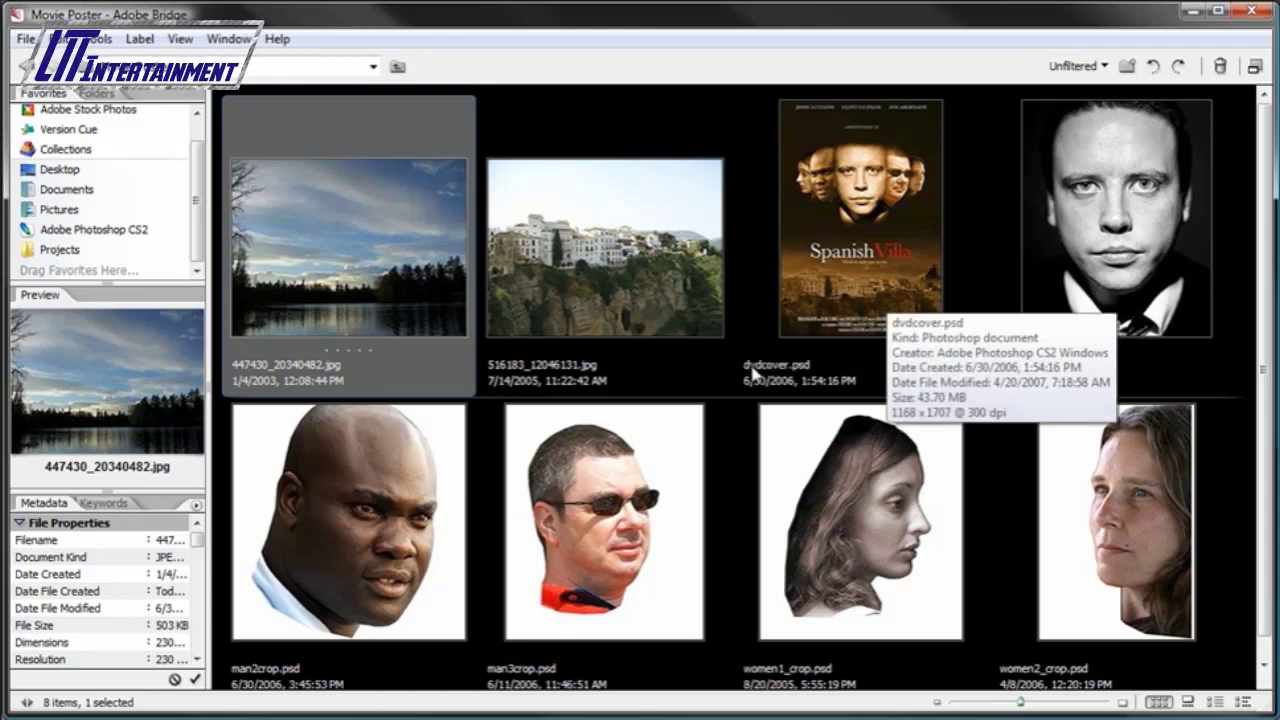
# - Preview dvdcover.psd and the man and women portrait files in Bridge
pyautogui.click(965, 183)
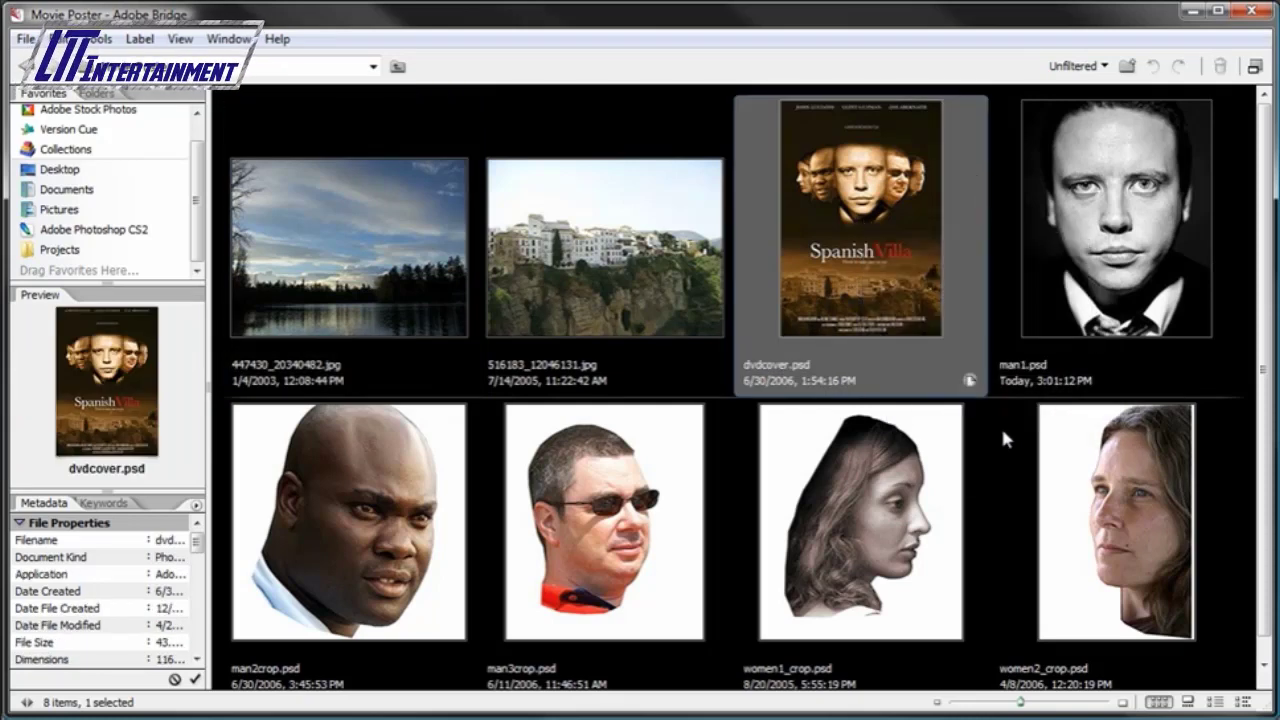
pyautogui.click(1085, 355)
pyautogui.click(1120, 470)
pyautogui.click(612, 476)
pyautogui.click(398, 478)
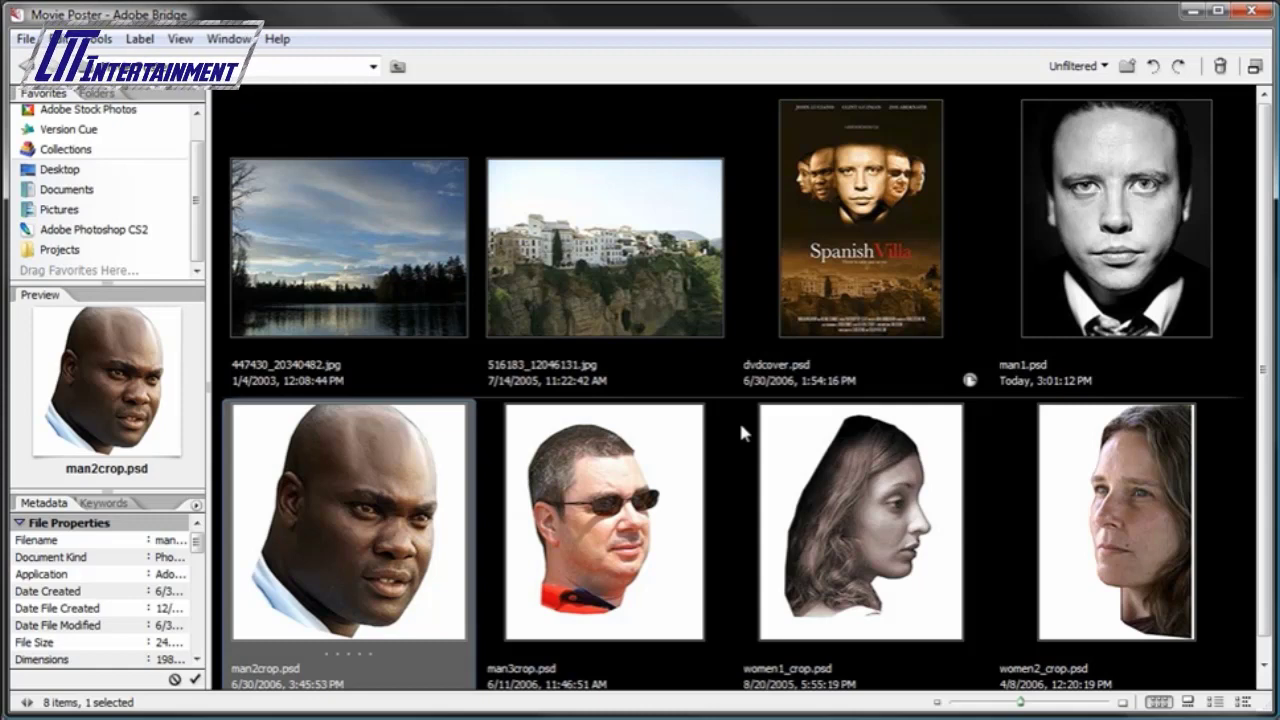
pyautogui.moveTo(948, 327)
pyautogui.click(581, 513)
pyautogui.click(831, 511)
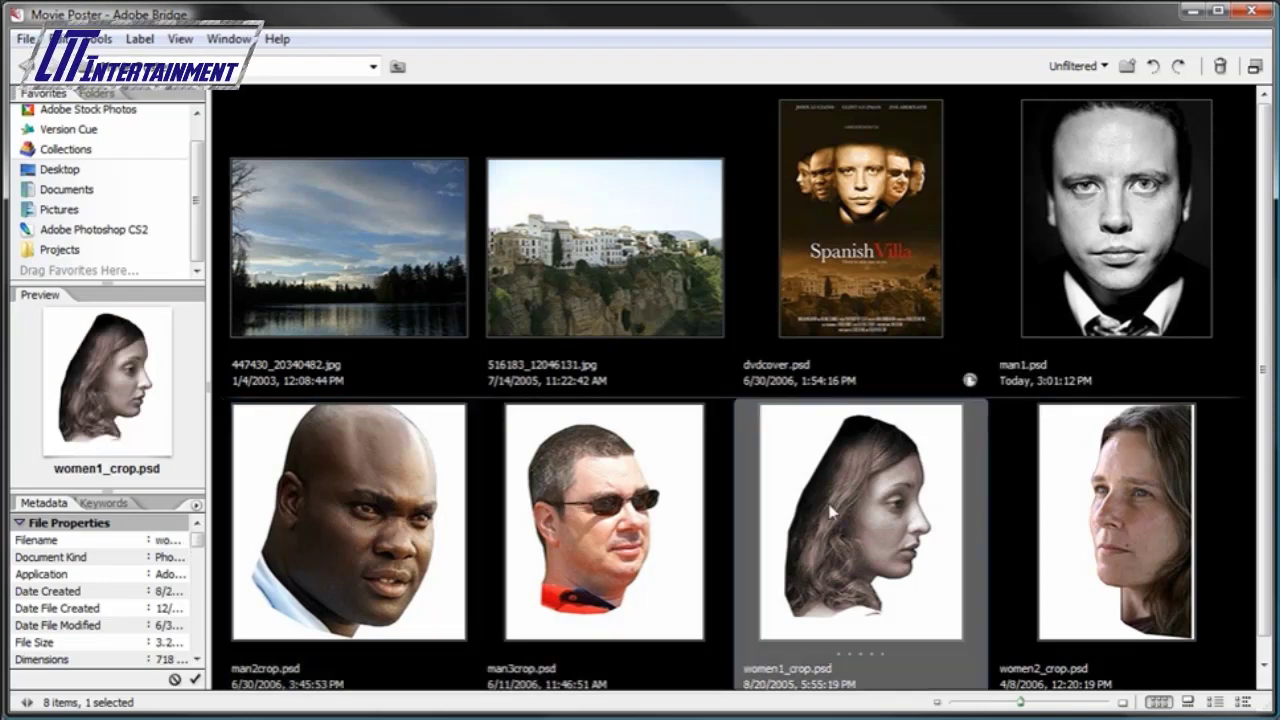
pyautogui.click(1002, 486)
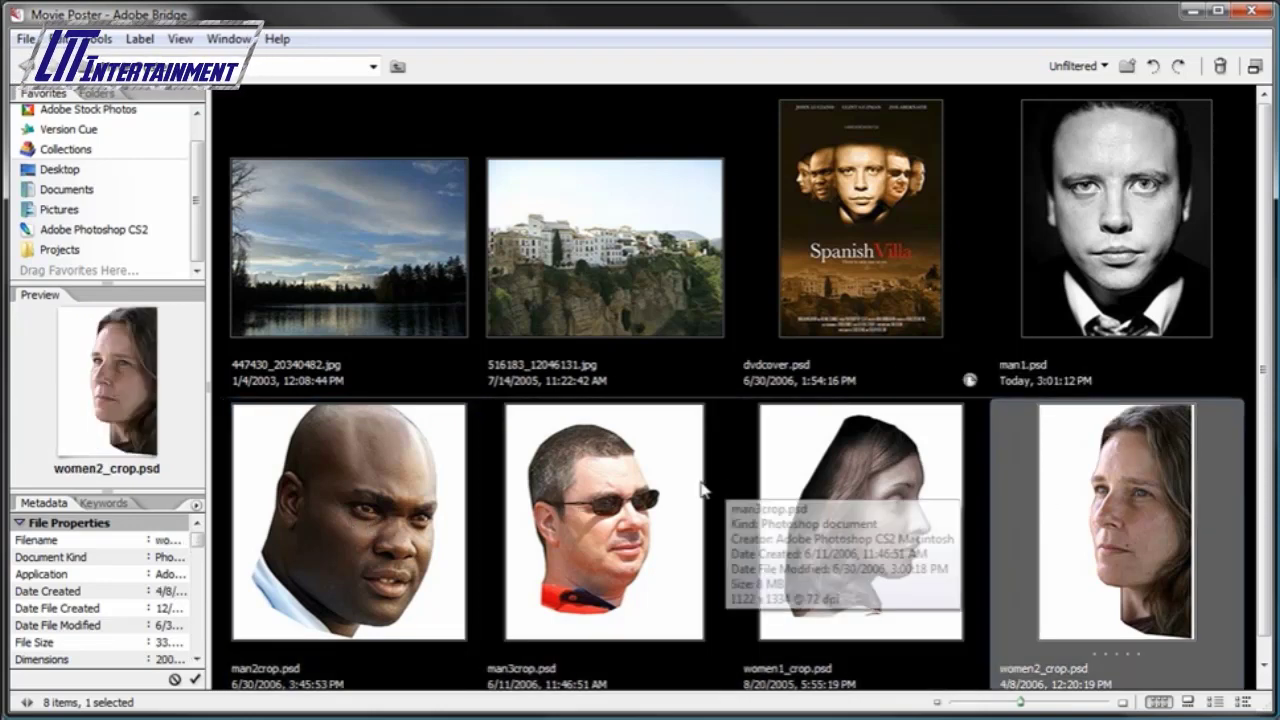
pyautogui.click(730, 486)
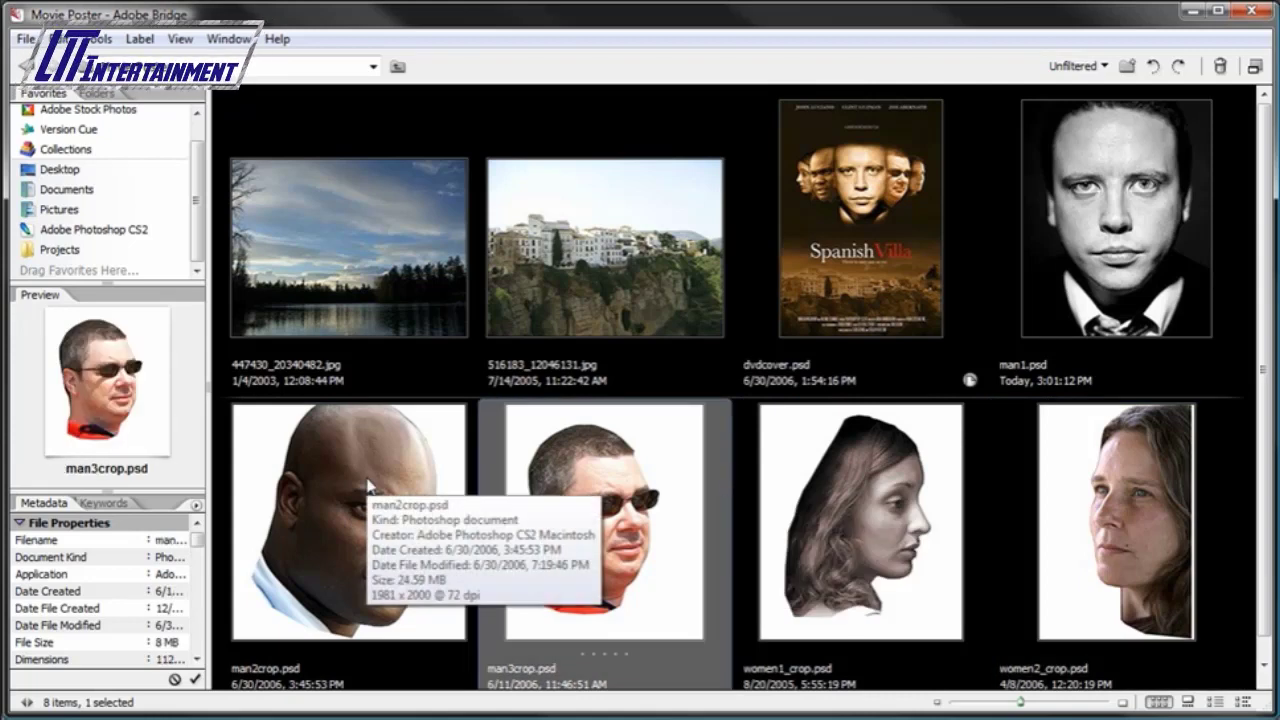
# - Revisit man1.psd and step through the remaining portraits, ending on women2_crop.psd
pyautogui.moveTo(650, 530)
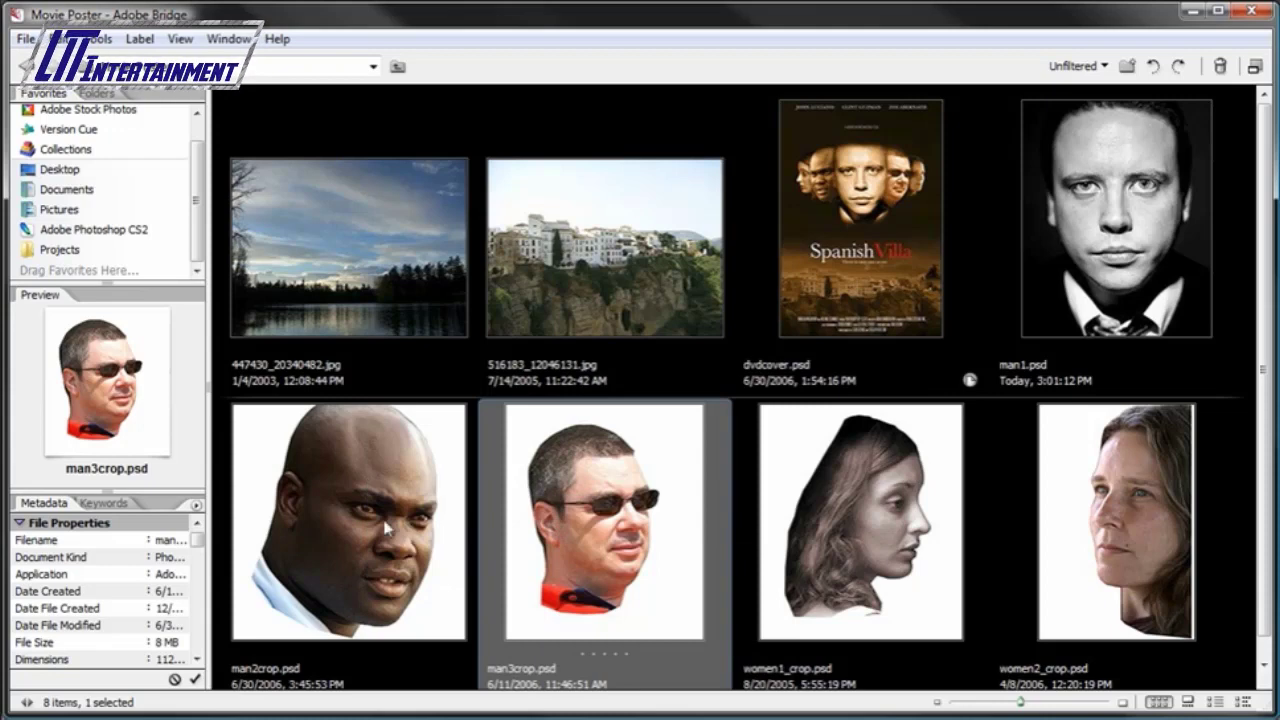
pyautogui.moveTo(425, 477)
pyautogui.moveTo(921, 205)
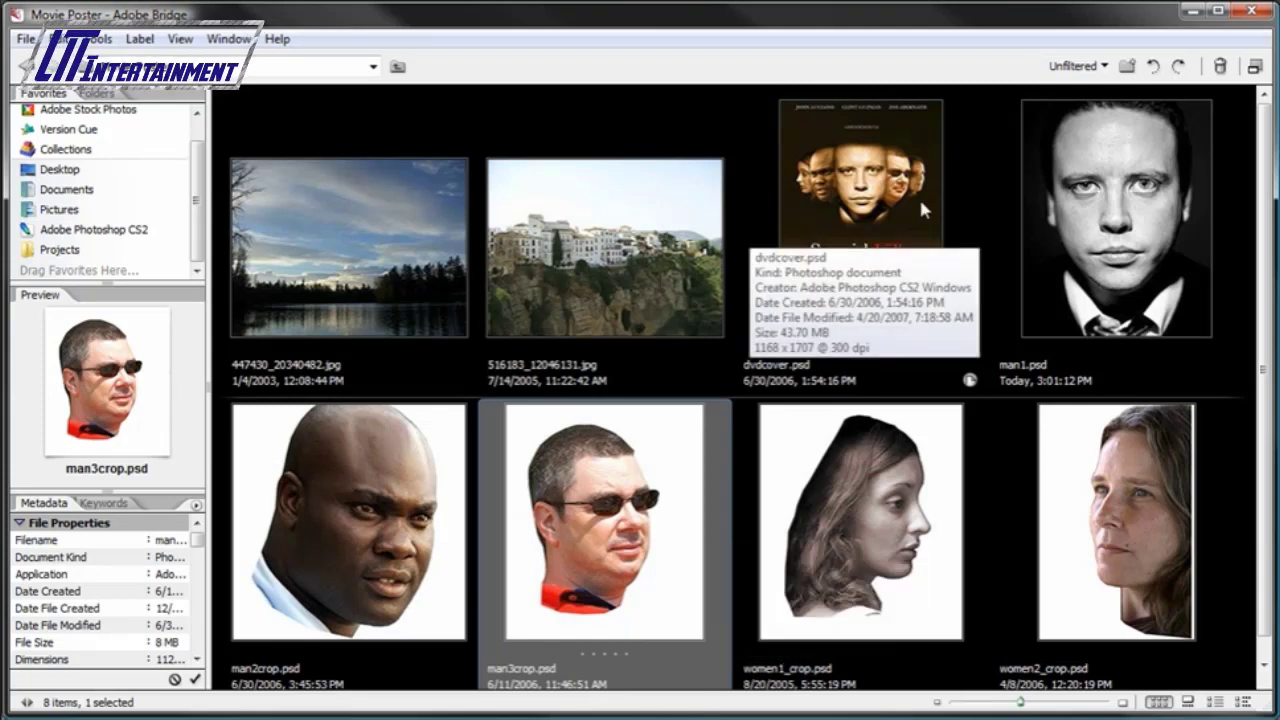
pyautogui.moveTo(687, 388)
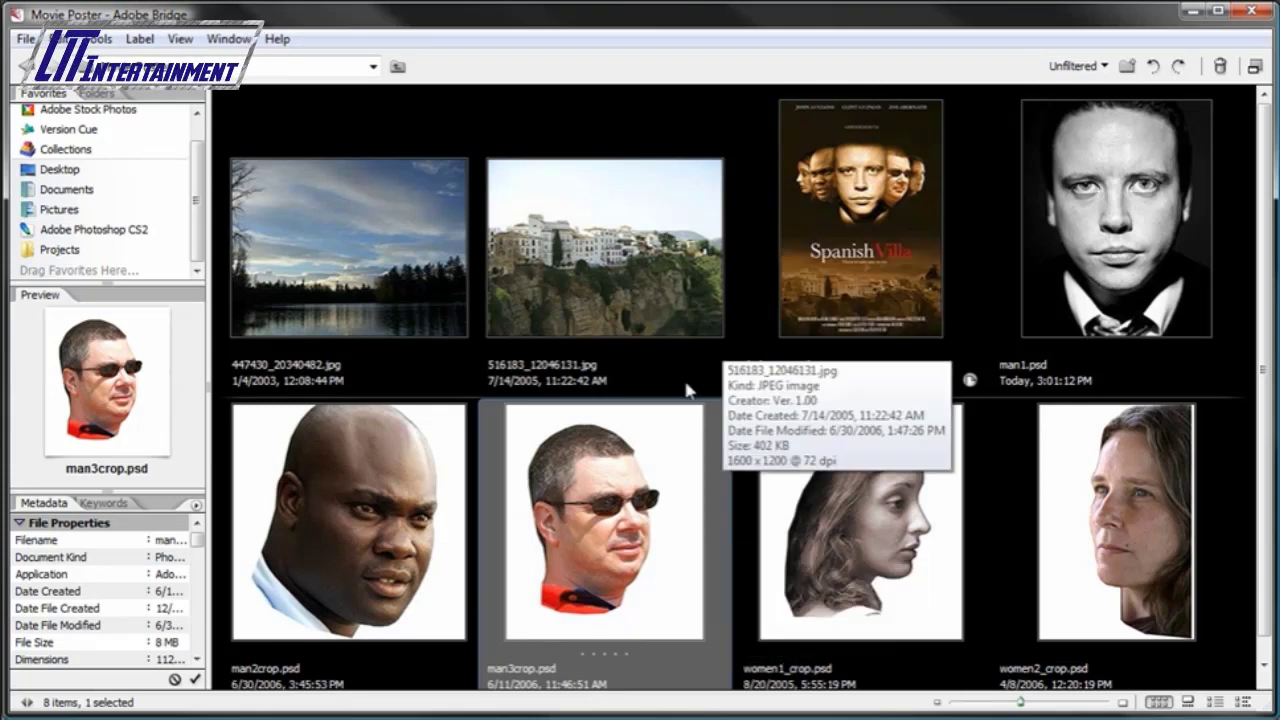
pyautogui.moveTo(1163, 285)
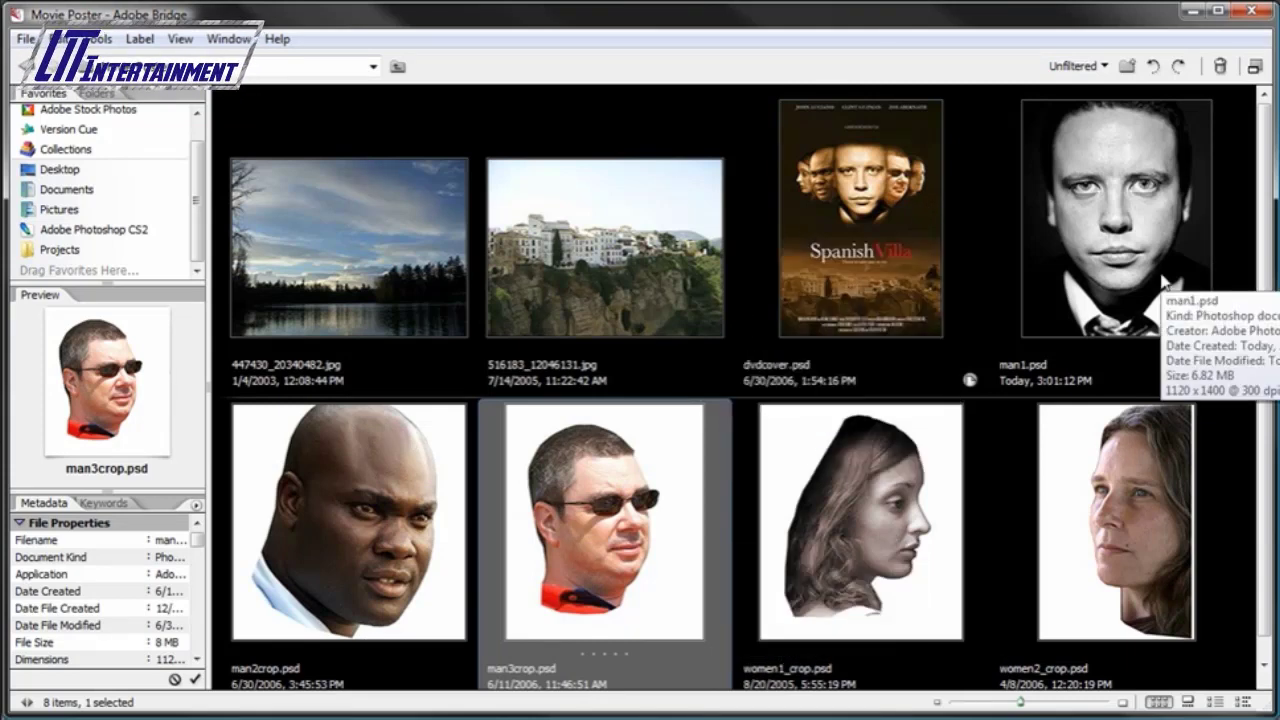
pyautogui.click(1163, 283)
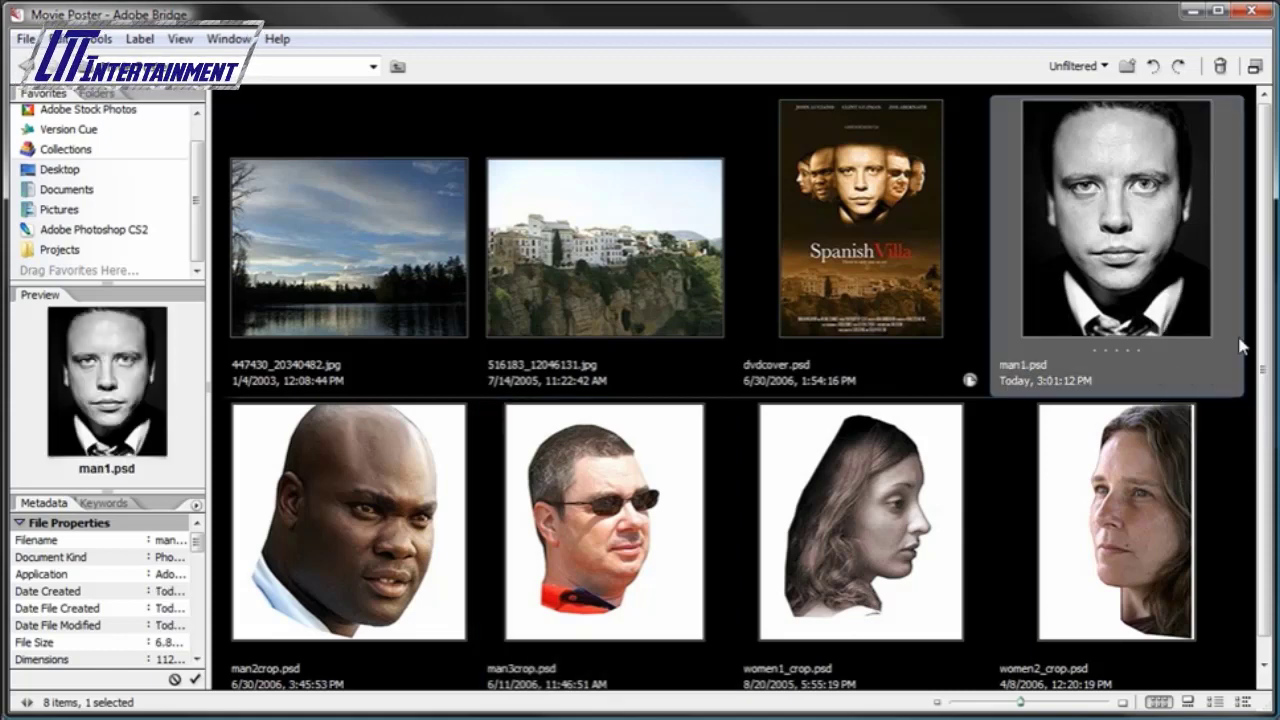
pyautogui.moveTo(1209, 265)
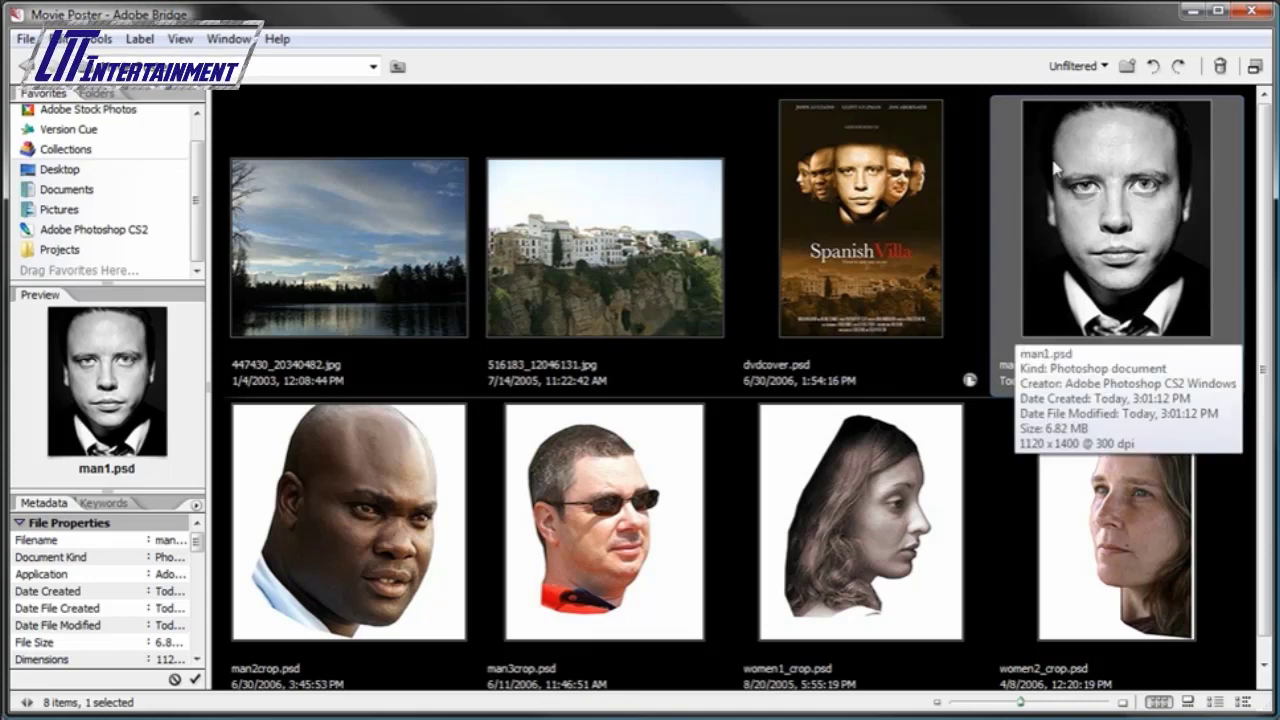
pyautogui.moveTo(947, 314)
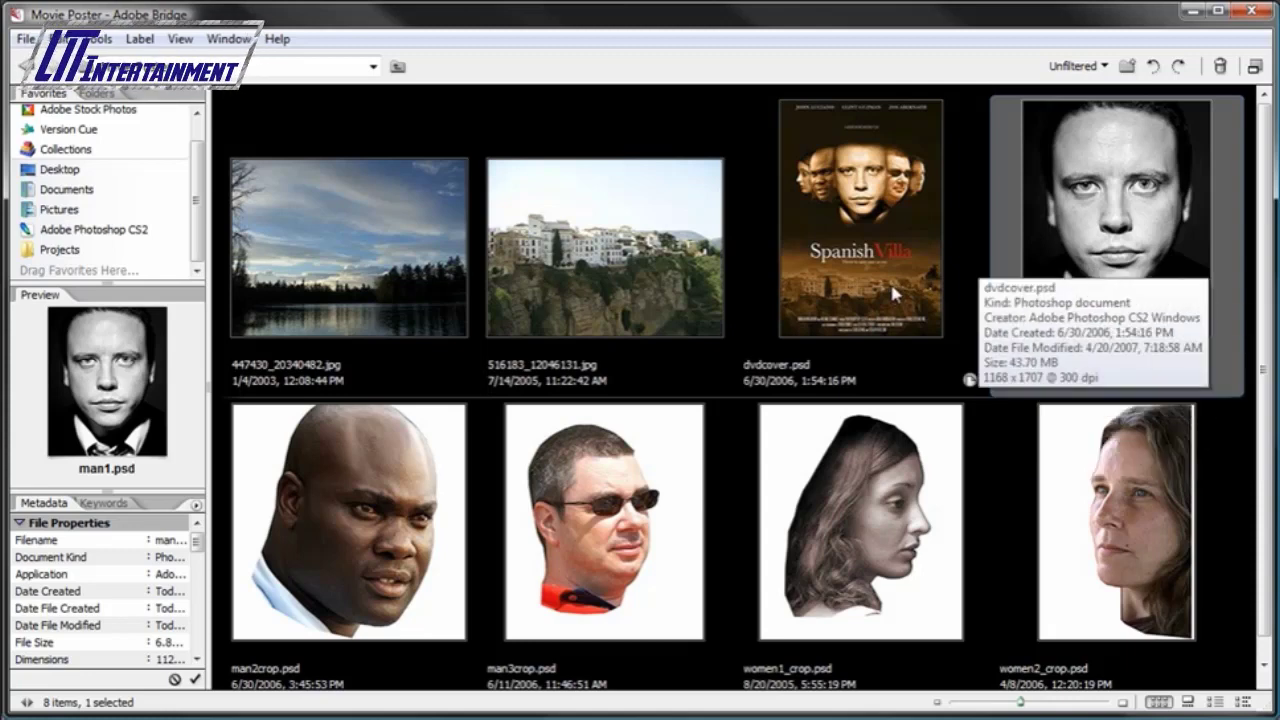
pyautogui.moveTo(325, 507)
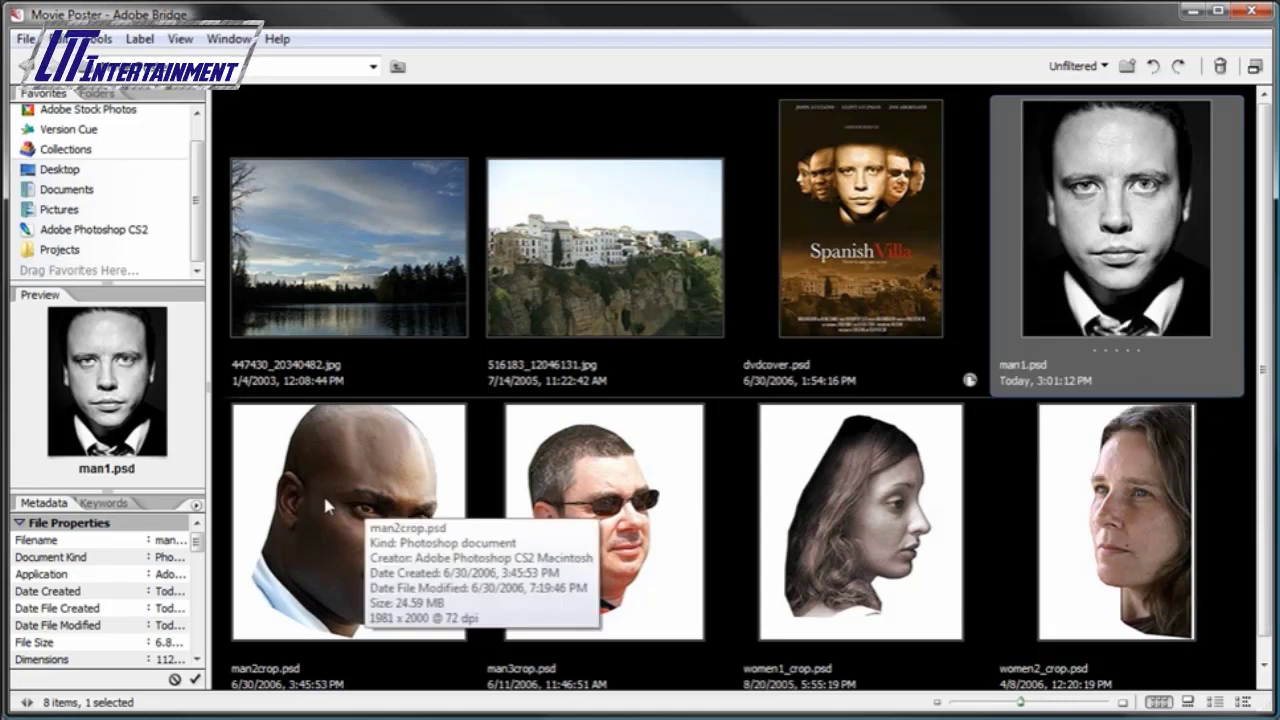
pyautogui.press('Right')
pyautogui.press('Right')
pyautogui.press('Right')
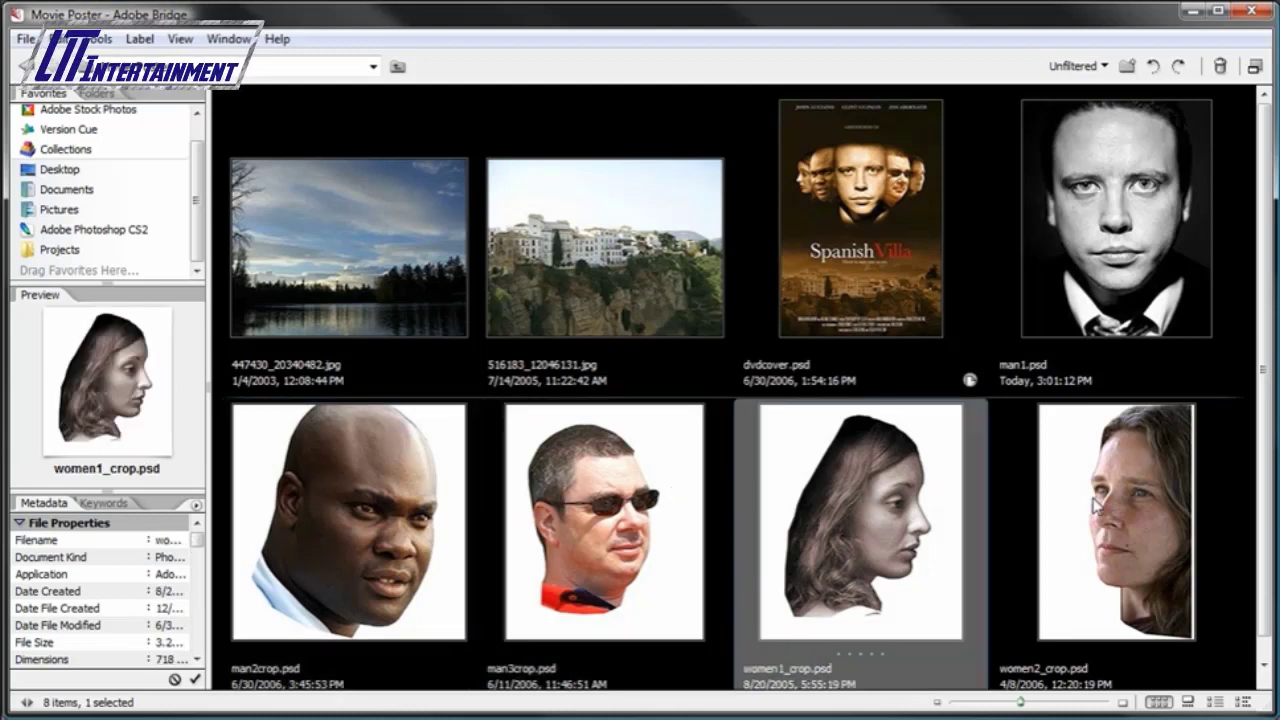
pyautogui.click(1092, 505)
pyautogui.moveTo(607, 541)
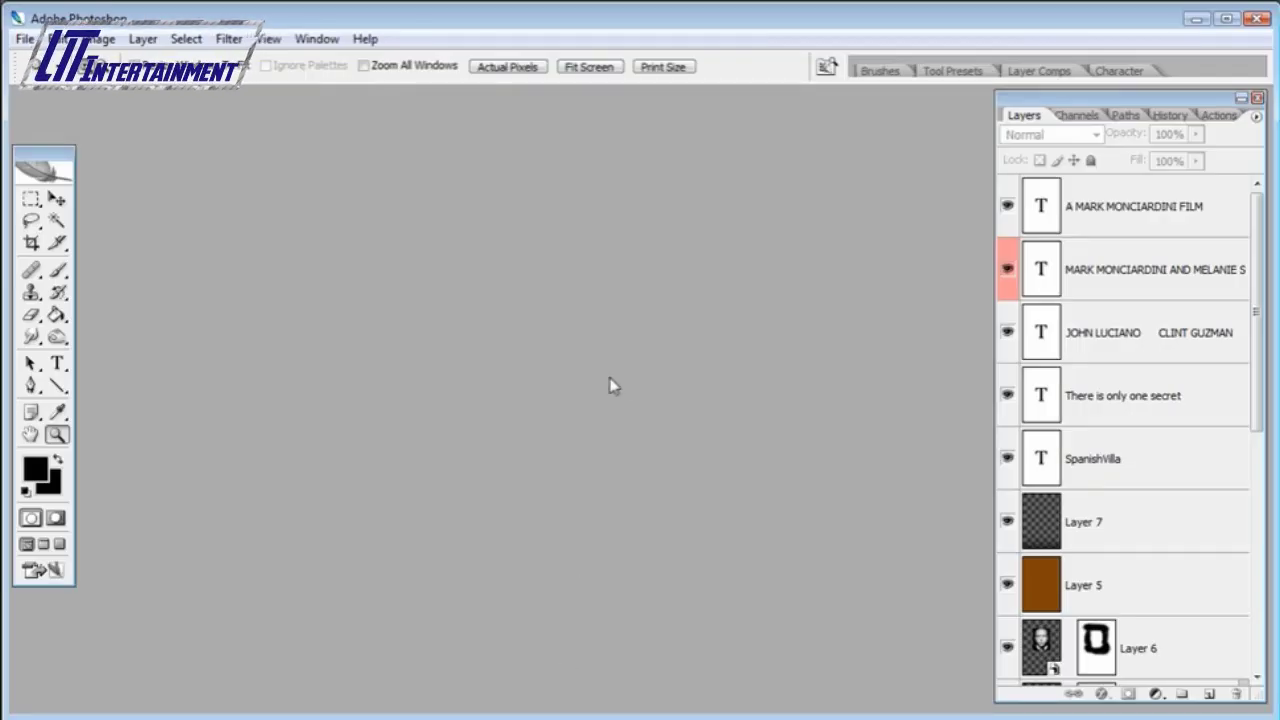
# - Create a new 1168 × 1700 pixel document at 300 pixels/inch
pyautogui.click(24, 38)
pyautogui.click(40, 68)
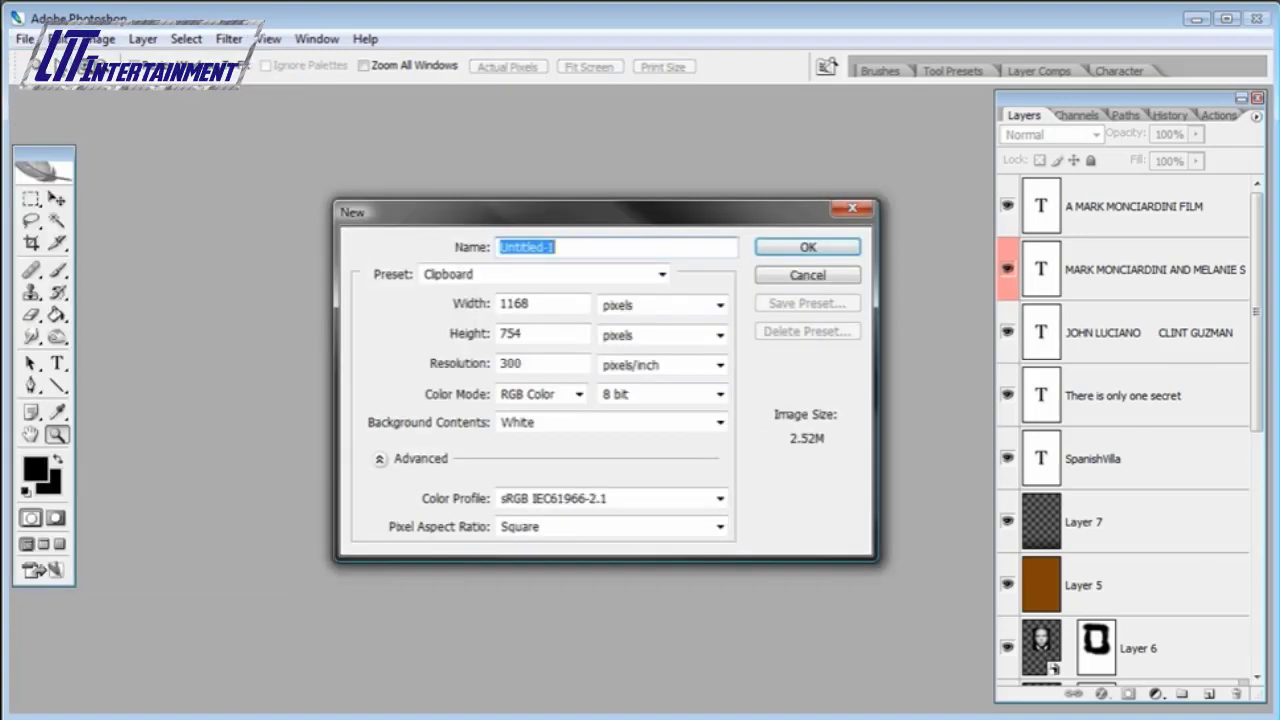
pyautogui.moveTo(551, 303); pyautogui.dragTo(494, 306)
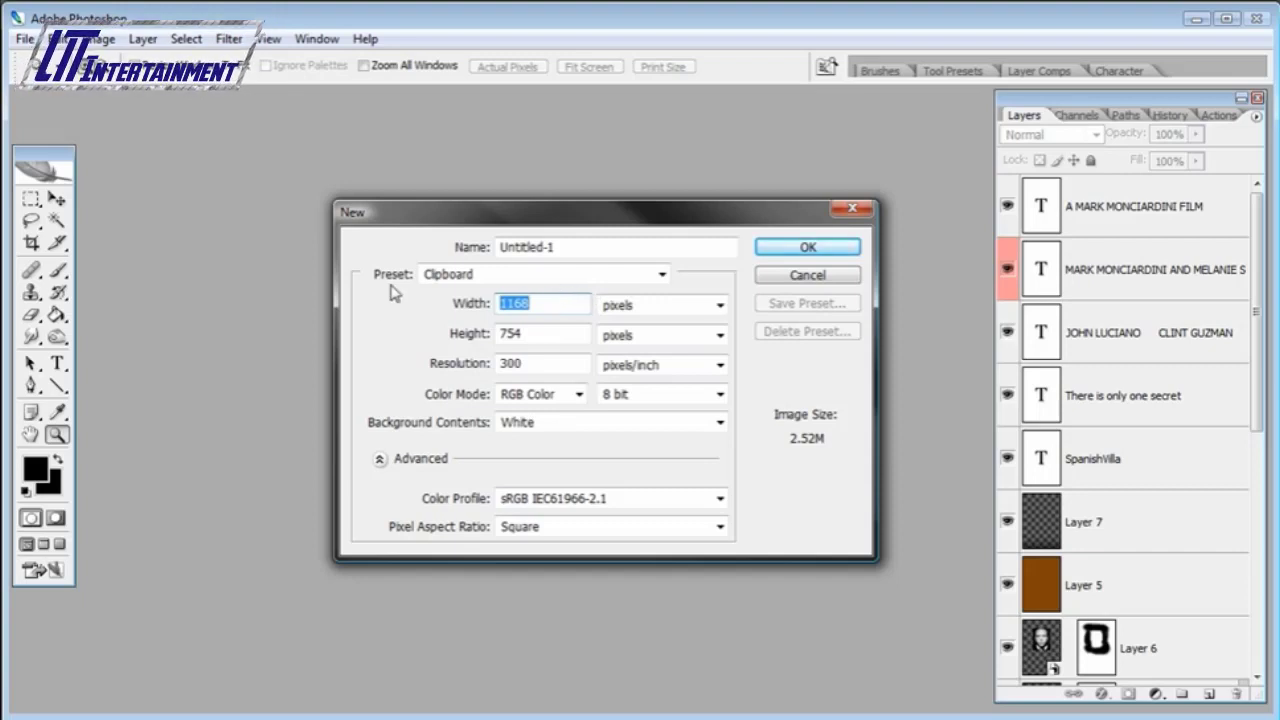
pyautogui.write('11')
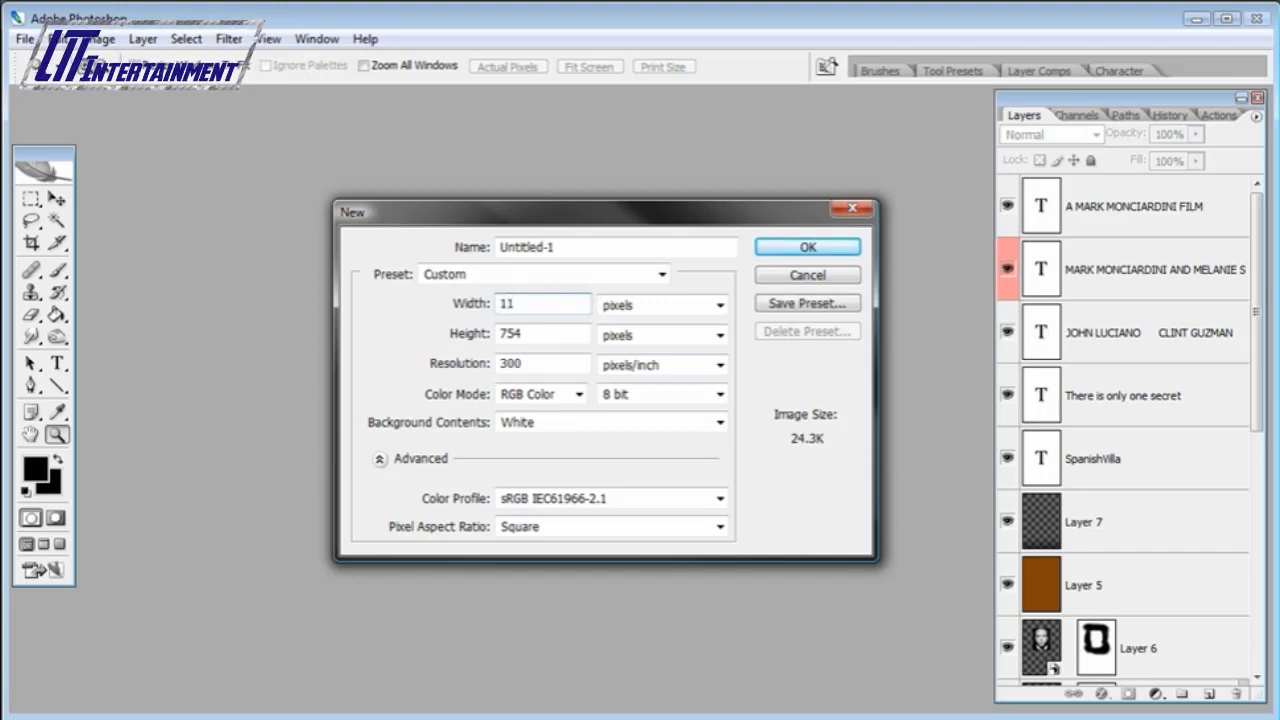
pyautogui.write('68')
pyautogui.press('Tab')
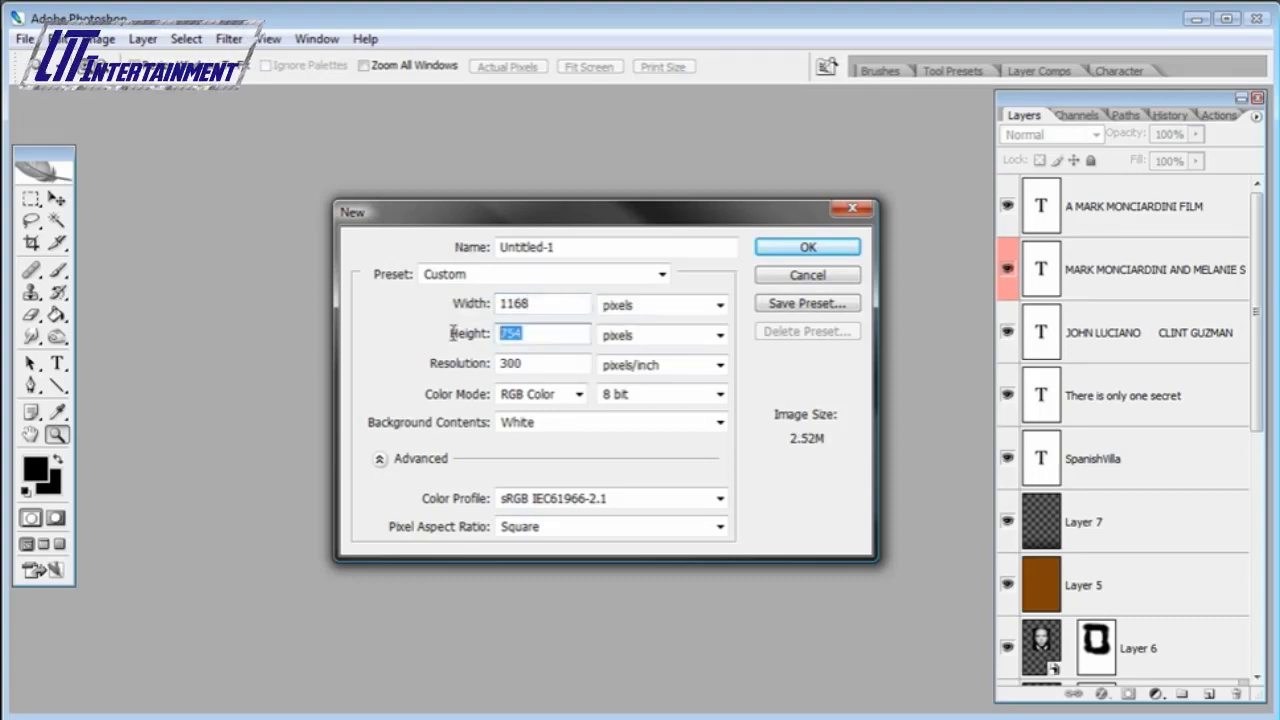
pyautogui.write('1700')
pyautogui.press('Tab')
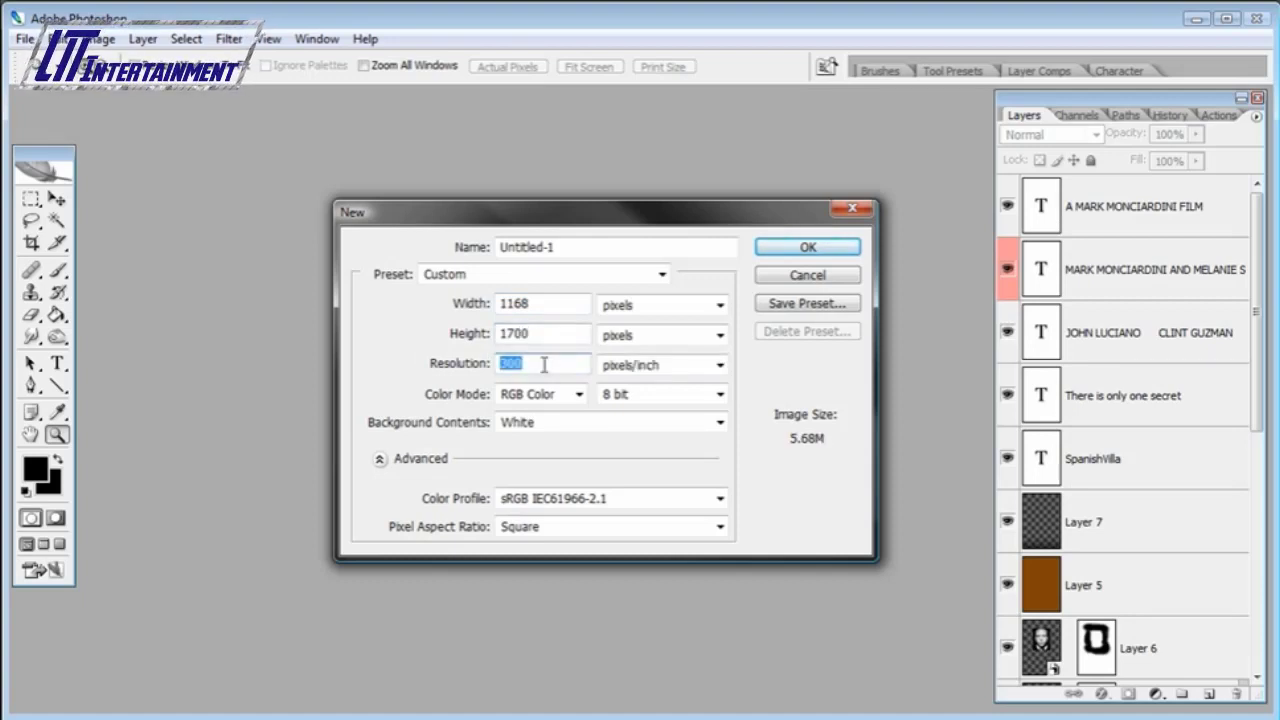
pyautogui.click(772, 249)
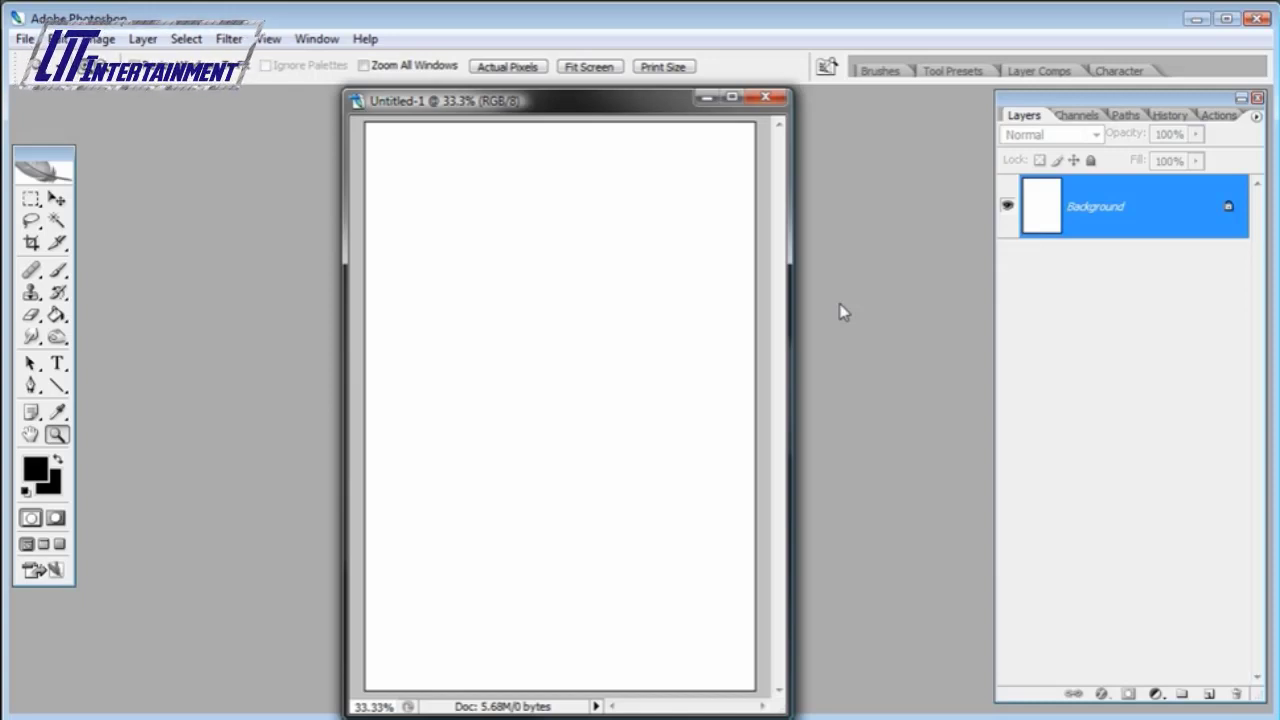
# - Reset to default colours and fill the new canvas with black using the Paint Bucket
pyautogui.moveTo(56, 314); pyautogui.dragTo(103, 342)
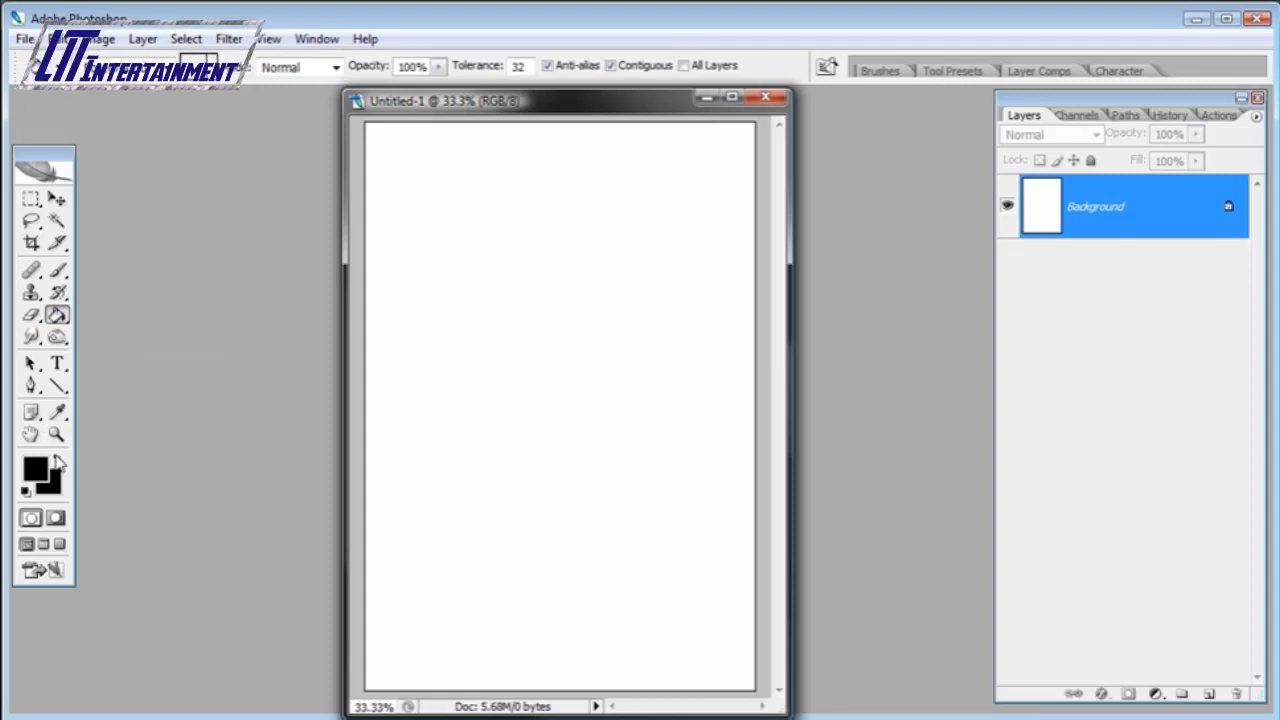
pyautogui.press('d')
pyautogui.press('x')
pyautogui.press('x')
pyautogui.click(459, 280)
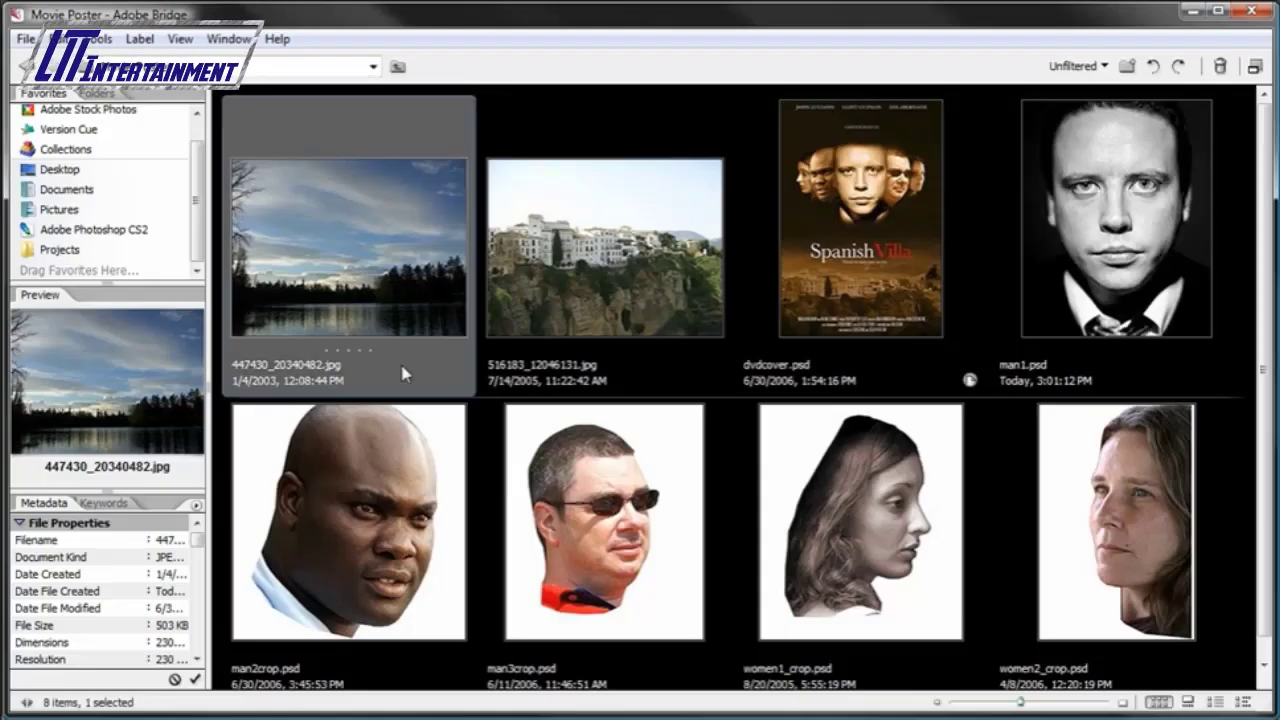
# - Open the sky-and-lake photo 447430_20340482.jpg and copy it into the black poster
pyautogui.moveTo(386, 368)
pyautogui.doubleClick(381, 205)
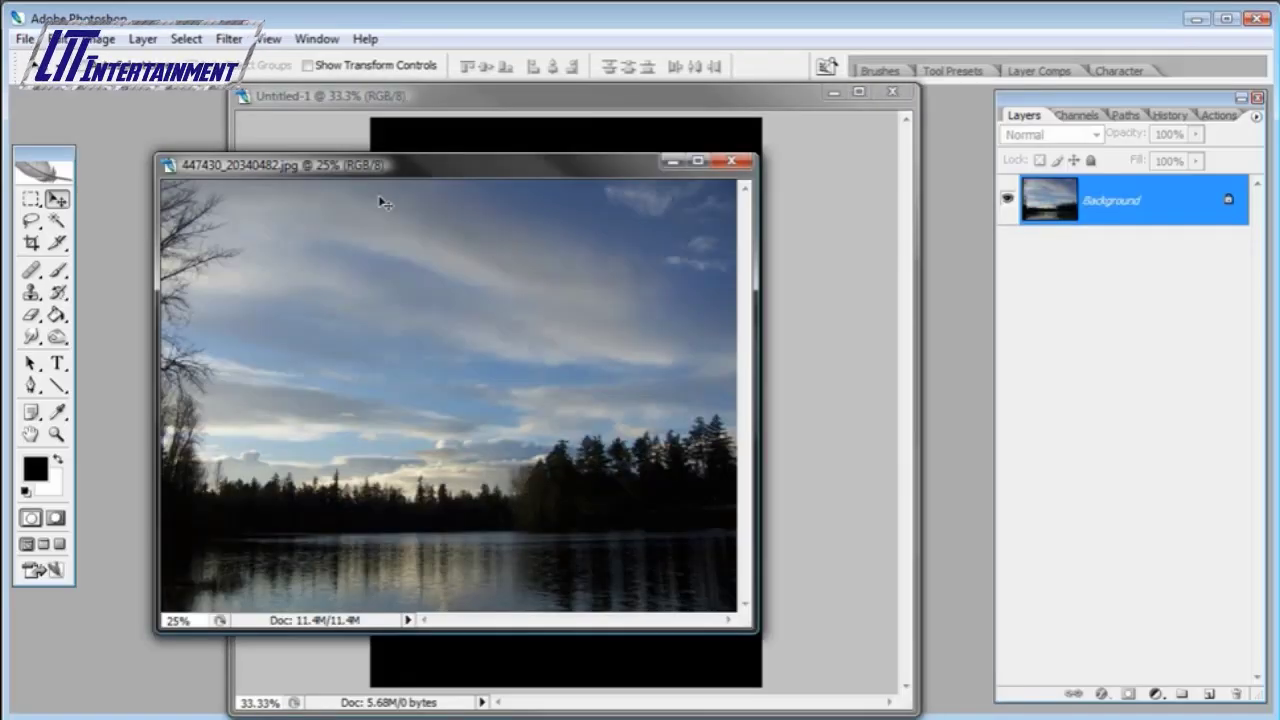
pyautogui.moveTo(466, 167); pyautogui.dragTo(237, 174)
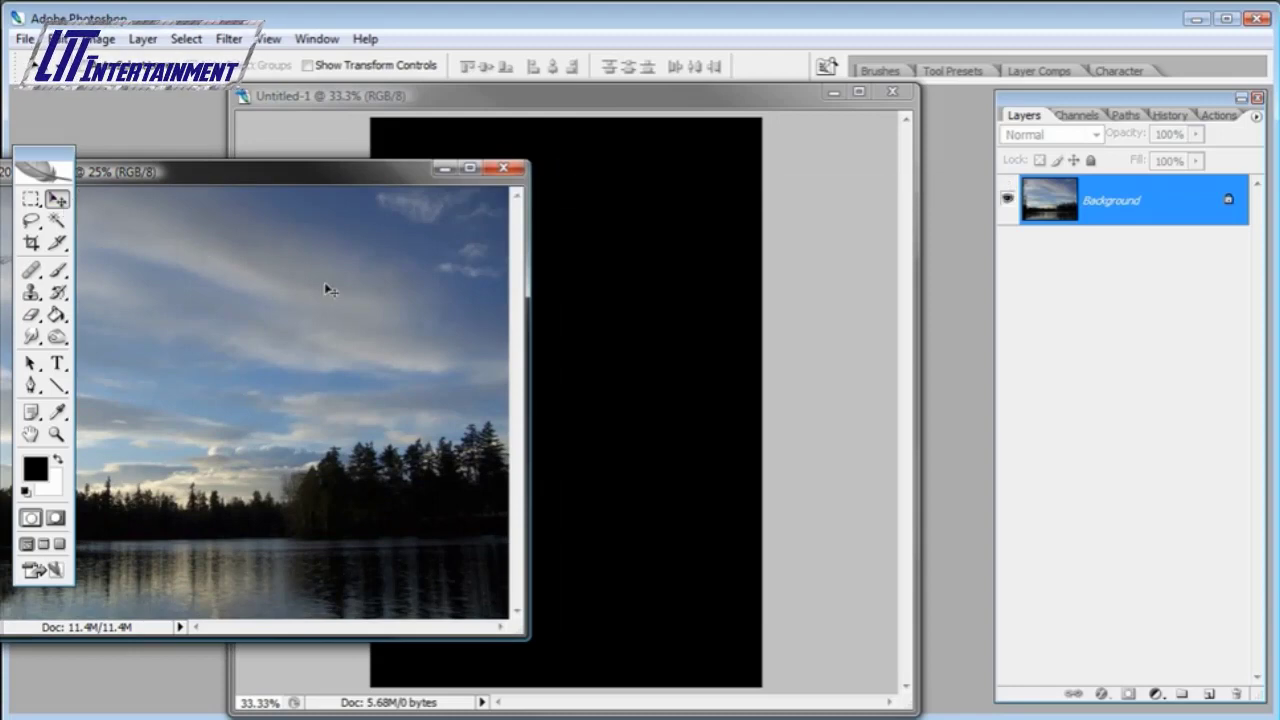
pyautogui.moveTo(516, 354); pyautogui.dragTo(640, 315)
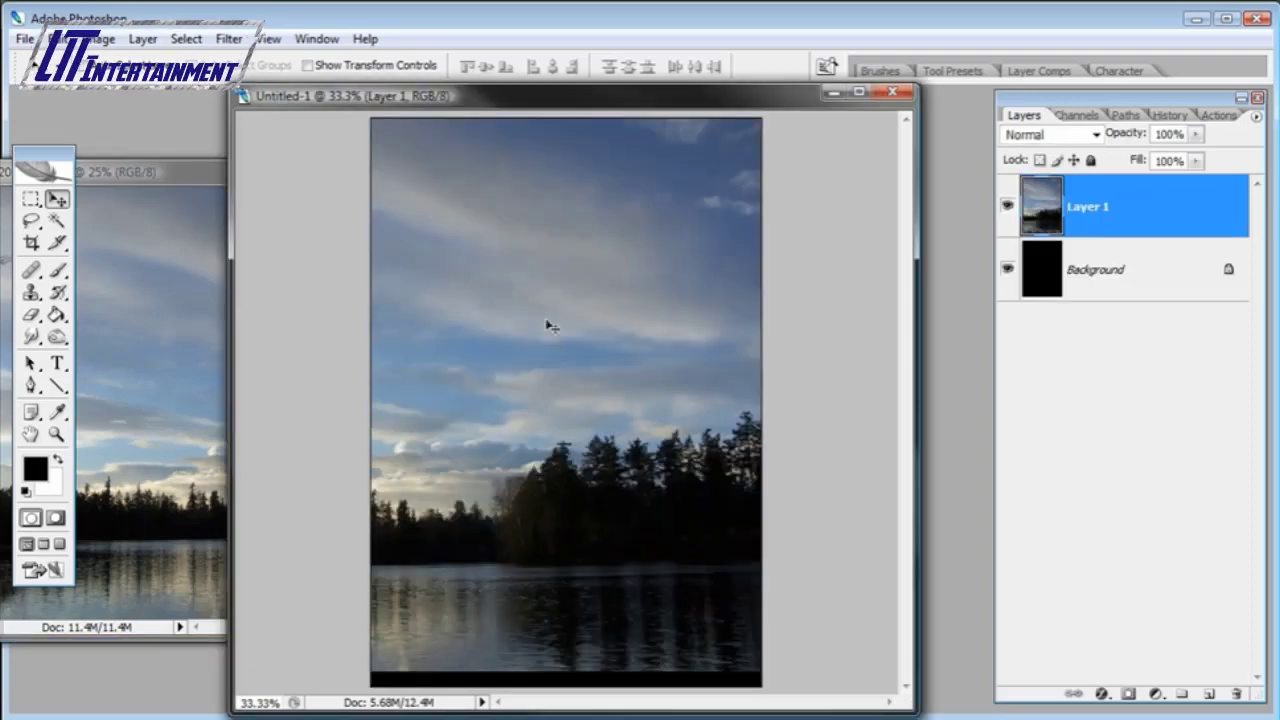
# - Lower the lake photo so a black band remains across the top of the poster
pyautogui.moveTo(434, 343); pyautogui.dragTo(617, 394)
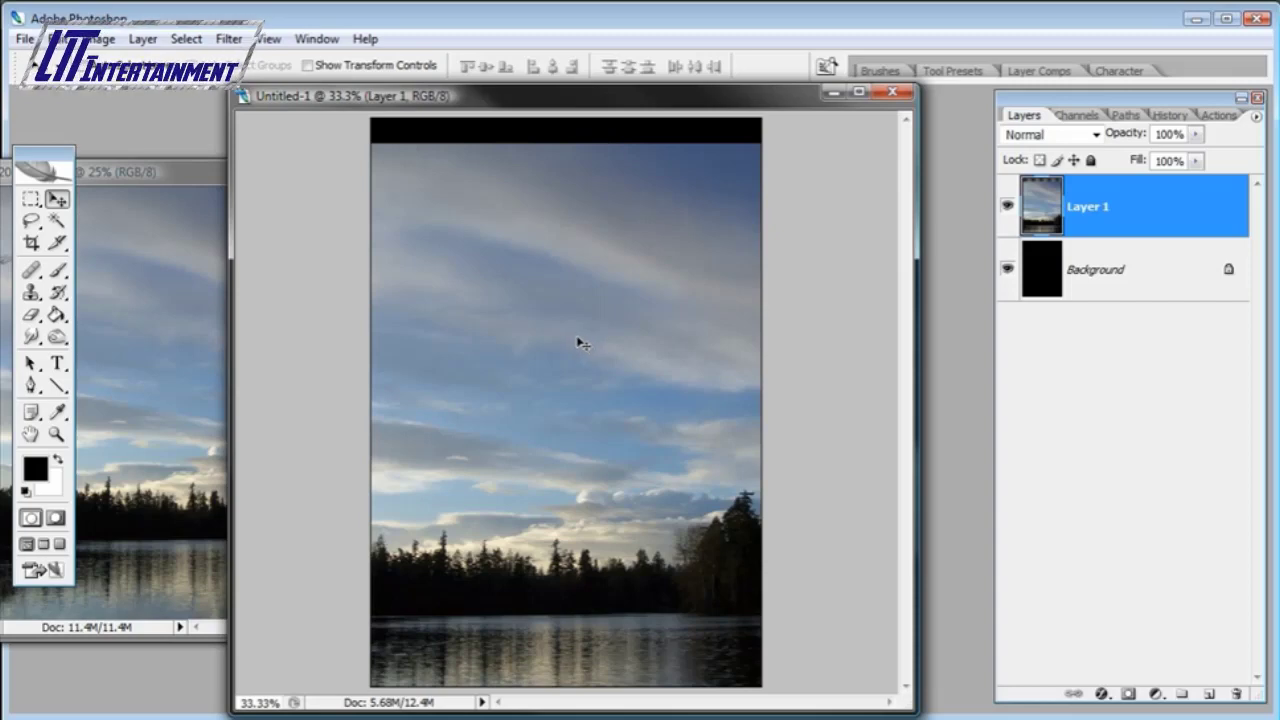
pyautogui.moveTo(578, 343); pyautogui.dragTo(573, 346)
pyautogui.hotkey('shift', 'Up')
pyautogui.hotkey('shift', 'Up')
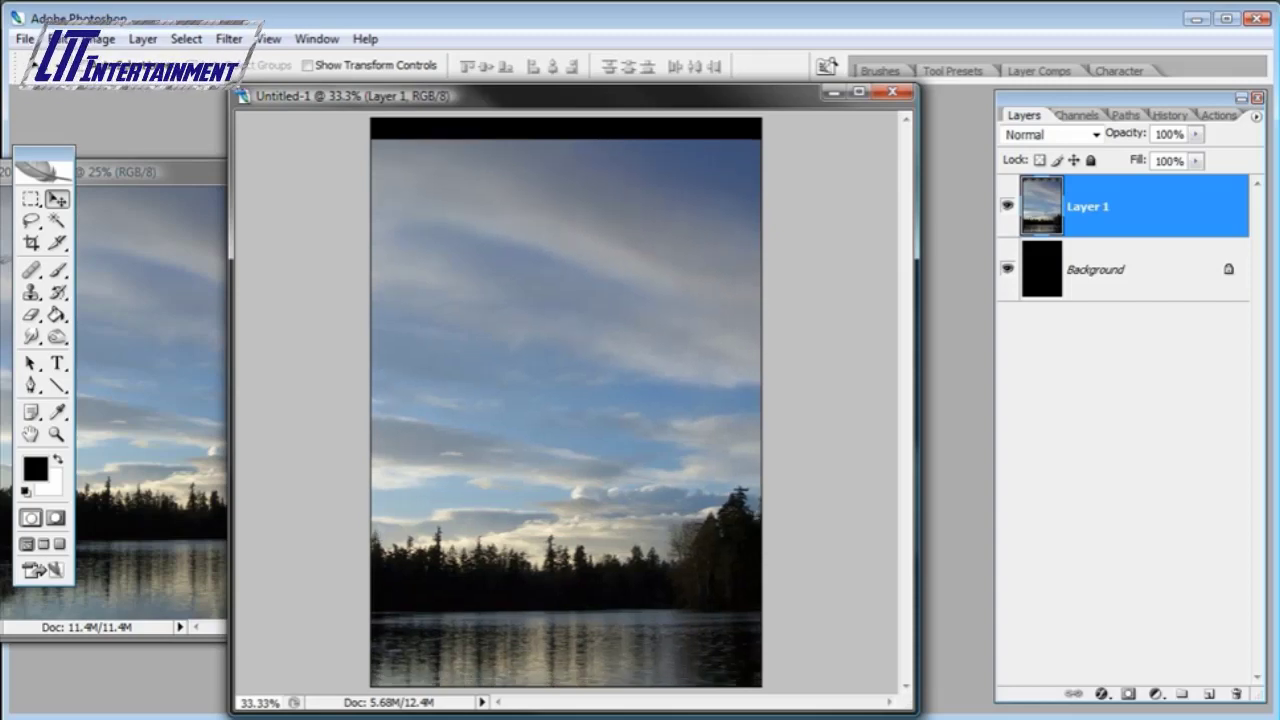
pyautogui.hotkey('ctrl', '-')
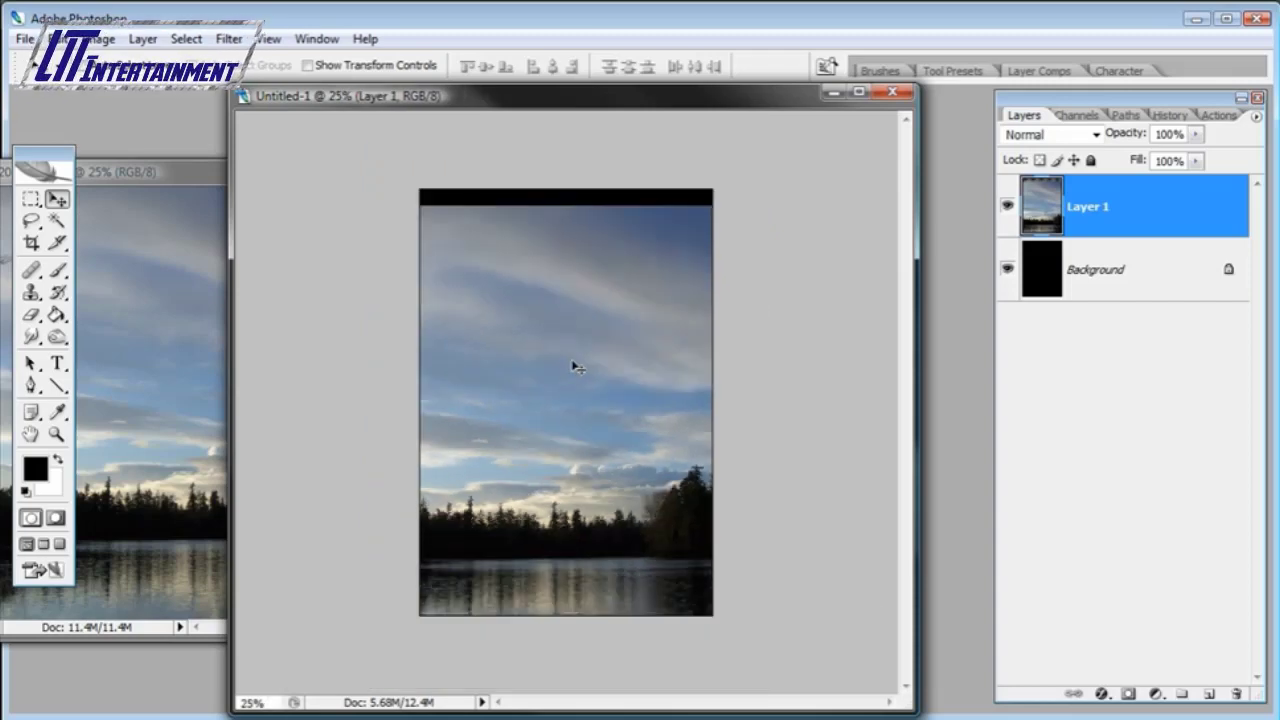
pyautogui.hotkey('shift', 'Down')
pyautogui.hotkey('shift', 'Down')
pyautogui.hotkey('shift', 'Down')
pyautogui.hotkey('shift', 'Down')
pyautogui.hotkey('shift', 'Down')
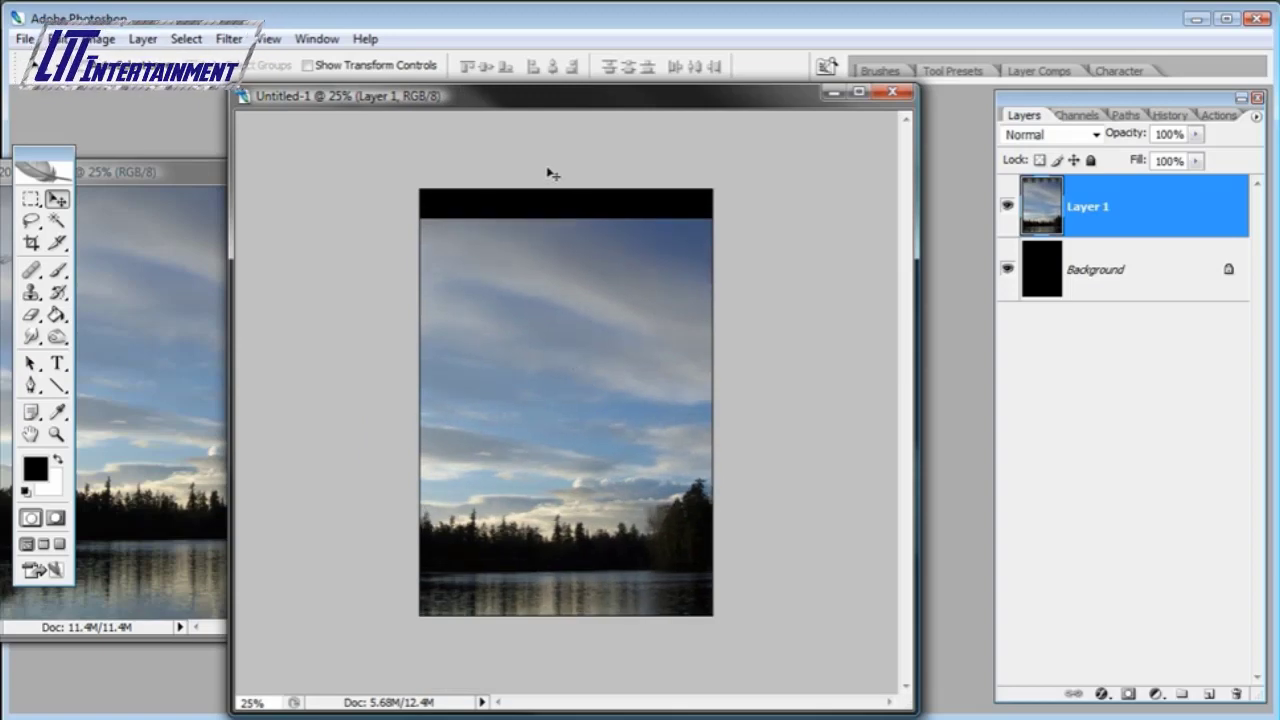
pyautogui.moveTo(563, 104); pyautogui.dragTo(554, 111)
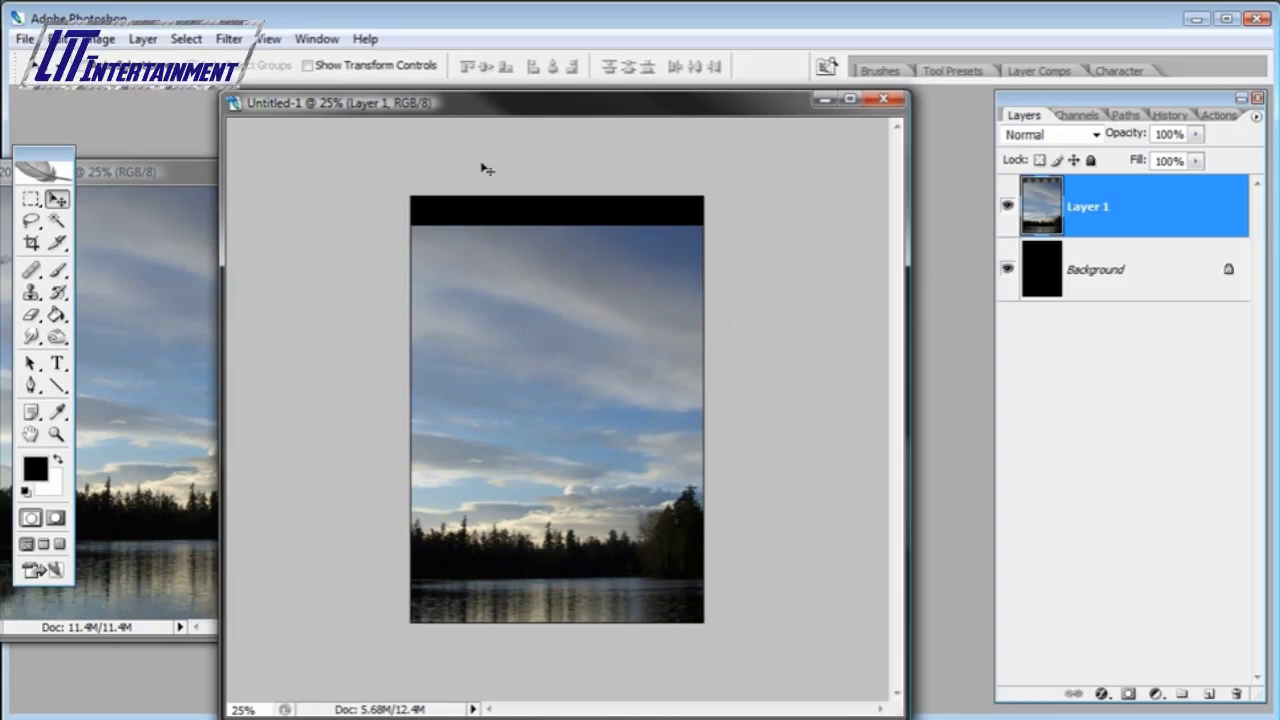
pyautogui.click(102, 39)
pyautogui.moveTo(101, 88)
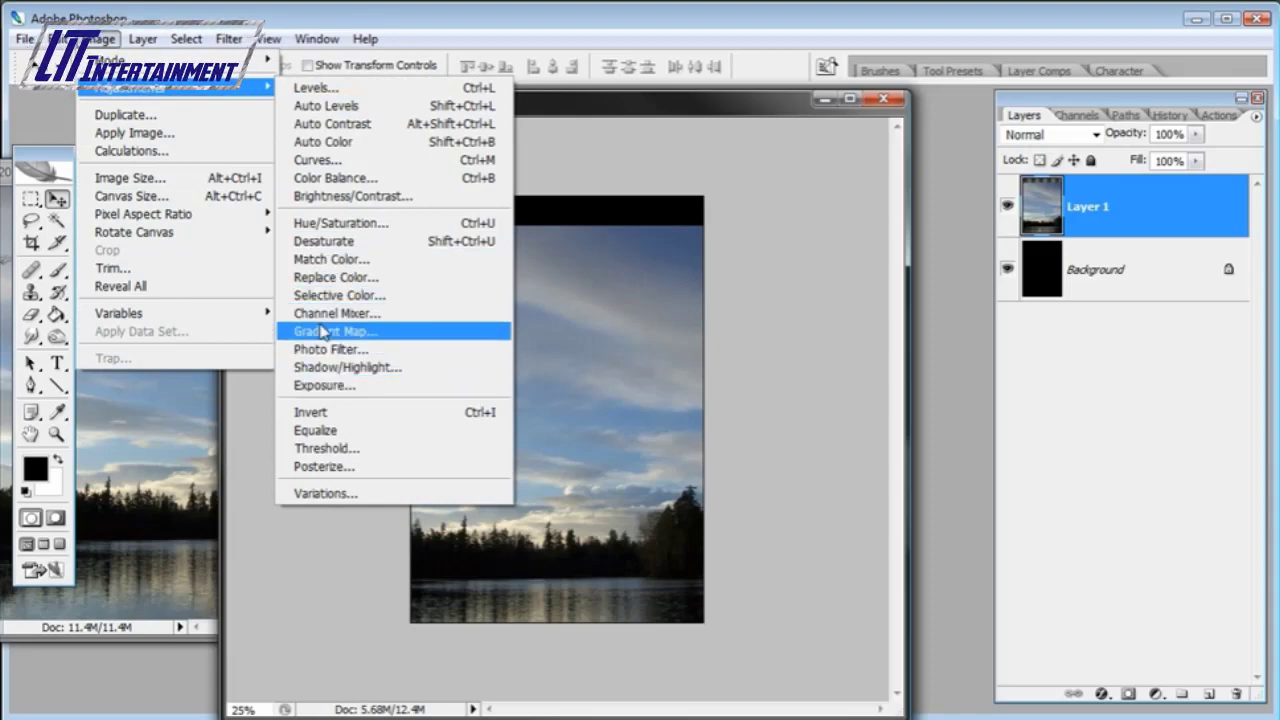
# - Desaturate the lake layer, close the original sky photo, and start renaming Layer 1 to Clouds
pyautogui.click(370, 246)
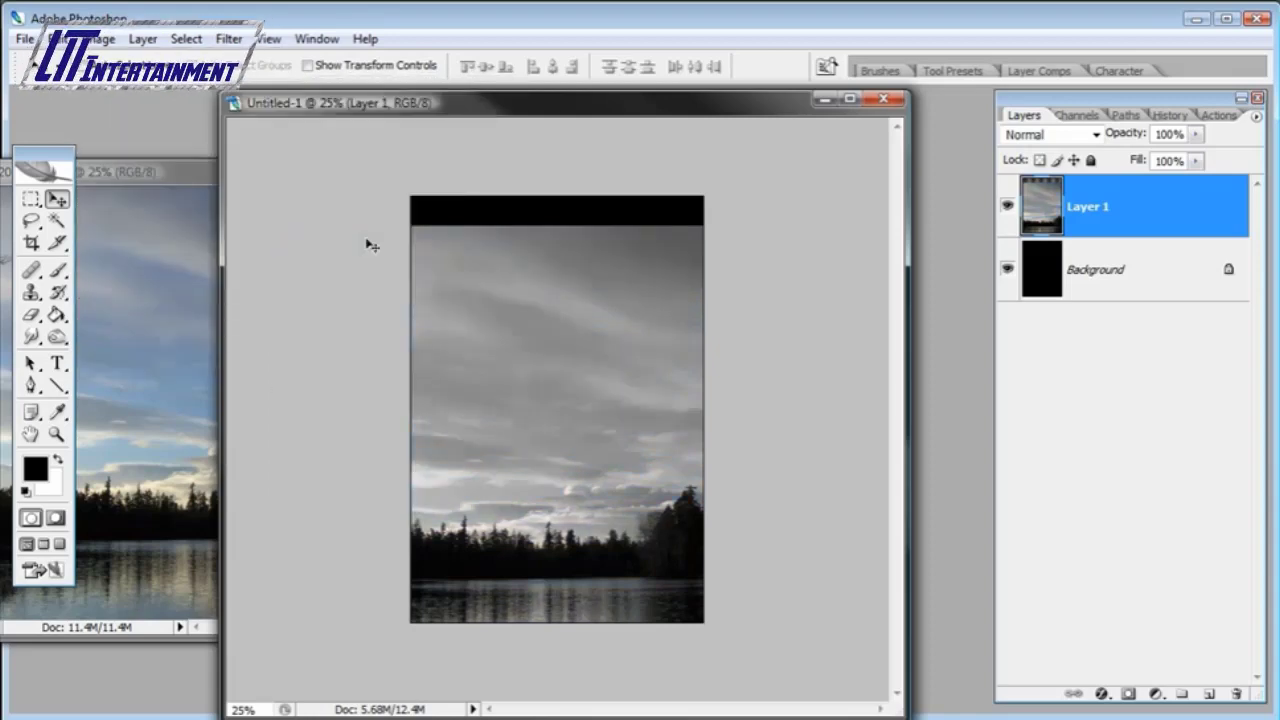
pyautogui.click(215, 175)
pyautogui.click(508, 170)
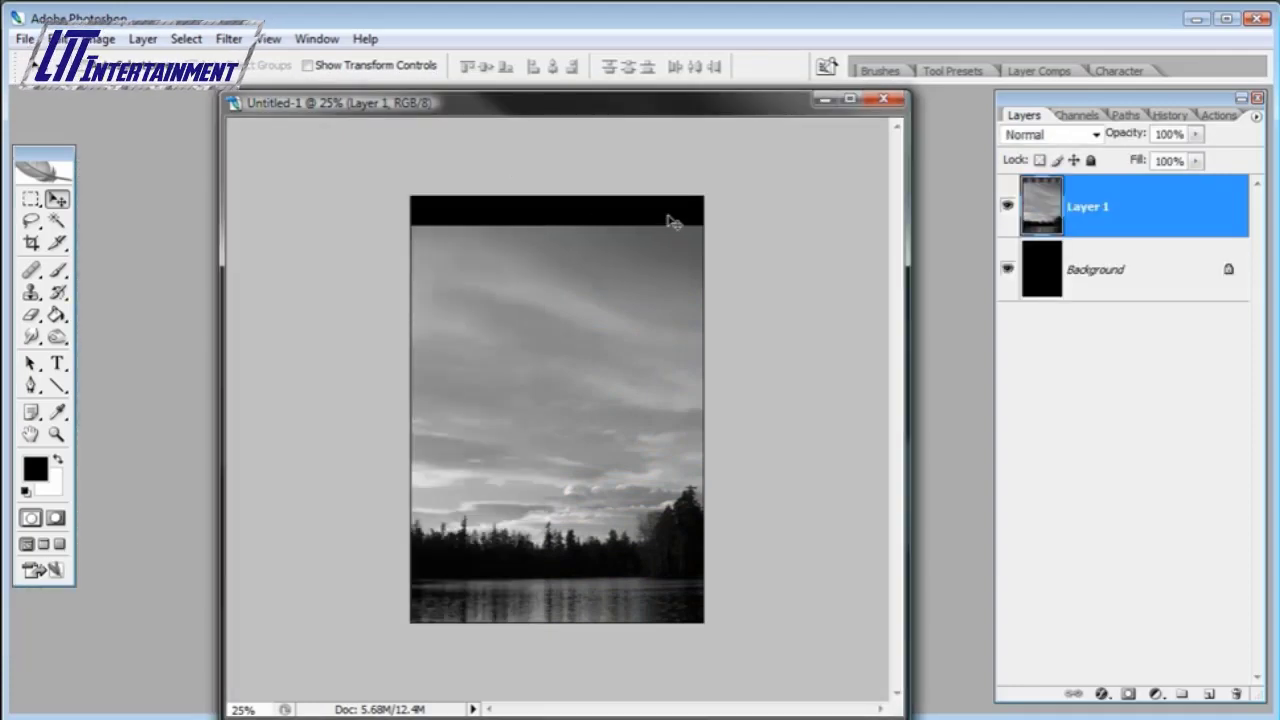
pyautogui.doubleClick(1104, 207)
pyautogui.write('Lake')
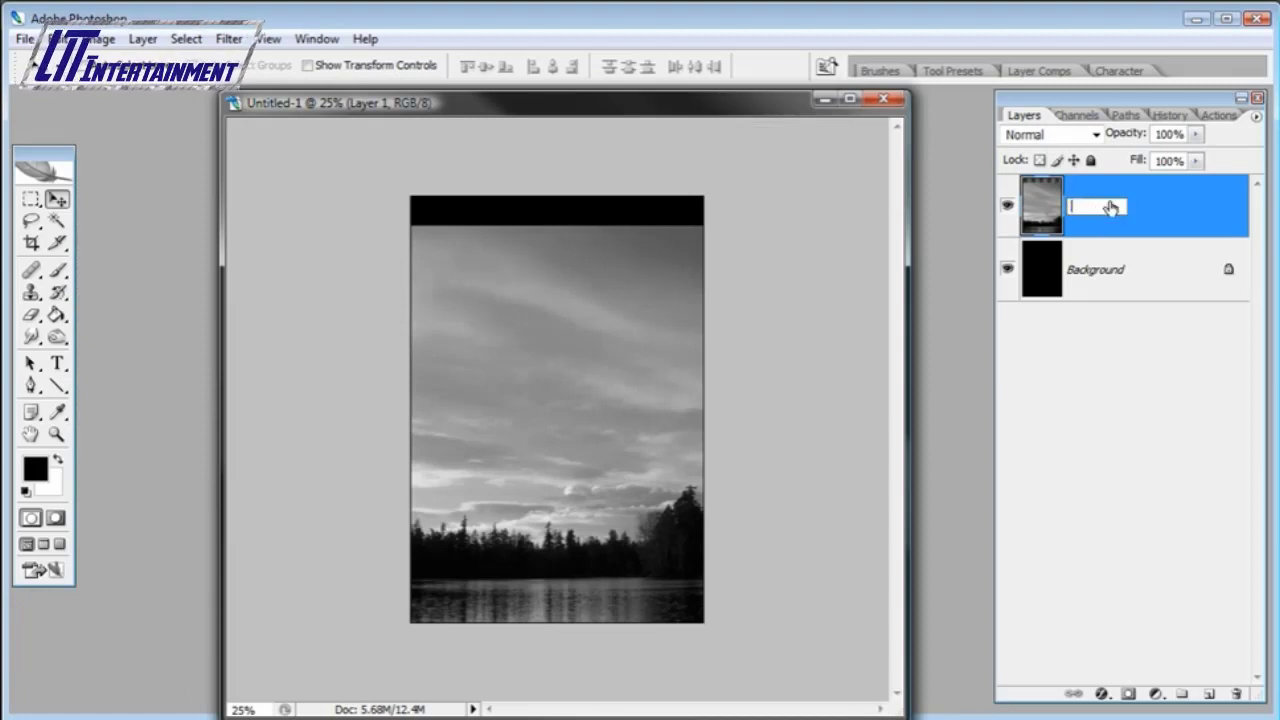
pyautogui.write('Clouds')
# - Confirm the Clouds layer name and open 516183_12046131.jpg from Bridge
pyautogui.press('Return')
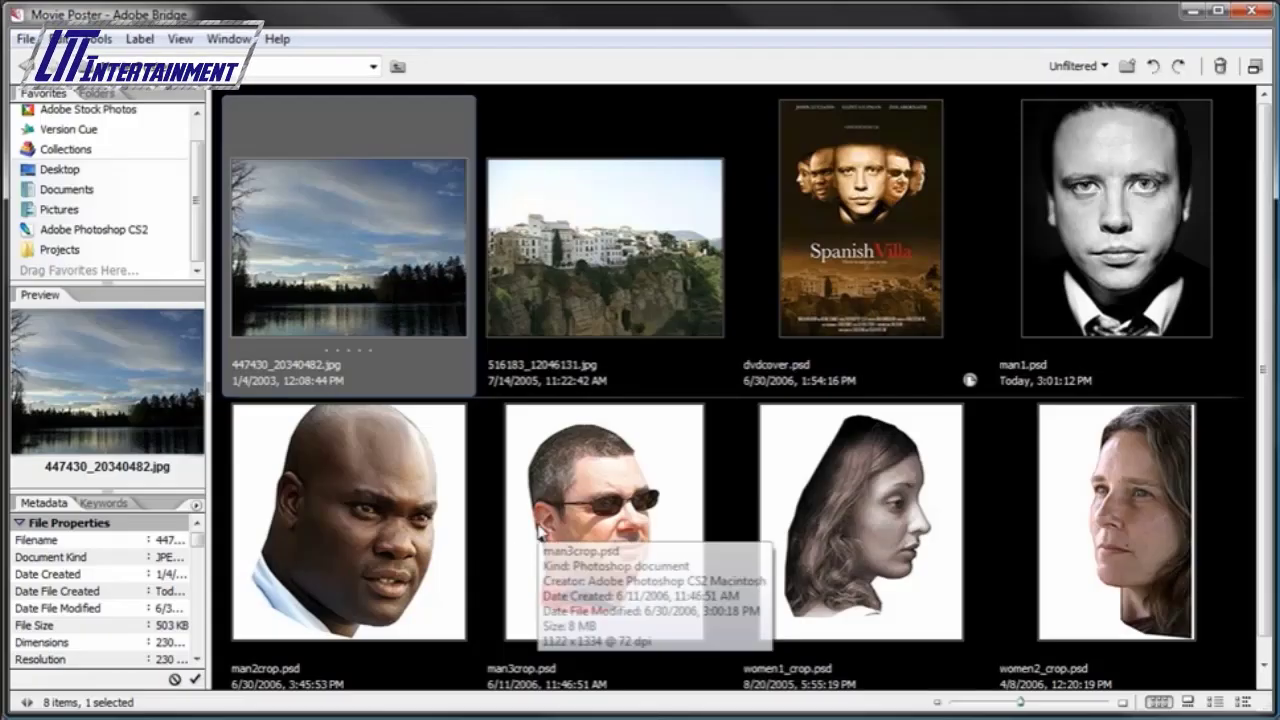
pyautogui.click(561, 208)
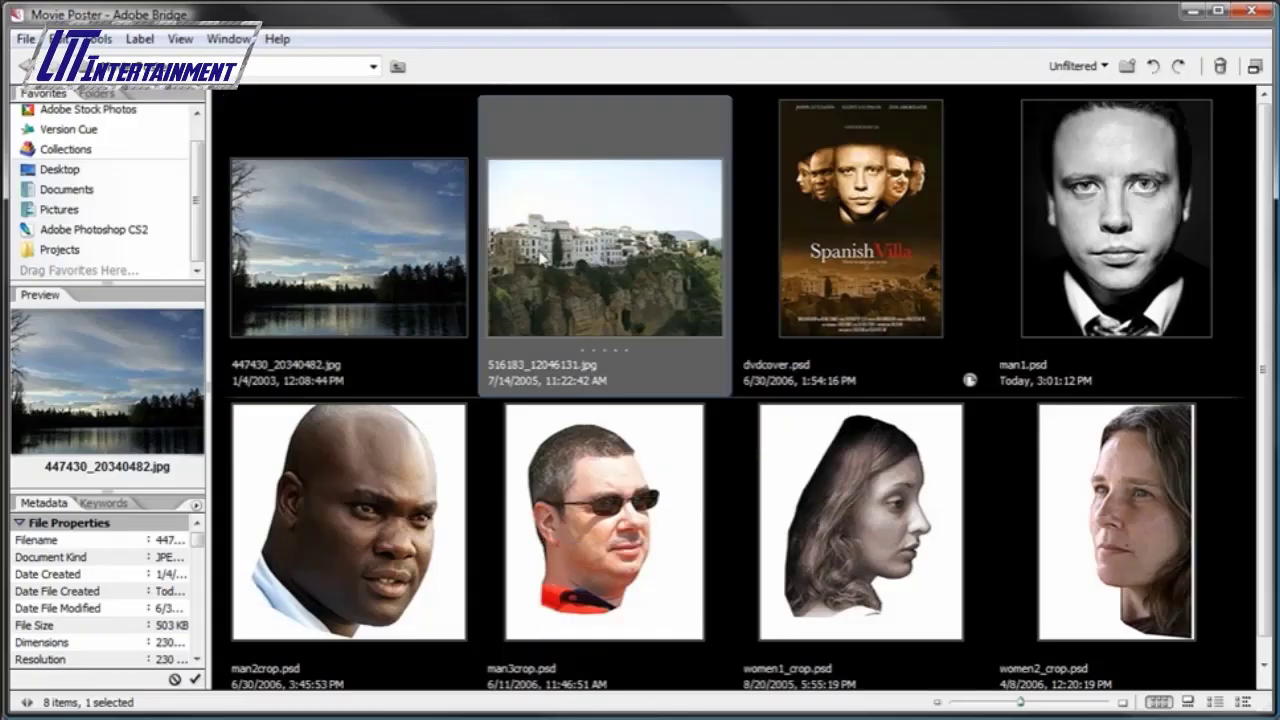
pyautogui.doubleClick(626, 291)
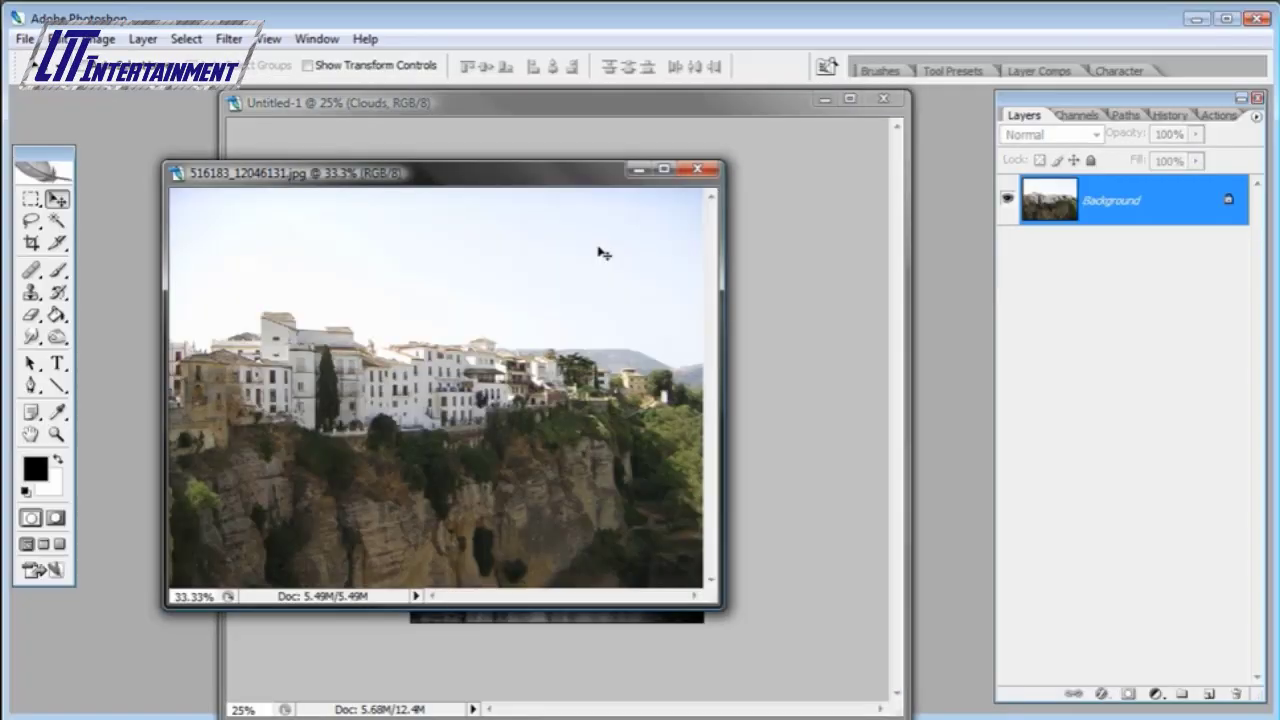
# - Copy the cliffside town photo into the poster and place it over the lower half
pyautogui.moveTo(560, 180); pyautogui.dragTo(440, 194)
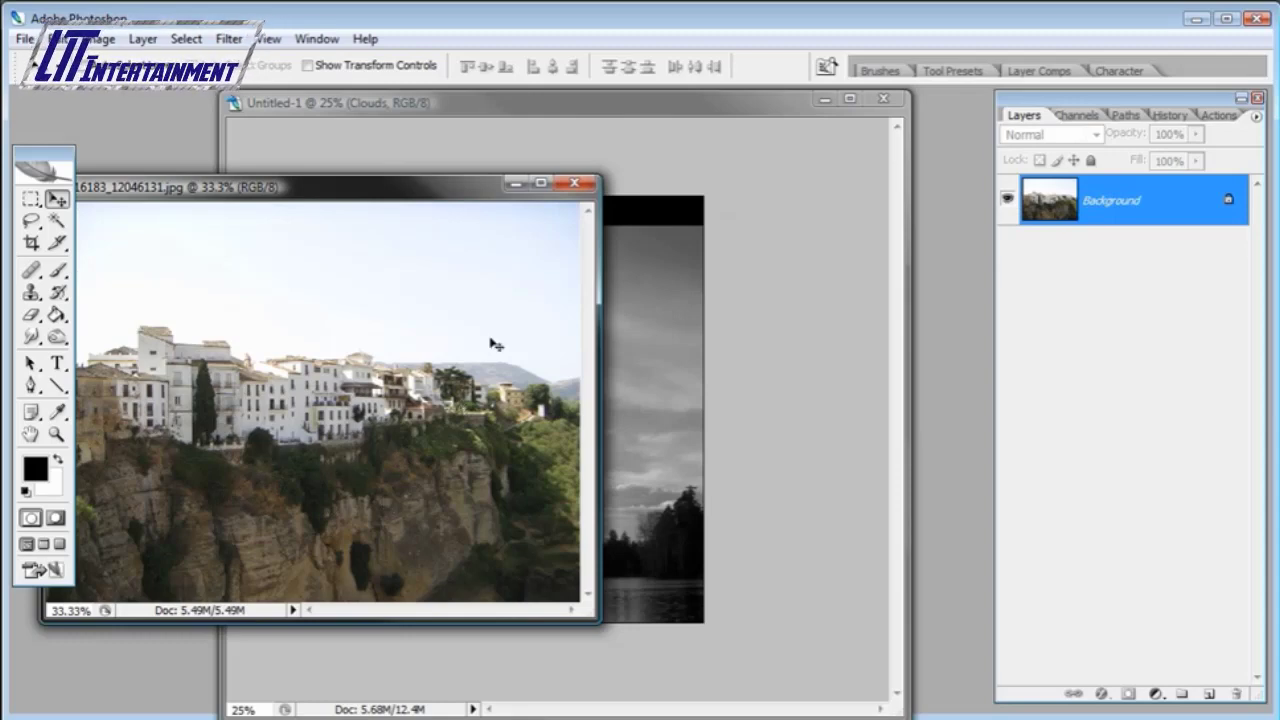
pyautogui.moveTo(437, 197); pyautogui.dragTo(301, 176)
pyautogui.moveTo(412, 390); pyautogui.dragTo(577, 359)
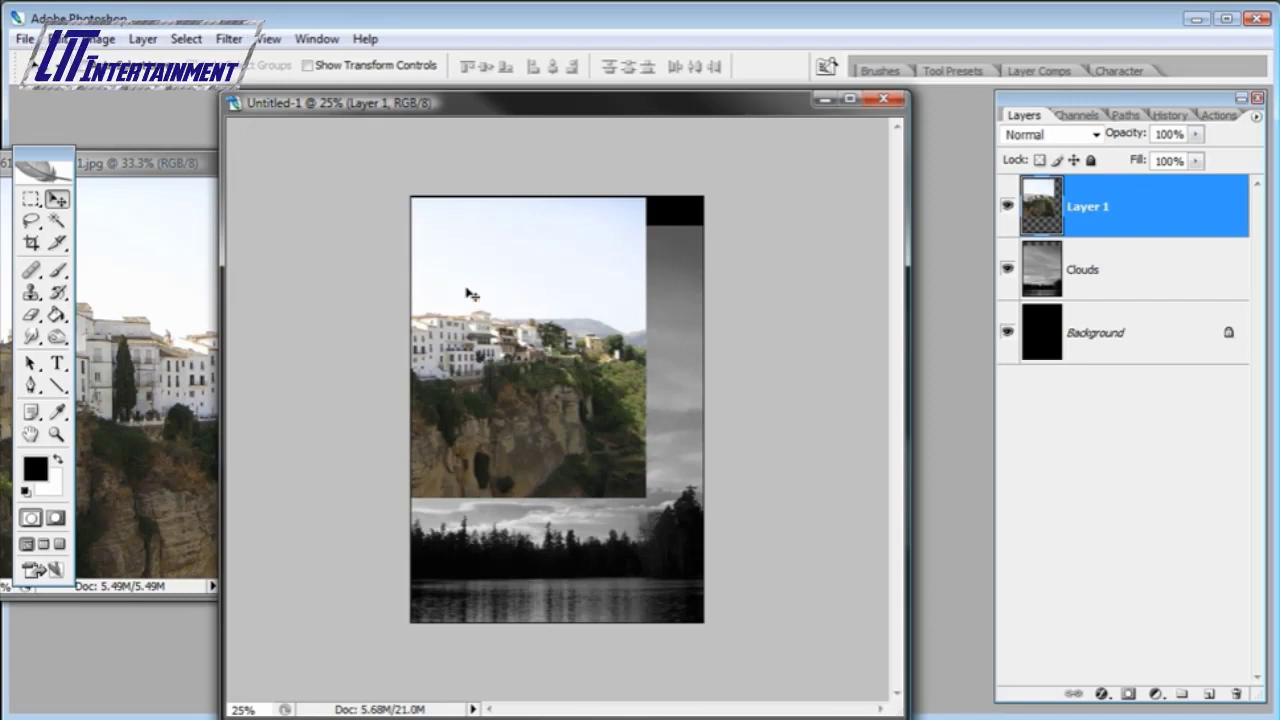
pyautogui.moveTo(468, 278); pyautogui.dragTo(574, 466)
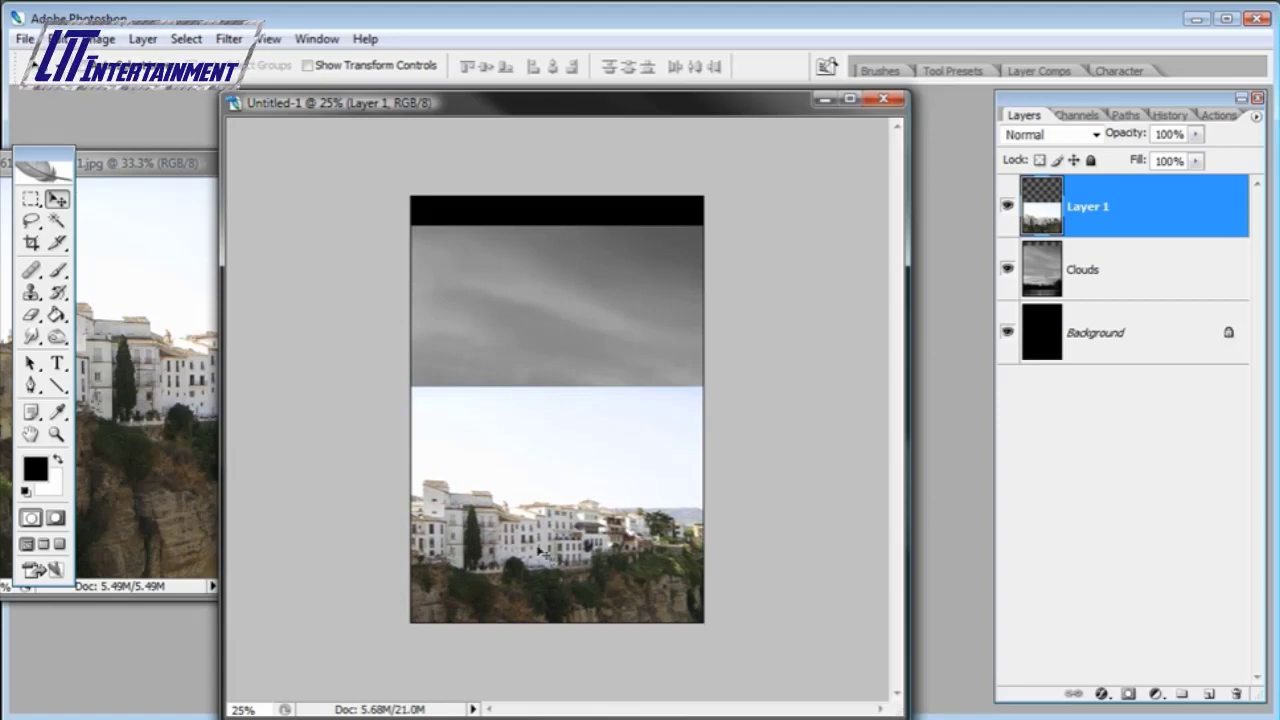
pyautogui.moveTo(504, 551); pyautogui.dragTo(506, 538)
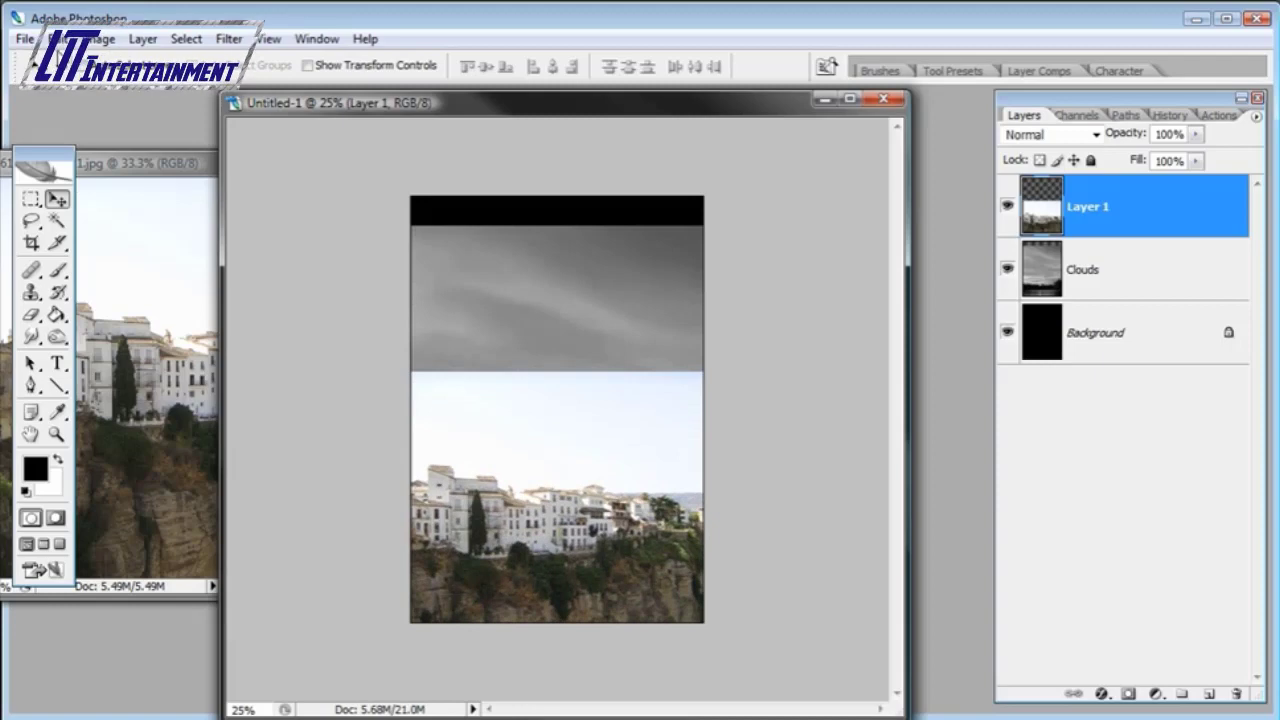
# - Free-transform the town layer down to about 75.5% and move it toward the poster's bottom
pyautogui.click(57, 38)
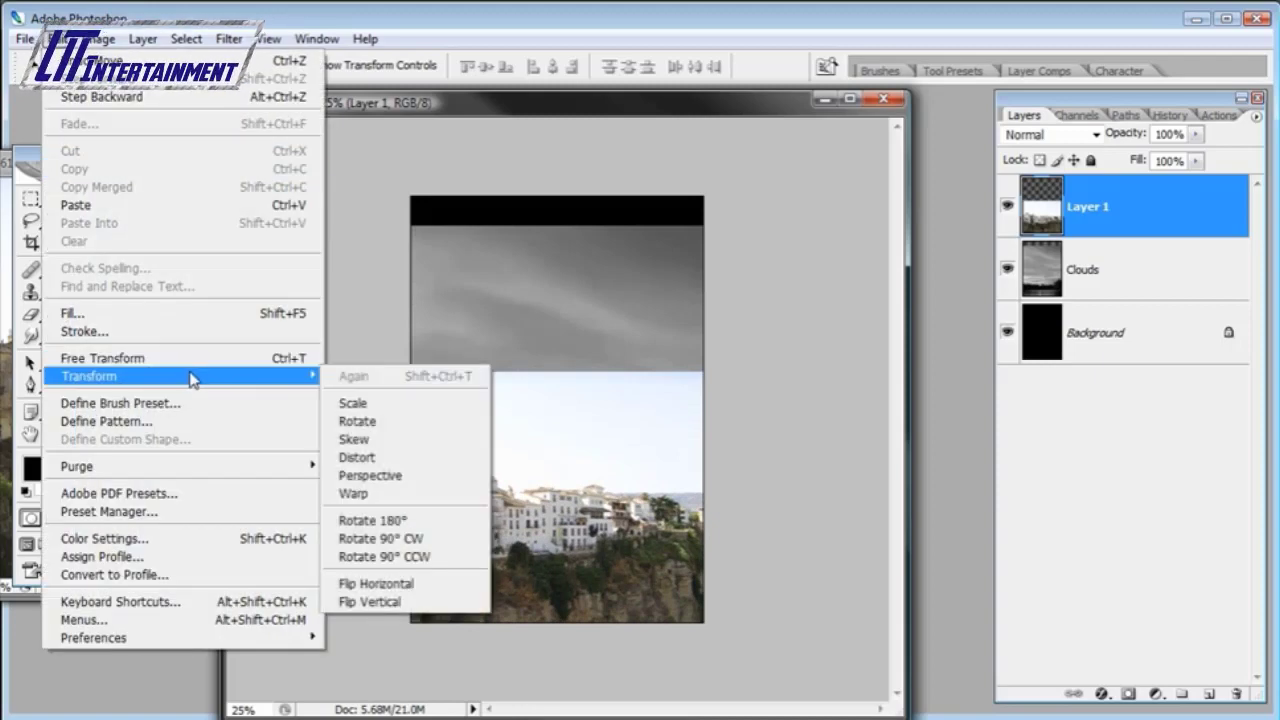
pyautogui.click(150, 357)
pyautogui.moveTo(760, 676); pyautogui.dragTo(711, 638)
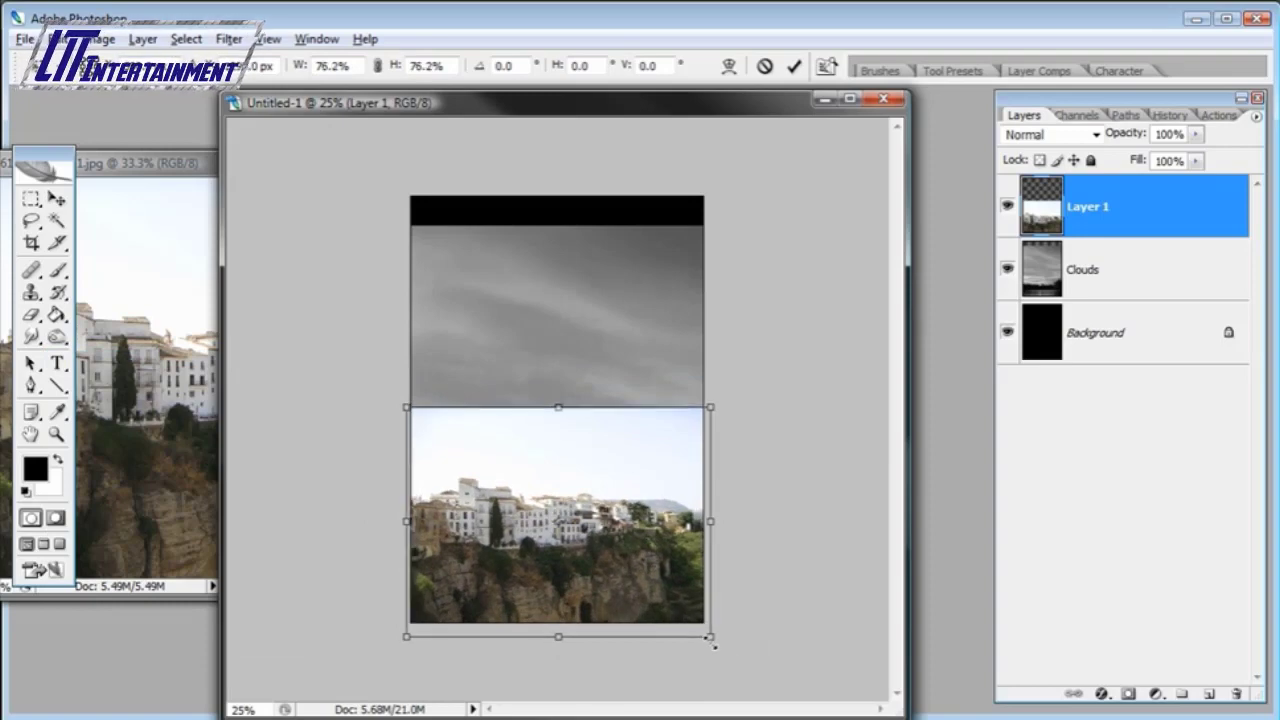
pyautogui.moveTo(581, 497); pyautogui.dragTo(581, 514)
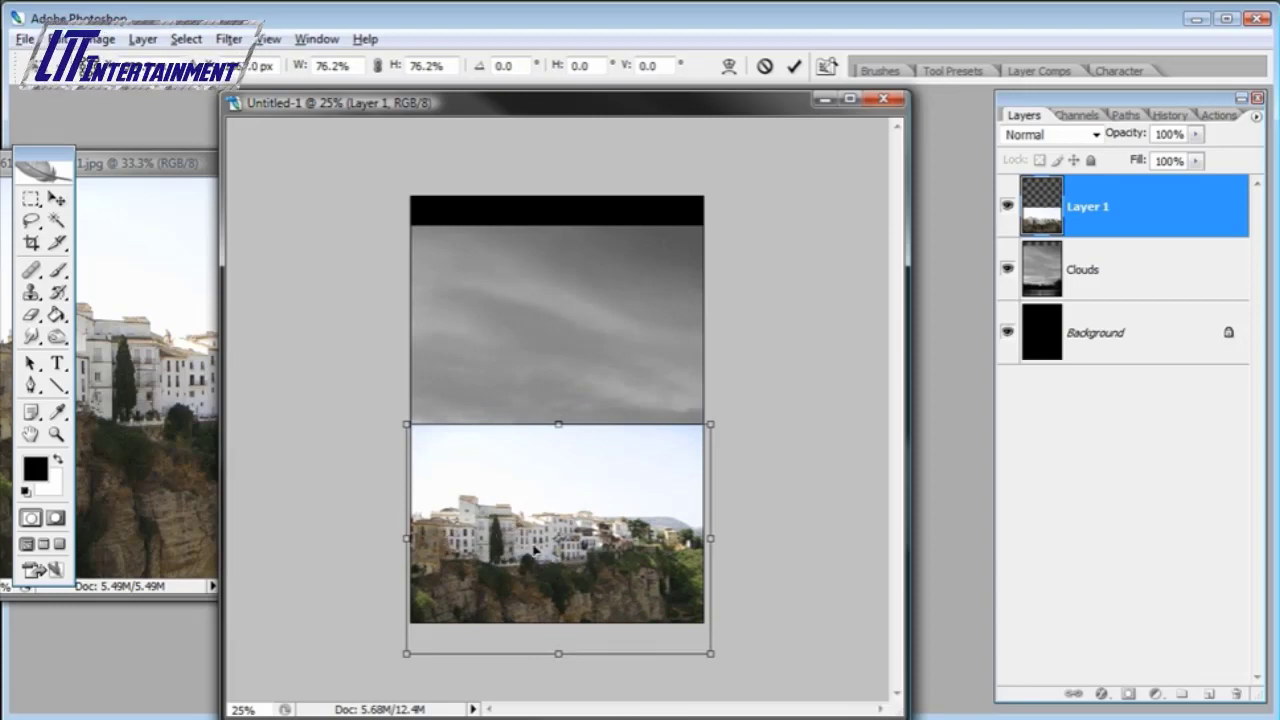
pyautogui.moveTo(536, 545); pyautogui.dragTo(538, 527)
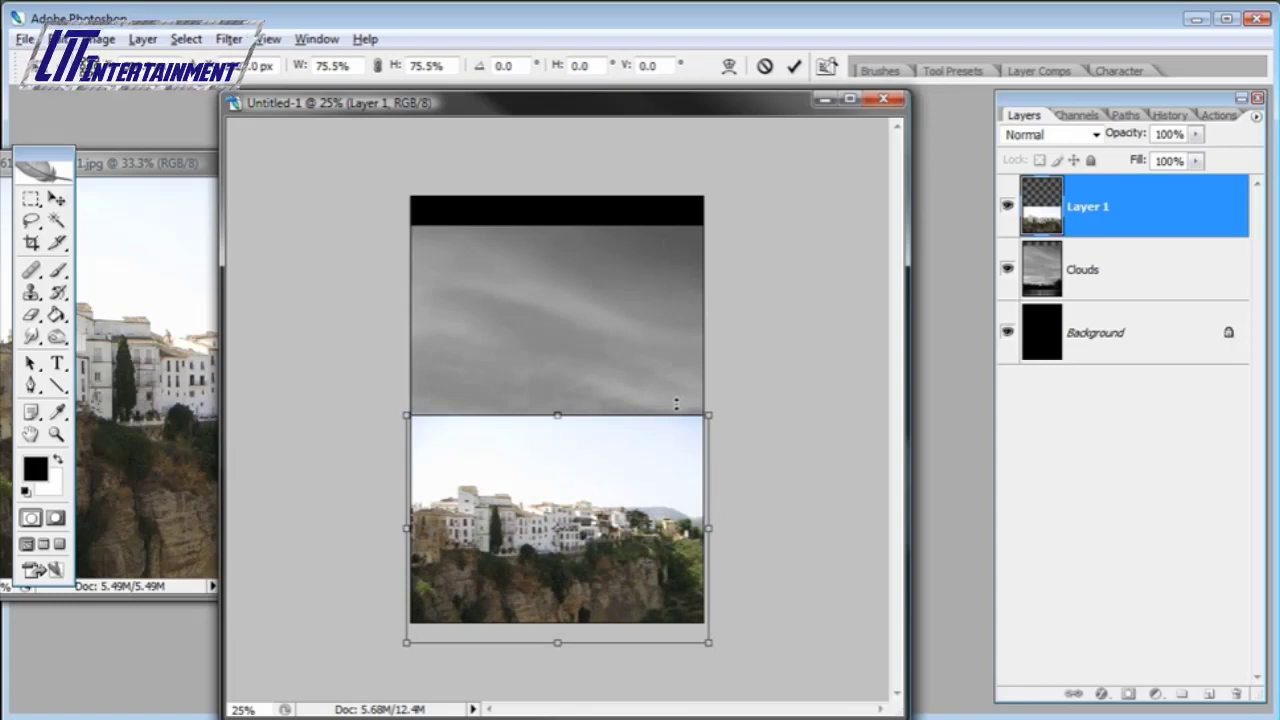
pyautogui.press('Return')
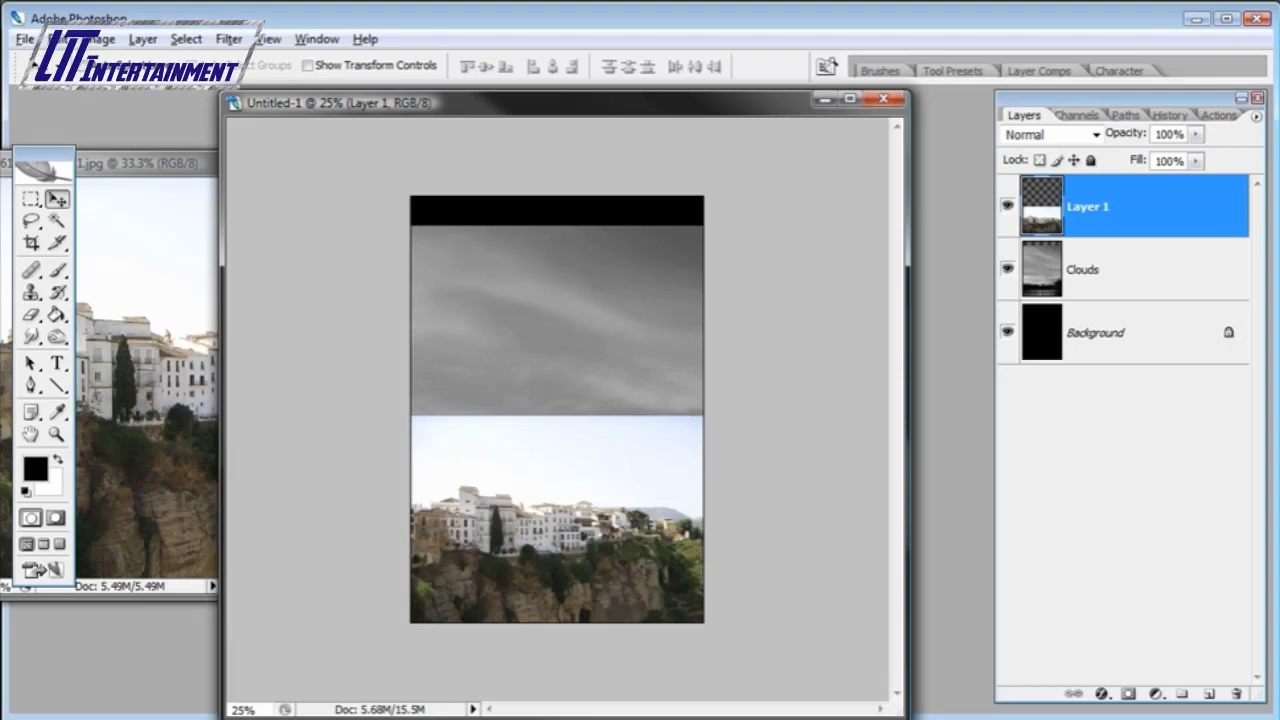
# - Desaturate the town layer and rename Layer 1 to Building
pyautogui.click(104, 39)
pyautogui.moveTo(110, 95)
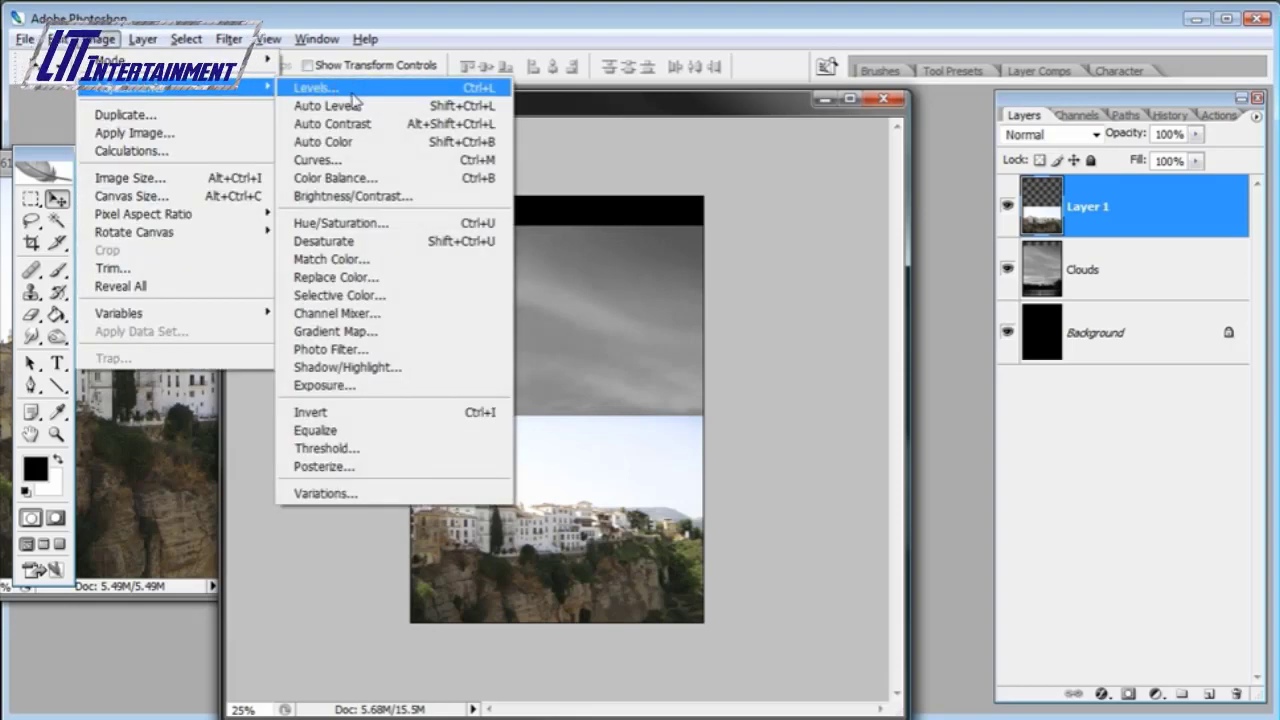
pyautogui.click(415, 250)
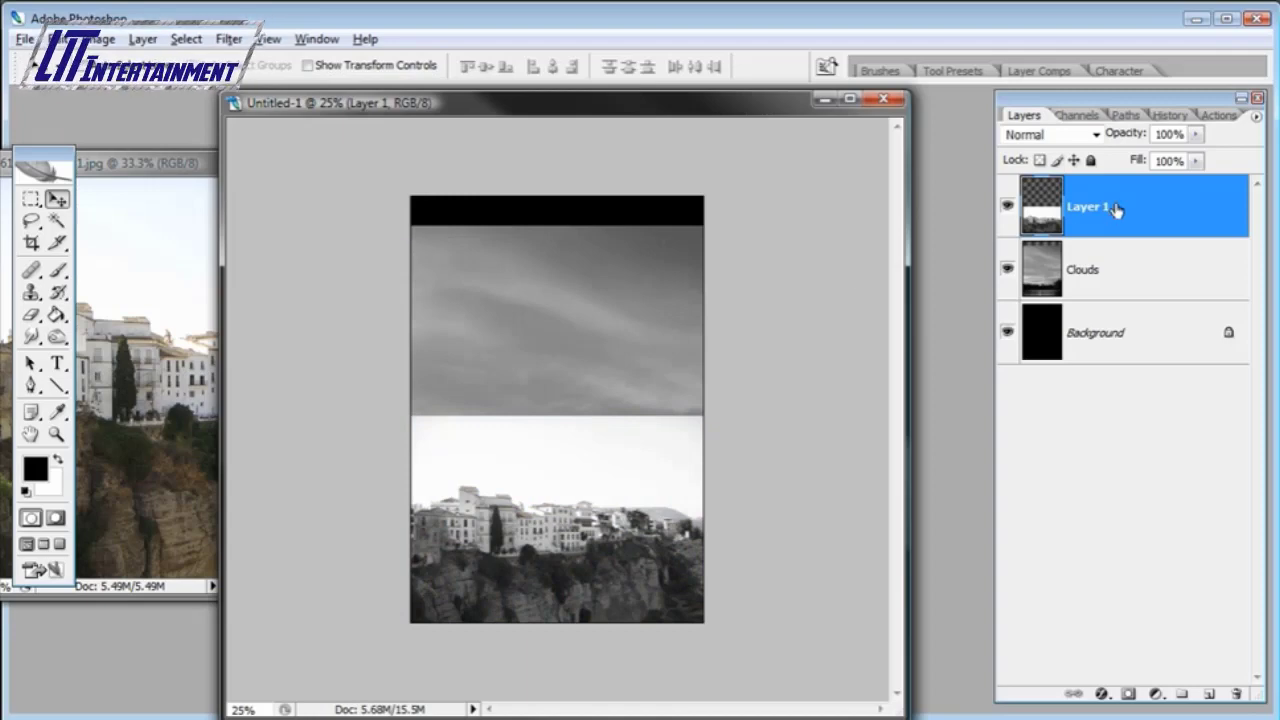
pyautogui.doubleClick(1115, 209)
pyautogui.press('Escape')
pyautogui.doubleClick(1087, 206)
pyautogui.write('Building')
pyautogui.press('Return')
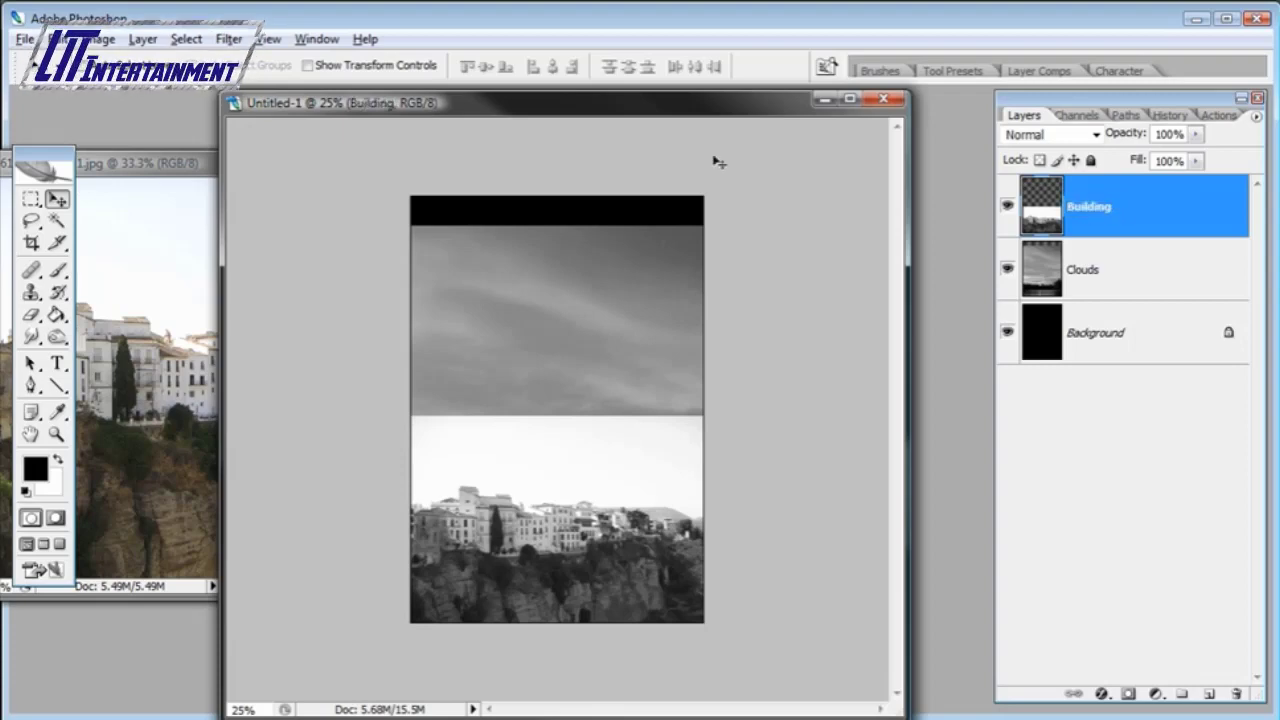
# - Zoom in on the cliffs, hide the Building layer, and select the Clouds layer
pyautogui.click(56, 434)
pyautogui.moveTo(451, 491); pyautogui.dragTo(580, 566)
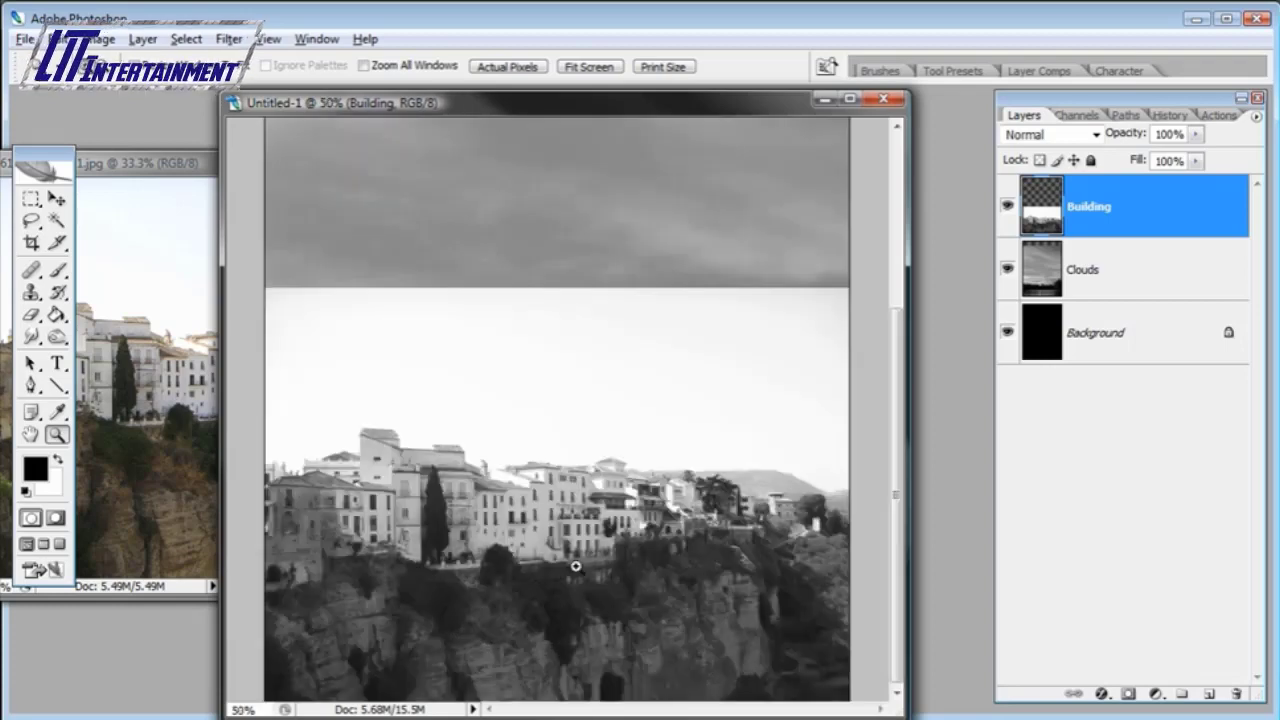
pyautogui.moveTo(903, 714); pyautogui.dragTo(964, 712)
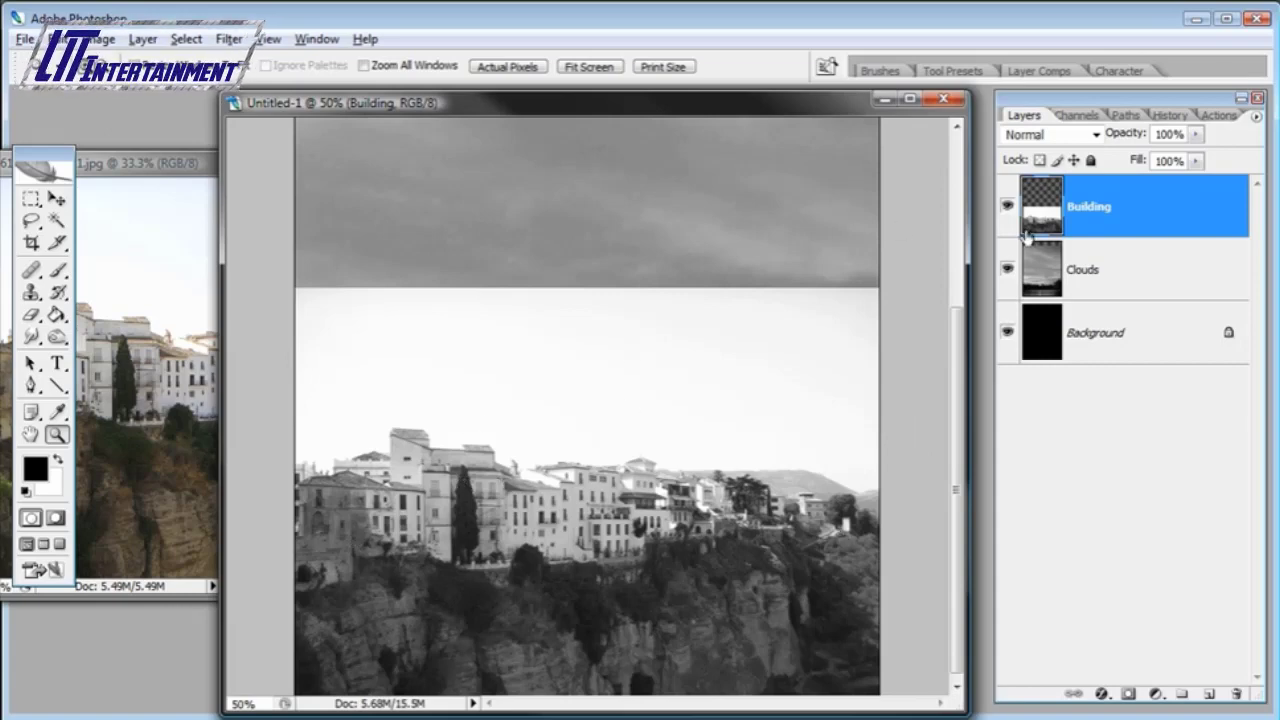
pyautogui.click(1006, 207)
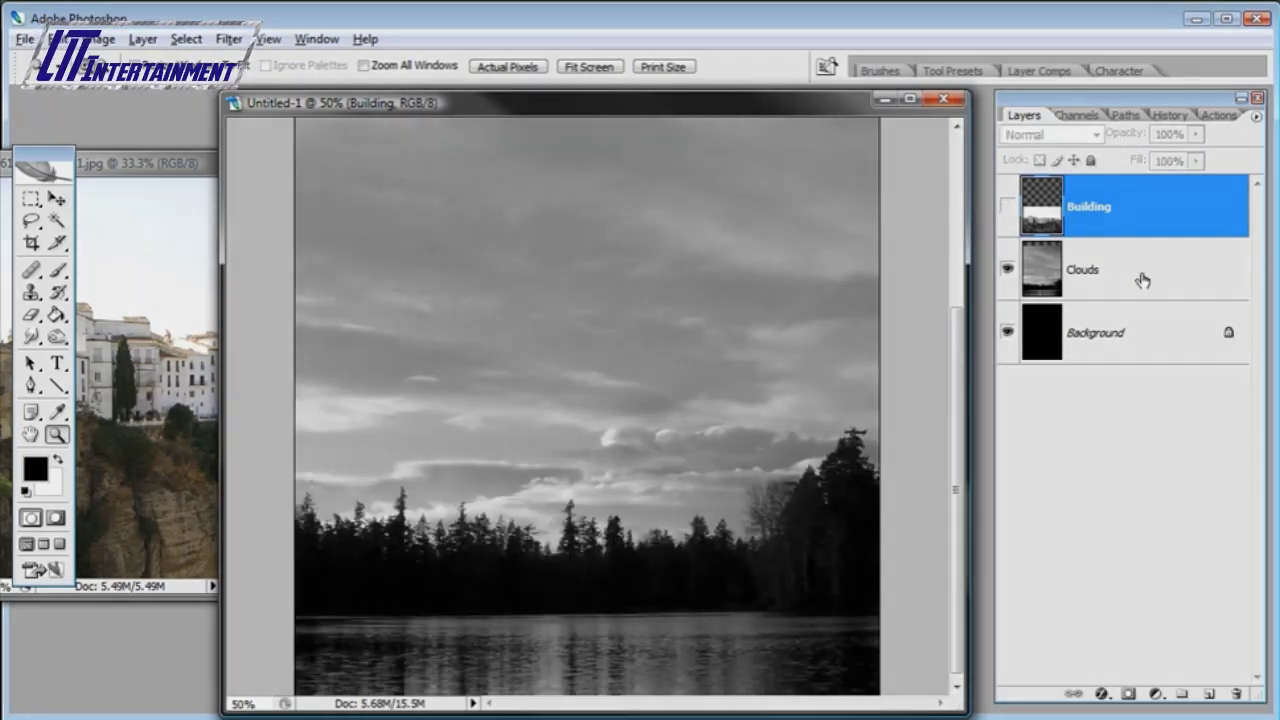
pyautogui.click(1140, 278)
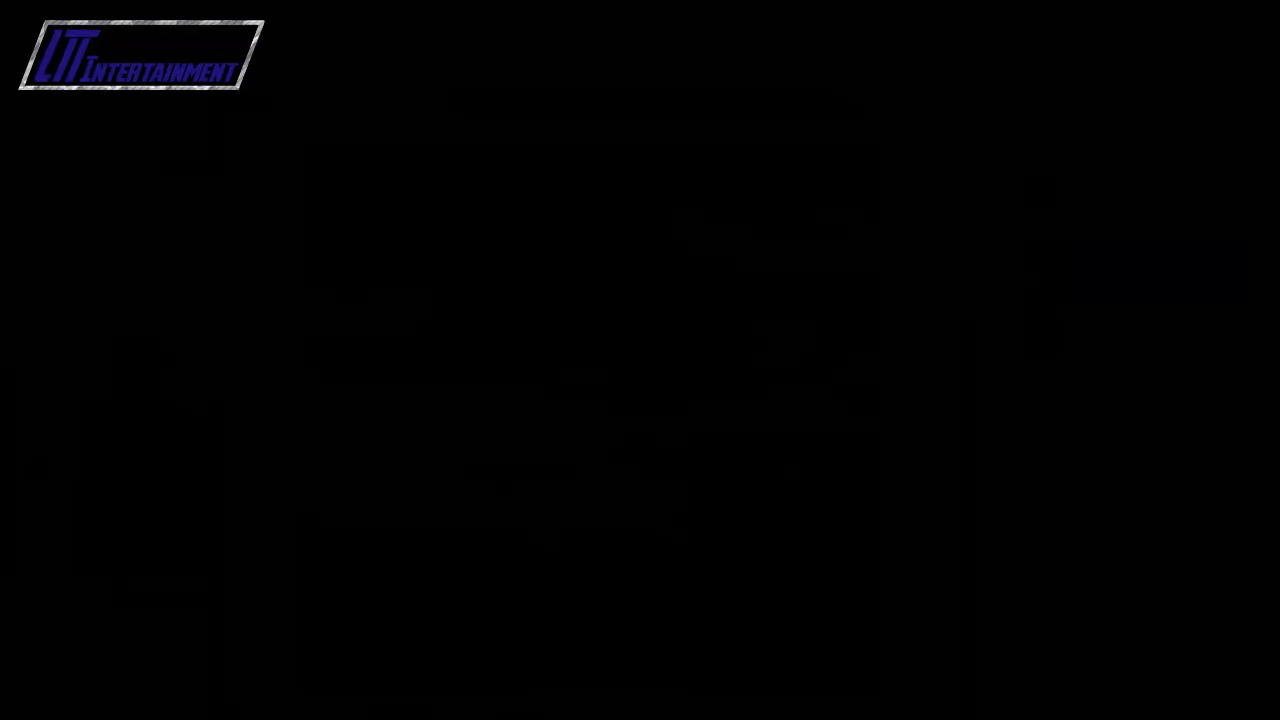
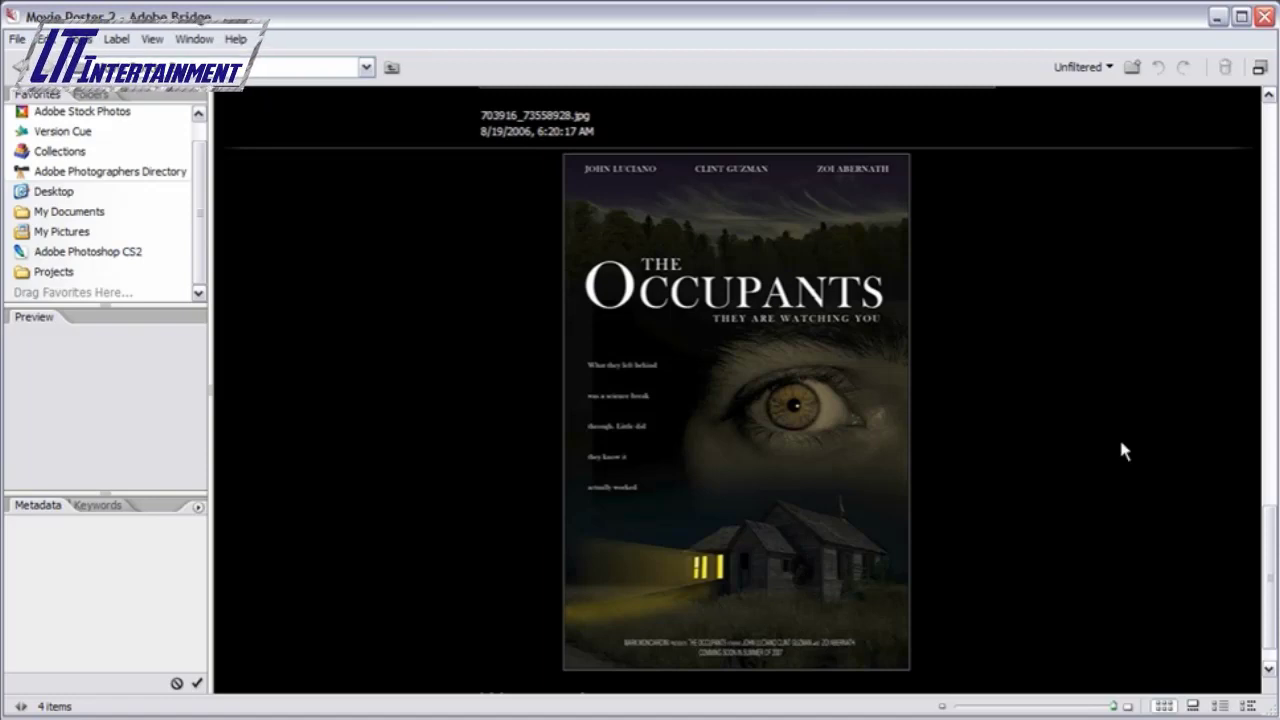
# - Scroll through the poster, eye and abandoned-house thumbnails in Bridge, then open lightbeamsposter.psd
pyautogui.moveTo(1268, 566); pyautogui.dragTo(1265, 280)
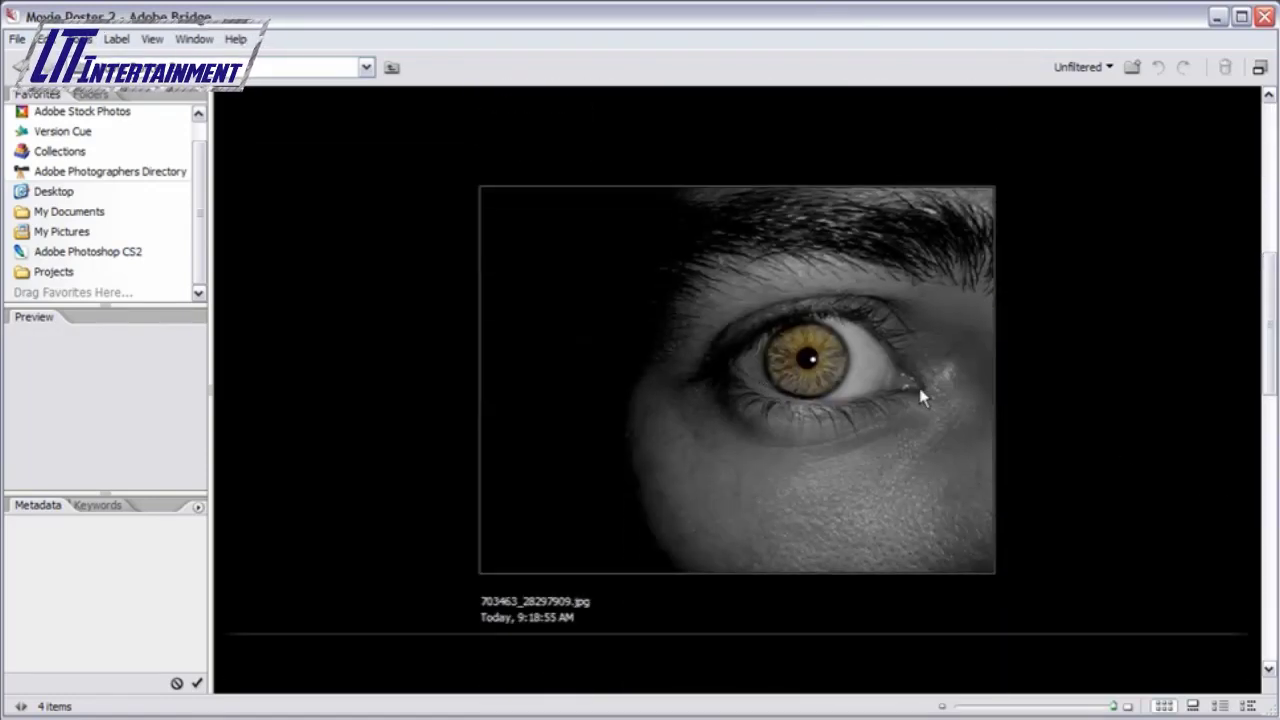
pyautogui.moveTo(1272, 325); pyautogui.dragTo(1271, 445)
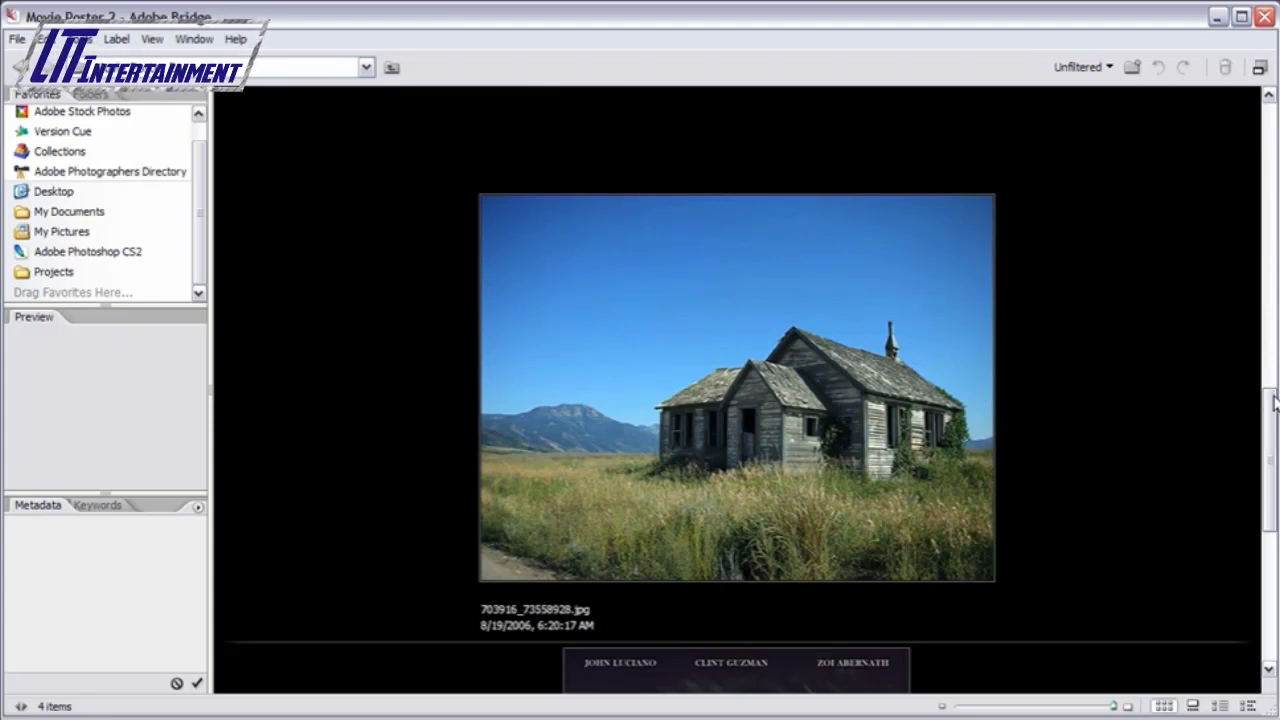
pyautogui.moveTo(1271, 409); pyautogui.dragTo(1257, 543)
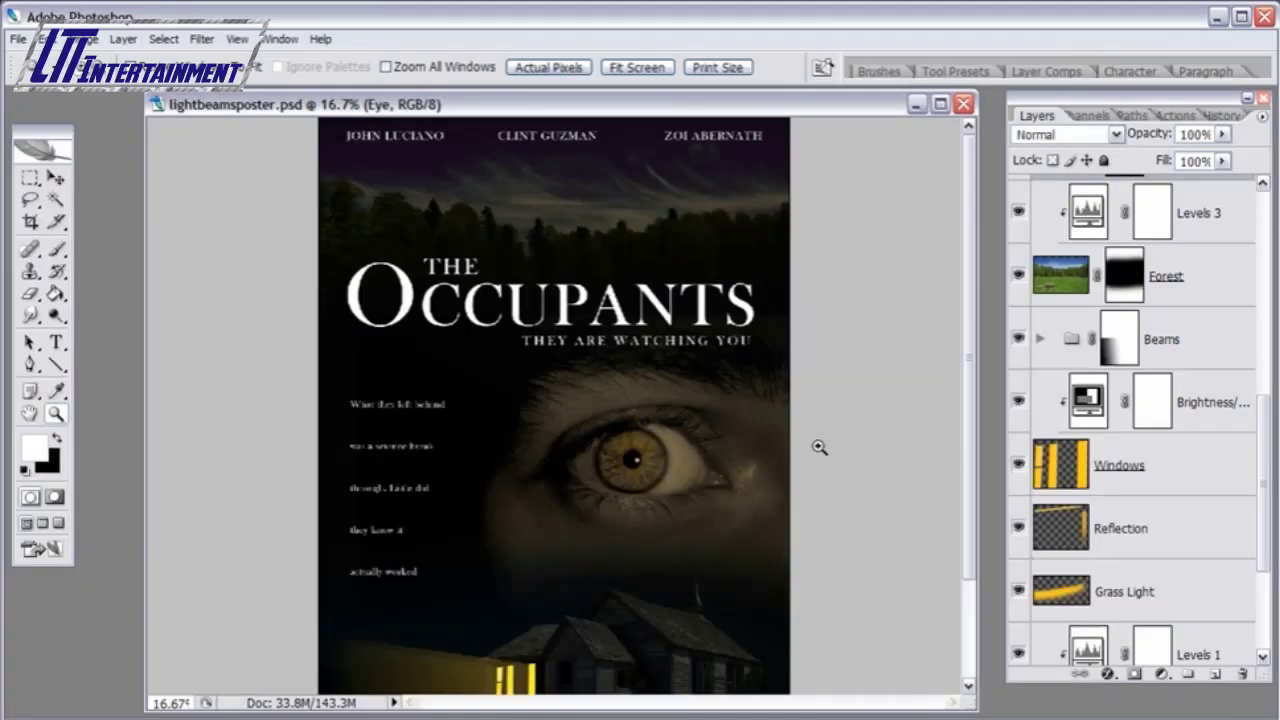
# - Zoom in on the lit house and its glowing windows, panning across it
pyautogui.click(580, 634)
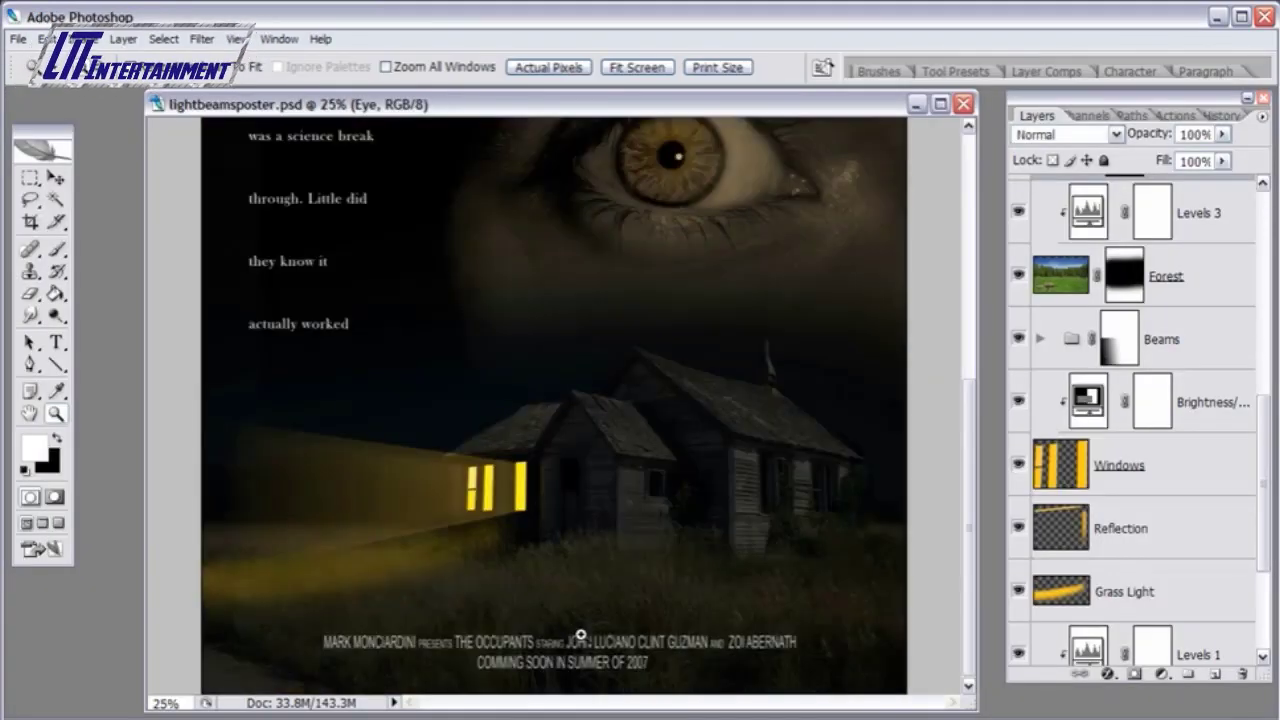
pyautogui.click(565, 552)
pyautogui.click(391, 481)
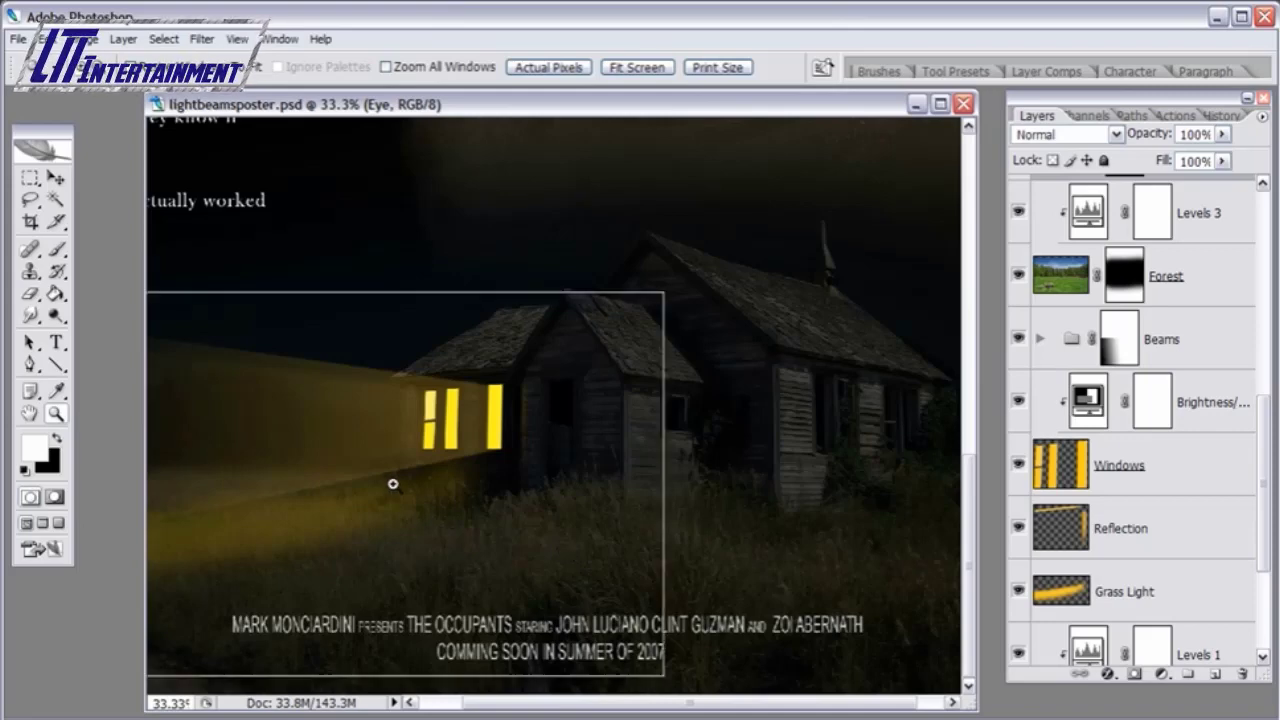
pyautogui.click(57, 523)
pyautogui.moveTo(420, 77); pyautogui.dragTo(657, 383)
pyautogui.click(620, 385)
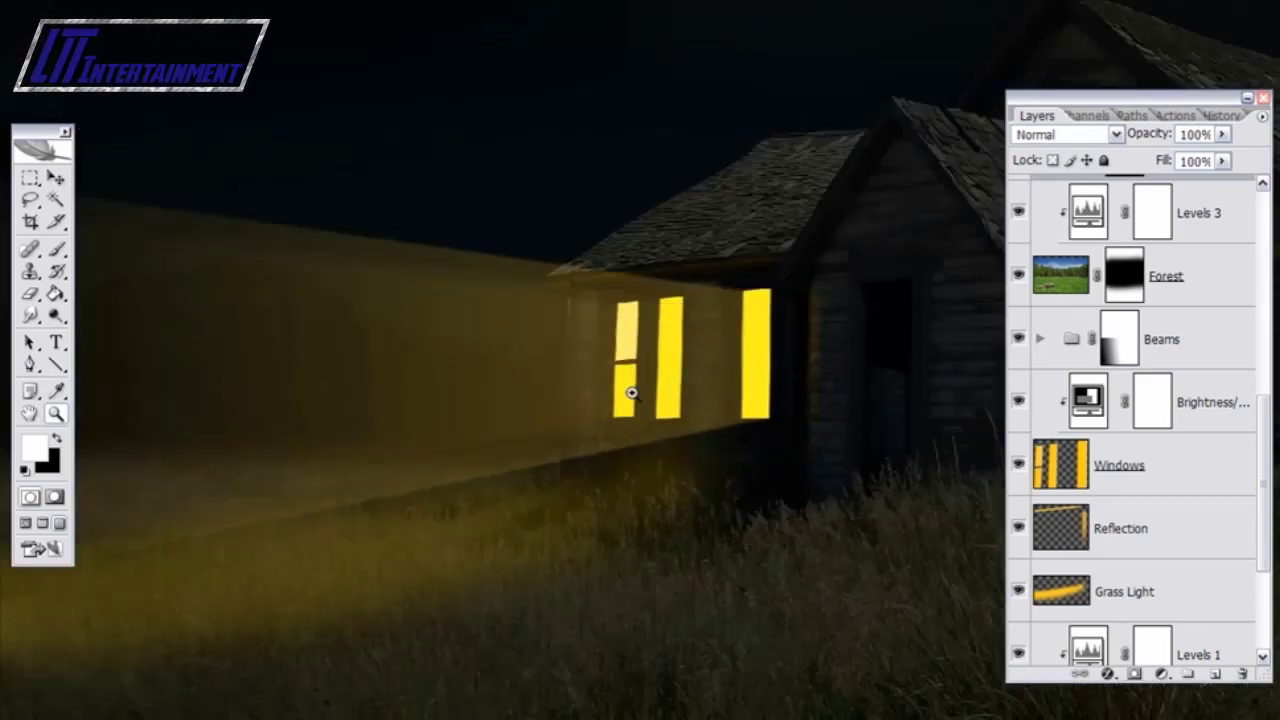
pyautogui.moveTo(880, 506); pyautogui.dragTo(743, 475)
# - Hide the panels and cycle through the grey and black full-screen view modes
pyautogui.press('Tab')
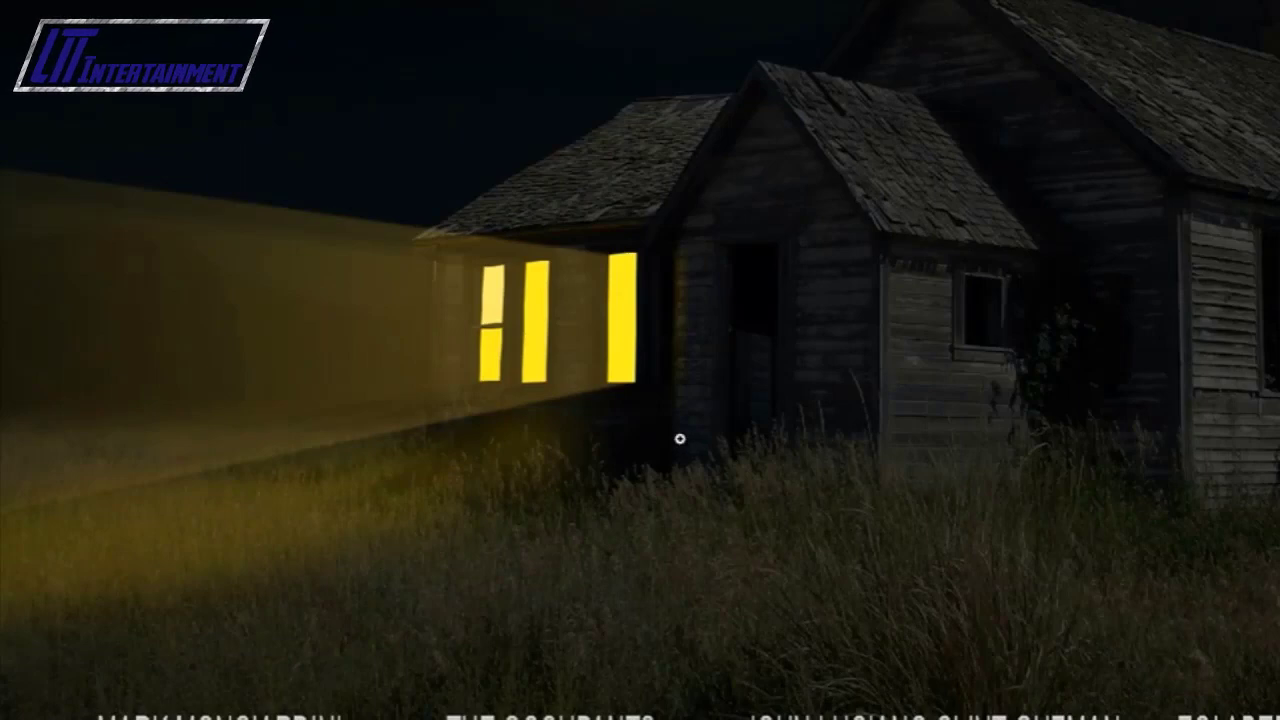
pyautogui.scroll(5, 689, 274)
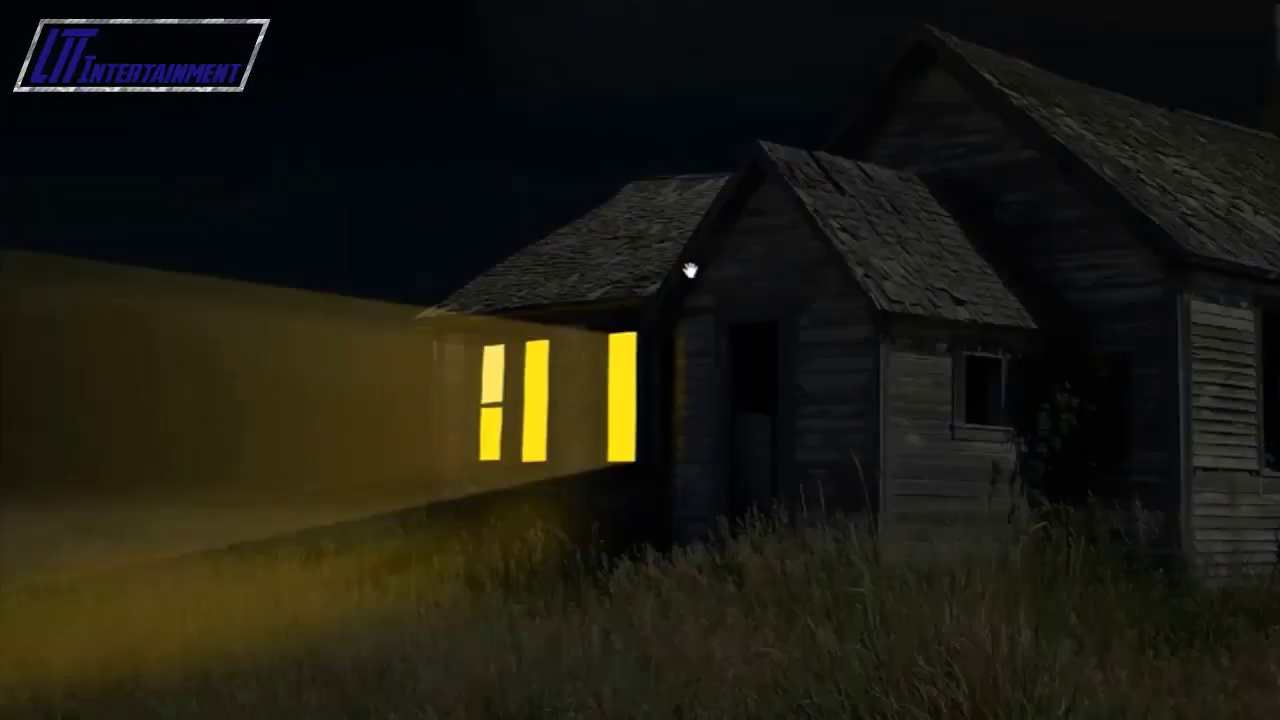
pyautogui.scroll(4, 738, 212)
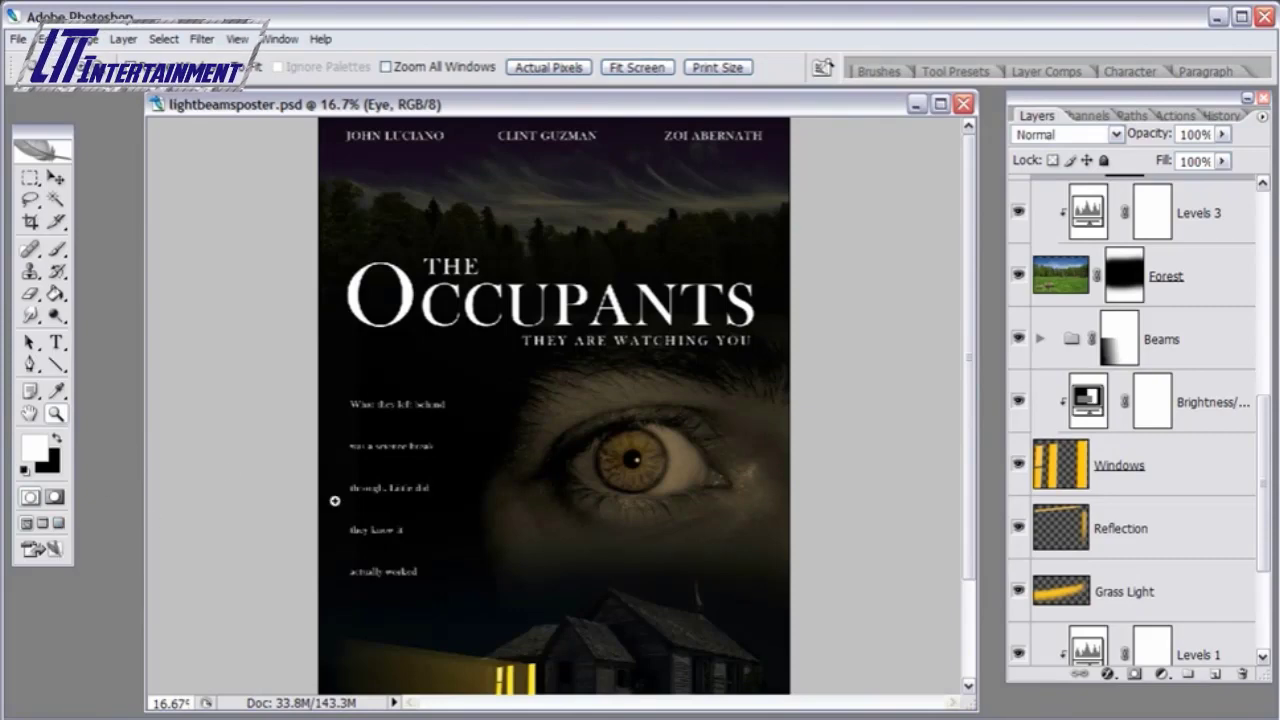
pyautogui.press('f')
pyautogui.press('f')
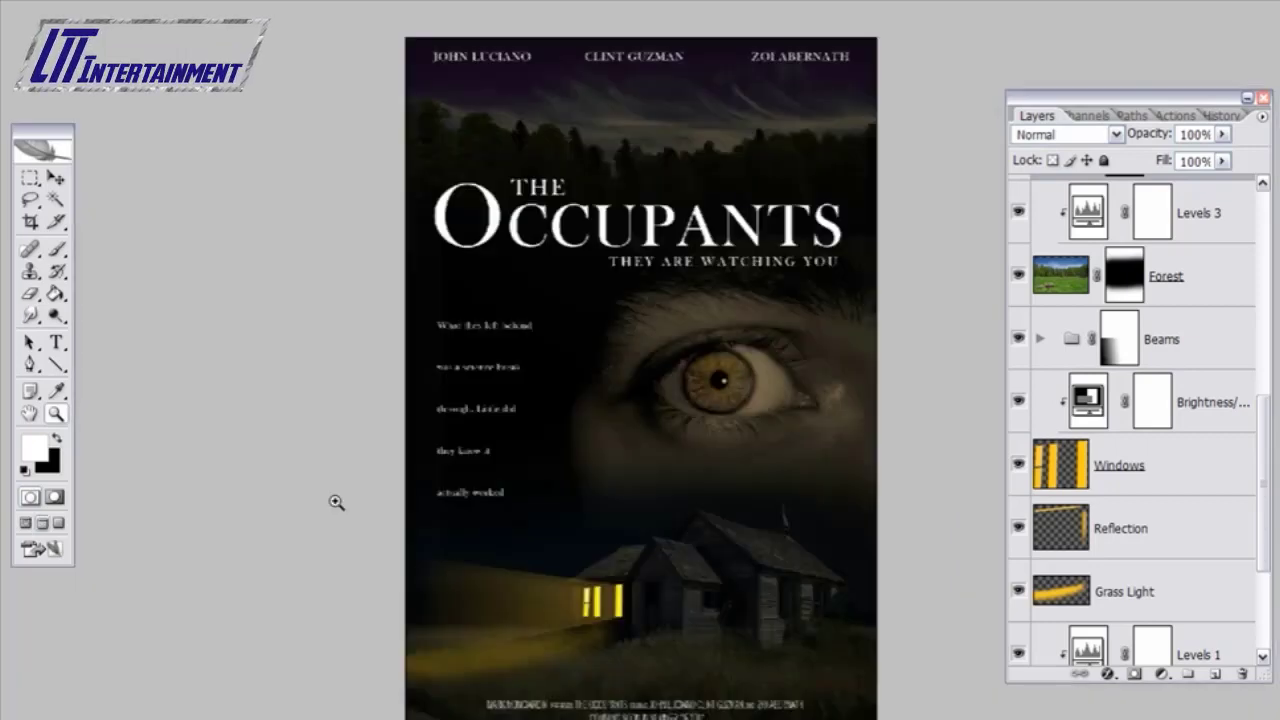
pyautogui.press('f')
pyautogui.press('f')
pyautogui.press('f')
pyautogui.press('f')
pyautogui.press('f')
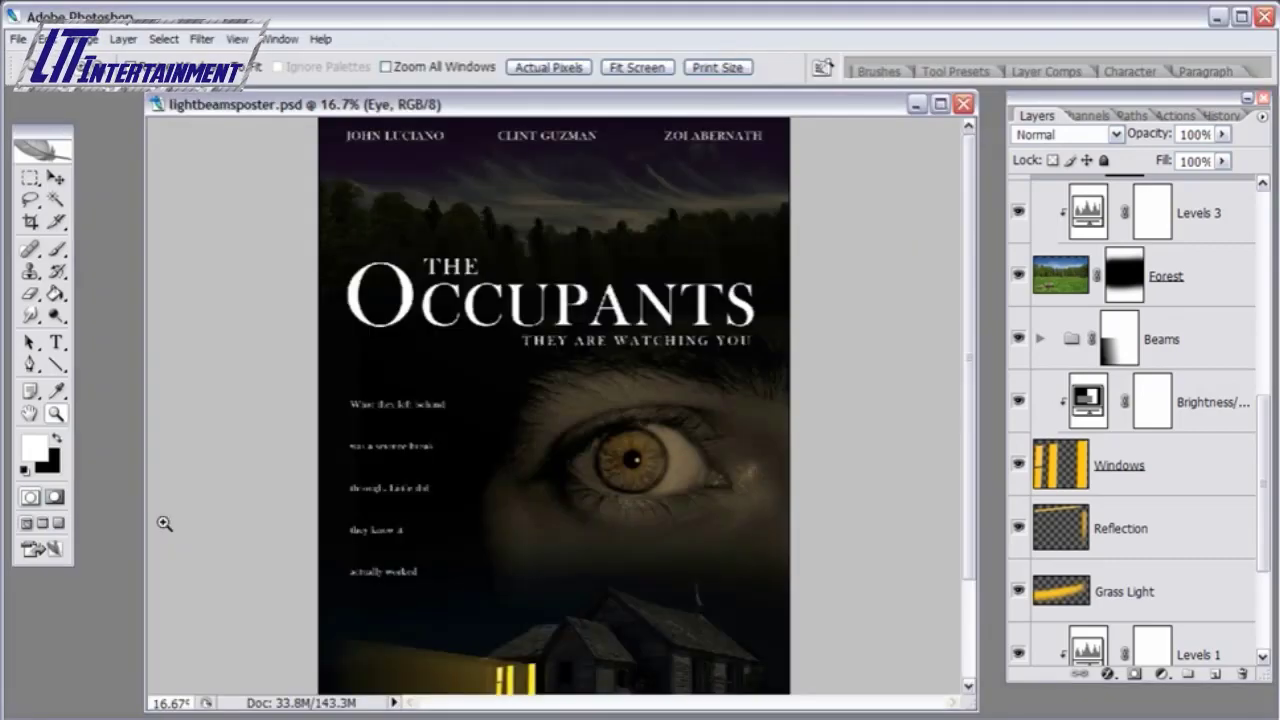
pyautogui.press('f')
pyautogui.press('f')
pyautogui.press('f')
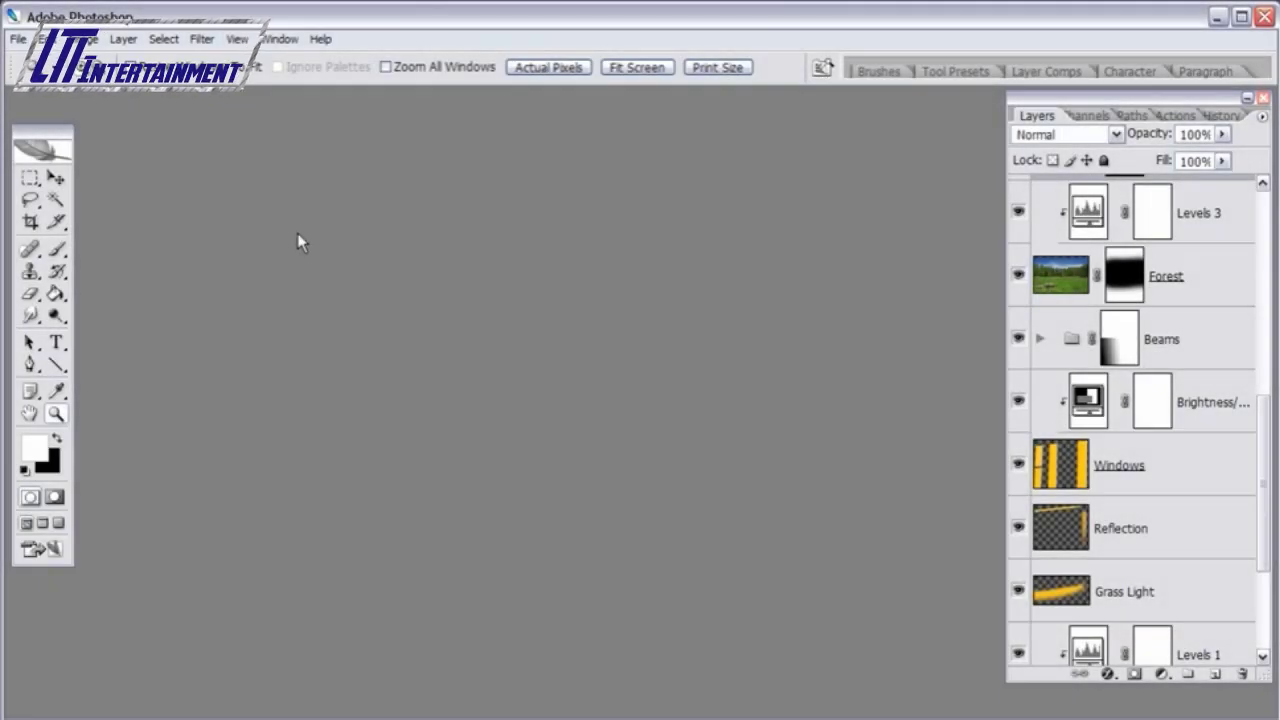
# - Start a new document and check its width, height and resolution values
pyautogui.click(18, 39)
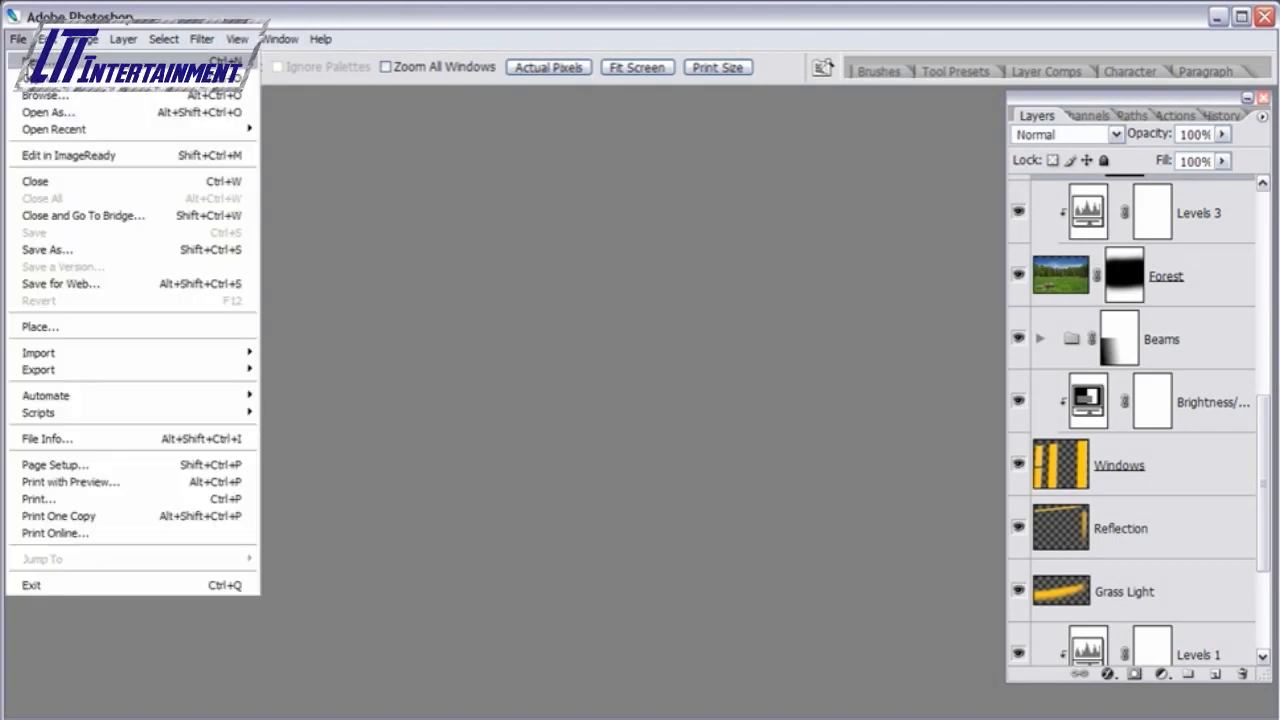
pyautogui.click(40, 61)
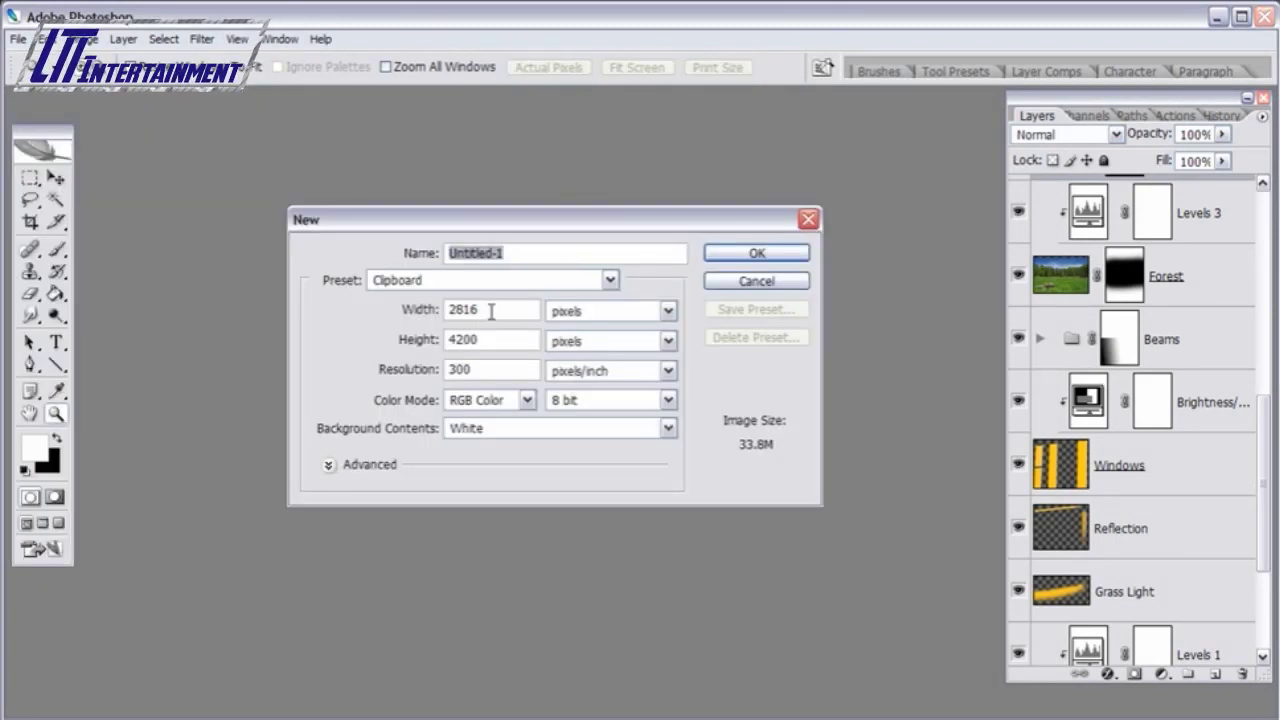
pyautogui.moveTo(491, 312); pyautogui.dragTo(446, 311)
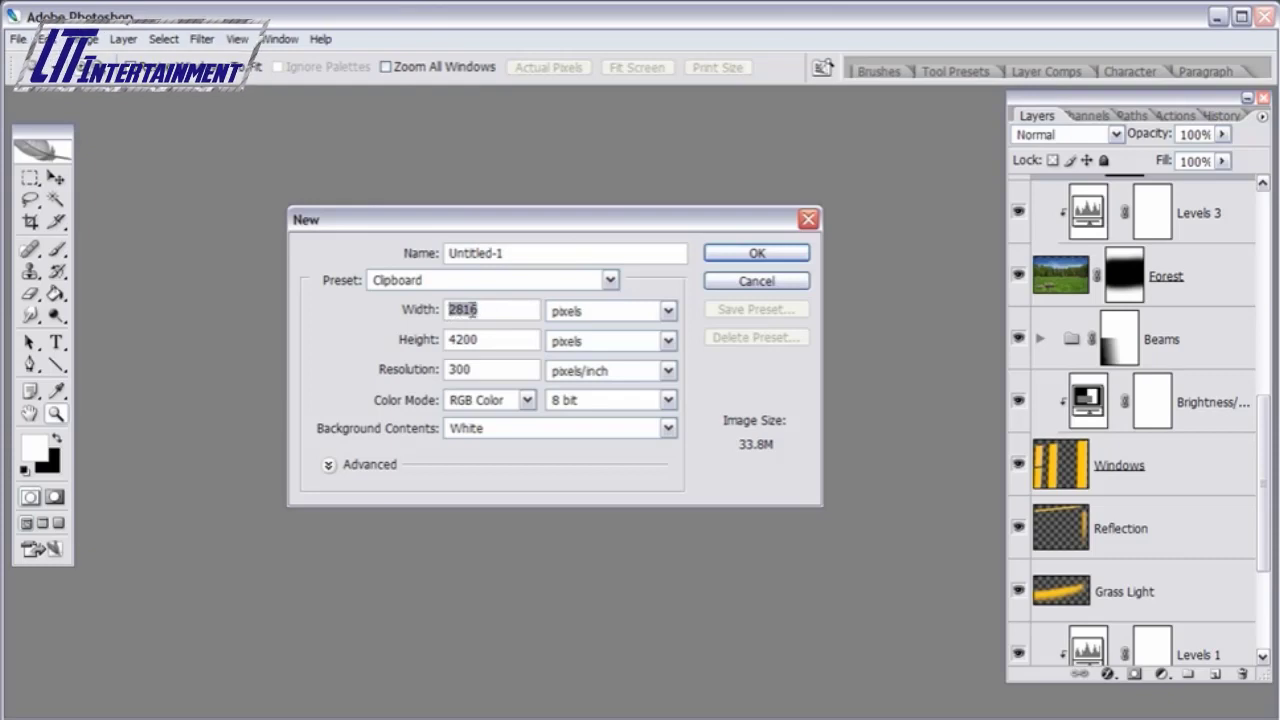
pyautogui.doubleClick(490, 340)
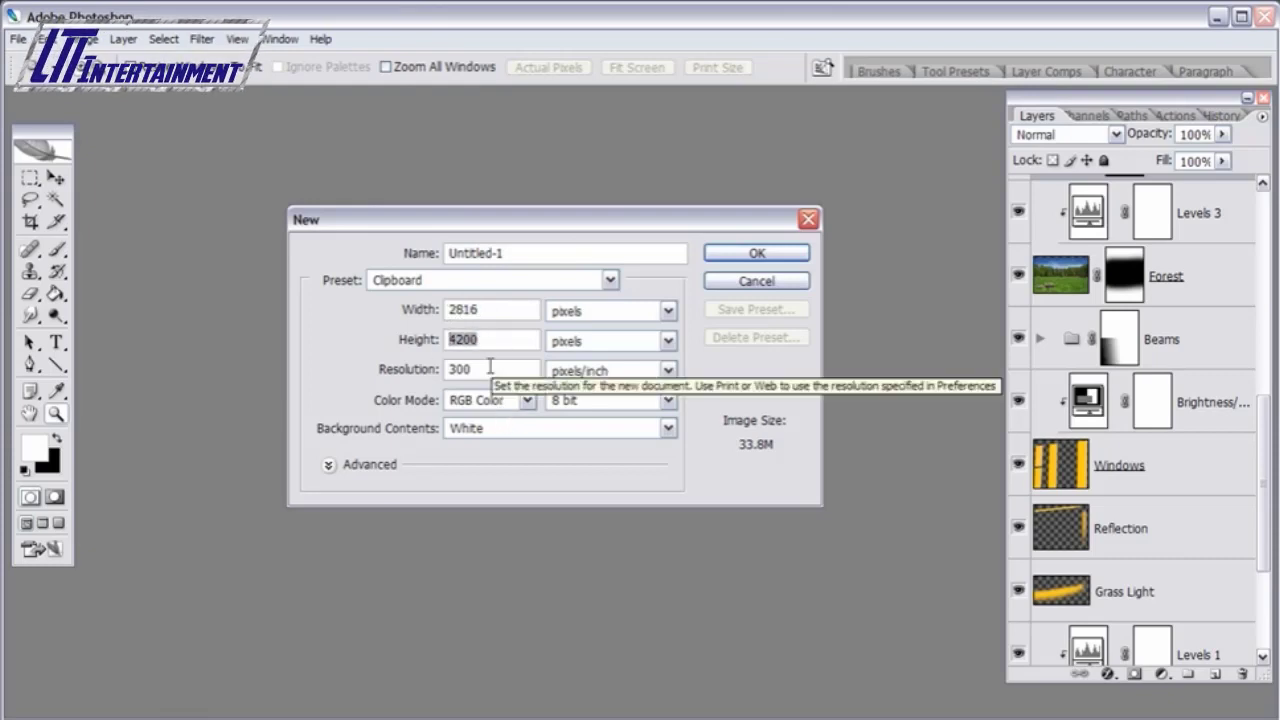
pyautogui.doubleClick(490, 368)
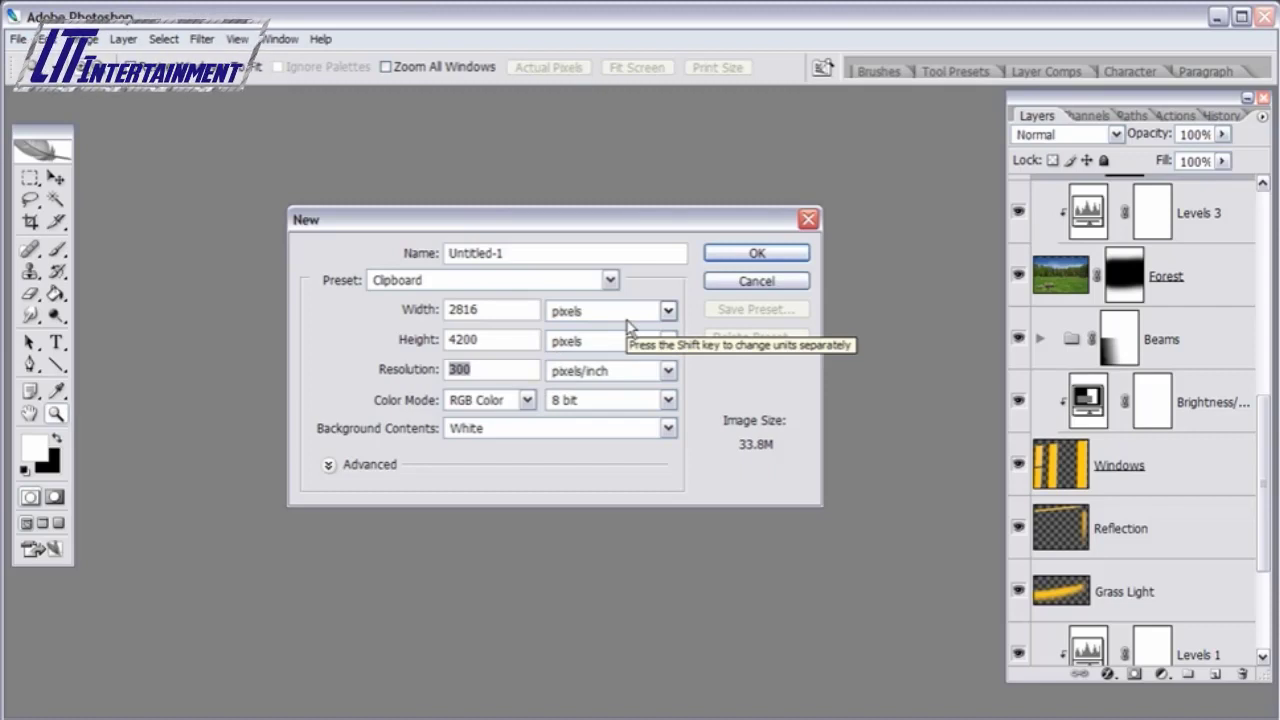
# - Switch the size units to inches and enter 27 wide by 41 high
pyautogui.click(567, 312)
pyautogui.click(567, 348)
pyautogui.moveTo(482, 310); pyautogui.dragTo(405, 312)
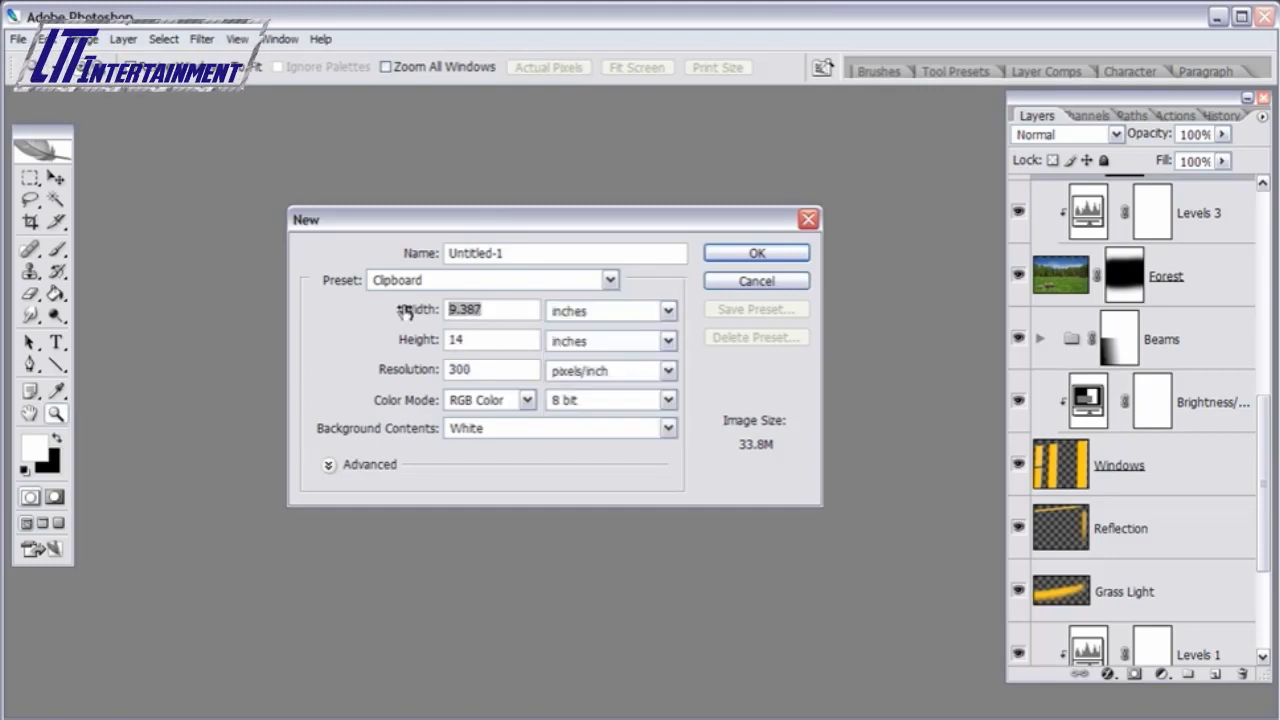
pyautogui.write('27')
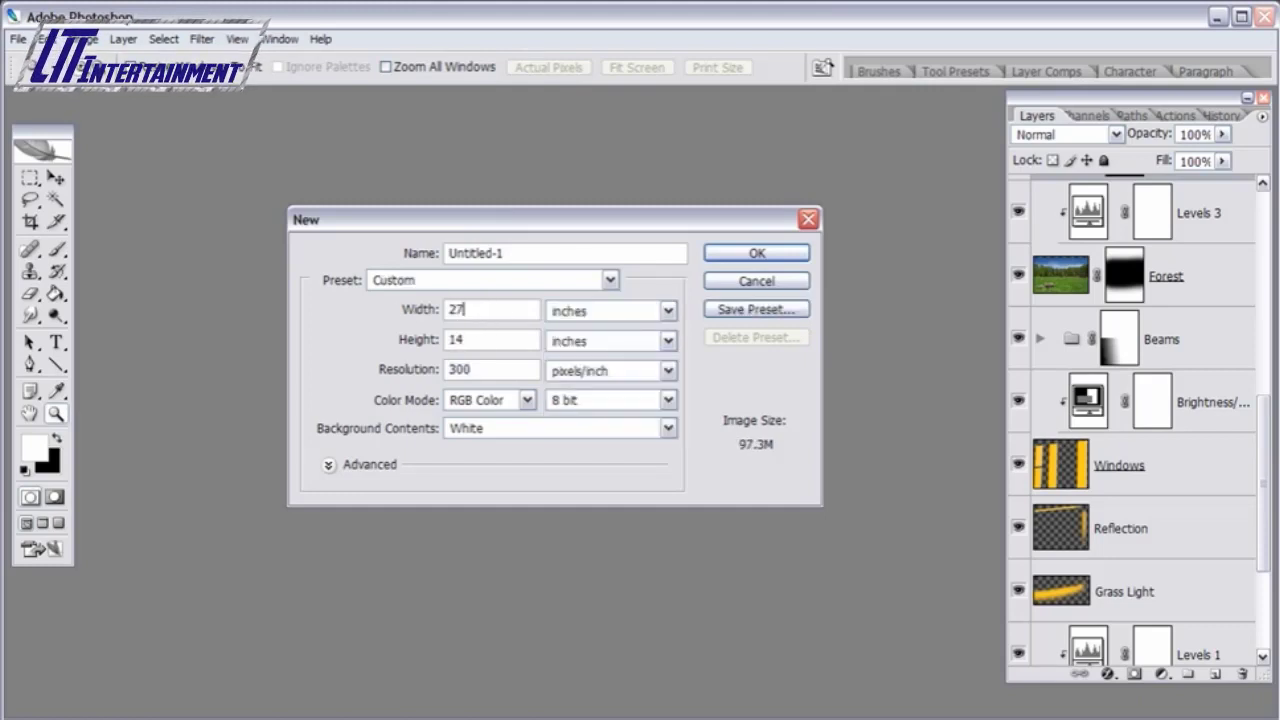
pyautogui.moveTo(471, 344); pyautogui.dragTo(388, 347)
pyautogui.write('41')
pyautogui.hotkey('shift', 'Tab')
pyautogui.press('Tab')
pyautogui.hotkey('shift', 'Tab')
pyautogui.press('Tab')
pyautogui.hotkey('shift', 'Tab')
# - Cancel the inch setup and create a 2816 × 4200 px, 300 ppi document instead
pyautogui.click(756, 281)
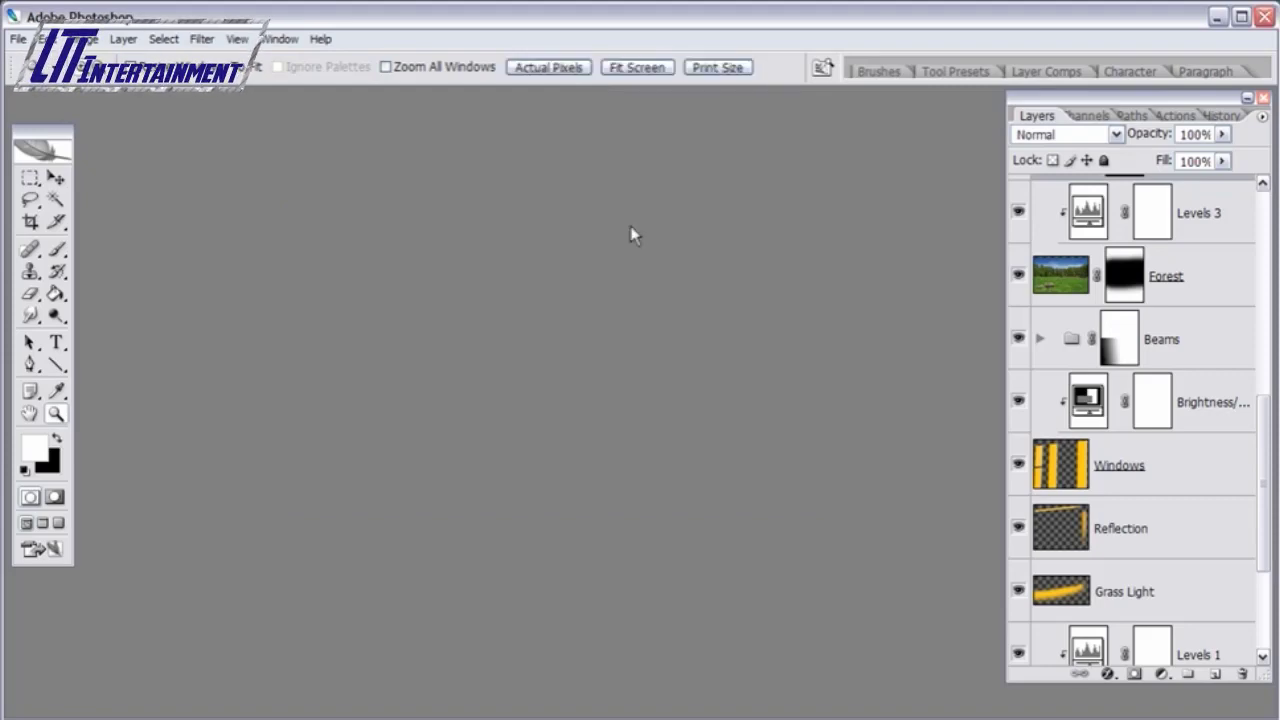
pyautogui.click(18, 39)
pyautogui.click(30, 61)
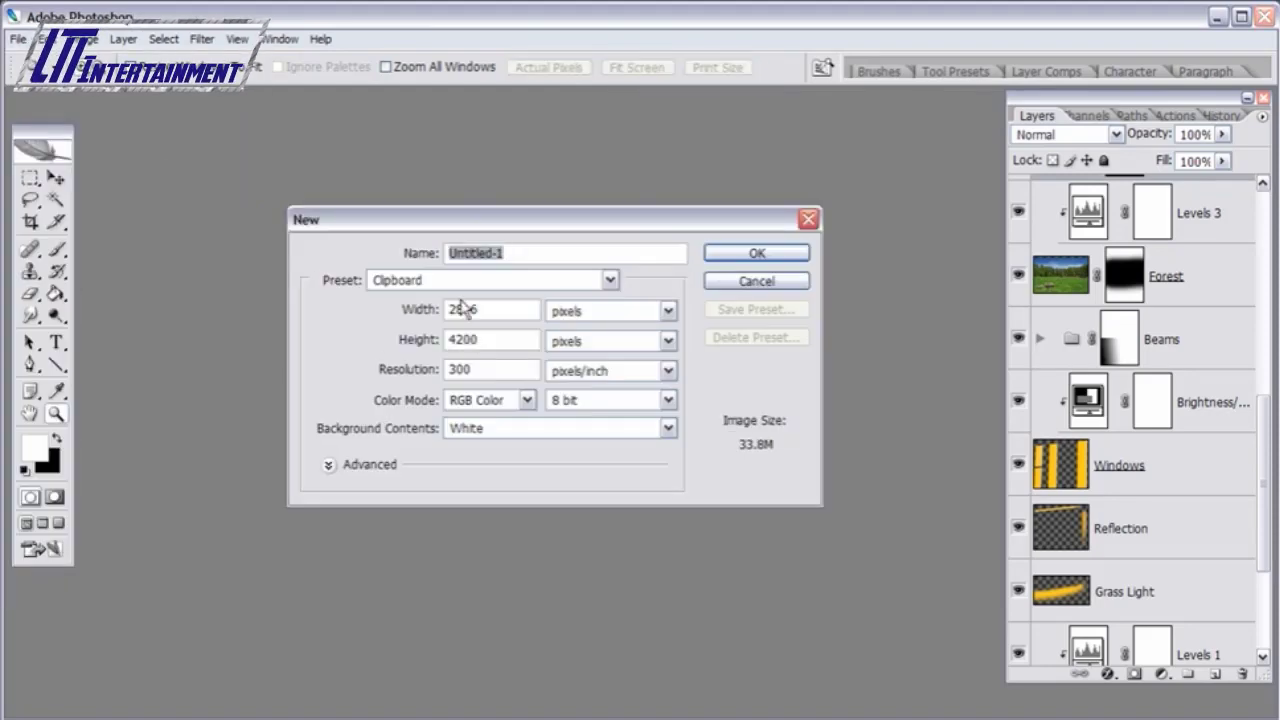
pyautogui.doubleClick(500, 342)
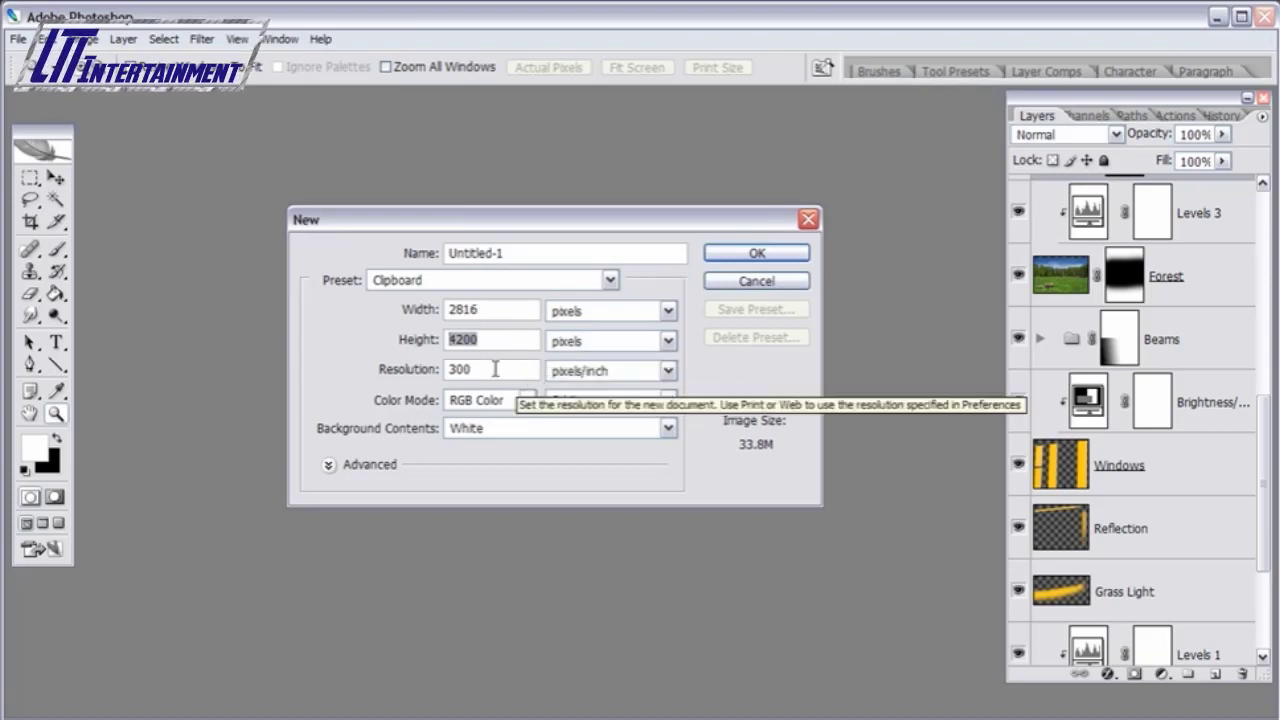
pyautogui.doubleClick(455, 369)
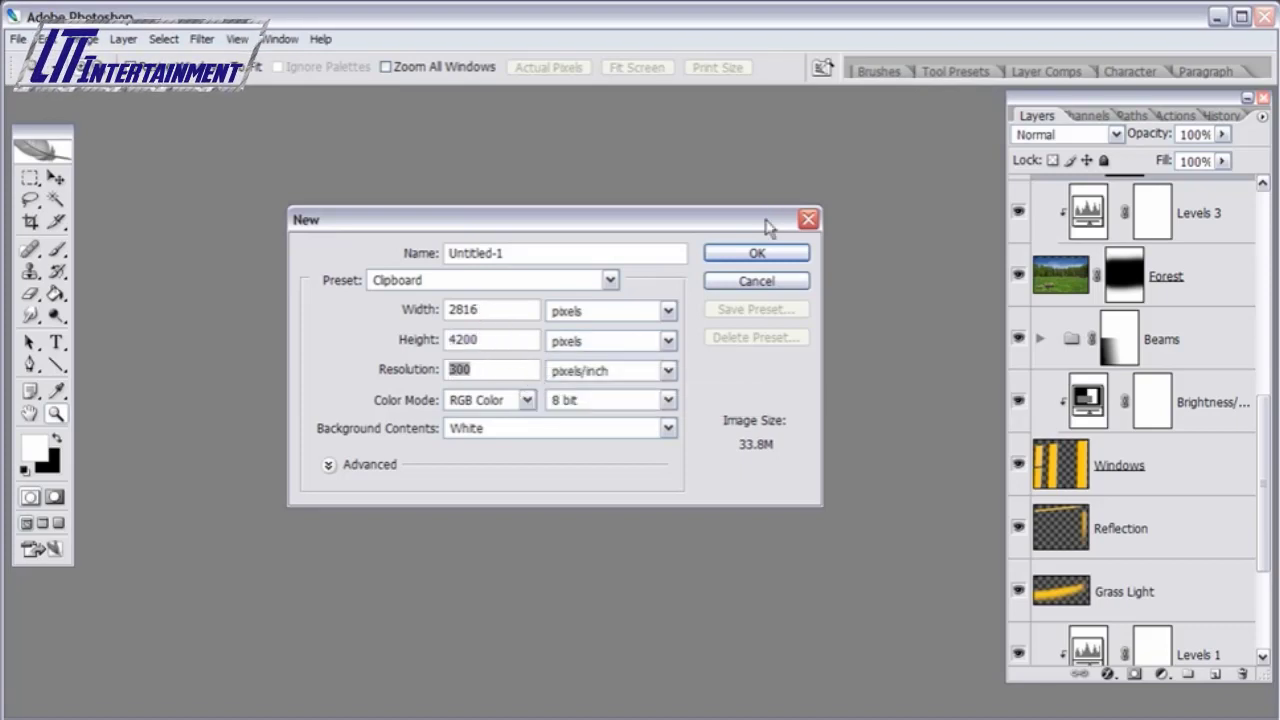
pyautogui.click(766, 254)
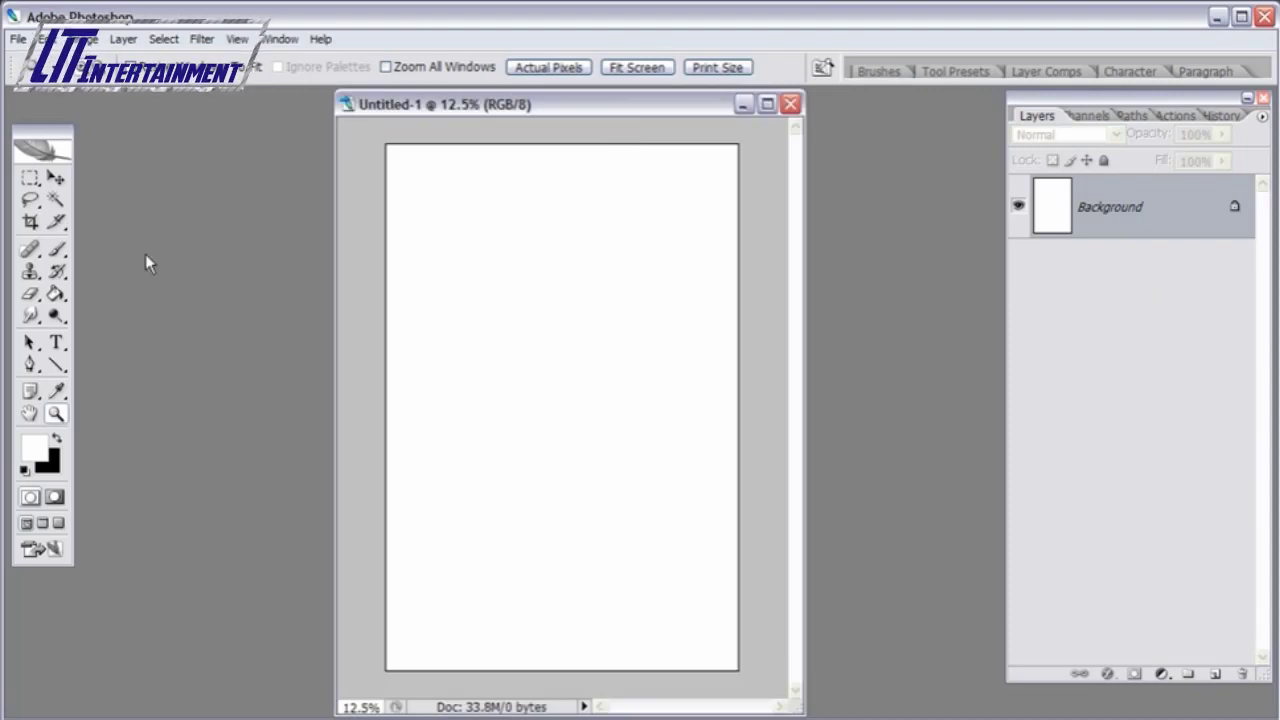
# - Fill the new canvas solid black with the Paint Bucket
pyautogui.click(56, 295)
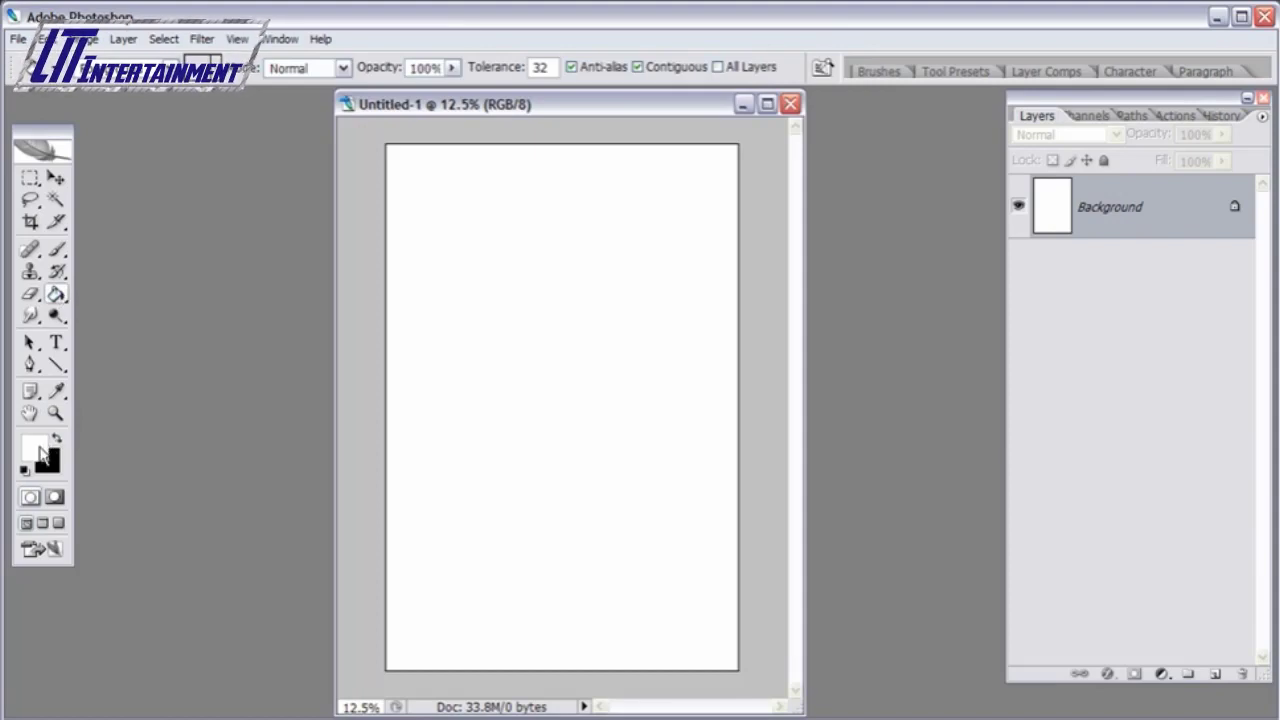
pyautogui.press('d')
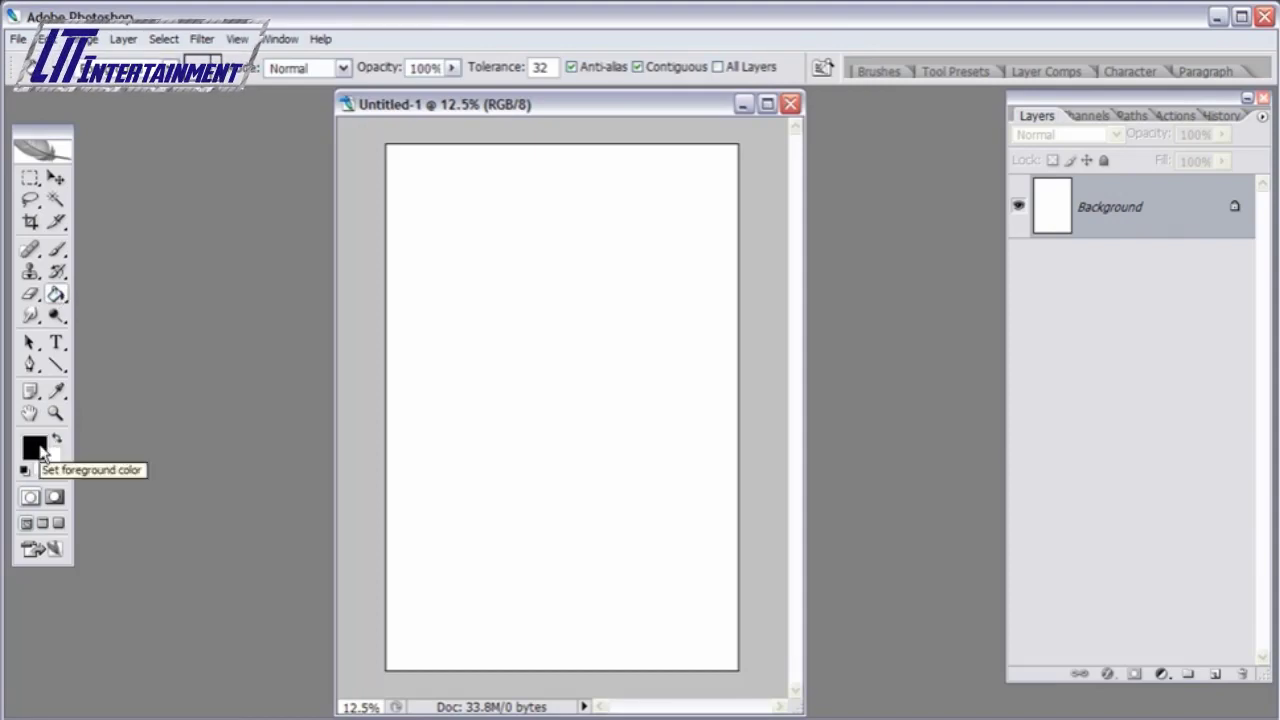
pyautogui.click(527, 334)
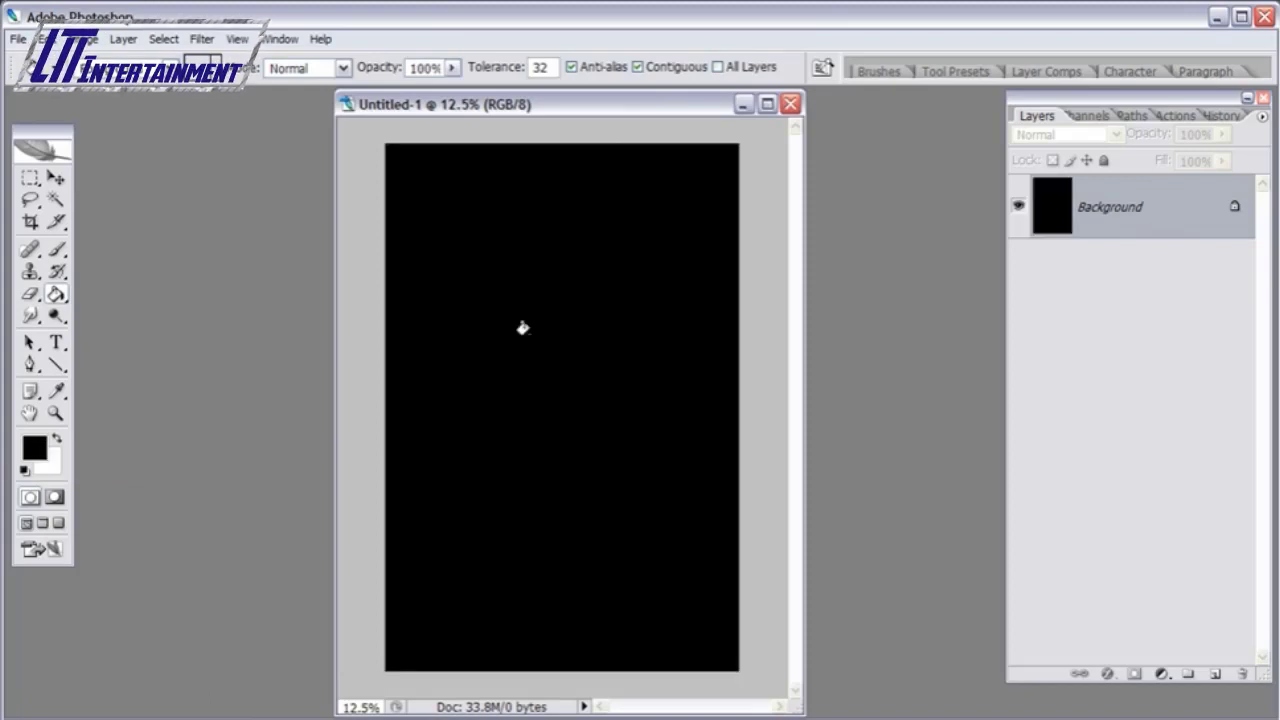
# - Turn the Background into an editable layer named Background, then open 640388_32065741.jpg from Bridge
pyautogui.doubleClick(1147, 213)
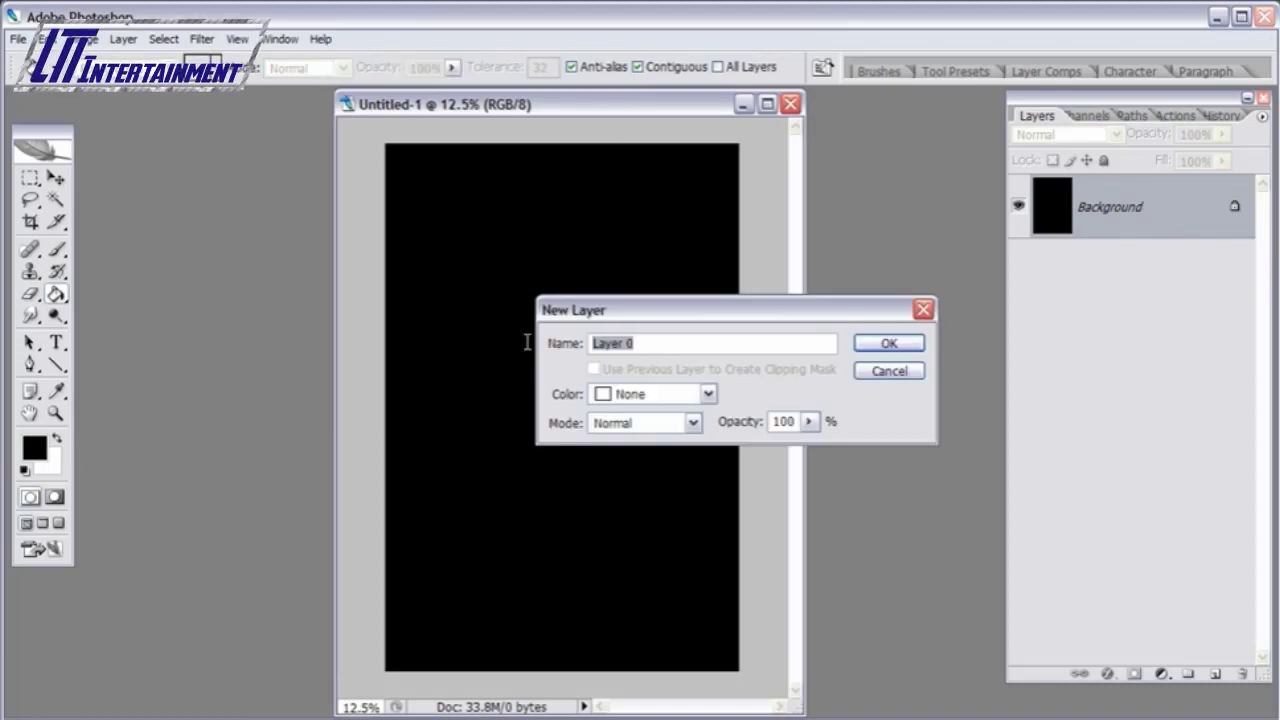
pyautogui.write('Background')
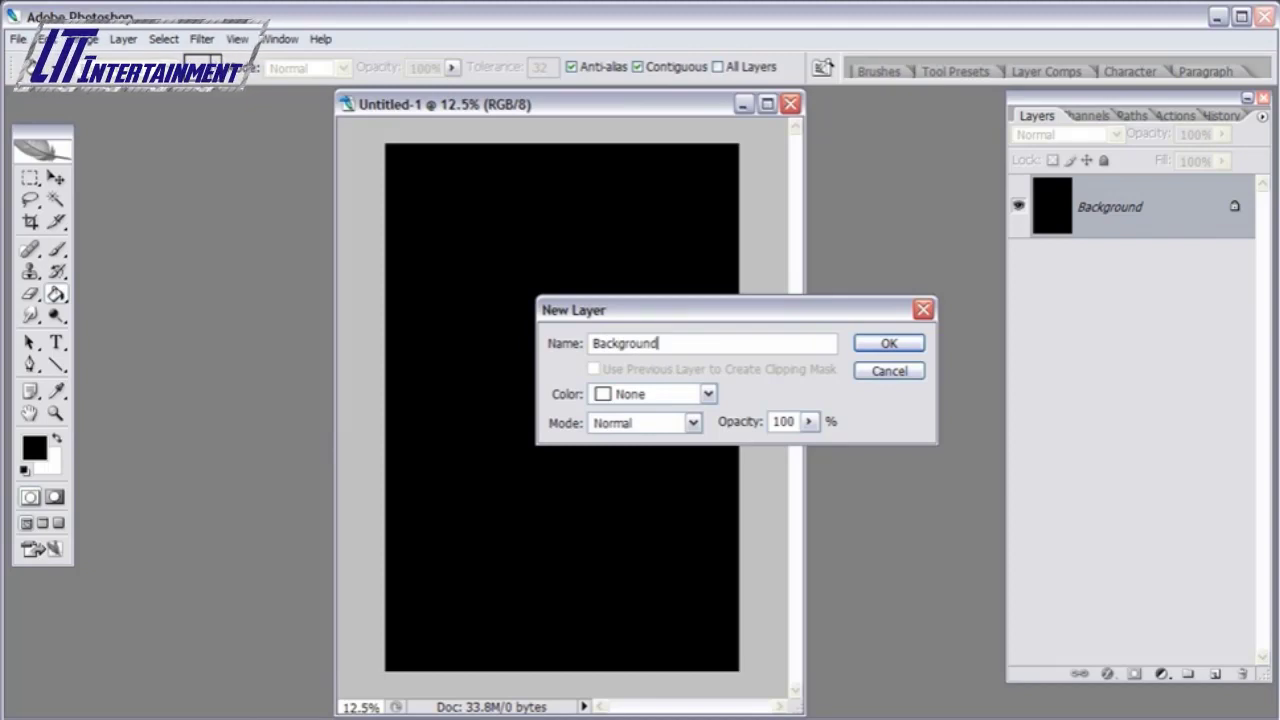
pyautogui.press('Return')
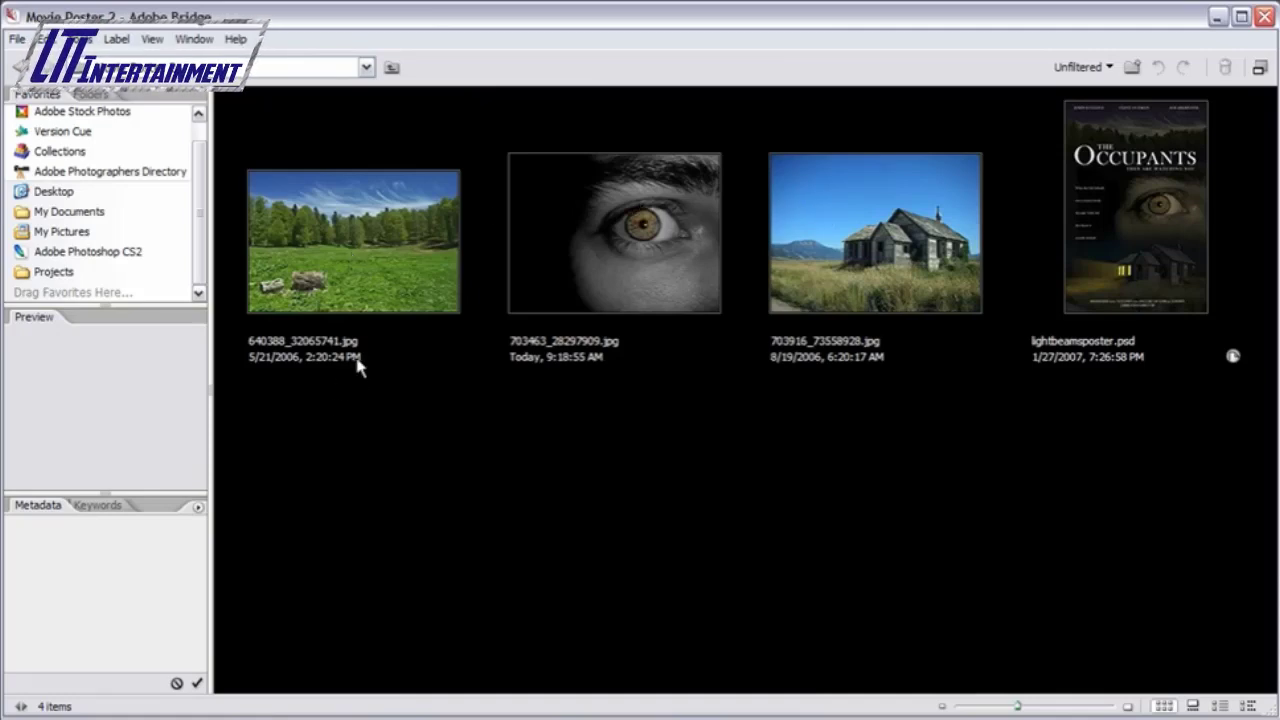
pyautogui.doubleClick(320, 234)
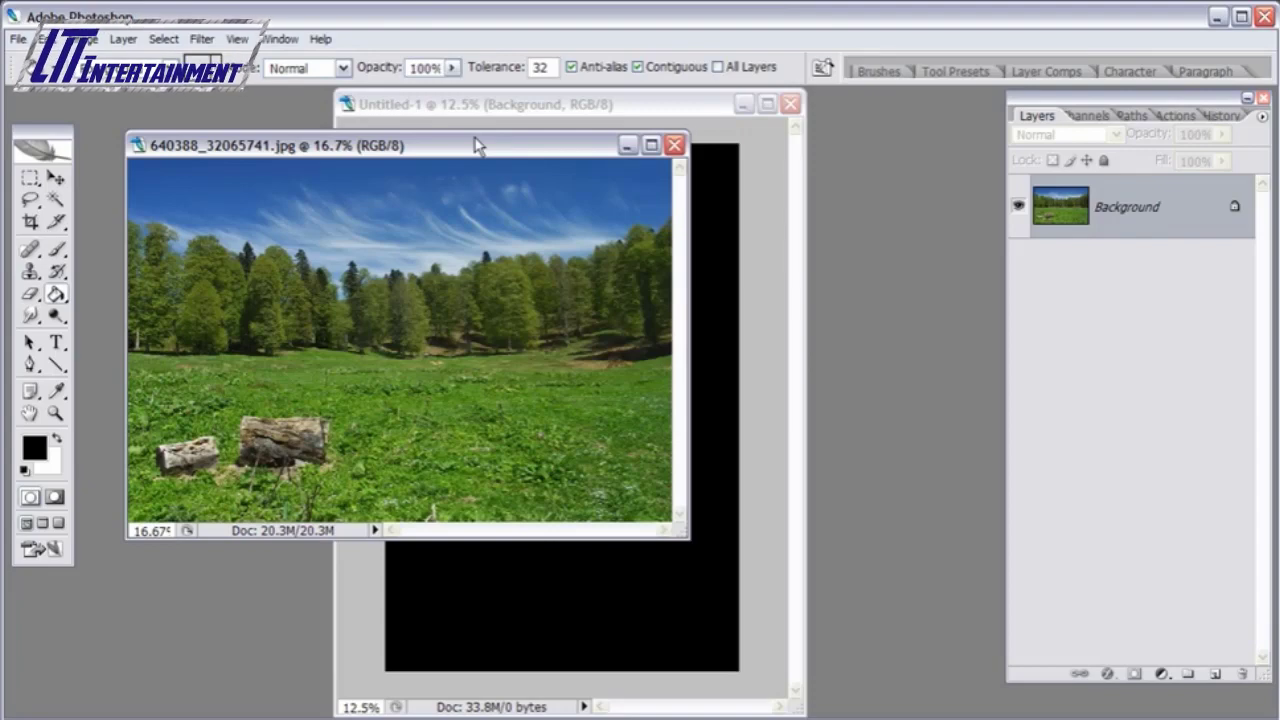
# - Drag the meadow photo into Untitled-1 and position it at the top of the poster
pyautogui.click(55, 177)
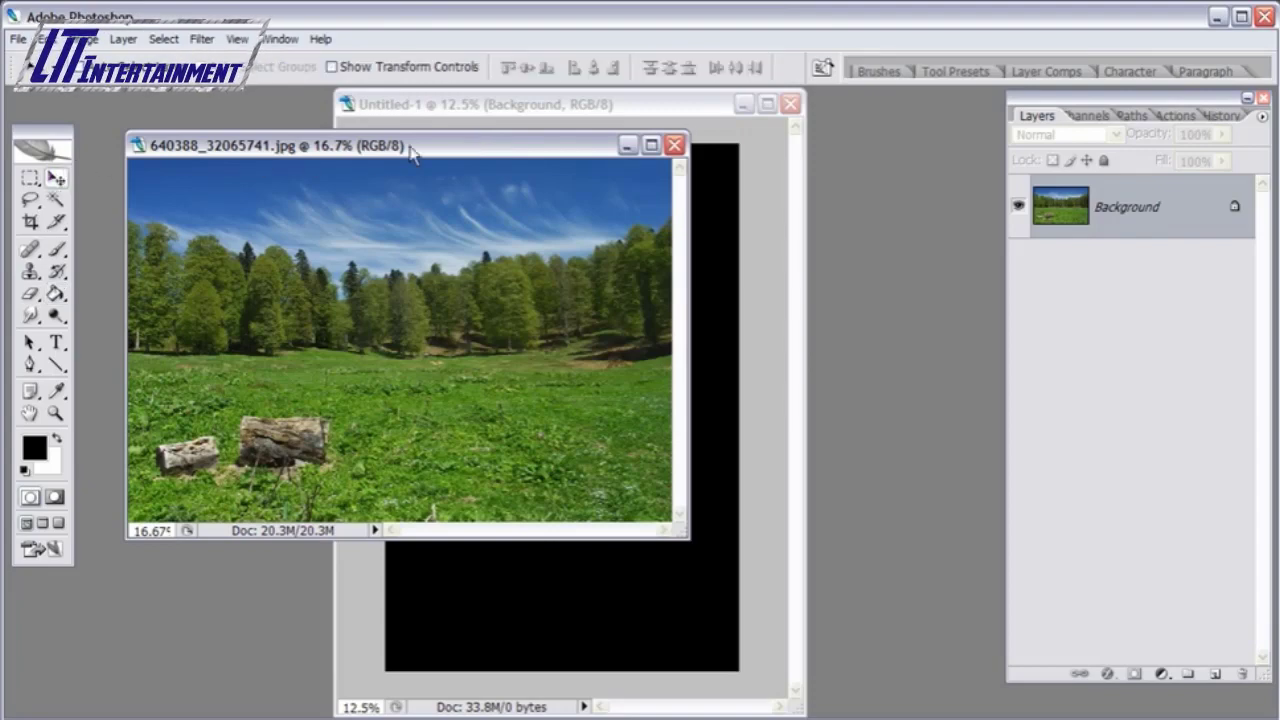
pyautogui.moveTo(414, 150); pyautogui.dragTo(364, 150)
pyautogui.moveTo(460, 318); pyautogui.dragTo(674, 317)
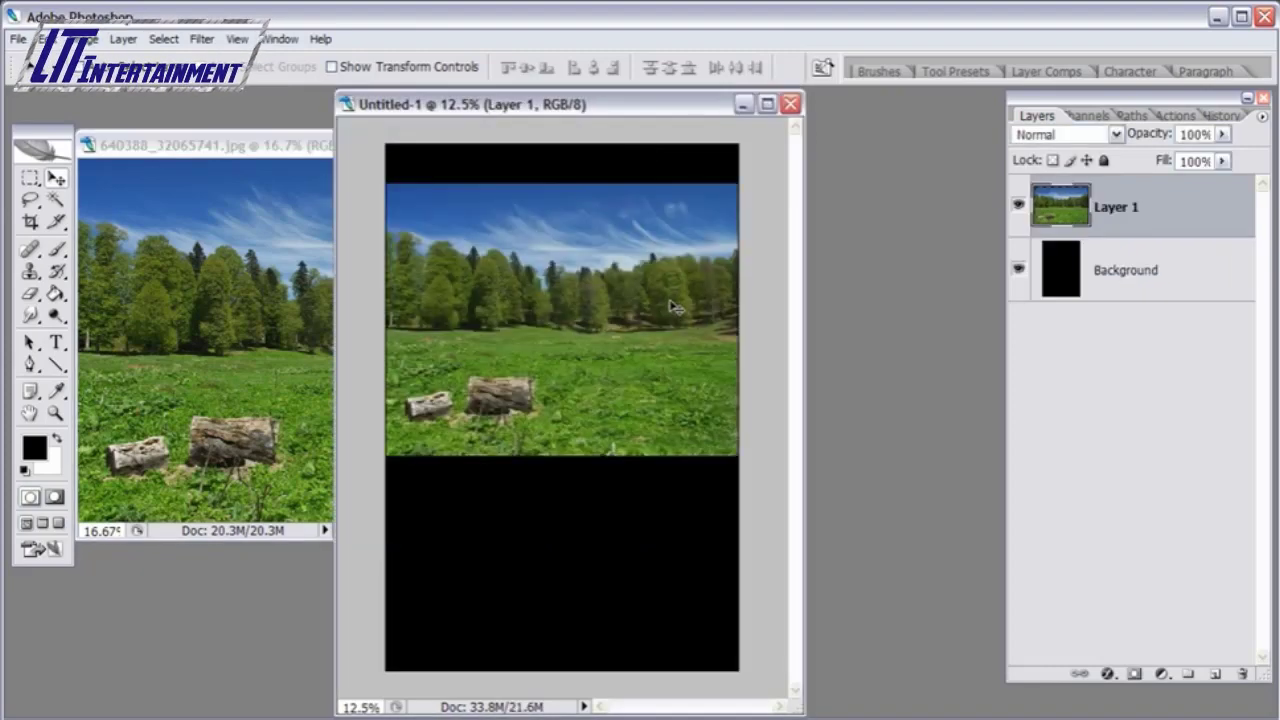
pyautogui.moveTo(630, 410); pyautogui.dragTo(641, 314)
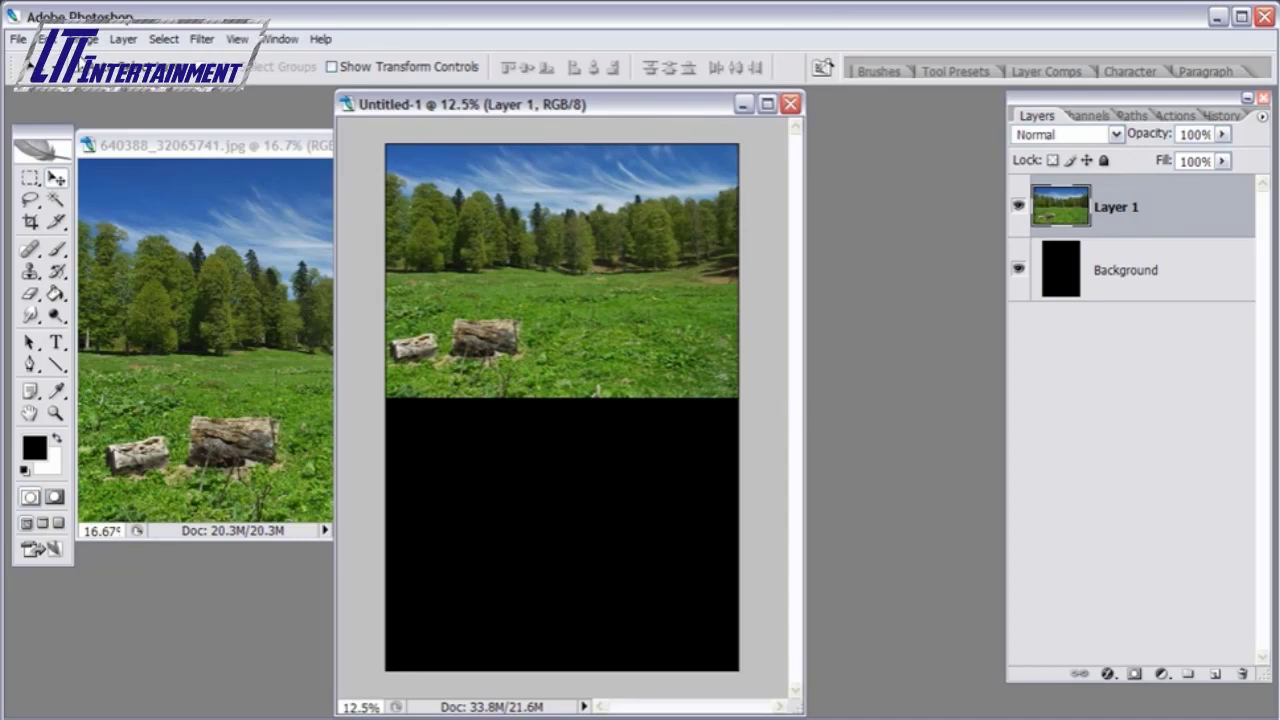
# - Free-transform the meadow layer down to about 91.6%
pyautogui.click(46, 38)
pyautogui.click(75, 343)
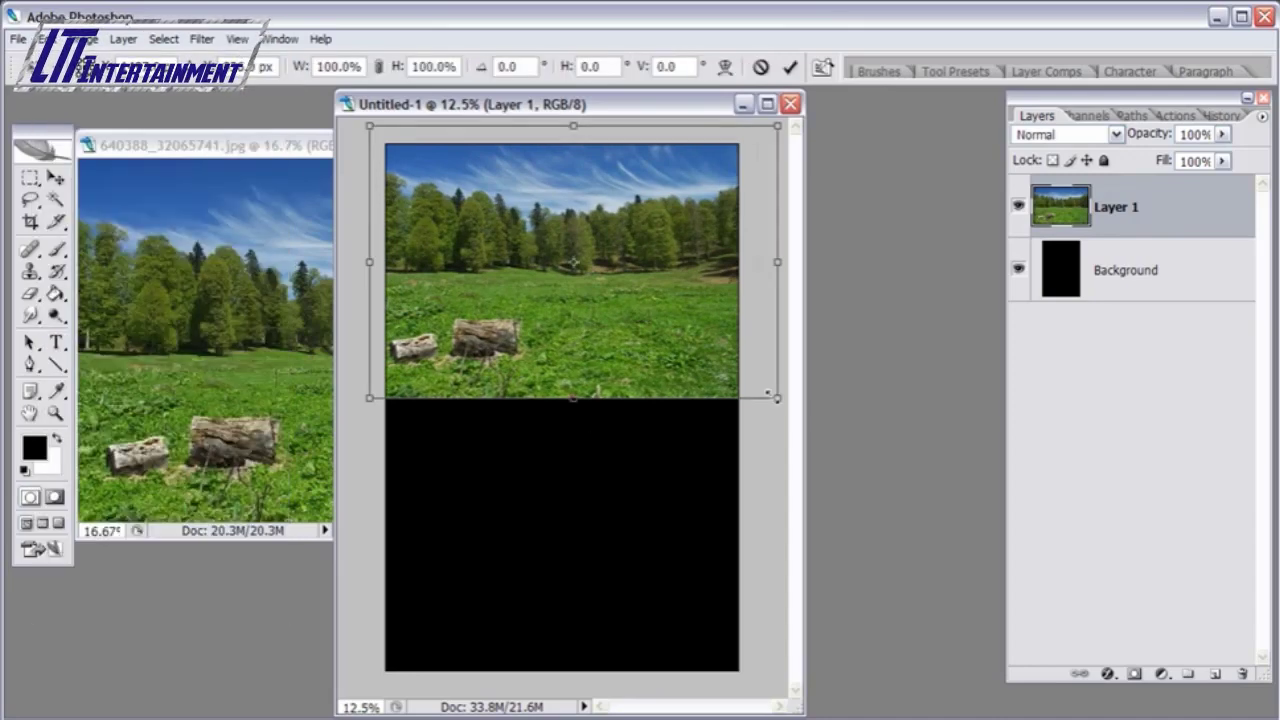
pyautogui.moveTo(767, 395); pyautogui.dragTo(751, 386)
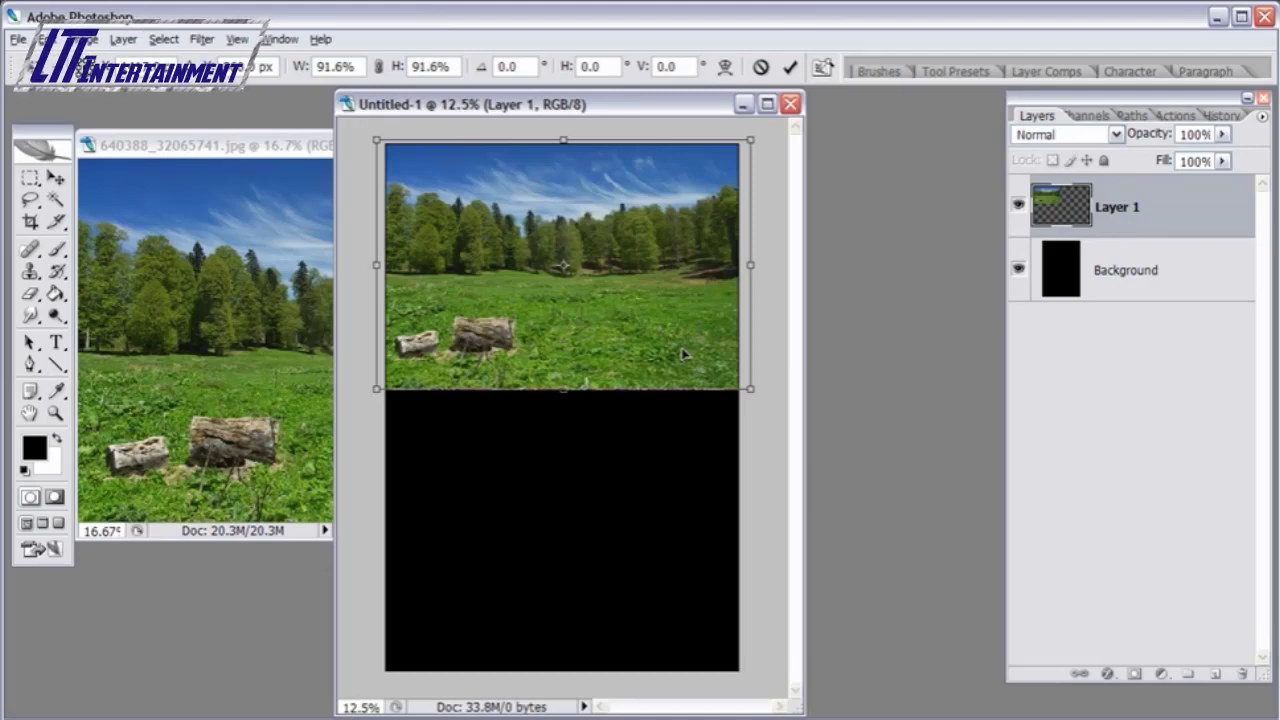
pyautogui.press('Return')
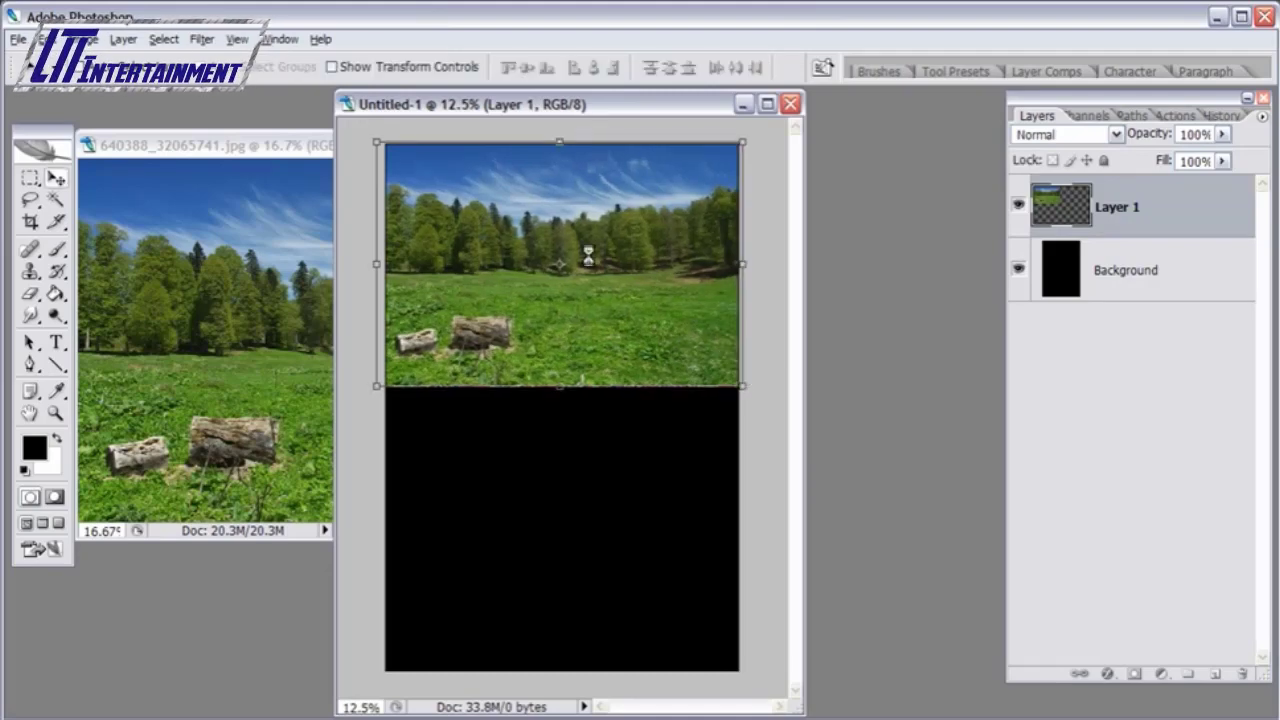
pyautogui.moveTo(598, 110); pyautogui.dragTo(466, 122)
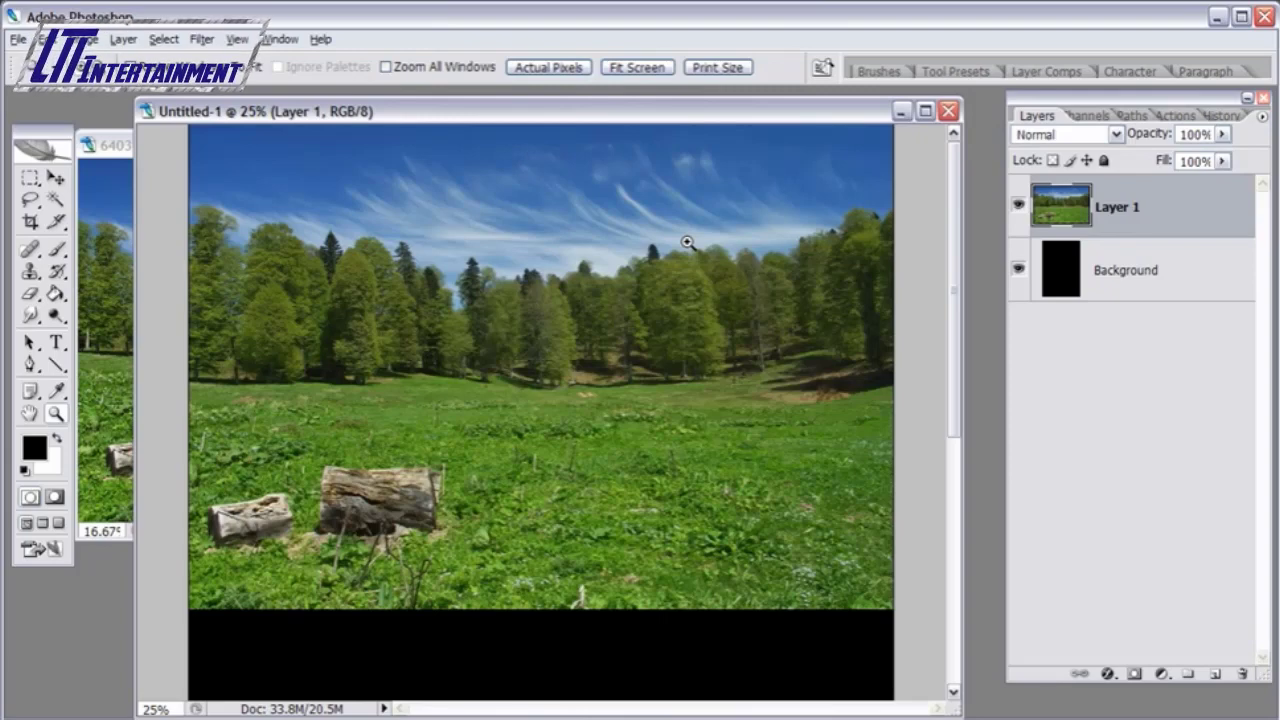
# - Rename Layer 1 to Forest
pyautogui.doubleClick(1135, 210)
pyautogui.write('Forest')
pyautogui.press('Return')
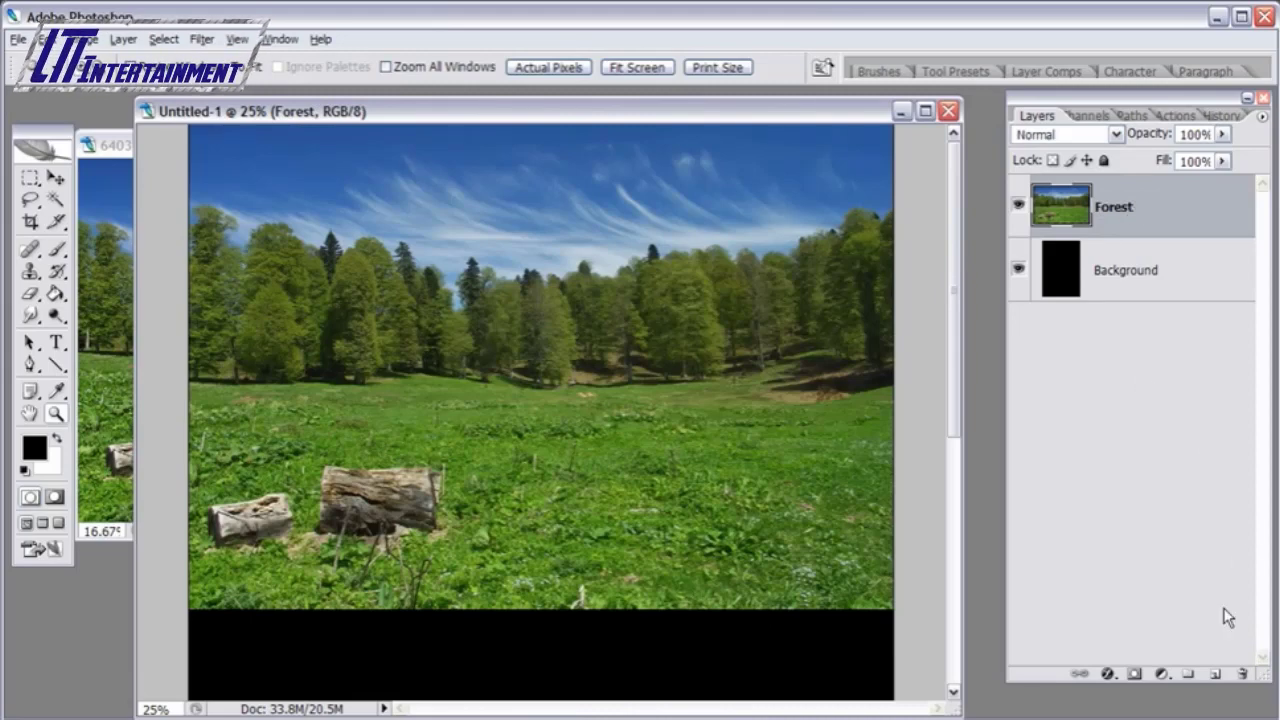
# - Add a clipped Levels adjustment to Forest, darkening the midtones to 0.48
pyautogui.click(1163, 676)
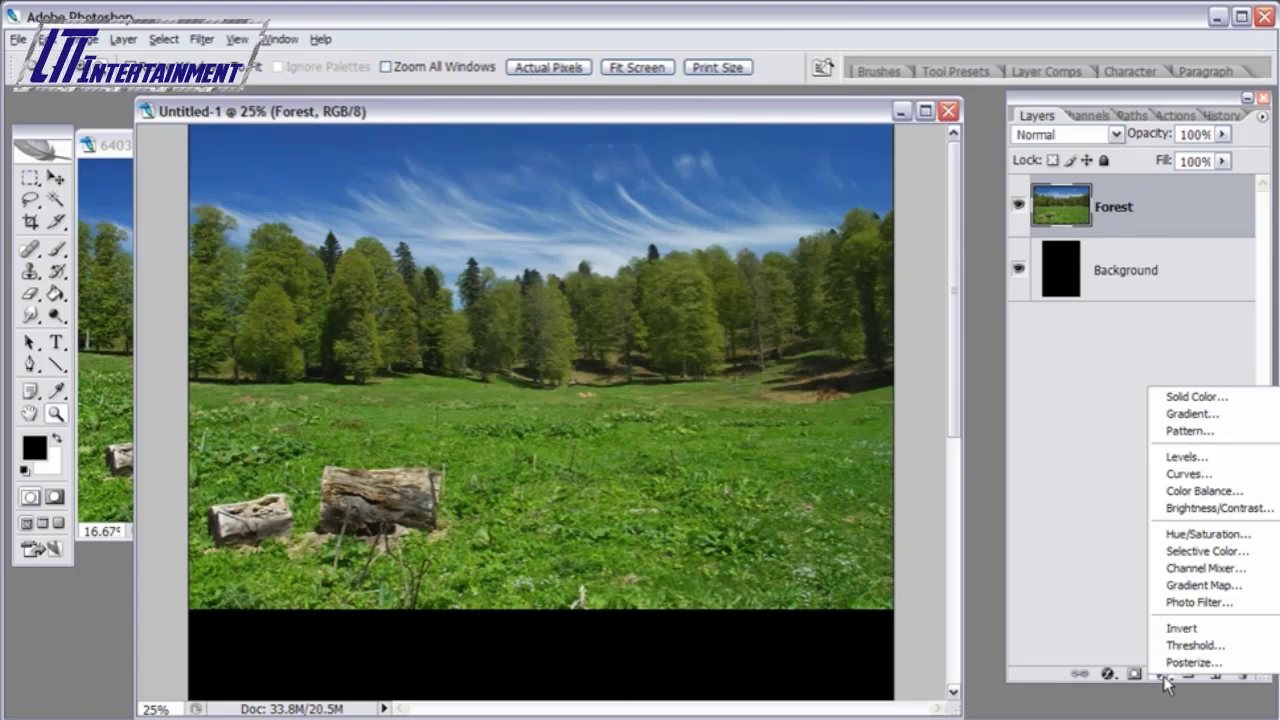
pyautogui.click(1170, 457)
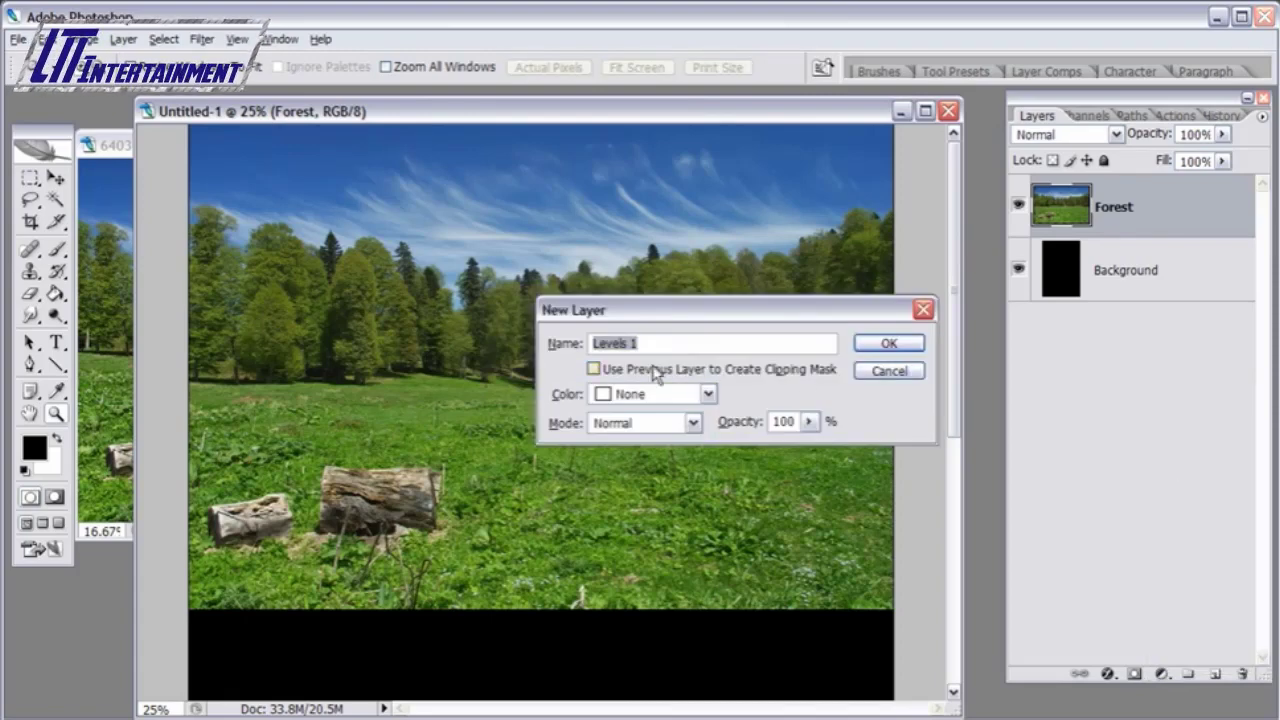
pyautogui.click(617, 371)
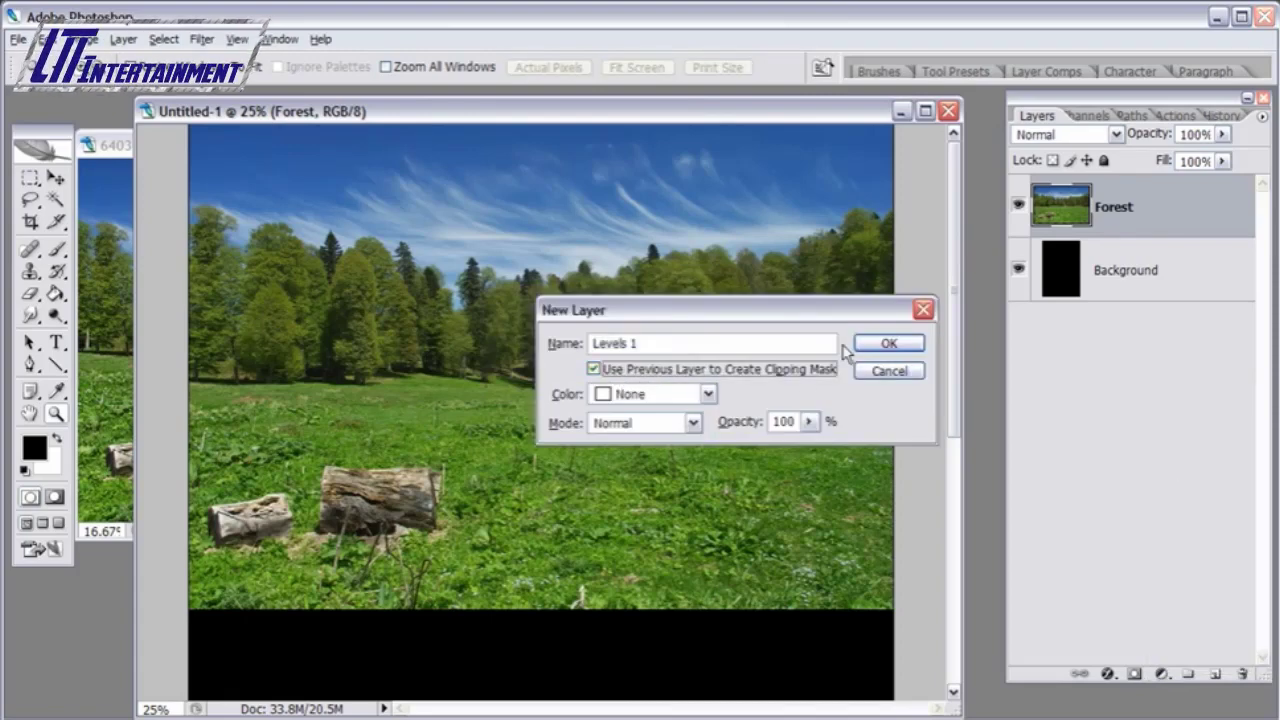
pyautogui.click(888, 344)
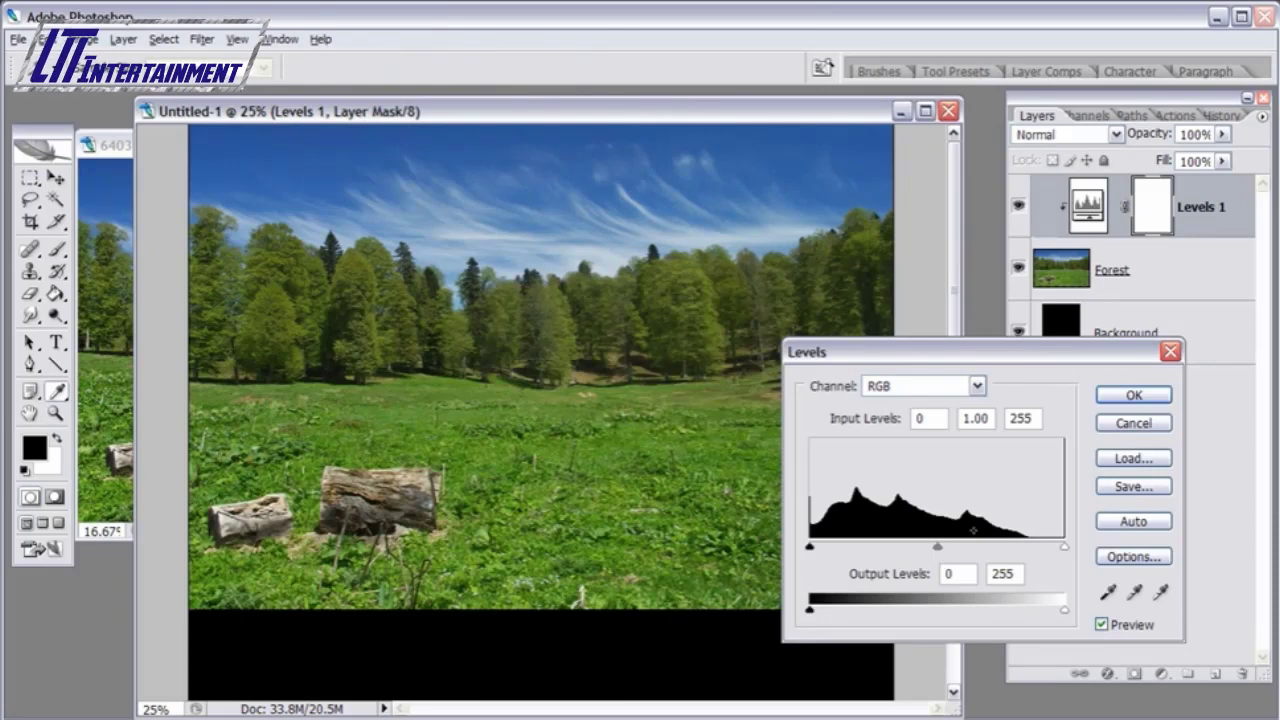
pyautogui.moveTo(938, 550); pyautogui.dragTo(993, 553)
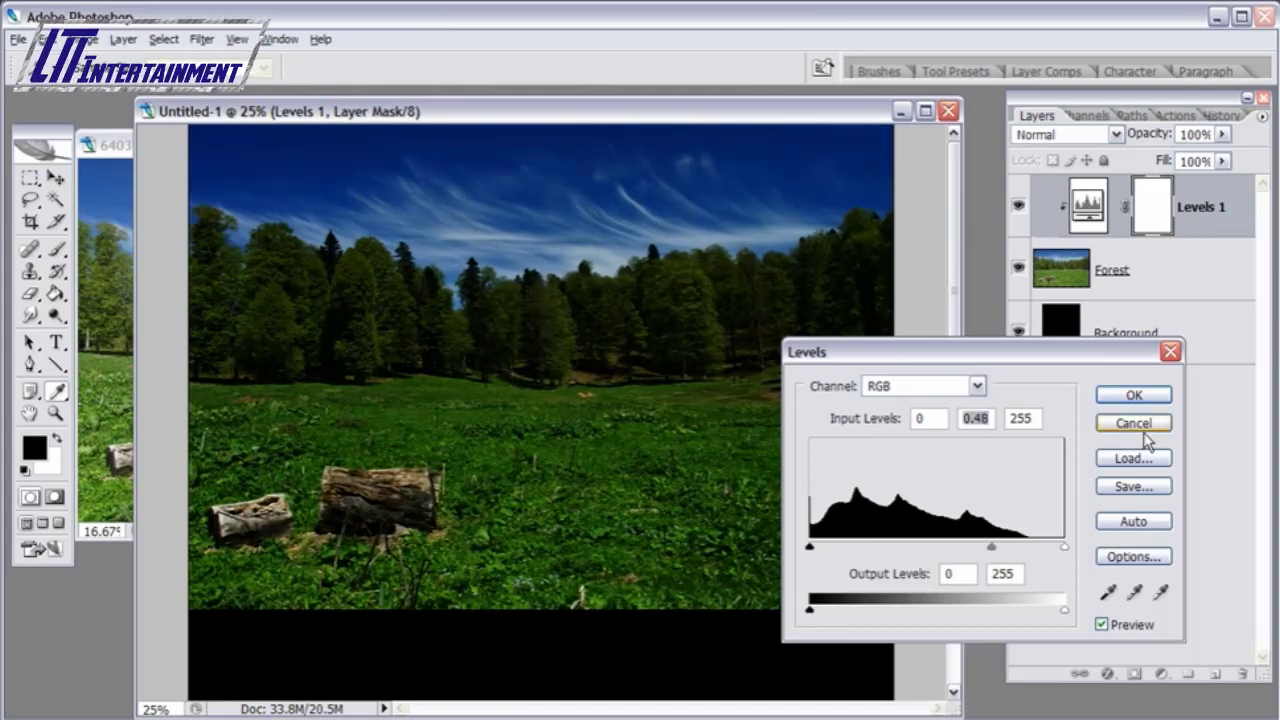
pyautogui.click(1135, 397)
pyautogui.click(1172, 269)
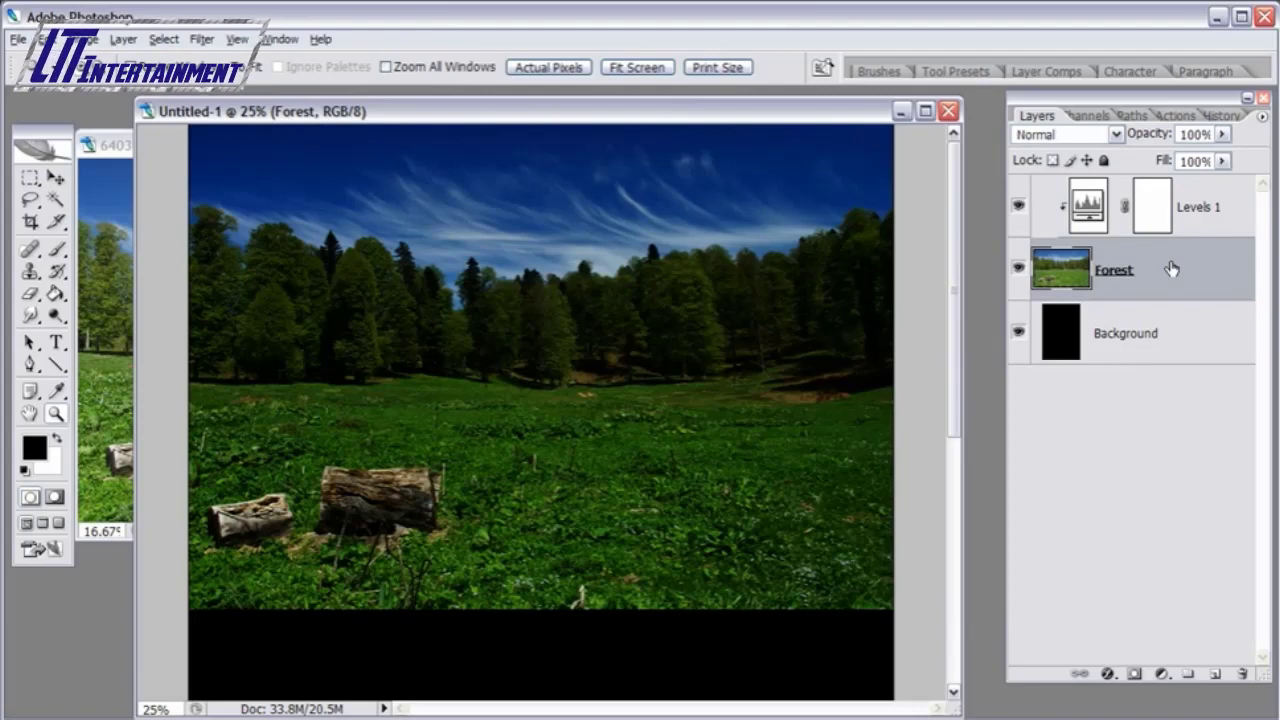
# - Add a white layer mask to the Forest layer and zoom out to the whole poster
pyautogui.click(1134, 676)
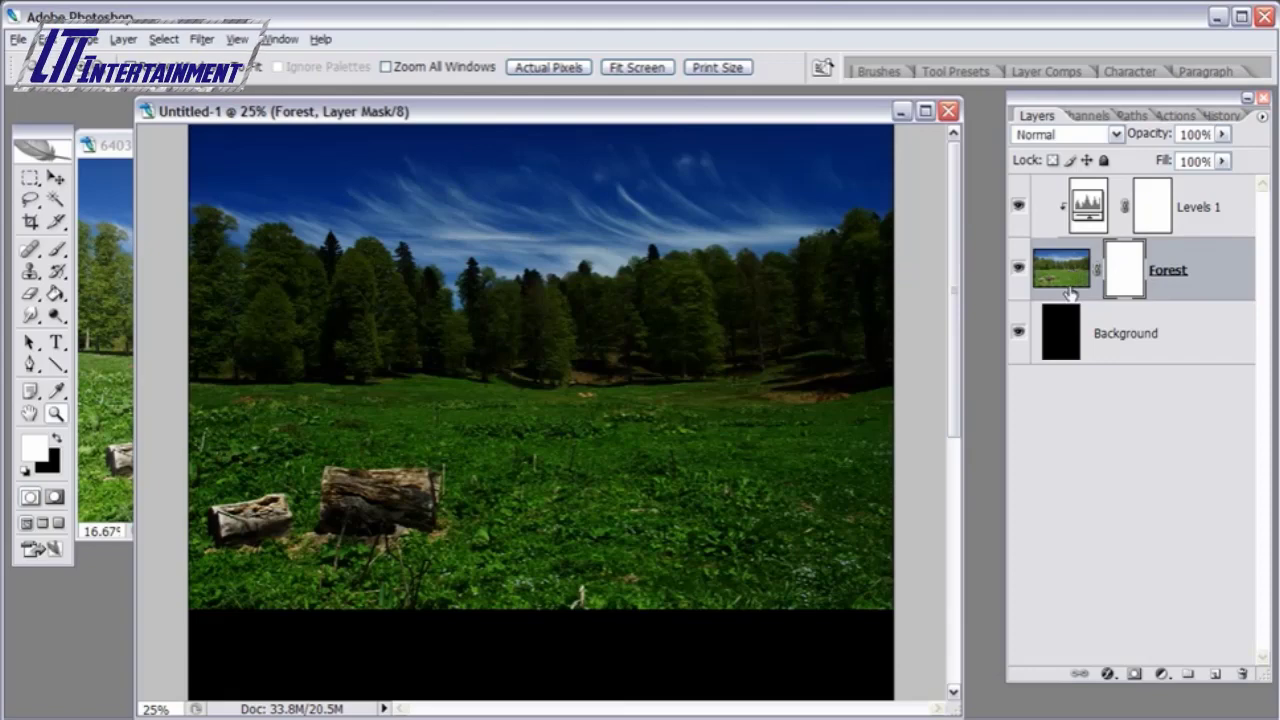
pyautogui.hotkey('ctrl', '-')
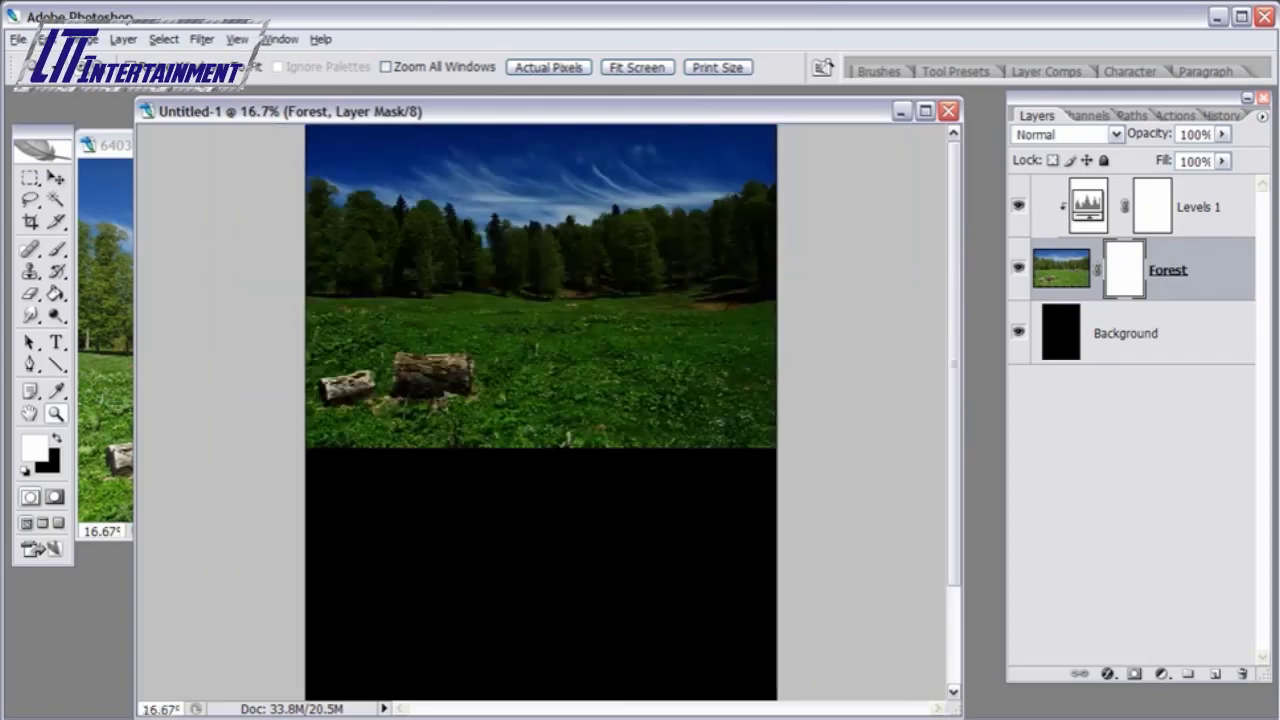
pyautogui.hotkey('ctrl', '-')
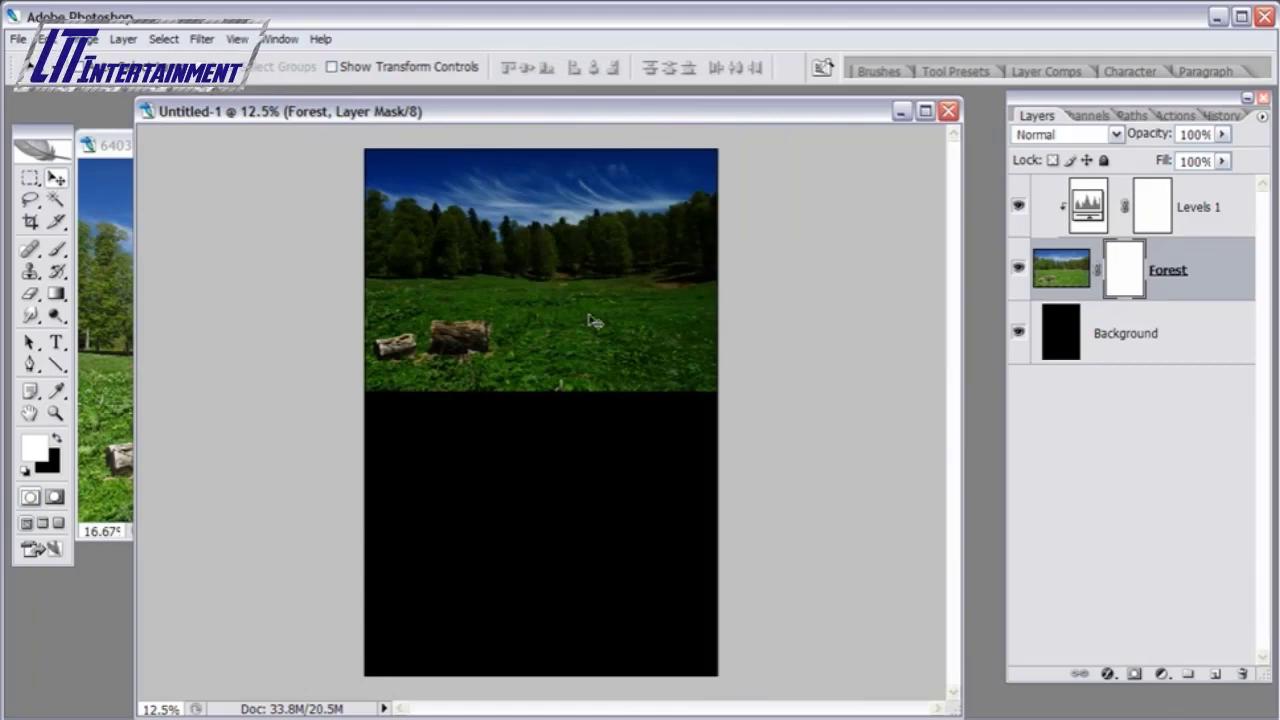
# - Set up a black, very large soft Brush with 0% hardness
pyautogui.click(60, 250)
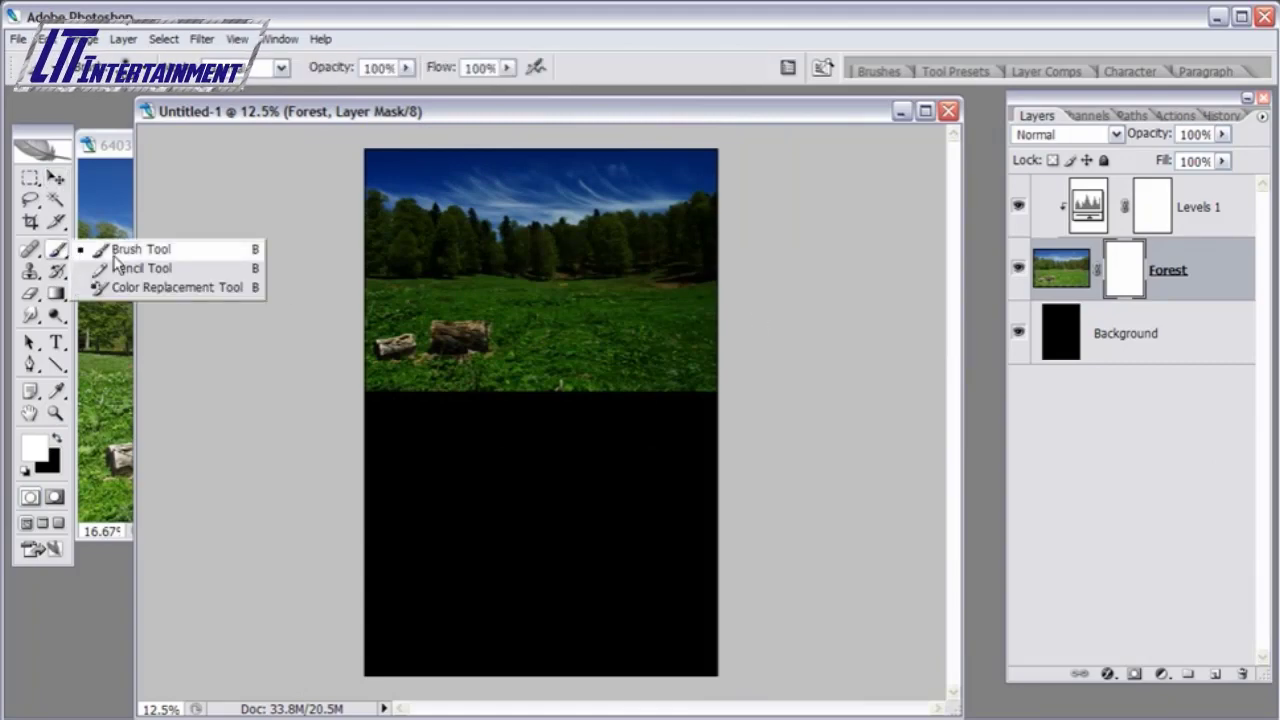
pyautogui.click(114, 257)
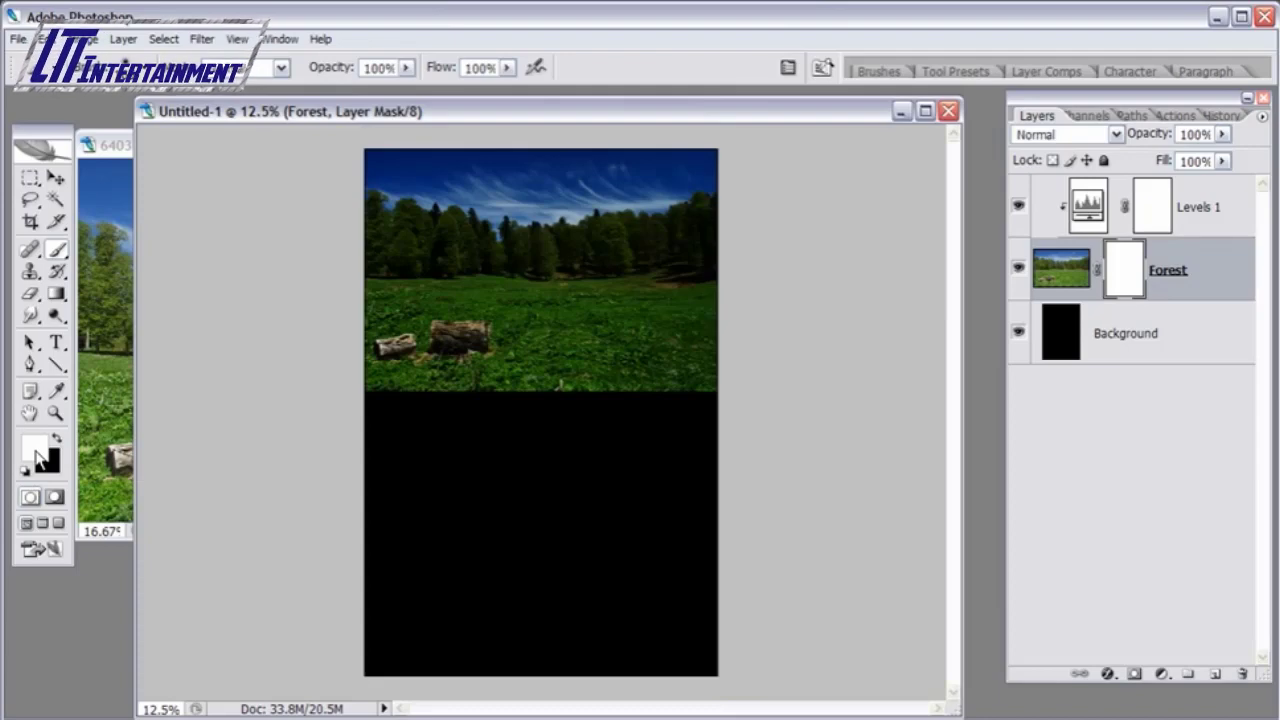
pyautogui.press('x')
pyautogui.rightClick(524, 390)
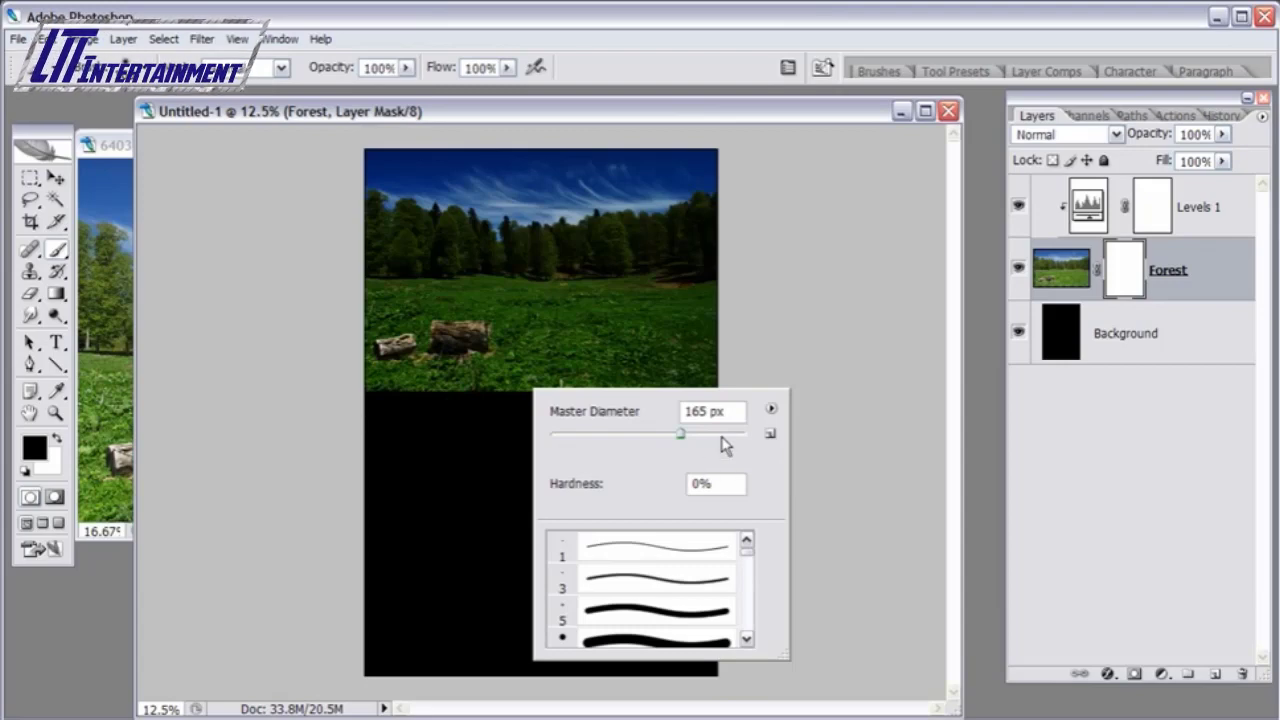
pyautogui.rightClick(590, 345)
pyautogui.moveTo(746, 390); pyautogui.dragTo(795, 403)
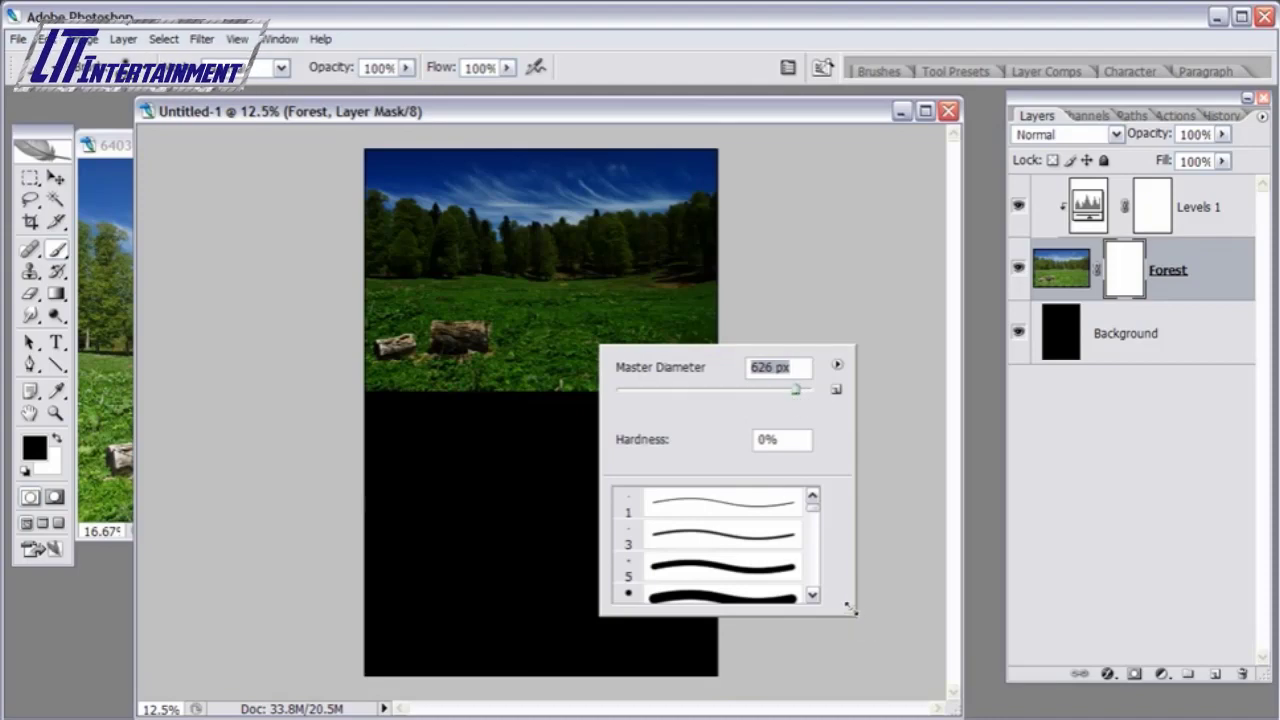
pyautogui.moveTo(848, 605); pyautogui.dragTo(858, 622)
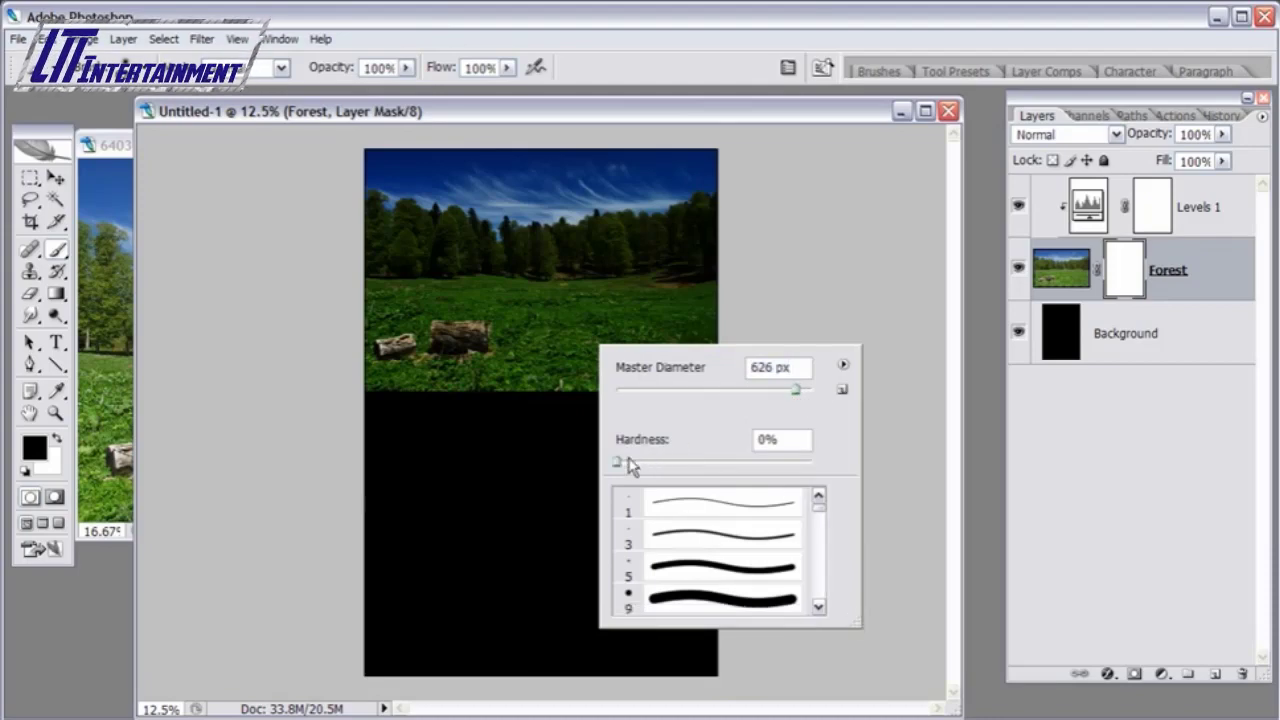
pyautogui.click(657, 112)
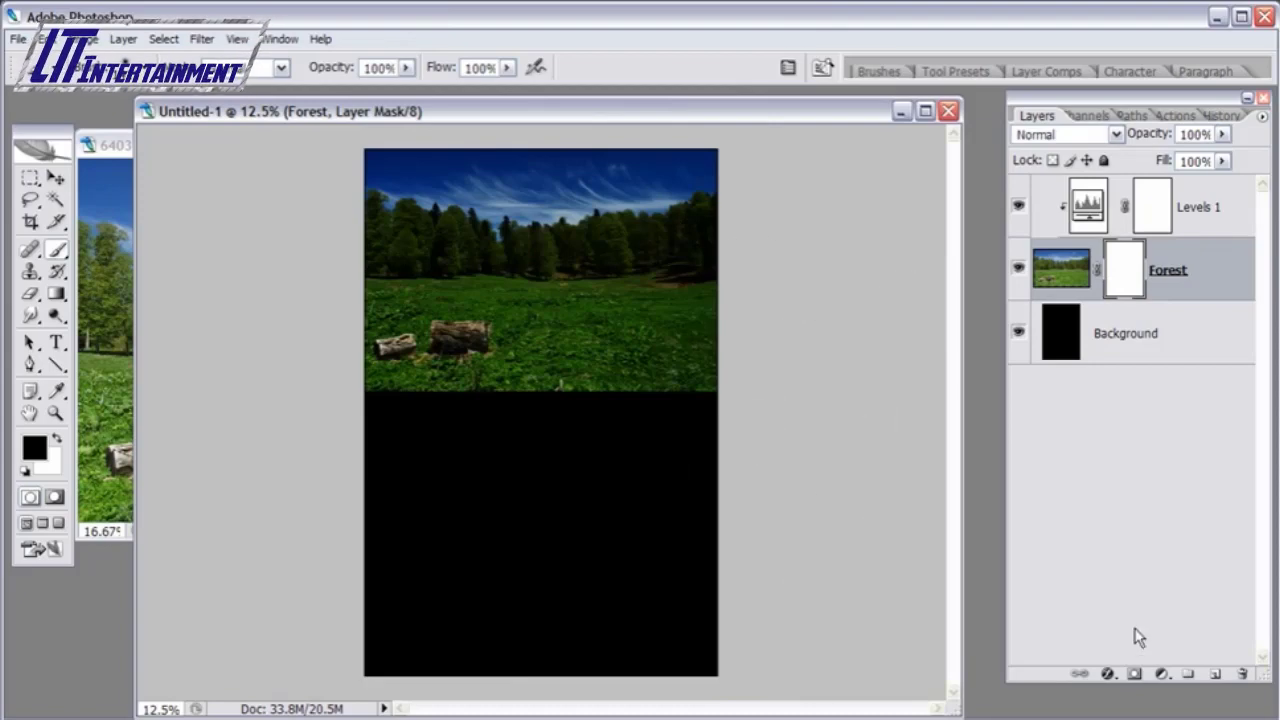
# - At 16.7% zoom, paint black on the Forest mask to fade the lower meadow into darkness
pyautogui.click(55, 413)
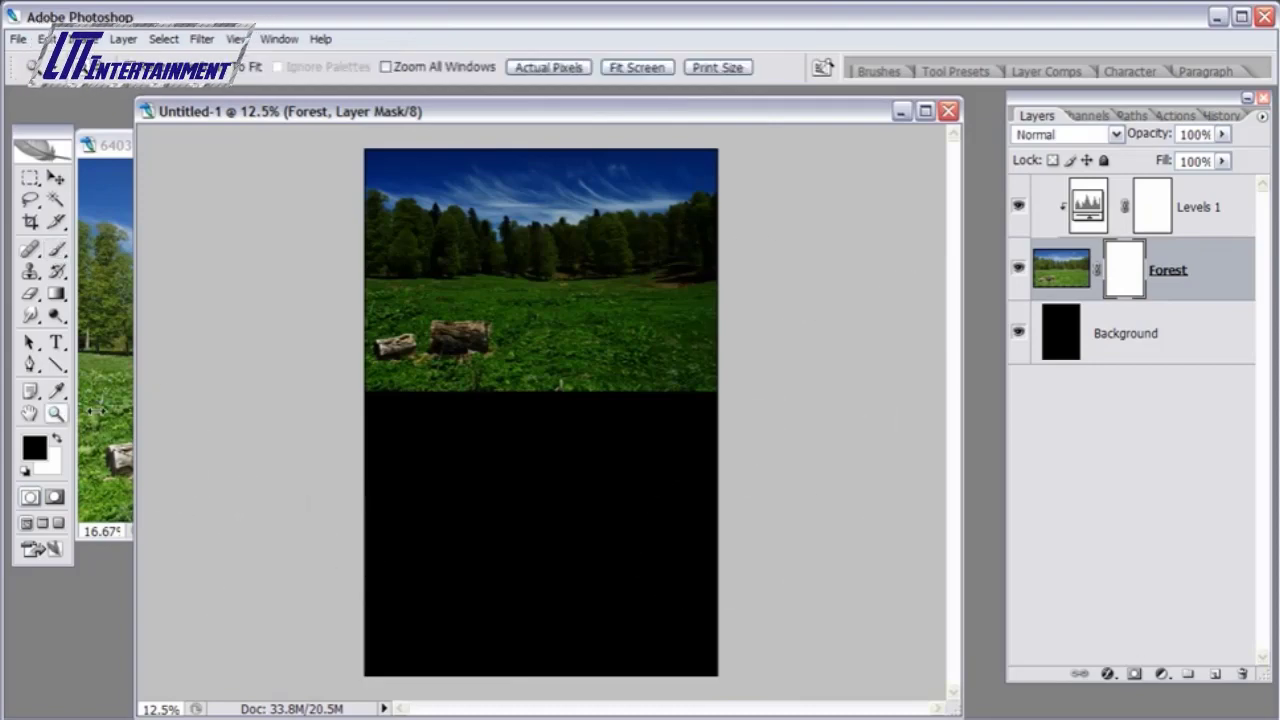
pyautogui.click(551, 347)
pyautogui.click(56, 250)
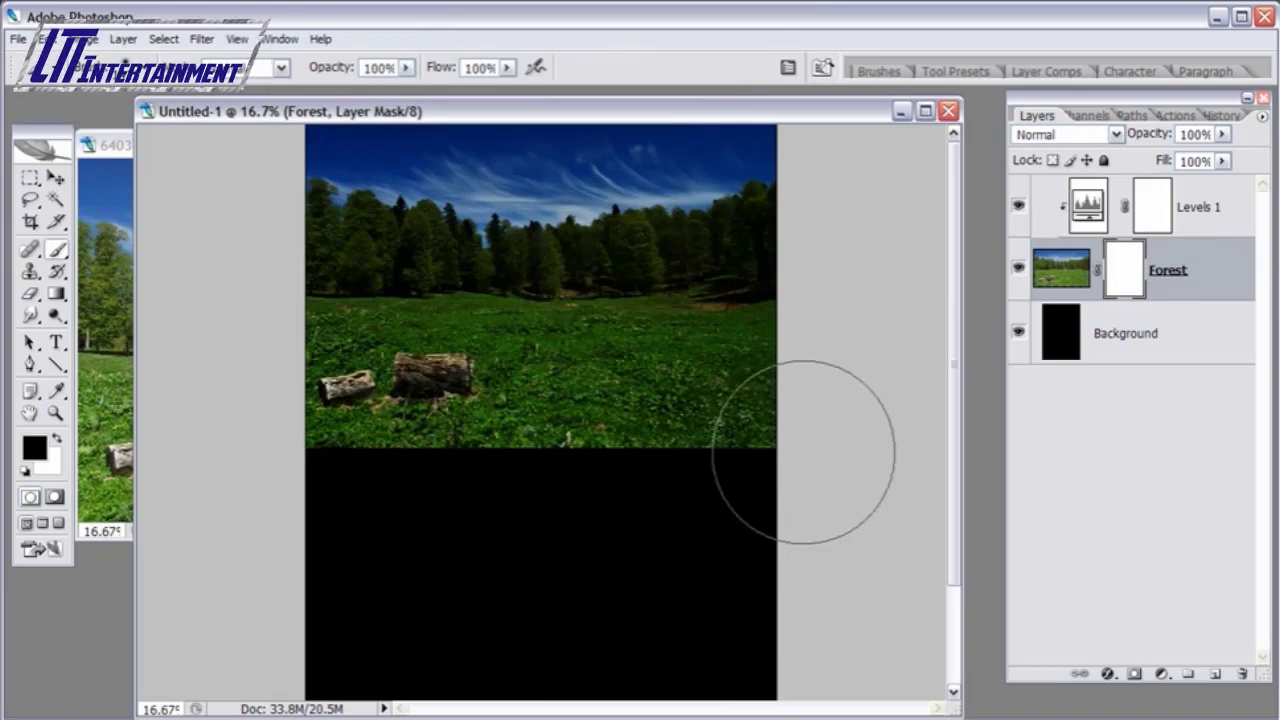
pyautogui.moveTo(718, 452)
pyautogui.mouseDown()
pyautogui.moveTo(397, 491)
pyautogui.moveTo(404, 513)
pyautogui.moveTo(334, 493)
pyautogui.moveTo(308, 449)
pyautogui.moveTo(496, 470)
pyautogui.moveTo(355, 455)
pyautogui.mouseUp()
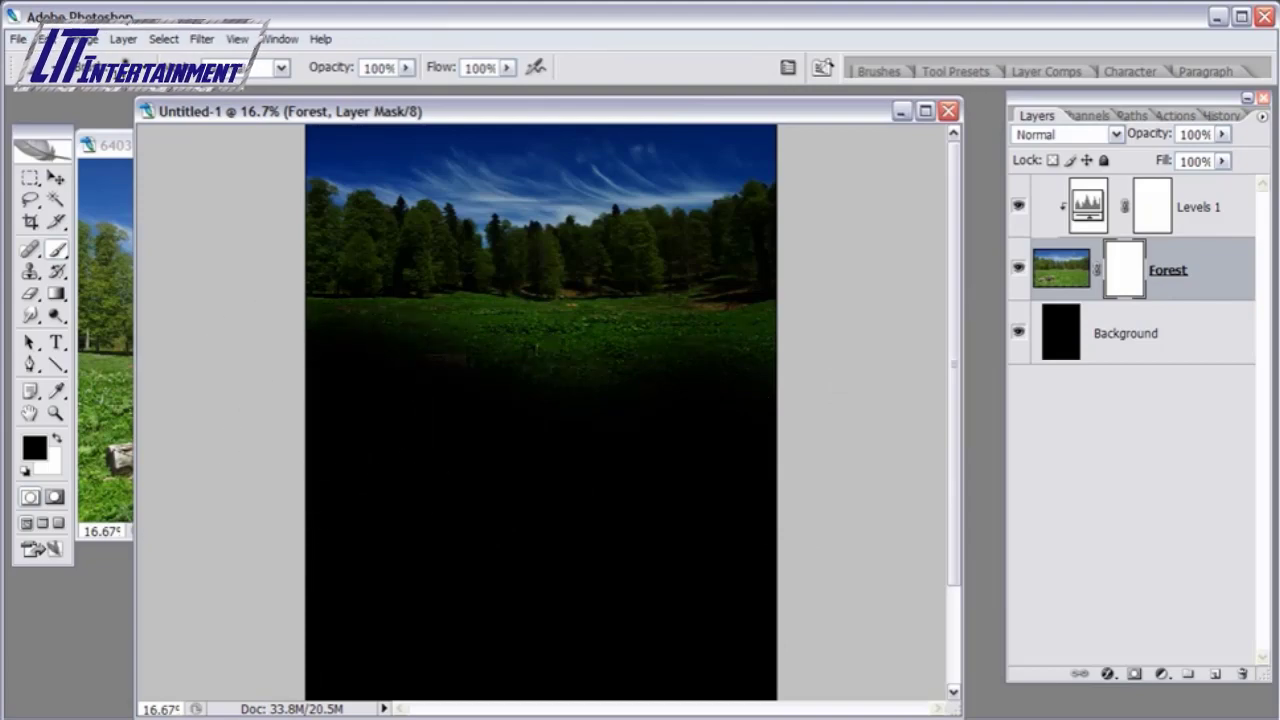
pyautogui.moveTo(479, 464)
pyautogui.mouseDown()
pyautogui.moveTo(628, 470)
pyautogui.moveTo(753, 429)
pyautogui.moveTo(758, 413)
pyautogui.moveTo(727, 399)
pyautogui.mouseUp()
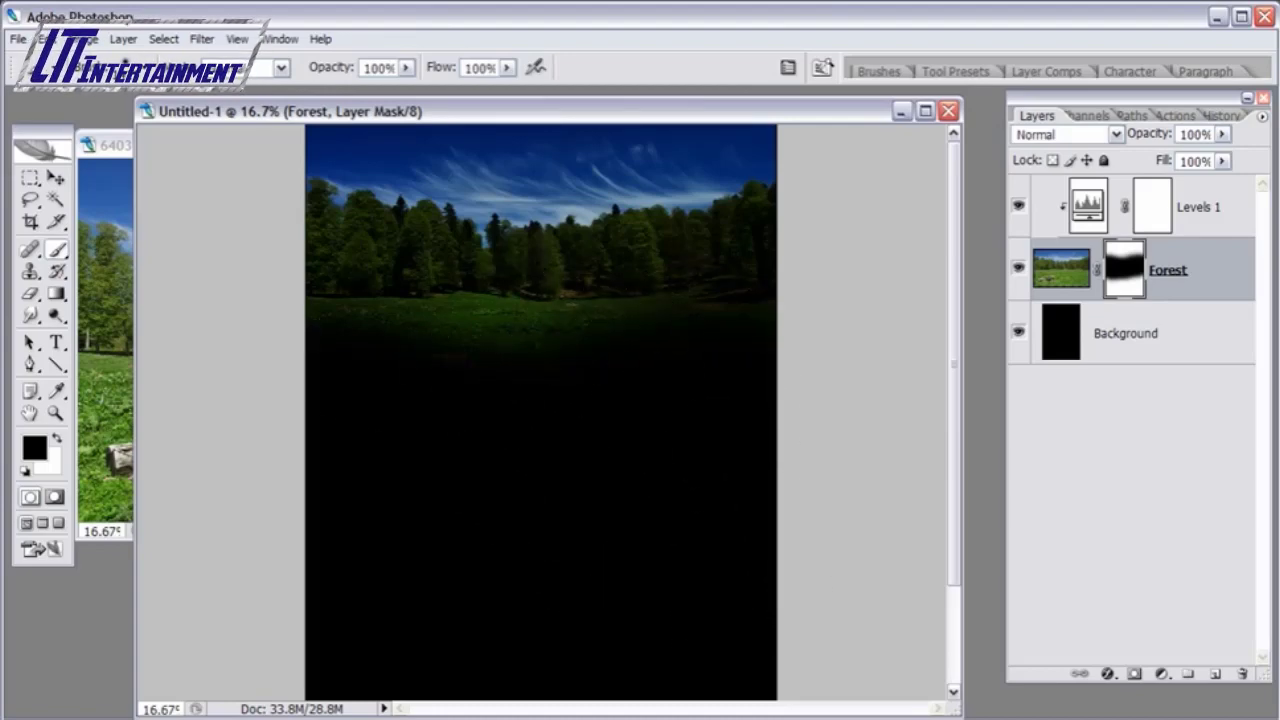
pyautogui.moveTo(640, 258); pyautogui.dragTo(423, 371)
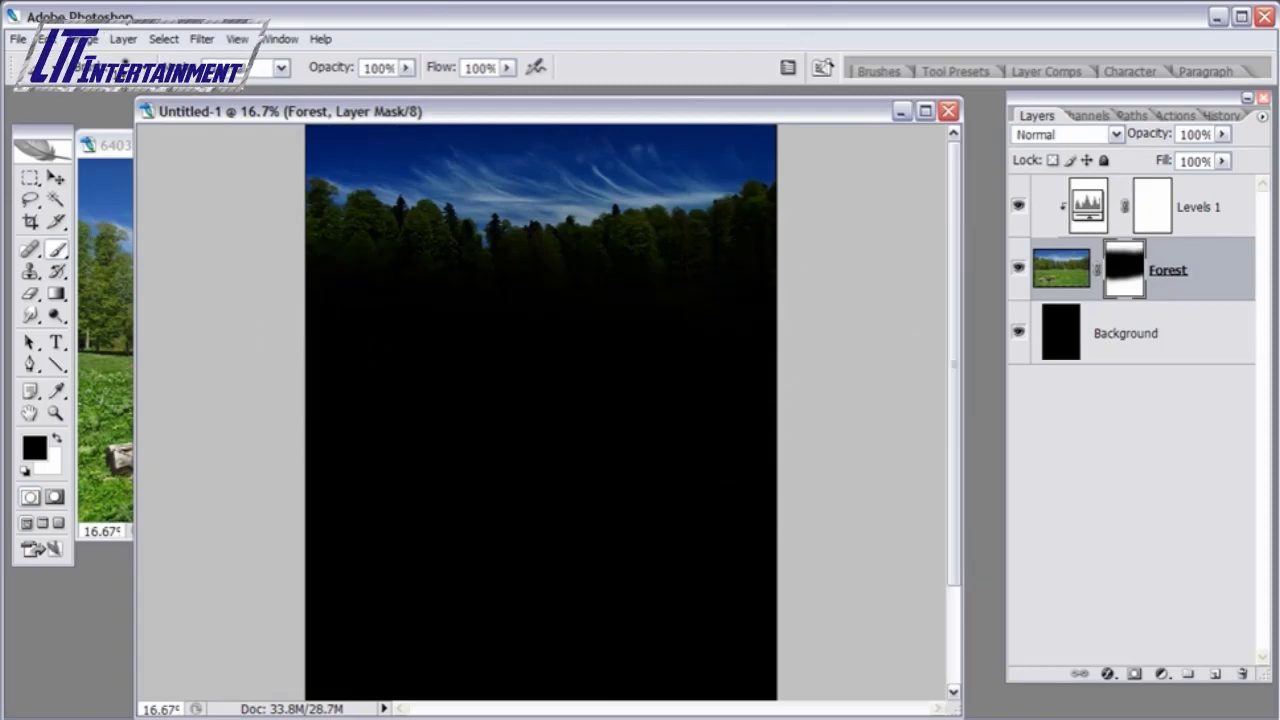
# - Zoom out and back in to check the mask fade across the whole canvas
pyautogui.hotkey('ctrl', '-')
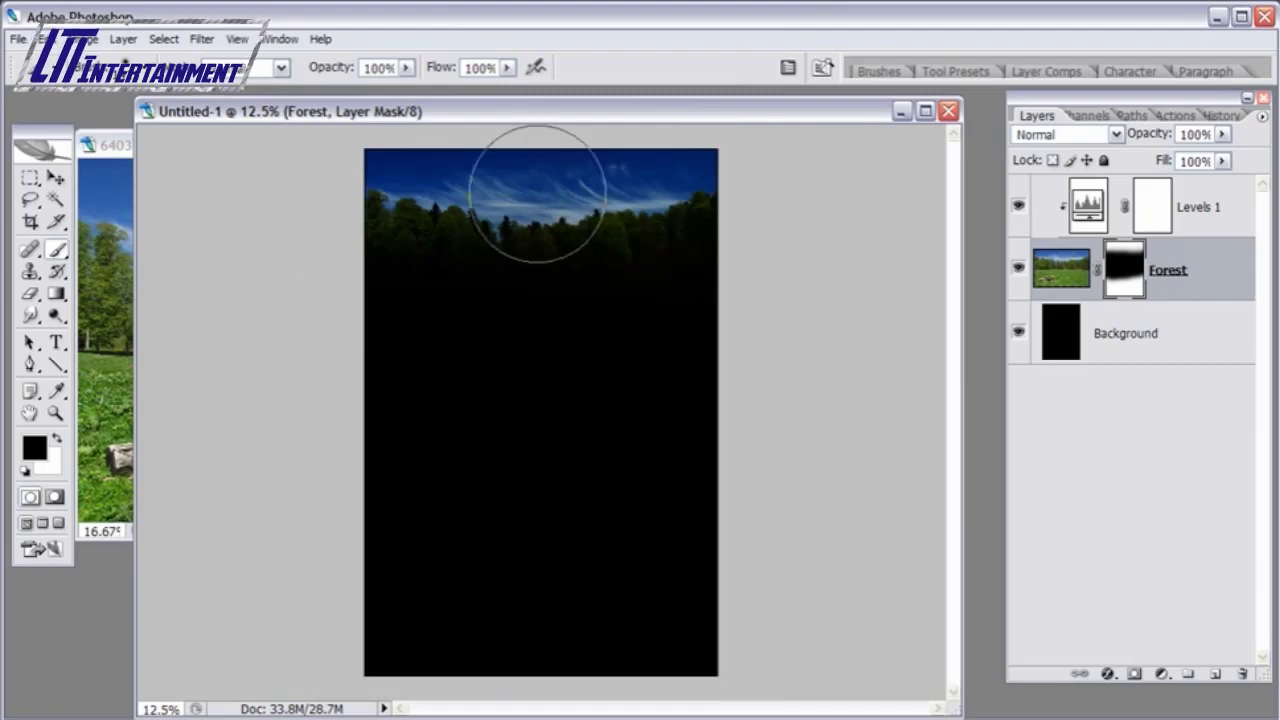
pyautogui.click(55, 177)
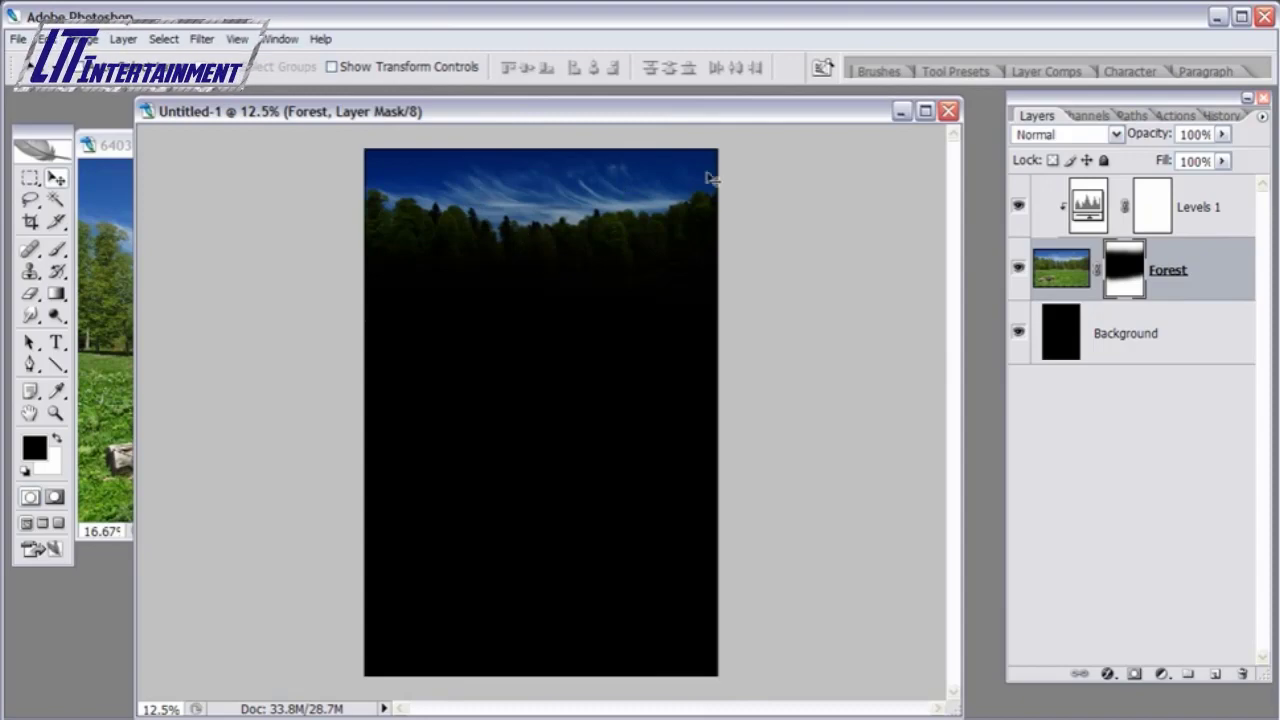
pyautogui.hotkey('ctrl', '+')
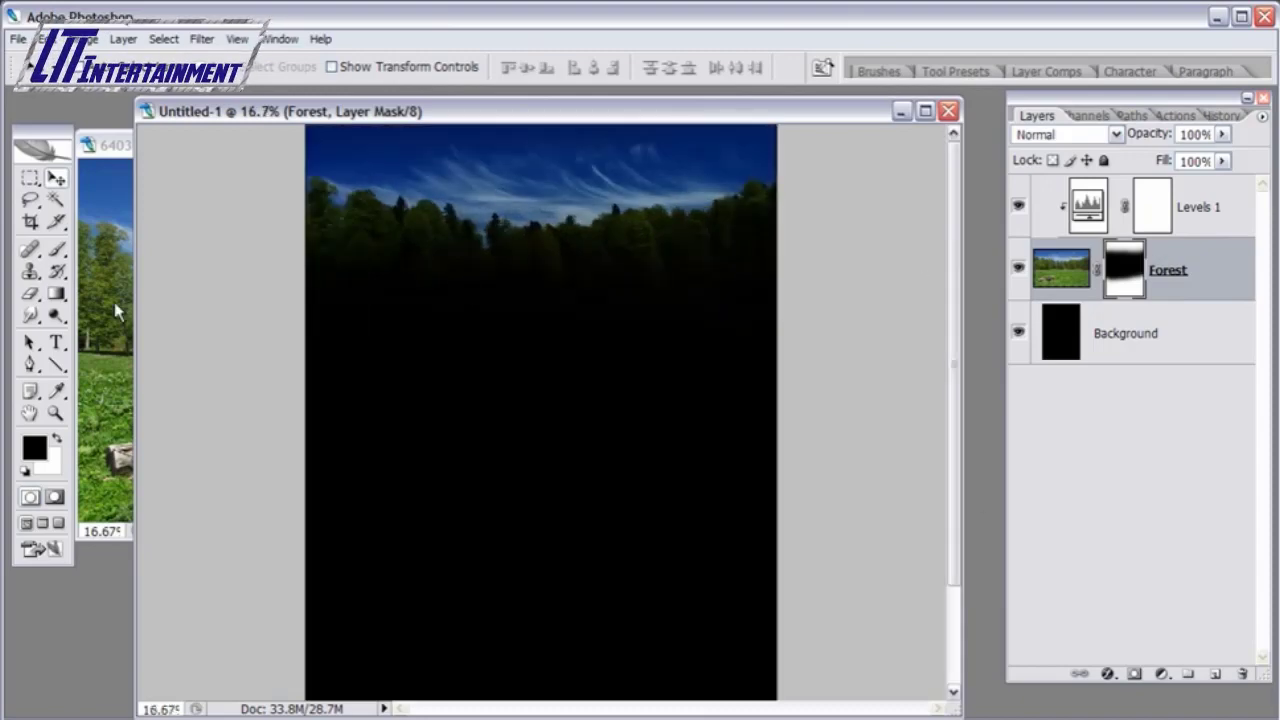
pyautogui.click(56, 248)
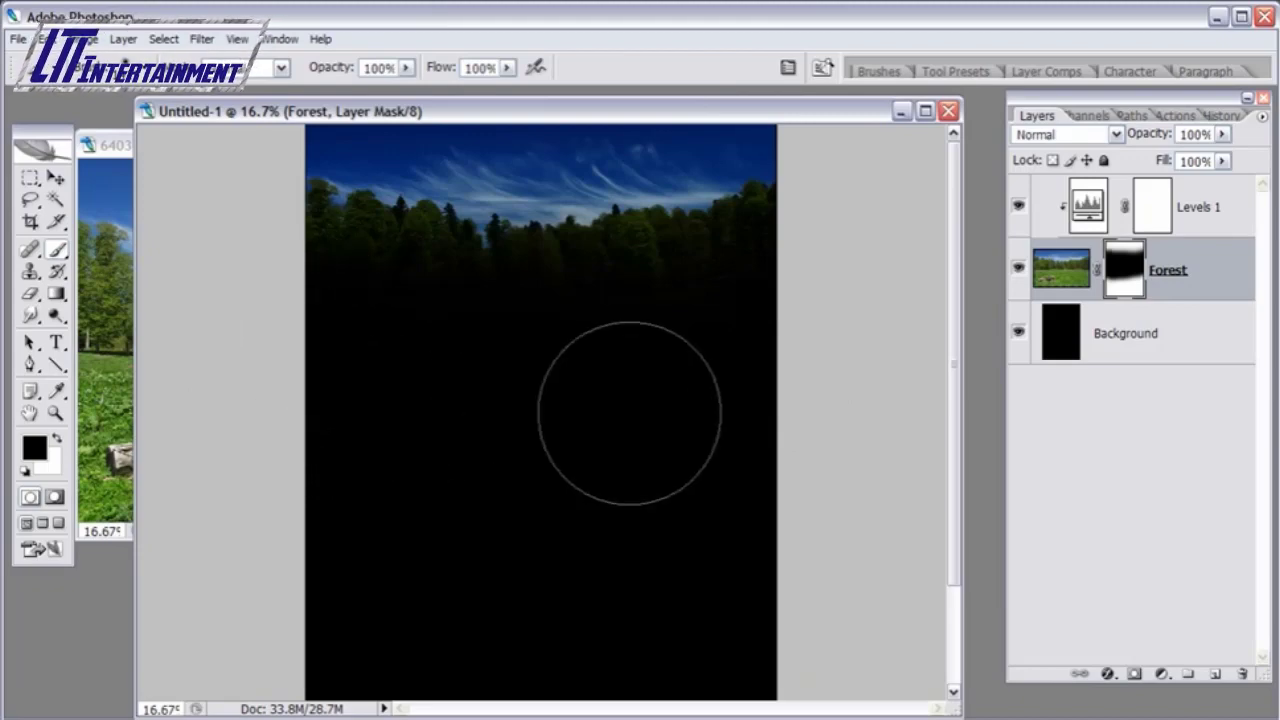
pyautogui.hotkey('ctrl', '-')
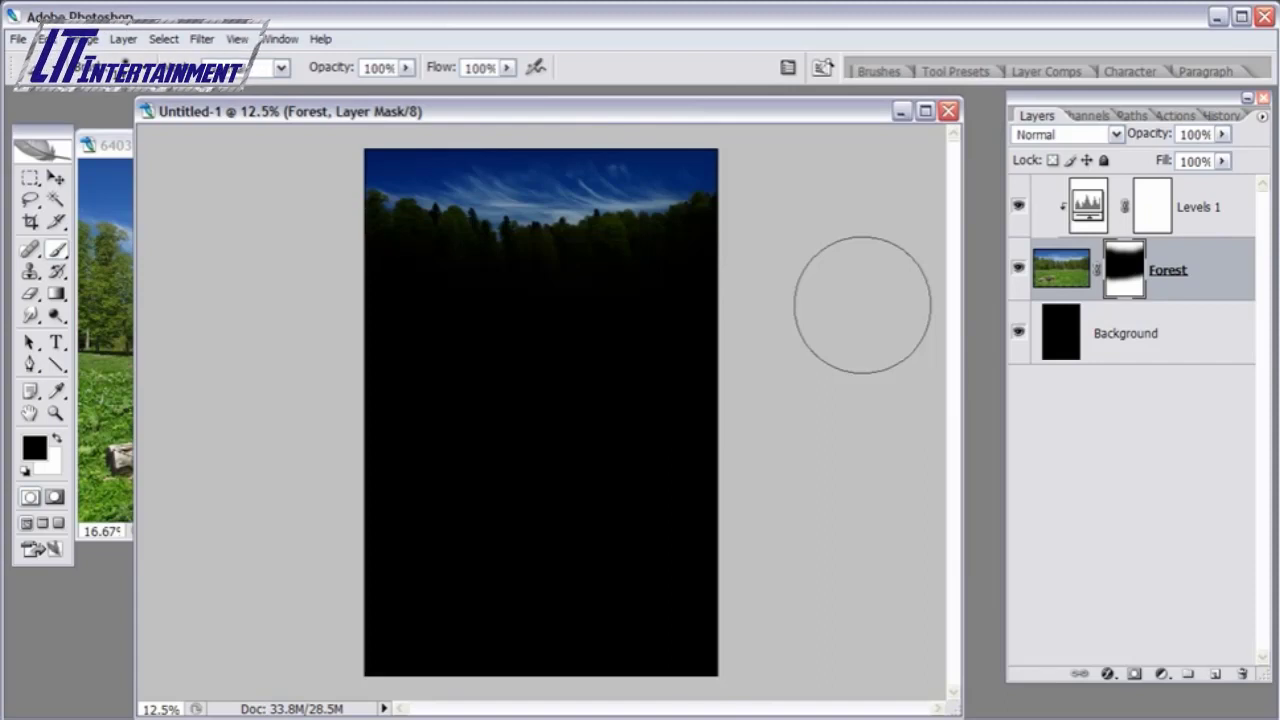
pyautogui.press('space')
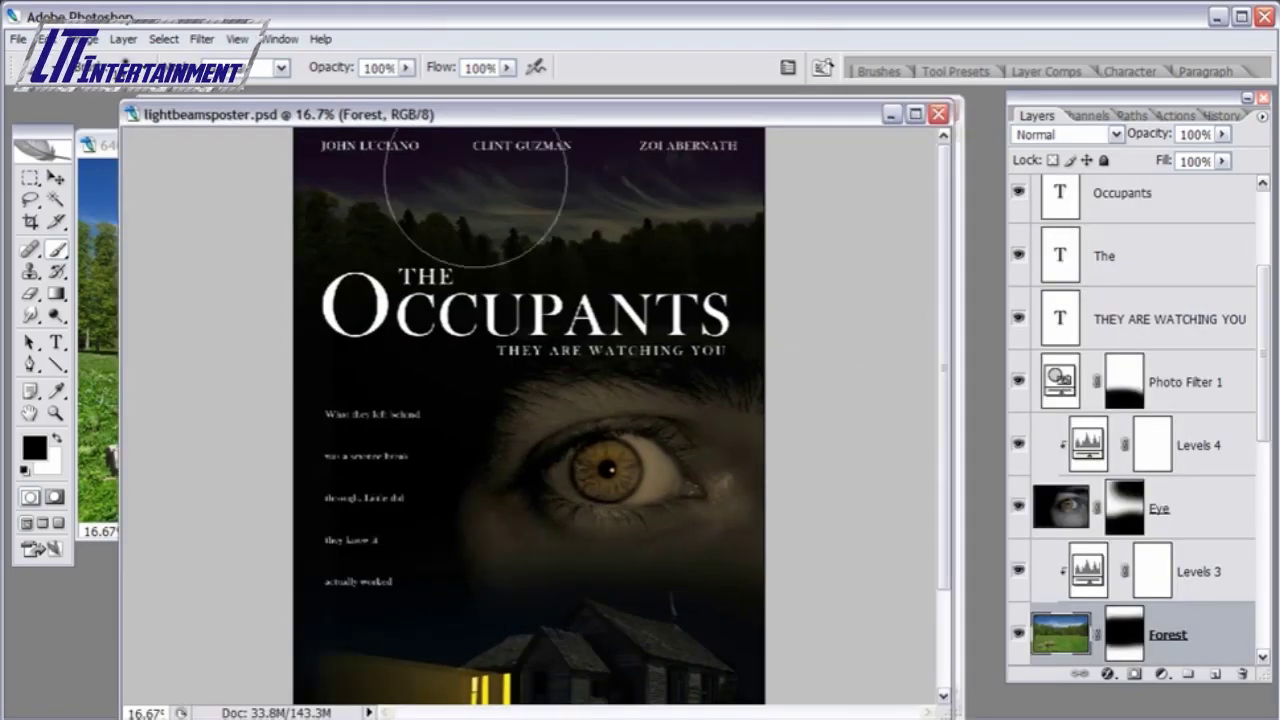
pyautogui.moveTo(494, 114); pyautogui.dragTo(558, 124)
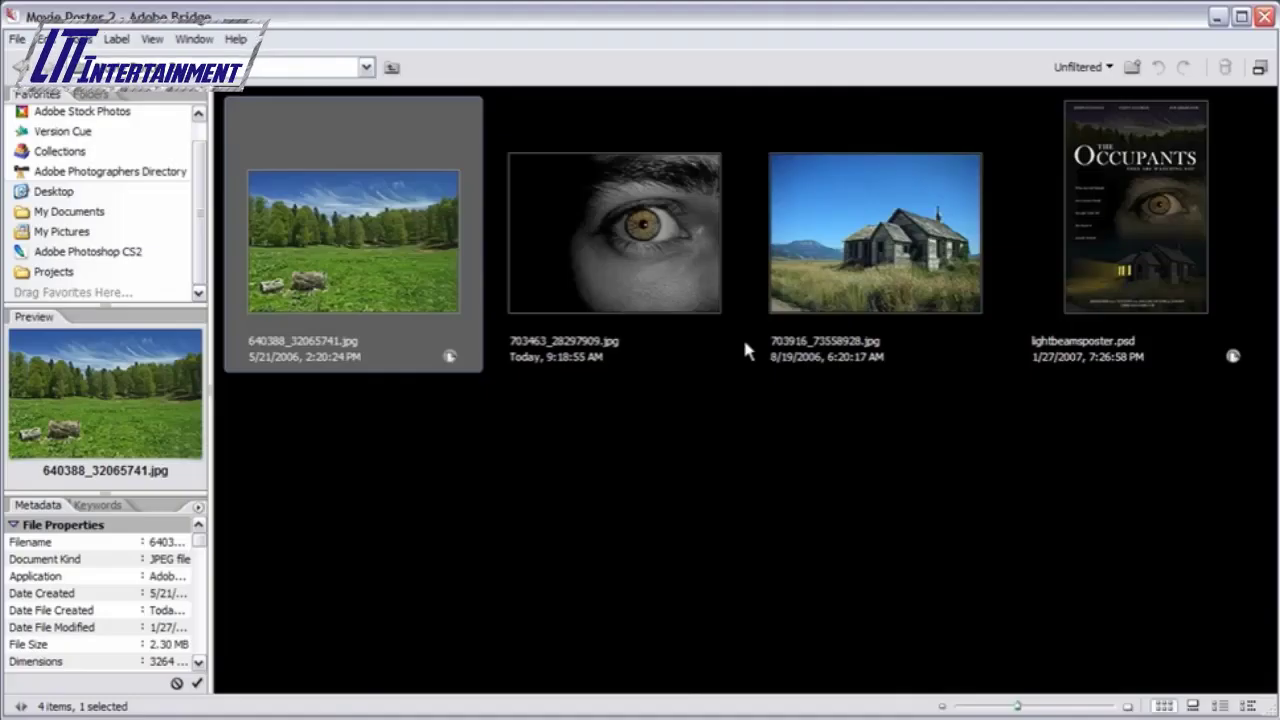
# - Open the abandoned-house photo 703916_73558928.jpg from Bridge into Photoshop
pyautogui.click(884, 254)
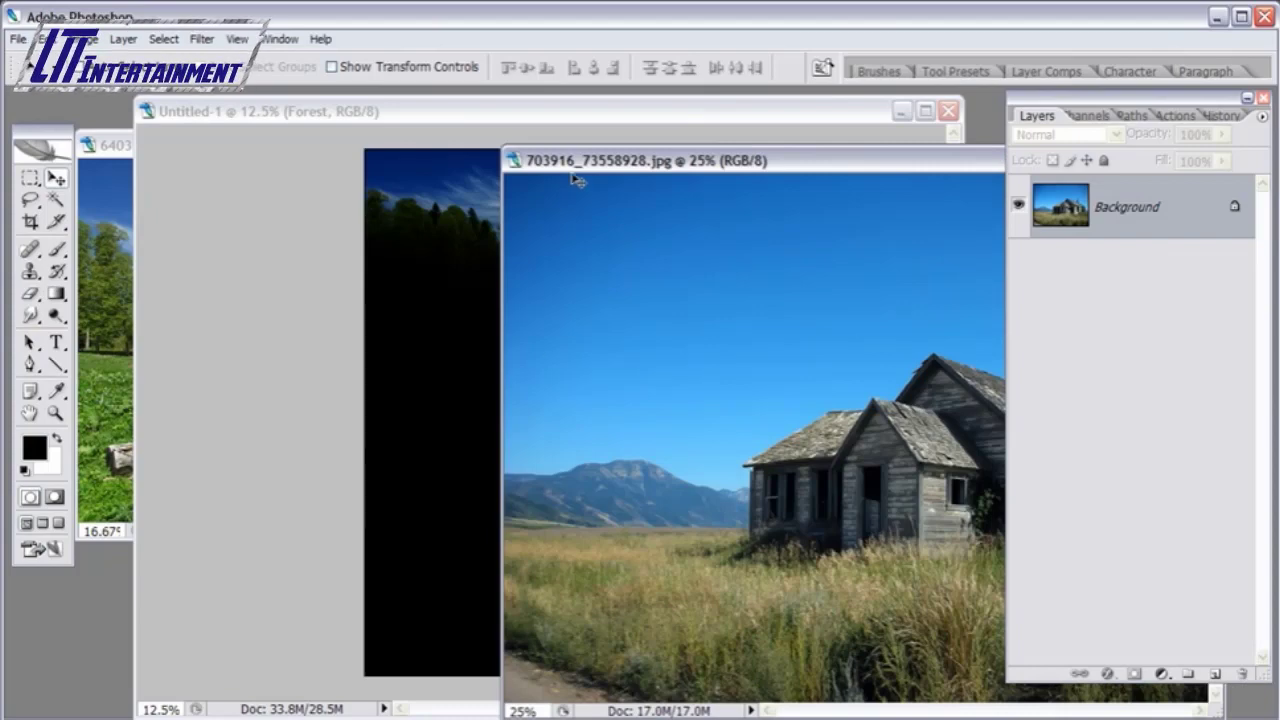
# - Select Levels 1 in Untitled-1, then drag the house photo in as Layer 1 above it
pyautogui.click(585, 117)
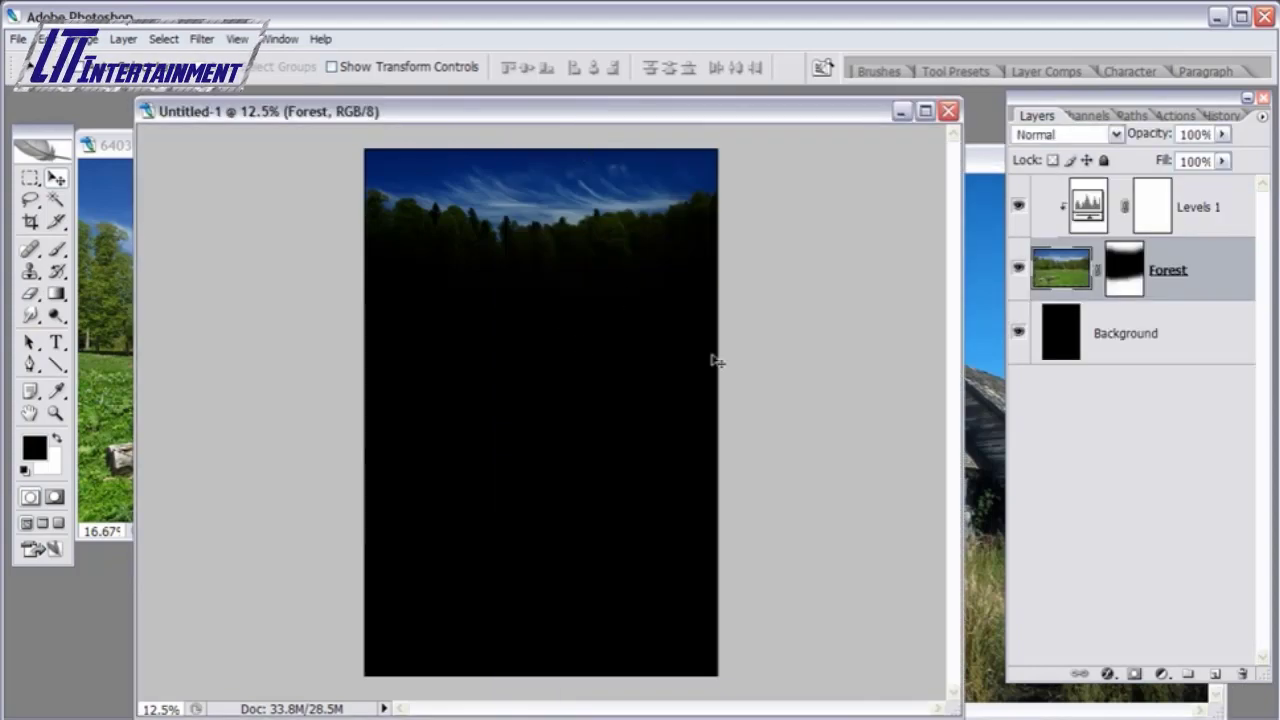
pyautogui.click(1090, 202)
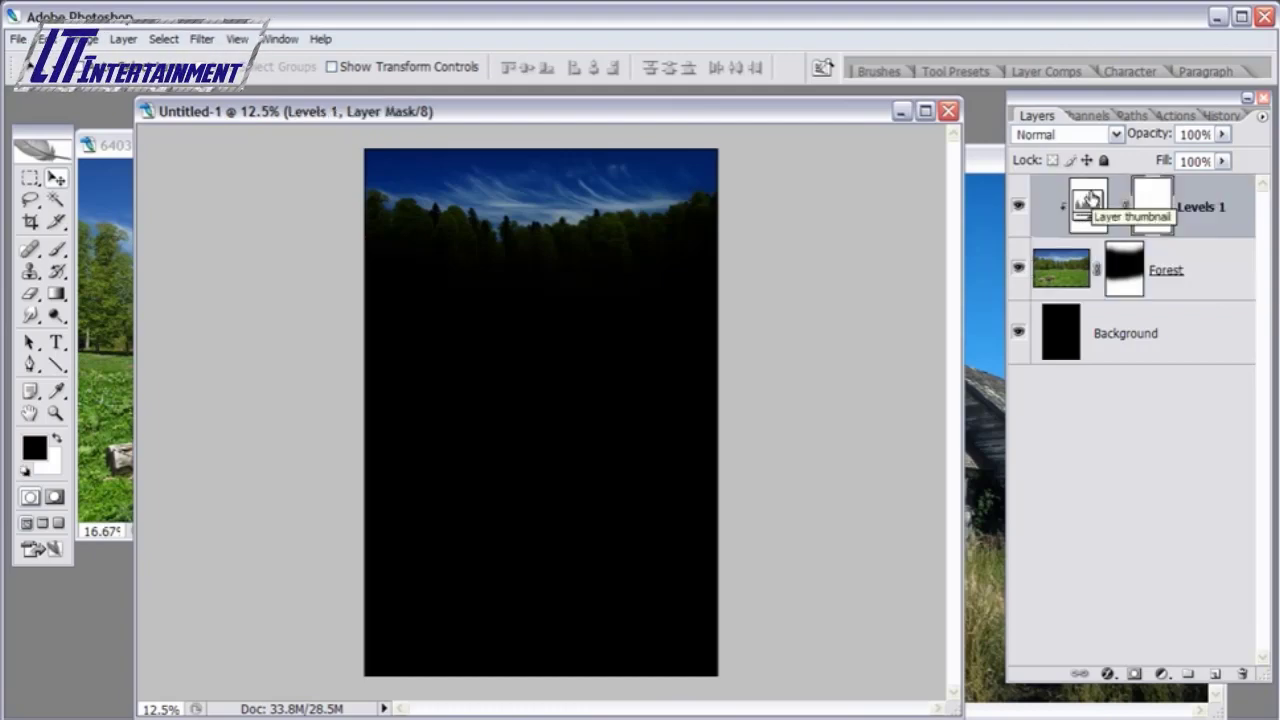
pyautogui.click(976, 229)
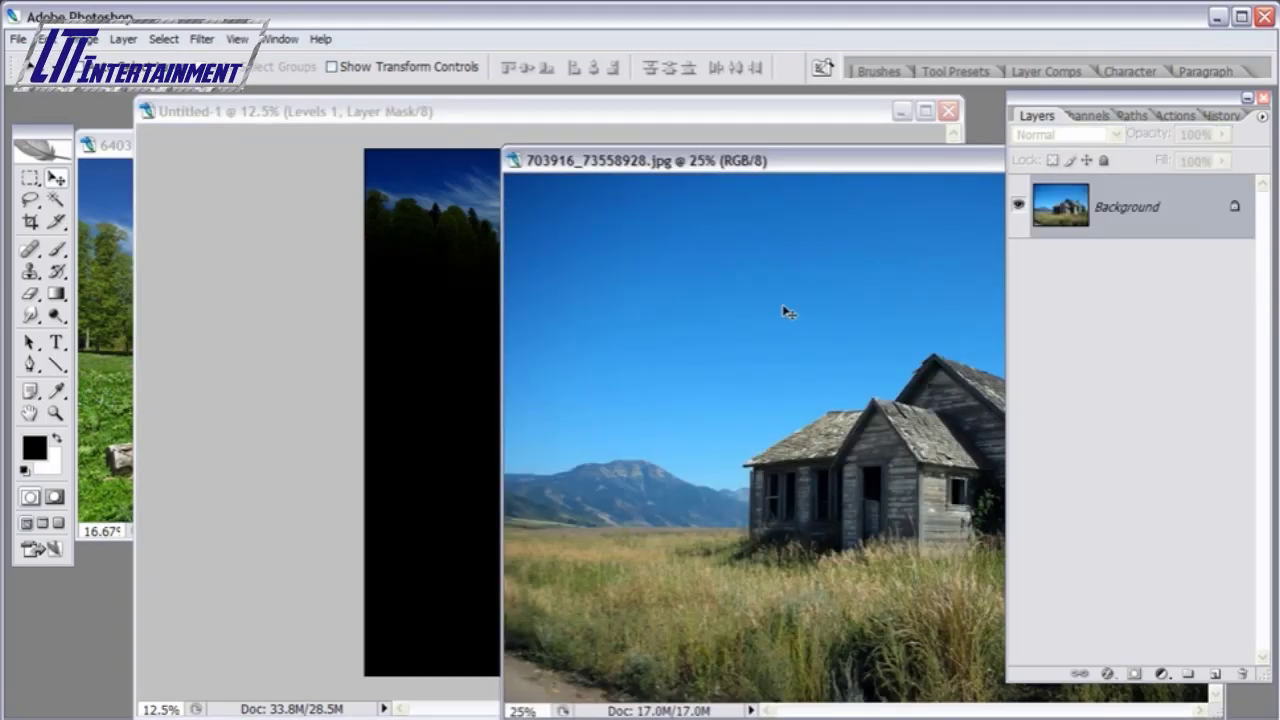
pyautogui.moveTo(749, 158); pyautogui.dragTo(705, 158)
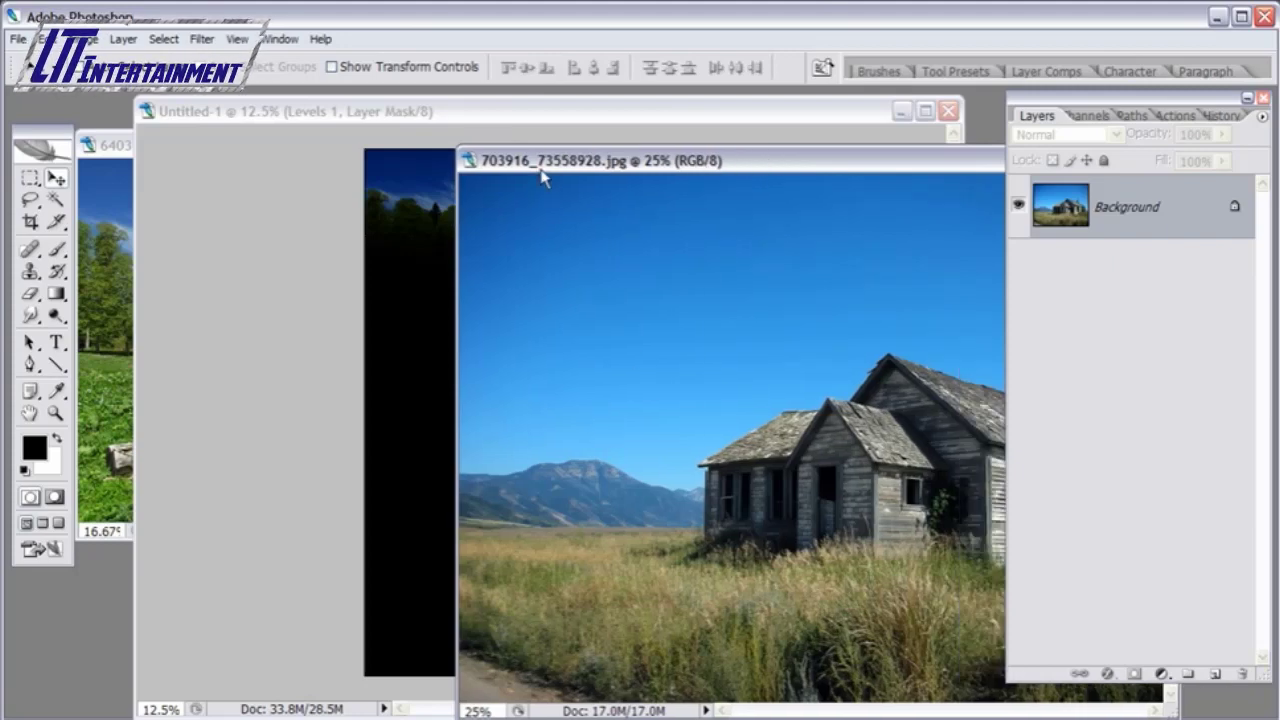
pyautogui.moveTo(535, 167); pyautogui.dragTo(643, 156)
pyautogui.click(527, 134)
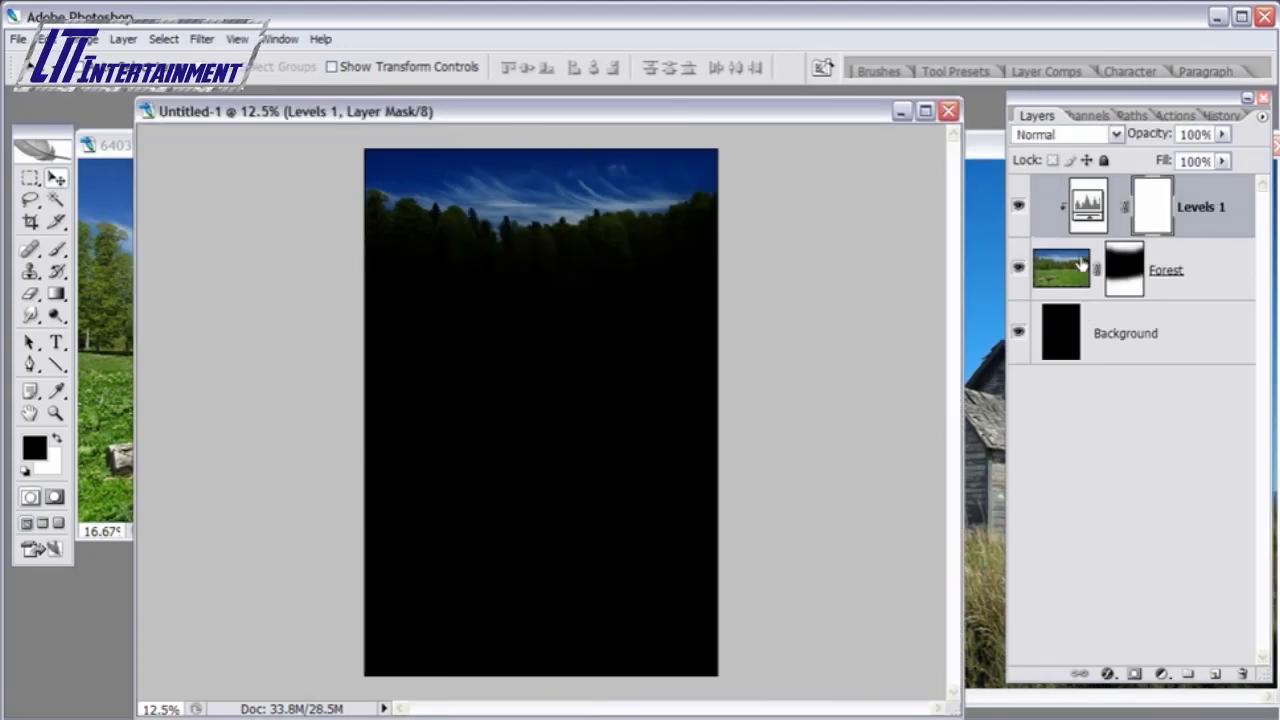
pyautogui.click(992, 160)
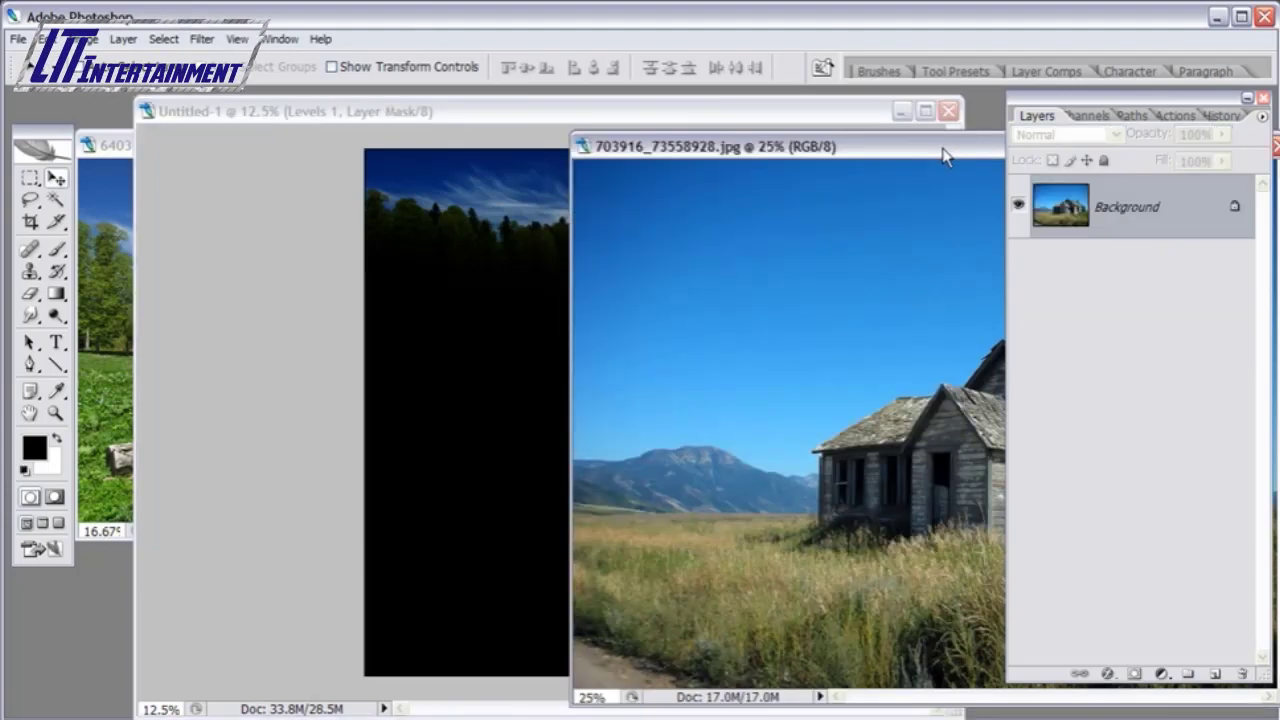
pyautogui.moveTo(950, 157); pyautogui.dragTo(897, 155)
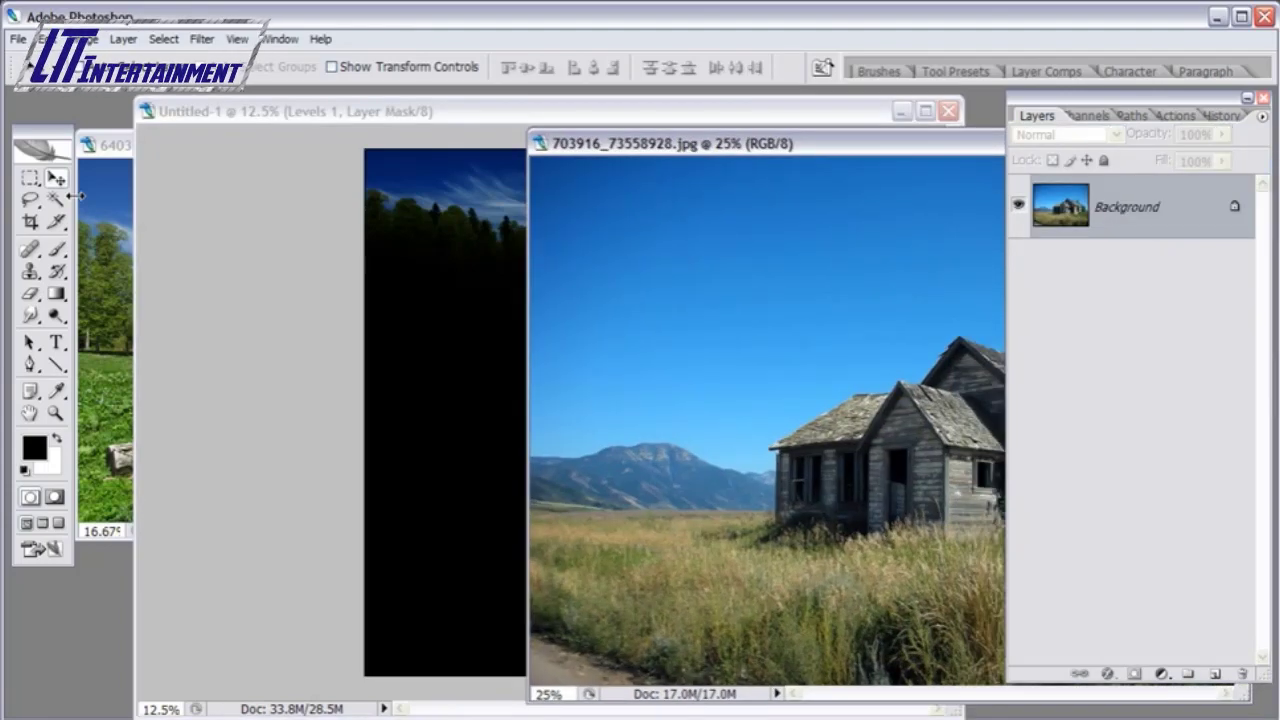
pyautogui.moveTo(757, 336); pyautogui.dragTo(470, 299)
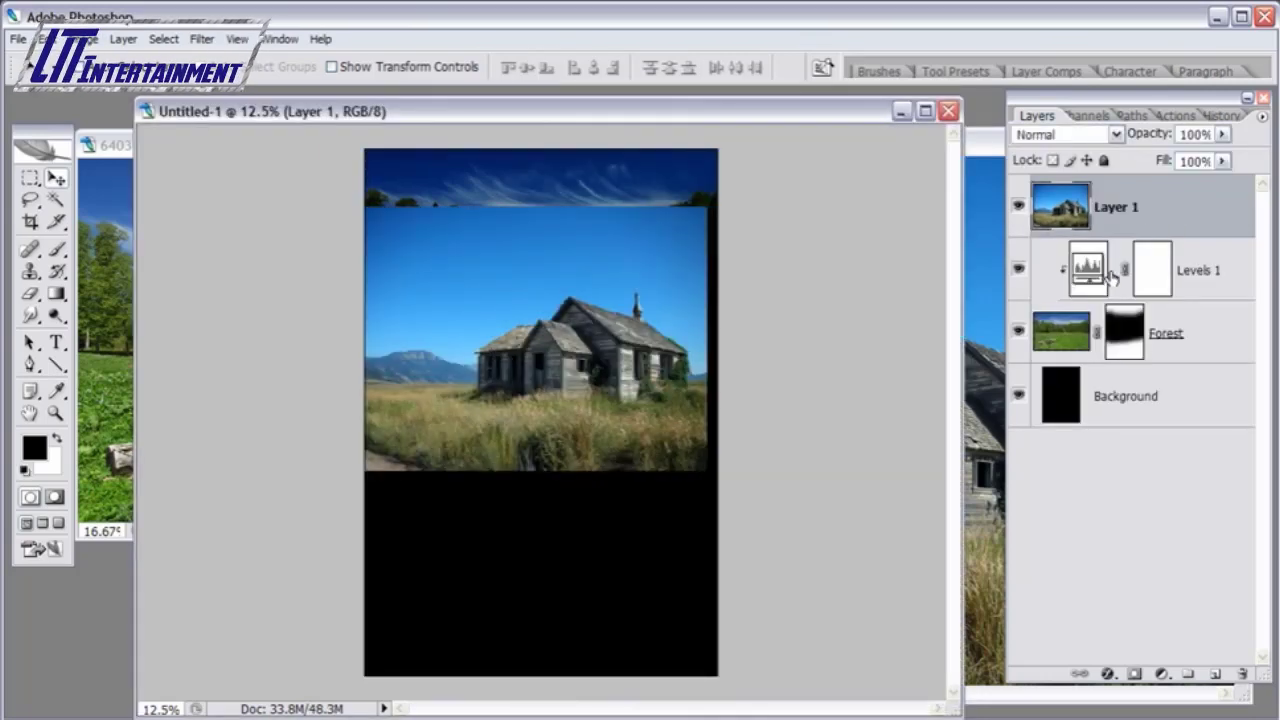
# - Rename Layer 1 to 'House'
pyautogui.doubleClick(1132, 206)
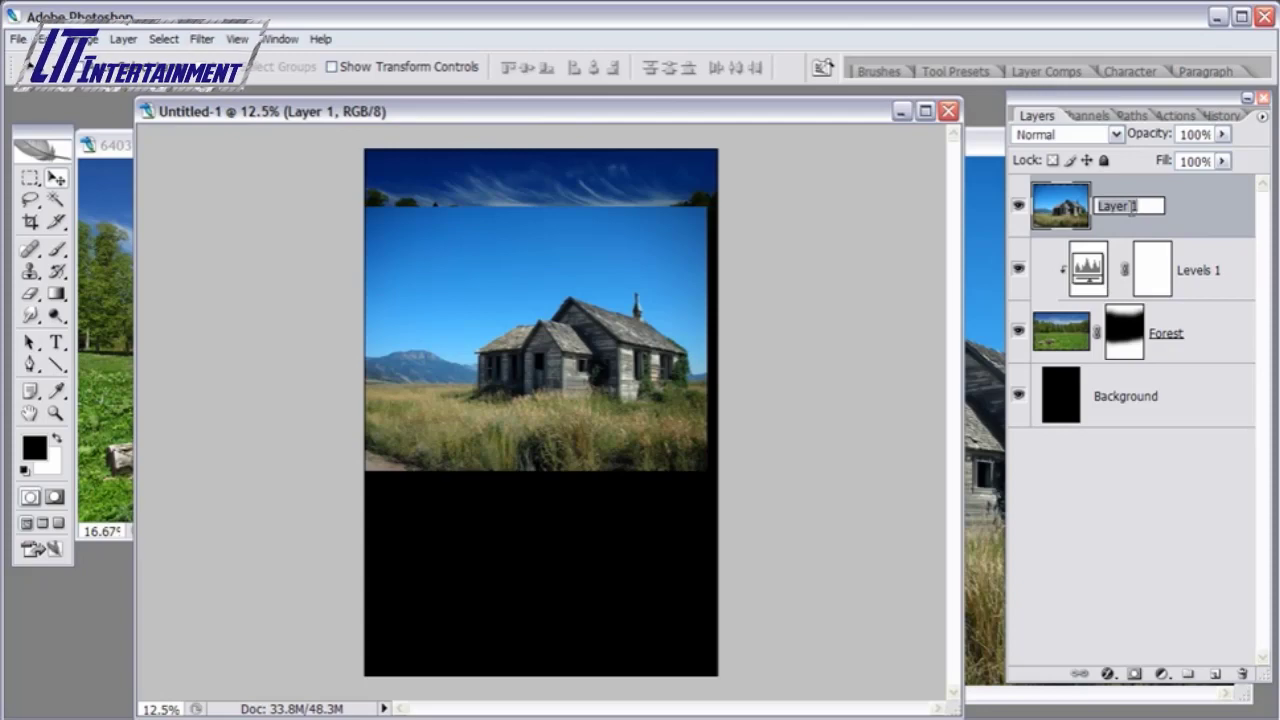
pyautogui.write('House')
pyautogui.press('Return')
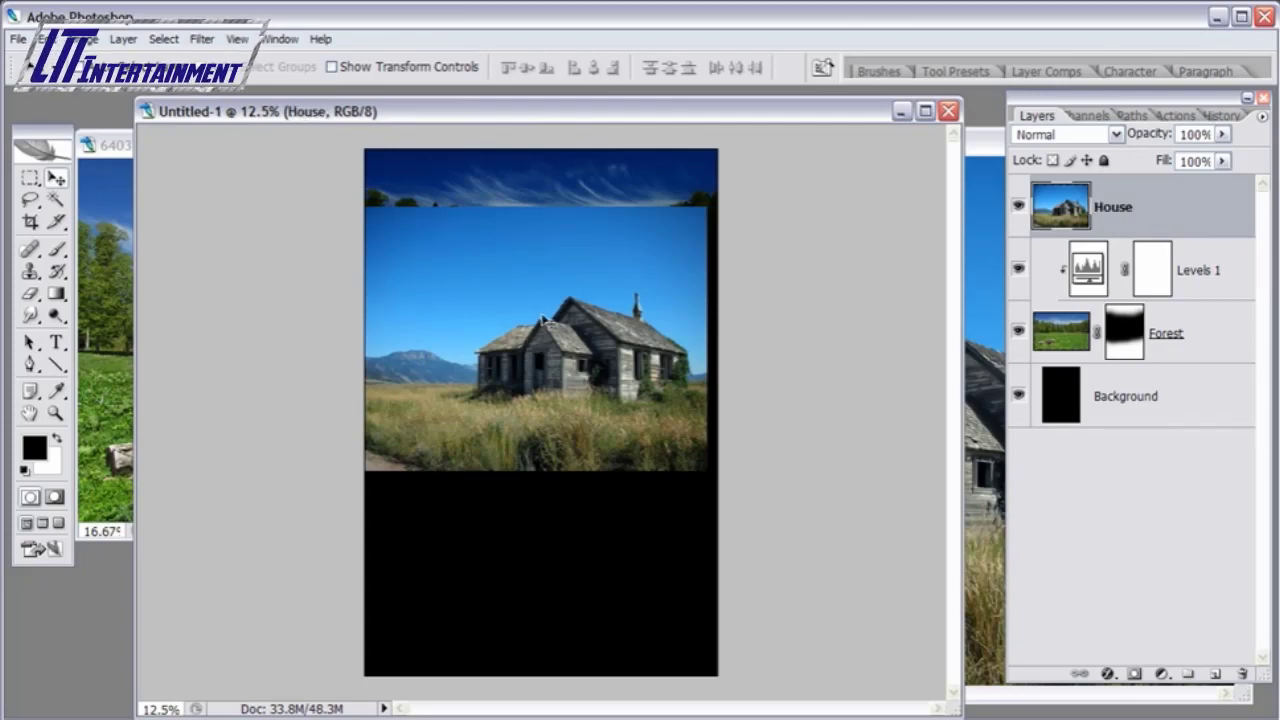
# - Move the house photo down so it fills the lower part of the poster
pyautogui.moveTo(548, 325); pyautogui.dragTo(548, 426)
pyautogui.moveTo(805, 342); pyautogui.dragTo(812, 368)
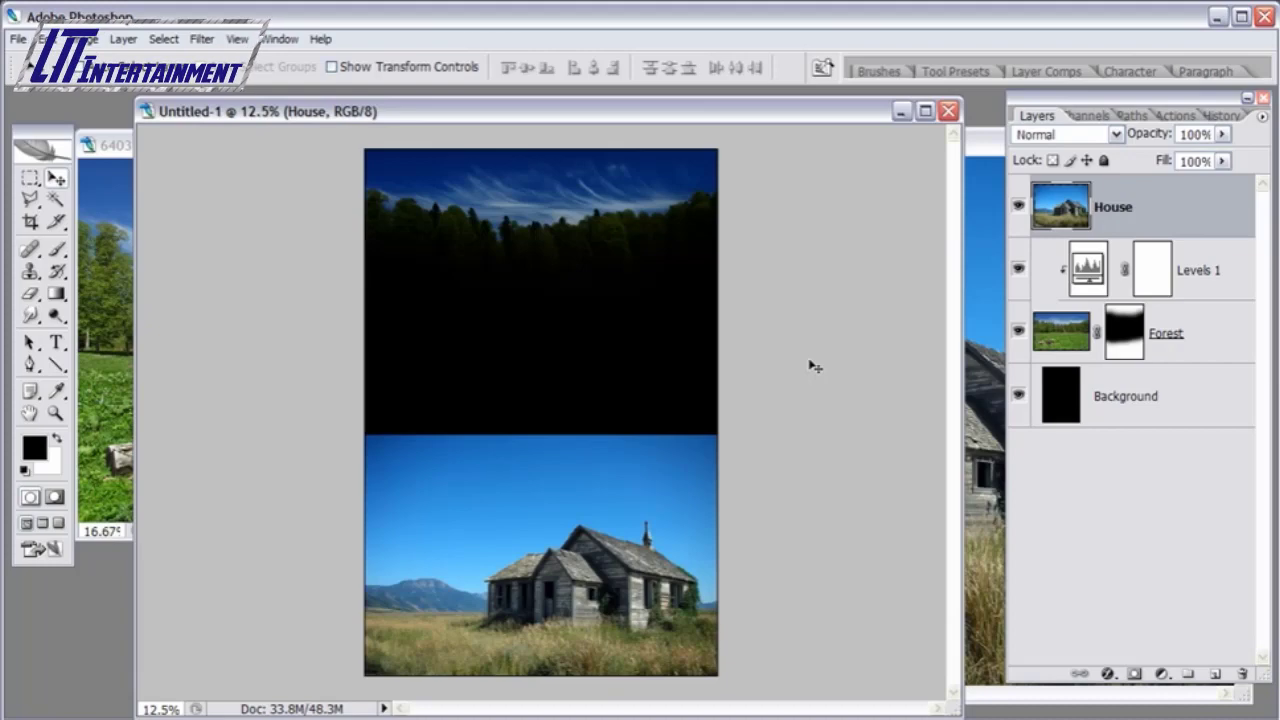
pyautogui.click(56, 413)
# - Zoom in on the house to about 50%
pyautogui.click(663, 603)
pyautogui.moveTo(778, 655); pyautogui.dragTo(340, 160)
pyautogui.click(890, 576)
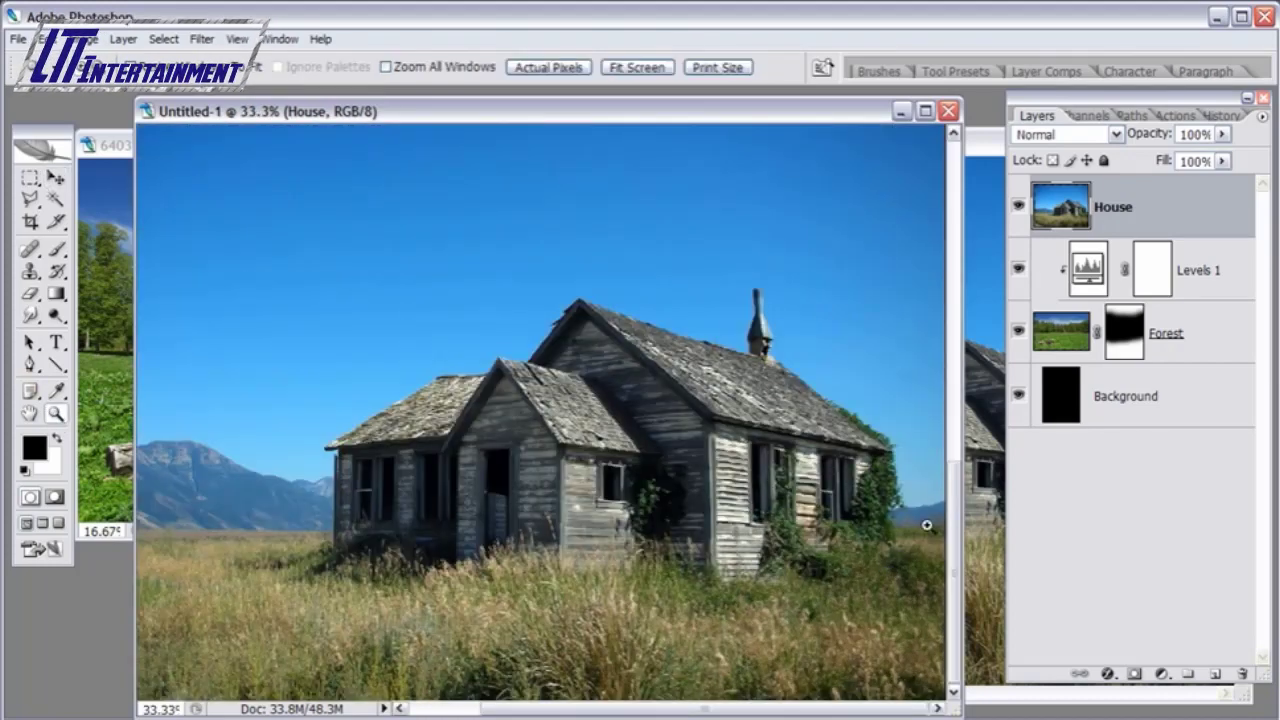
pyautogui.click(912, 524)
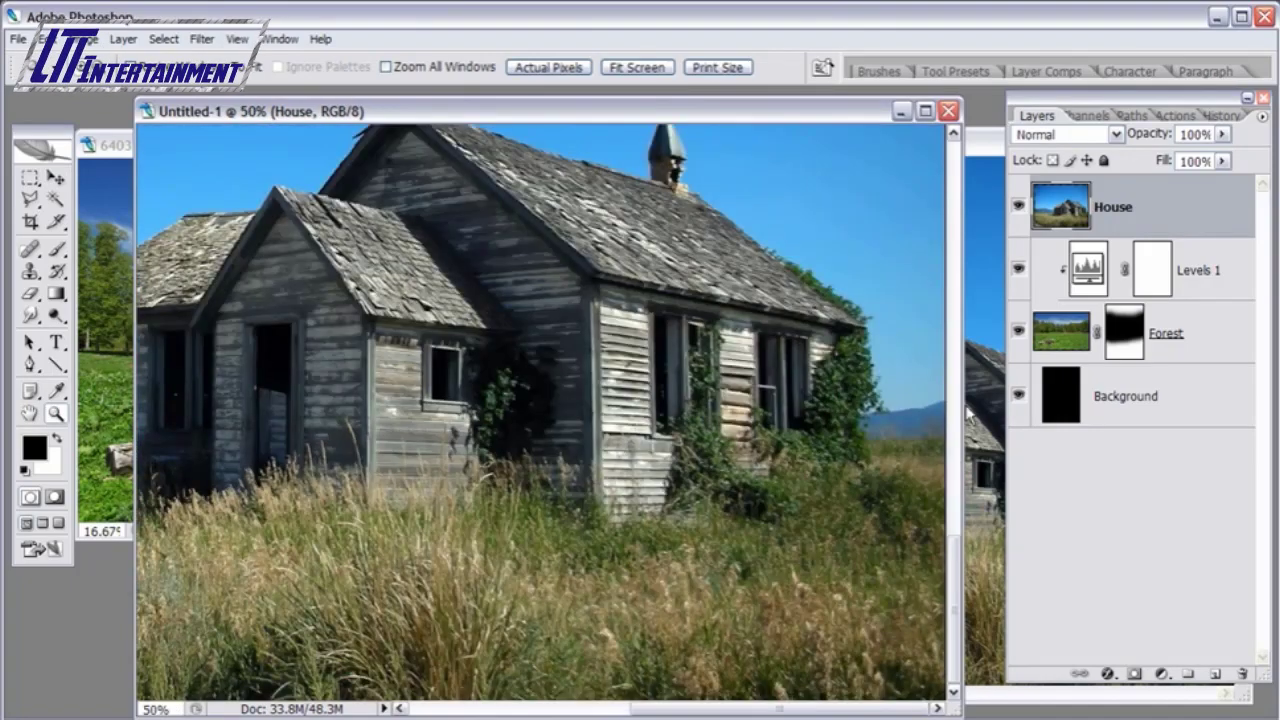
pyautogui.click(957, 545)
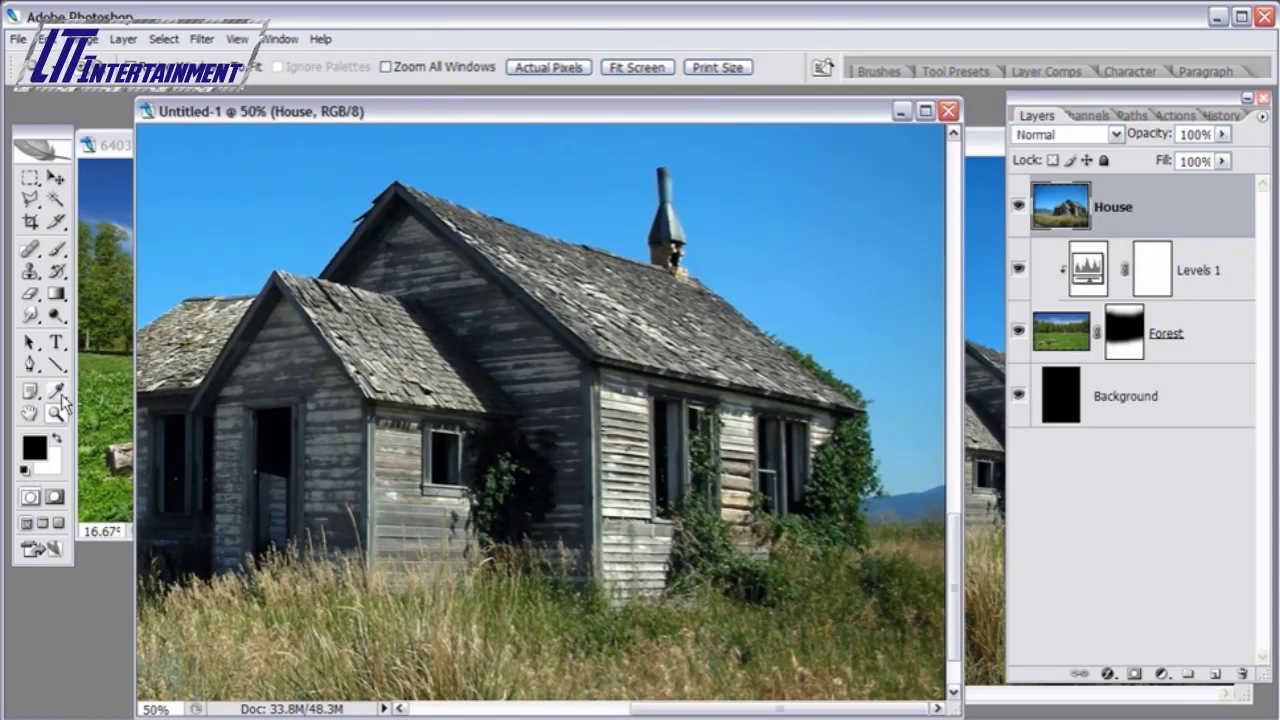
# - Trace a pen path along the roofline, down the left wall and along the horizon to the left edge
pyautogui.click(31, 365)
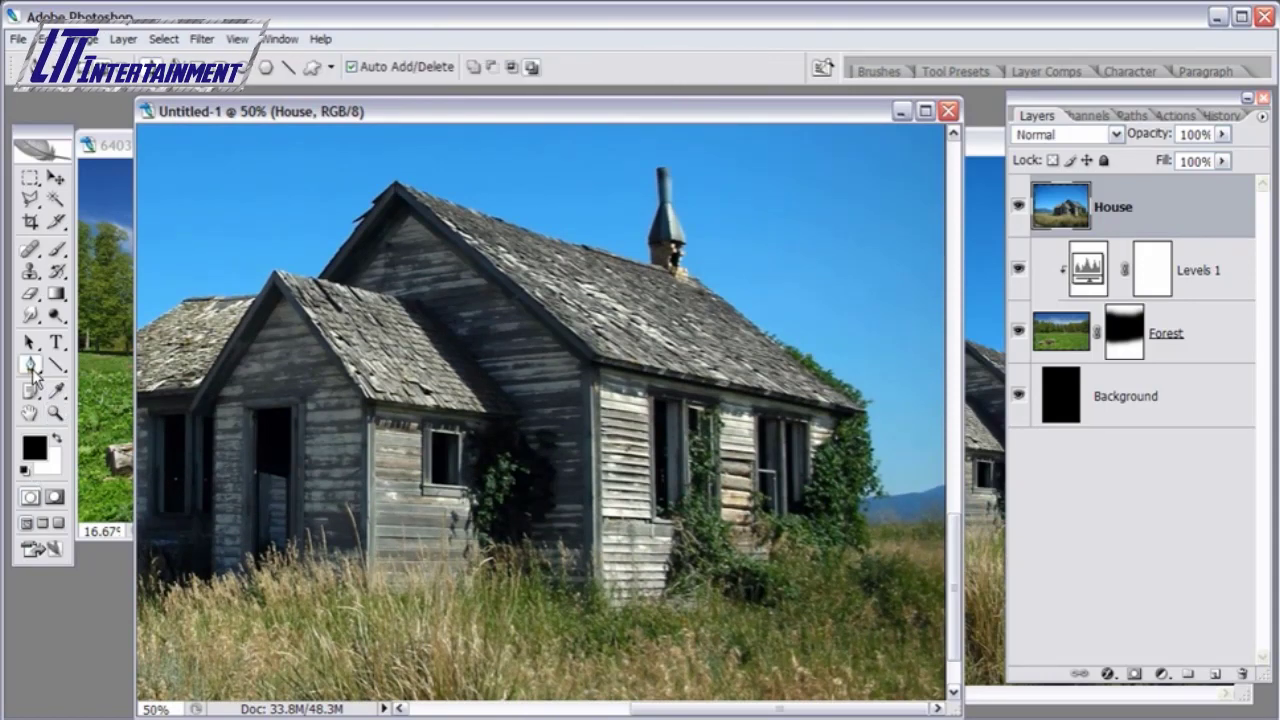
pyautogui.click(946, 536)
pyautogui.click(866, 536)
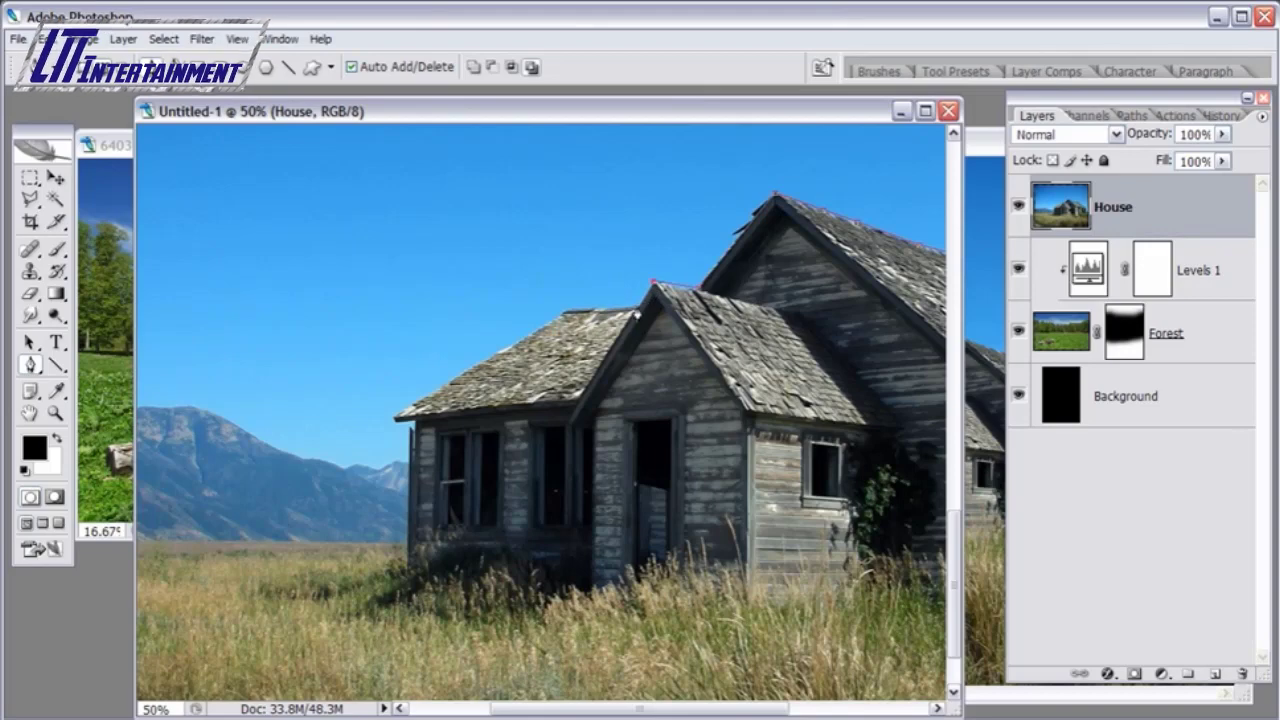
pyautogui.click(640, 305)
pyautogui.click(395, 421)
pyautogui.click(410, 548)
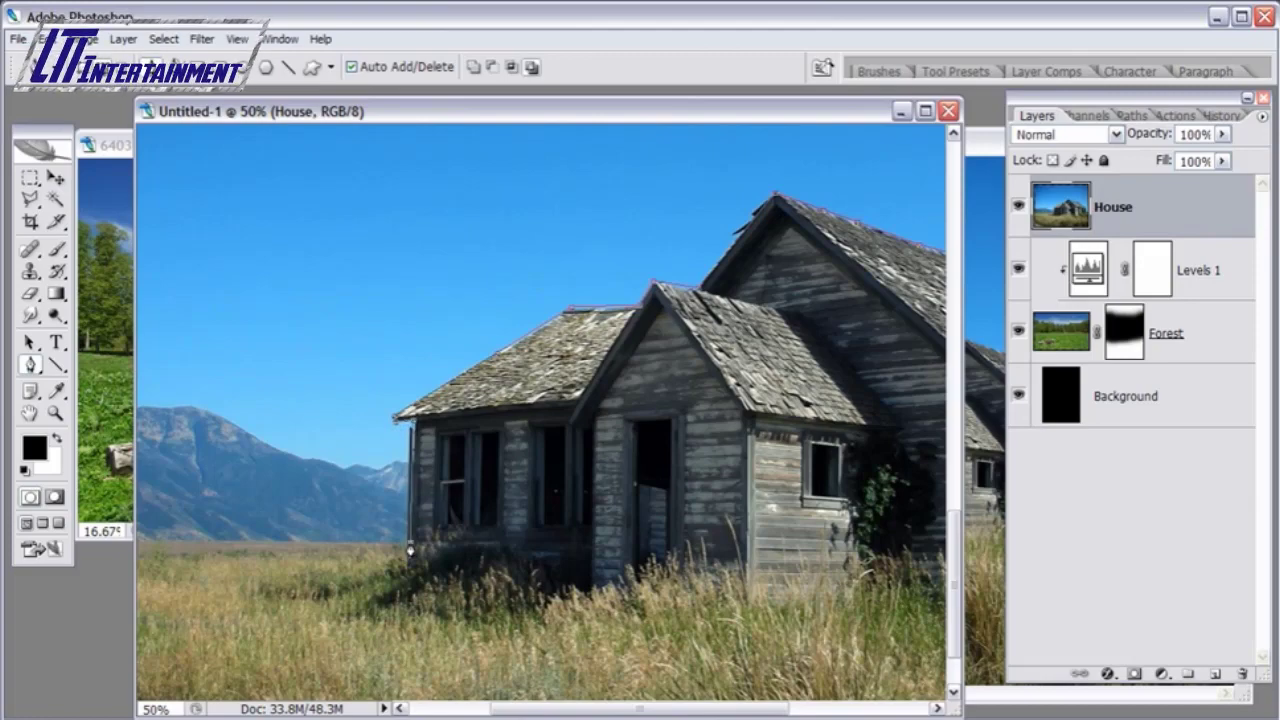
pyautogui.moveTo(428, 522); pyautogui.dragTo(780, 409)
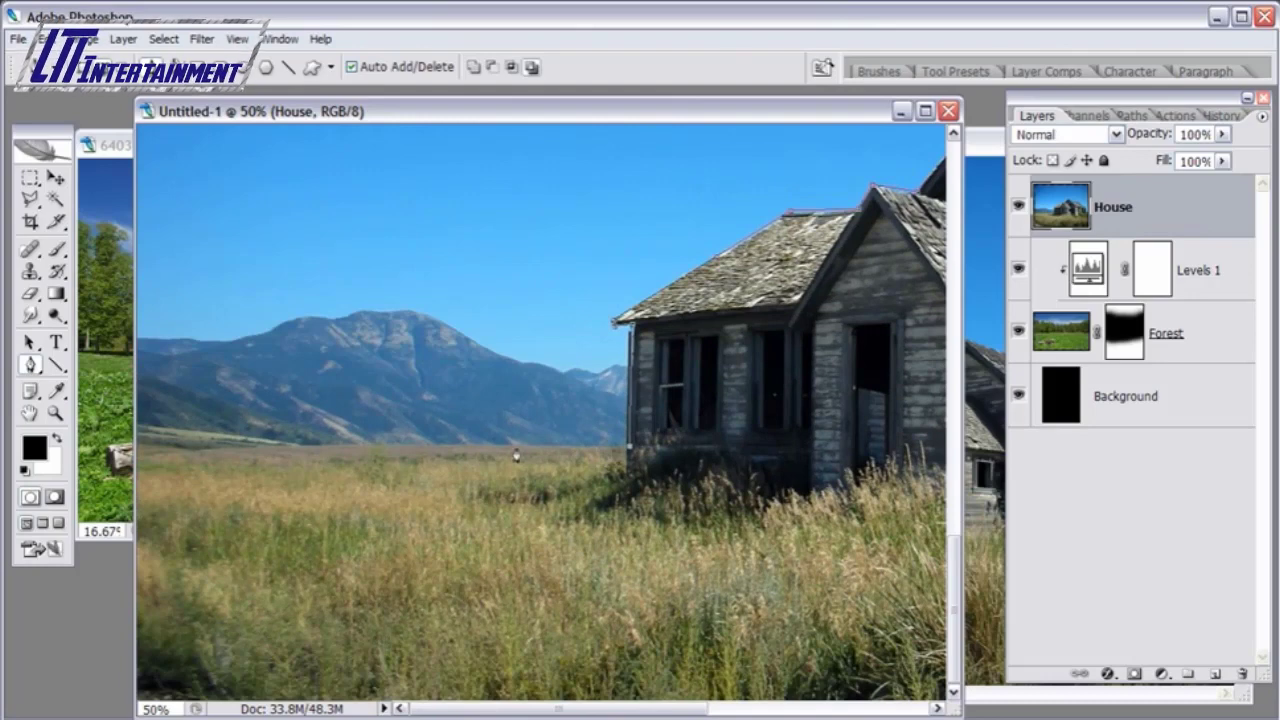
pyautogui.click(136, 448)
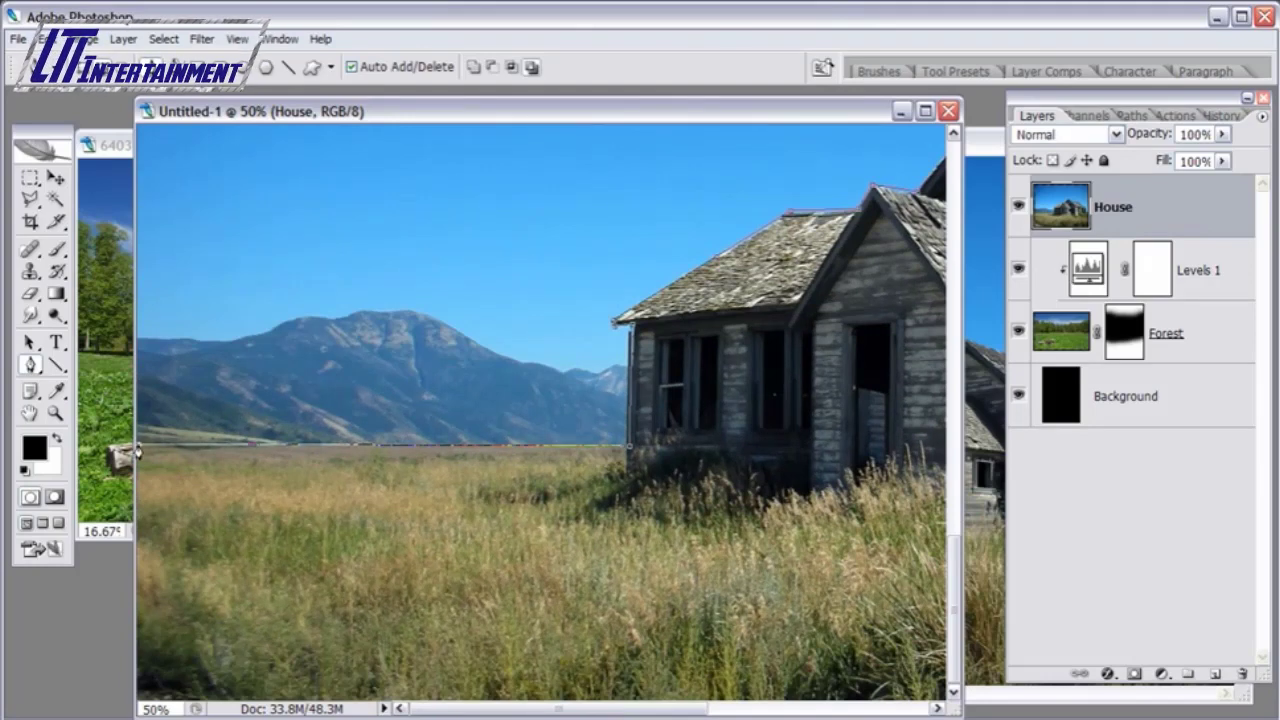
pyautogui.click(236, 38)
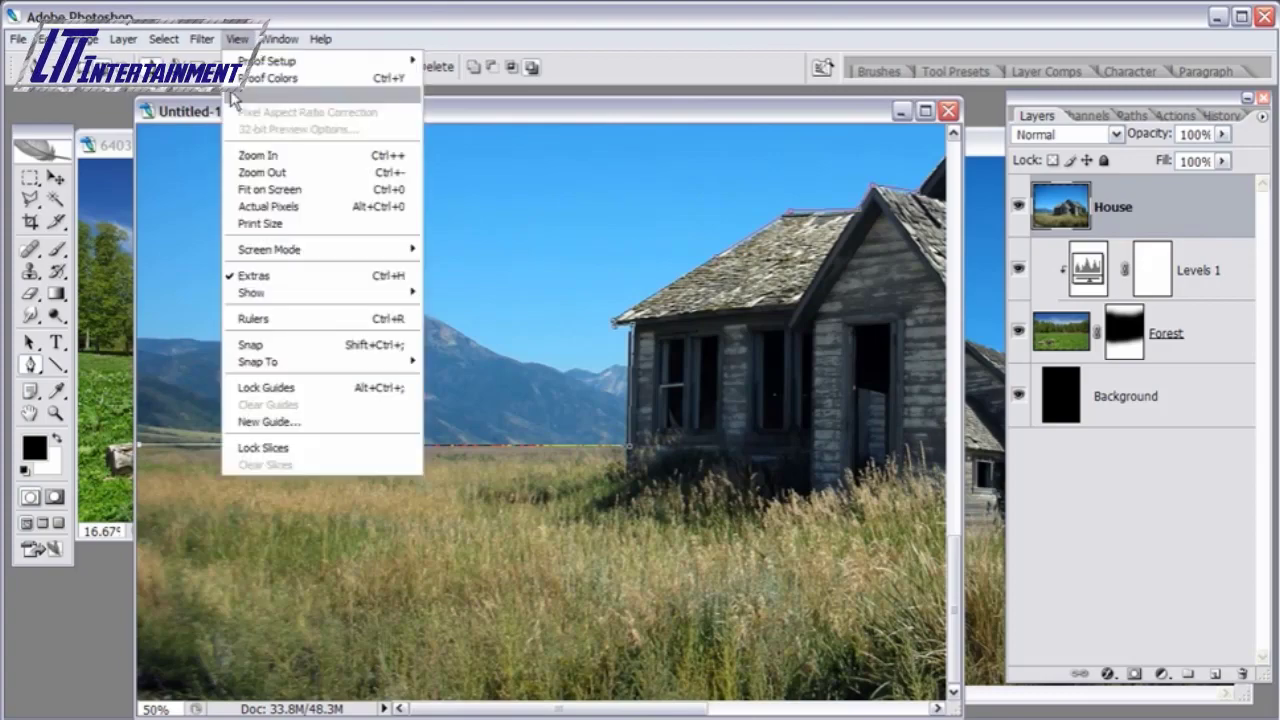
# - Zoom out, run the path along the bottom of the field and close it around the house
pyautogui.click(236, 170)
pyautogui.hotkey('ctrl', '-')
pyautogui.hotkey('ctrl', '-')
pyautogui.hotkey('ctrl', '-')
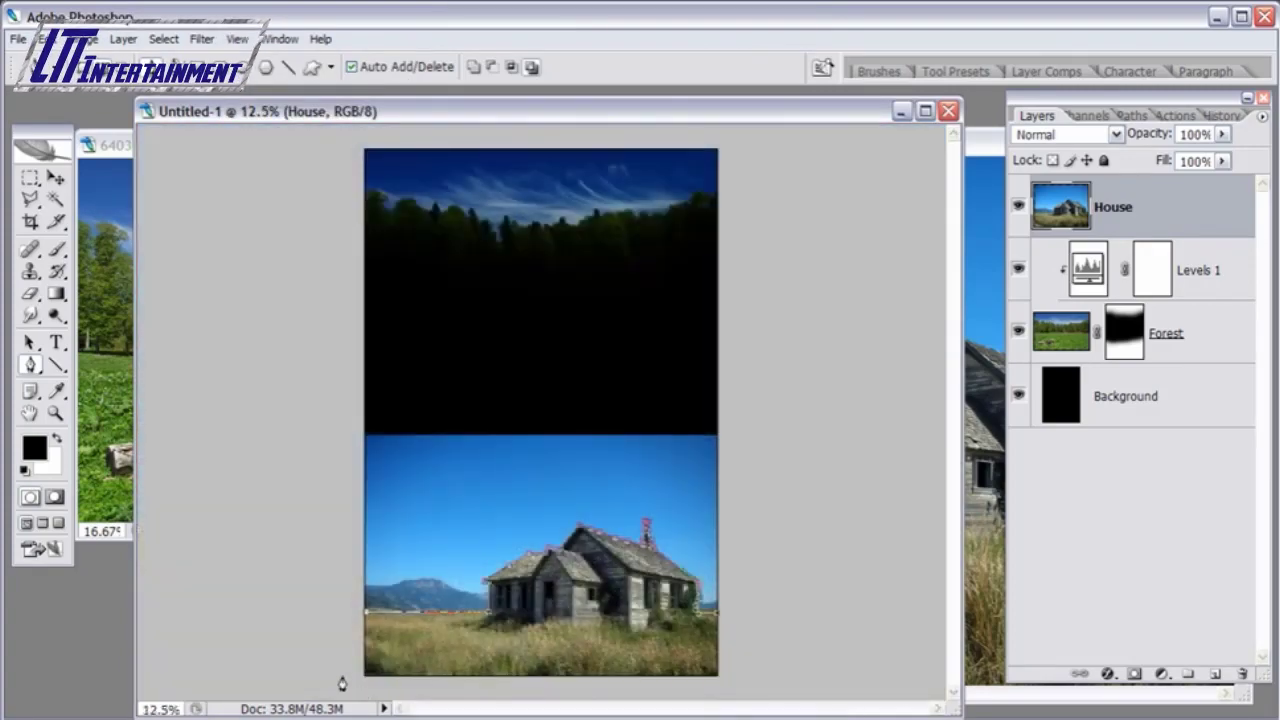
pyautogui.click(326, 684)
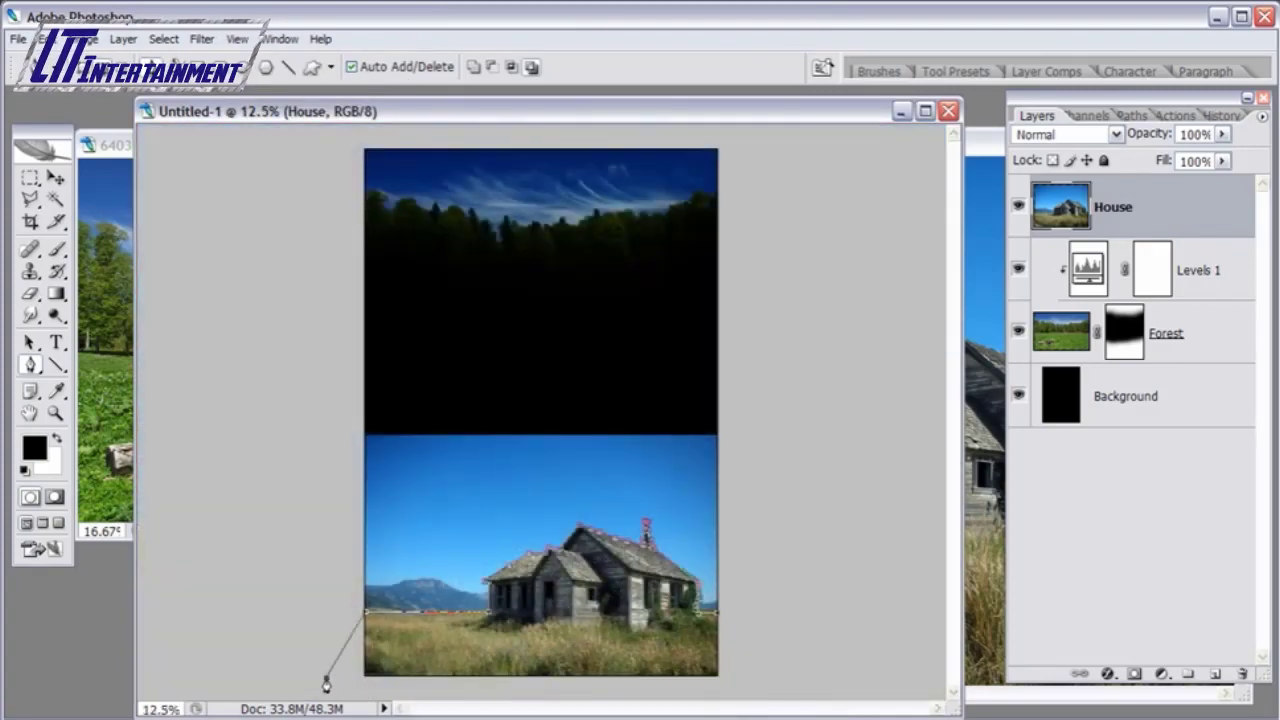
pyautogui.click(381, 695)
pyautogui.click(578, 690)
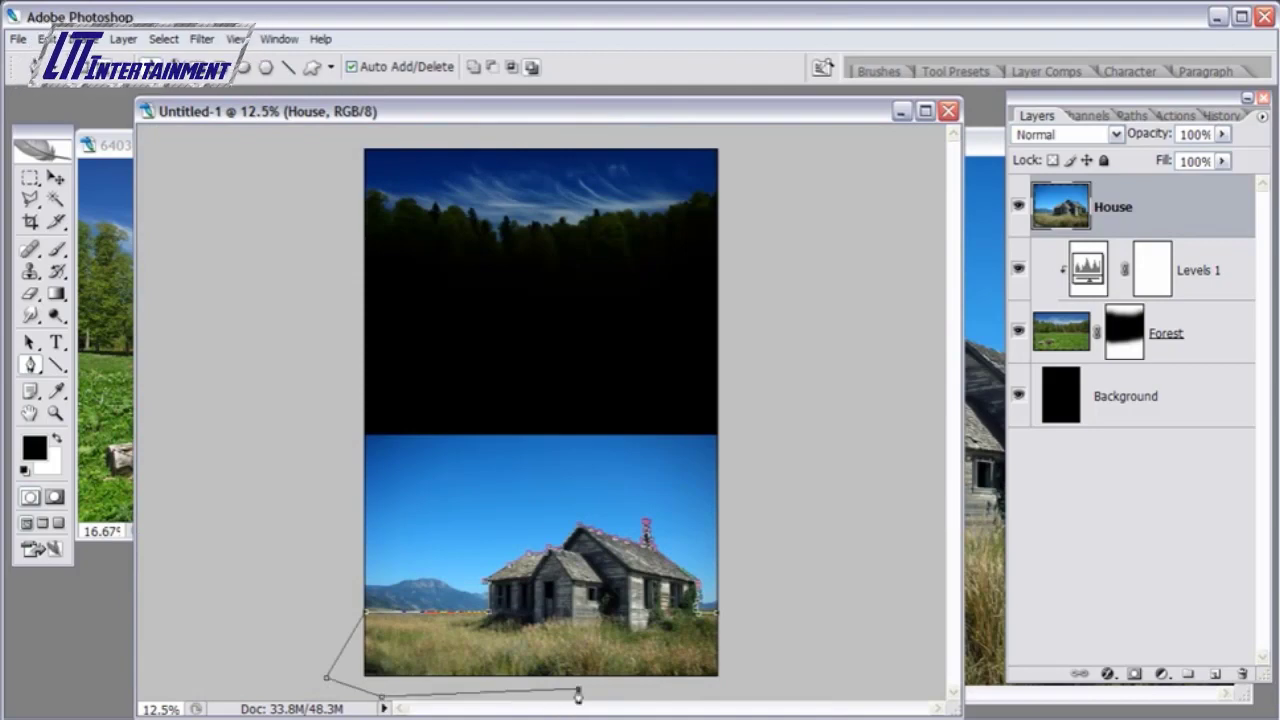
pyautogui.click(725, 692)
pyautogui.click(813, 659)
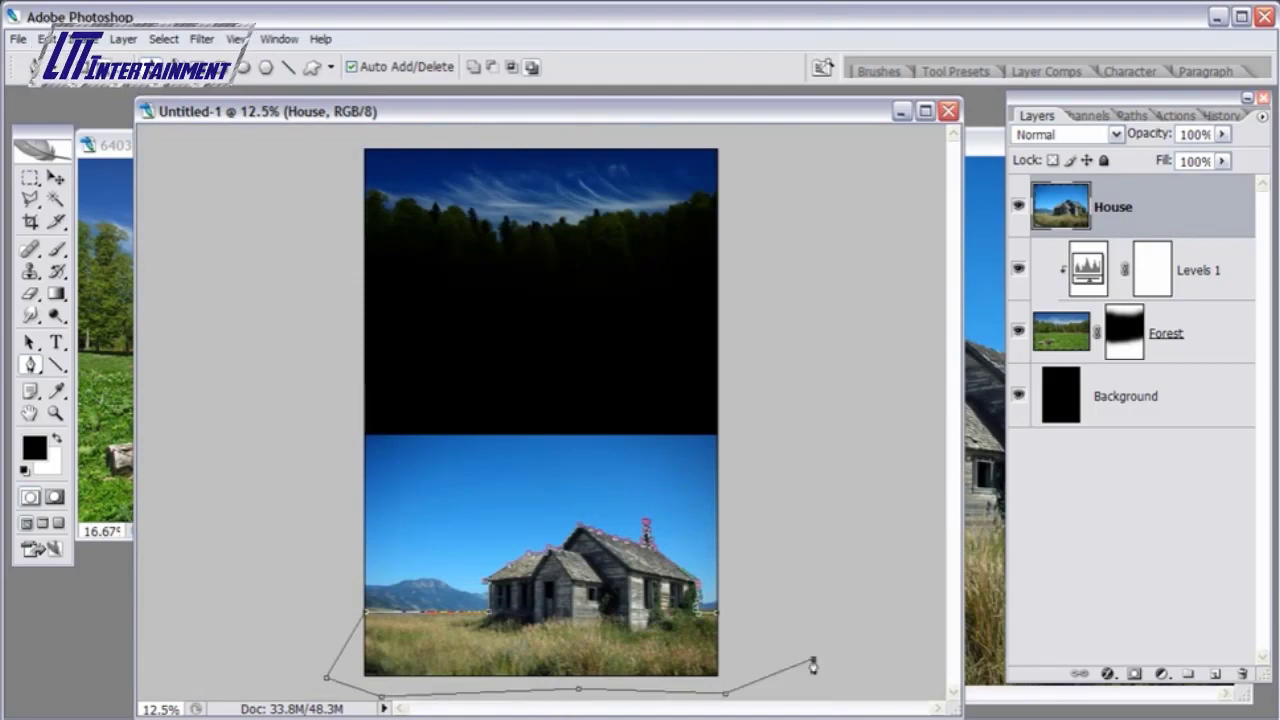
pyautogui.click(717, 620)
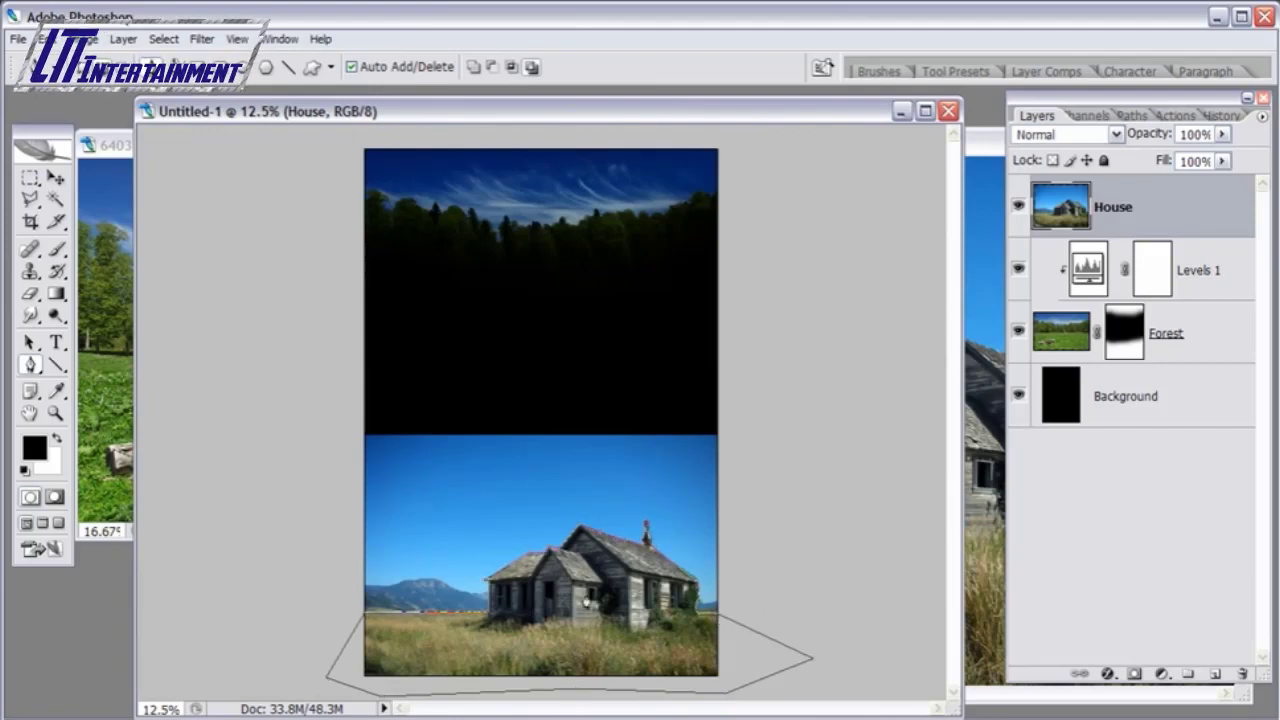
# - Turn the path into a selection with 0 feather and add it as a mask on House
pyautogui.rightClick(586, 601)
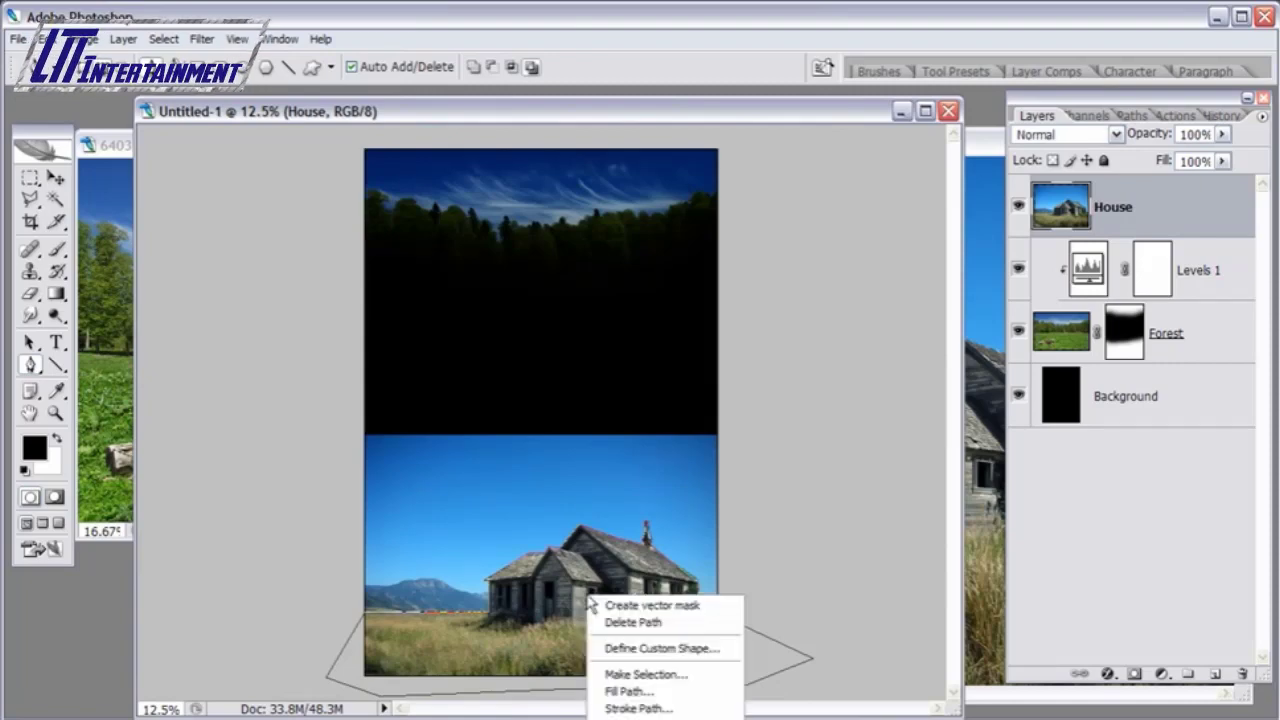
pyautogui.click(632, 676)
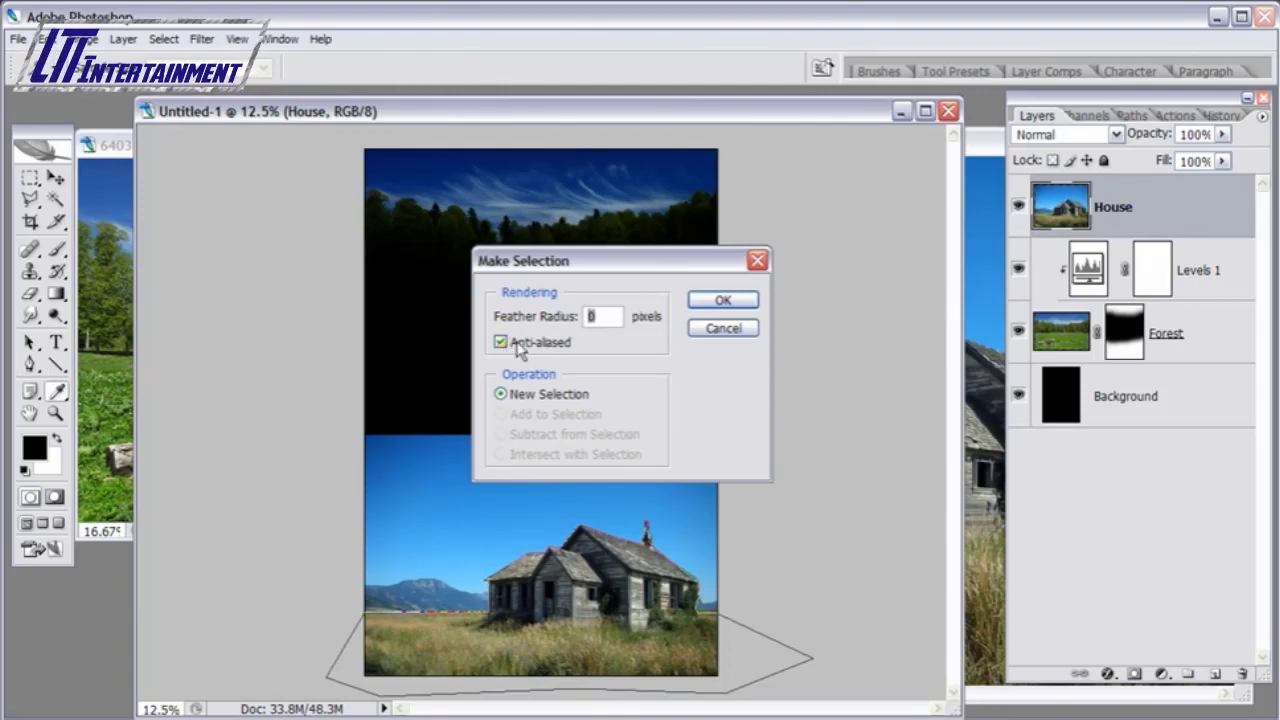
pyautogui.click(737, 303)
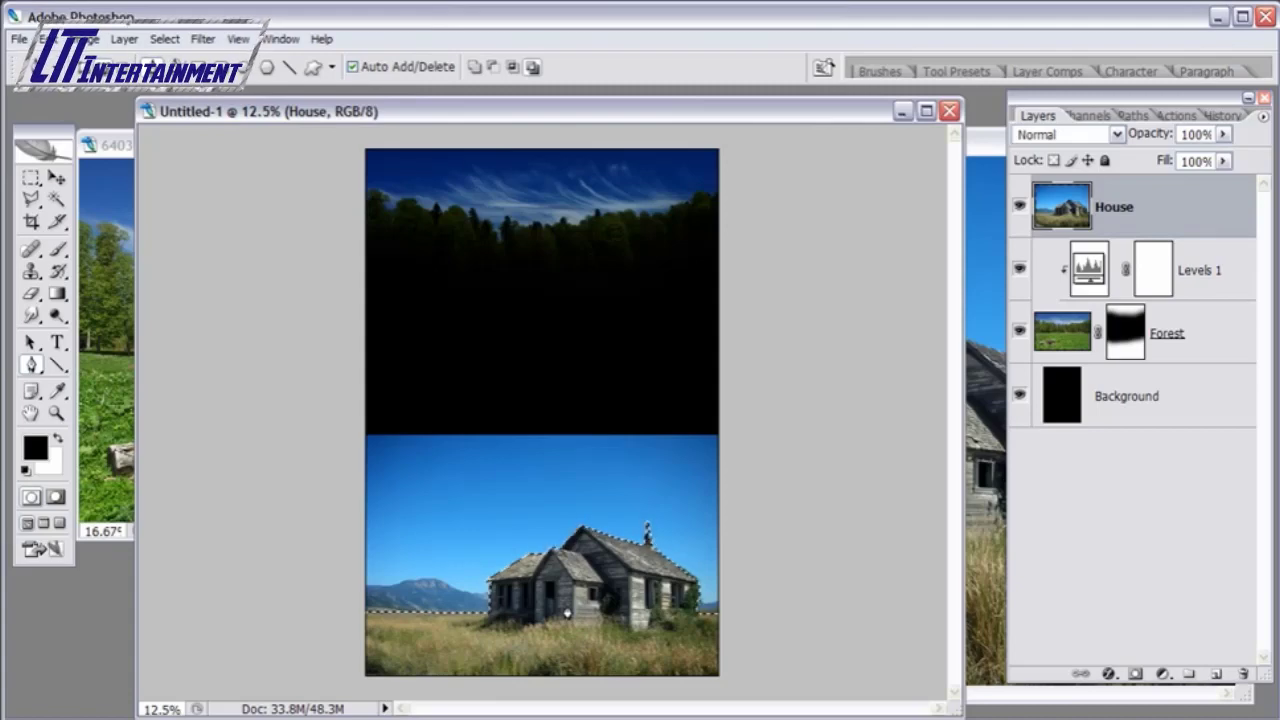
pyautogui.click(1136, 677)
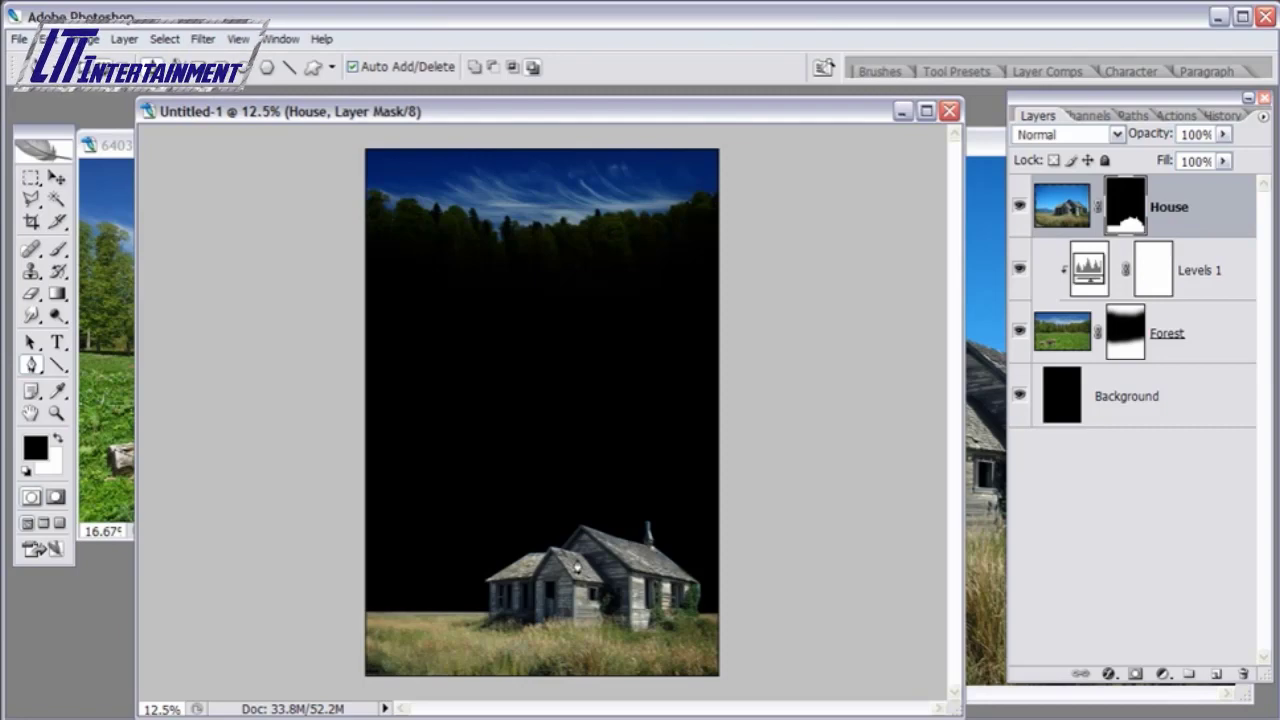
# - Zoom in to 50% on the house's roof near the chimney
pyautogui.click(57, 414)
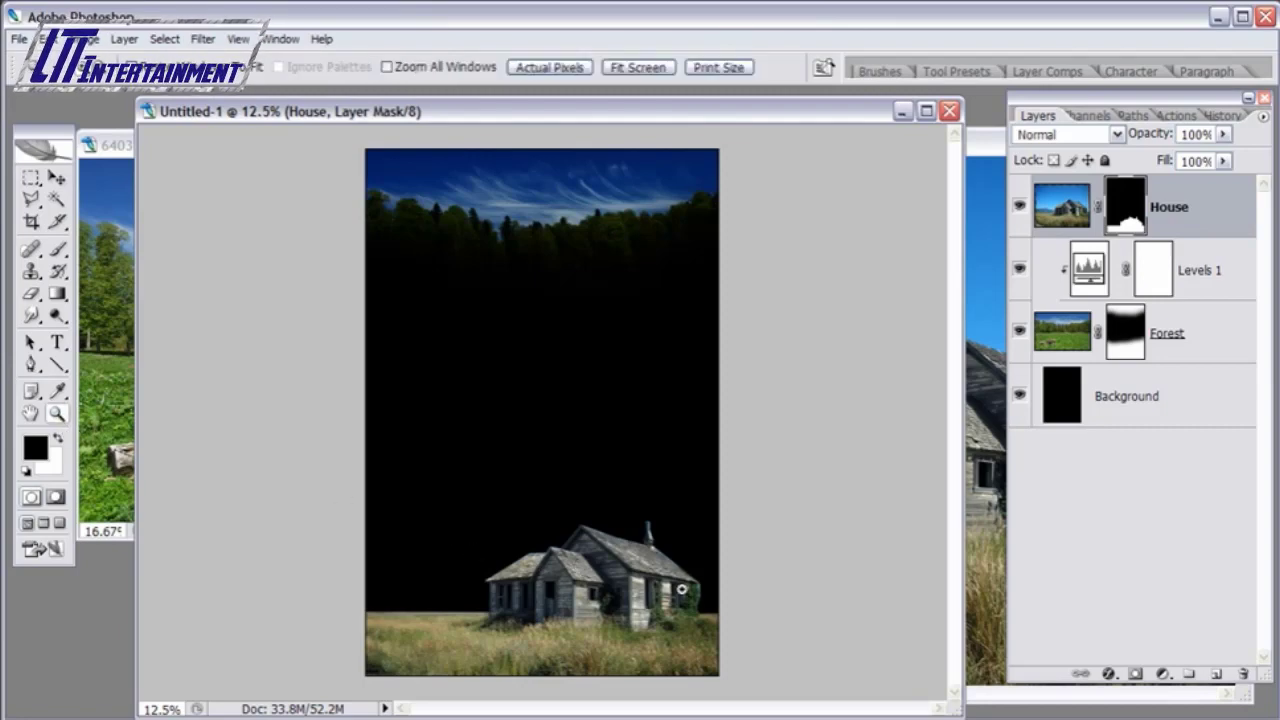
pyautogui.click(668, 565)
pyautogui.click(654, 561)
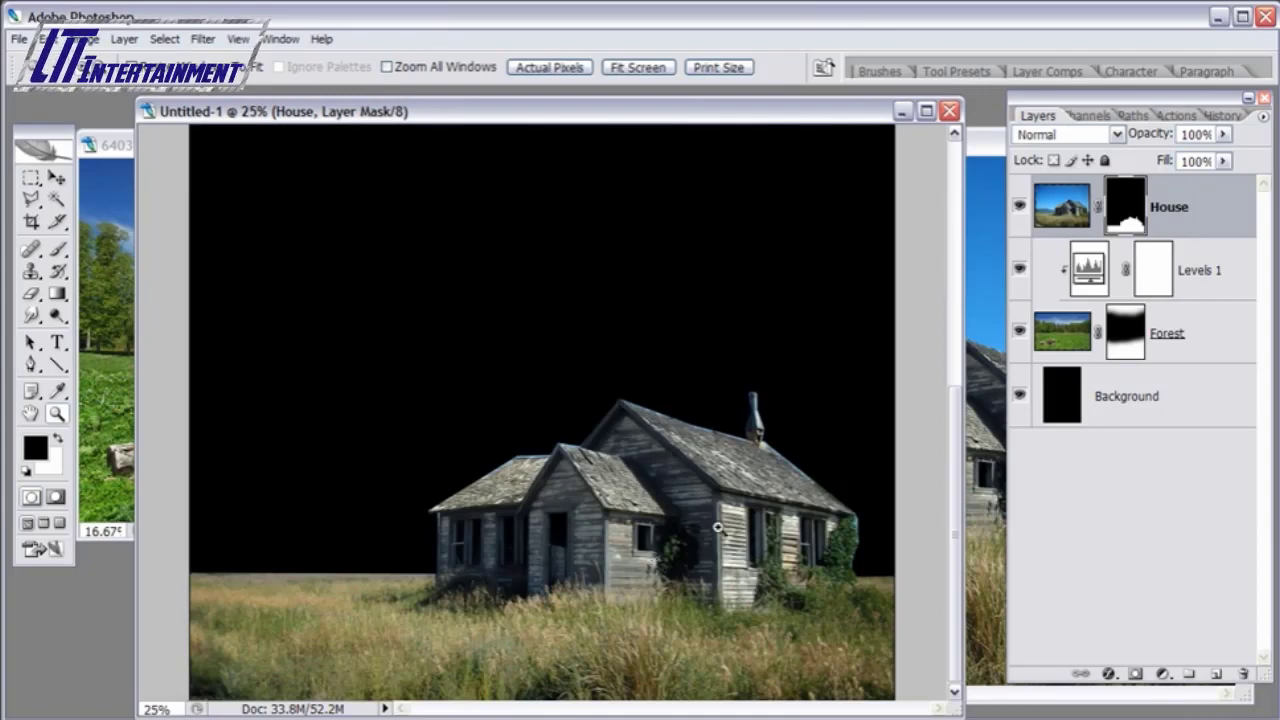
pyautogui.click(749, 471)
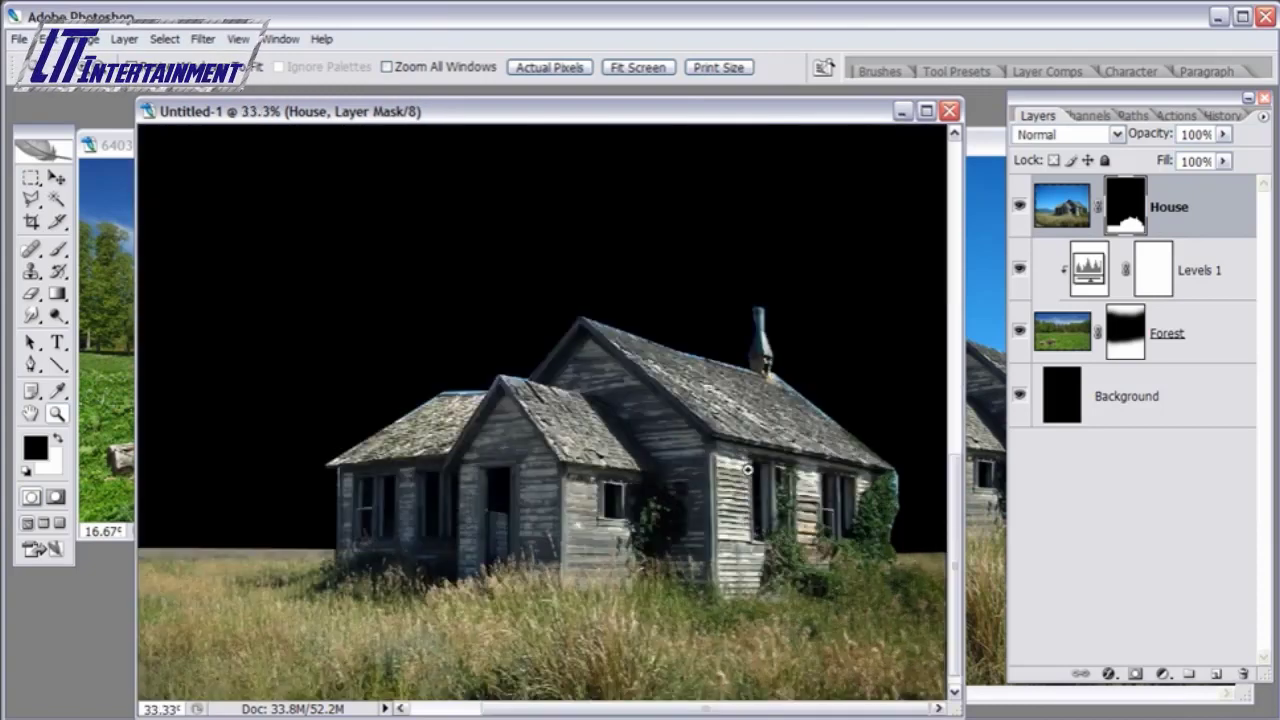
pyautogui.click(745, 375)
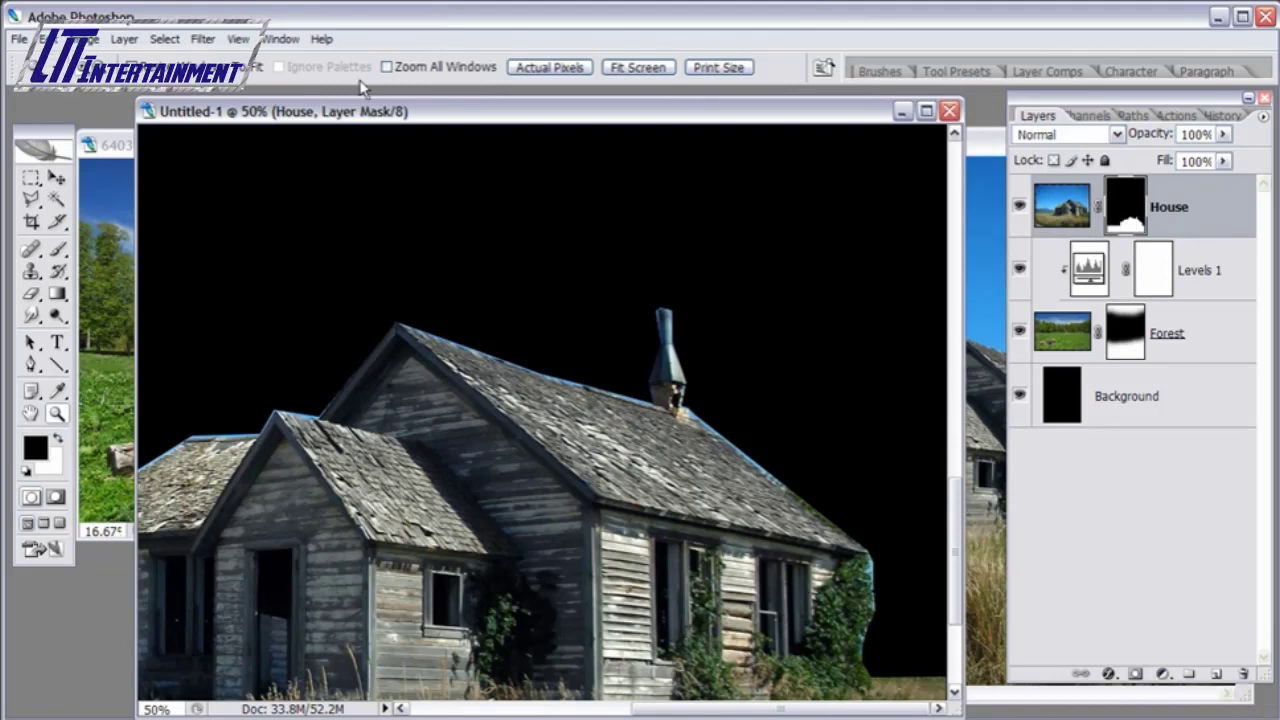
pyautogui.click(203, 40)
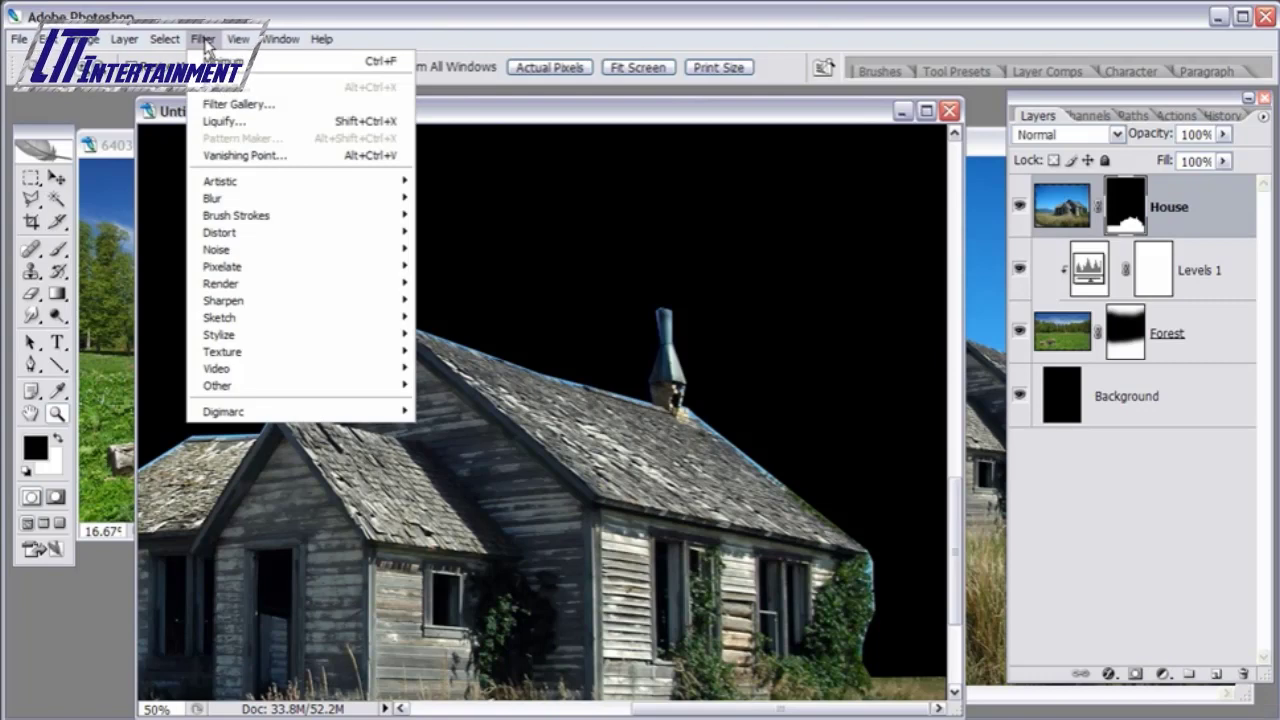
# - Apply Filter > Other > Minimum at 4 pixels radius to the House mask, then zoom out
pyautogui.moveTo(230, 390)
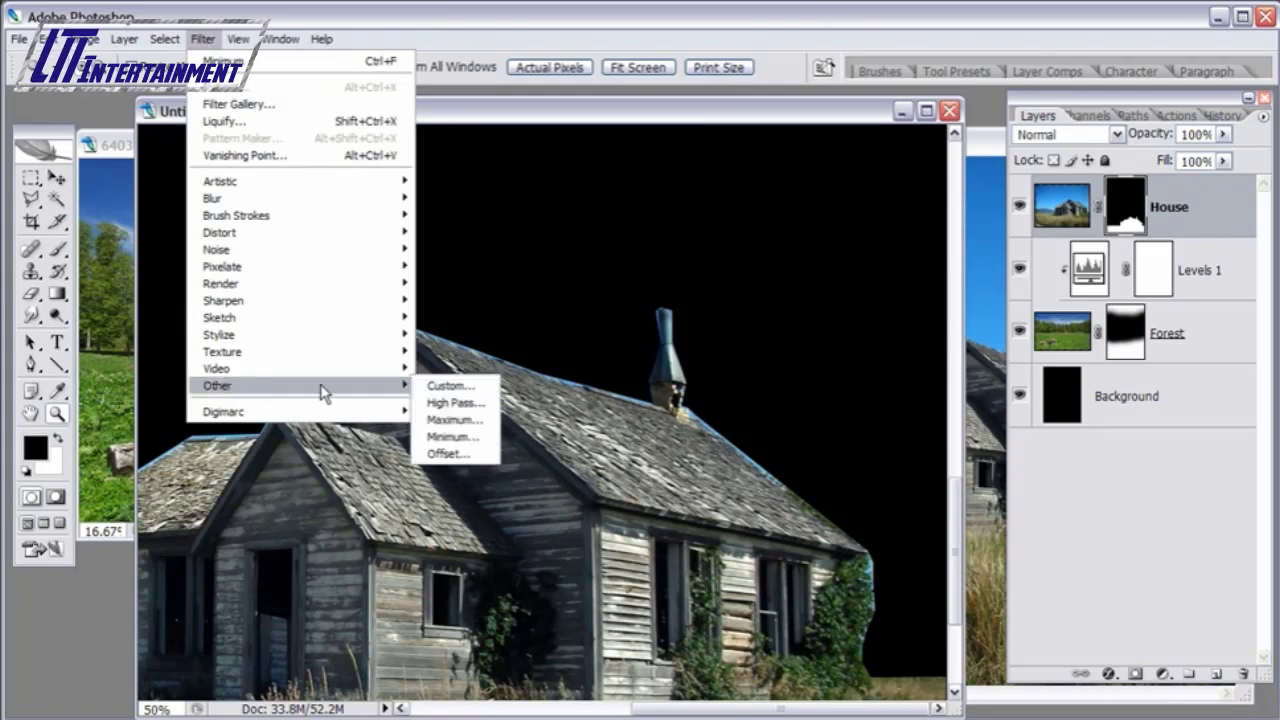
pyautogui.click(459, 441)
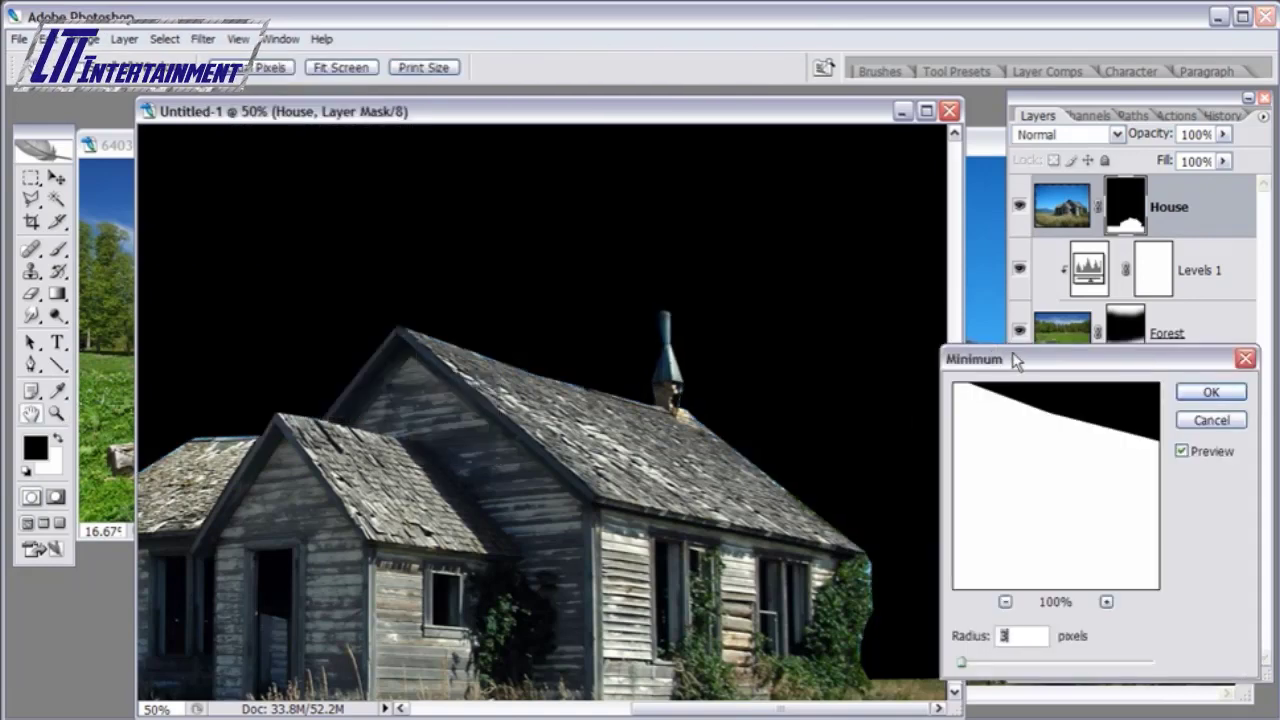
pyautogui.moveTo(1016, 361); pyautogui.dragTo(975, 315)
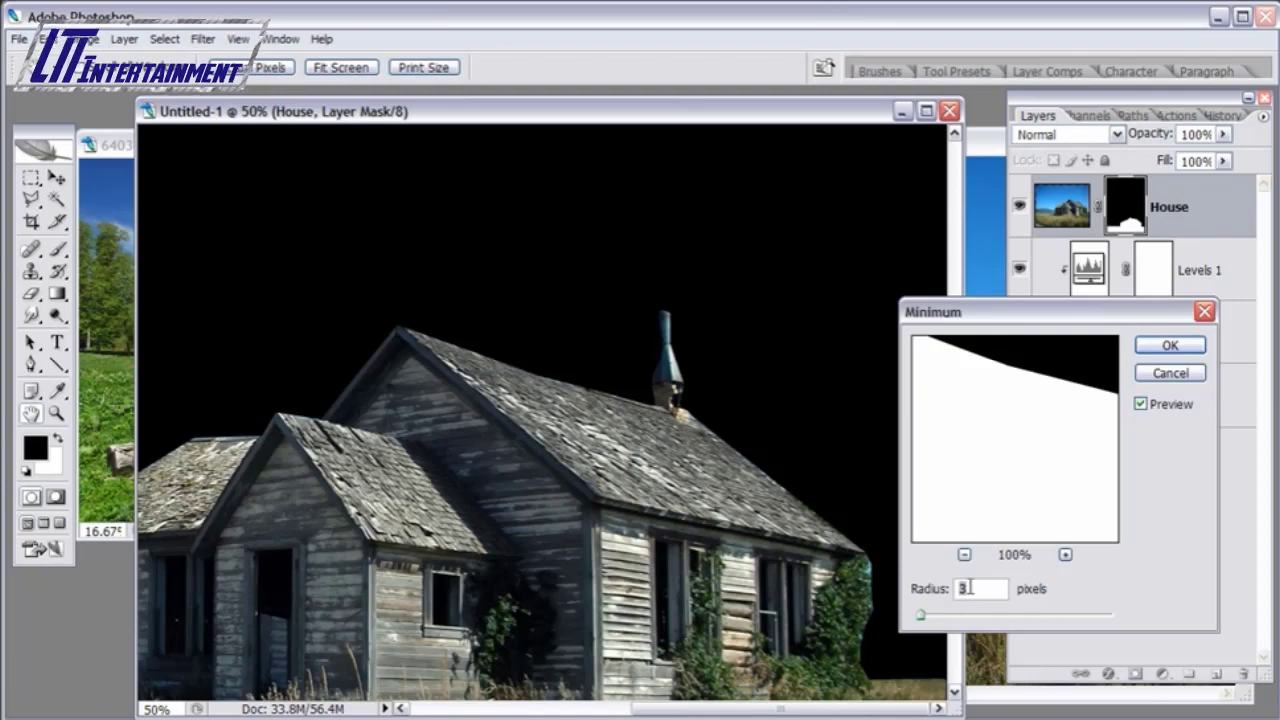
pyautogui.write('2')
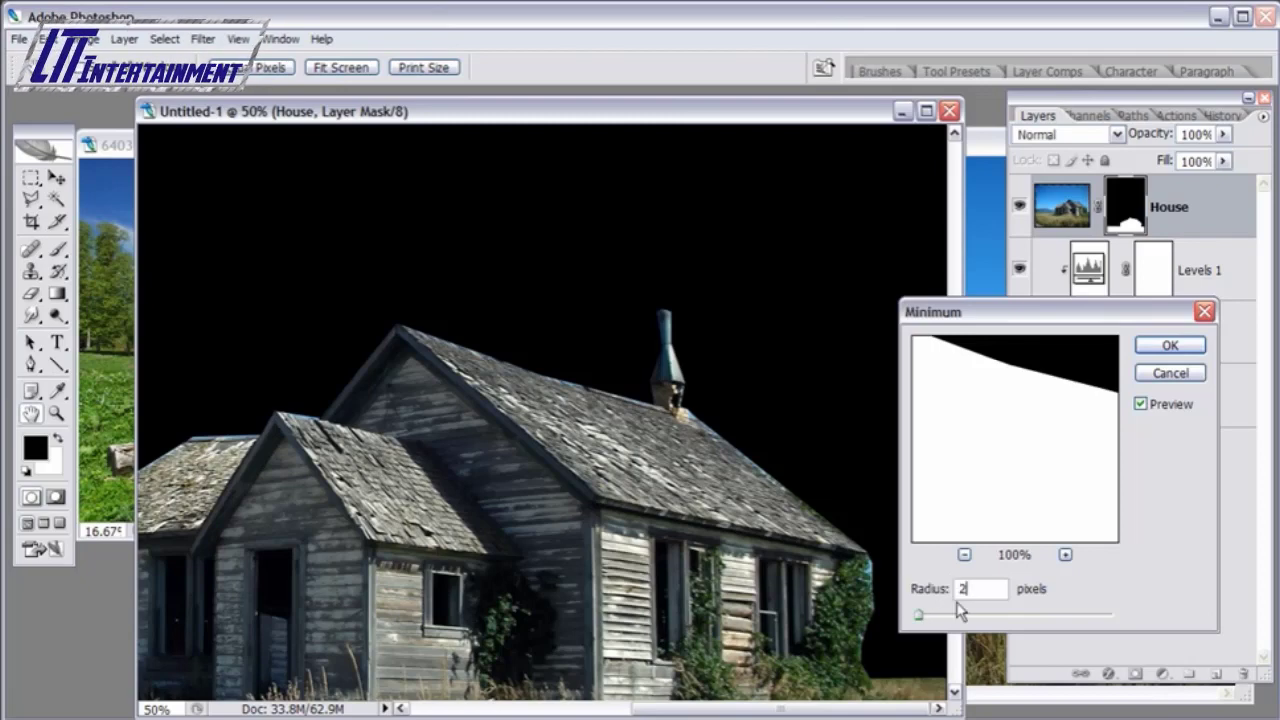
pyautogui.click(915, 591)
pyautogui.write('4')
pyautogui.click(940, 590)
pyautogui.write('3')
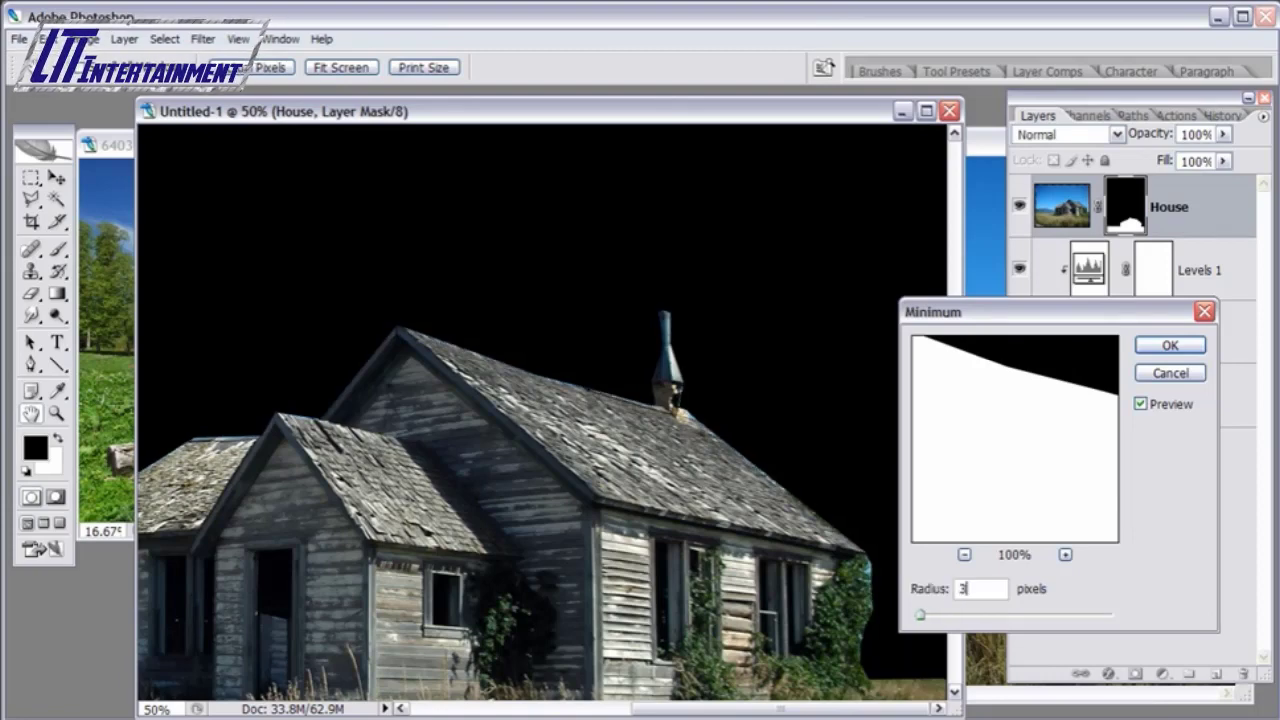
pyautogui.press('BackSpace')
pyautogui.write('4')
pyautogui.click(1170, 373)
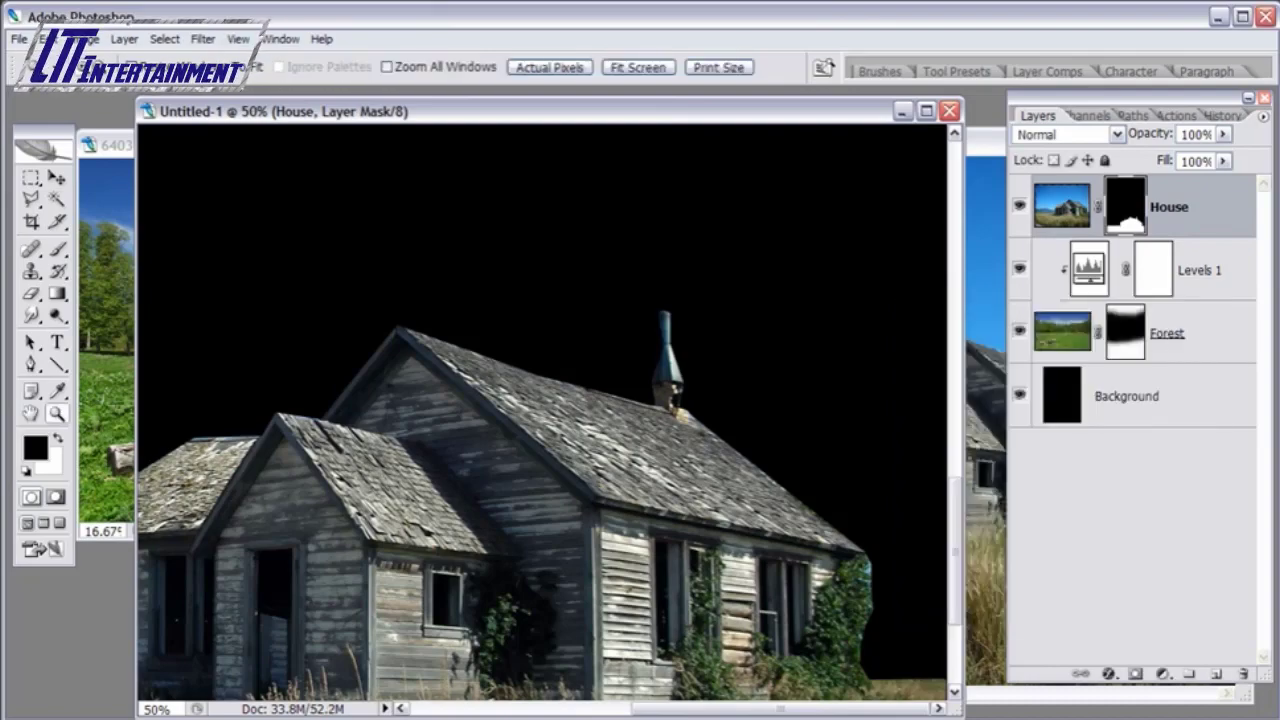
pyautogui.hotkey('ctrl', '-')
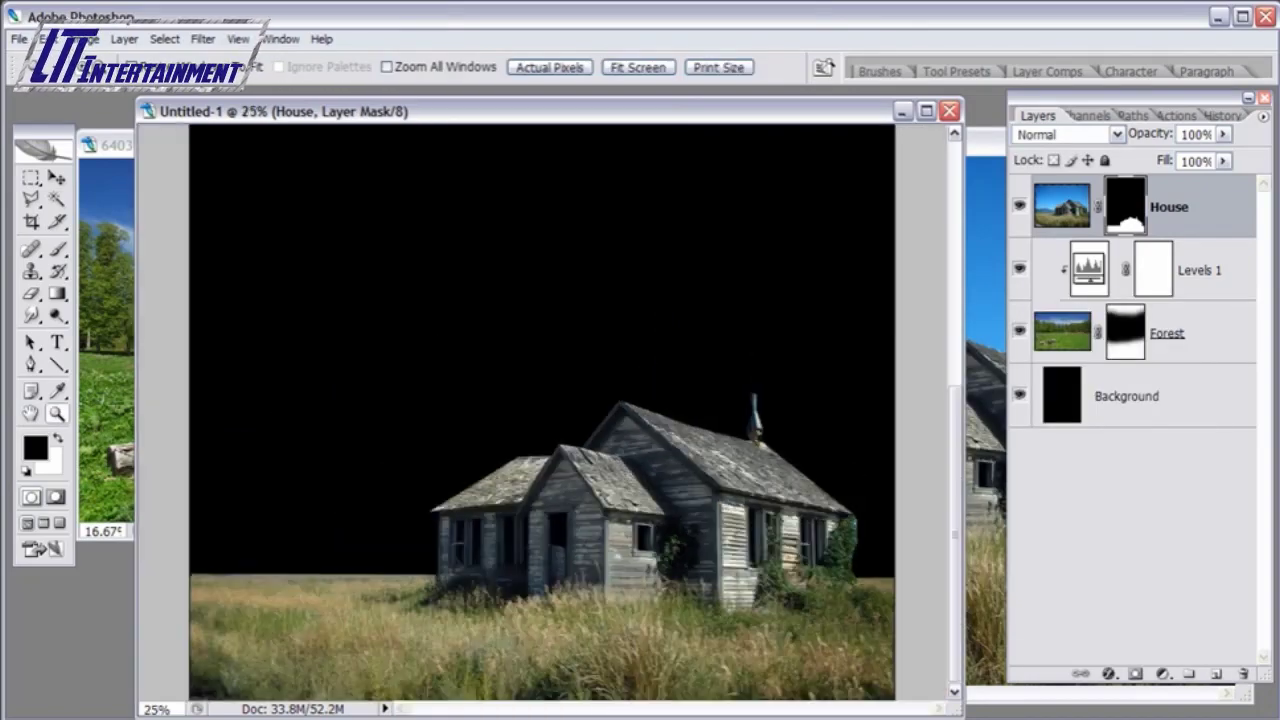
pyautogui.click(1222, 115)
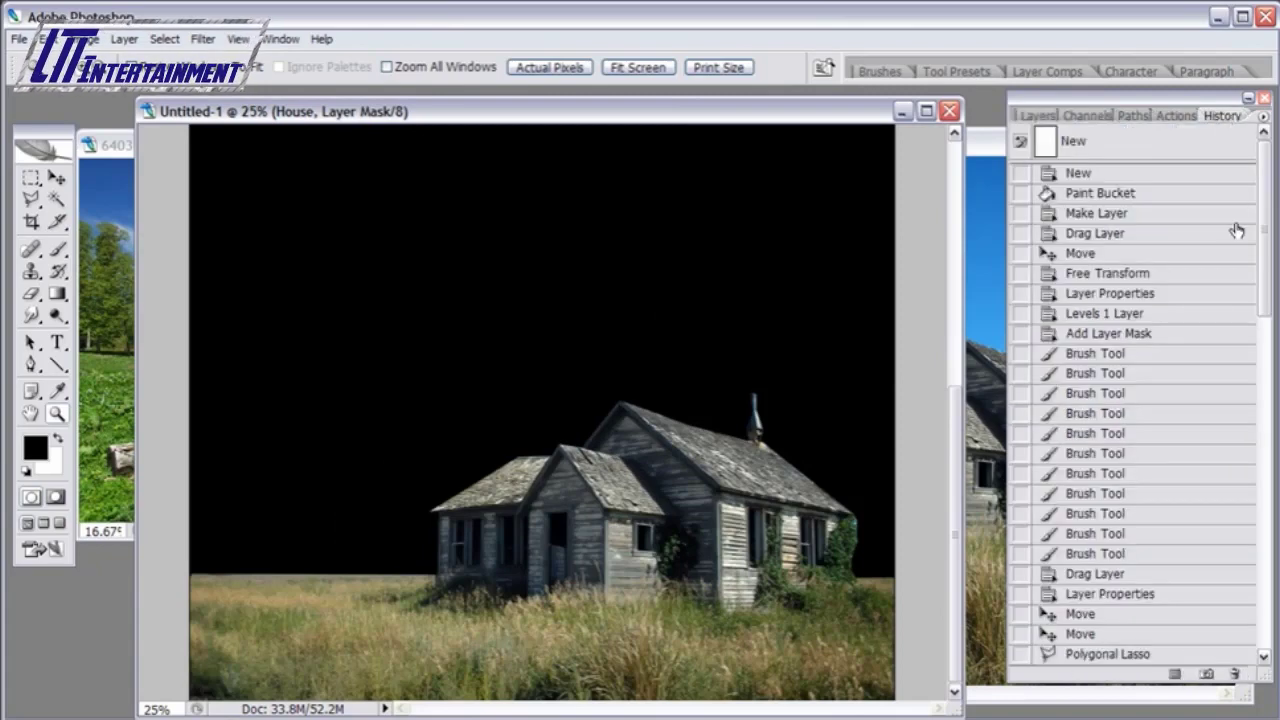
pyautogui.moveTo(1264, 145); pyautogui.dragTo(1275, 600)
pyautogui.click(1134, 632)
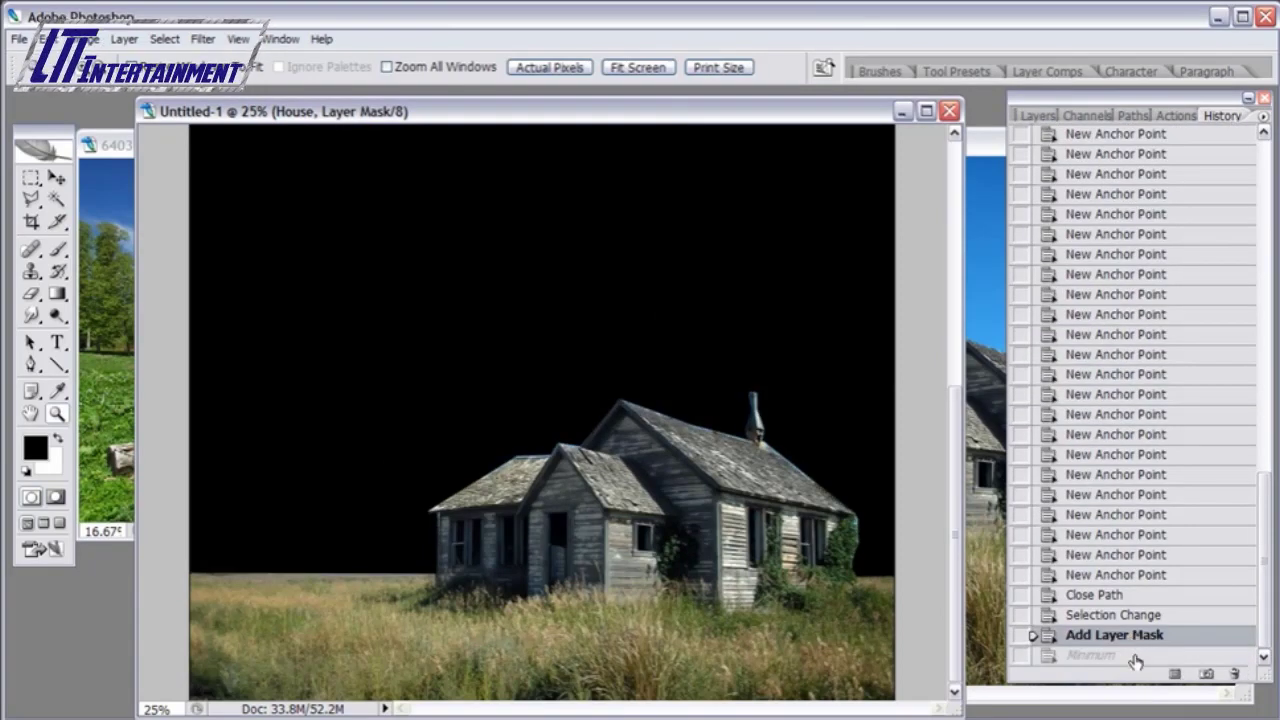
pyautogui.click(1136, 657)
pyautogui.press('F7')
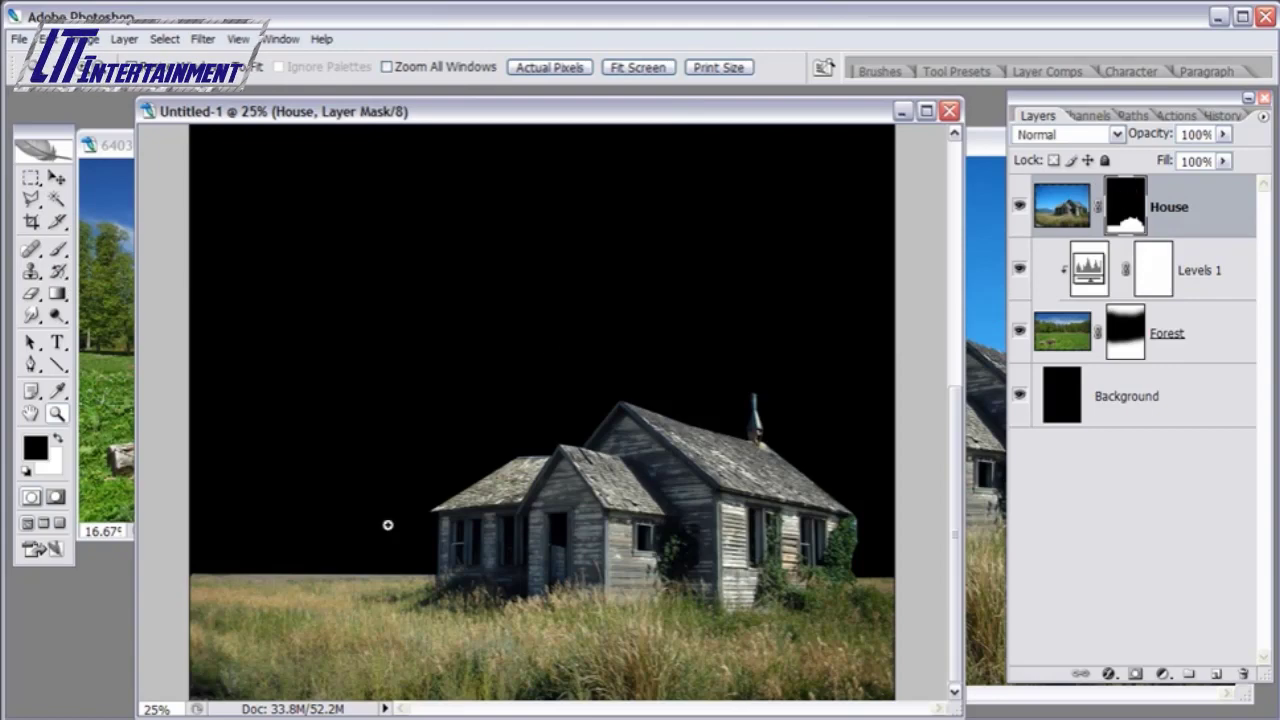
pyautogui.click(86, 40)
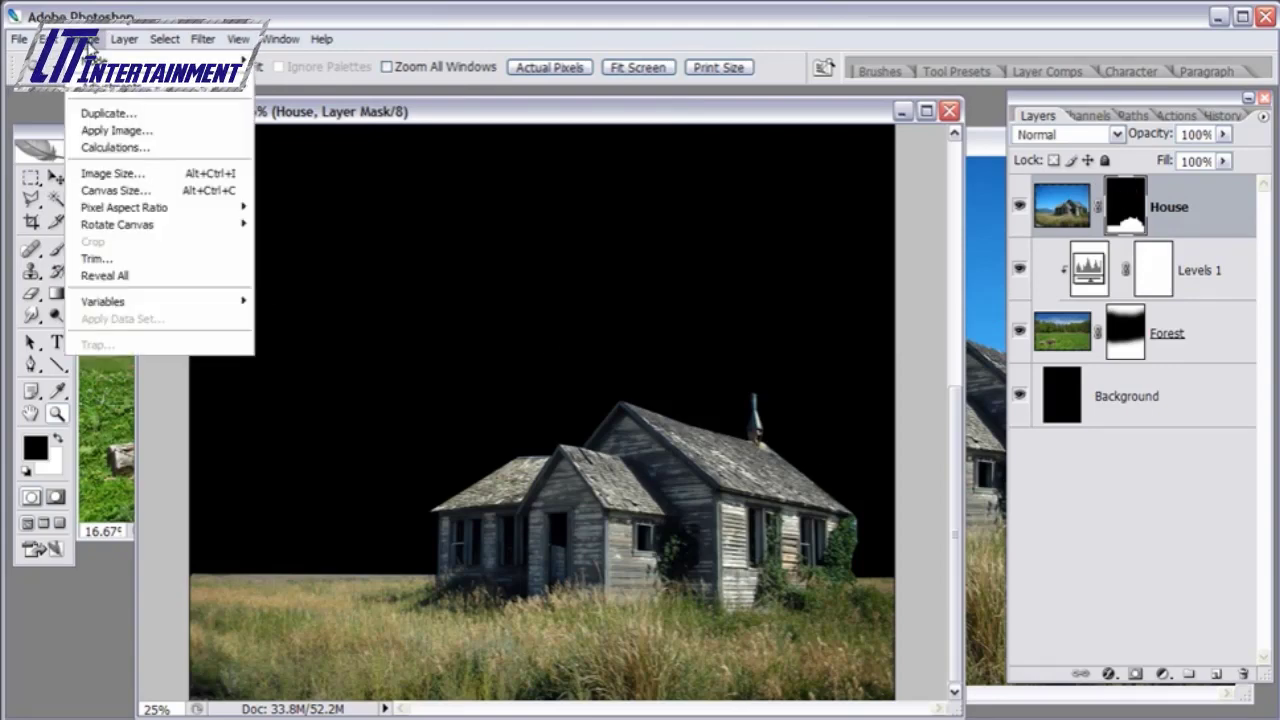
pyautogui.moveTo(120, 87)
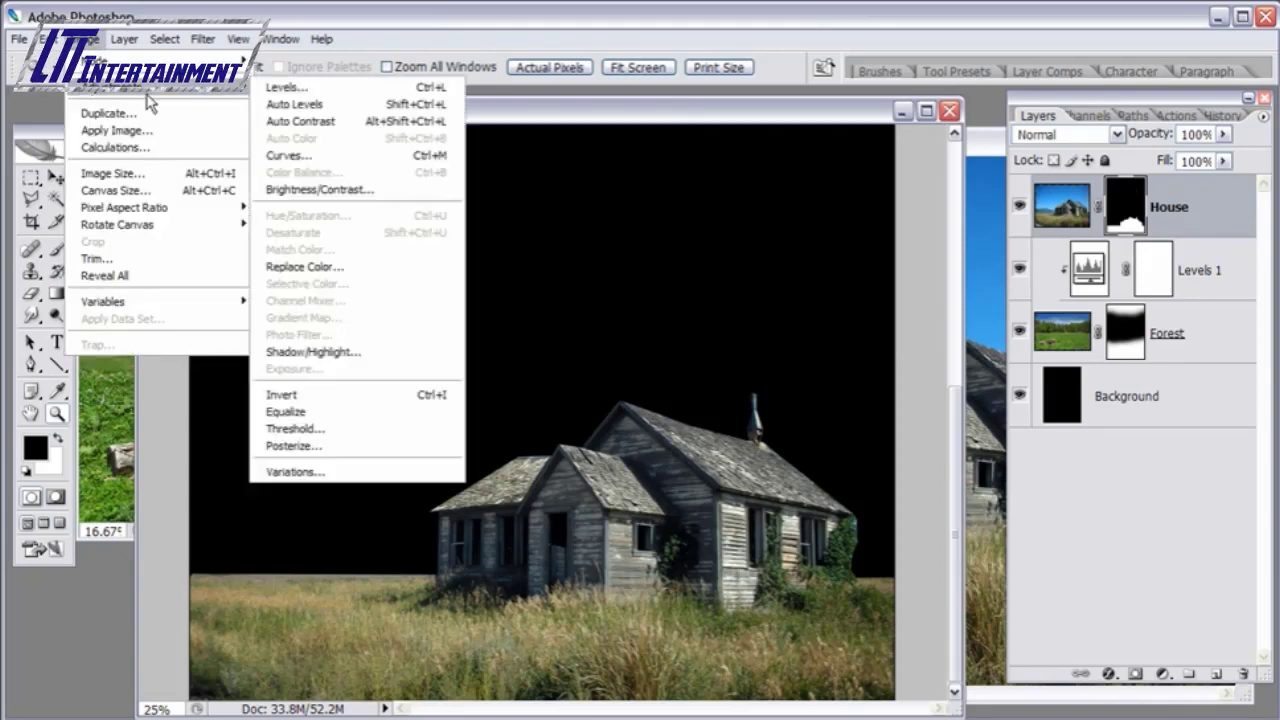
pyautogui.click(311, 194)
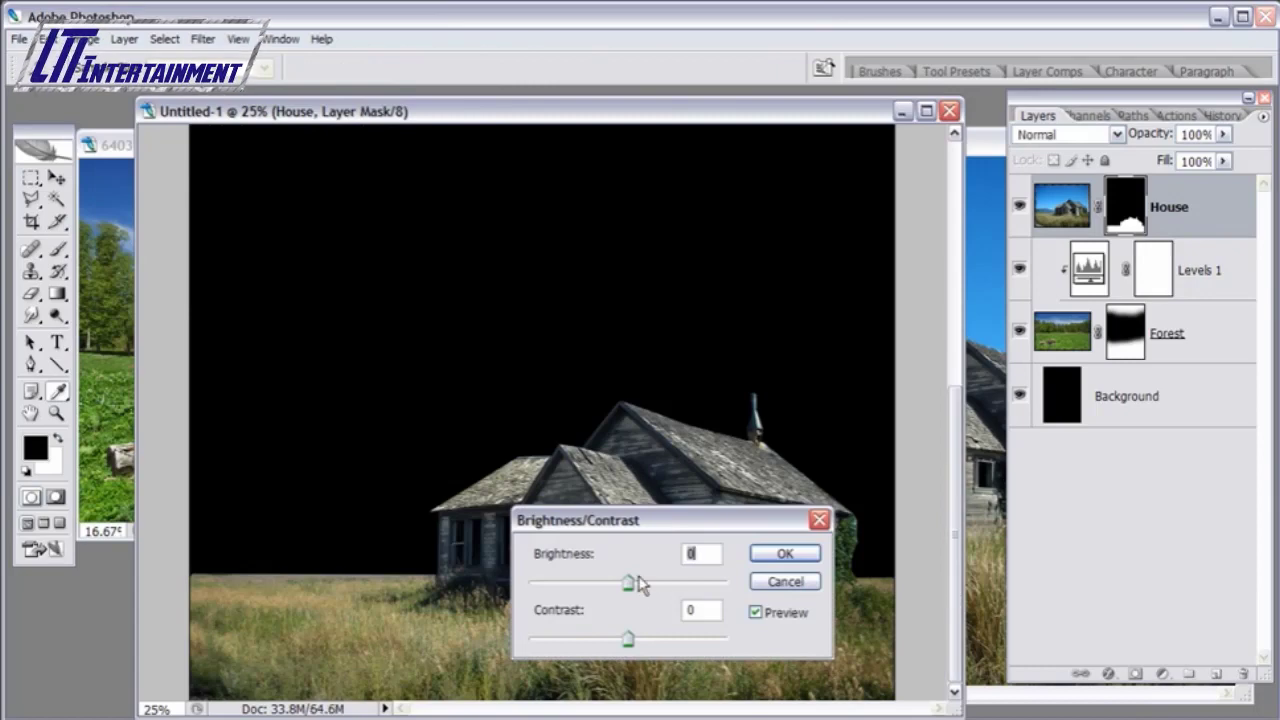
pyautogui.moveTo(634, 584); pyautogui.dragTo(683, 592)
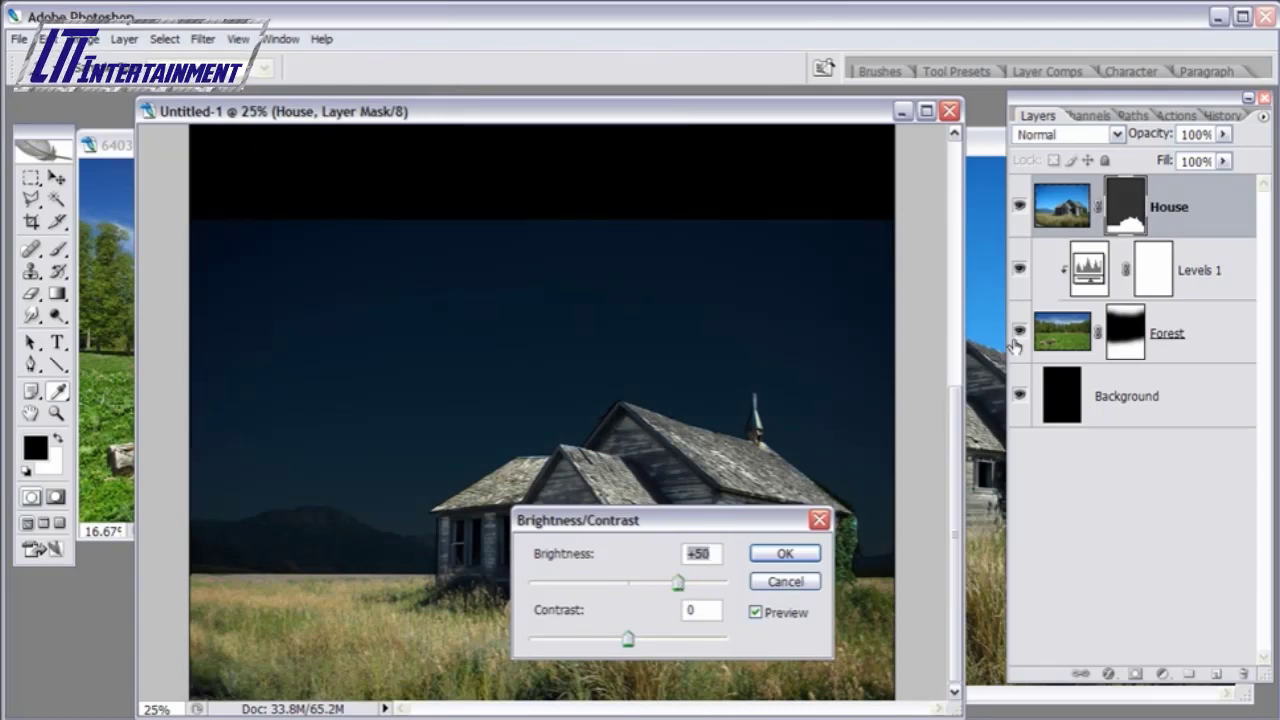
pyautogui.click(788, 582)
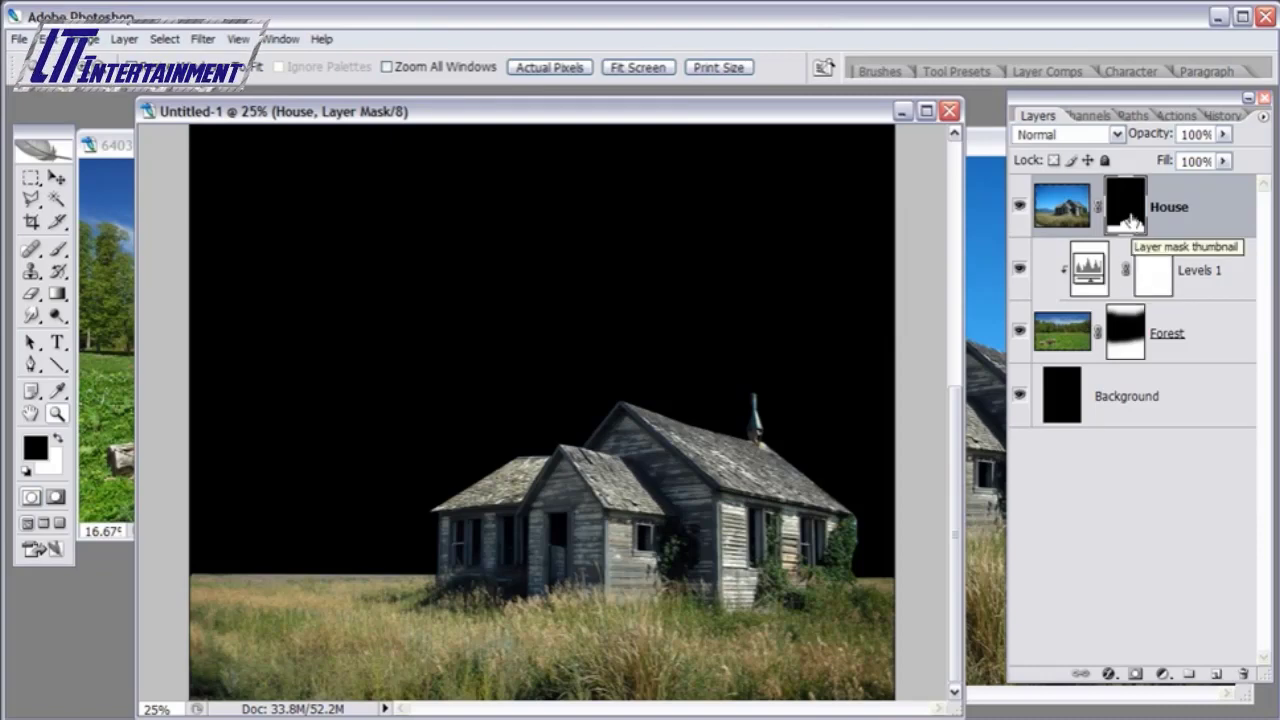
# - Raise the House layer's brightness to +42 with Image > Adjustments > Brightness/Contrast
pyautogui.click(85, 39)
pyautogui.moveTo(97, 90)
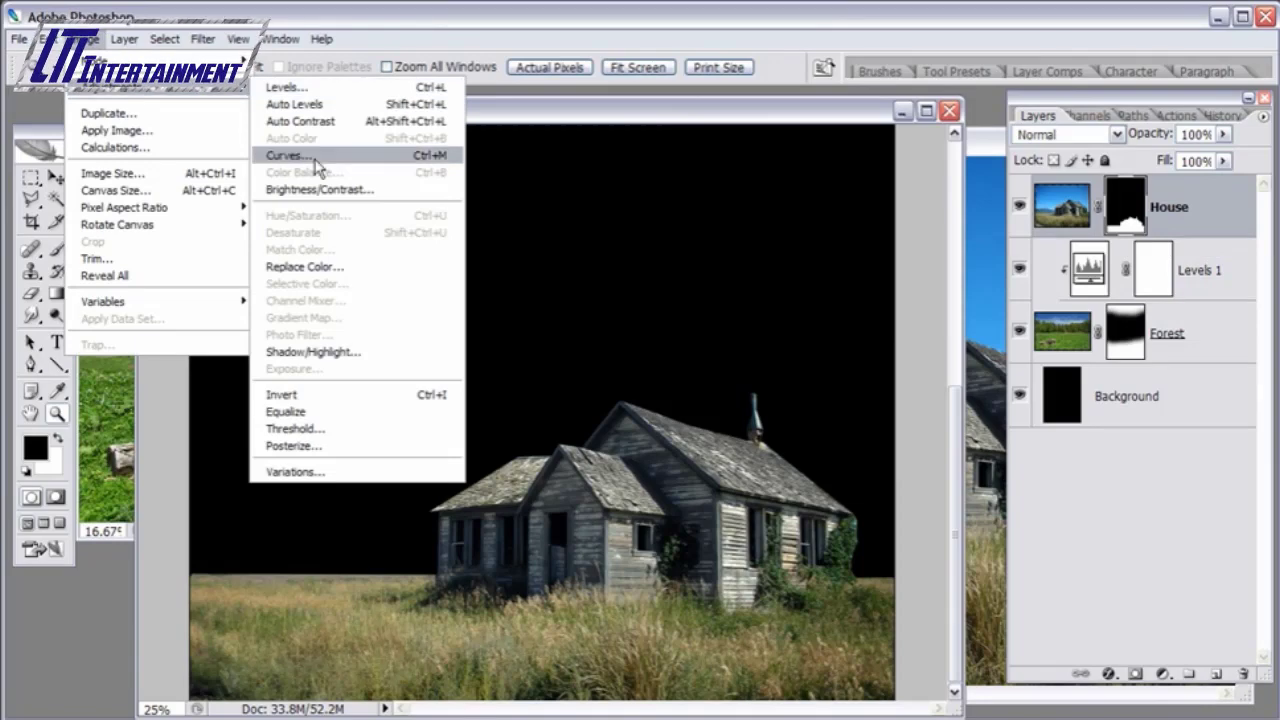
pyautogui.click(318, 193)
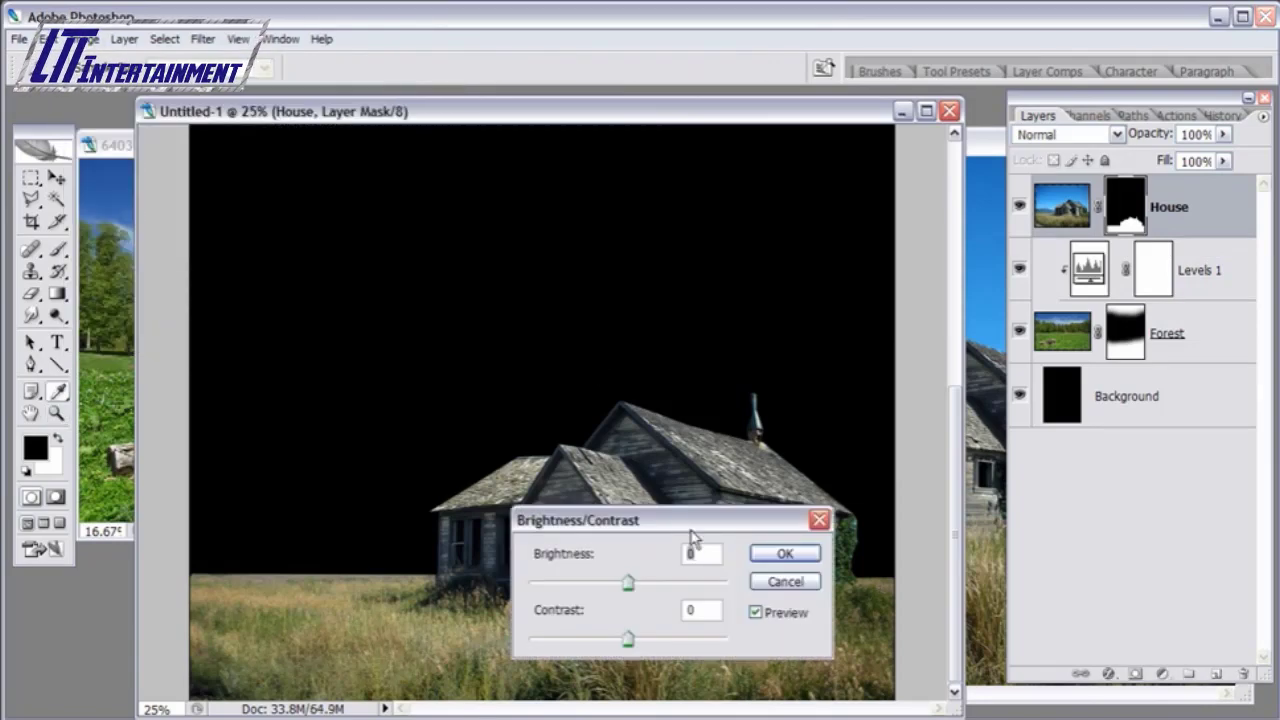
pyautogui.moveTo(671, 526); pyautogui.dragTo(665, 556)
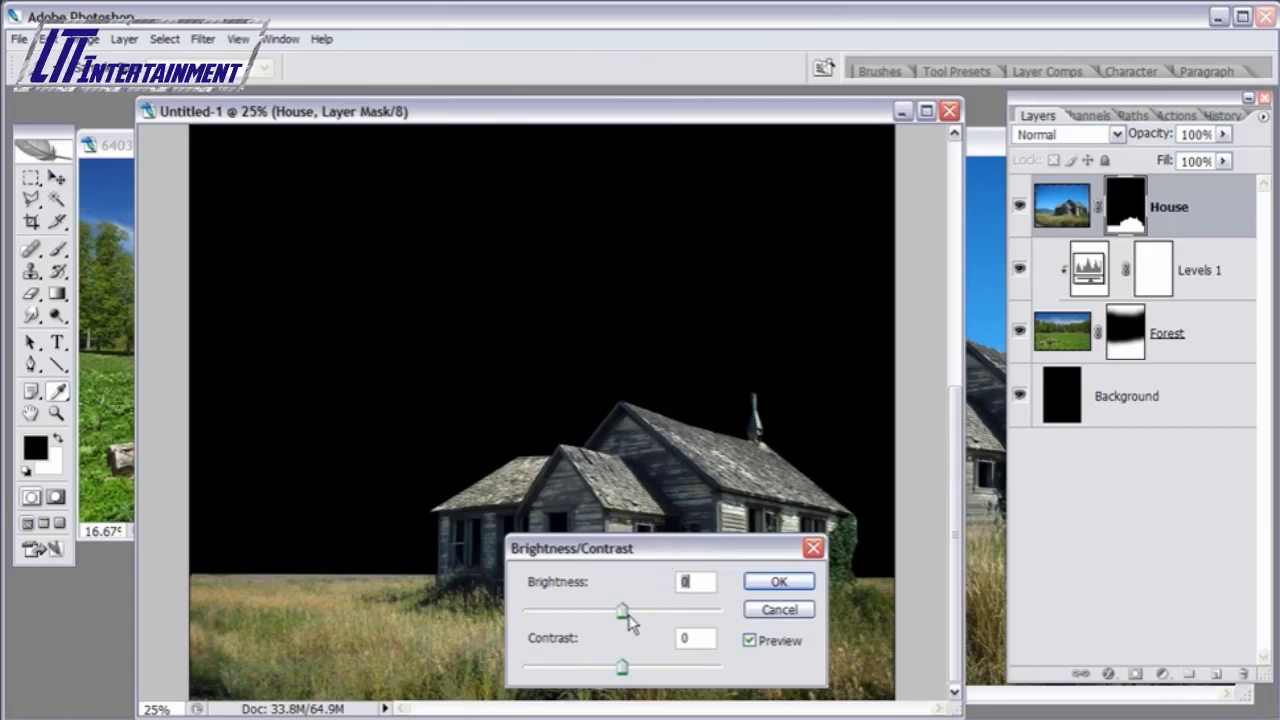
pyautogui.moveTo(631, 620); pyautogui.dragTo(665, 618)
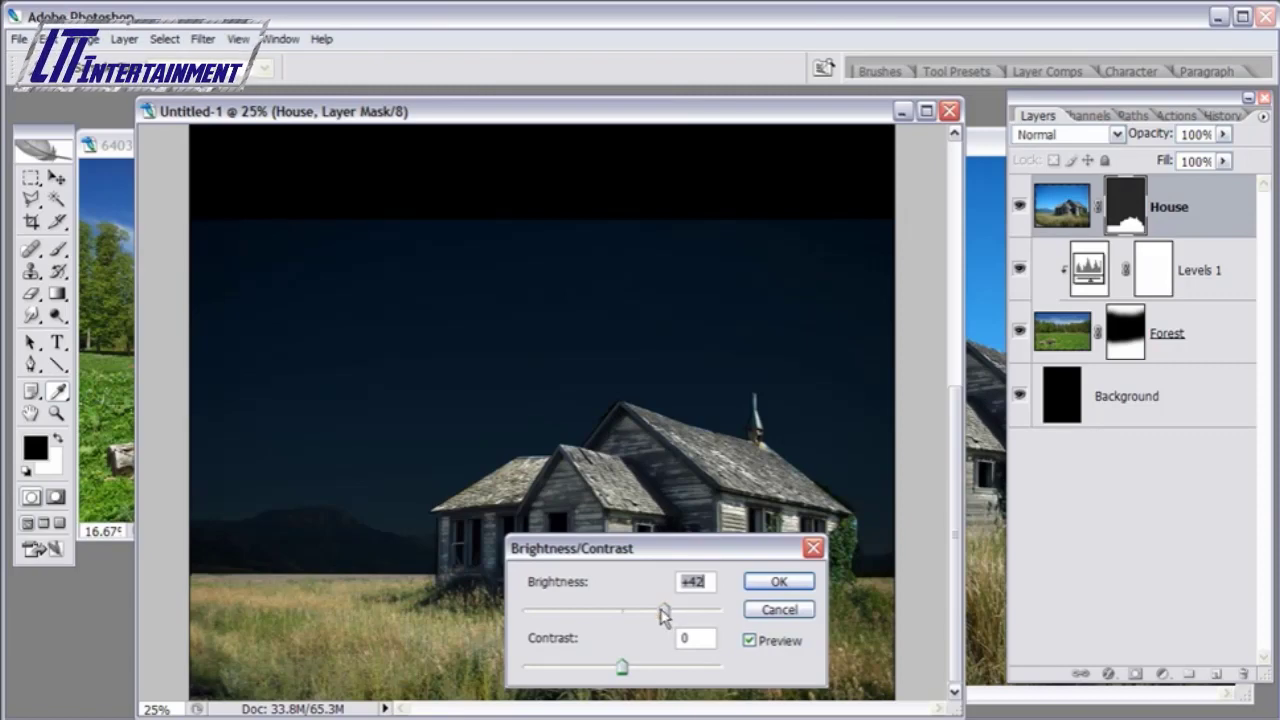
pyautogui.click(798, 586)
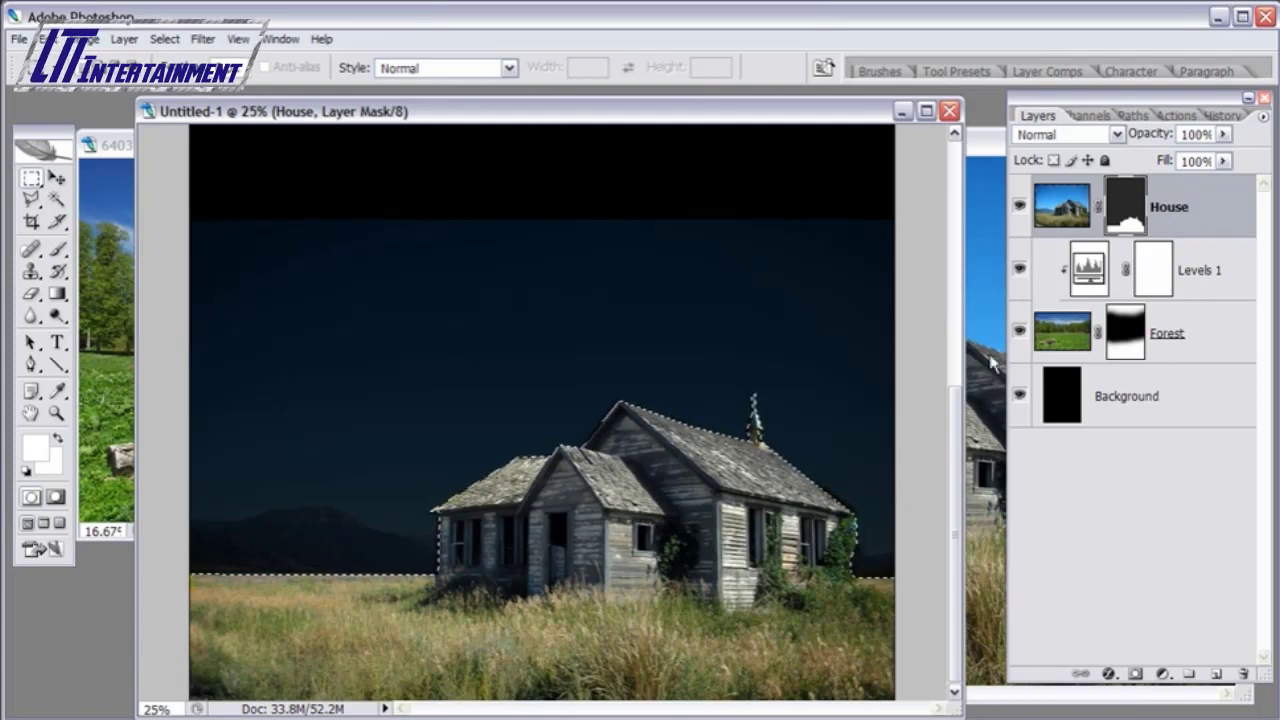
# - Add a Levels 2 adjustment clipped to the House layer with Output white lowered to 94
pyautogui.click(1078, 203)
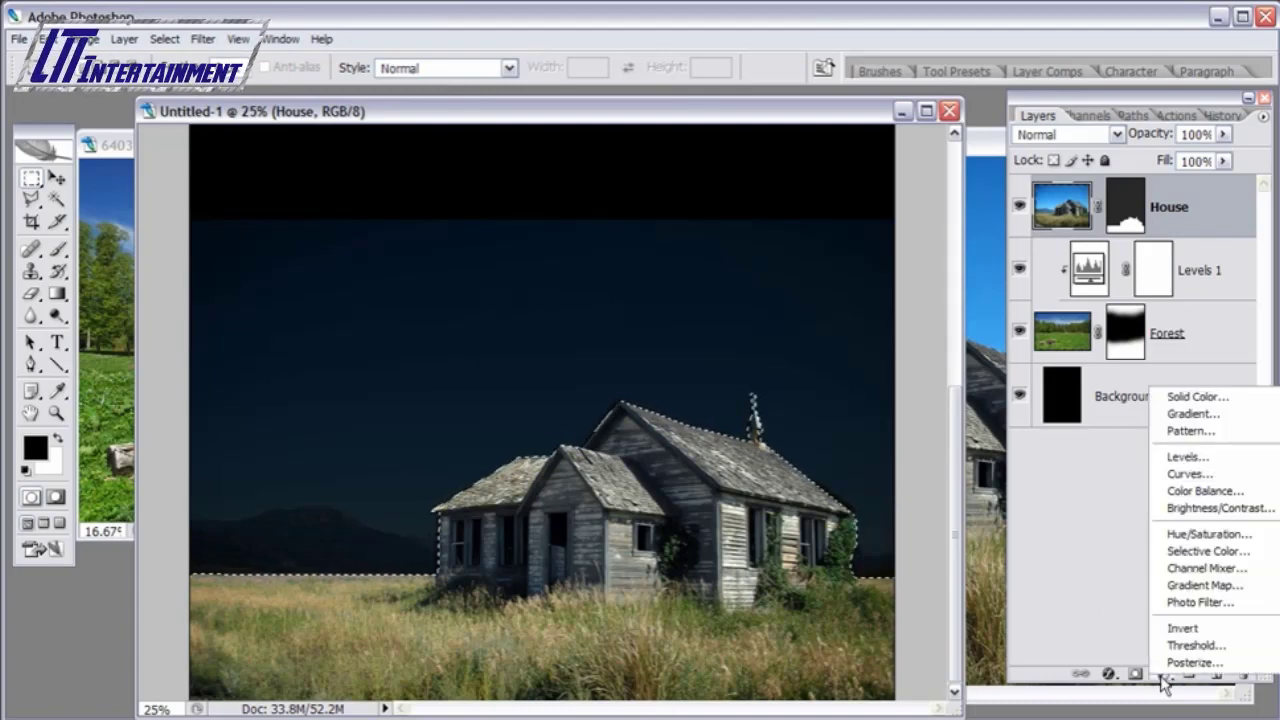
pyautogui.click(1162, 675)
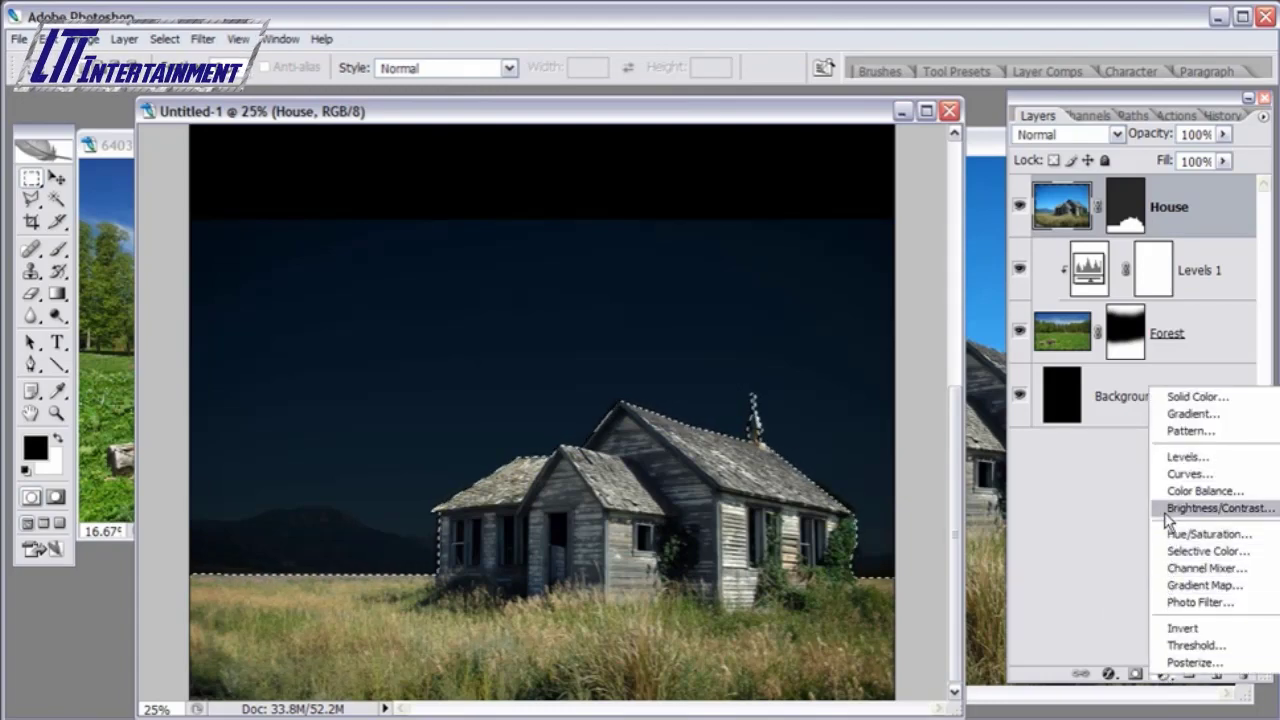
pyautogui.keyDown('alt'); pyautogui.click(1173, 462); pyautogui.keyUp('alt')
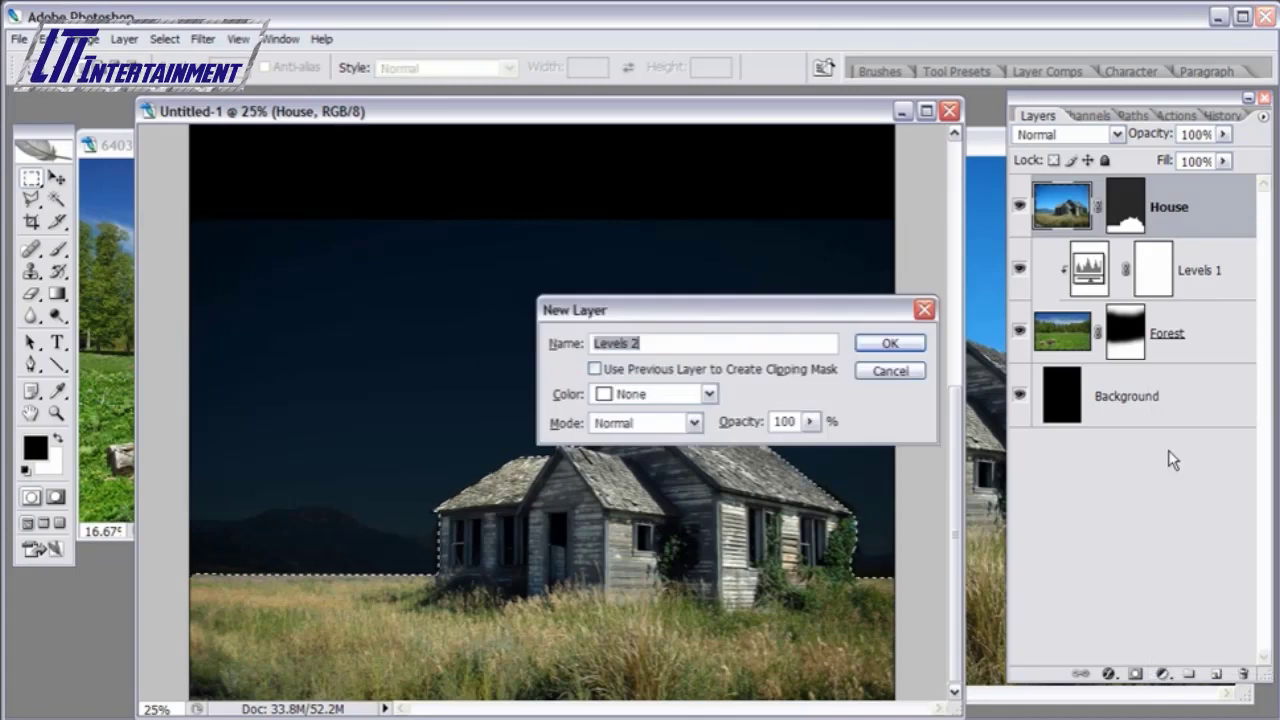
pyautogui.click(657, 368)
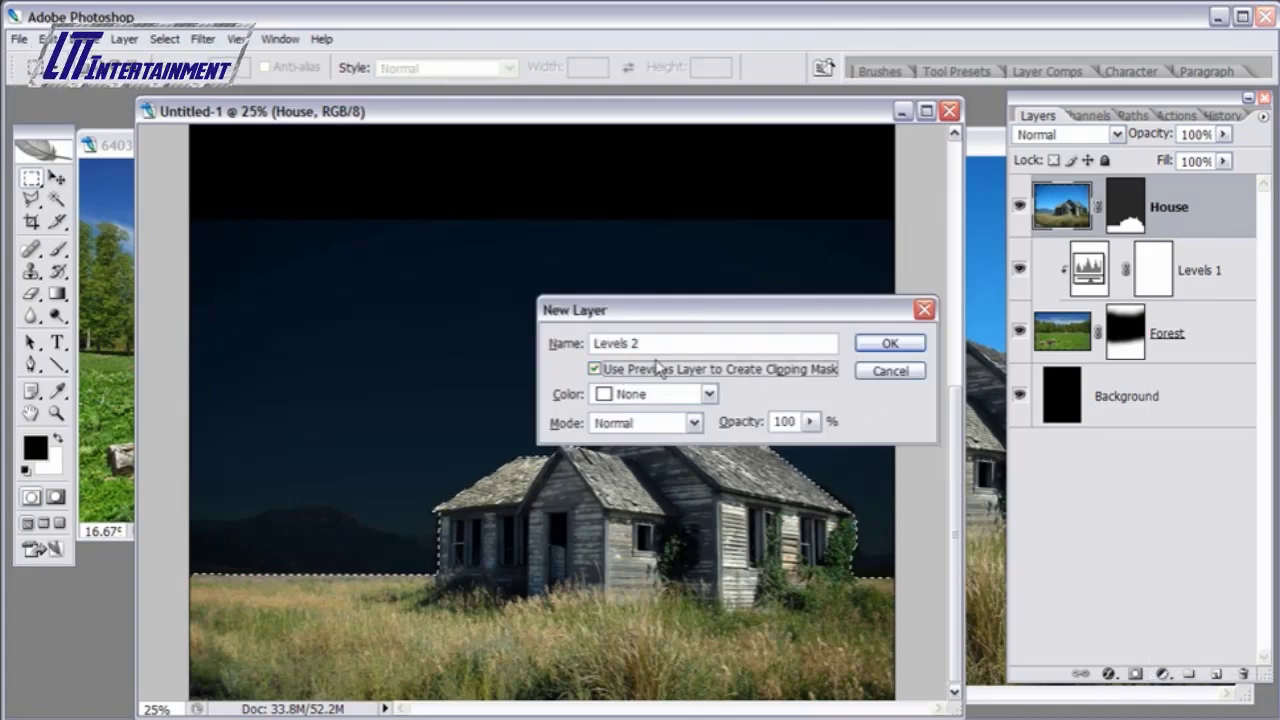
pyautogui.click(889, 344)
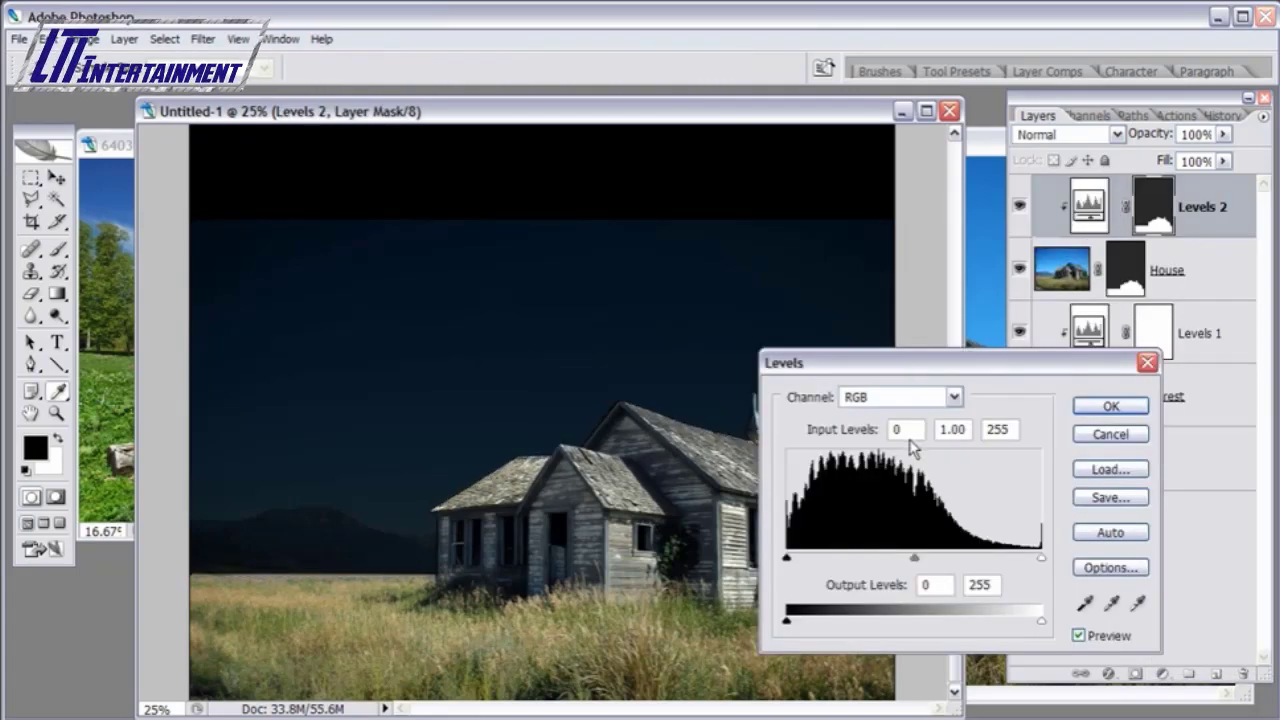
pyautogui.moveTo(912, 376); pyautogui.dragTo(978, 400)
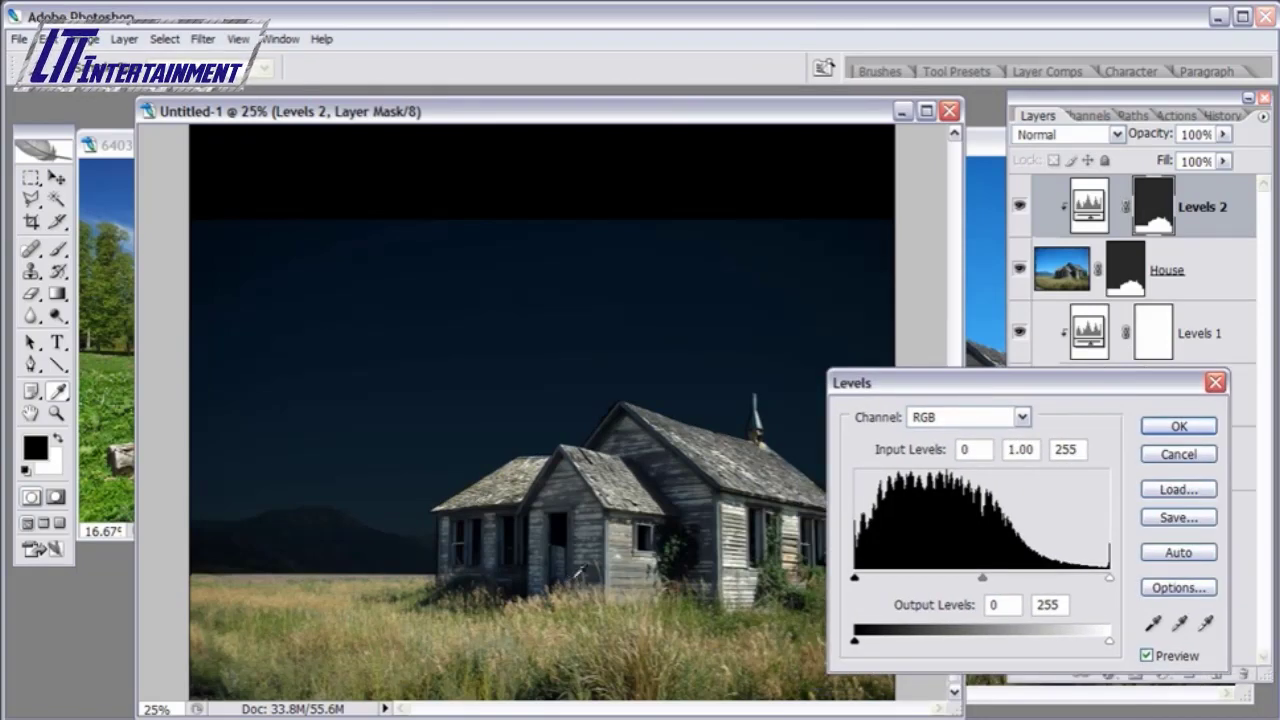
pyautogui.moveTo(1029, 381); pyautogui.dragTo(1009, 357)
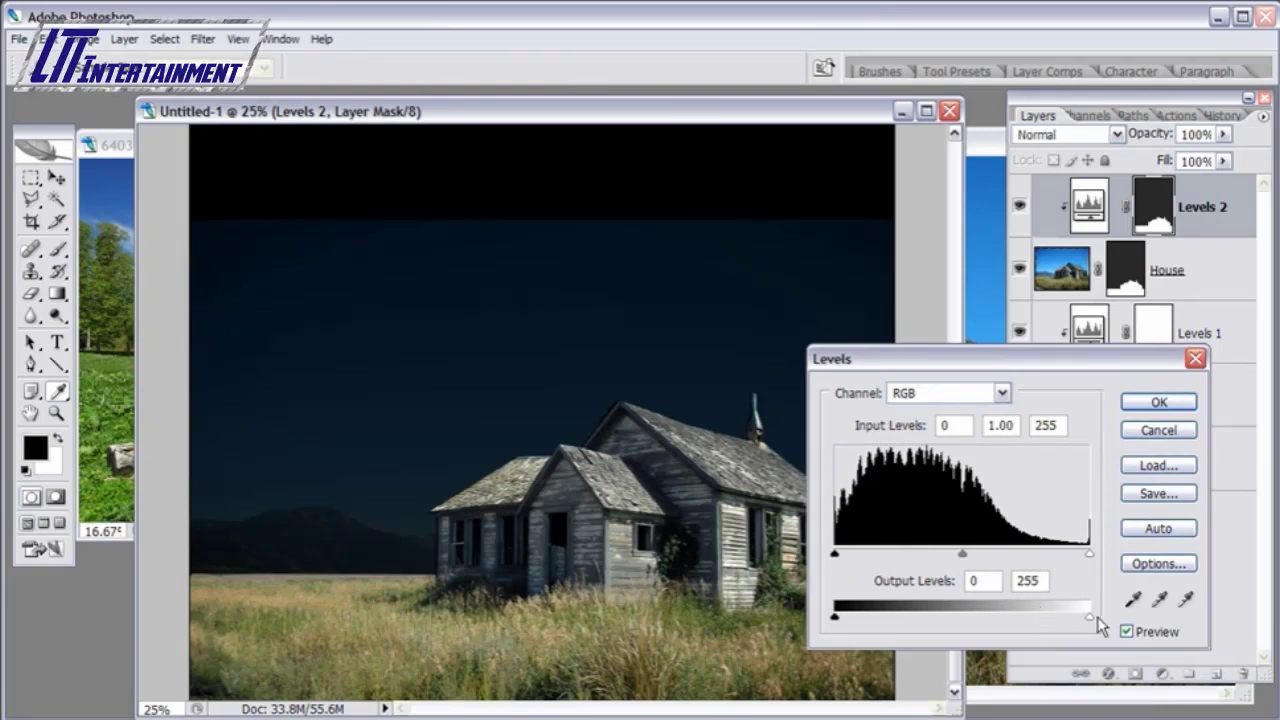
pyautogui.moveTo(1090, 625); pyautogui.dragTo(940, 625)
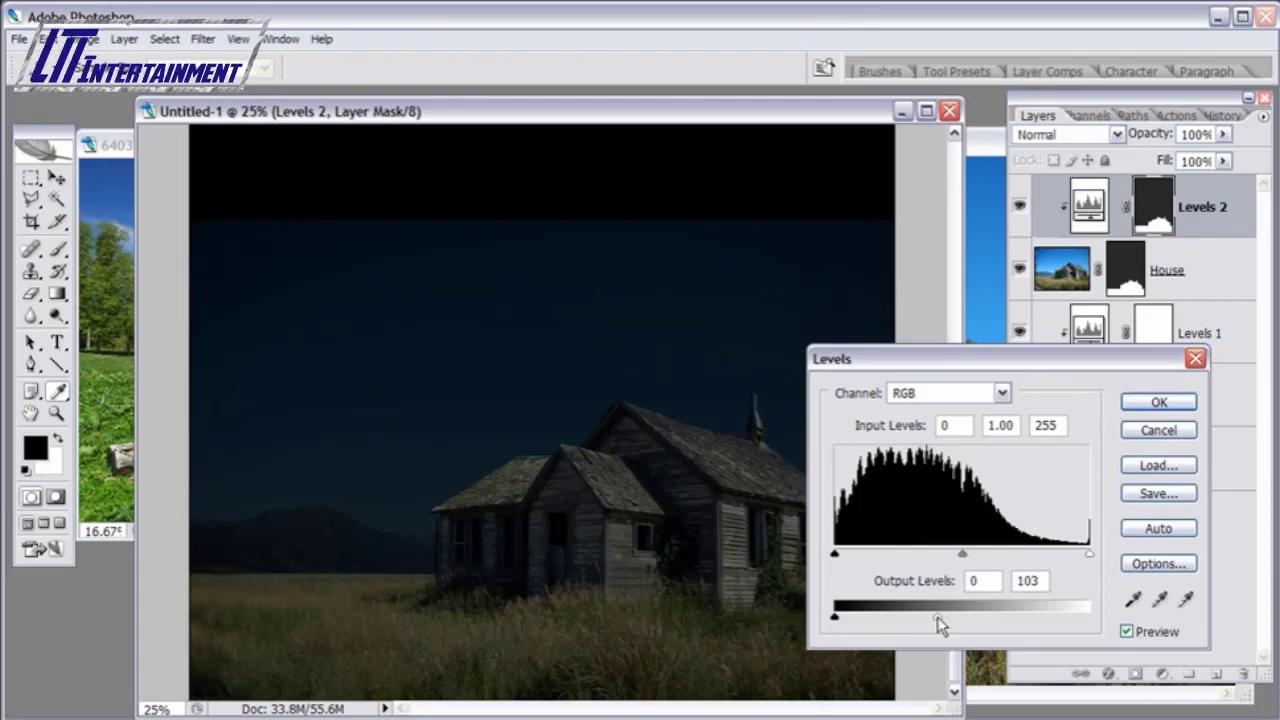
pyautogui.click(1158, 401)
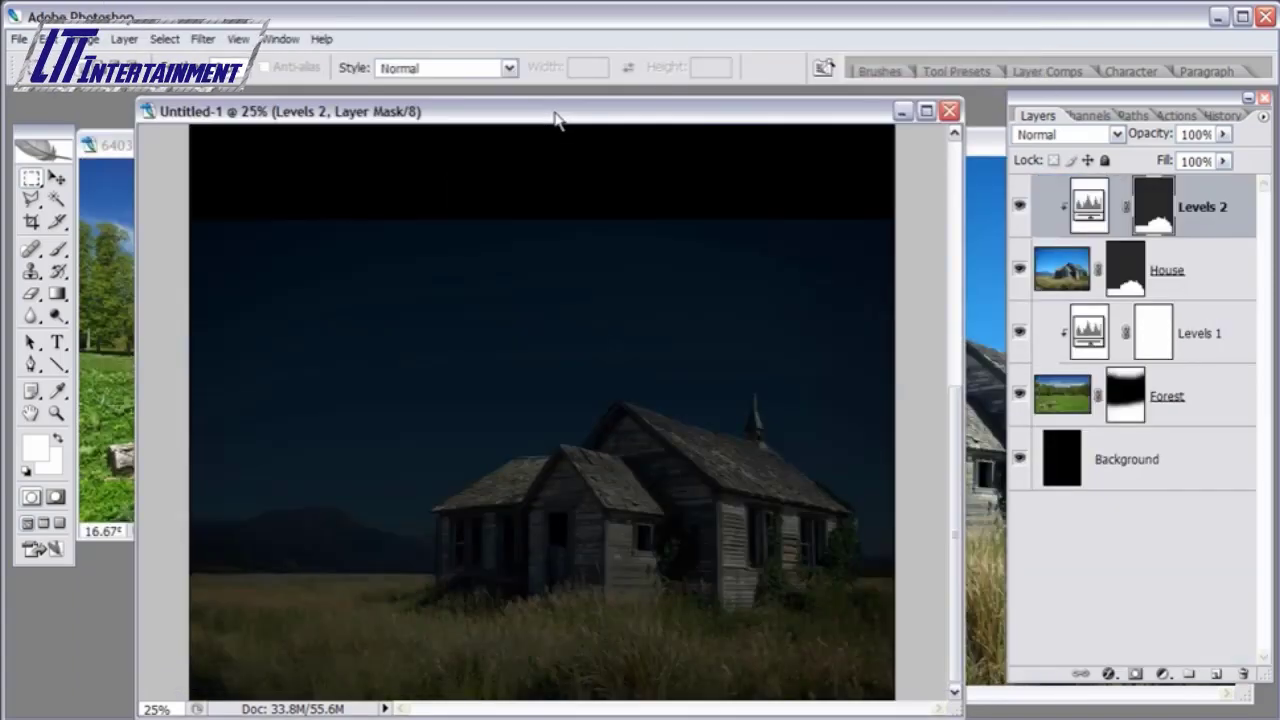
# - Zoom in slightly on the house and enlarge the document window
pyautogui.click(56, 413)
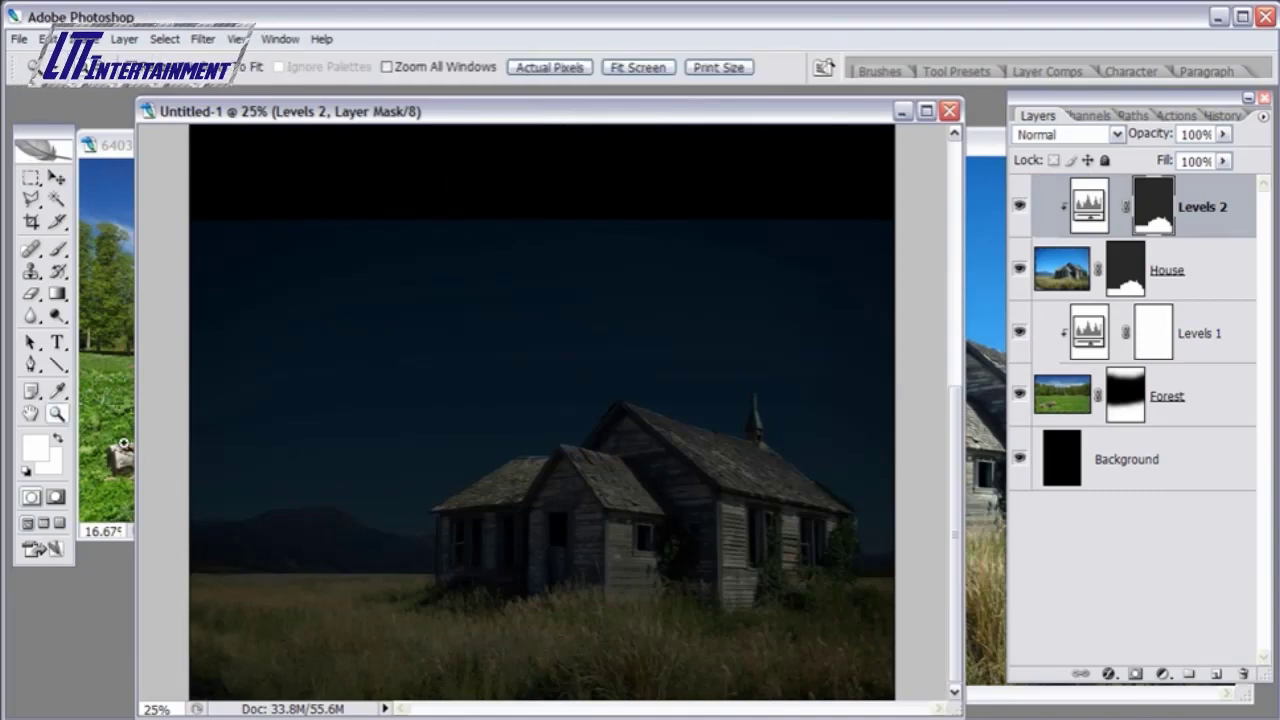
pyautogui.click(489, 607)
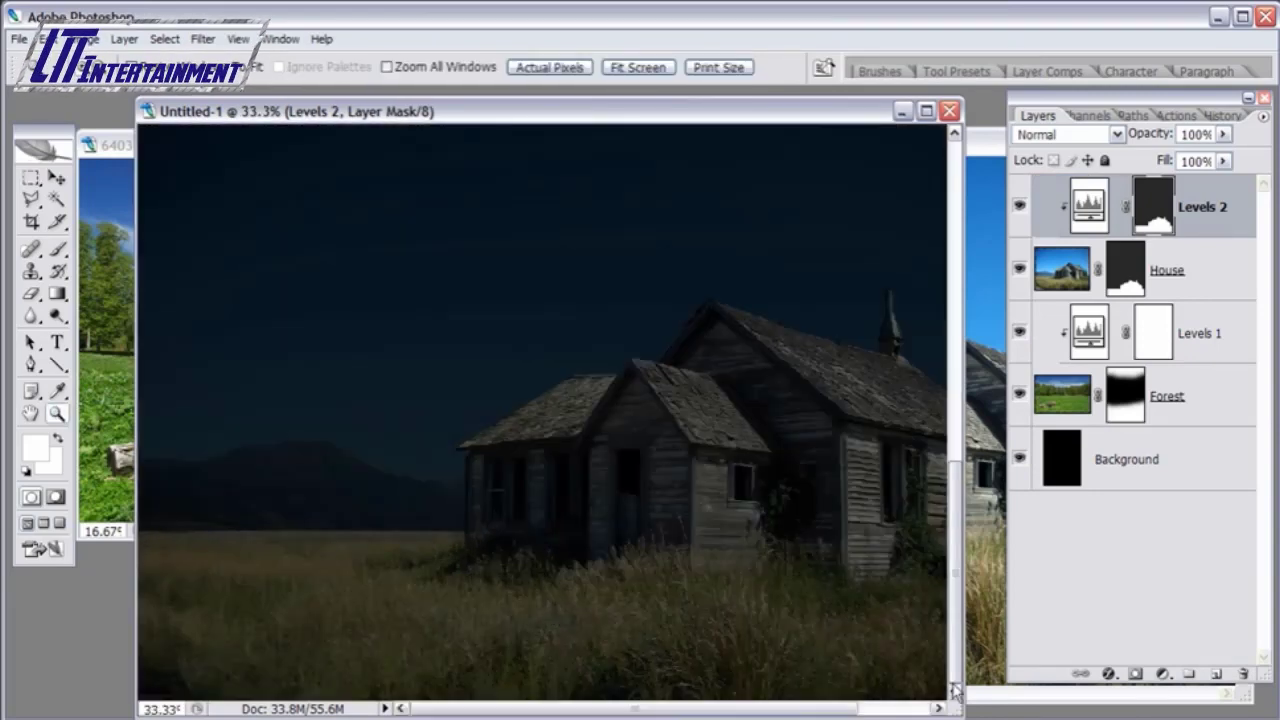
pyautogui.moveTo(953, 690); pyautogui.dragTo(1010, 704)
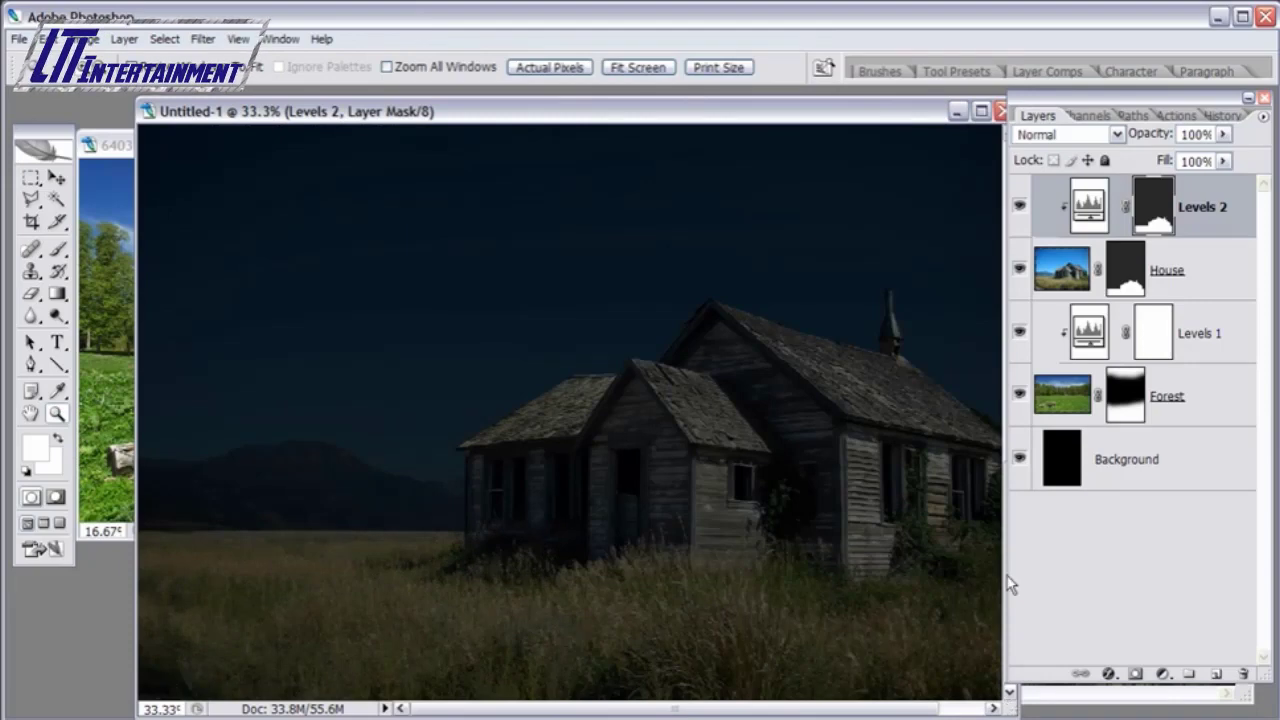
# - Add a new top layer named 'Windows' and hide the Levels 2 layer
pyautogui.press('d')
pyautogui.click(1216, 673)
pyautogui.doubleClick(1128, 207)
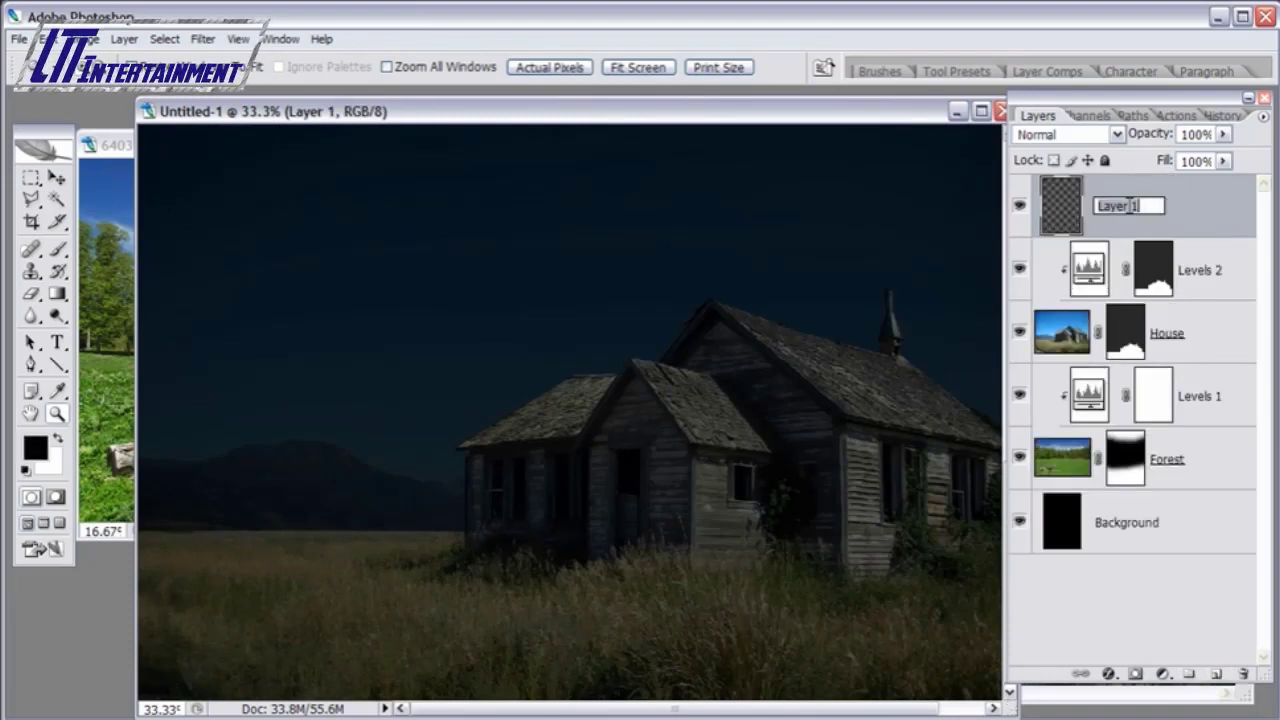
pyautogui.write('Windows')
pyautogui.press('Return')
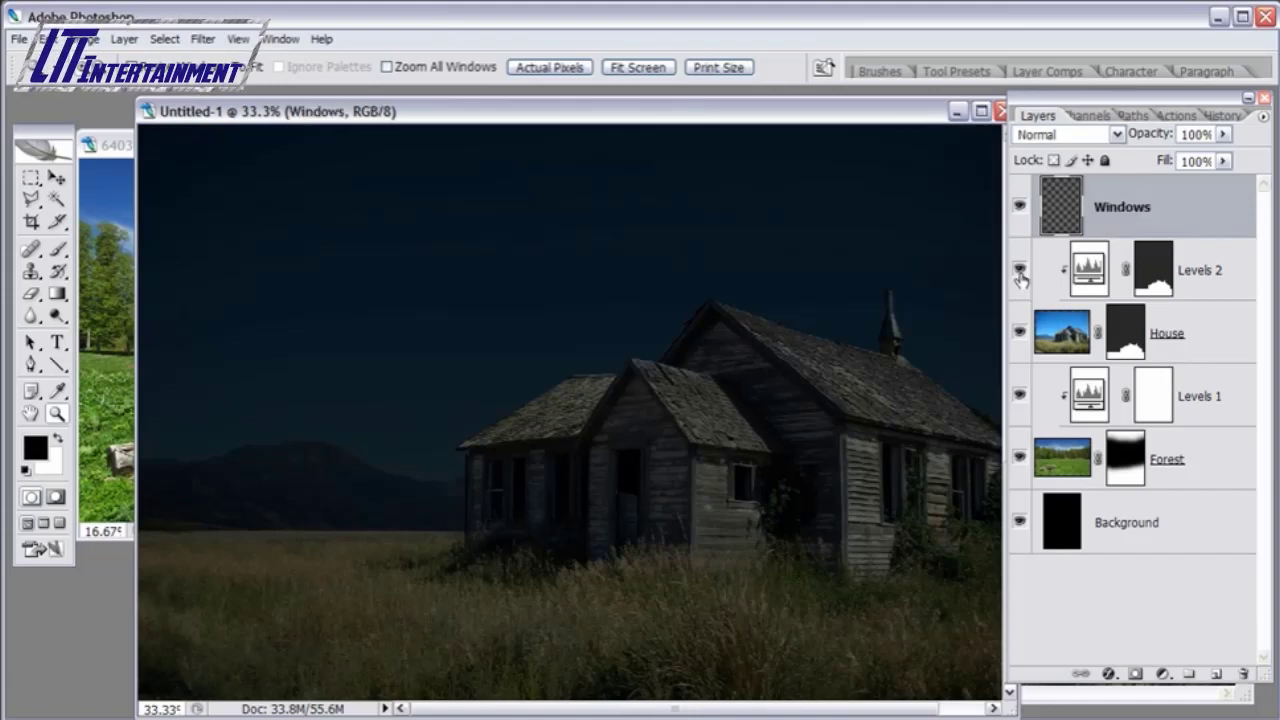
pyautogui.click(1086, 276)
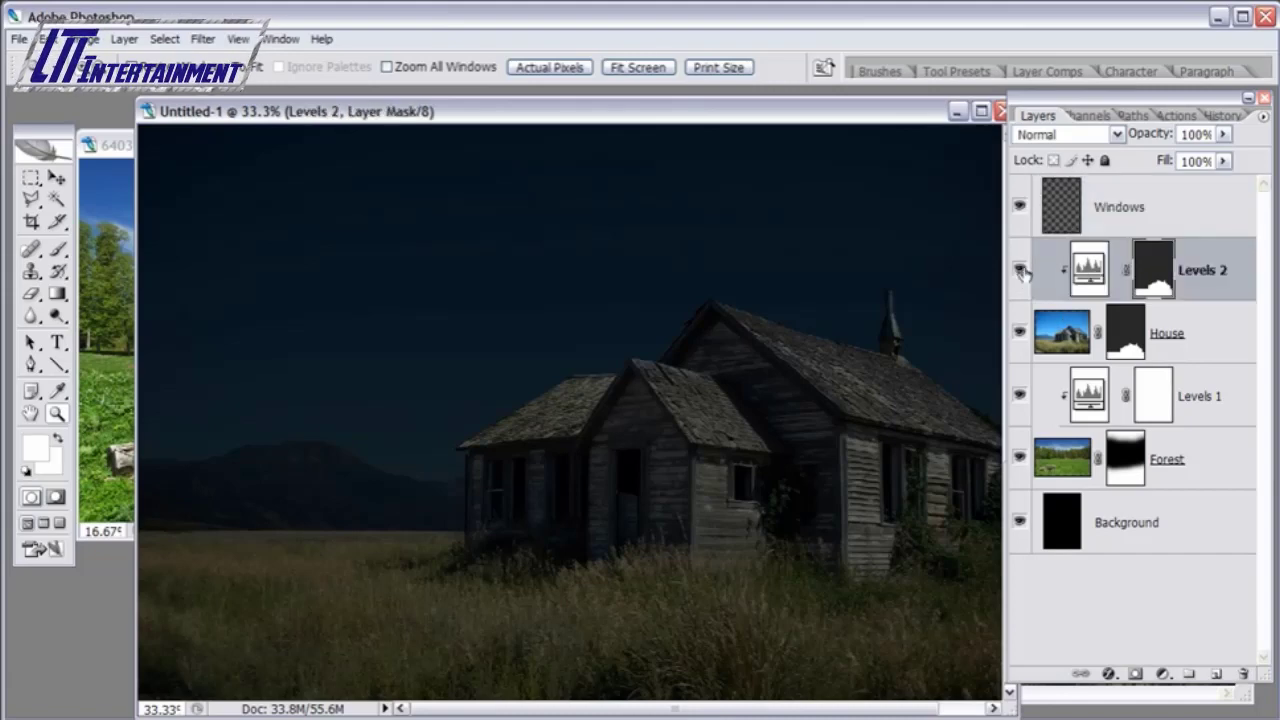
pyautogui.click(1020, 270)
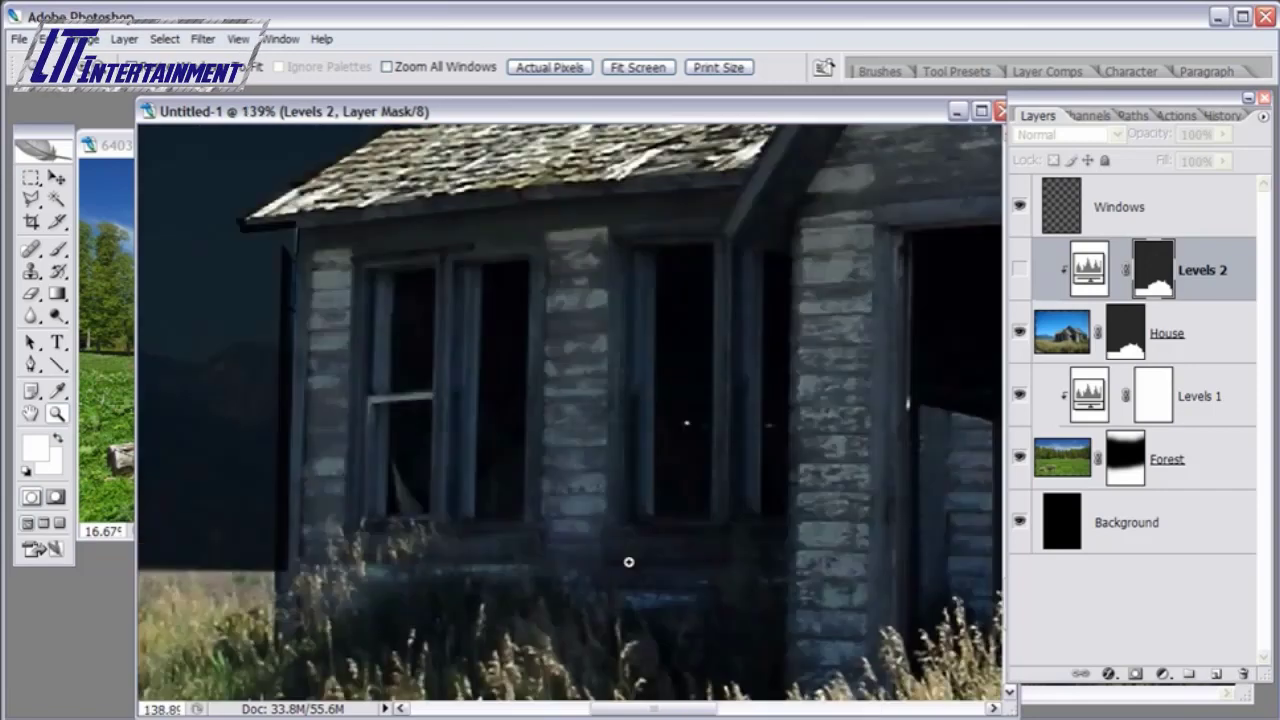
# - Zoom in on the left windows and outline the upper-left pane with the Polygonal Lasso
pyautogui.moveTo(446, 423); pyautogui.dragTo(629, 557)
pyautogui.click(32, 200)
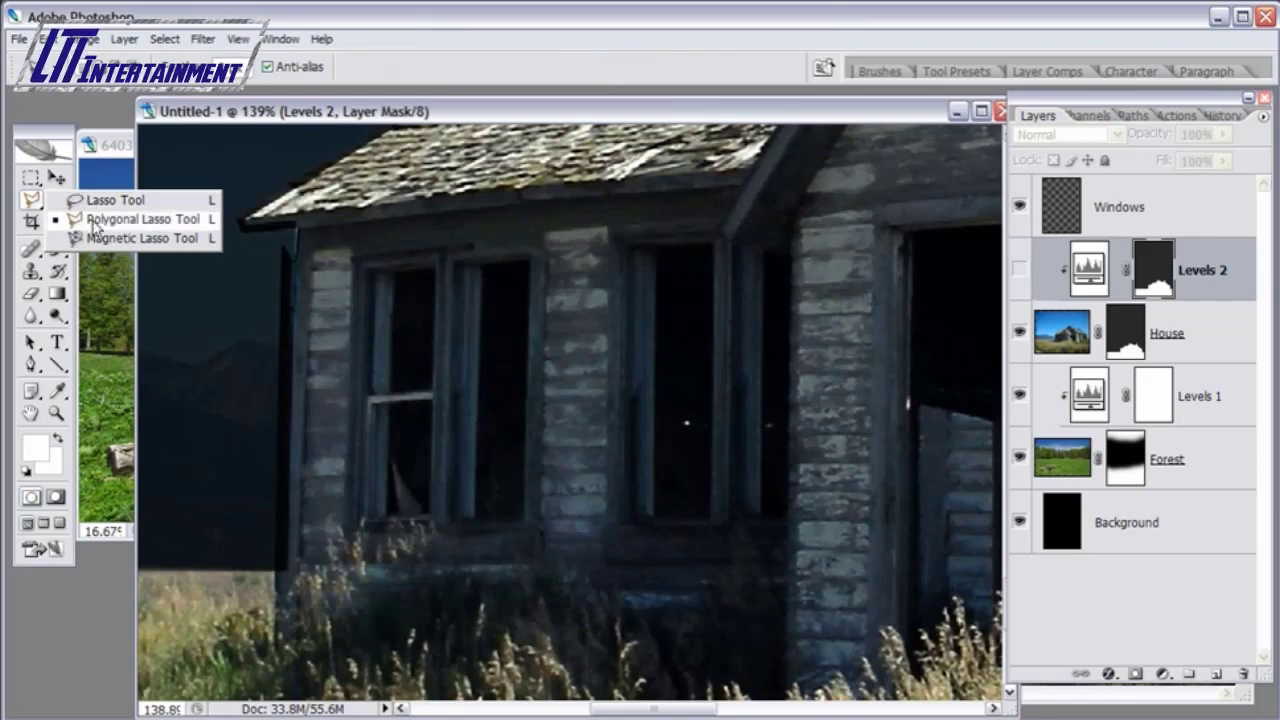
pyautogui.click(95, 228)
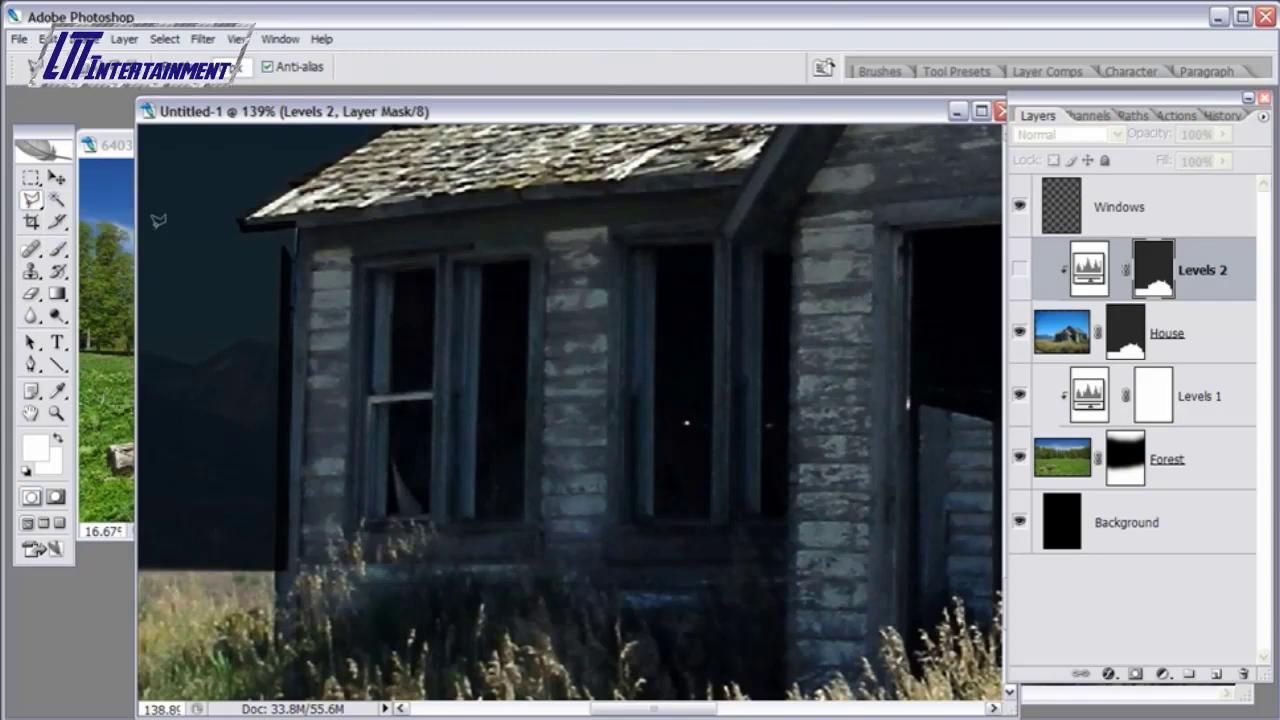
pyautogui.click(393, 268)
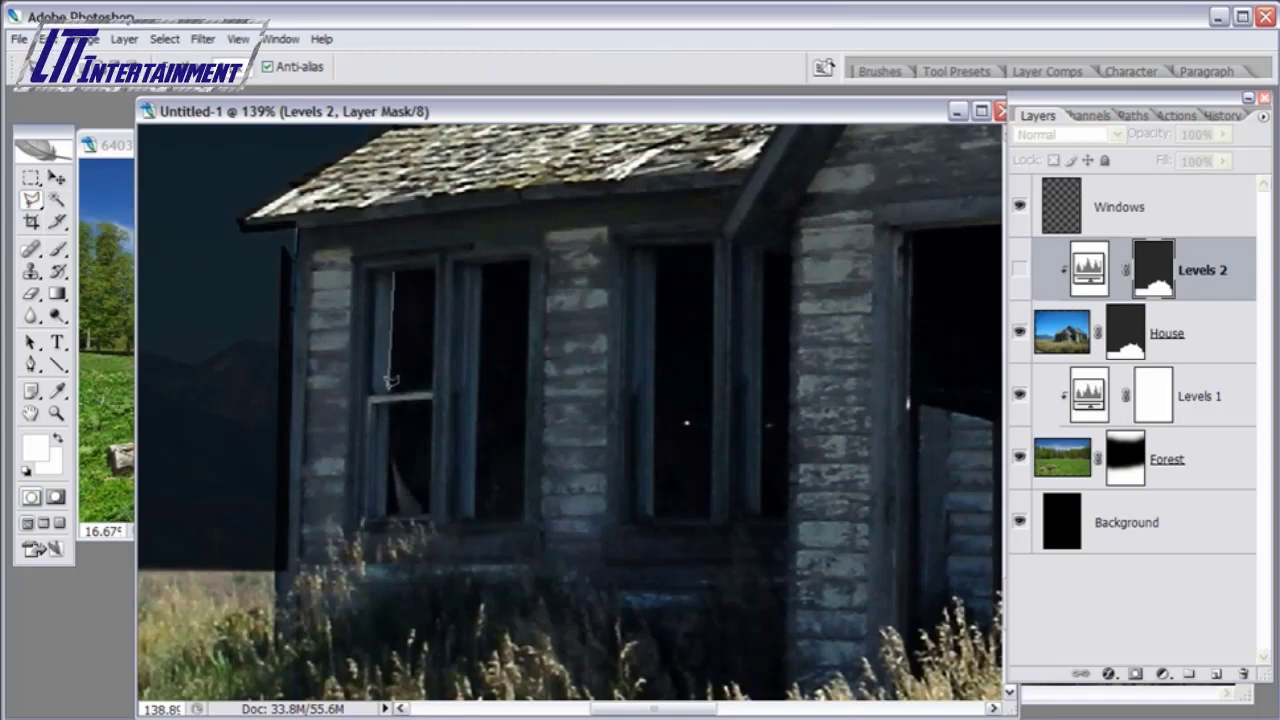
pyautogui.click(390, 390)
pyautogui.click(434, 385)
pyautogui.click(397, 263)
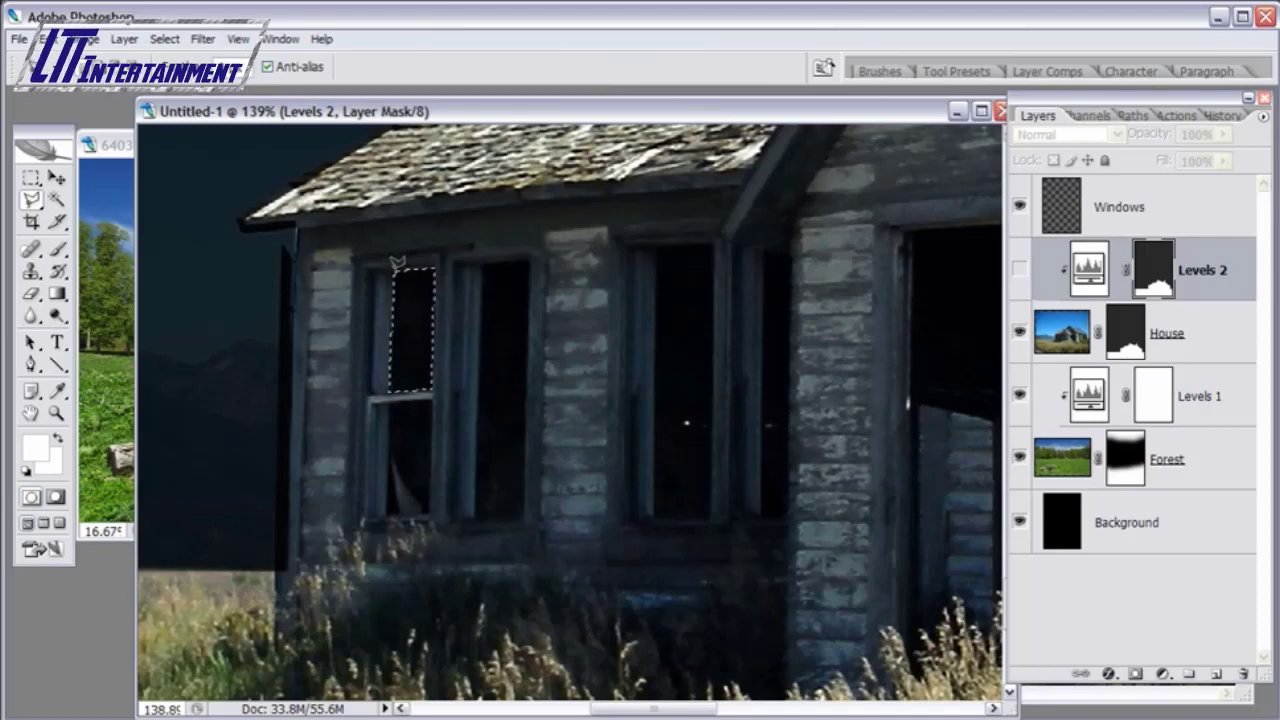
# - Add the lower-left and right window panes to the selection
pyautogui.click(389, 400)
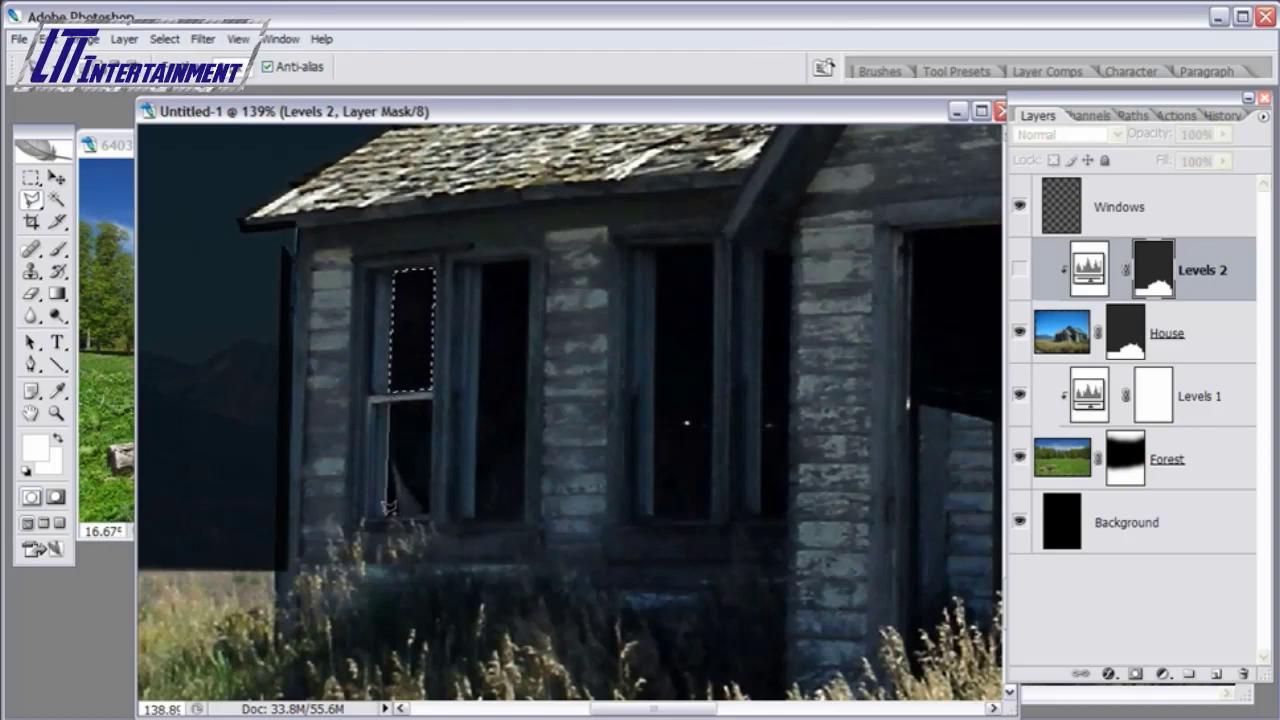
pyautogui.click(388, 511)
pyautogui.click(431, 510)
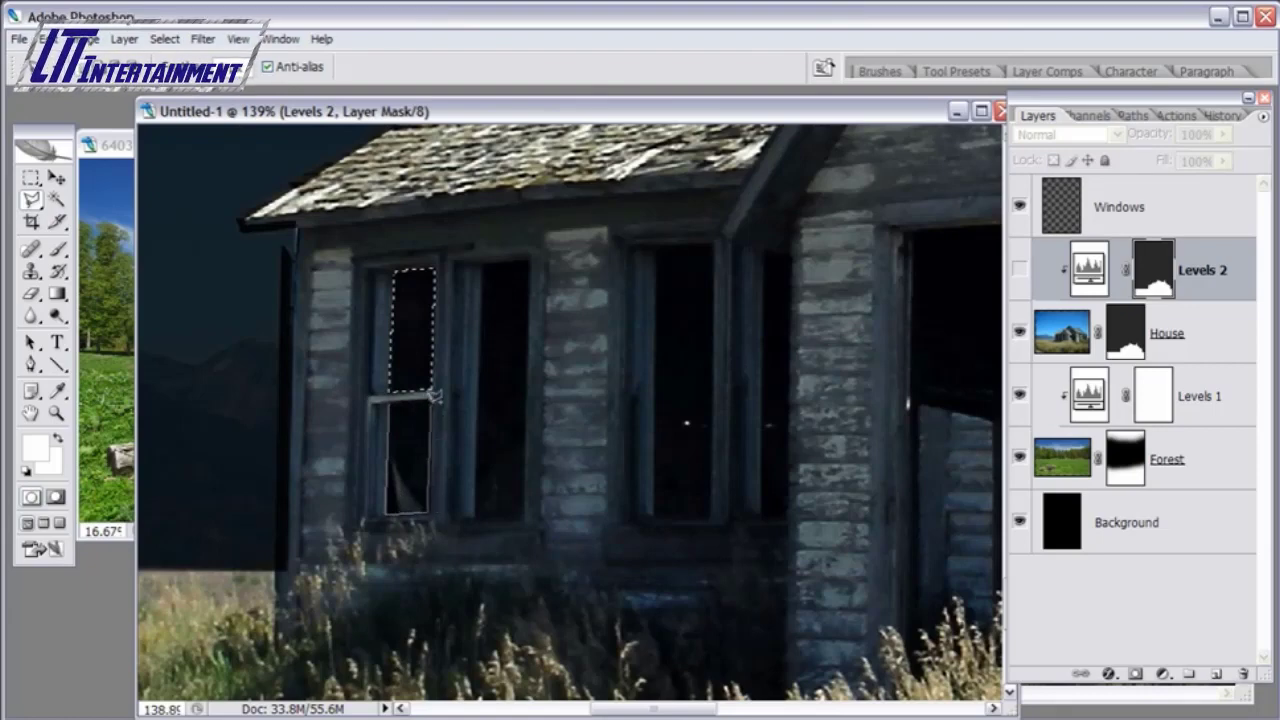
pyautogui.click(434, 397)
pyautogui.click(395, 397)
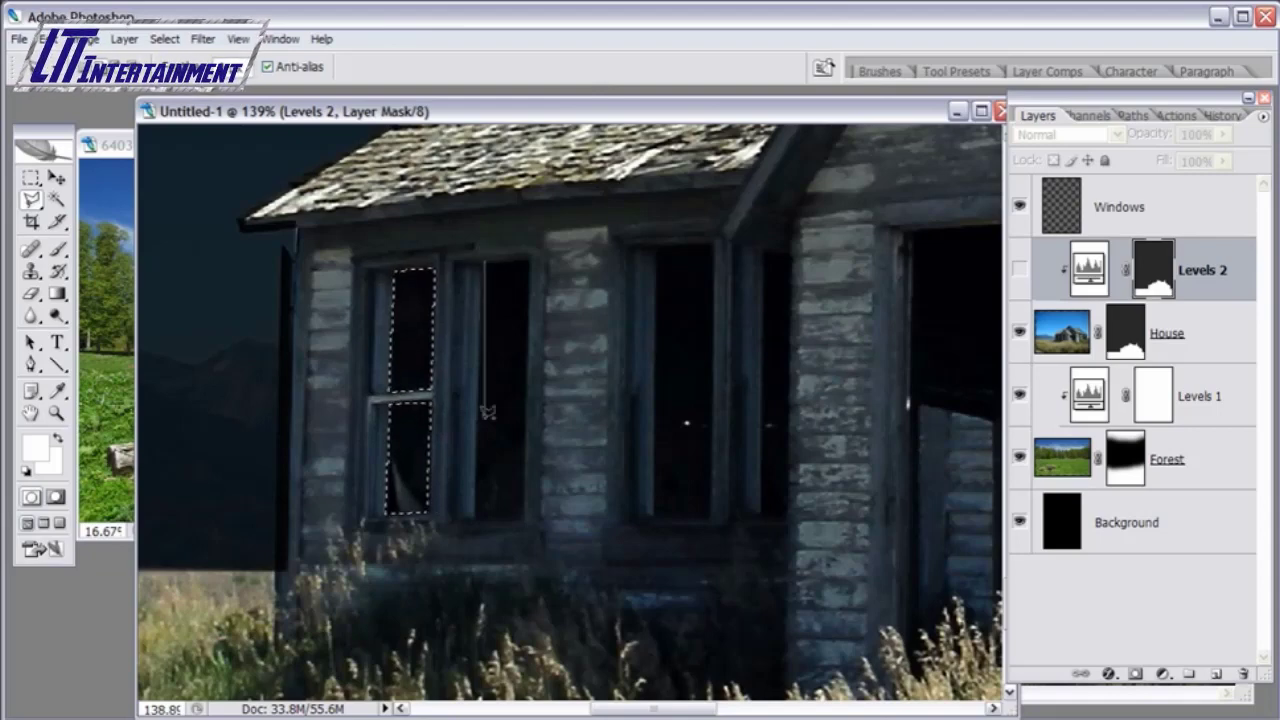
pyautogui.click(478, 515)
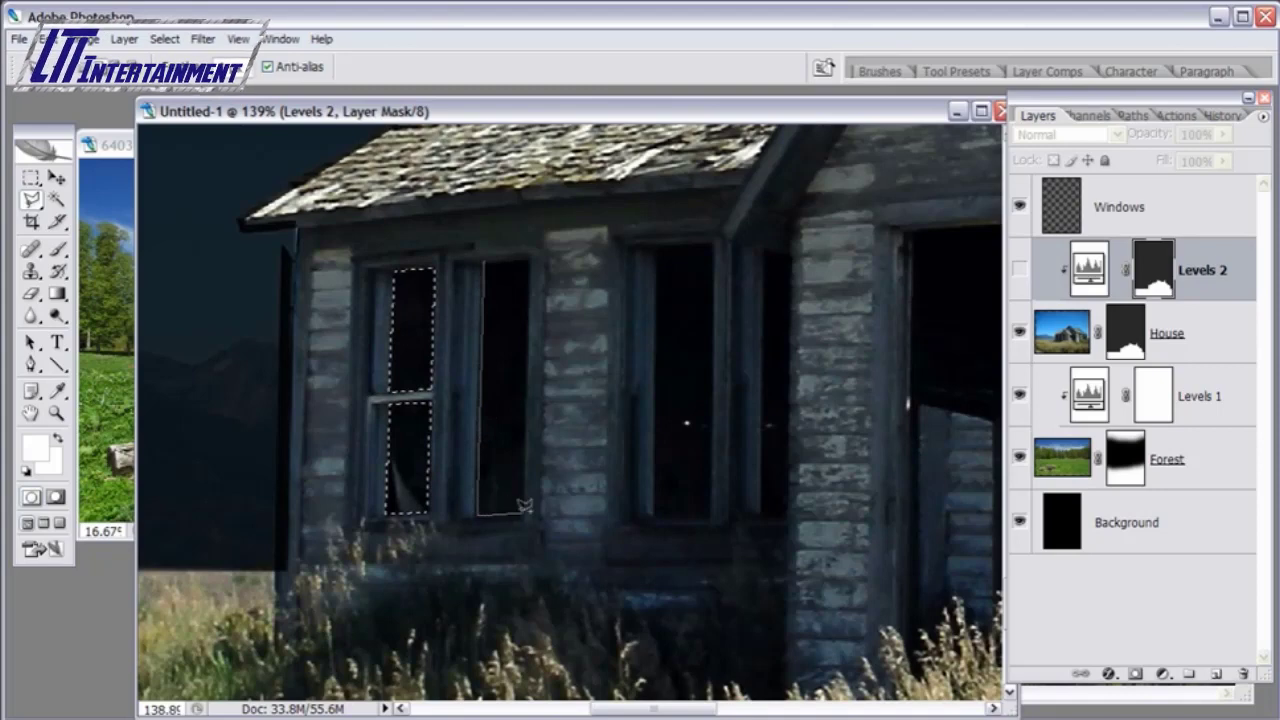
pyautogui.click(524, 509)
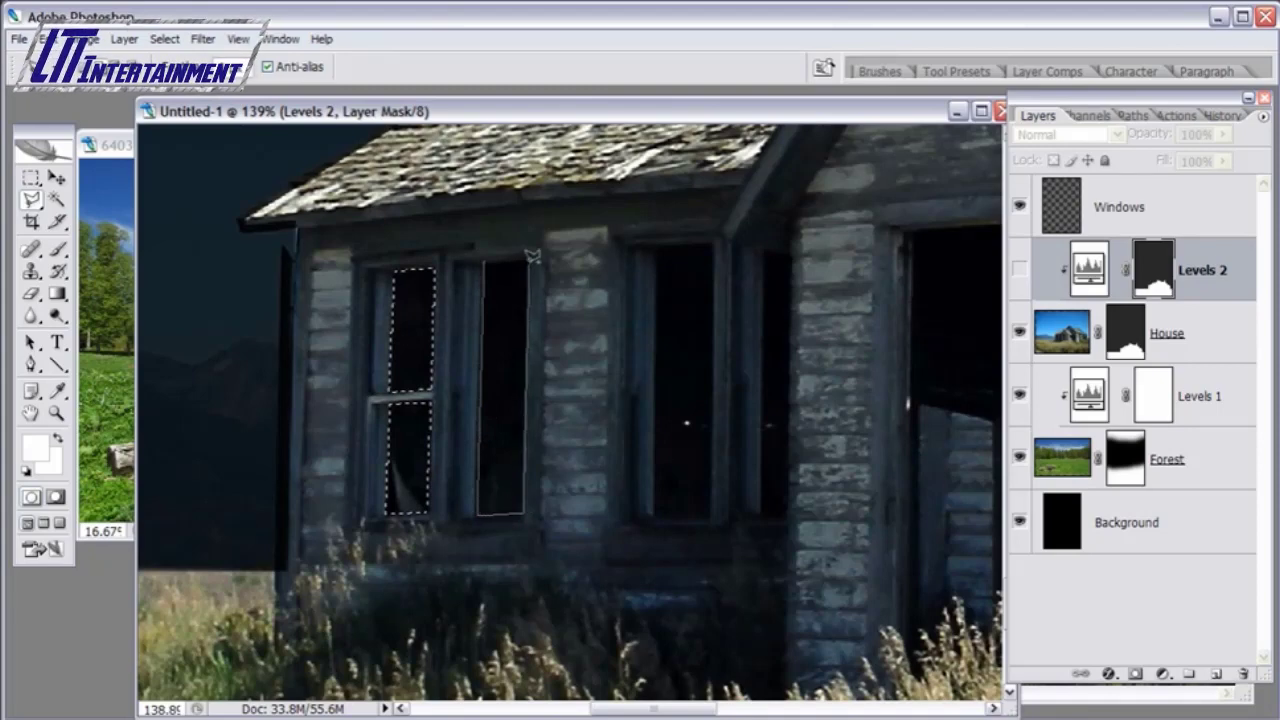
pyautogui.click(528, 260)
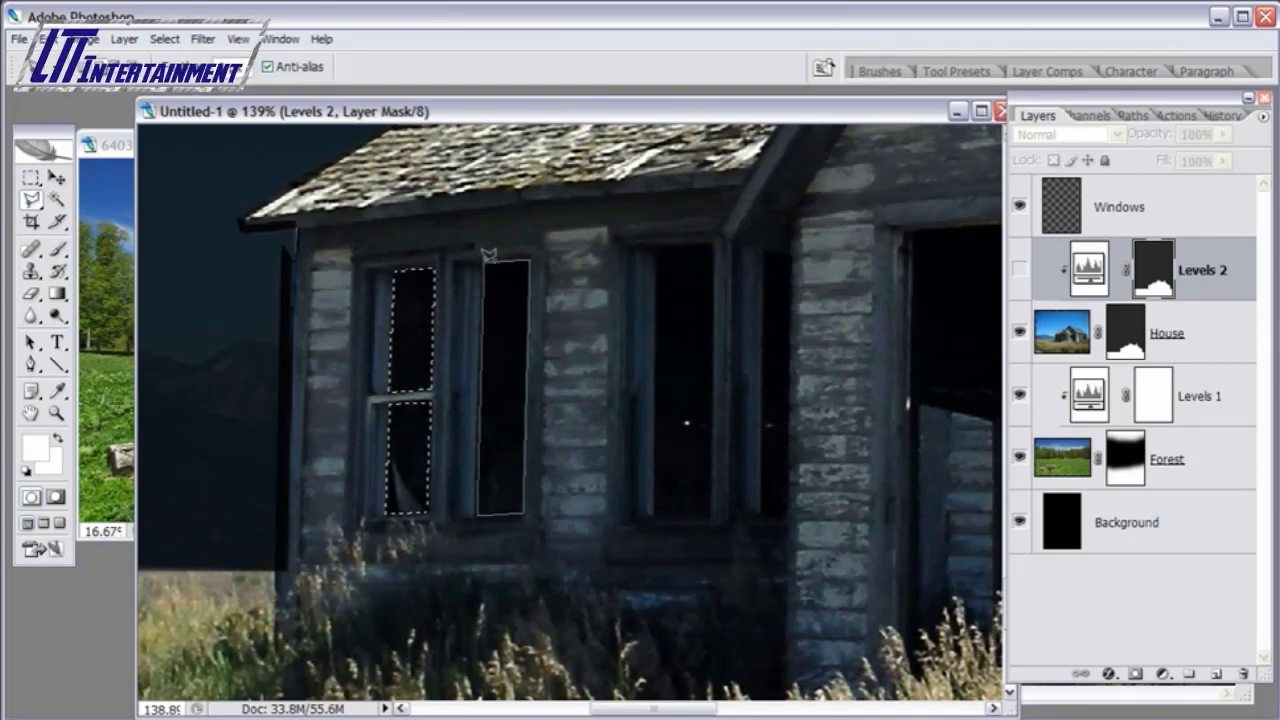
pyautogui.click(487, 258)
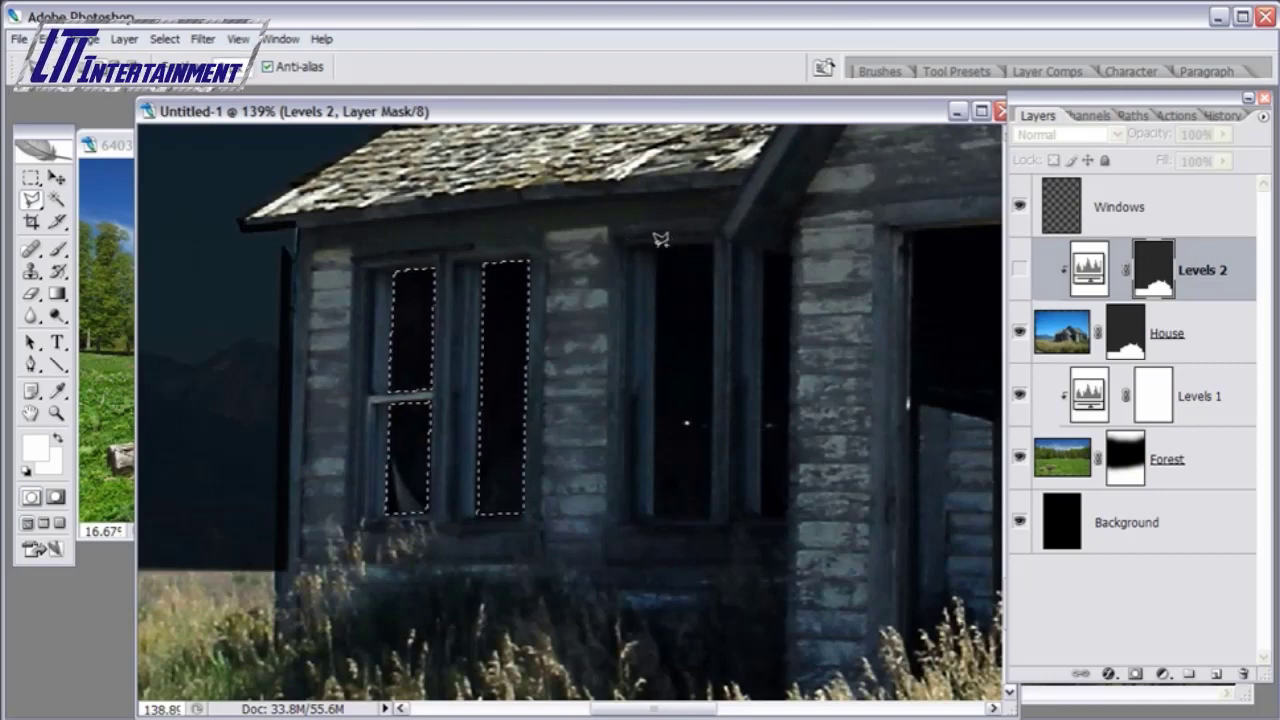
# - Add the third window pane to the selection and open the foreground Color Picker
pyautogui.click(657, 248)
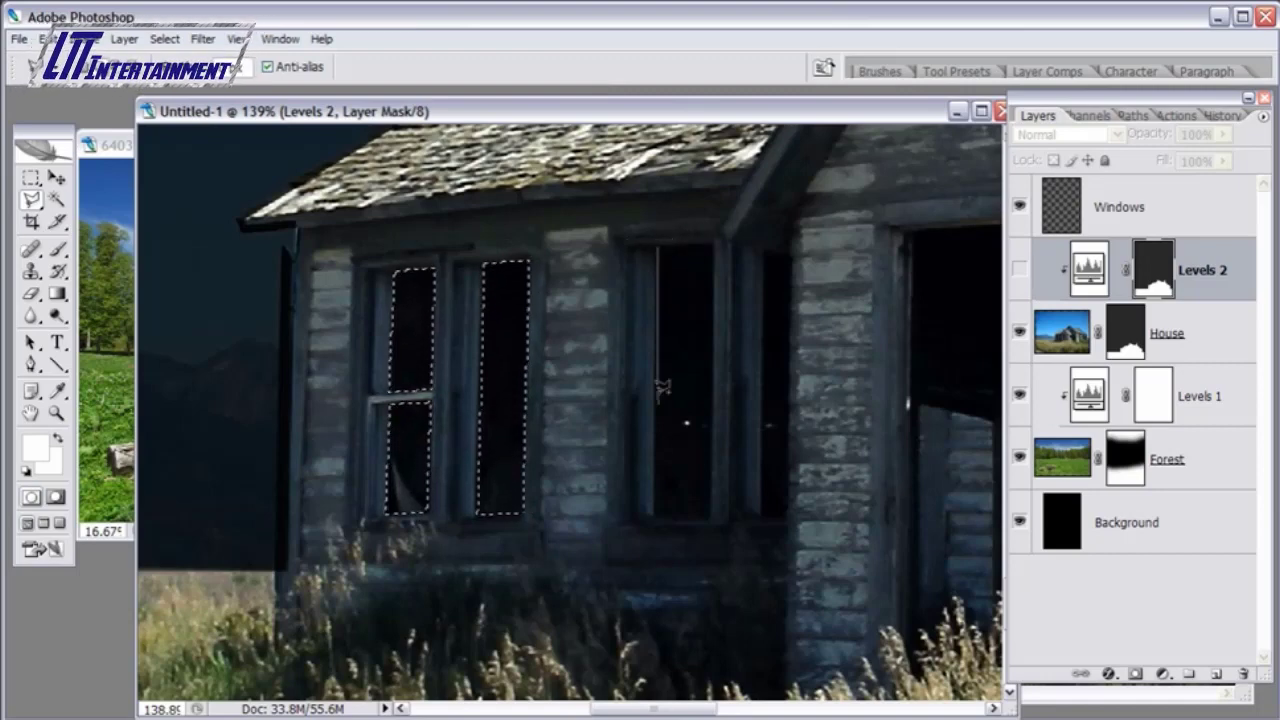
pyautogui.click(656, 516)
pyautogui.click(712, 517)
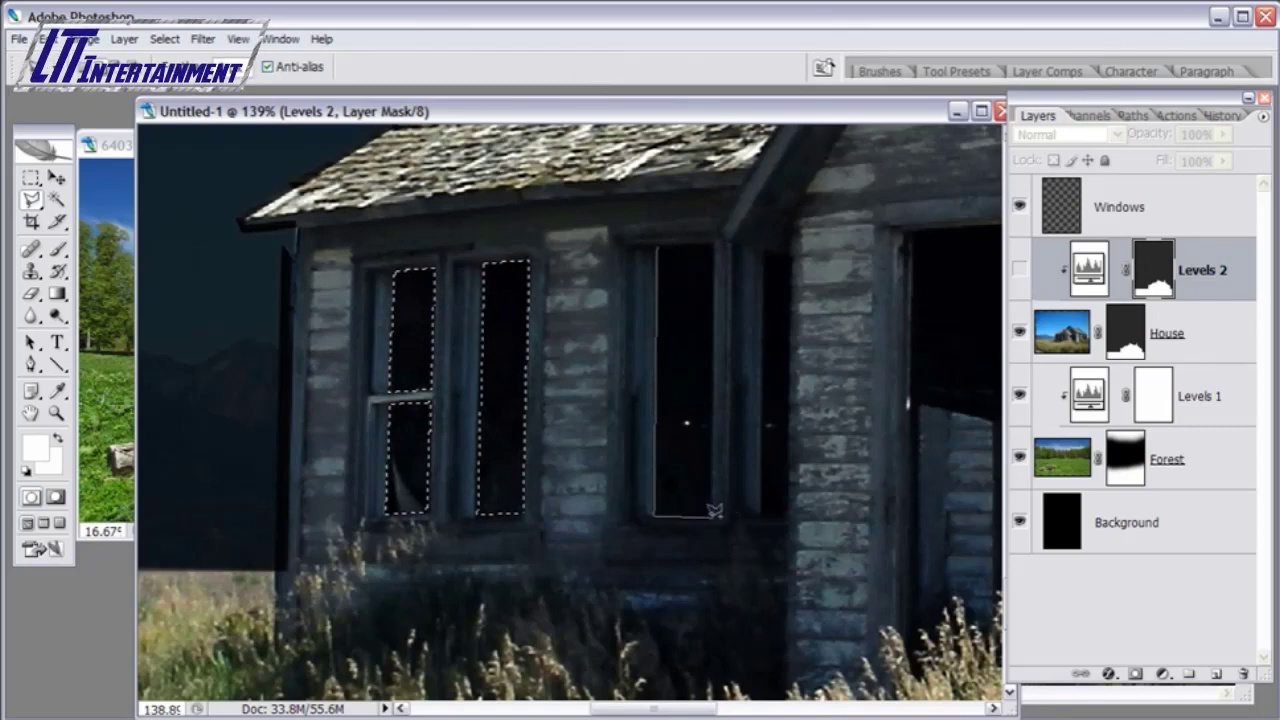
pyautogui.click(713, 244)
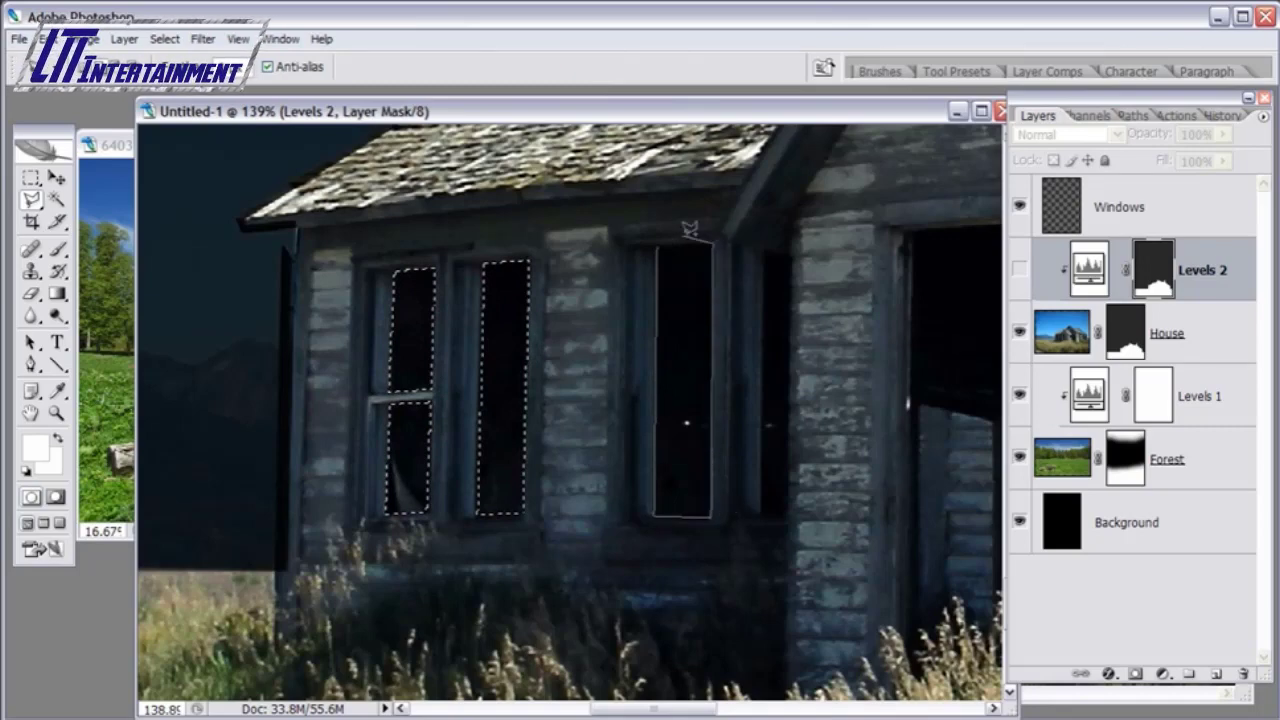
pyautogui.click(661, 241)
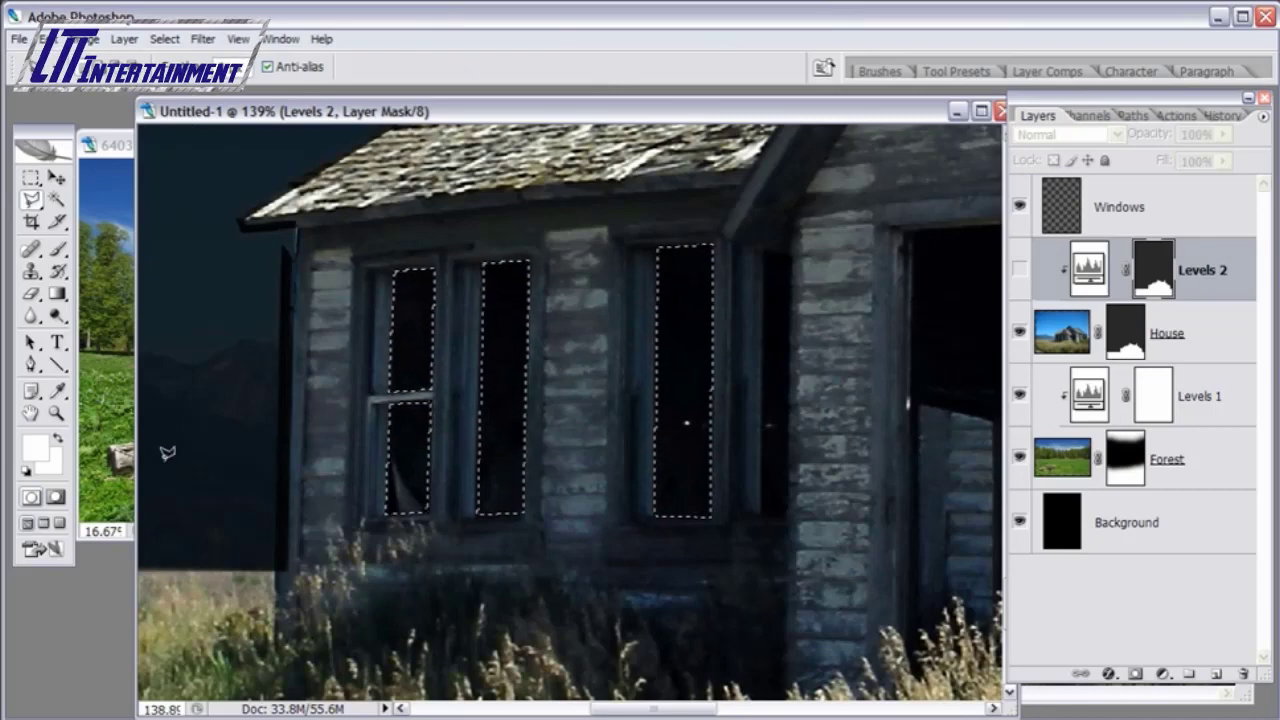
pyautogui.click(37, 451)
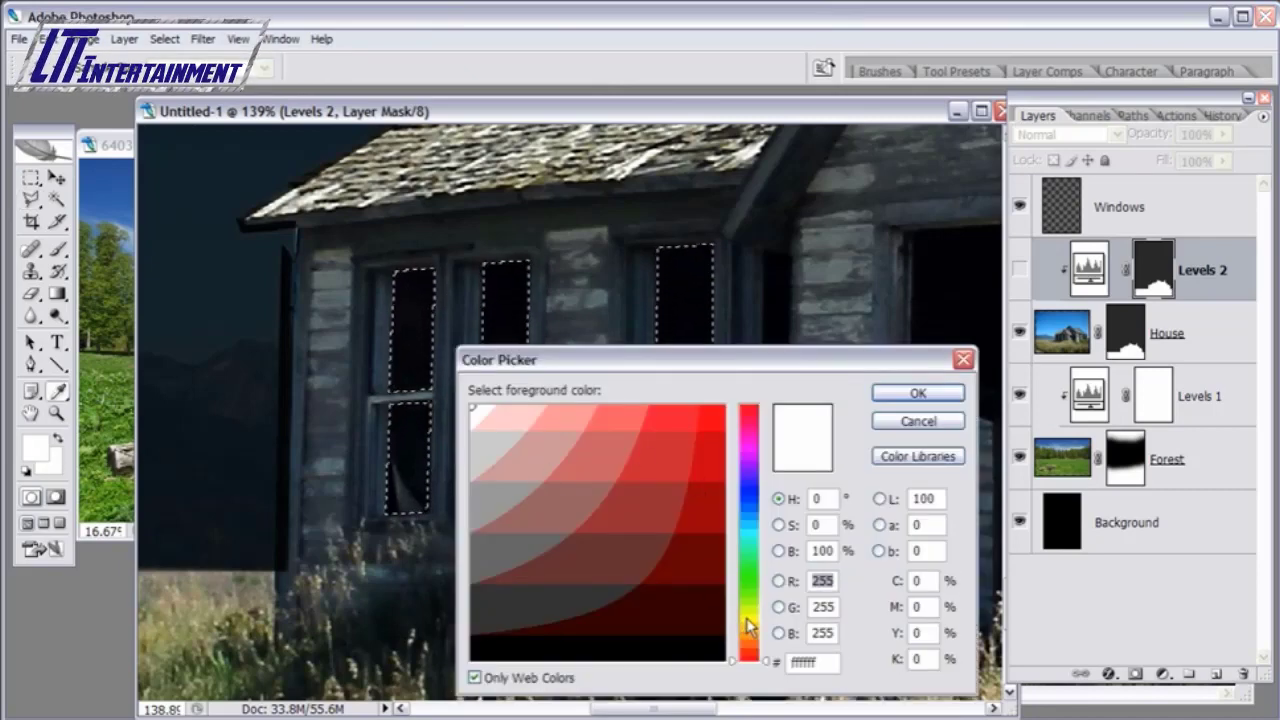
# - Move the hue to yellow, pick ffff00 in the colour field and confirm it
pyautogui.click(747, 620)
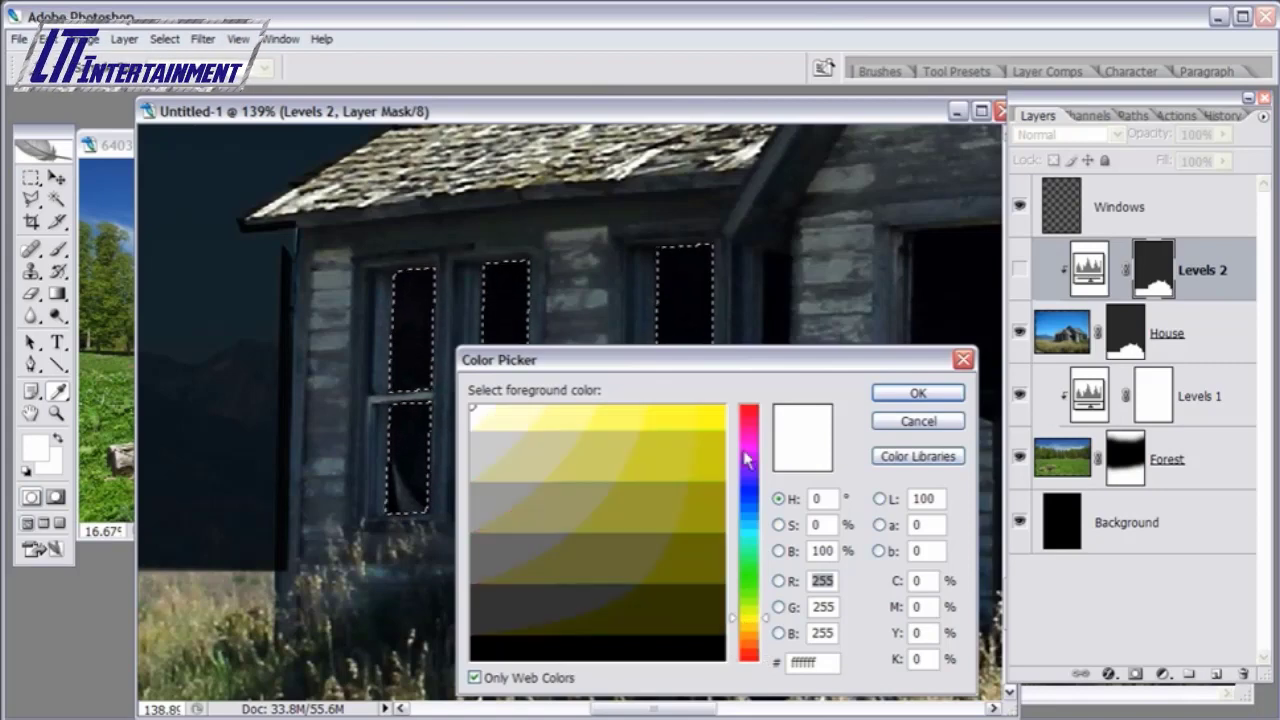
pyautogui.moveTo(720, 362); pyautogui.dragTo(697, 290)
pyautogui.click(452, 605)
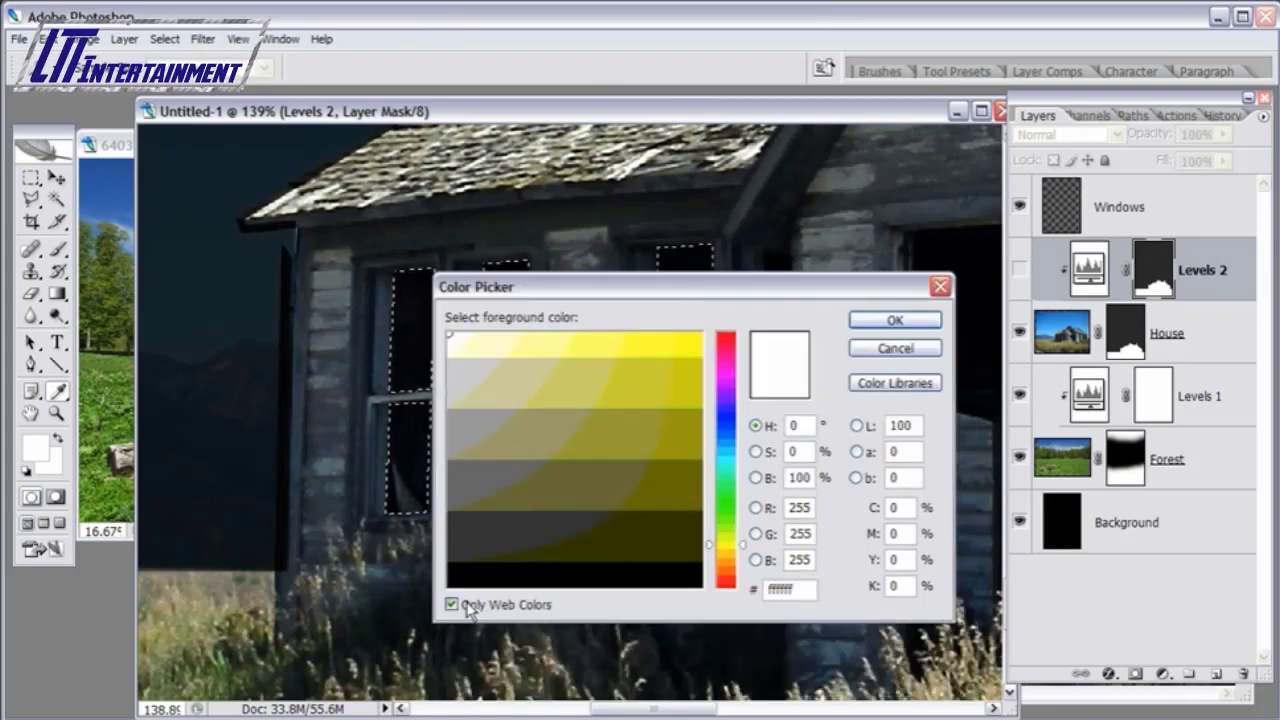
pyautogui.press('Tab')
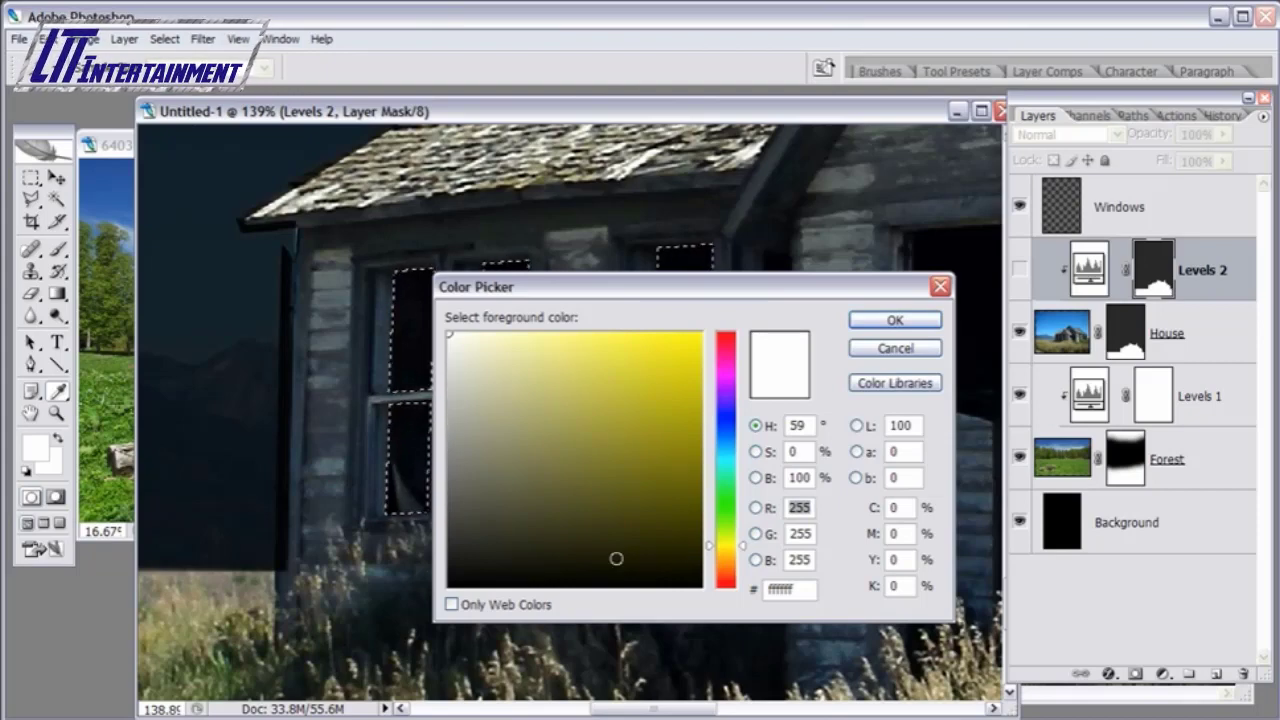
pyautogui.click(497, 606)
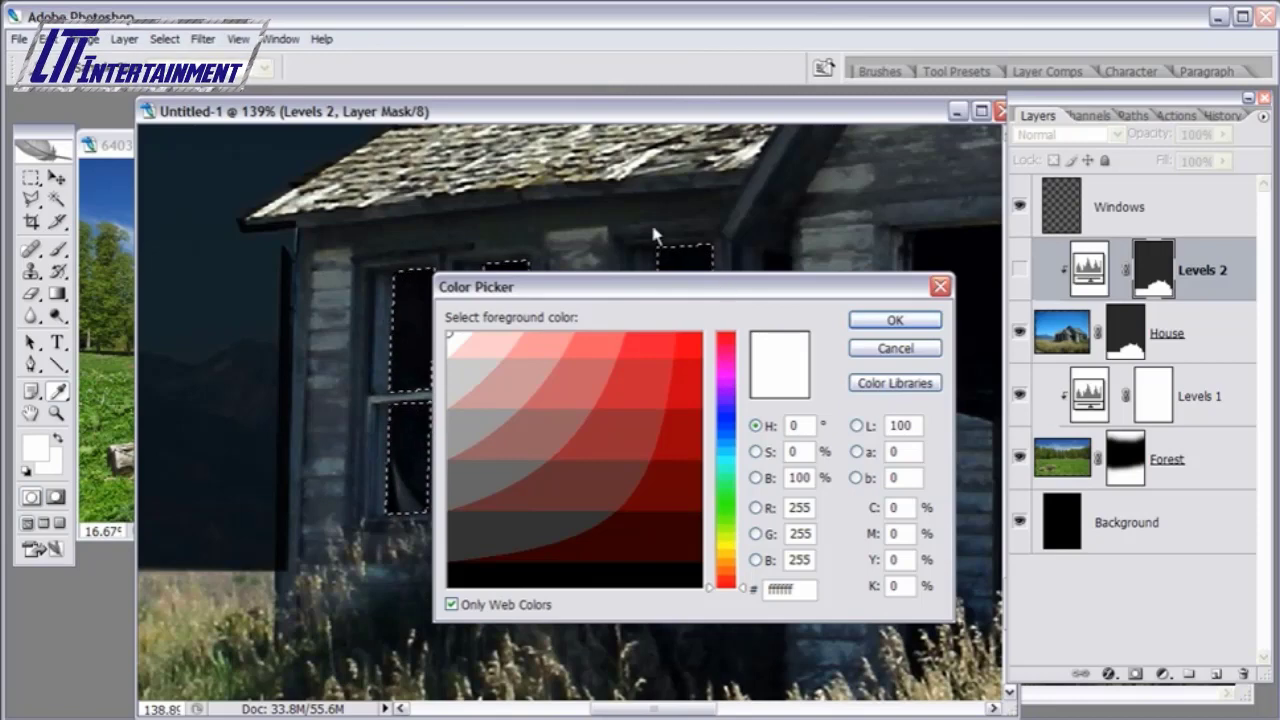
pyautogui.moveTo(655, 235); pyautogui.dragTo(657, 233)
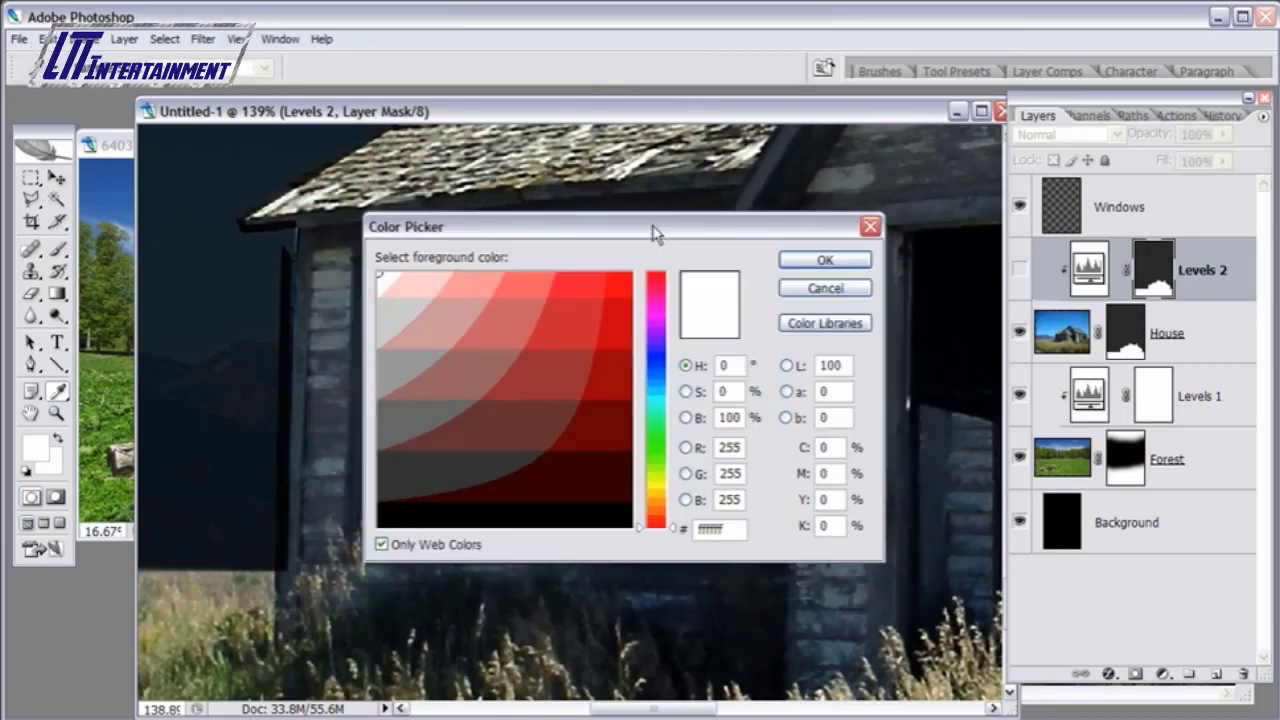
pyautogui.click(656, 487)
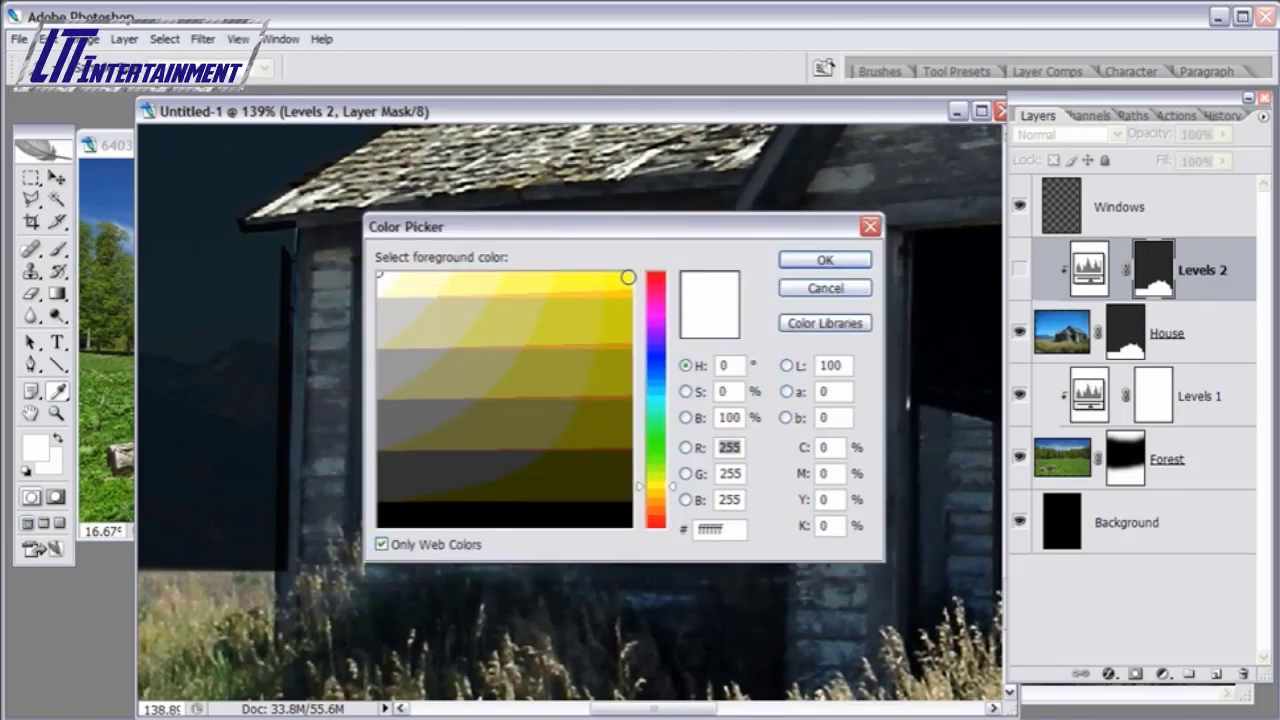
pyautogui.click(628, 276)
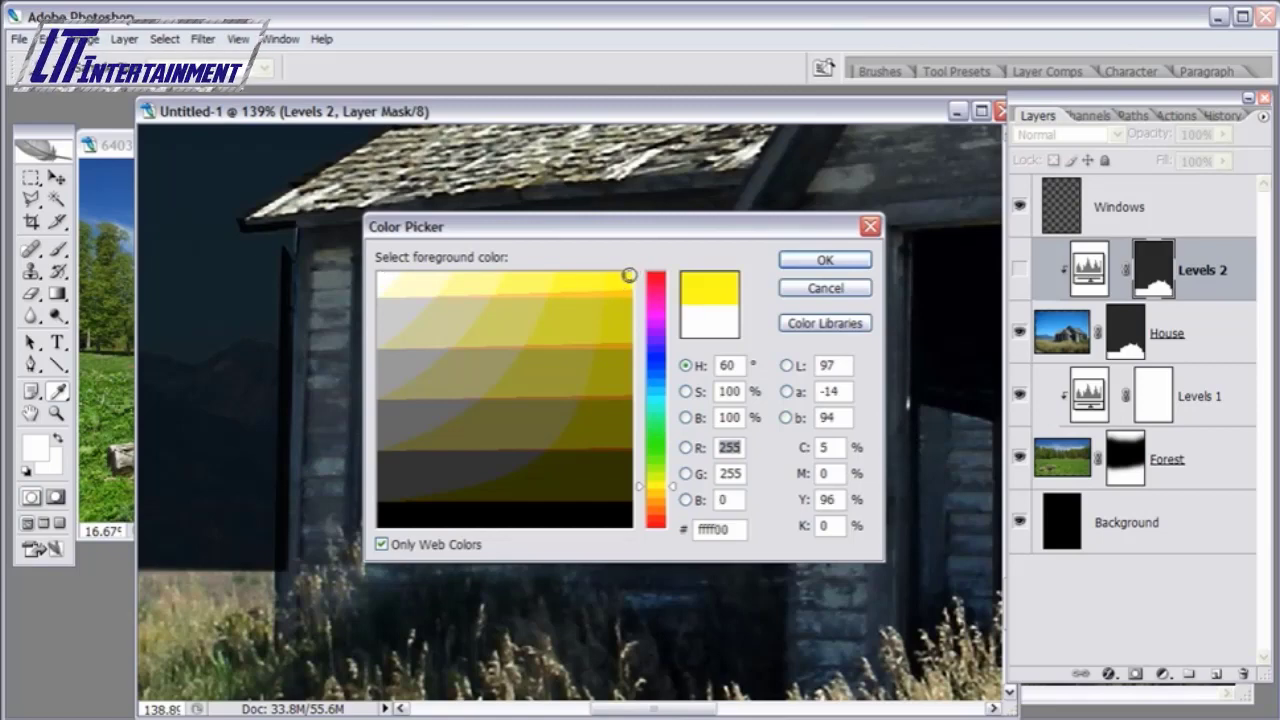
pyautogui.click(825, 260)
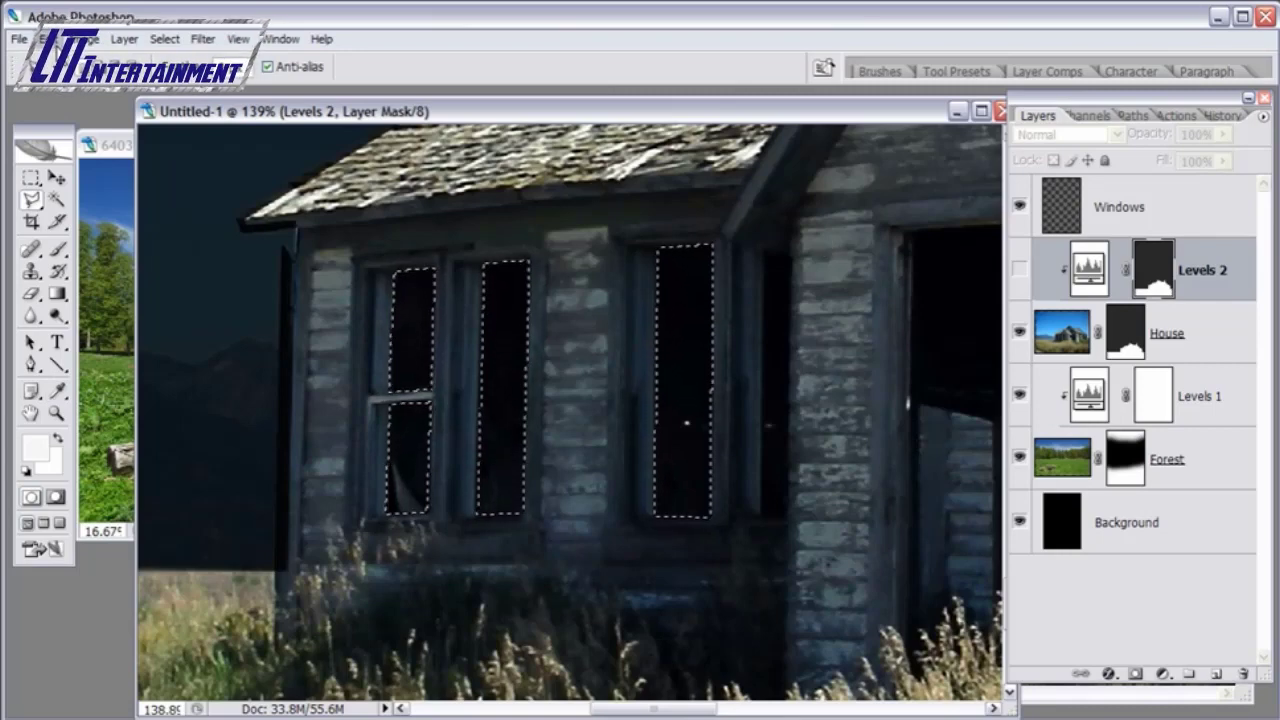
# - Fill the window selection with the yellow foreground colour on the Windows layer
pyautogui.click(1180, 208)
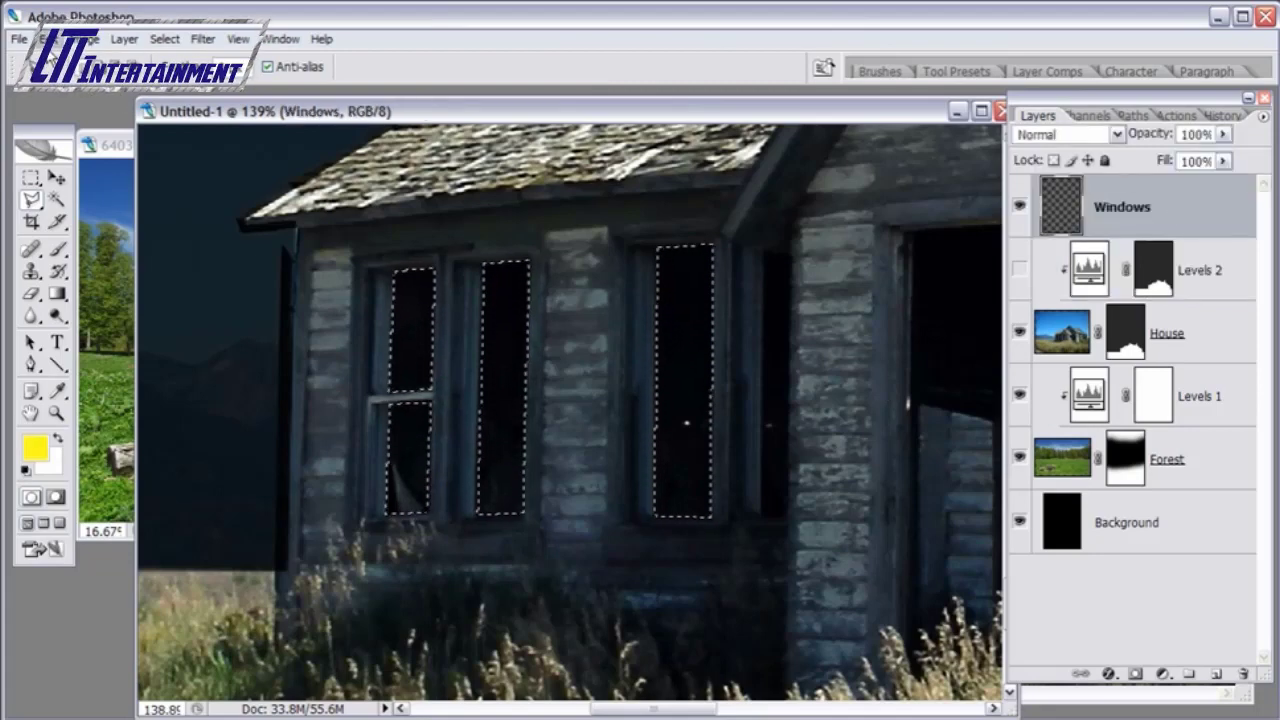
pyautogui.click(47, 39)
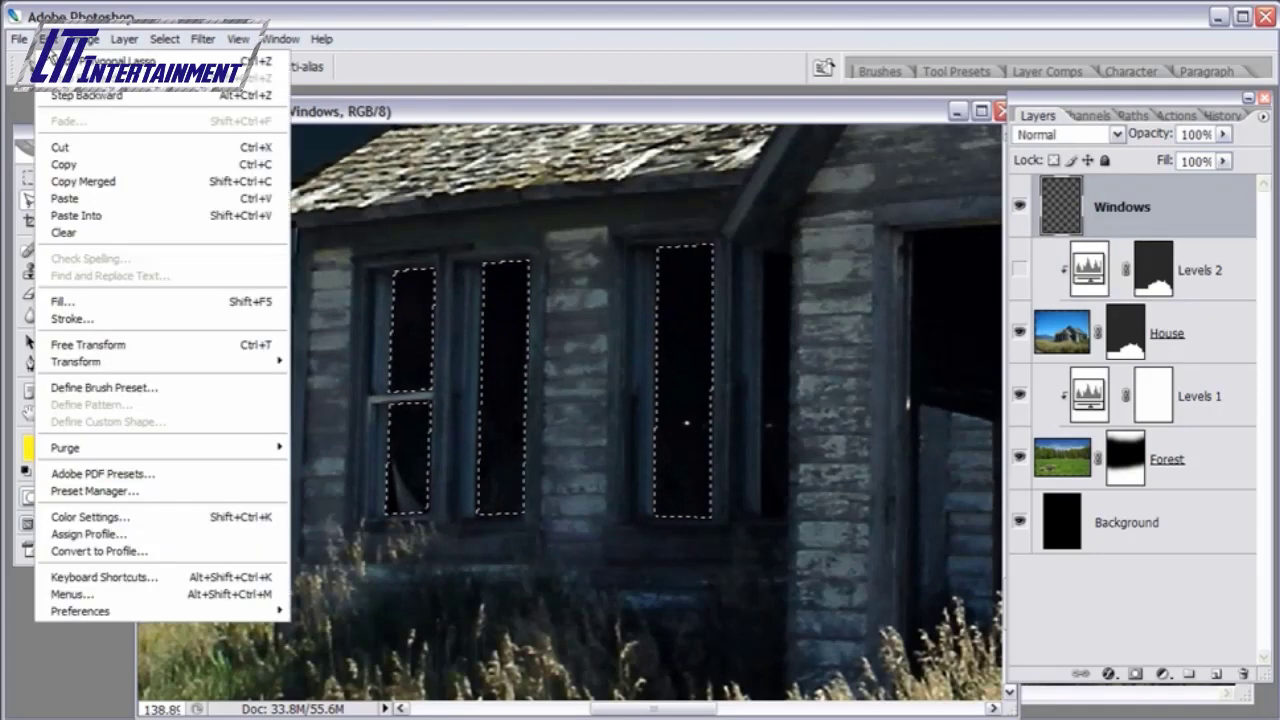
pyautogui.click(80, 298)
pyautogui.click(885, 322)
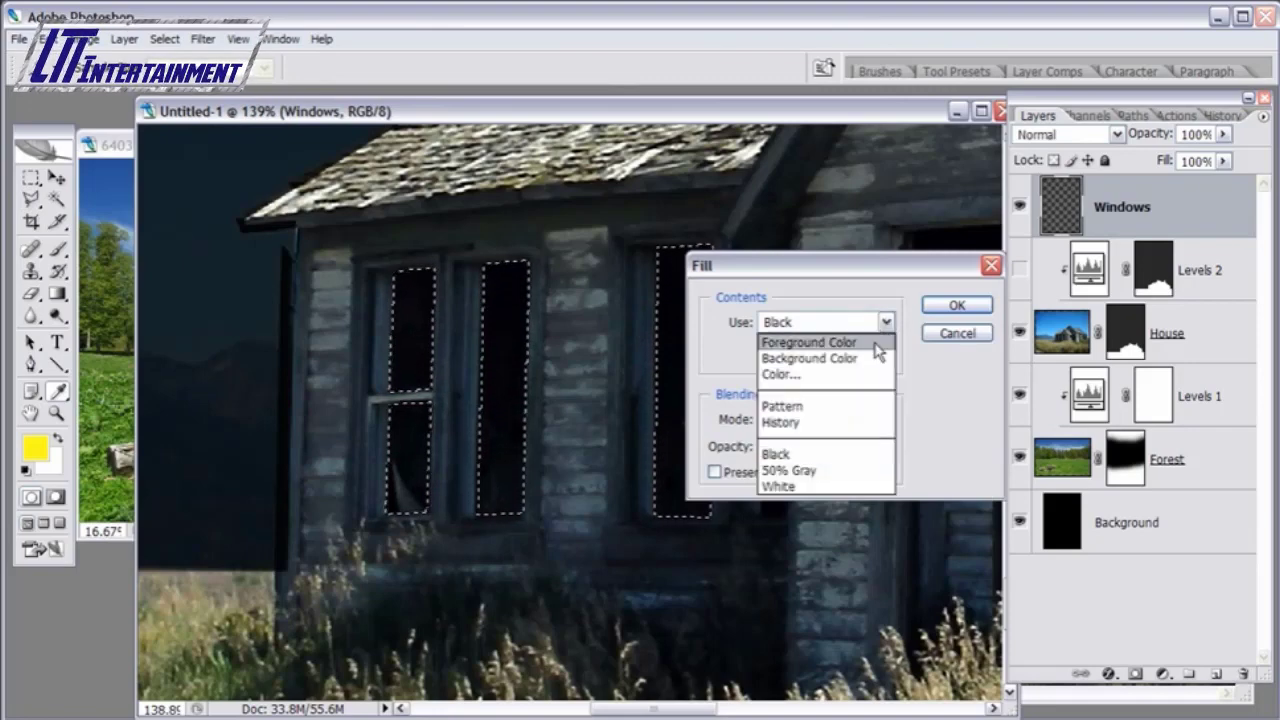
pyautogui.click(860, 343)
pyautogui.moveTo(876, 264); pyautogui.dragTo(655, 276)
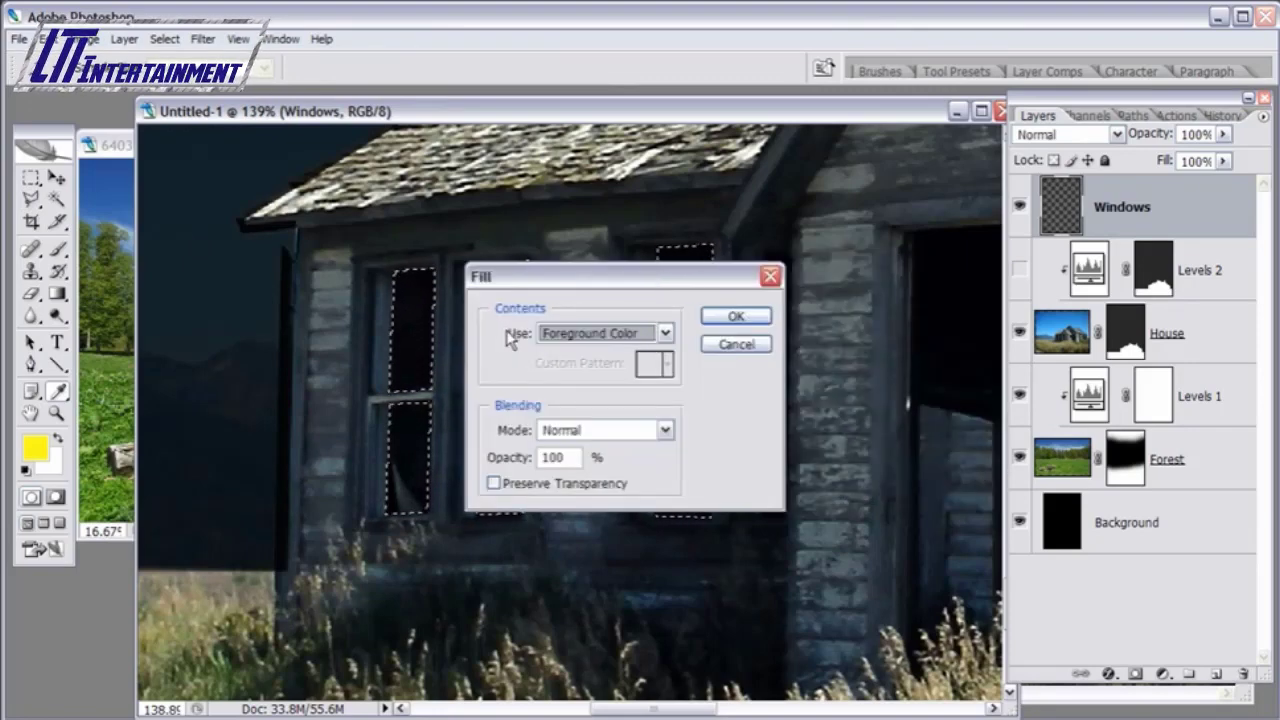
pyautogui.click(736, 317)
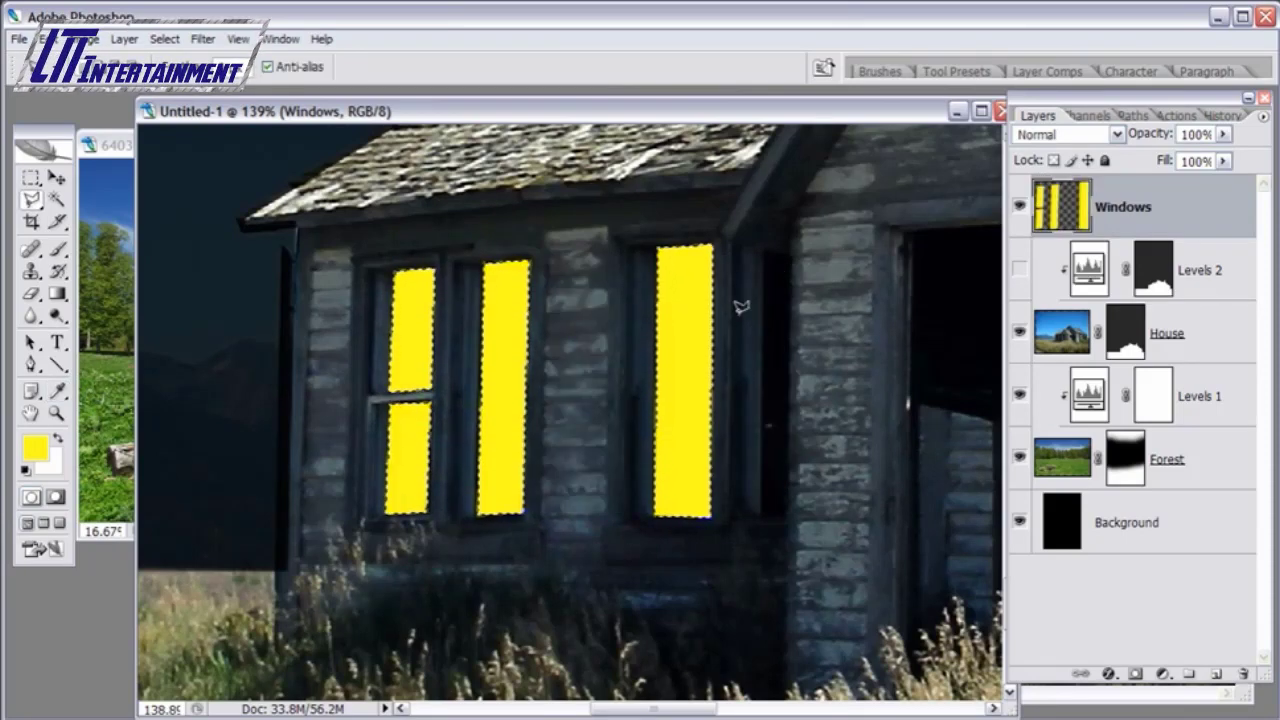
# - Deselect, clip Levels 1 to the Forest layer, and zoom out
pyautogui.click(165, 39)
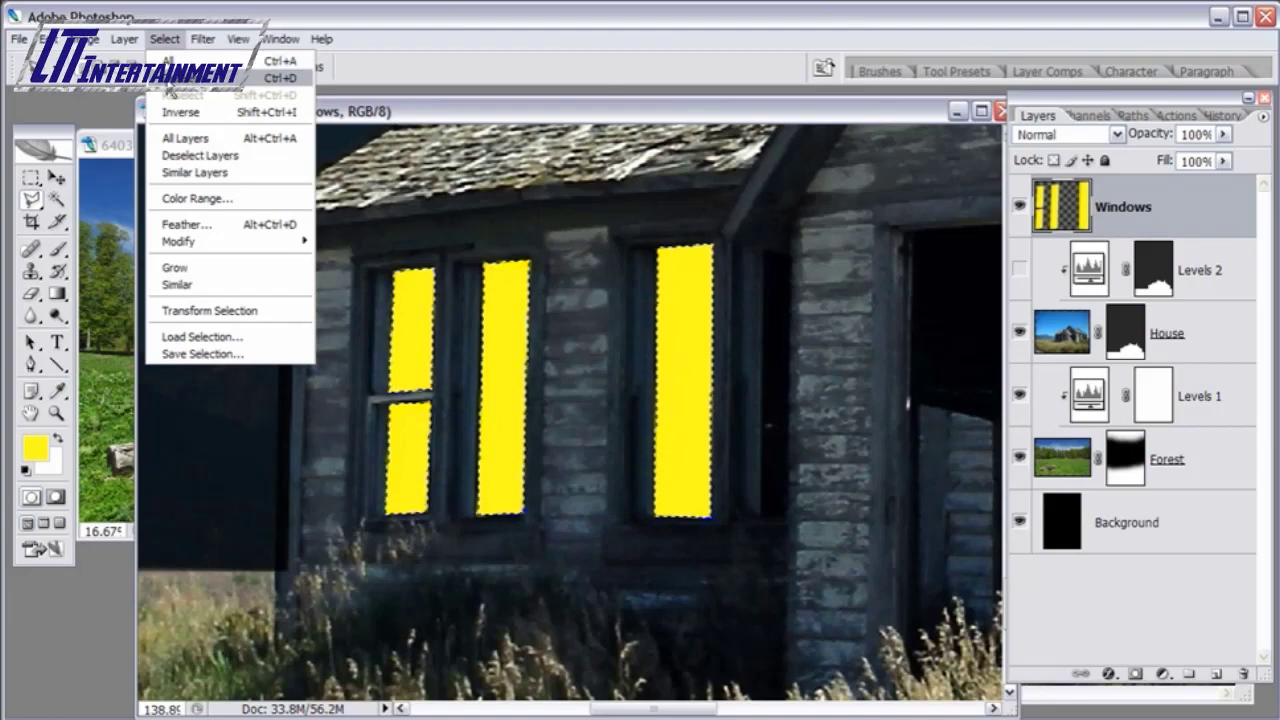
pyautogui.click(169, 84)
pyautogui.keyDown('alt'); pyautogui.click(1055, 426); pyautogui.keyUp('alt')
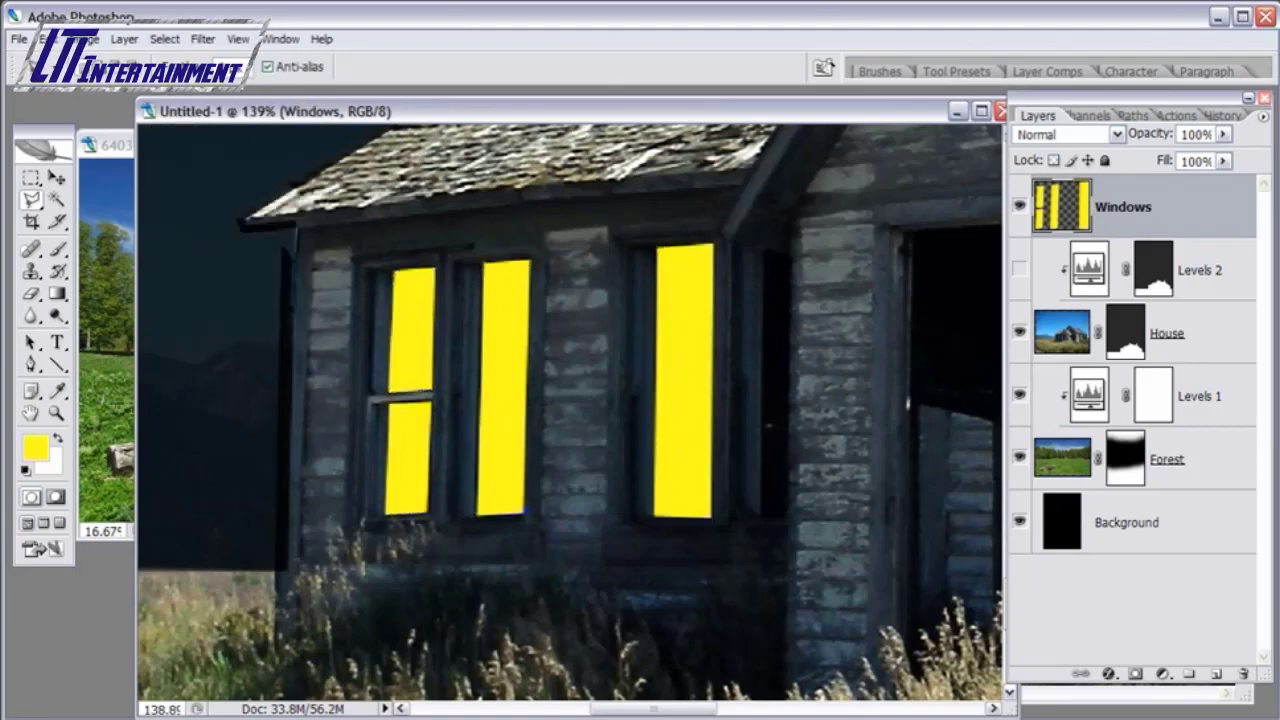
pyautogui.hotkey('ctrl', '-')
pyautogui.hotkey('ctrl', '-')
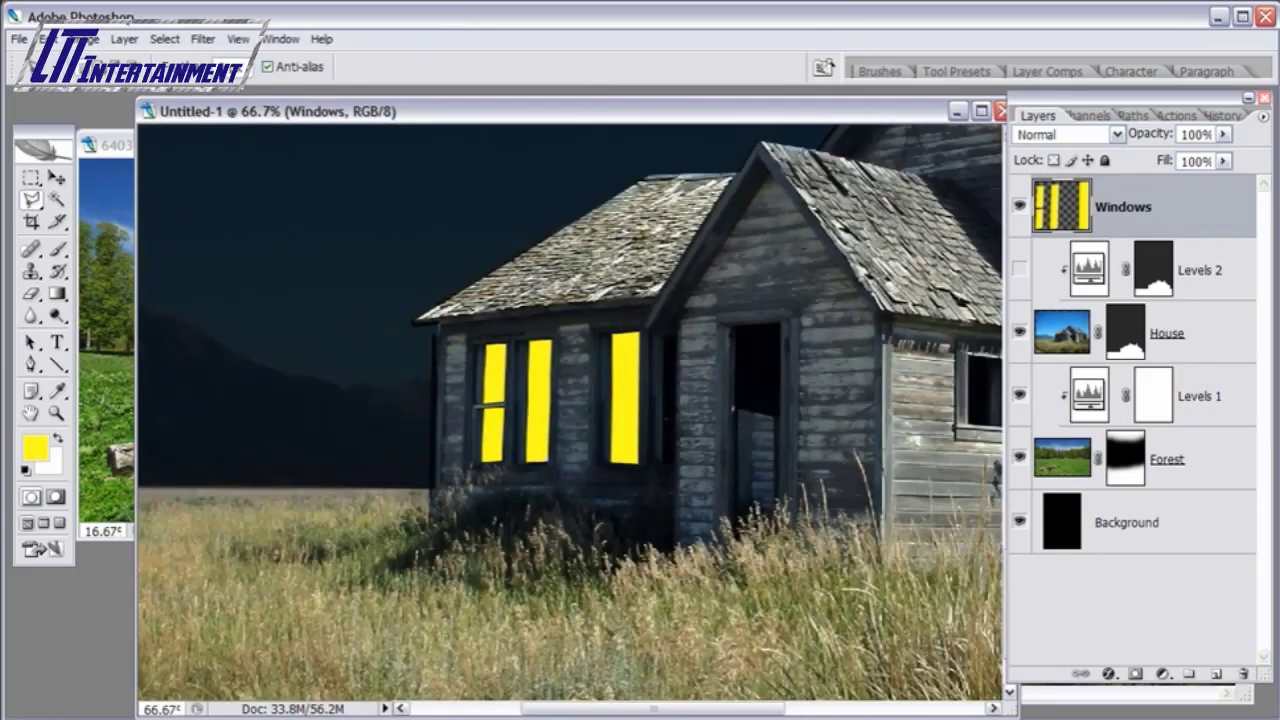
# - Zoom out to the full canvas, clip Levels 2 to House, and switch Levels 2 back on
pyautogui.hotkey('ctrl', '-')
pyautogui.hotkey('ctrl', '-')
pyautogui.hotkey('ctrl', '-')
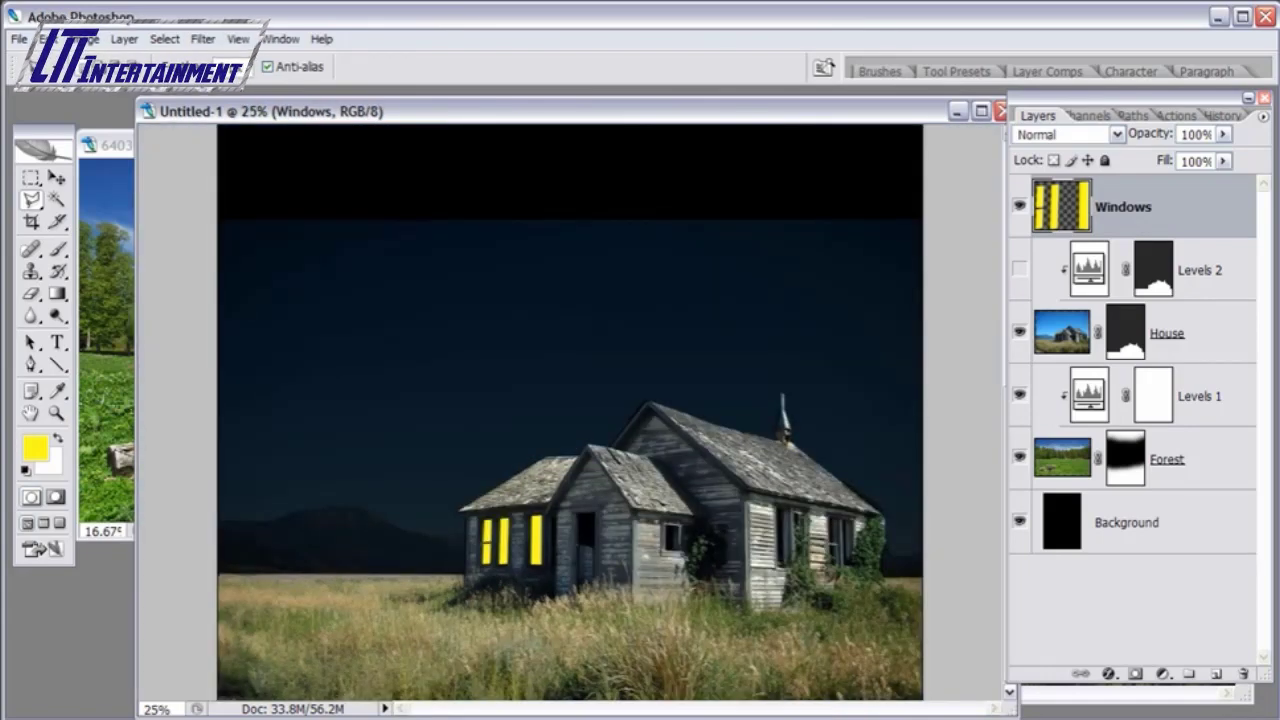
pyautogui.keyDown('alt'); pyautogui.click(1057, 270); pyautogui.keyUp('alt')
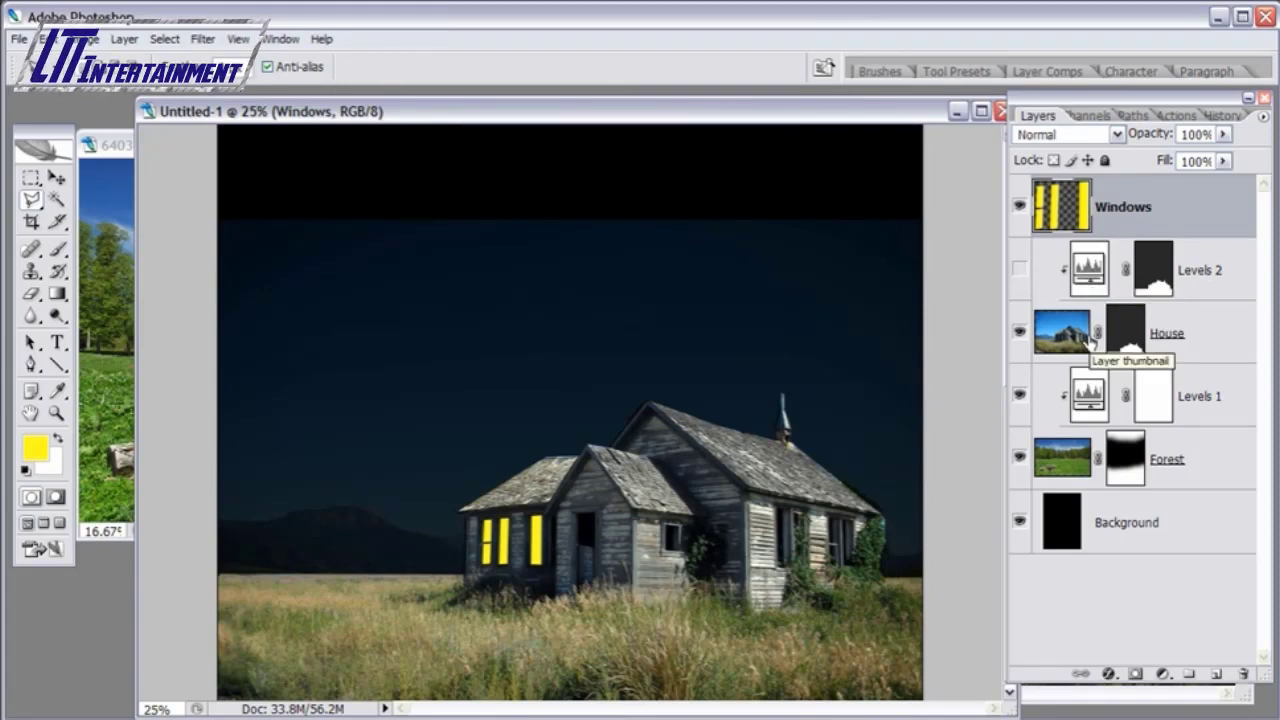
pyautogui.click(1020, 272)
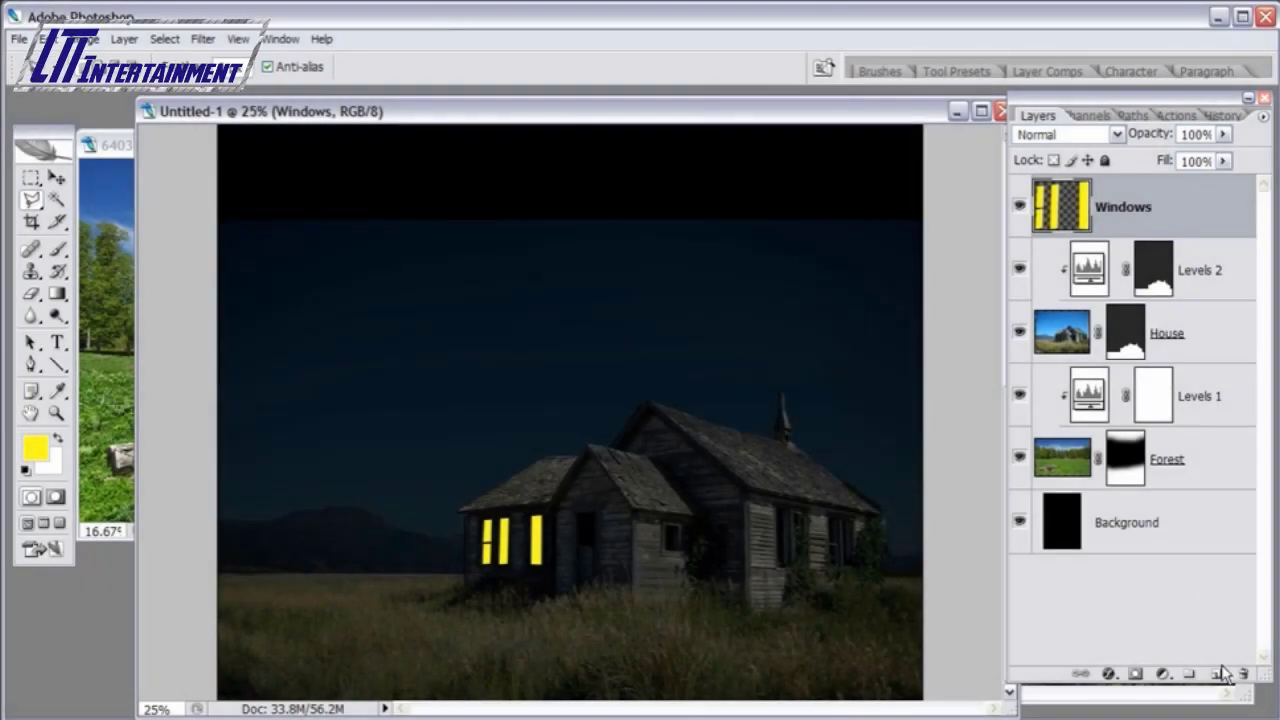
# - Create a new layer at the top of the stack named 'Beams'
pyautogui.click(1218, 674)
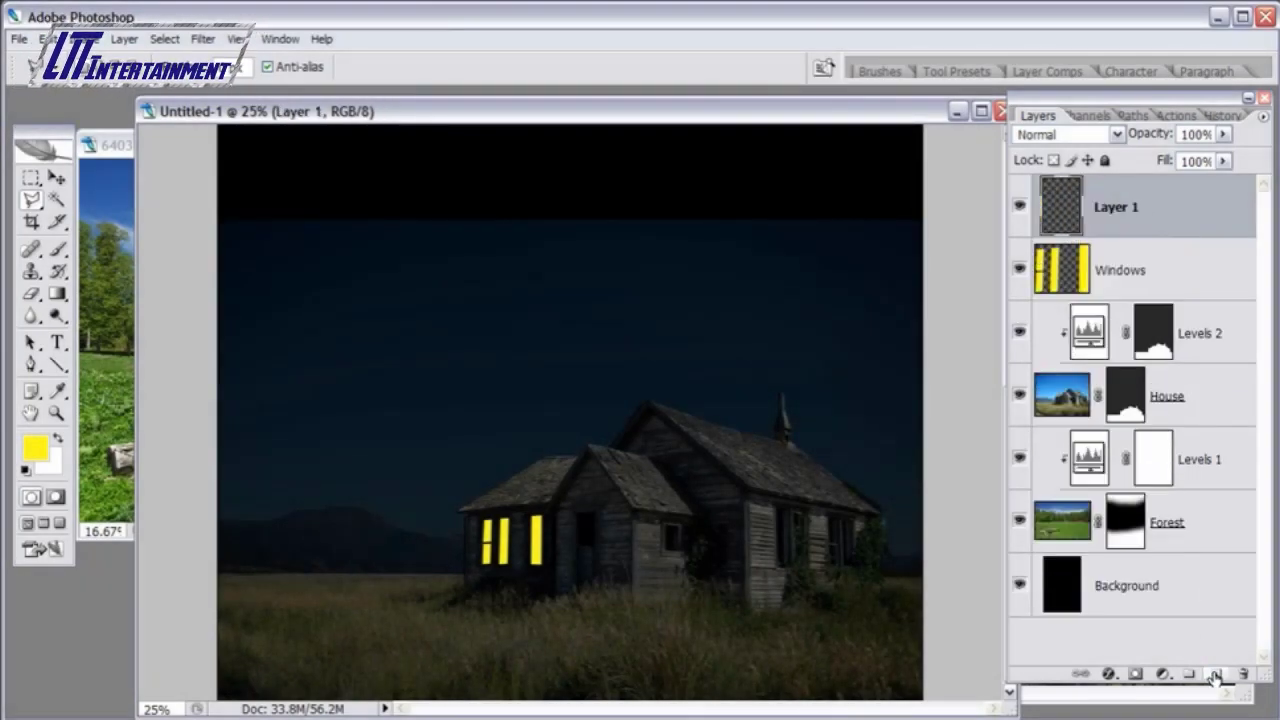
pyautogui.doubleClick(1138, 207)
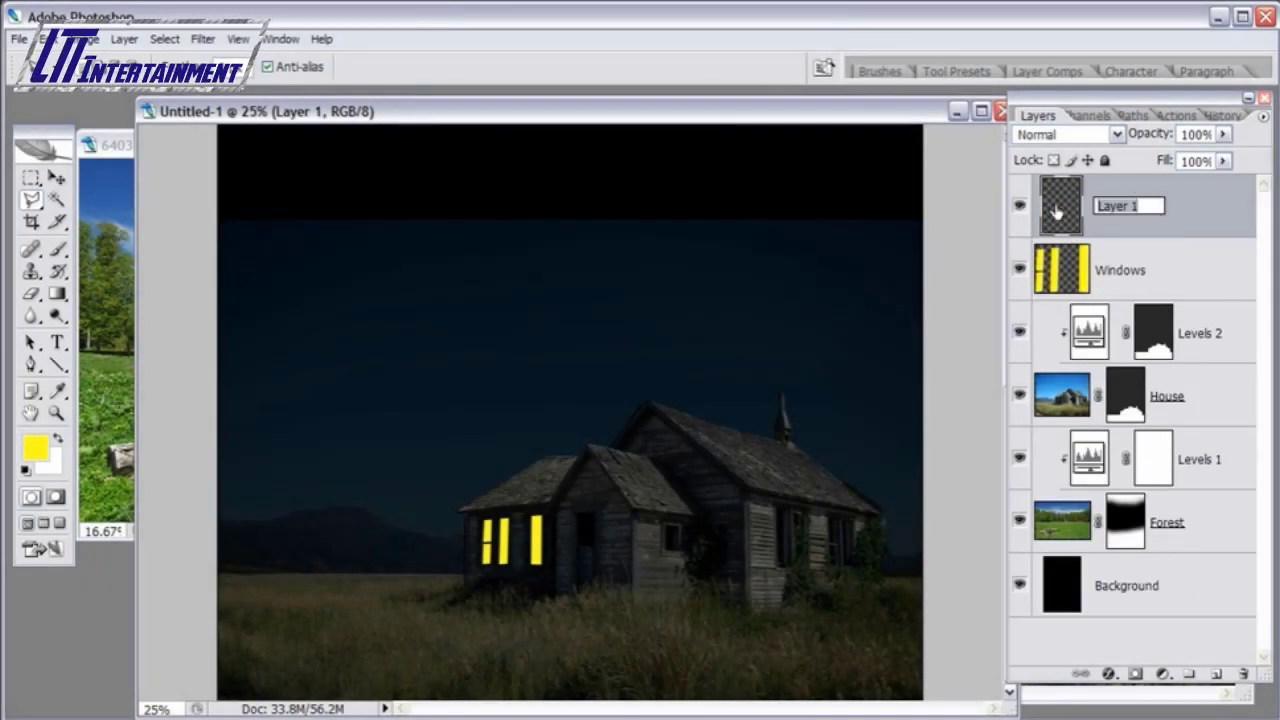
pyautogui.write('Beams')
pyautogui.press('Return')
# - Zoom in closer on the lit windows and select the Polygonal Lasso Tool
pyautogui.press('z')
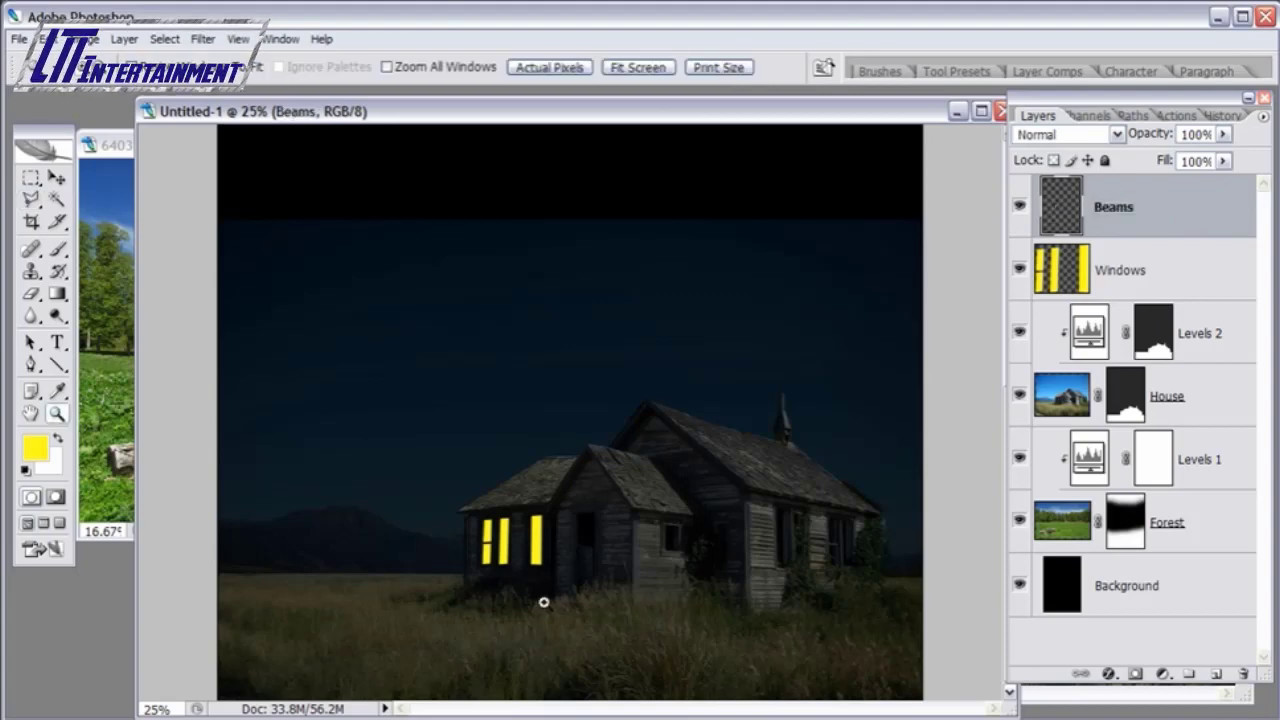
pyautogui.click(543, 602)
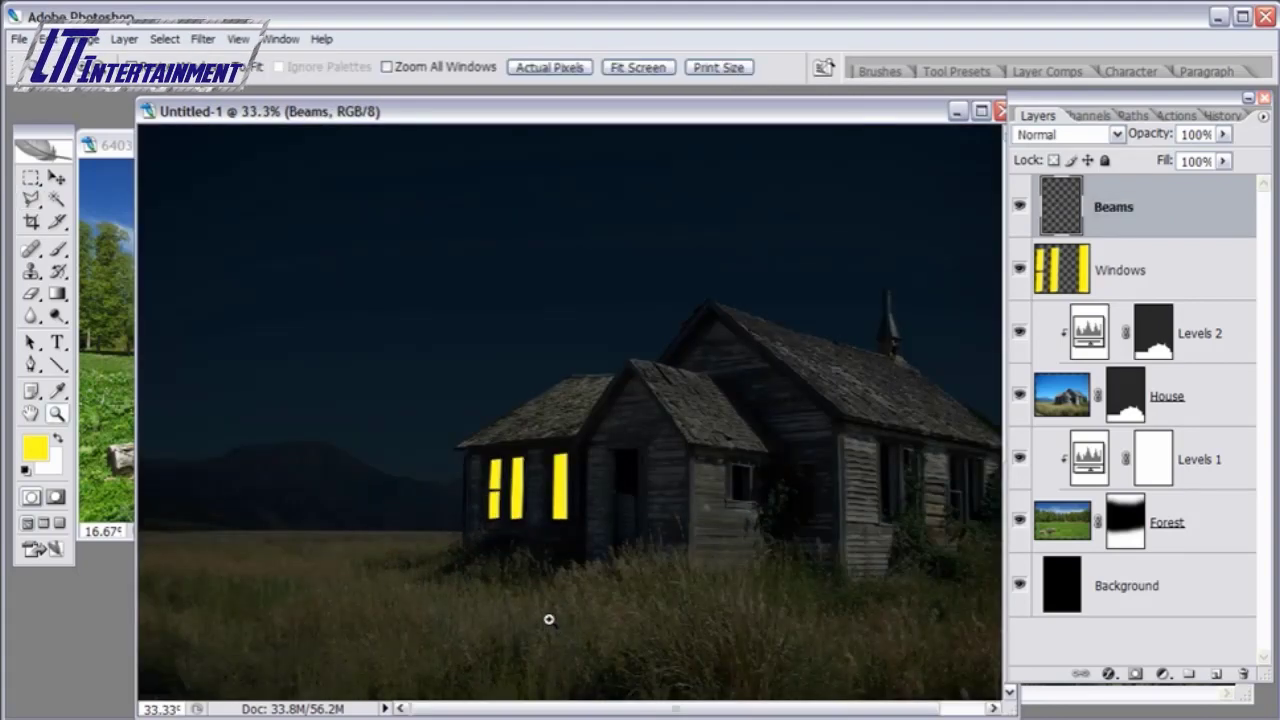
pyautogui.click(31, 199)
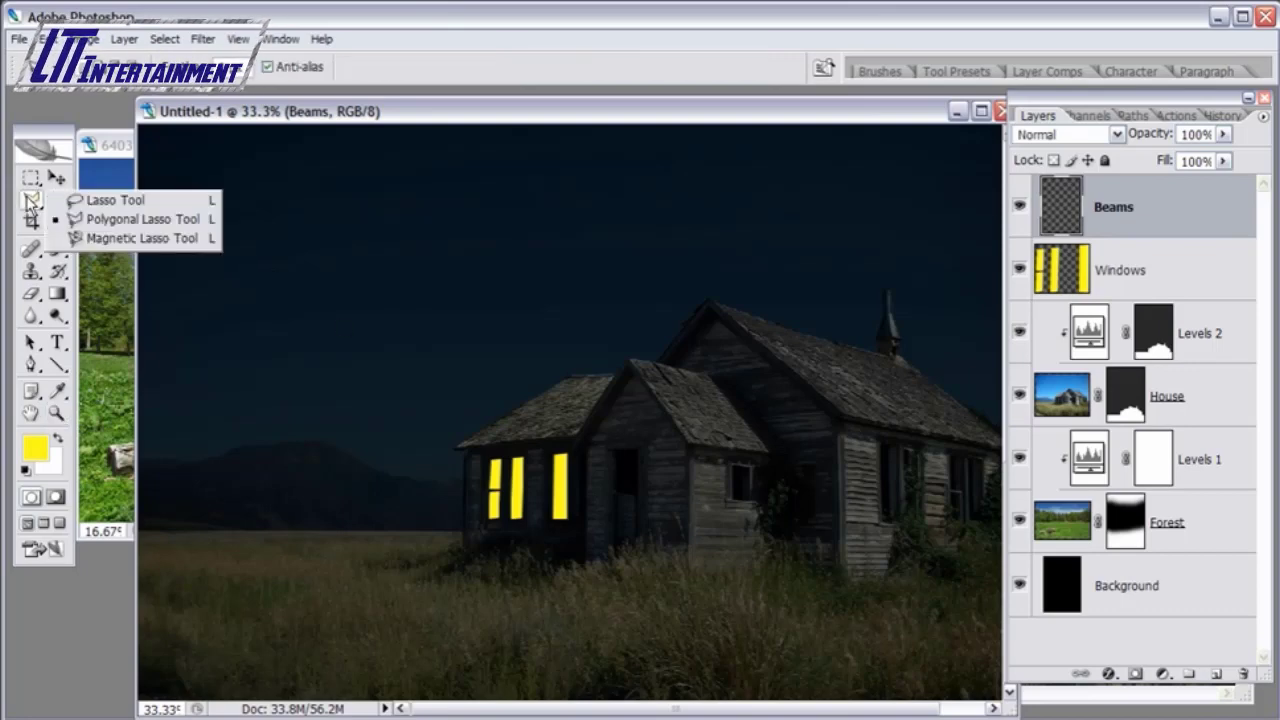
pyautogui.click(99, 220)
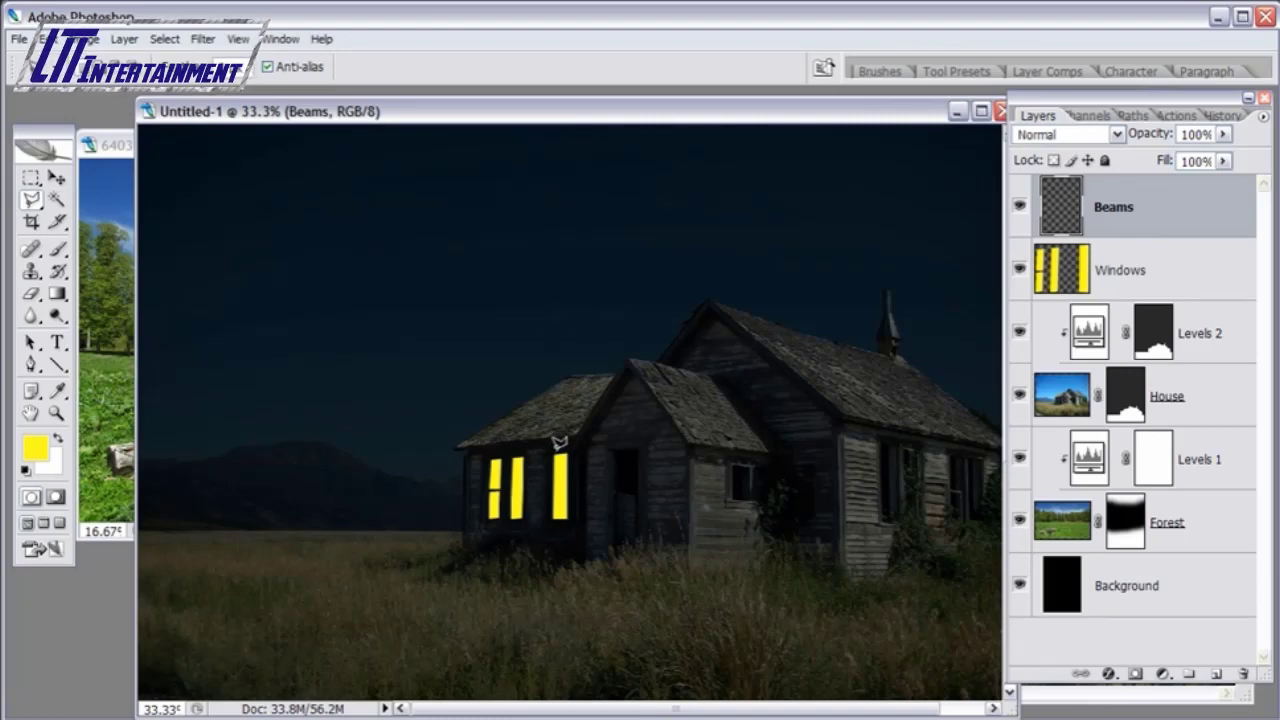
pyautogui.click(56, 413)
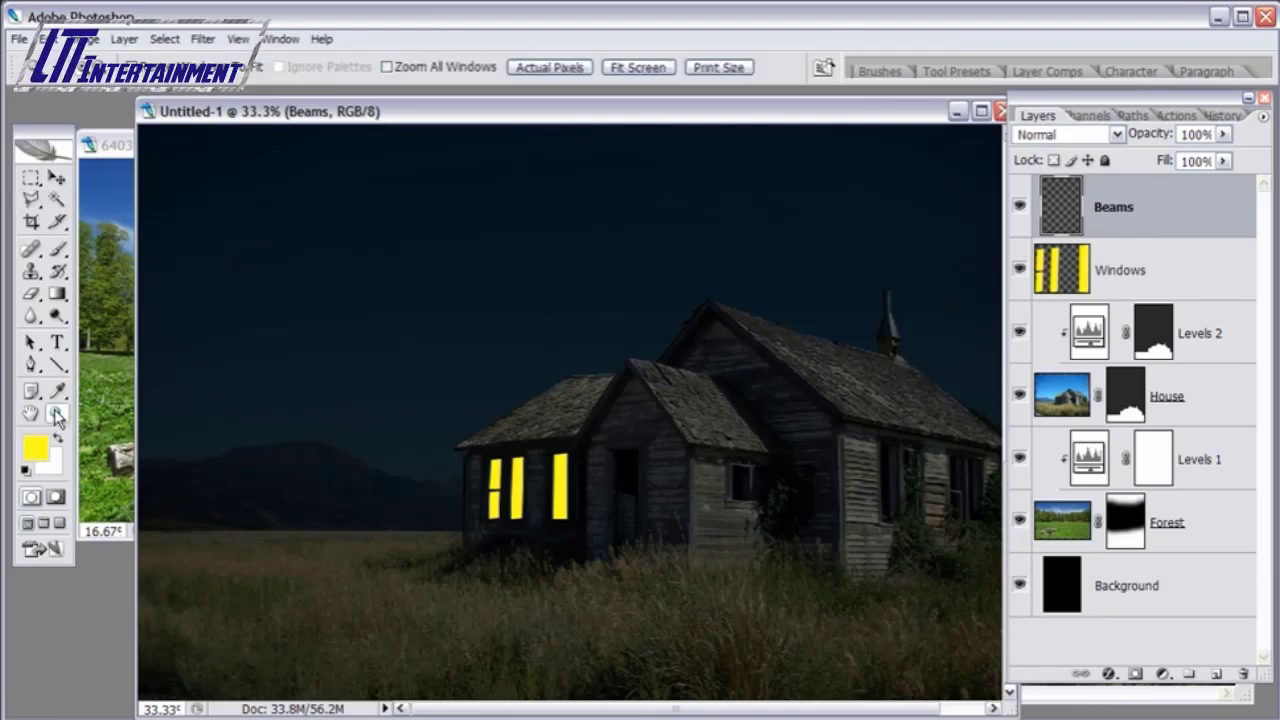
pyautogui.click(323, 519)
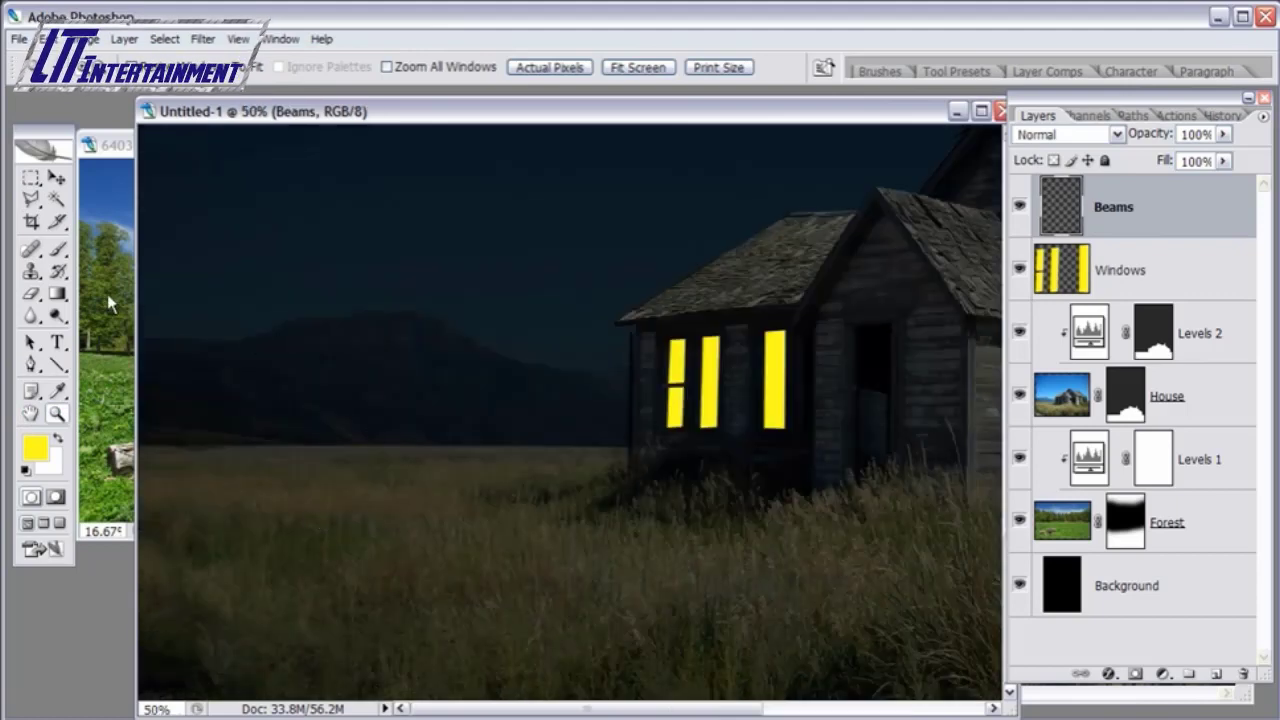
pyautogui.click(31, 199)
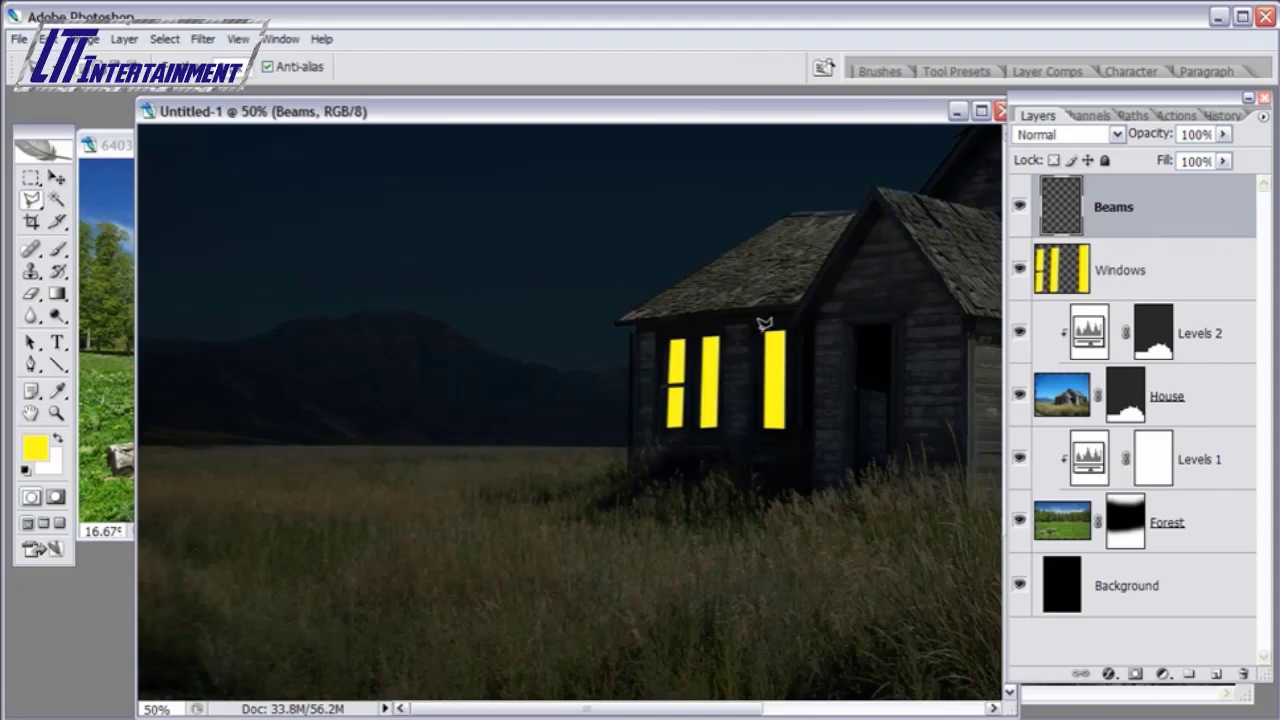
# - Select a tapering beam from the left window to the left edge, then open the Color Picker
pyautogui.click(670, 339)
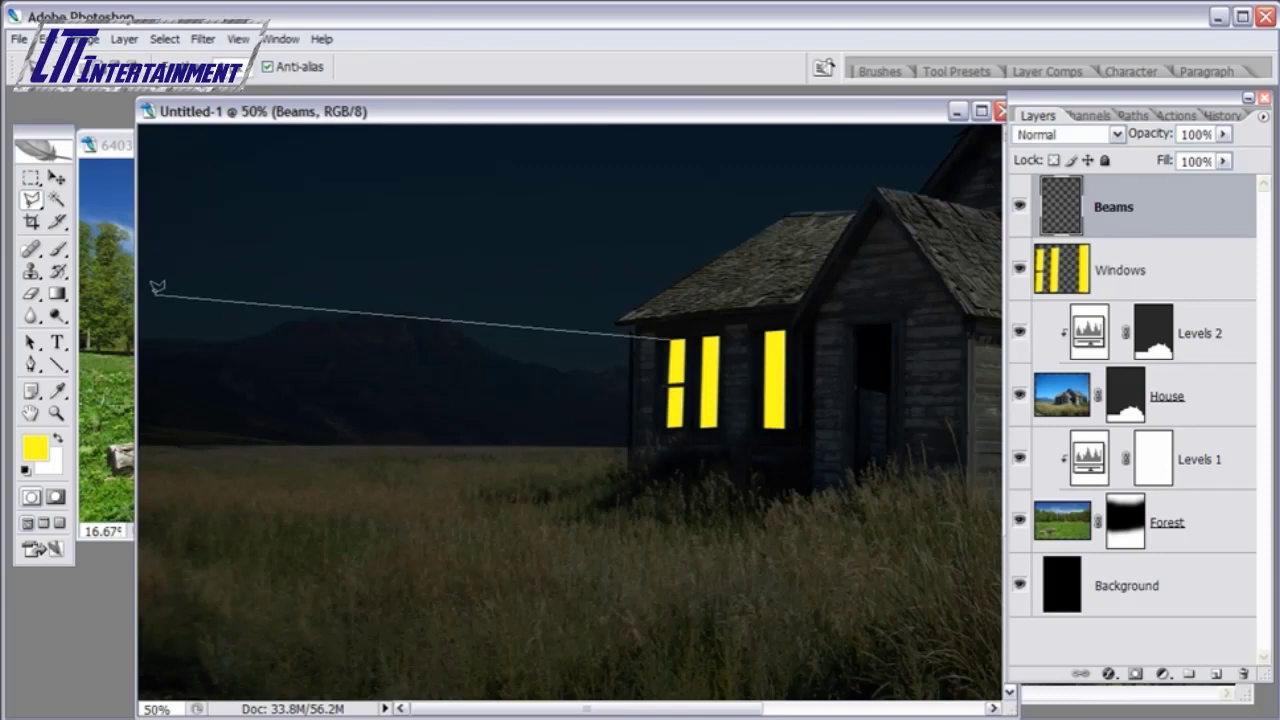
pyautogui.click(151, 295)
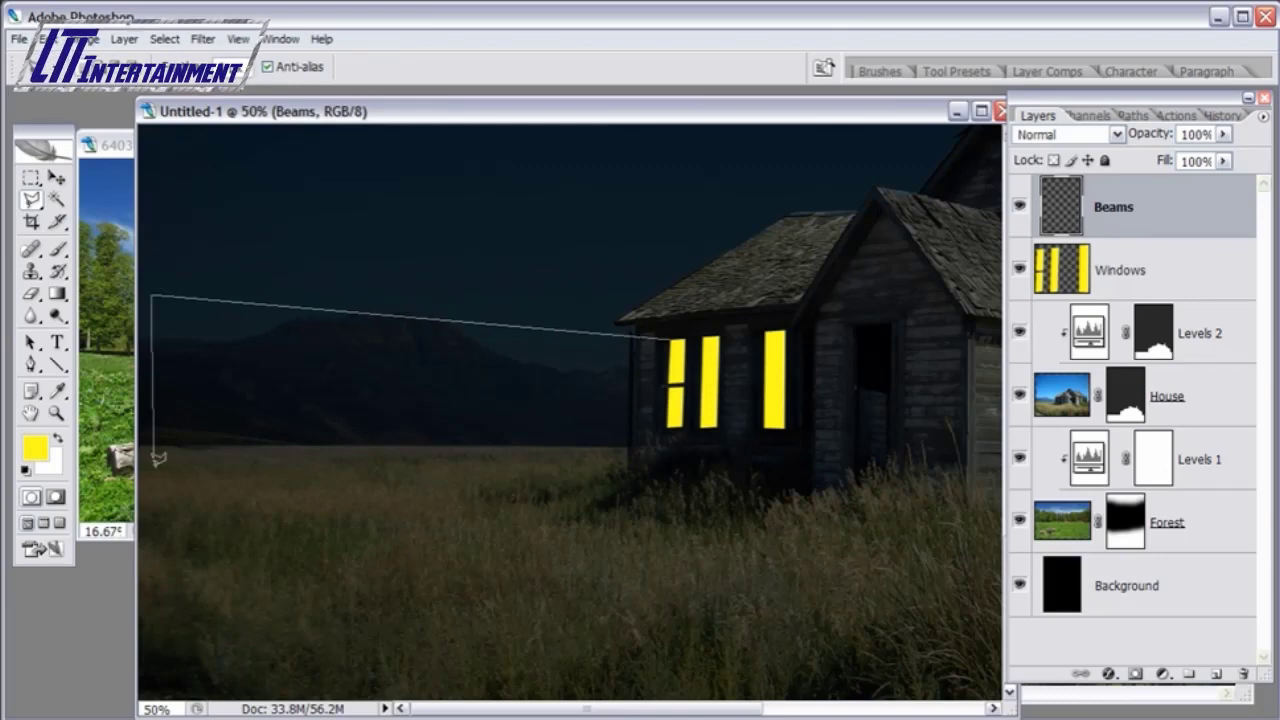
pyautogui.click(152, 469)
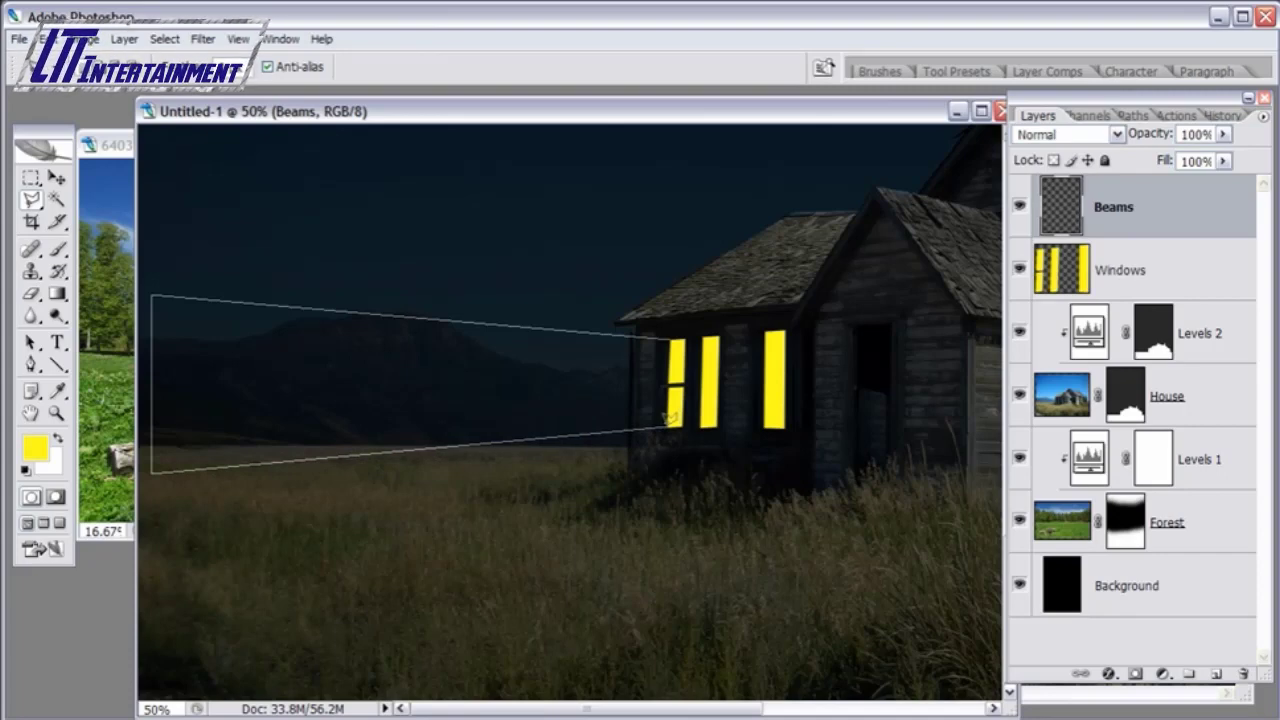
pyautogui.click(673, 334)
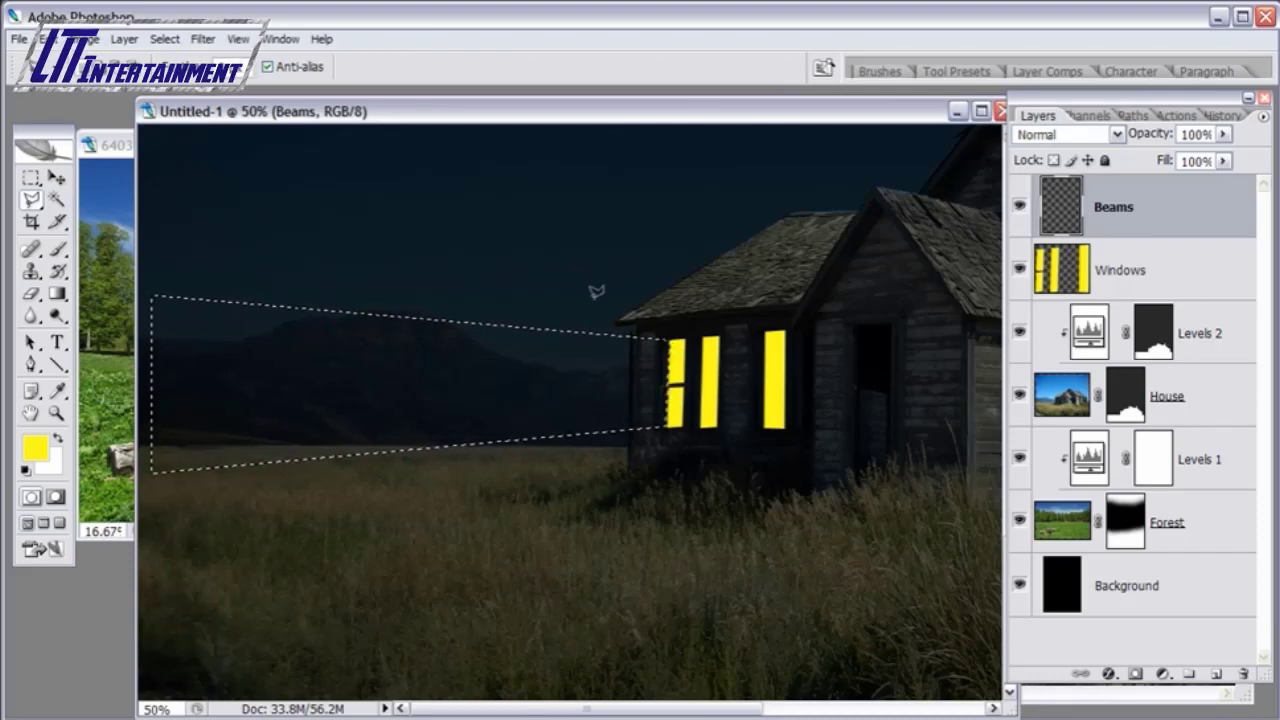
pyautogui.click(36, 452)
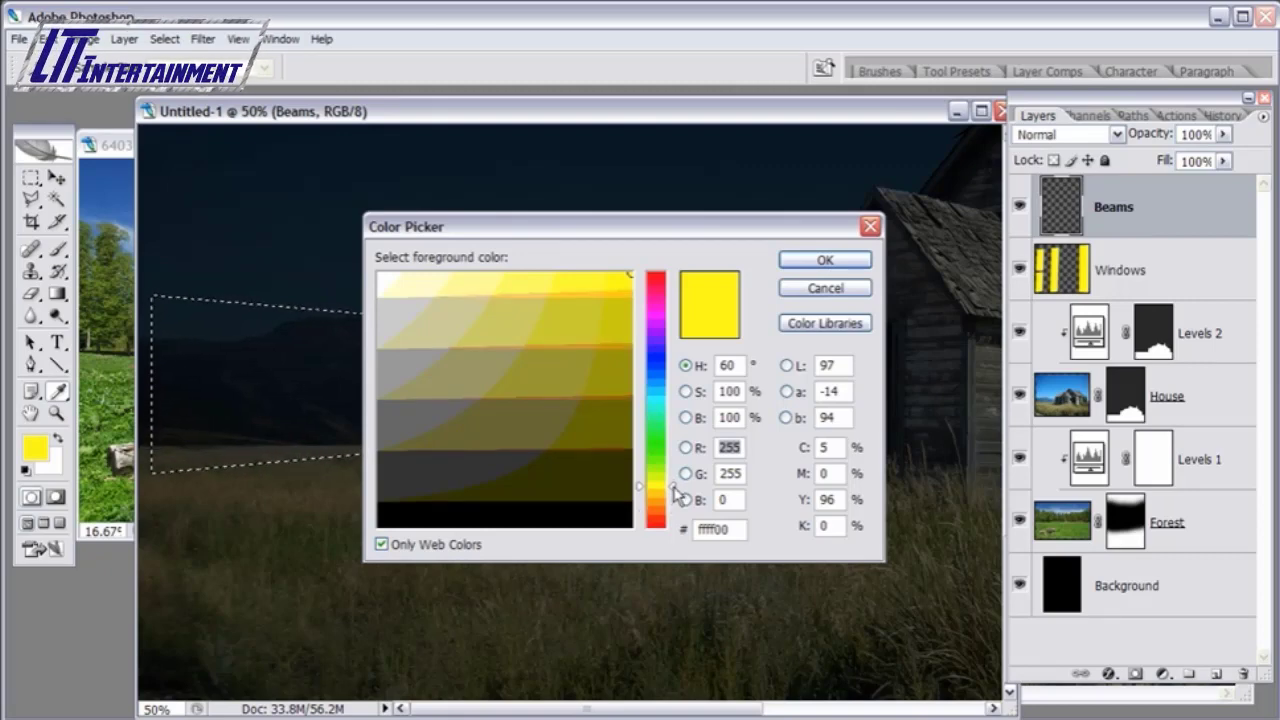
# - Set the foreground to ffcc00, Paint Bucket-fill the beam selection, and deselect
pyautogui.moveTo(674, 494); pyautogui.dragTo(677, 502)
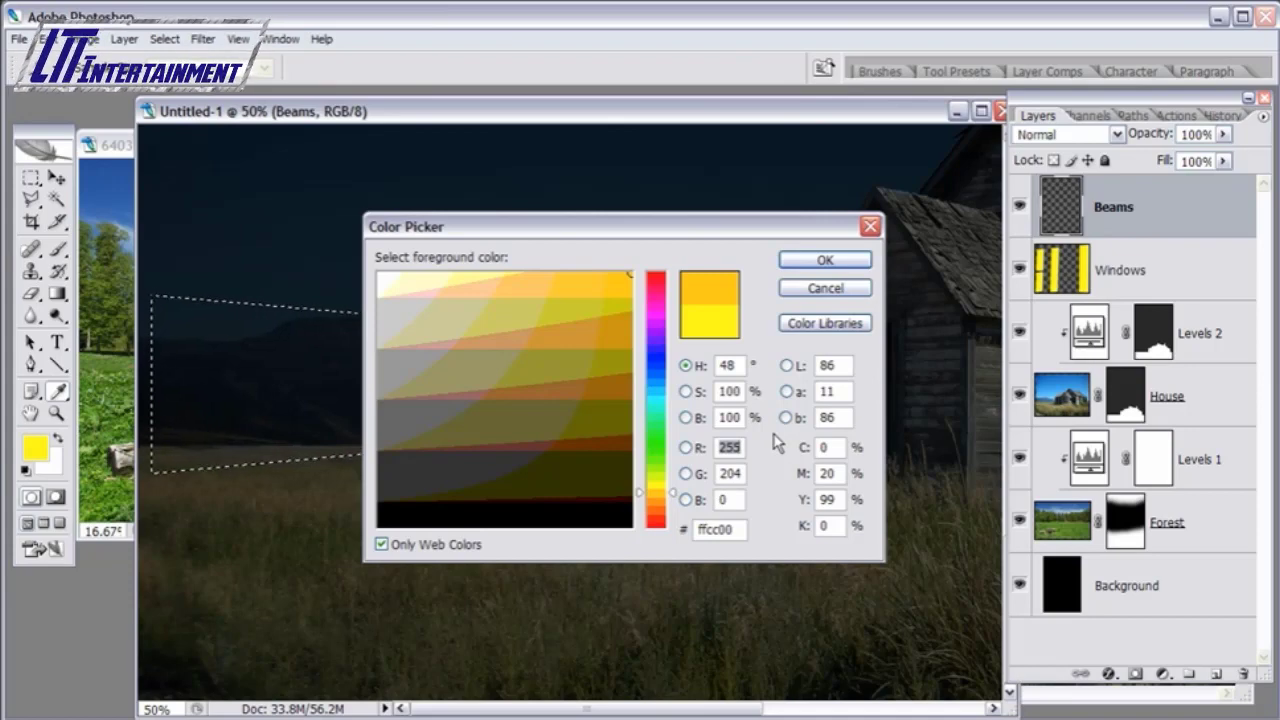
pyautogui.click(842, 259)
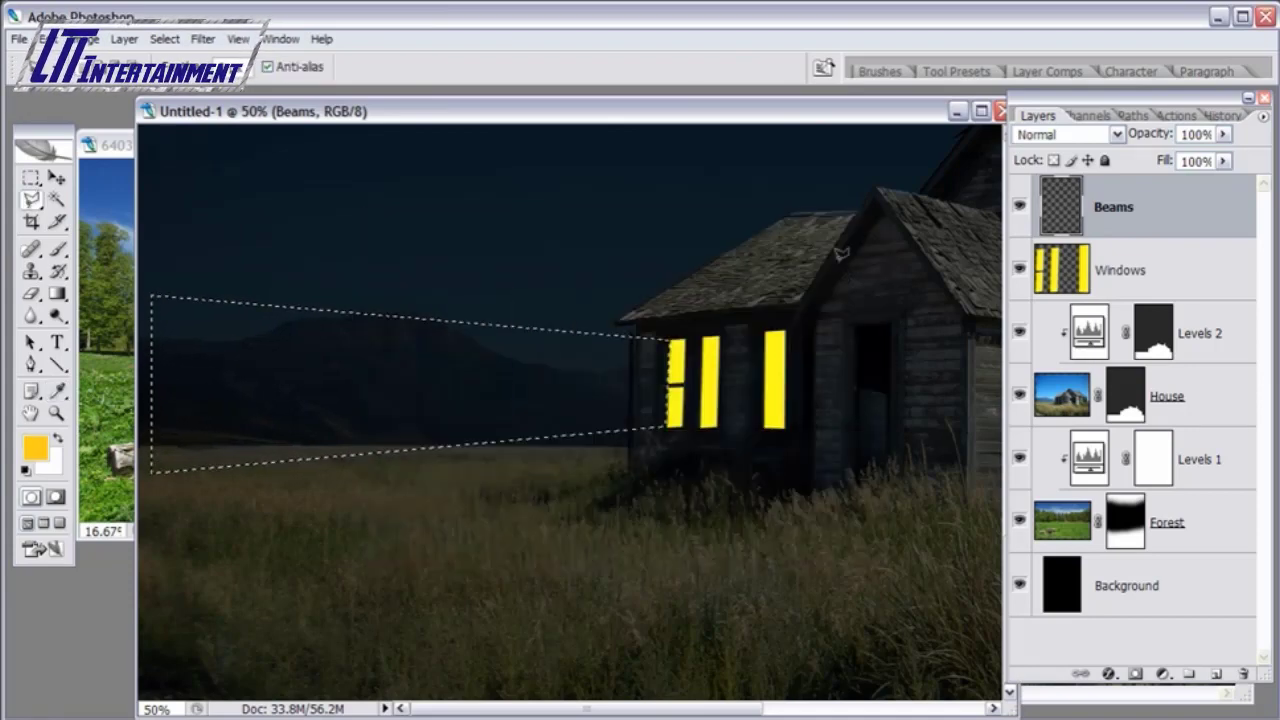
pyautogui.click(57, 294)
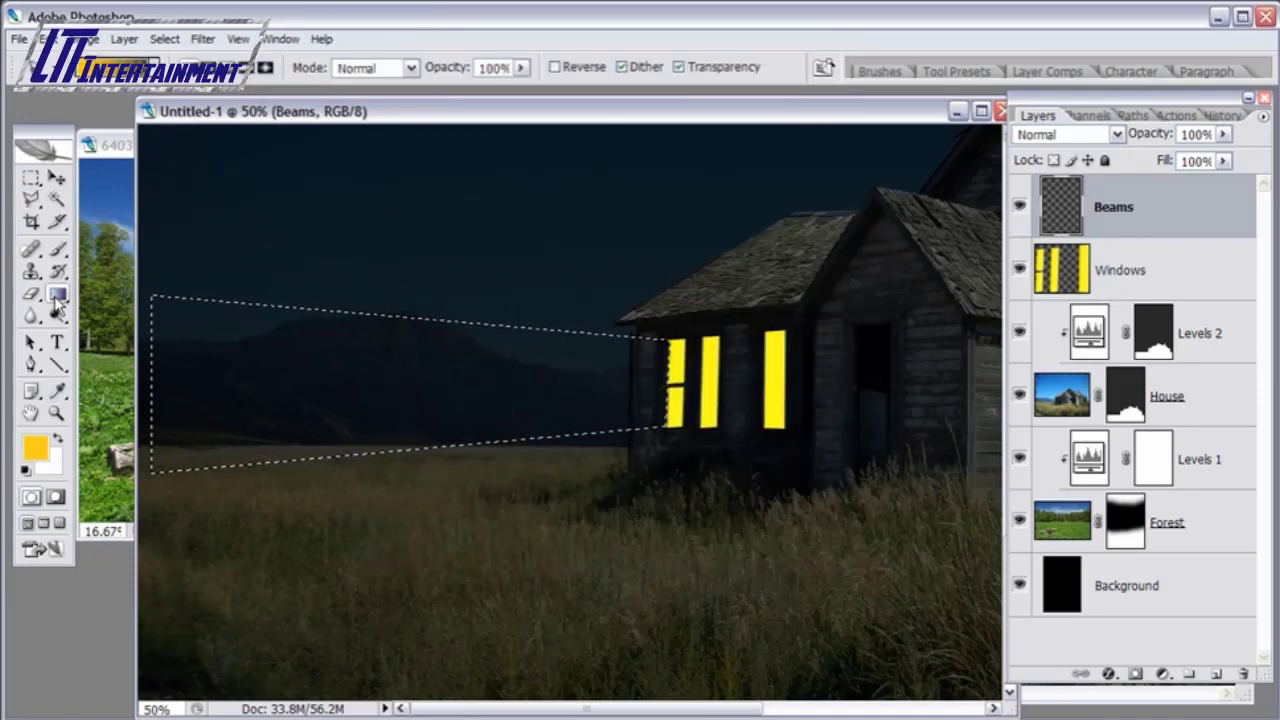
pyautogui.moveTo(57, 303); pyautogui.dragTo(110, 314)
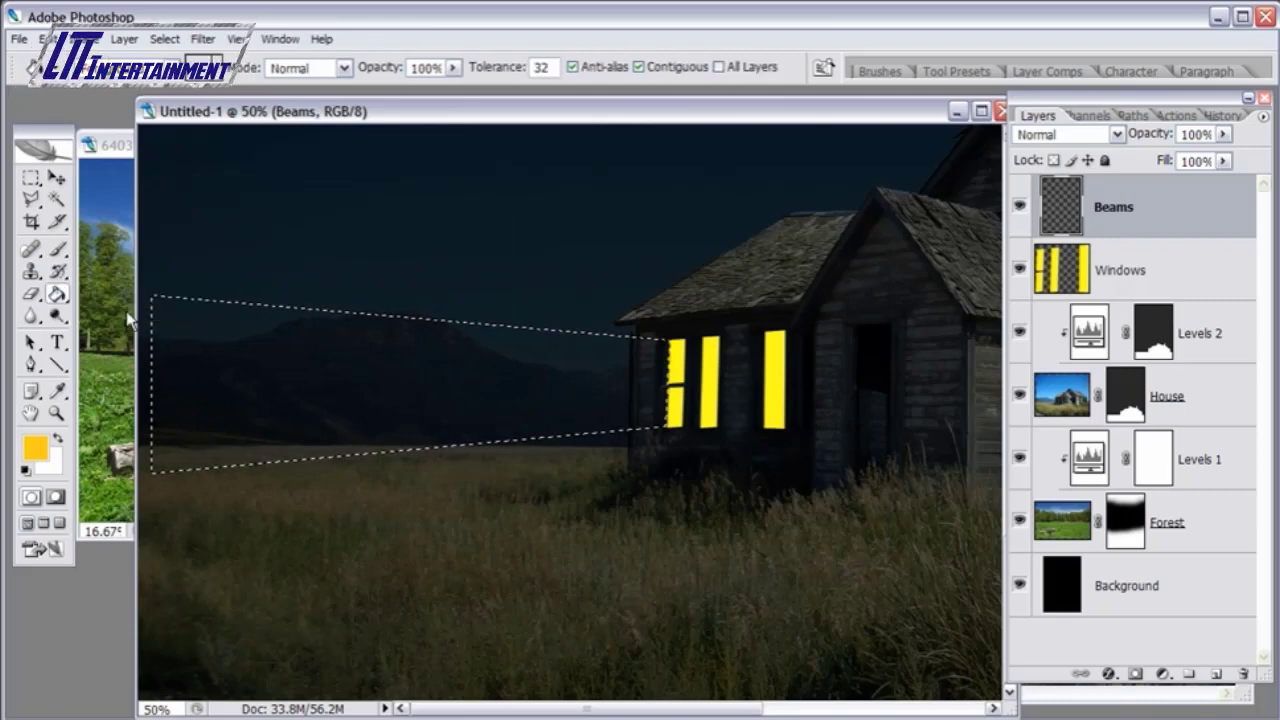
pyautogui.click(287, 335)
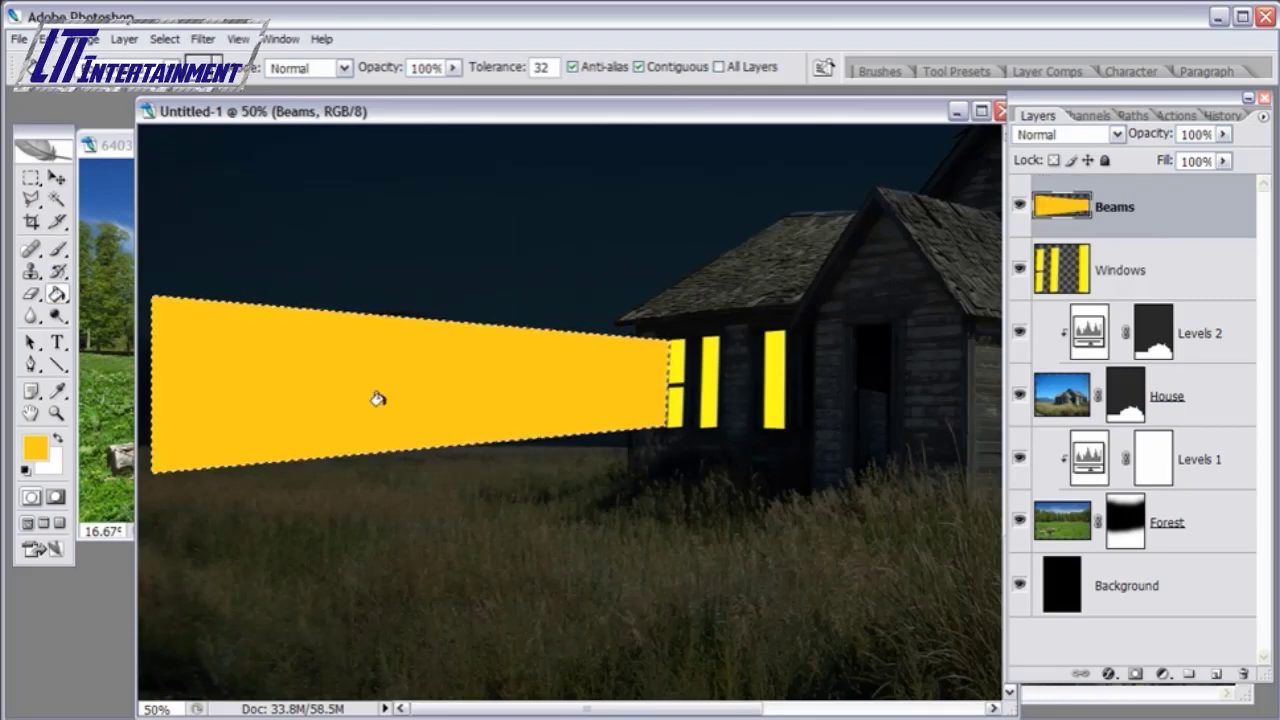
pyautogui.click(165, 39)
pyautogui.click(174, 84)
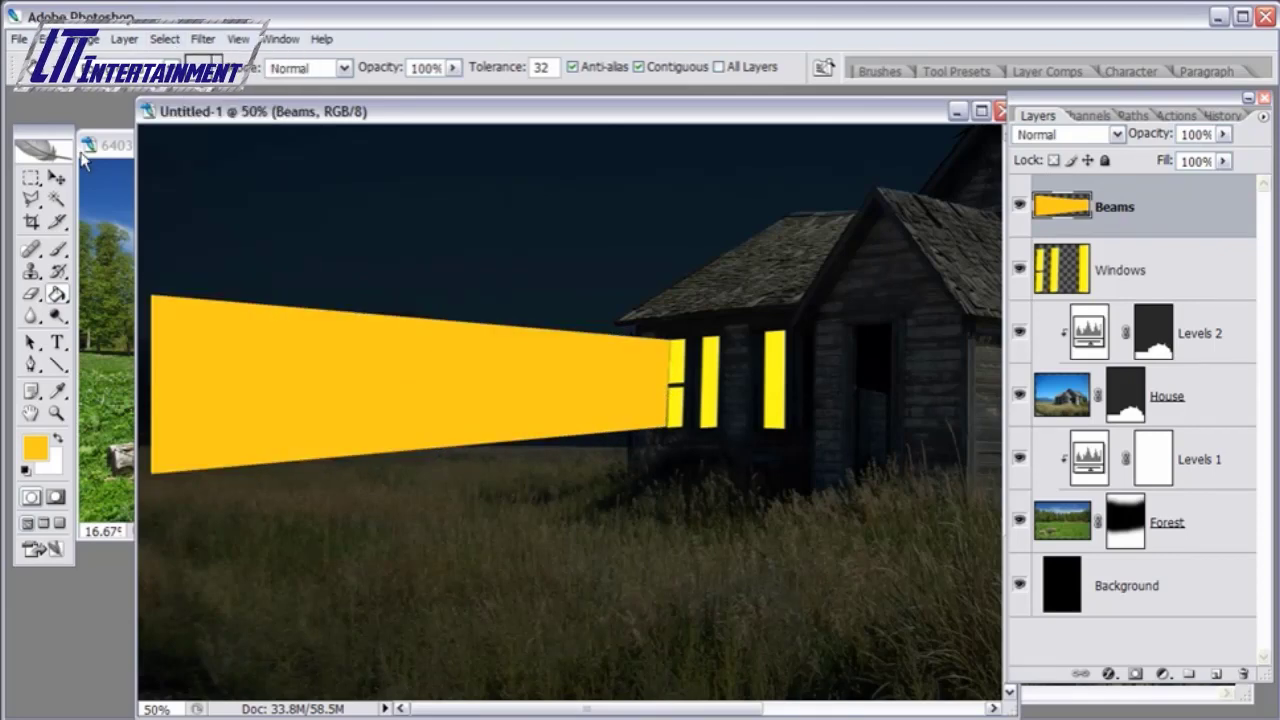
pyautogui.click(56, 177)
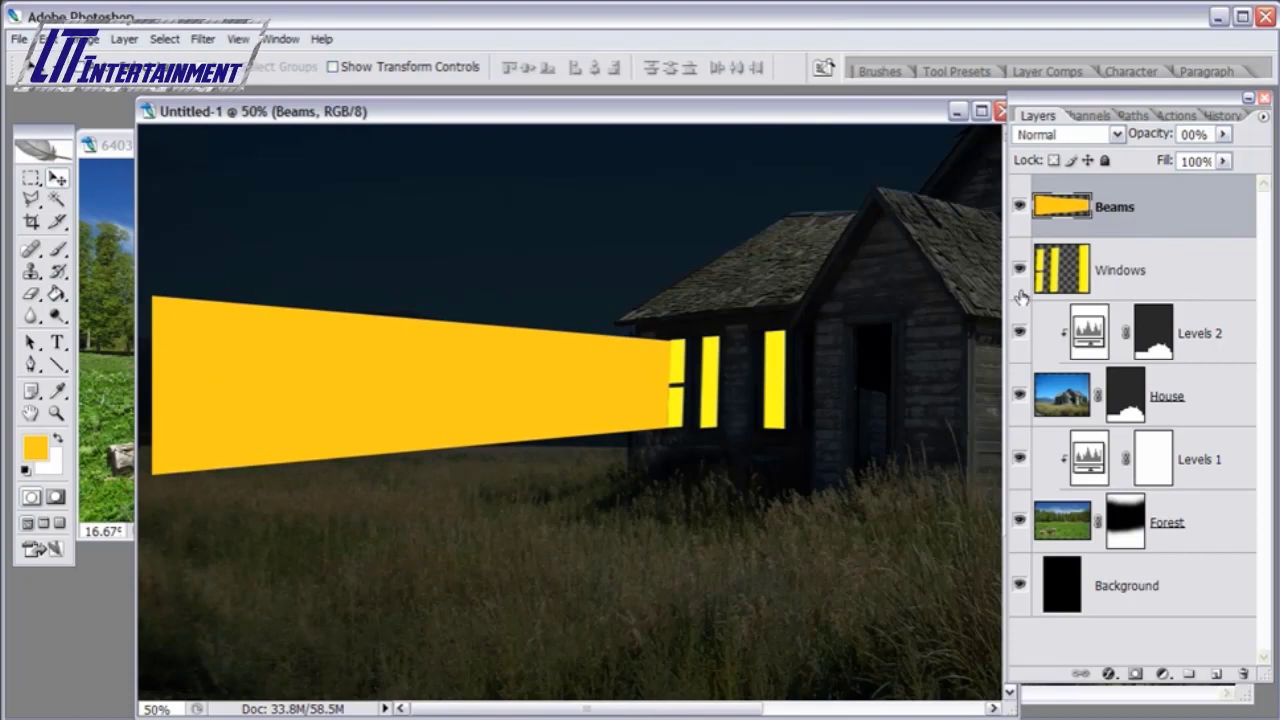
# - Lower the Beams layer's opacity to 20%
pyautogui.click(1224, 134)
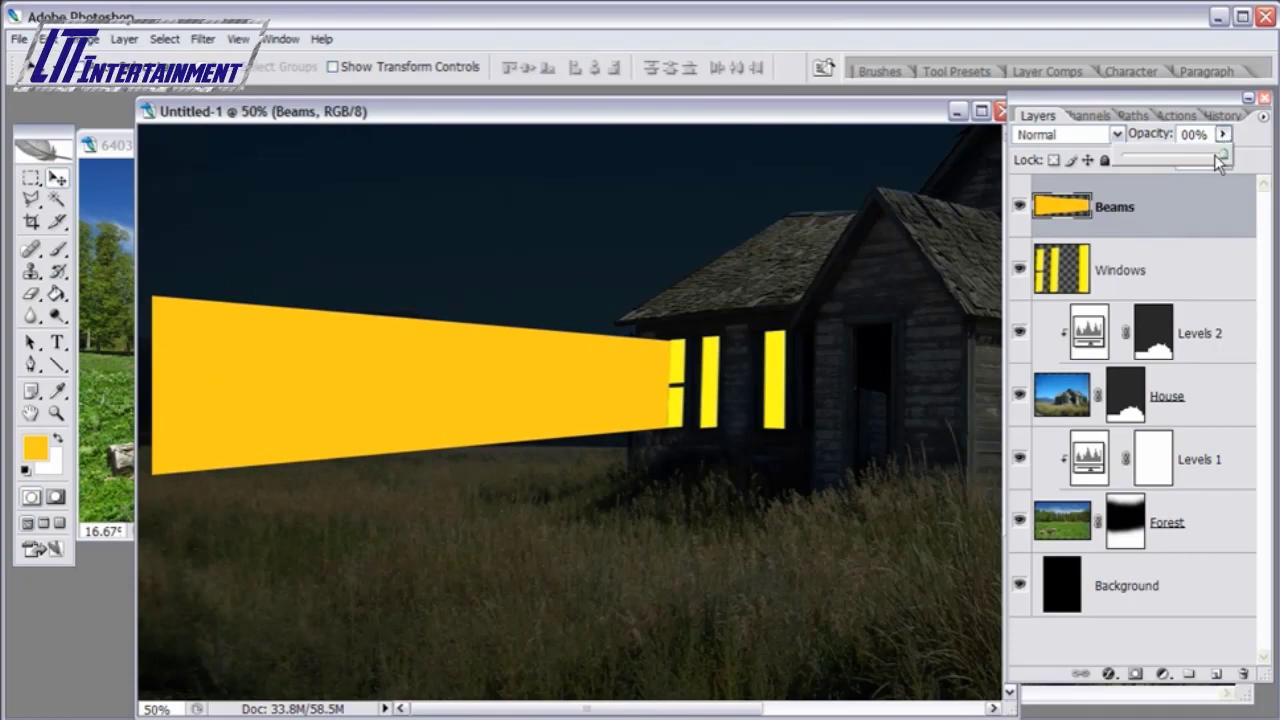
pyautogui.moveTo(1222, 160); pyautogui.dragTo(1143, 157)
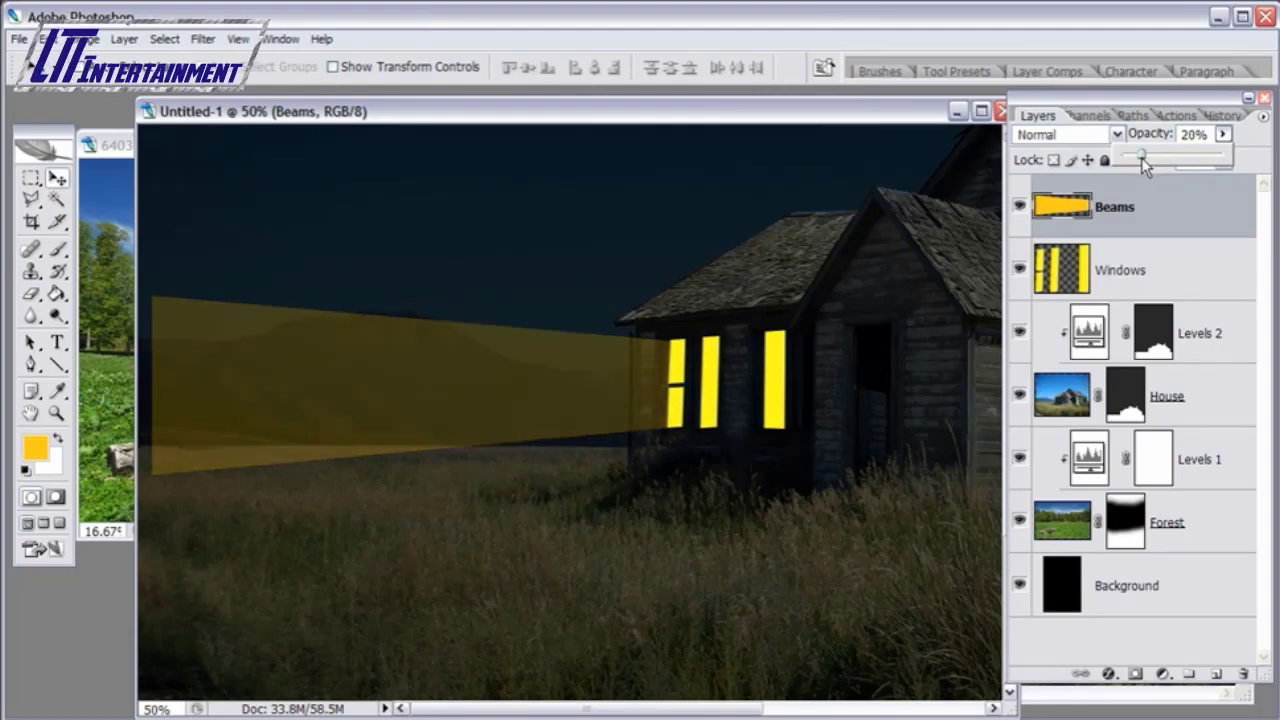
pyautogui.click(603, 387)
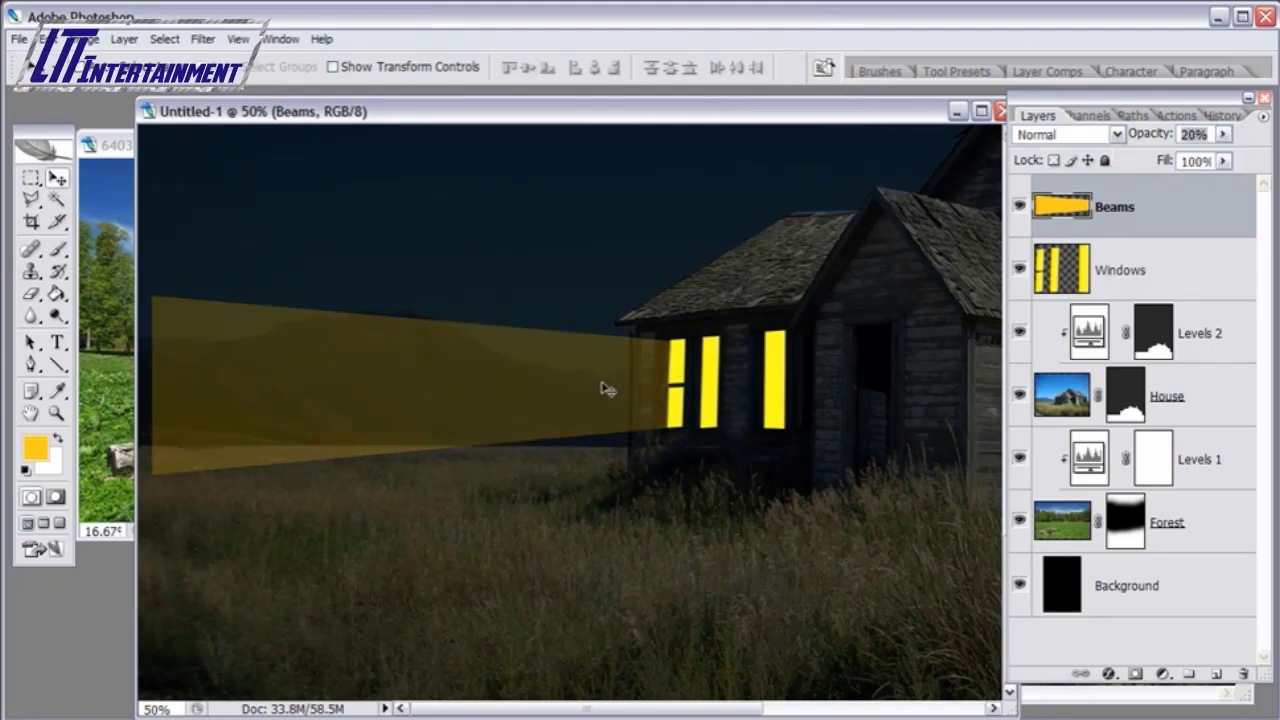
pyautogui.moveTo(603, 387)
pyautogui.mouseDown()
pyautogui.moveTo(563, 366)
pyautogui.moveTo(603, 387)
pyautogui.mouseUp()
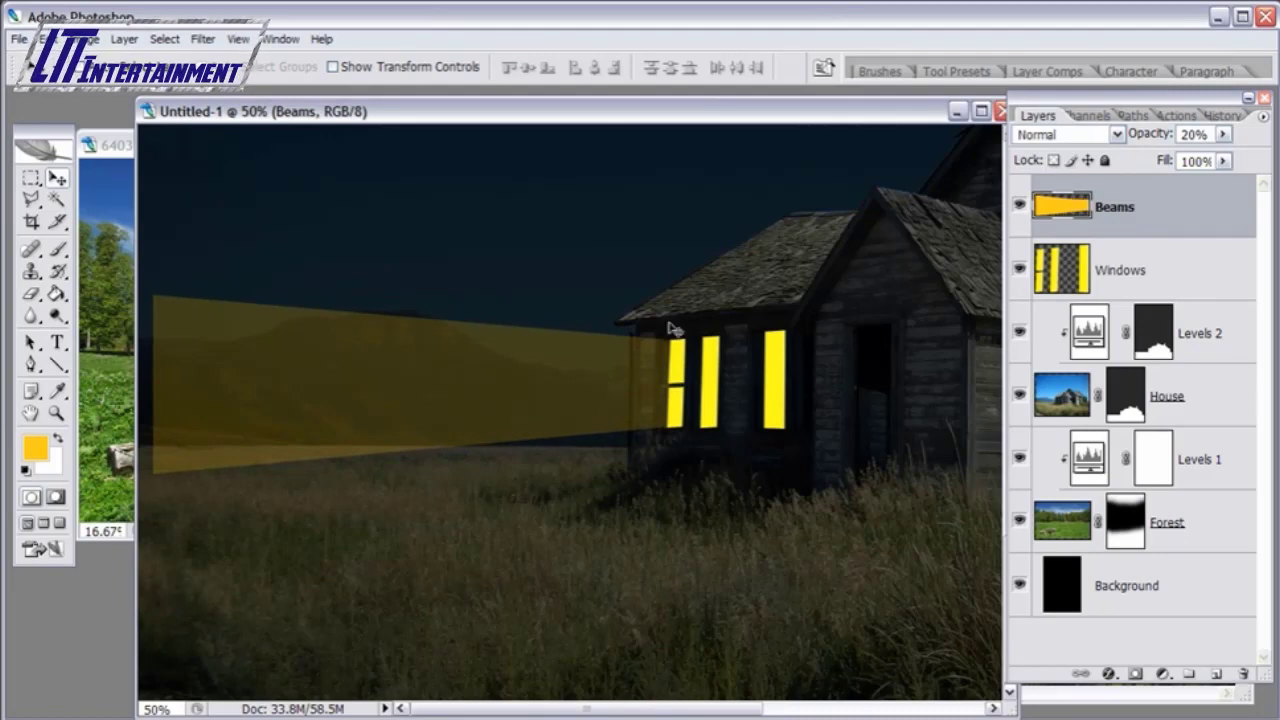
# - Rename the Beams layer to 'Beam 1'
pyautogui.doubleClick(1125, 207)
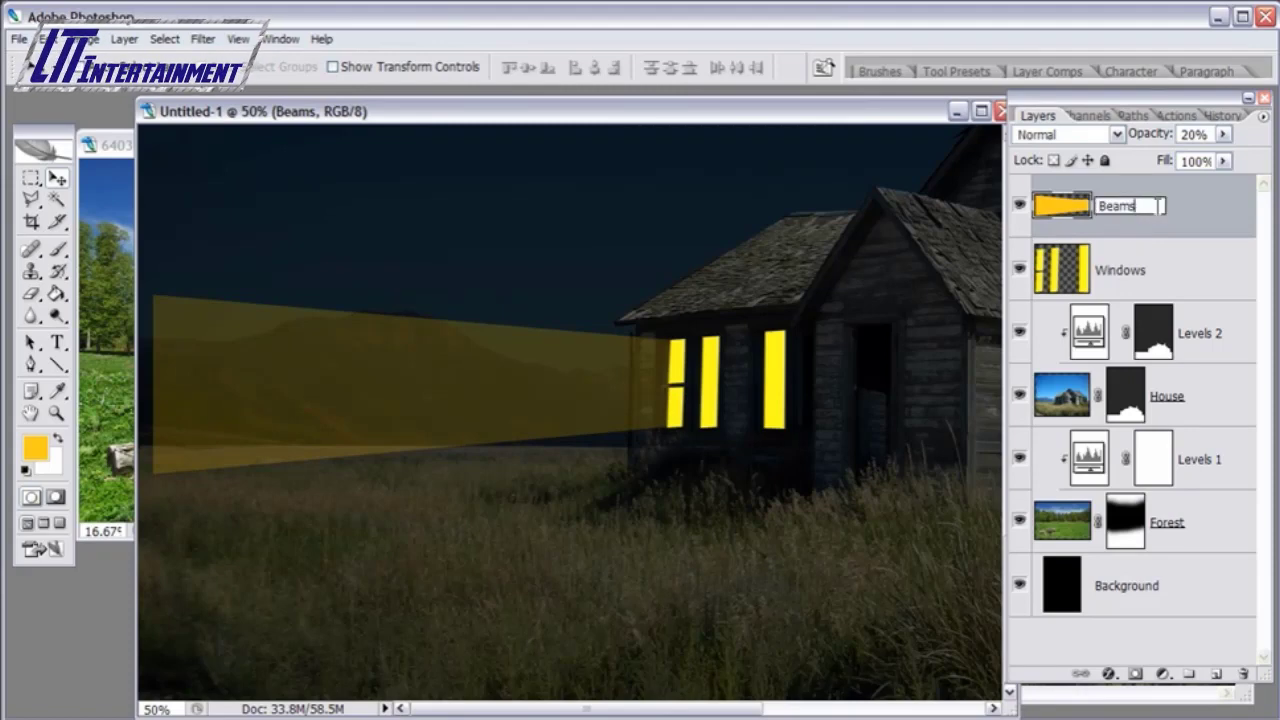
pyautogui.press('BackSpace')
pyautogui.write('1')
pyautogui.press('Return')
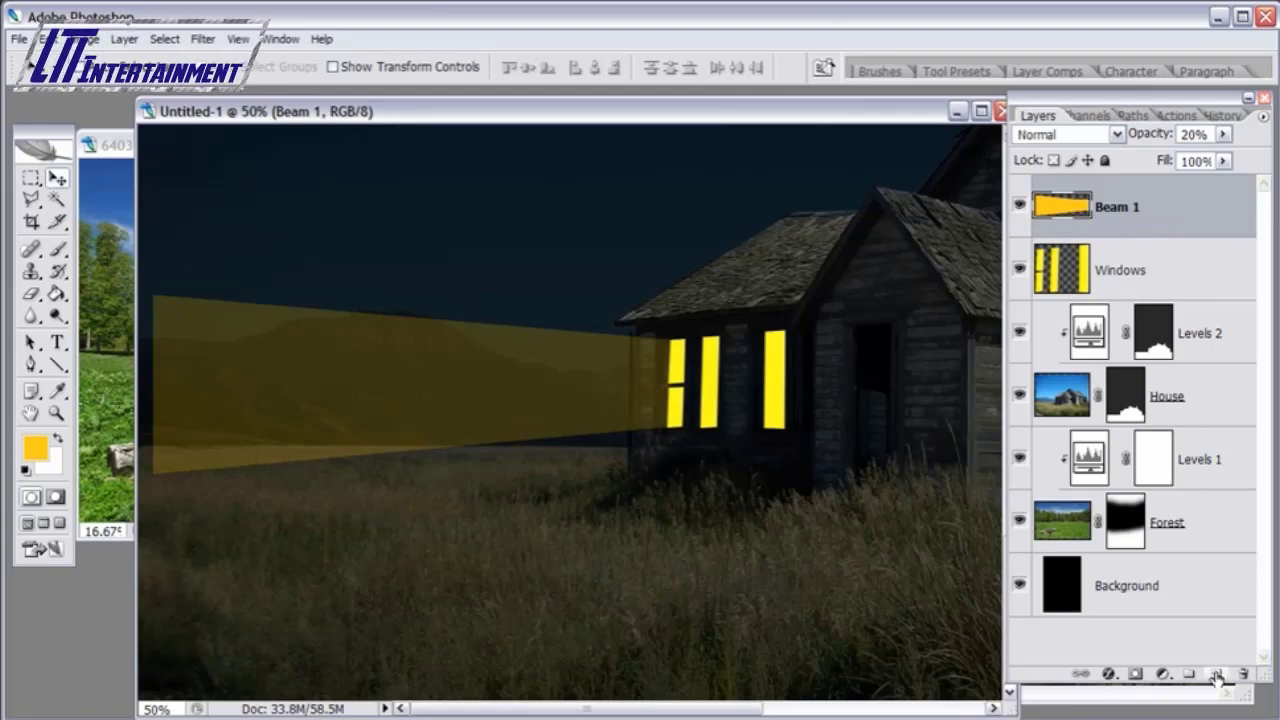
# - Add a new layer above Beam 1 named 'Beam 2'
pyautogui.click(1216, 674)
pyautogui.doubleClick(1140, 212)
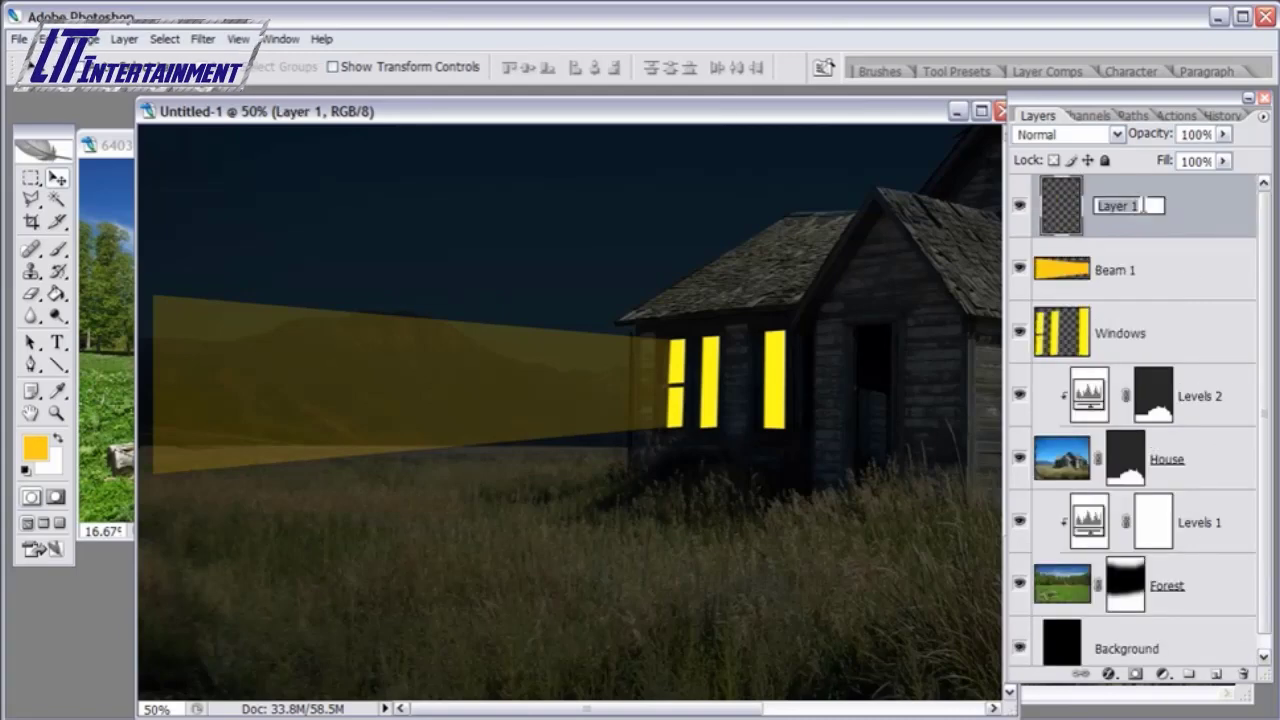
pyautogui.press('BackSpace')
pyautogui.write('Beam 2')
pyautogui.press('Return')
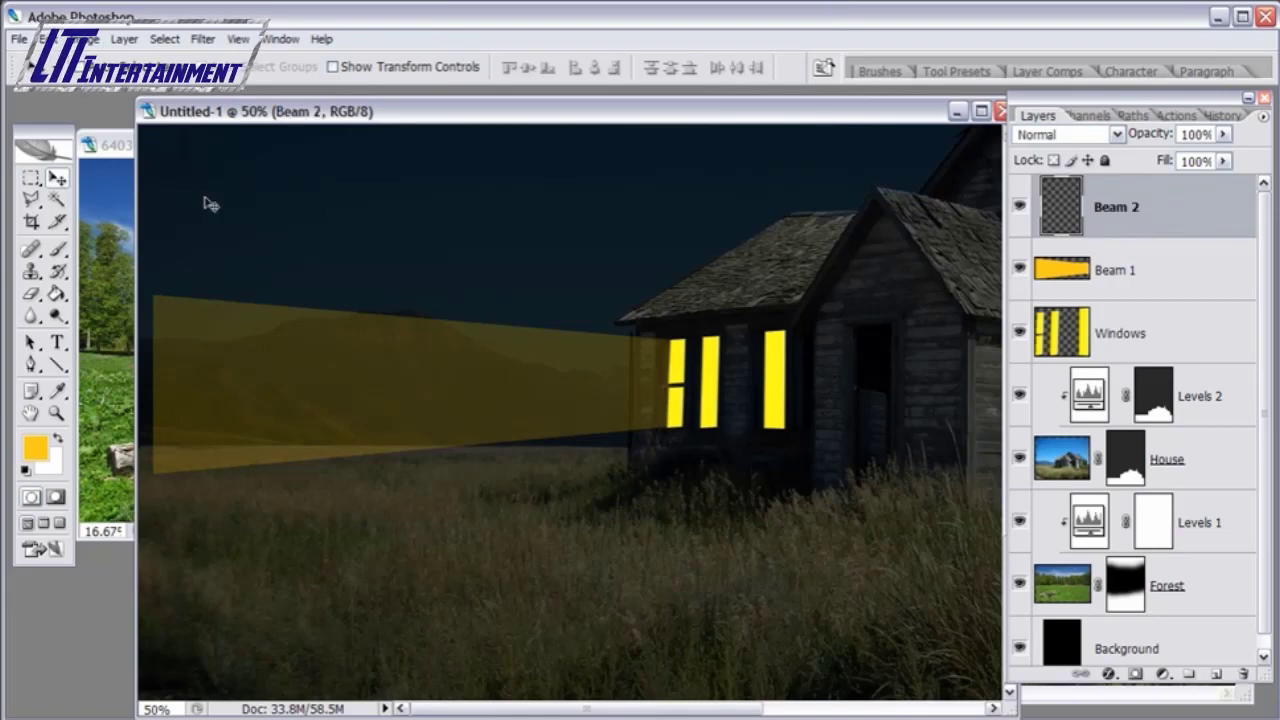
# - Select a beam shape from the middle window to the canvas's left edge
pyautogui.click(31, 199)
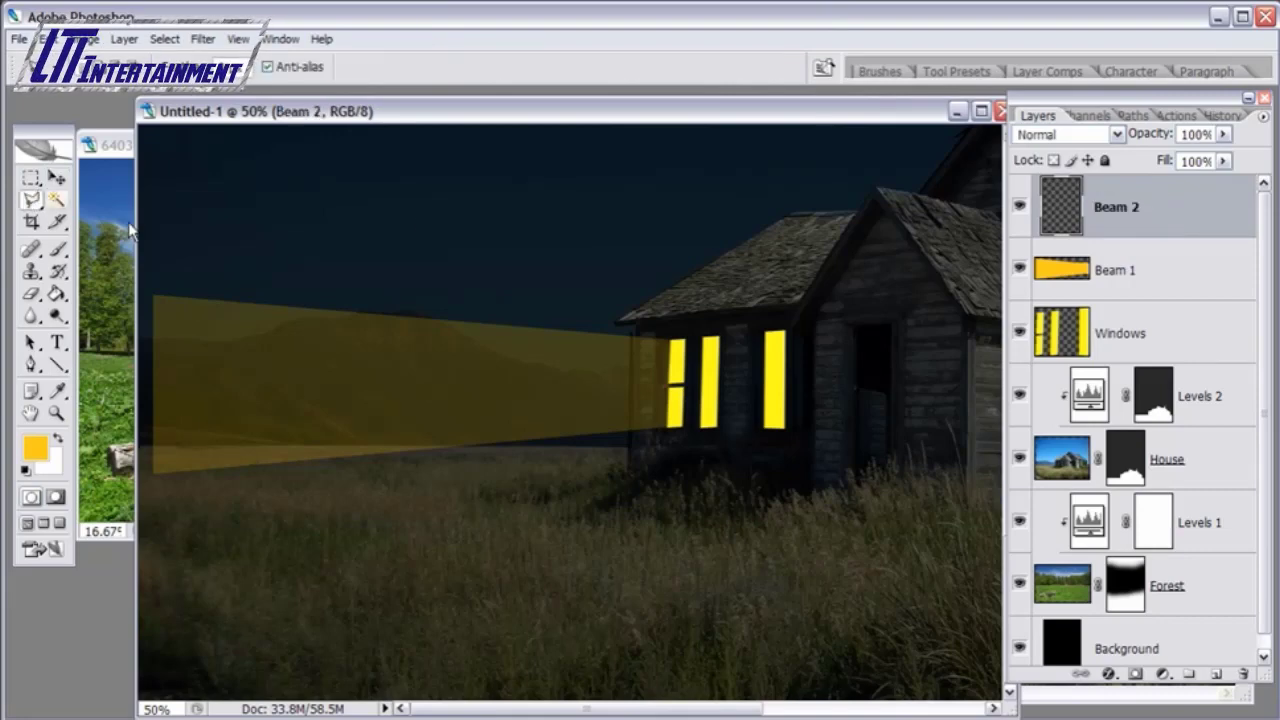
pyautogui.click(702, 336)
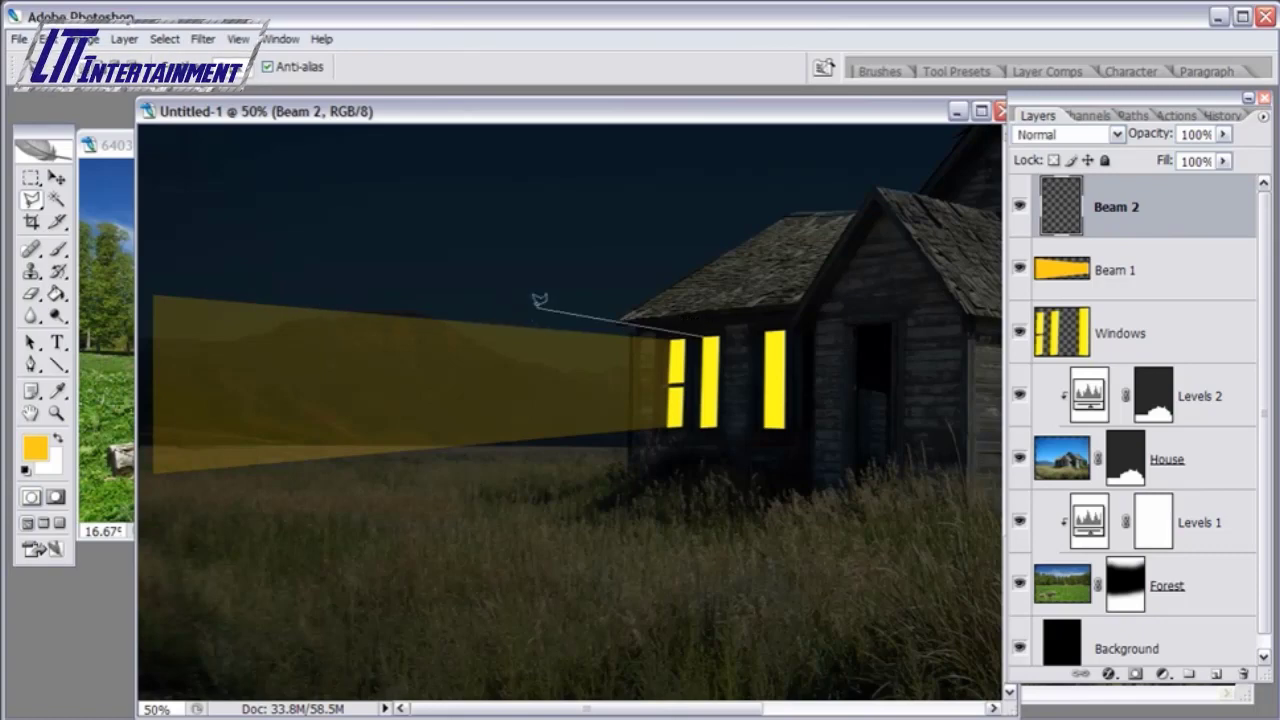
pyautogui.click(153, 289)
pyautogui.click(153, 480)
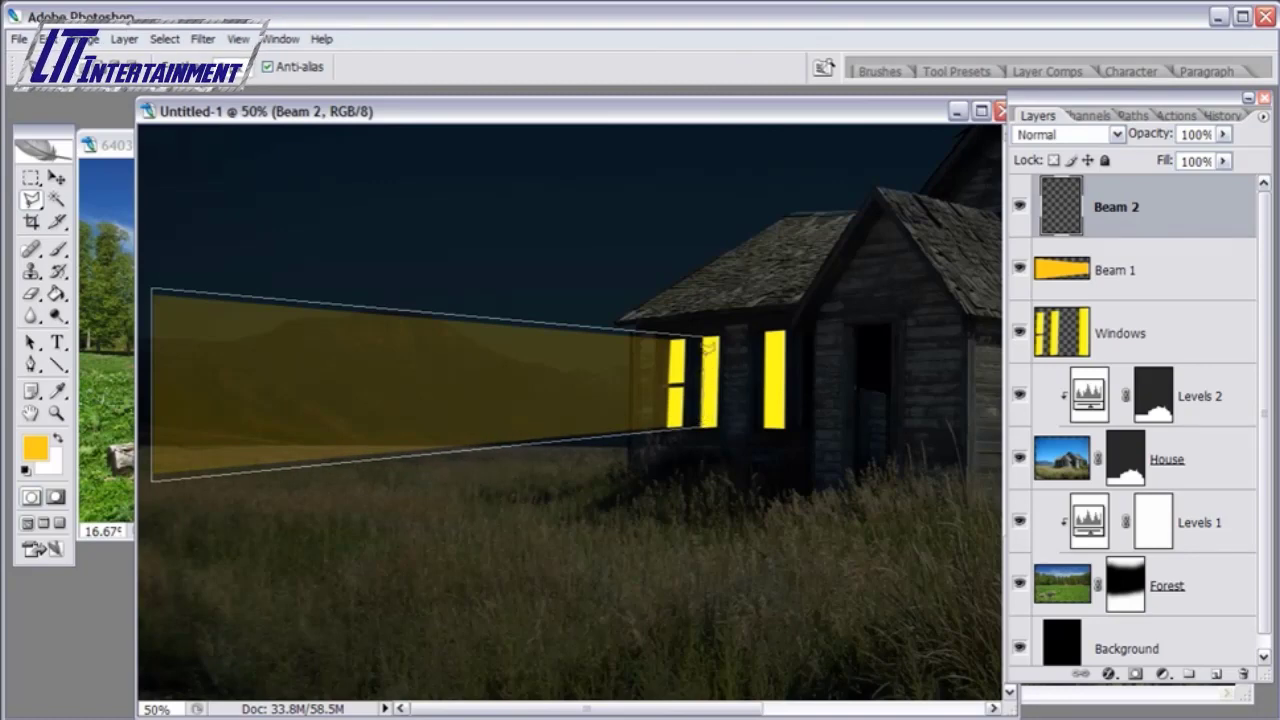
pyautogui.click(706, 328)
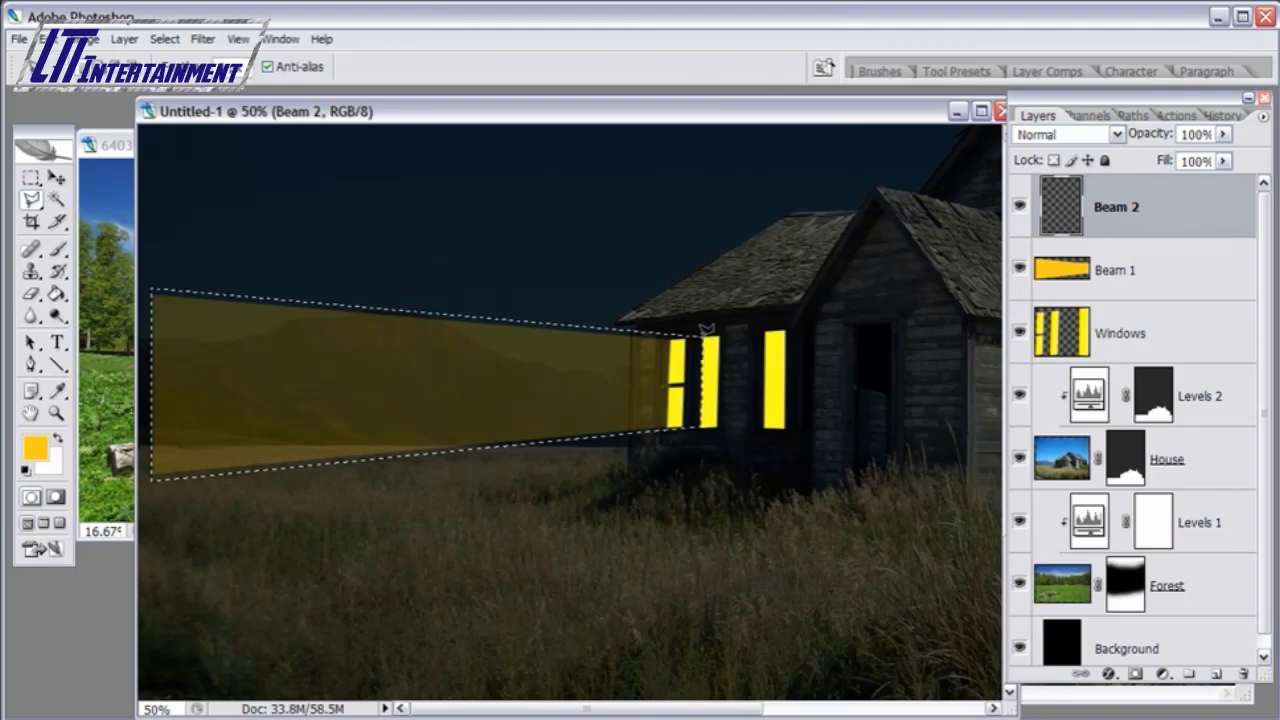
# - Fill the beam with orange-yellow, deselect, and lower Beam 2's opacity to about 20%
pyautogui.moveTo(57, 294); pyautogui.dragTo(110, 310)
pyautogui.click(352, 340)
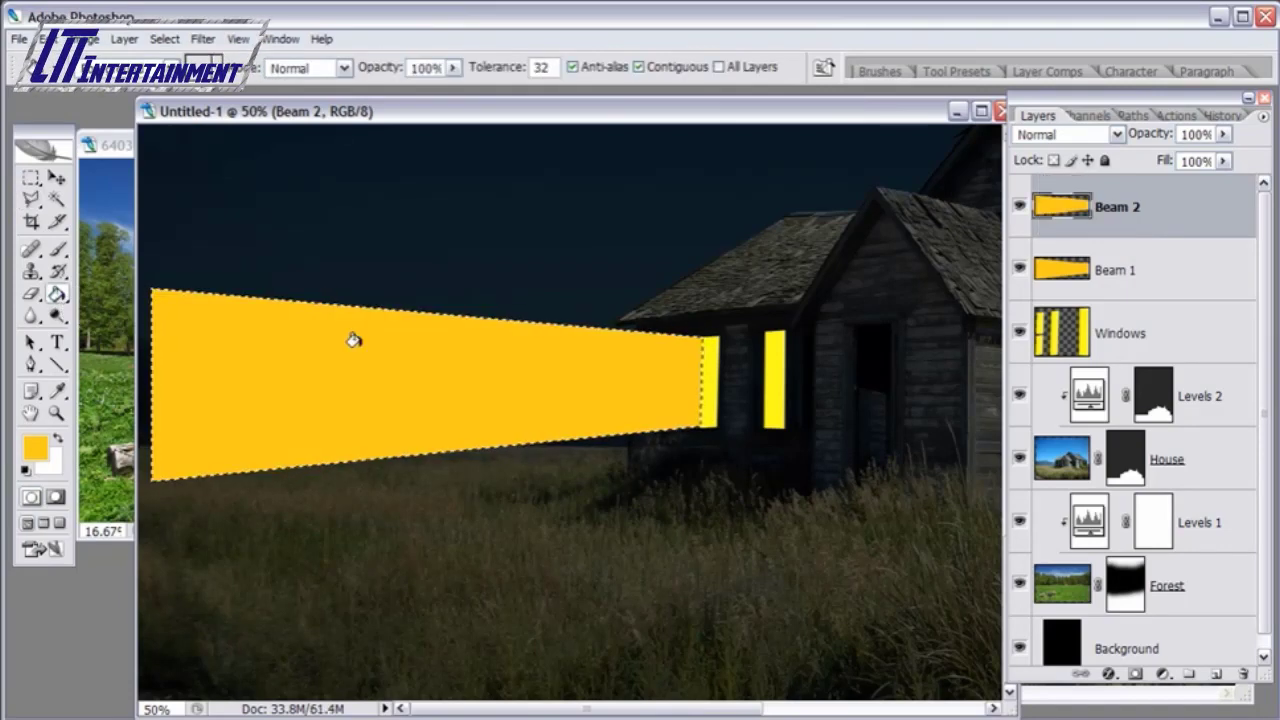
pyautogui.click(165, 41)
pyautogui.click(186, 78)
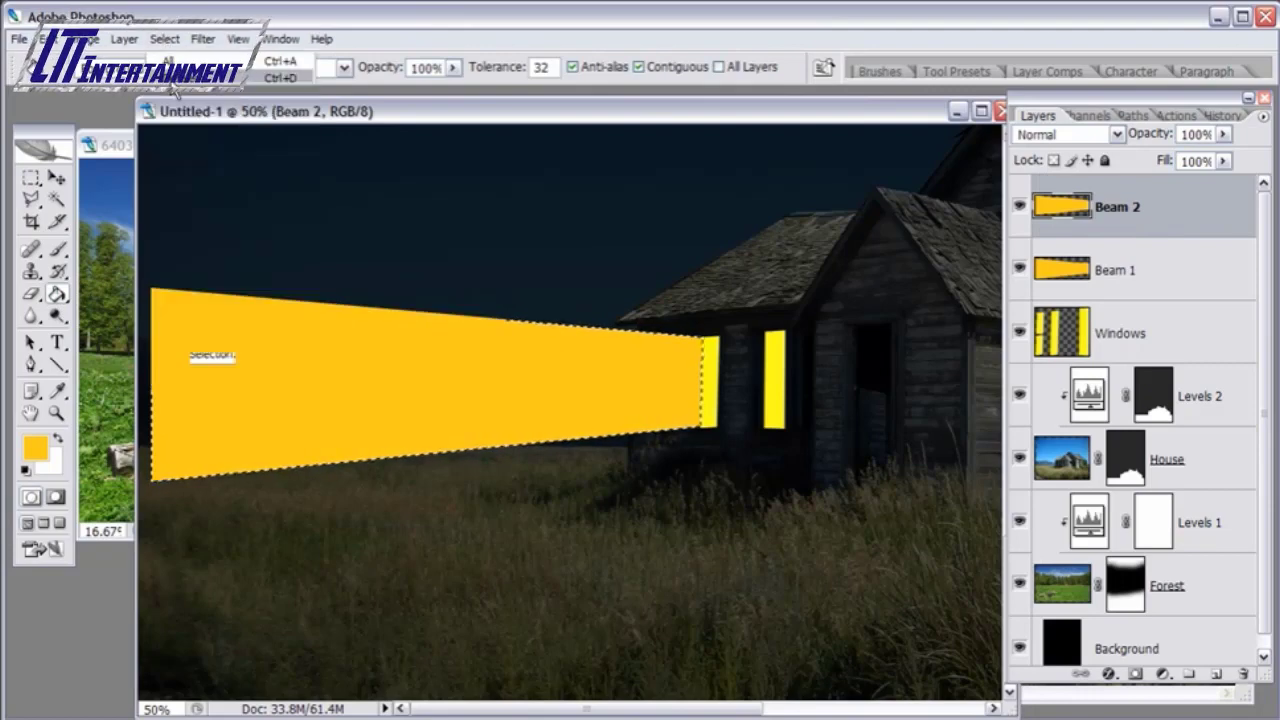
pyautogui.click(1224, 134)
pyautogui.moveTo(1222, 156); pyautogui.dragTo(1148, 160)
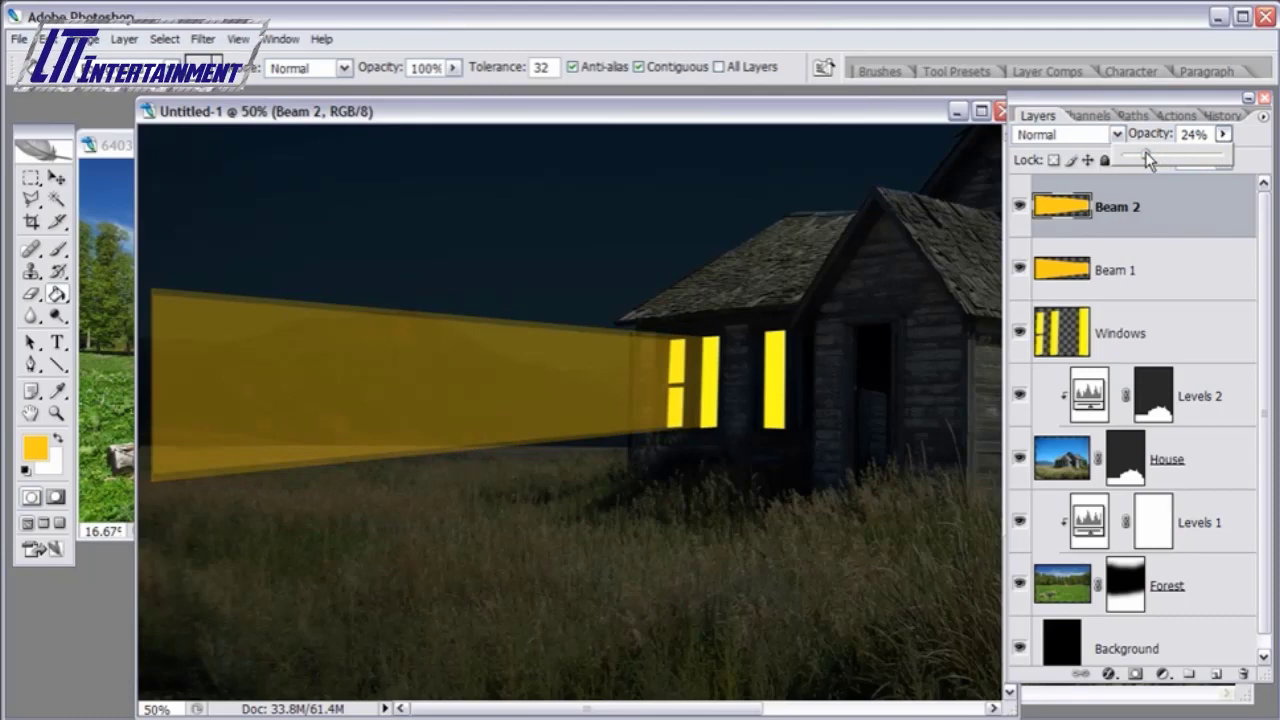
pyautogui.moveTo(1148, 160); pyautogui.dragTo(1146, 160)
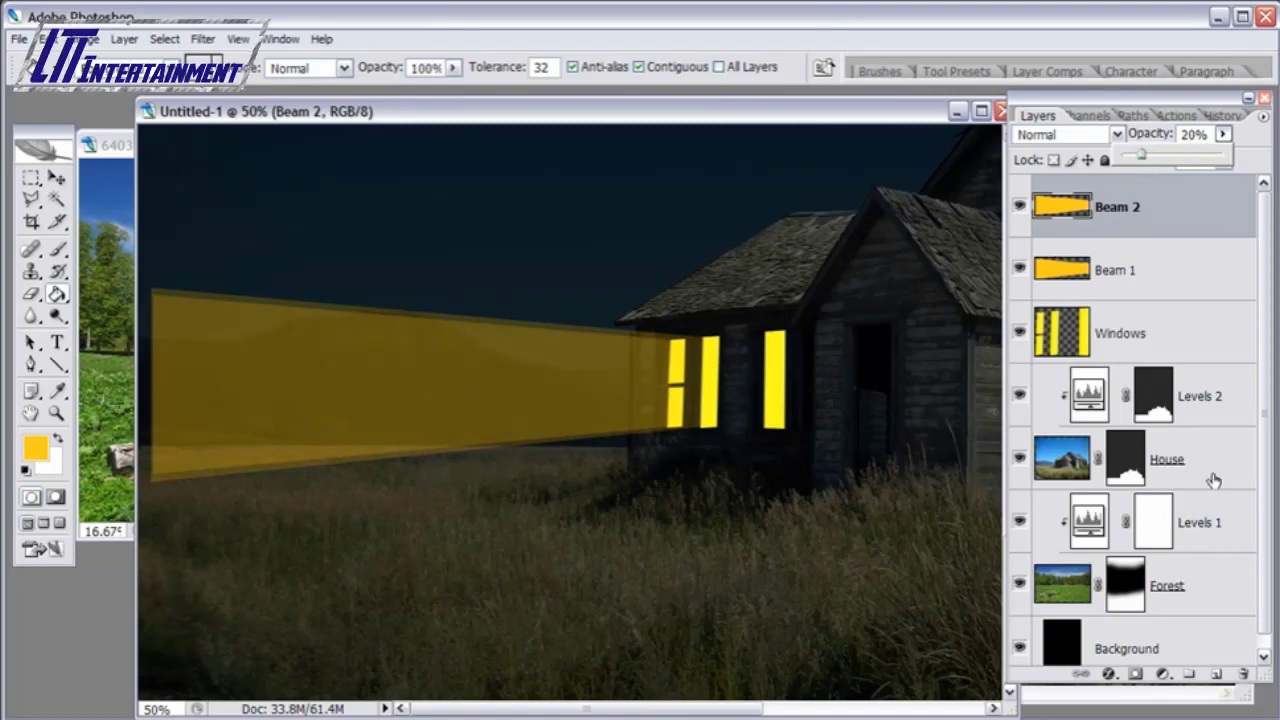
# - Add a new layer on top named 'Beam 3'
pyautogui.click(1214, 679)
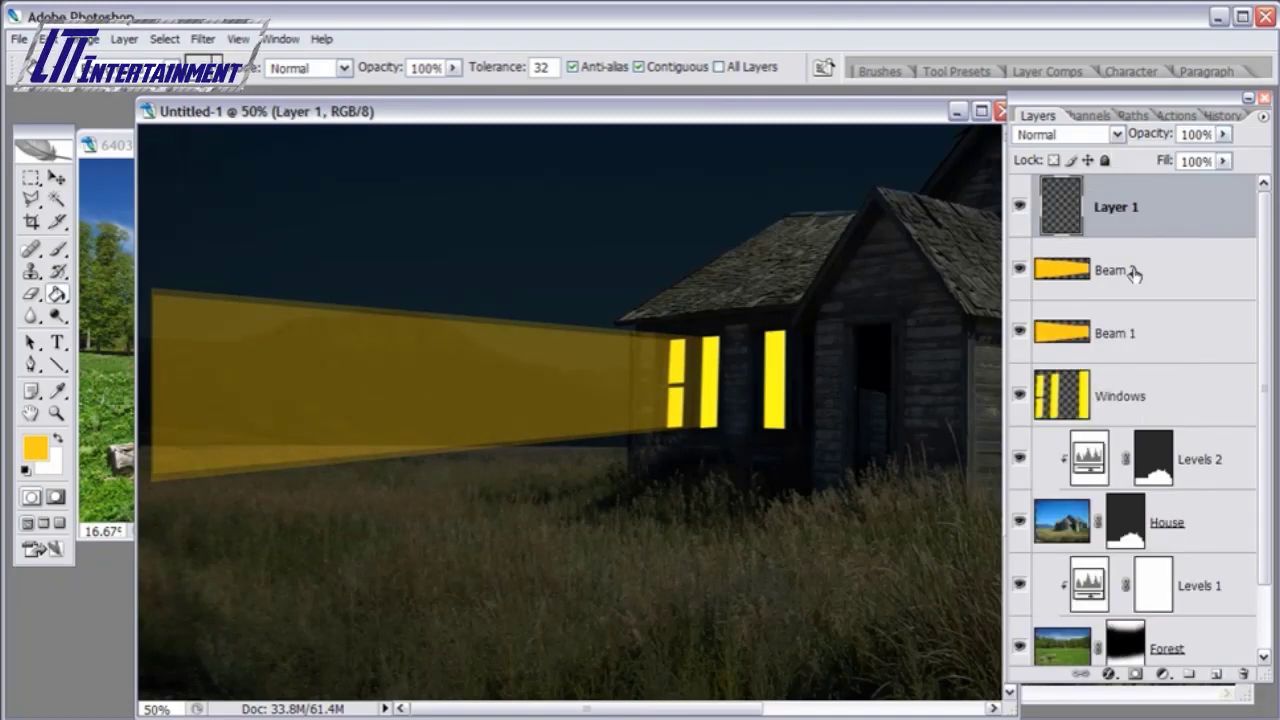
pyautogui.doubleClick(1128, 206)
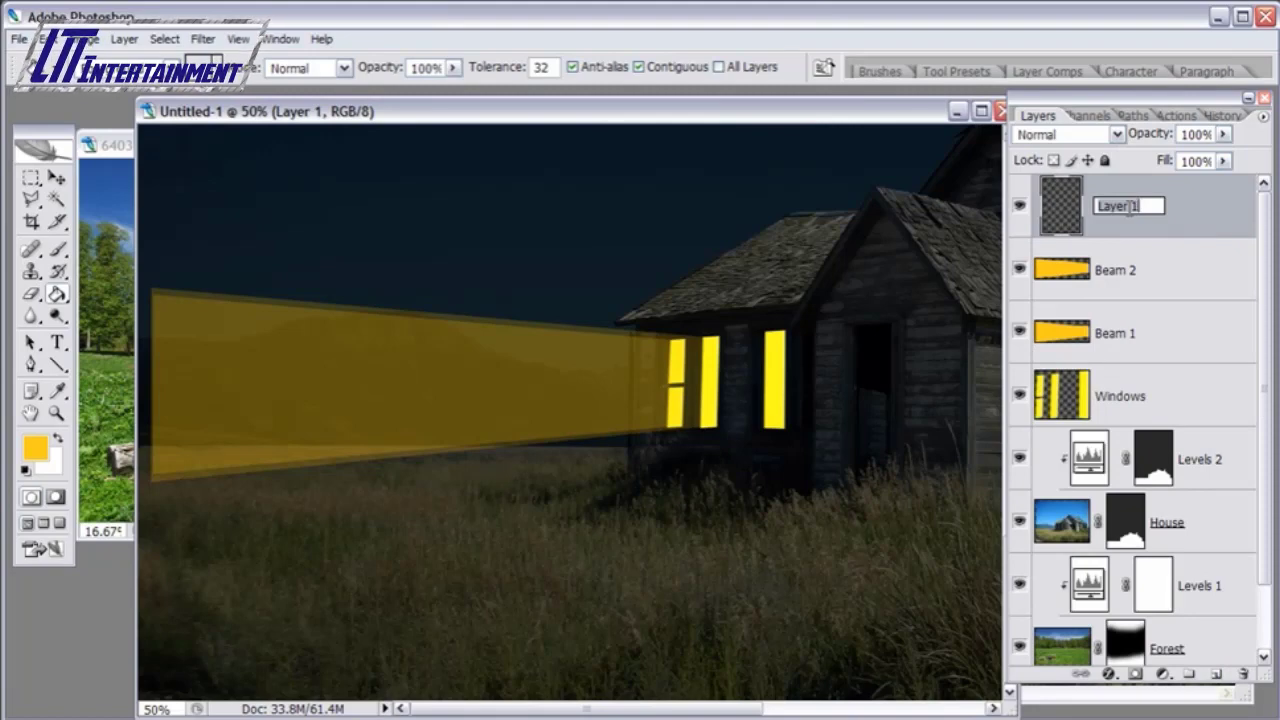
pyautogui.write('Beam 3')
pyautogui.press('Return')
# - Select a beam shape from the right window out to the canvas's left edge
pyautogui.moveTo(31, 199); pyautogui.dragTo(80, 228)
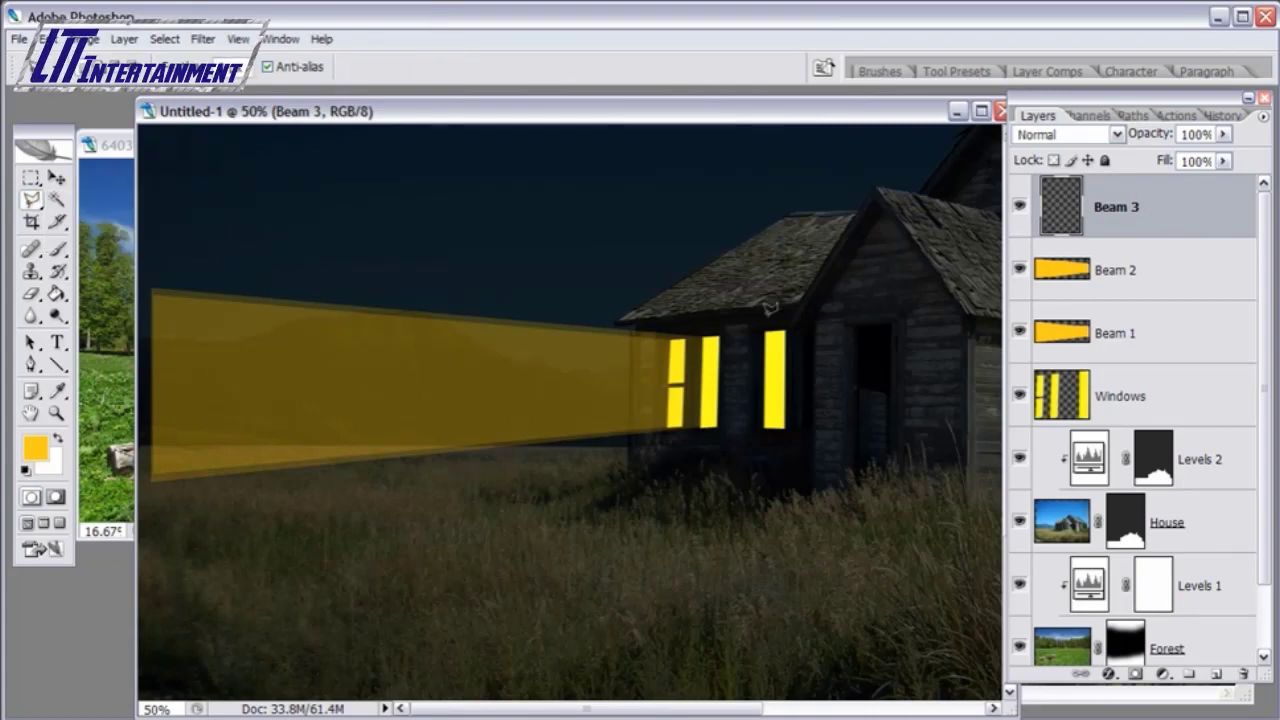
pyautogui.click(769, 329)
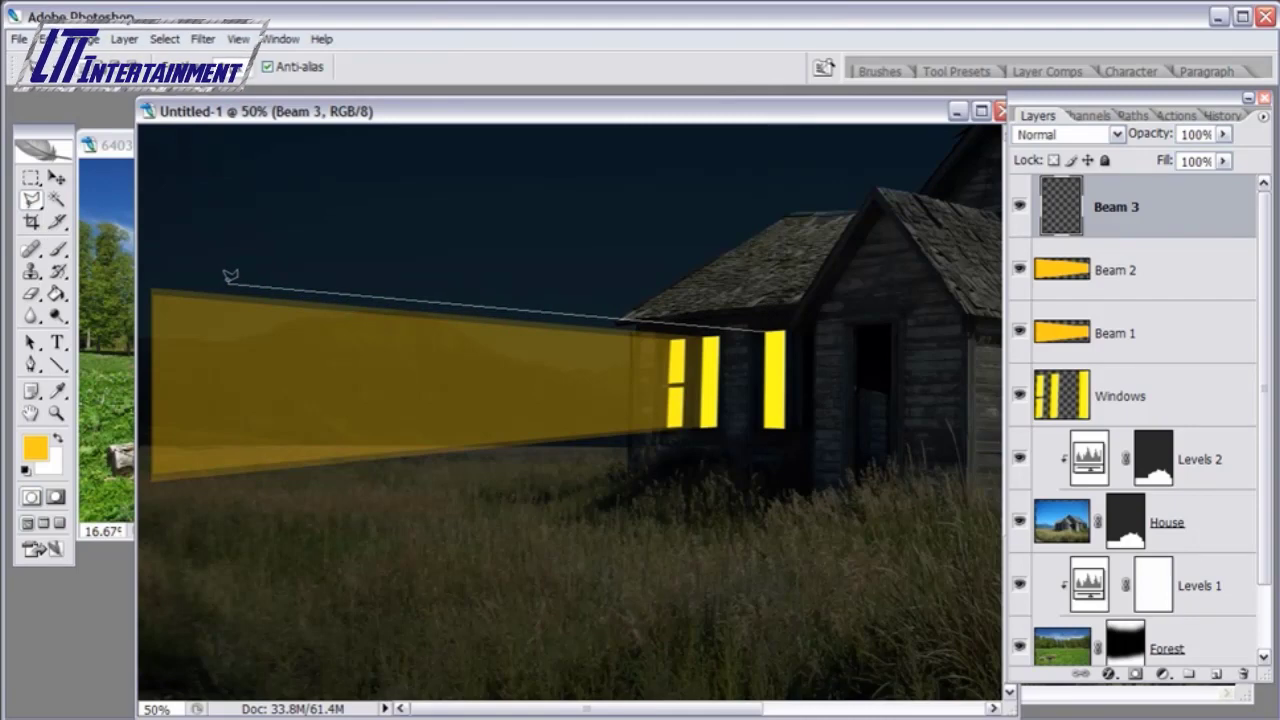
pyautogui.click(151, 270)
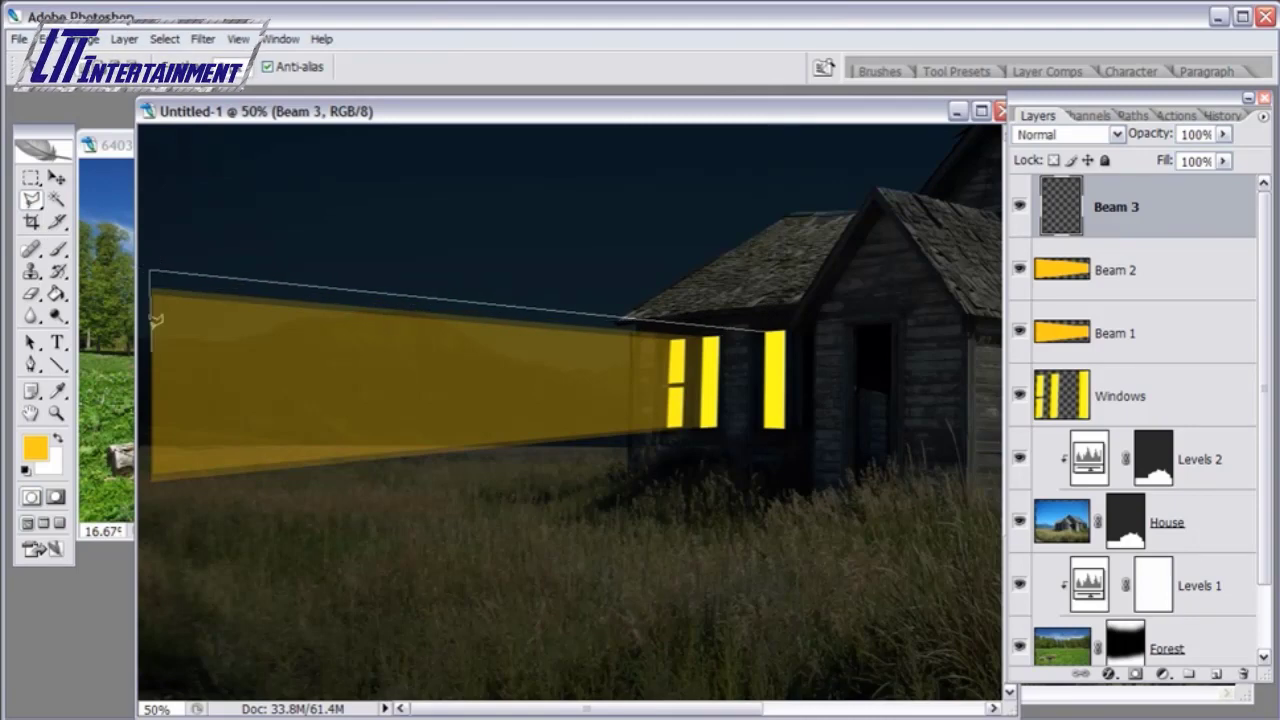
pyautogui.click(151, 507)
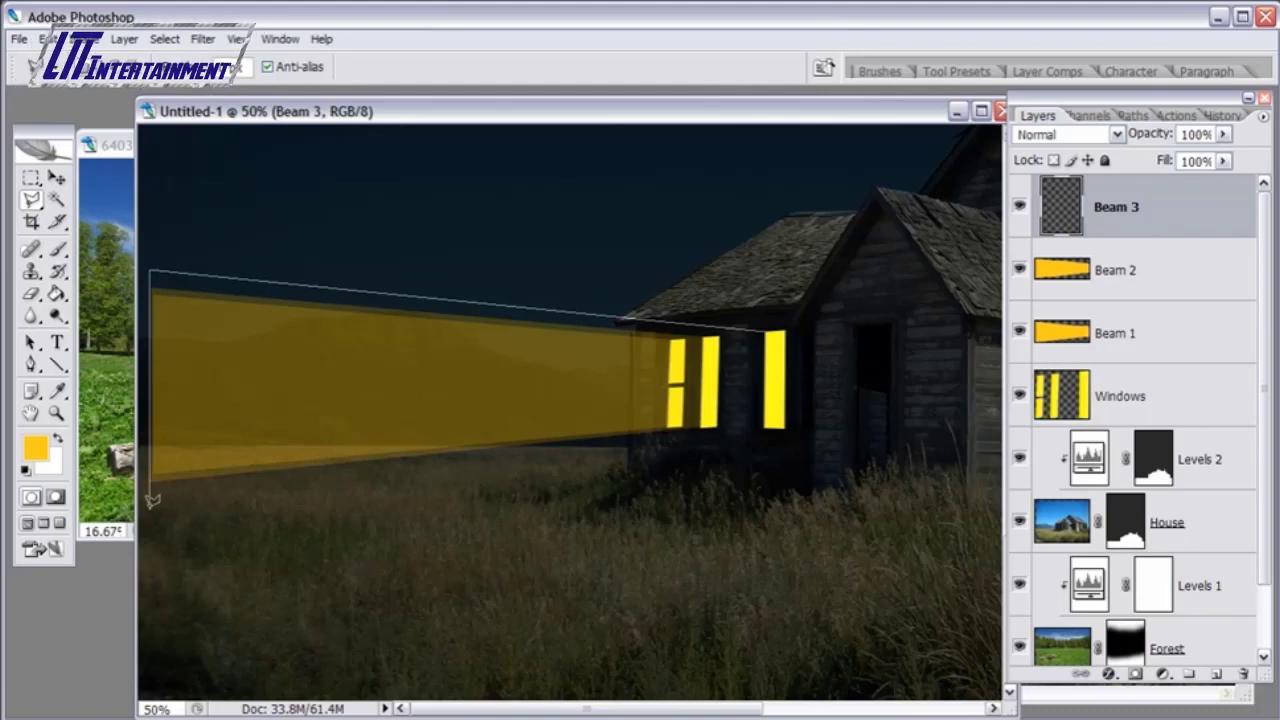
pyautogui.click(767, 424)
pyautogui.doubleClick(767, 325)
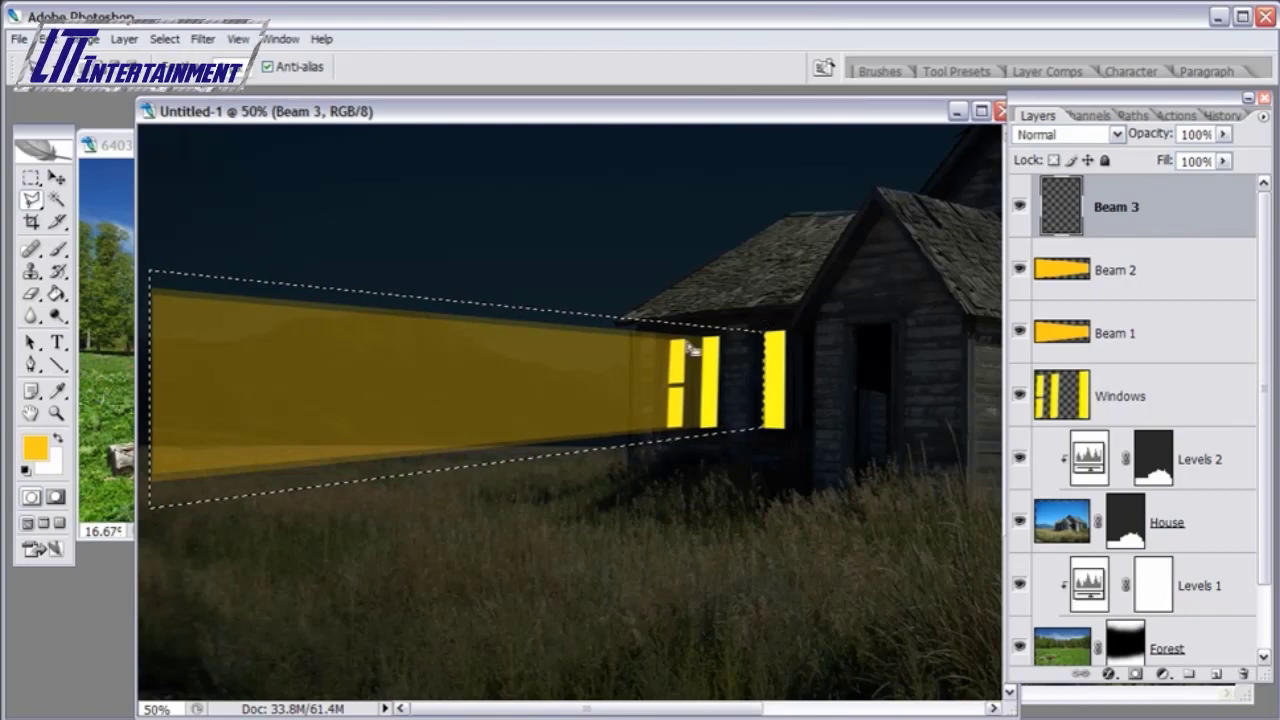
# - Fill the beam with yellow, deselect, set Beam 3's opacity to 18%, and zoom out
pyautogui.press('g')
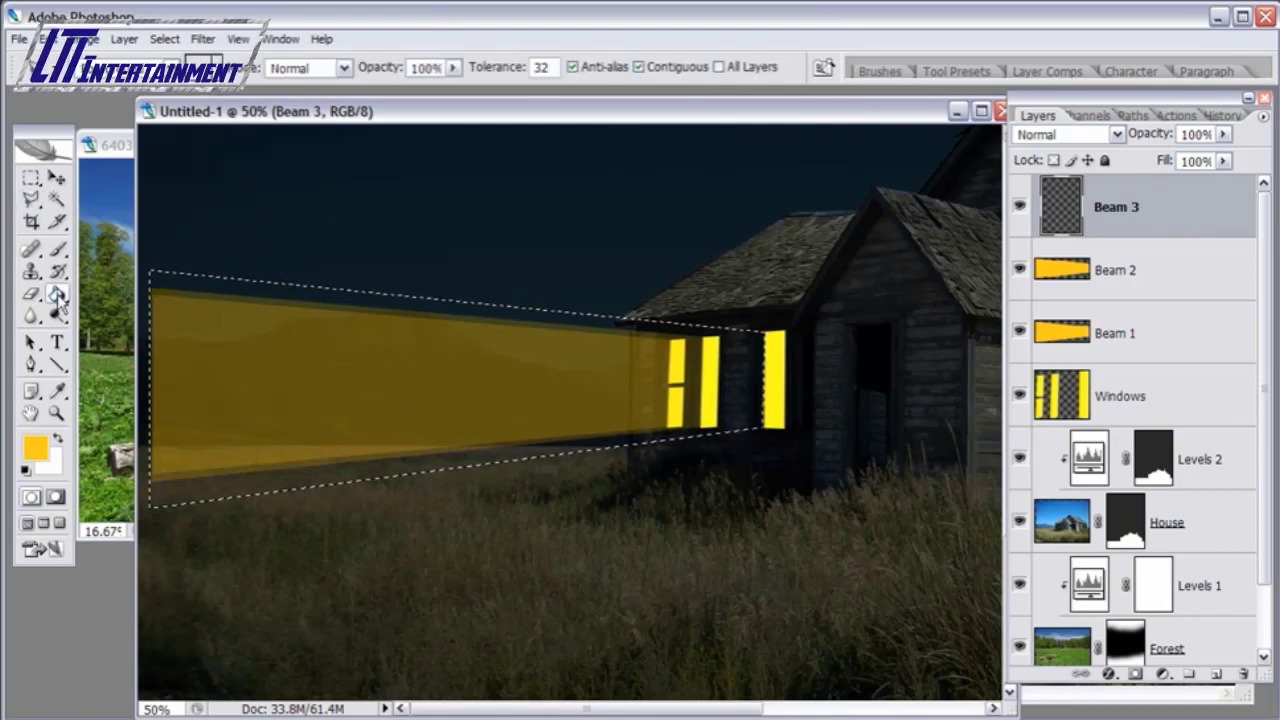
pyautogui.click(374, 350)
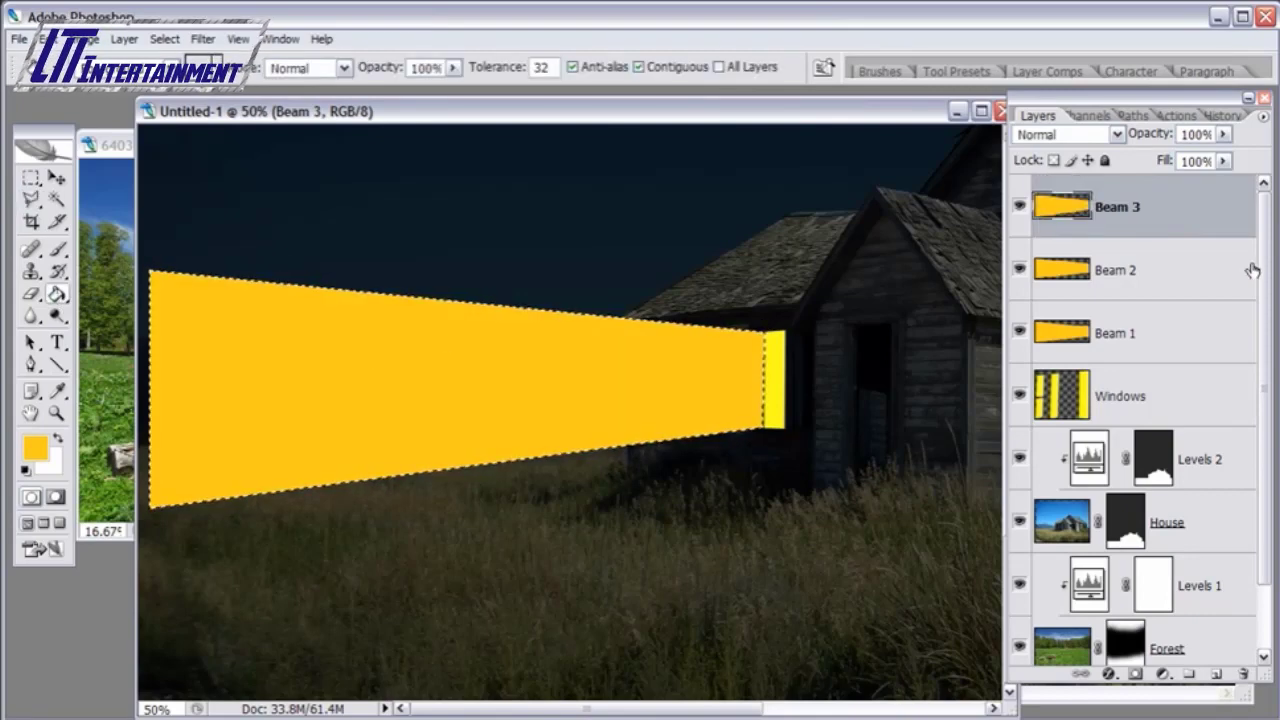
pyautogui.click(162, 40)
pyautogui.click(190, 77)
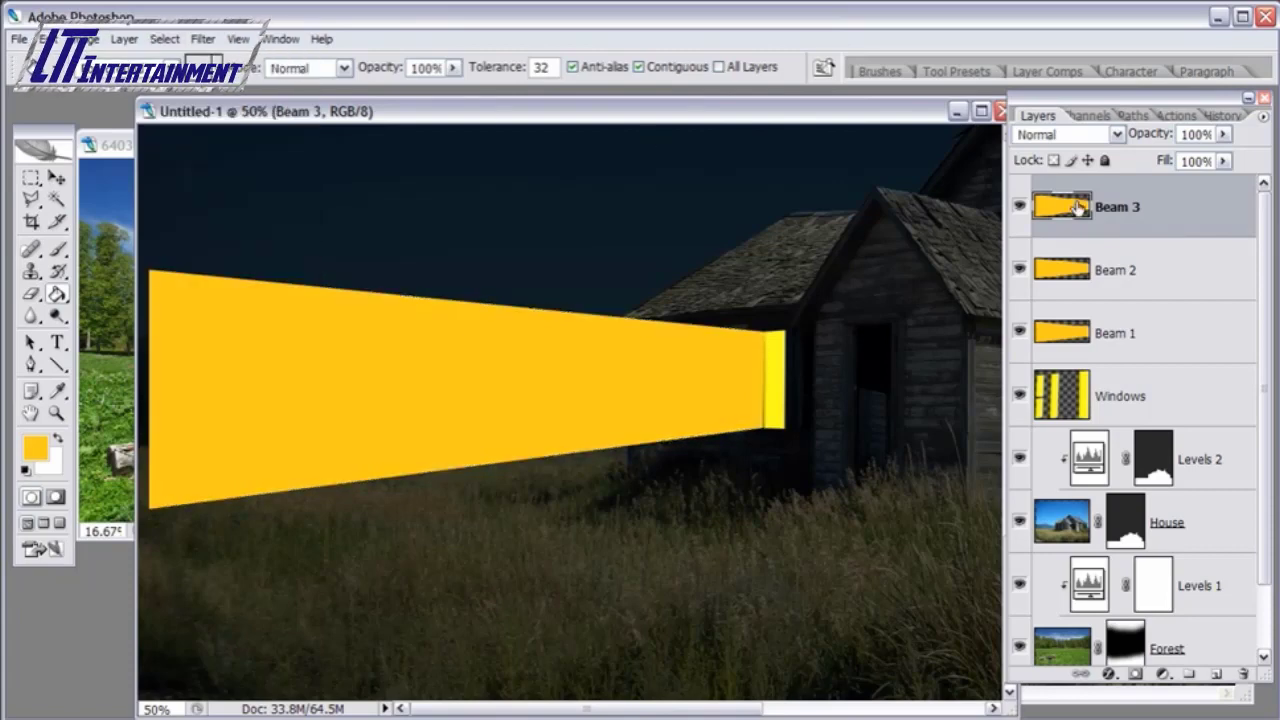
pyautogui.click(1224, 134)
pyautogui.moveTo(1224, 140); pyautogui.dragTo(1160, 162)
pyautogui.click(56, 184)
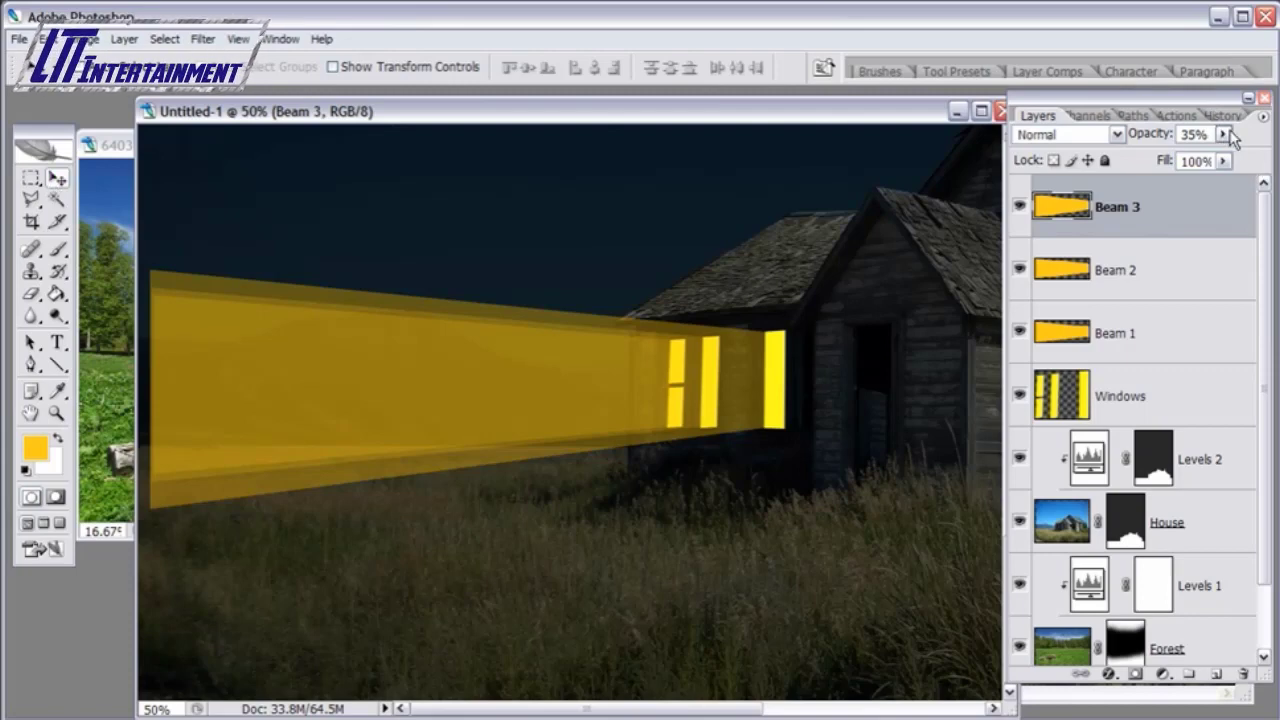
pyautogui.moveTo(1224, 134); pyautogui.dragTo(1182, 160)
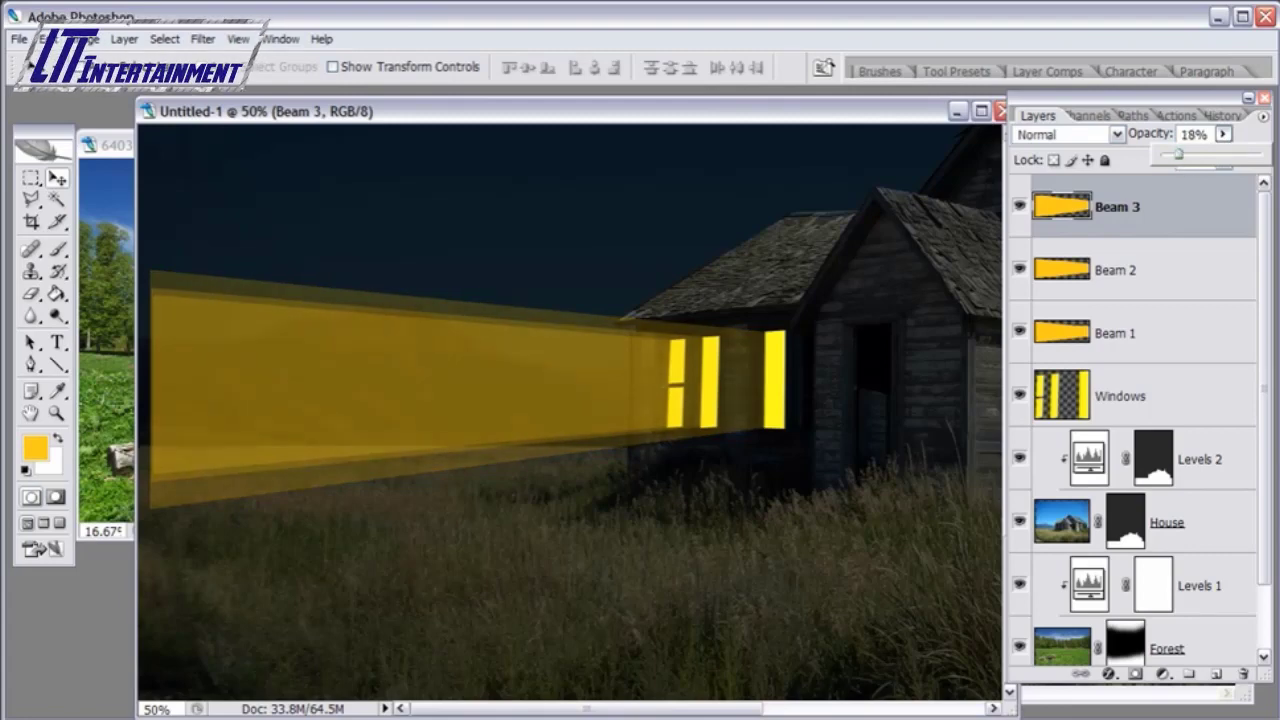
pyautogui.hotkey('ctrl', '-')
pyautogui.hotkey('ctrl', '-')
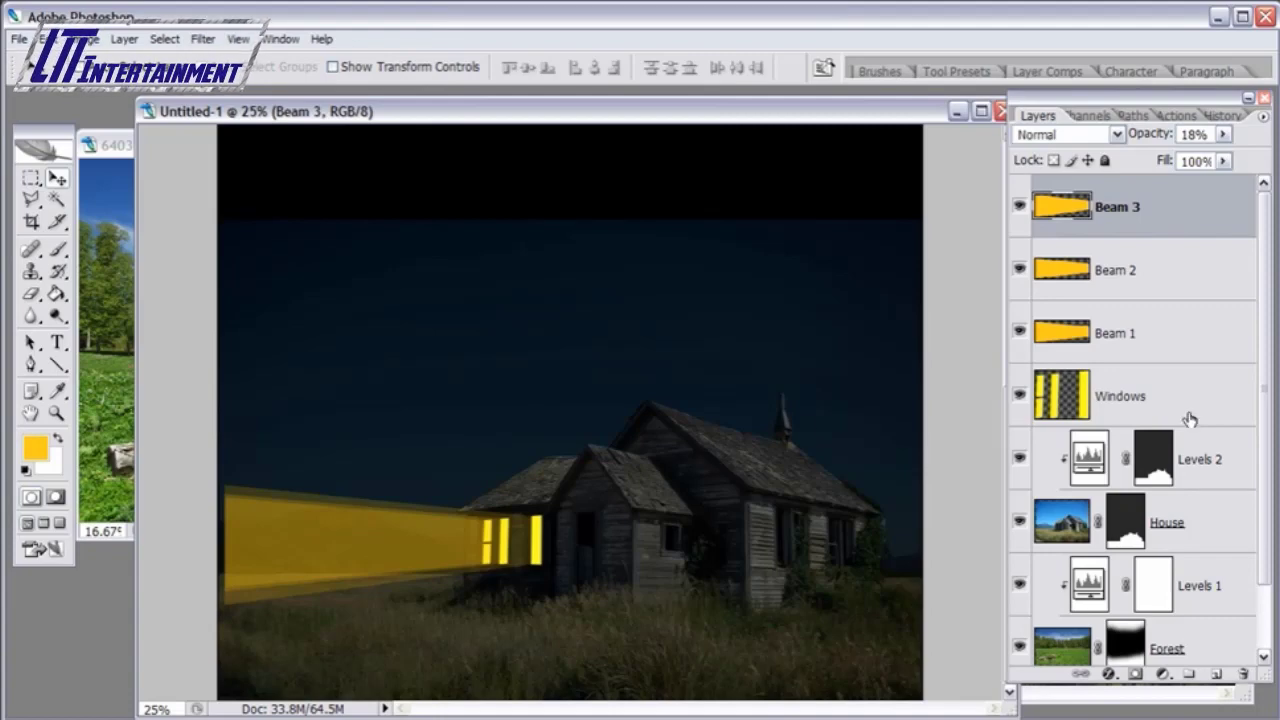
# - Compare the Beam 2 and Beam 1 opacities, then select Beam 3 through Beam 1 together
pyautogui.click(1184, 290)
pyautogui.click(1182, 337)
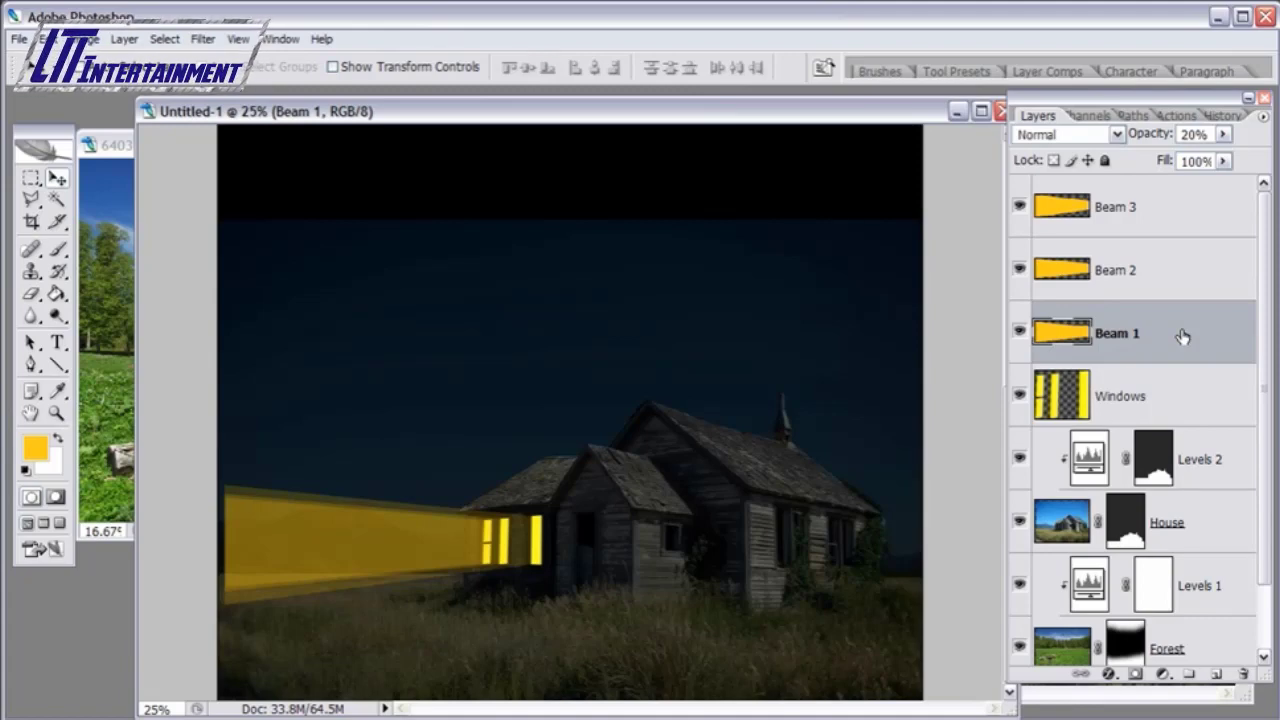
pyautogui.click(1177, 218)
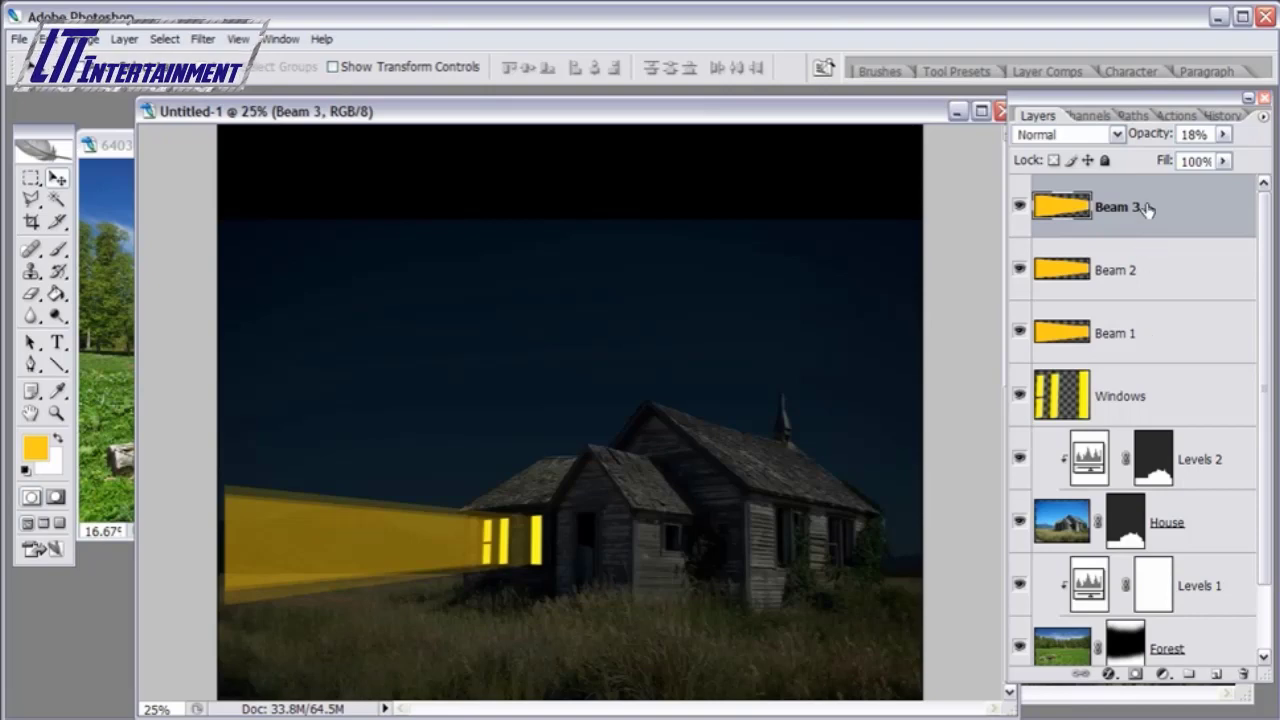
pyautogui.keyDown('shift'); pyautogui.click(1167, 338); pyautogui.keyUp('shift')
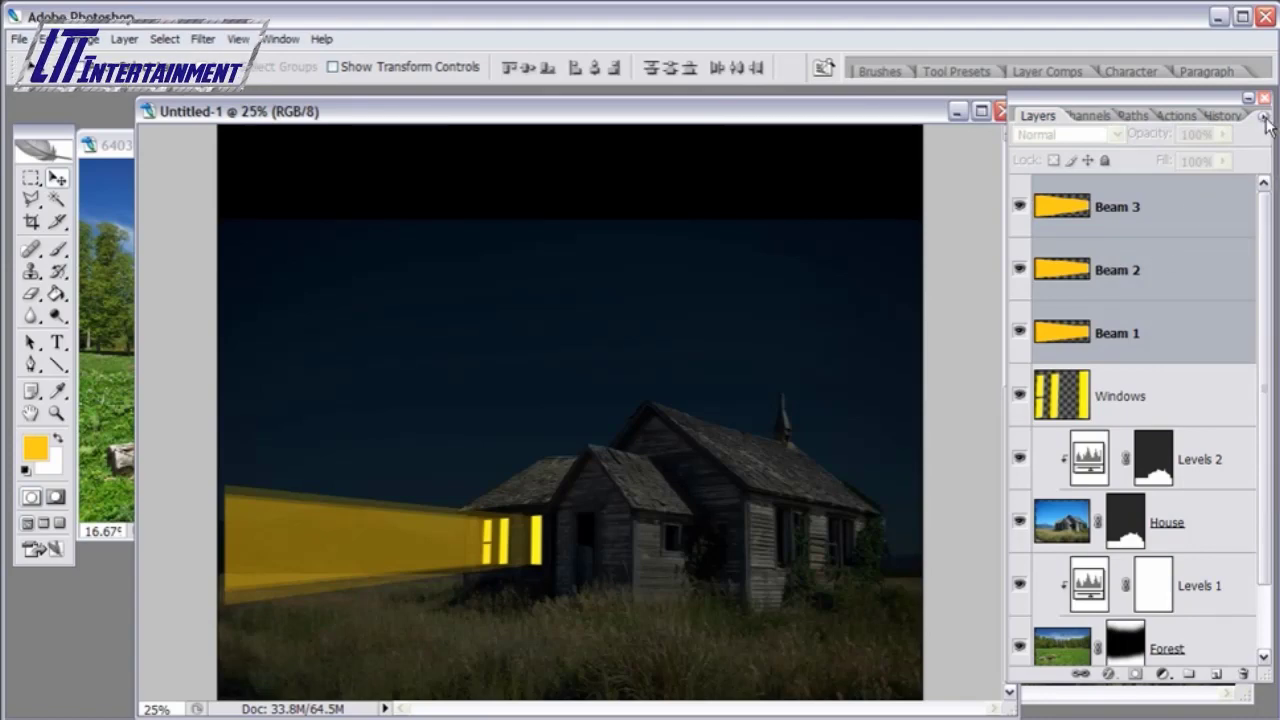
# - Put the three beam layers into a new group named 'Beam Group' with New Group from Layers
pyautogui.moveTo(1232, 108); pyautogui.dragTo(808, 114)
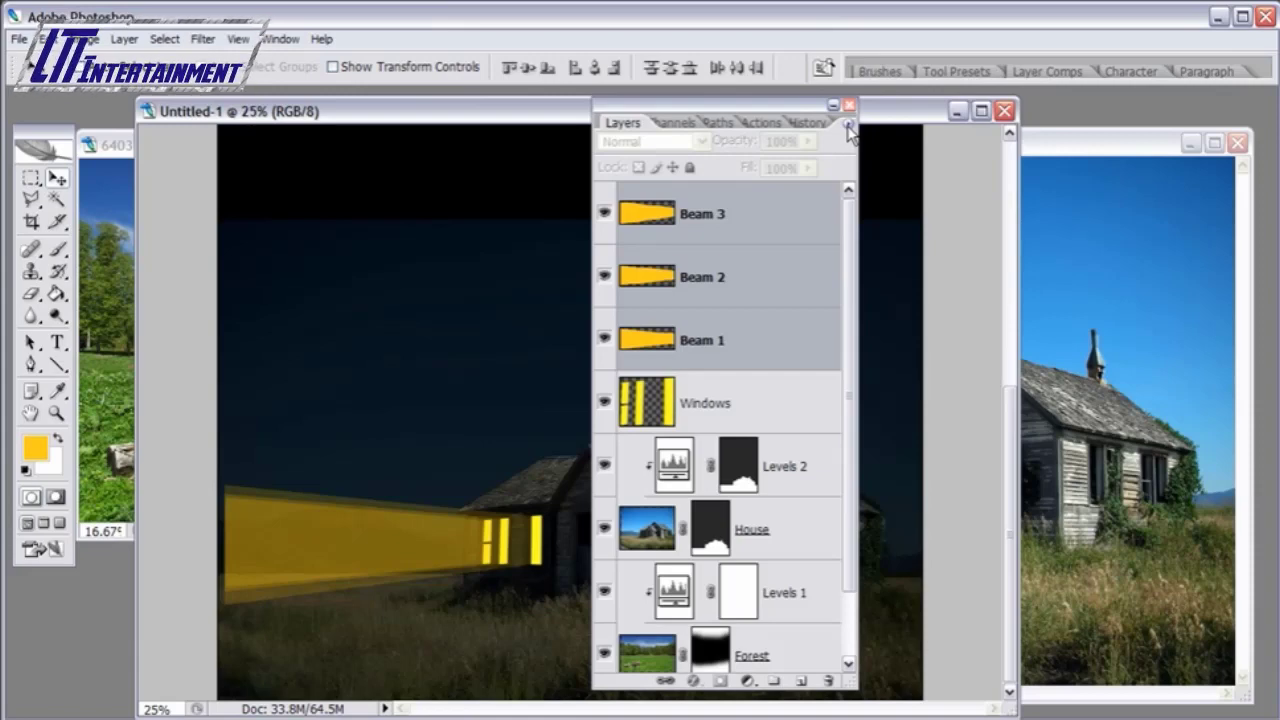
pyautogui.click(847, 126)
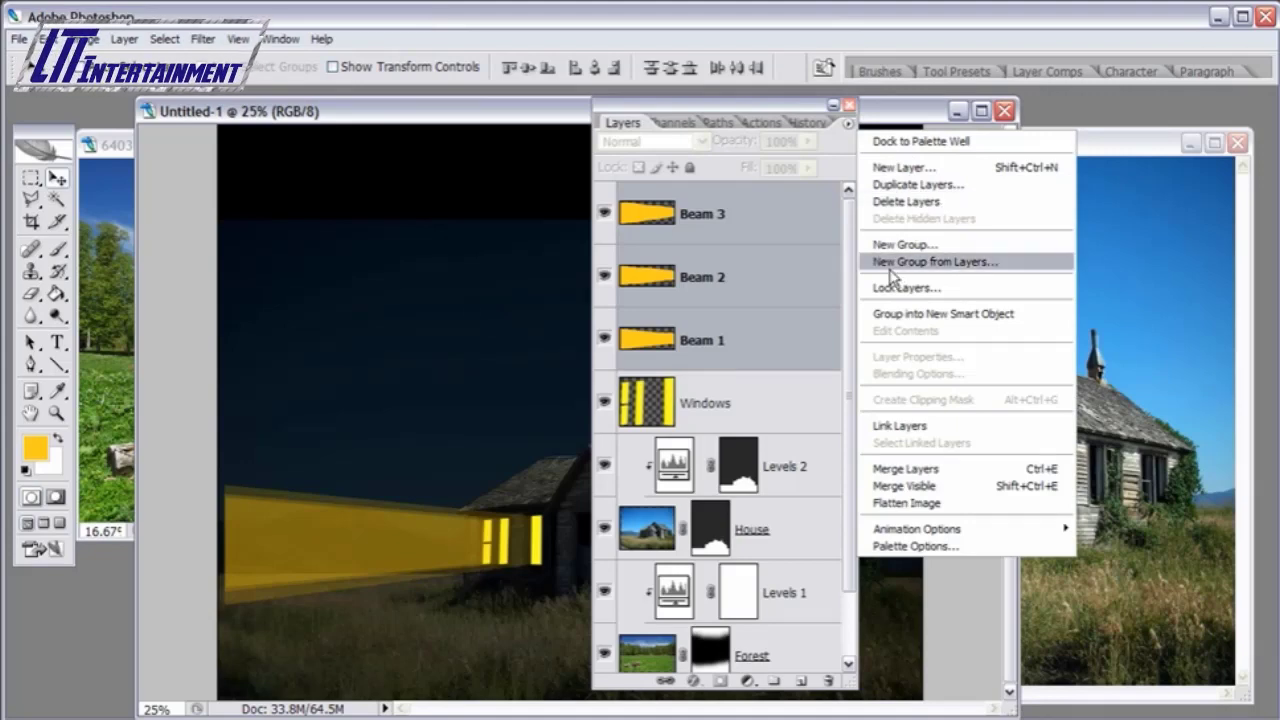
pyautogui.click(1006, 277)
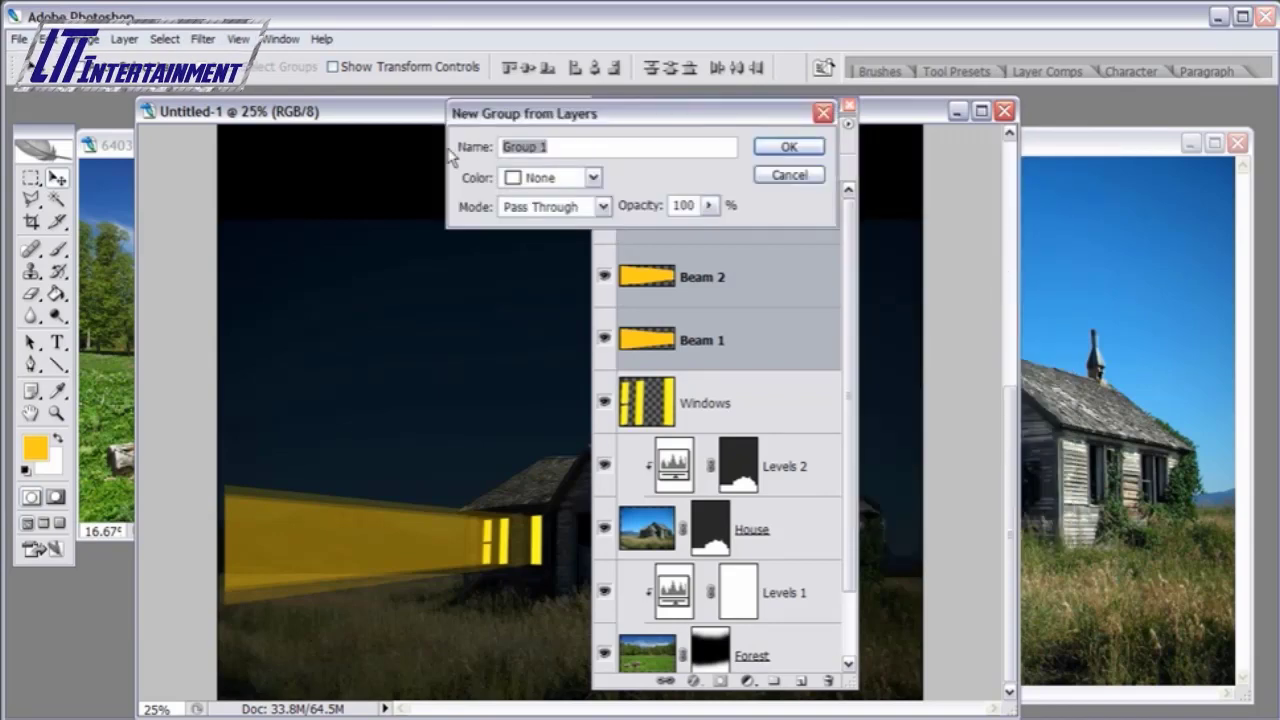
pyautogui.write('Beam Group')
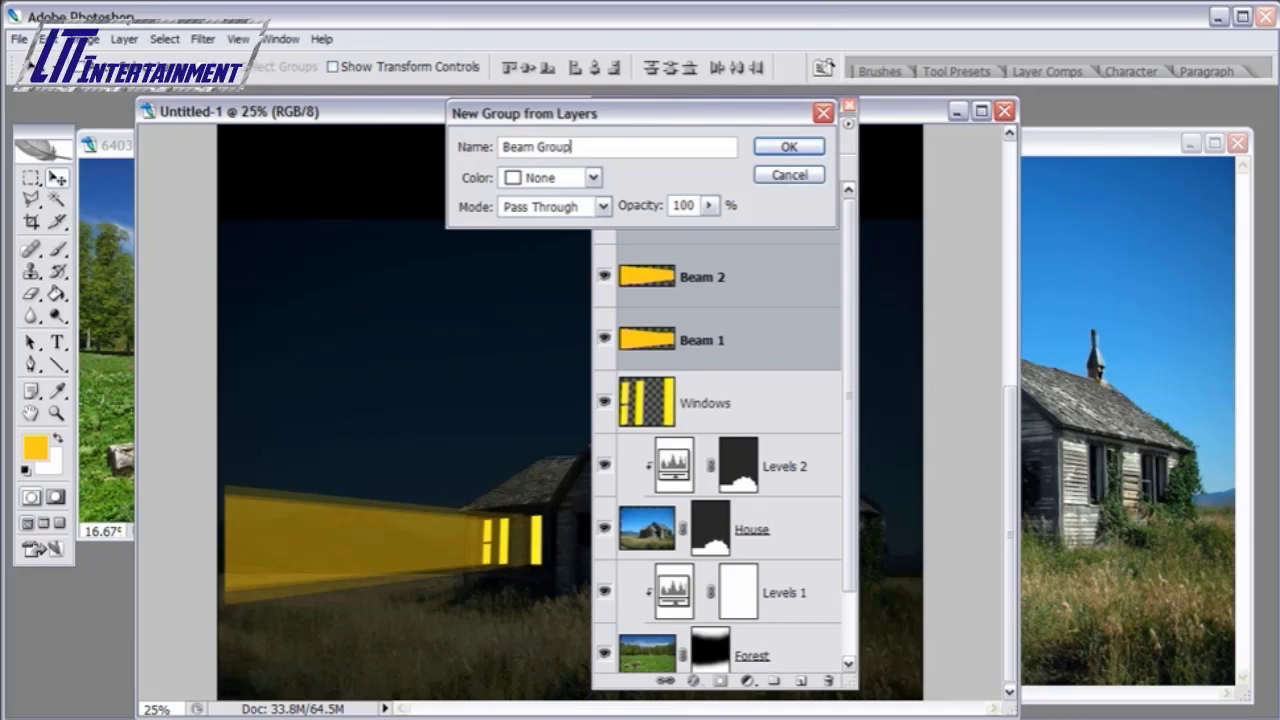
pyautogui.press('Return')
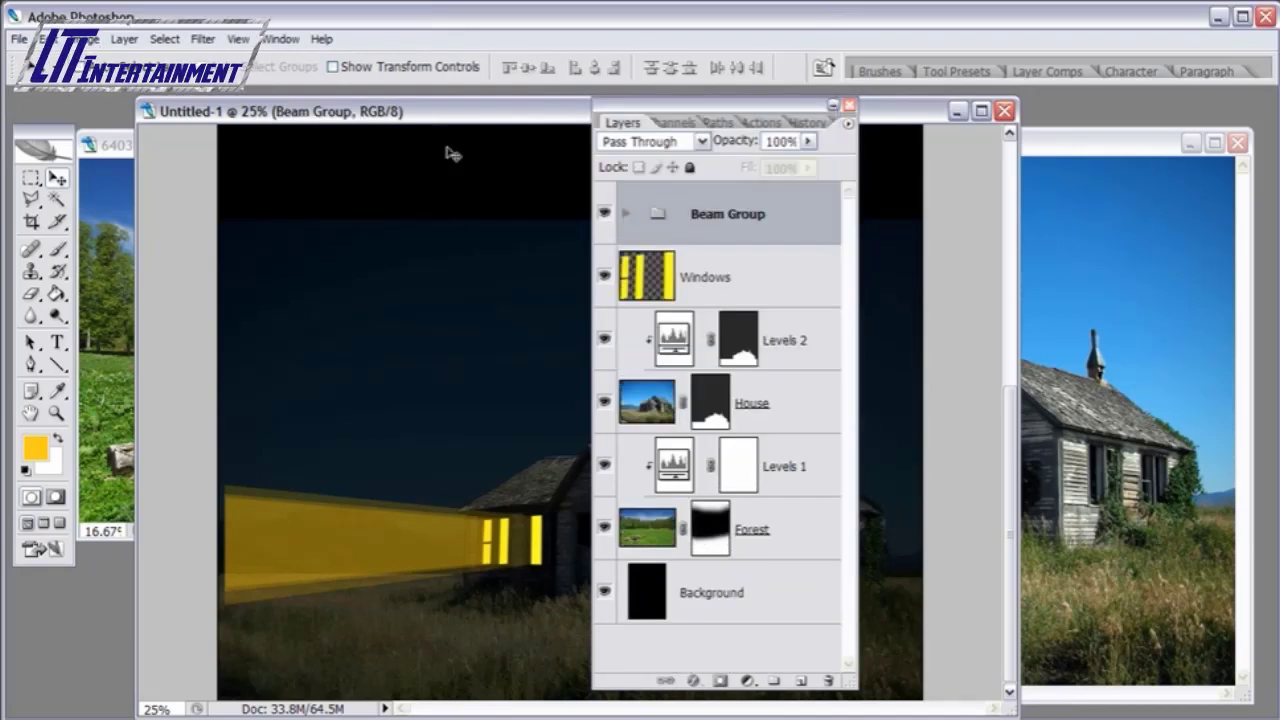
# - Expand and collapse Beam Group to confirm it holds Beam 1, Beam 2 and Beam 3
pyautogui.moveTo(646, 103); pyautogui.dragTo(664, 103)
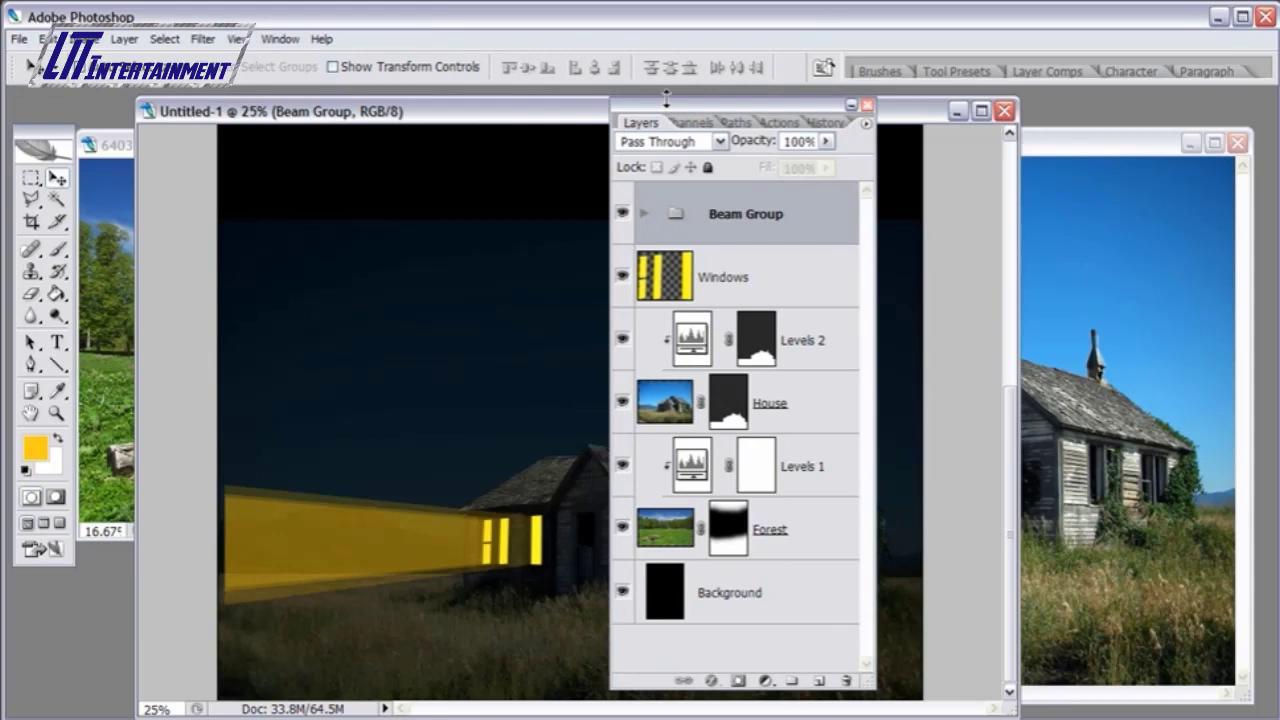
pyautogui.click(643, 216)
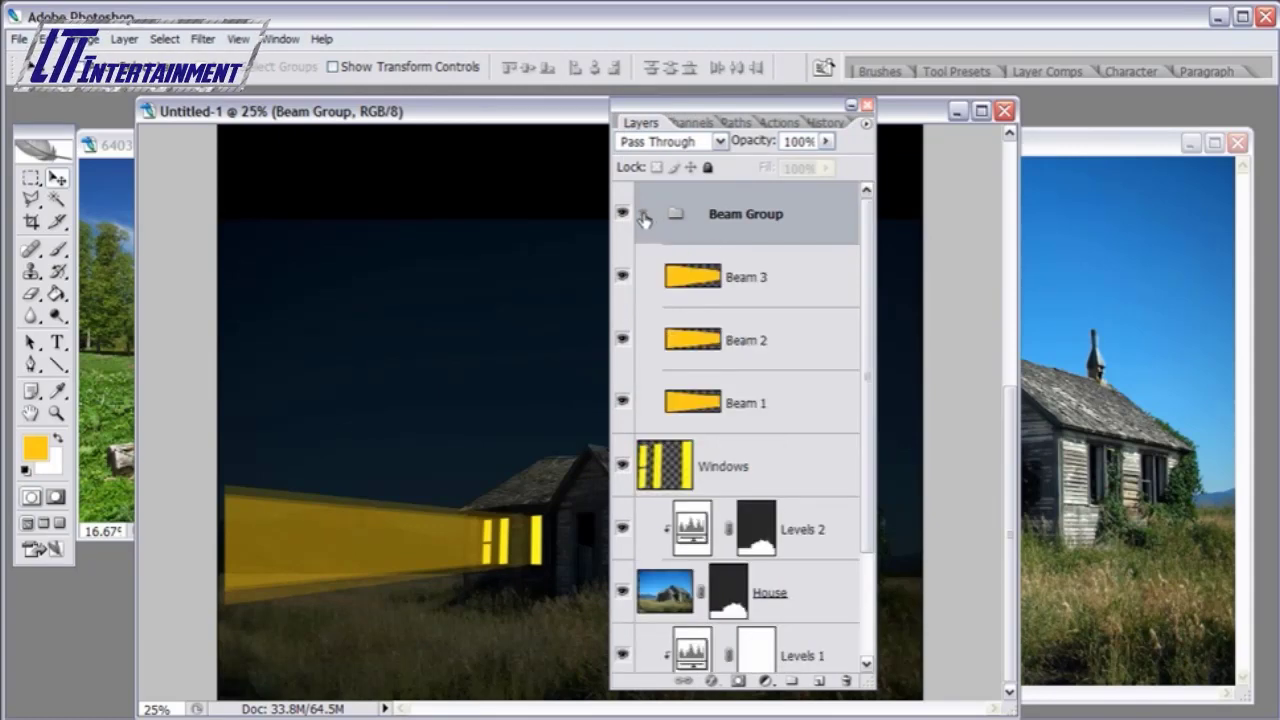
pyautogui.click(643, 216)
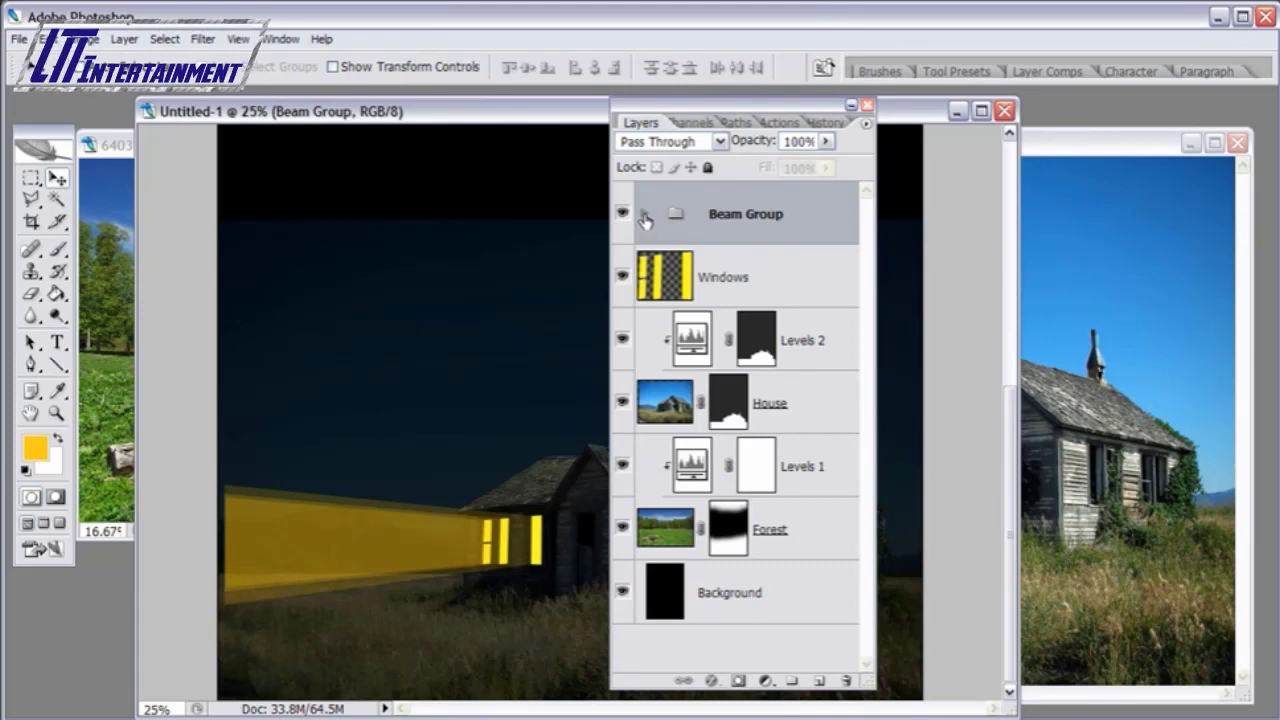
pyautogui.click(643, 216)
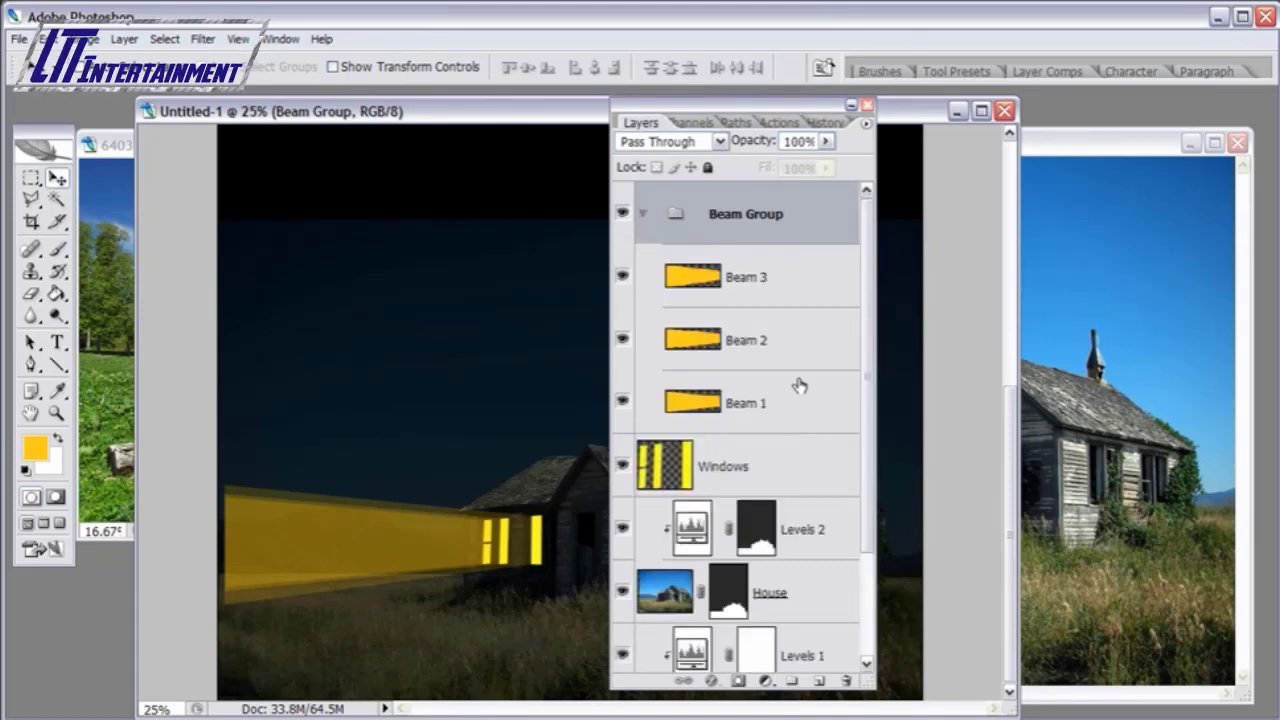
pyautogui.click(643, 216)
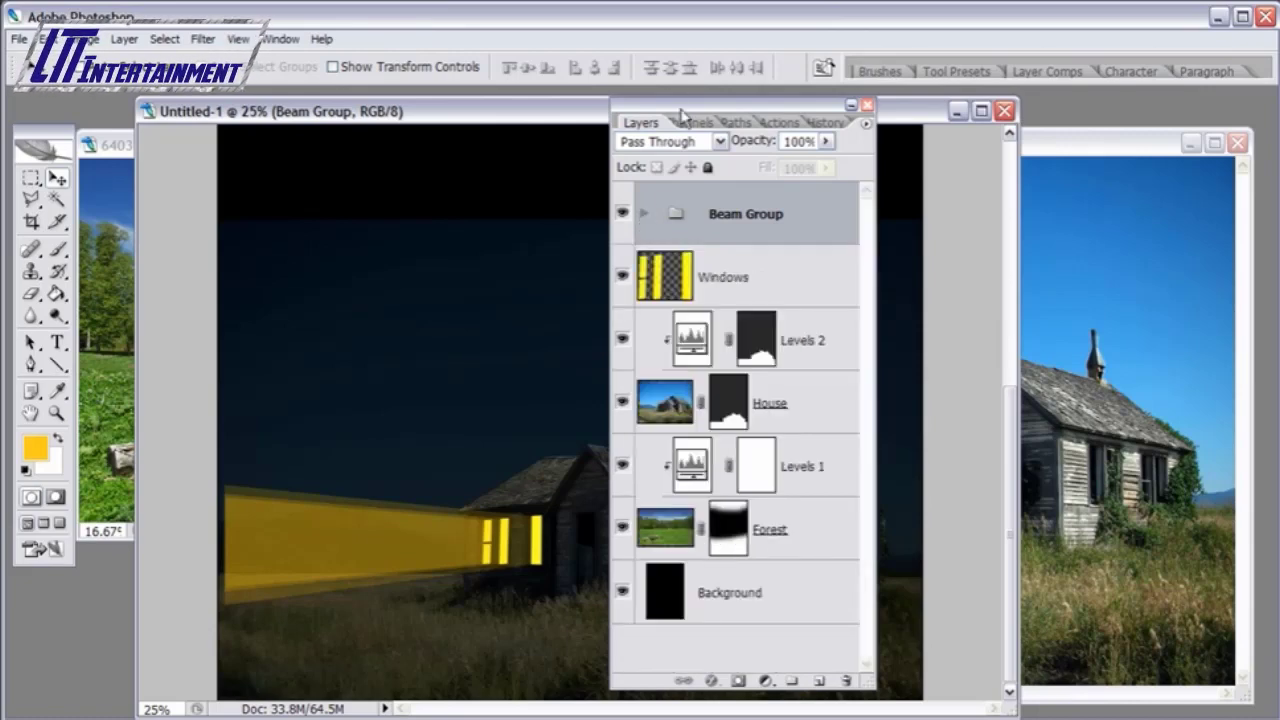
# - Re-dock the Layers panel, add a white layer mask to Beam Group, and select the Gradient Tool
pyautogui.moveTo(690, 104); pyautogui.dragTo(770, 94)
pyautogui.moveTo(1010, 106); pyautogui.dragTo(1066, 118)
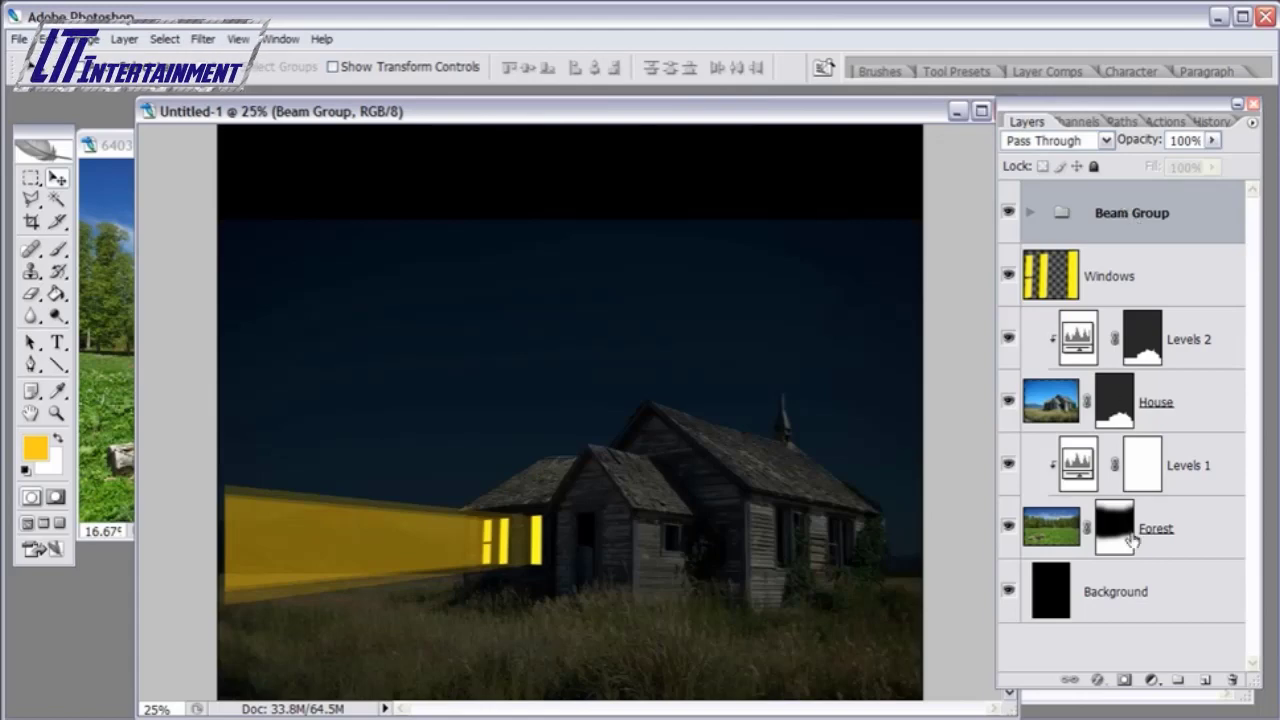
pyautogui.moveTo(1133, 97); pyautogui.dragTo(1135, 89)
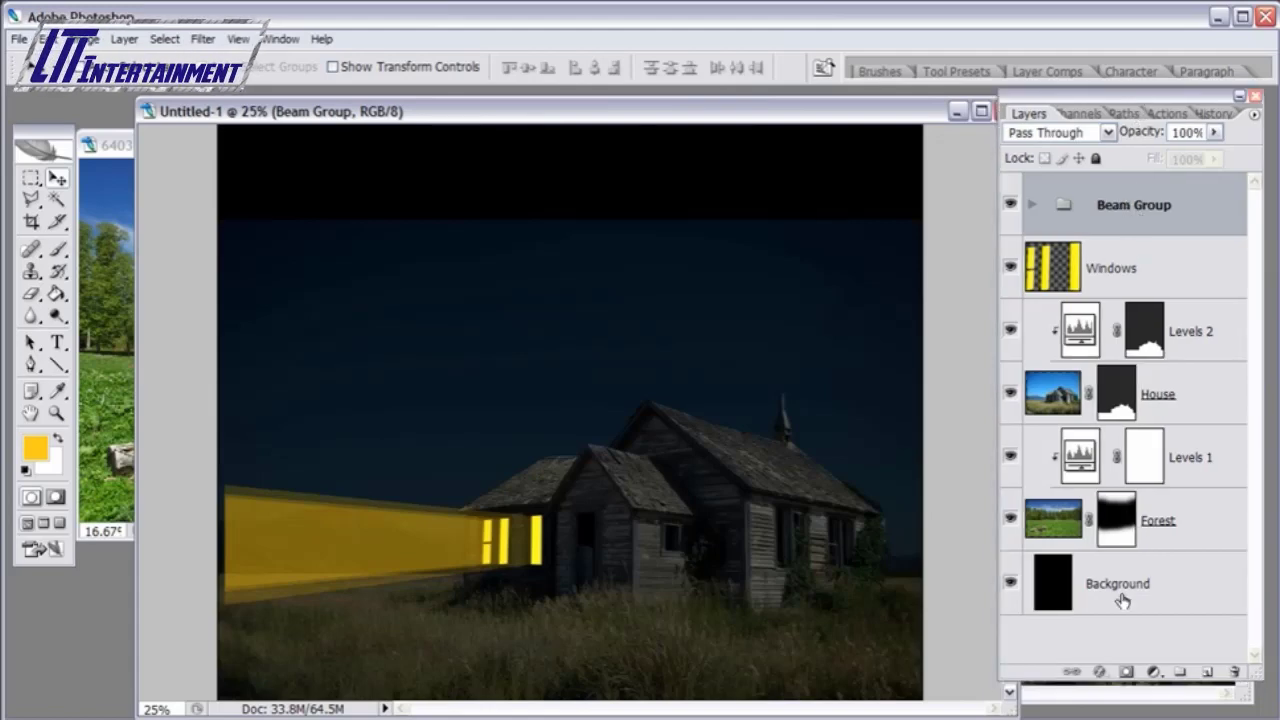
pyautogui.click(1126, 672)
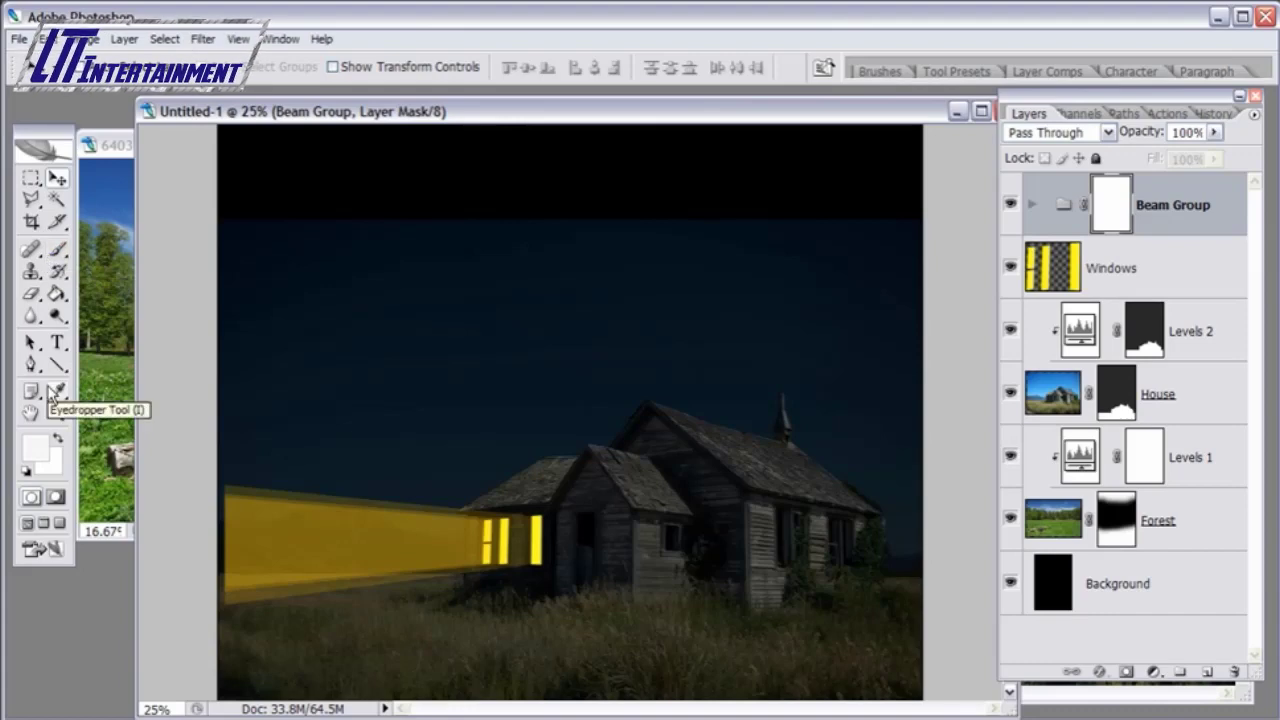
pyautogui.click(57, 293)
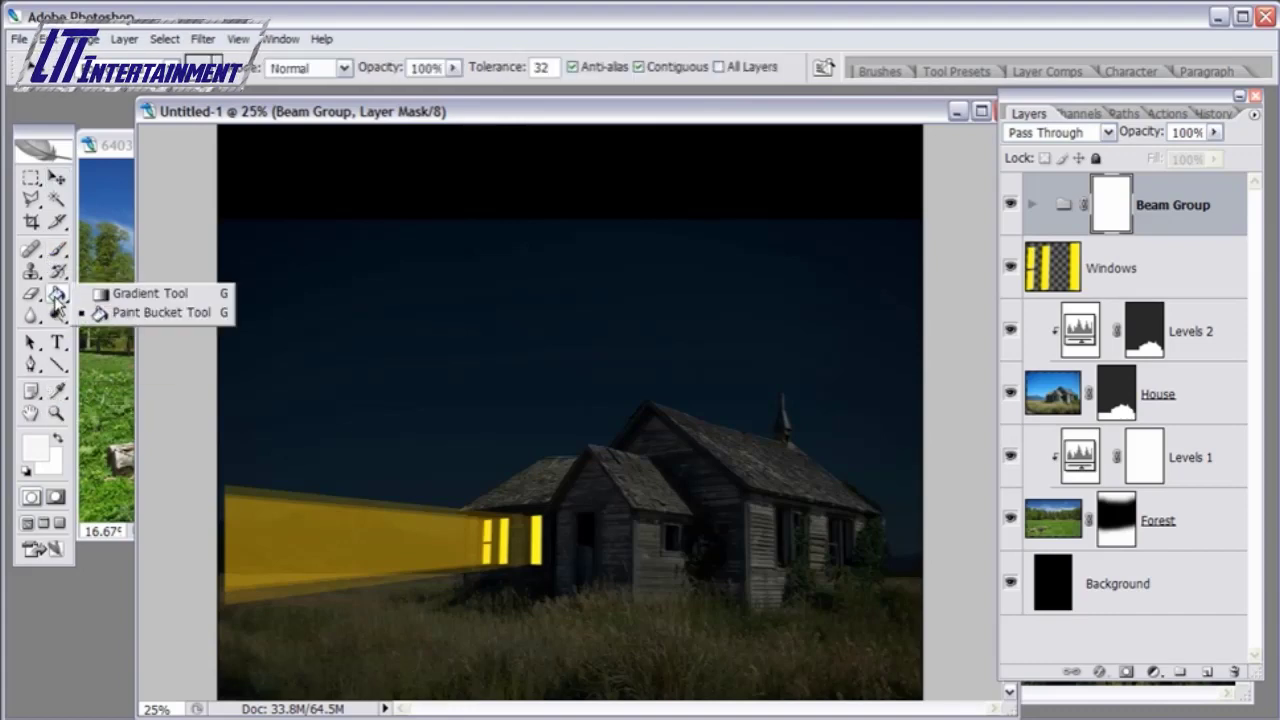
pyautogui.click(195, 289)
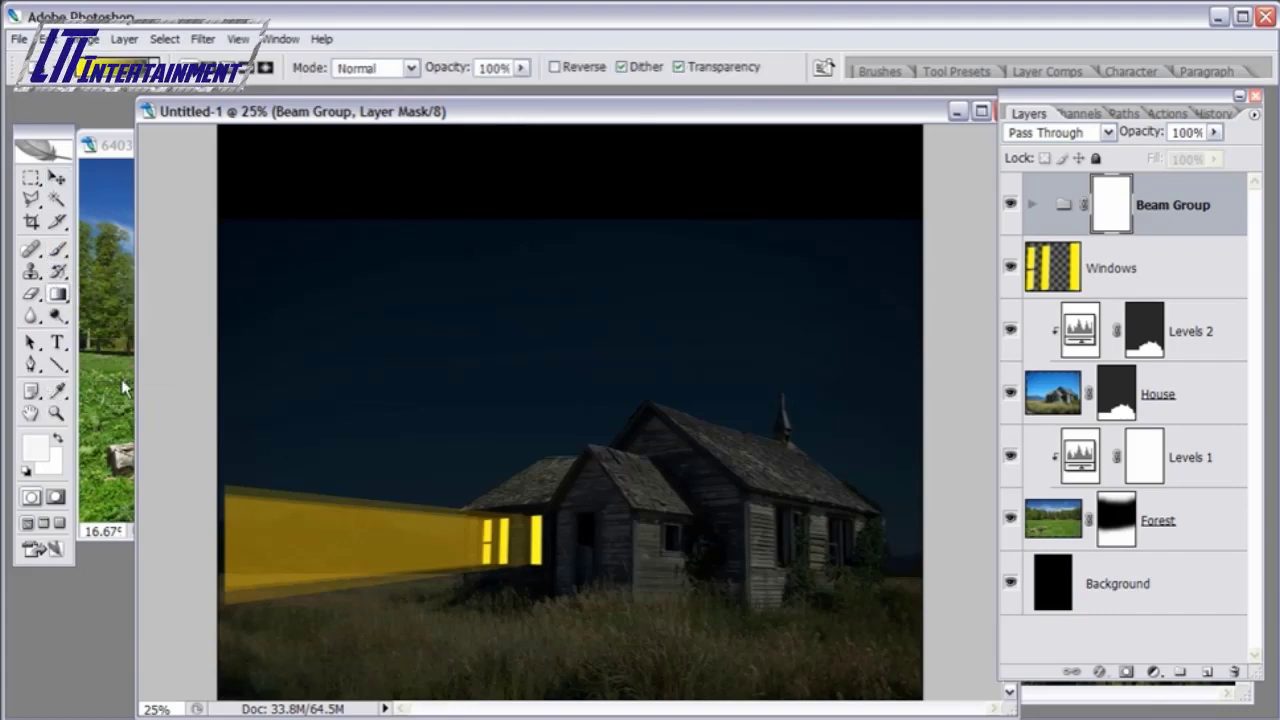
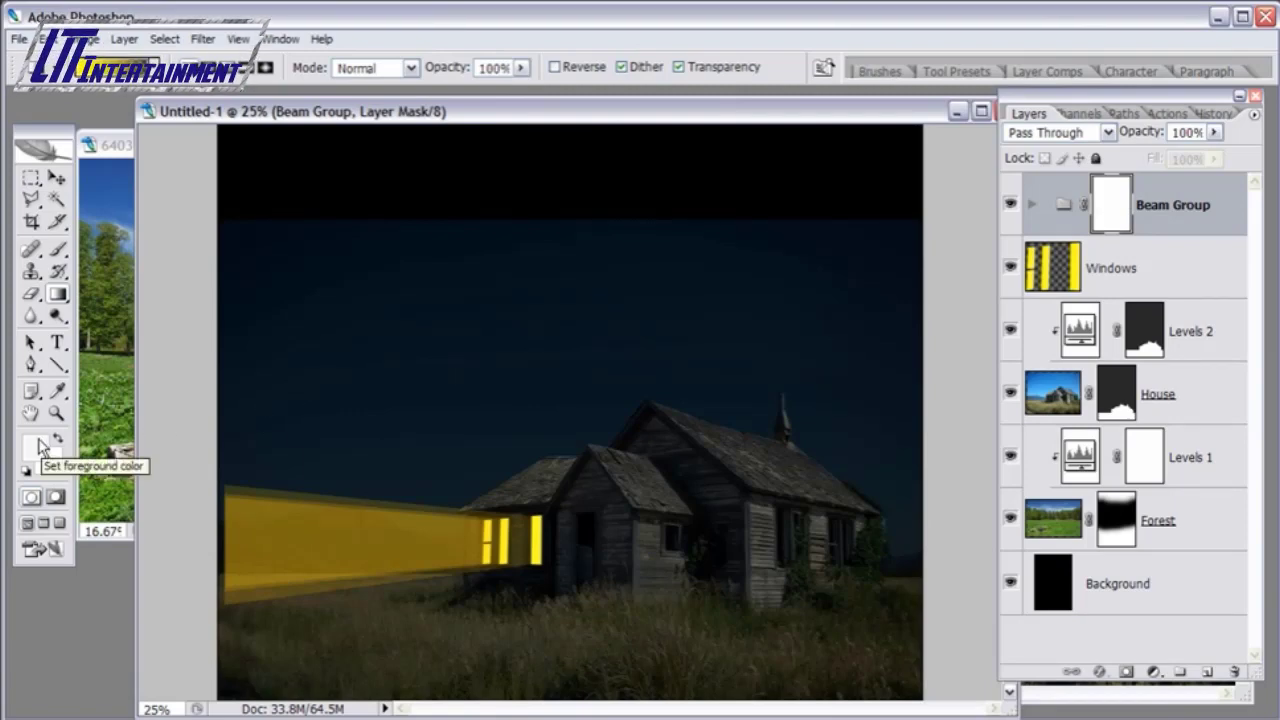
# - Reset colours to black and white and draw a gradient on the Beam Group mask so the beam fades leftward
pyautogui.press('d')
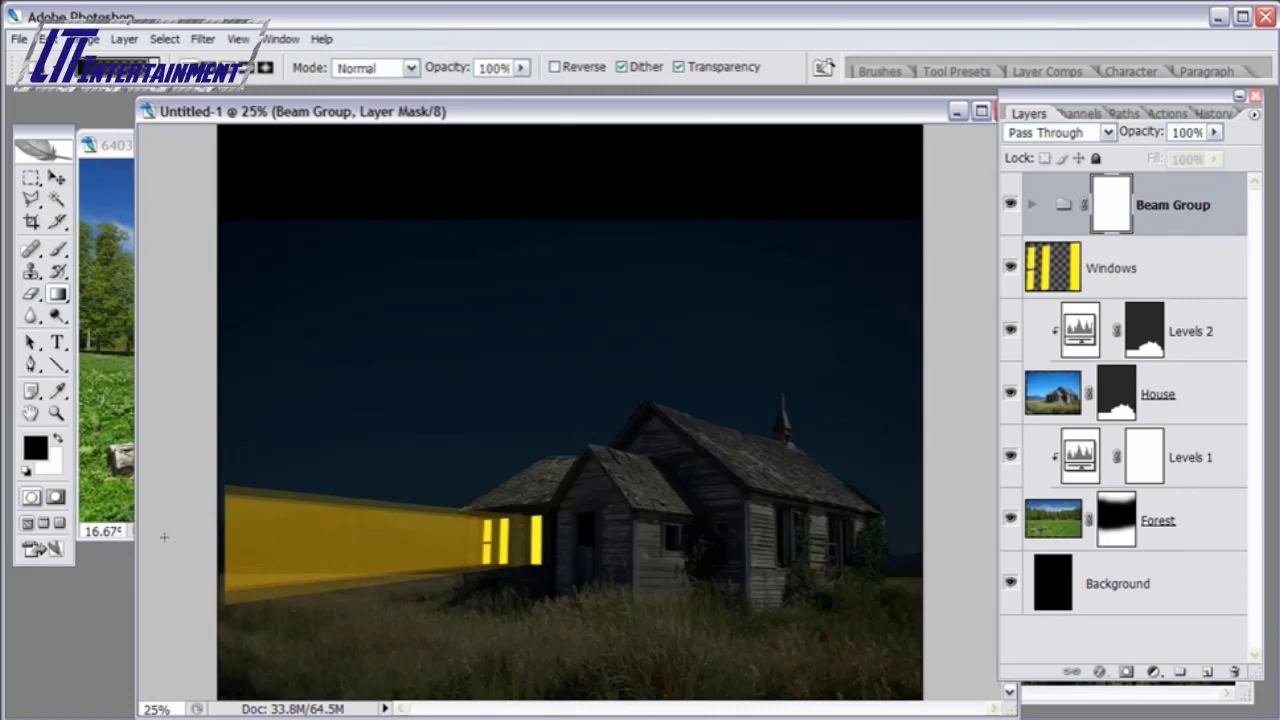
pyautogui.moveTo(165, 537); pyautogui.dragTo(388, 539)
pyautogui.moveTo(388, 539); pyautogui.dragTo(394, 539)
pyautogui.hotkey('ctrl', 'z')
pyautogui.moveTo(222, 524); pyautogui.dragTo(276, 524)
pyautogui.moveTo(410, 515); pyautogui.dragTo(457, 549)
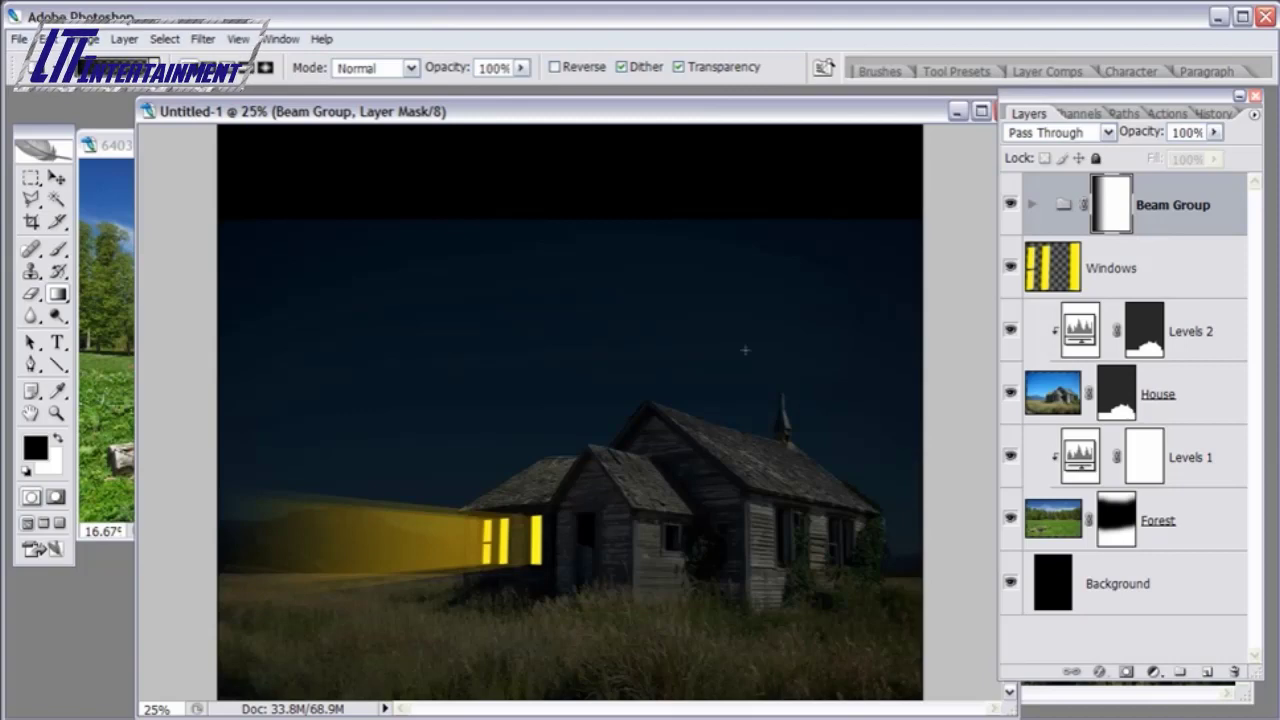
# - Expand Beam Group and lower Beam 2's opacity to 6%
pyautogui.click(1031, 205)
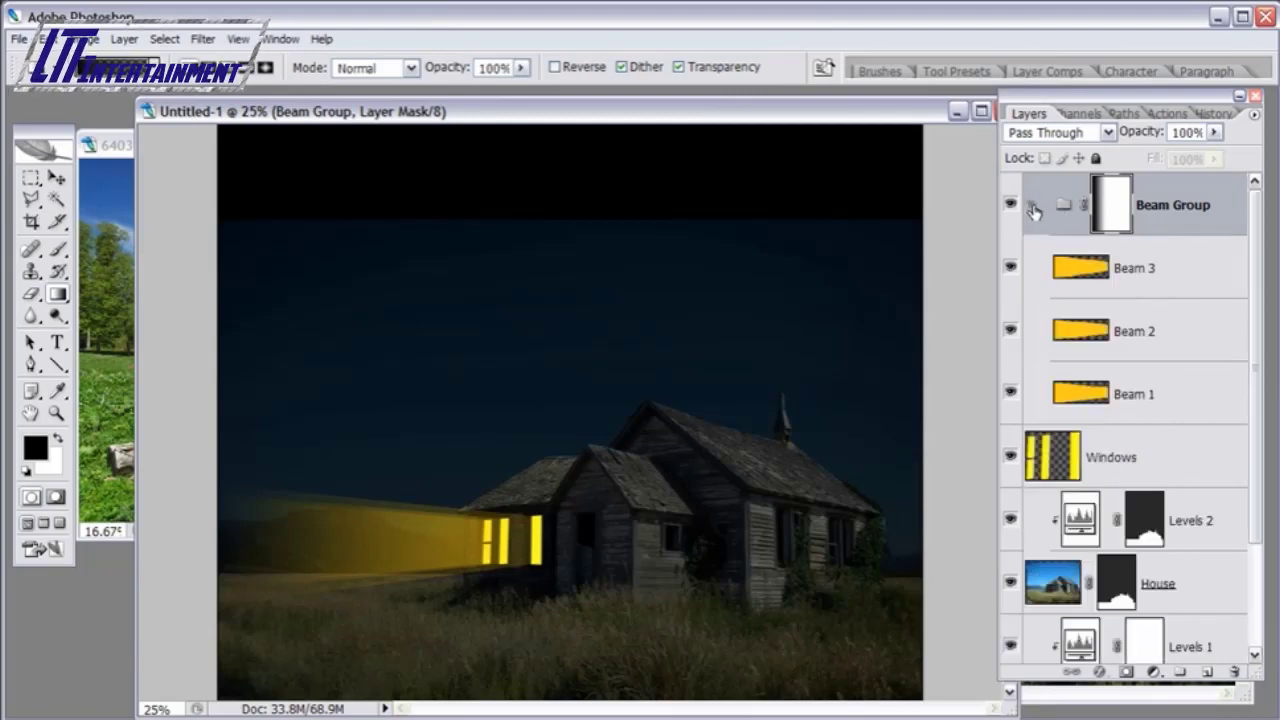
pyautogui.click(1200, 397)
pyautogui.click(1214, 132)
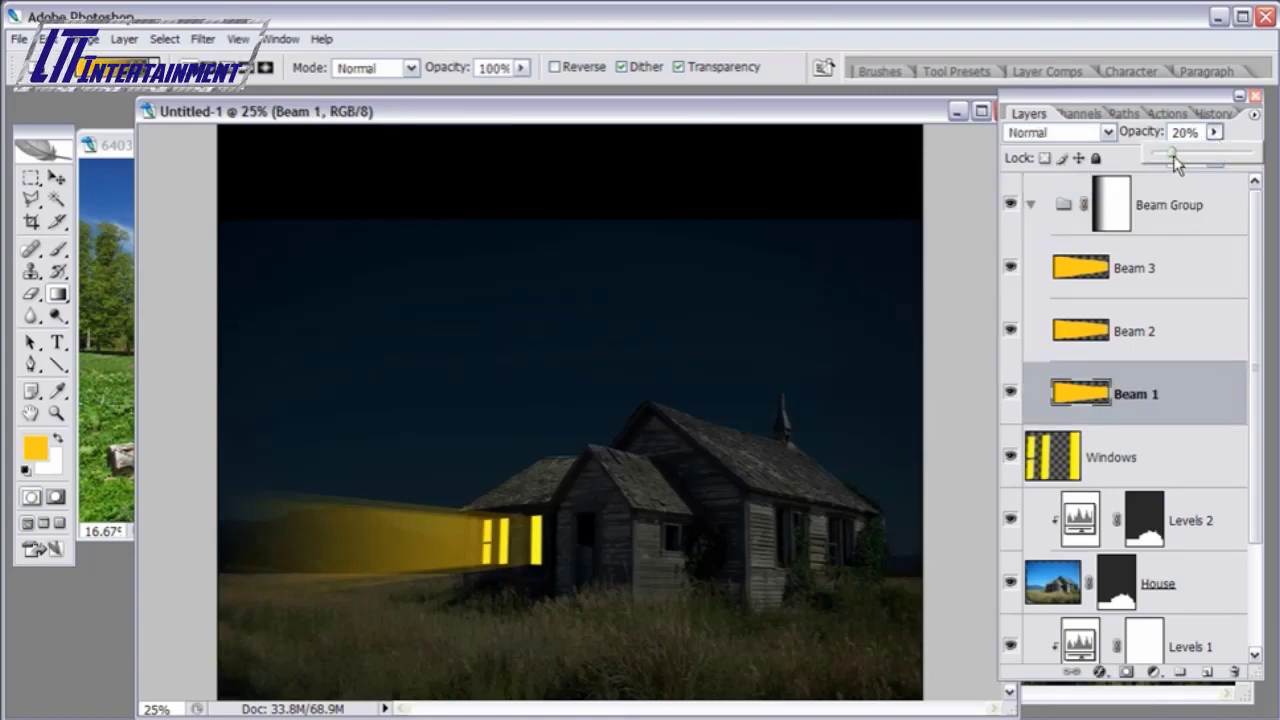
pyautogui.click(1166, 340)
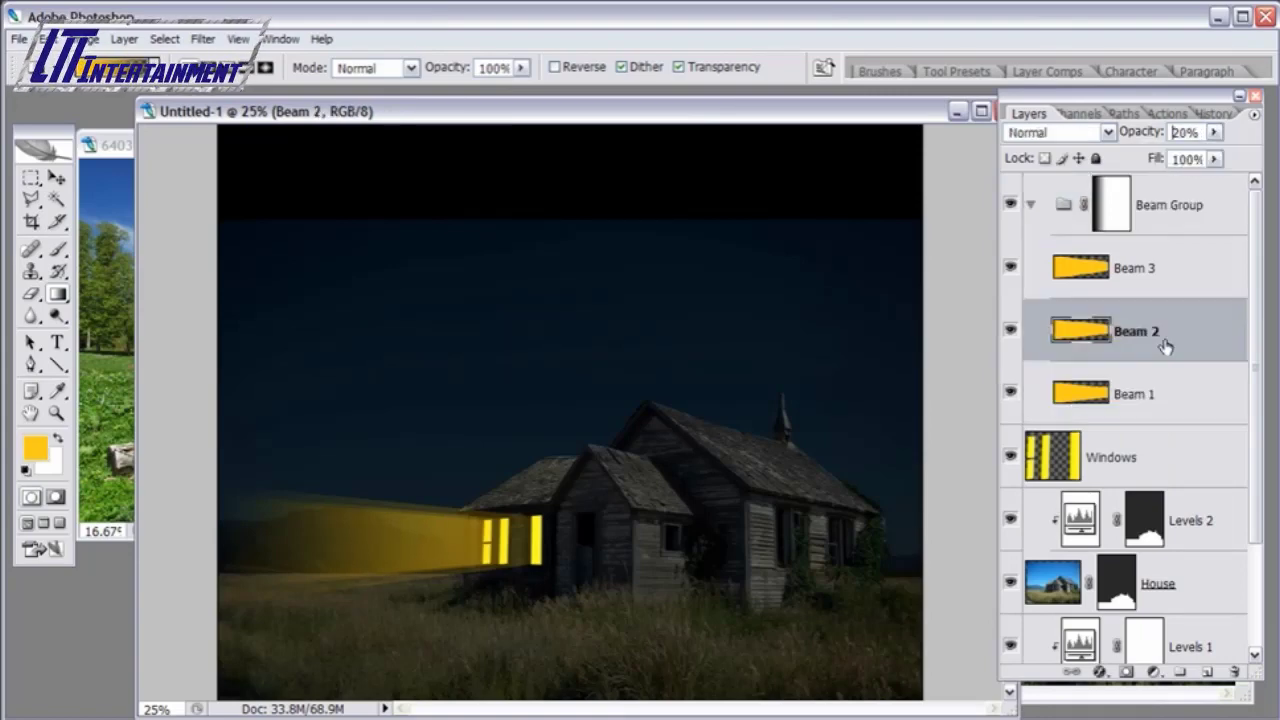
pyautogui.click(1214, 132)
pyautogui.moveTo(1180, 156)
pyautogui.mouseDown()
pyautogui.moveTo(1192, 156)
pyautogui.moveTo(1162, 160)
pyautogui.mouseUp()
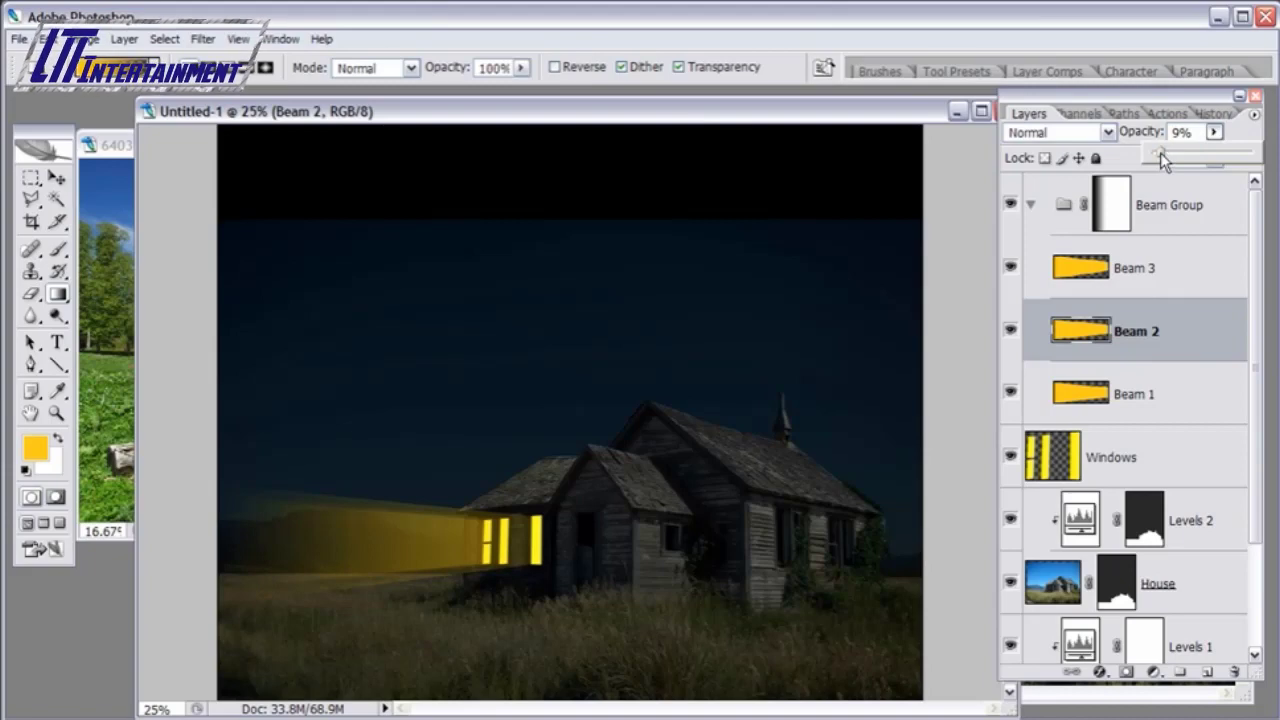
pyautogui.hotkey('alt', '[')
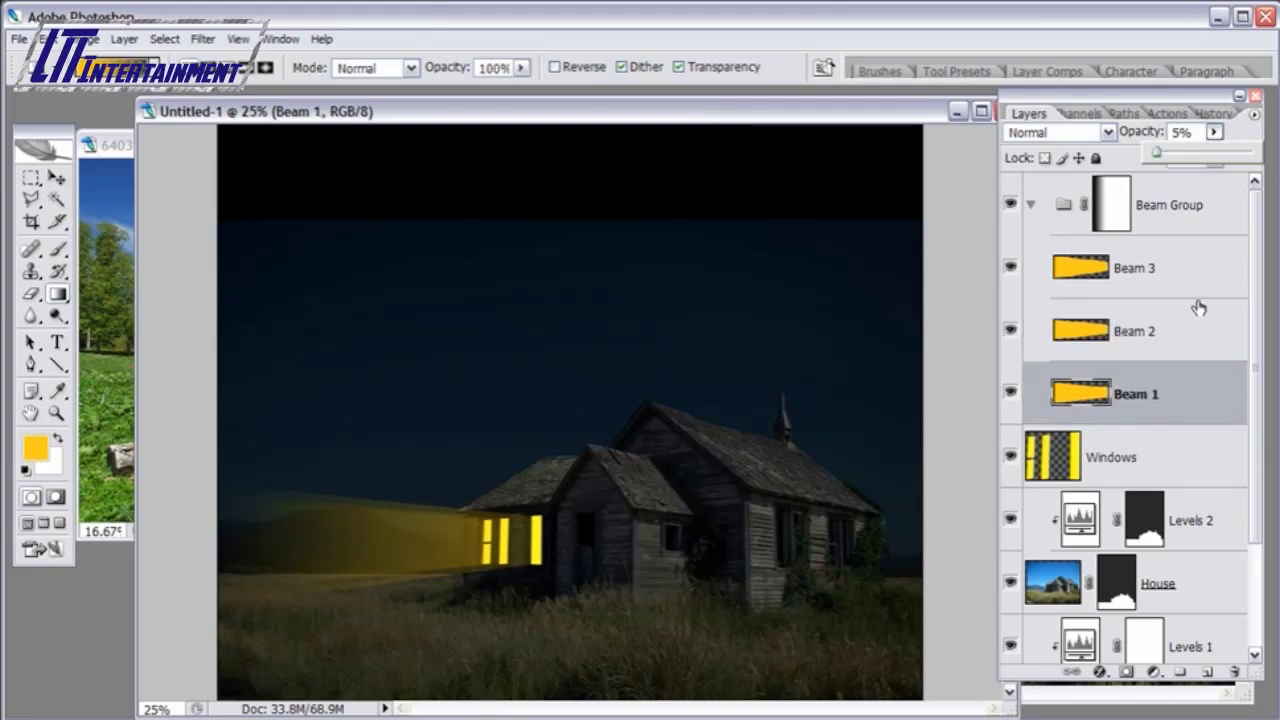
pyautogui.click(1185, 272)
pyautogui.click(1213, 132)
pyautogui.hotkey('alt', '[')
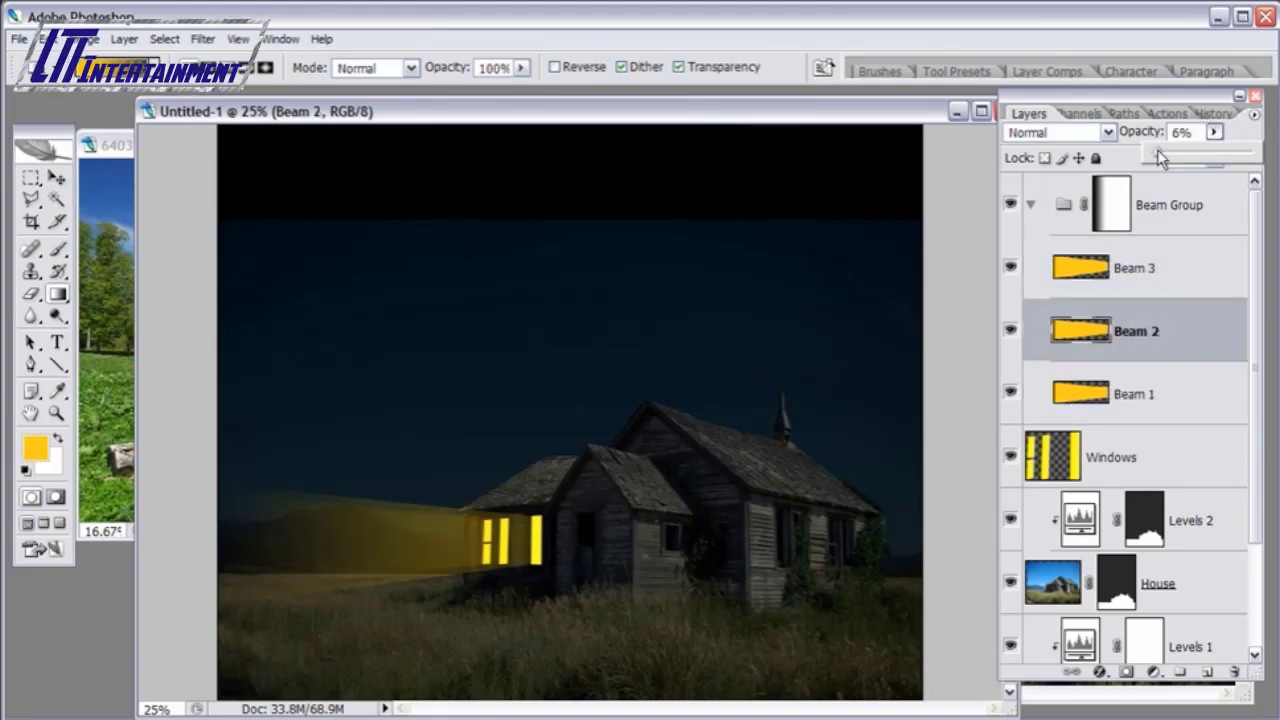
# - Zoom in on the window beams and set Beam 1's opacity to 7%
pyautogui.click(57, 413)
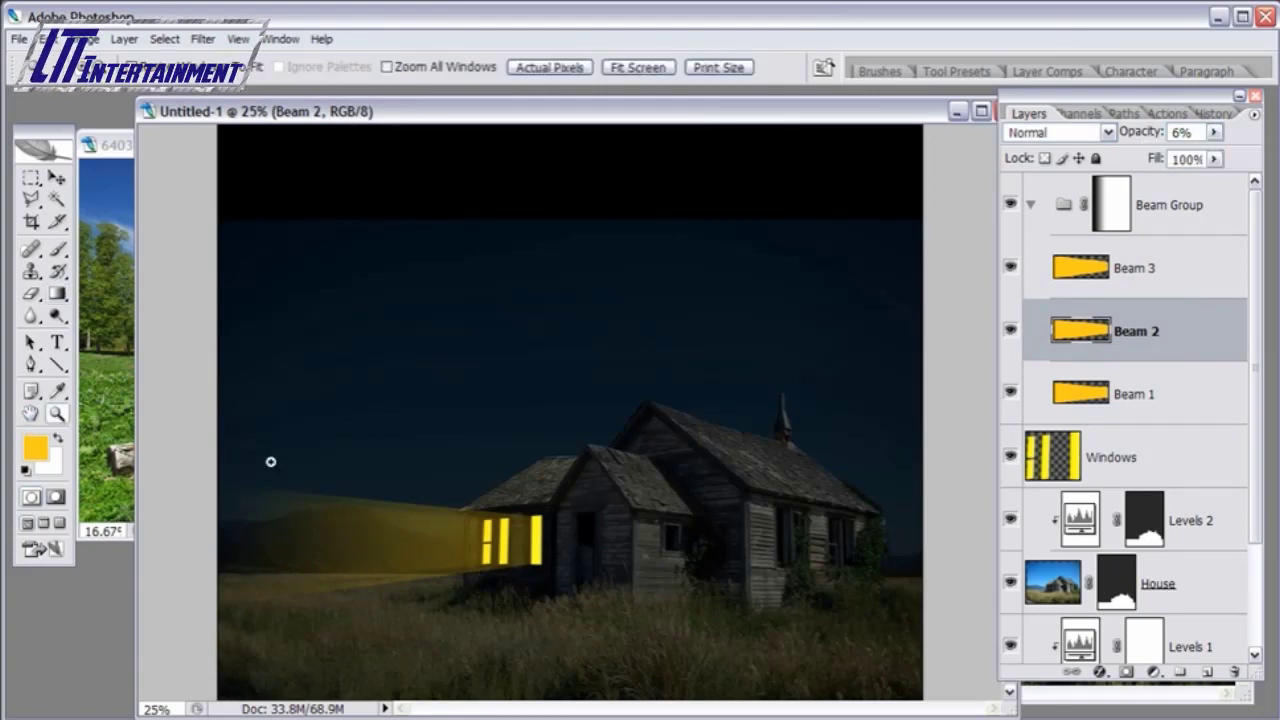
pyautogui.click(464, 570)
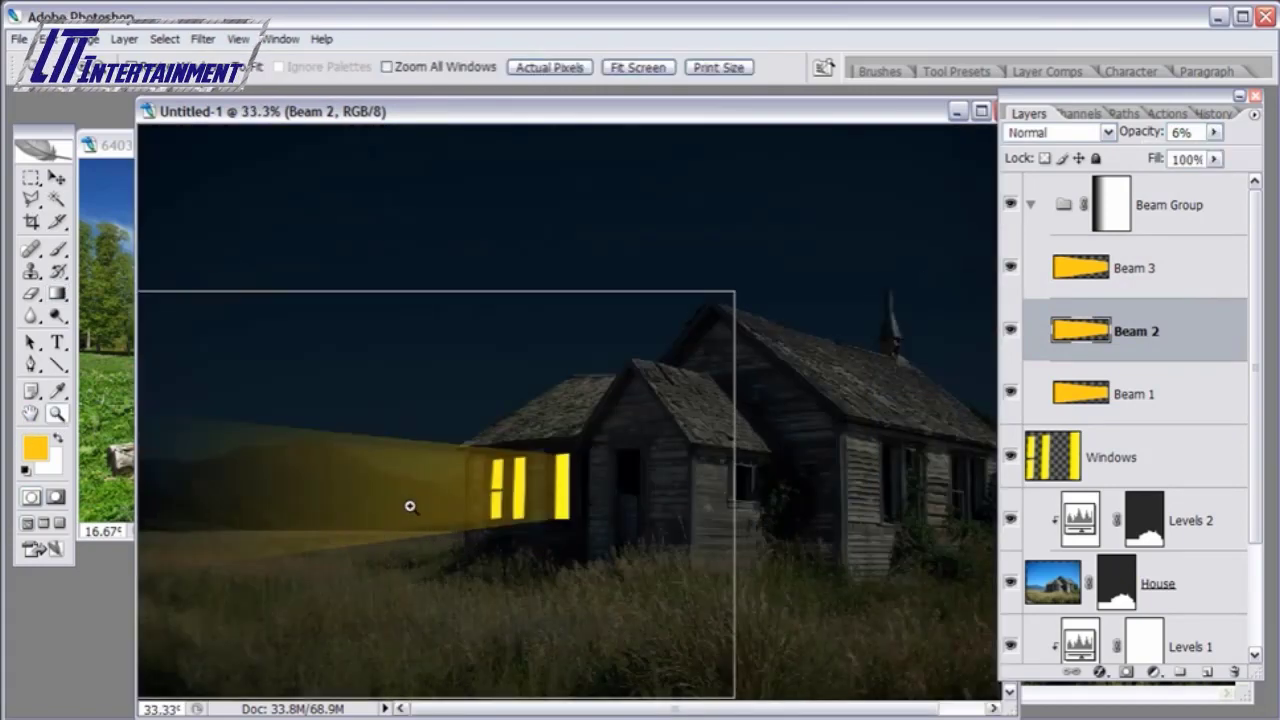
pyautogui.click(409, 503)
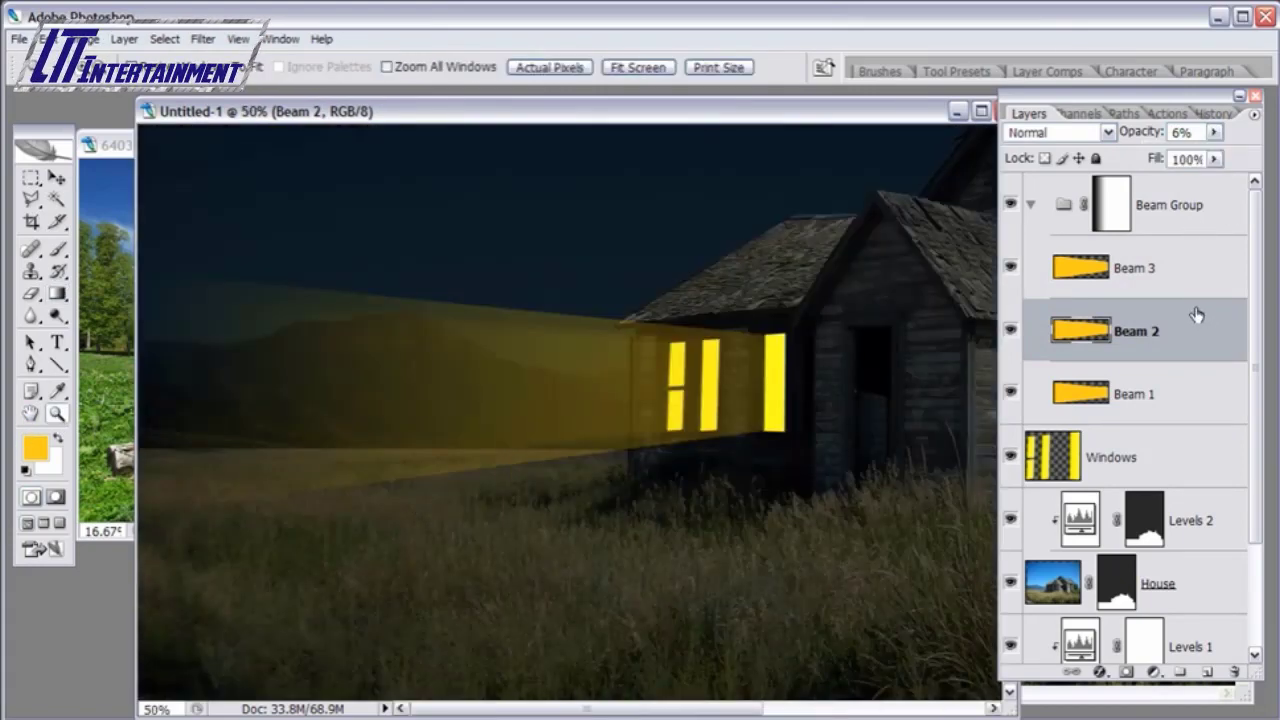
pyautogui.hotkey('alt', '[')
pyautogui.click(1213, 131)
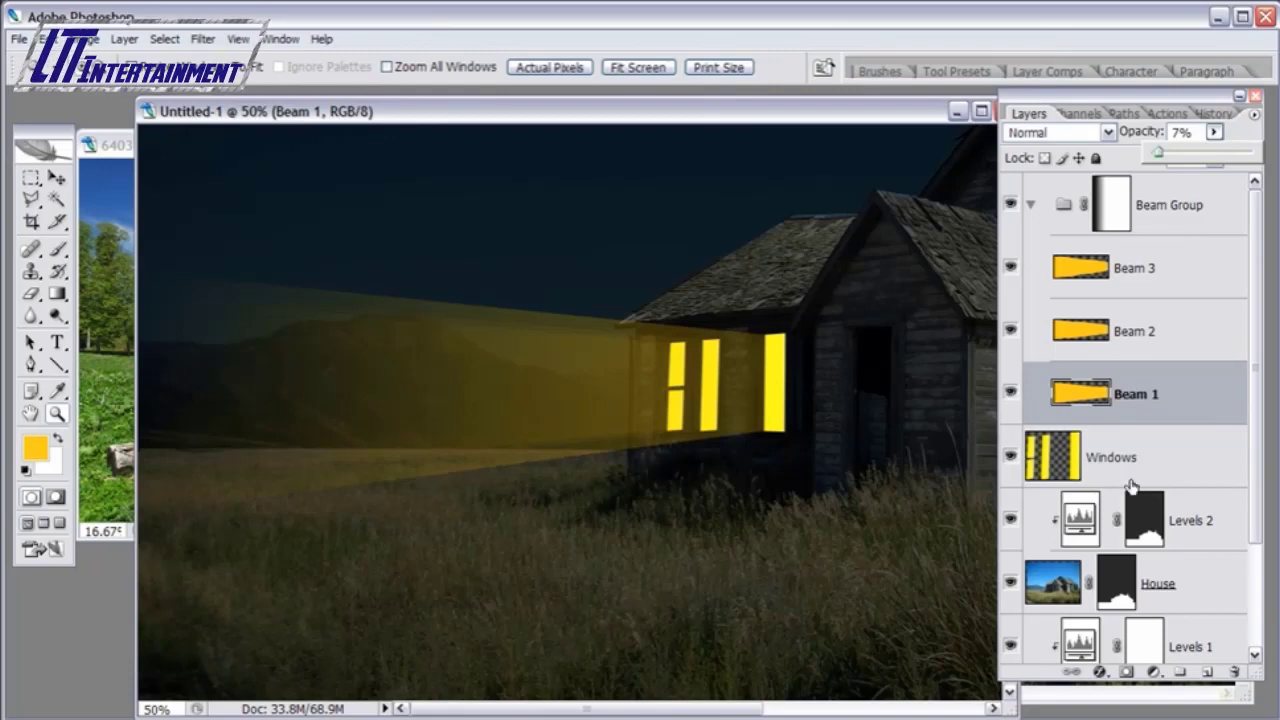
pyautogui.press('Return')
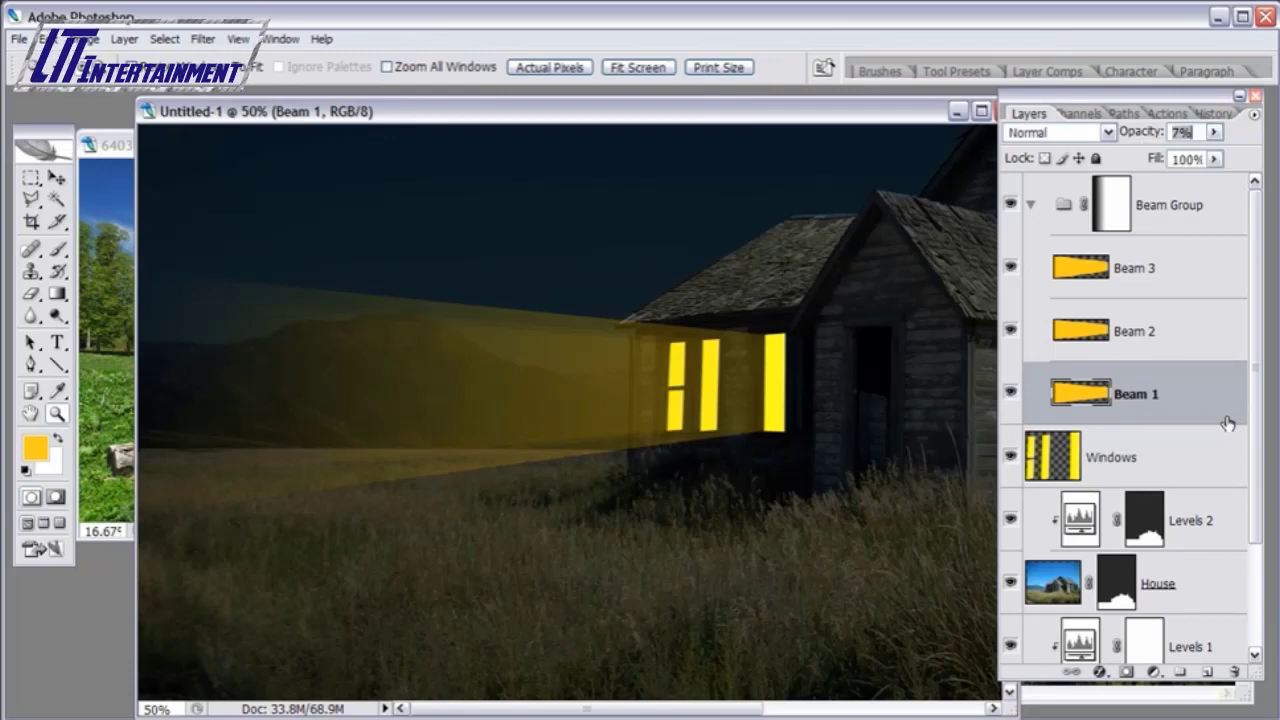
# - Hide Beam 1 and Beam 2, leaving Beam 3 visible and selected
pyautogui.click(1010, 268)
pyautogui.click(1010, 331)
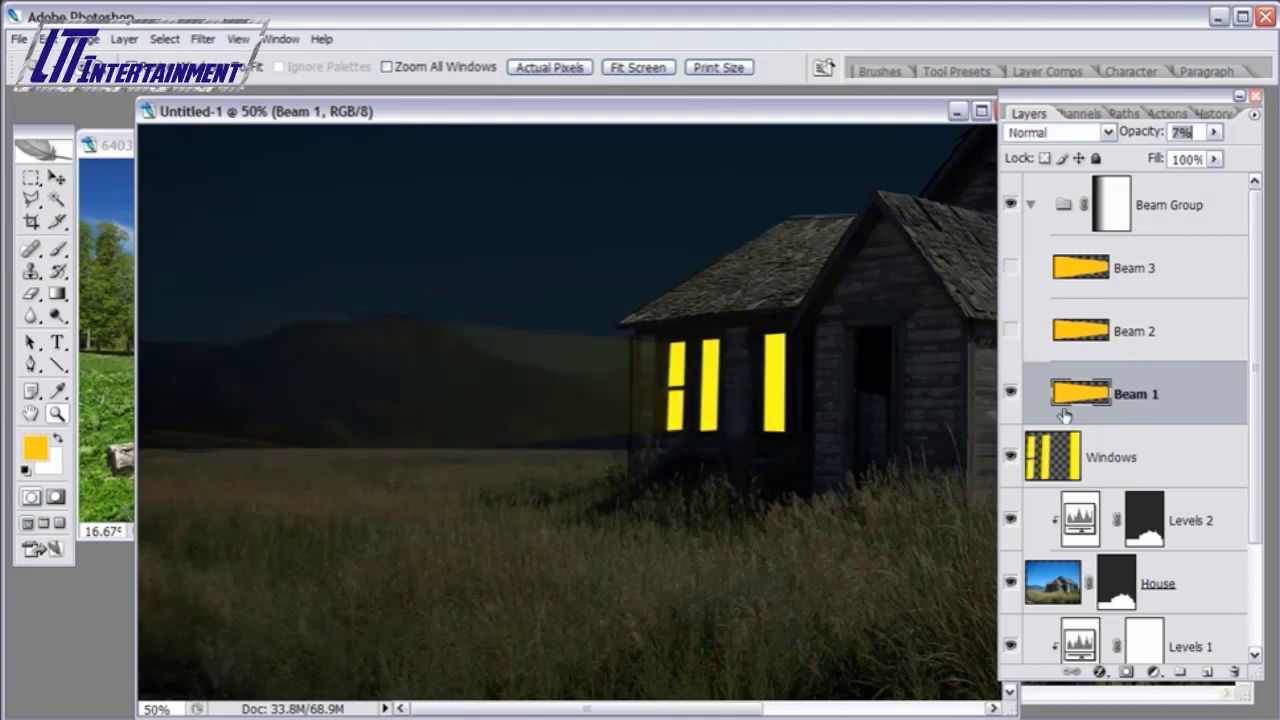
pyautogui.click(1010, 268)
pyautogui.click(1010, 394)
pyautogui.click(1135, 268)
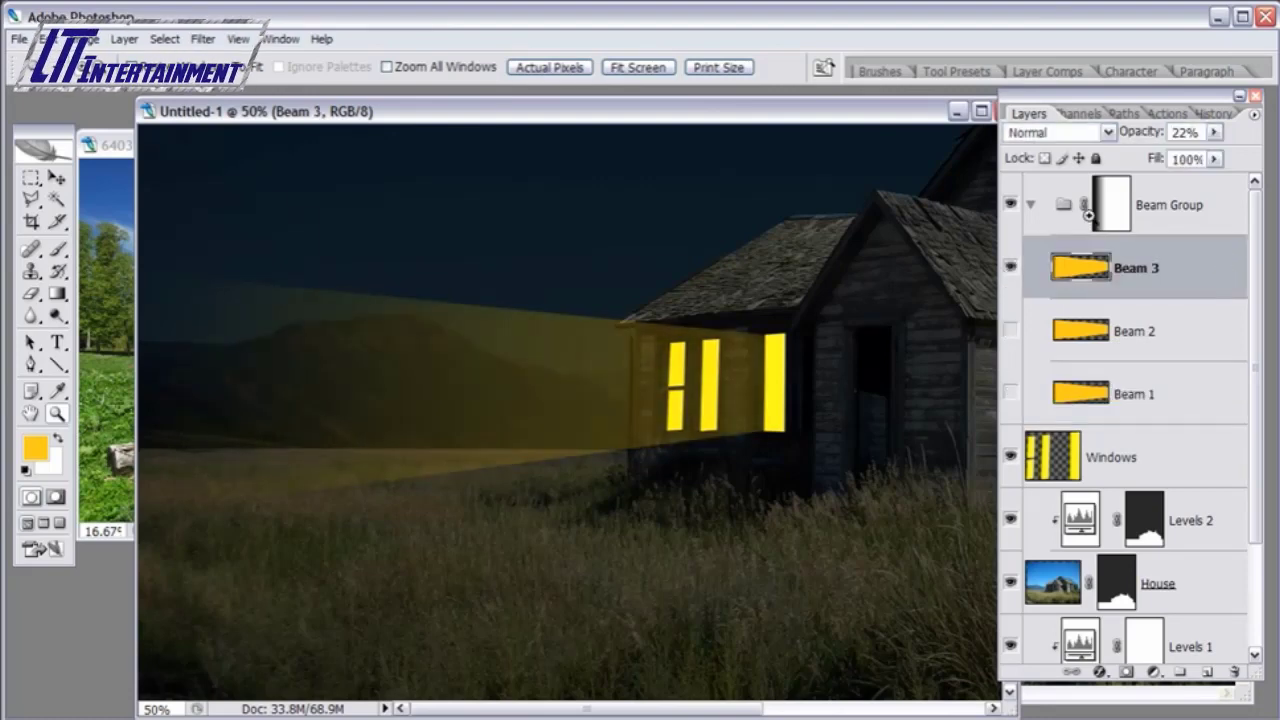
# - Apply a Gaussian Blur with a 1.2-pixel radius to Beam 3
pyautogui.click(202, 38)
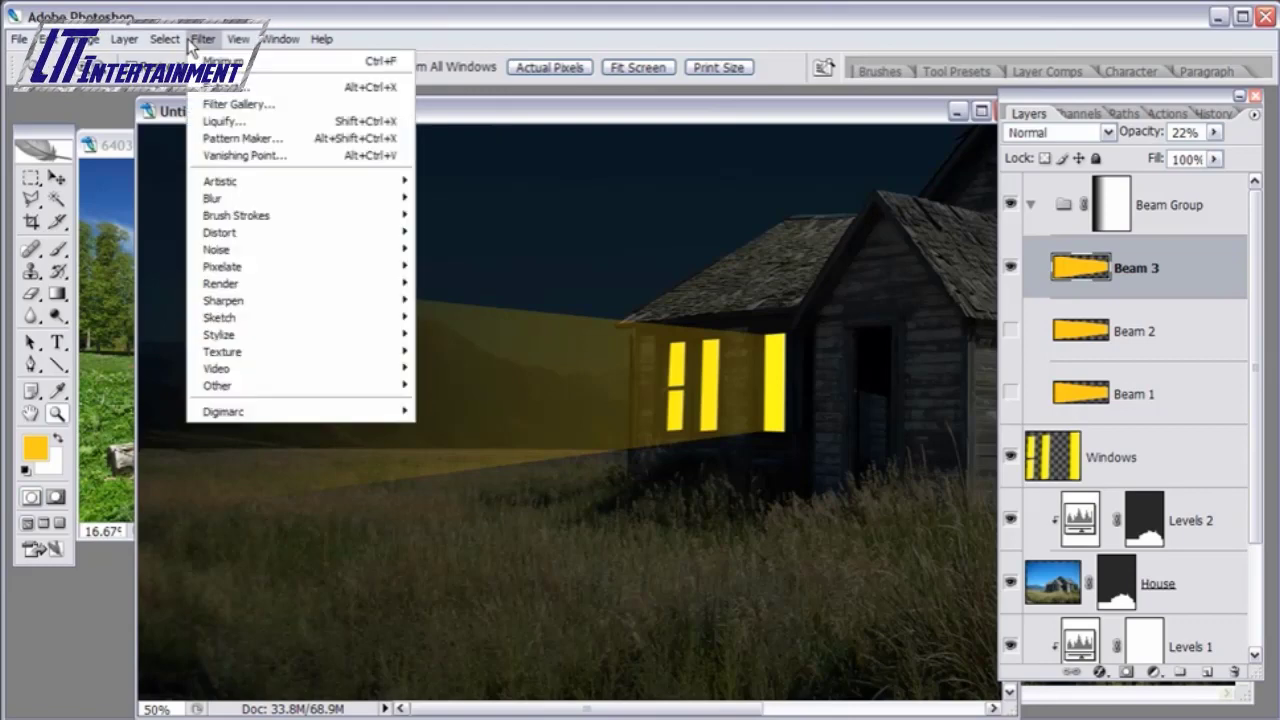
pyautogui.moveTo(295, 198)
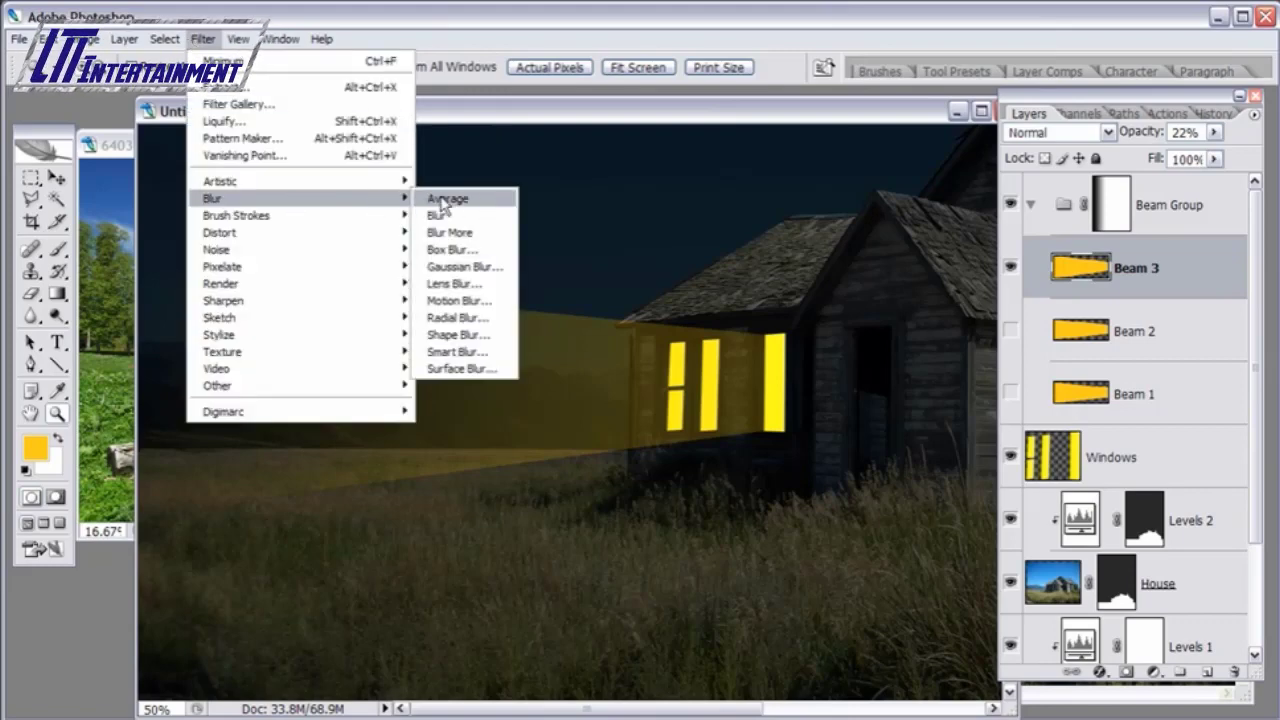
pyautogui.click(465, 266)
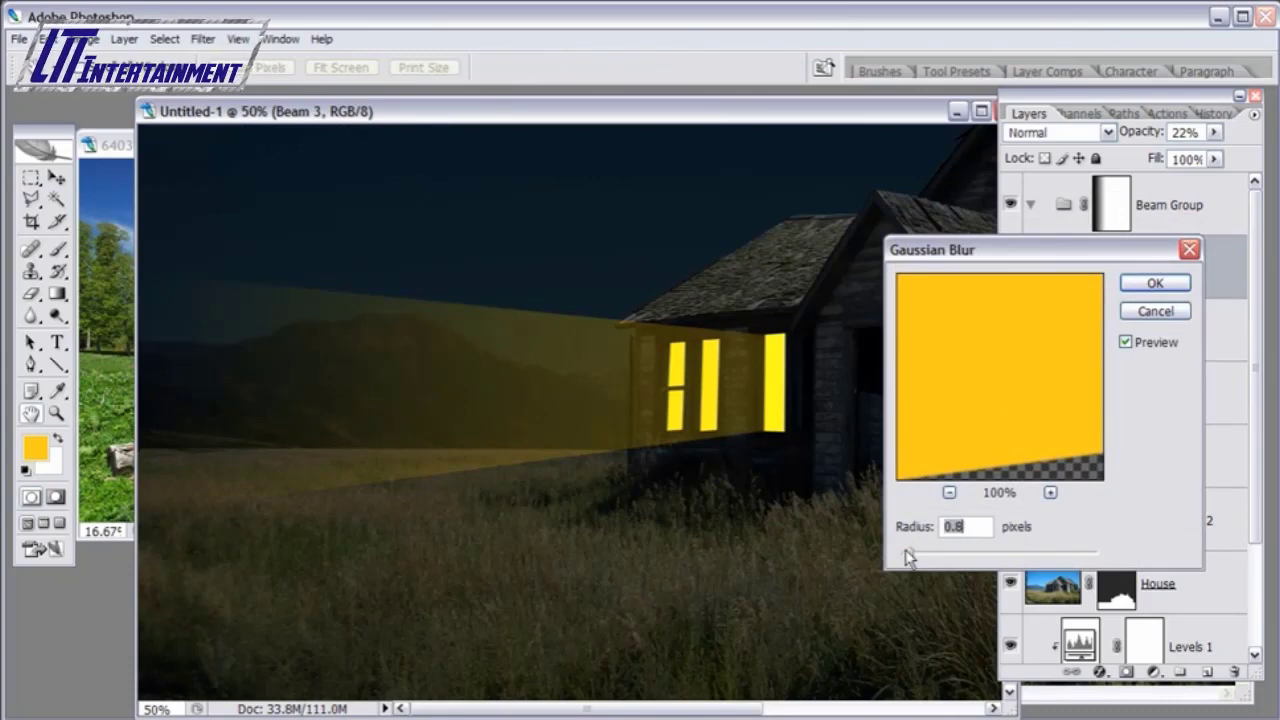
pyautogui.moveTo(905, 553); pyautogui.dragTo(1002, 553)
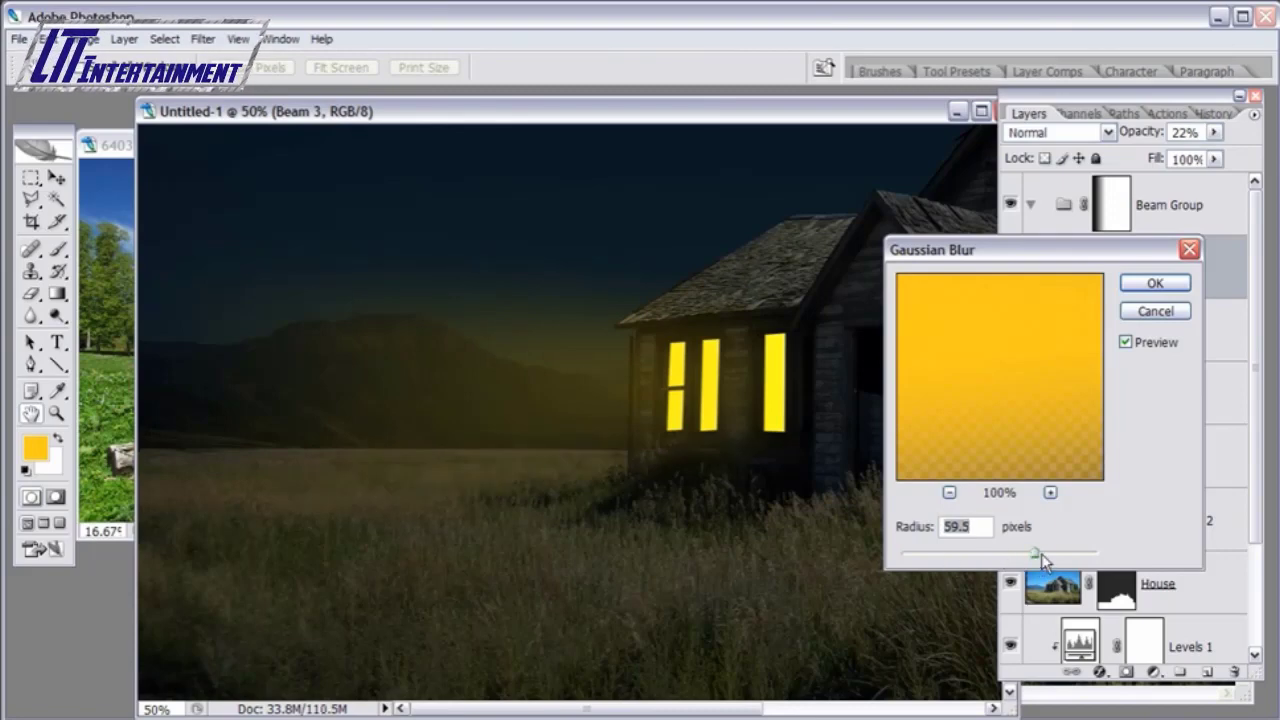
pyautogui.click(921, 555)
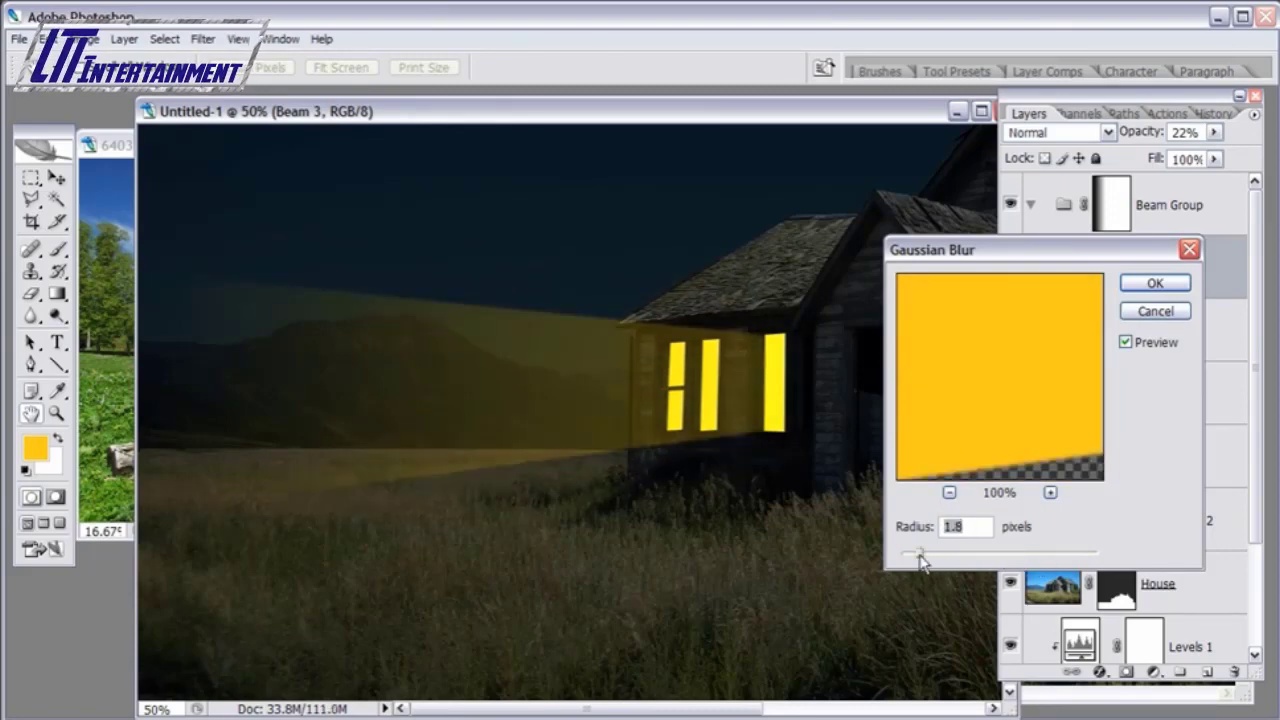
pyautogui.moveTo(923, 557); pyautogui.dragTo(915, 561)
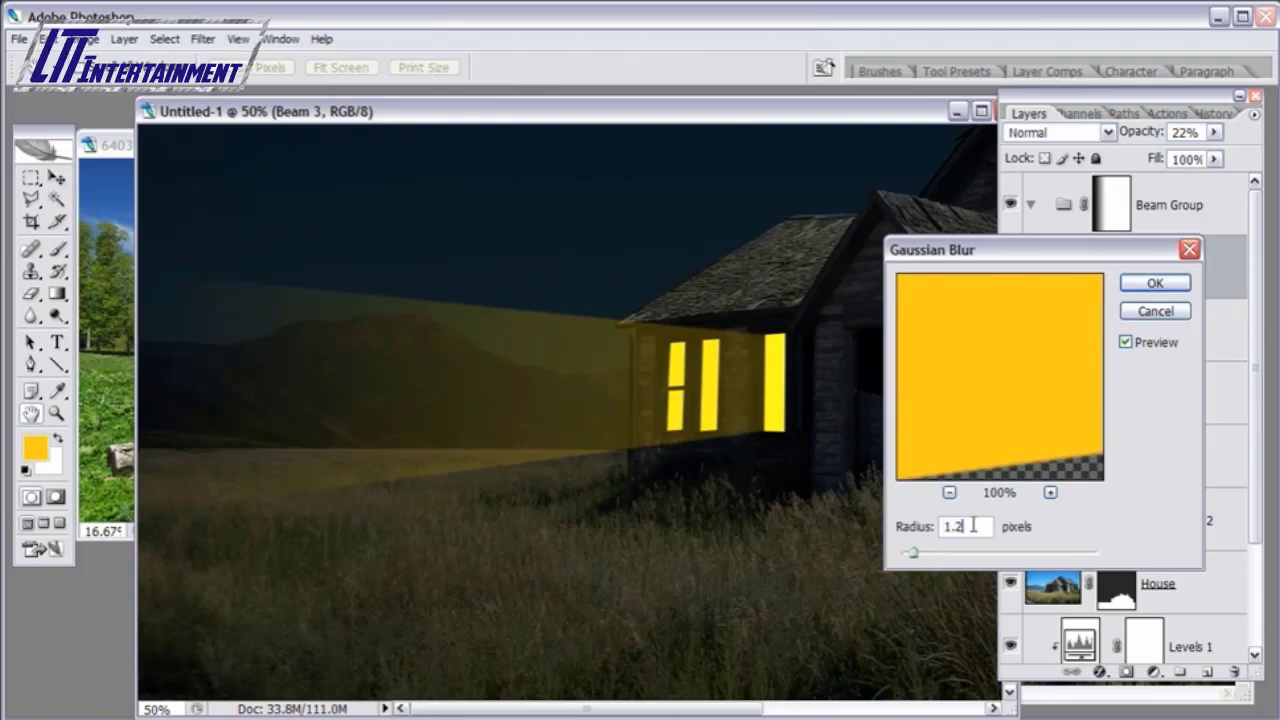
pyautogui.click(1155, 284)
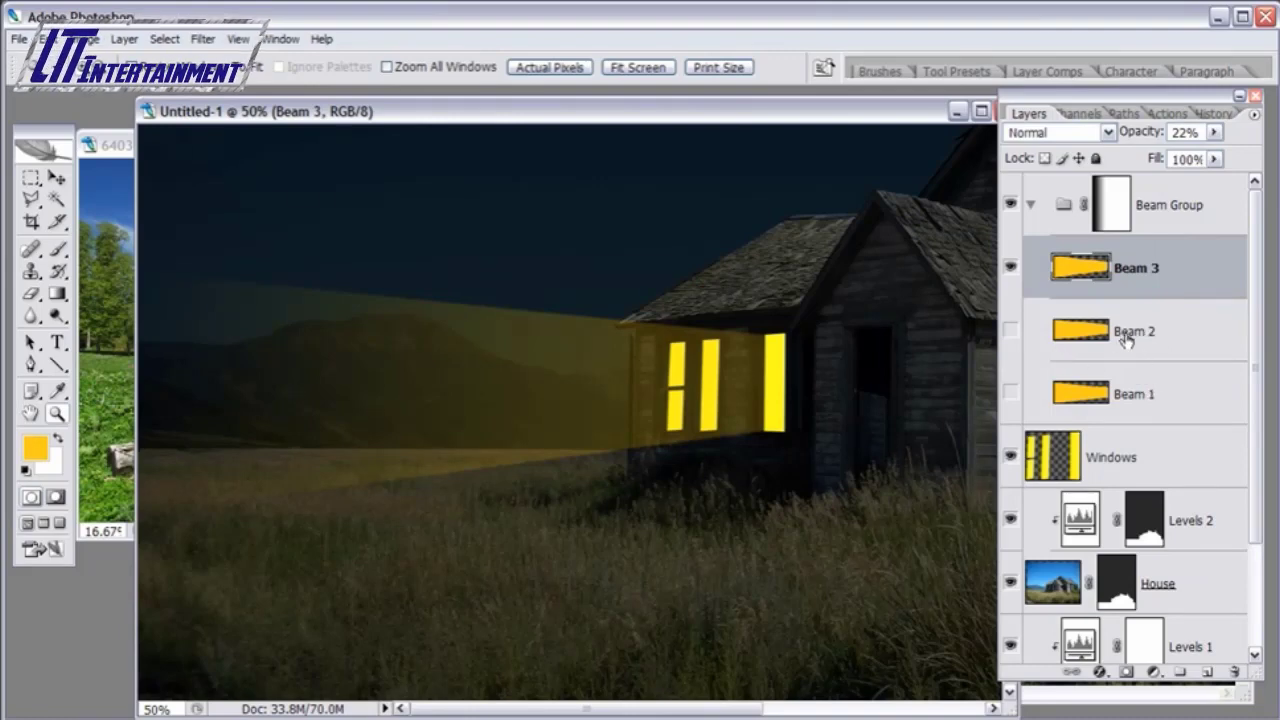
# - Show Beam 2 and Beam 1 again and repeat the same blur on each
pyautogui.click(1181, 328)
pyautogui.click(1016, 331)
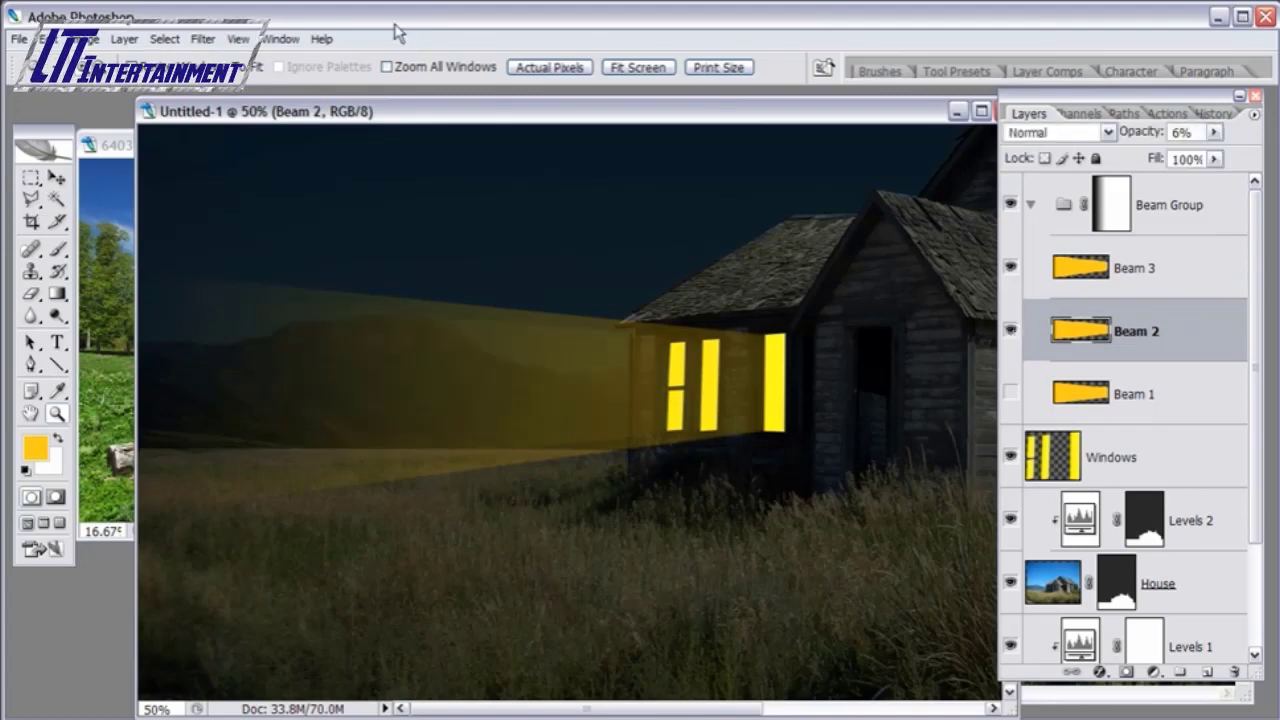
pyautogui.click(203, 39)
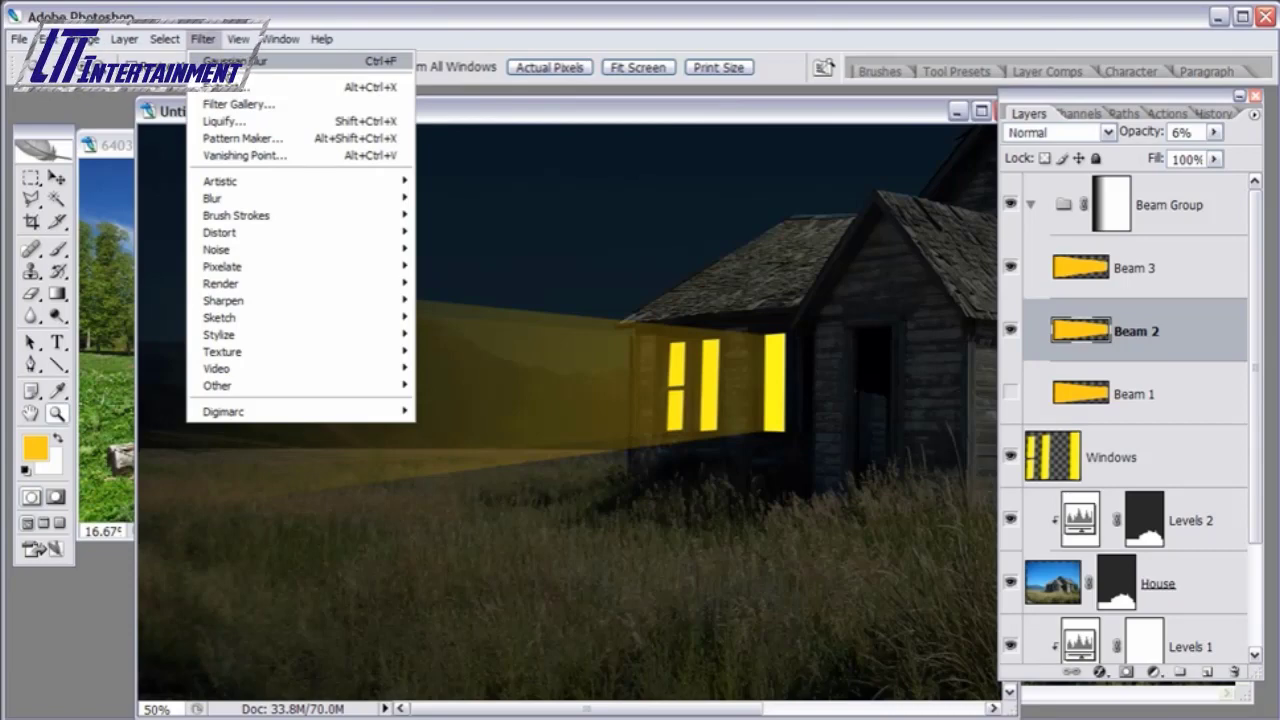
pyautogui.click(228, 61)
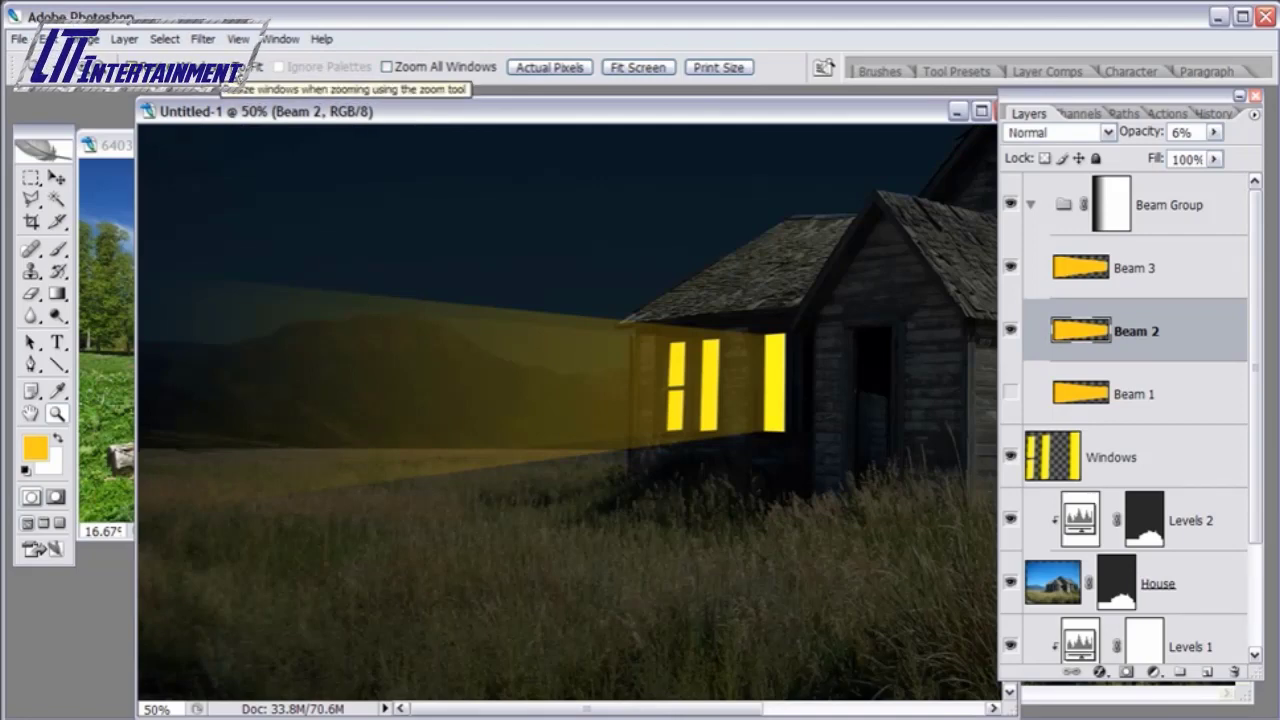
pyautogui.click(1203, 410)
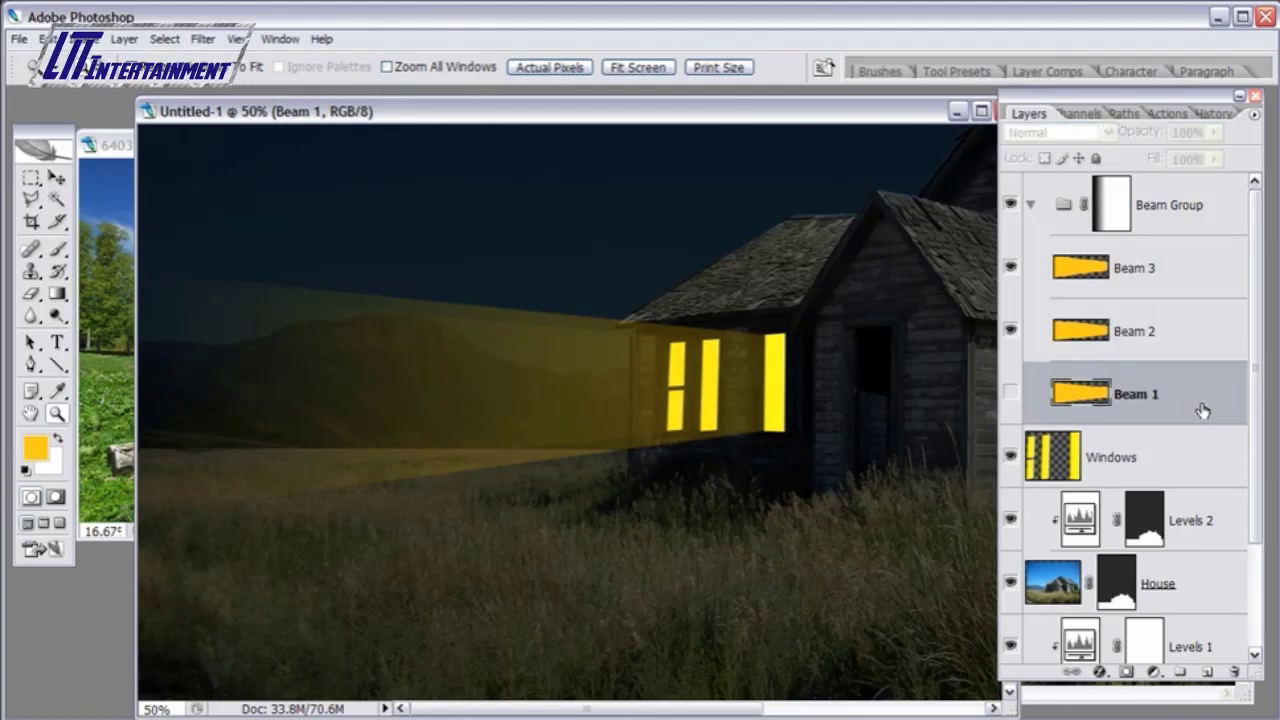
pyautogui.click(1010, 394)
pyautogui.click(205, 40)
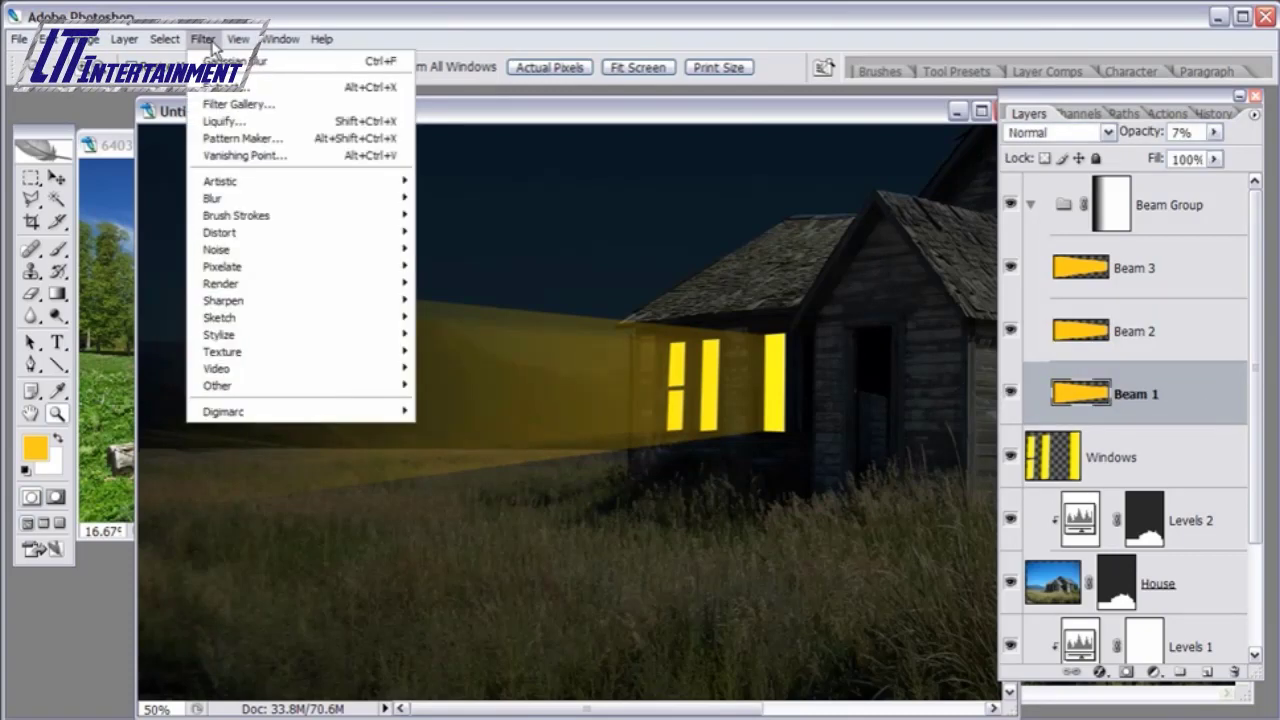
pyautogui.click(235, 61)
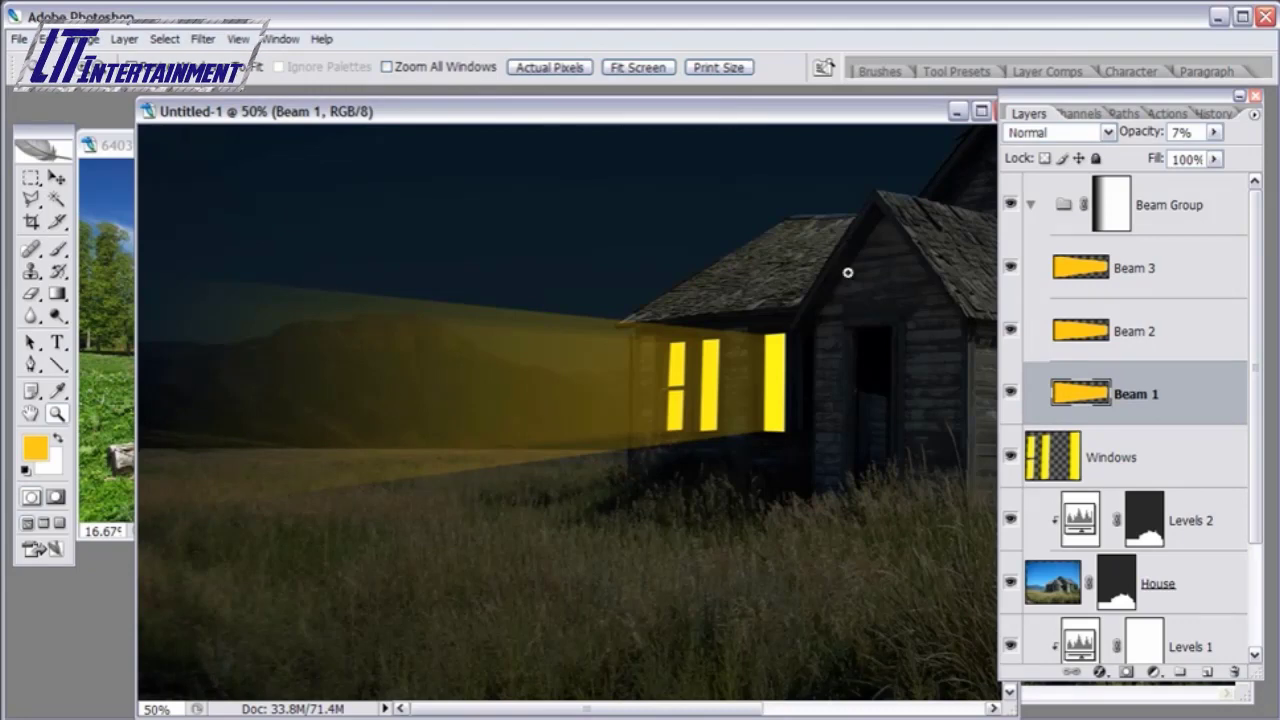
pyautogui.hotkey('ctrl', '-')
pyautogui.hotkey('ctrl', '-')
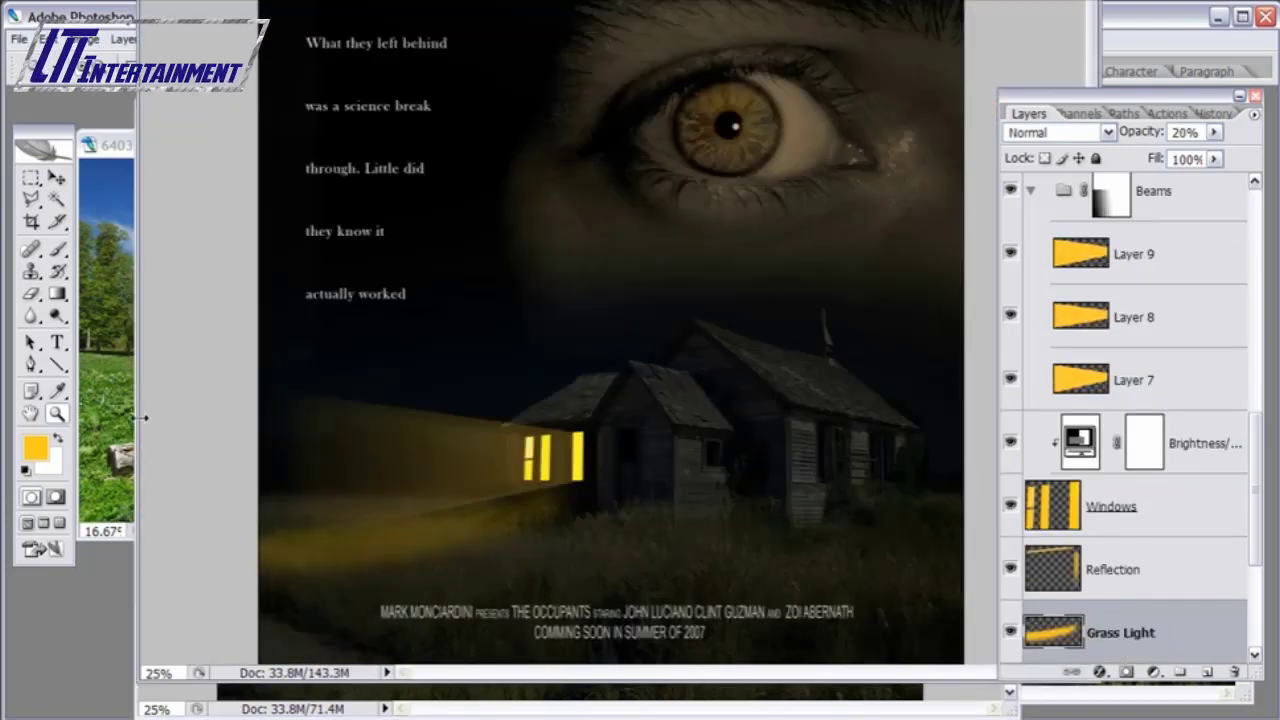
pyautogui.click(477, 529)
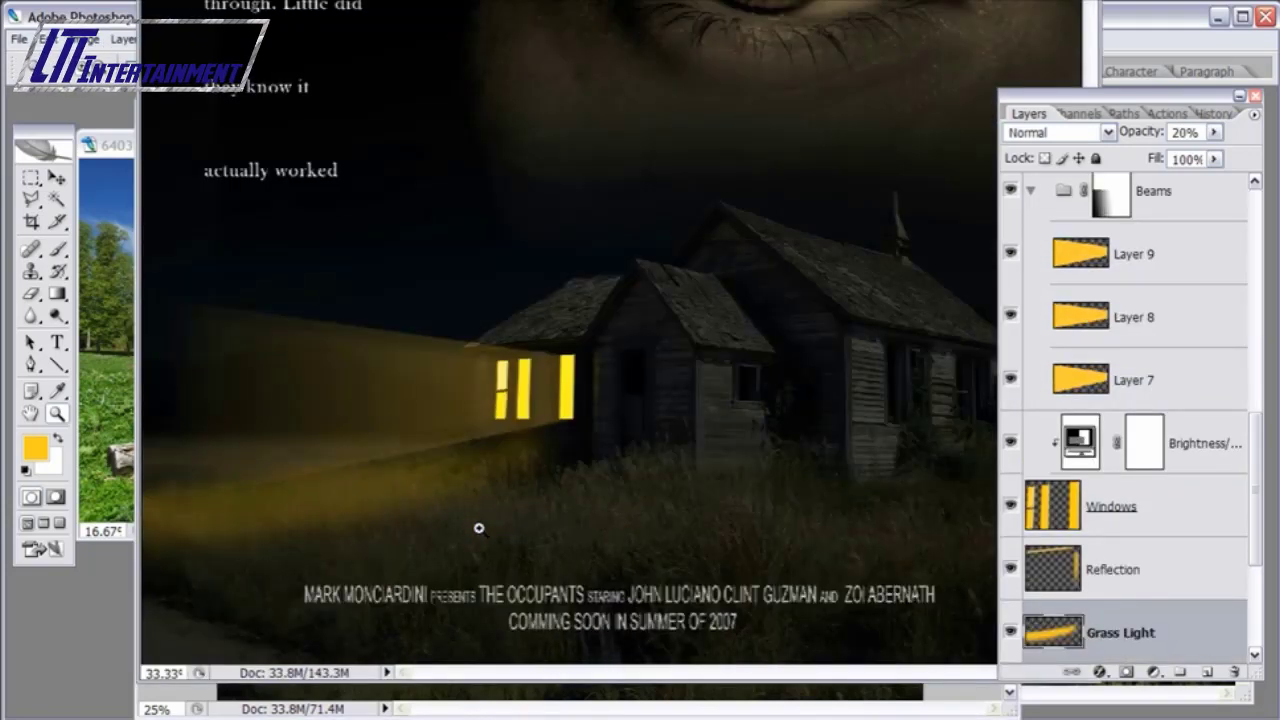
pyautogui.click(329, 480)
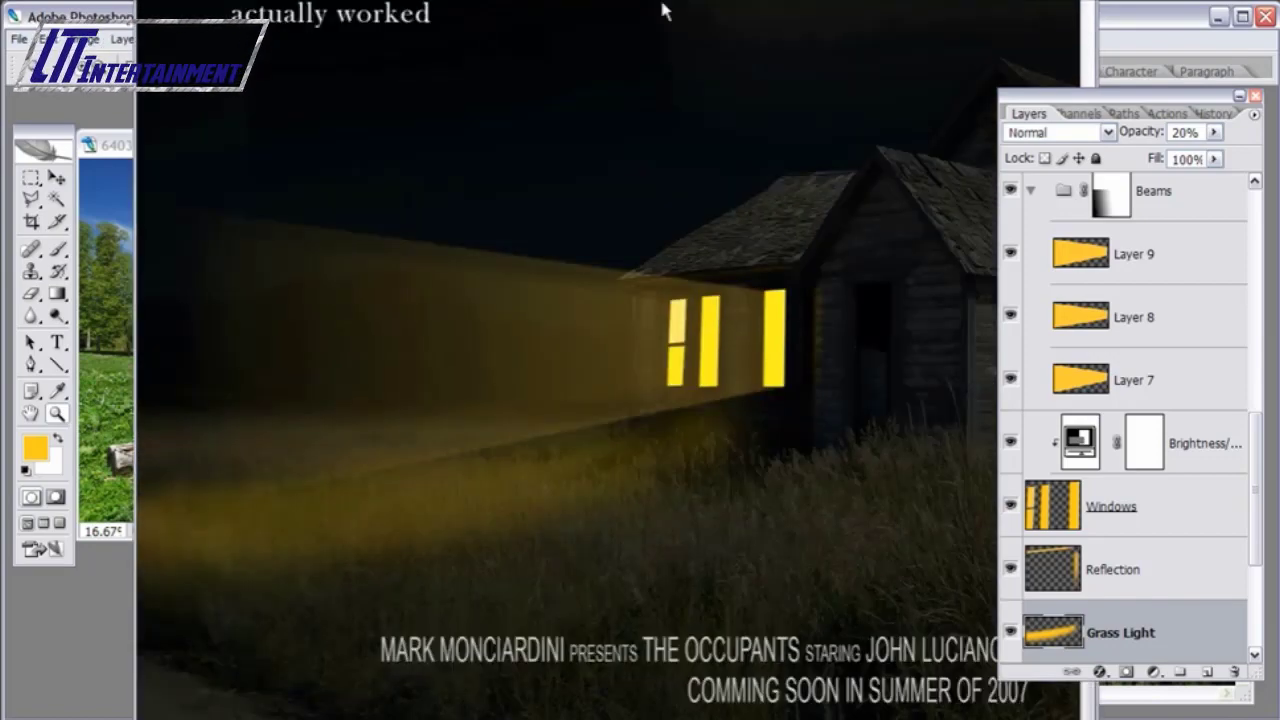
pyautogui.moveTo(663, 8)
pyautogui.mouseDown()
pyautogui.moveTo(658, 50)
pyautogui.moveTo(662, 8)
pyautogui.mouseUp()
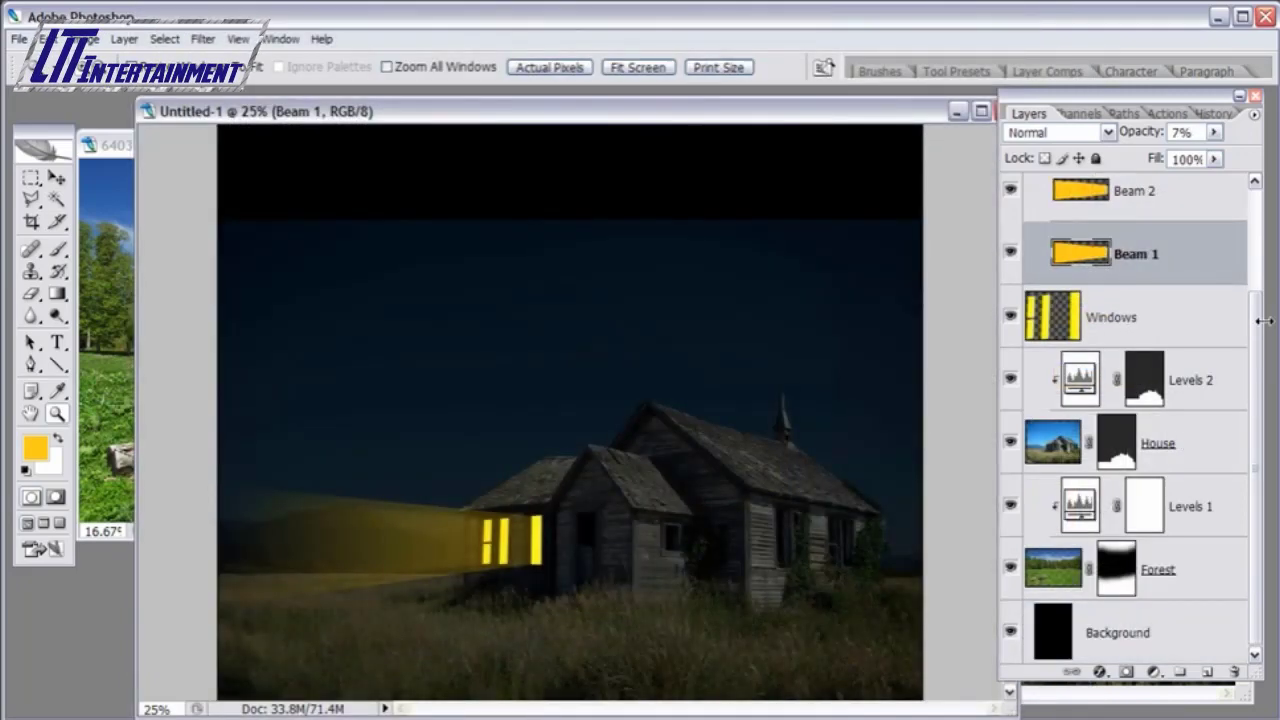
# - Select Beam 3 through Beam 1 together in the Layers panel
pyautogui.scroll(3, 1258, 345)
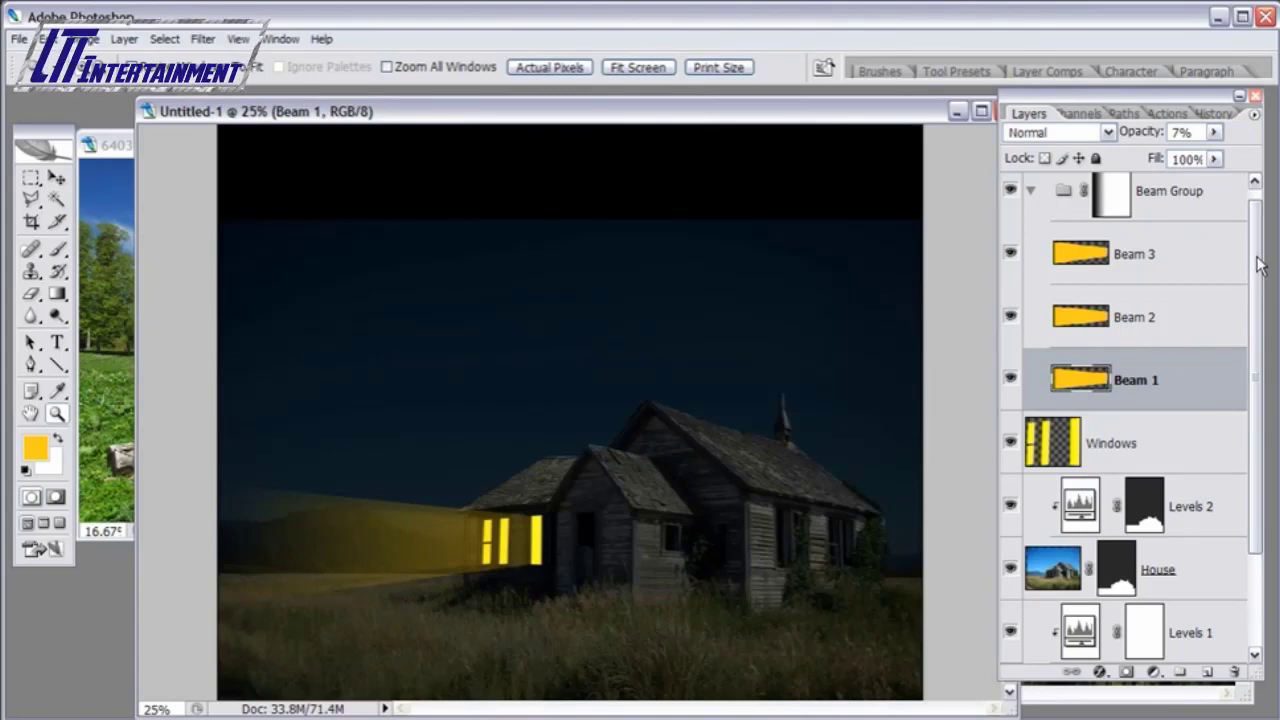
pyautogui.moveTo(1260, 264); pyautogui.dragTo(1262, 236)
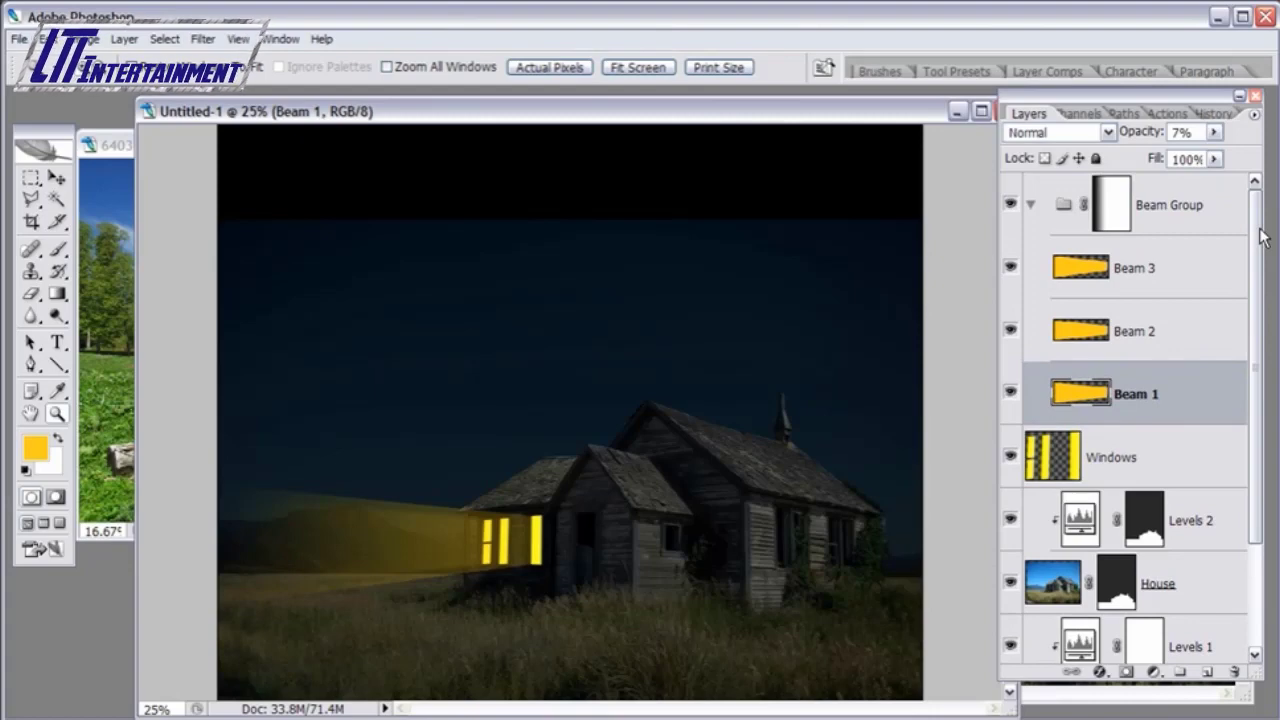
pyautogui.click(1200, 274)
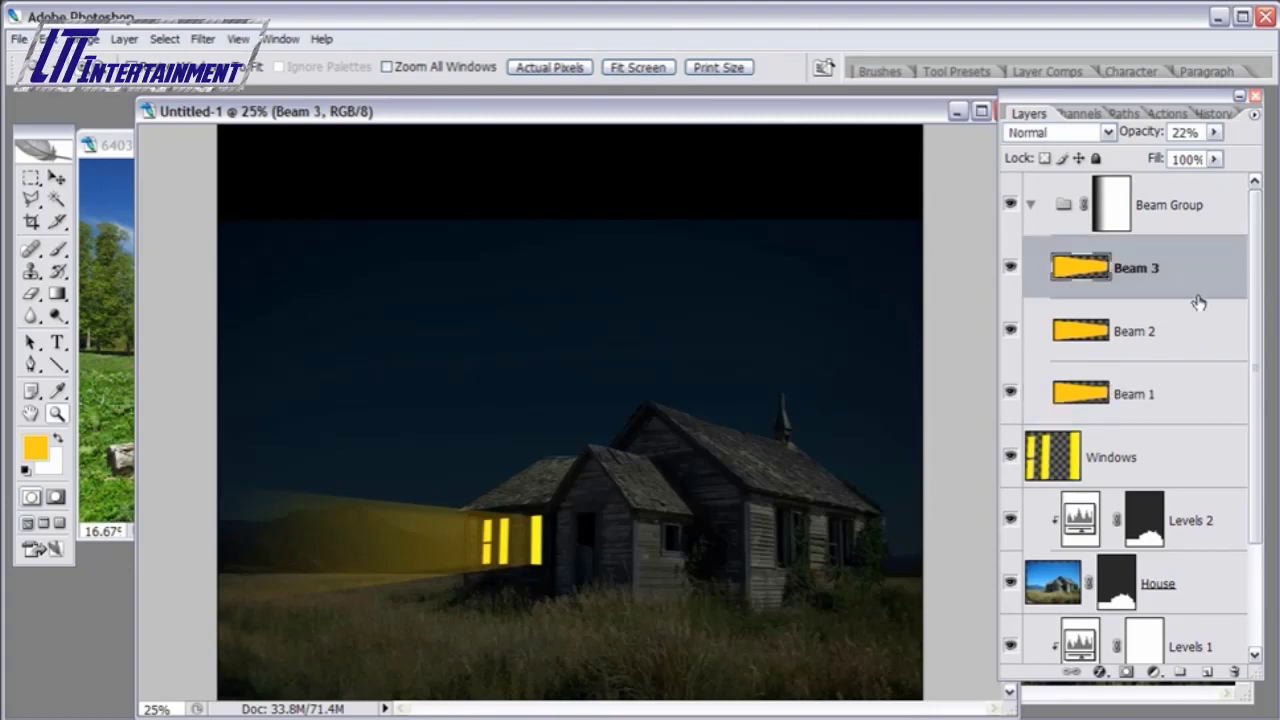
pyautogui.keyDown('shift'); pyautogui.click(1198, 408); pyautogui.keyUp('shift')
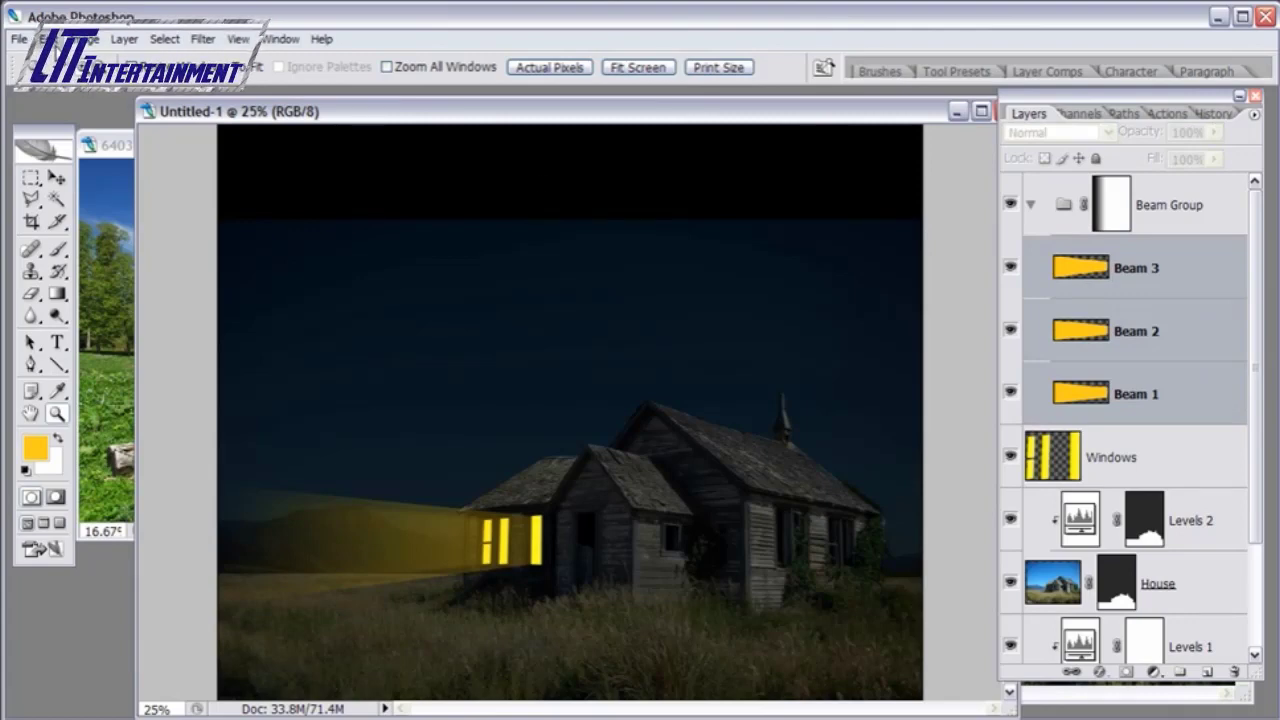
# - Distort the beams by pulling the left corners outward, then collapse Beam Group
pyautogui.click(50, 39)
pyautogui.moveTo(78, 363)
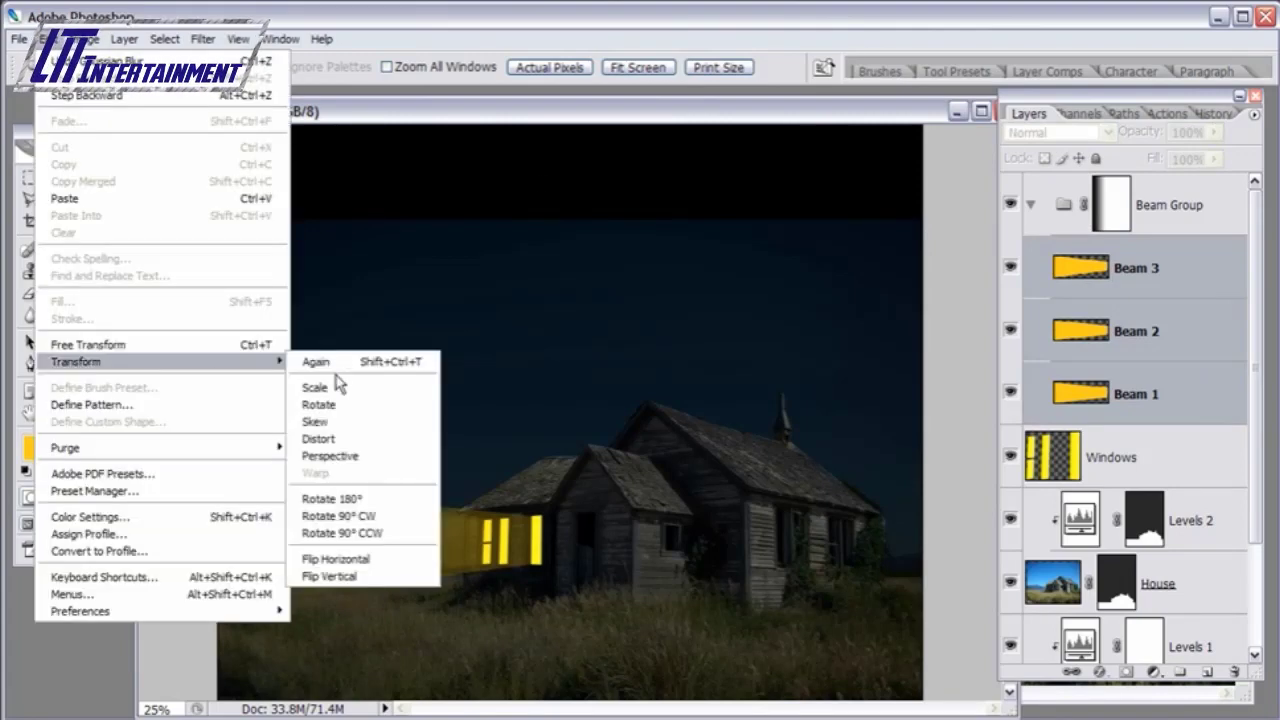
pyautogui.click(340, 439)
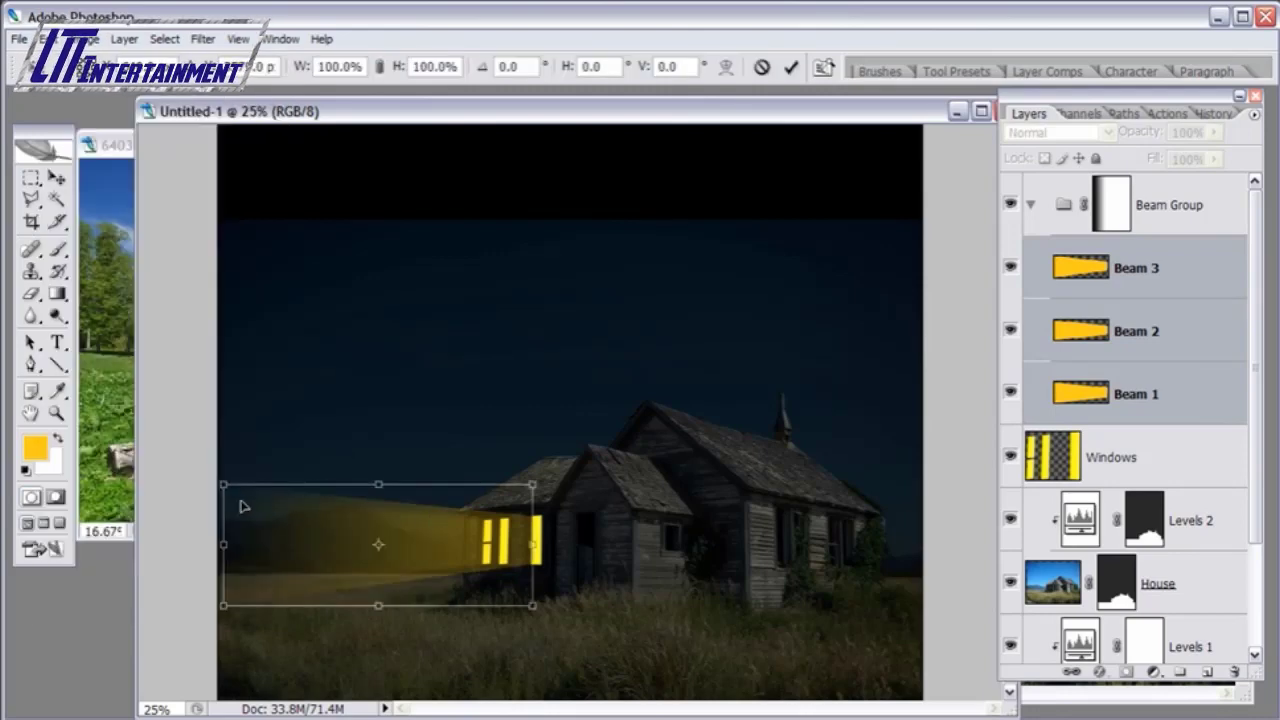
pyautogui.moveTo(226, 487); pyautogui.dragTo(223, 466)
pyautogui.moveTo(221, 605); pyautogui.dragTo(224, 625)
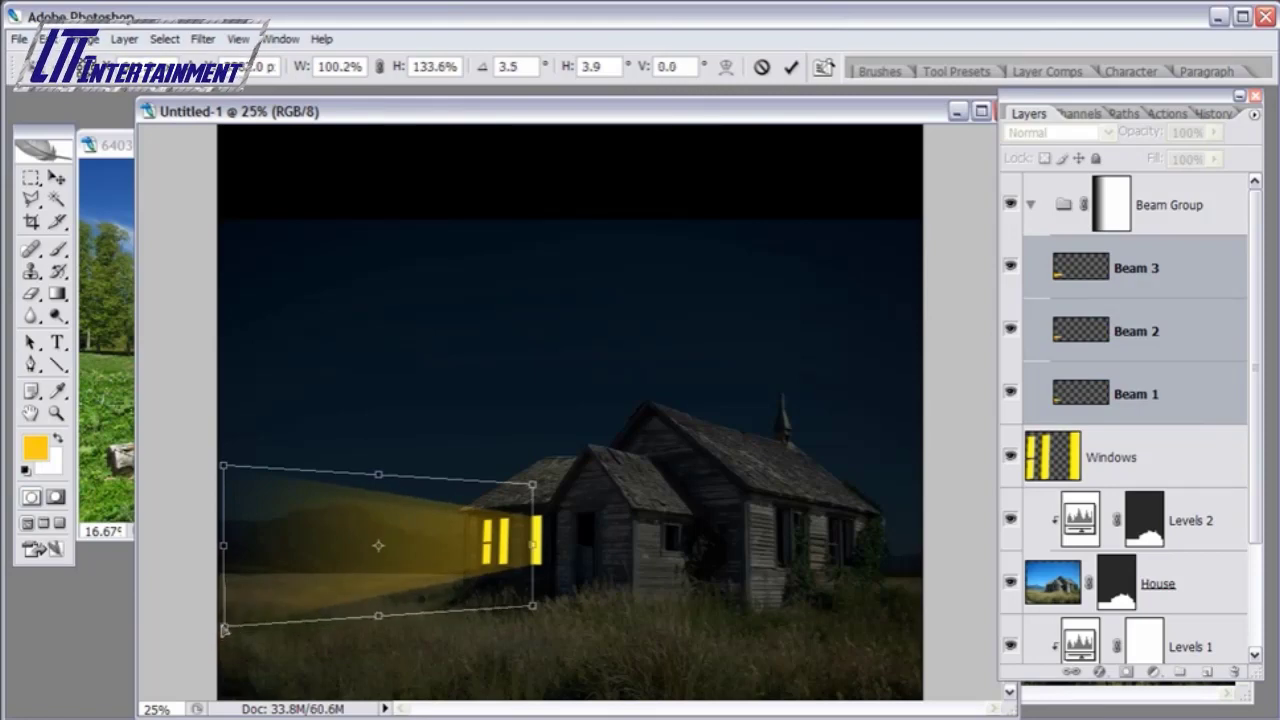
pyautogui.moveTo(227, 470)
pyautogui.mouseDown()
pyautogui.moveTo(224, 454)
pyautogui.moveTo(224, 491)
pyautogui.moveTo(228, 465)
pyautogui.mouseUp()
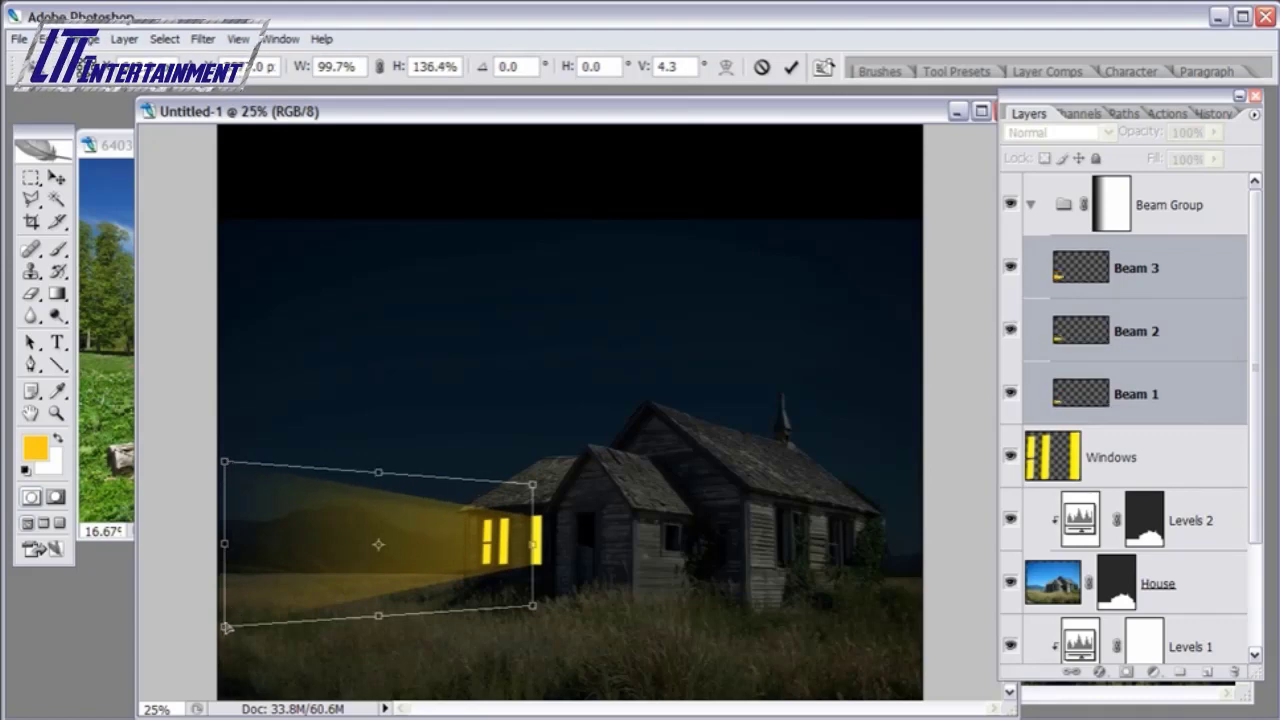
pyautogui.moveTo(227, 632); pyautogui.dragTo(227, 632)
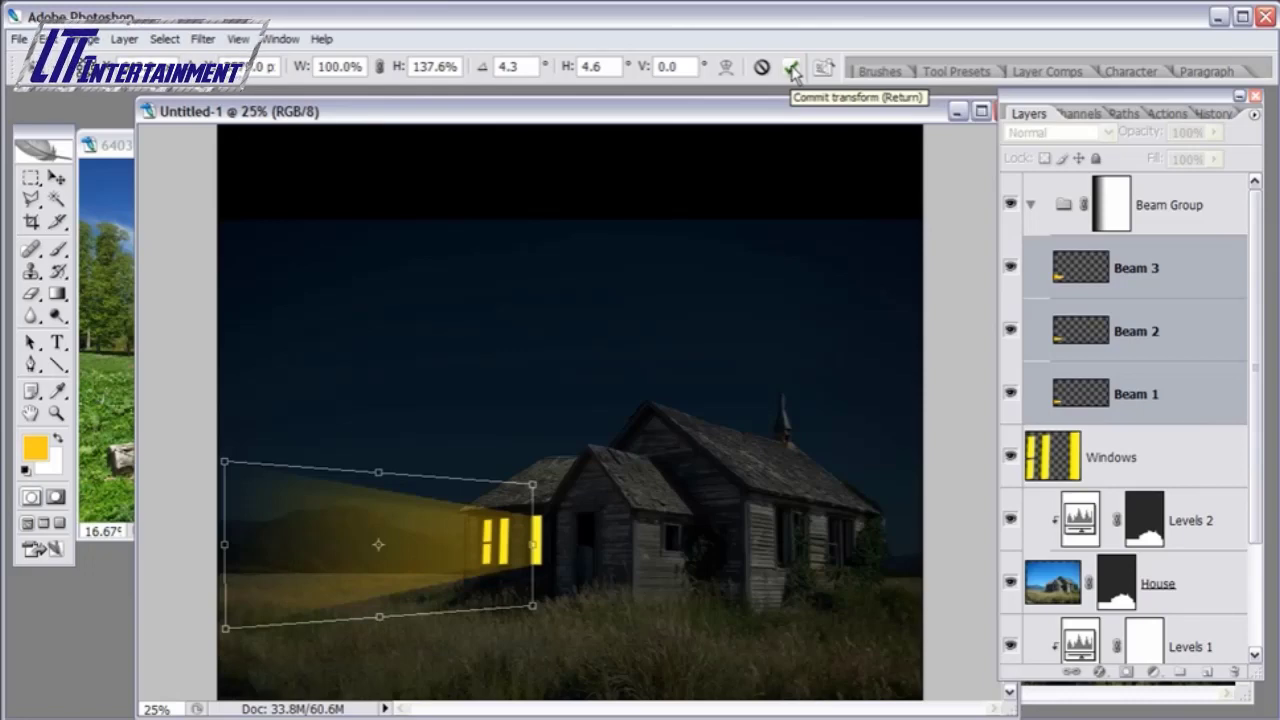
pyautogui.click(791, 70)
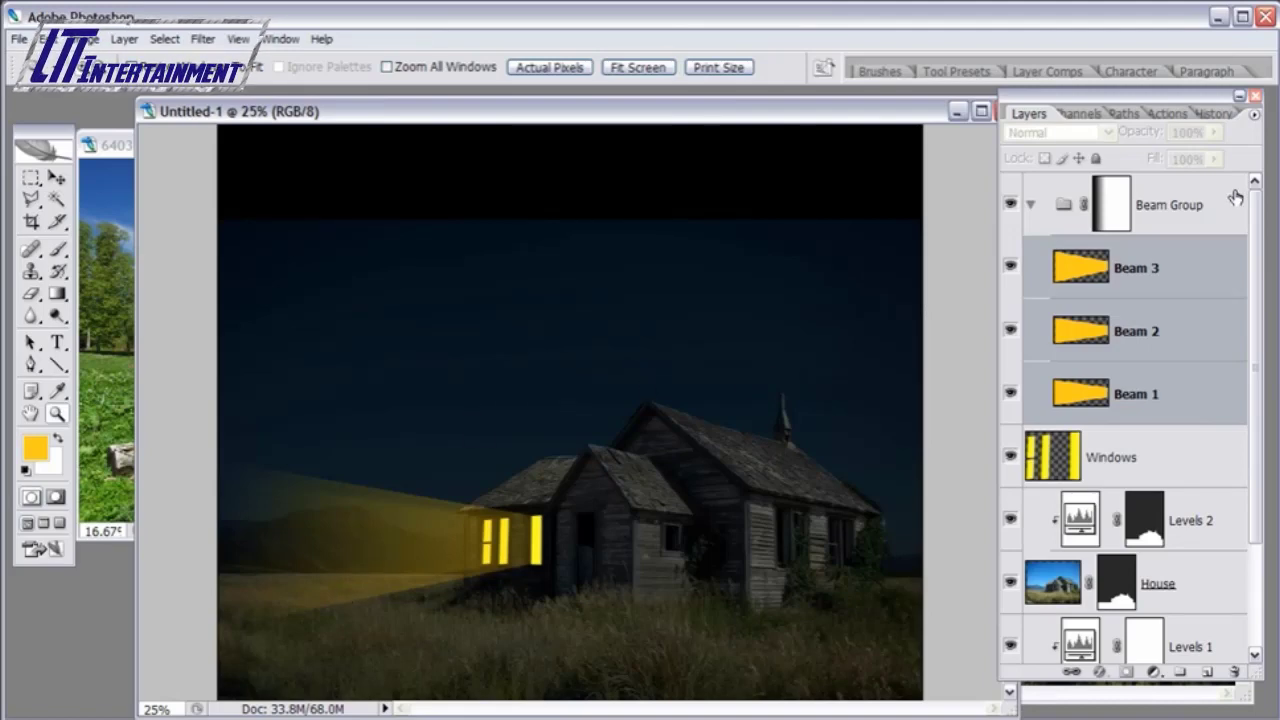
pyautogui.click(1031, 207)
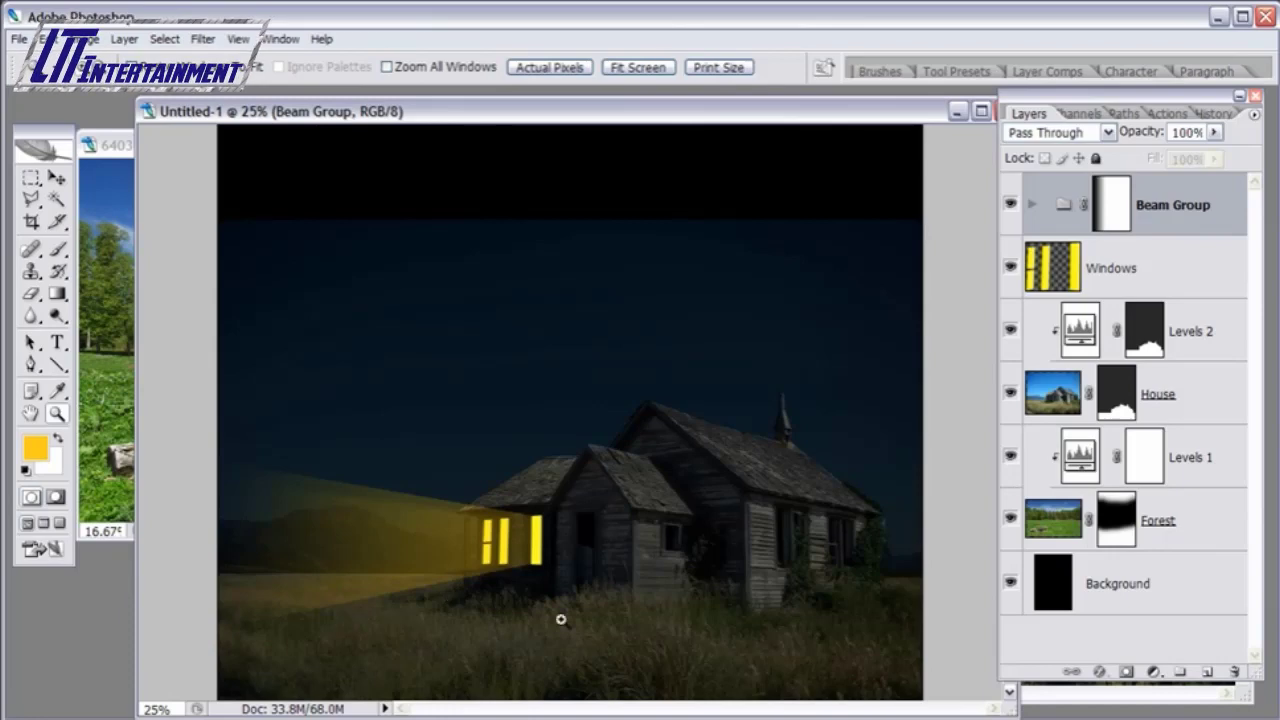
pyautogui.click(1047, 293)
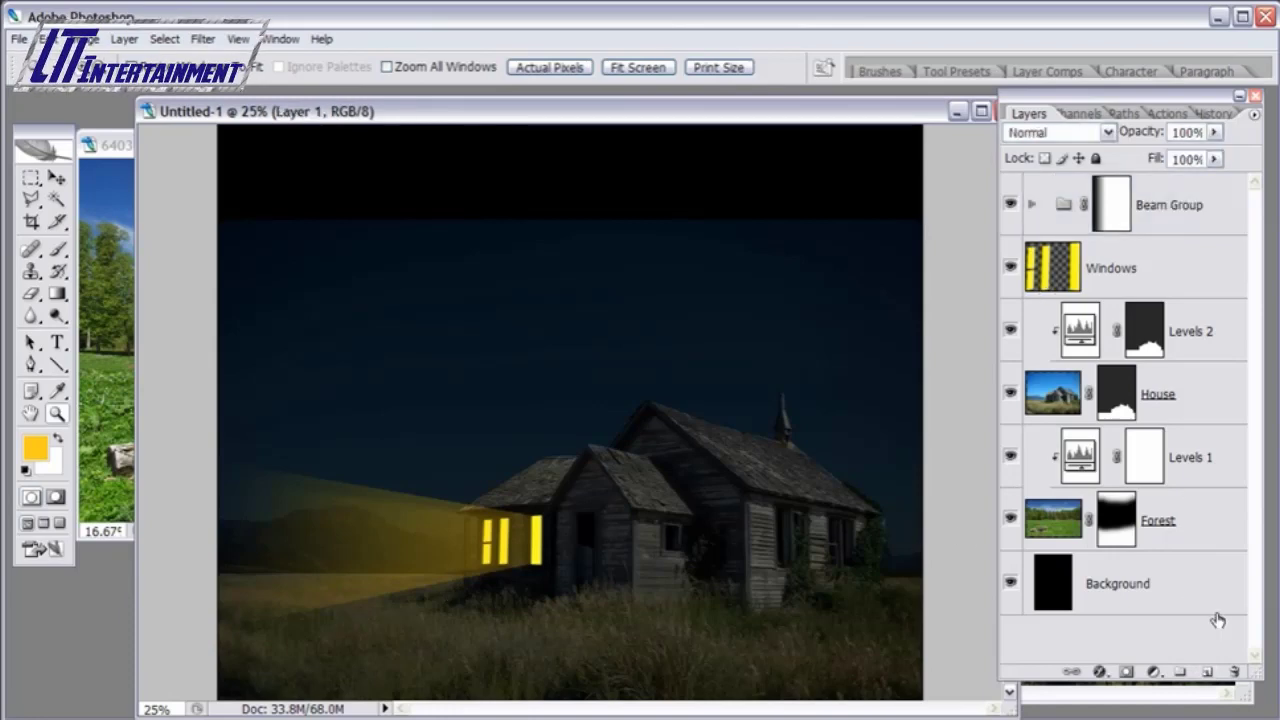
# - Add a new layer named 'Grass Light'
pyautogui.click(1206, 673)
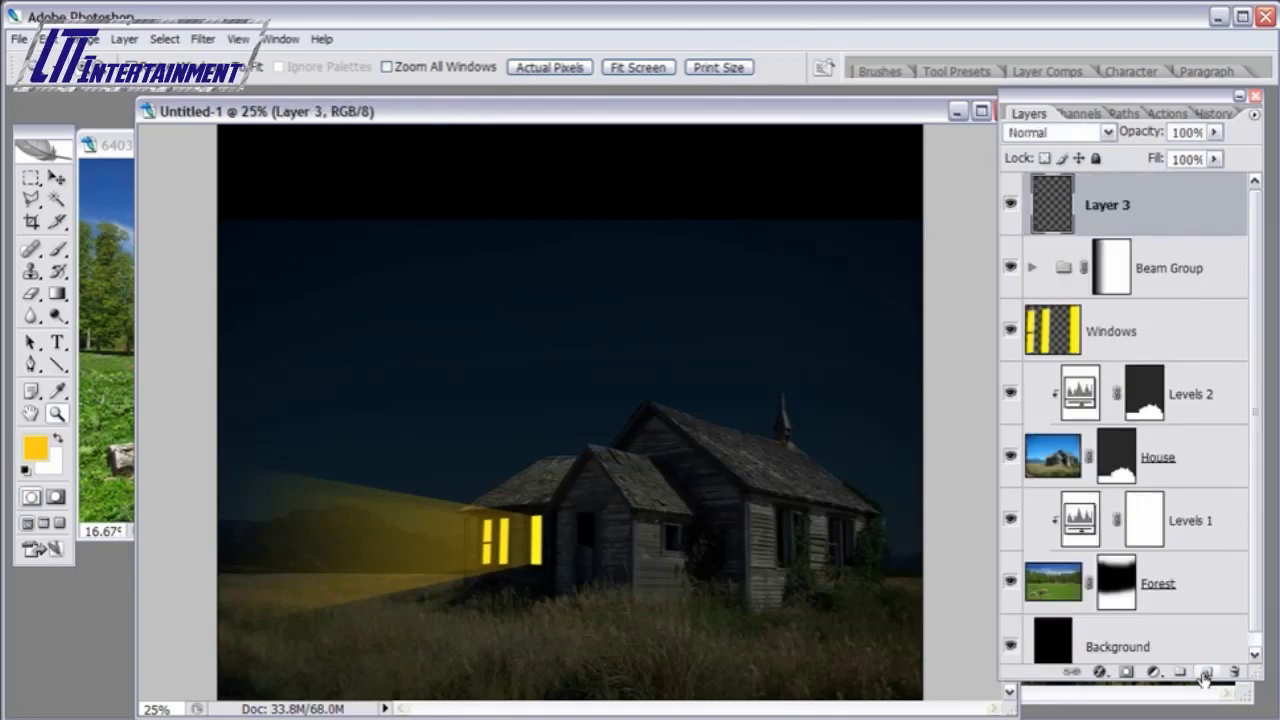
pyautogui.doubleClick(1124, 206)
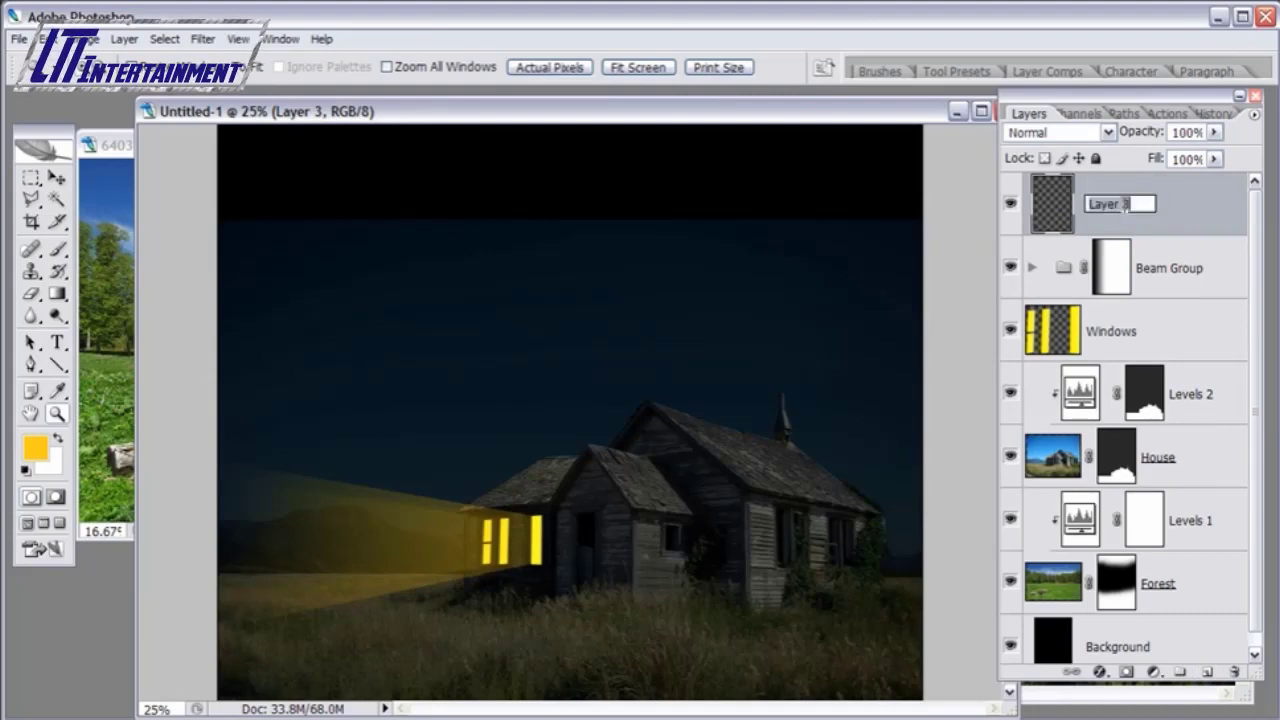
pyautogui.write('Grass Light')
pyautogui.press('Return')
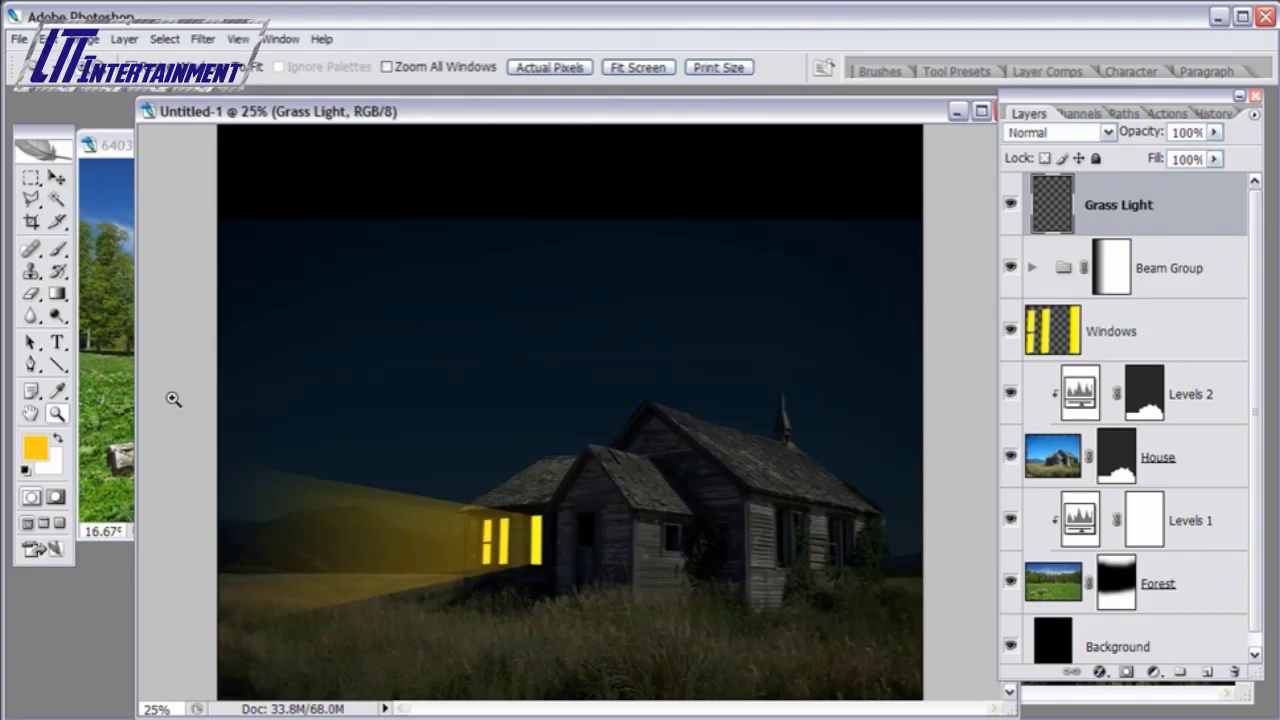
# - Set up the Brush tool with 0% hardness and a larger diameter
pyautogui.moveTo(74, 254); pyautogui.dragTo(110, 250)
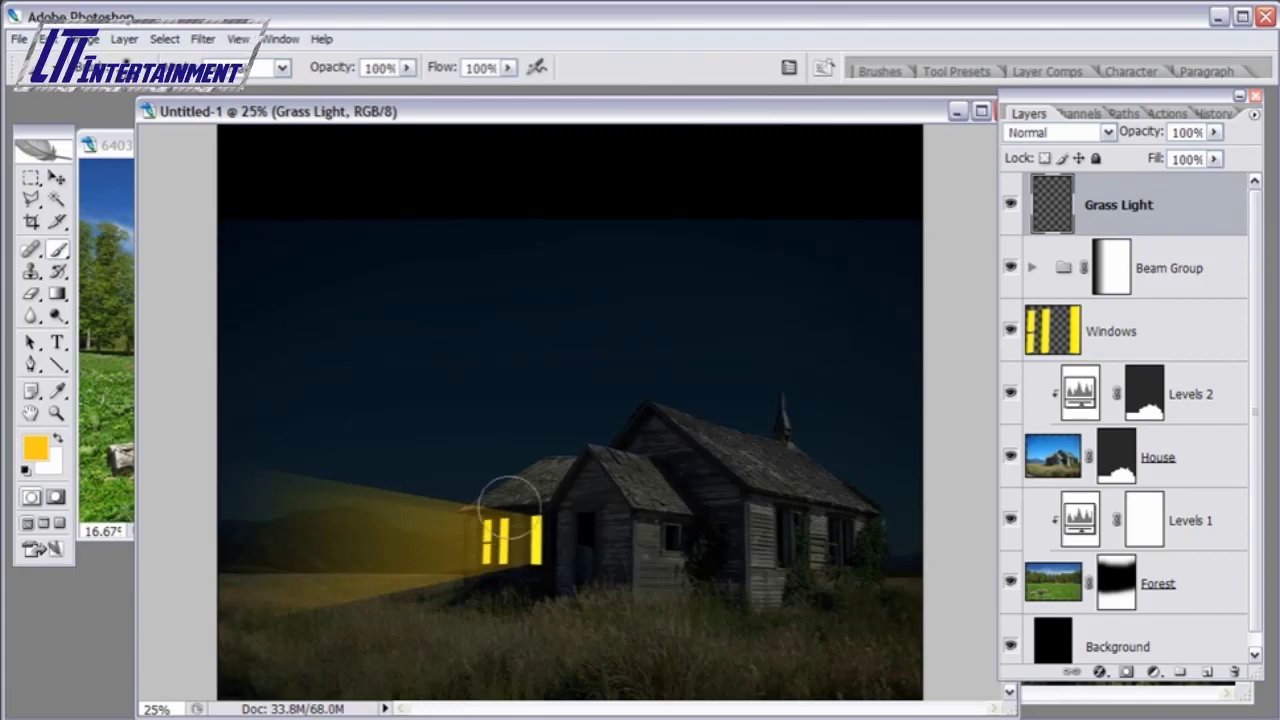
pyautogui.rightClick(597, 520)
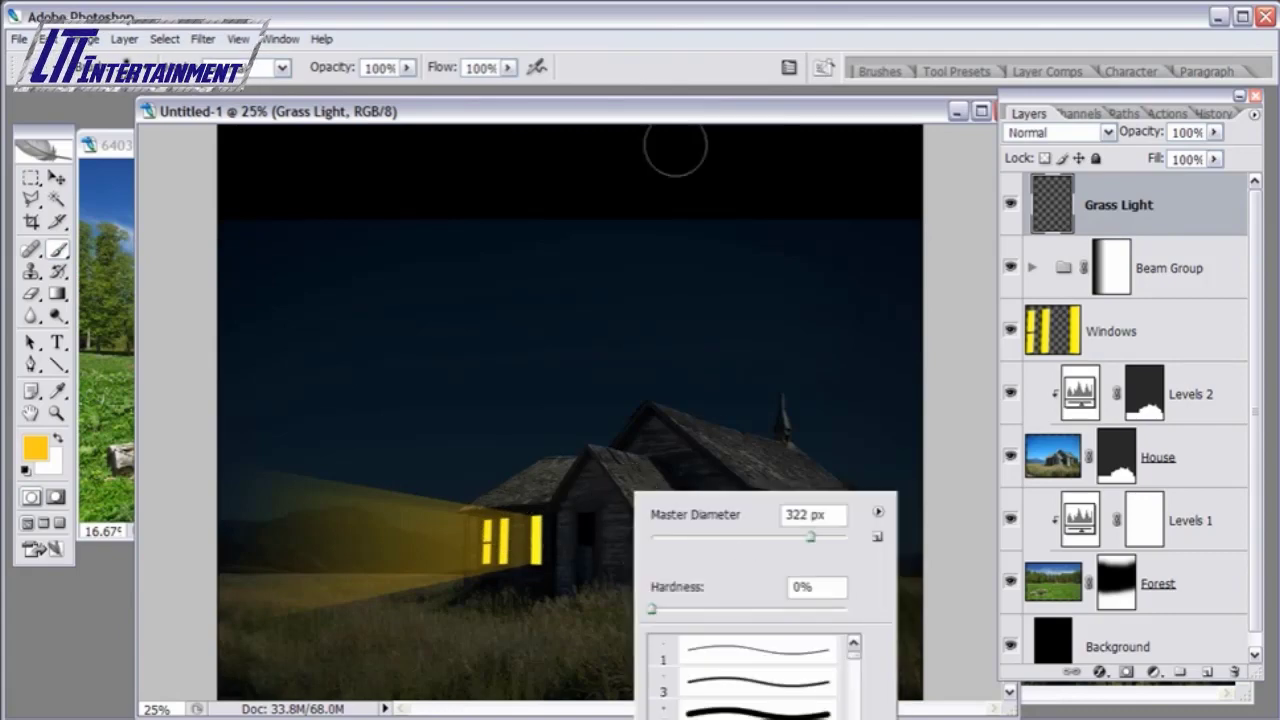
pyautogui.click(680, 110)
pyautogui.rightClick(589, 346)
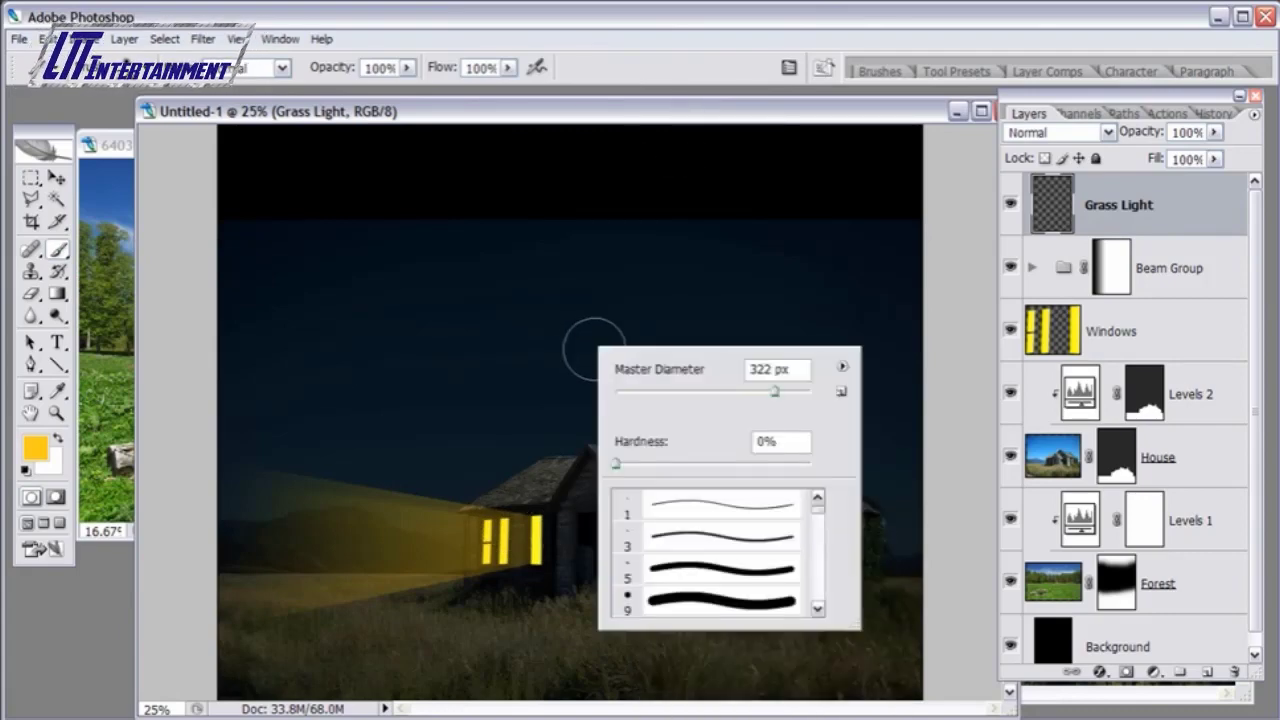
pyautogui.click(621, 466)
pyautogui.moveTo(621, 468); pyautogui.dragTo(615, 468)
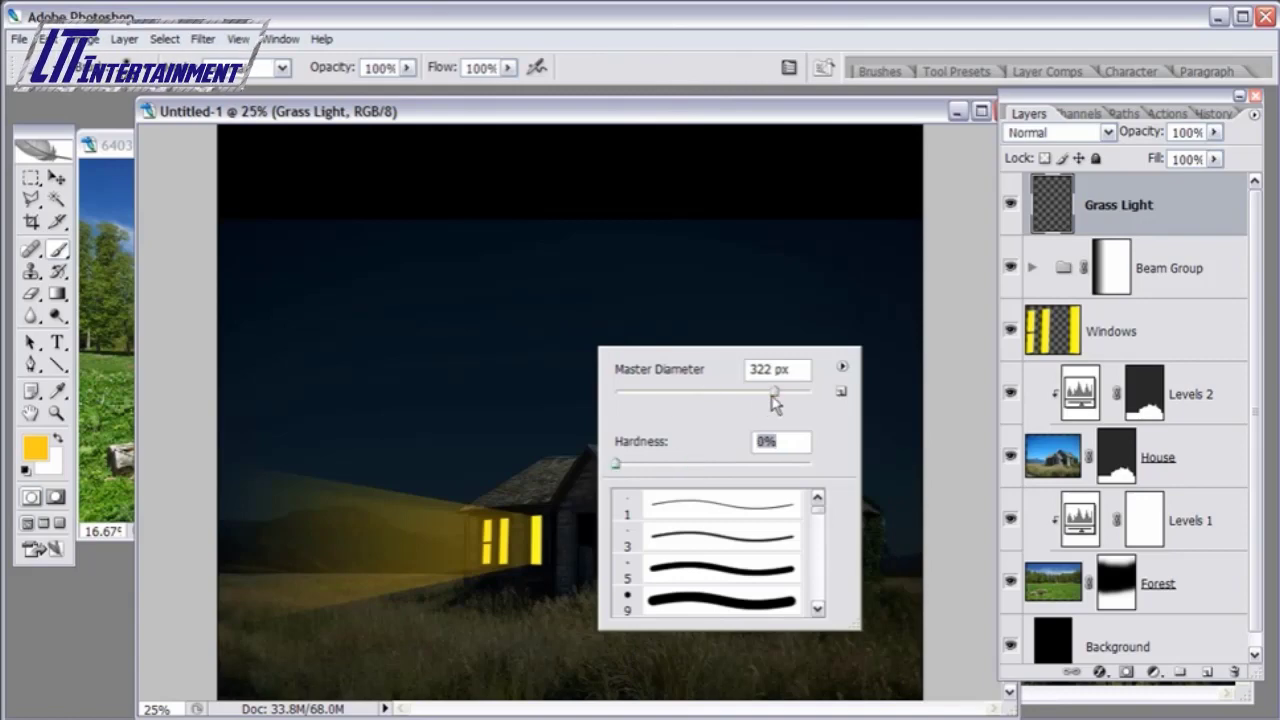
pyautogui.moveTo(774, 393)
pyautogui.mouseDown()
pyautogui.moveTo(790, 393)
pyautogui.moveTo(778, 393)
pyautogui.mouseUp()
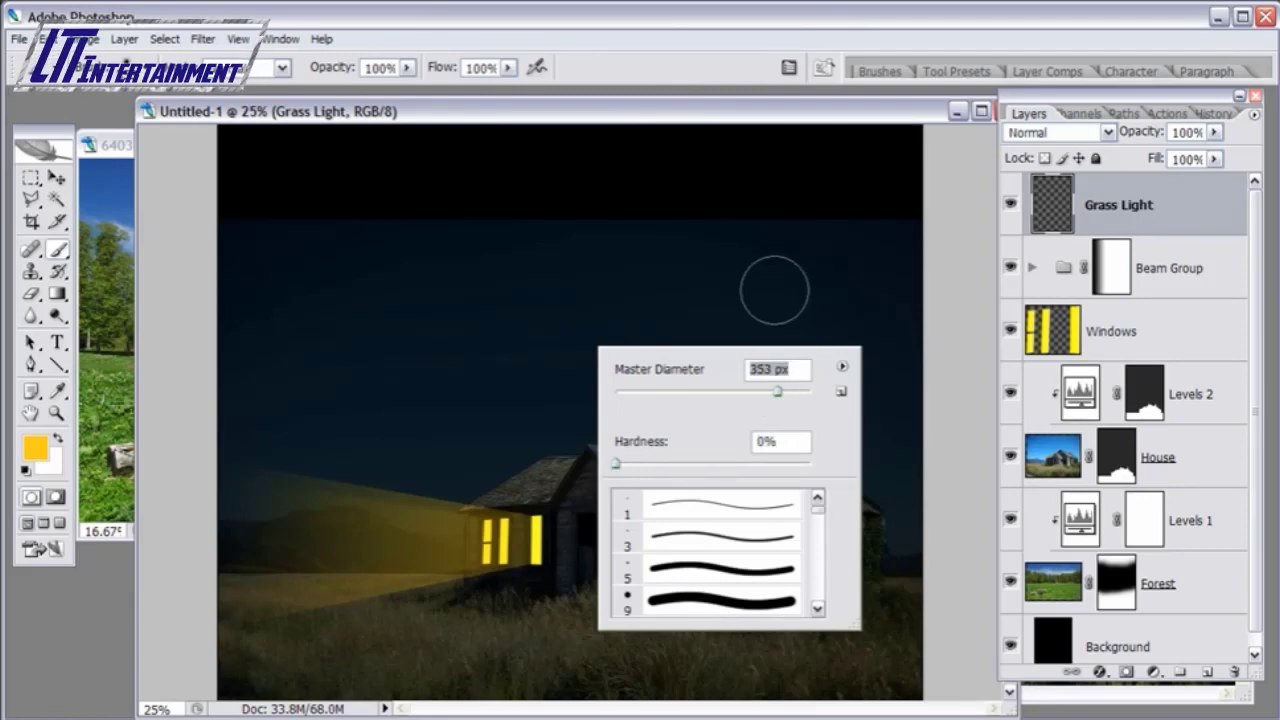
pyautogui.press('Return')
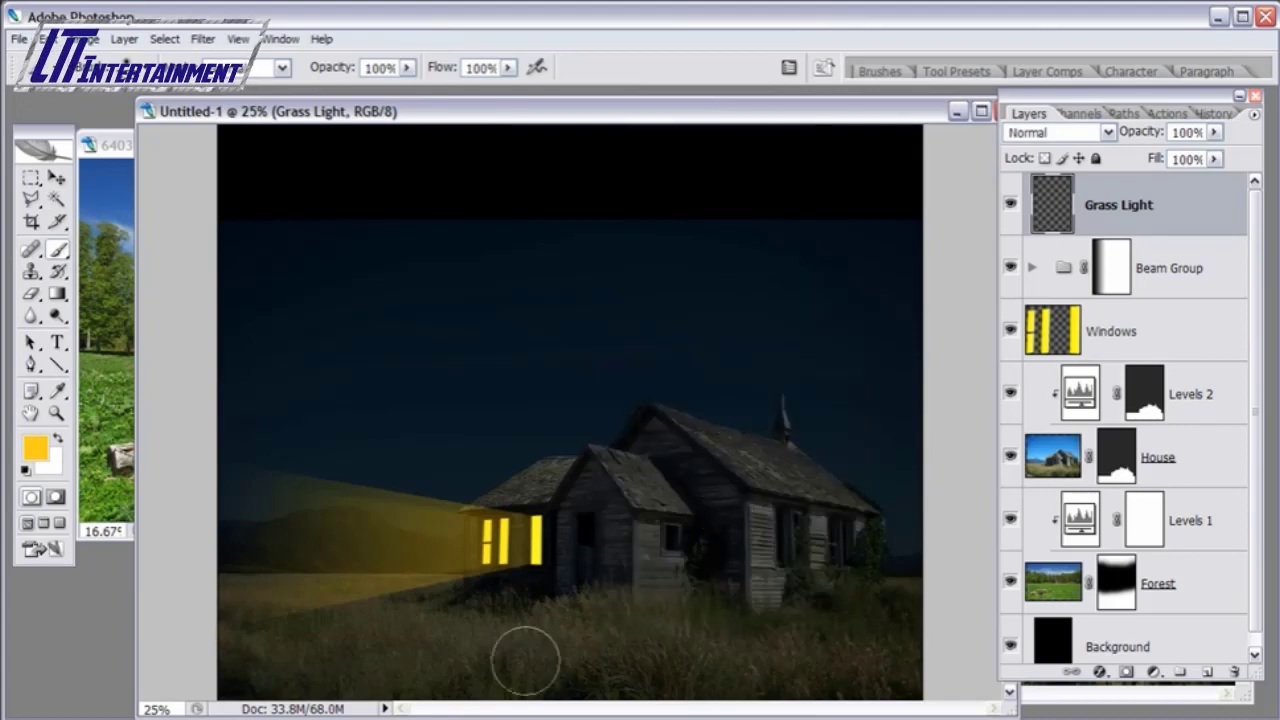
# - Try painting a yellow streak left across the grass, resizing the brush and undoing the attempts
pyautogui.click(480, 602)
pyautogui.moveTo(480, 602); pyautogui.dragTo(255, 621)
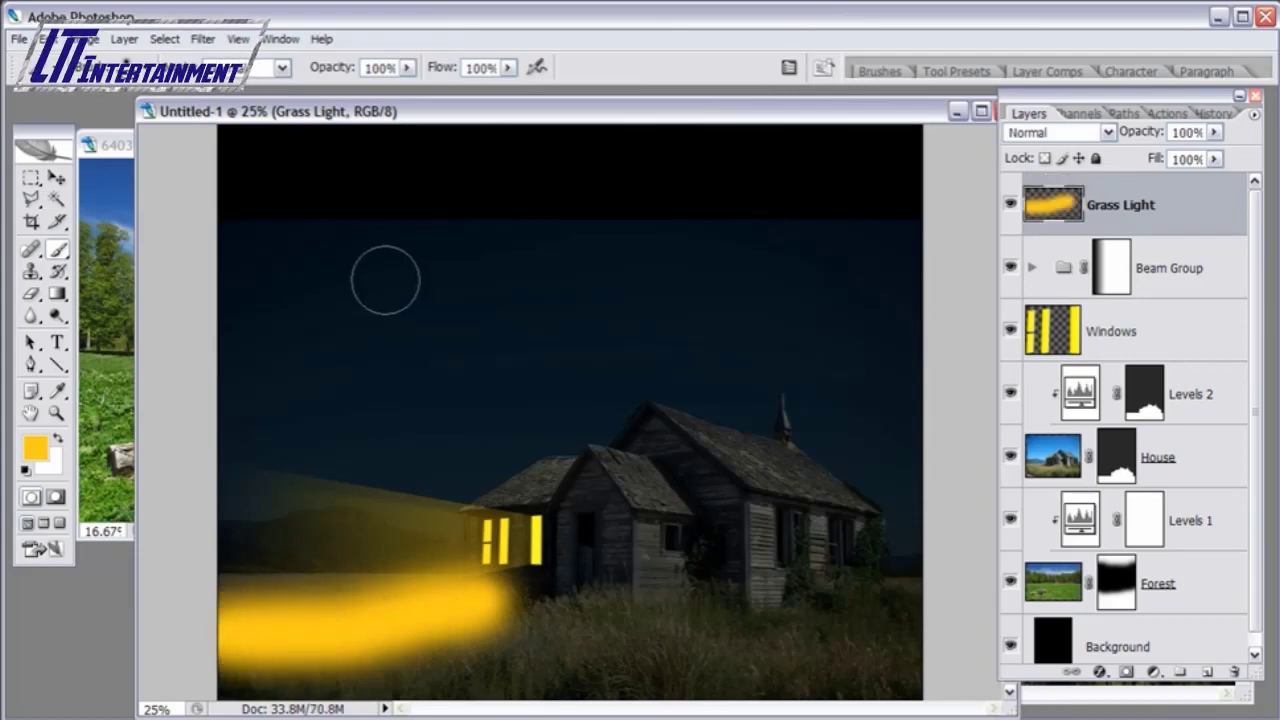
pyautogui.hotkey('ctrl', 'z')
pyautogui.rightClick(674, 354)
pyautogui.click(831, 400)
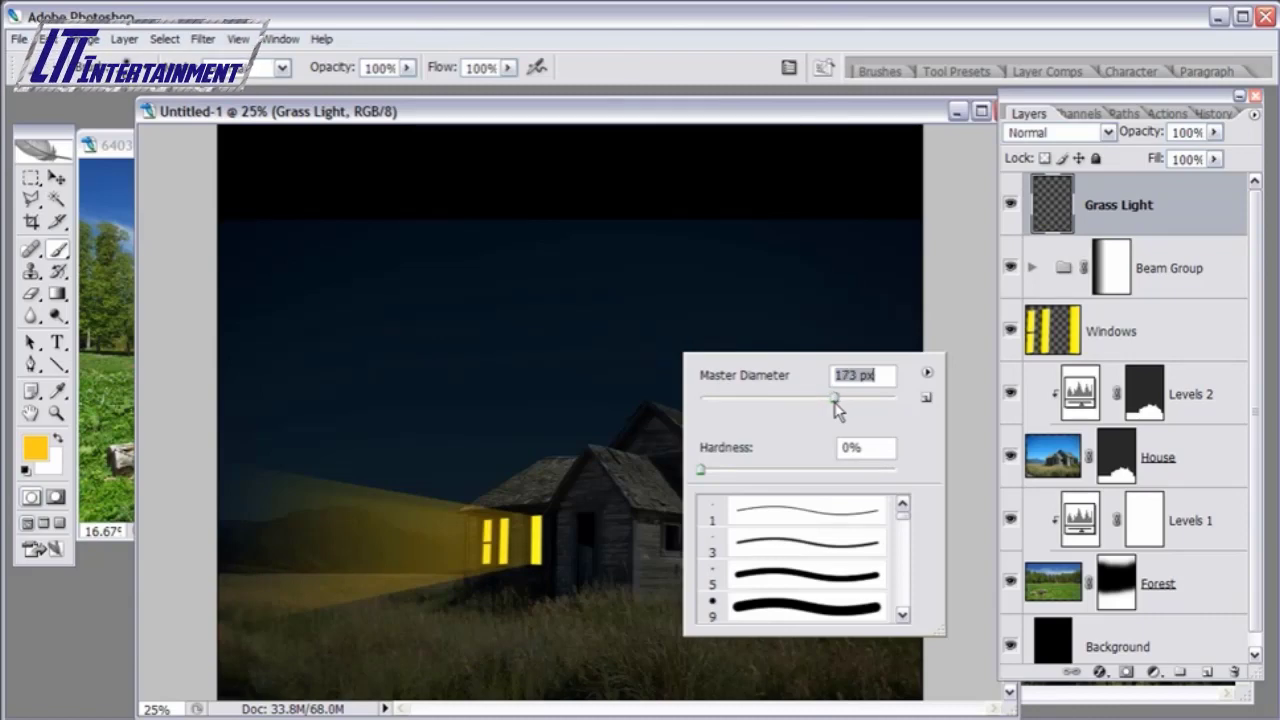
pyautogui.moveTo(833, 400); pyautogui.dragTo(837, 399)
pyautogui.click(810, 110)
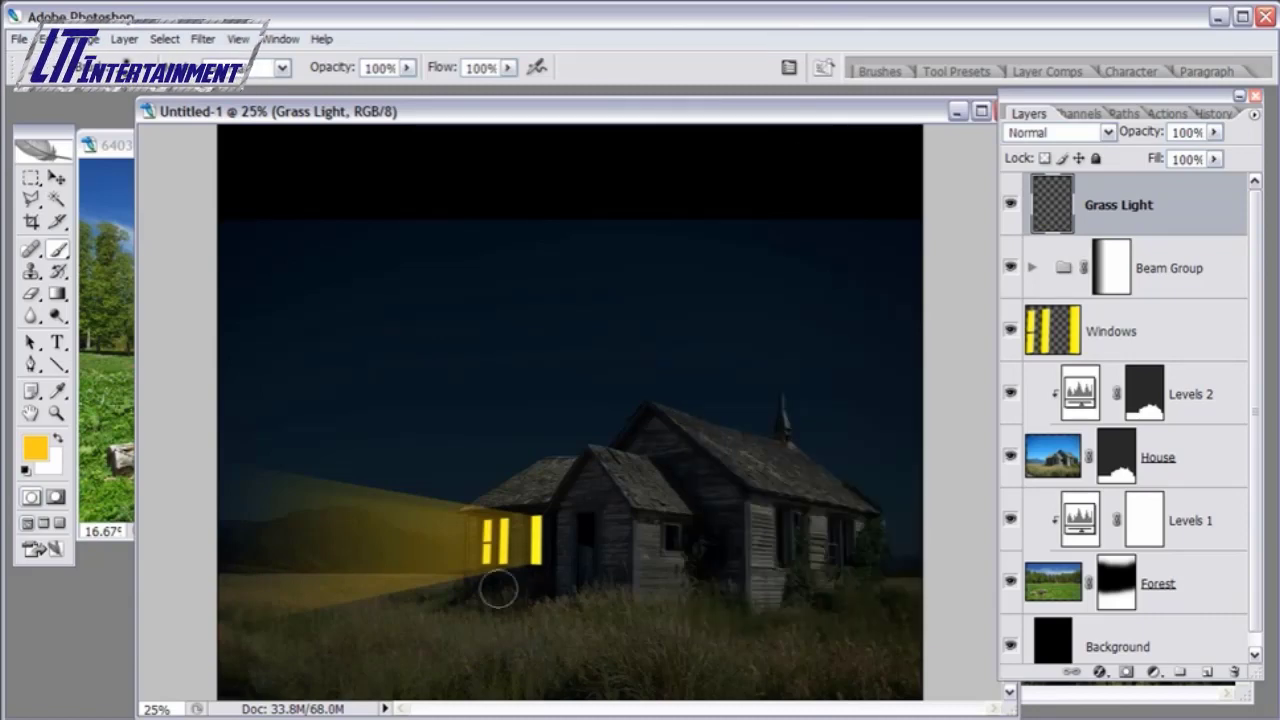
pyautogui.moveTo(480, 591)
pyautogui.mouseDown()
pyautogui.moveTo(396, 619)
pyautogui.moveTo(225, 630)
pyautogui.mouseUp()
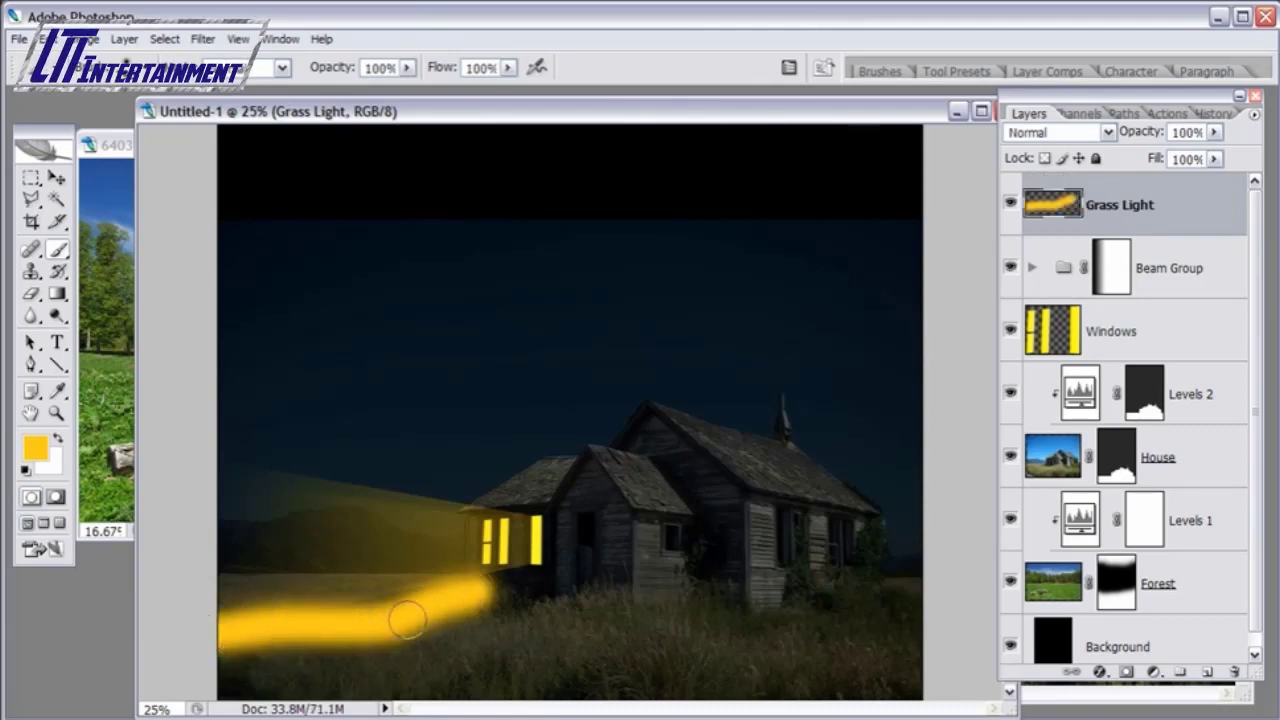
pyautogui.hotkey('ctrl', 'z')
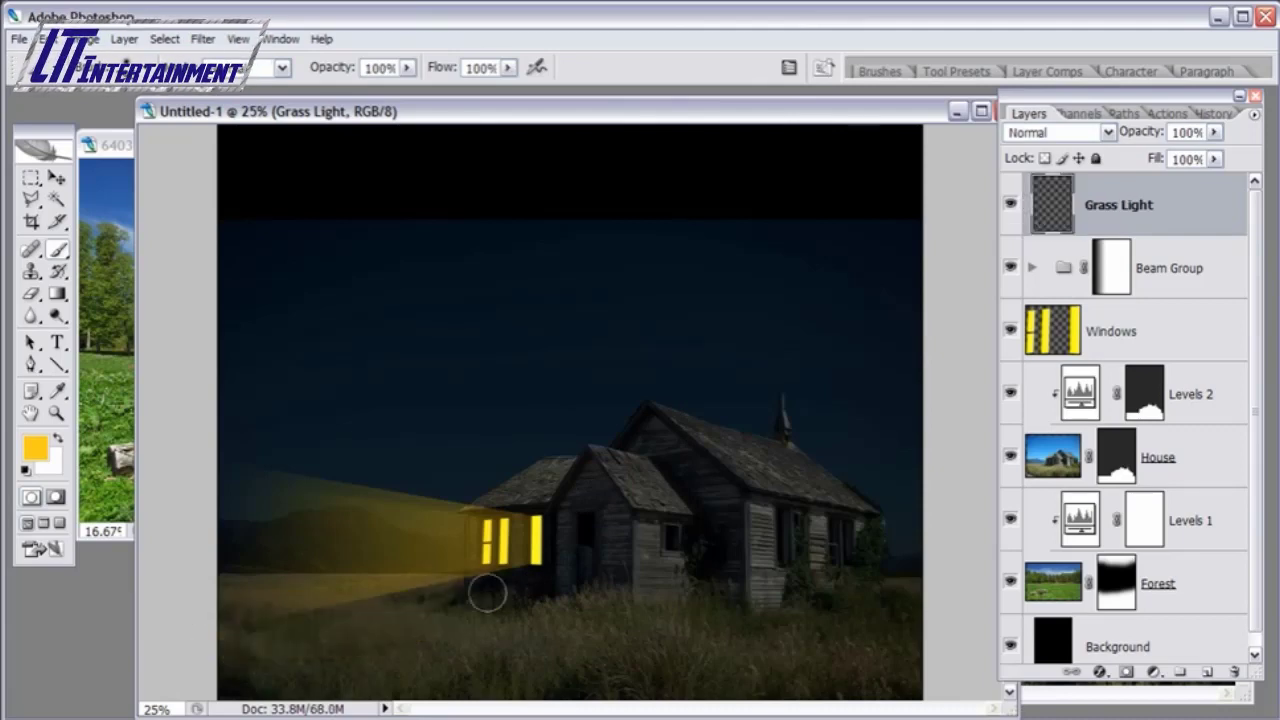
pyautogui.moveTo(487, 593)
pyautogui.mouseDown()
pyautogui.moveTo(355, 626)
pyautogui.moveTo(224, 633)
pyautogui.mouseUp()
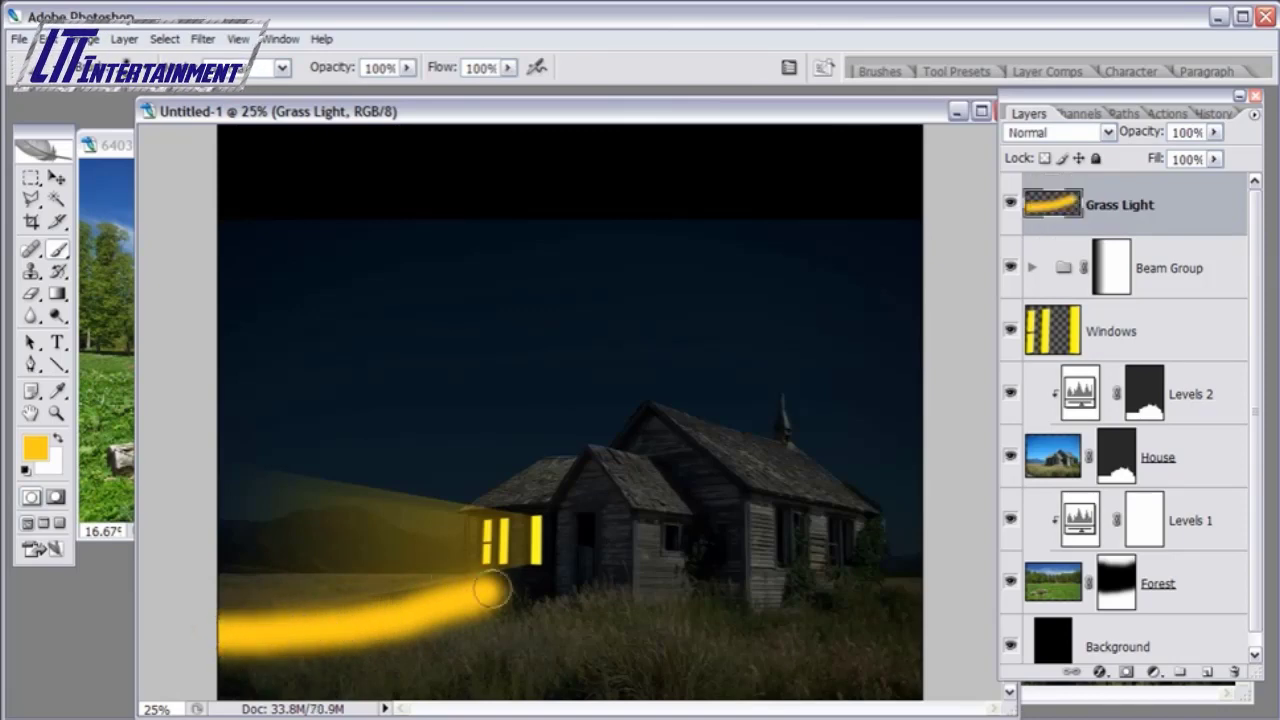
pyautogui.hotkey('ctrl', 'z')
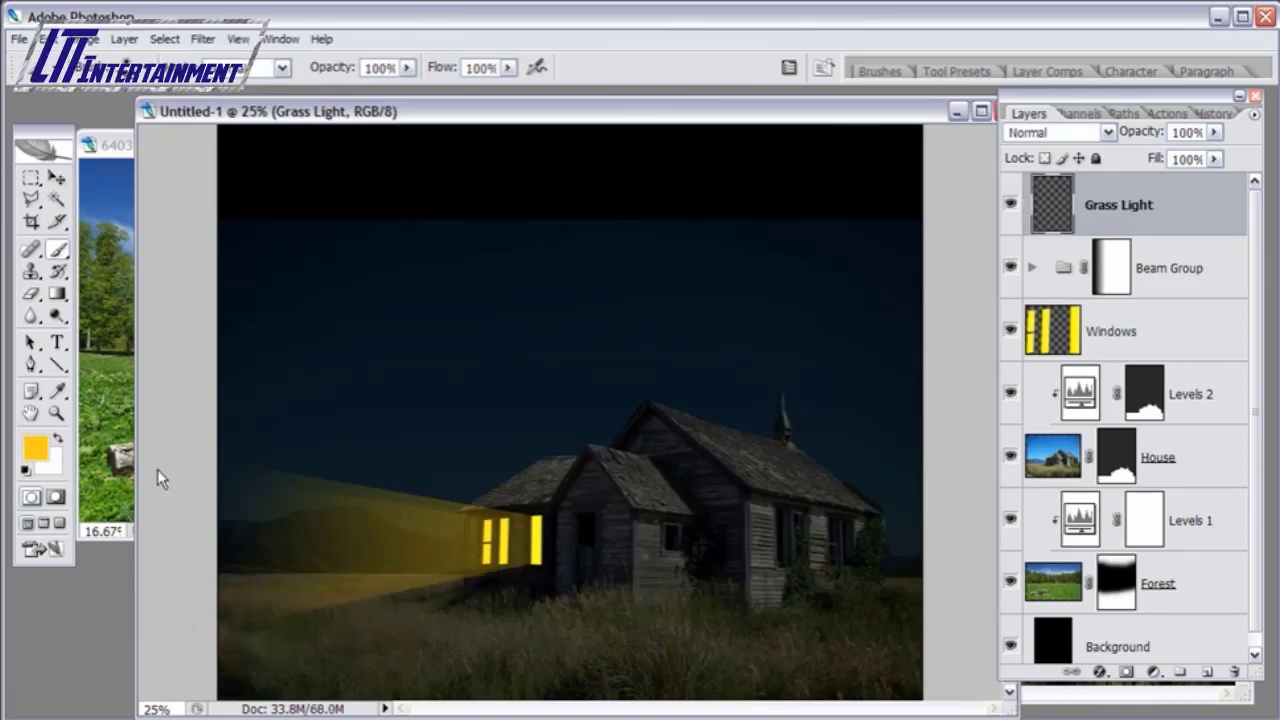
# - Zoom in and paint a soft yellow streak from the windows leftward across the grass
pyautogui.click(57, 415)
pyautogui.click(346, 629)
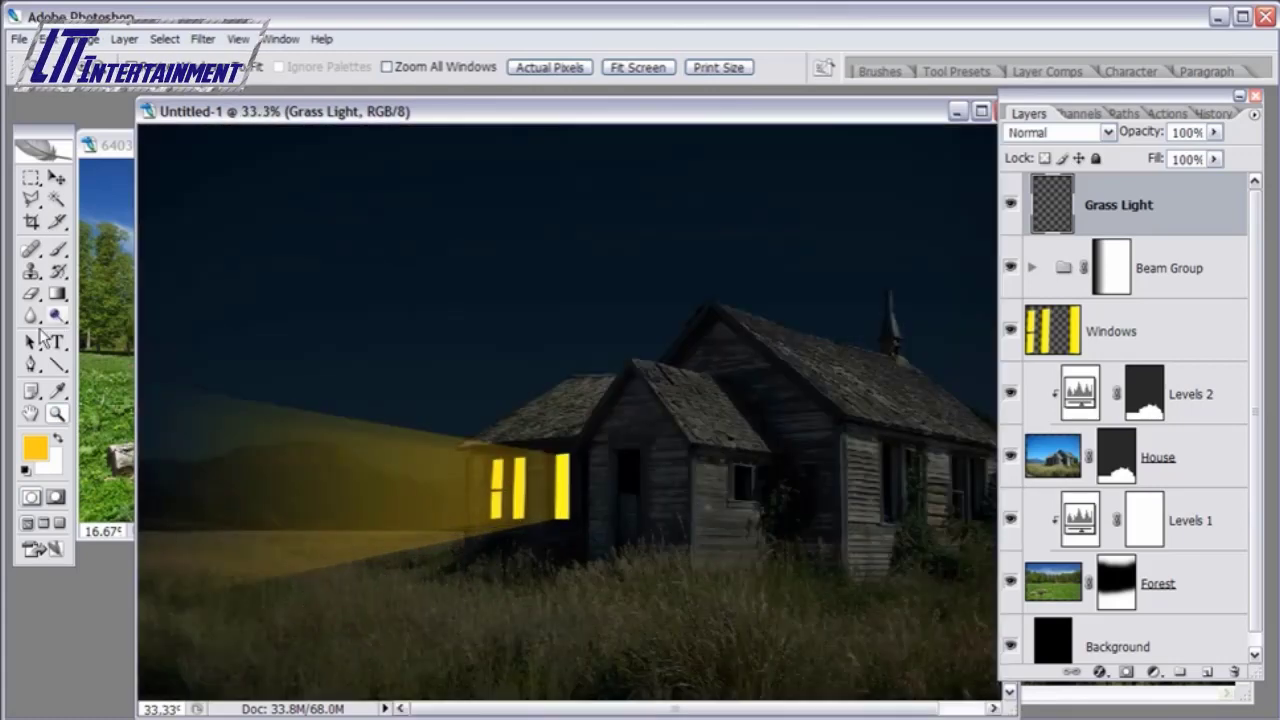
pyautogui.click(57, 249)
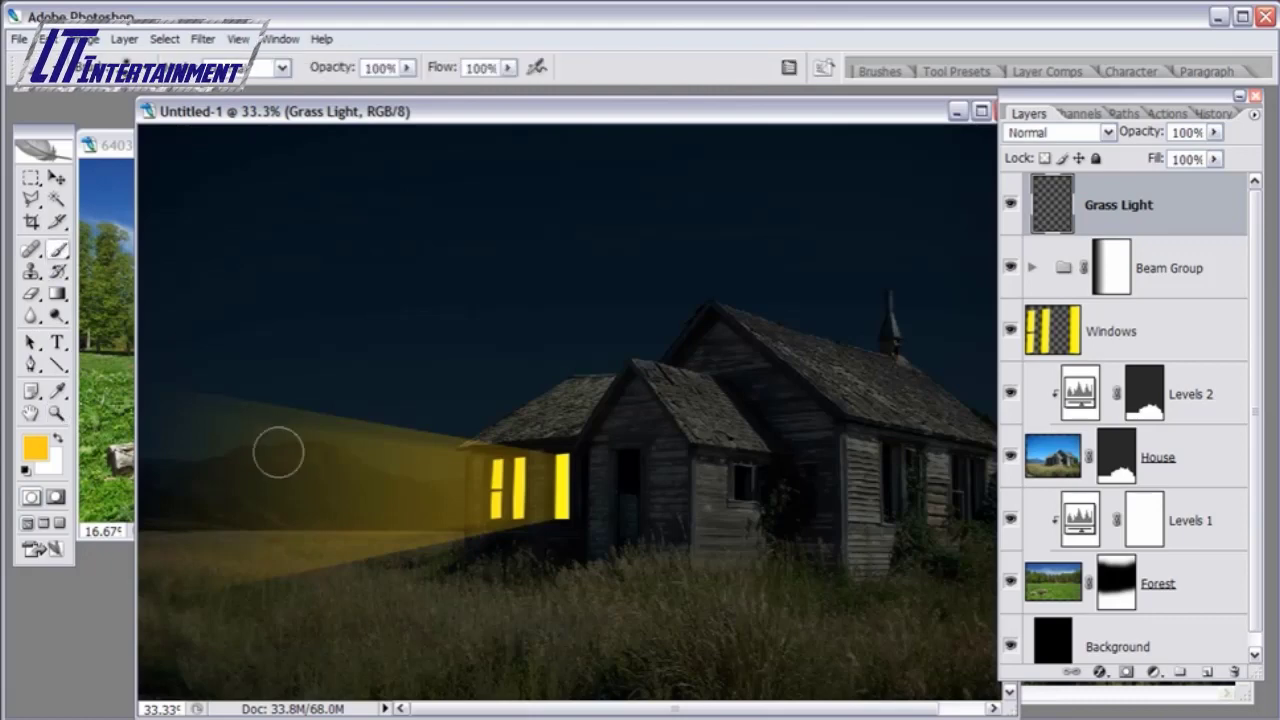
pyautogui.moveTo(493, 552)
pyautogui.mouseDown()
pyautogui.moveTo(358, 595)
pyautogui.moveTo(150, 615)
pyautogui.mouseUp()
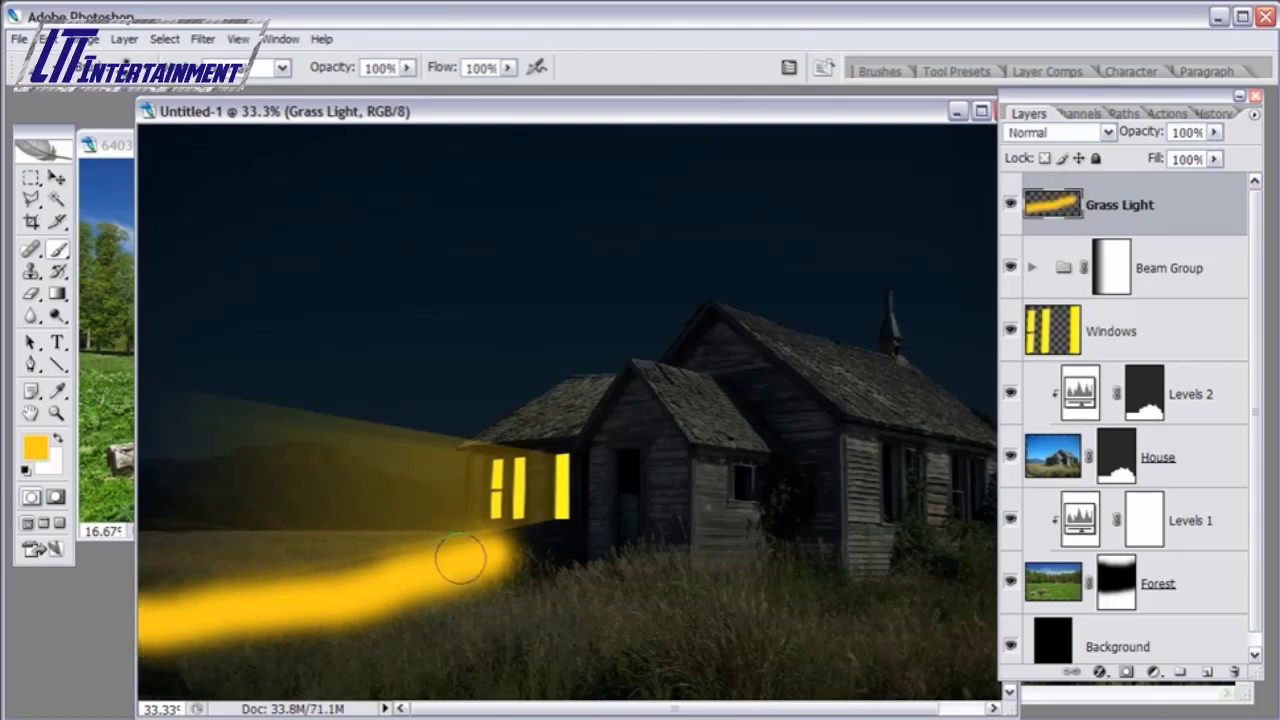
pyautogui.moveTo(457, 551)
pyautogui.mouseDown()
pyautogui.moveTo(365, 587)
pyautogui.moveTo(186, 608)
pyautogui.mouseUp()
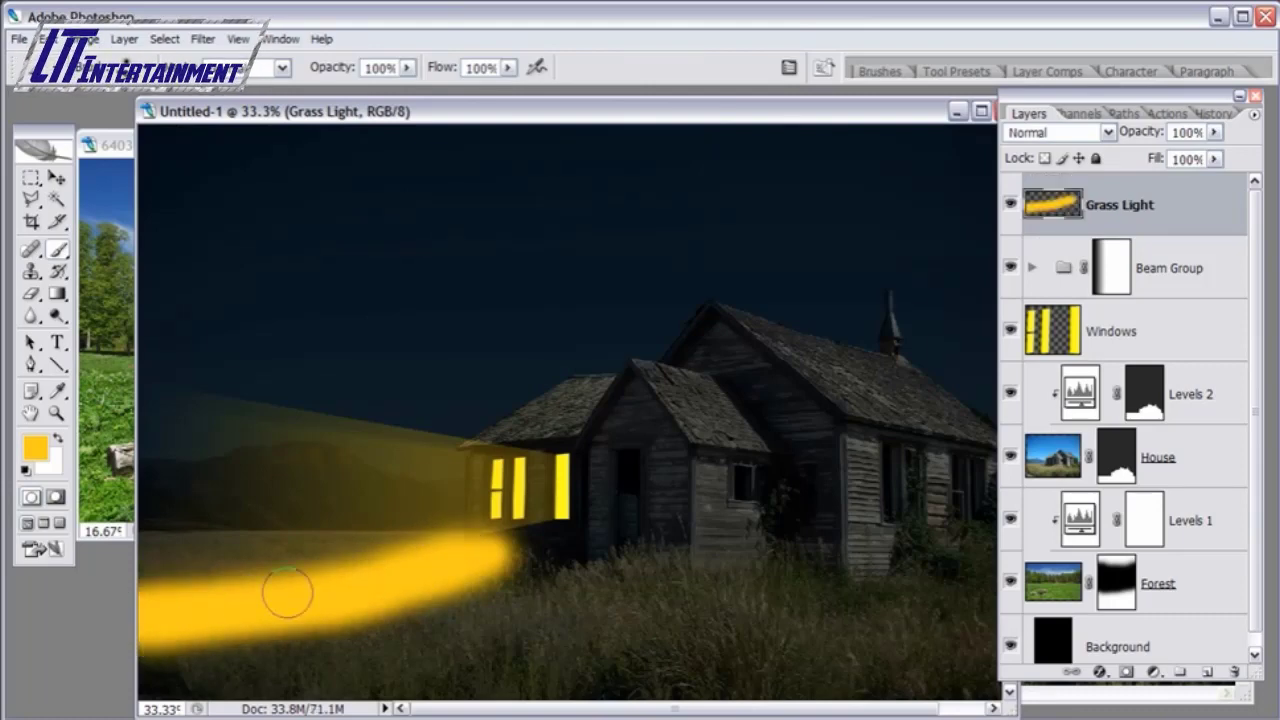
pyautogui.moveTo(478, 555); pyautogui.dragTo(522, 546)
pyautogui.click(31, 294)
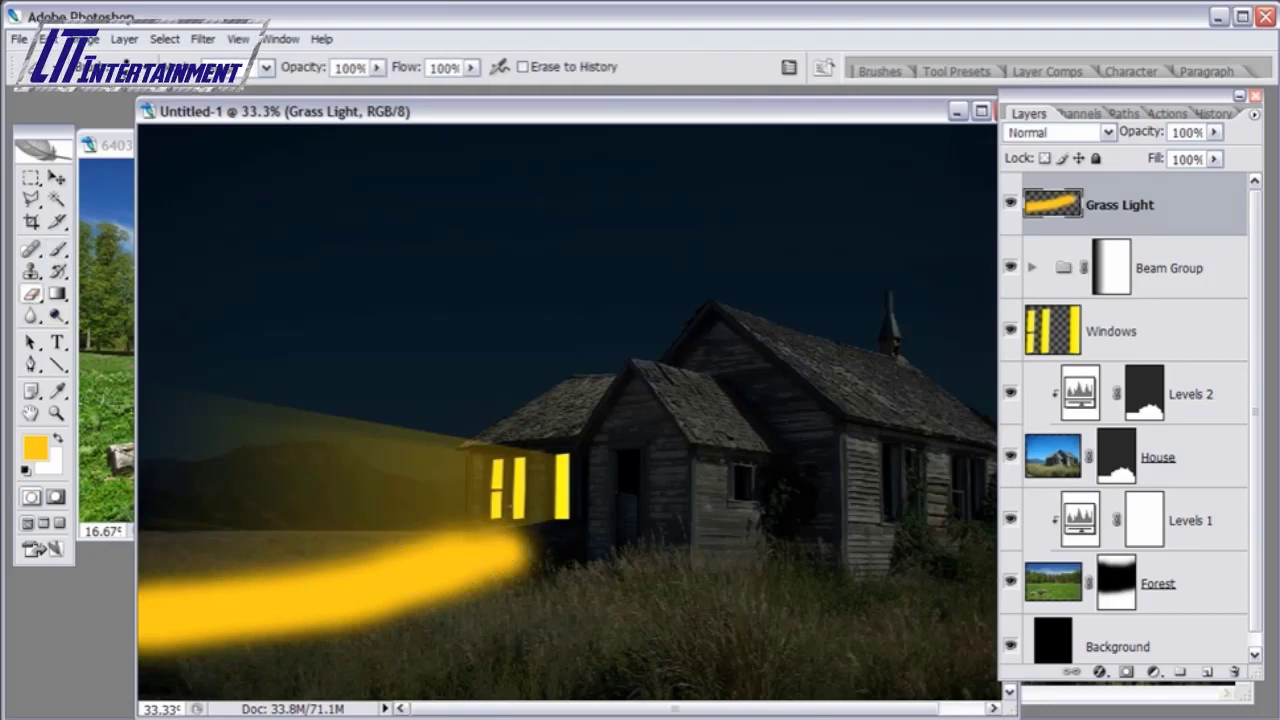
# - Set the eraser brush to 343 px diameter and 2% hardness
pyautogui.rightClick(490, 443)
pyautogui.click(600, 487)
pyautogui.click(512, 560)
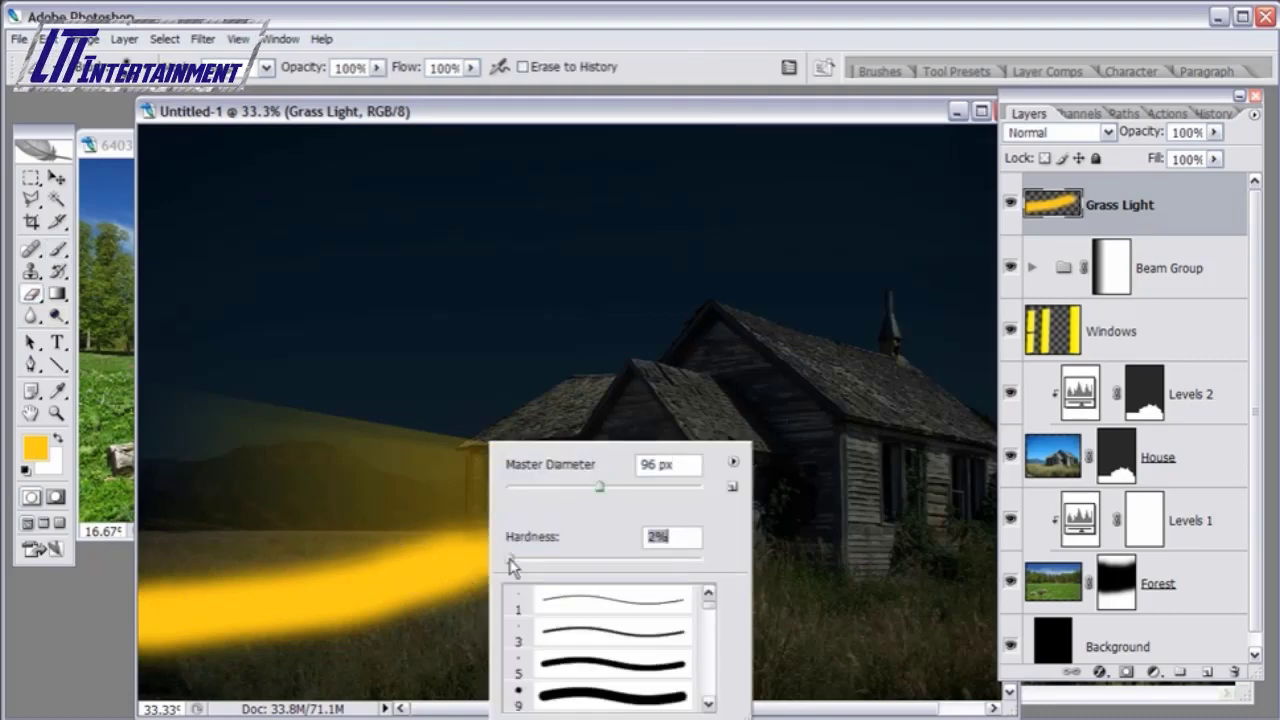
pyautogui.moveTo(600, 487); pyautogui.dragTo(668, 492)
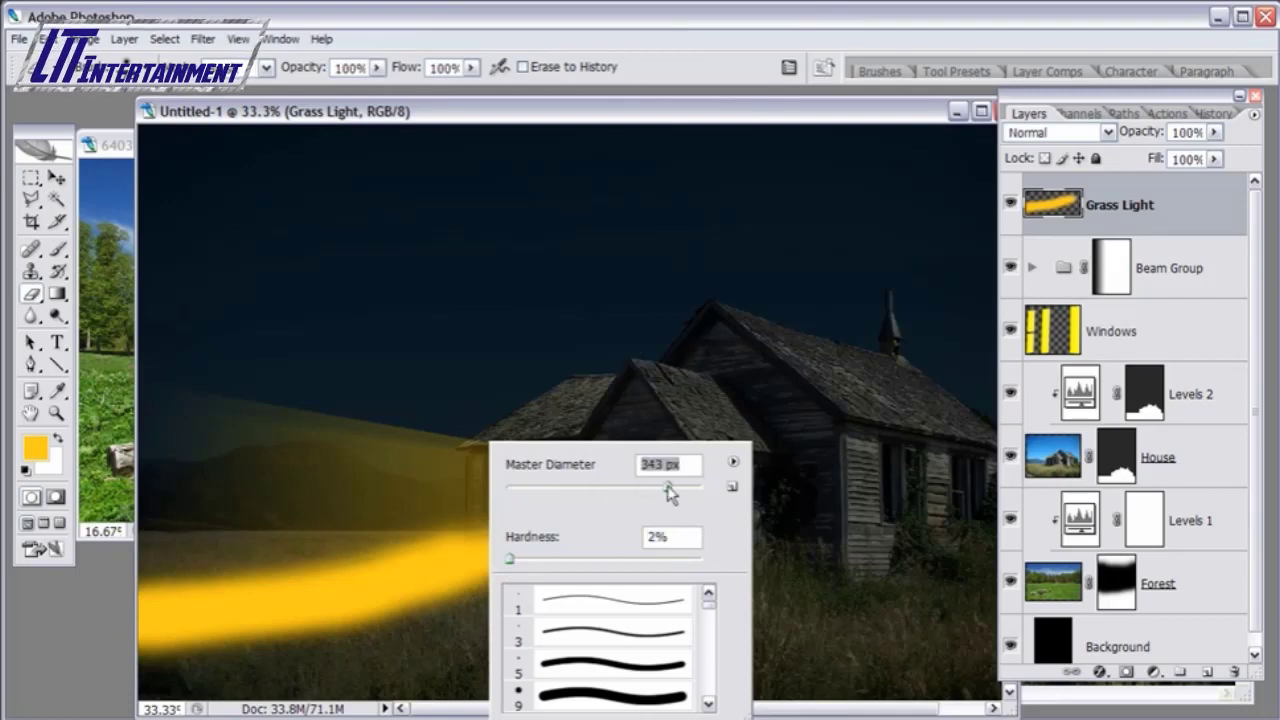
pyautogui.click(676, 124)
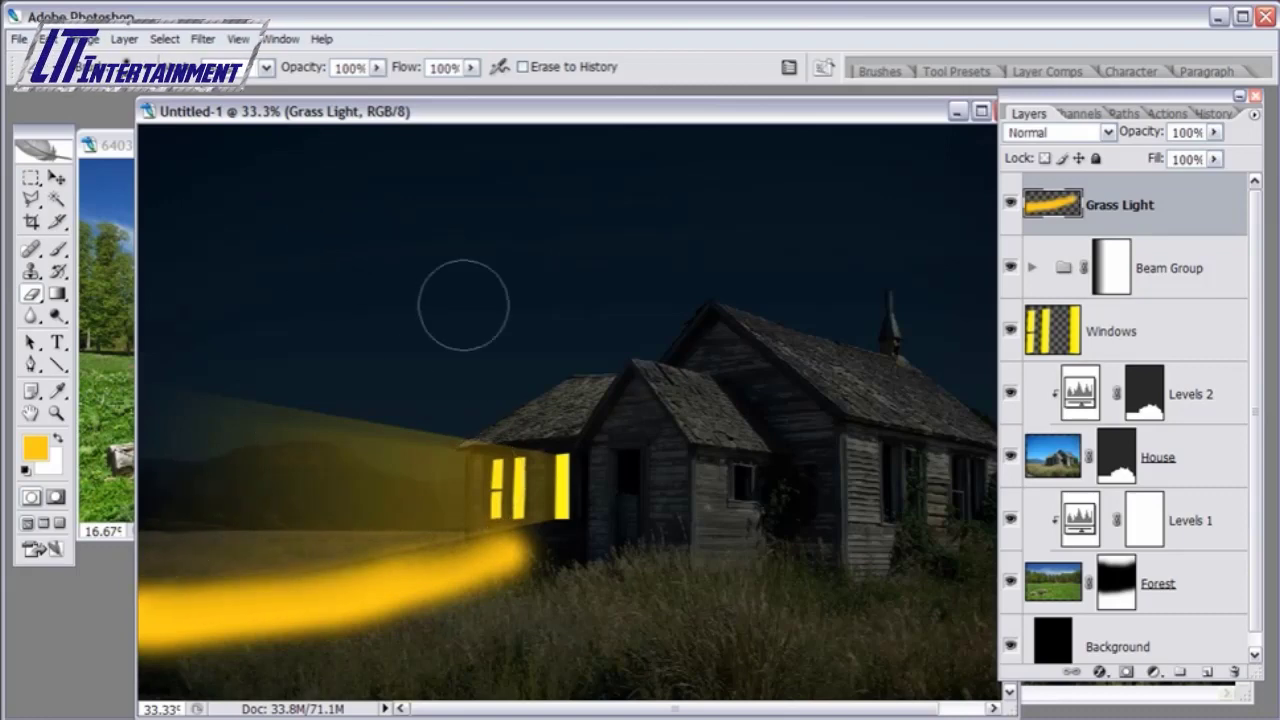
# - Lower the Grass Light layer's opacity to 26%
pyautogui.click(1215, 134)
pyautogui.moveTo(1211, 152); pyautogui.dragTo(1132, 152)
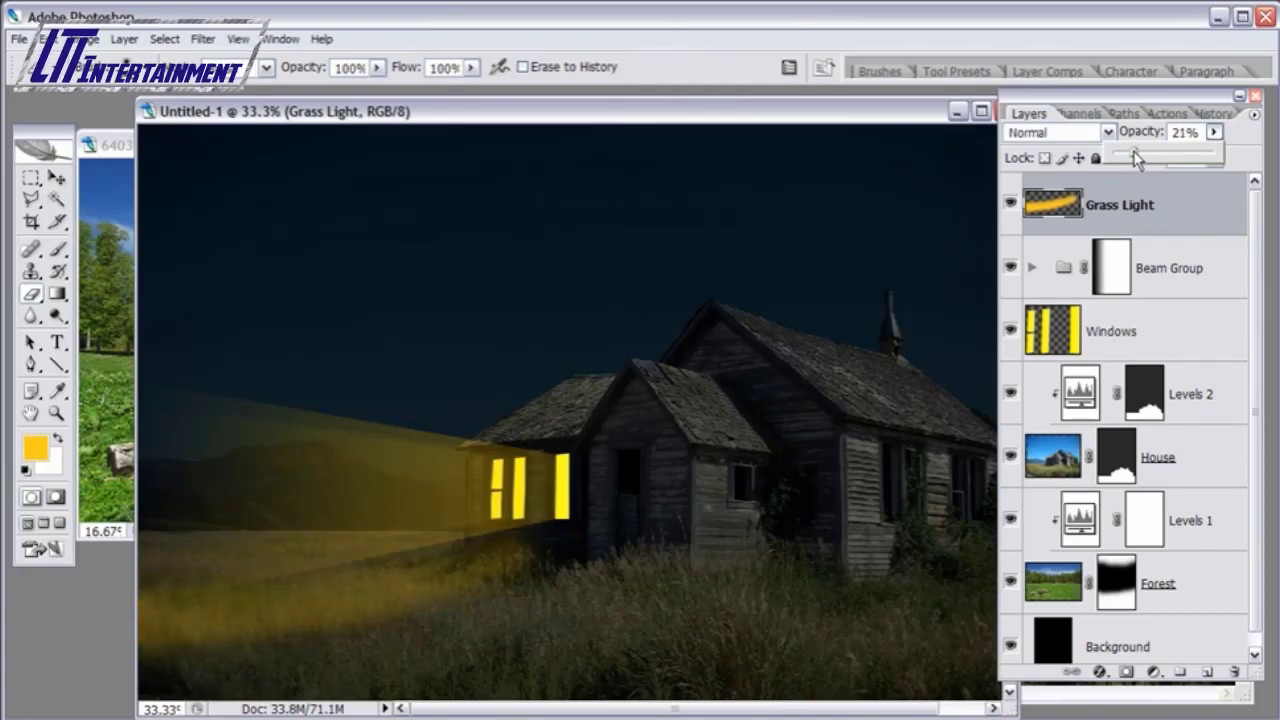
pyautogui.moveTo(1135, 153); pyautogui.dragTo(1141, 153)
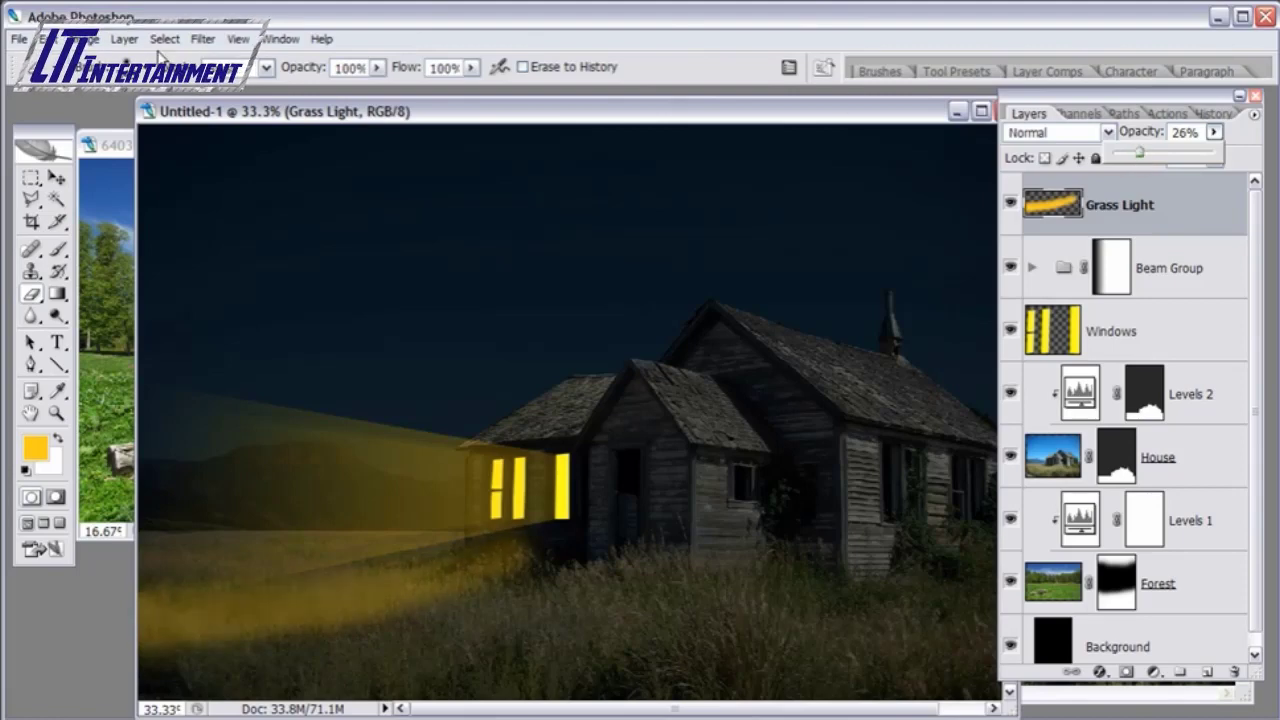
pyautogui.click(203, 39)
# - Spread the Grass Light streak with a Gaussian Blur of roughly 54 pixels radius
pyautogui.moveTo(251, 200)
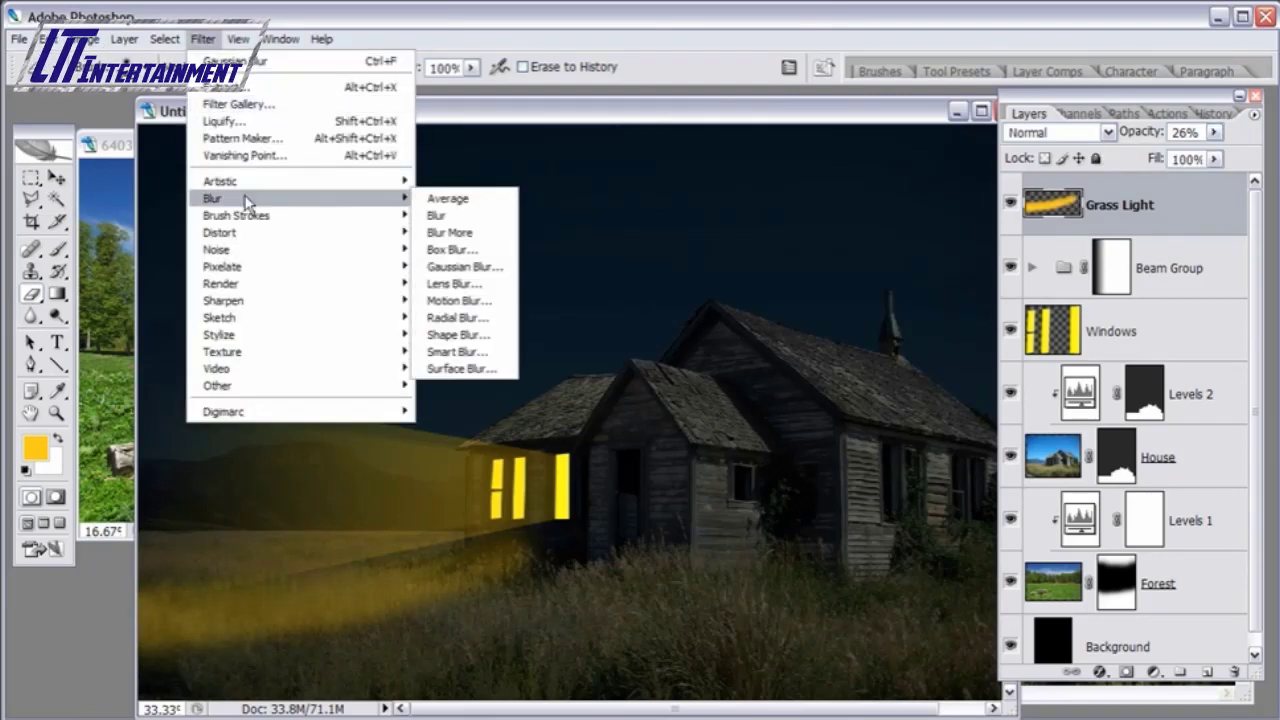
pyautogui.click(470, 266)
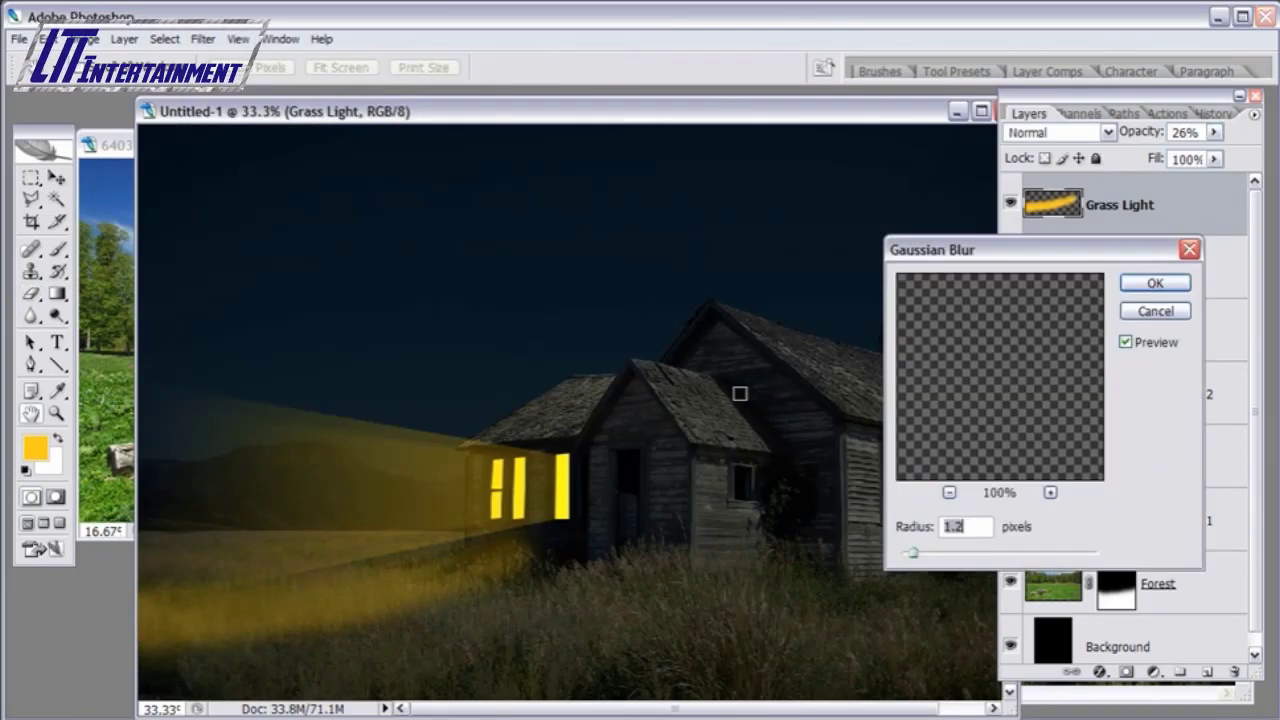
pyautogui.click(986, 551)
pyautogui.moveTo(1058, 548); pyautogui.dragTo(1021, 556)
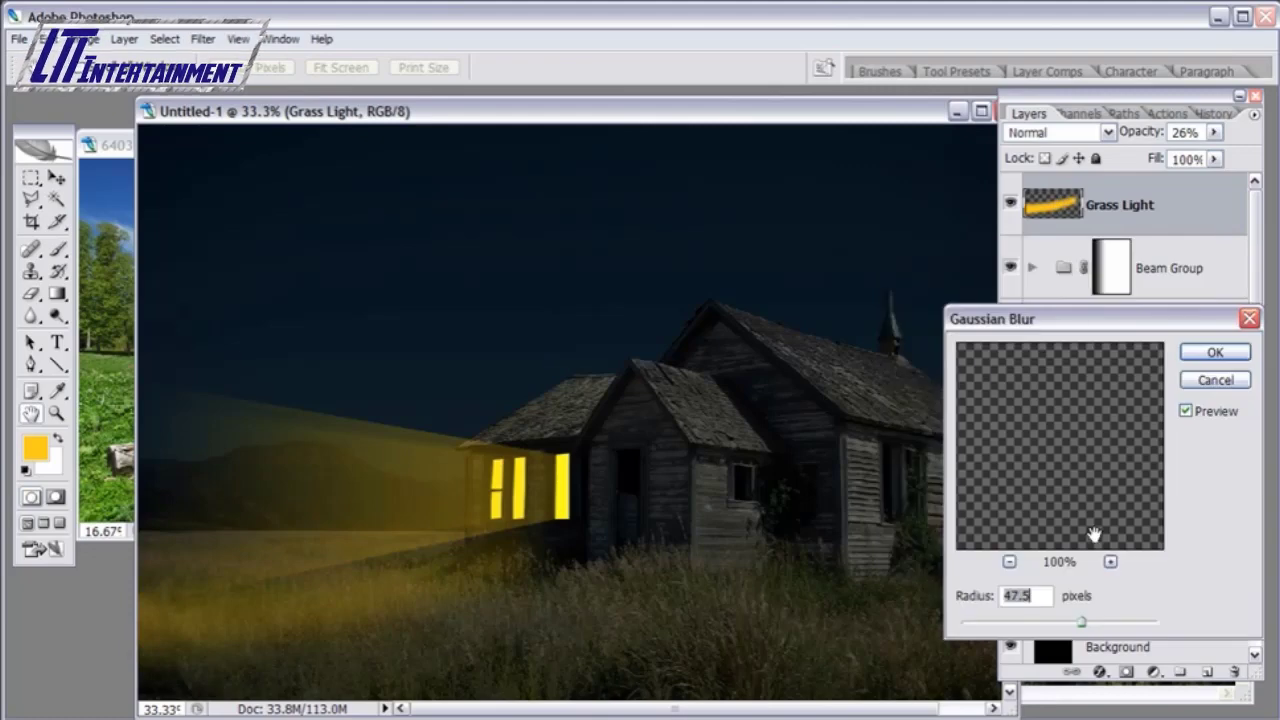
pyautogui.moveTo(1084, 624)
pyautogui.mouseDown()
pyautogui.moveTo(1095, 628)
pyautogui.moveTo(1082, 623)
pyautogui.mouseUp()
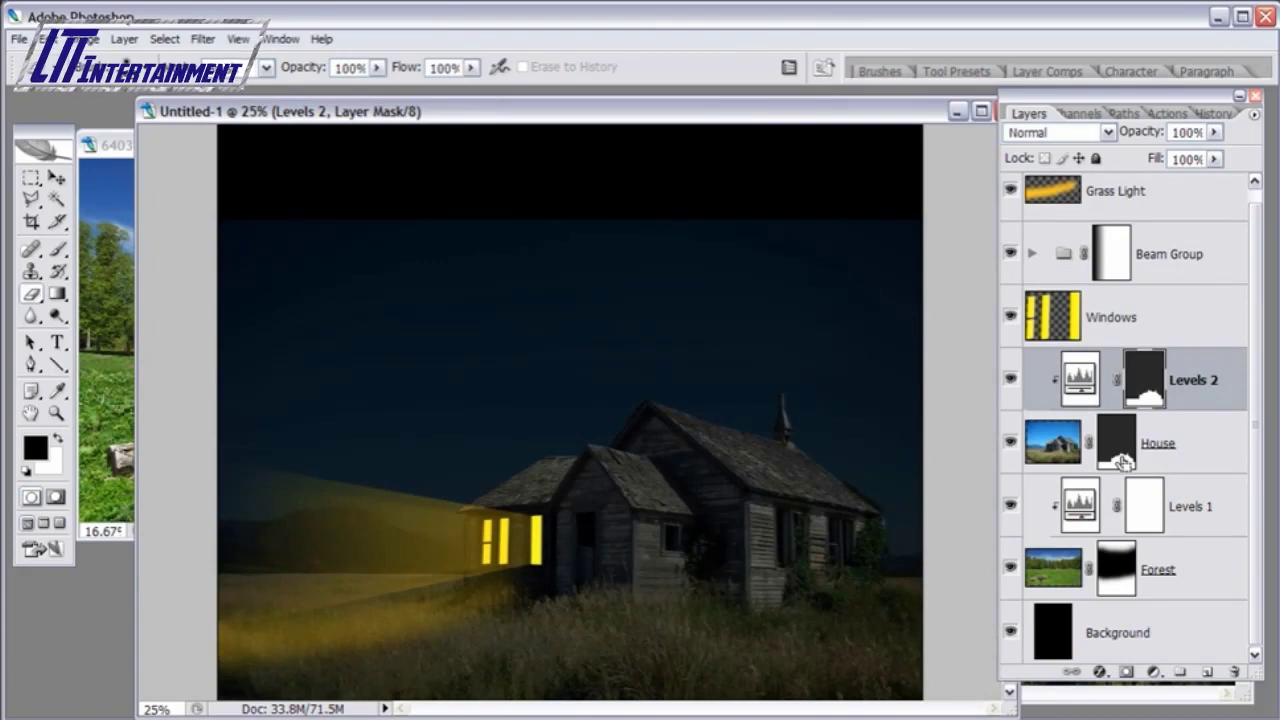
# - Load the House mask as a selection, invert it, and target the House layer
pyautogui.keyDown('ctrl'); pyautogui.click(1123, 460); pyautogui.keyUp('ctrl')
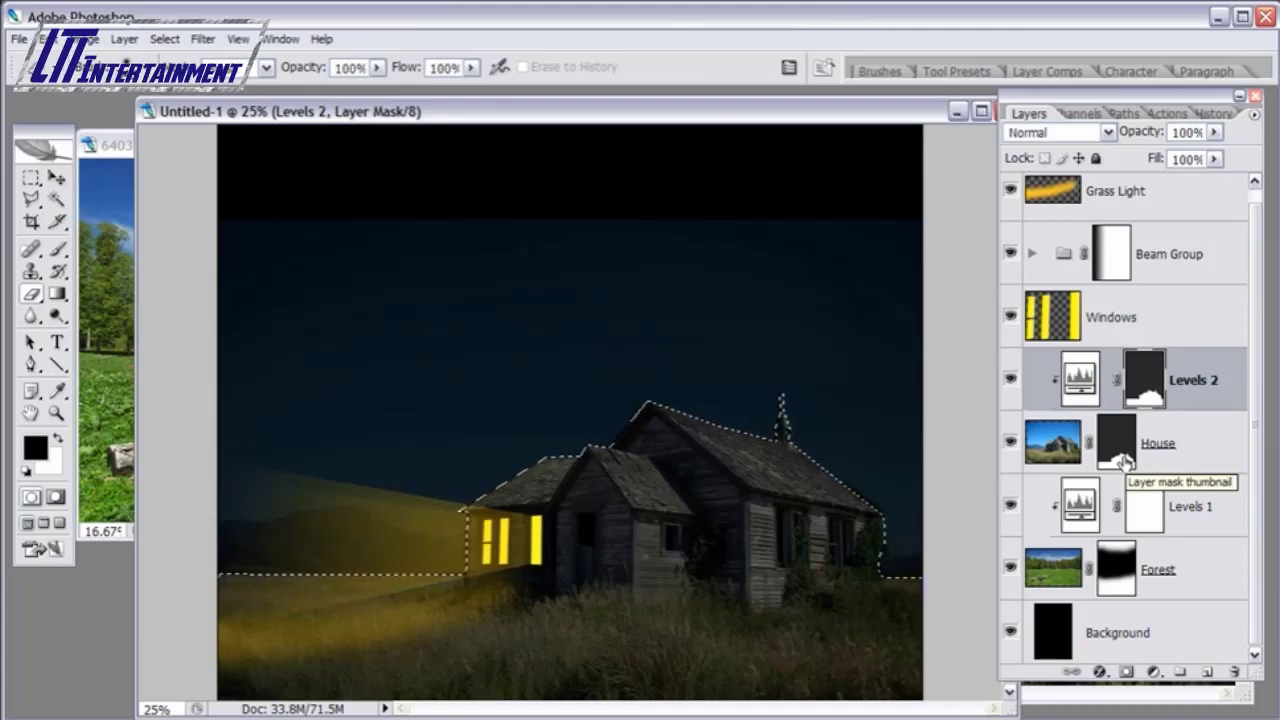
pyautogui.click(170, 40)
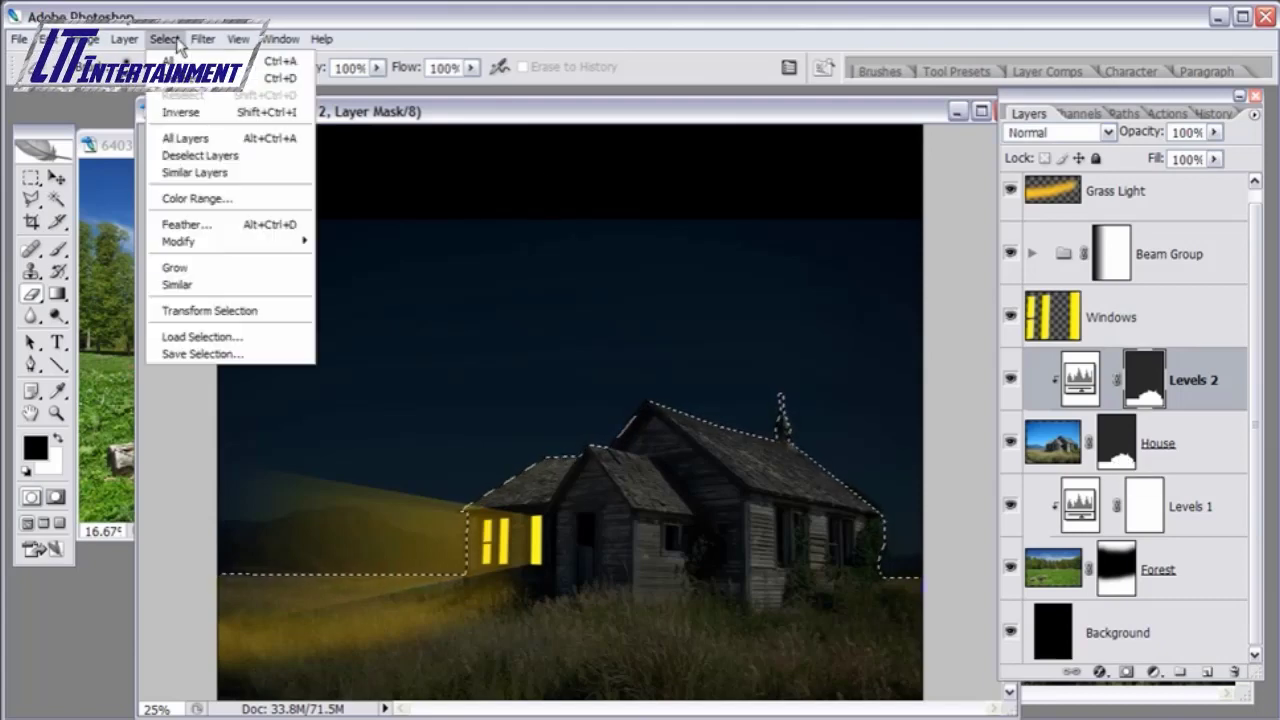
pyautogui.click(181, 112)
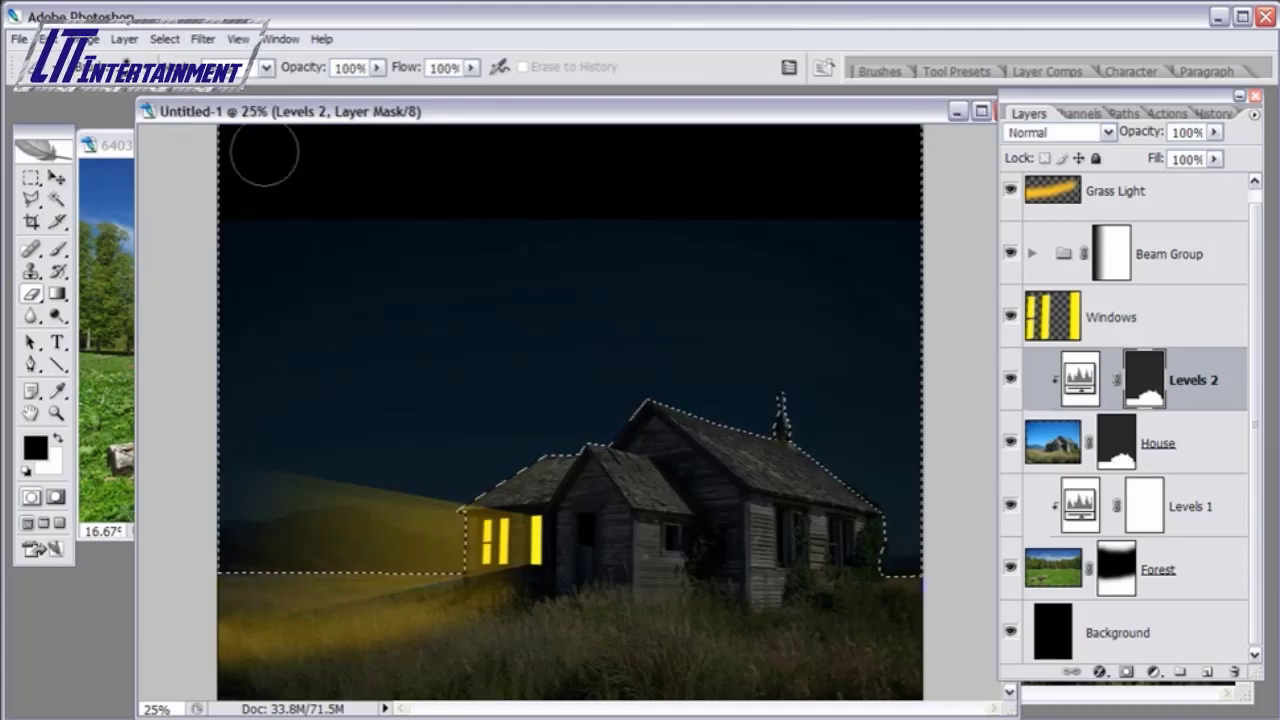
pyautogui.click(1055, 450)
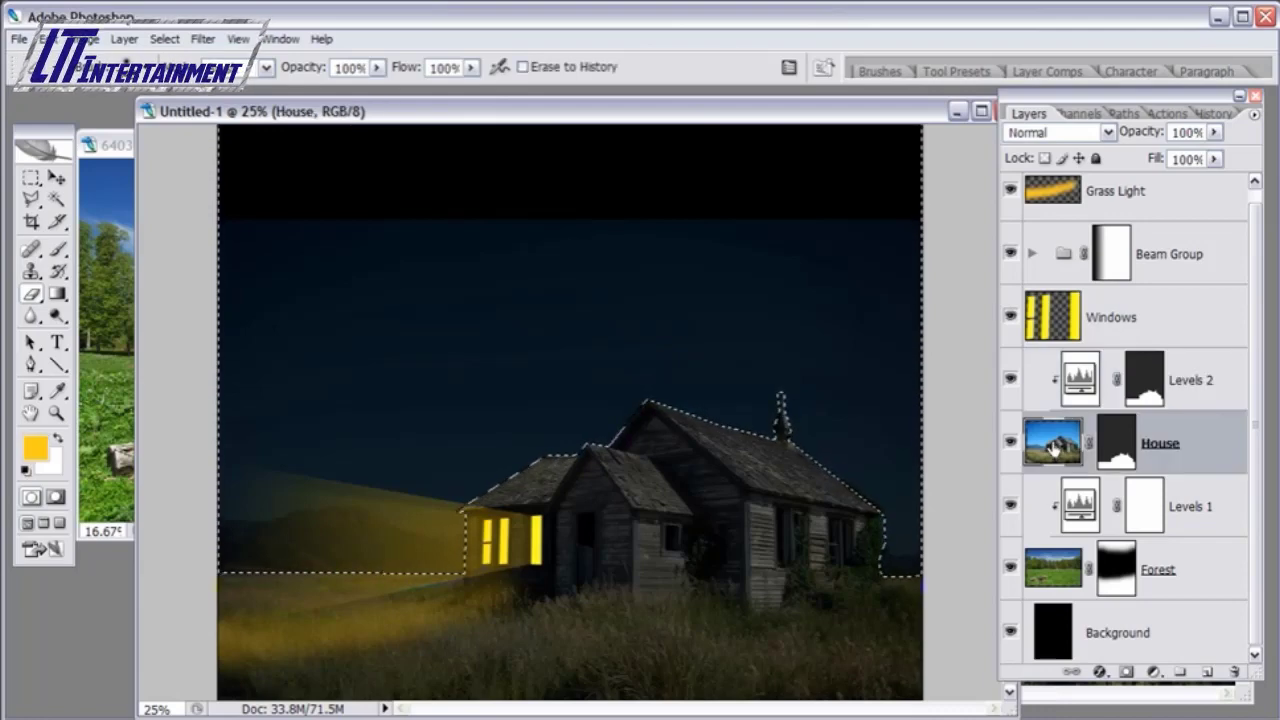
# - Add a Levels adjustment with output white lowered to 241
pyautogui.click(1153, 672)
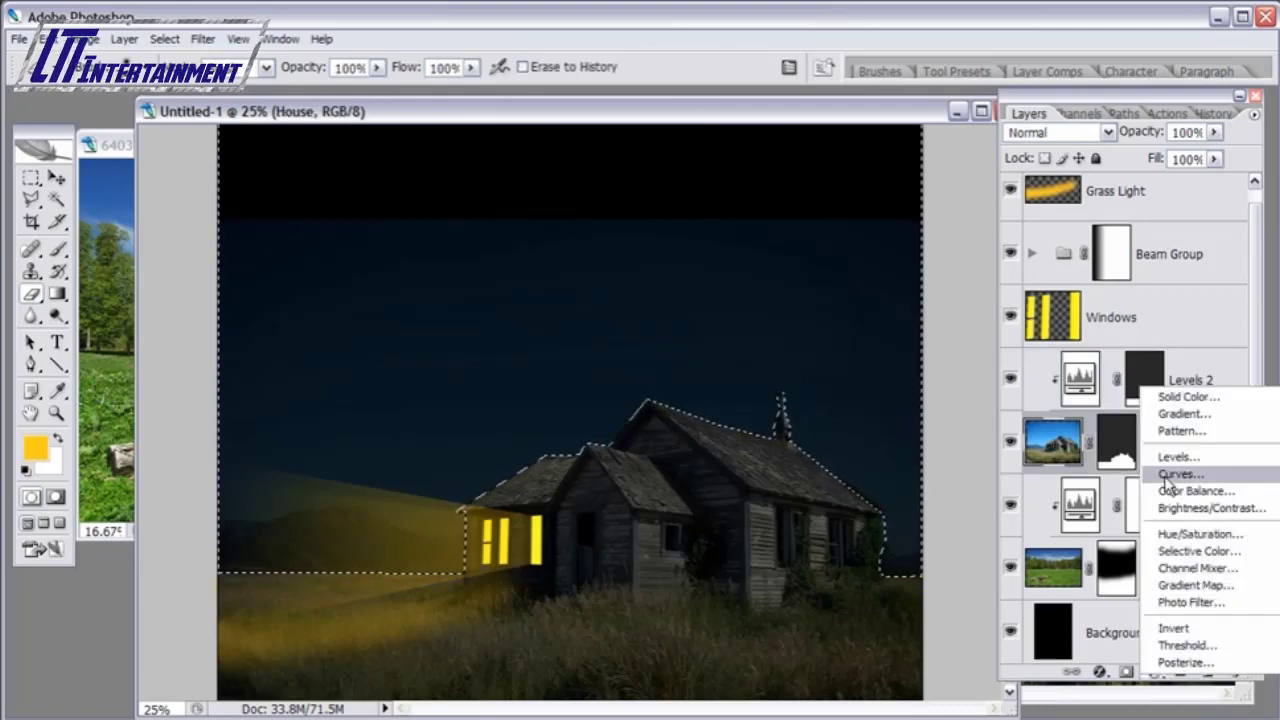
pyautogui.click(1168, 476)
pyautogui.click(1145, 363)
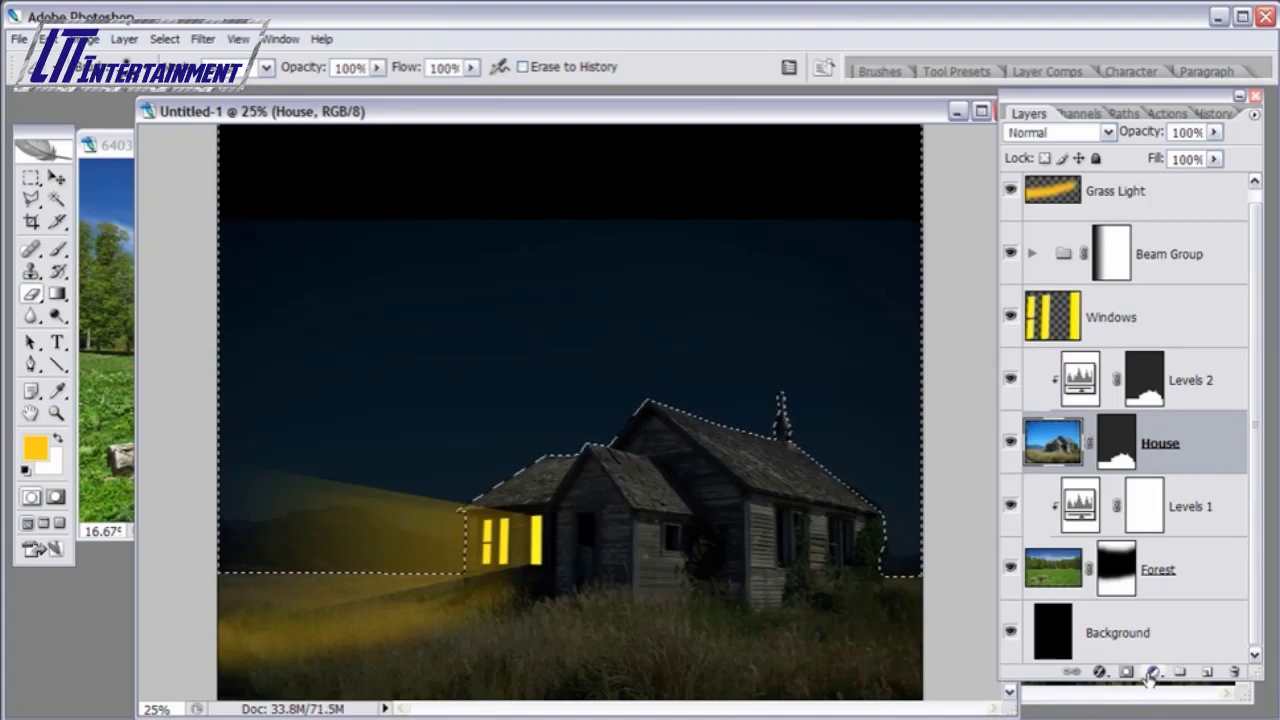
pyautogui.click(1150, 674)
pyautogui.click(1160, 459)
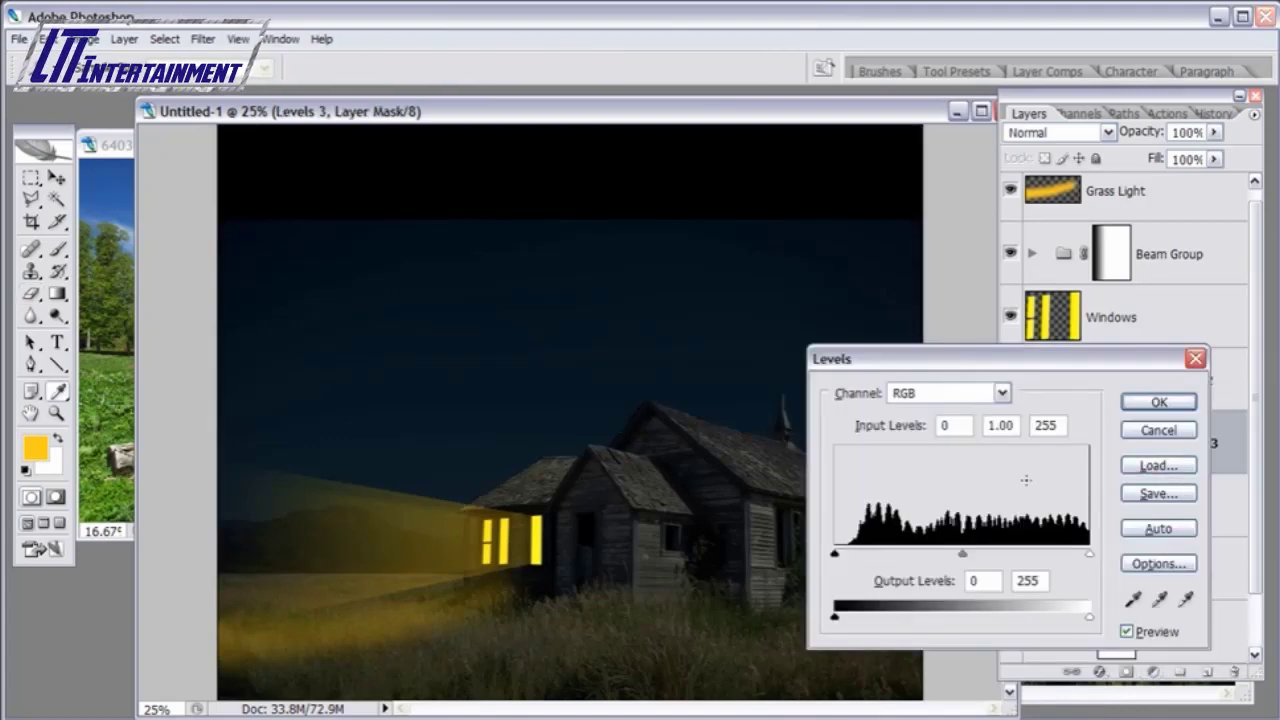
pyautogui.moveTo(1089, 615); pyautogui.dragTo(952, 618)
pyautogui.click(1158, 402)
# - Reset colours to black and white, switch to the Eraser, and zoom out to the whole poster
pyautogui.press('d')
pyautogui.press('e')
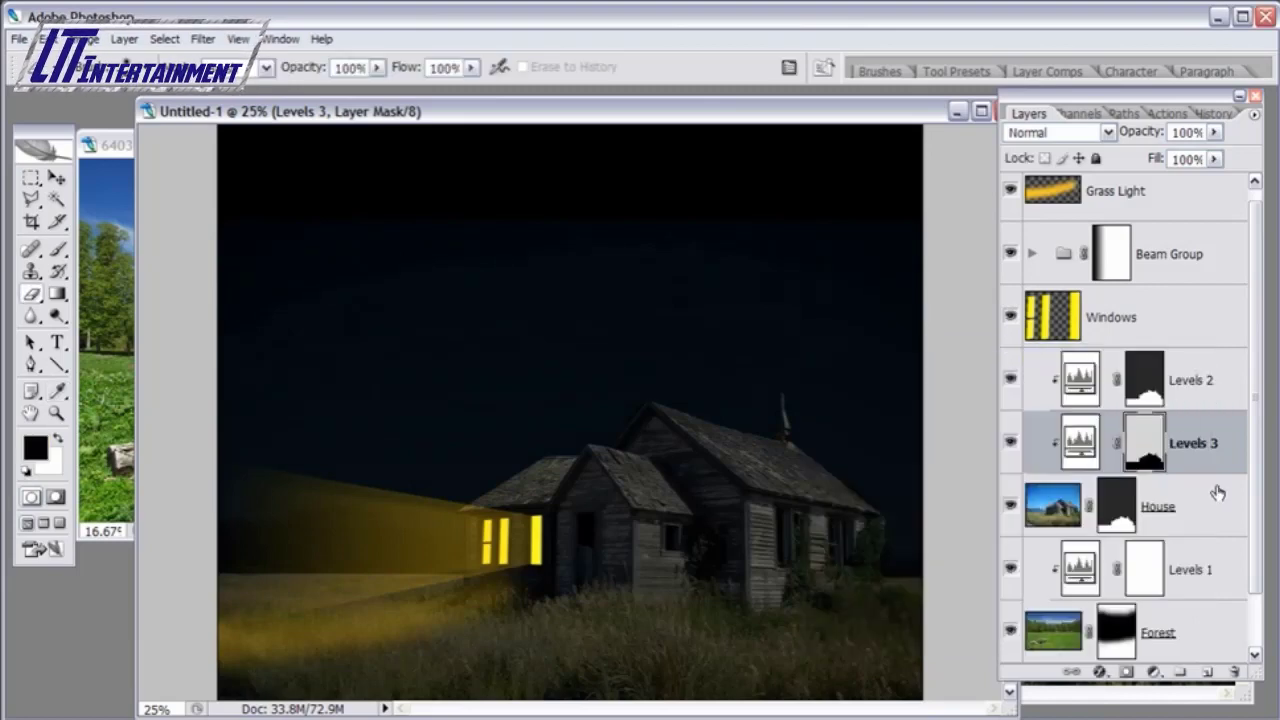
pyautogui.hotkey('ctrl', '-')
pyautogui.hotkey('ctrl', '-')
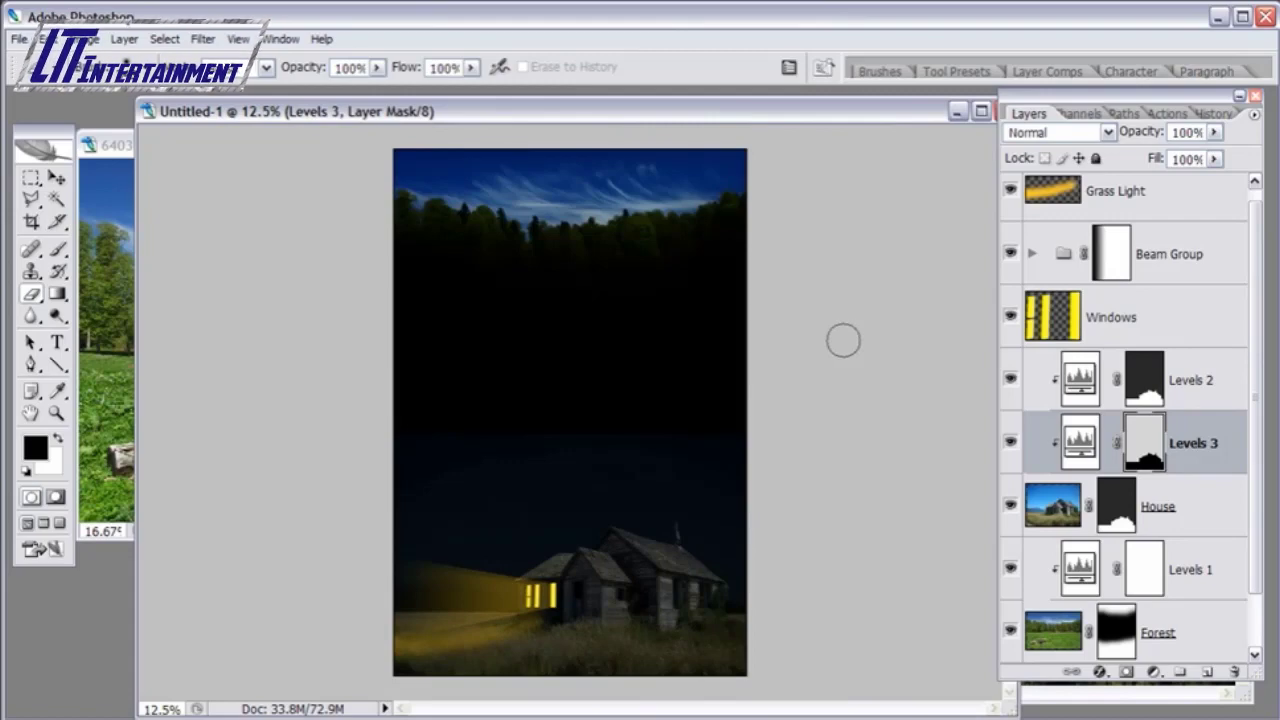
pyautogui.hotkey('alt', '[')
pyautogui.hotkey('alt', '[')
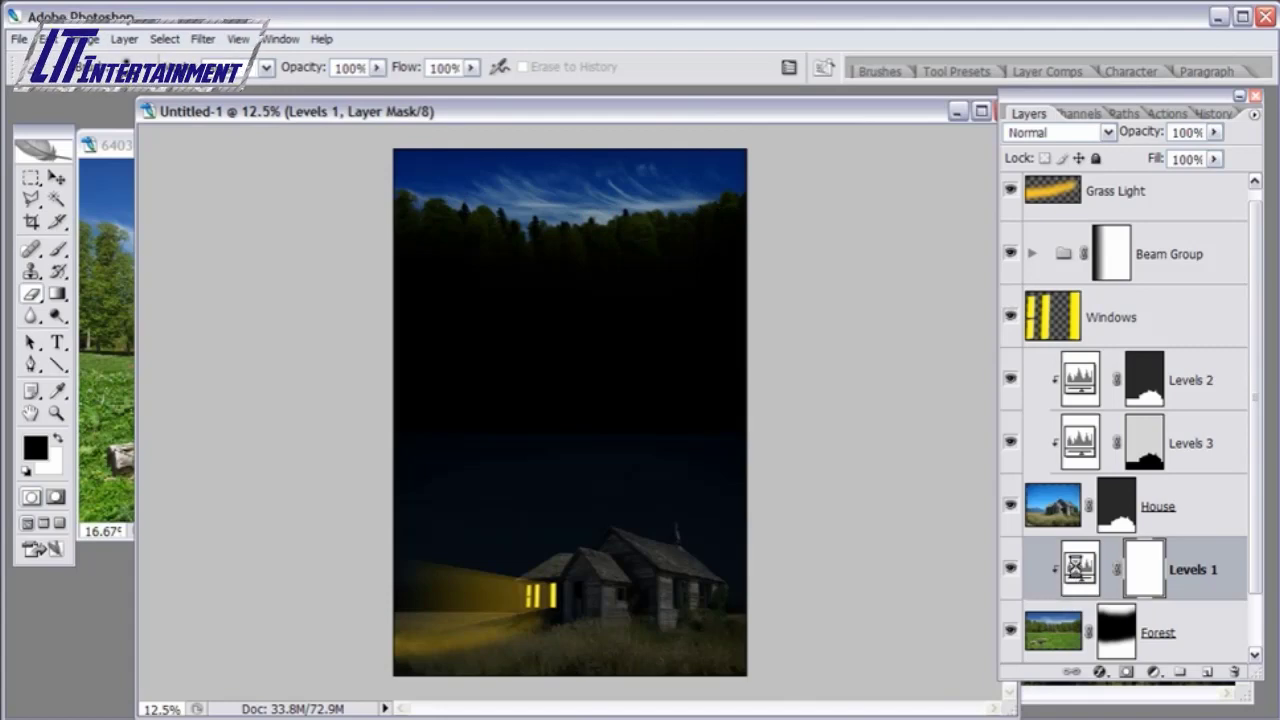
# - Darken the forest by lowering Levels 1's output white to about 135
pyautogui.doubleClick(1079, 567)
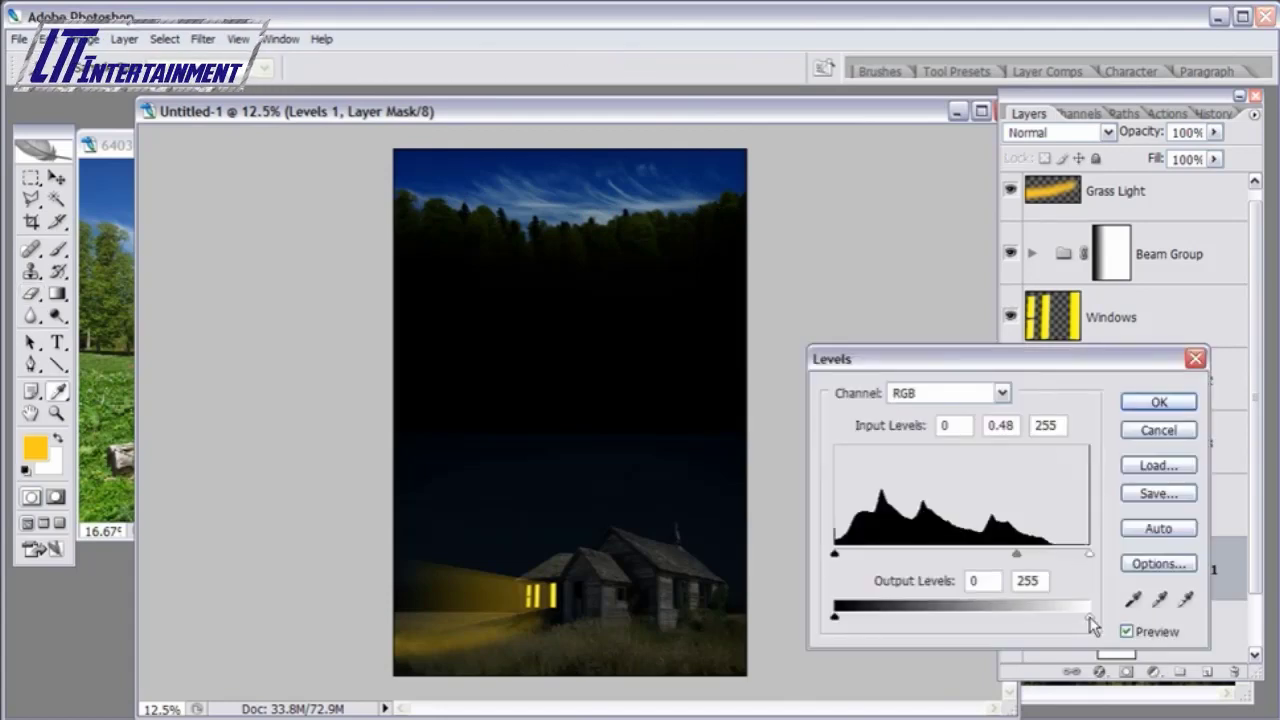
pyautogui.moveTo(1090, 624); pyautogui.dragTo(983, 617)
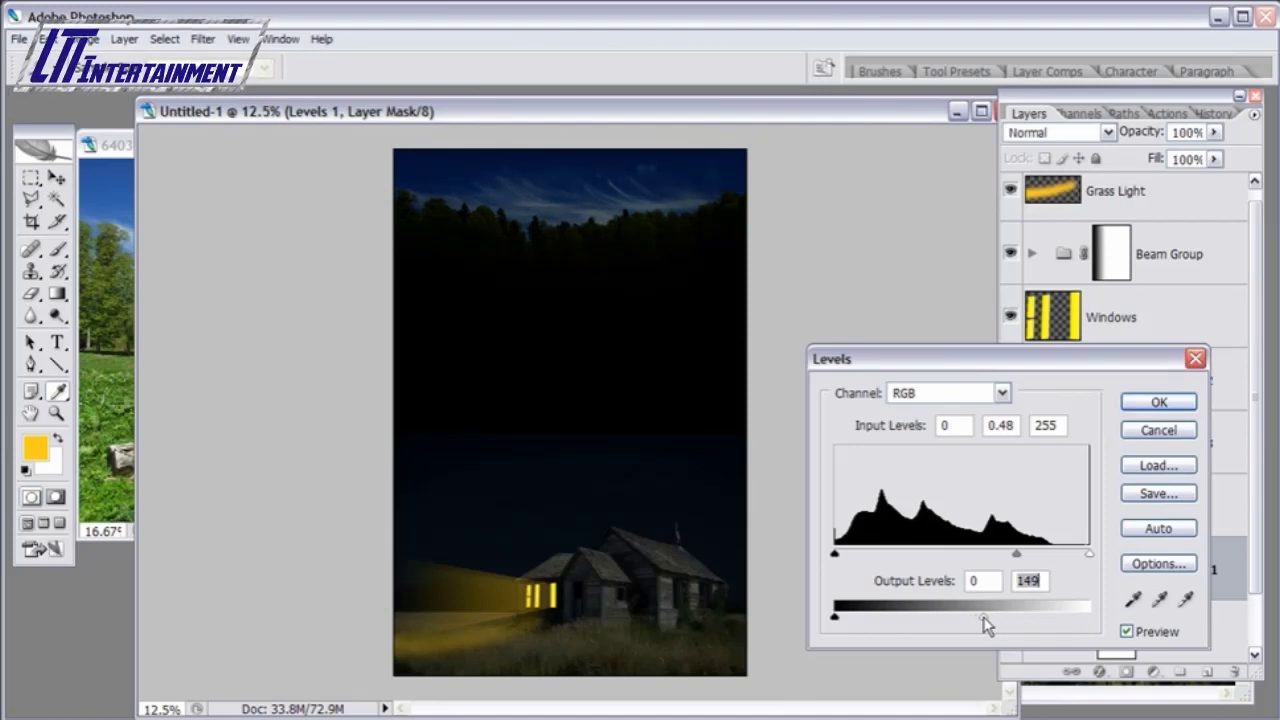
pyautogui.moveTo(976, 619); pyautogui.dragTo(966, 628)
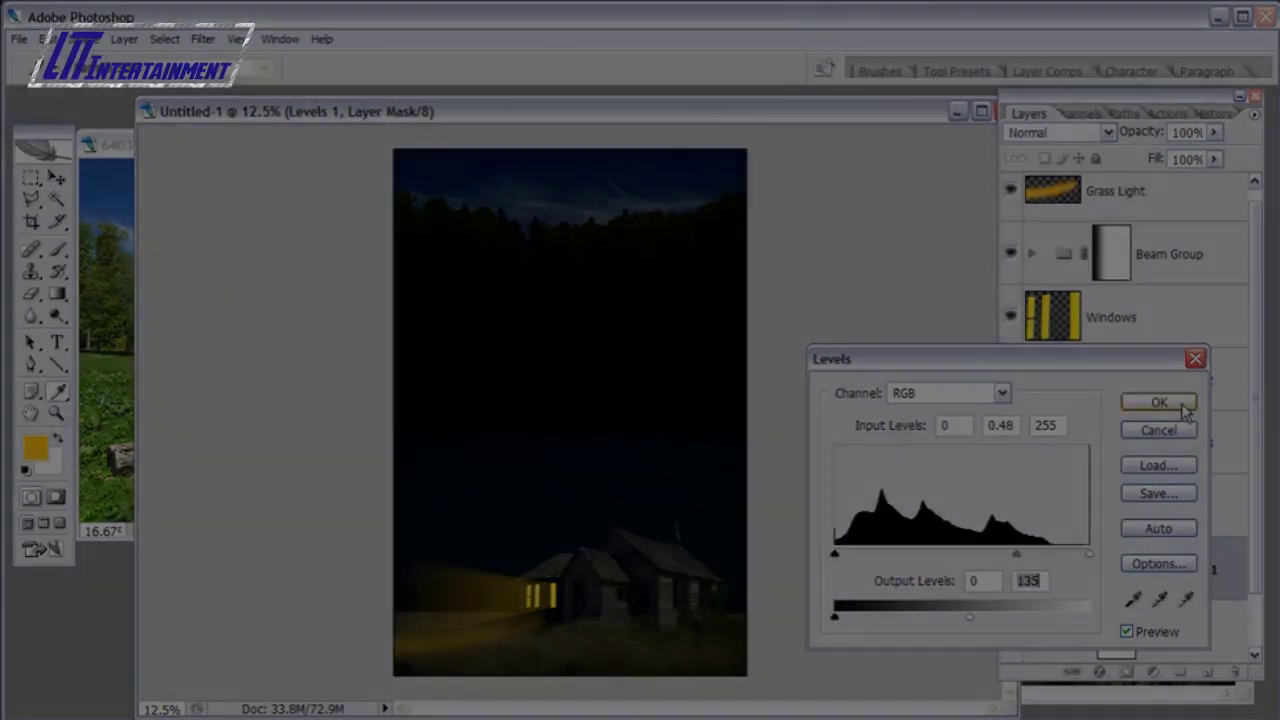
pyautogui.click(1178, 401)
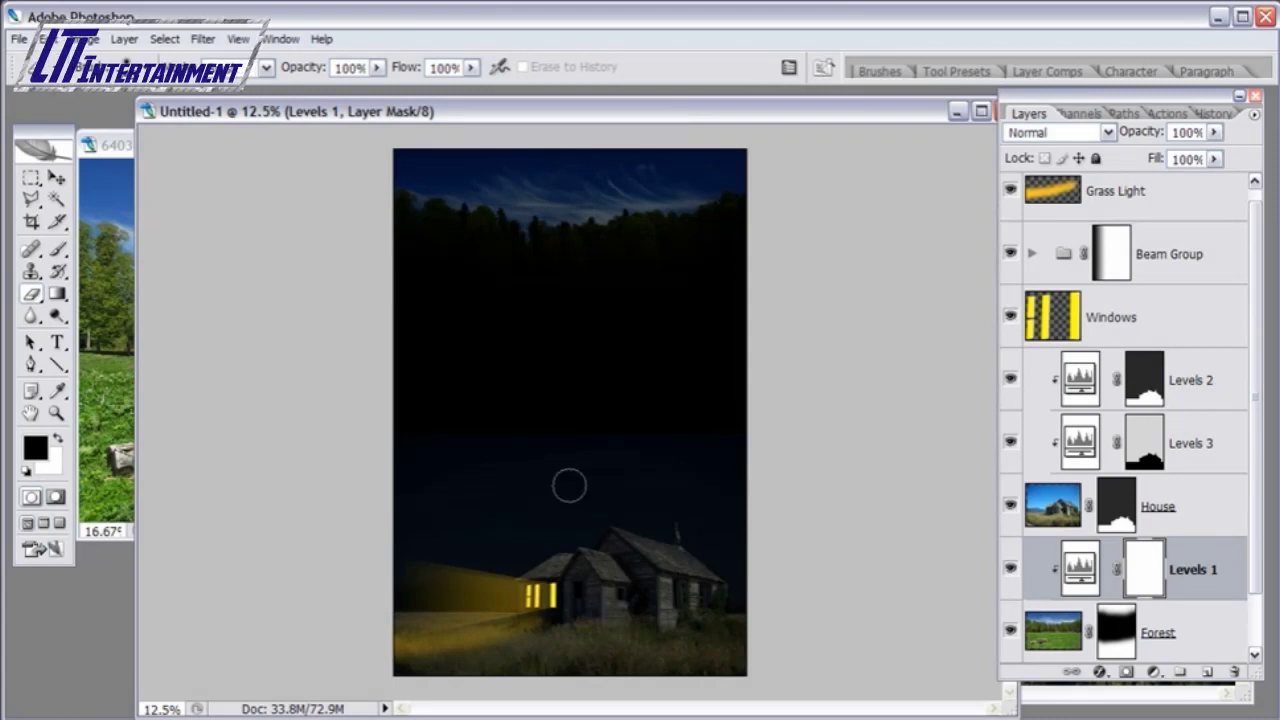
pyautogui.hotkey('ctrl', 'alt', 'o')
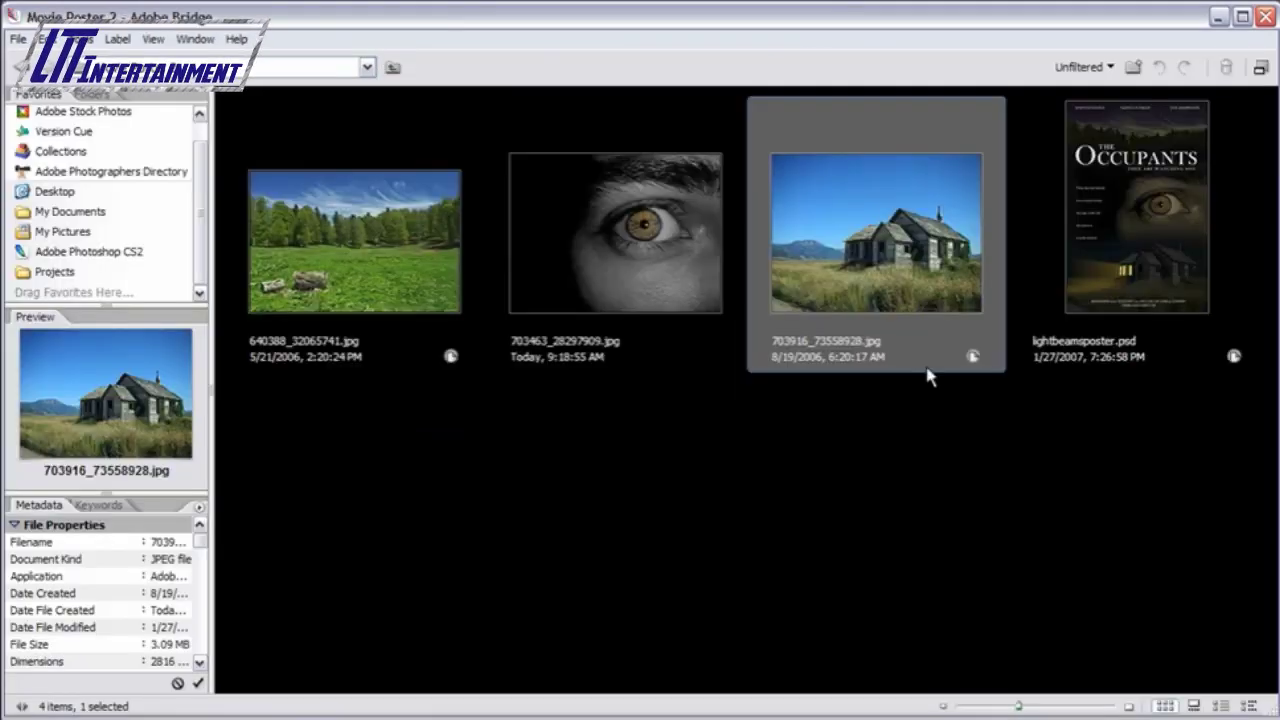
# - Pick the eye photo 703463_28297909.jpg in Bridge to open it in Photoshop
pyautogui.click(690, 430)
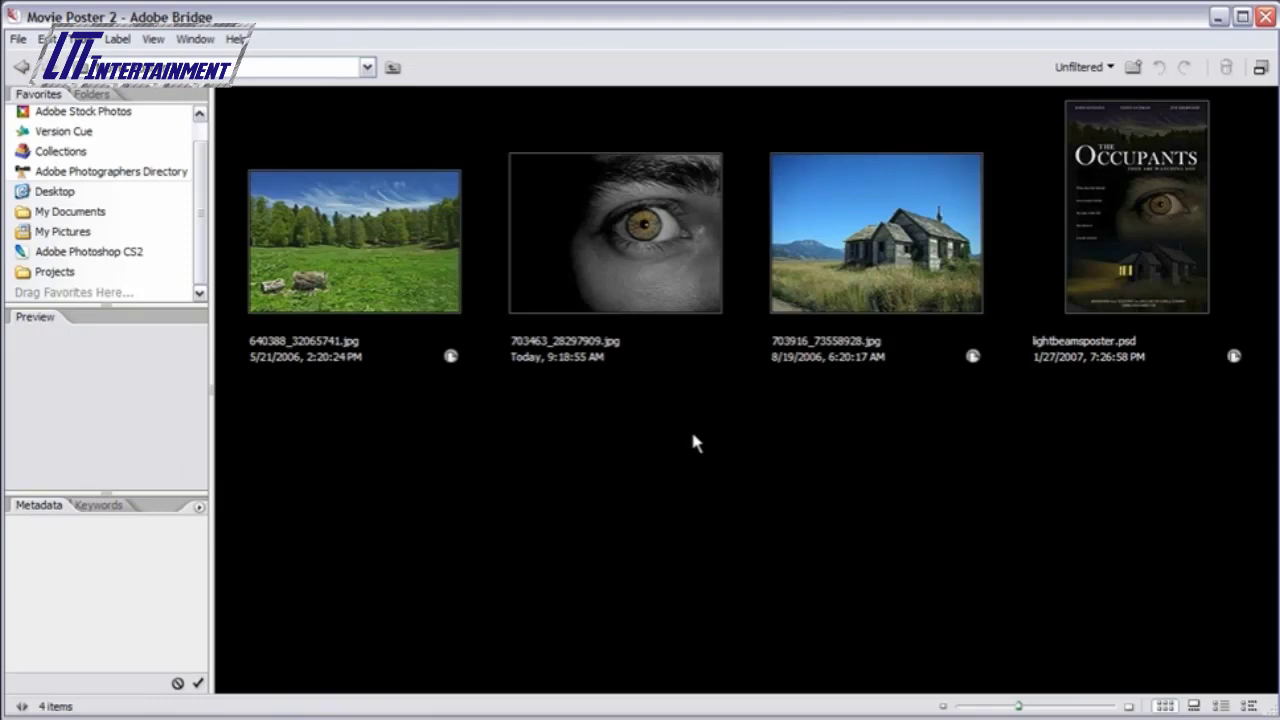
pyautogui.click(660, 225)
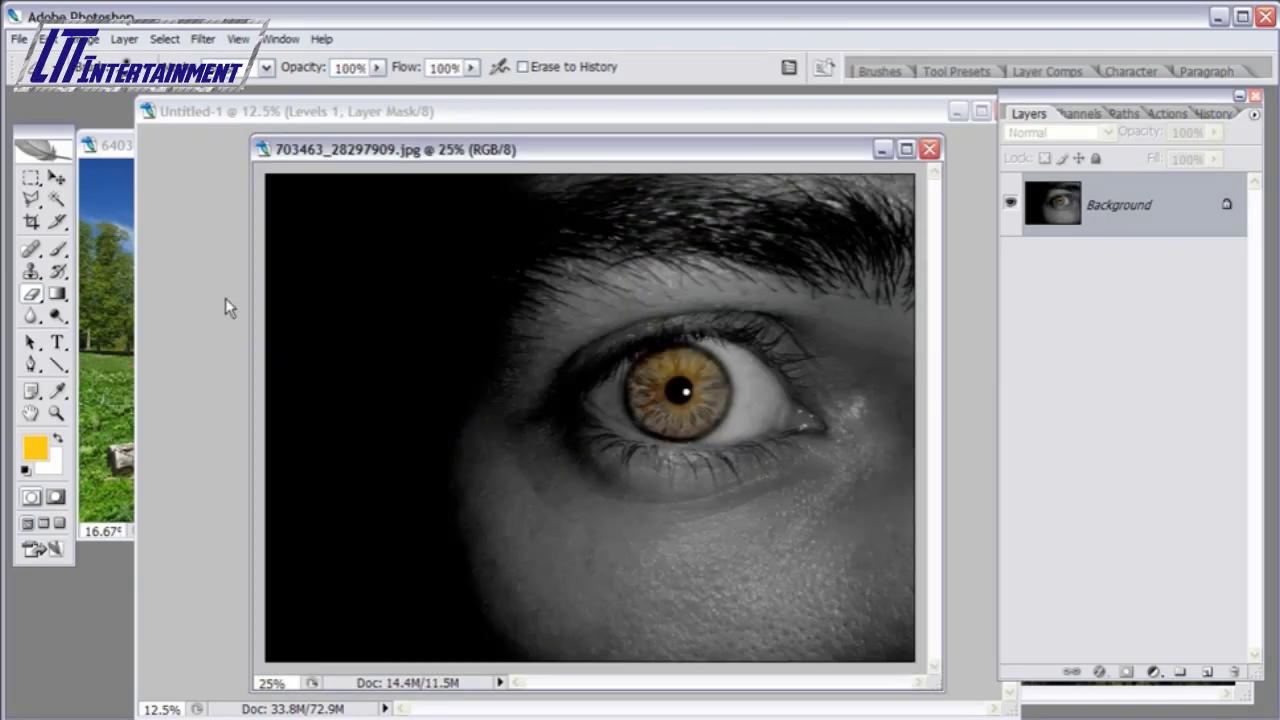
# - Select all of the eye photo, copy it, and close the eye document
pyautogui.click(166, 39)
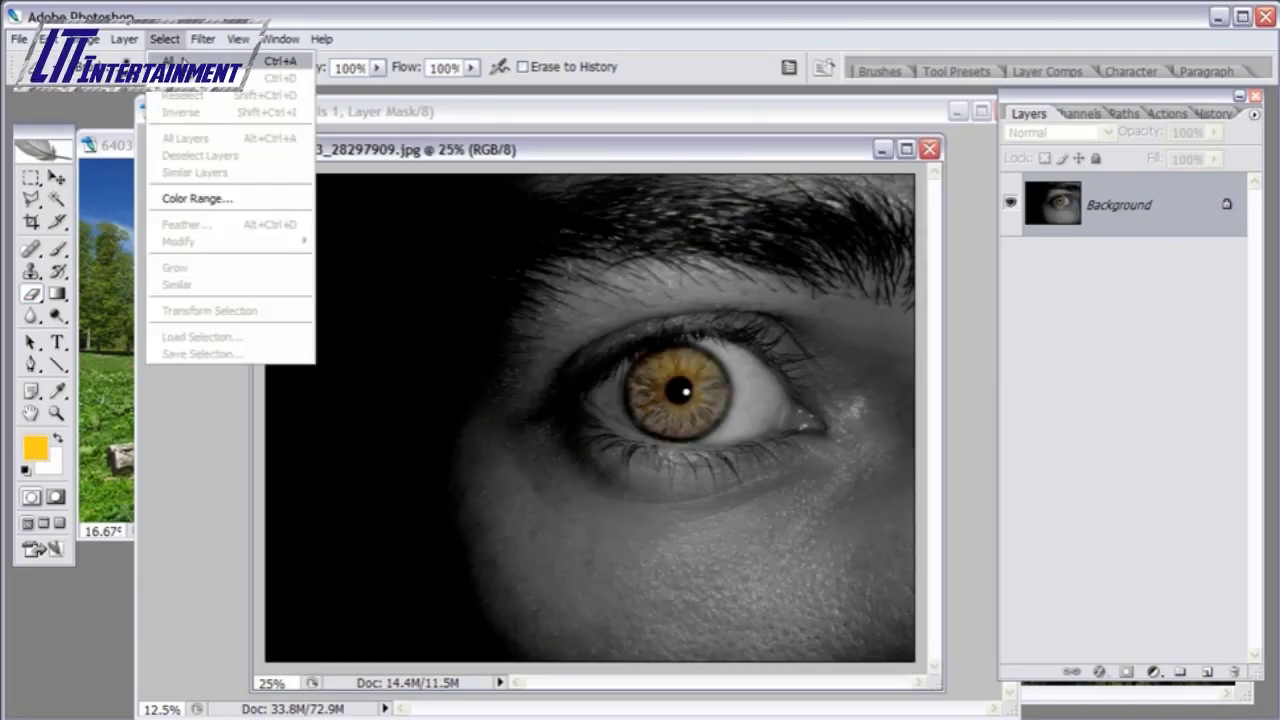
pyautogui.click(190, 61)
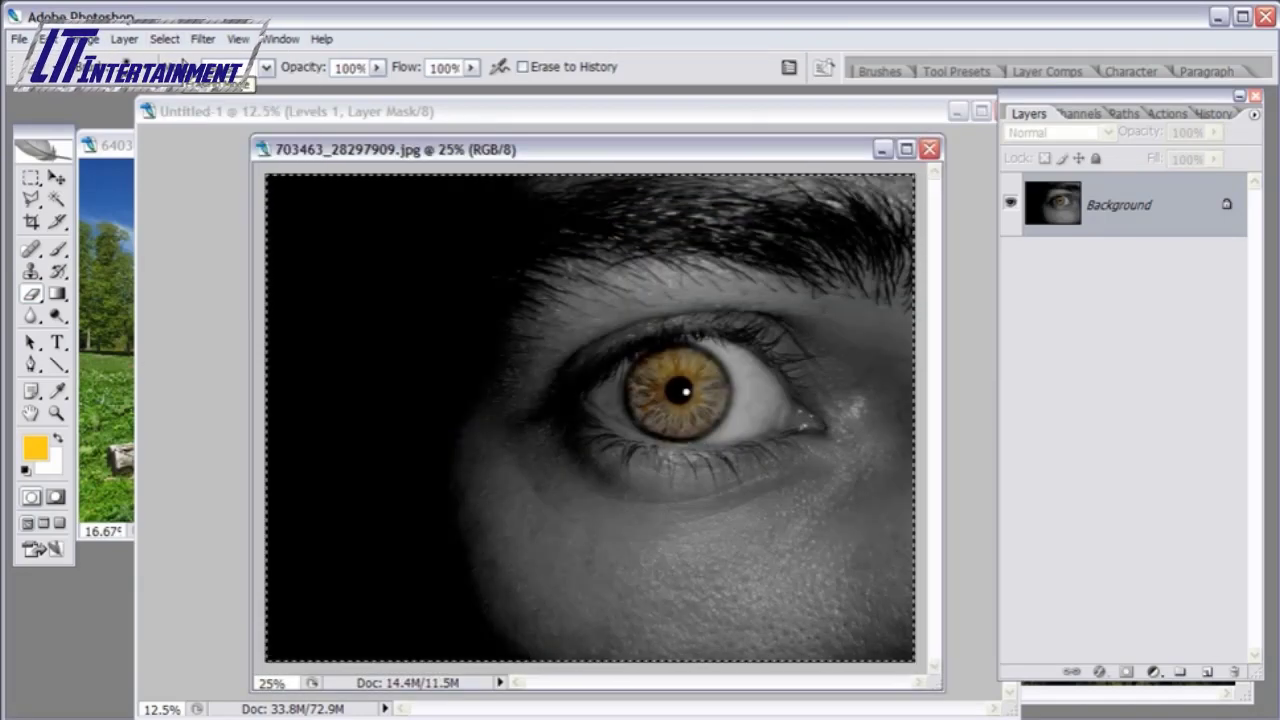
pyautogui.click(47, 39)
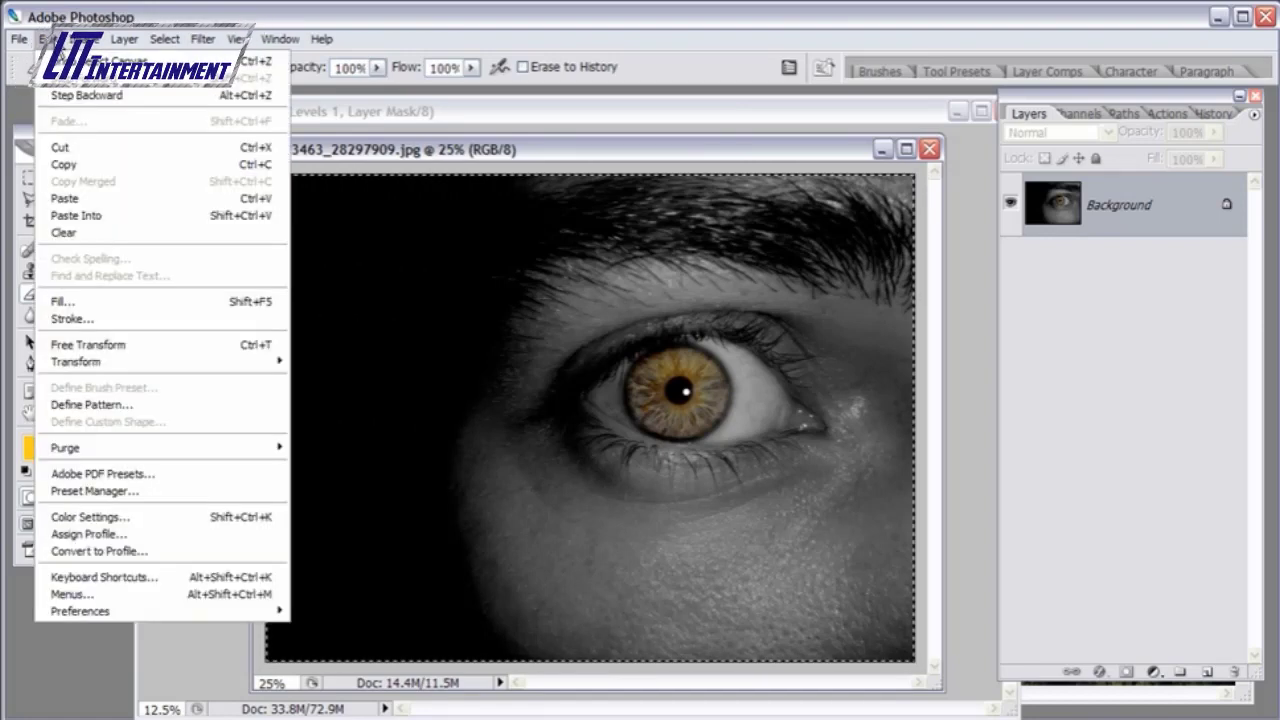
pyautogui.click(63, 165)
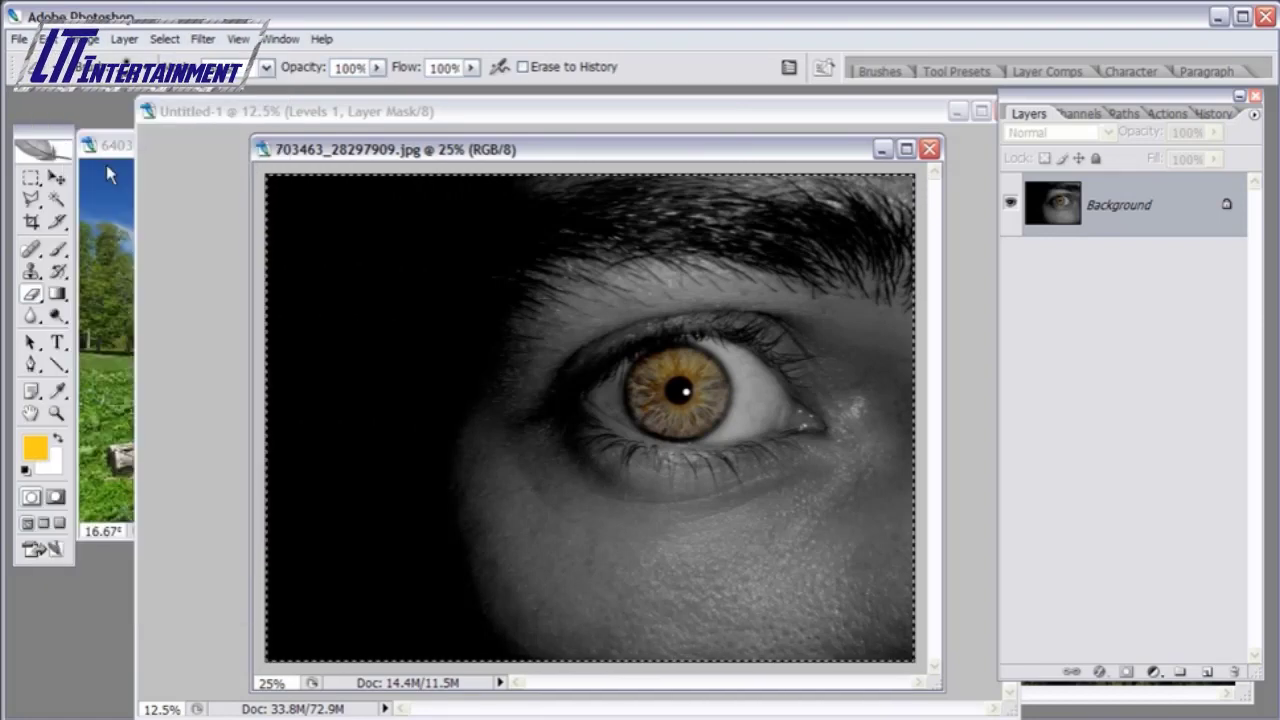
pyautogui.click(930, 152)
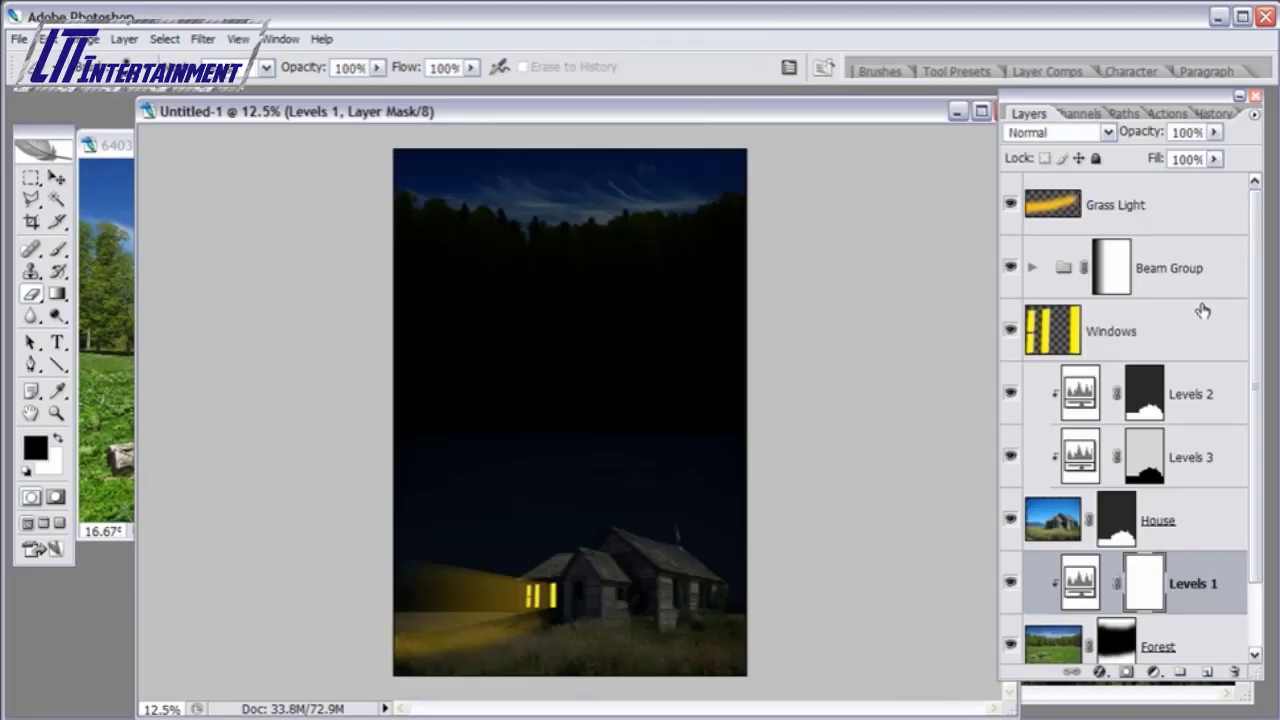
# - Paste the eye above the Grass Light layer and shift it up and to the right
pyautogui.click(1160, 202)
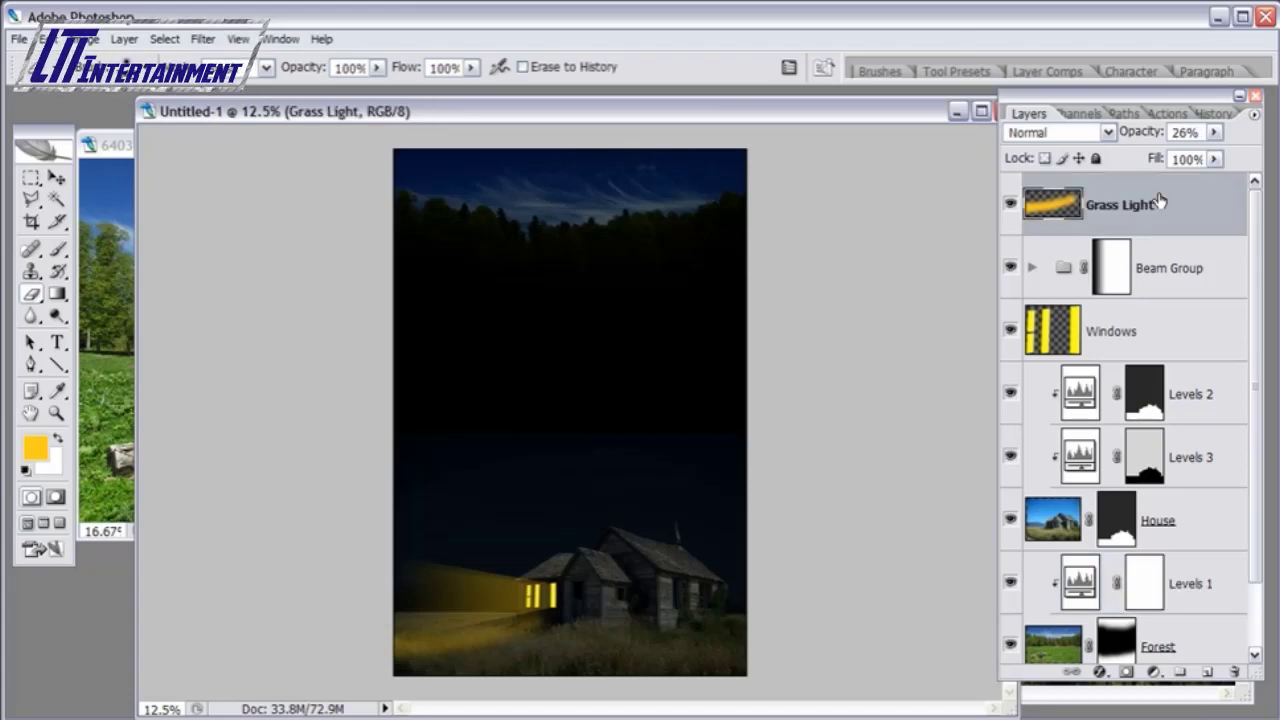
pyautogui.click(52, 39)
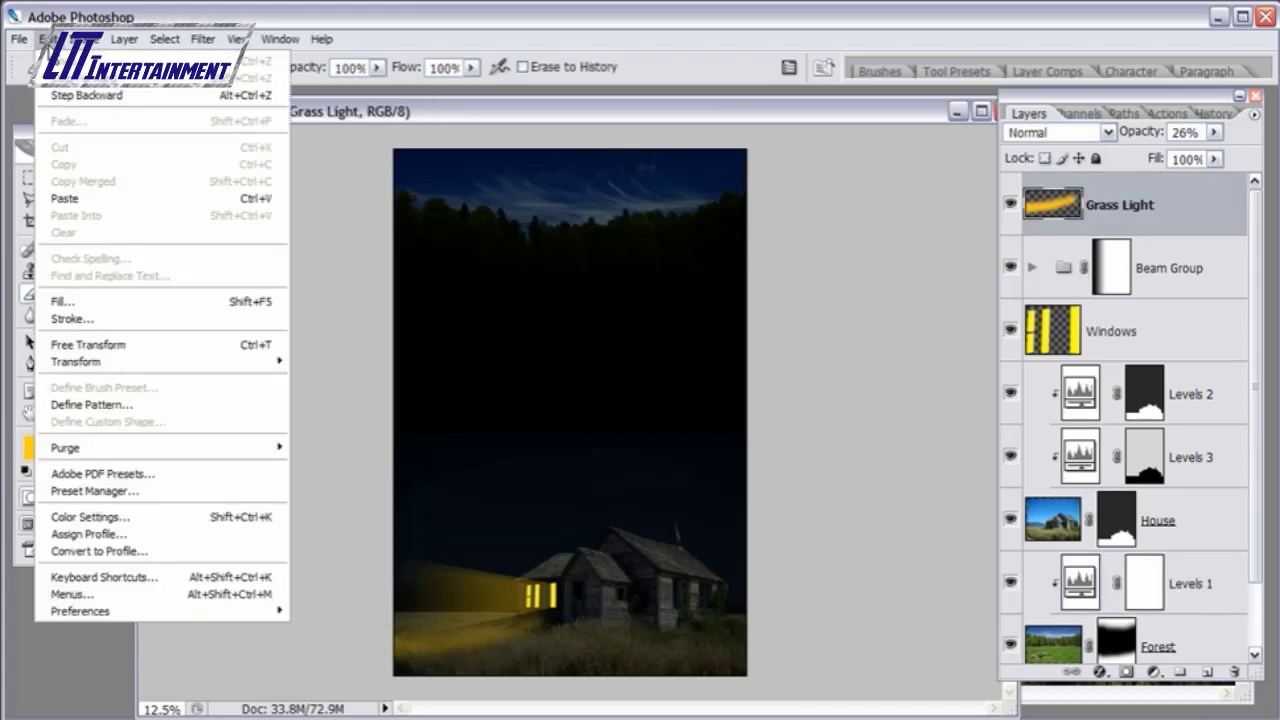
pyautogui.click(62, 194)
pyautogui.press('v')
pyautogui.moveTo(640, 484); pyautogui.dragTo(655, 445)
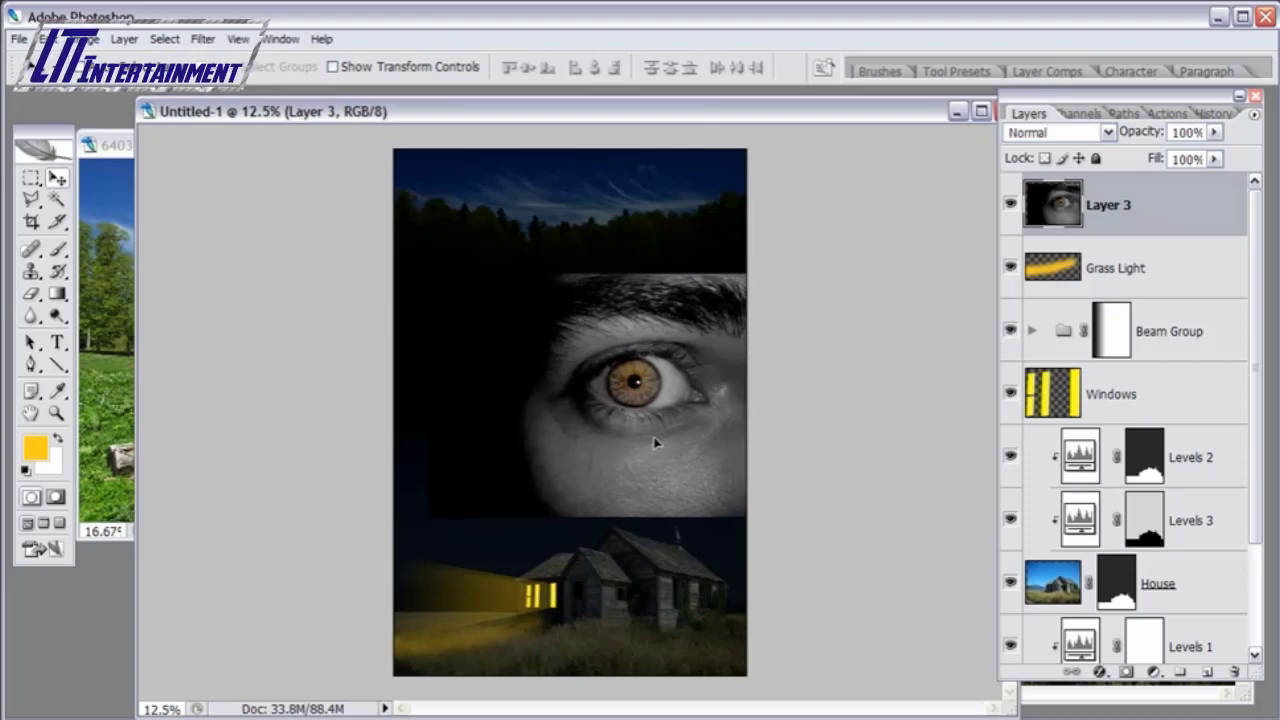
# - Add a layer mask to Layer 3 and rename the layer 'Eye'
pyautogui.click(1126, 673)
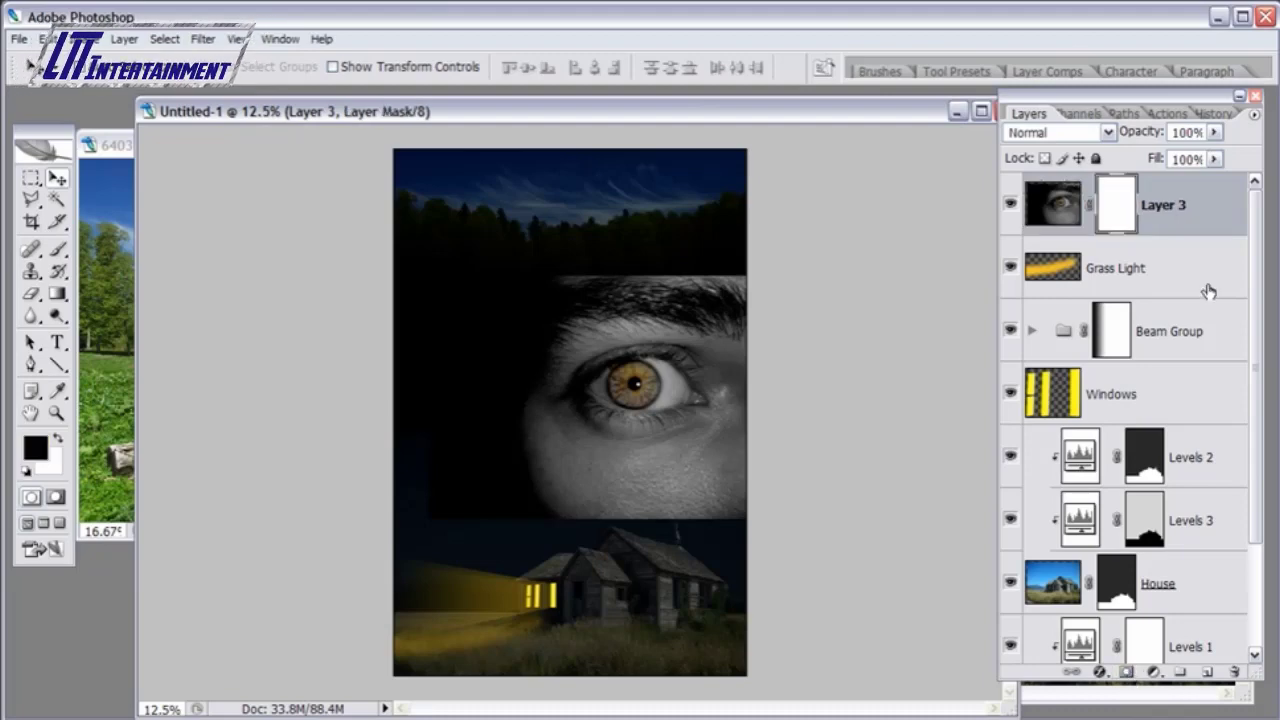
pyautogui.doubleClick(1176, 206)
pyautogui.write('E')
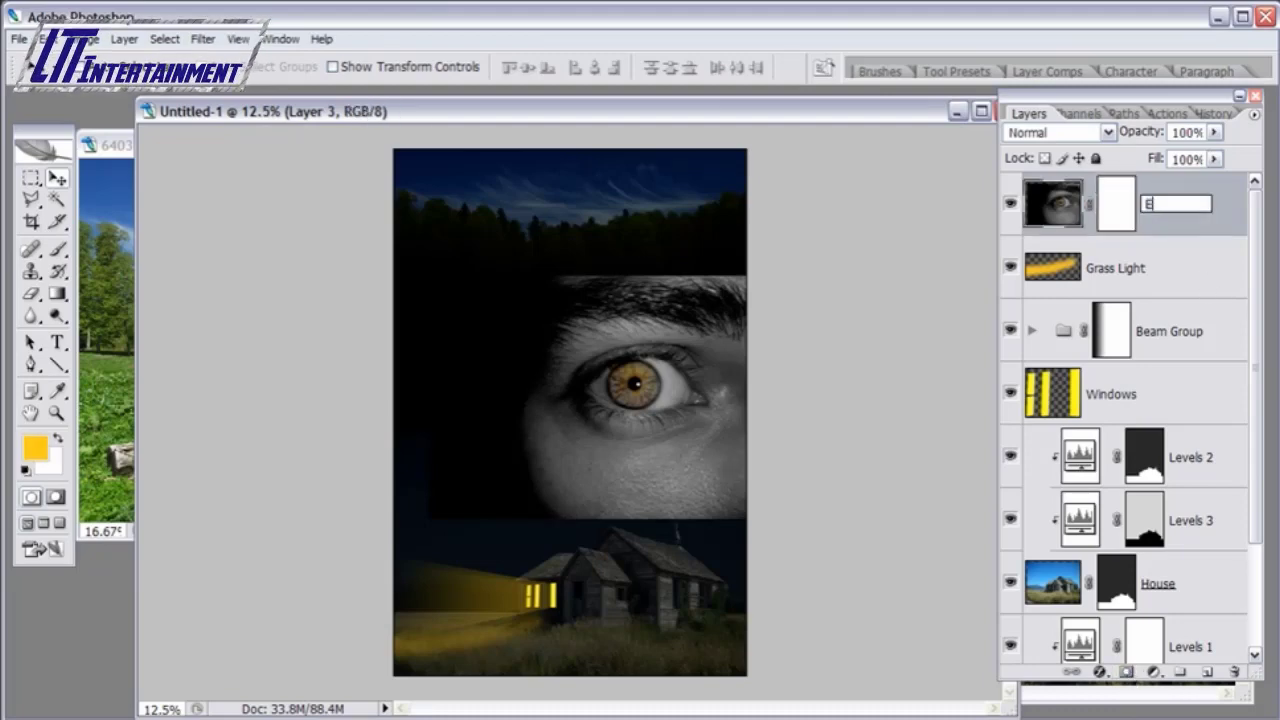
pyautogui.write('ye')
pyautogui.press('Return')
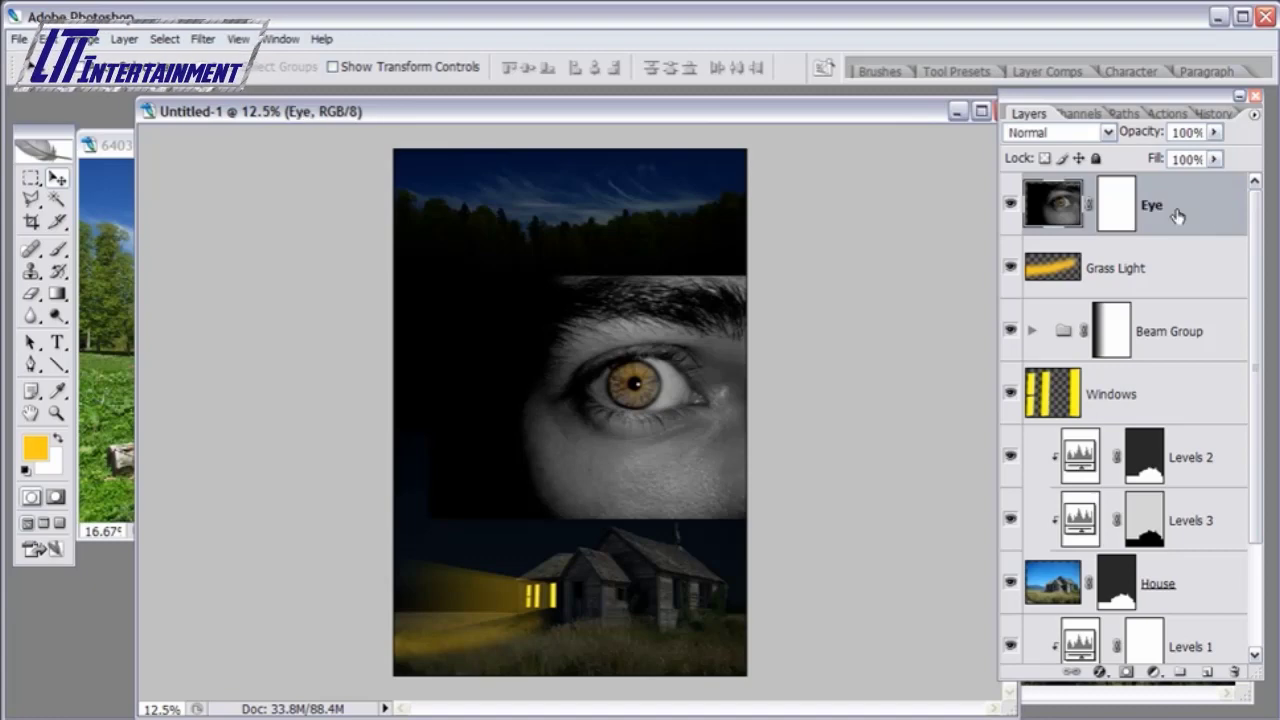
# - Paint the Eye mask with a 578 px soft brush to hide the lower and top edges
pyautogui.click(1112, 208)
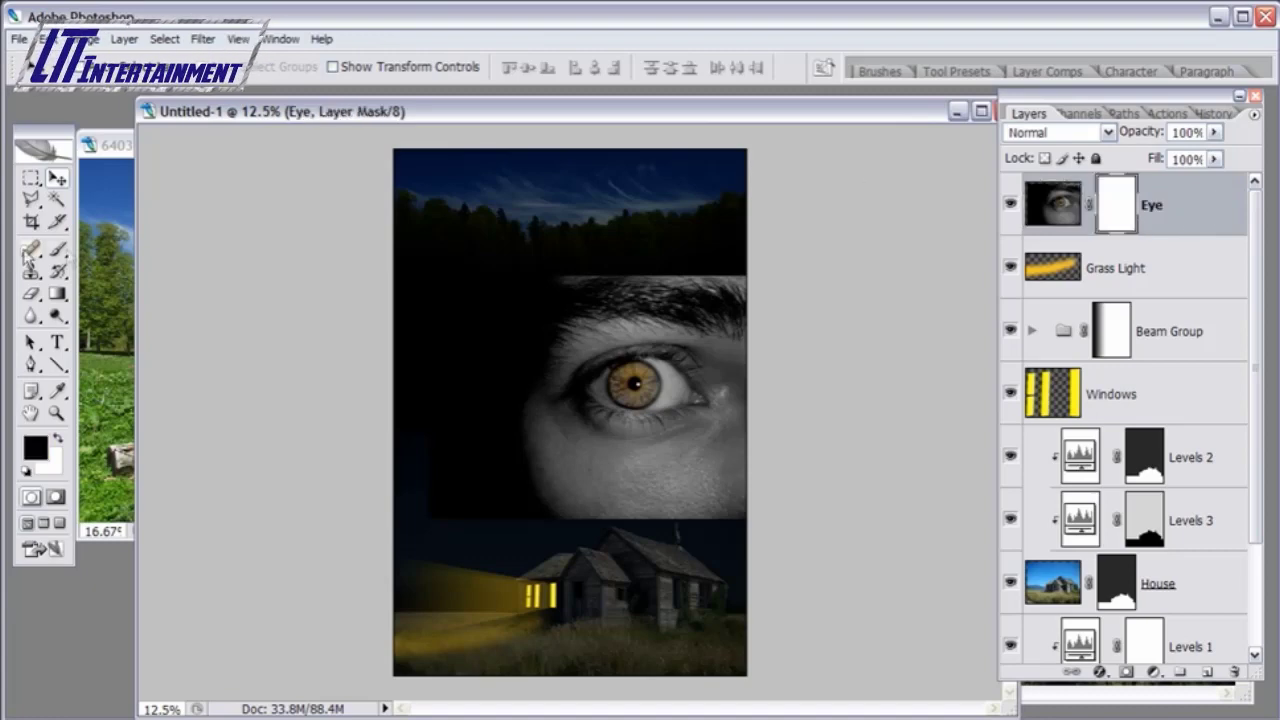
pyautogui.click(57, 249)
pyautogui.rightClick(597, 436)
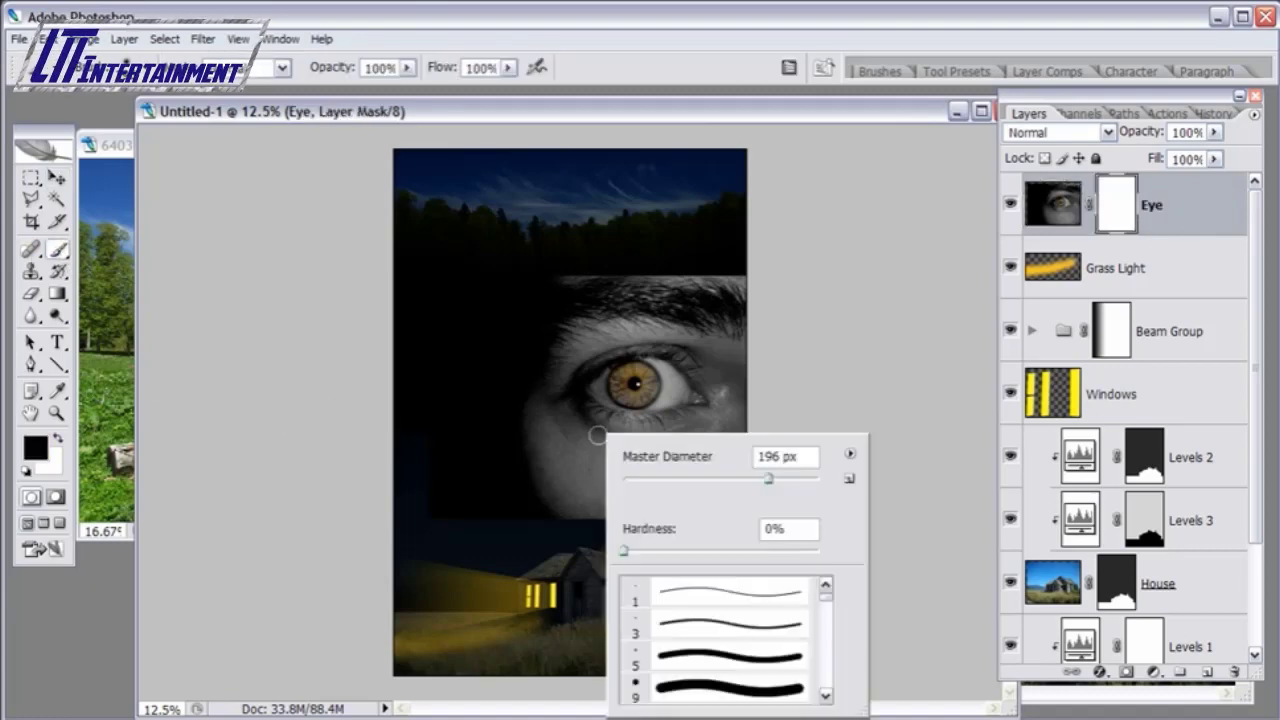
pyautogui.moveTo(771, 478); pyautogui.dragTo(812, 482)
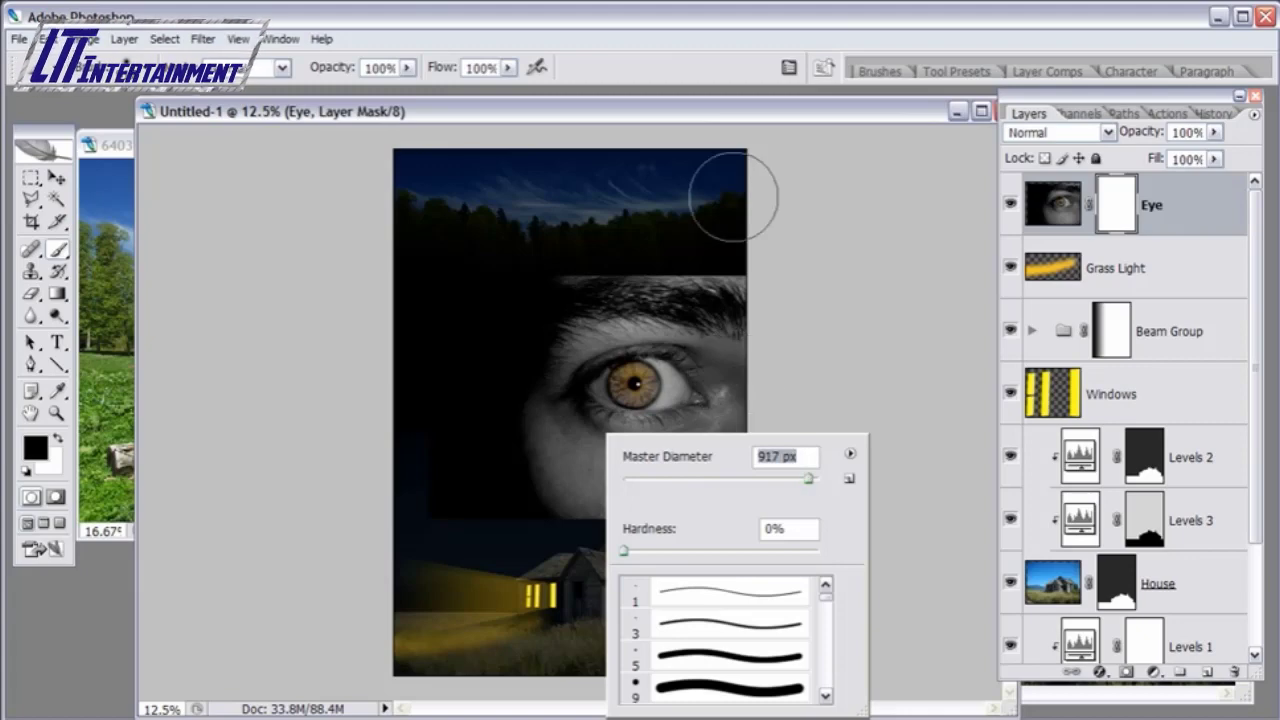
pyautogui.click(714, 130)
pyautogui.moveTo(737, 543)
pyautogui.mouseDown()
pyautogui.moveTo(653, 557)
pyautogui.moveTo(674, 554)
pyautogui.moveTo(560, 540)
pyautogui.mouseUp()
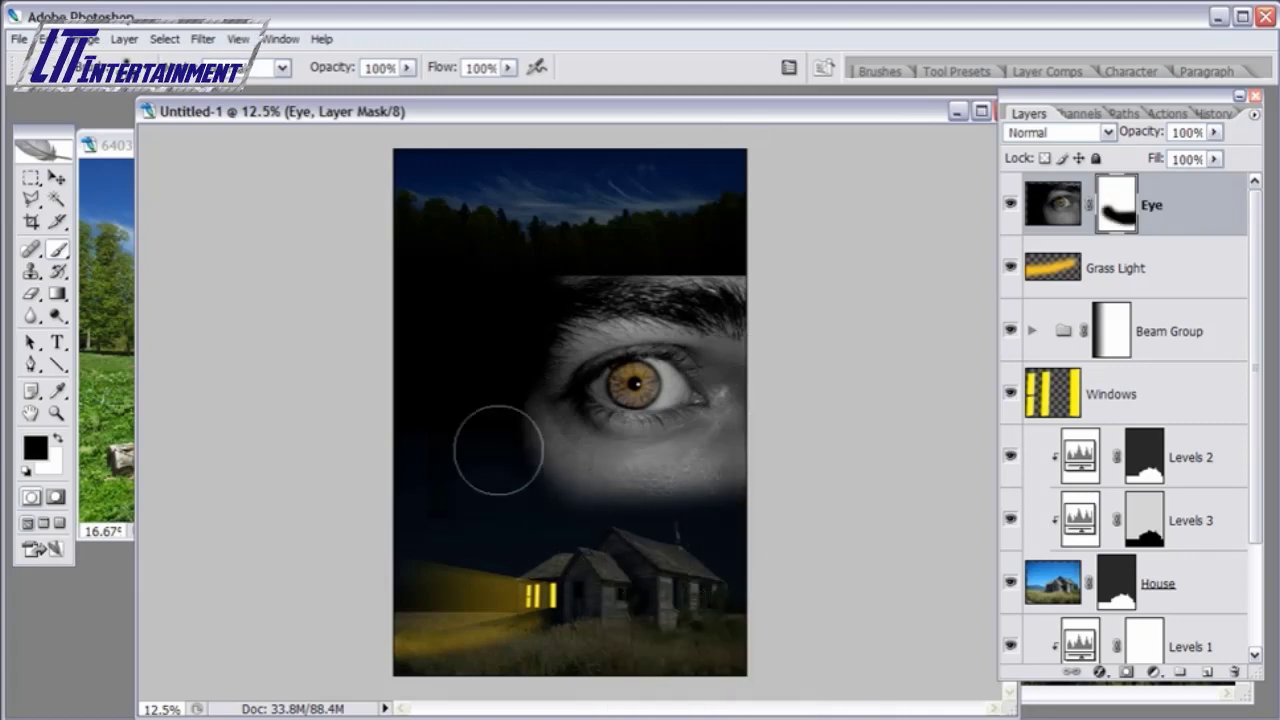
pyautogui.moveTo(751, 238)
pyautogui.mouseDown()
pyautogui.moveTo(584, 238)
pyautogui.moveTo(565, 254)
pyautogui.moveTo(769, 256)
pyautogui.moveTo(735, 246)
pyautogui.mouseUp()
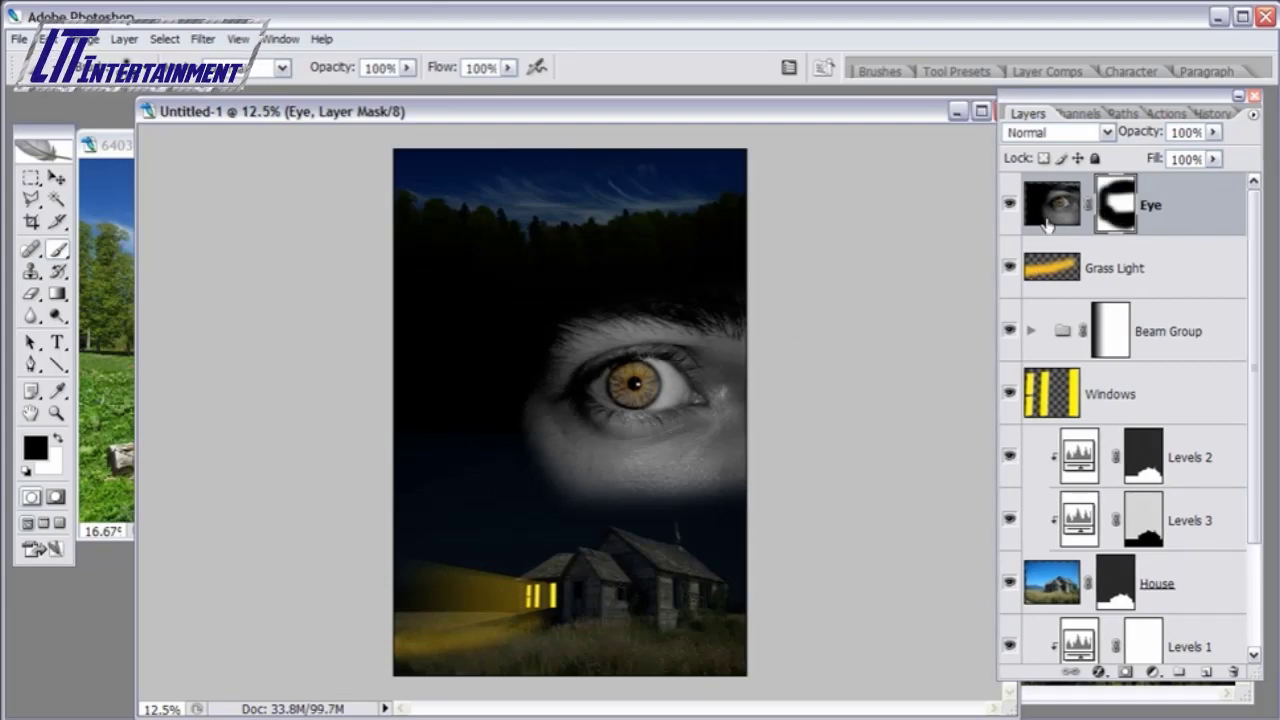
# - Add Levels 4 above Eye with input levels 0/0.83/215 and output white lowered to 191
pyautogui.click(1143, 675)
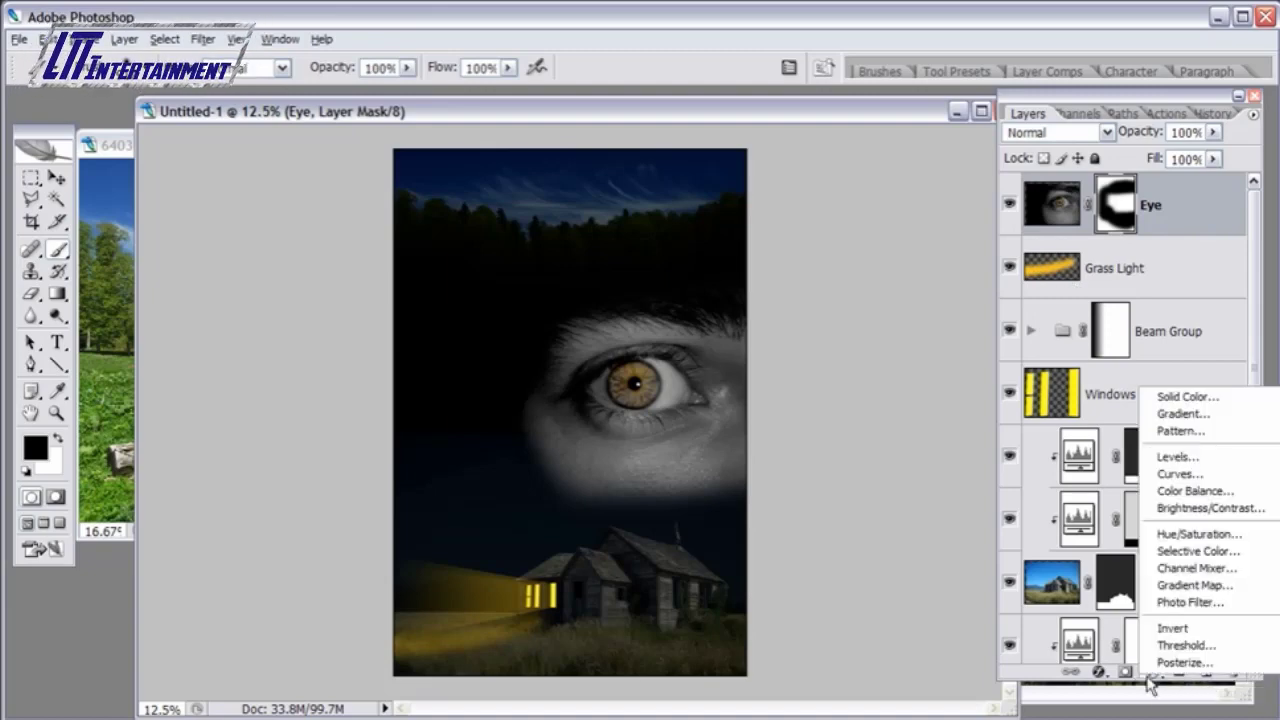
pyautogui.click(1182, 456)
pyautogui.press('Return')
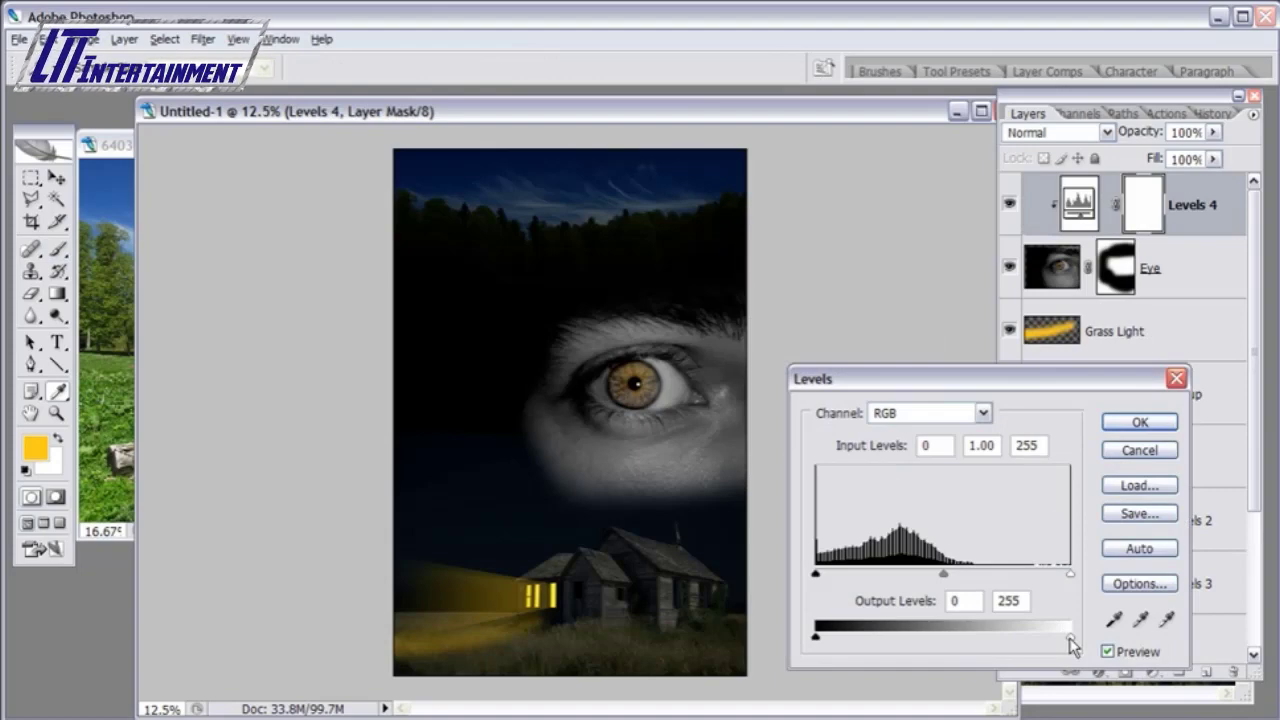
pyautogui.moveTo(1072, 645); pyautogui.dragTo(983, 636)
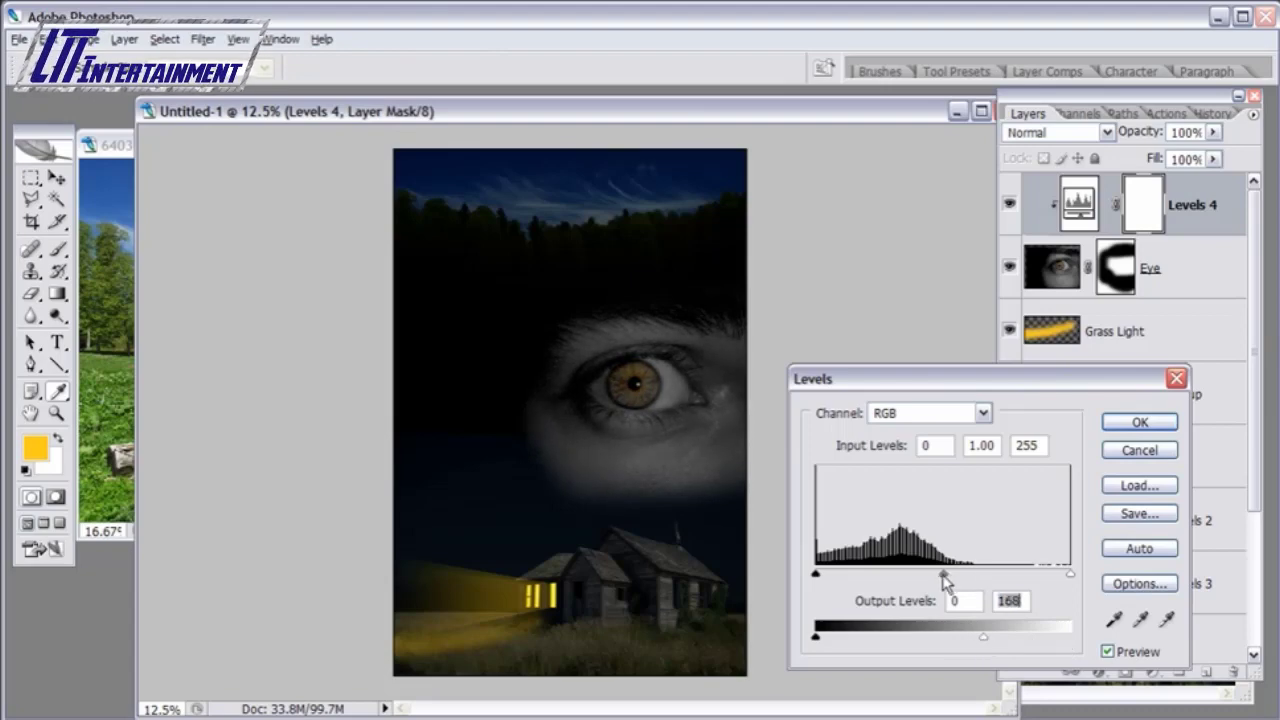
pyautogui.moveTo(945, 577); pyautogui.dragTo(935, 577)
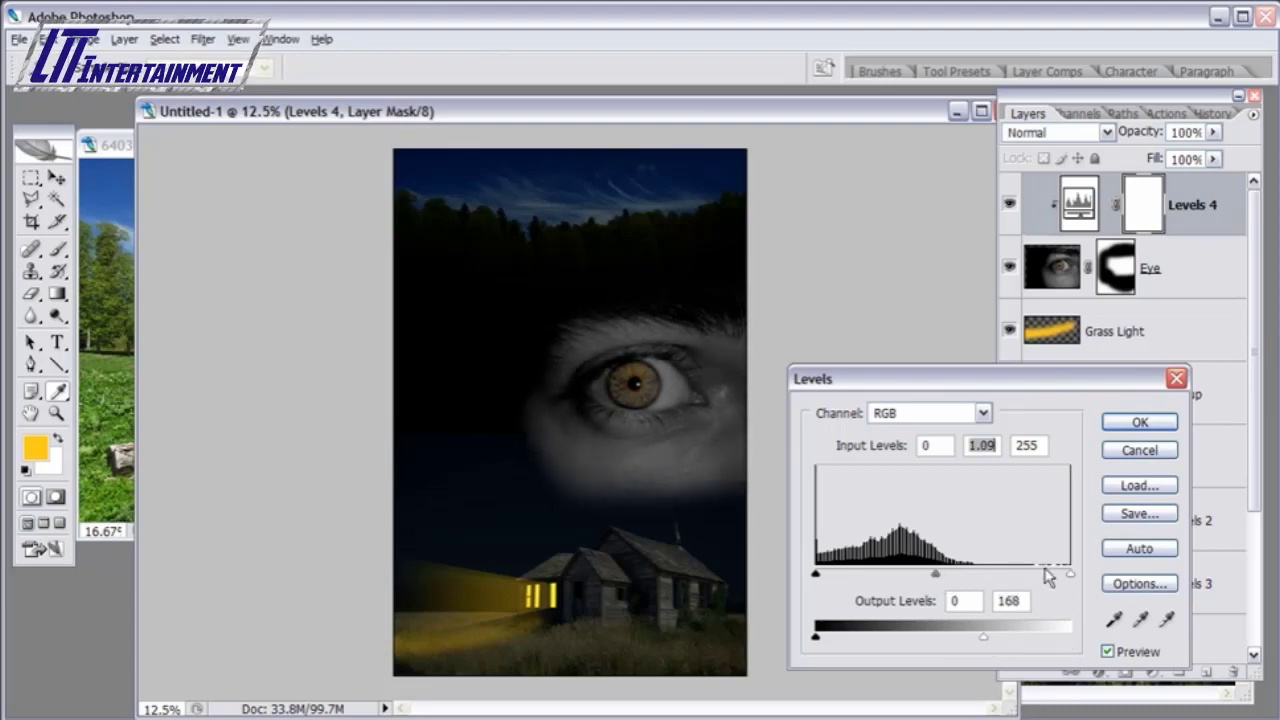
pyautogui.moveTo(1068, 574); pyautogui.dragTo(1030, 575)
pyautogui.moveTo(920, 577); pyautogui.dragTo(932, 577)
pyautogui.moveTo(983, 637); pyautogui.dragTo(1006, 641)
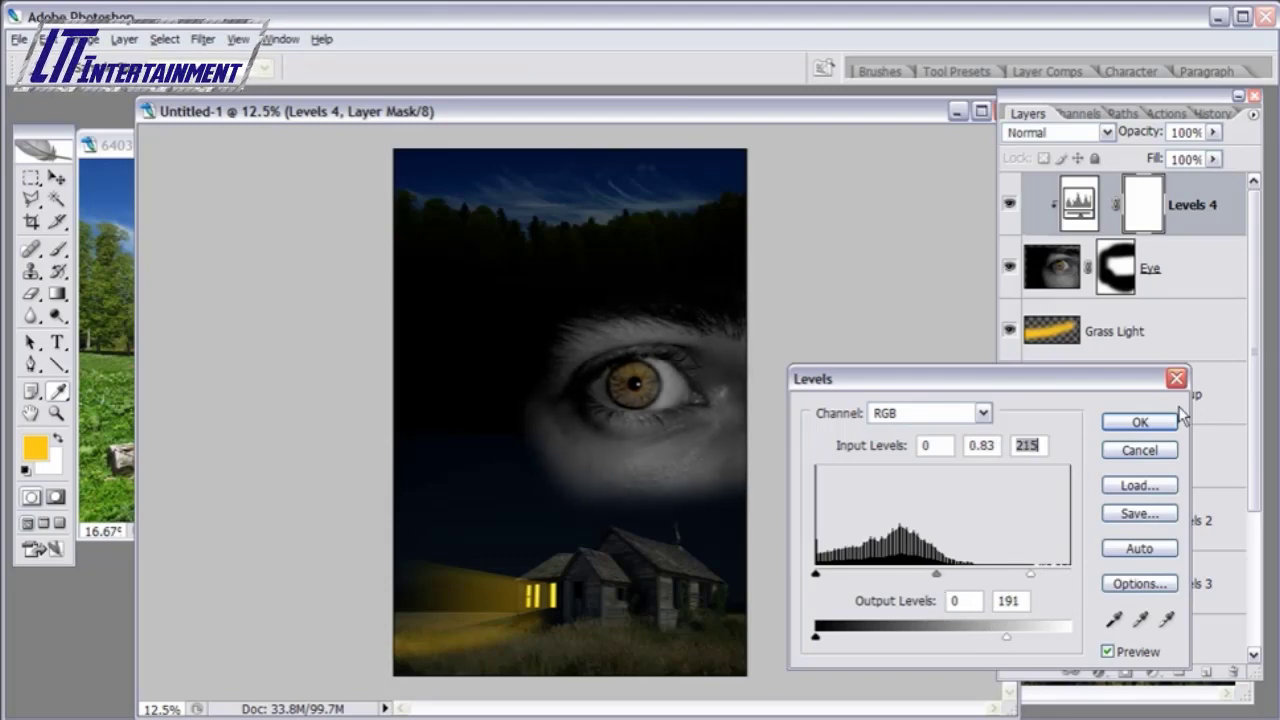
pyautogui.click(1136, 422)
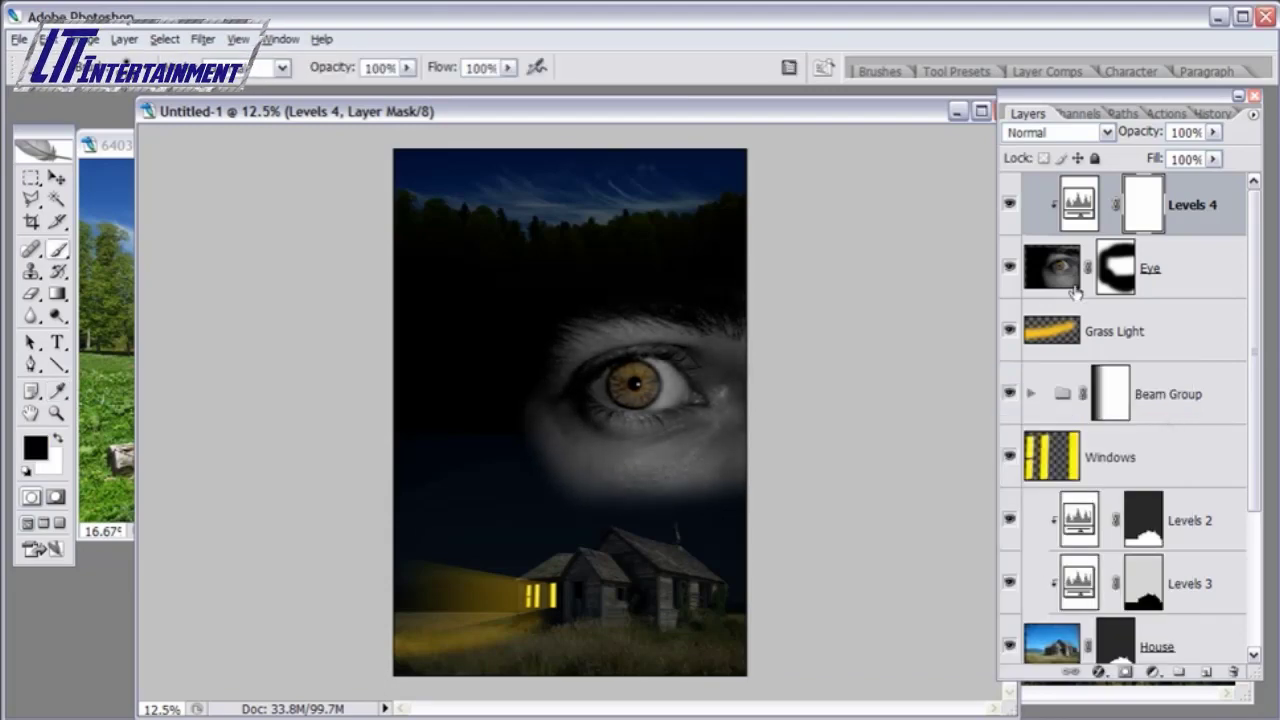
# - Paint the Eye mask with a 1255 px soft brush over the lower area and treeline
pyautogui.click(1113, 275)
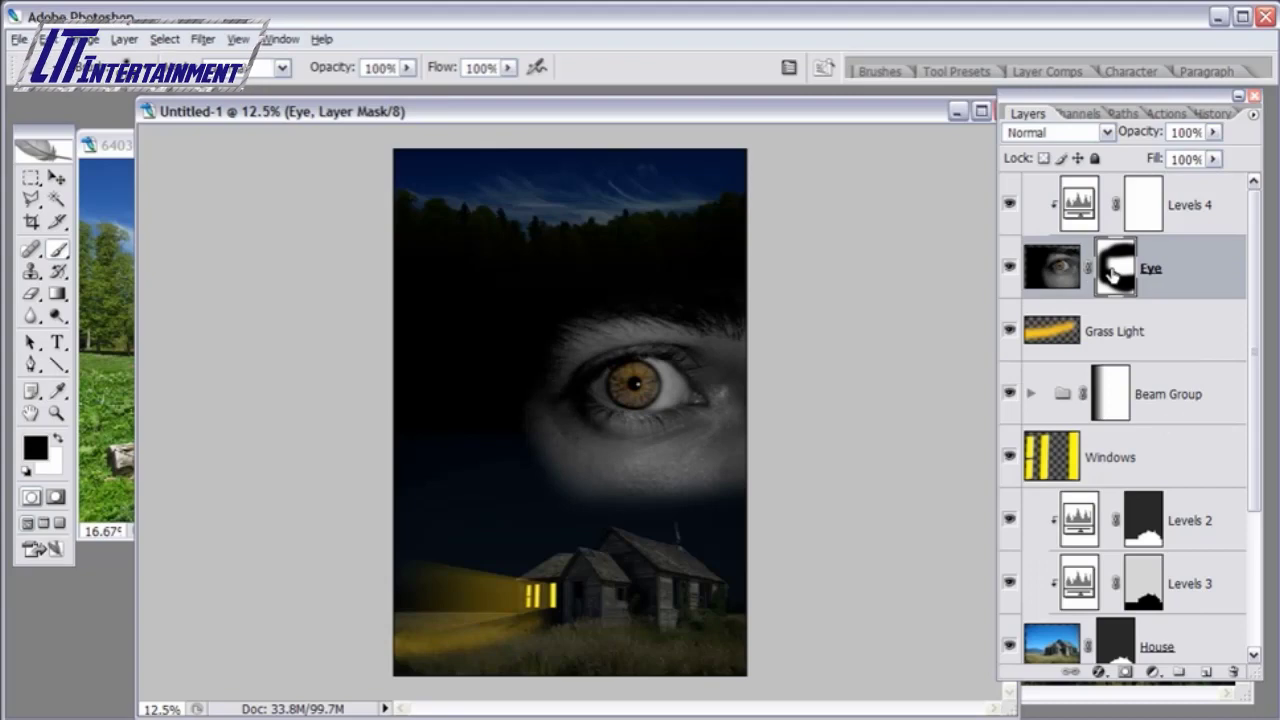
pyautogui.rightClick(645, 464)
pyautogui.moveTo(855, 510); pyautogui.dragTo(859, 510)
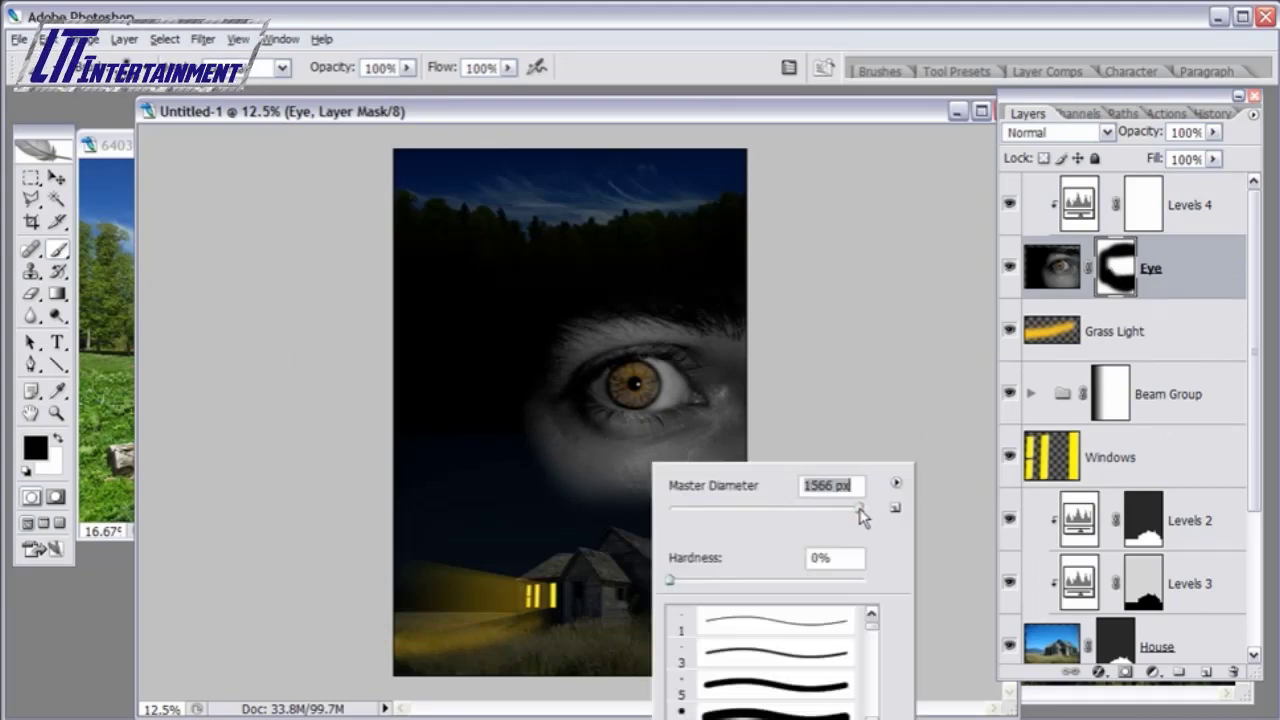
pyautogui.click(847, 131)
pyautogui.moveTo(700, 558); pyautogui.dragTo(657, 543)
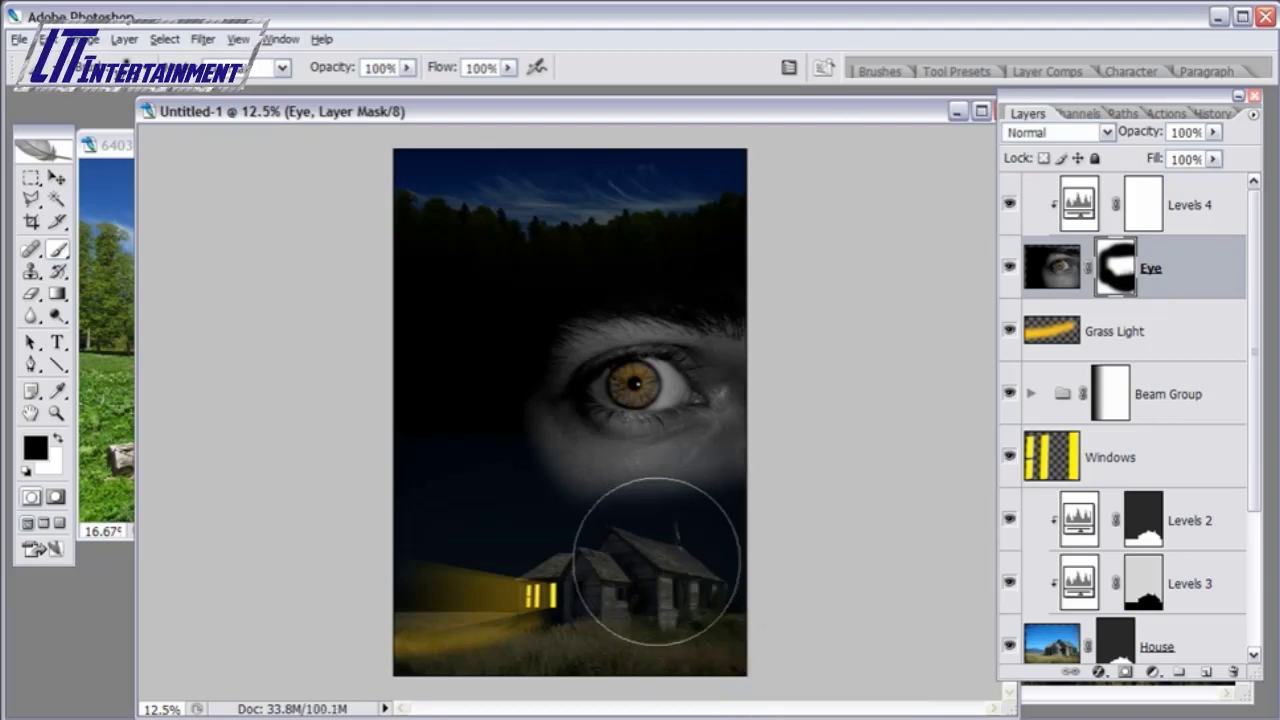
pyautogui.moveTo(535, 293)
pyautogui.mouseDown()
pyautogui.moveTo(543, 186)
pyautogui.moveTo(606, 206)
pyautogui.moveTo(600, 157)
pyautogui.moveTo(612, 203)
pyautogui.mouseUp()
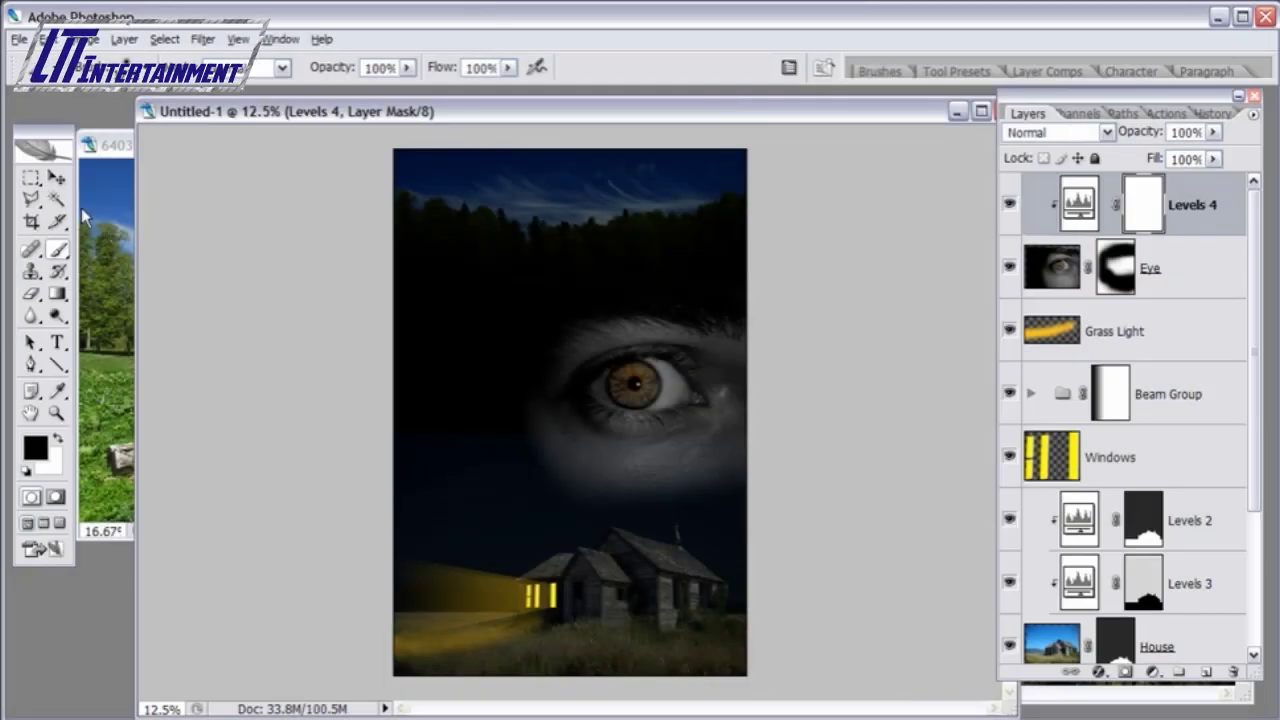
pyautogui.click(57, 177)
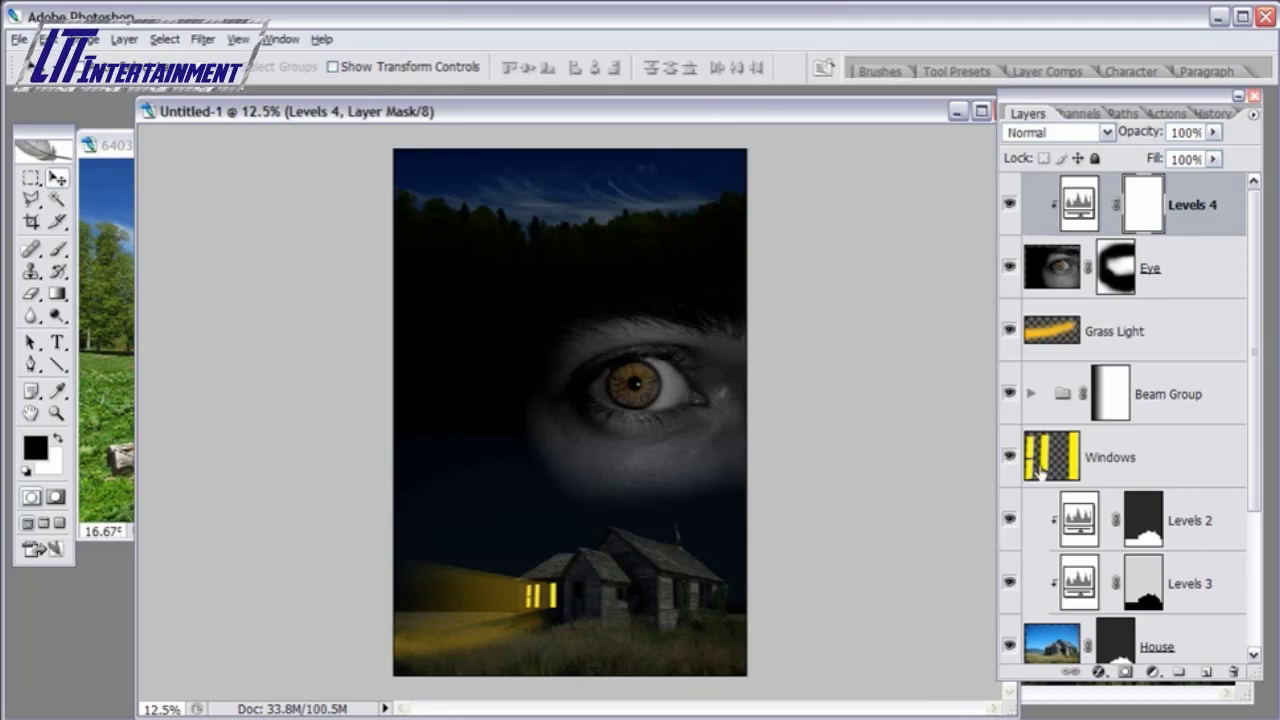
# - Add a Photo Filter layer and try custom oranges ff9900 and ffcc66 at densities near 79%
pyautogui.click(1152, 672)
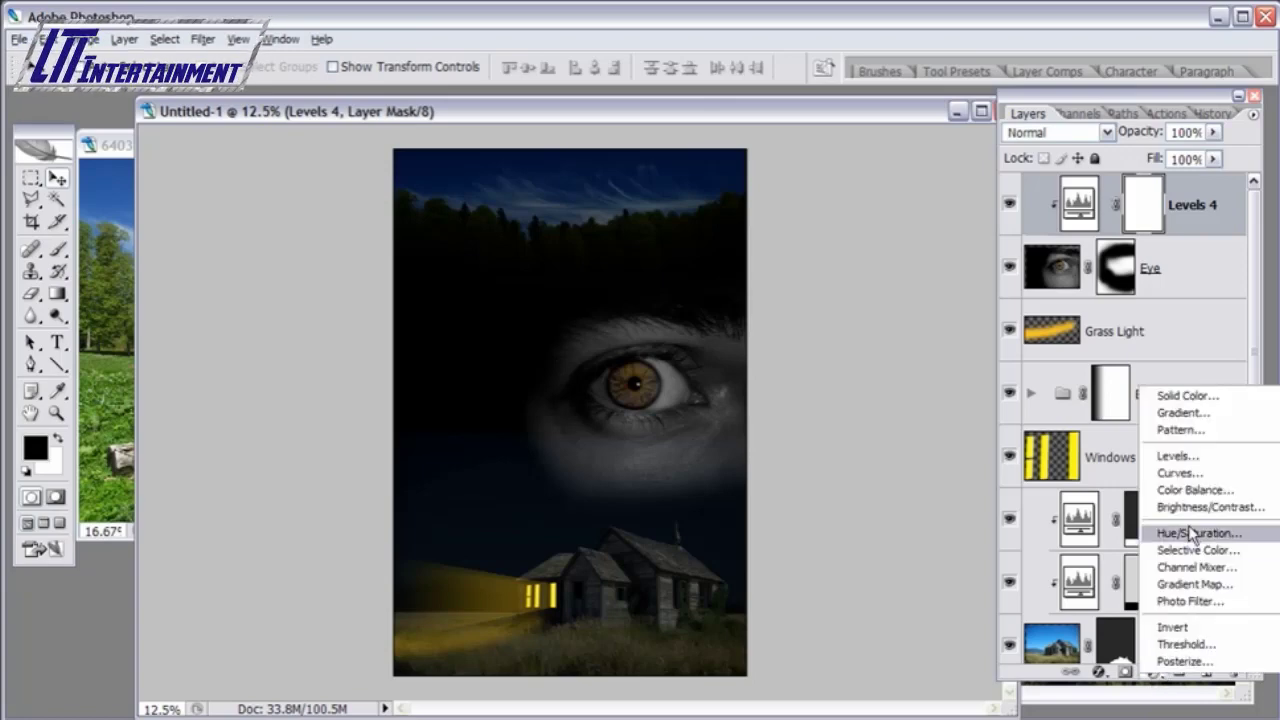
pyautogui.click(1189, 602)
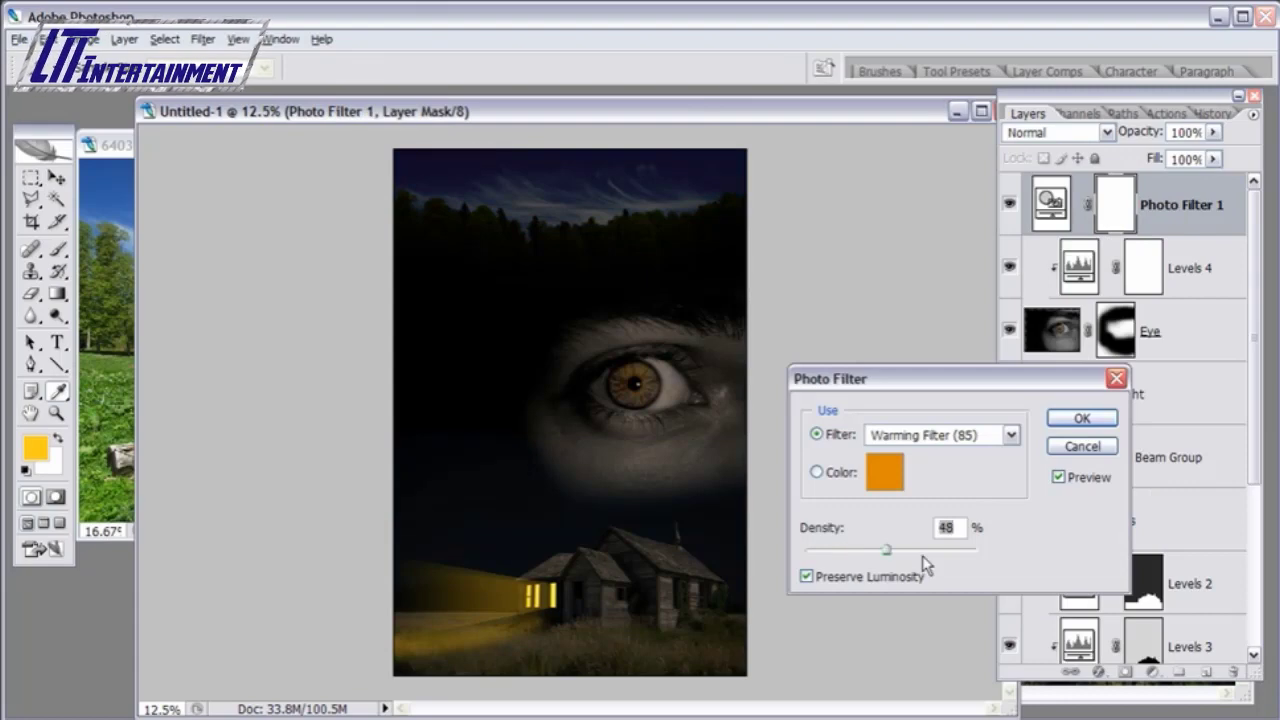
pyautogui.moveTo(946, 555); pyautogui.dragTo(931, 555)
pyautogui.click(920, 553)
pyautogui.moveTo(919, 553); pyautogui.dragTo(912, 558)
pyautogui.click(843, 475)
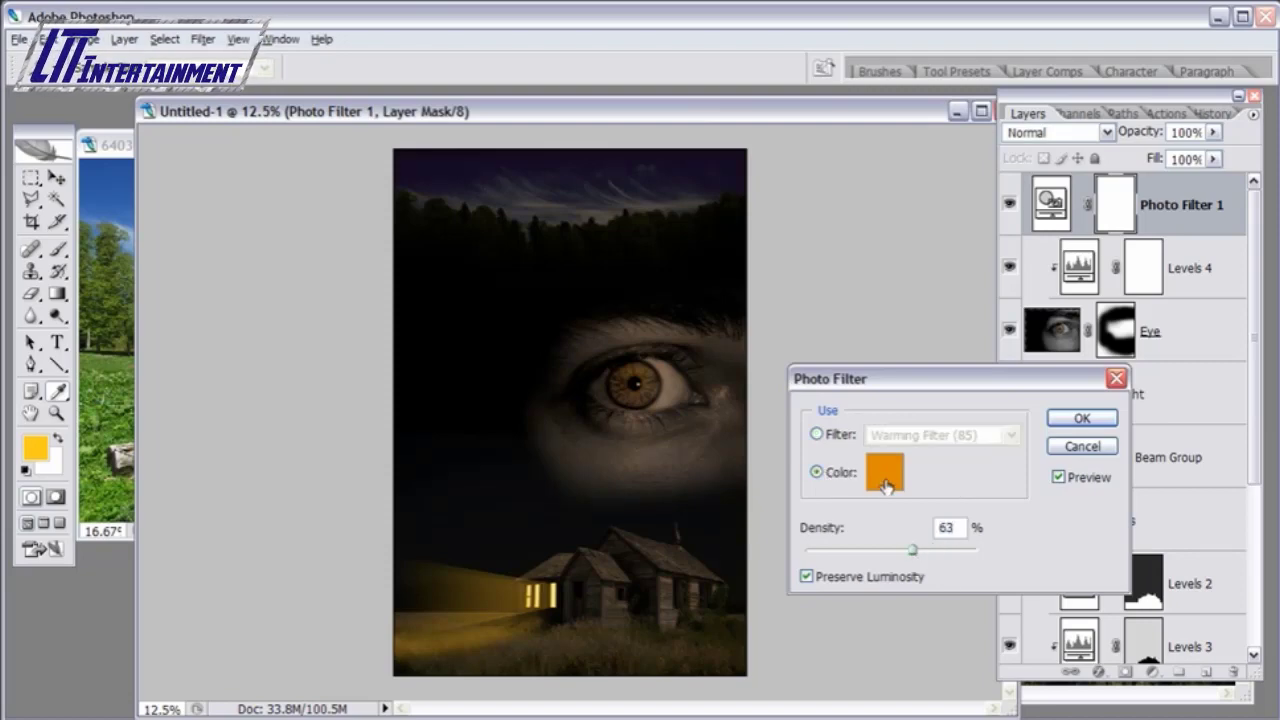
pyautogui.click(885, 472)
pyautogui.moveTo(610, 303); pyautogui.dragTo(630, 297)
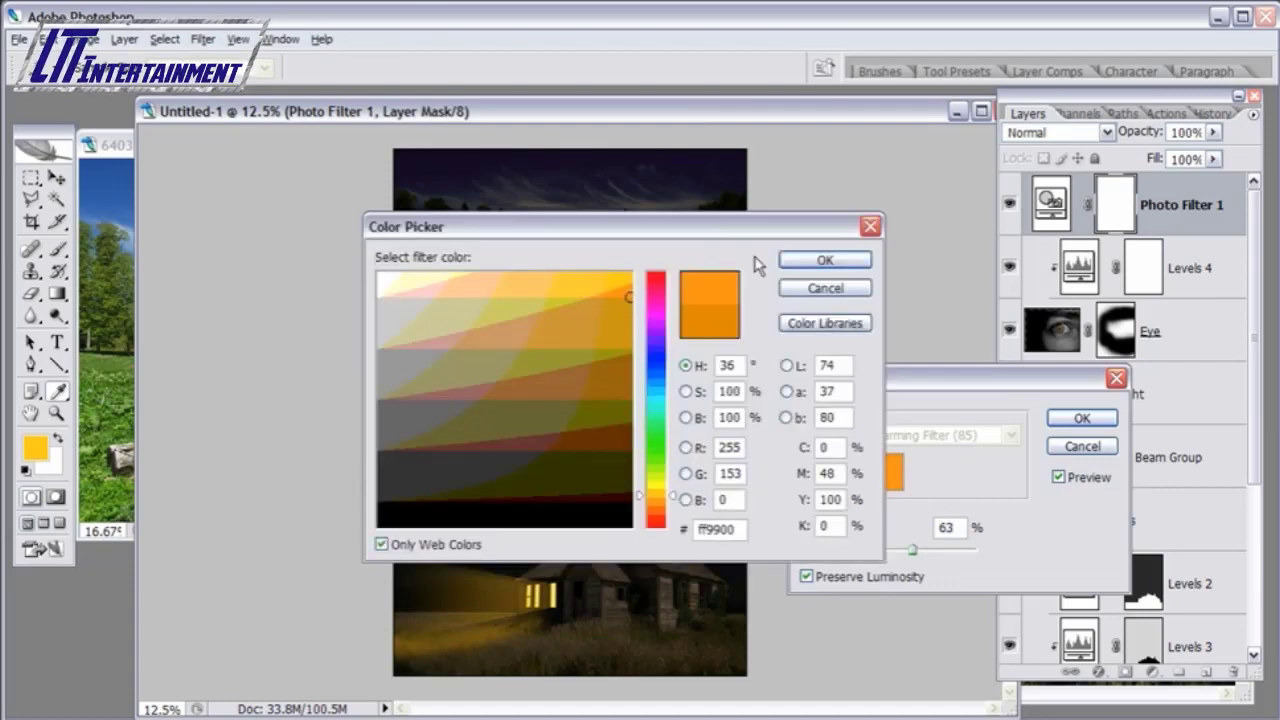
pyautogui.click(824, 259)
pyautogui.click(876, 472)
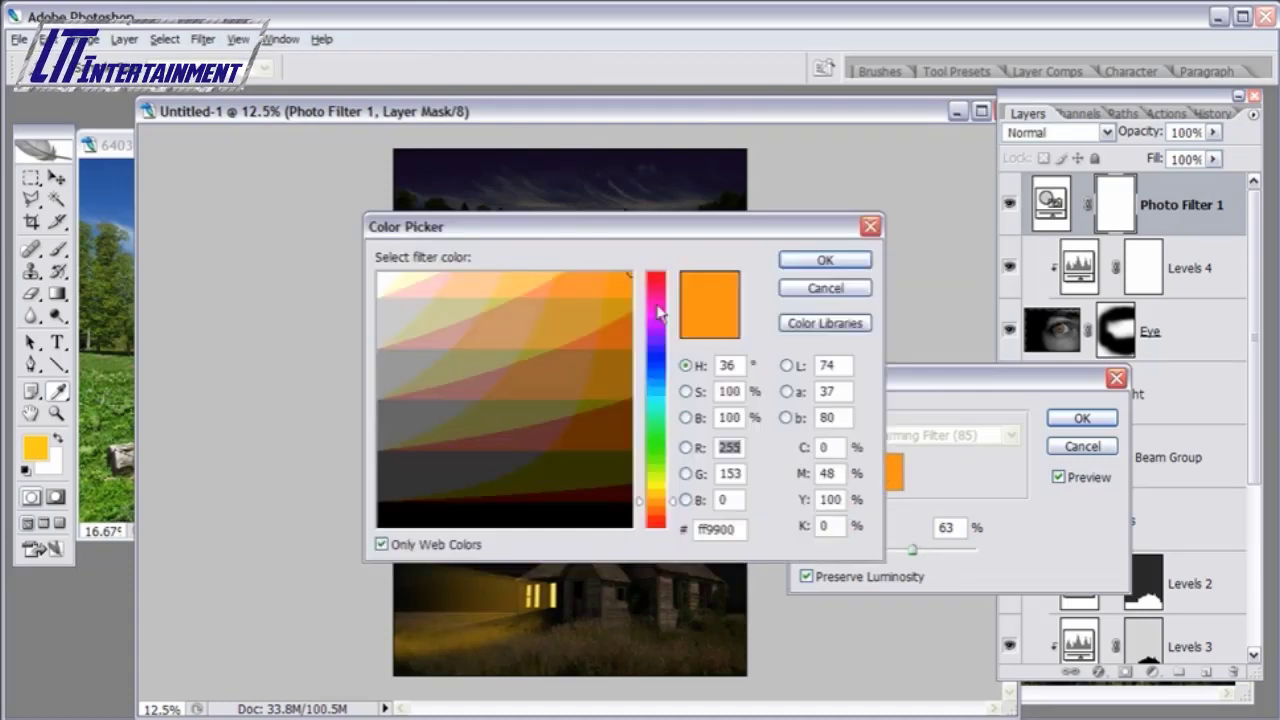
pyautogui.moveTo(625, 287); pyautogui.dragTo(537, 276)
pyautogui.click(824, 259)
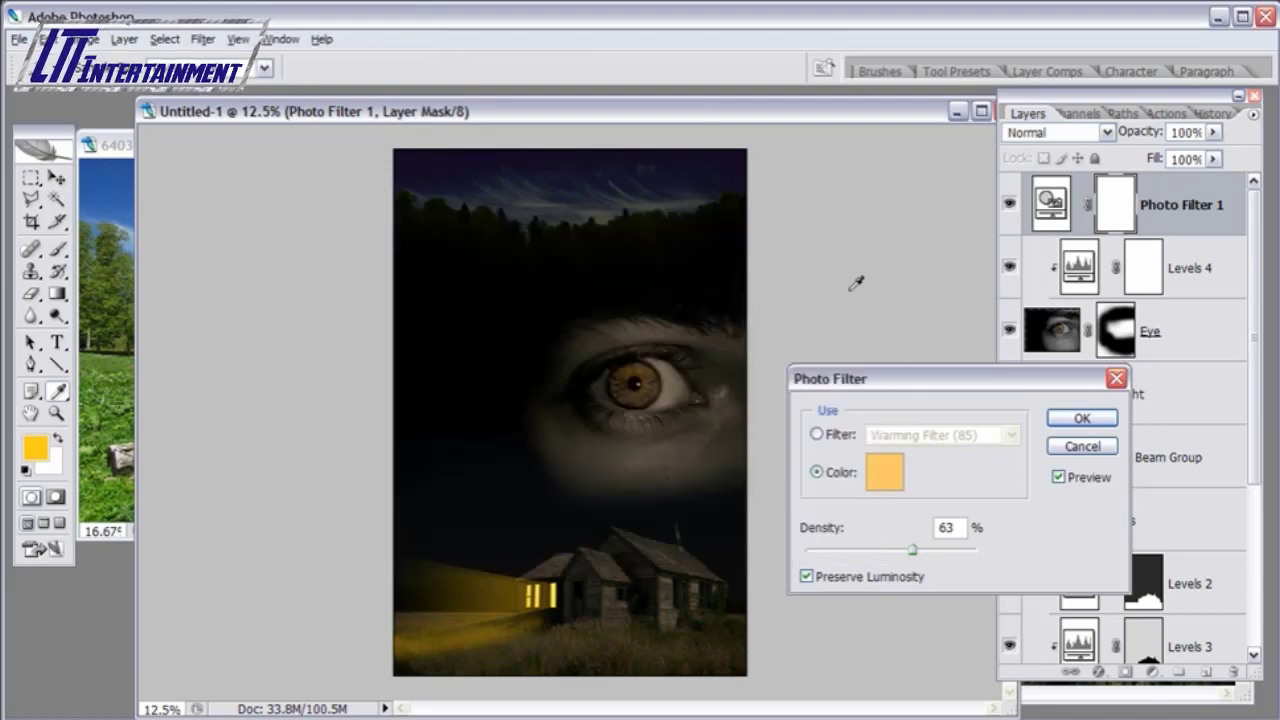
pyautogui.moveTo(937, 552); pyautogui.dragTo(918, 548)
# - Try the Green, Cooling (LBB), Warming (LBA), Orange and Deep Red presets, ending on Warming Filter (85)
pyautogui.click(842, 436)
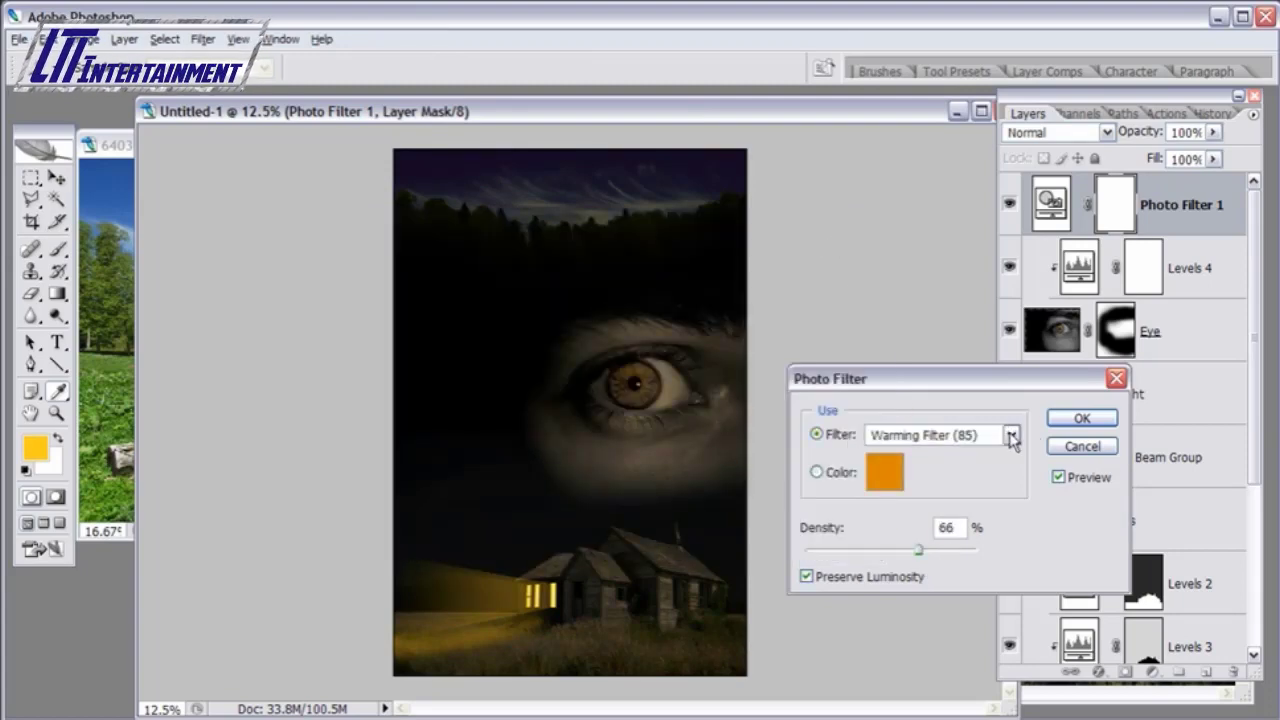
pyautogui.click(1011, 435)
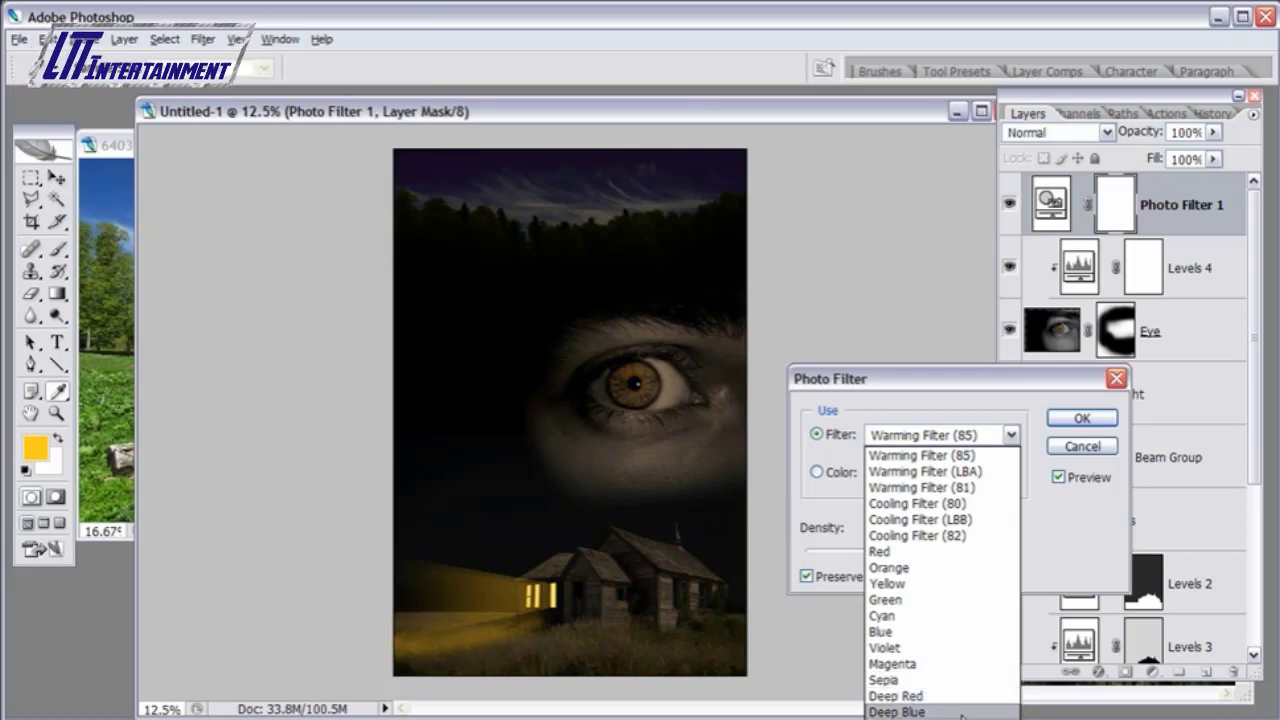
pyautogui.click(946, 600)
pyautogui.click(1011, 435)
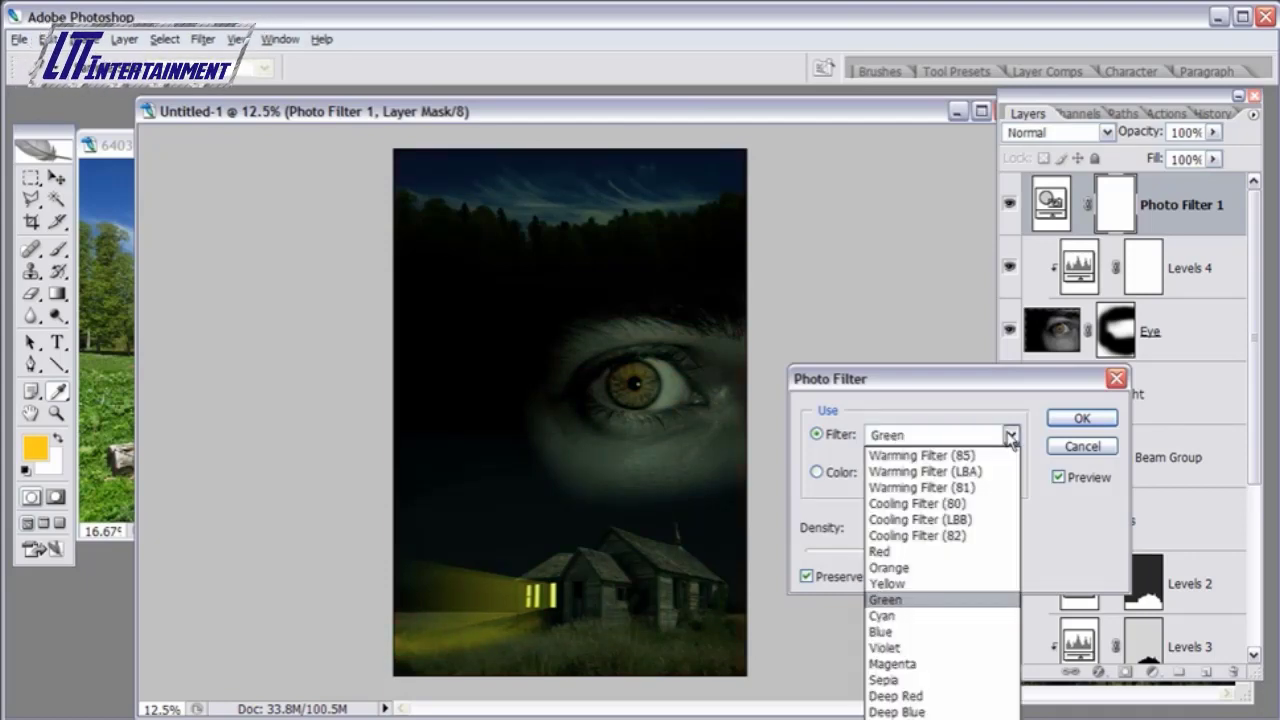
pyautogui.click(978, 520)
pyautogui.click(1014, 437)
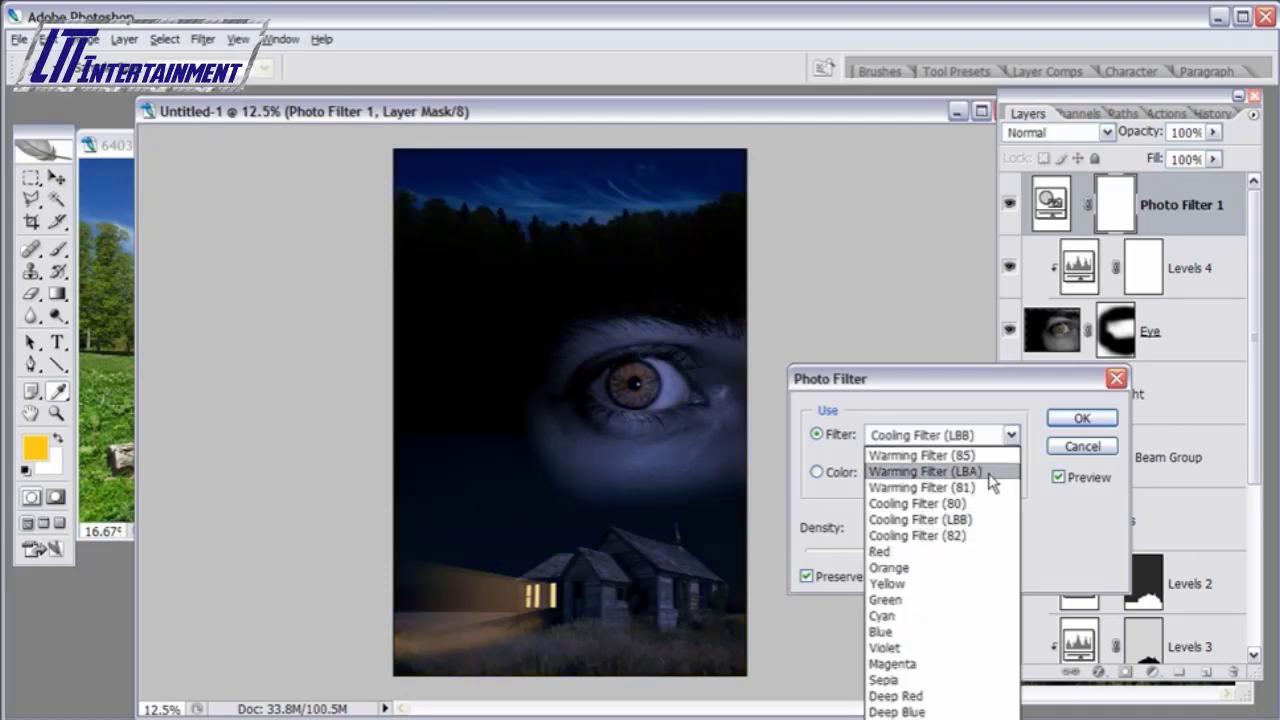
pyautogui.click(1000, 471)
pyautogui.click(1008, 437)
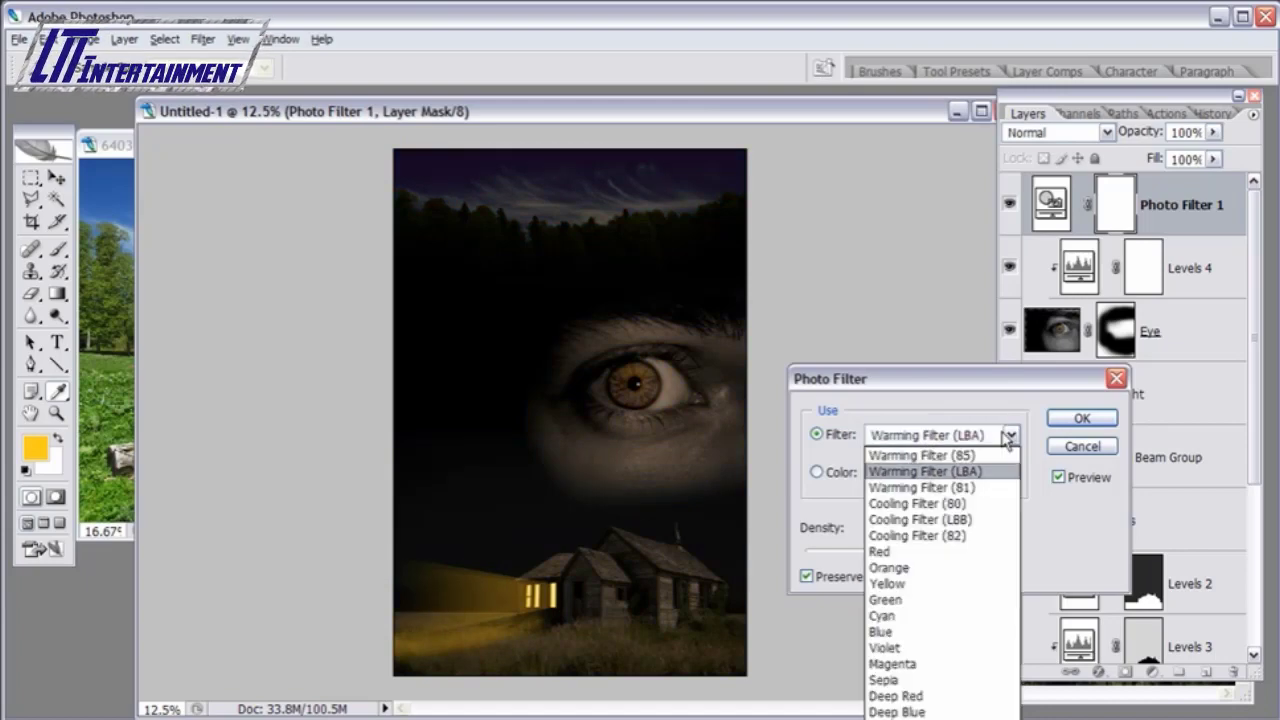
pyautogui.click(976, 567)
pyautogui.click(1012, 436)
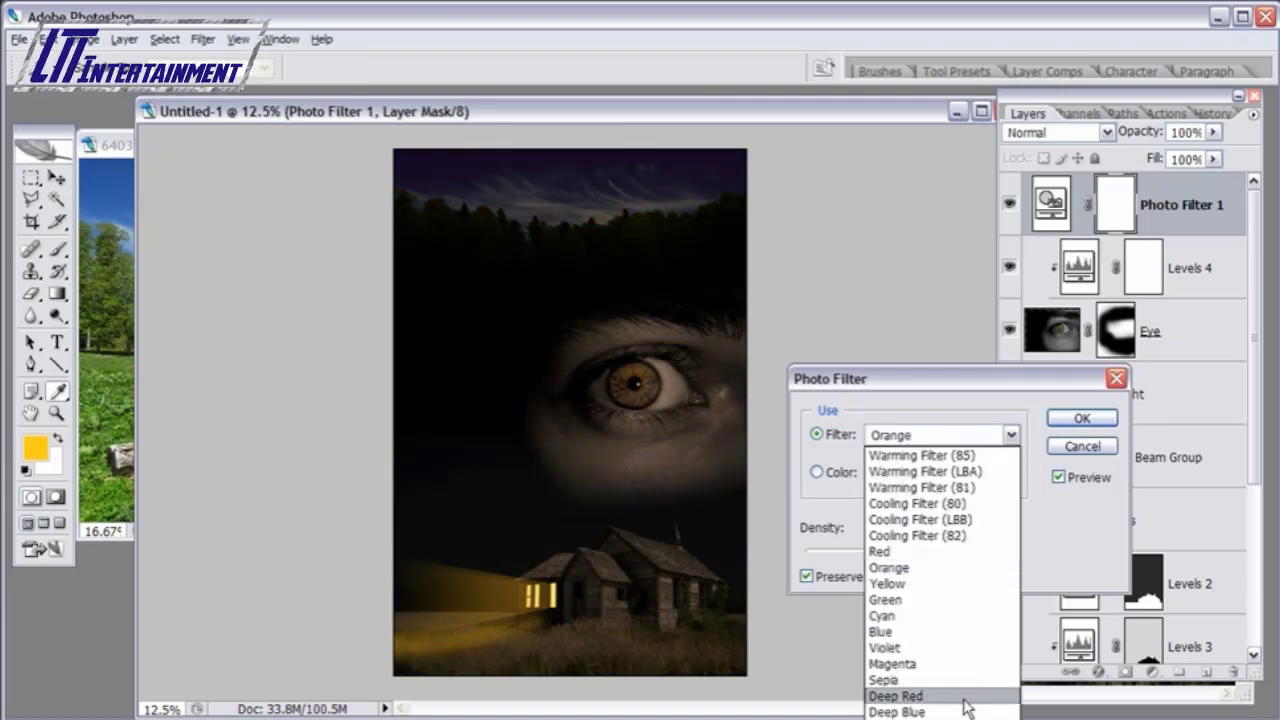
pyautogui.click(965, 696)
pyautogui.click(1016, 443)
pyautogui.click(975, 450)
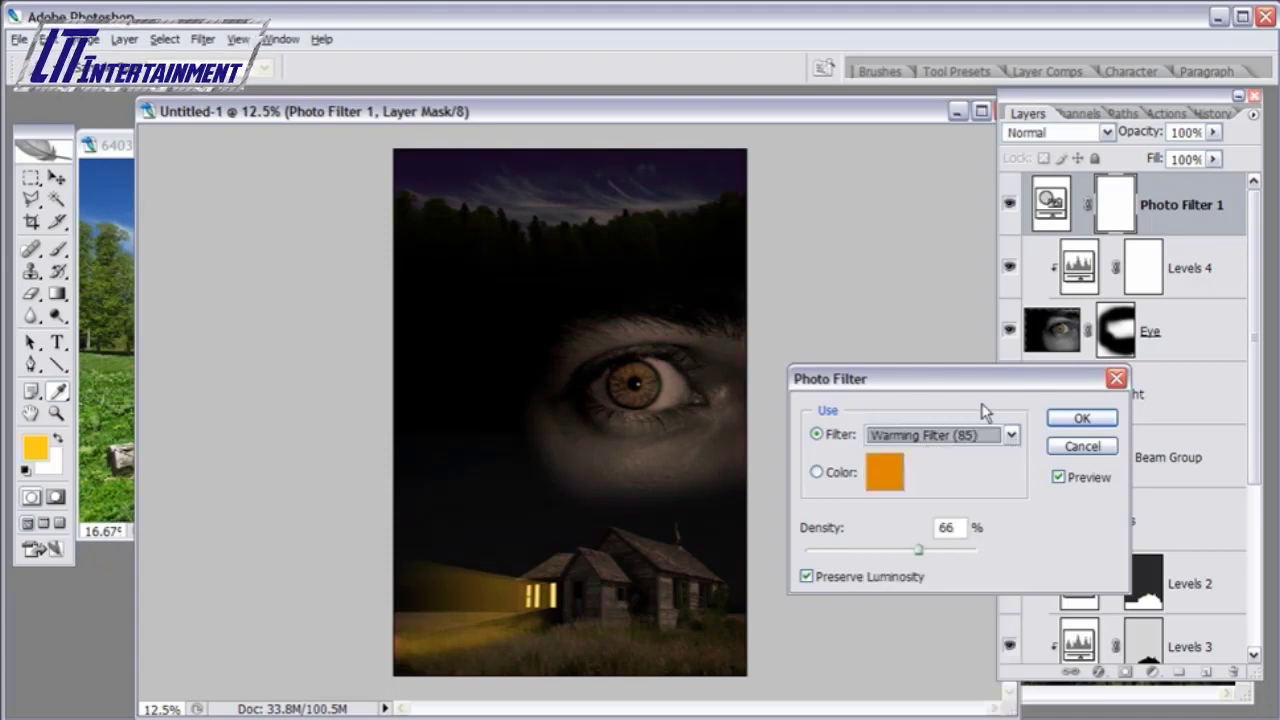
# - Switch back to the custom orange colour, set density to 84%, and apply the filter
pyautogui.click(818, 472)
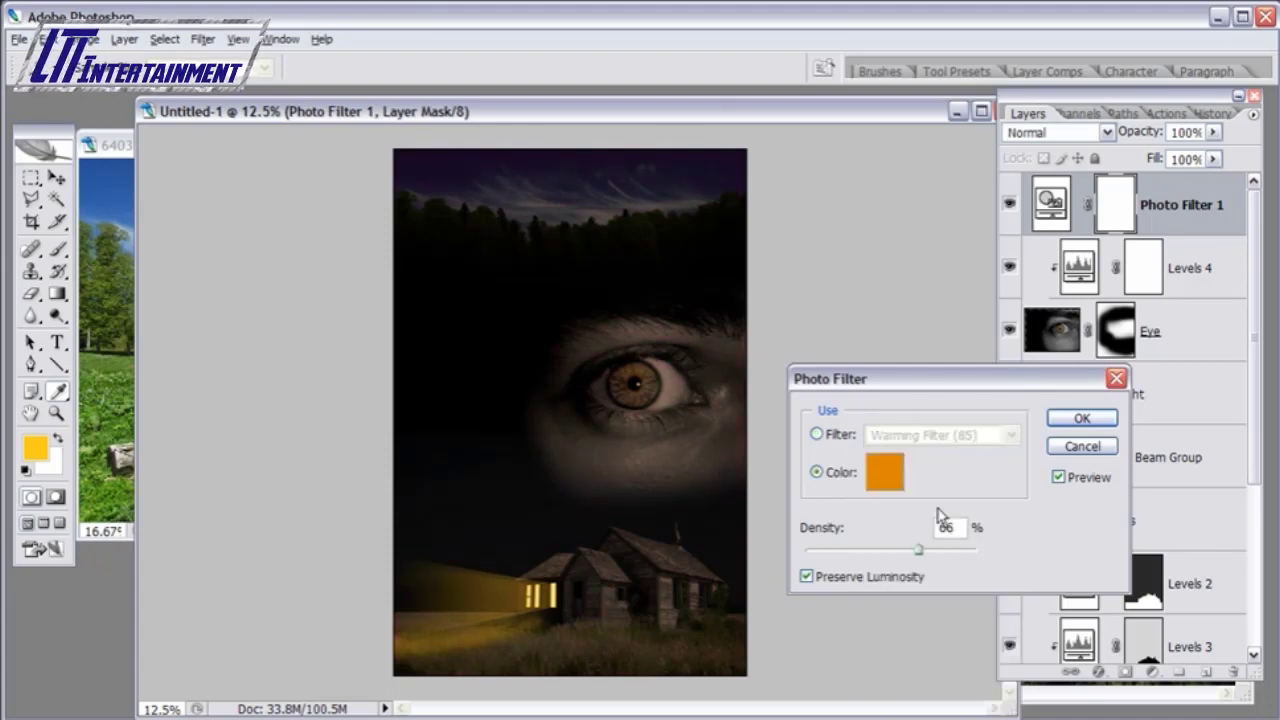
pyautogui.moveTo(921, 558); pyautogui.dragTo(951, 557)
pyautogui.click(1081, 418)
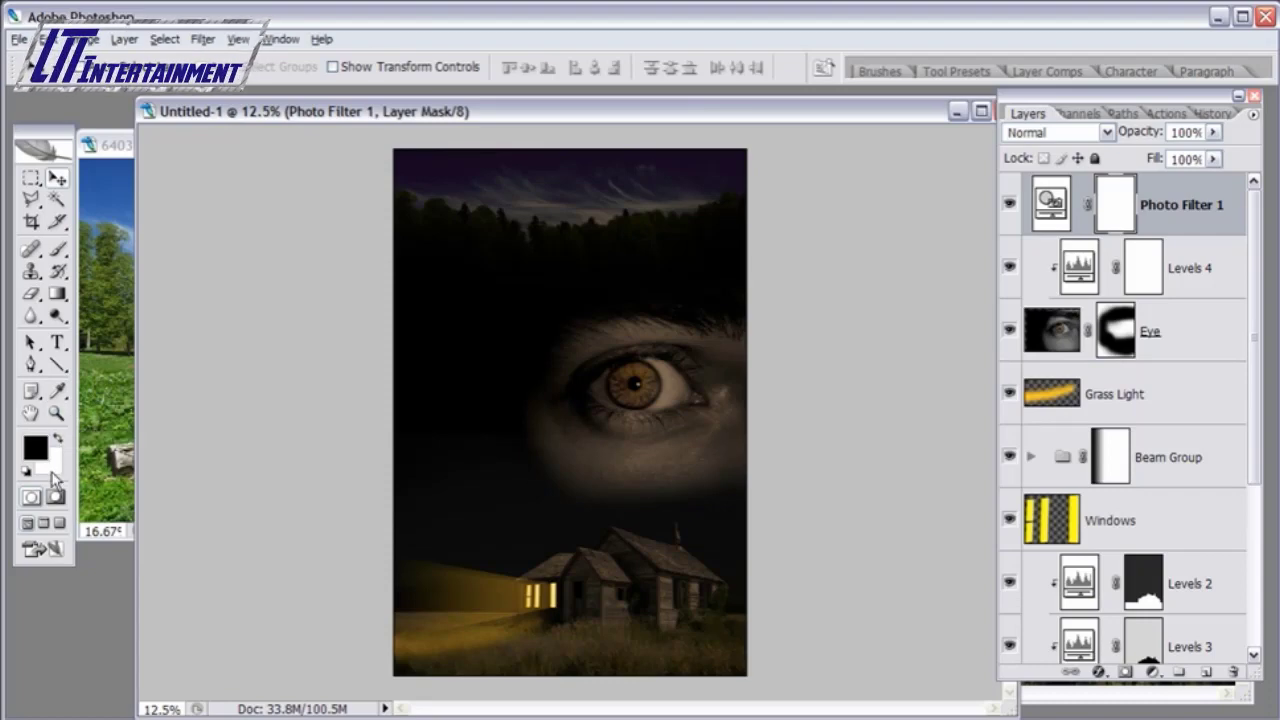
# - View the poster full-screen without palettes, zoomed in on the lit house and windows
pyautogui.click(58, 523)
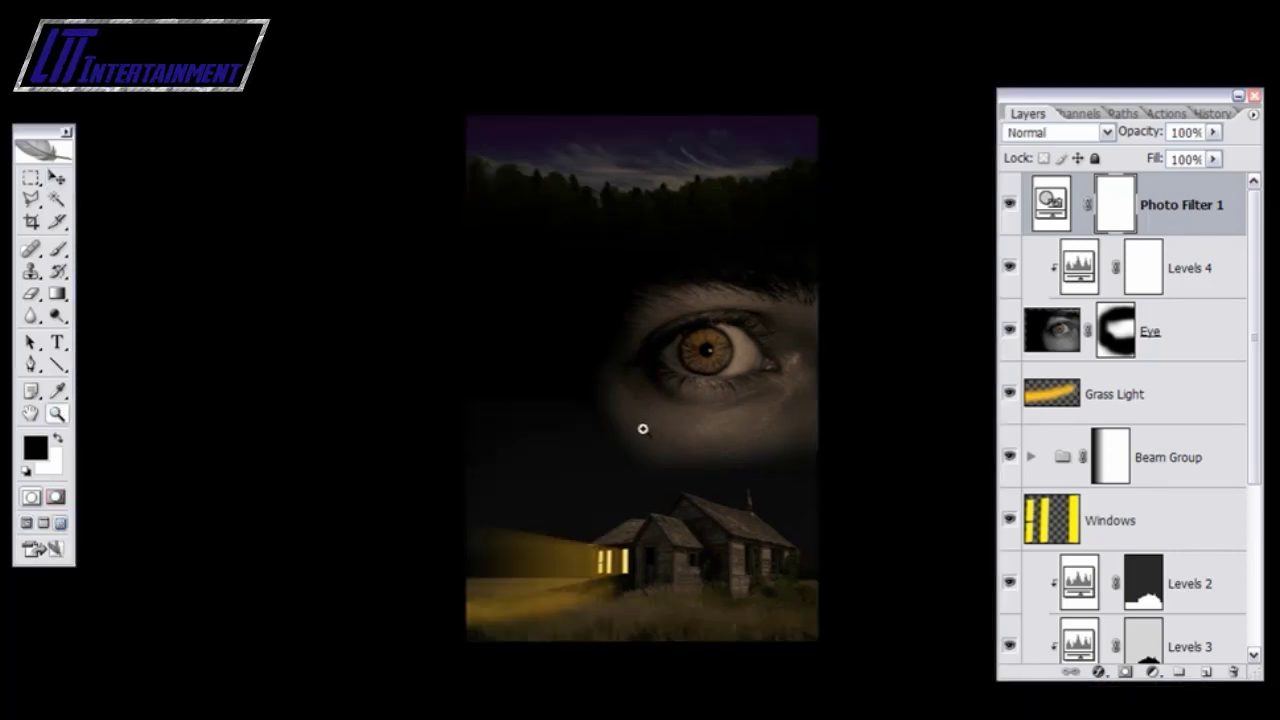
pyautogui.click(669, 471)
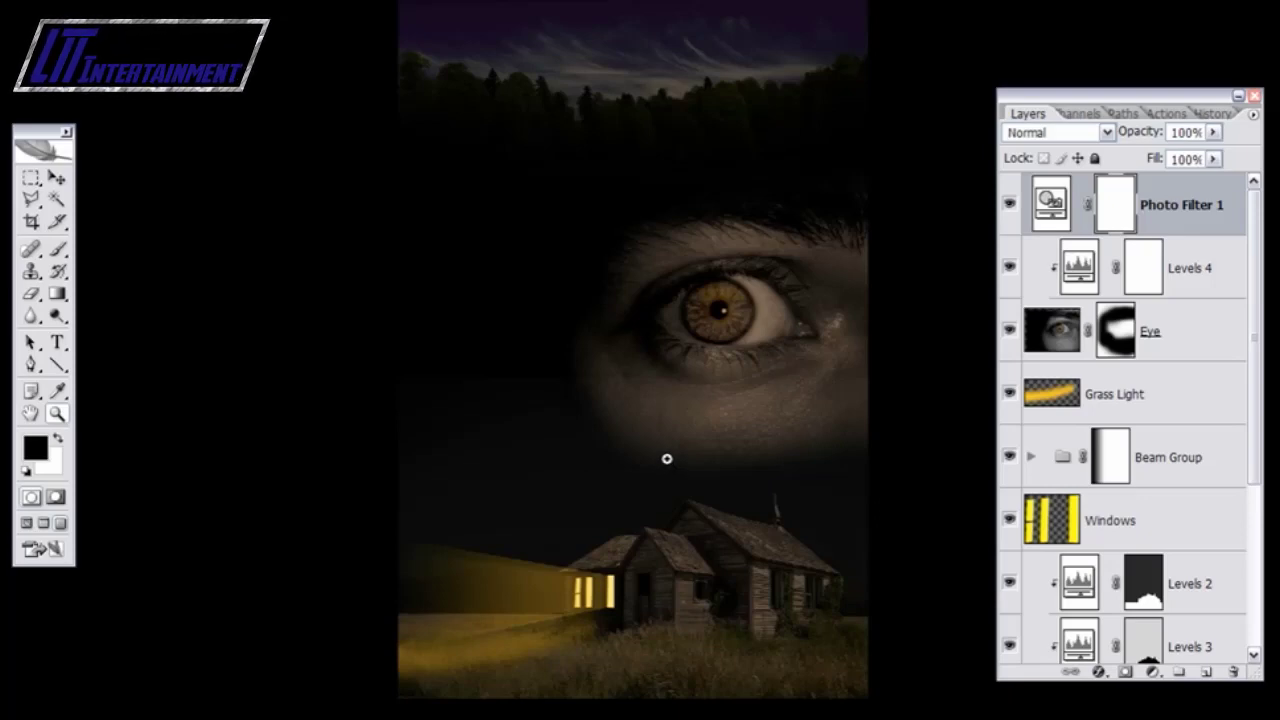
pyautogui.press('Tab')
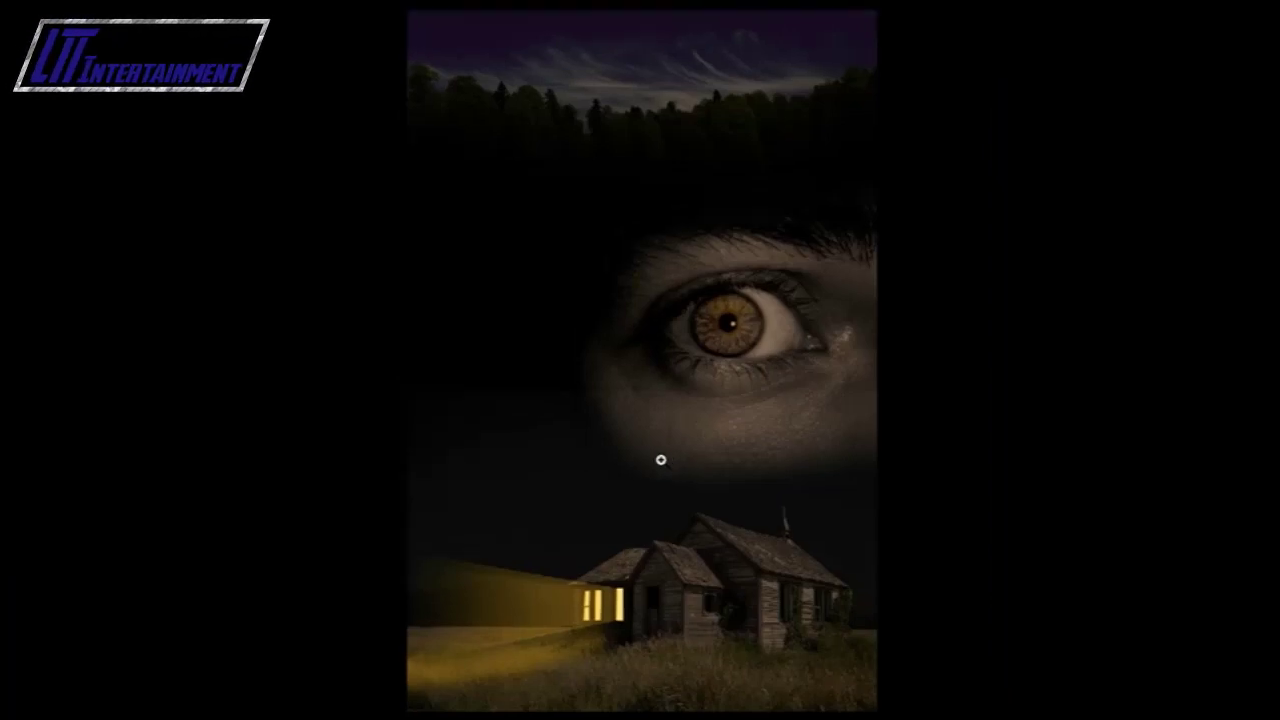
pyautogui.scroll(2, 666, 519)
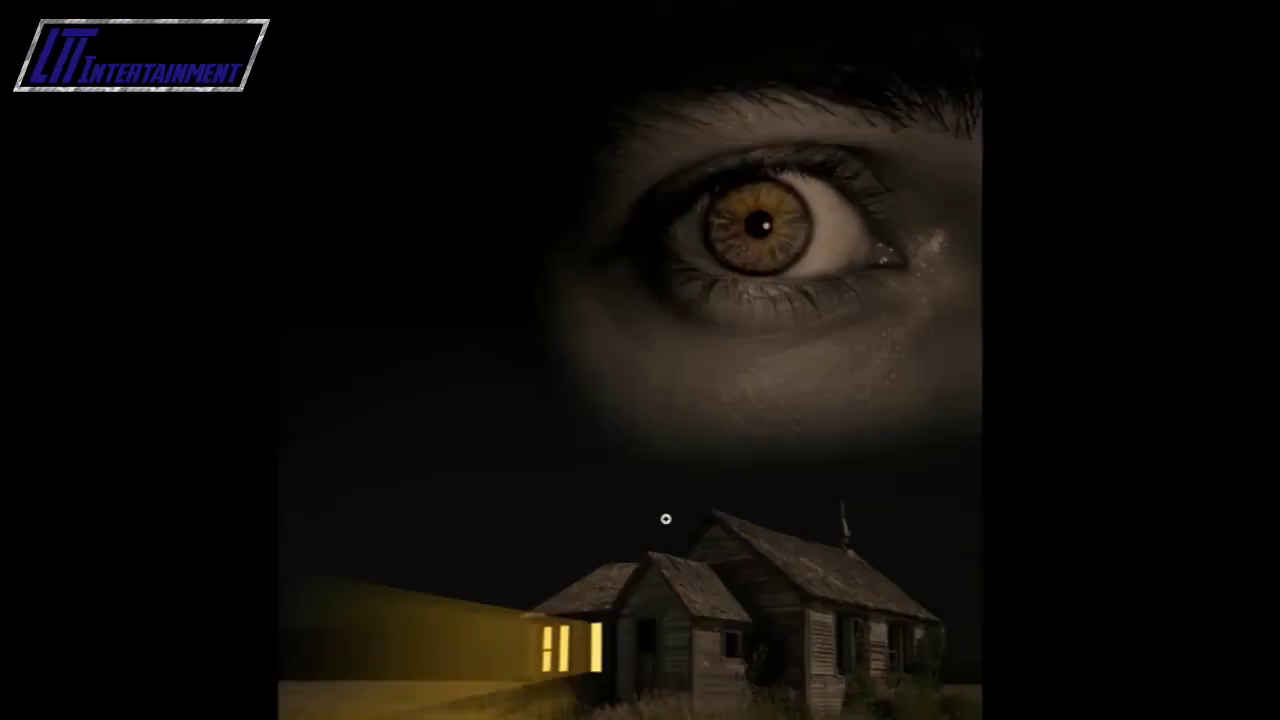
pyautogui.moveTo(666, 519); pyautogui.dragTo(686, 372)
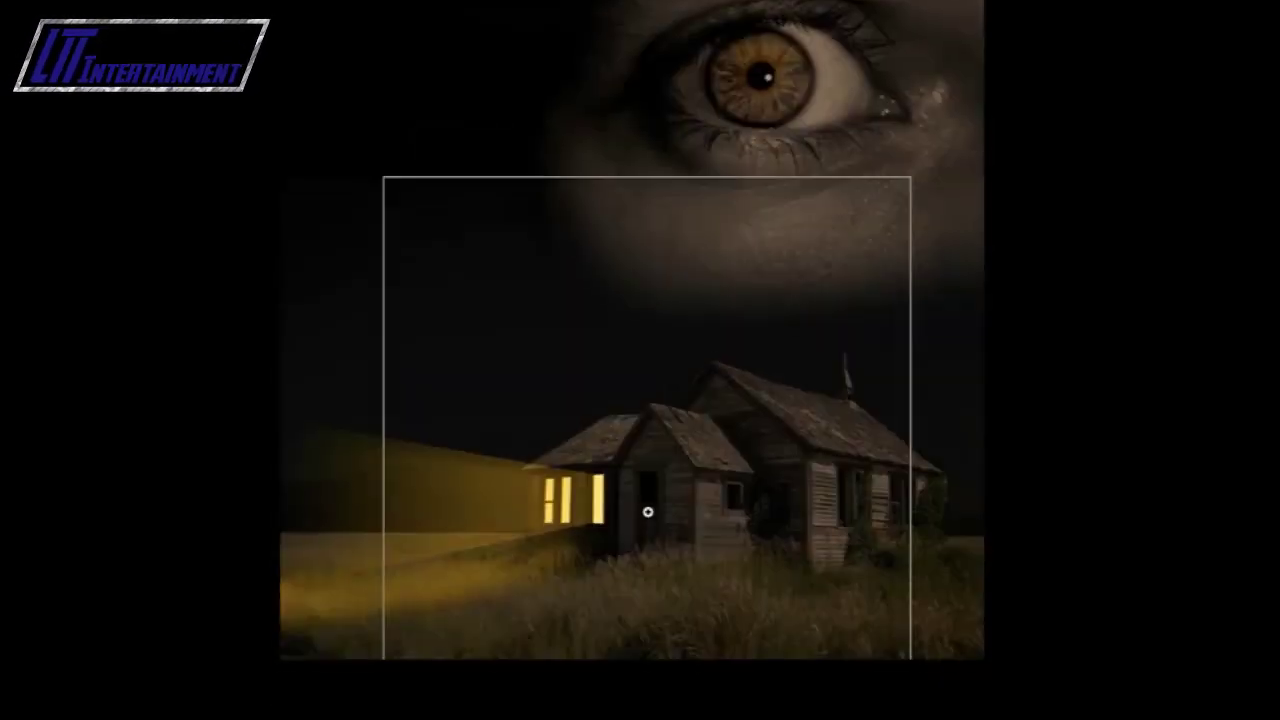
pyautogui.scroll(2, 648, 512)
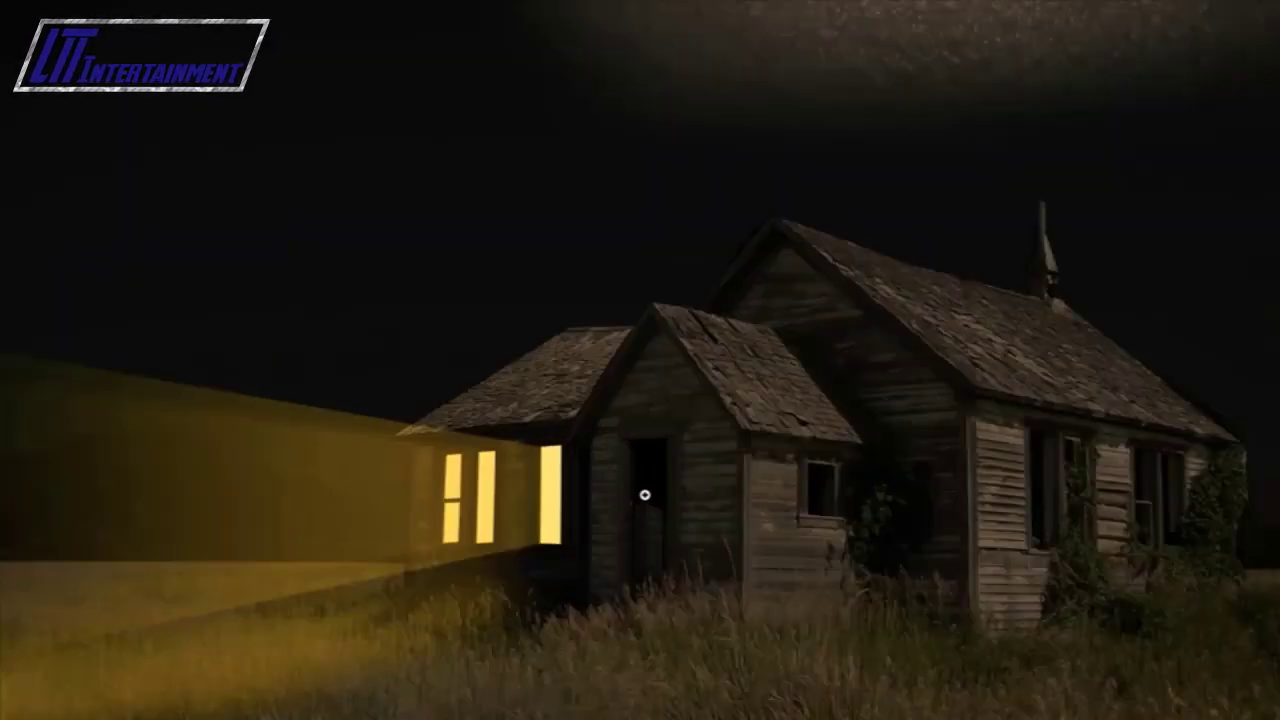
pyautogui.moveTo(591, 443); pyautogui.dragTo(677, 371)
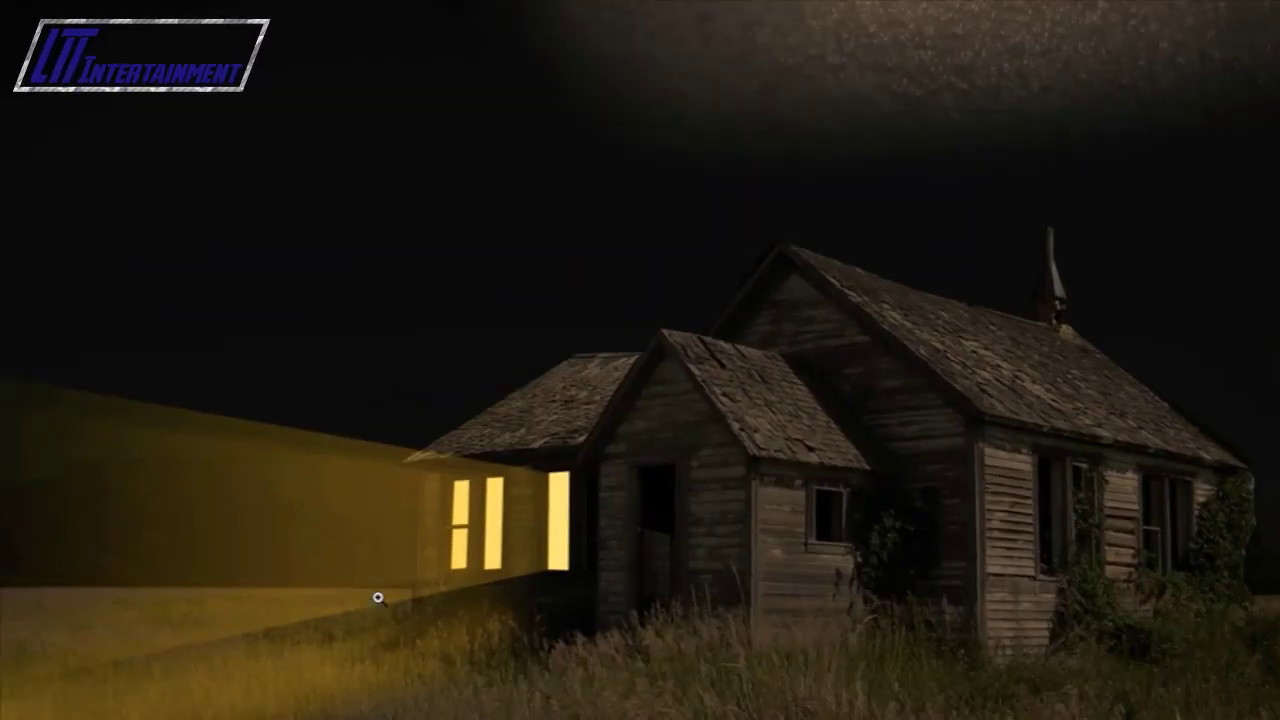
pyautogui.press('Tab')
# - Return to standard screen mode and zoom out to 12.5% to see the whole poster
pyautogui.press('f')
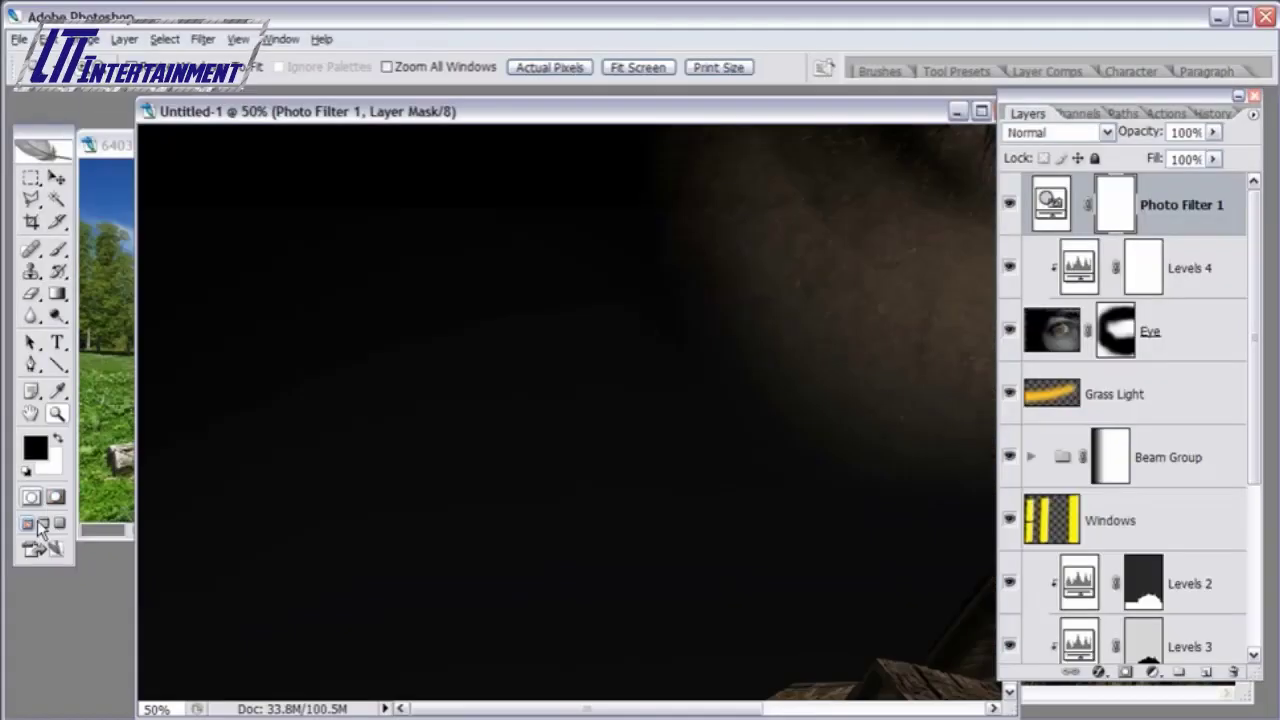
pyautogui.hotkey('ctrl', '-')
pyautogui.hotkey('ctrl', '-')
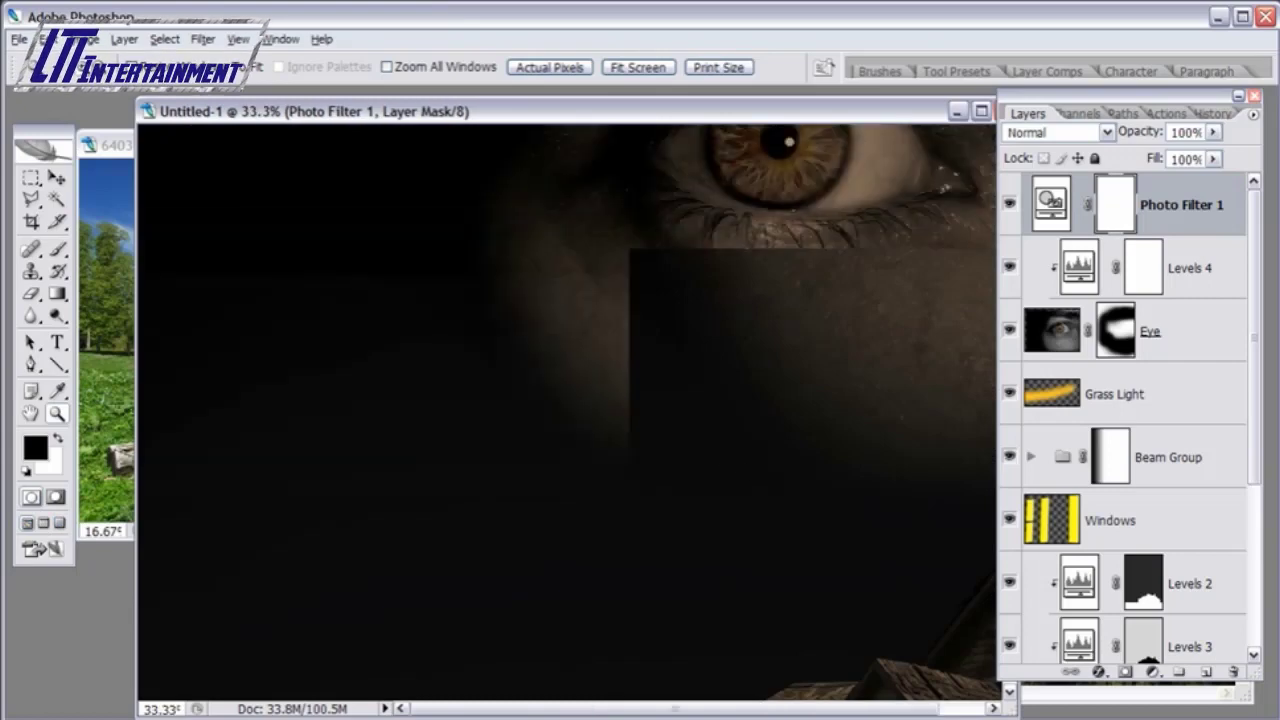
pyautogui.hotkey('ctrl', '-')
pyautogui.hotkey('ctrl', '-')
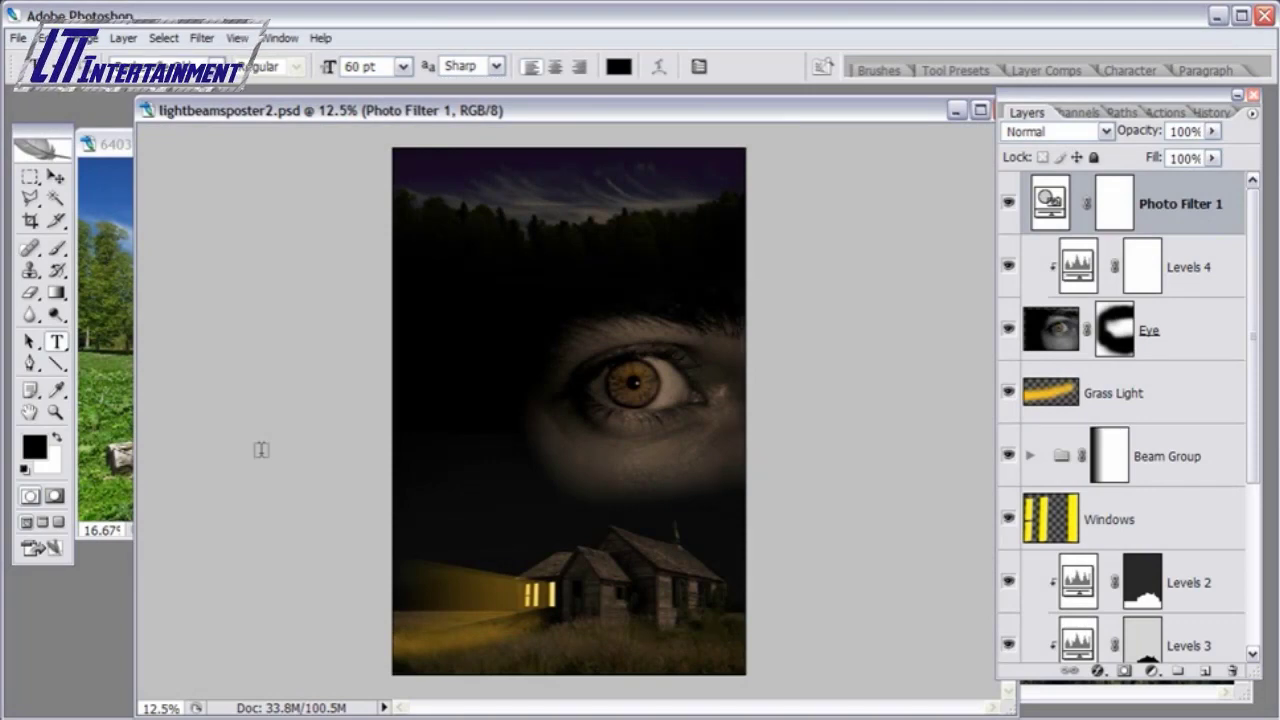
# - Set the foreground colour to white and type OCCUPANTS above the eye
pyautogui.click(39, 451)
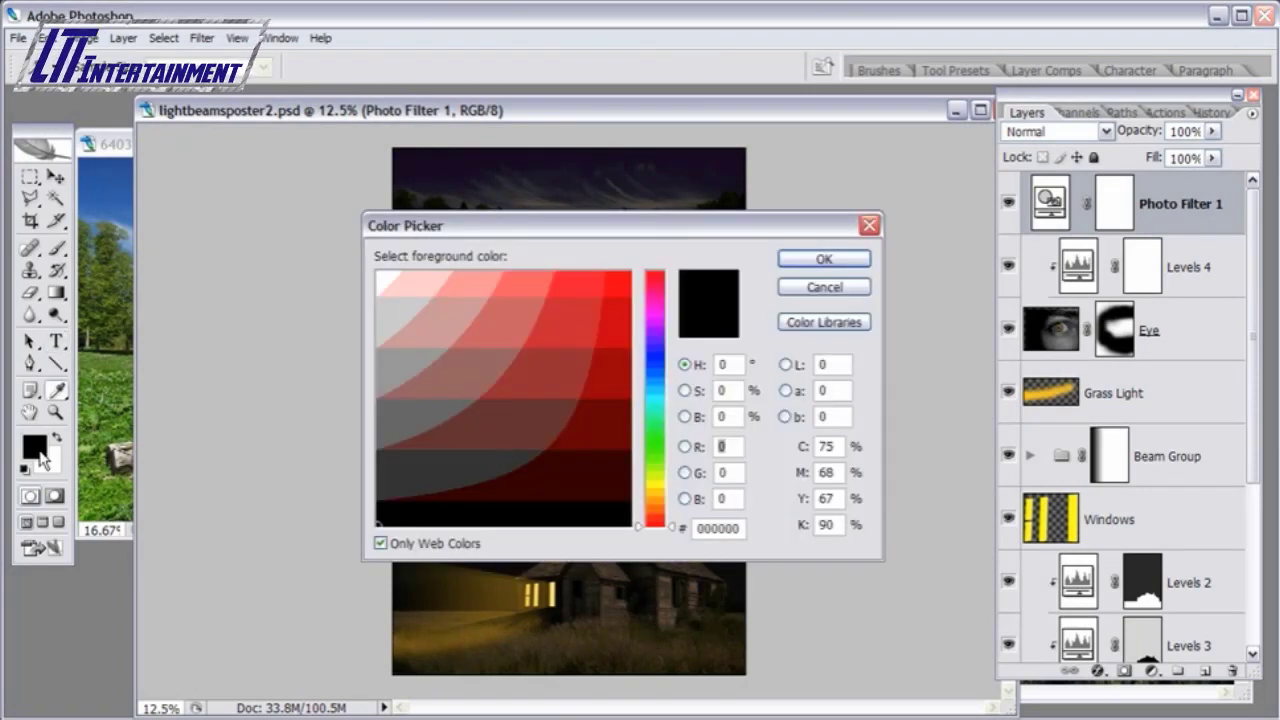
pyautogui.click(381, 278)
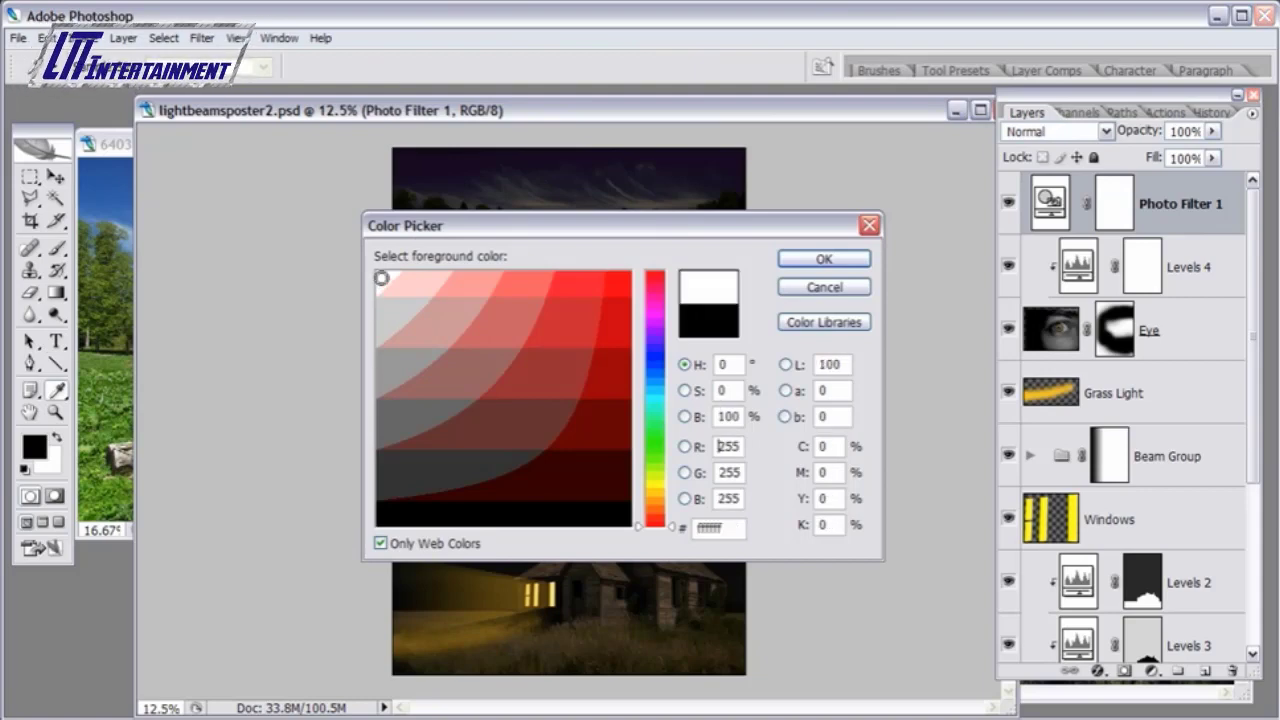
pyautogui.click(802, 258)
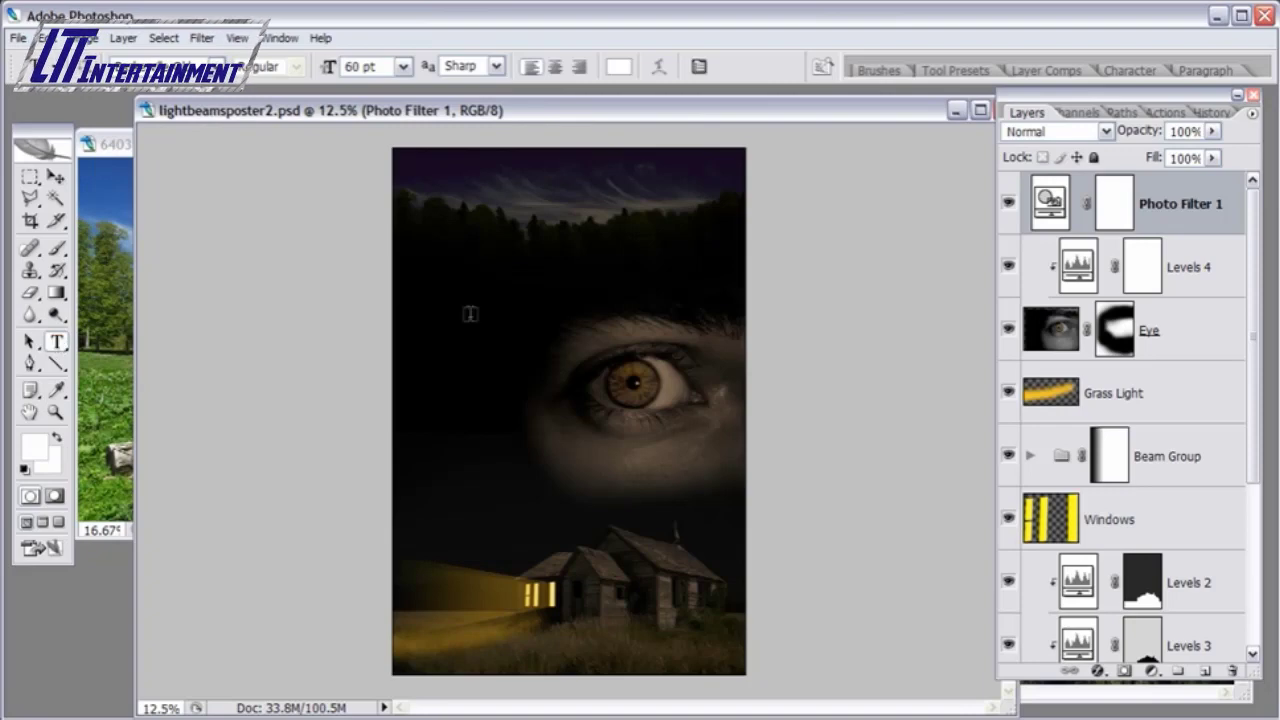
pyautogui.click(424, 313)
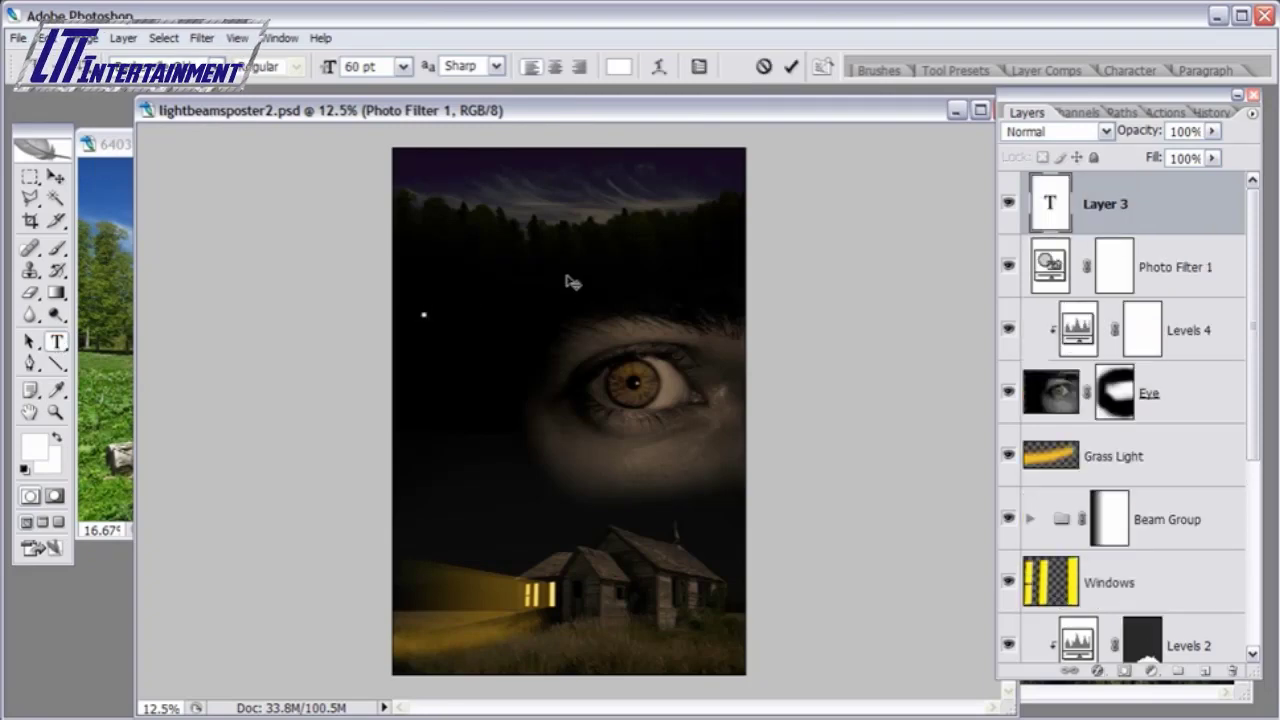
pyautogui.write('OCCU')
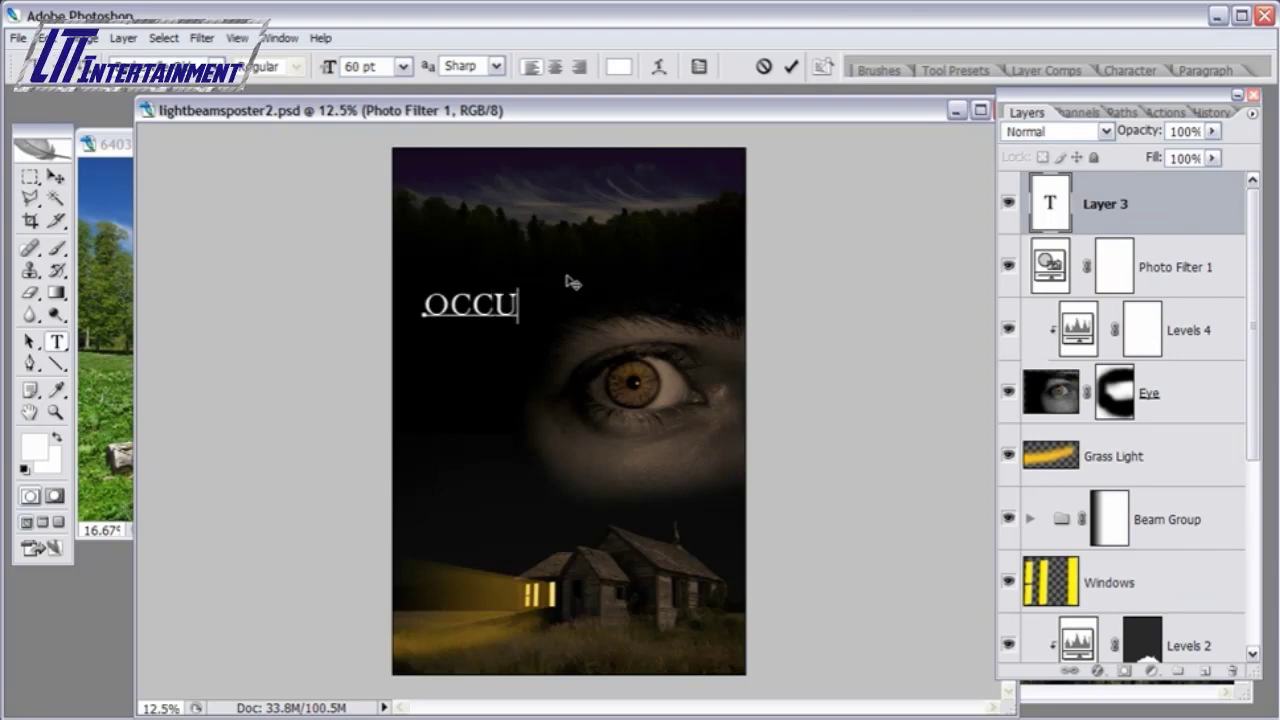
pyautogui.write('PANTS')
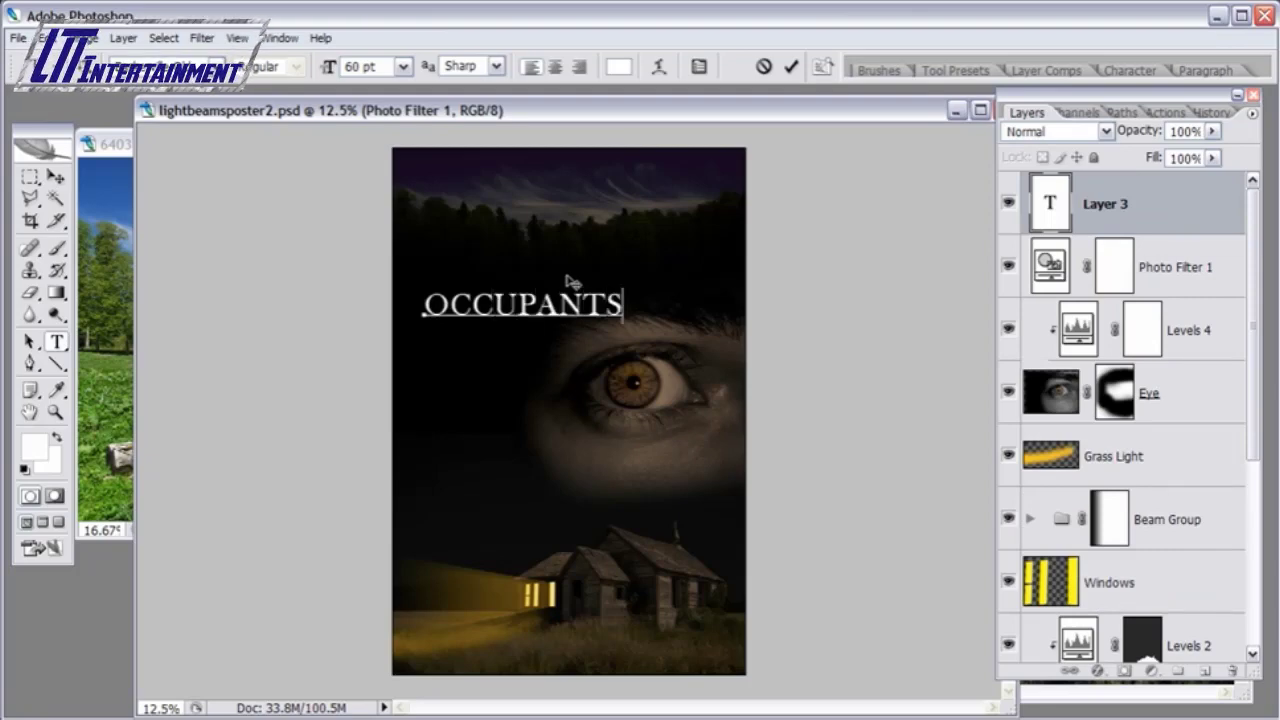
pyautogui.hotkey('ctrl', 'Return')
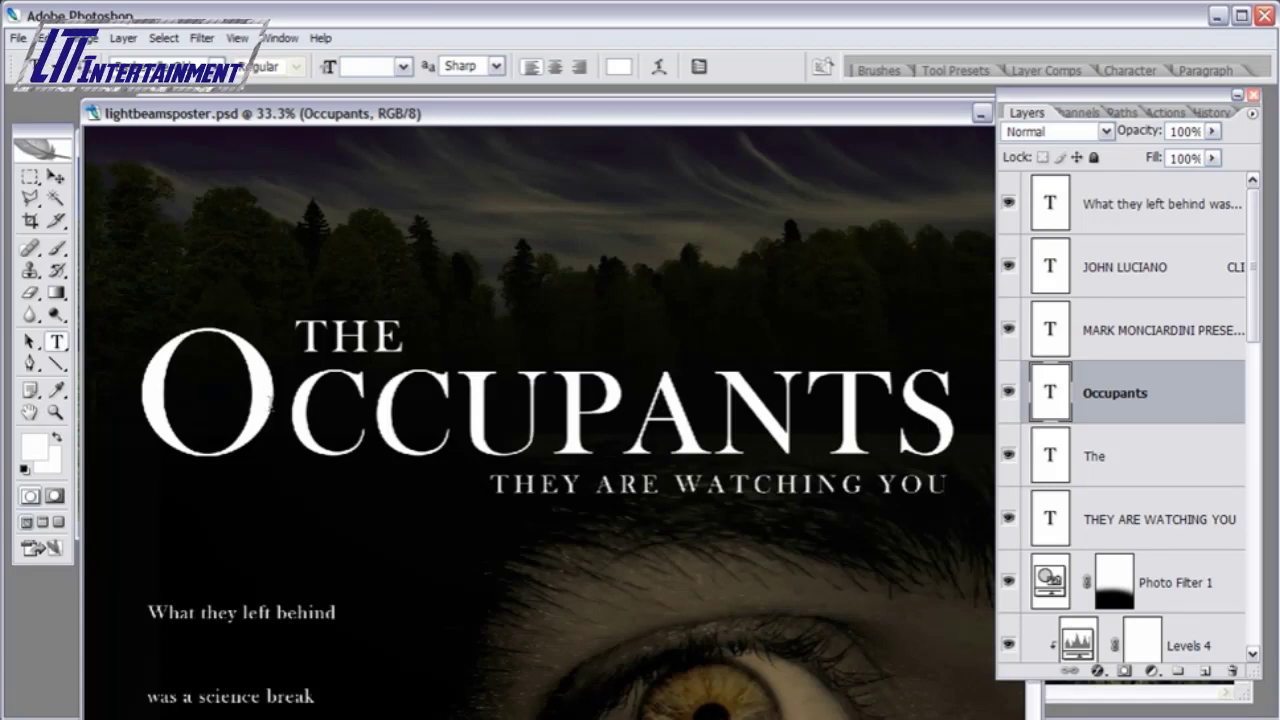
# - Read the large O's font size in lightbeamsposter.psd's title, then switch back to lightbeamsposter2.psd
pyautogui.moveTo(271, 392); pyautogui.dragTo(155, 392)
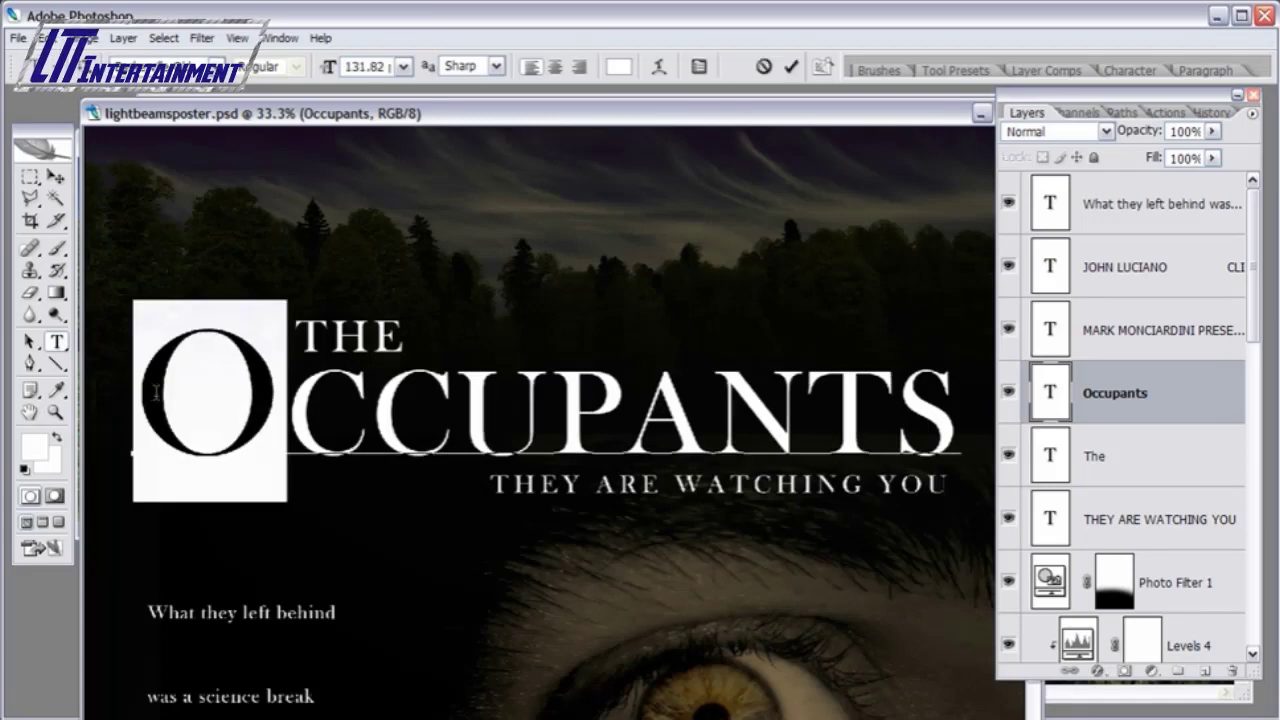
pyautogui.click(30, 176)
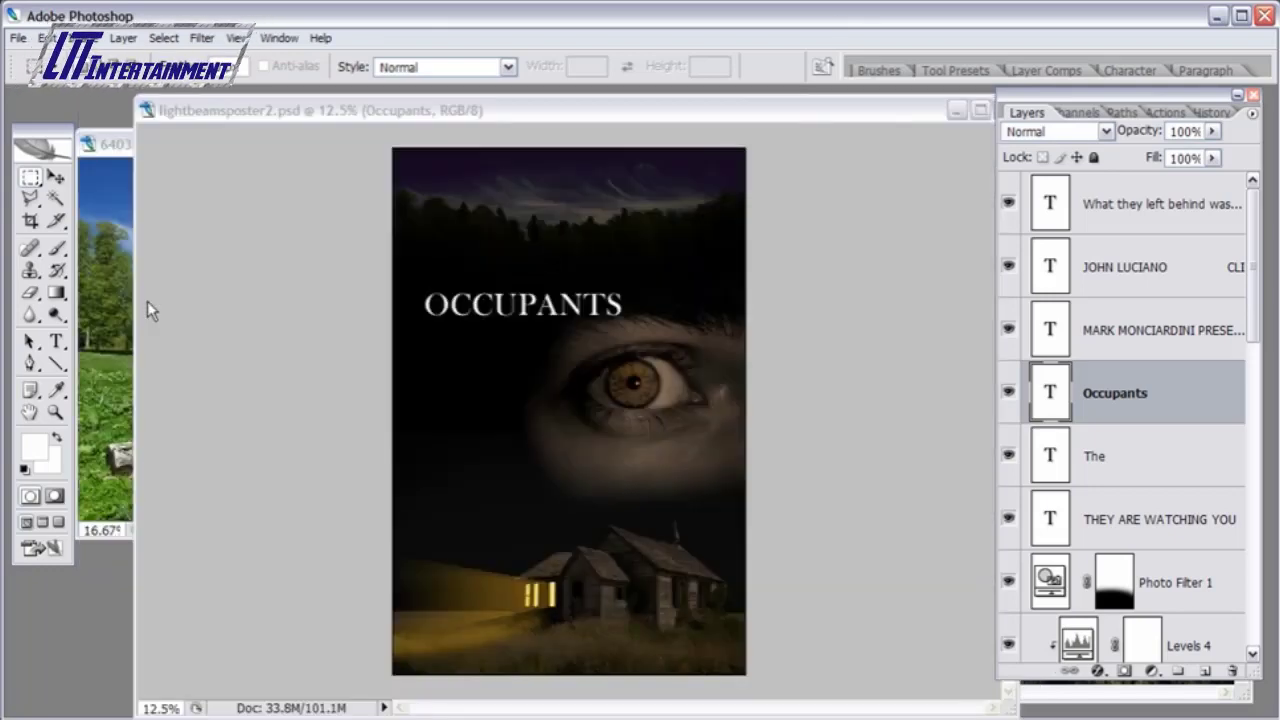
pyautogui.click(56, 341)
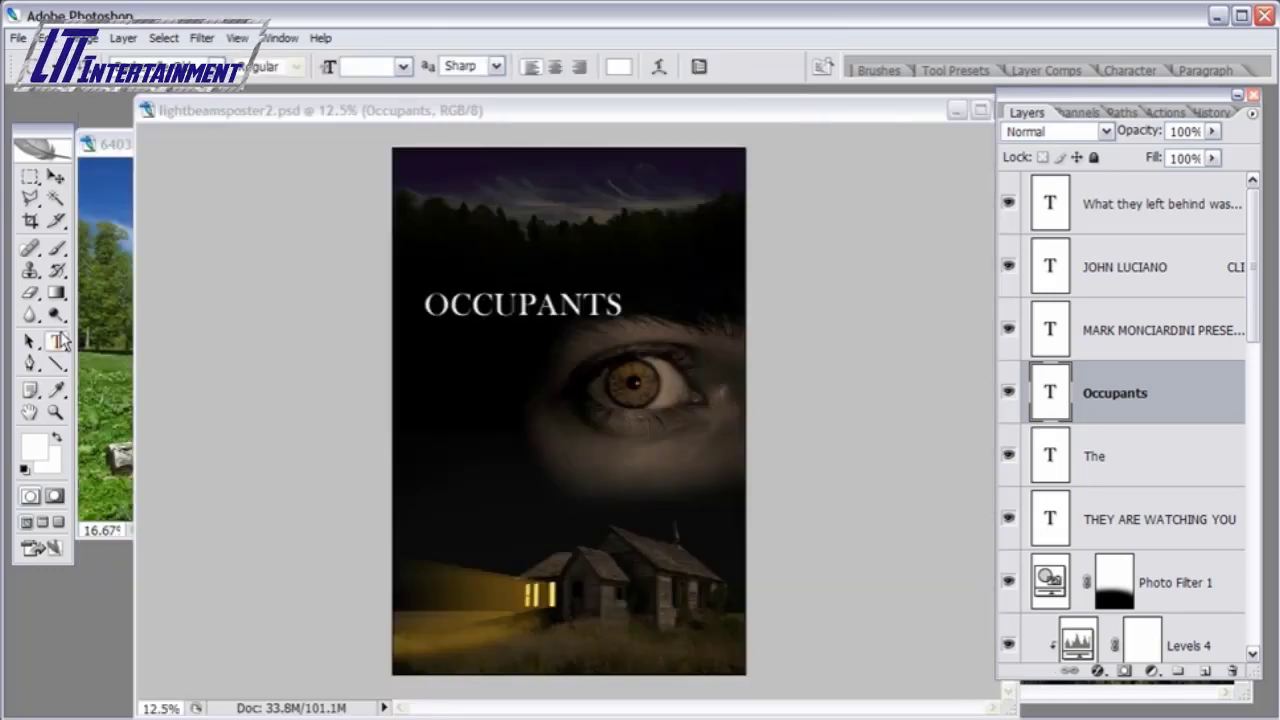
# - Raise the first O of OCCUPANTS from 60 pt to about 100 pt in the Character palette
pyautogui.click(446, 303)
pyautogui.moveTo(452, 303); pyautogui.dragTo(424, 303)
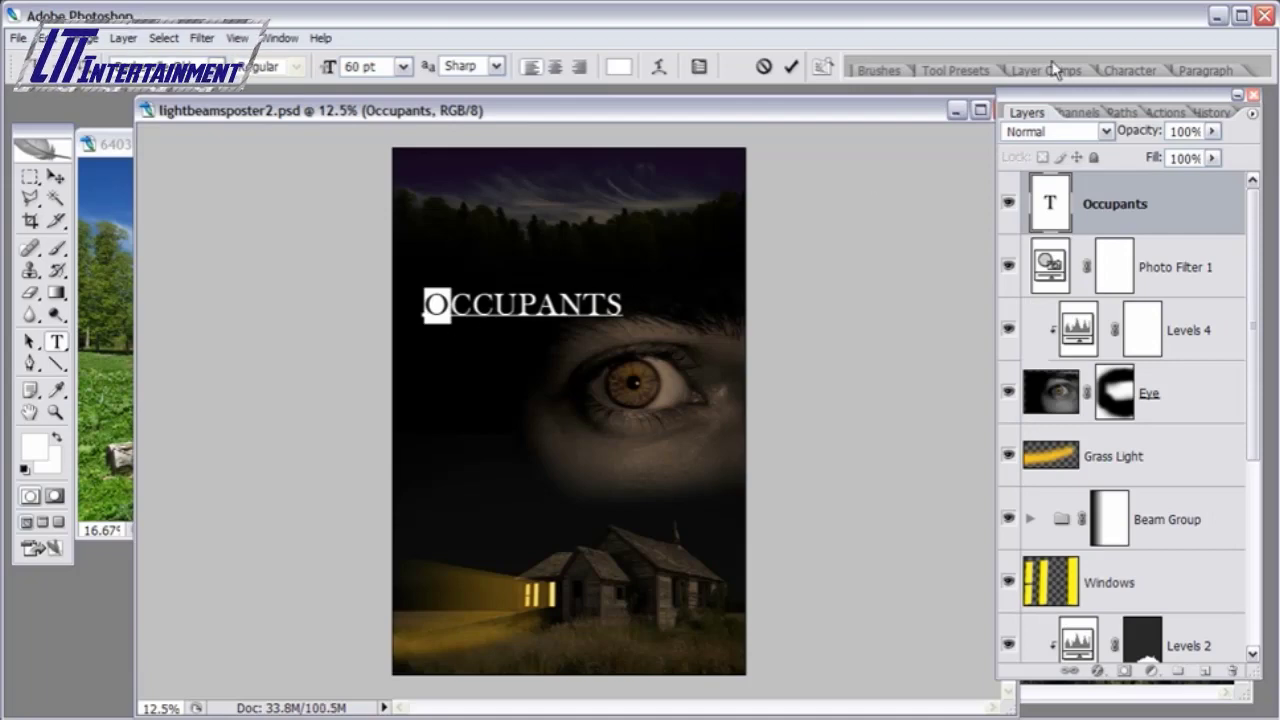
pyautogui.click(1144, 72)
pyautogui.moveTo(1155, 72); pyautogui.dragTo(796, 224)
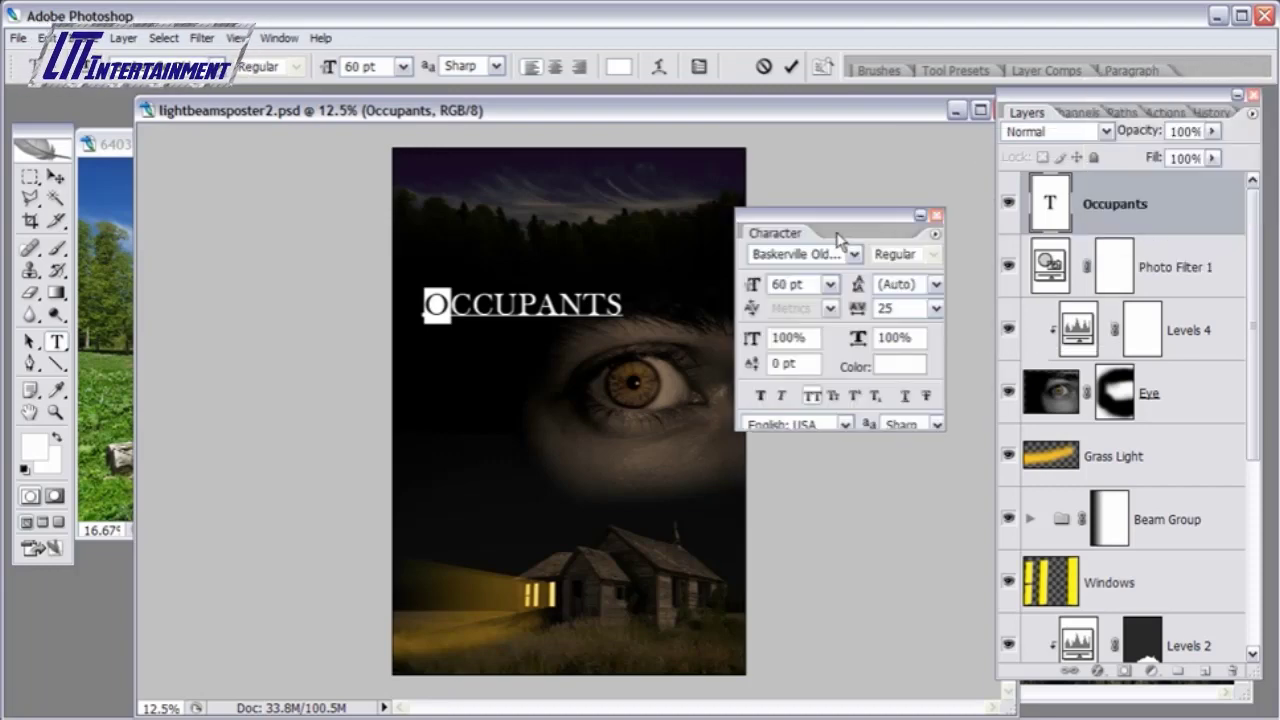
pyautogui.click(830, 284)
pyautogui.click(820, 552)
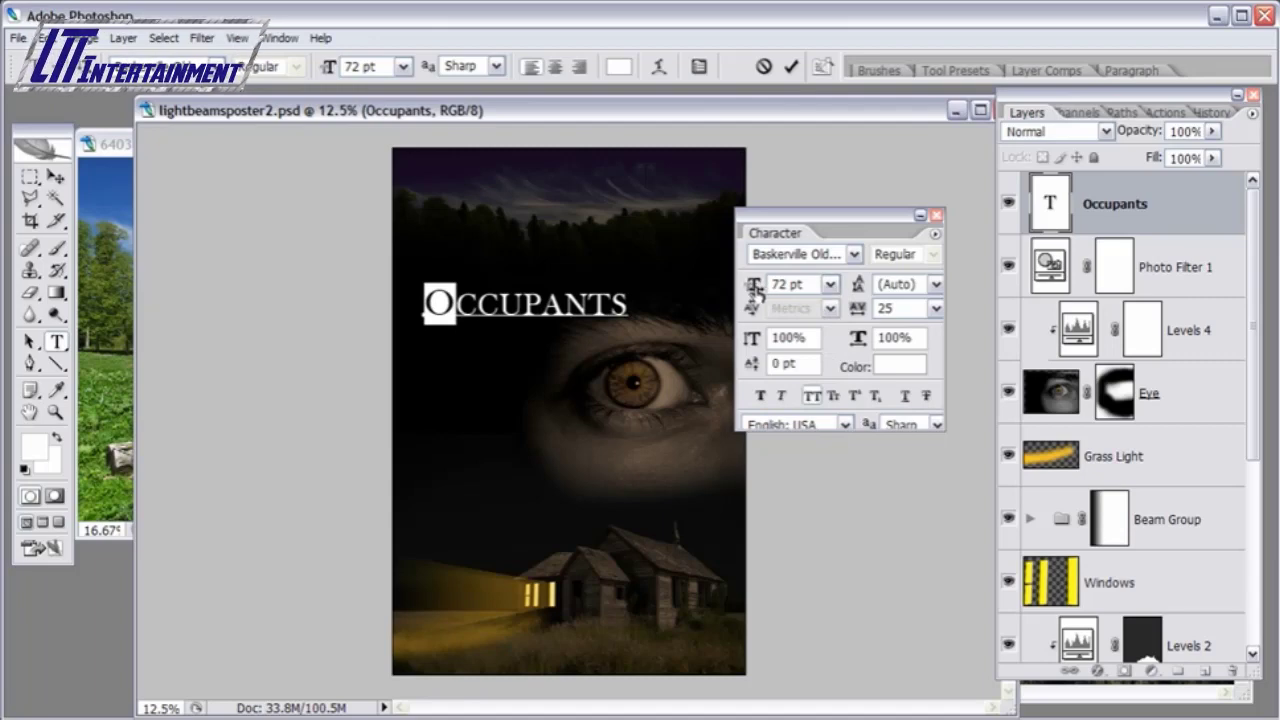
pyautogui.moveTo(755, 287)
pyautogui.mouseDown()
pyautogui.moveTo(772, 287)
pyautogui.moveTo(748, 290)
pyautogui.mouseUp()
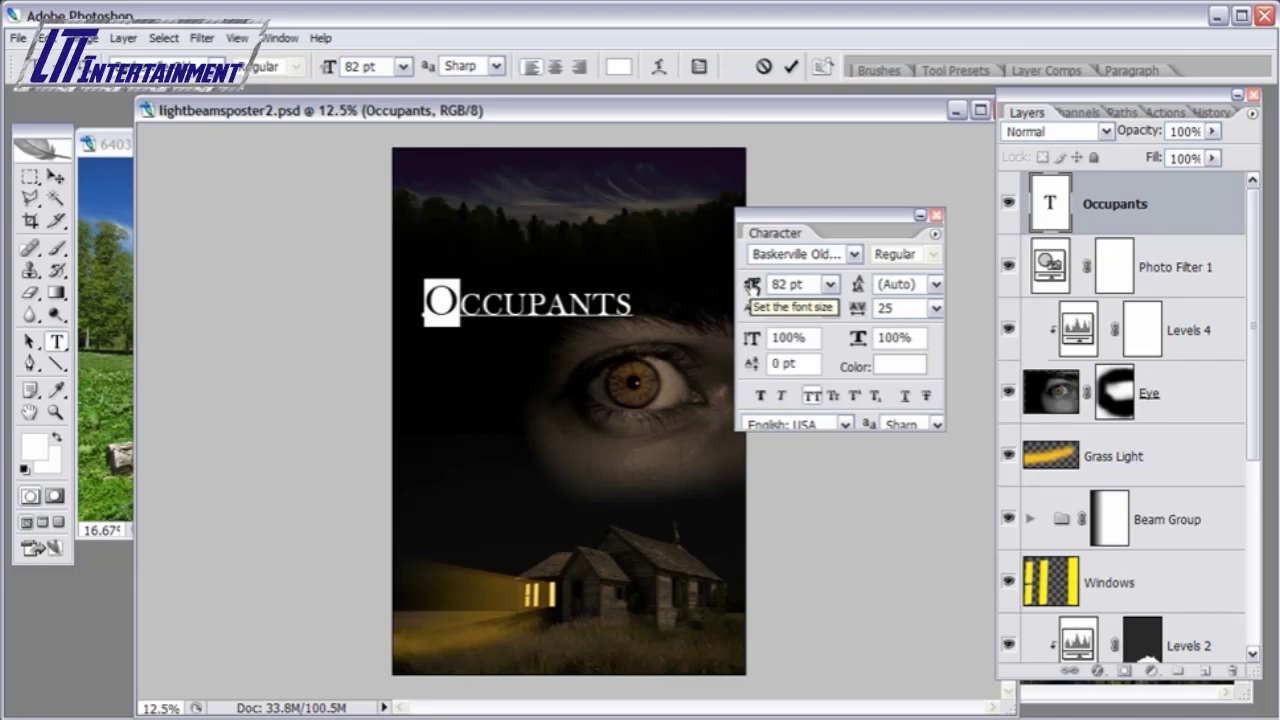
pyautogui.moveTo(752, 286)
pyautogui.mouseDown()
pyautogui.moveTo(774, 287)
pyautogui.moveTo(738, 287)
pyautogui.moveTo(762, 285)
pyautogui.mouseUp()
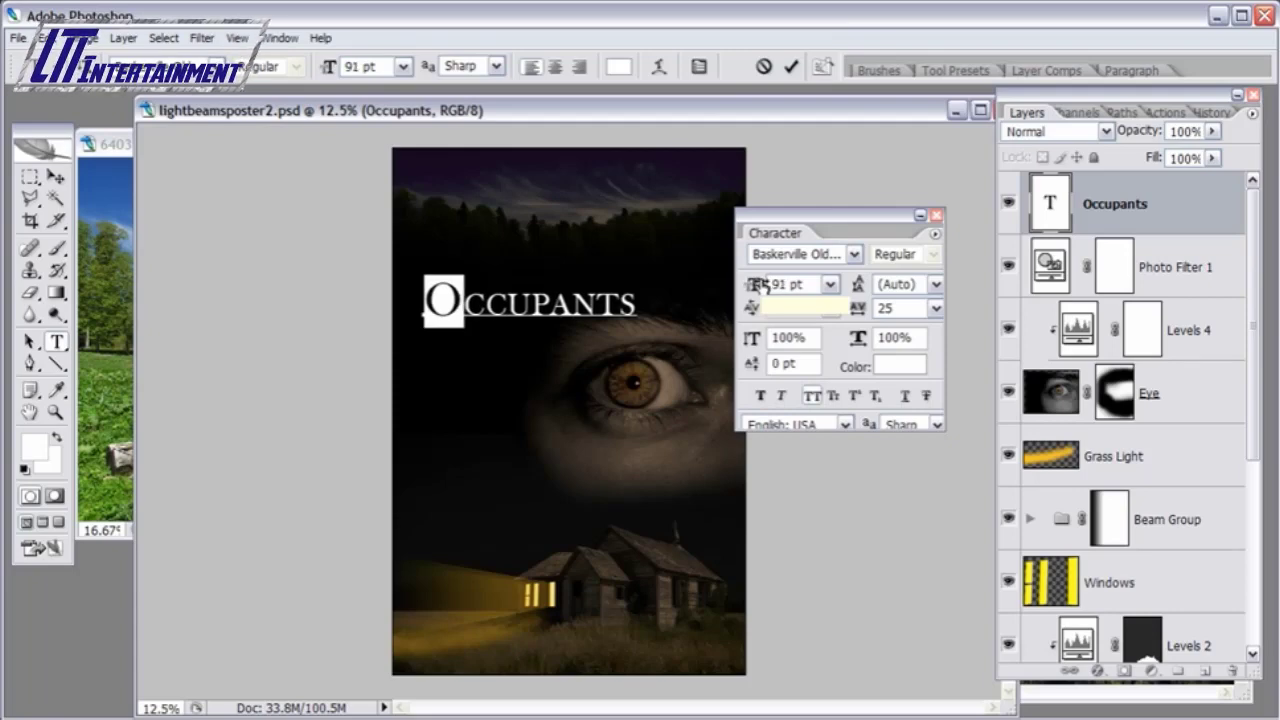
pyautogui.moveTo(759, 284); pyautogui.dragTo(767, 286)
pyautogui.click(676, 289)
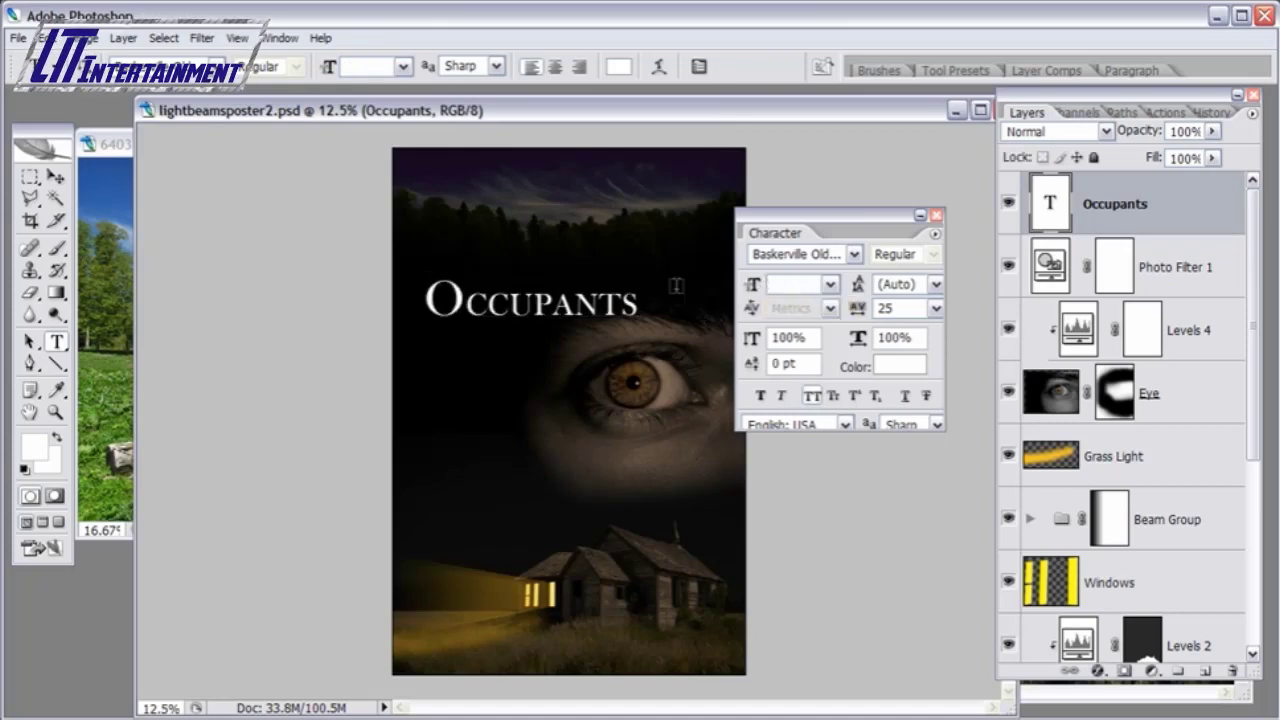
# - Zoom in on the title and dock the Character palette in the palette well
pyautogui.click(55, 412)
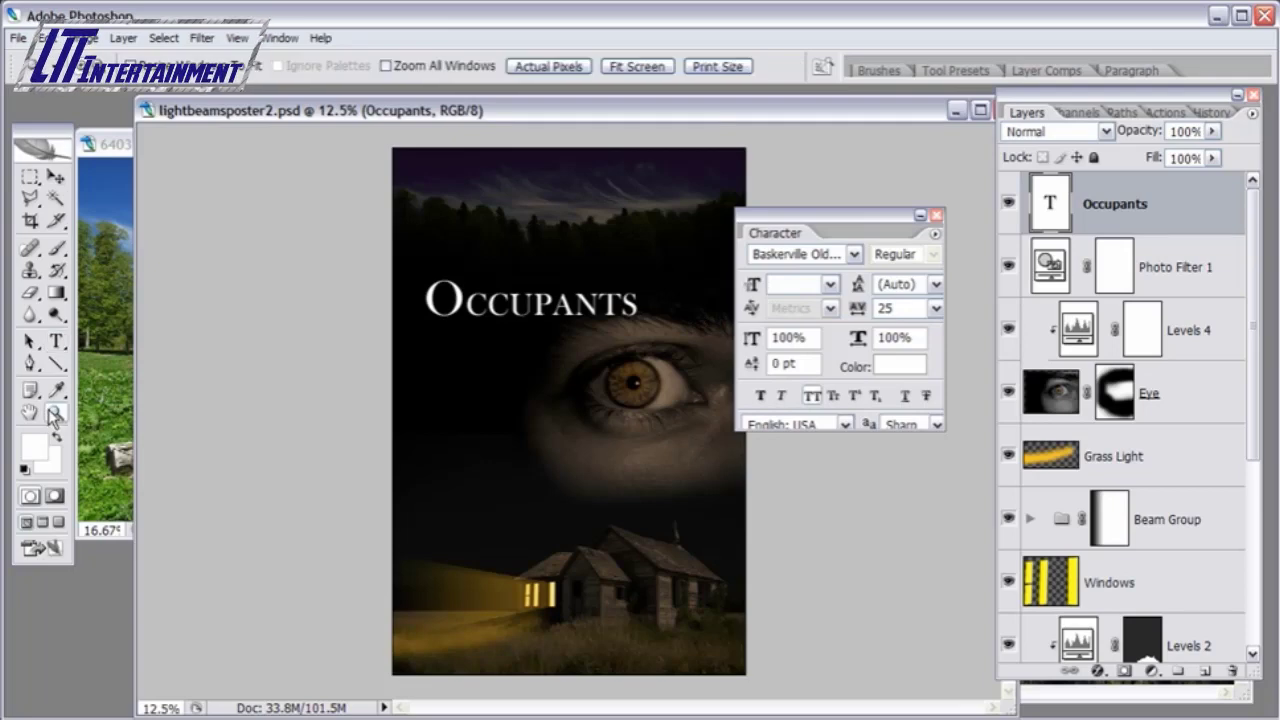
pyautogui.click(575, 317)
pyautogui.click(540, 352)
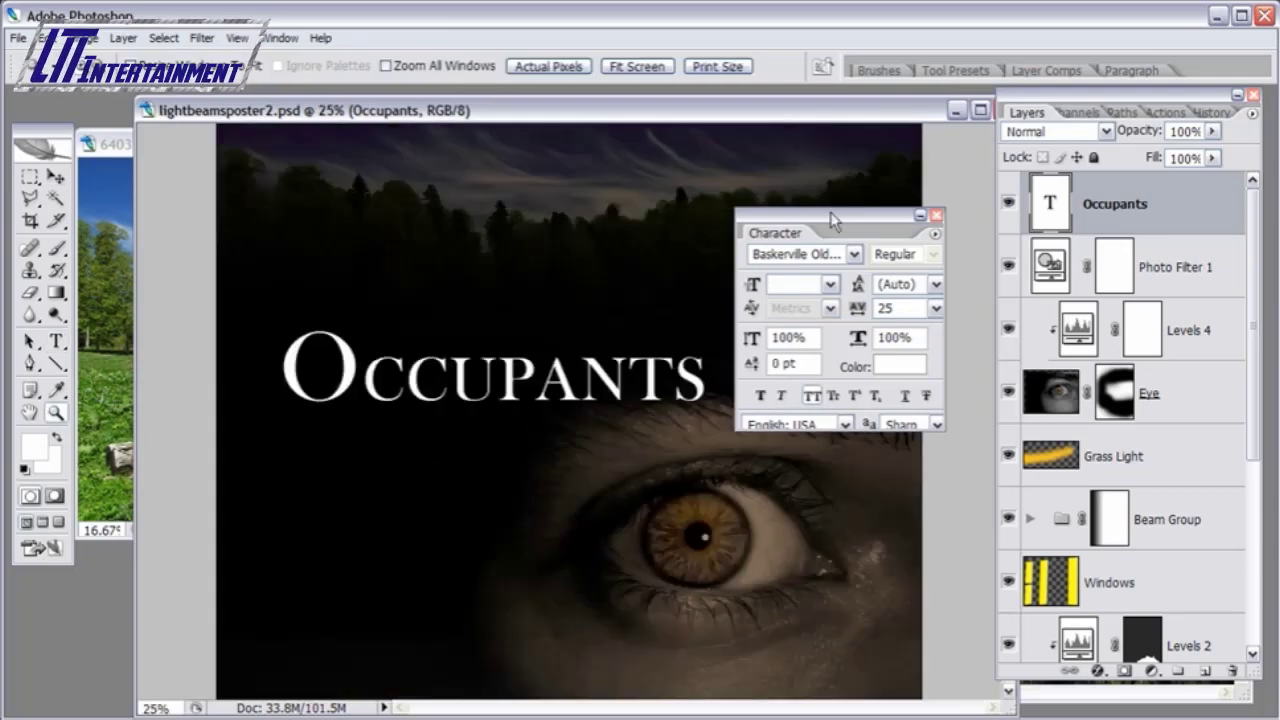
pyautogui.moveTo(834, 214); pyautogui.dragTo(1112, 70)
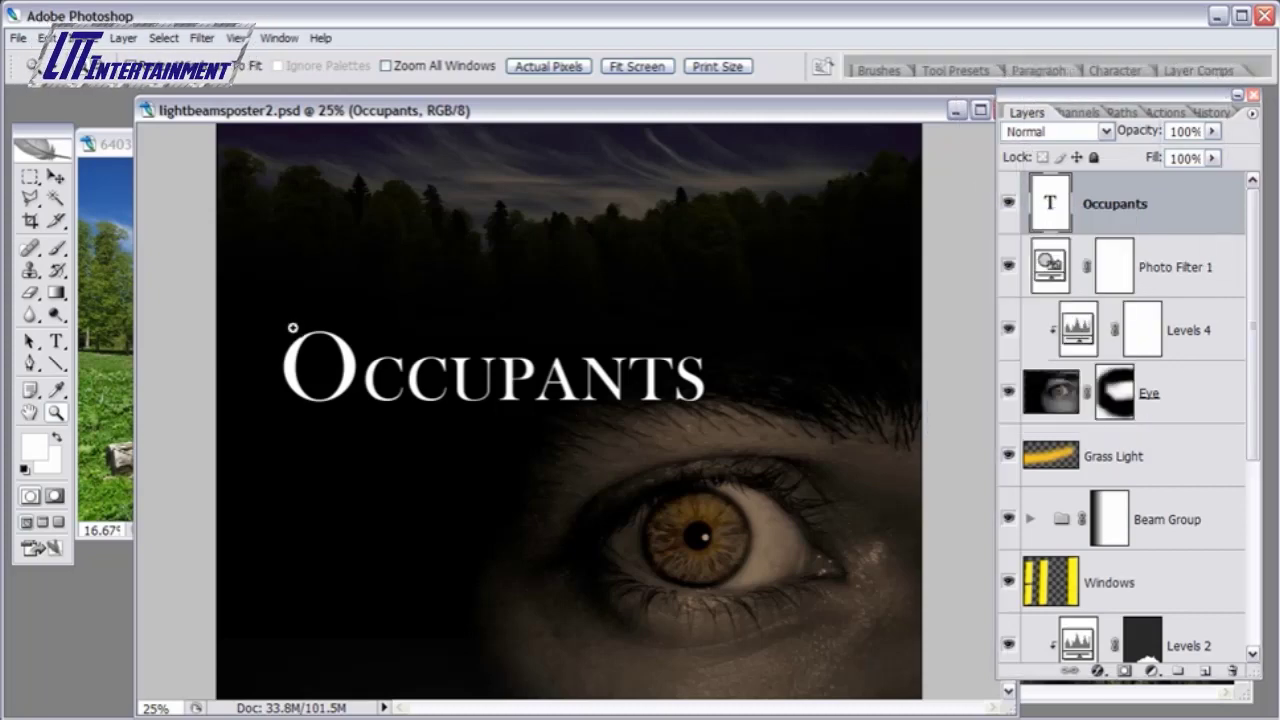
# - With the Type tool active, zoom out twice and start Free Transform on the OCCUPANTS title
pyautogui.click(57, 341)
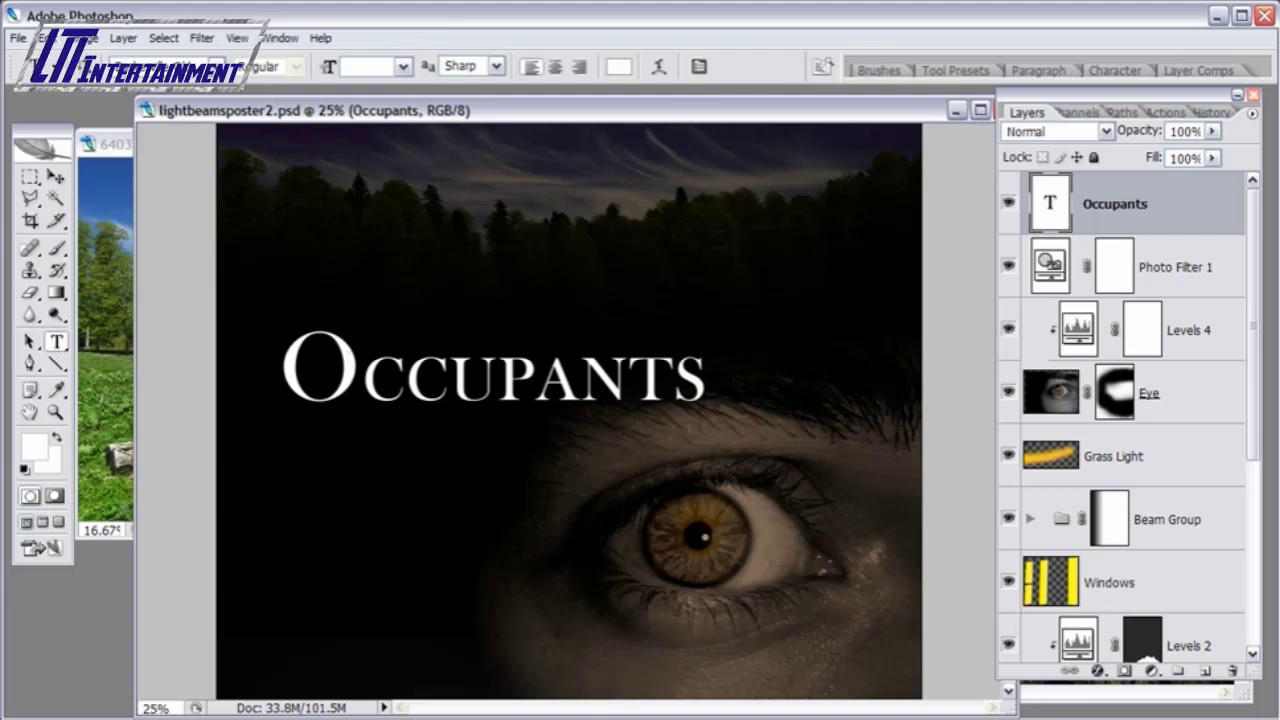
pyautogui.hotkey('ctrl', '-')
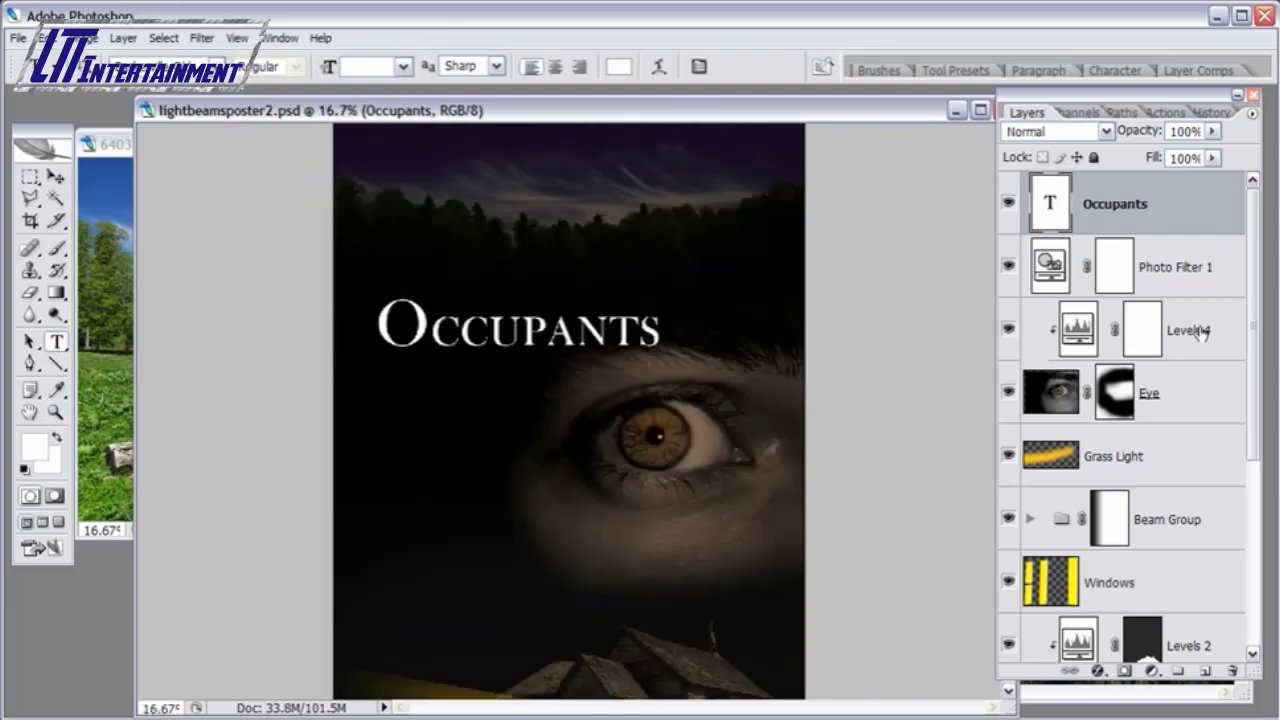
pyautogui.hotkey('ctrl', '-')
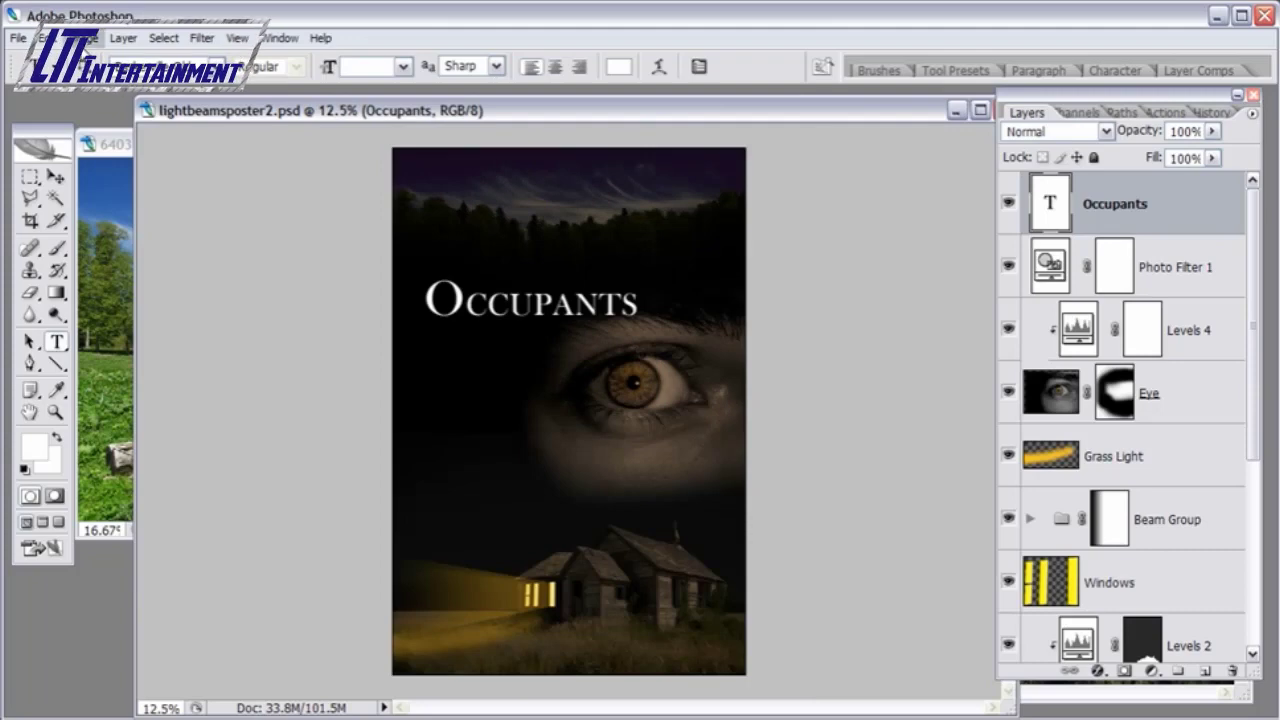
pyautogui.click(50, 38)
pyautogui.click(70, 344)
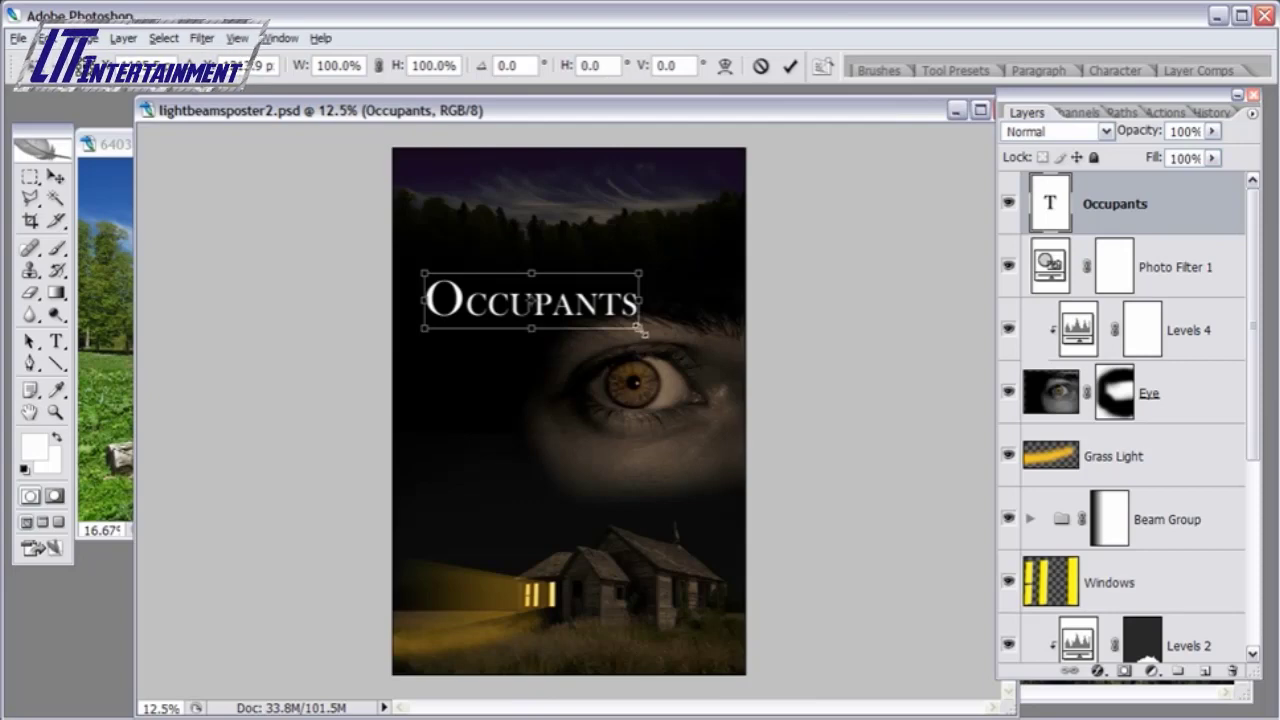
# - Scale the OCCUPANTS title to 149.5%, raise it above the eye, and commit
pyautogui.moveTo(642, 334); pyautogui.dragTo(666, 363)
pyautogui.moveTo(591, 316); pyautogui.dragTo(622, 303)
pyautogui.moveTo(702, 323); pyautogui.dragTo(731, 334)
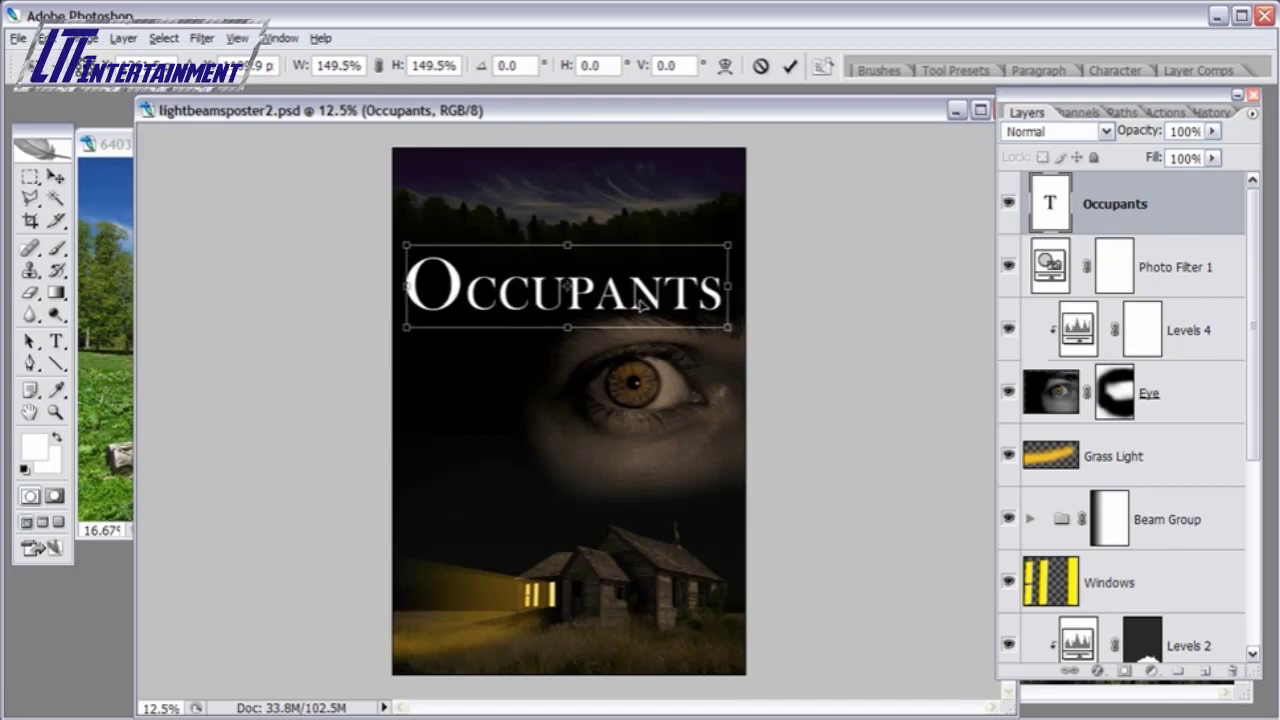
pyautogui.moveTo(640, 302); pyautogui.dragTo(643, 298)
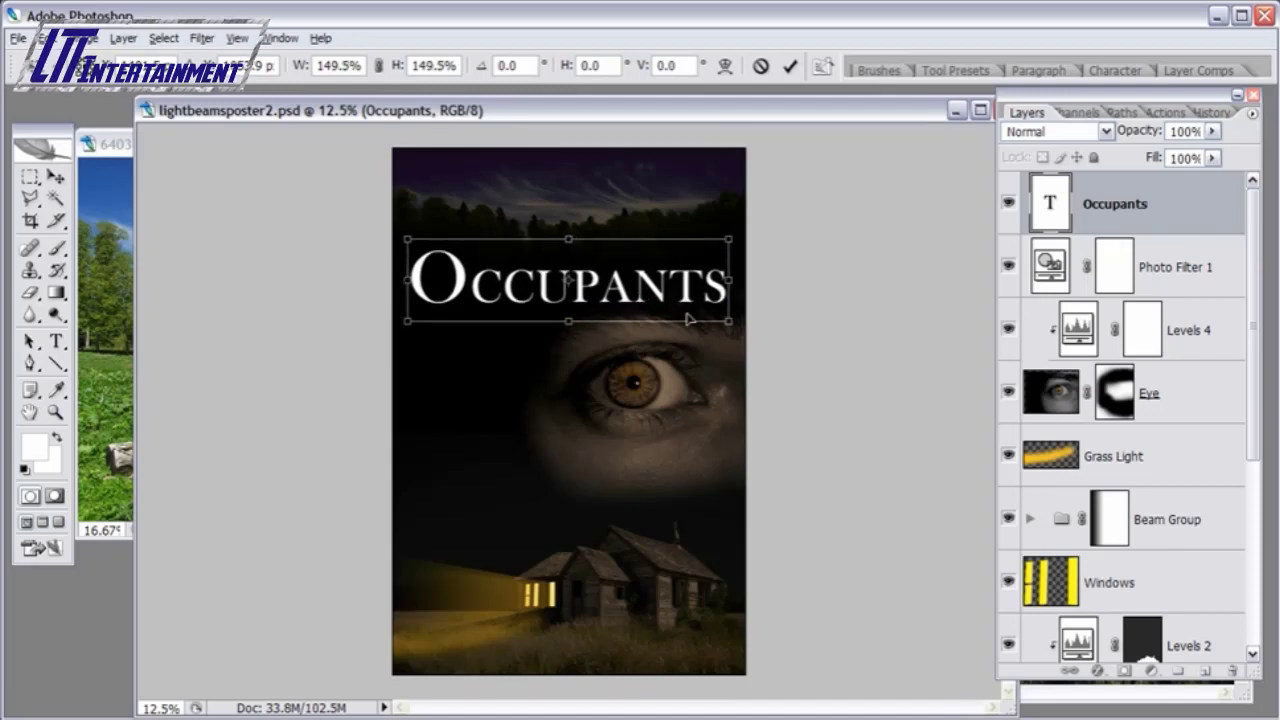
pyautogui.press('Return')
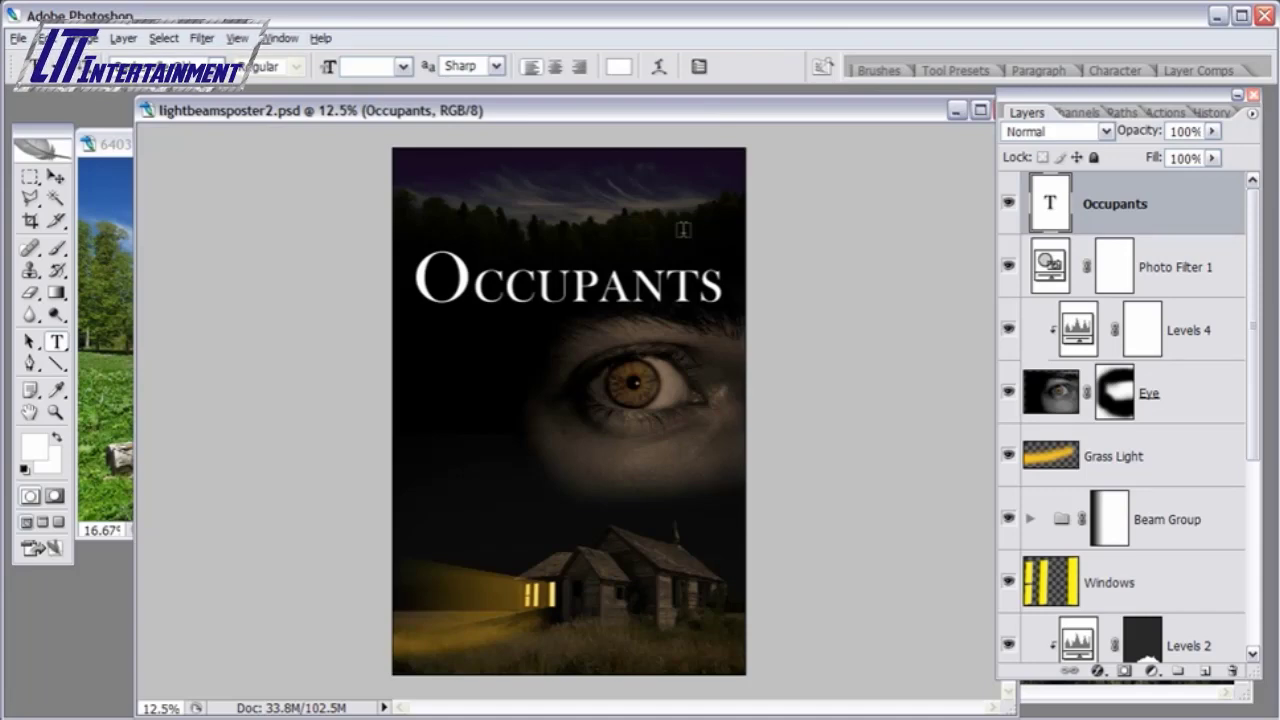
# - Float the Character palette, set the title's tracking to -10, and start a new text layer
pyautogui.click(1131, 68)
pyautogui.moveTo(1135, 72); pyautogui.dragTo(836, 170)
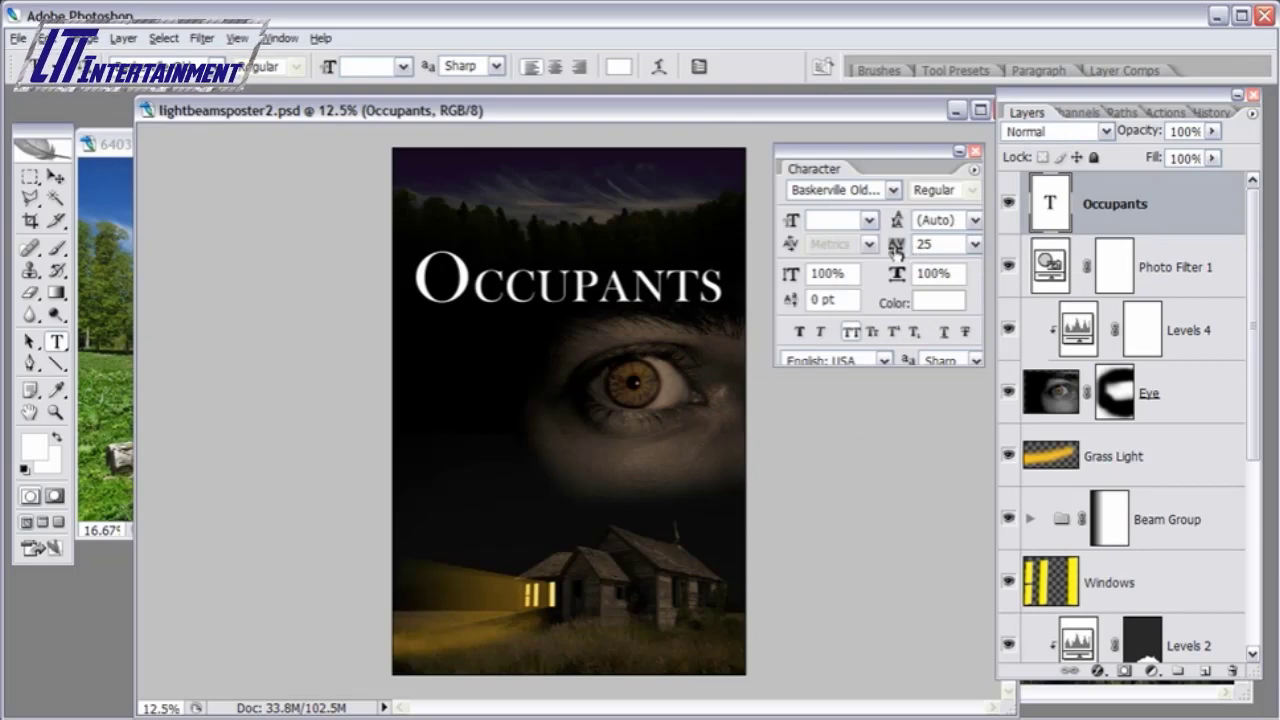
pyautogui.click(974, 244)
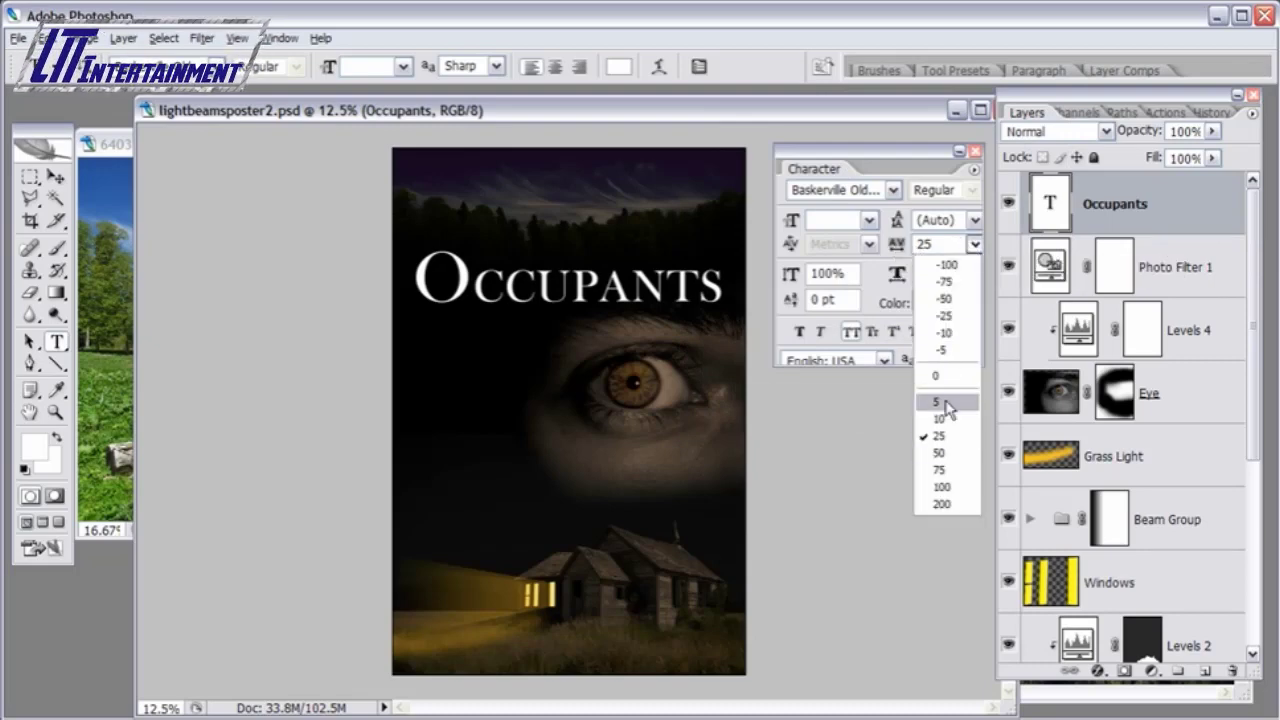
pyautogui.click(944, 316)
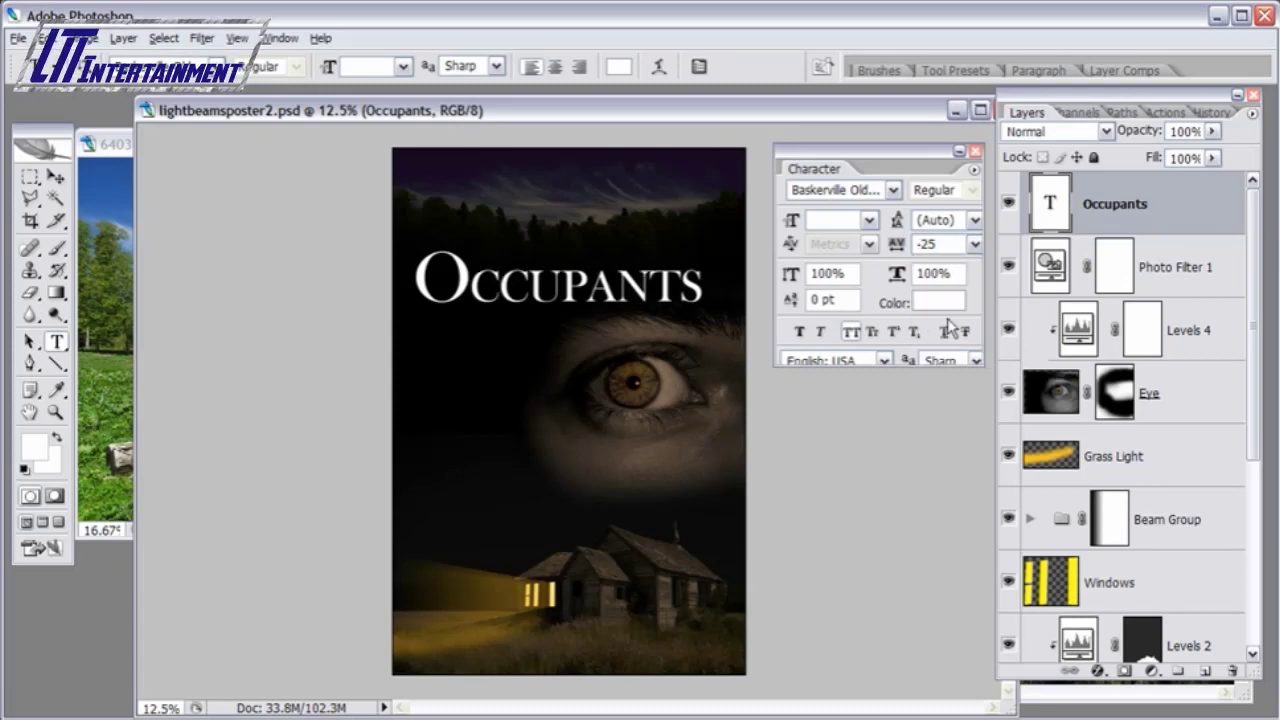
pyautogui.click(974, 244)
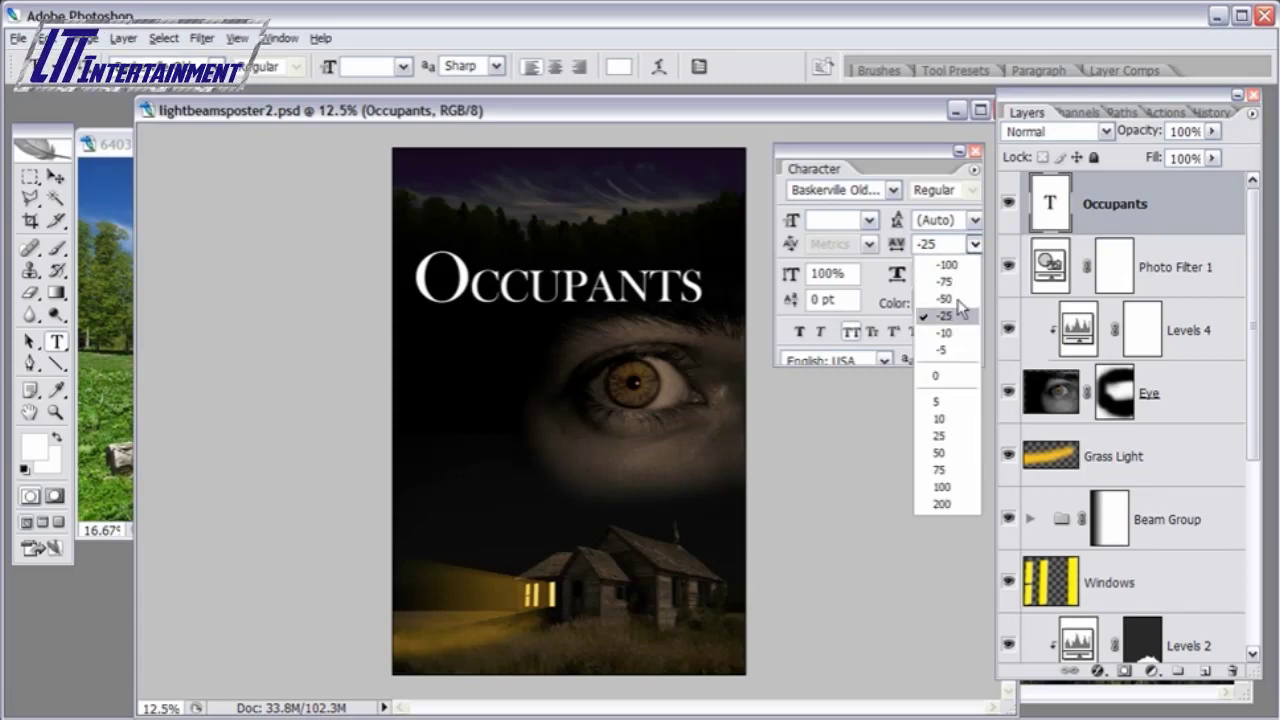
pyautogui.click(945, 333)
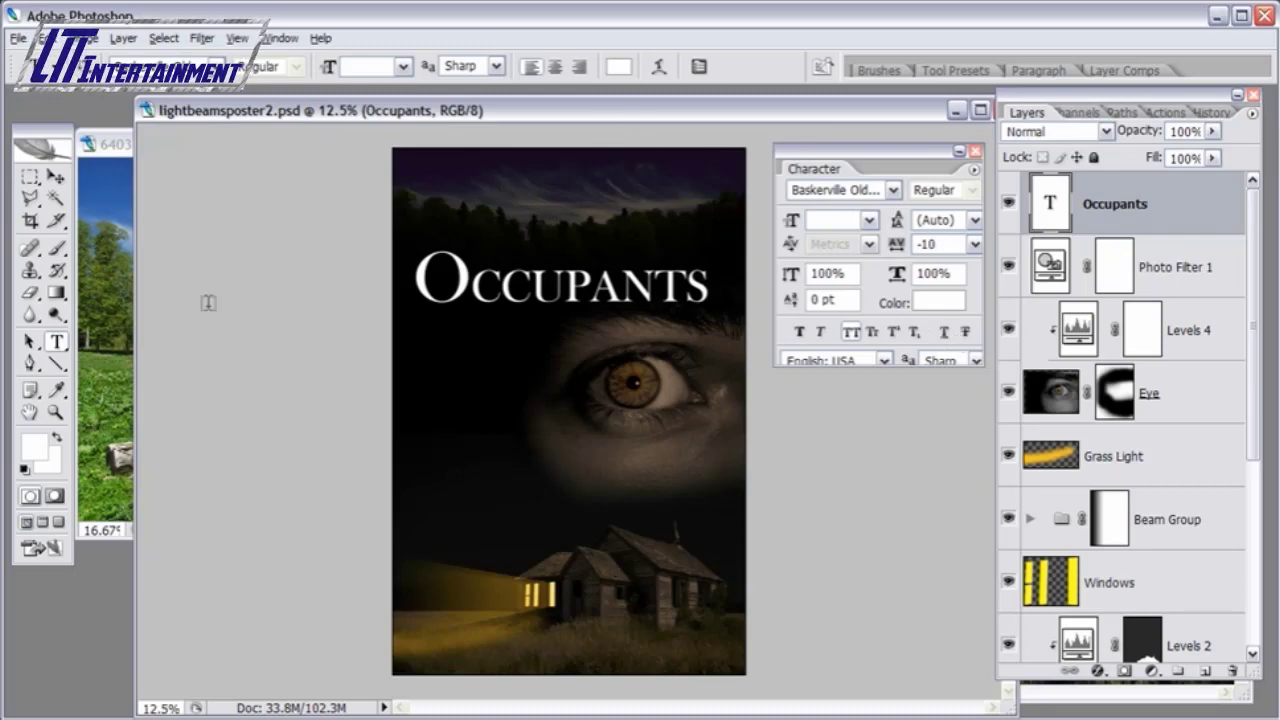
pyautogui.click(461, 371)
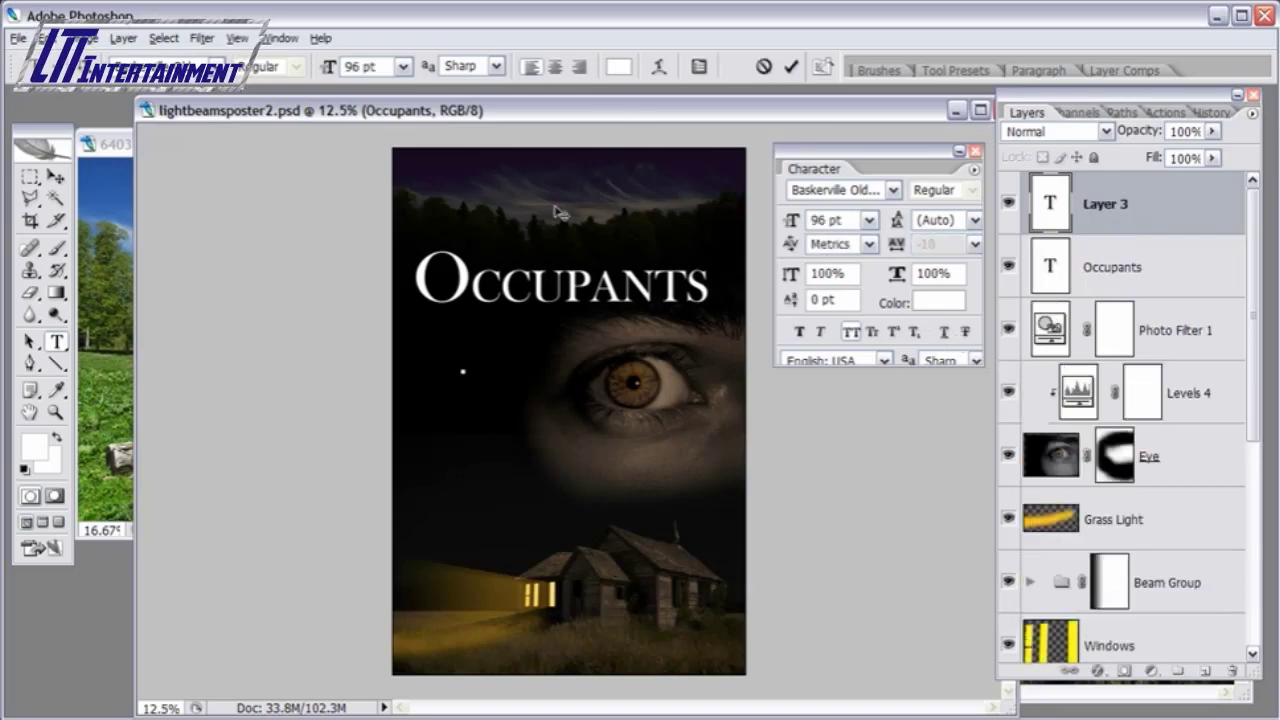
# - Type the word THE and reduce it to 36 pt
pyautogui.write('THE')
pyautogui.moveTo(572, 355); pyautogui.dragTo(458, 360)
pyautogui.click(869, 220)
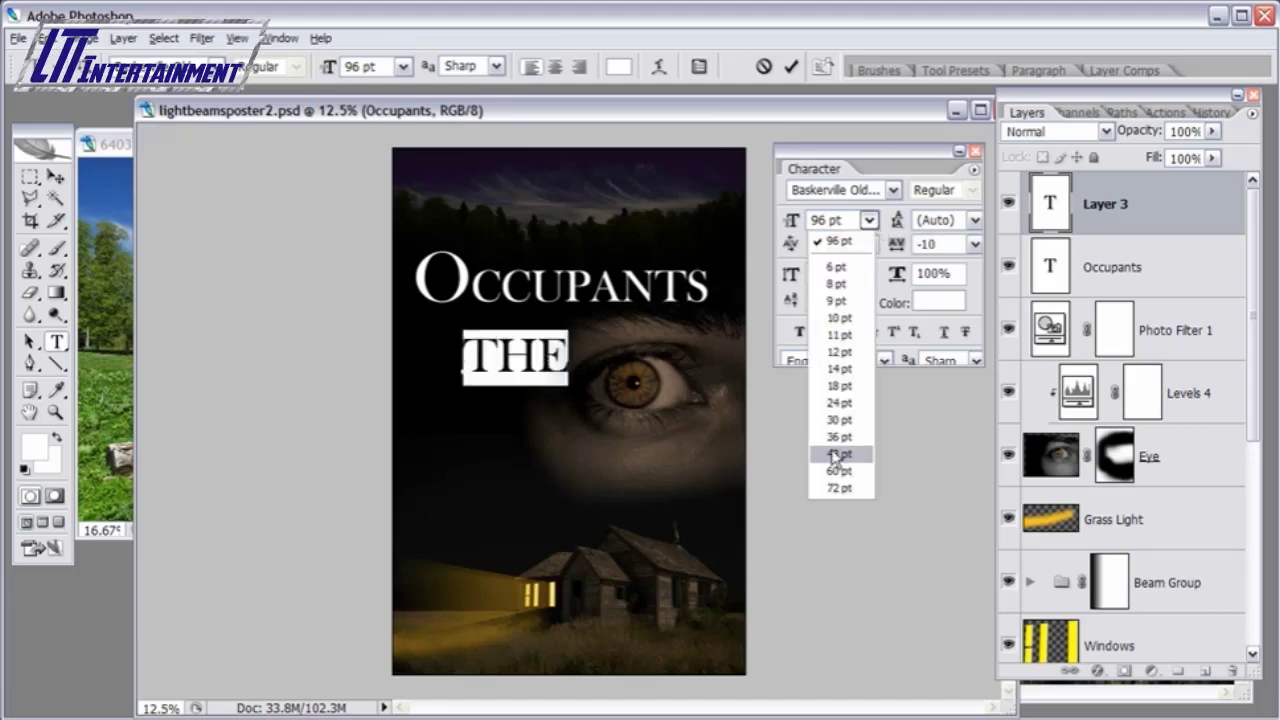
pyautogui.click(837, 490)
pyautogui.click(869, 220)
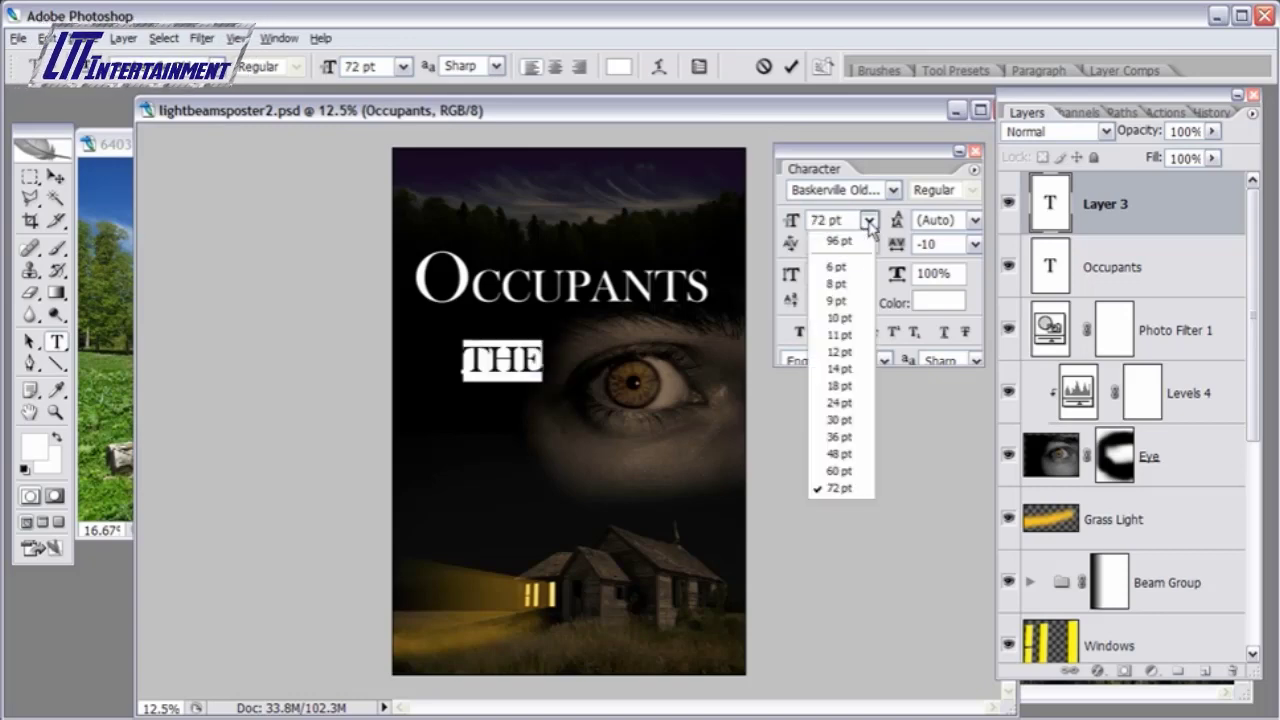
pyautogui.click(843, 455)
pyautogui.click(869, 220)
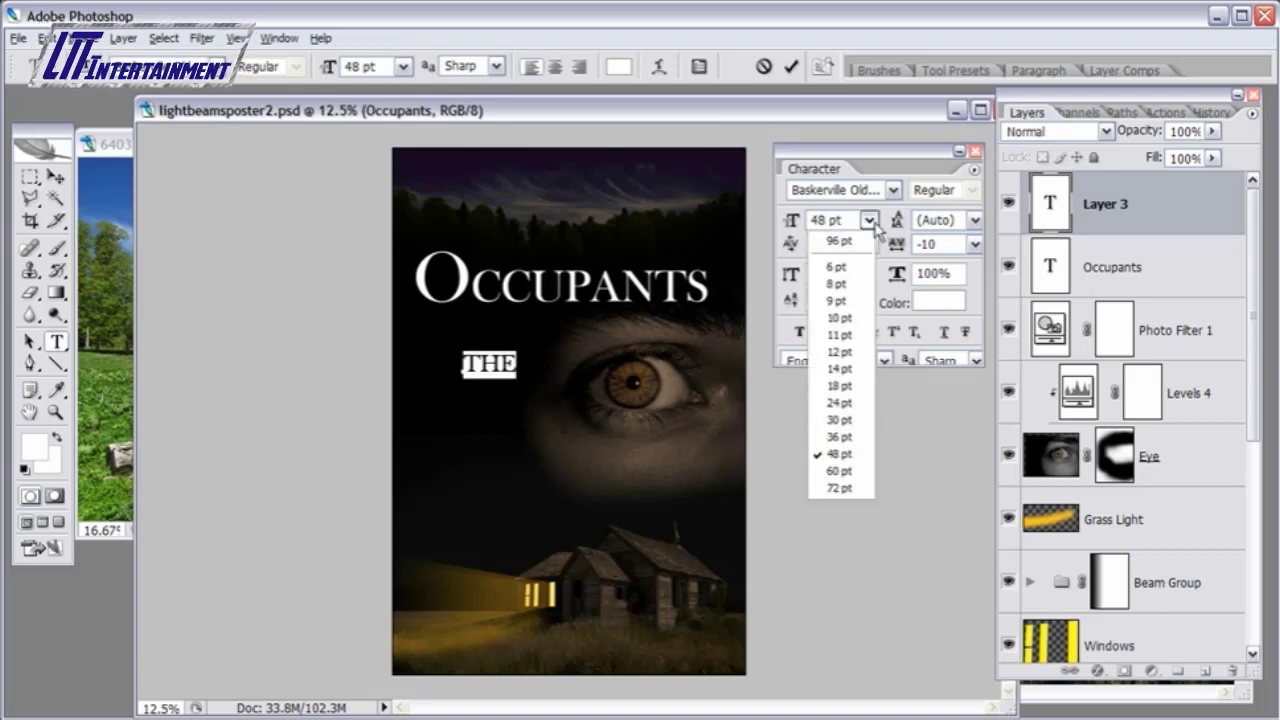
pyautogui.click(843, 438)
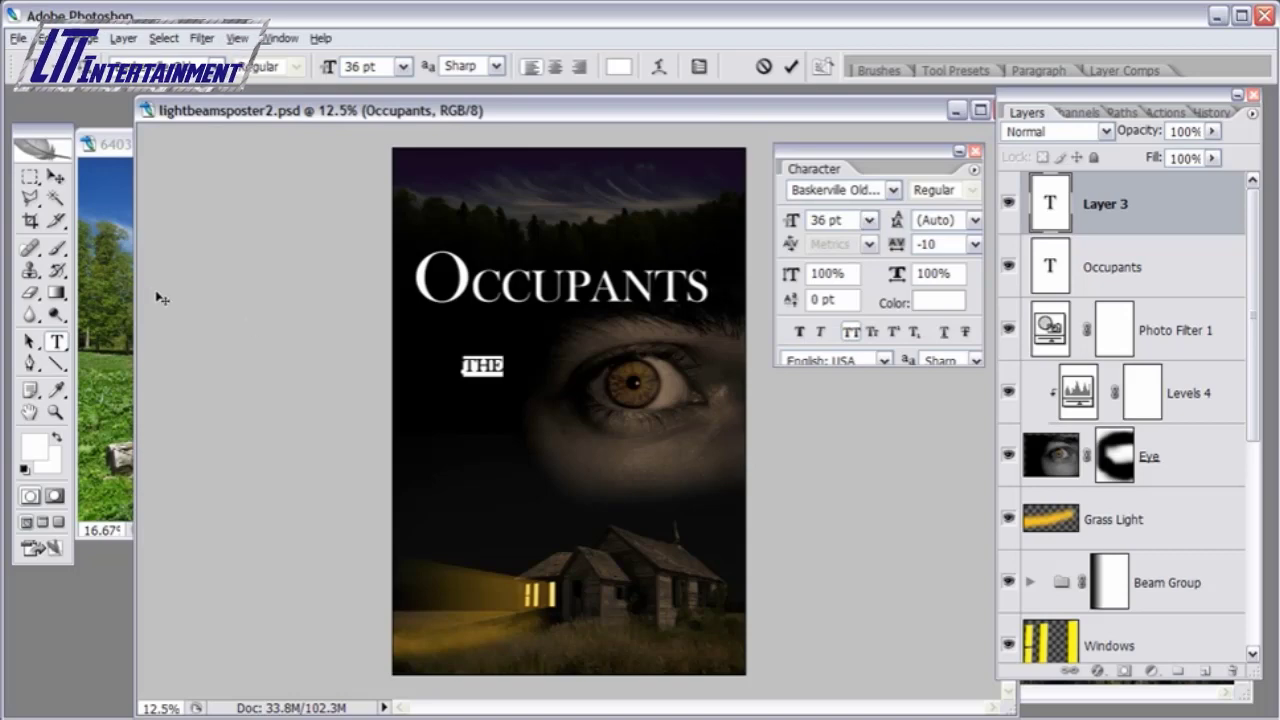
# - Move THE just above the OCCUPANTS title, beside the large O
pyautogui.click(56, 177)
pyautogui.moveTo(518, 434); pyautogui.dragTo(549, 339)
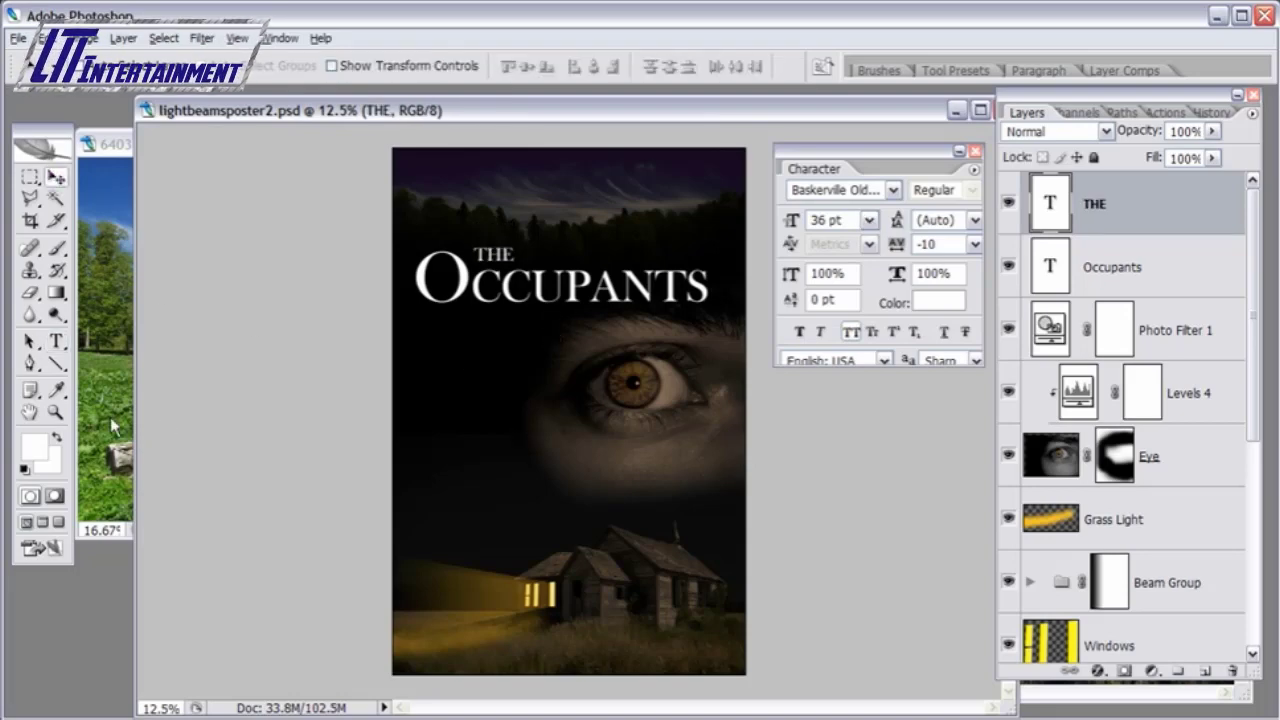
pyautogui.click(56, 412)
pyautogui.click(536, 273)
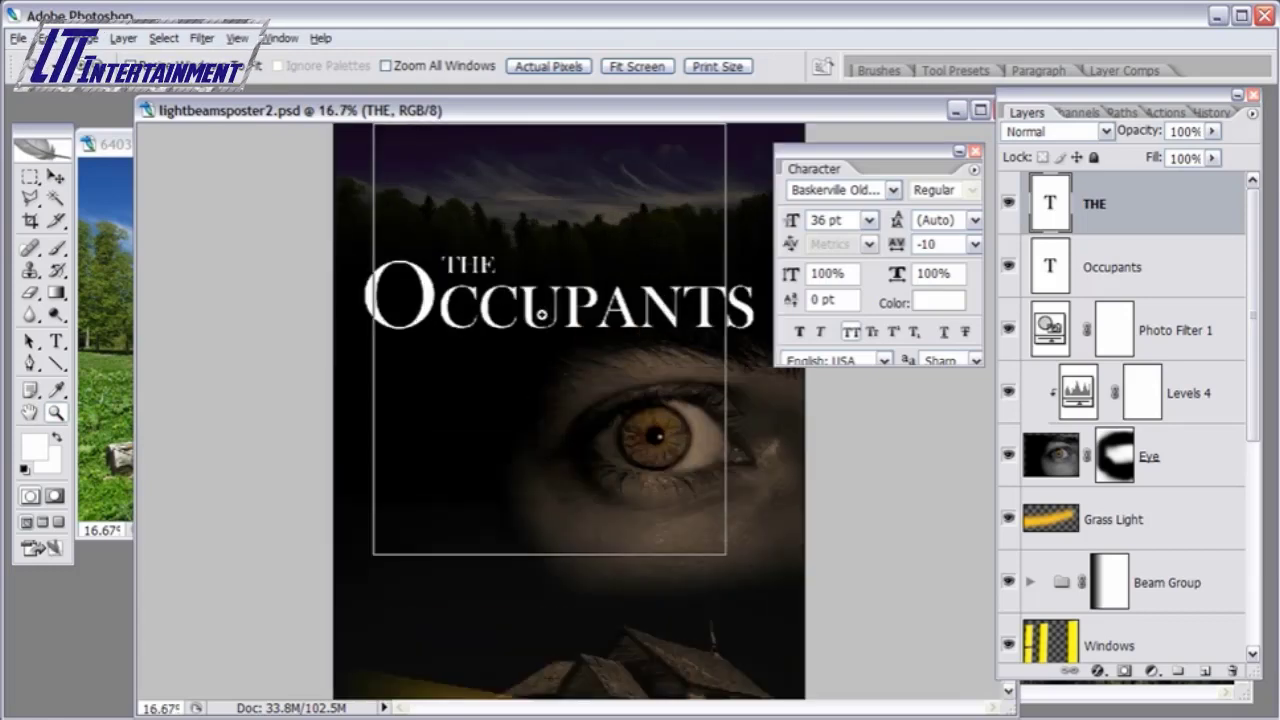
pyautogui.click(537, 275)
pyautogui.moveTo(855, 164); pyautogui.dragTo(1005, 157)
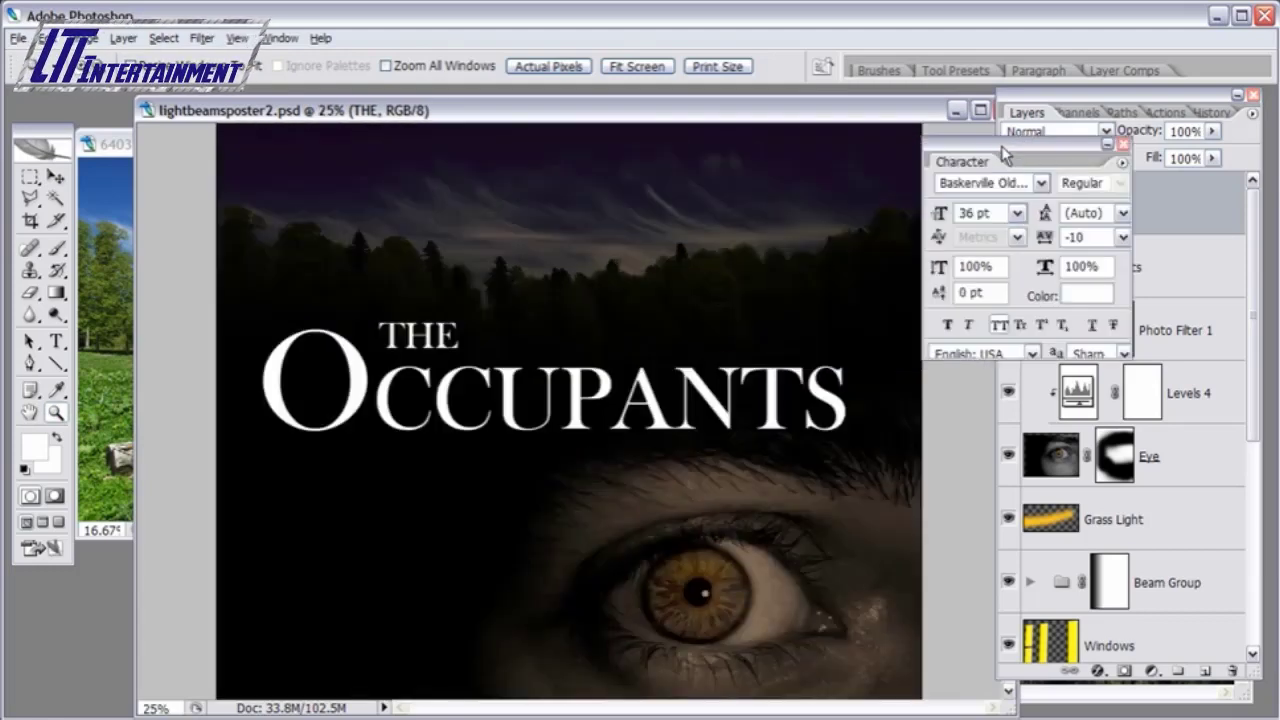
pyautogui.click(55, 177)
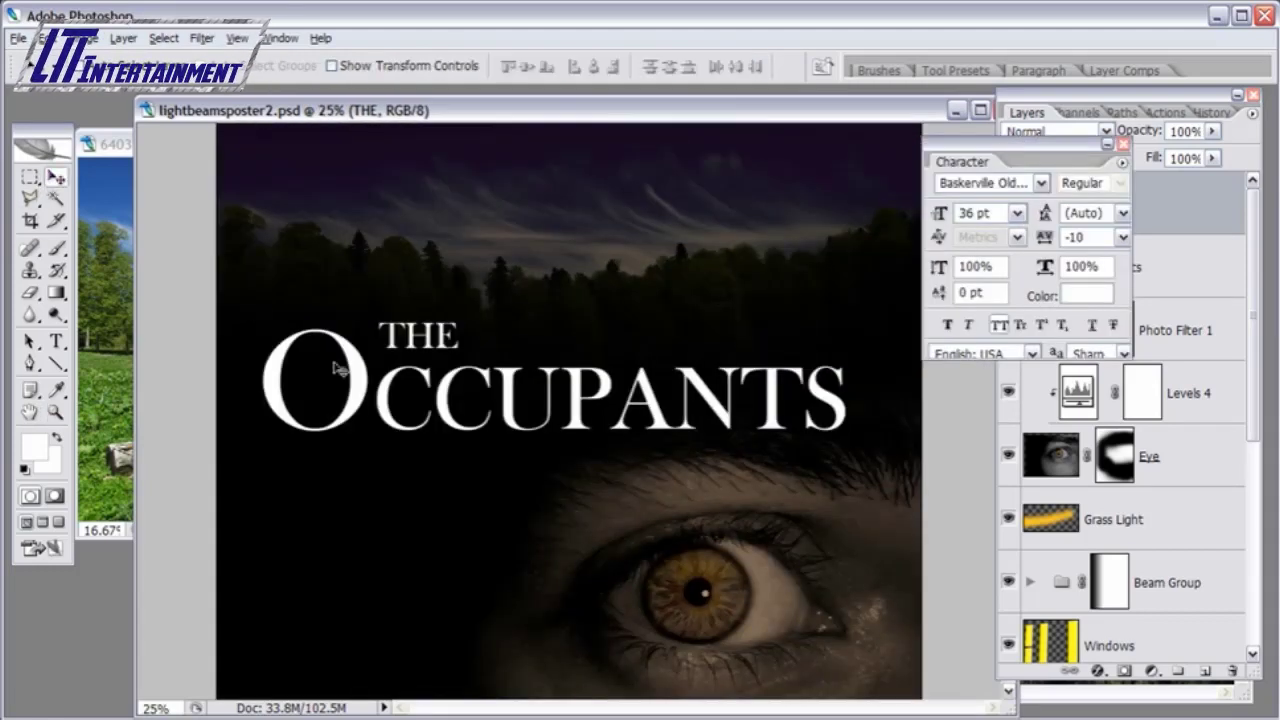
pyautogui.moveTo(402, 344); pyautogui.dragTo(504, 272)
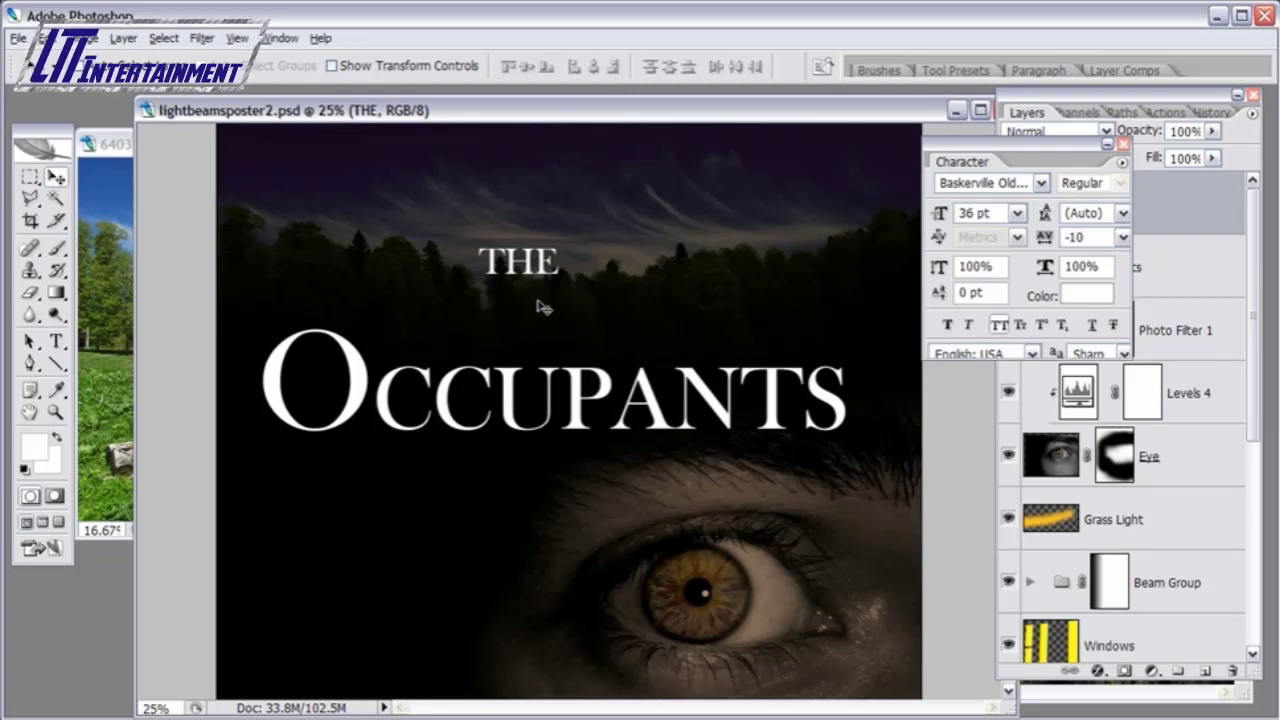
pyautogui.moveTo(540, 248); pyautogui.dragTo(439, 314)
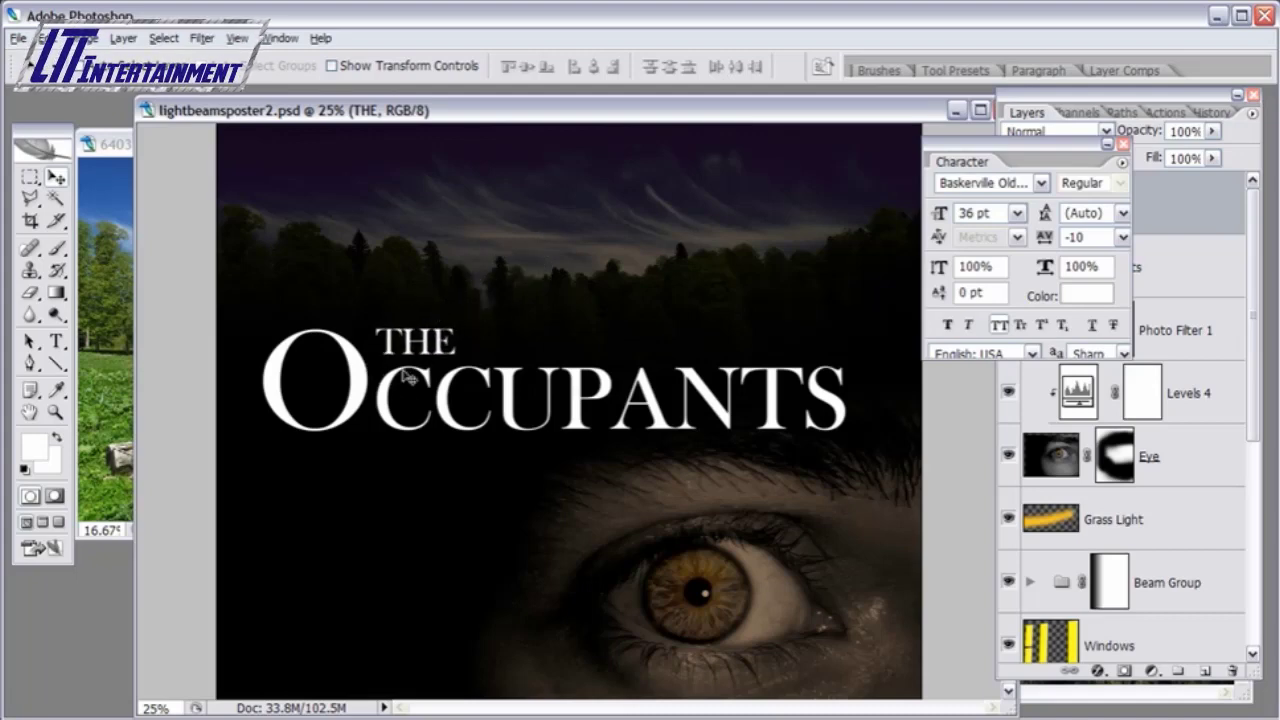
# - Set the tracking of THE to 50 in the Character panel
pyautogui.doubleClick(405, 352)
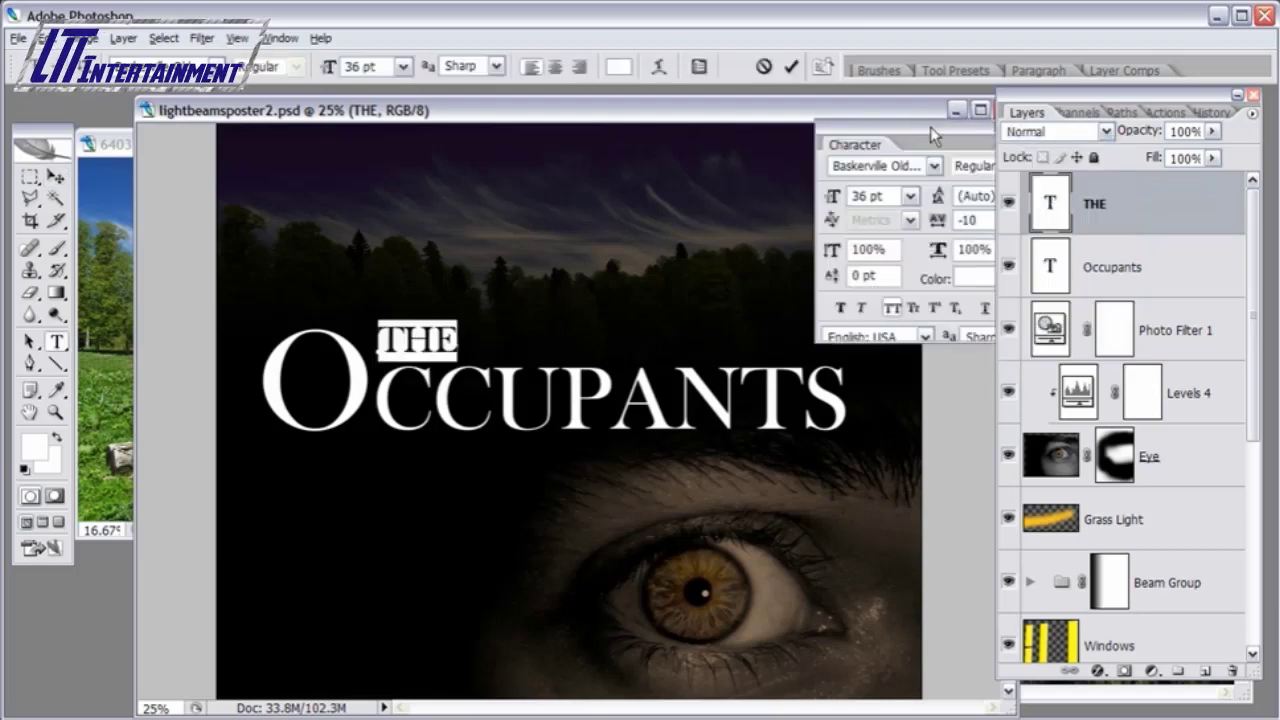
pyautogui.moveTo(930, 124); pyautogui.dragTo(878, 110)
pyautogui.click(963, 206)
pyautogui.click(952, 384)
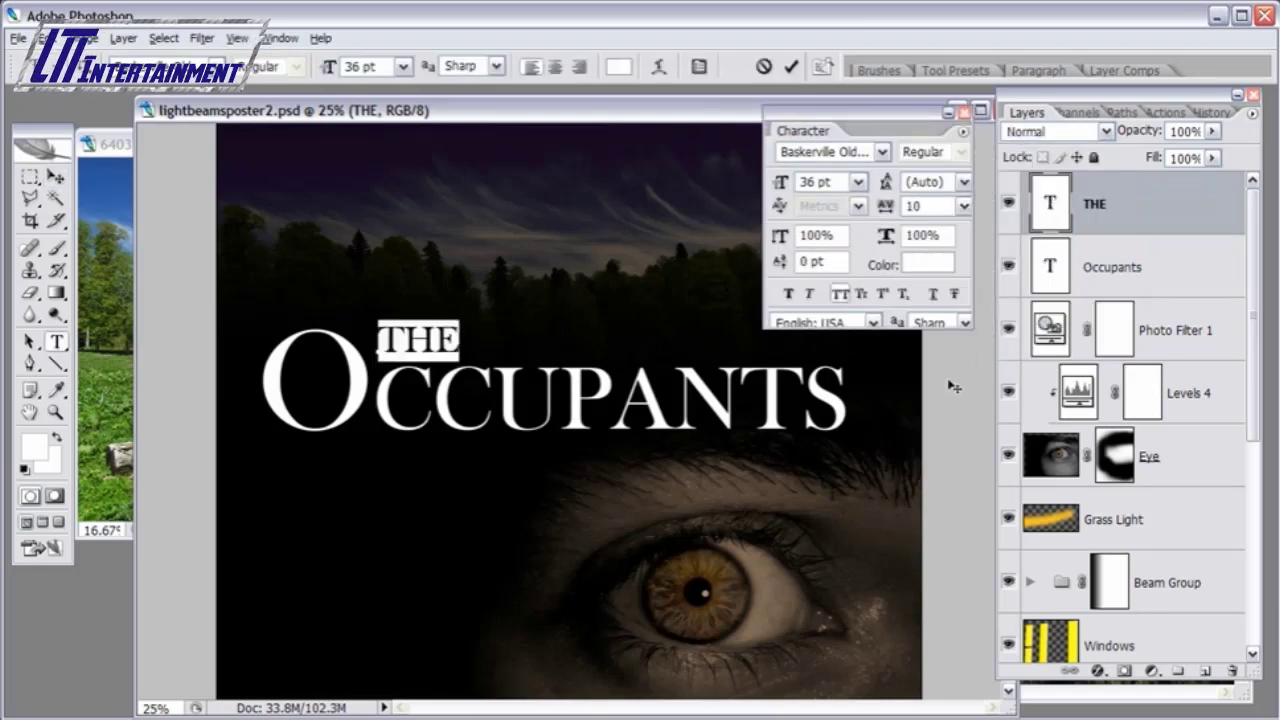
pyautogui.click(963, 206)
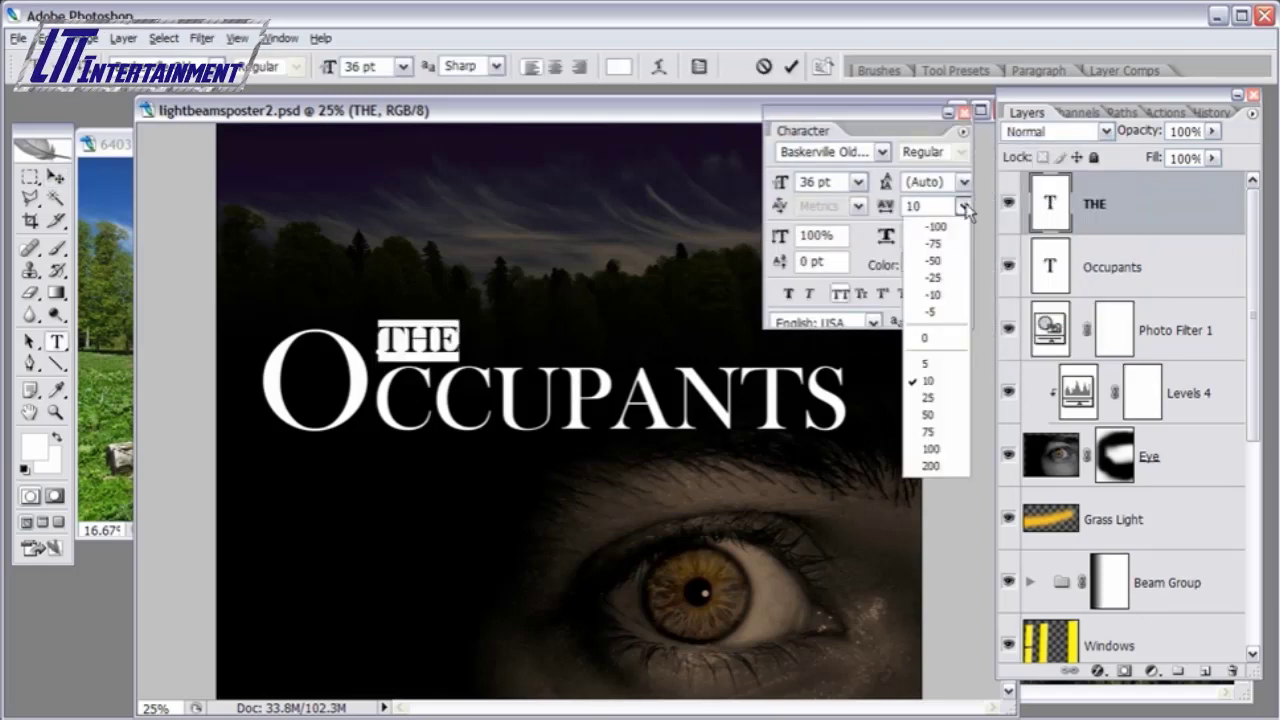
pyautogui.click(954, 398)
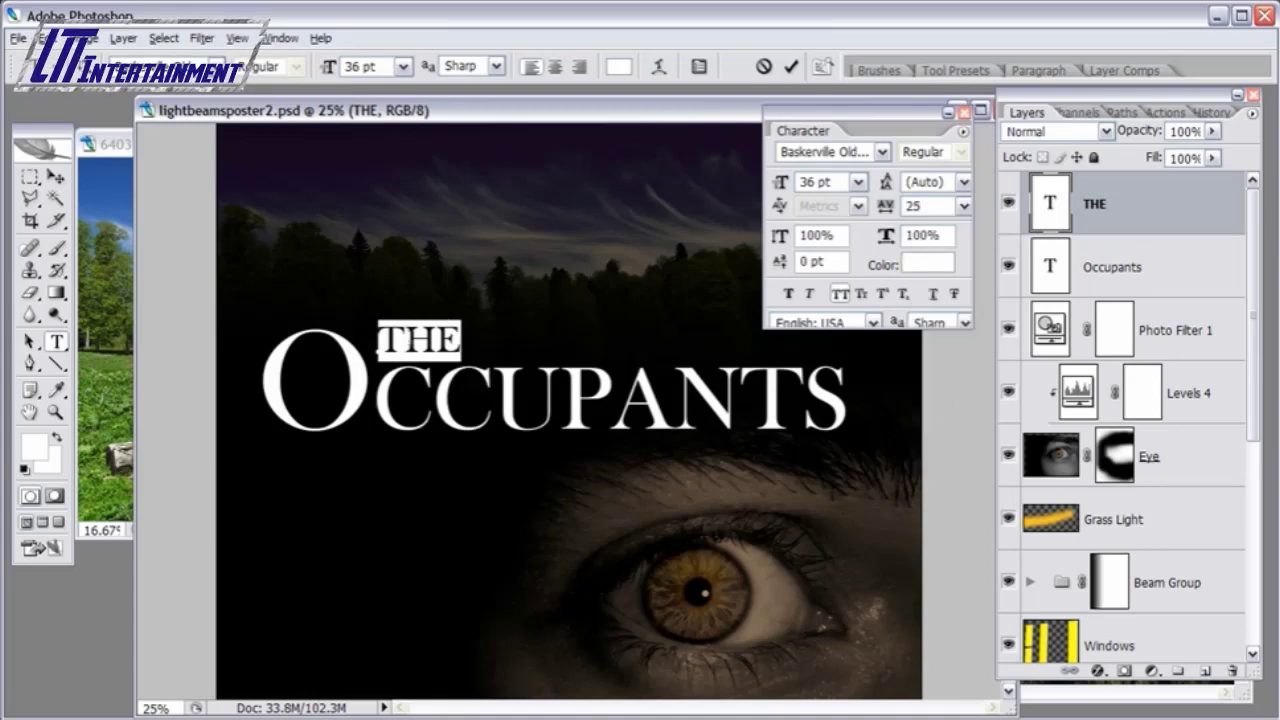
pyautogui.click(963, 206)
pyautogui.click(926, 416)
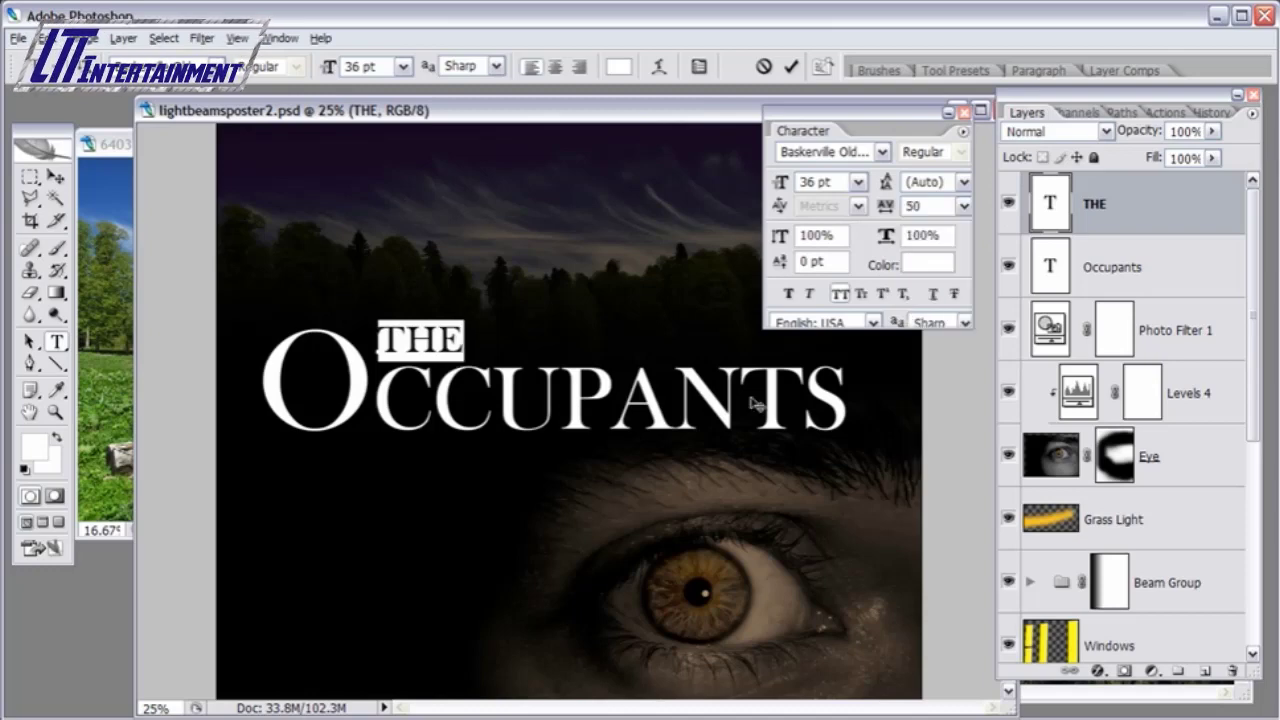
# - Nudge THE slightly right and down above OCCUPANTS
pyautogui.click(55, 177)
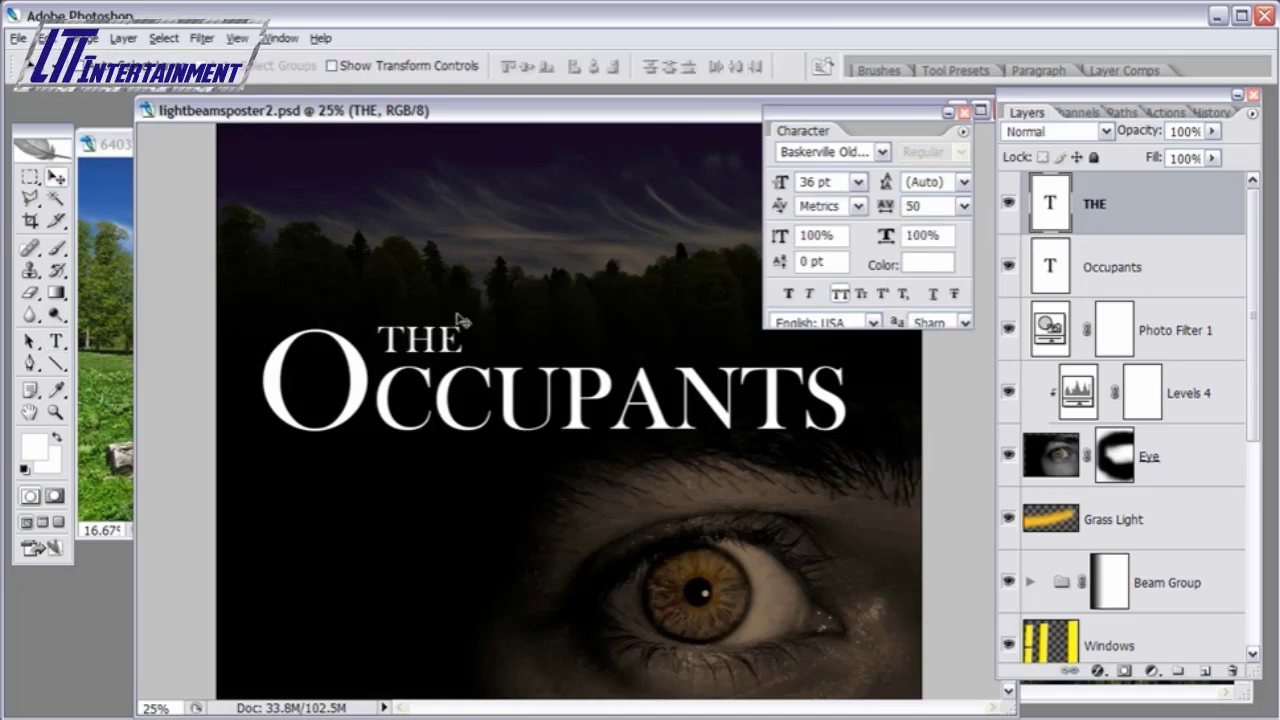
pyautogui.moveTo(452, 318); pyautogui.dragTo(455, 321)
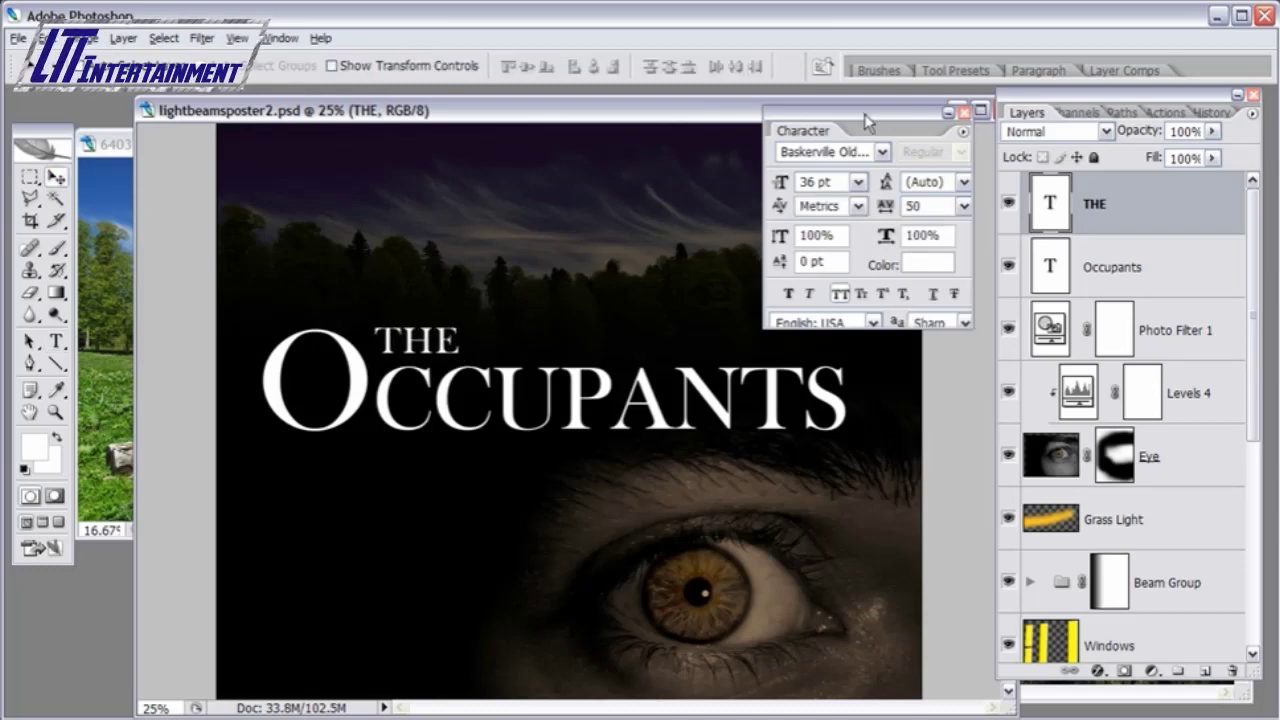
pyautogui.moveTo(866, 115); pyautogui.dragTo(882, 128)
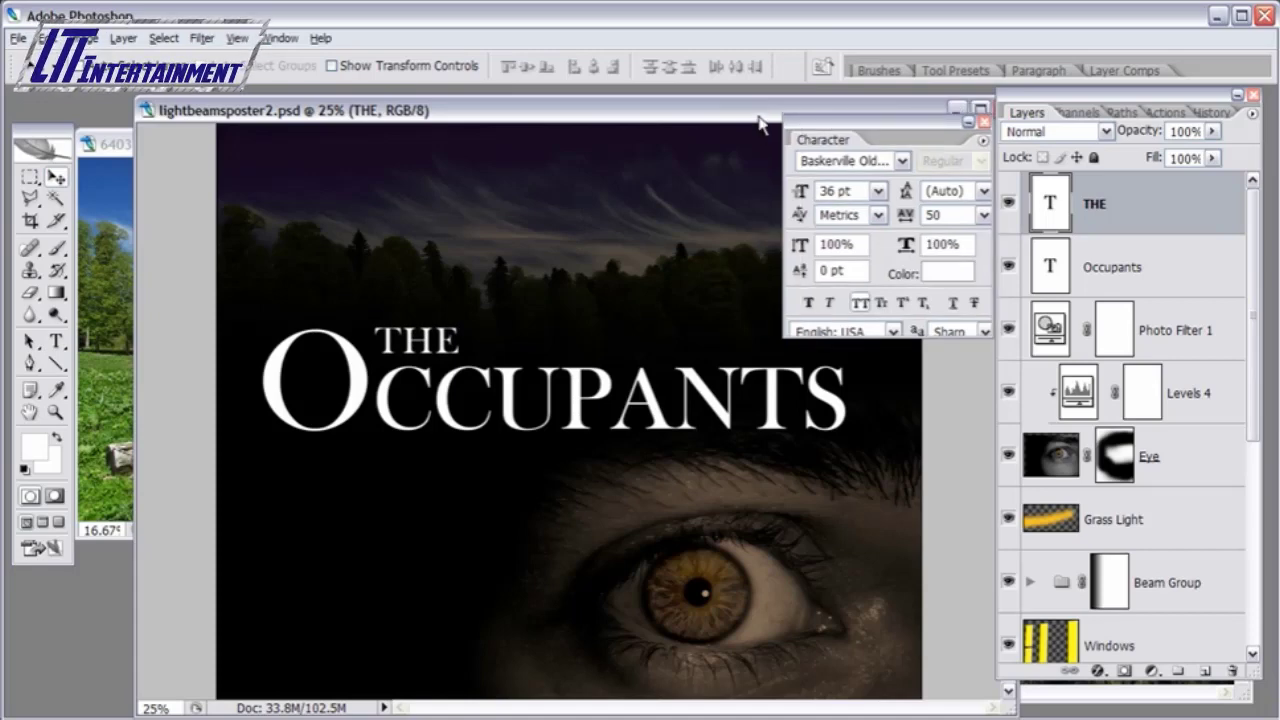
# - Type the tagline 'THEY ARE WATCHING YOU' below the title and size it 18 pt
pyautogui.click(56, 341)
pyautogui.click(481, 443)
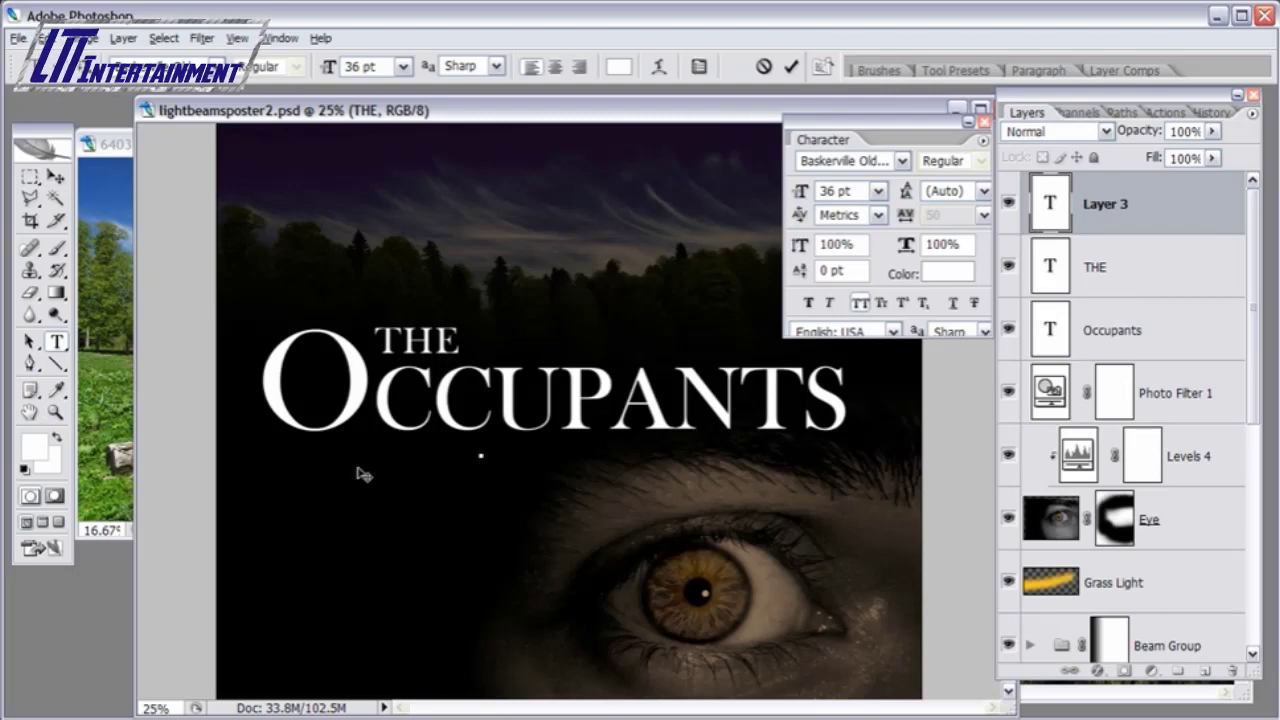
pyautogui.write('THEY ARE WA')
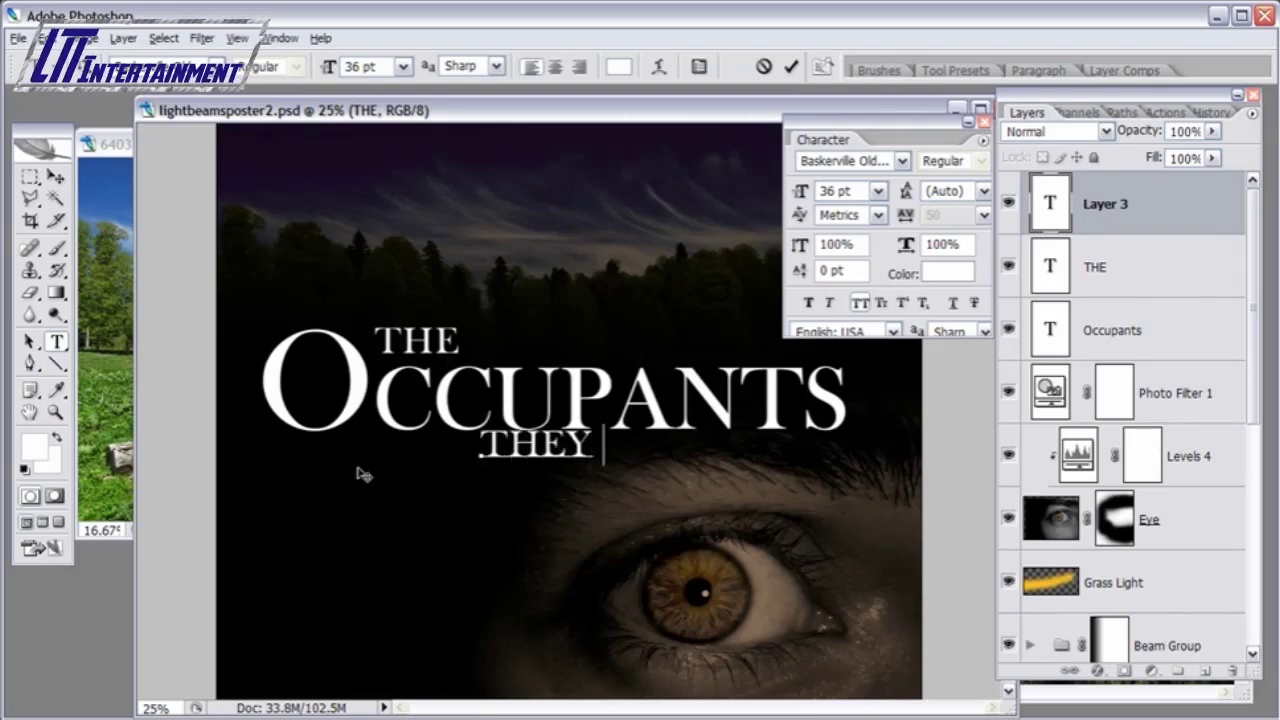
pyautogui.write('TCH')
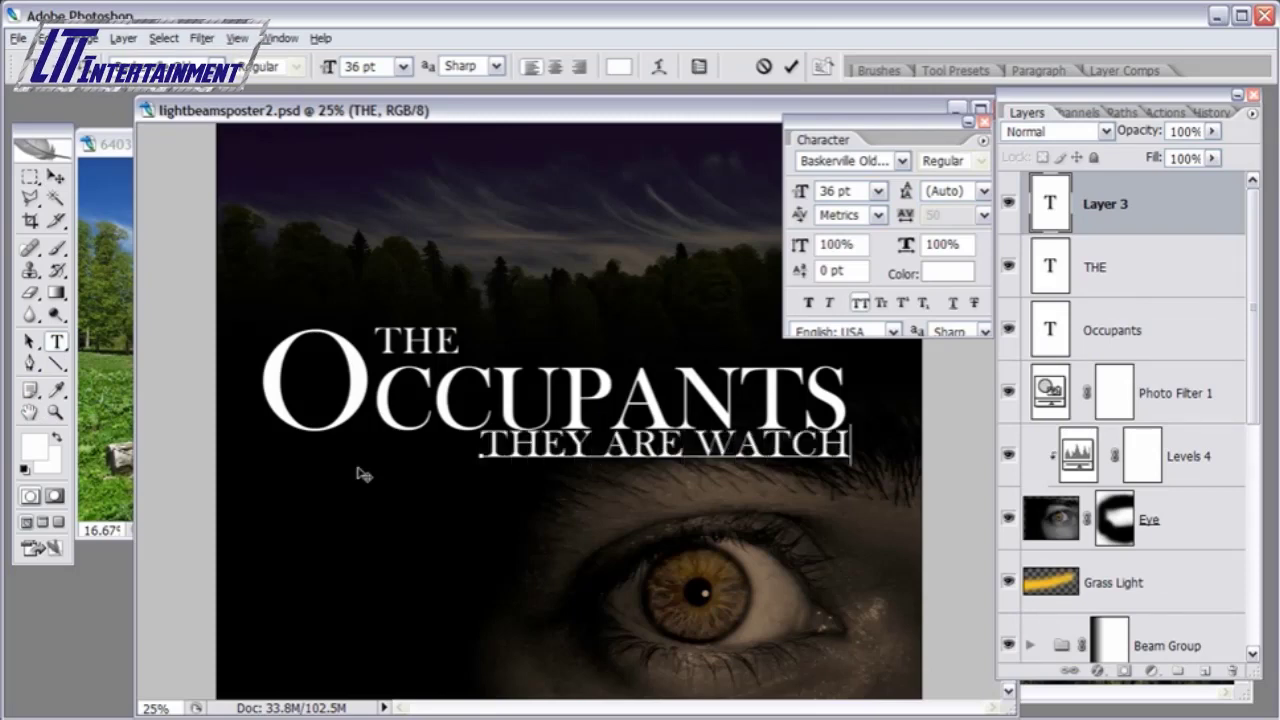
pyautogui.write('ING YOU')
pyautogui.hotkey('ctrl', 'Return')
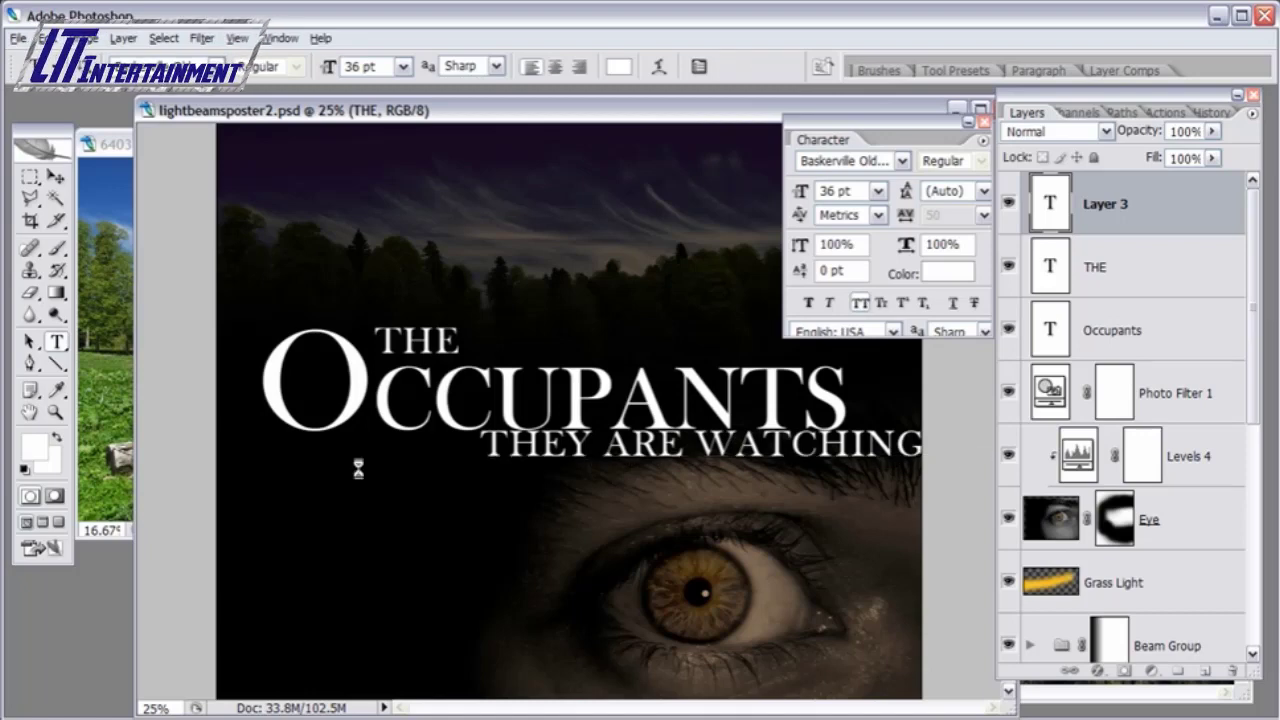
pyautogui.doubleClick(1052, 203)
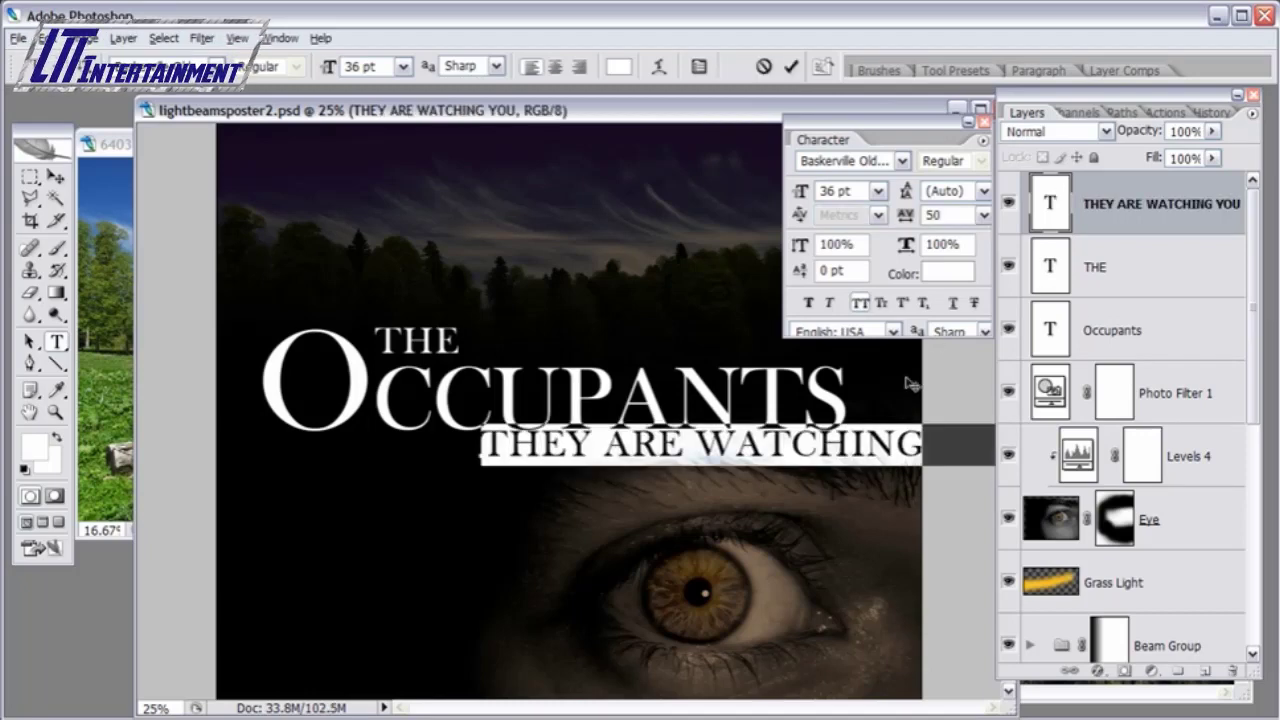
pyautogui.click(877, 191)
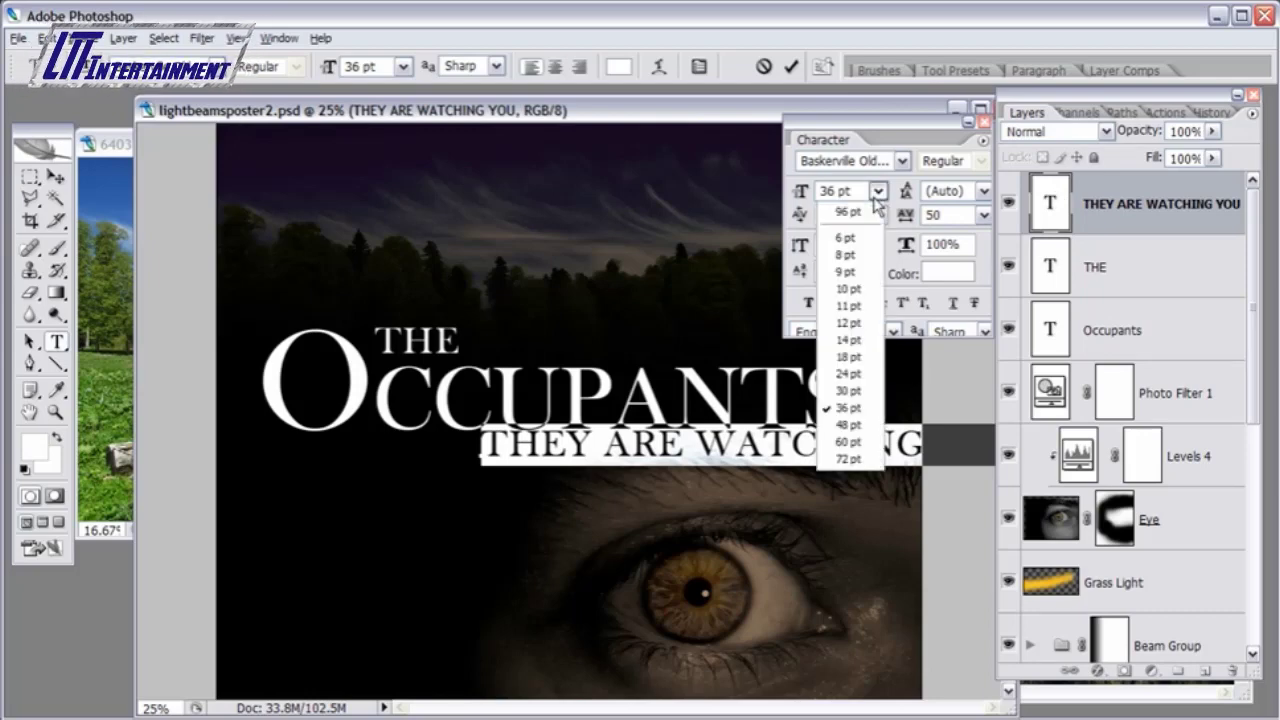
pyautogui.click(866, 374)
pyautogui.click(877, 191)
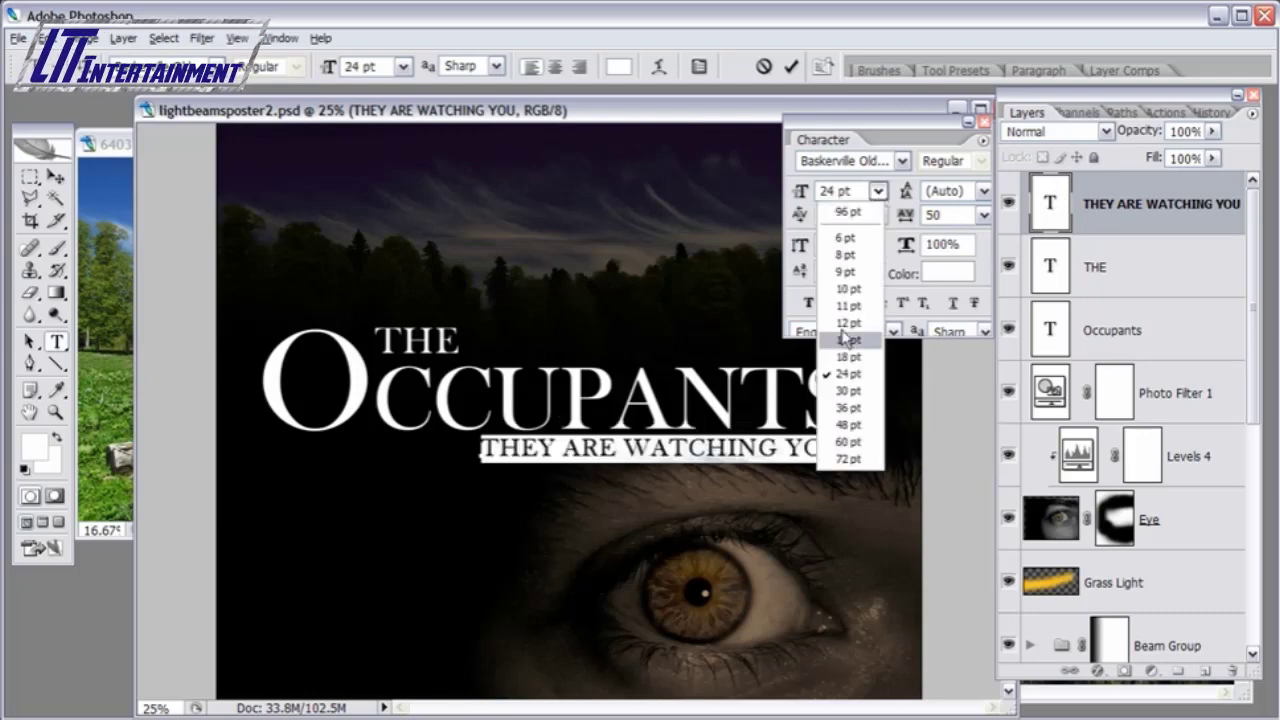
pyautogui.click(848, 357)
# - Move the tagline beneath OCCUPANTS, aligned with the title's right end
pyautogui.click(57, 177)
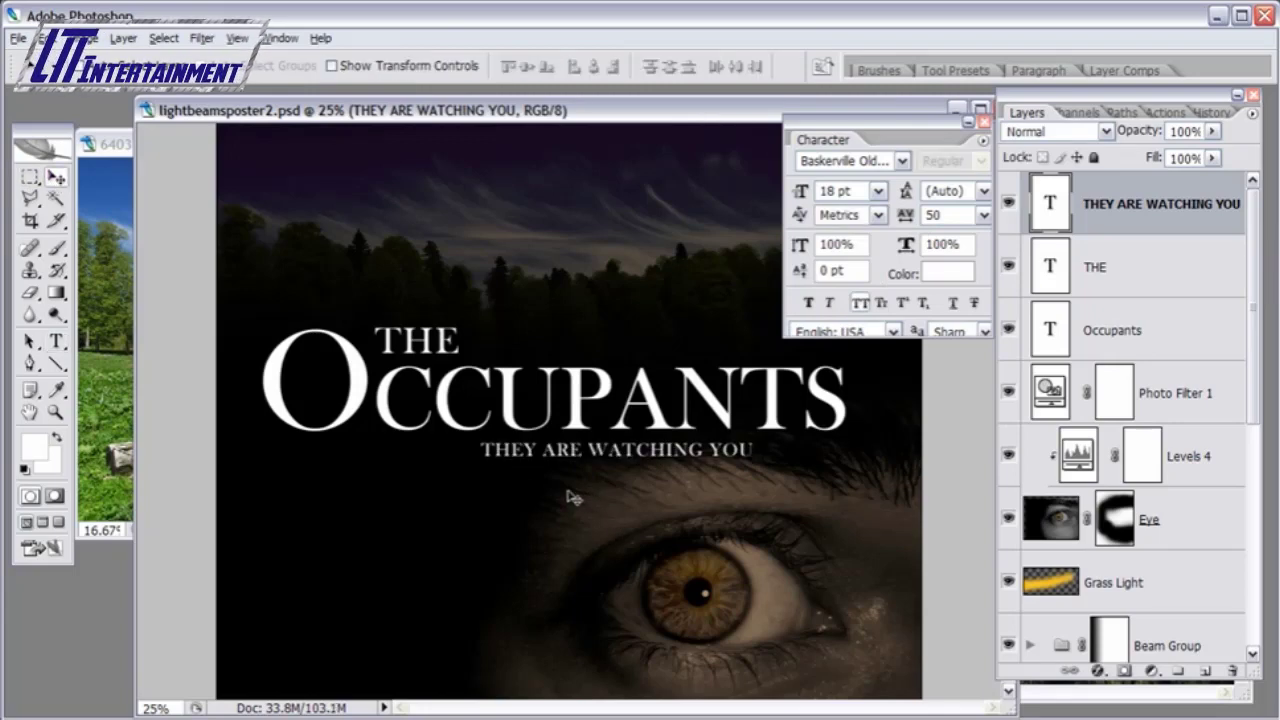
pyautogui.moveTo(572, 496); pyautogui.dragTo(662, 491)
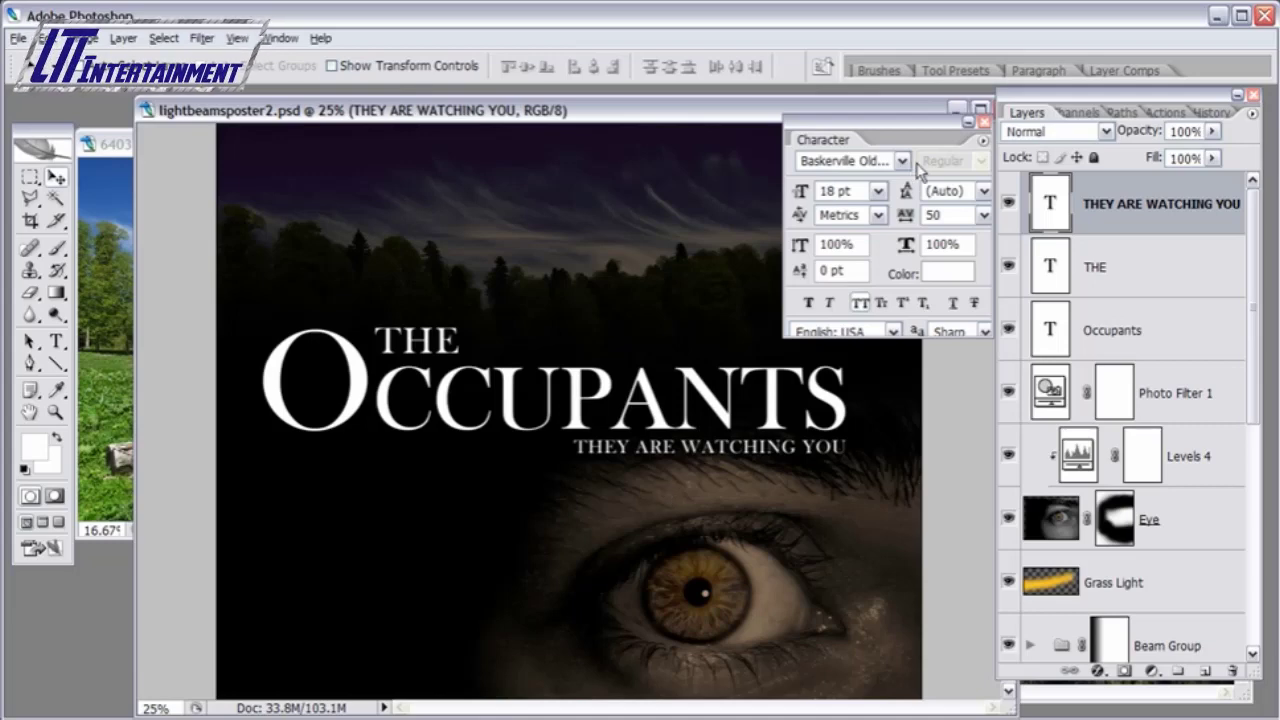
pyautogui.moveTo(888, 139); pyautogui.dragTo(975, 133)
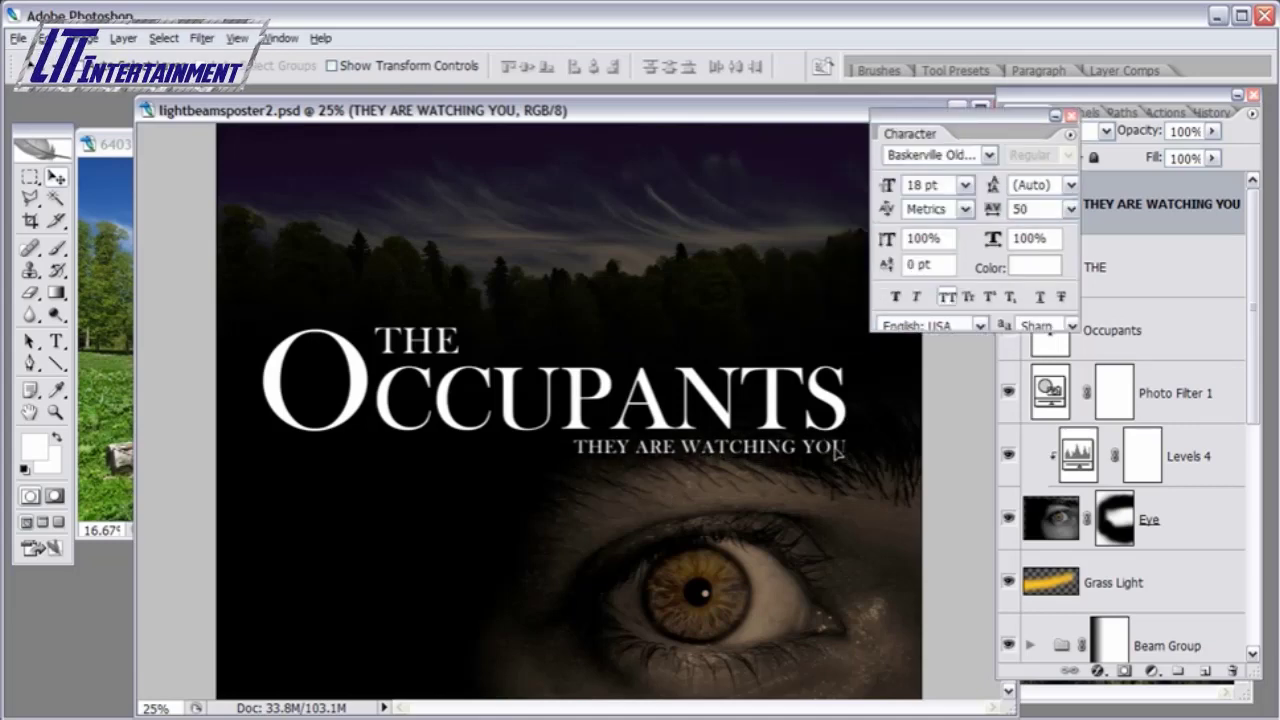
pyautogui.moveTo(838, 452); pyautogui.dragTo(840, 452)
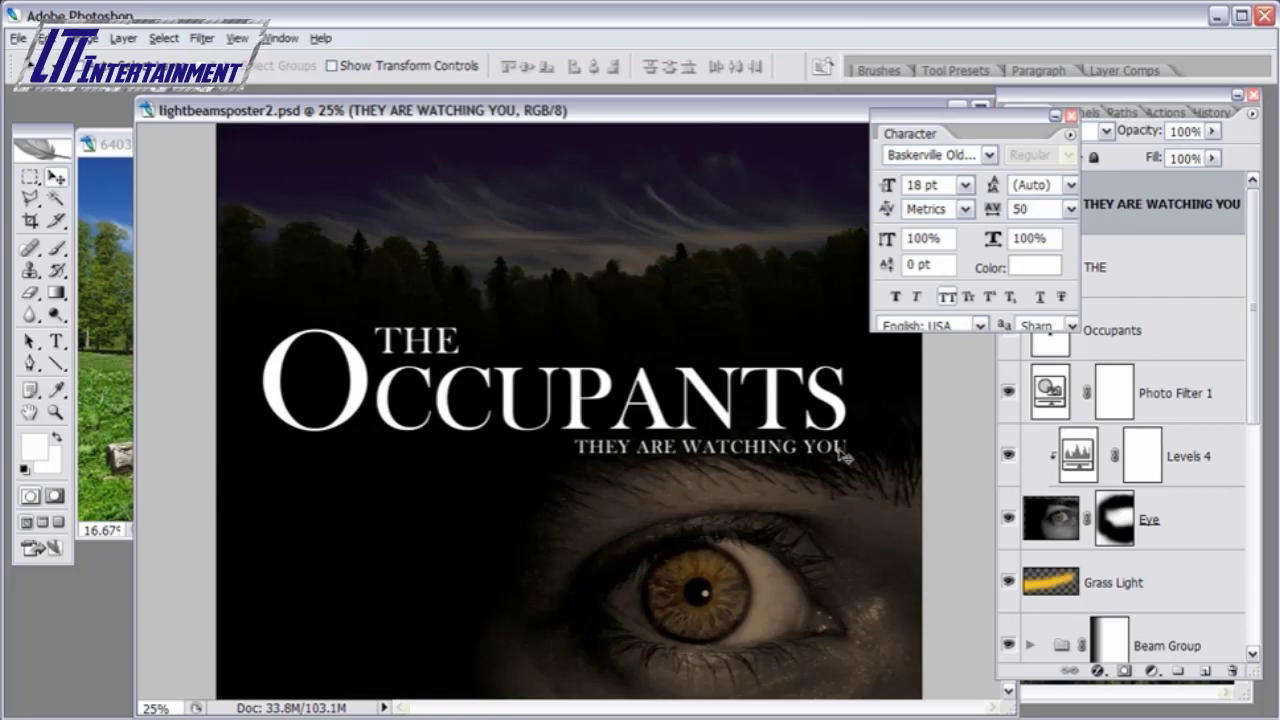
pyautogui.moveTo(842, 454); pyautogui.dragTo(842, 453)
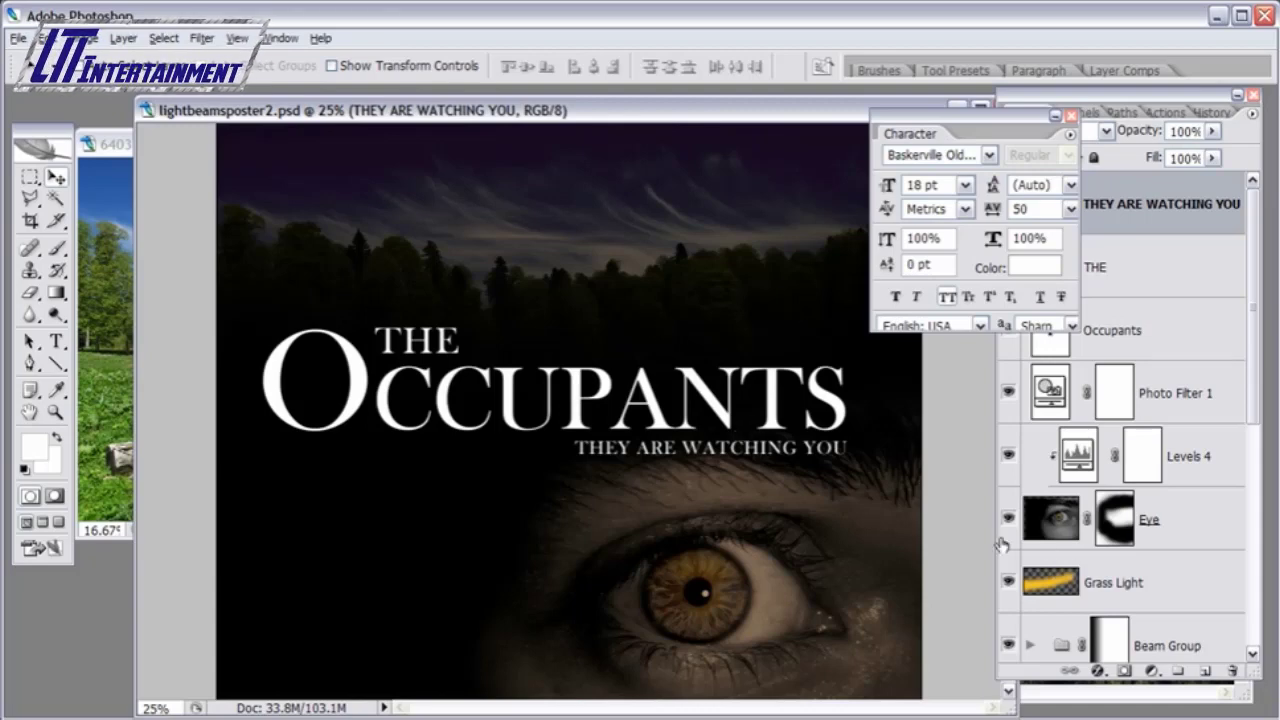
pyautogui.hotkey('ctrl', '-')
pyautogui.hotkey('ctrl', '-')
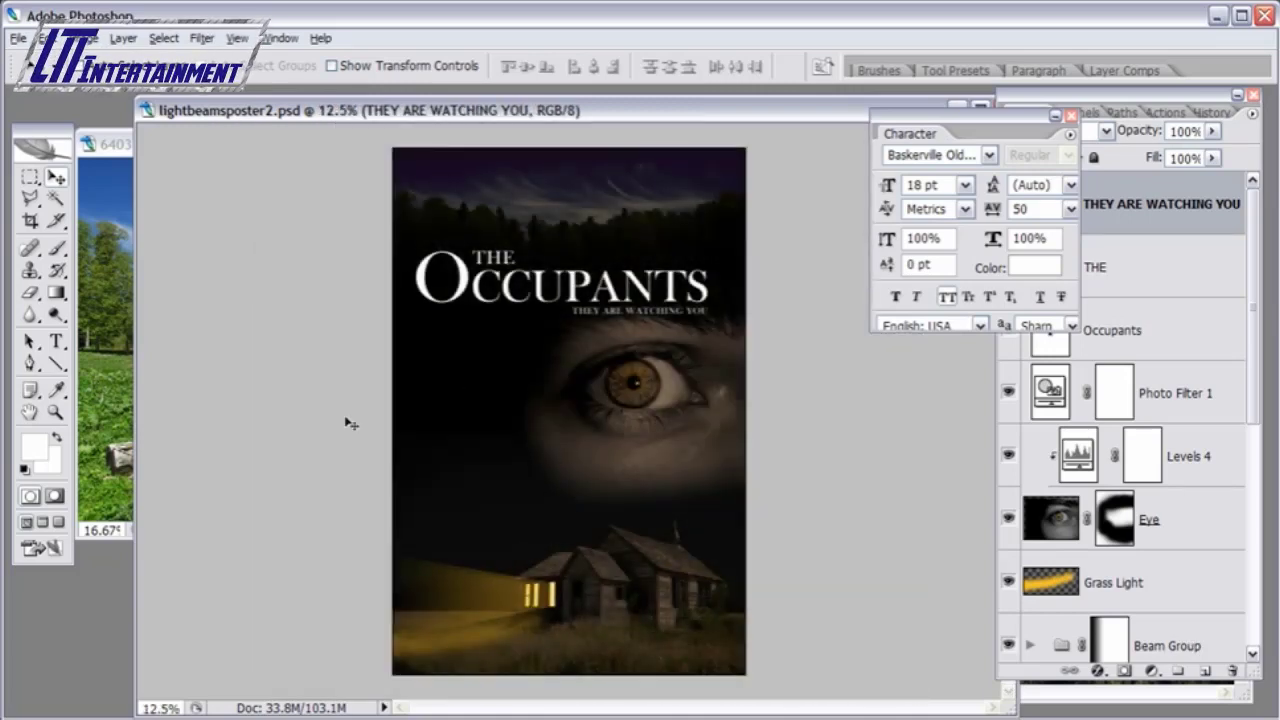
pyautogui.press('t')
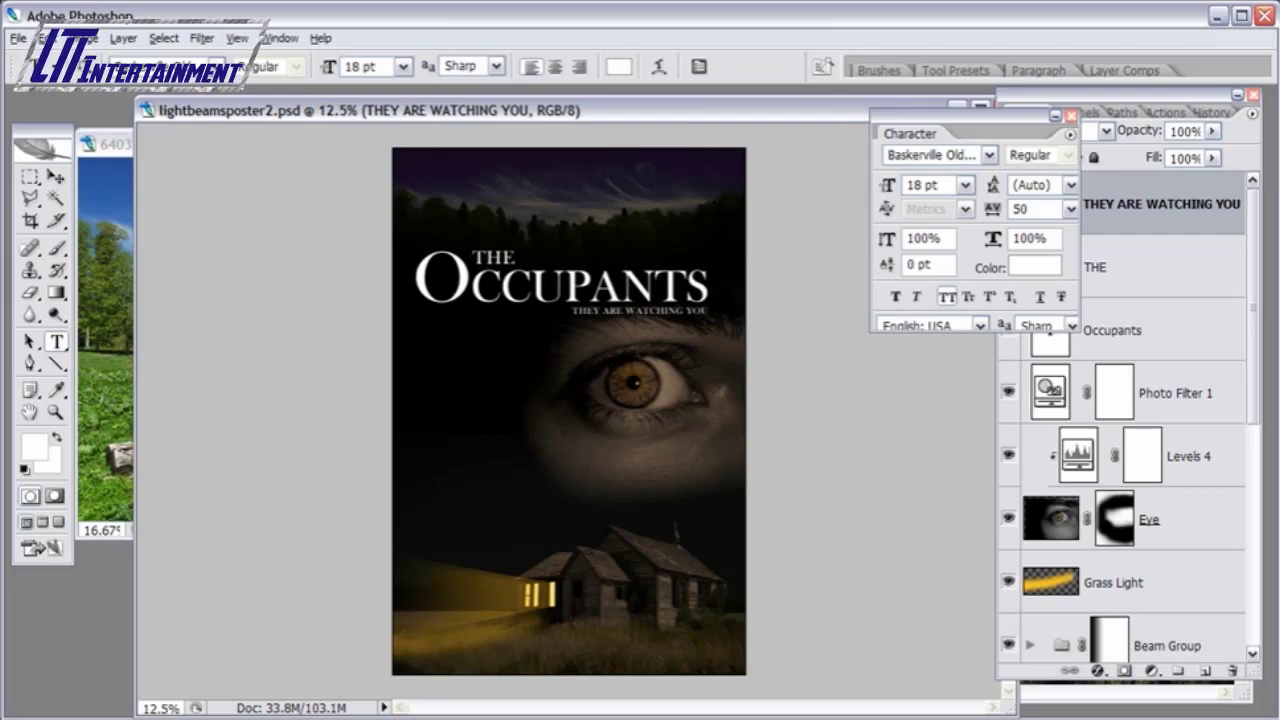
pyautogui.hotkey('ctrl', 'Tab')
pyautogui.press('f')
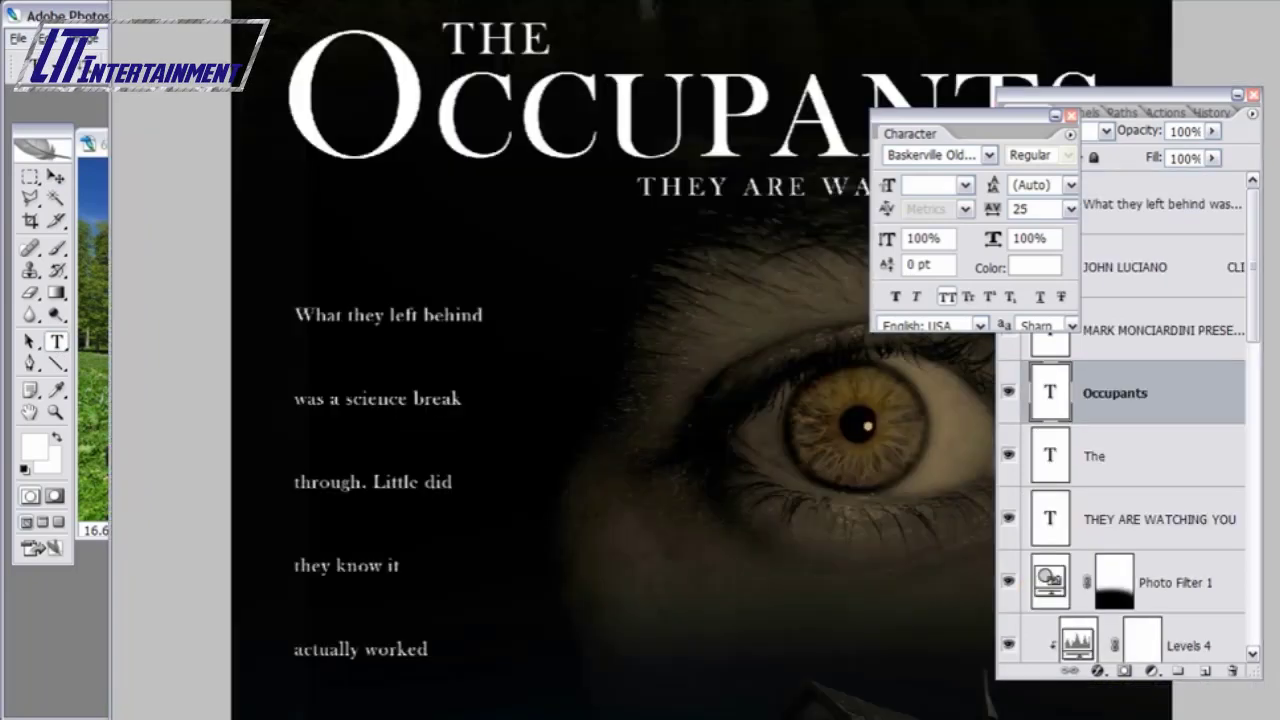
pyautogui.hotkey('ctrl', '-')
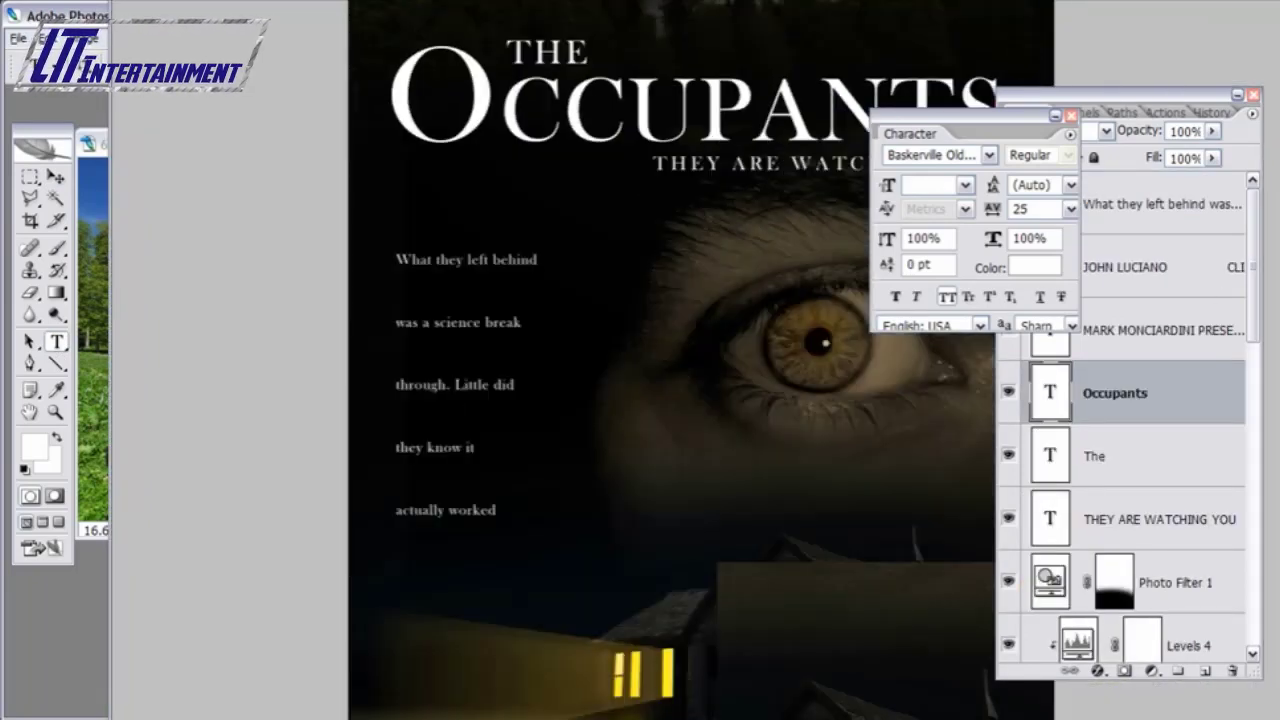
pyautogui.press('f')
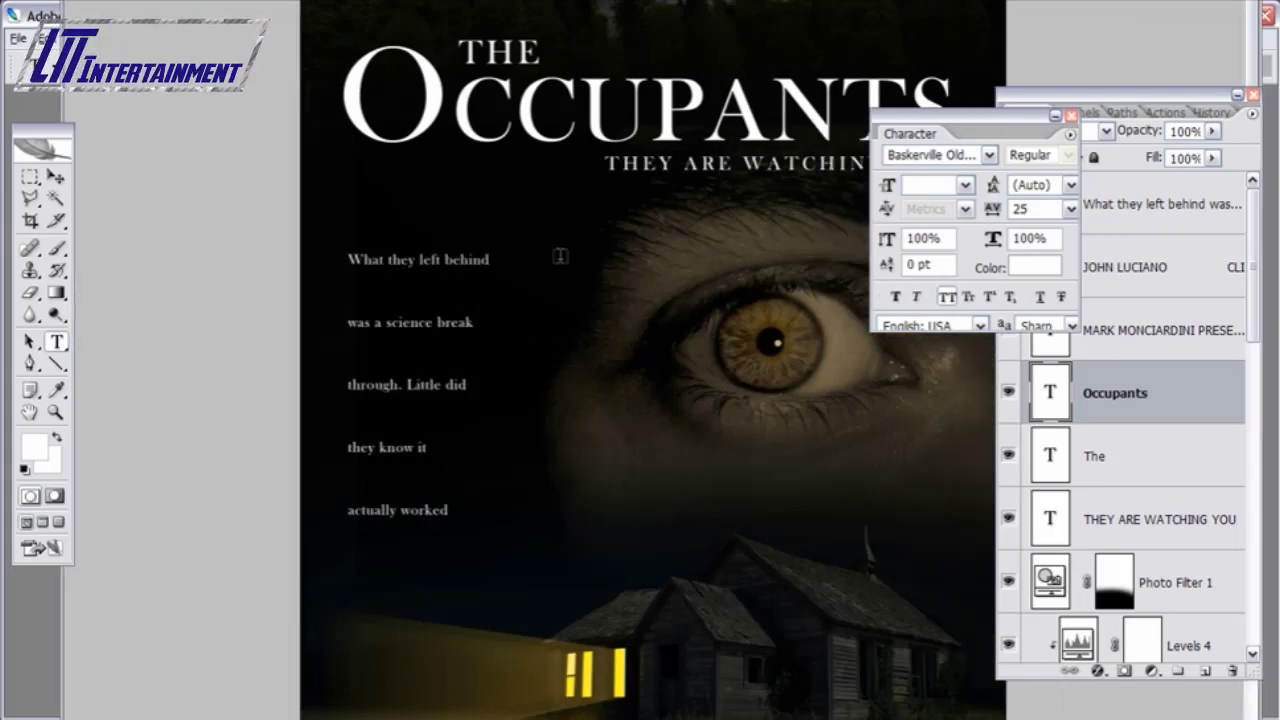
pyautogui.click(357, 259)
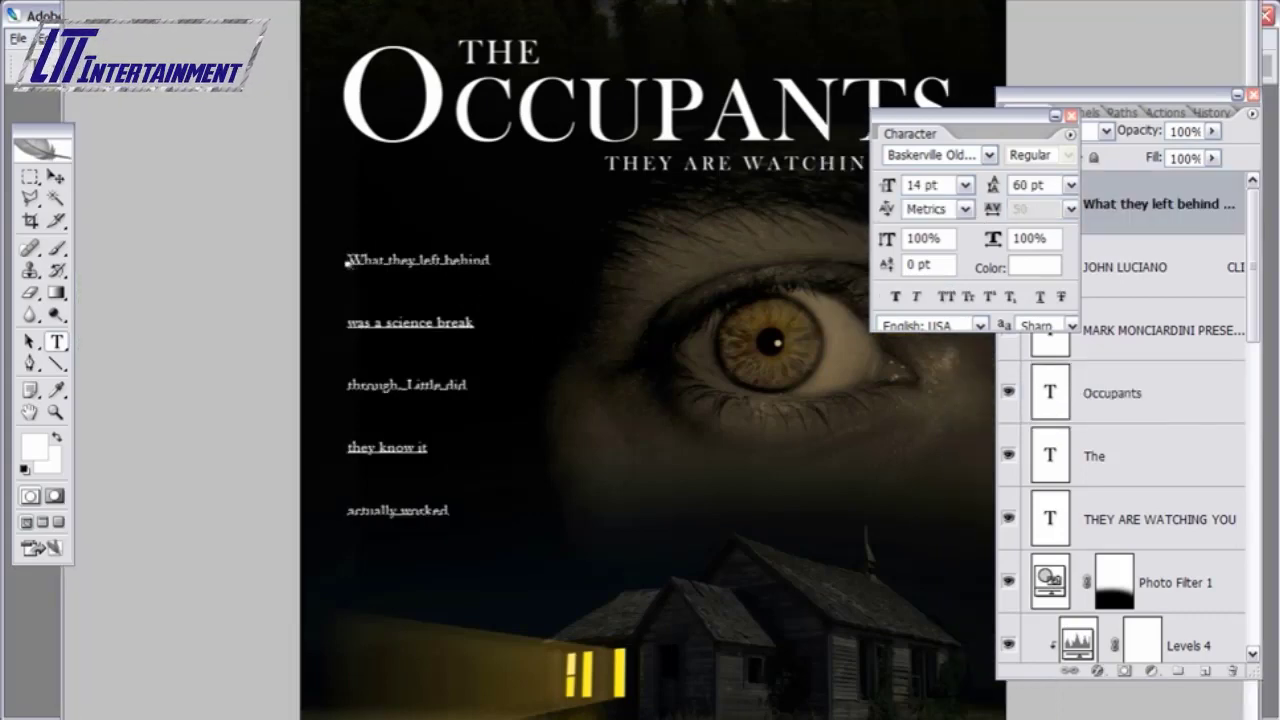
pyautogui.moveTo(352, 262); pyautogui.dragTo(452, 512)
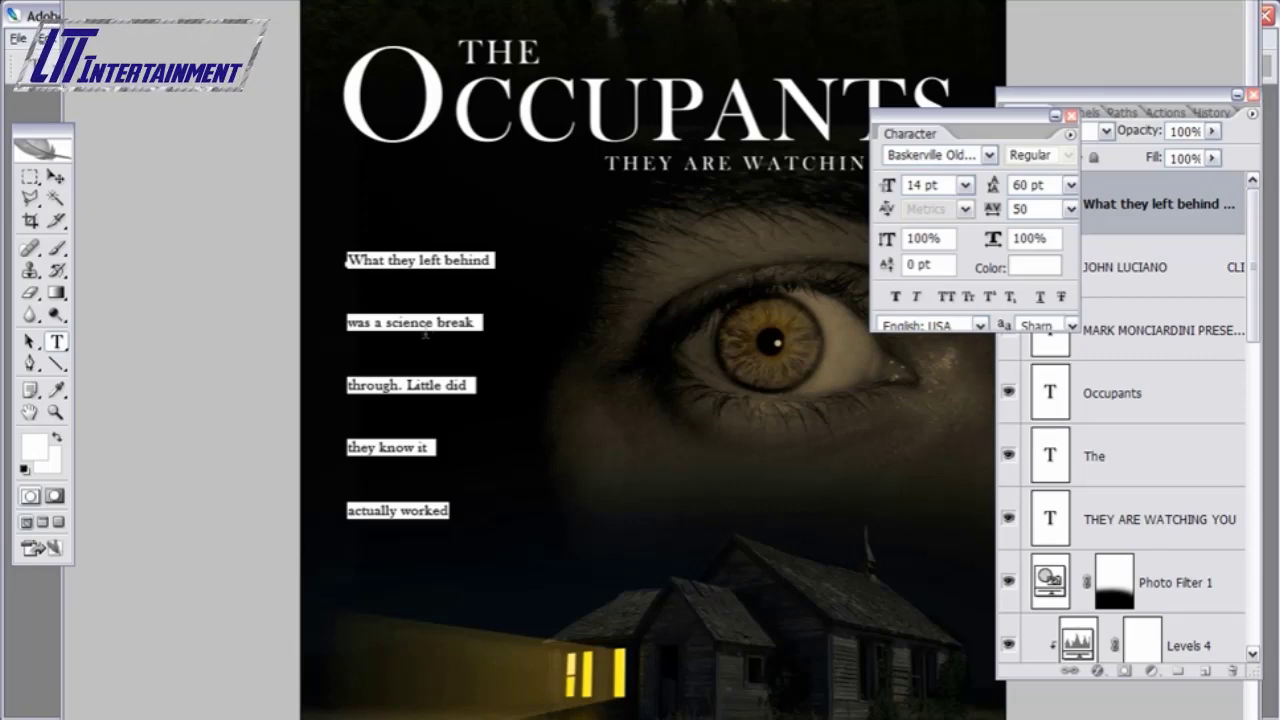
pyautogui.click(56, 176)
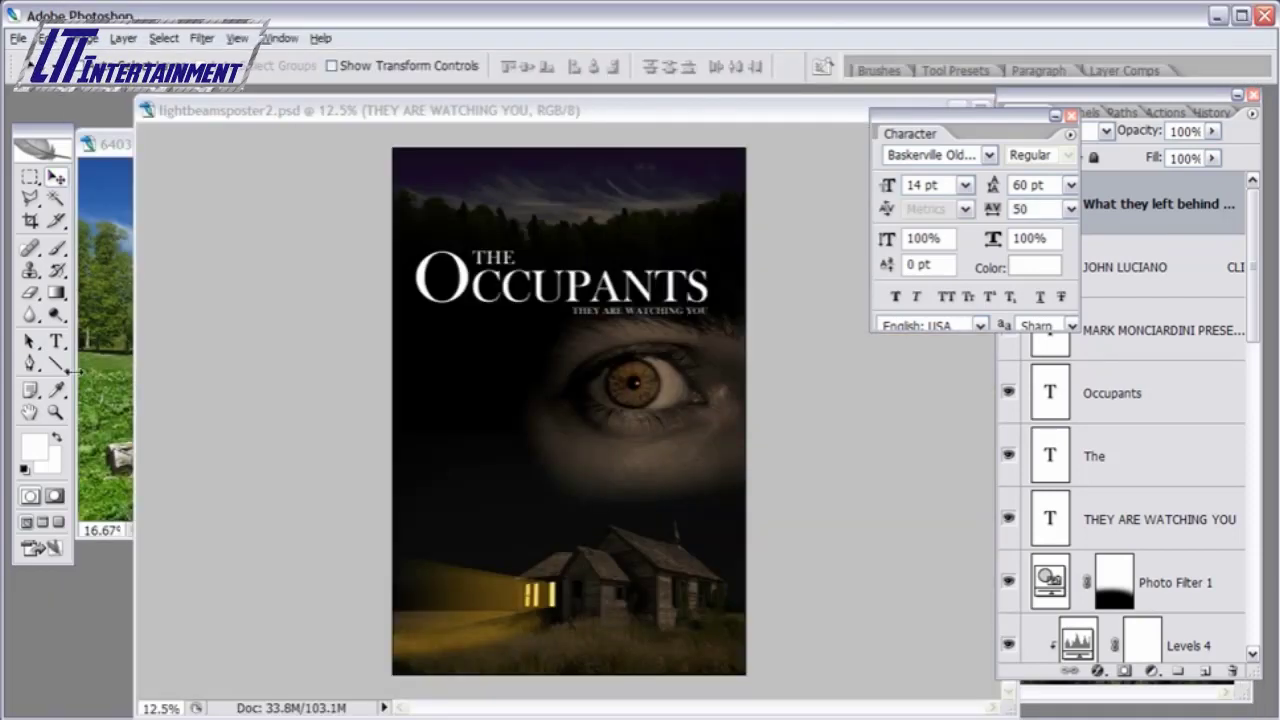
# - Paste the five-line body paragraph 'What they left behind' at the poster's left and commit it
pyautogui.click(55, 412)
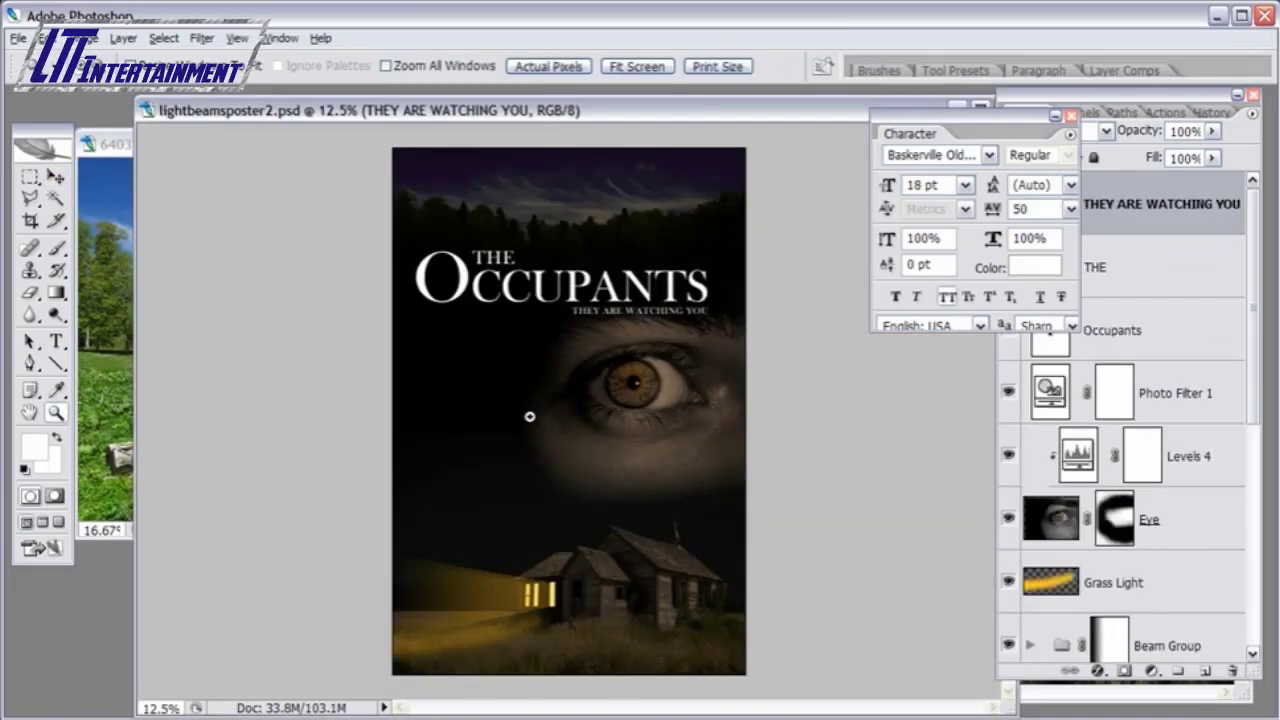
pyautogui.click(530, 416)
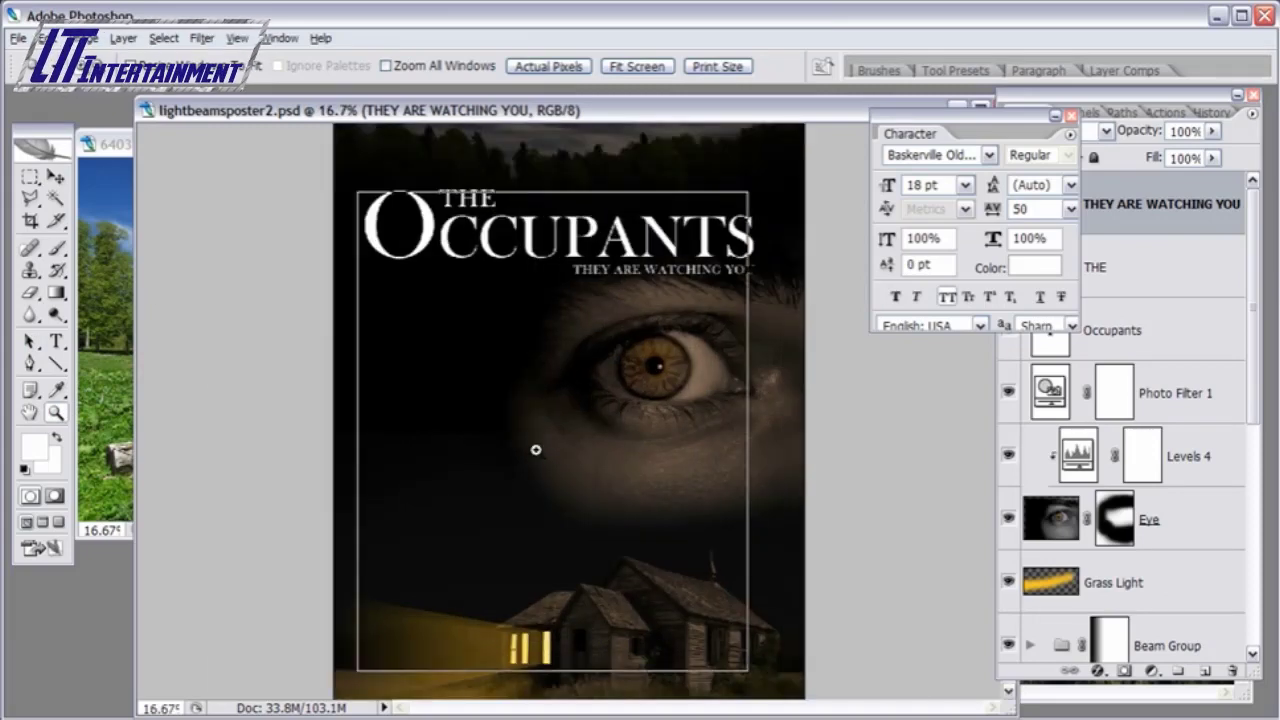
pyautogui.click(535, 450)
pyautogui.keyDown('alt'); pyautogui.click(330, 327); pyautogui.keyUp('alt')
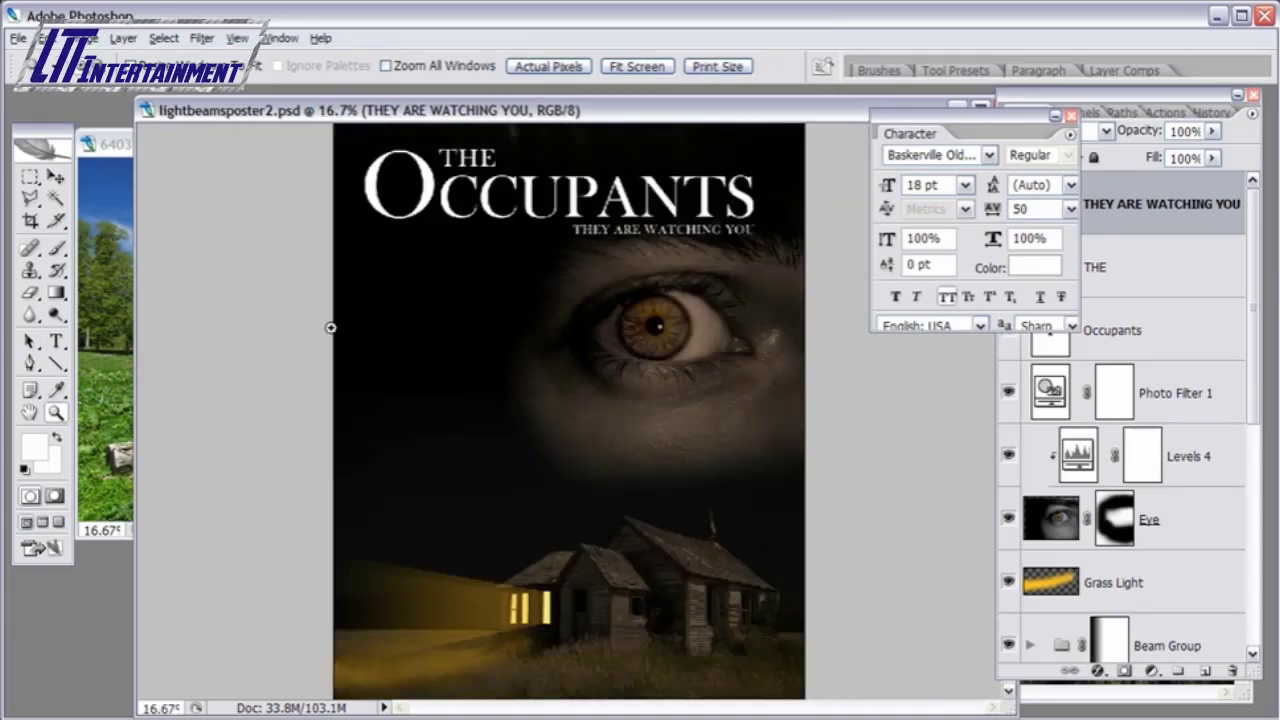
pyautogui.click(55, 342)
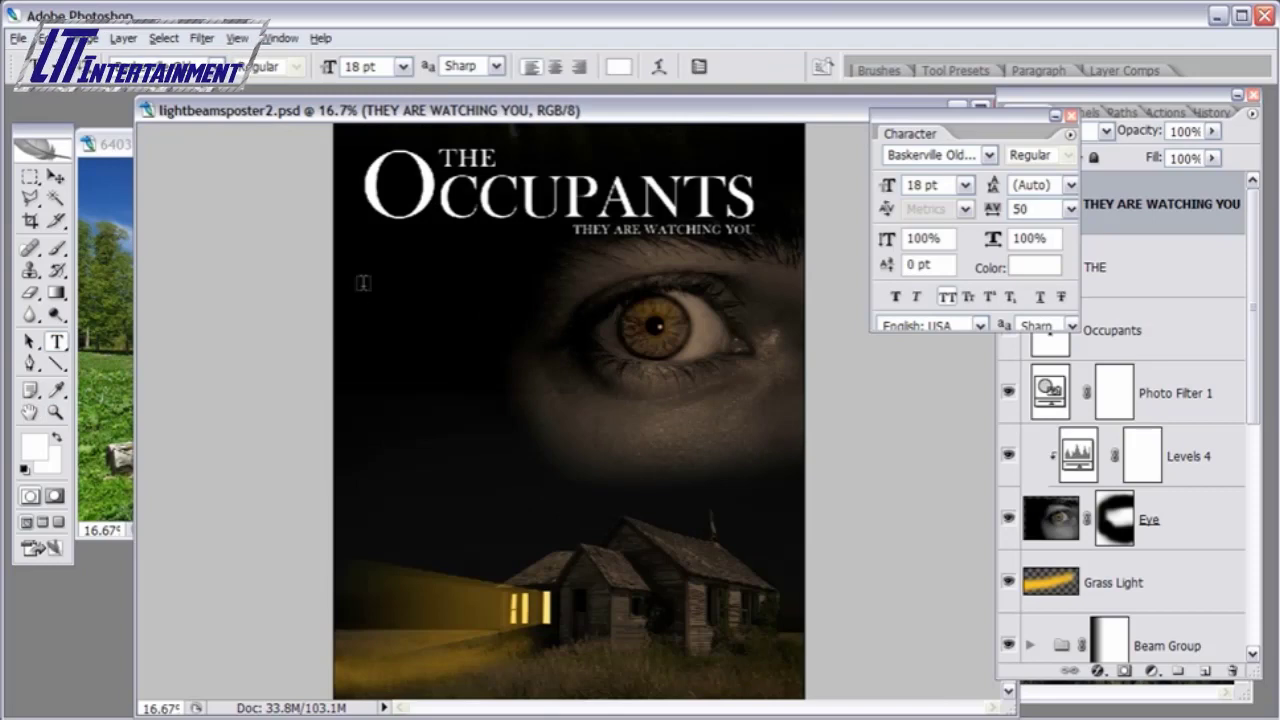
pyautogui.click(363, 284)
pyautogui.click(374, 305)
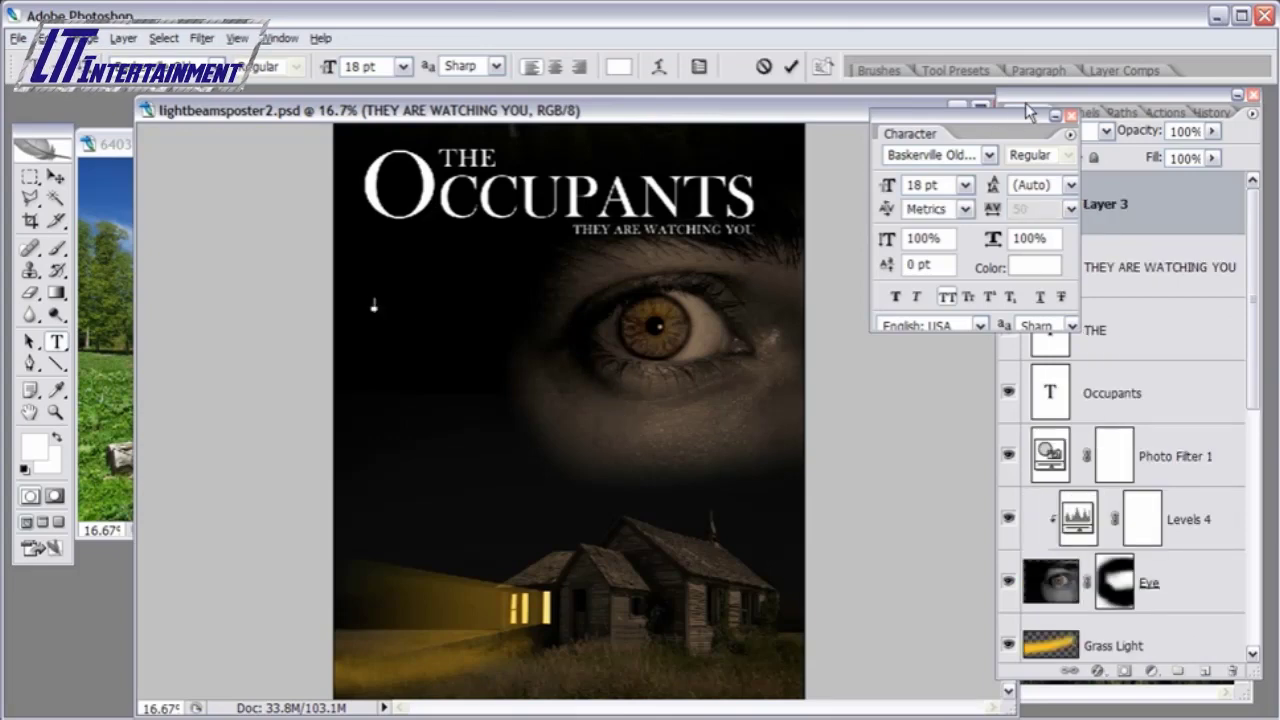
pyautogui.moveTo(1030, 113); pyautogui.dragTo(943, 114)
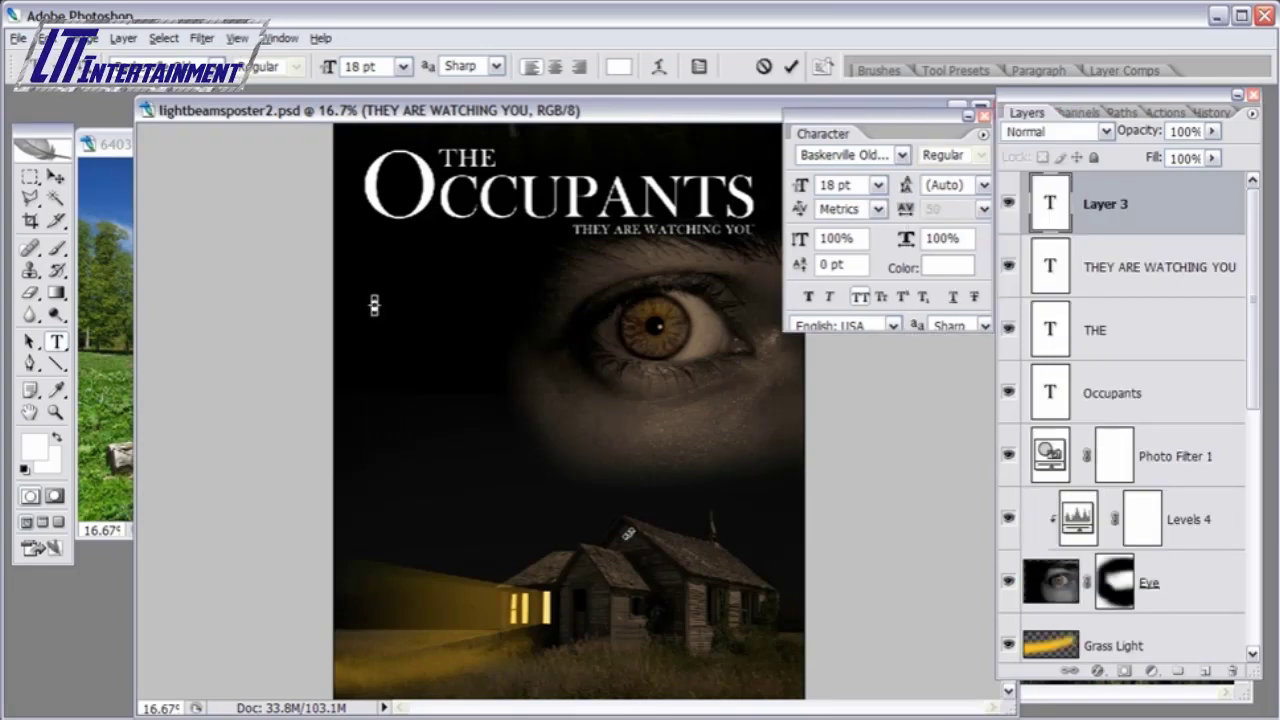
pyautogui.write('What they left behind was a science break through. Little did they knew it actually worked')
pyautogui.hotkey('ctrl', 'Return')
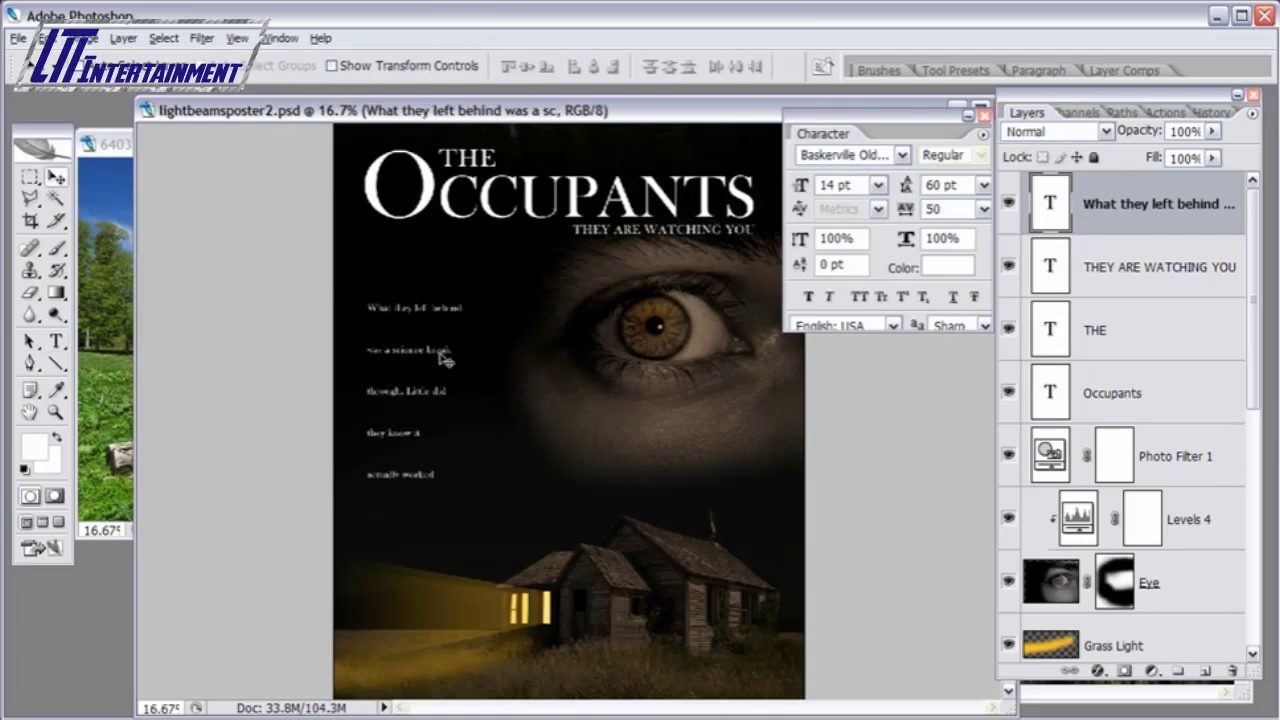
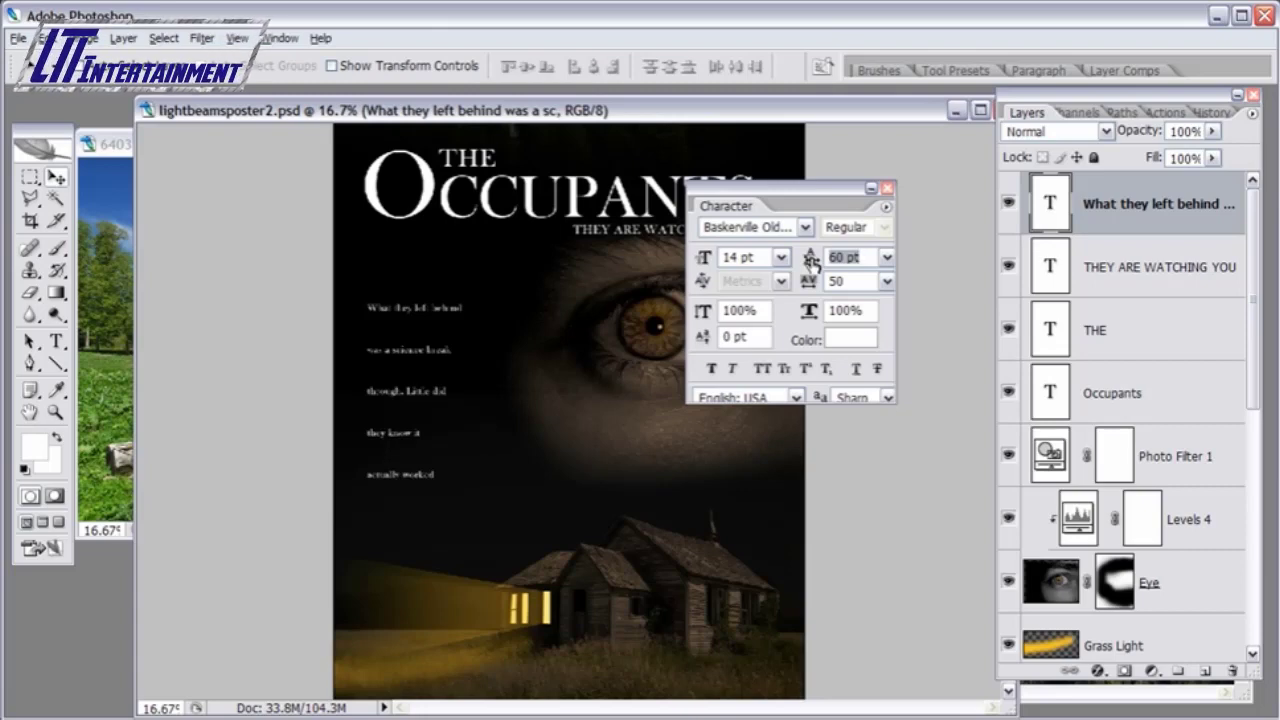
# - Try 24 pt leading on the body text, then settle back on 60 pt
pyautogui.click(886, 257)
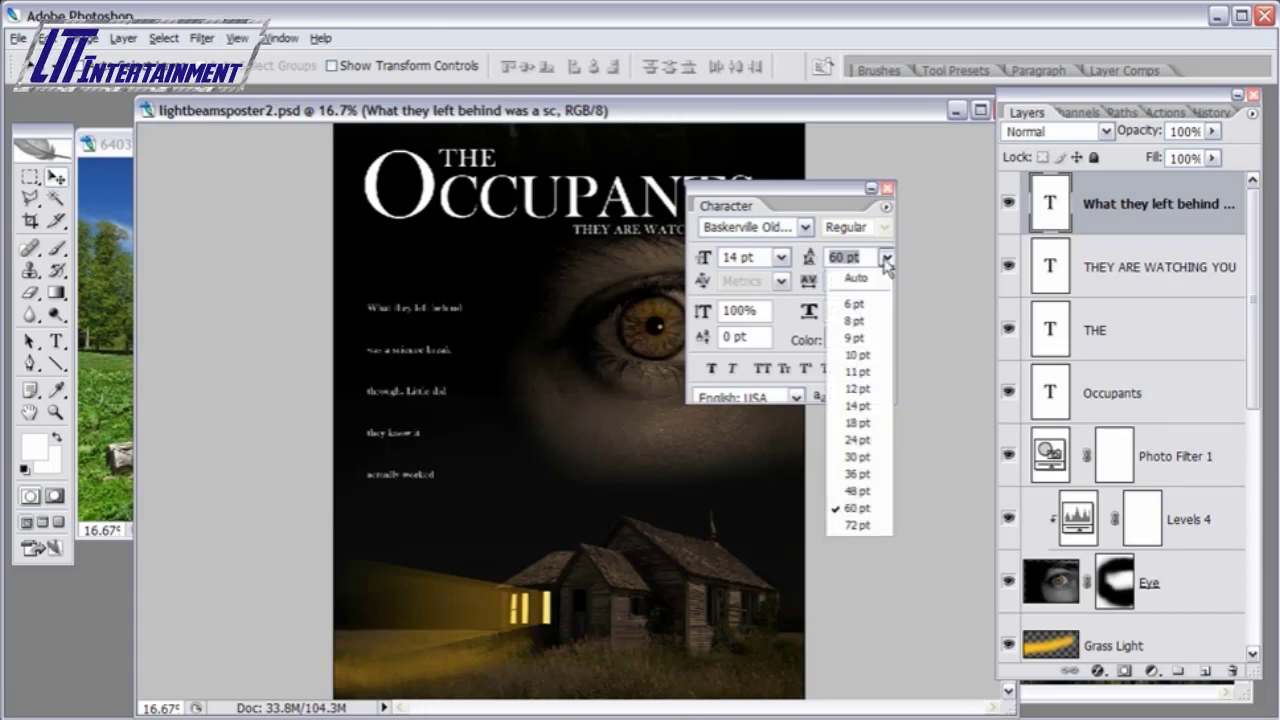
pyautogui.click(870, 441)
pyautogui.click(886, 257)
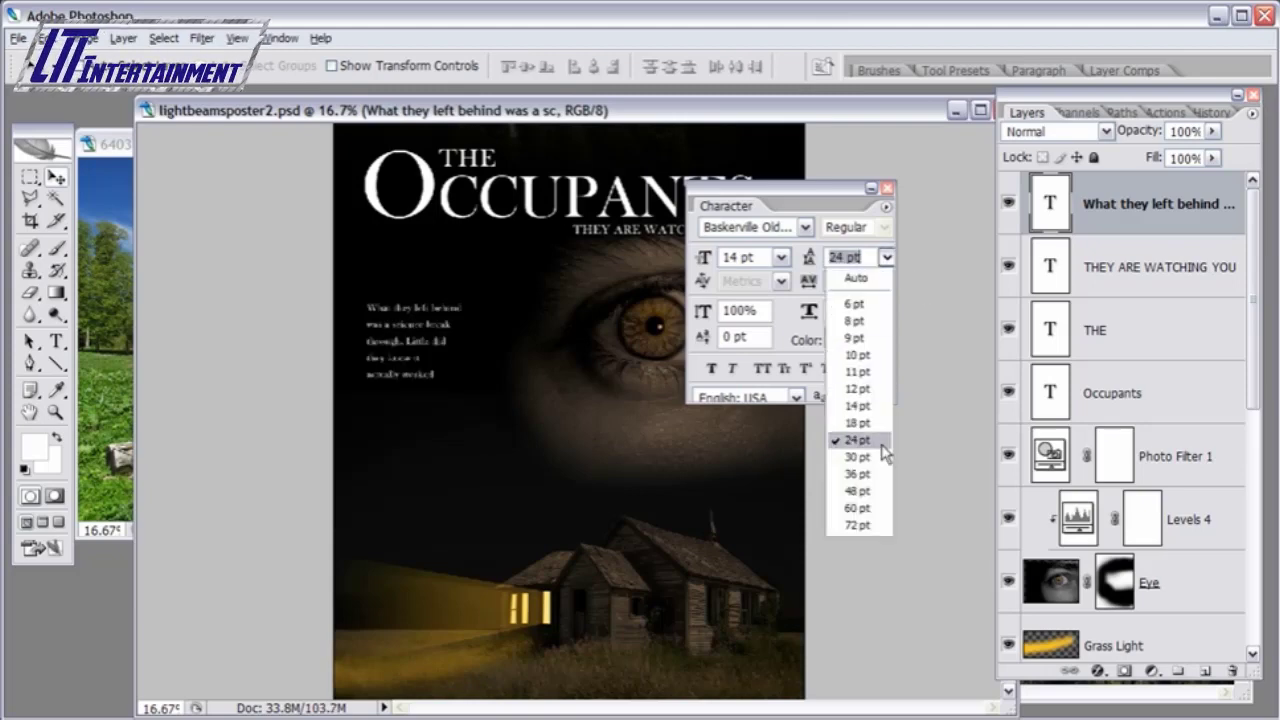
pyautogui.click(857, 491)
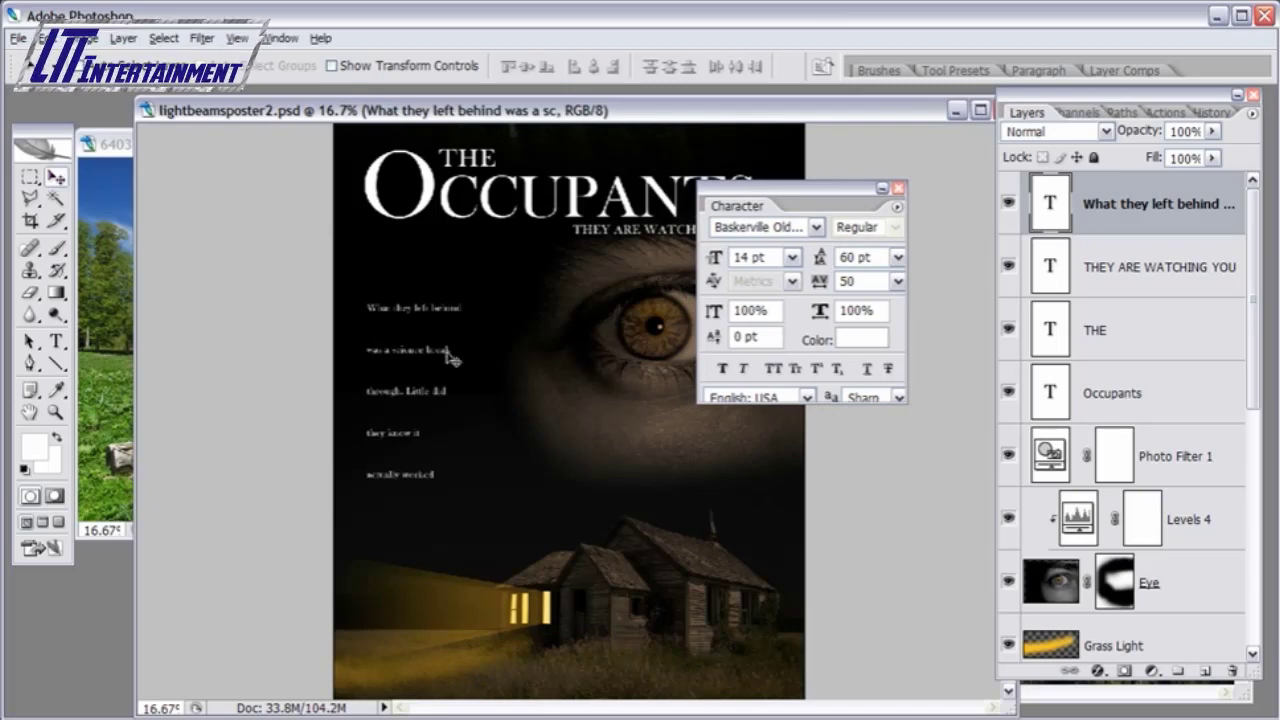
# - Zoom in on the body text and reposition the Character panel and document window
pyautogui.press('z')
pyautogui.click(450, 358)
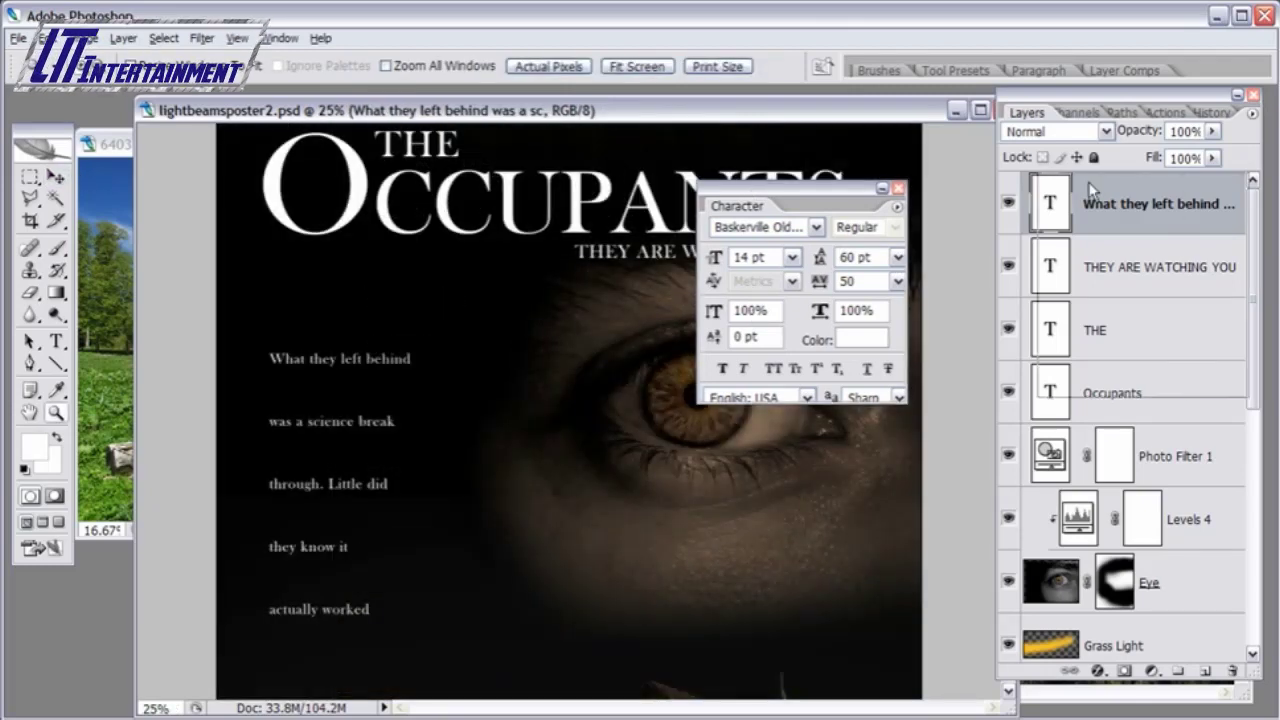
pyautogui.moveTo(1090, 190); pyautogui.dragTo(1090, 192)
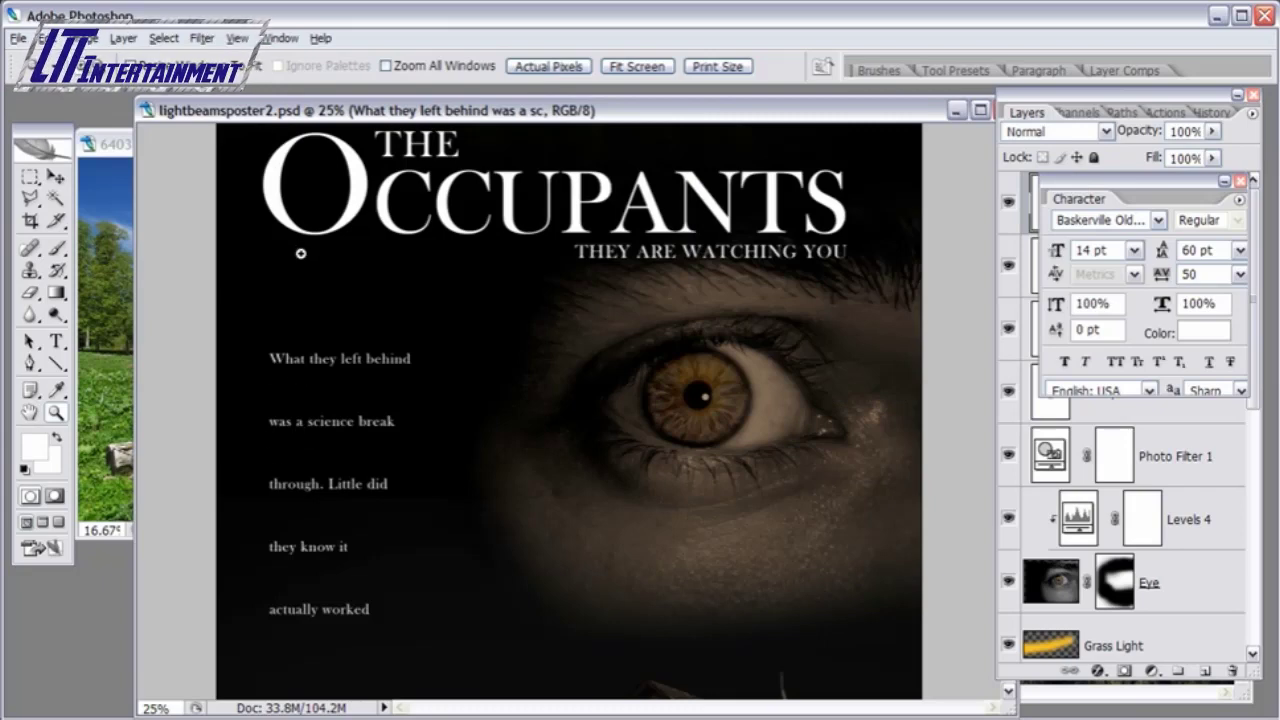
pyautogui.moveTo(398, 112); pyautogui.dragTo(398, 99)
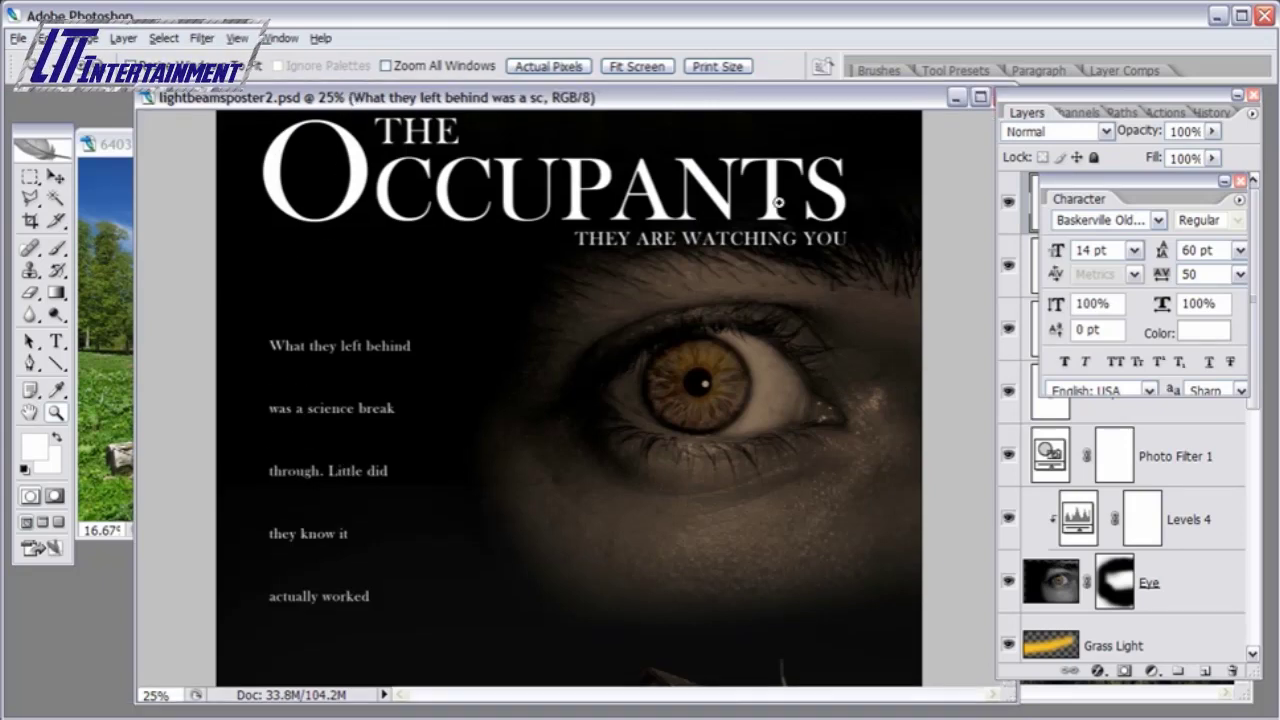
pyautogui.click(236, 38)
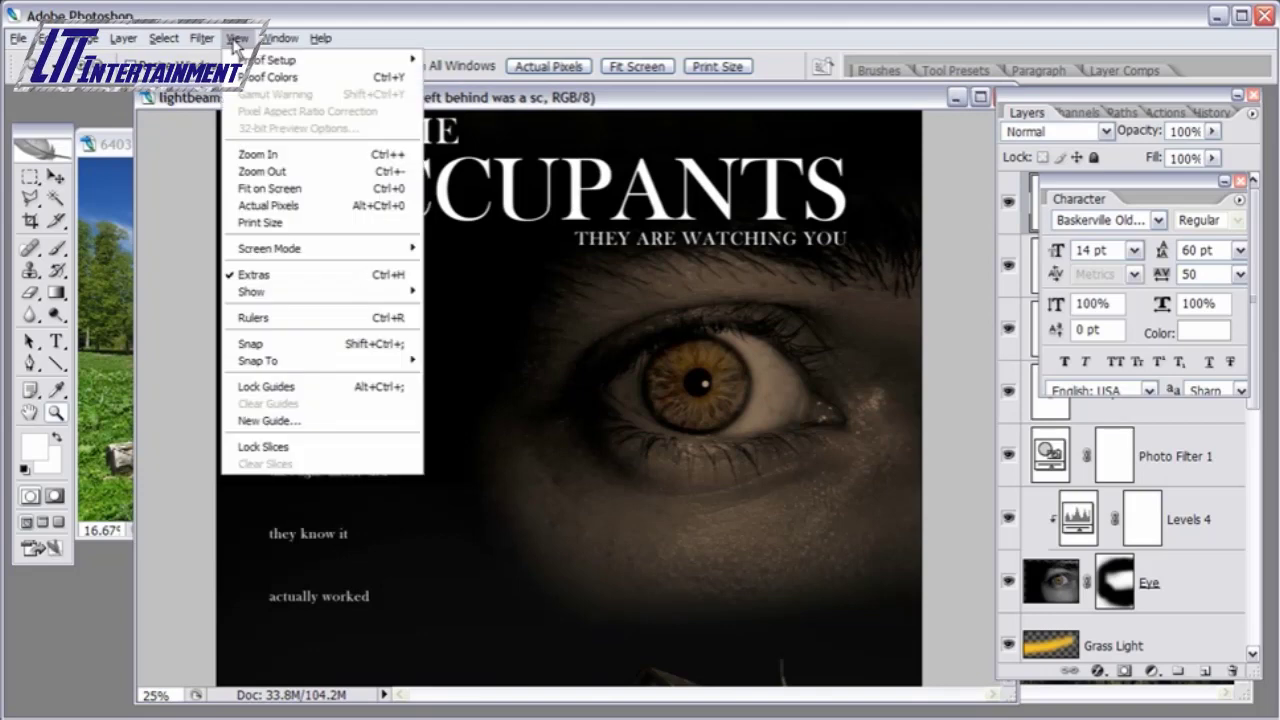
# - Show rulers, place a vertical guide at the title's left edge, and align the body text to it
pyautogui.click(253, 318)
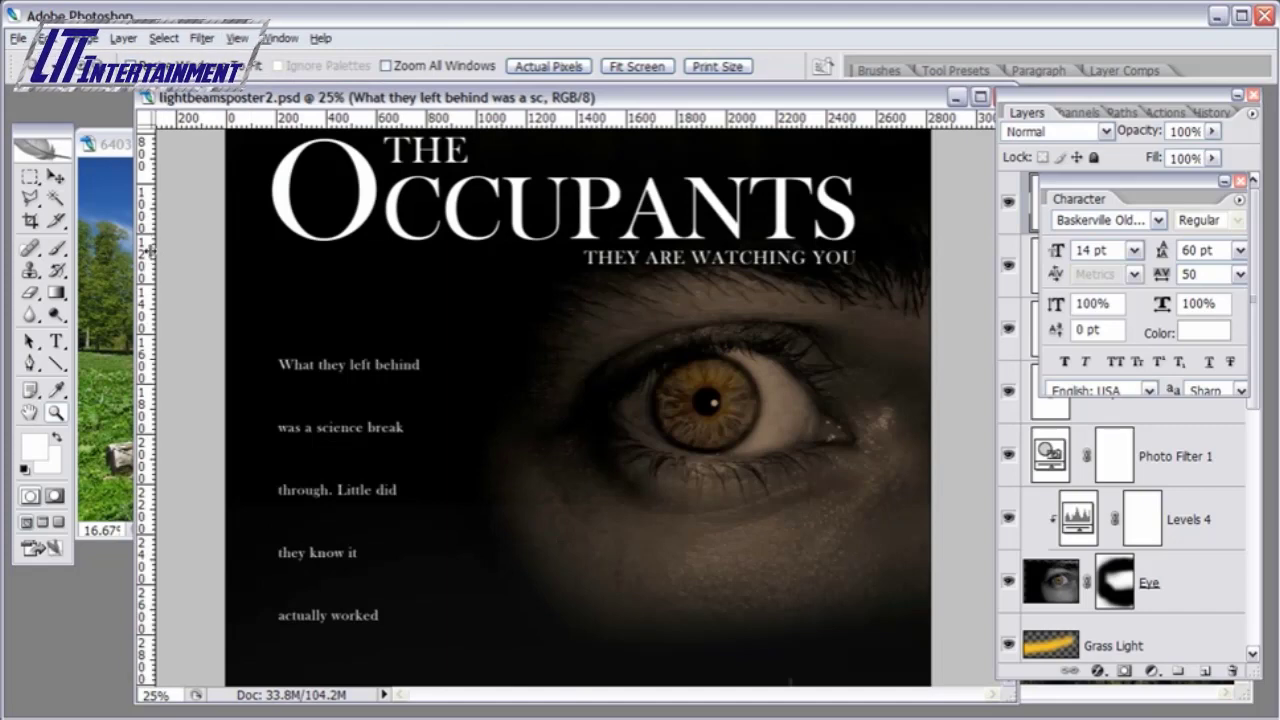
pyautogui.moveTo(150, 250); pyautogui.dragTo(271, 251)
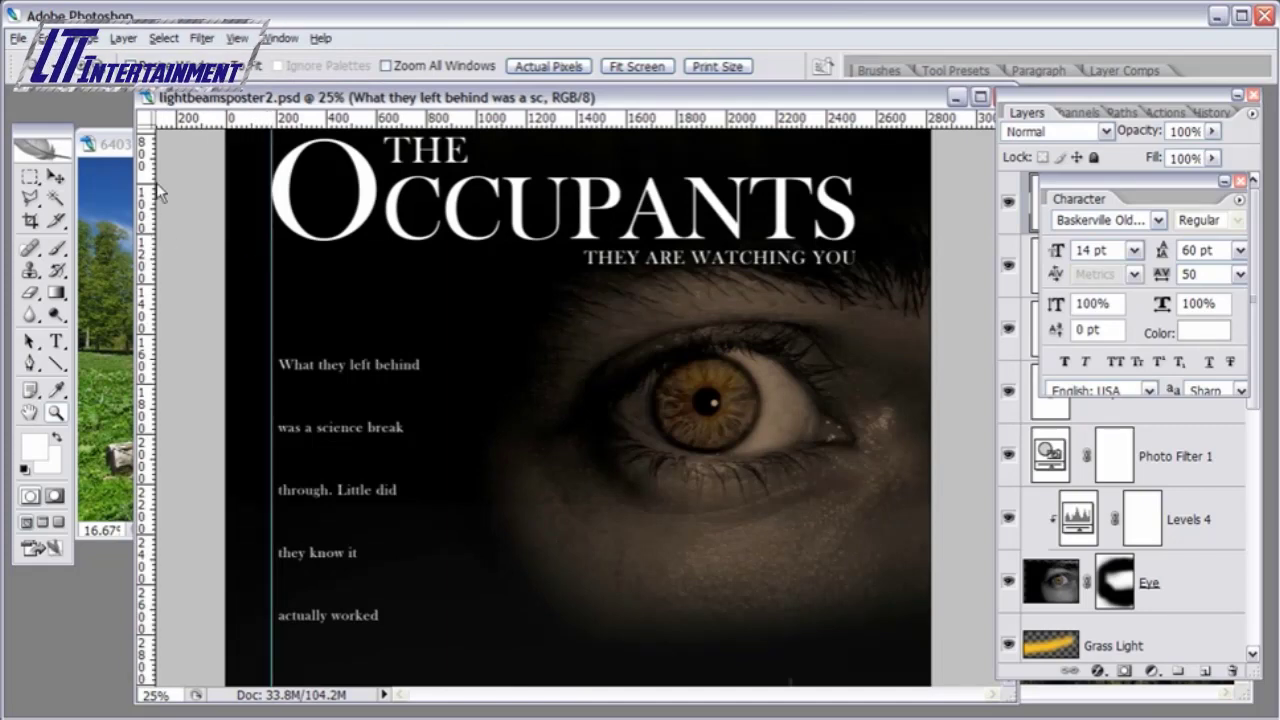
pyautogui.press('v')
pyautogui.moveTo(393, 337); pyautogui.dragTo(387, 337)
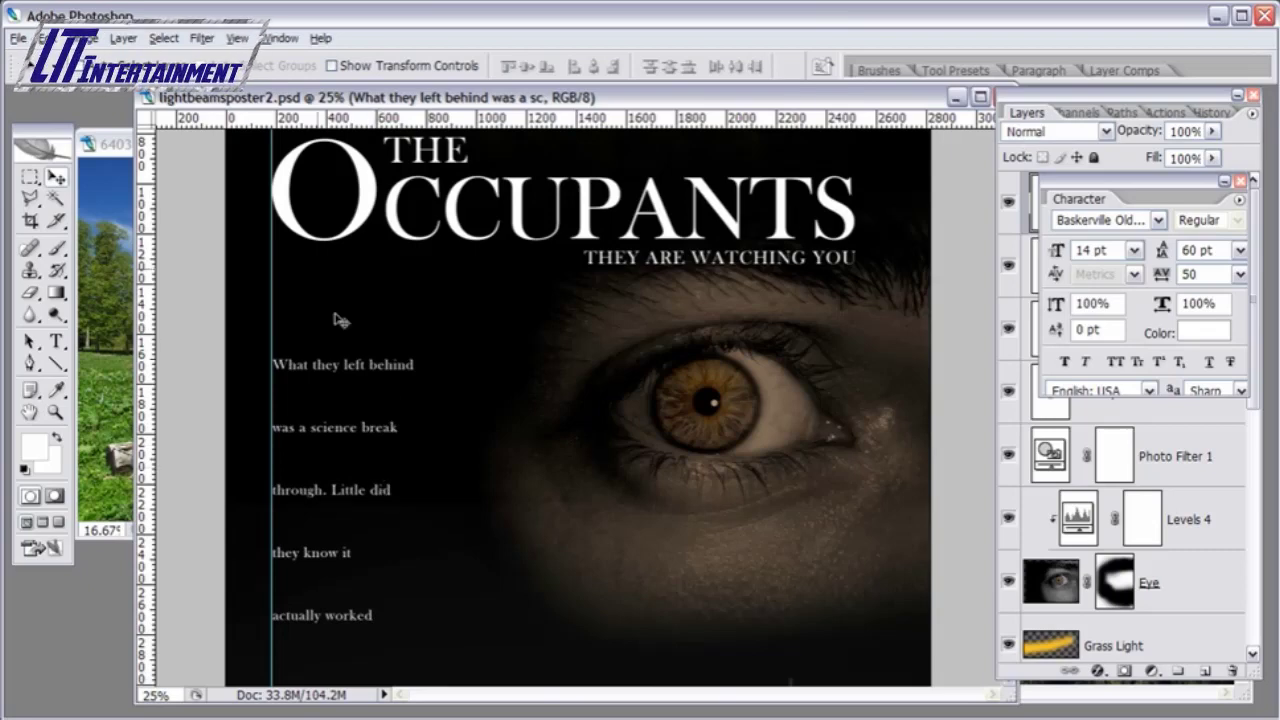
# - Hide the guides and select both the THE and Occupants title layers
pyautogui.click(230, 40)
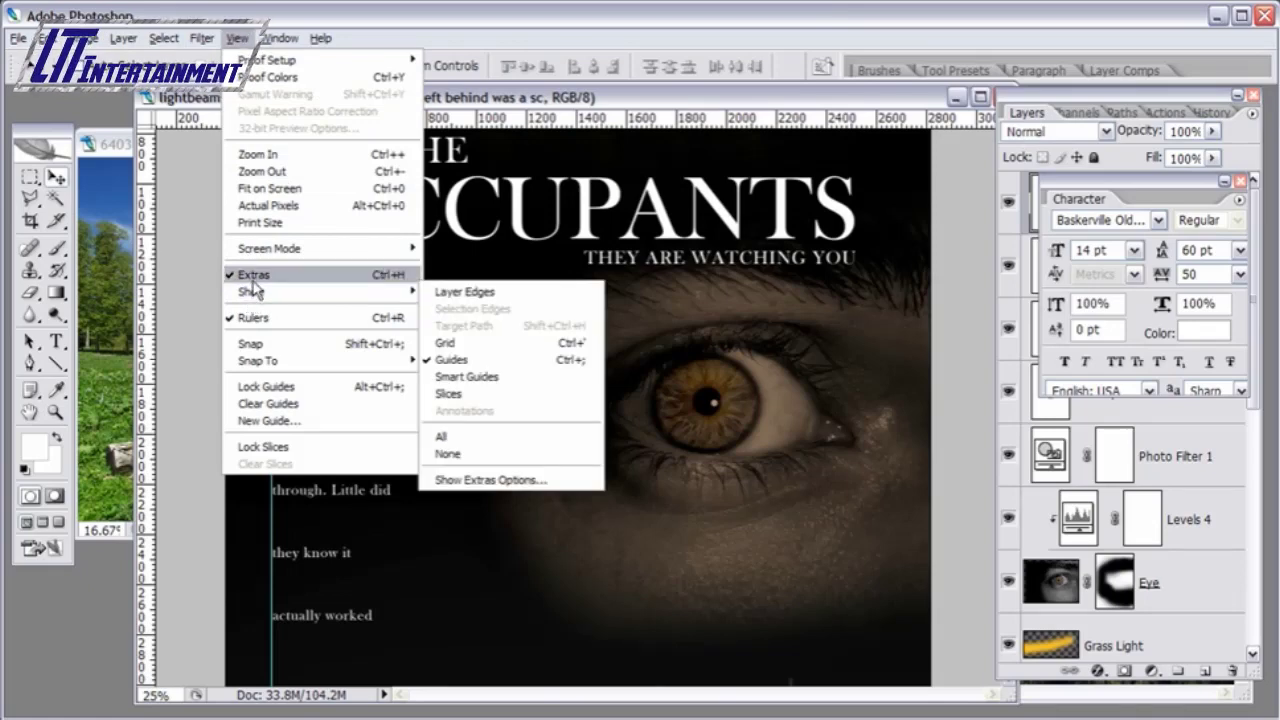
pyautogui.moveTo(256, 297)
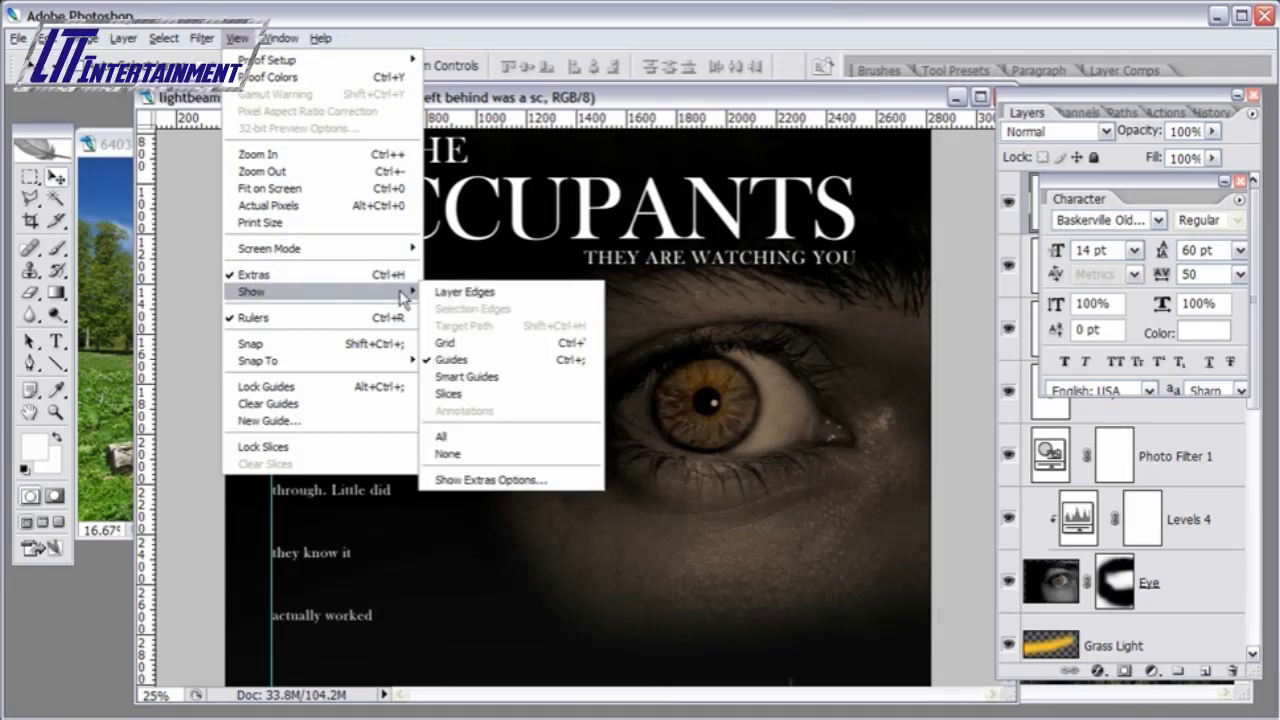
pyautogui.click(447, 362)
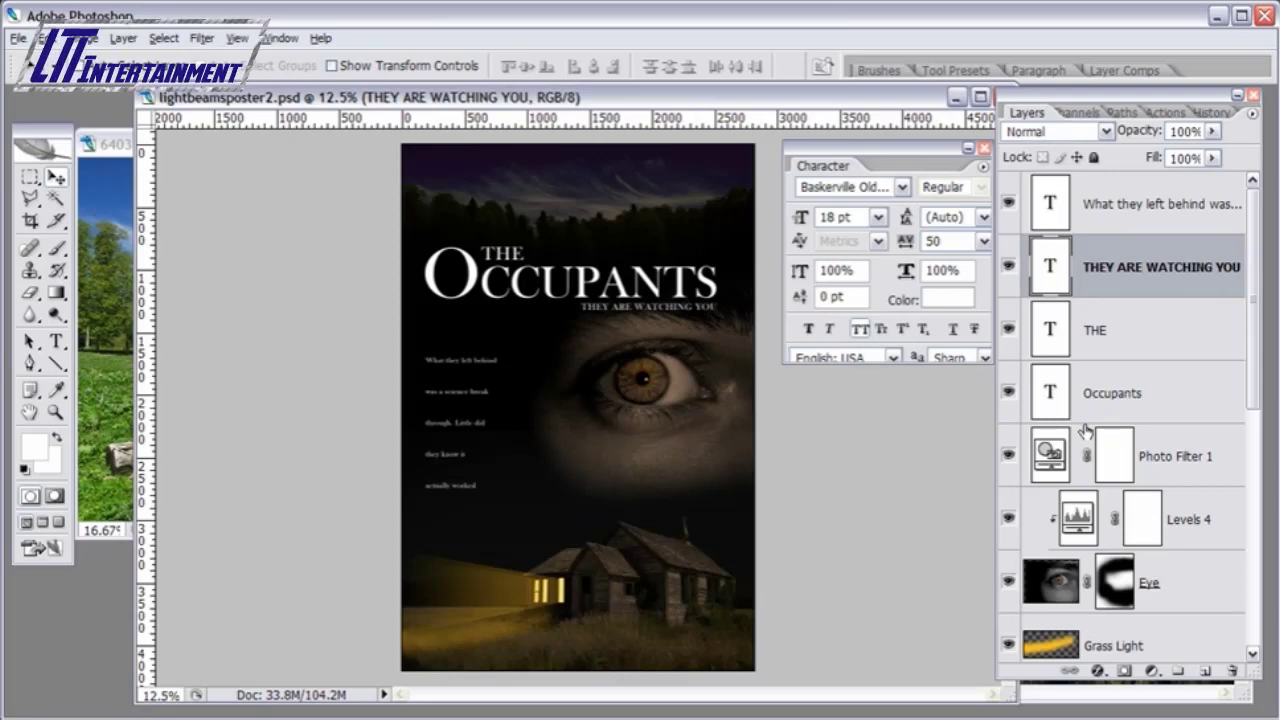
pyautogui.click(1166, 328)
pyautogui.keyDown('shift'); pyautogui.click(1147, 389); pyautogui.keyUp('shift')
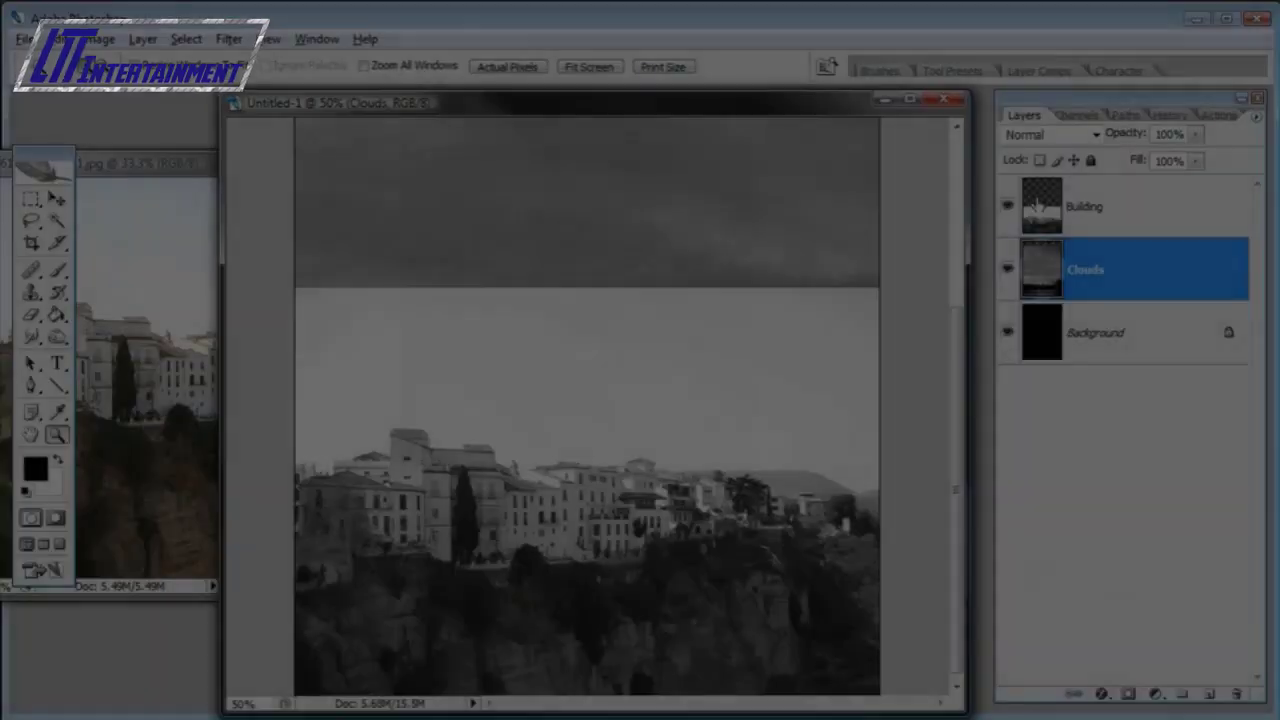
# - Add a white layer mask to the Building layer and set the foreground colour to black
pyautogui.click(1037, 203)
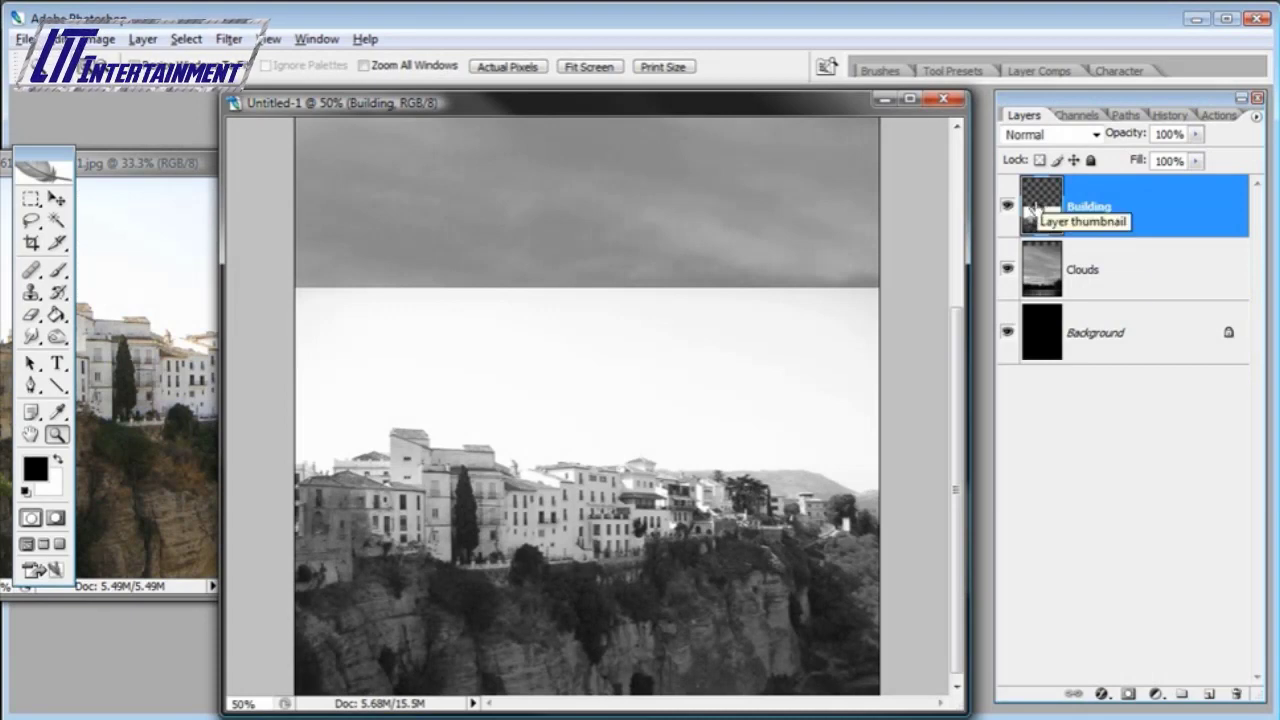
pyautogui.click(1127, 694)
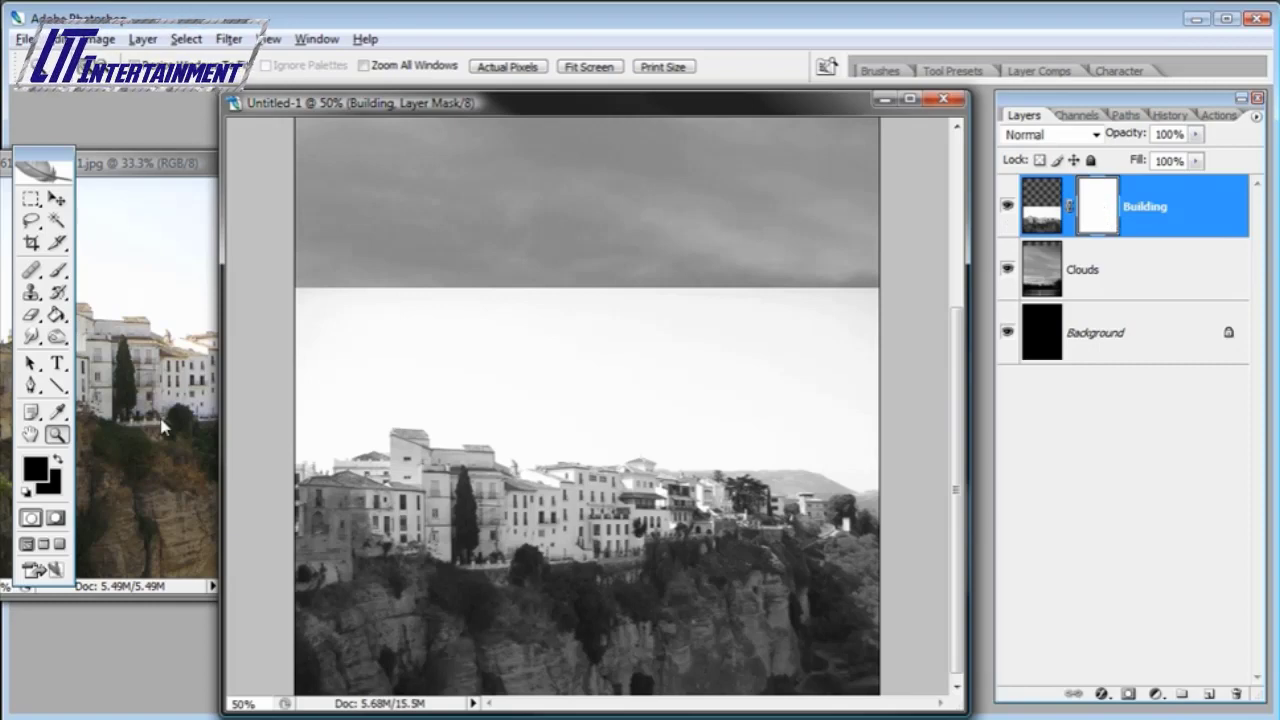
pyautogui.click(32, 472)
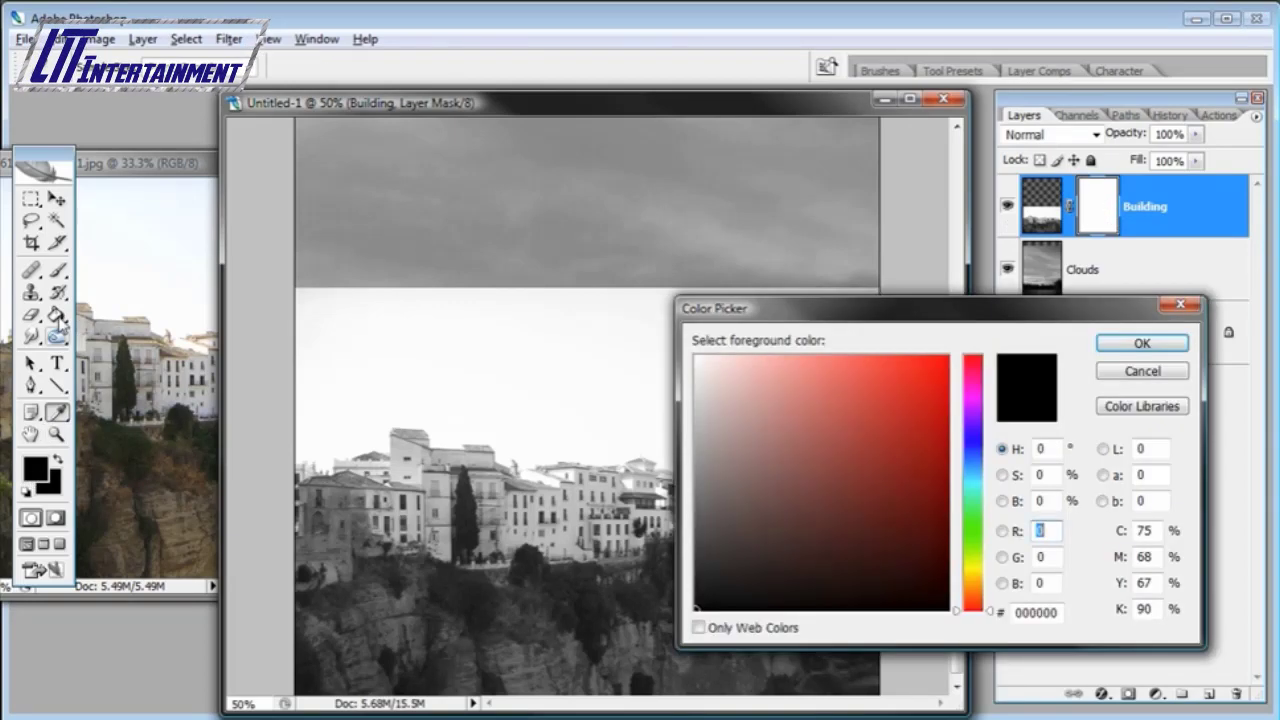
pyautogui.click(1140, 343)
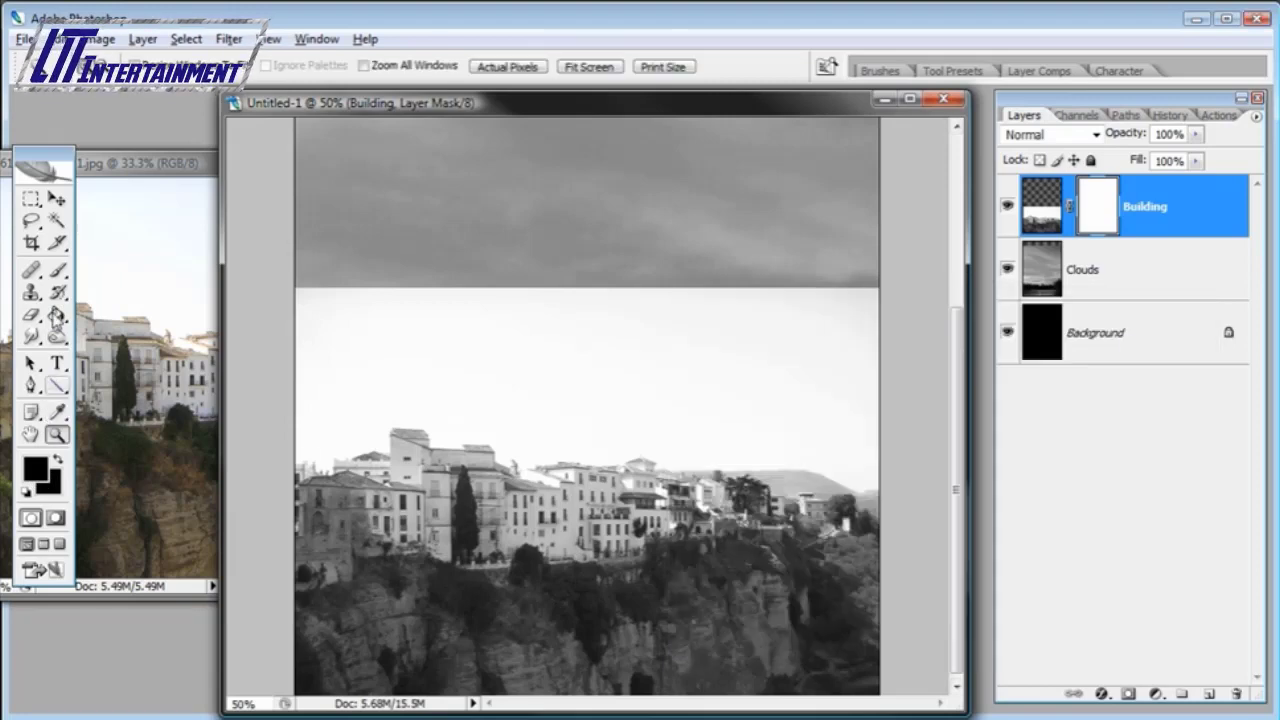
# - Select the Brush tool and close the original colour town photo
pyautogui.click(56, 272)
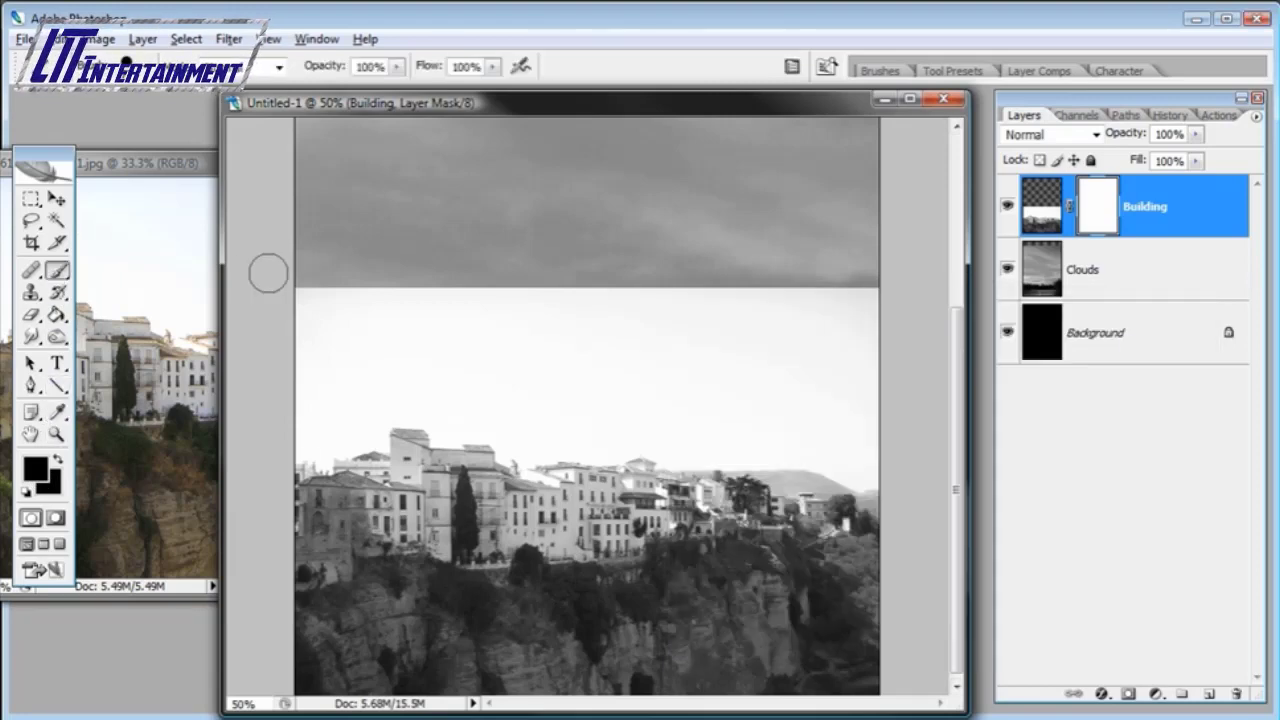
pyautogui.click(185, 165)
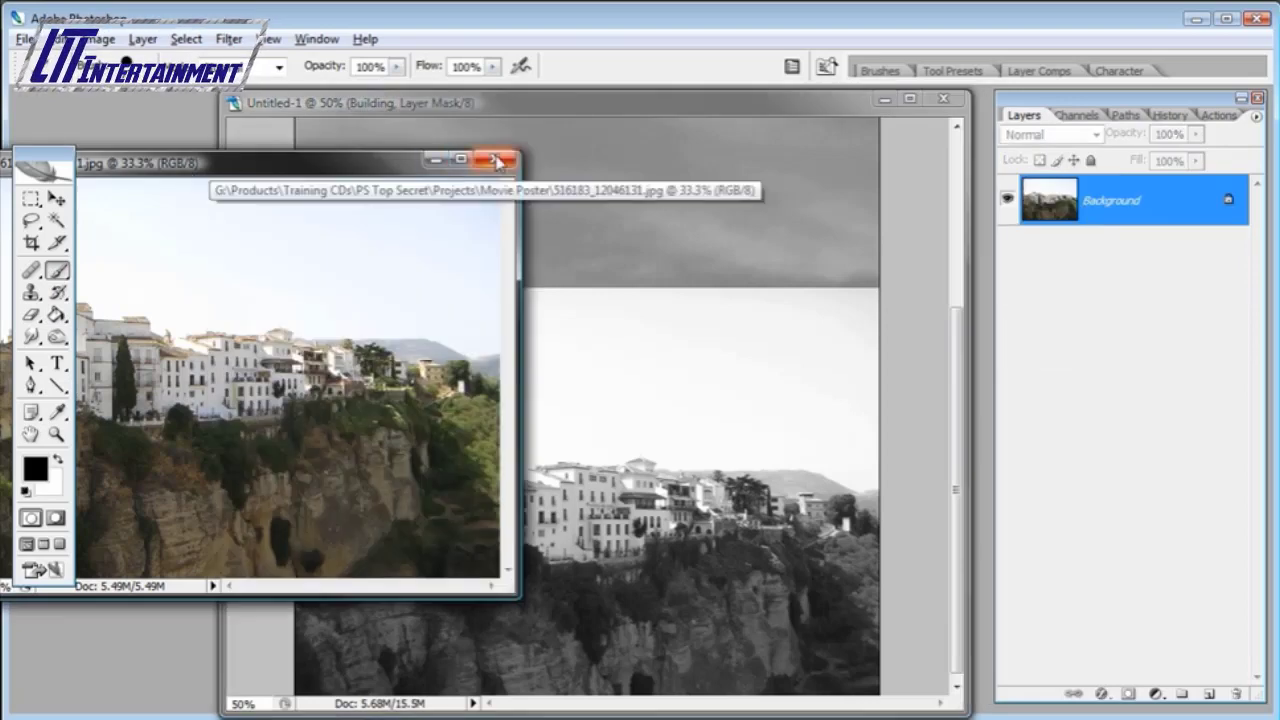
pyautogui.click(494, 159)
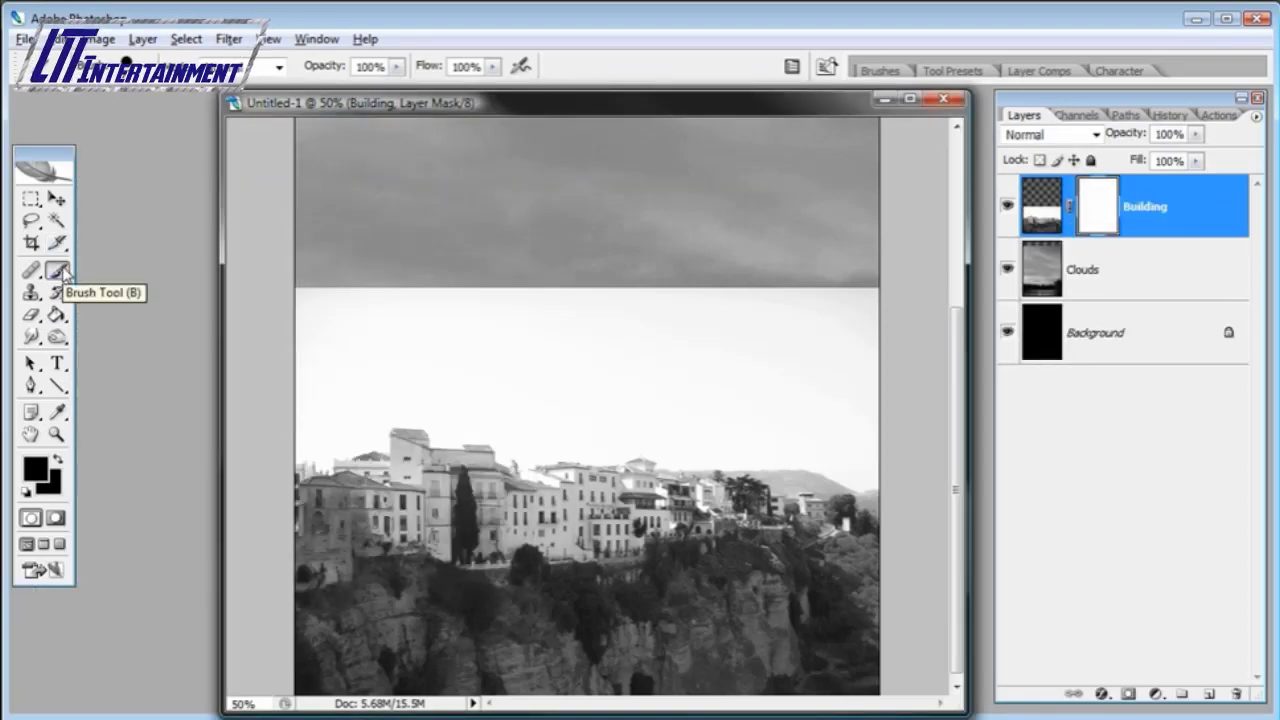
# - Set a 145 px, 0% hardness brush and paint black over the Building layer's blank sky
pyautogui.click(57, 272)
pyautogui.click(100, 270)
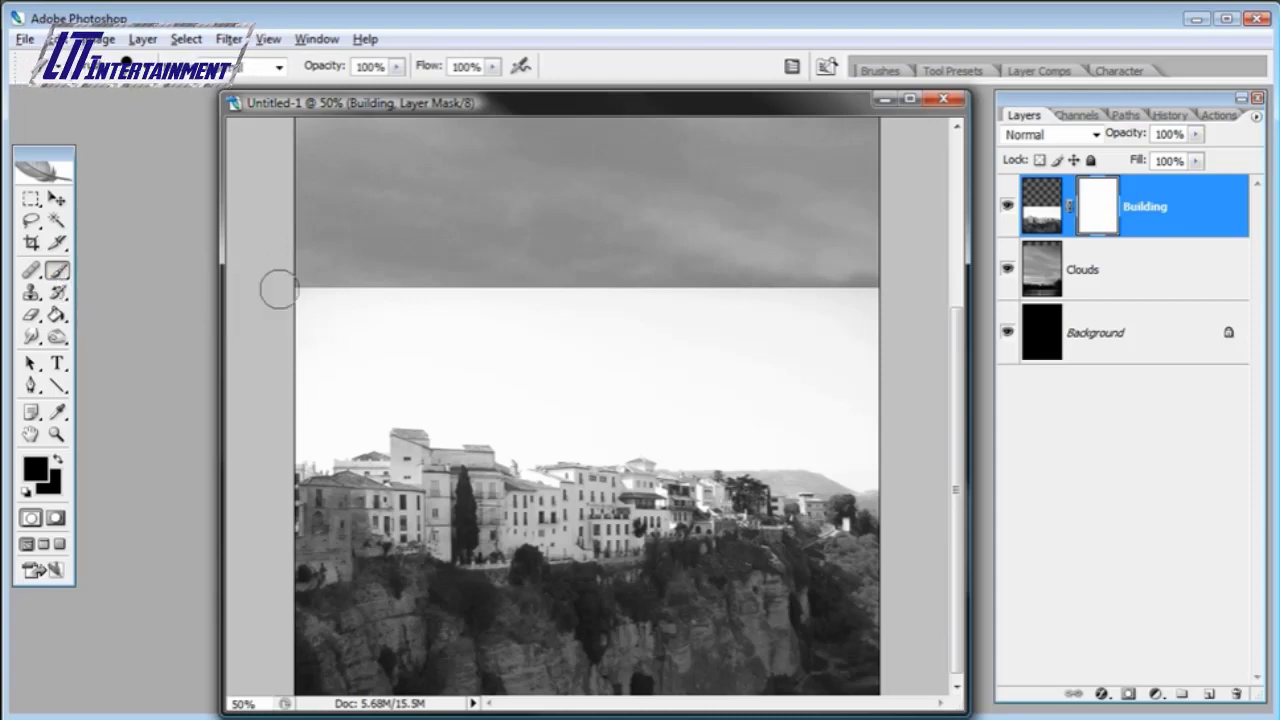
pyautogui.rightClick(580, 285)
pyautogui.moveTo(680, 334); pyautogui.dragTo(707, 340)
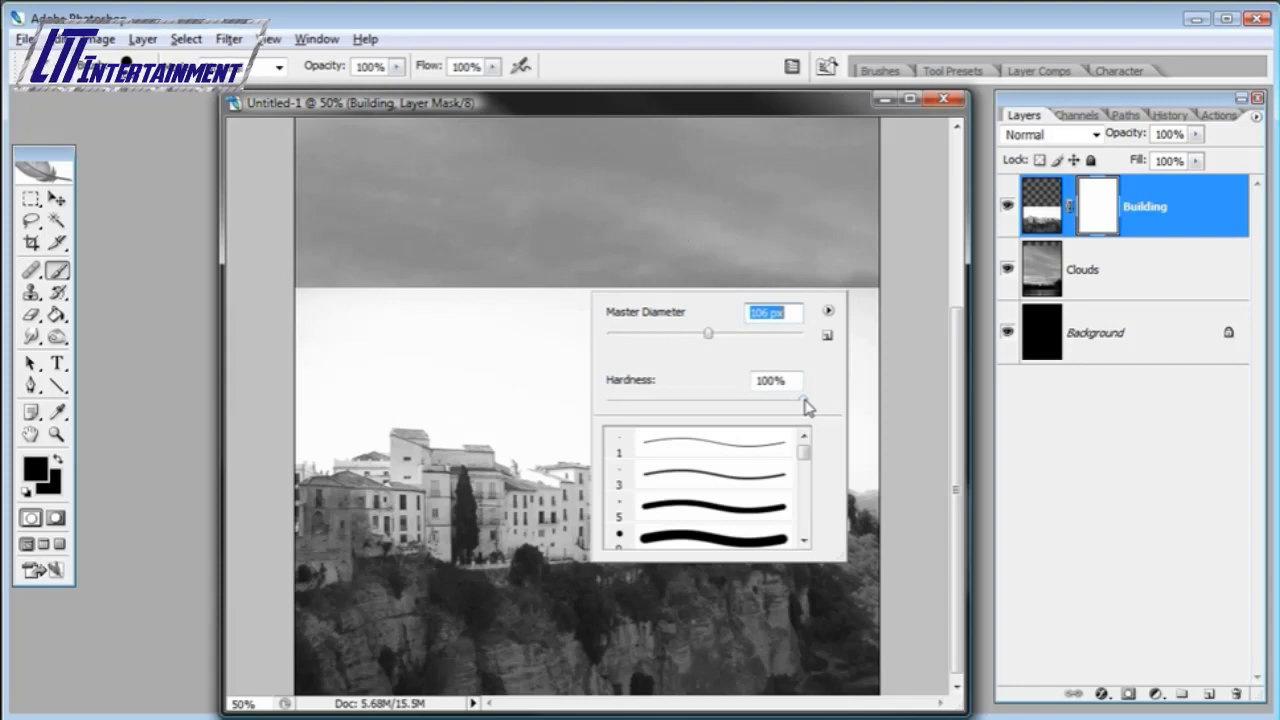
pyautogui.moveTo(804, 399); pyautogui.dragTo(791, 400)
pyautogui.moveTo(700, 405); pyautogui.dragTo(596, 402)
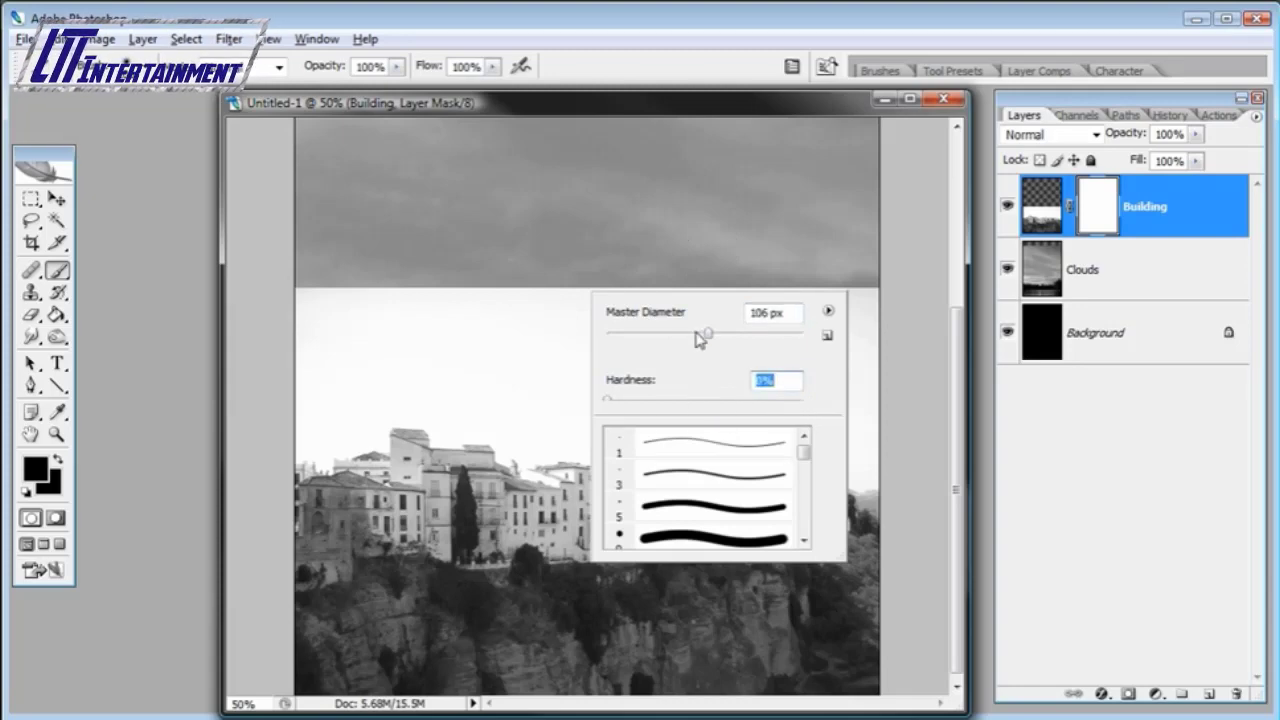
pyautogui.moveTo(708, 338)
pyautogui.mouseDown()
pyautogui.moveTo(731, 341)
pyautogui.moveTo(734, 322)
pyautogui.mouseUp()
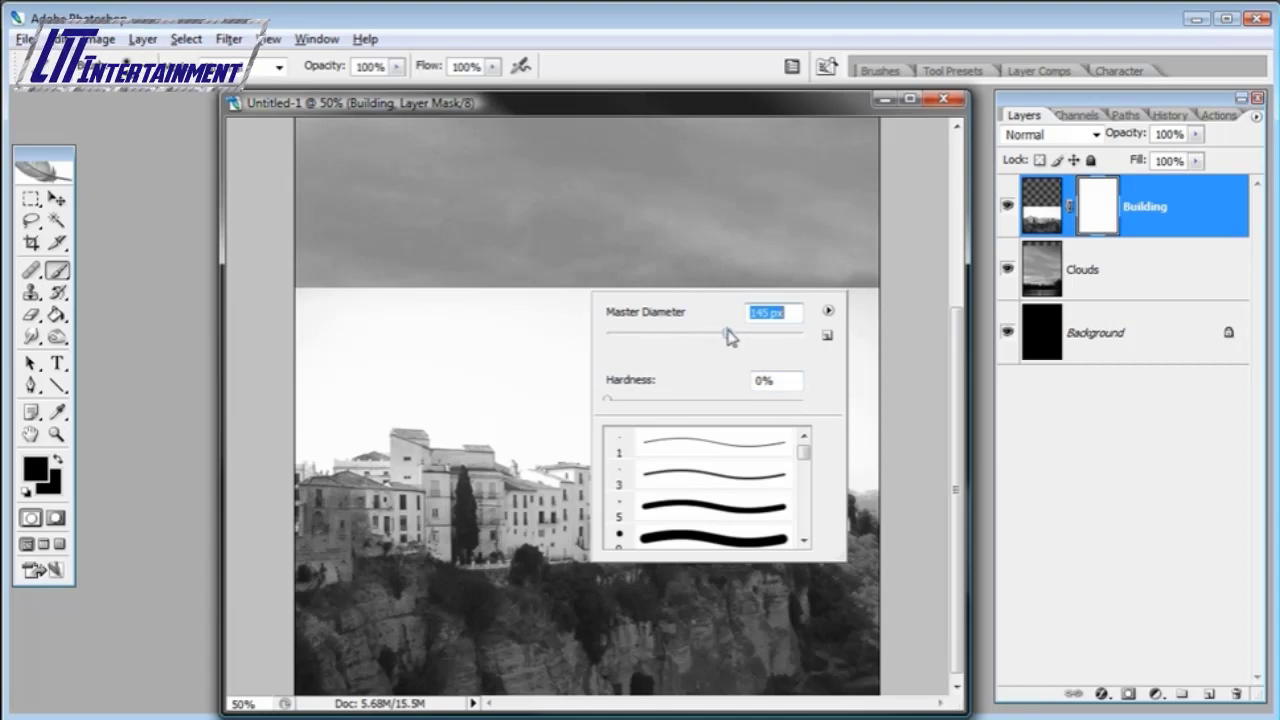
pyautogui.click(714, 114)
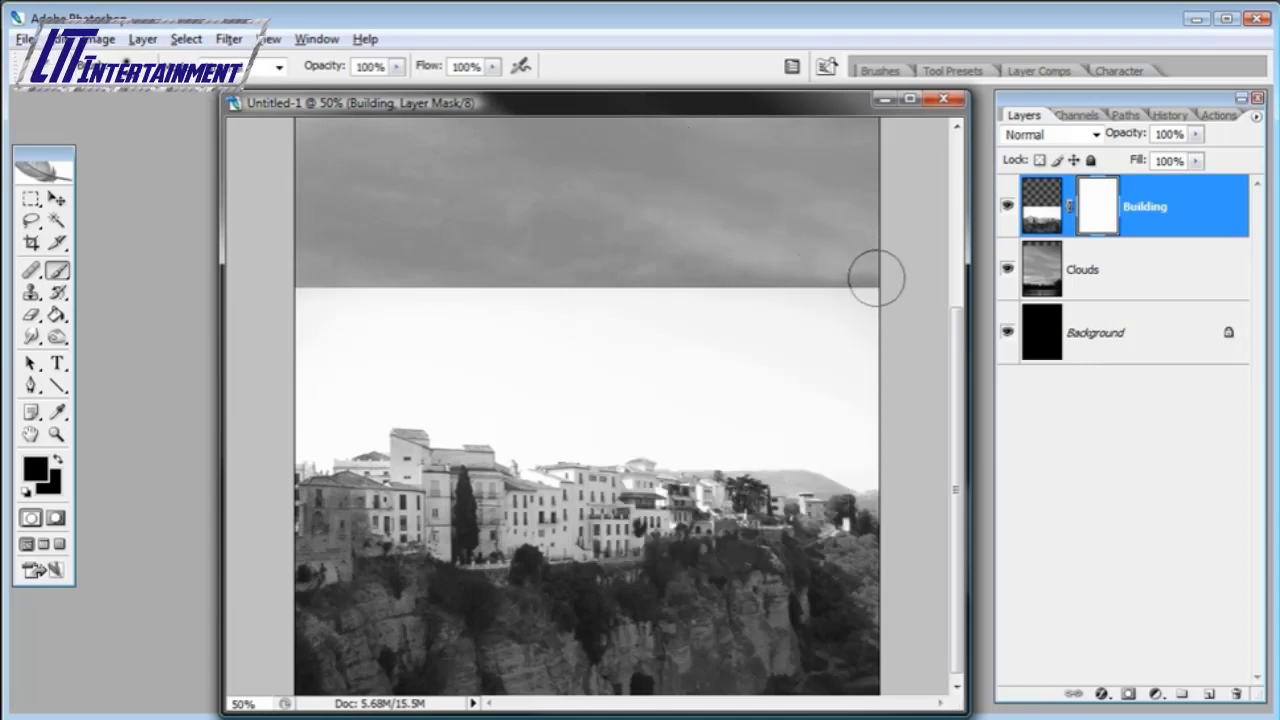
pyautogui.moveTo(876, 278)
pyautogui.mouseDown()
pyautogui.moveTo(318, 285)
pyautogui.moveTo(303, 294)
pyautogui.moveTo(313, 304)
pyautogui.moveTo(357, 306)
pyautogui.moveTo(896, 281)
pyautogui.moveTo(851, 307)
pyautogui.moveTo(689, 324)
pyautogui.moveTo(294, 336)
pyautogui.moveTo(312, 363)
pyautogui.moveTo(863, 318)
pyautogui.moveTo(892, 327)
pyautogui.moveTo(846, 349)
pyautogui.moveTo(294, 372)
pyautogui.moveTo(890, 360)
pyautogui.moveTo(864, 385)
pyautogui.moveTo(781, 393)
pyautogui.moveTo(506, 390)
pyautogui.moveTo(877, 407)
pyautogui.moveTo(629, 406)
pyautogui.moveTo(616, 405)
pyautogui.moveTo(863, 403)
pyautogui.moveTo(477, 380)
pyautogui.moveTo(377, 384)
pyautogui.moveTo(300, 394)
pyautogui.mouseUp()
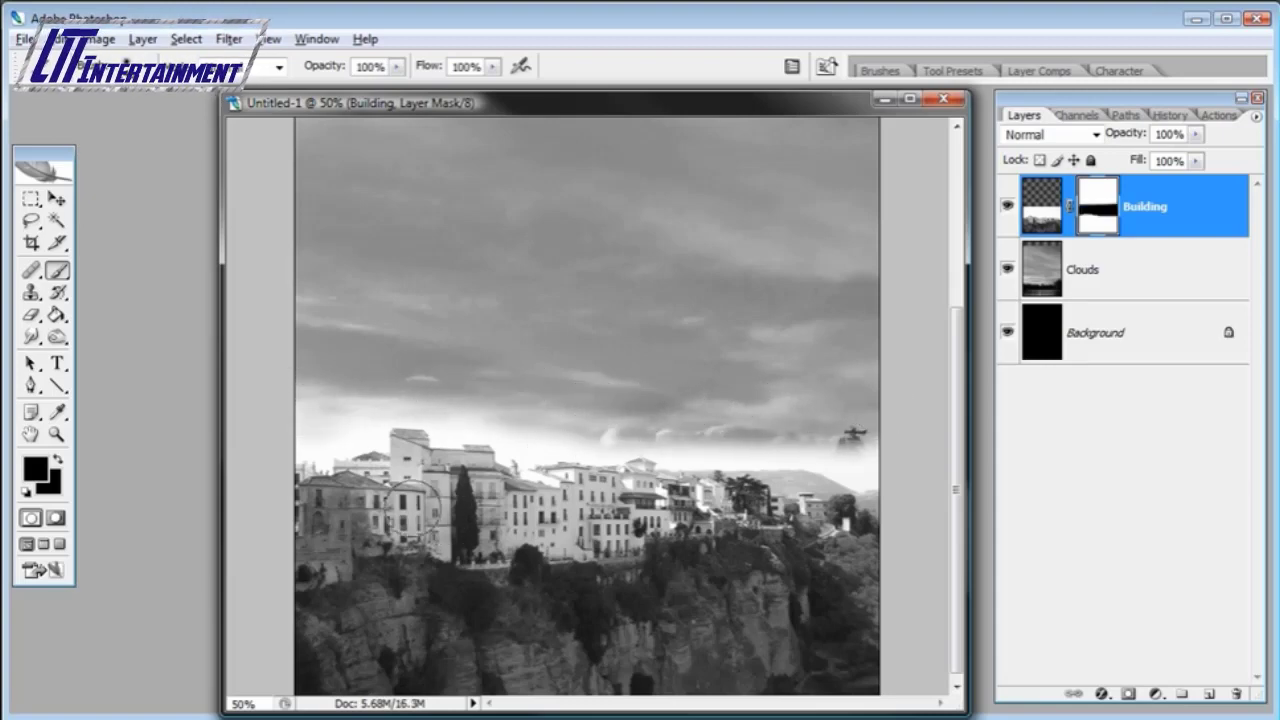
# - With a 52 px brush, paint the mask along the skyline to reveal the clouds
pyautogui.rightClick(668, 331)
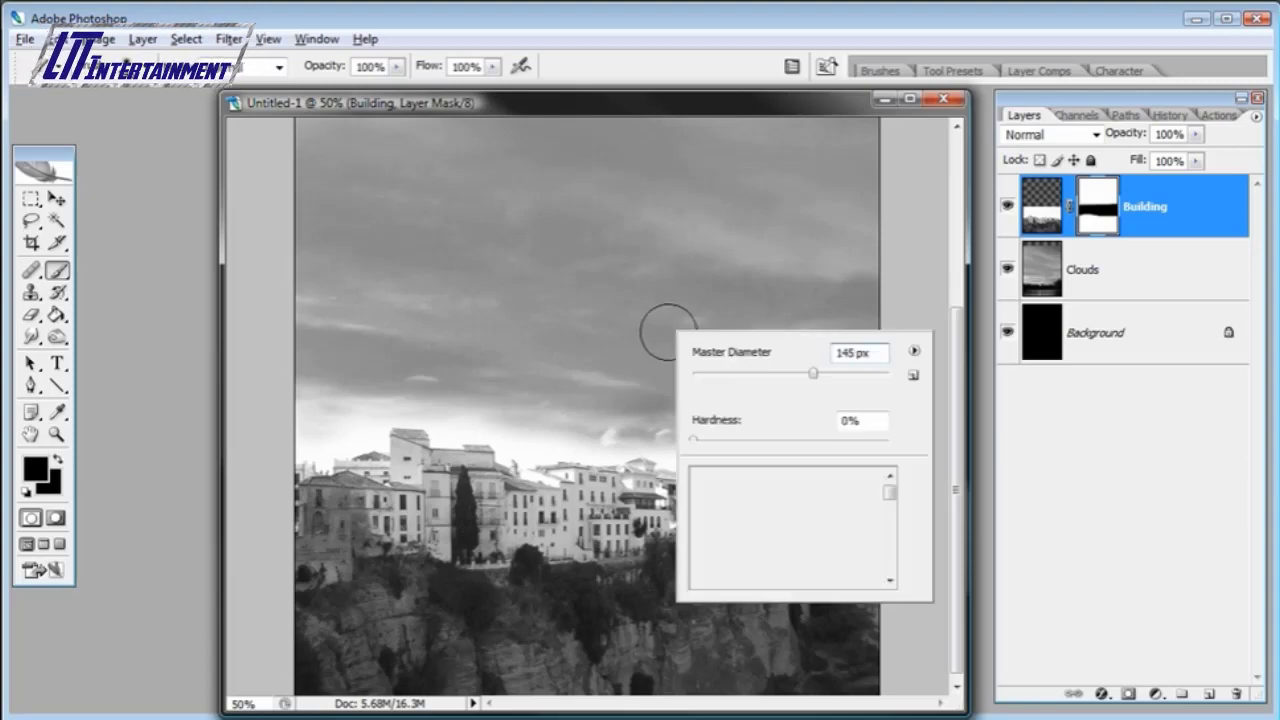
pyautogui.click(744, 373)
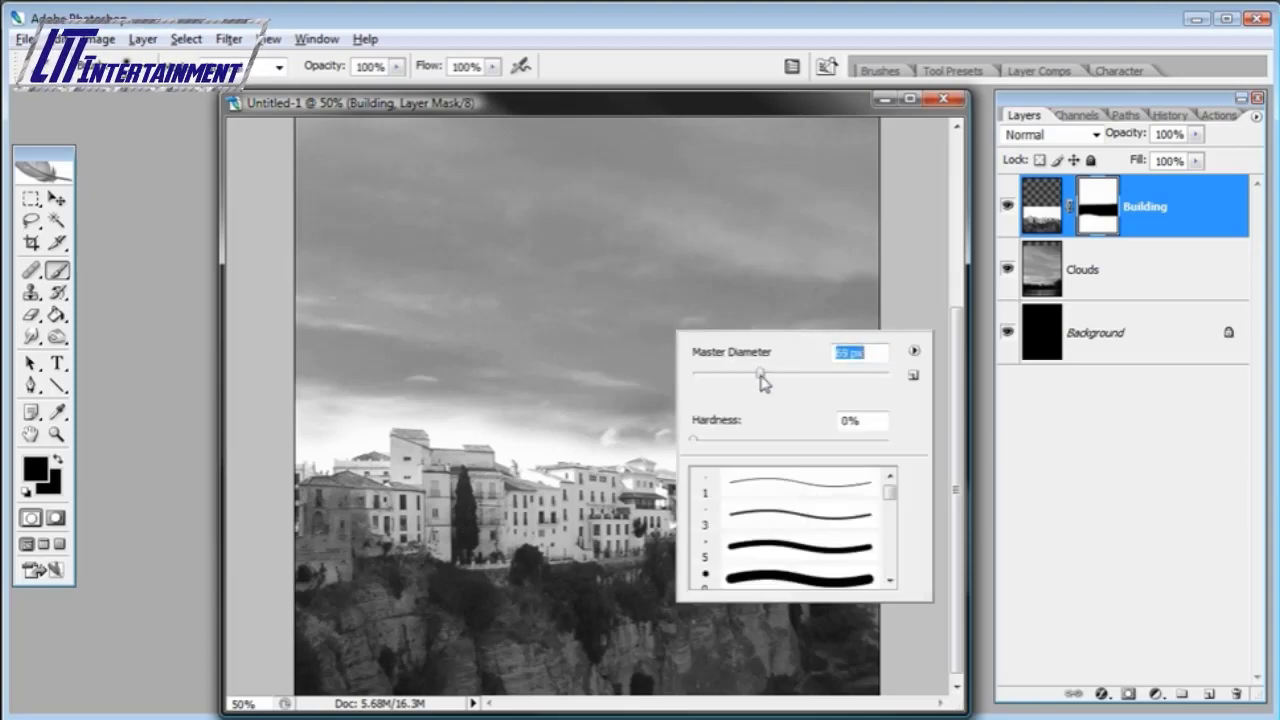
pyautogui.press('Return')
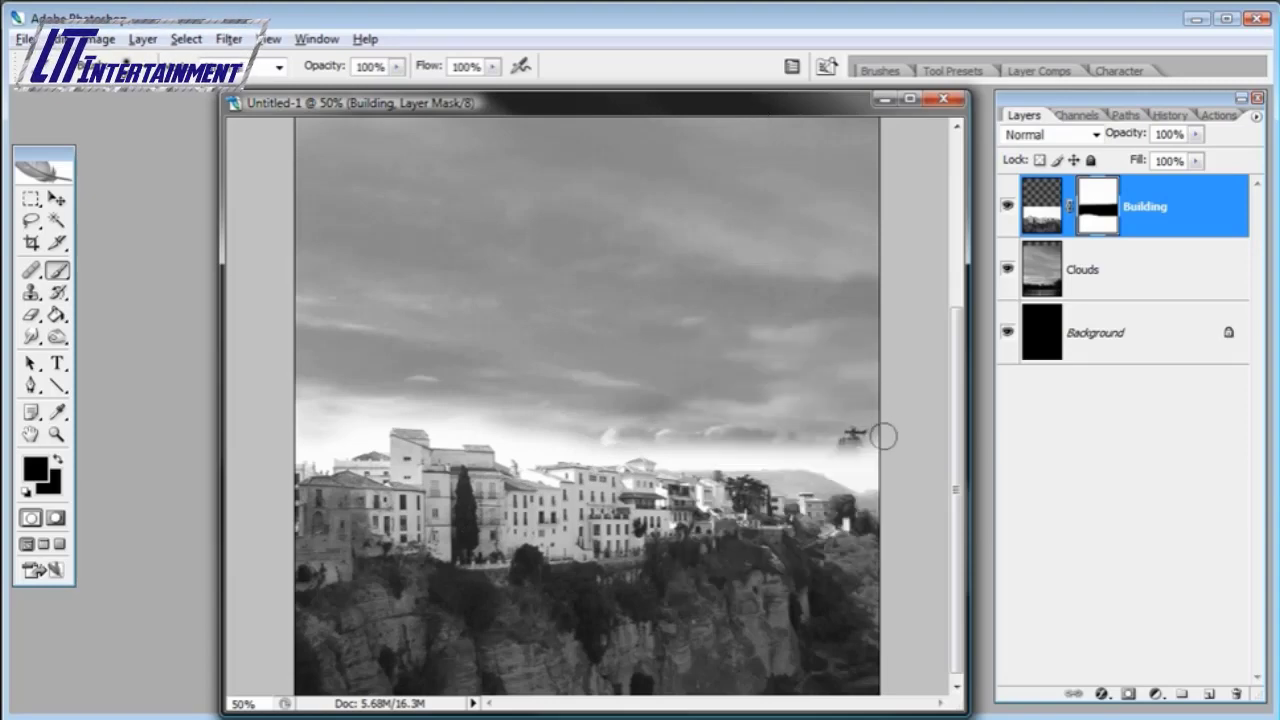
pyautogui.moveTo(866, 428)
pyautogui.mouseDown()
pyautogui.moveTo(749, 445)
pyautogui.moveTo(513, 445)
pyautogui.moveTo(488, 424)
pyautogui.moveTo(378, 410)
pyautogui.moveTo(356, 436)
pyautogui.moveTo(292, 446)
pyautogui.mouseUp()
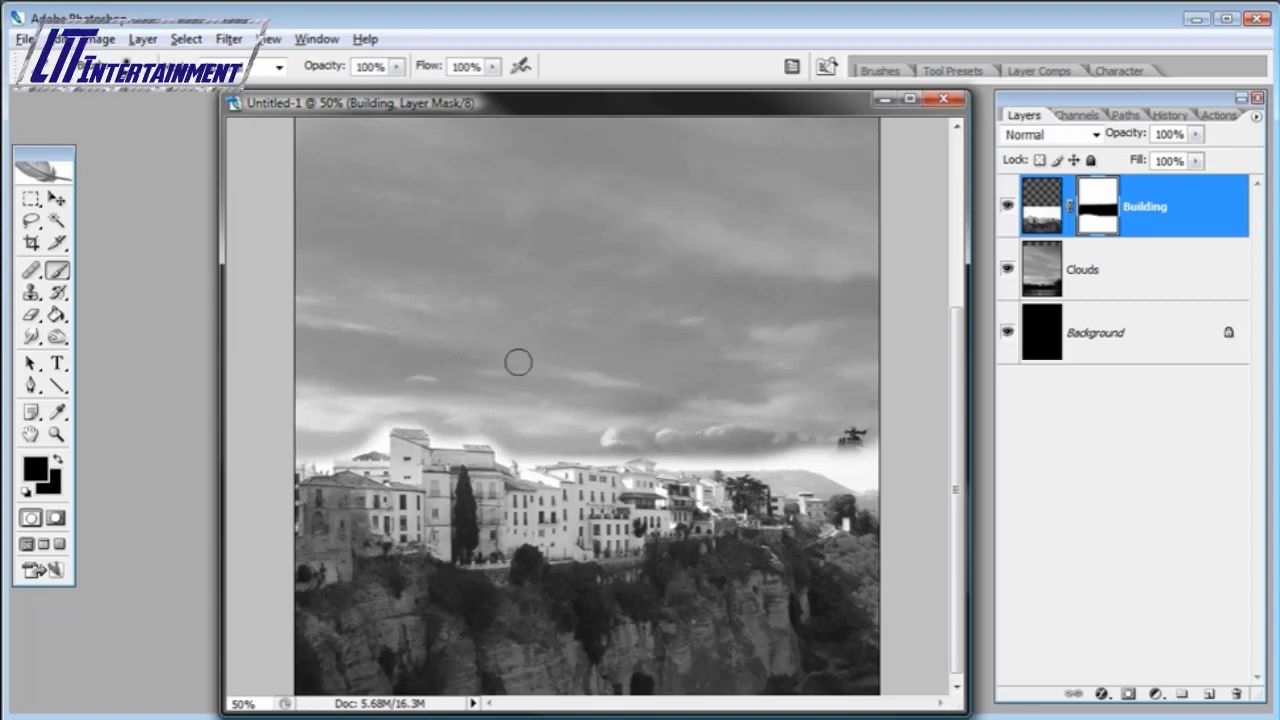
pyautogui.moveTo(760, 440)
pyautogui.mouseDown()
pyautogui.moveTo(856, 462)
pyautogui.moveTo(882, 448)
pyautogui.mouseUp()
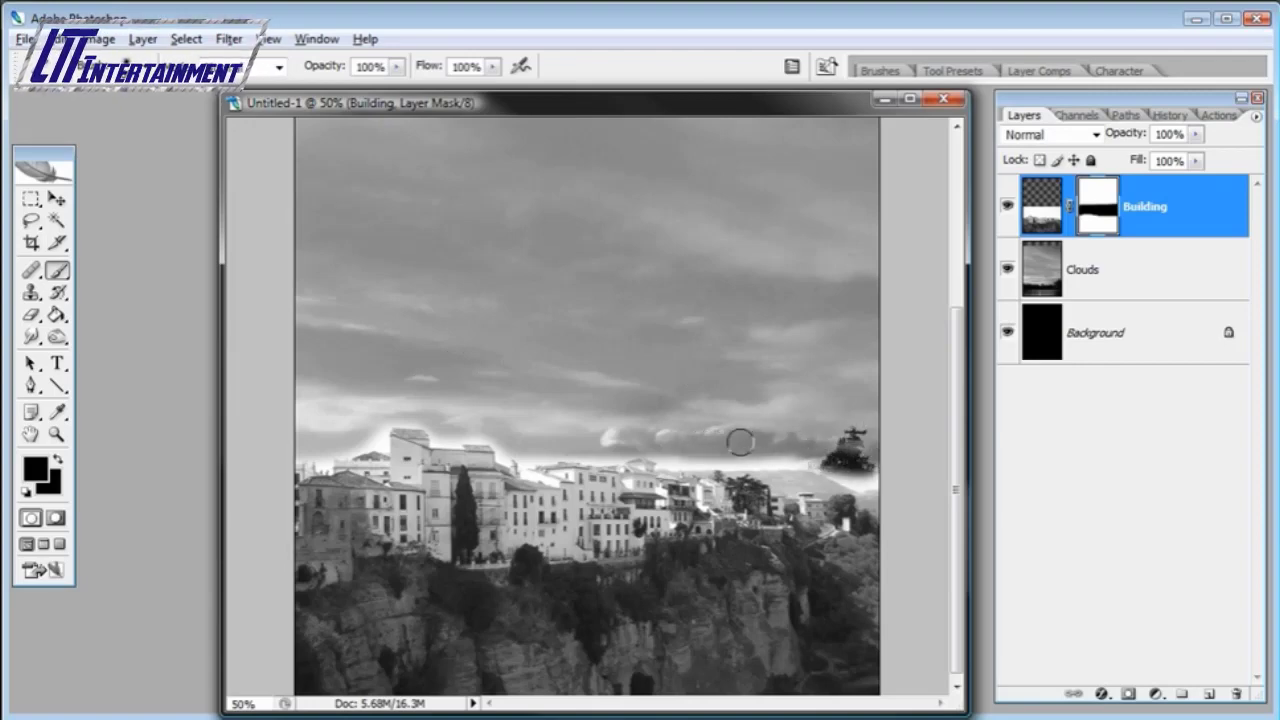
pyautogui.moveTo(806, 444); pyautogui.dragTo(657, 434)
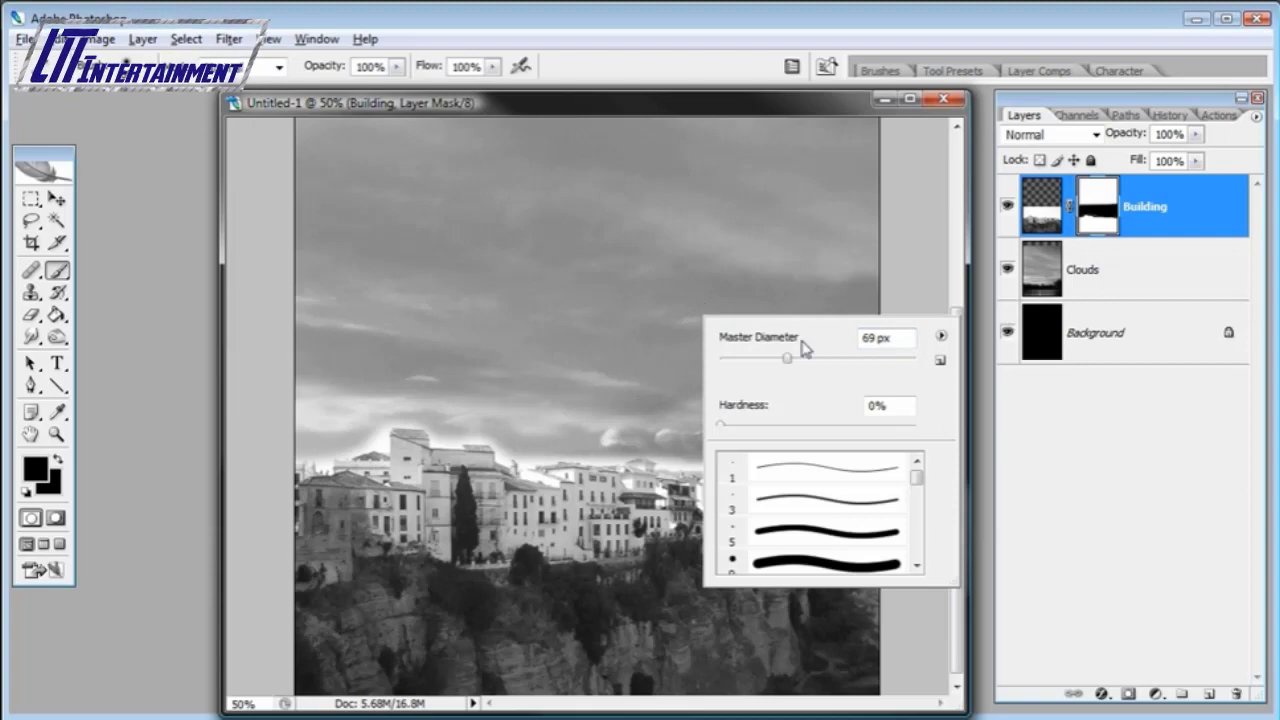
# - Enlarge the brush to 136 px and refine the mask around the right-hand buildings and tree
pyautogui.moveTo(792, 358); pyautogui.dragTo(857, 363)
pyautogui.click(816, 88)
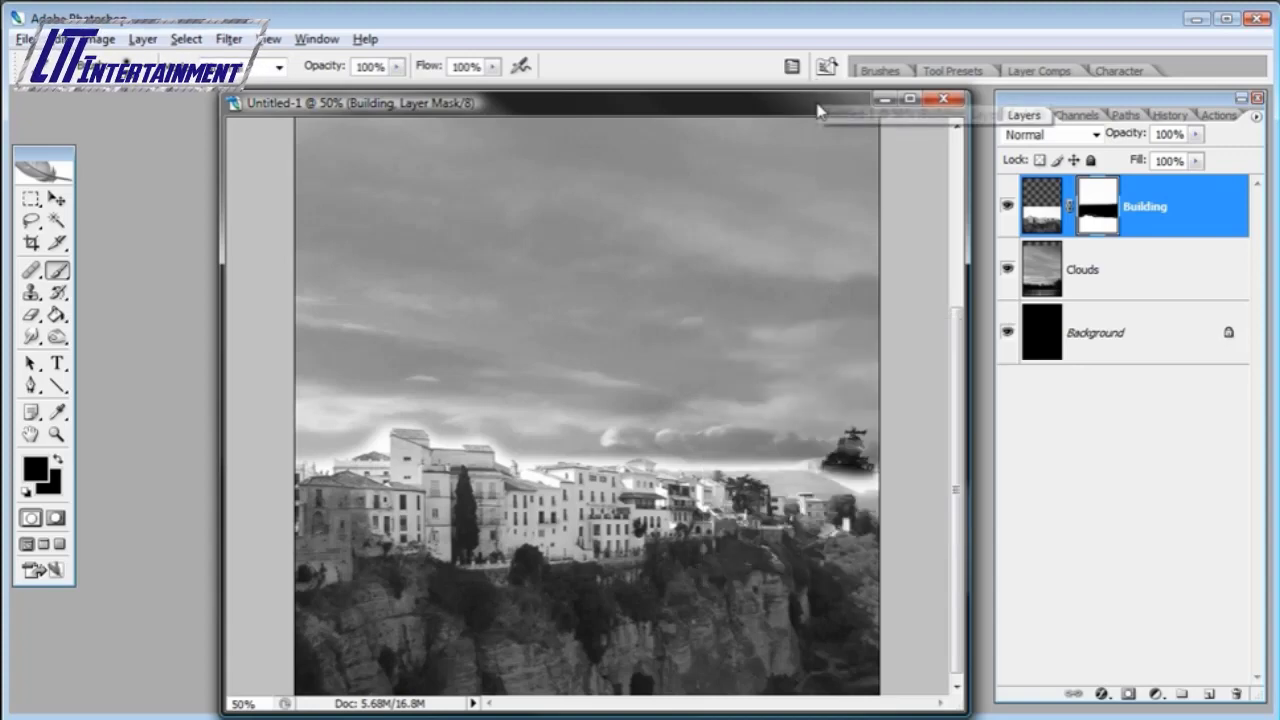
pyautogui.moveTo(823, 414)
pyautogui.mouseDown()
pyautogui.moveTo(864, 418)
pyautogui.moveTo(865, 434)
pyautogui.moveTo(833, 418)
pyautogui.mouseUp()
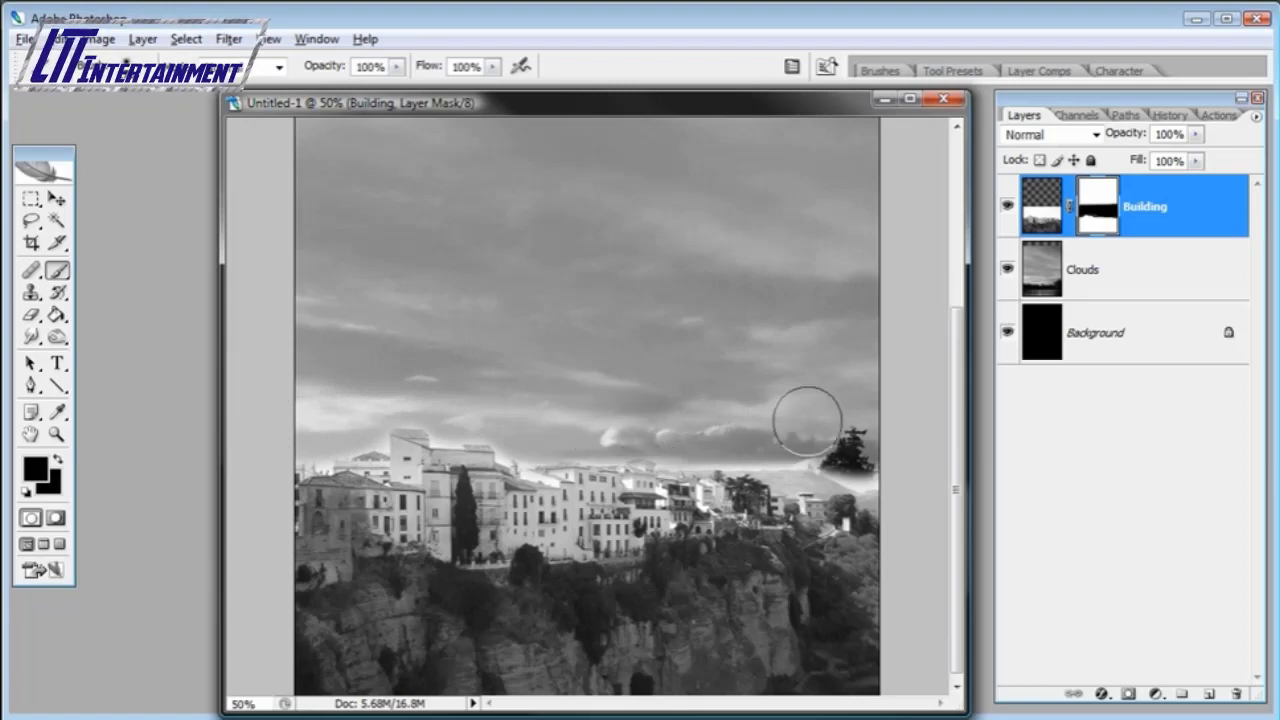
pyautogui.moveTo(877, 446)
pyautogui.mouseDown()
pyautogui.moveTo(897, 443)
pyautogui.moveTo(851, 434)
pyautogui.moveTo(886, 457)
pyautogui.moveTo(820, 457)
pyautogui.moveTo(823, 434)
pyautogui.moveTo(808, 437)
pyautogui.moveTo(829, 434)
pyautogui.mouseUp()
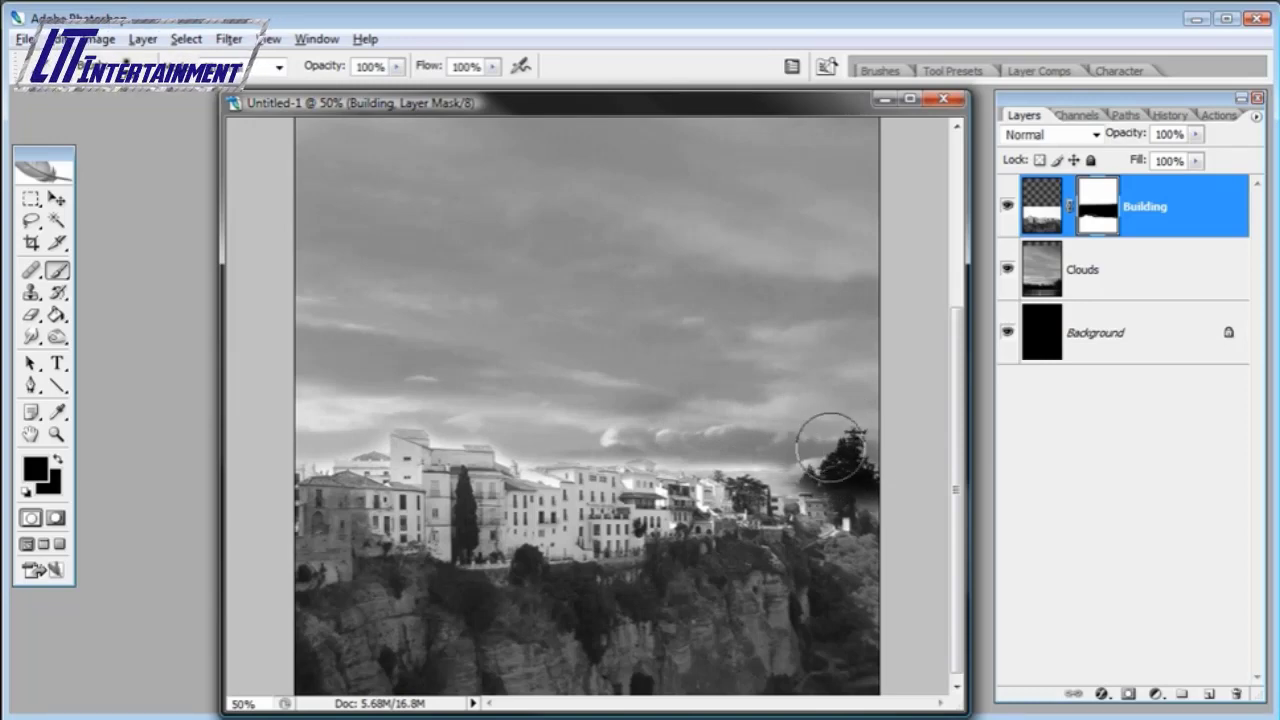
# - Shrink the brush to 62 px and darken the bright halo along the skyline
pyautogui.rightClick(829, 334)
pyautogui.click(914, 363)
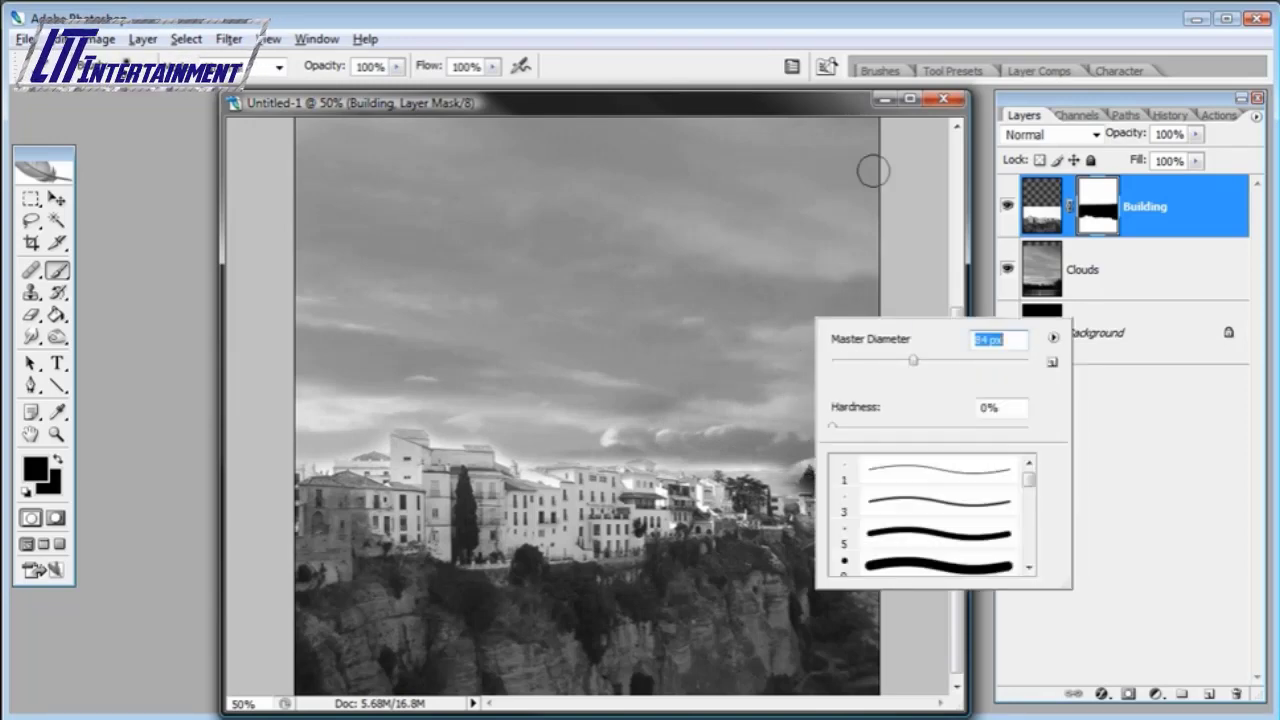
pyautogui.moveTo(914, 363); pyautogui.dragTo(892, 362)
pyautogui.press('Return')
pyautogui.moveTo(878, 491); pyautogui.dragTo(690, 452)
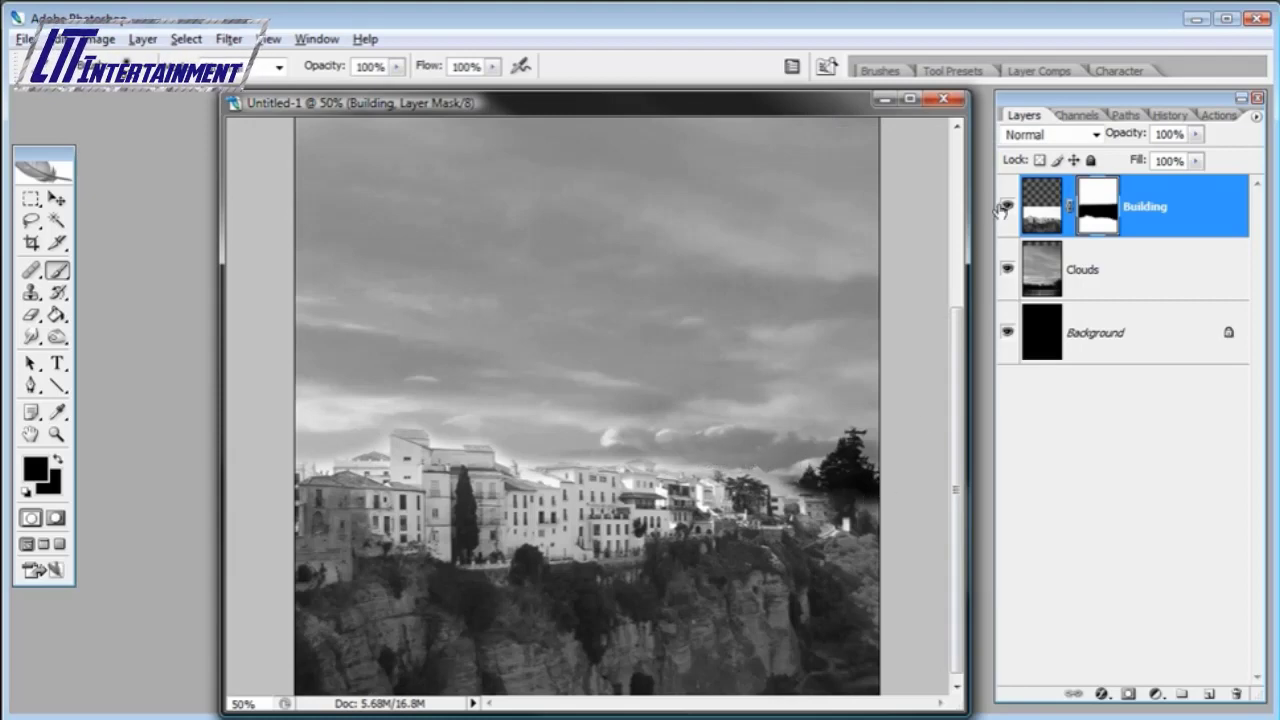
pyautogui.click(1008, 269)
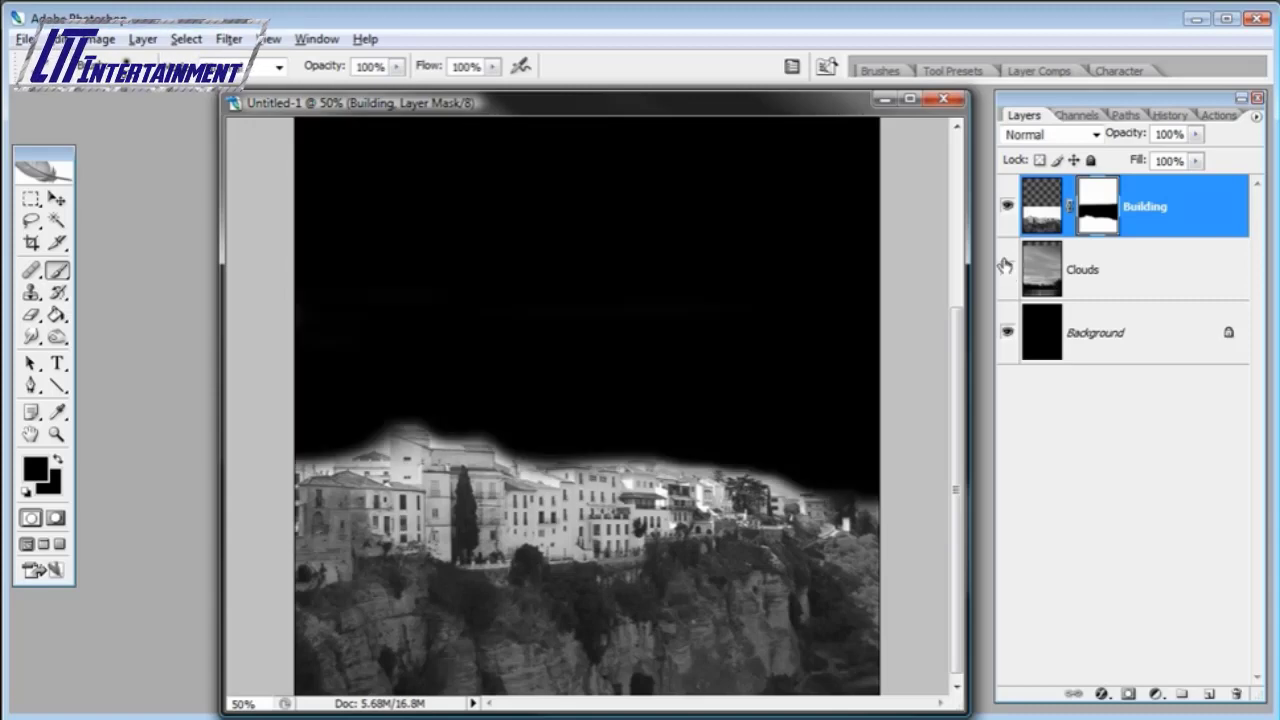
pyautogui.click(1006, 266)
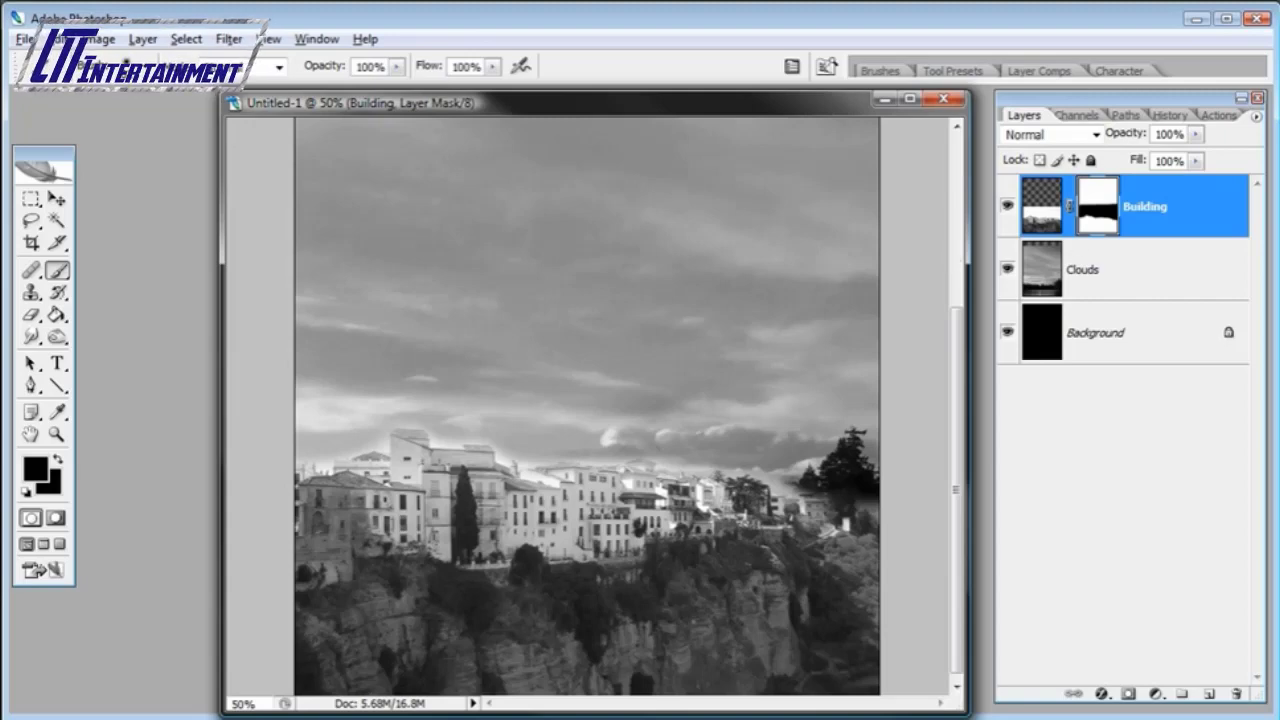
pyautogui.hotkey('ctrl', '-')
pyautogui.hotkey('ctrl', '-')
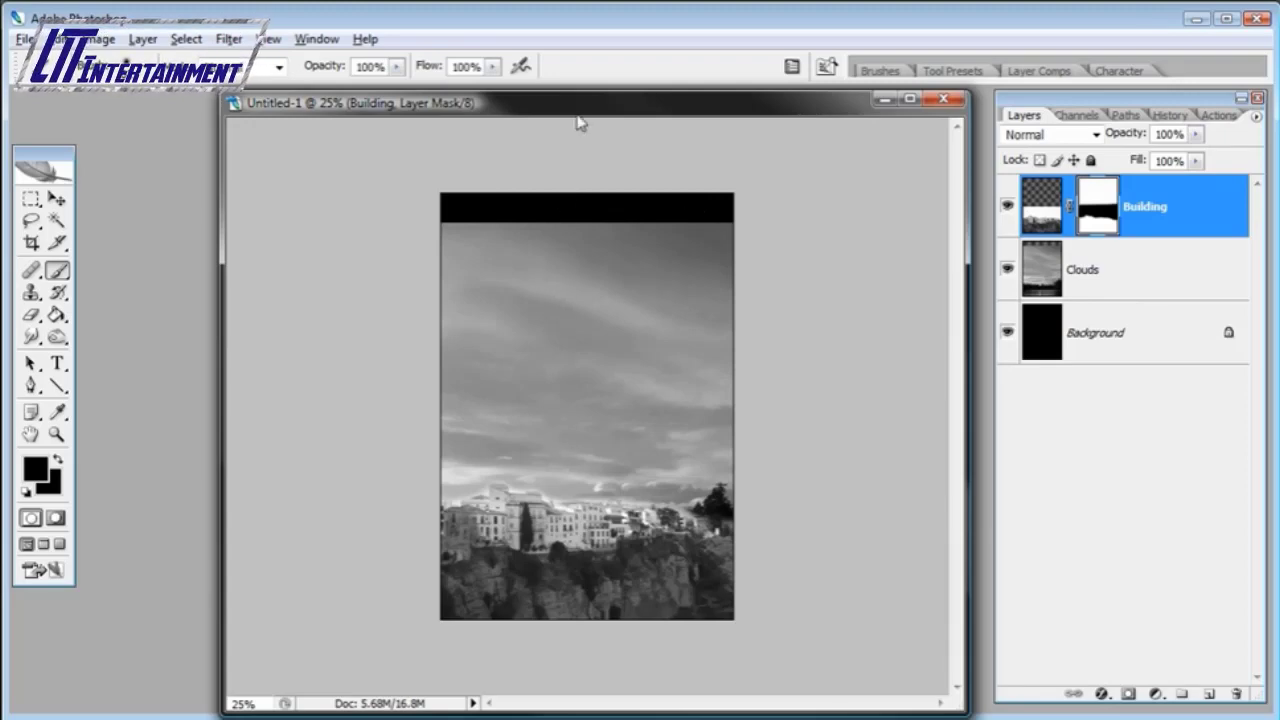
pyautogui.moveTo(578, 106); pyautogui.dragTo(541, 110)
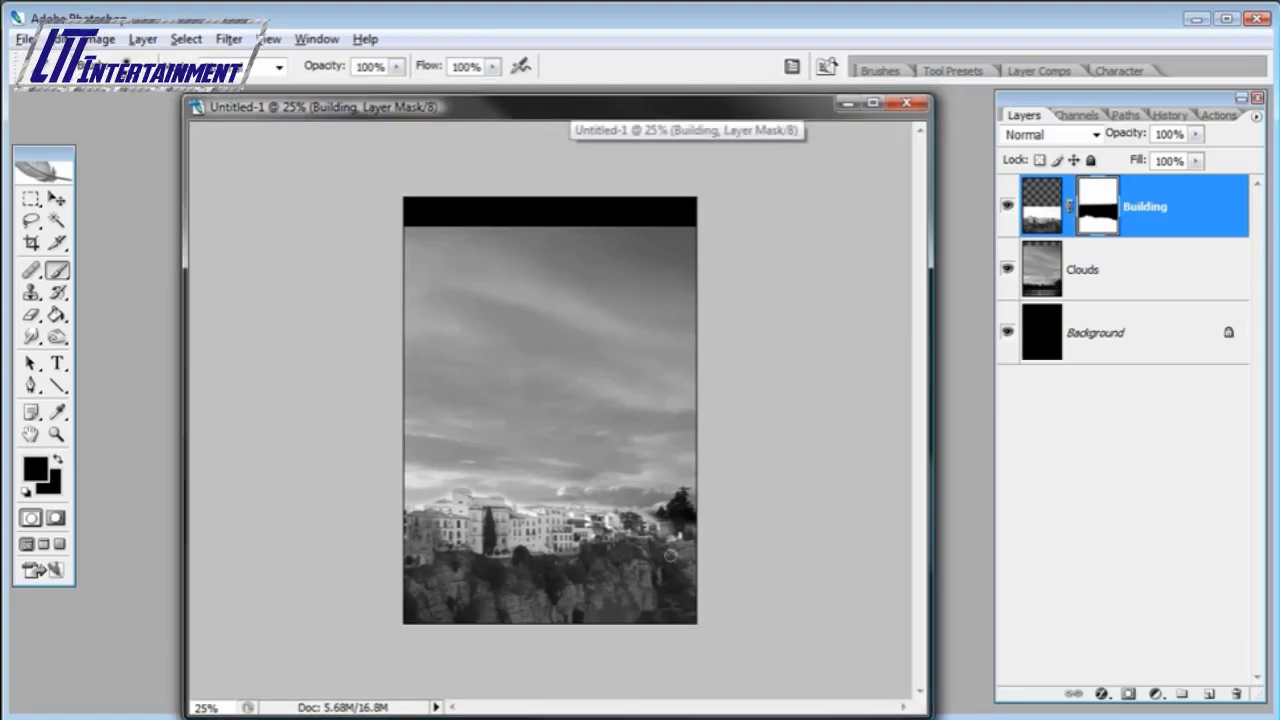
pyautogui.moveTo(618, 115); pyautogui.dragTo(622, 115)
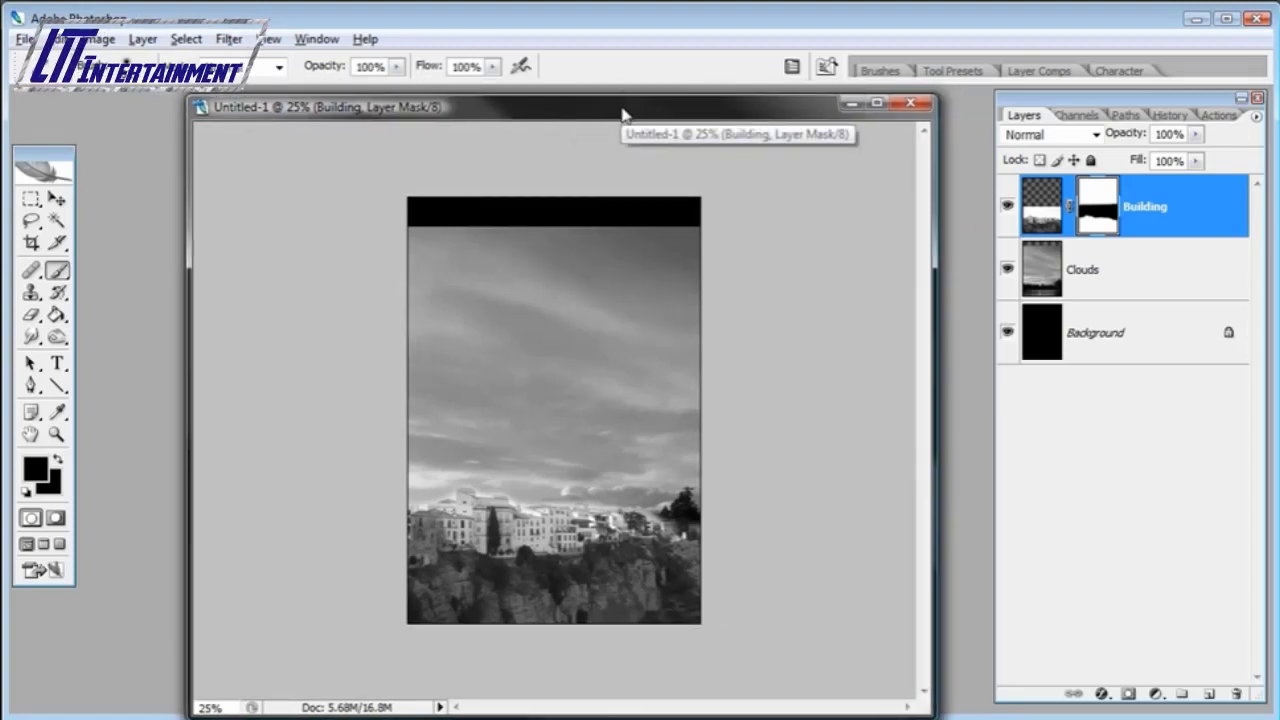
# - Add a new layer above Building and name it 'Gradient'
pyautogui.click(1209, 693)
pyautogui.doubleClick(1100, 207)
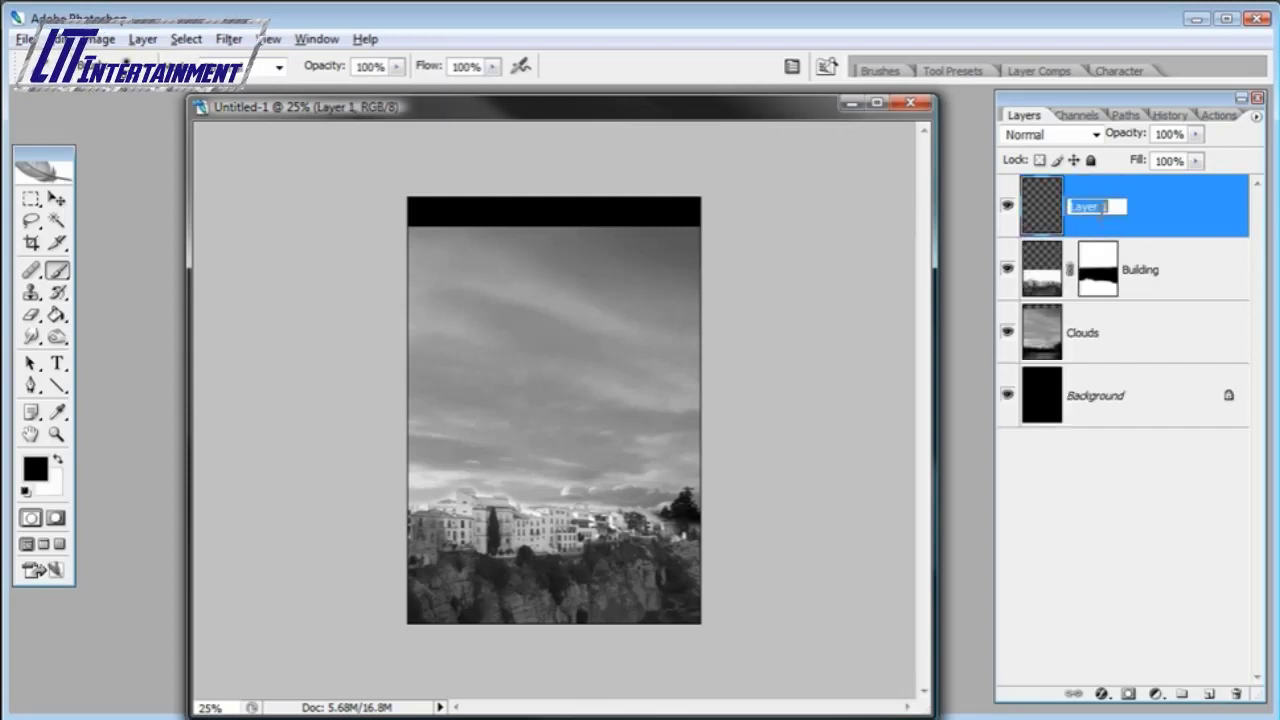
pyautogui.write('Gradient')
pyautogui.press('Return')
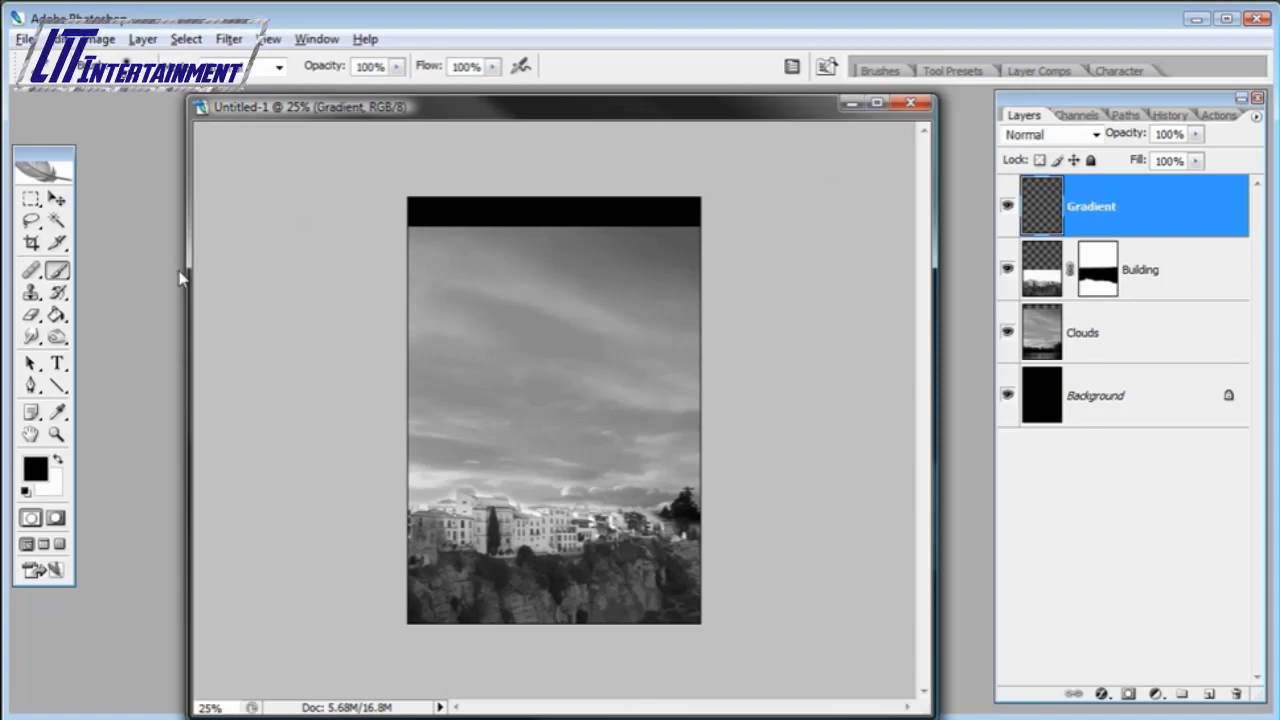
# - Choose the Gradient Tool with a foreground-to-transparent preset and zoom the view to 33.3%
pyautogui.click(55, 315)
pyautogui.click(93, 314)
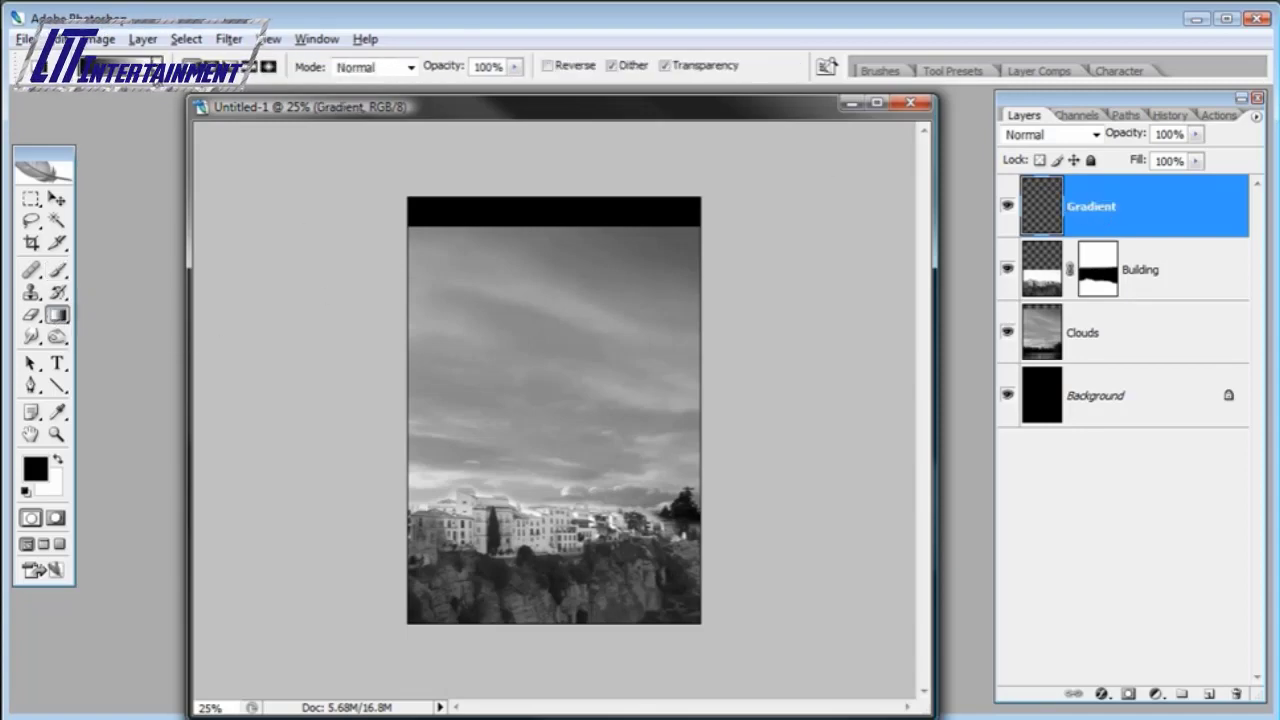
pyautogui.click(165, 66)
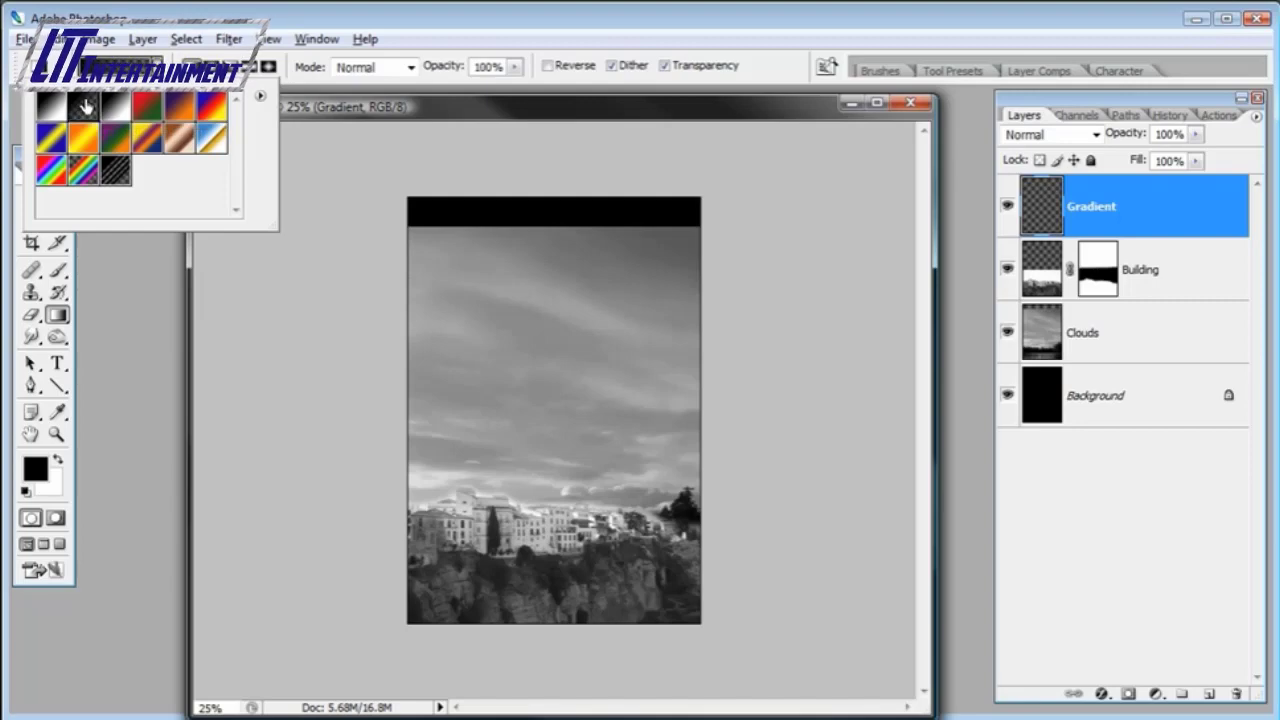
pyautogui.click(352, 107)
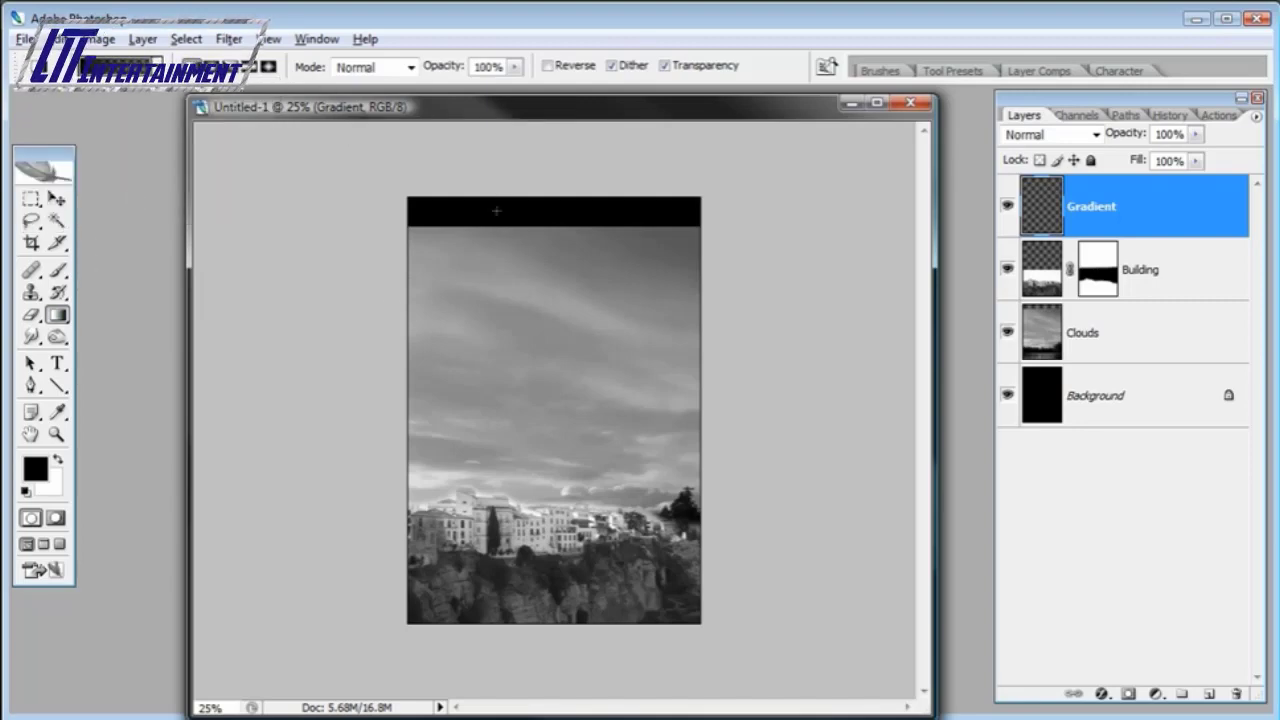
pyautogui.click(56, 434)
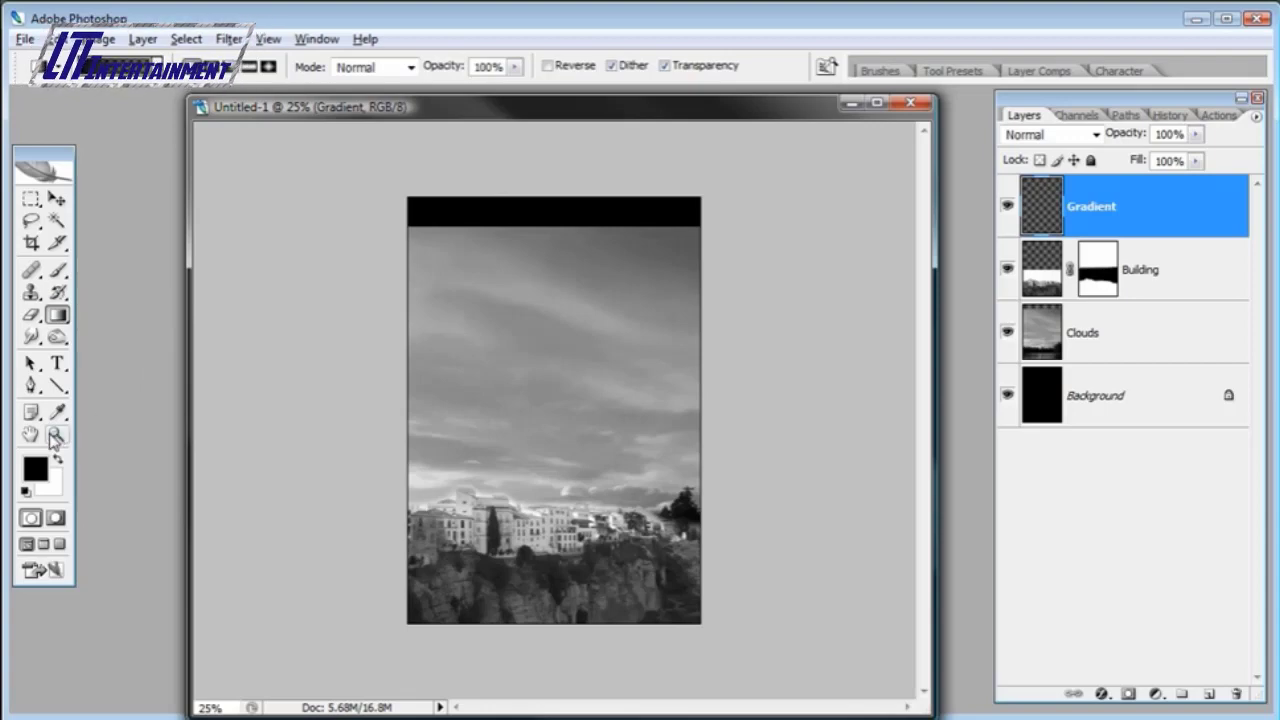
pyautogui.click(546, 278)
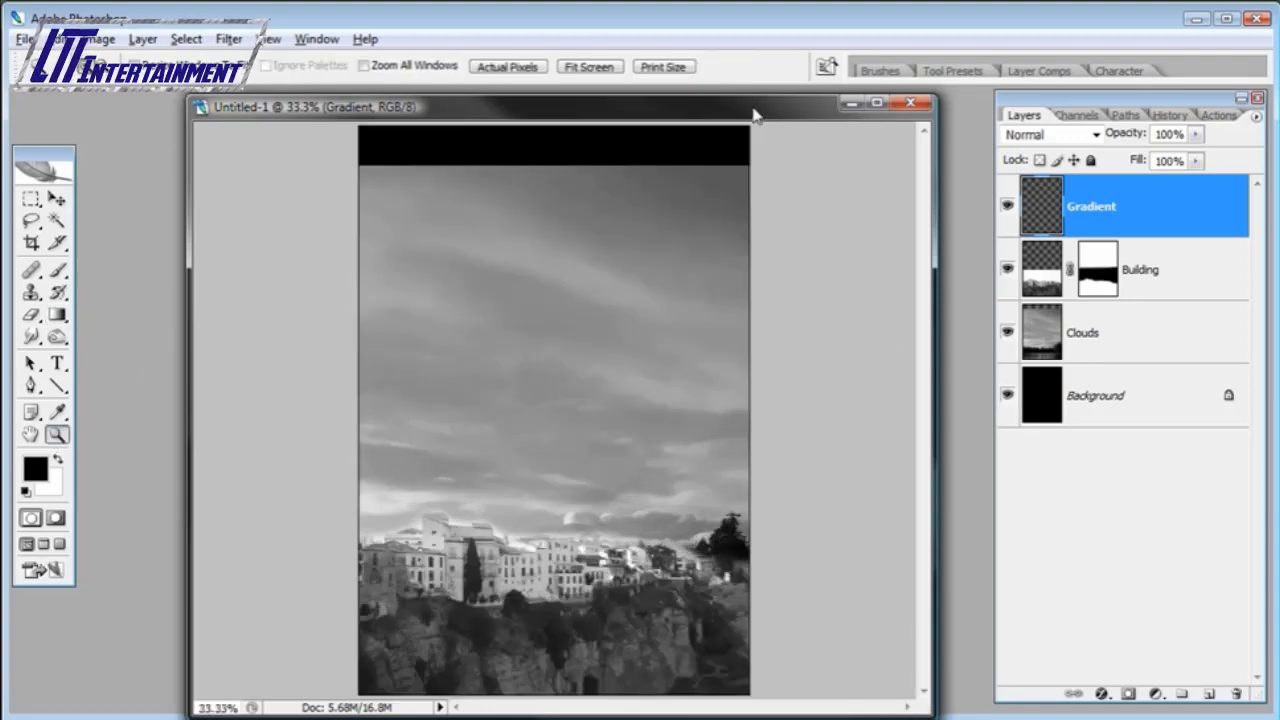
pyautogui.moveTo(760, 108); pyautogui.dragTo(740, 46)
pyautogui.moveTo(914, 651); pyautogui.dragTo(953, 702)
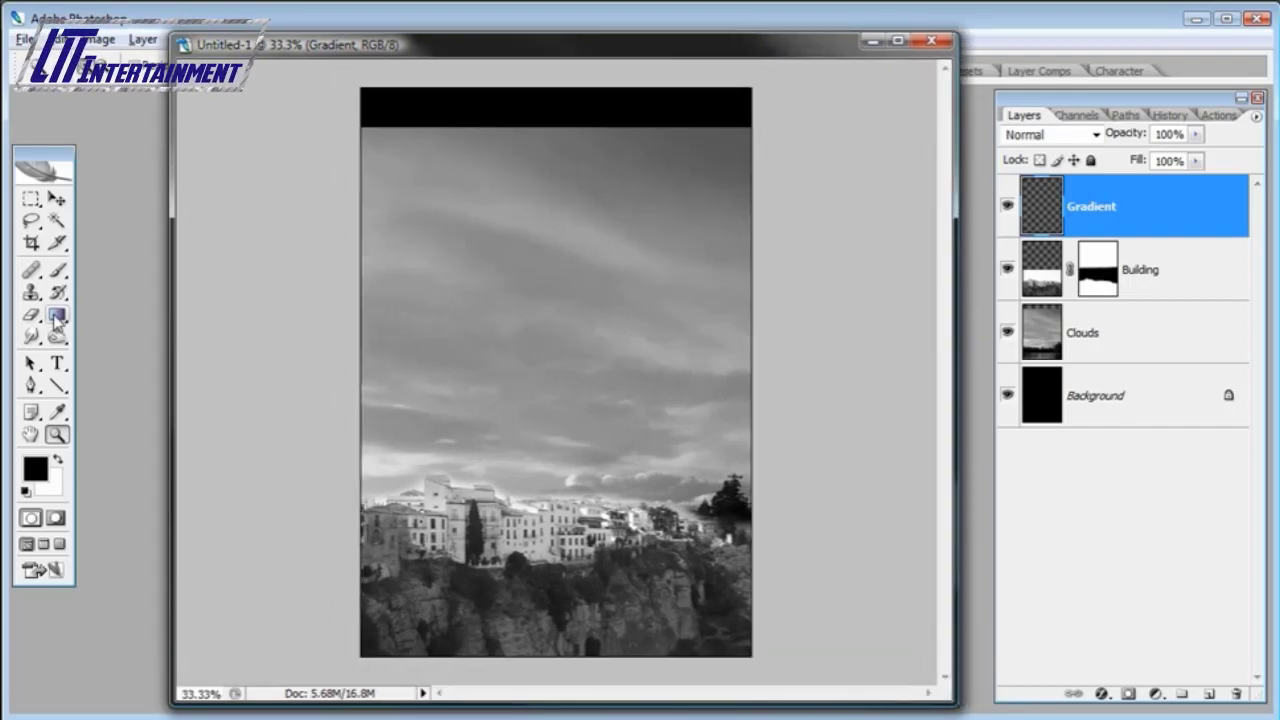
# - Draw a black-to-transparent gradient down over the sky, then duplicate the layer as Gradient copy
pyautogui.click(58, 315)
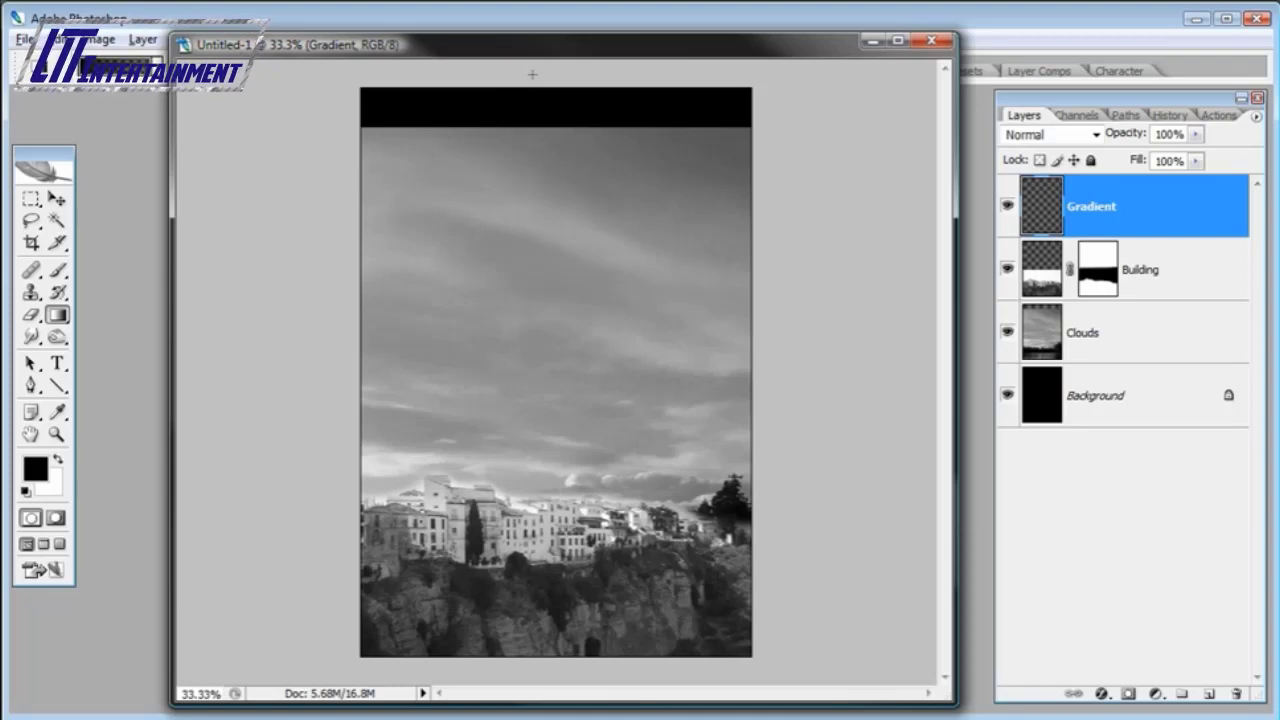
pyautogui.moveTo(532, 93); pyautogui.dragTo(532, 250)
pyautogui.moveTo(532, 426); pyautogui.dragTo(533, 426)
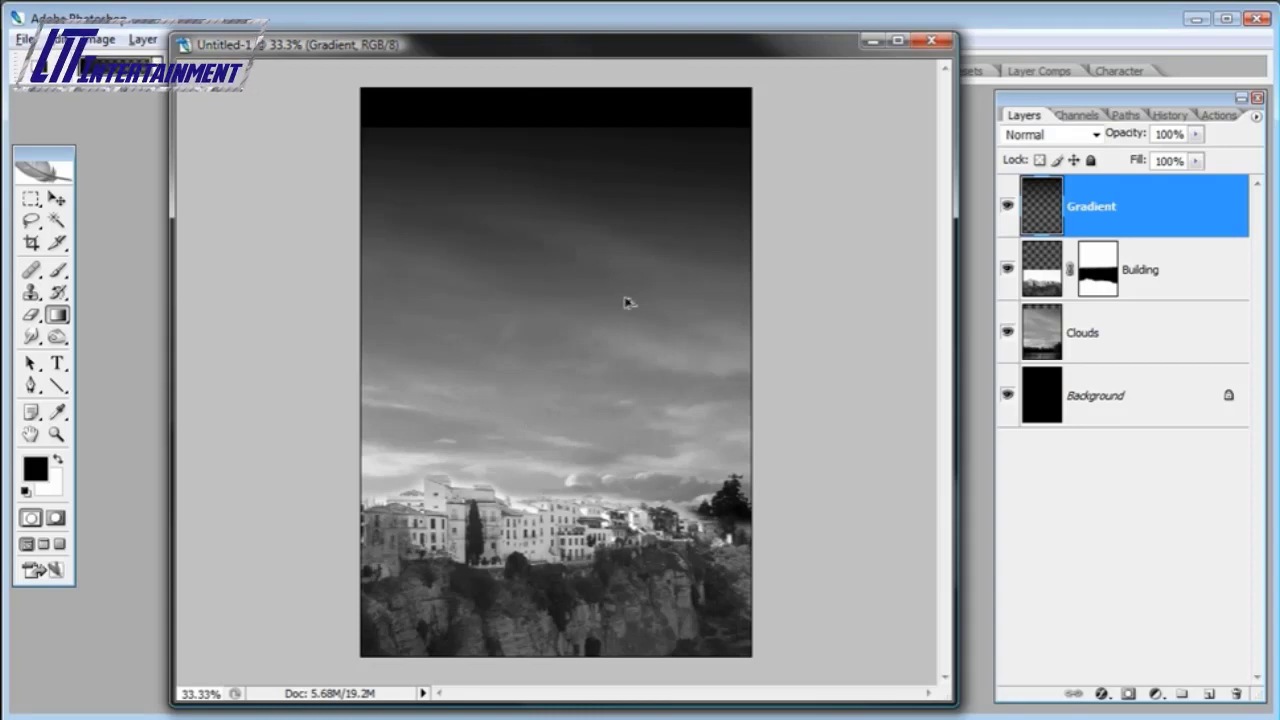
pyautogui.hotkey('ctrl', 'z')
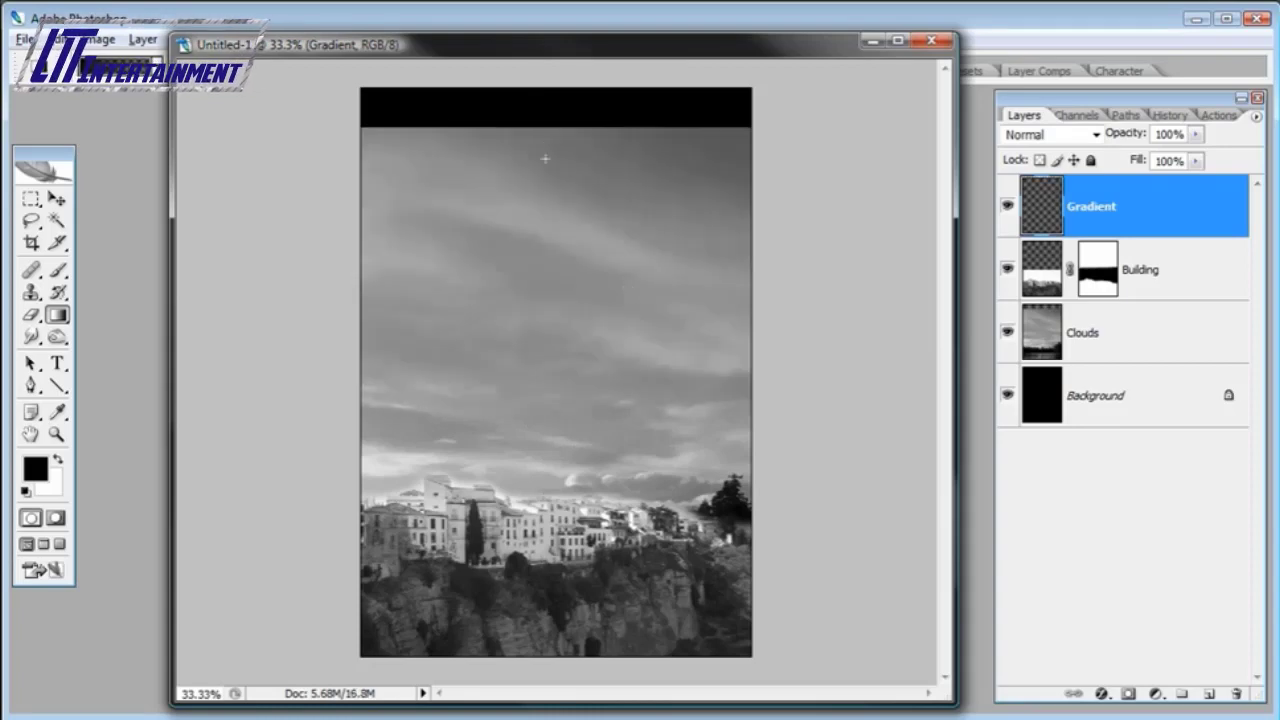
pyautogui.moveTo(545, 158); pyautogui.dragTo(548, 640)
pyautogui.hotkey('ctrl', 'z')
pyautogui.moveTo(548, 240); pyautogui.dragTo(547, 646)
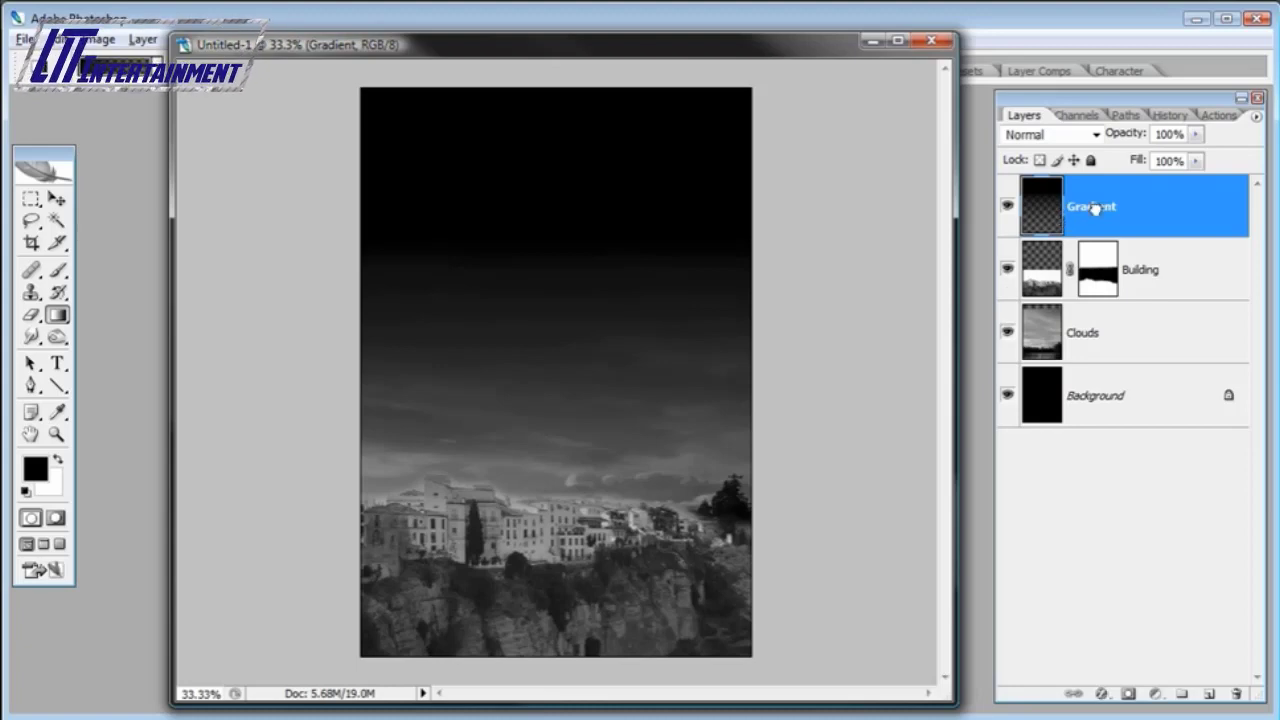
pyautogui.moveTo(1207, 692); pyautogui.dragTo(1207, 692)
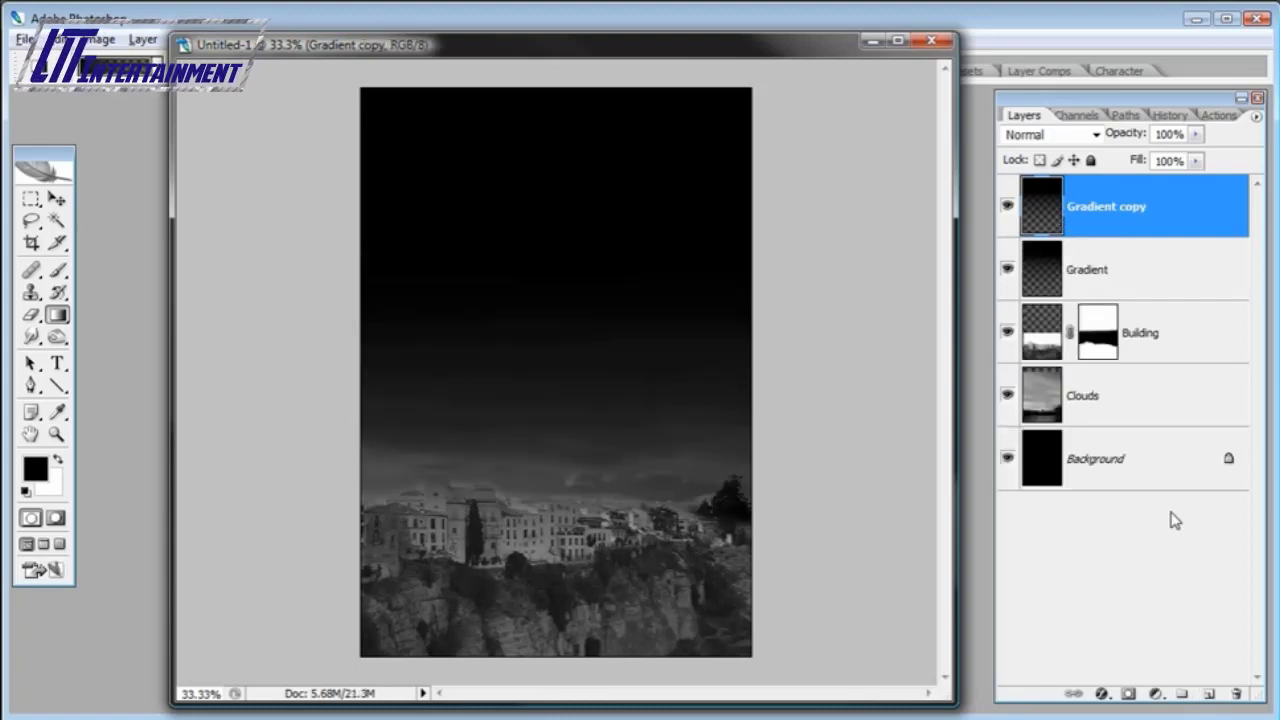
# - Undo the duplication so only the single Gradient layer remains
pyautogui.hotkey('ctrl', 'z')
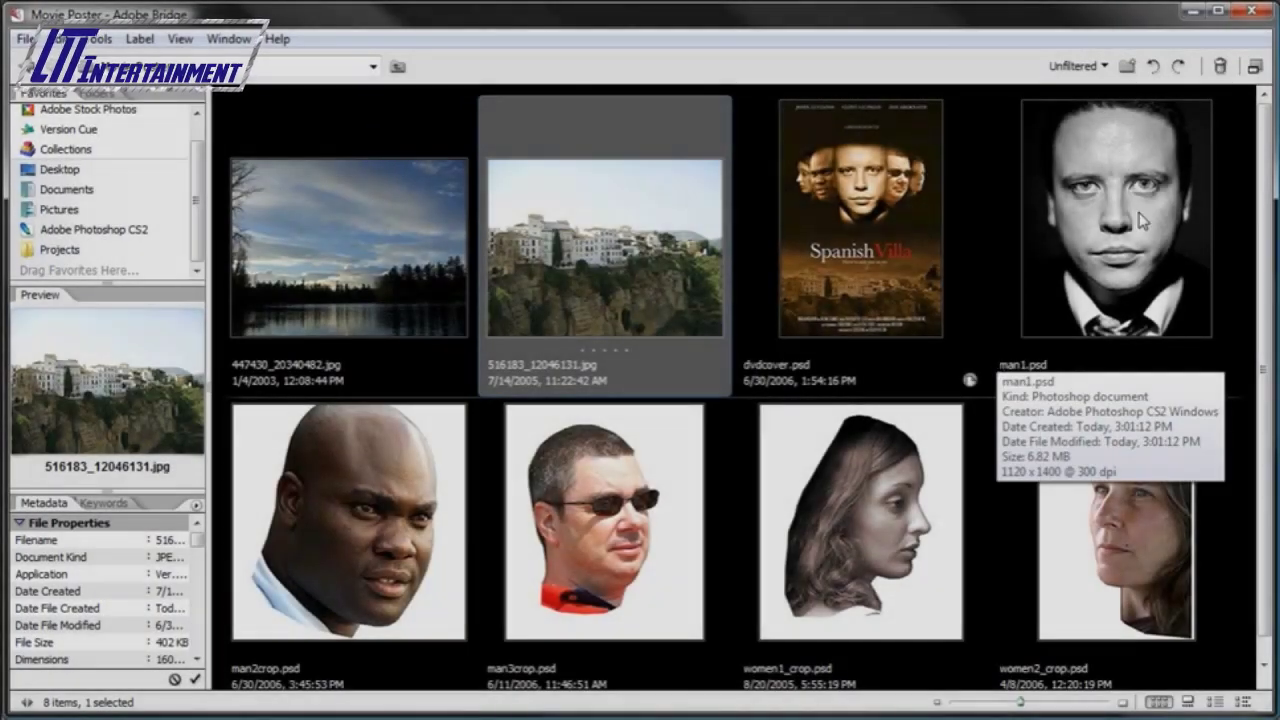
# - Open the man1.psd portrait from the Movie Poster folder in Photoshop
pyautogui.click(1142, 220)
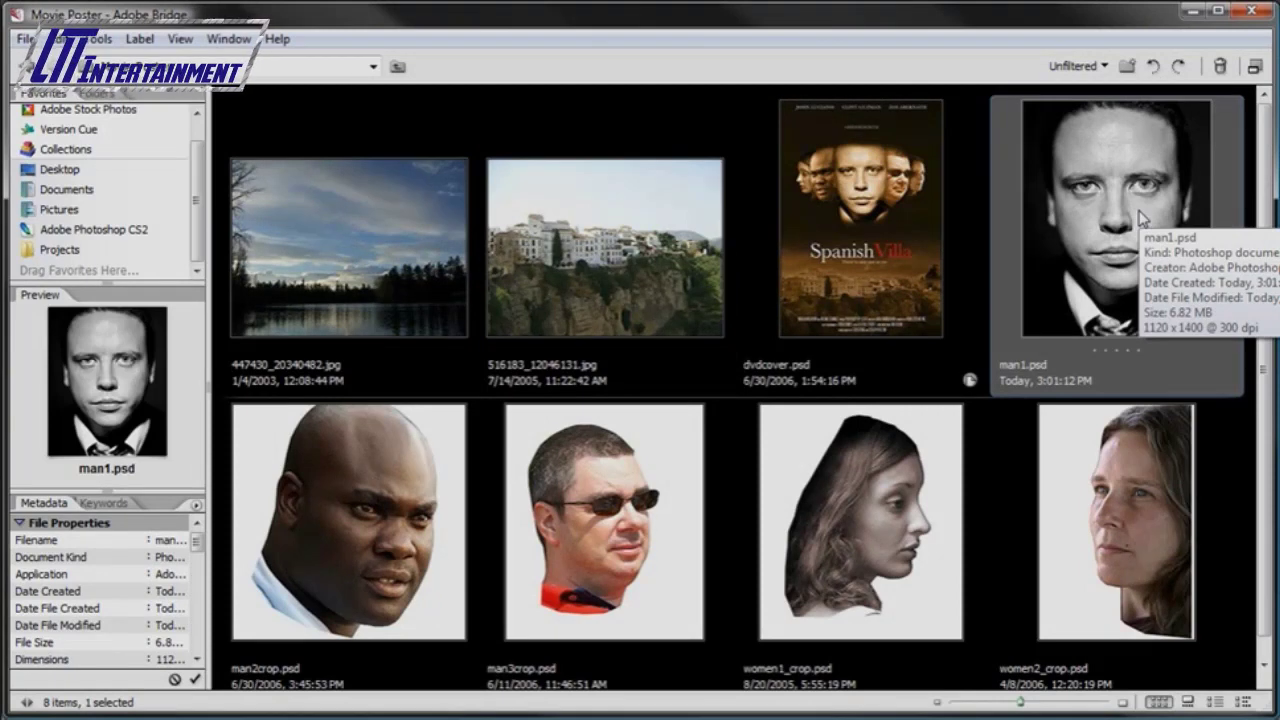
pyautogui.doubleClick(1142, 220)
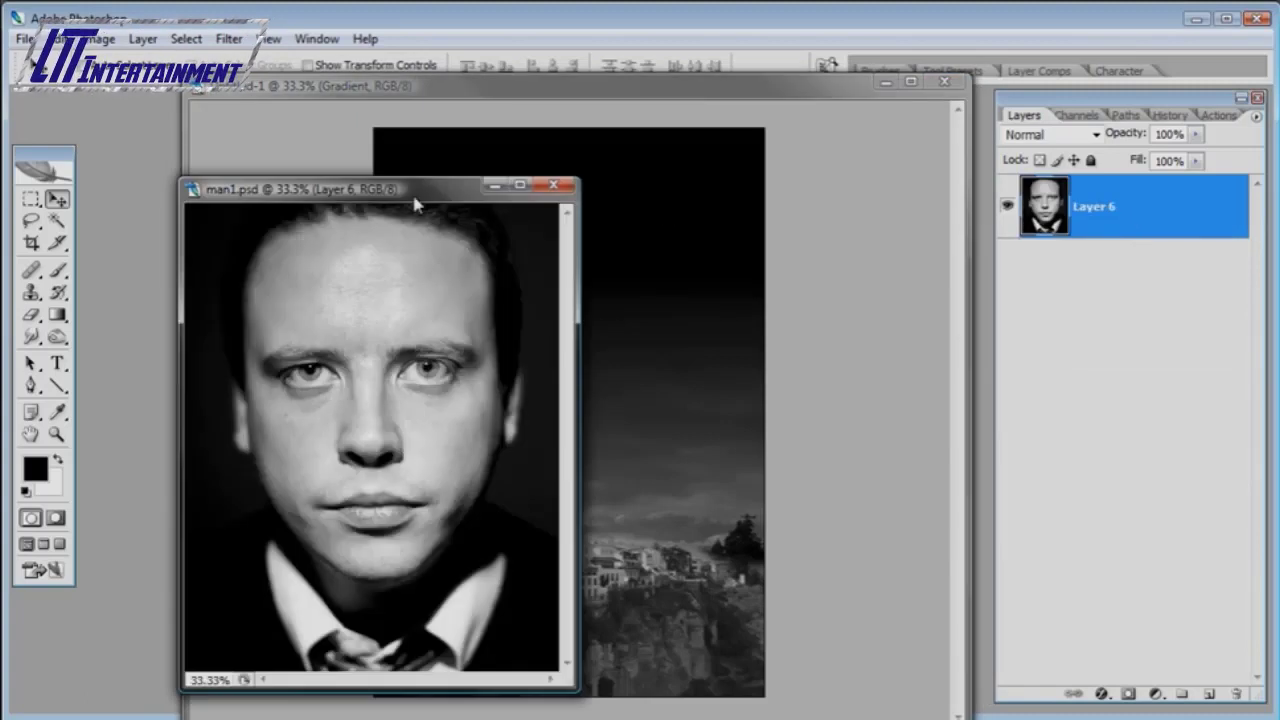
# - Drag the man1 face into the poster as Layer 1, then close man1.psd
pyautogui.moveTo(415, 204); pyautogui.dragTo(313, 182)
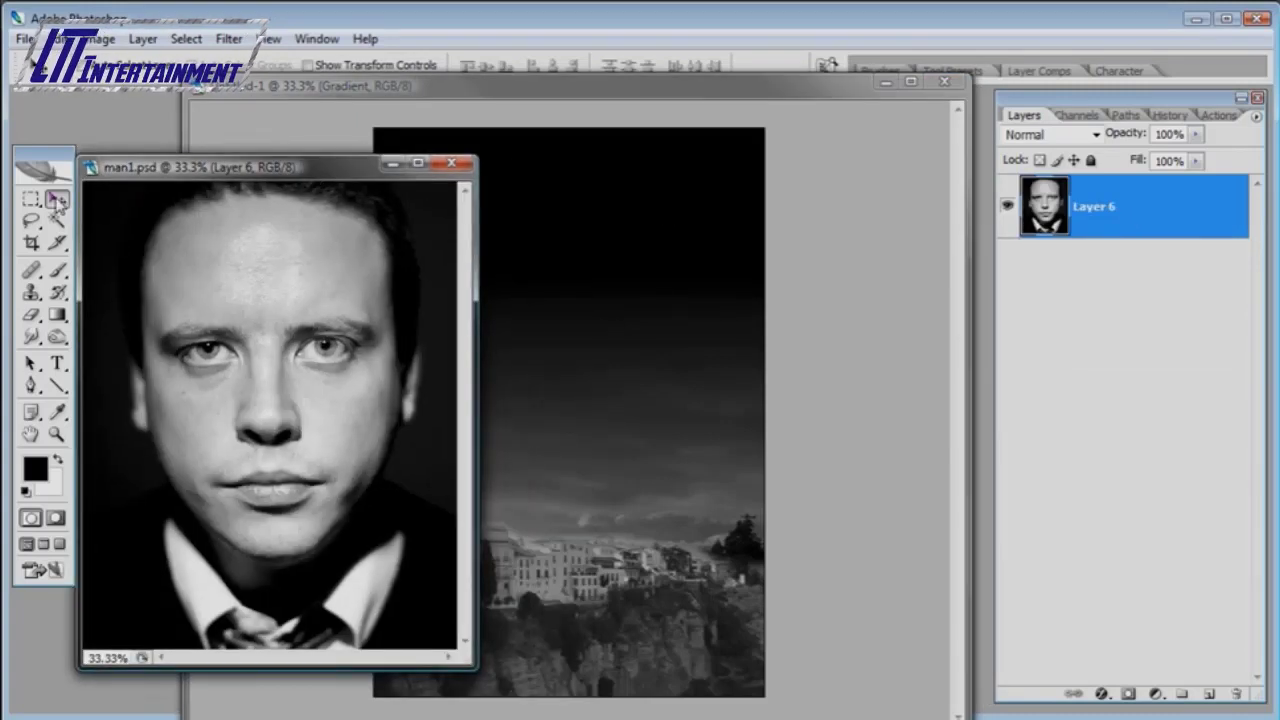
pyautogui.click(57, 200)
pyautogui.moveTo(280, 349); pyautogui.dragTo(577, 320)
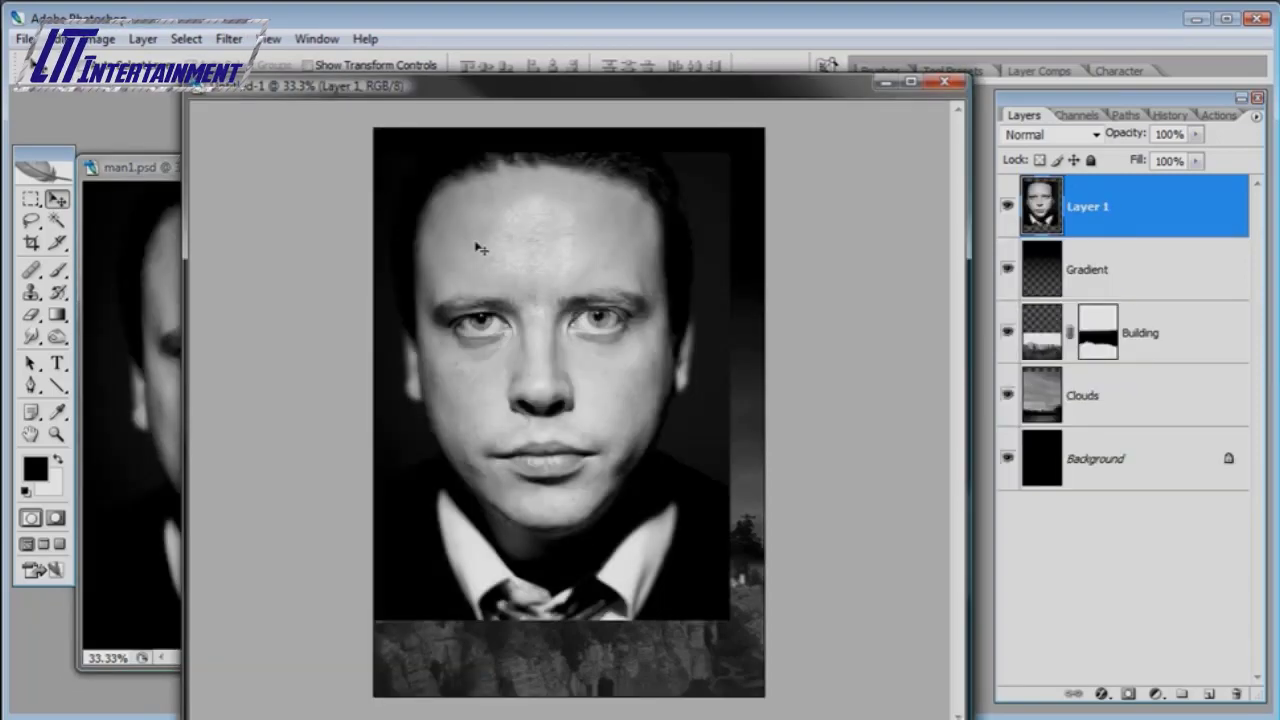
pyautogui.click(180, 184)
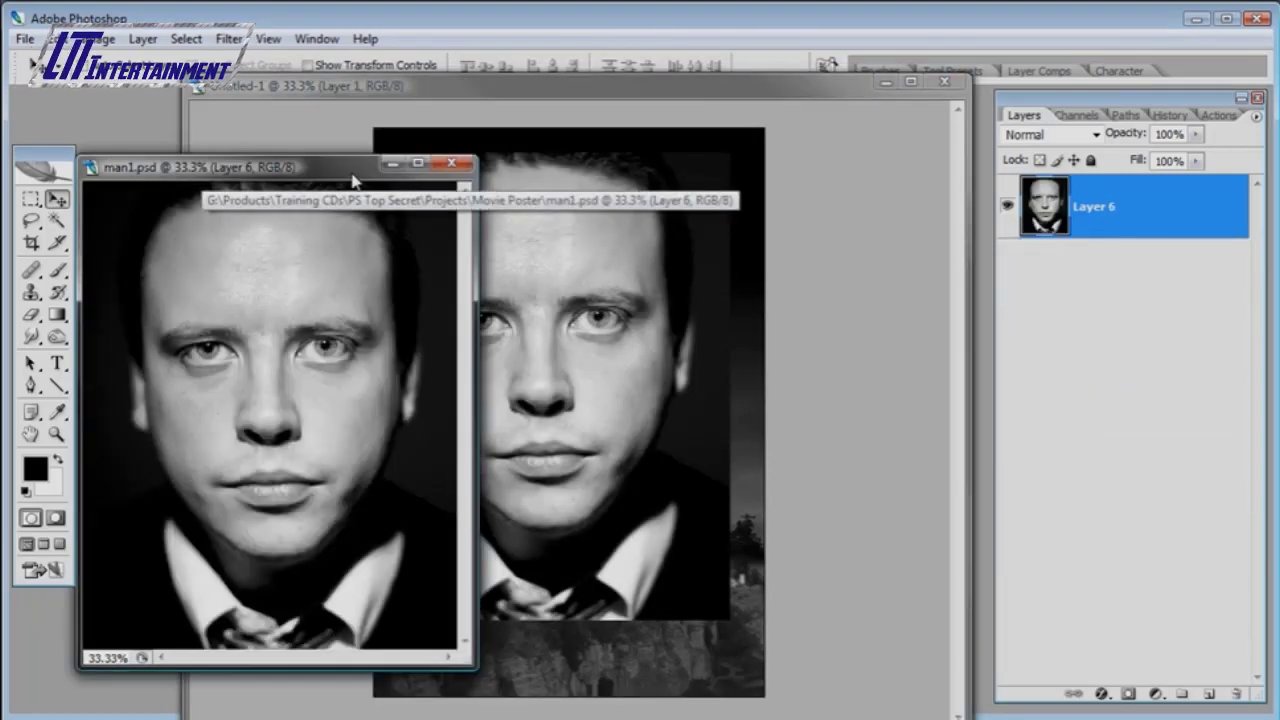
pyautogui.click(451, 164)
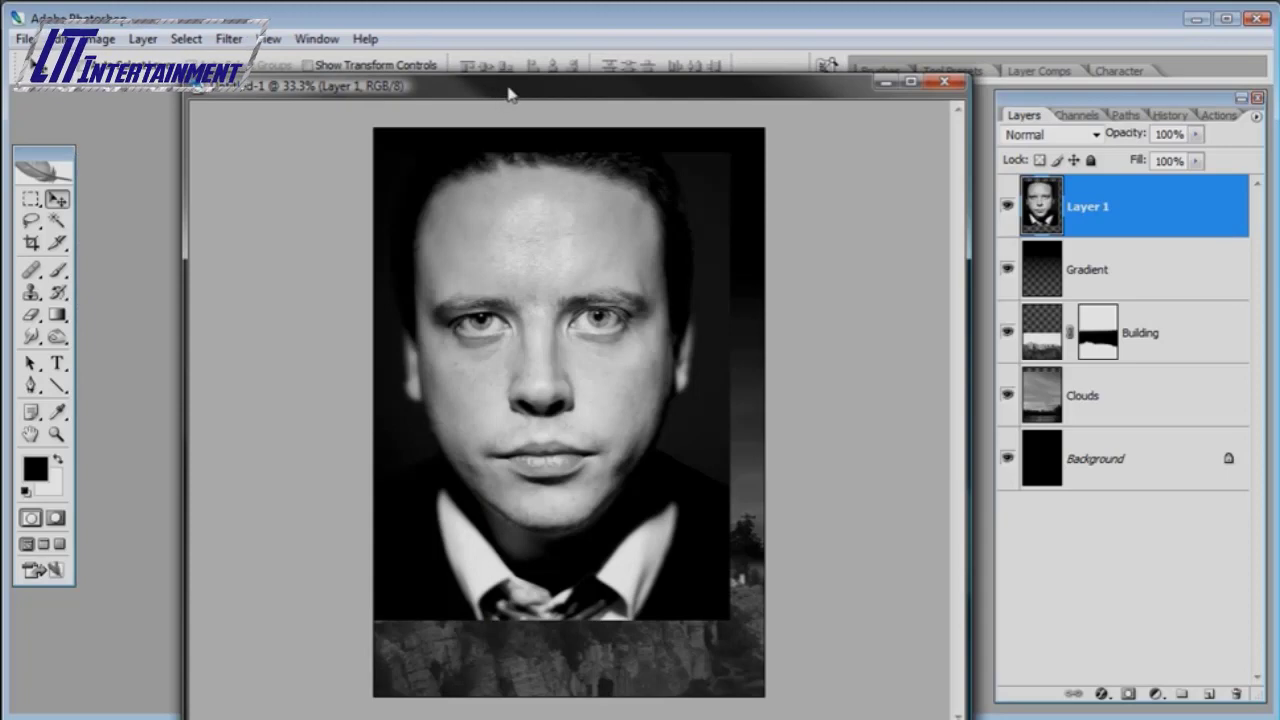
pyautogui.moveTo(512, 87); pyautogui.dragTo(490, 65)
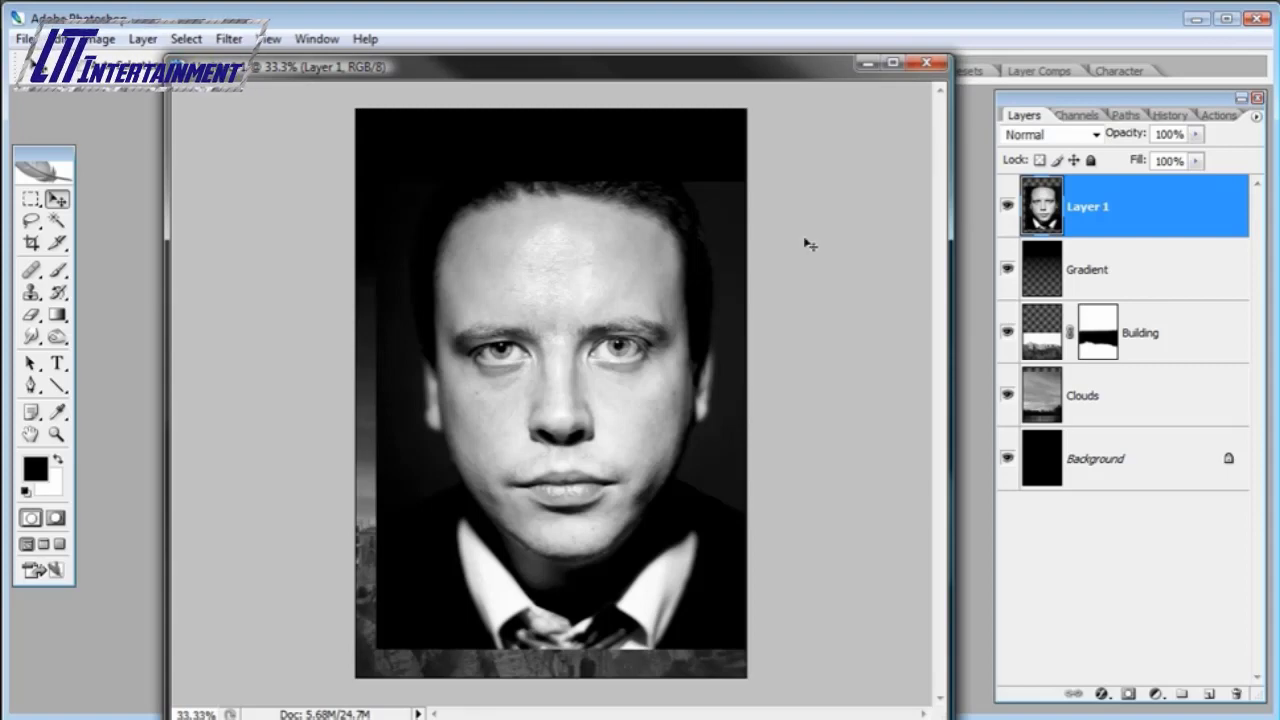
# - Rename Layer 1 to 'Man1'
pyautogui.doubleClick(1098, 207)
pyautogui.write('Man1')
pyautogui.press('Return')
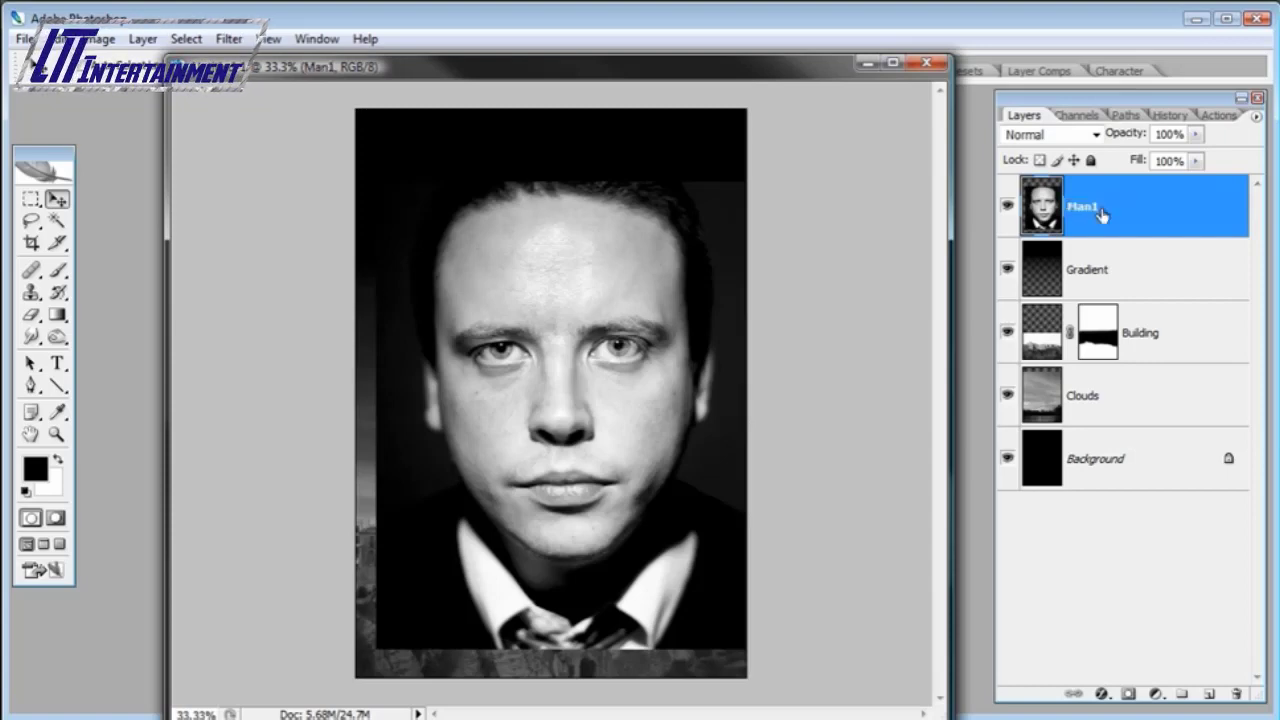
# - Convert Man1 into a smart object and start a Free Transform on it
pyautogui.click(142, 40)
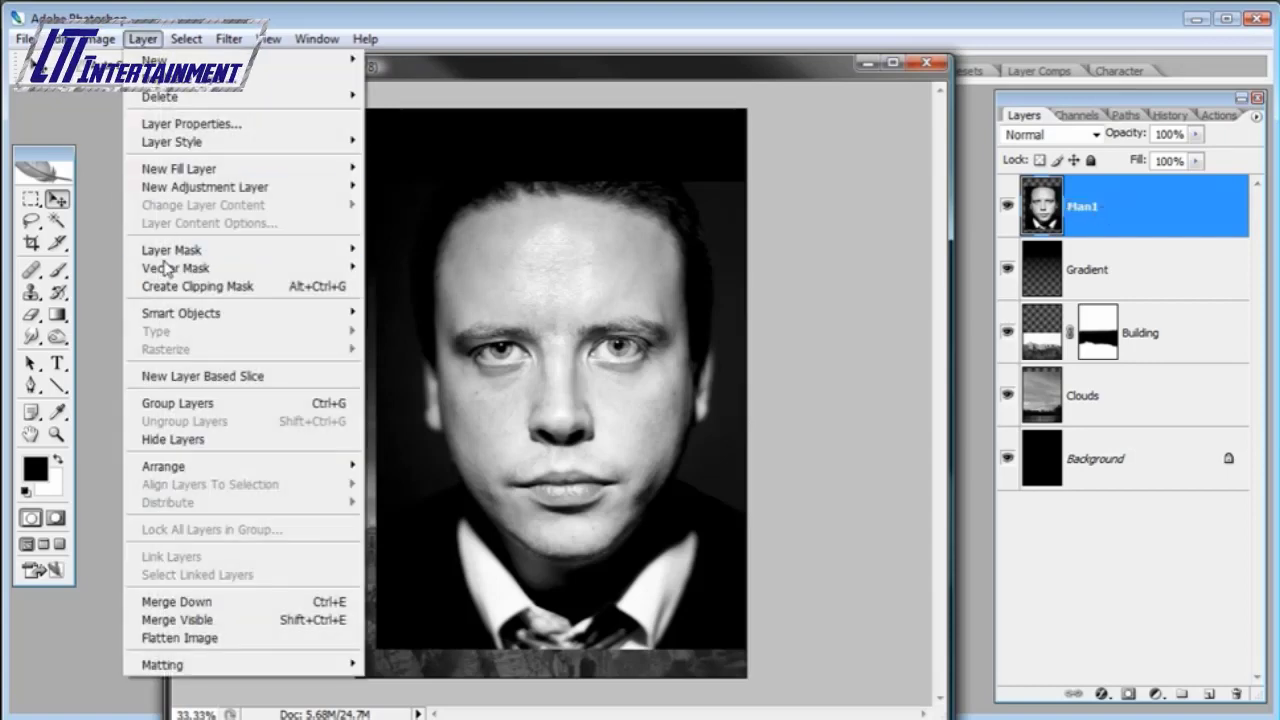
pyautogui.moveTo(232, 314)
pyautogui.click(370, 310)
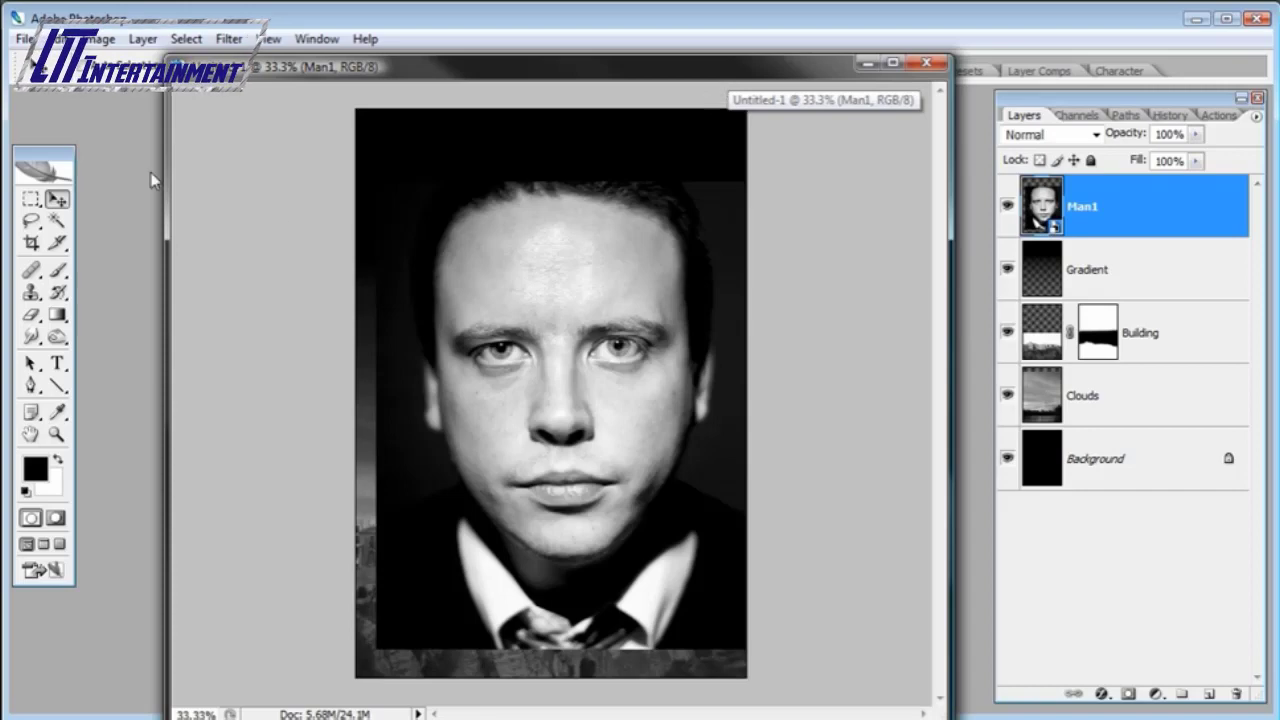
pyautogui.click(54, 38)
pyautogui.click(115, 358)
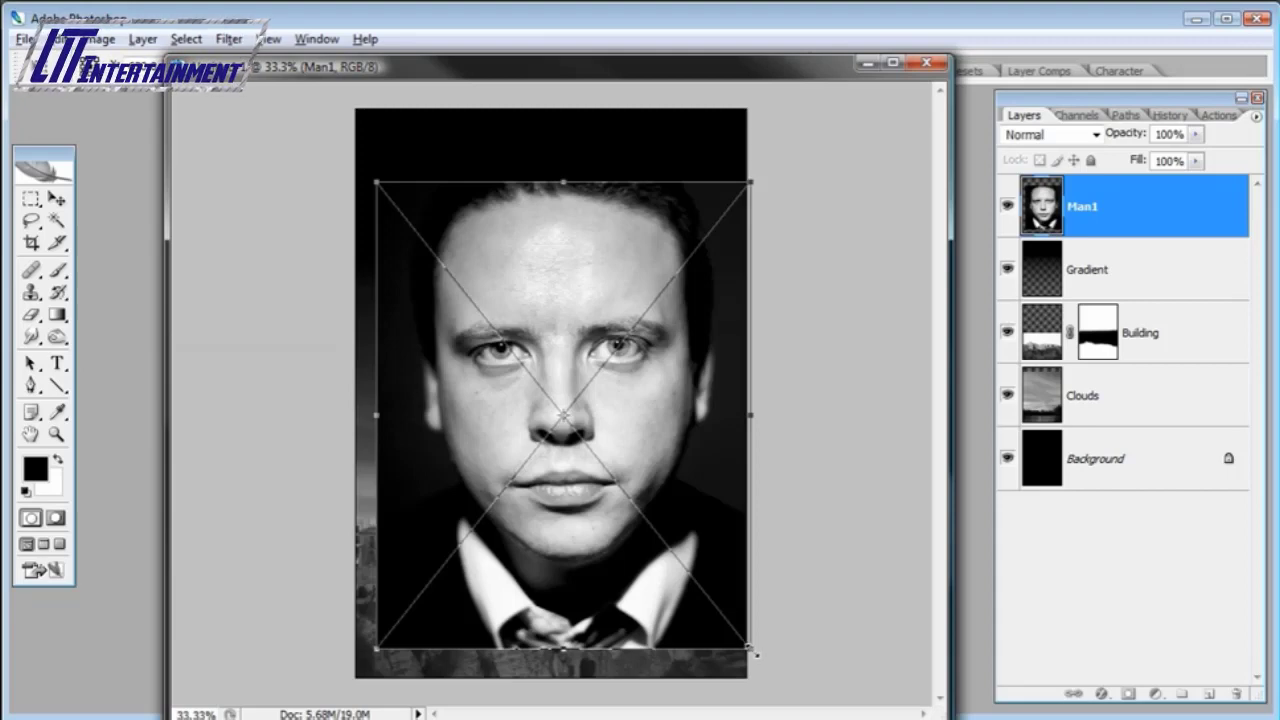
# - Scale the Man1 face down and place it in the upper-middle sky above the town skyline
pyautogui.moveTo(752, 652); pyautogui.dragTo(617, 567)
pyautogui.moveTo(577, 507); pyautogui.dragTo(555, 402)
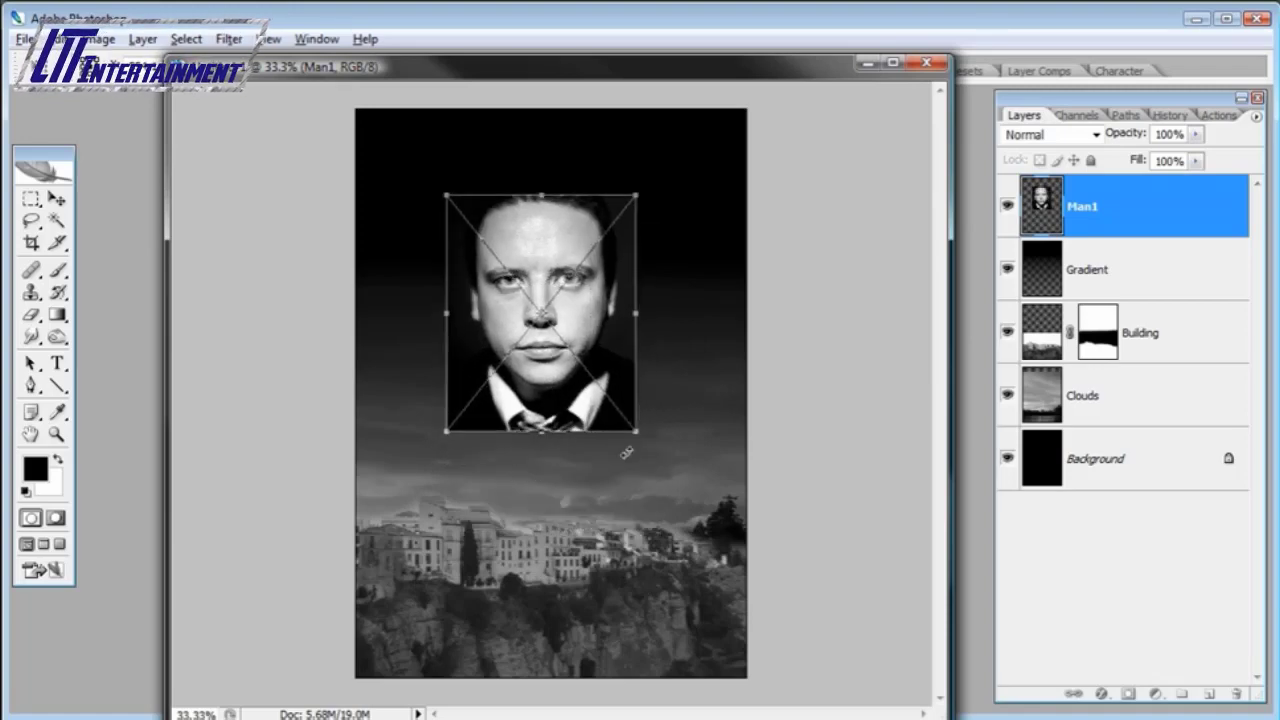
pyautogui.moveTo(636, 433); pyautogui.dragTo(648, 447)
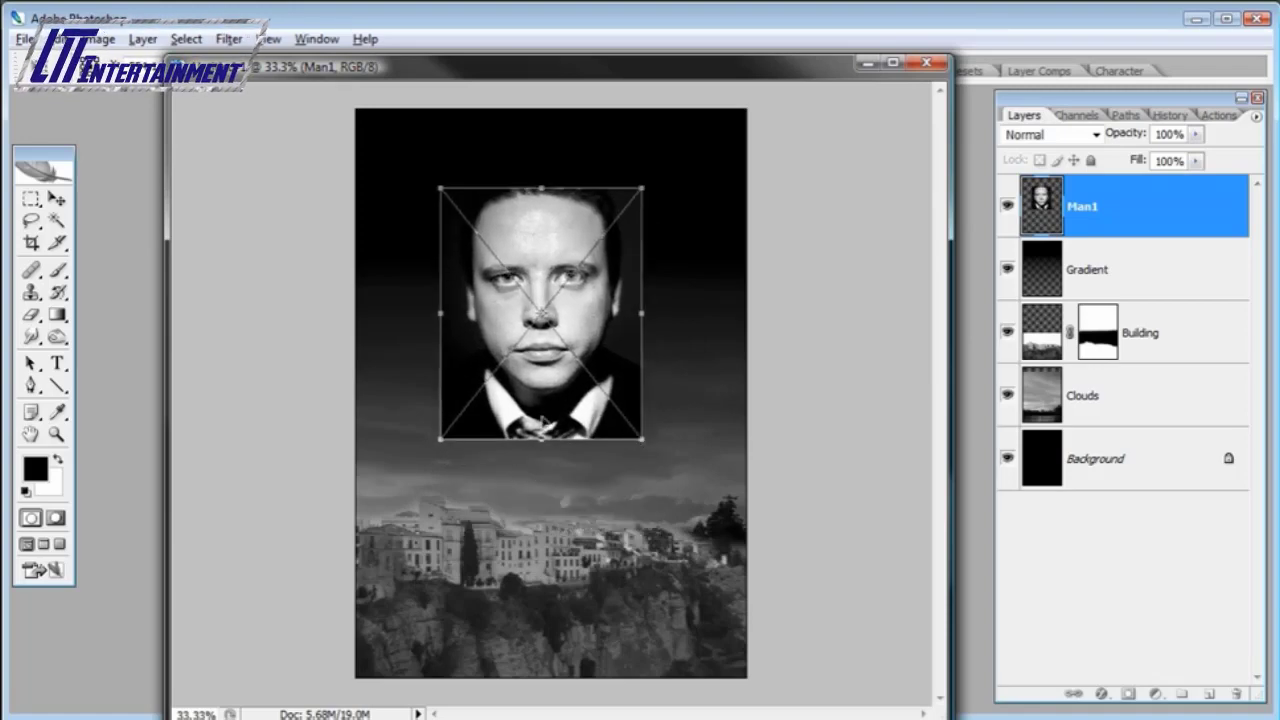
pyautogui.moveTo(548, 429)
pyautogui.mouseDown()
pyautogui.moveTo(536, 396)
pyautogui.moveTo(557, 431)
pyautogui.mouseUp()
pyautogui.moveTo(657, 447); pyautogui.dragTo(640, 426)
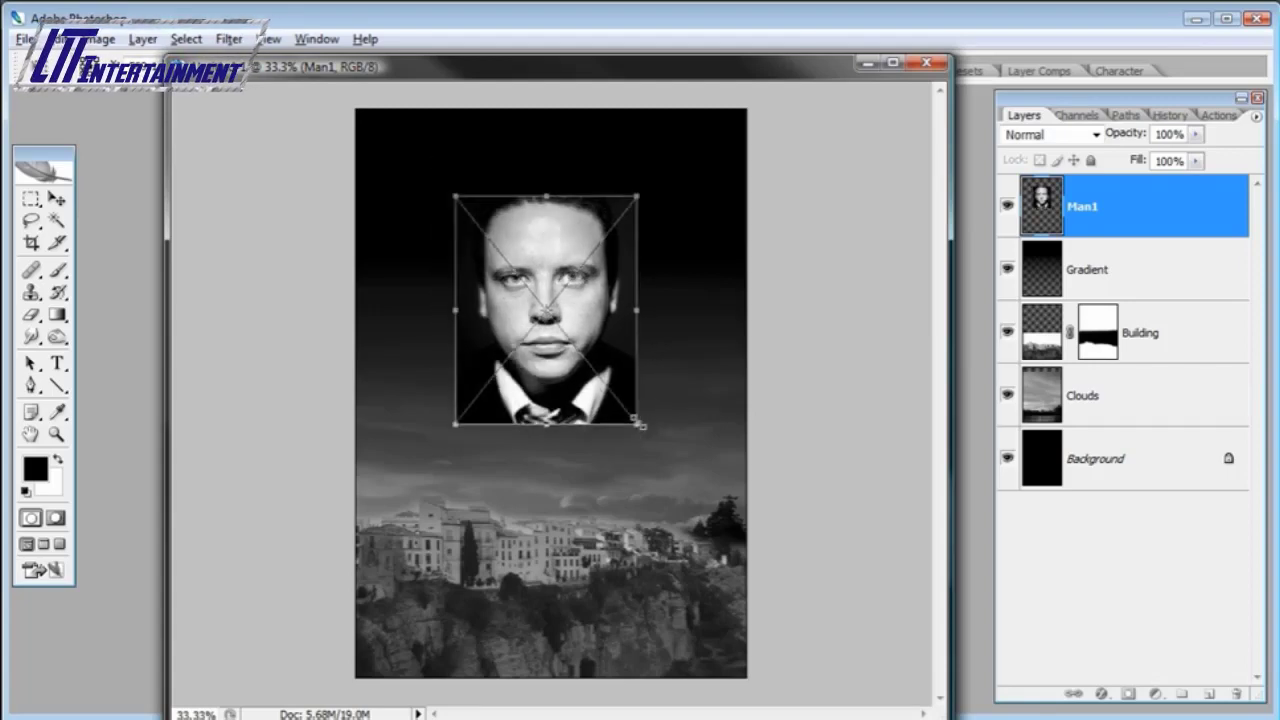
pyautogui.press('Return')
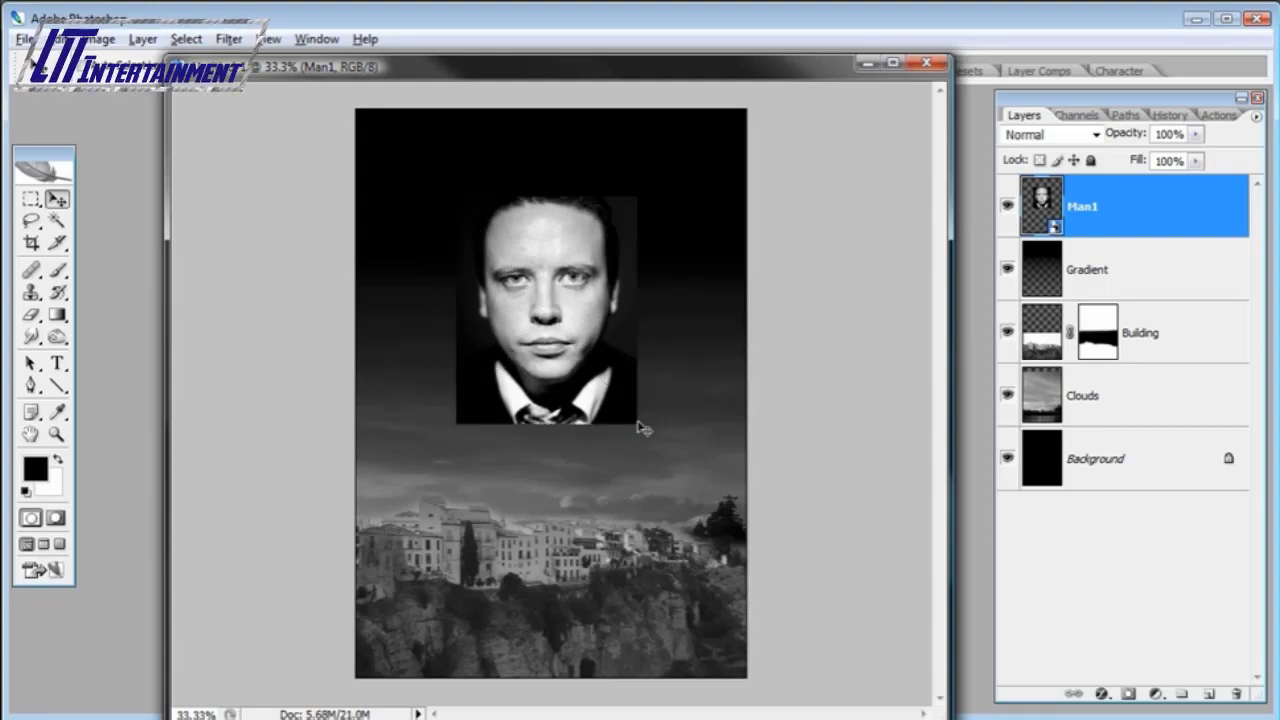
pyautogui.click(57, 434)
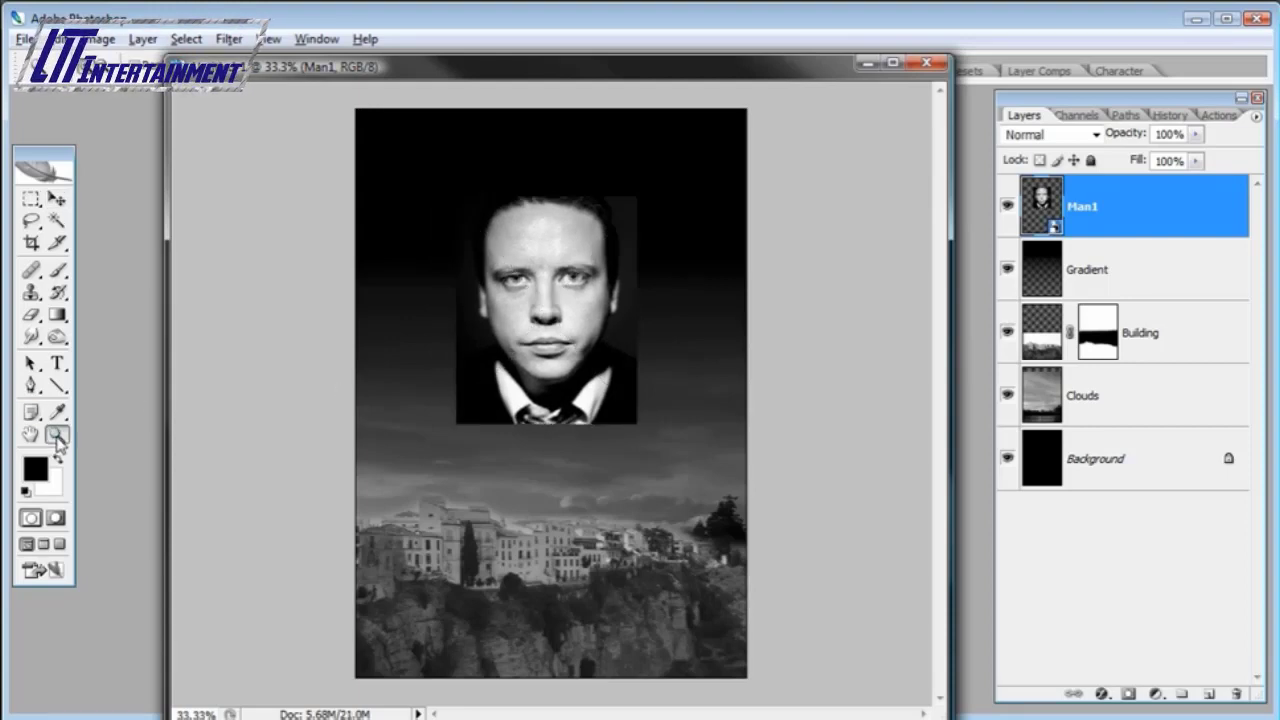
# - Zoom in to 50% on the face and add a white layer mask to Man1
pyautogui.click(556, 321)
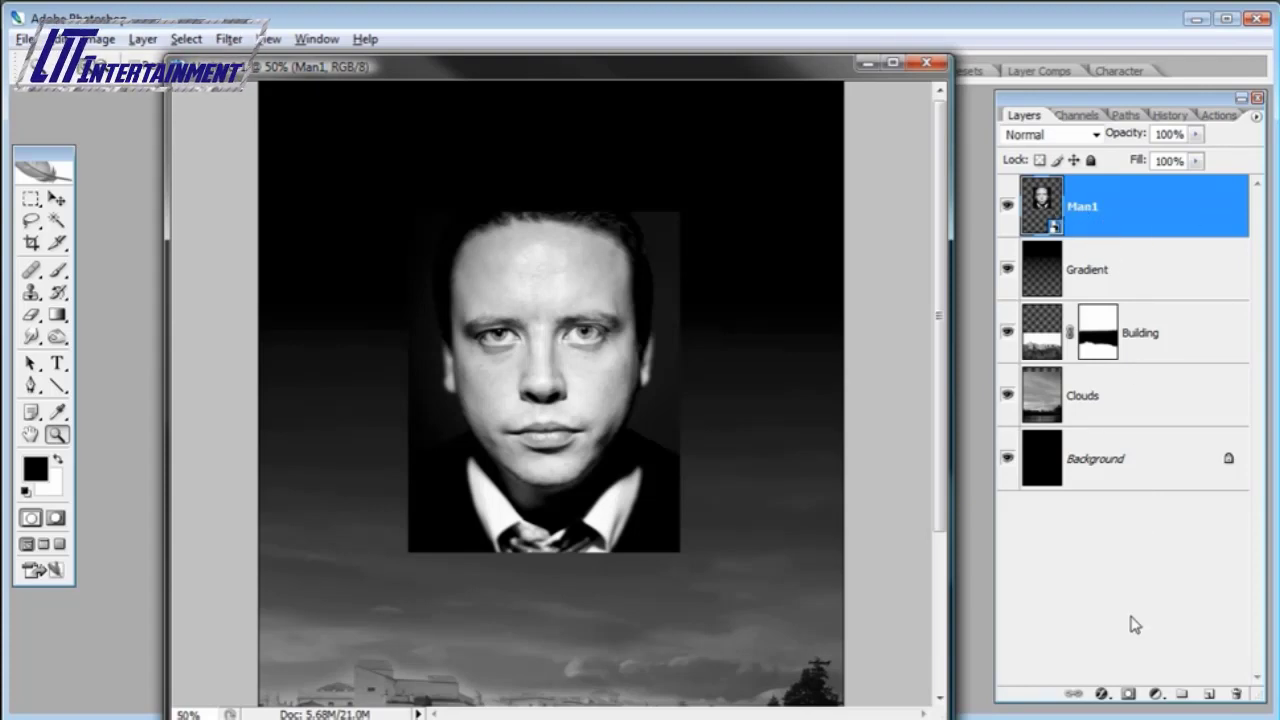
pyautogui.click(1127, 694)
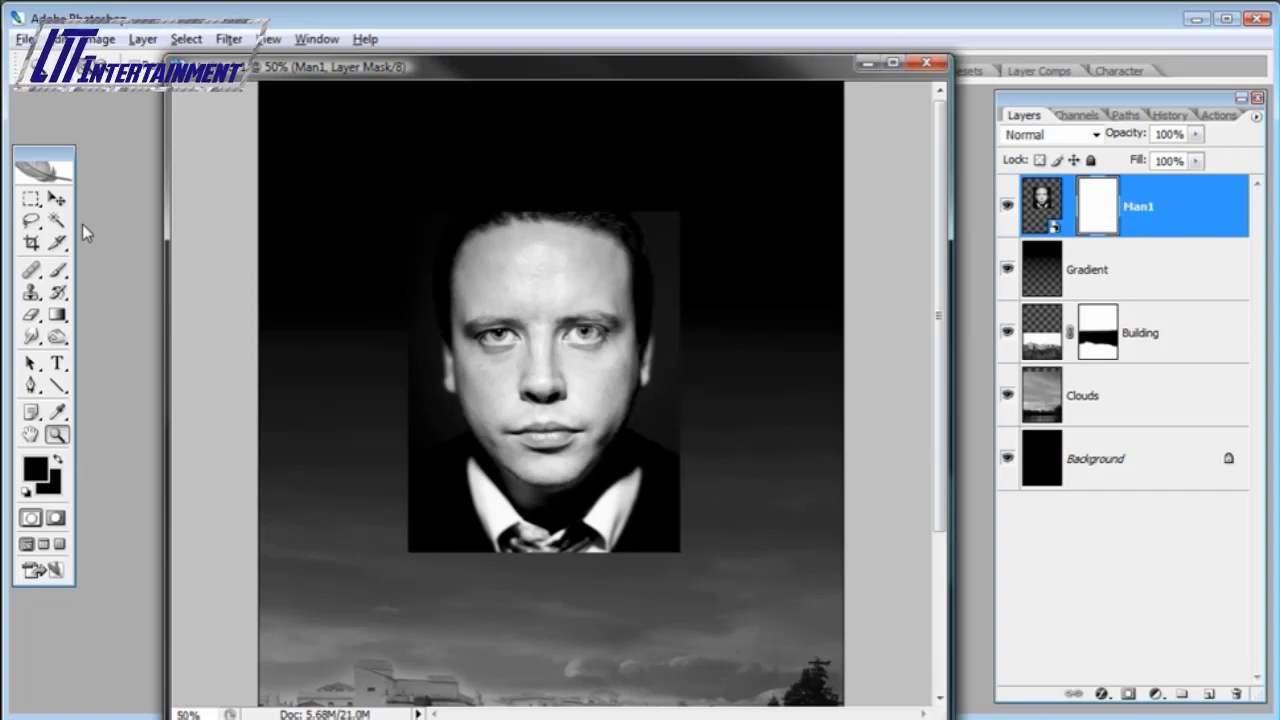
pyautogui.click(57, 272)
# - Choose the Brush tool and make its soft tip much larger
pyautogui.rightClick(57, 284)
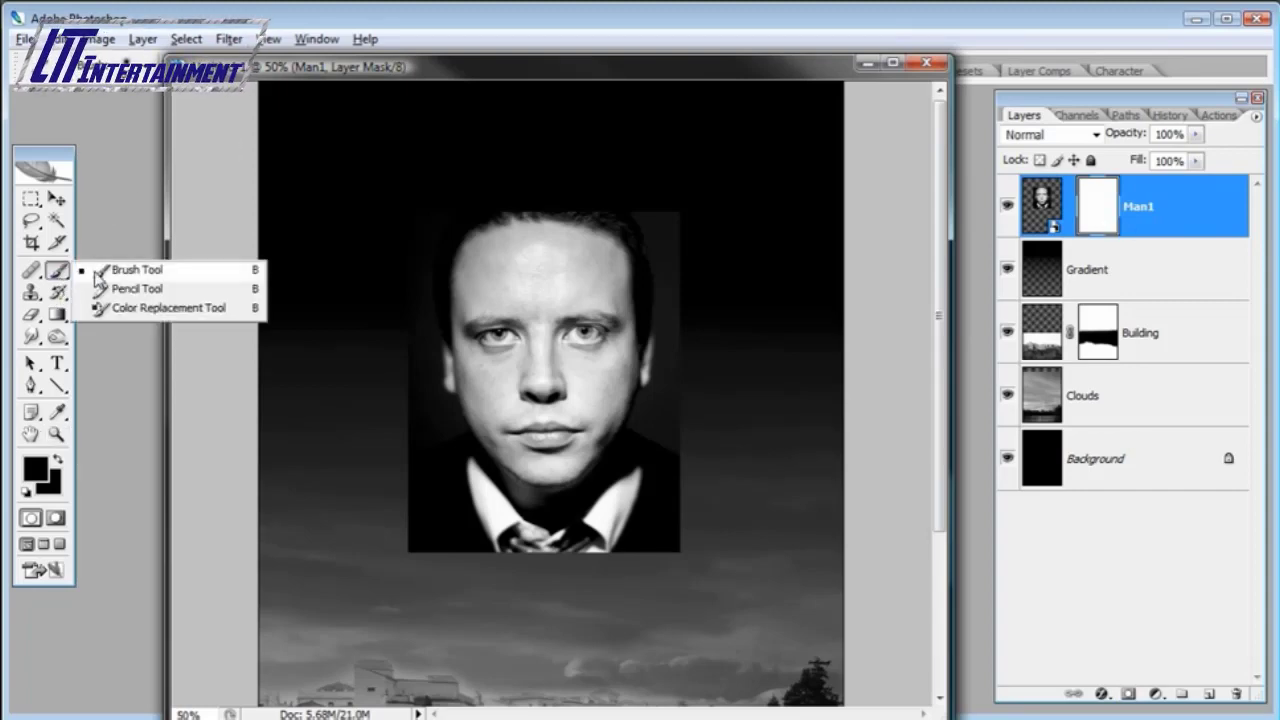
pyautogui.click(100, 268)
pyautogui.rightClick(718, 258)
pyautogui.moveTo(797, 297); pyautogui.dragTo(849, 298)
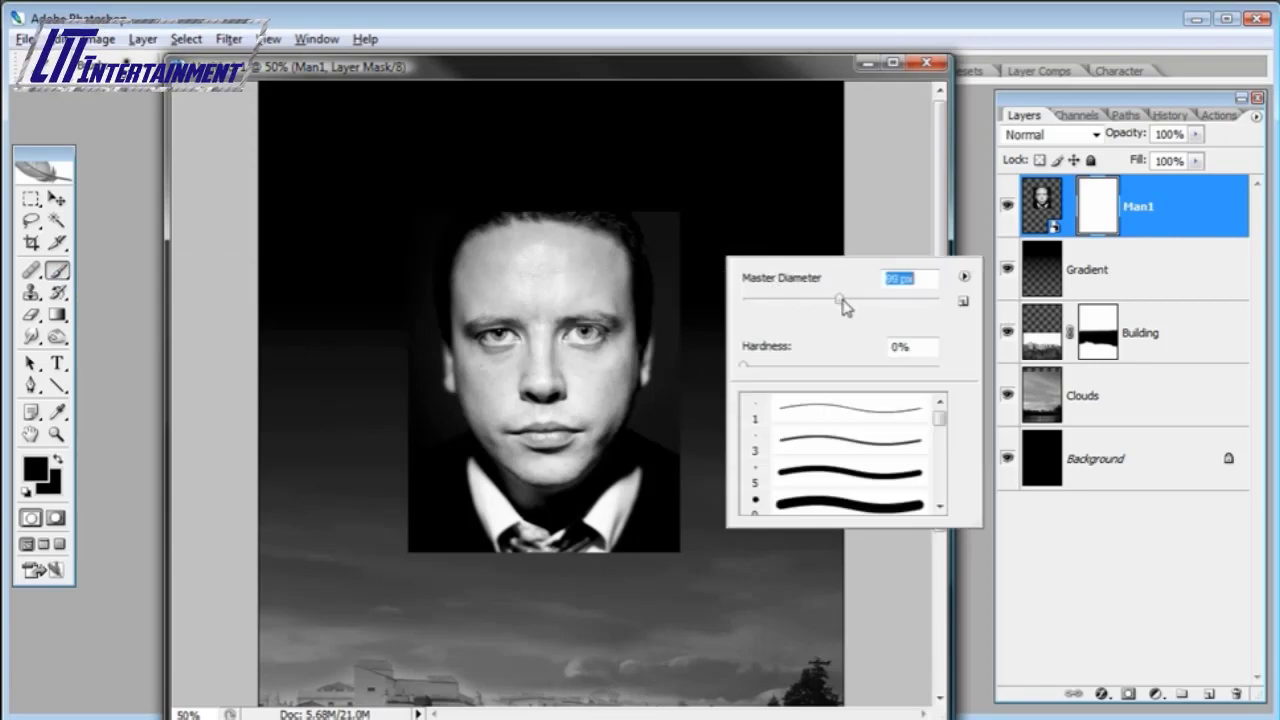
pyautogui.click(805, 46)
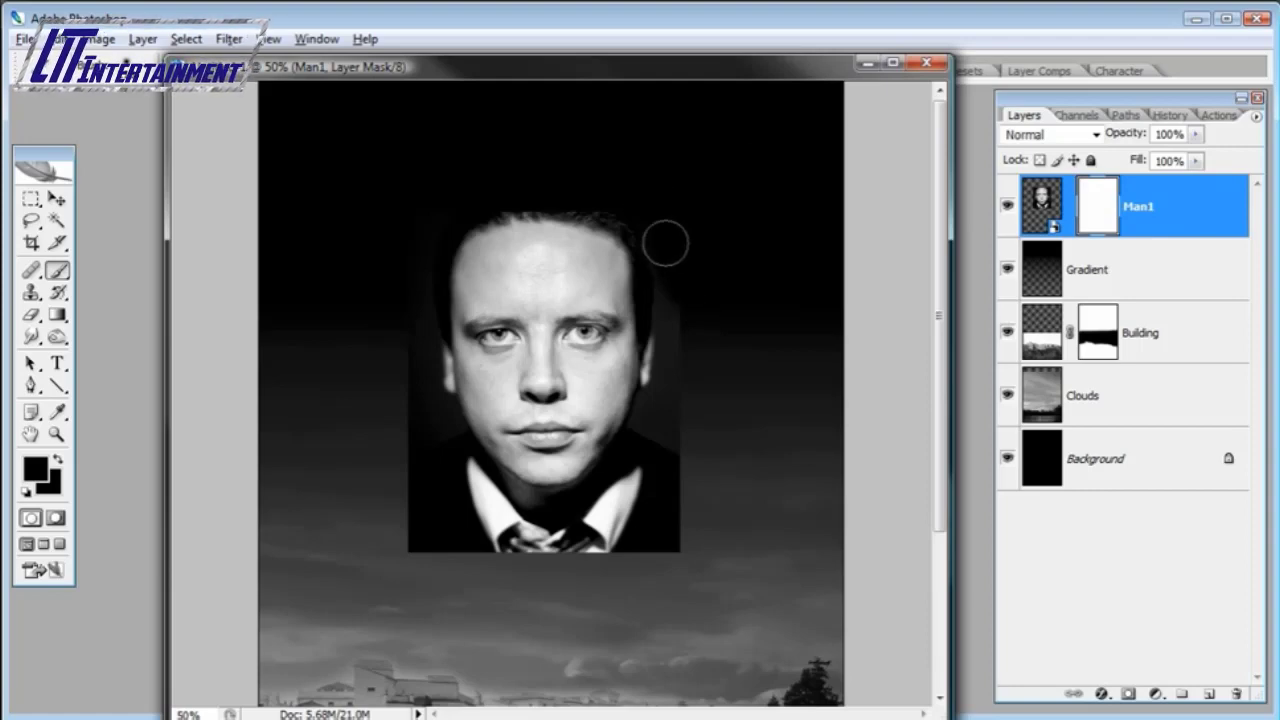
# - Paint black on the Man1 mask to hide the right edge, restoring the right collar with white
pyautogui.moveTo(665, 268)
pyautogui.mouseDown()
pyautogui.moveTo(677, 451)
pyautogui.moveTo(656, 538)
pyautogui.moveTo(680, 488)
pyautogui.moveTo(631, 570)
pyautogui.moveTo(655, 540)
pyautogui.moveTo(674, 558)
pyautogui.moveTo(681, 548)
pyautogui.moveTo(633, 579)
pyautogui.moveTo(491, 577)
pyautogui.moveTo(422, 483)
pyautogui.moveTo(432, 544)
pyautogui.moveTo(438, 488)
pyautogui.moveTo(409, 383)
pyautogui.moveTo(408, 264)
pyautogui.moveTo(440, 191)
pyautogui.moveTo(411, 257)
pyautogui.moveTo(409, 503)
pyautogui.moveTo(433, 443)
pyautogui.mouseUp()
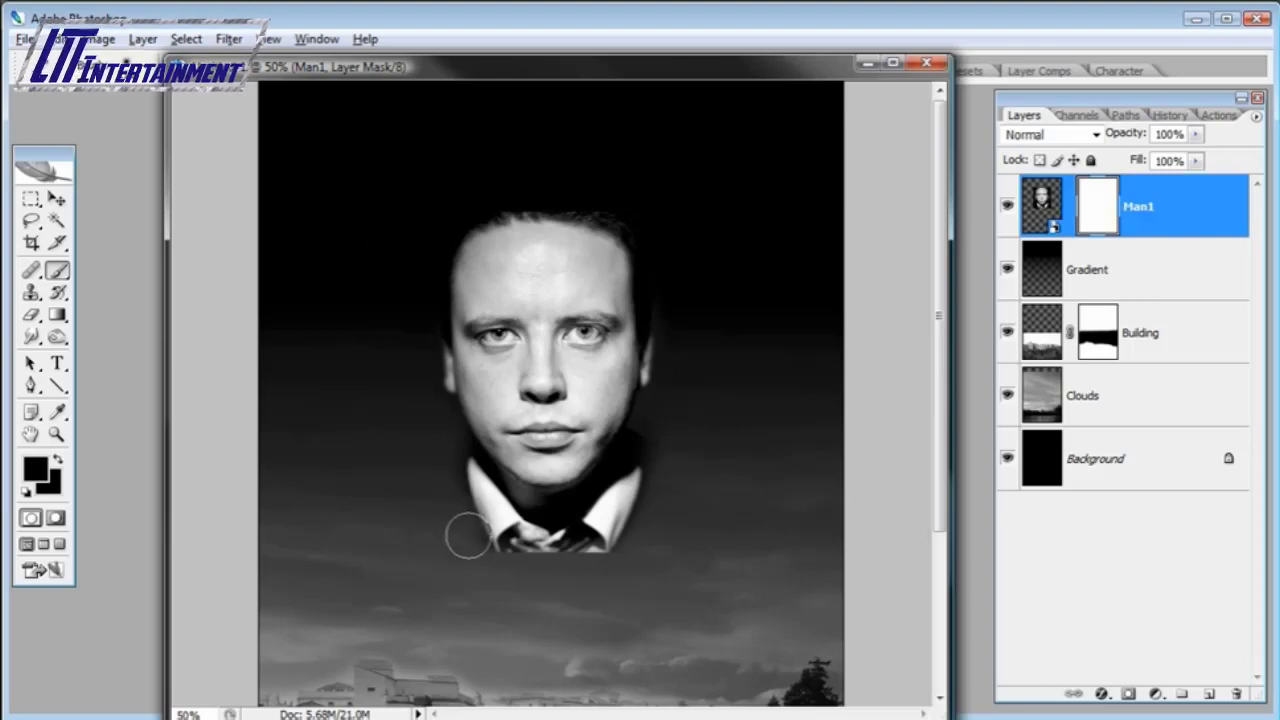
pyautogui.click(36, 467)
pyautogui.moveTo(783, 433); pyautogui.dragTo(621, 300)
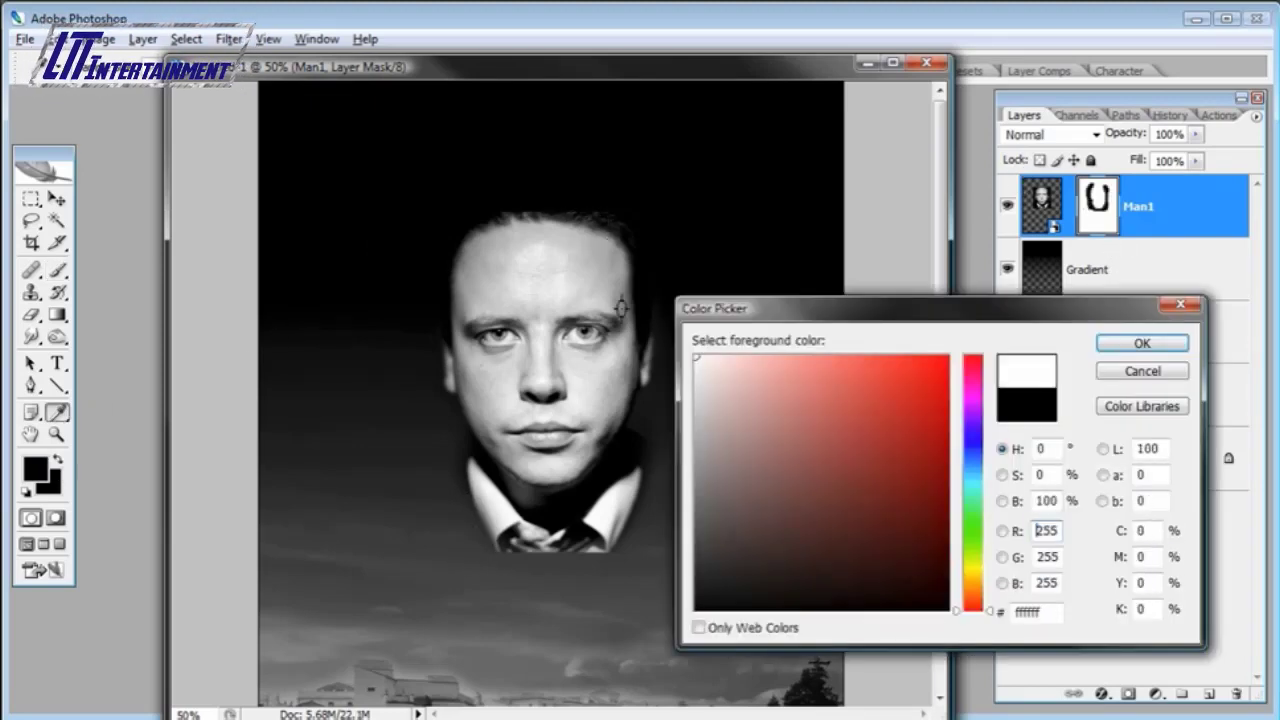
pyautogui.click(1142, 343)
pyautogui.moveTo(660, 528)
pyautogui.mouseDown()
pyautogui.moveTo(601, 554)
pyautogui.moveTo(619, 490)
pyautogui.moveTo(605, 530)
pyautogui.moveTo(634, 477)
pyautogui.moveTo(607, 531)
pyautogui.moveTo(649, 461)
pyautogui.moveTo(629, 526)
pyautogui.moveTo(674, 439)
pyautogui.moveTo(617, 525)
pyautogui.moveTo(634, 467)
pyautogui.moveTo(637, 505)
pyautogui.mouseUp()
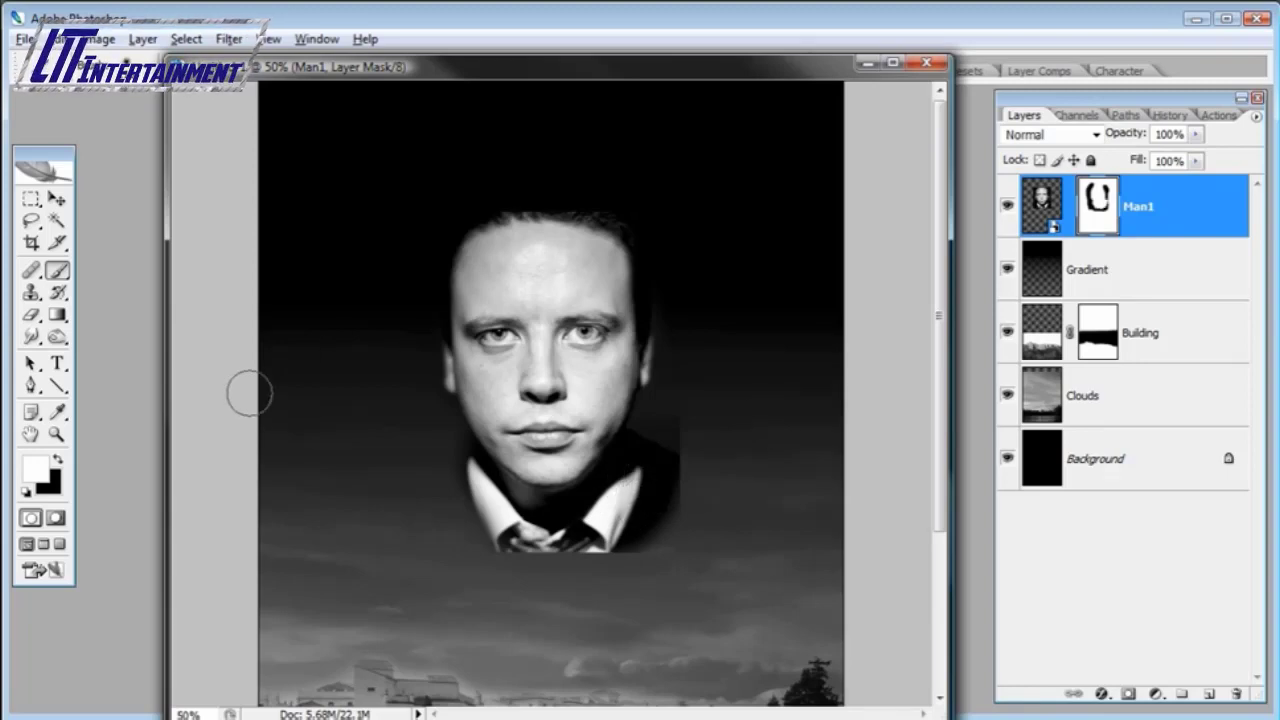
pyautogui.press('x')
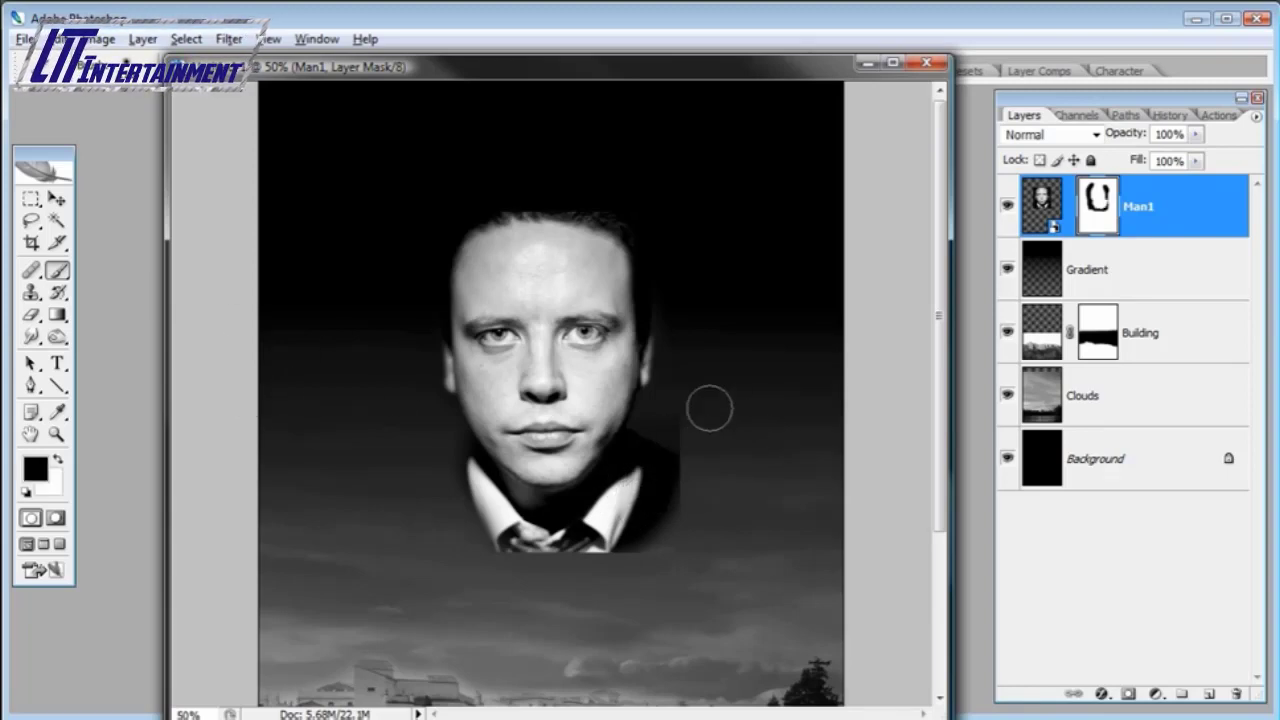
pyautogui.moveTo(709, 409)
pyautogui.mouseDown()
pyautogui.moveTo(675, 516)
pyautogui.moveTo(662, 532)
pyautogui.moveTo(681, 498)
pyautogui.moveTo(680, 444)
pyautogui.moveTo(608, 584)
pyautogui.mouseUp()
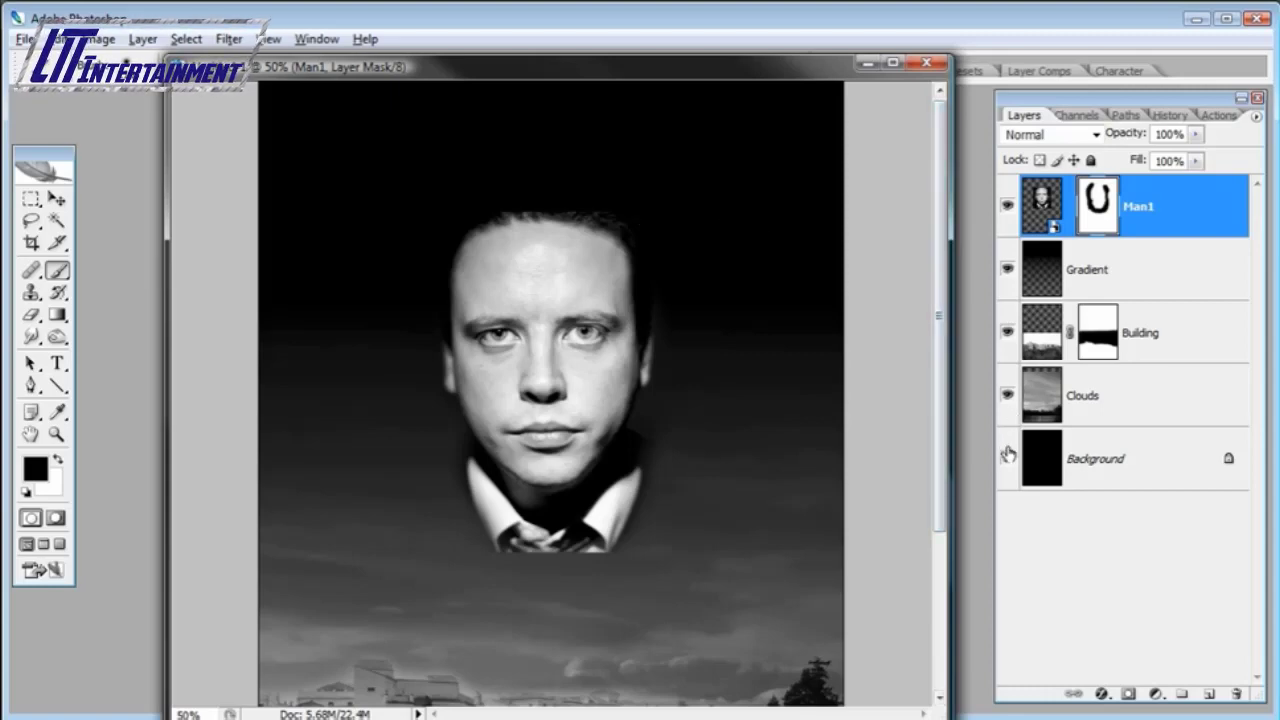
# - Hide the Clouds, Background and Gradient layers, mask out the area above the head, then restore them
pyautogui.click(1009, 395)
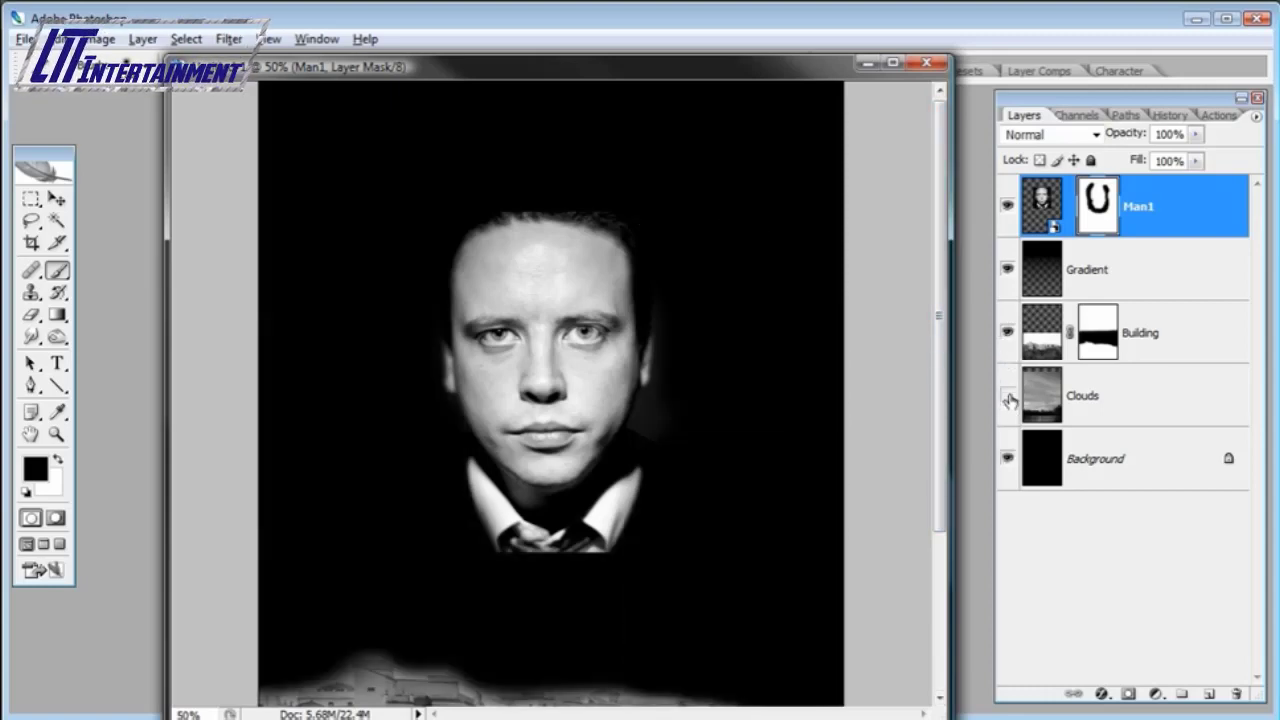
pyautogui.click(1010, 457)
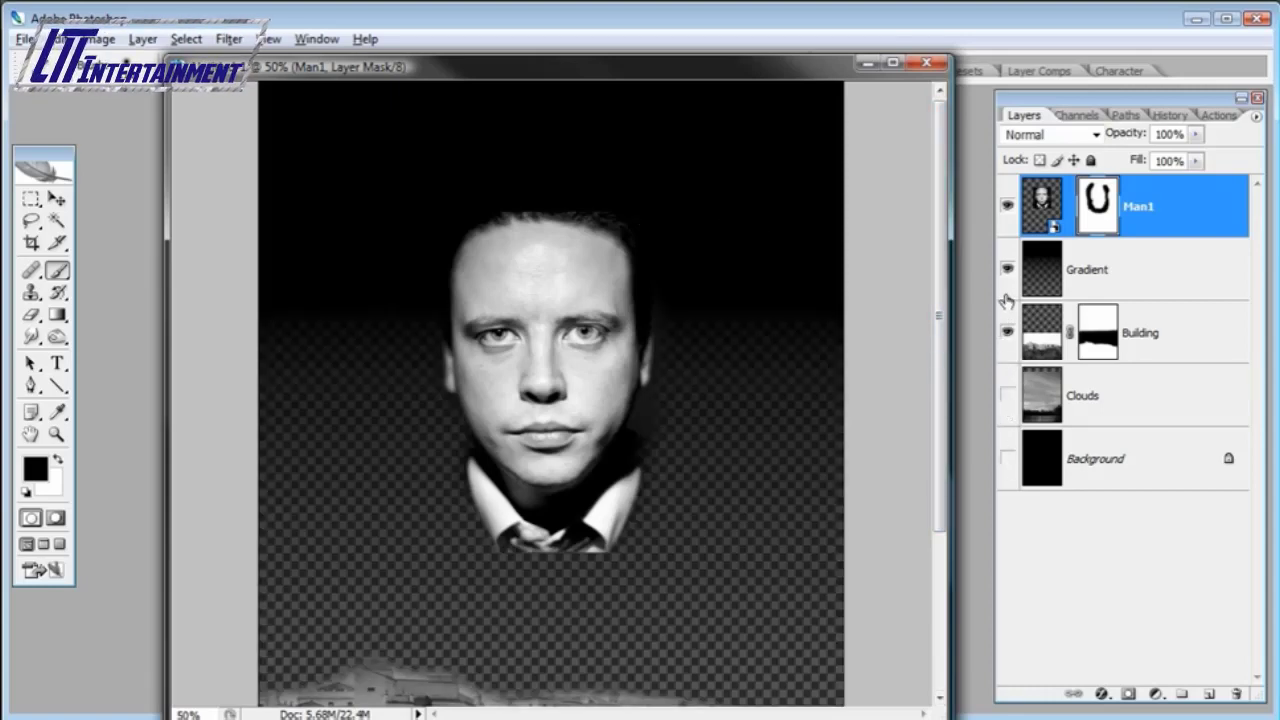
pyautogui.click(1007, 270)
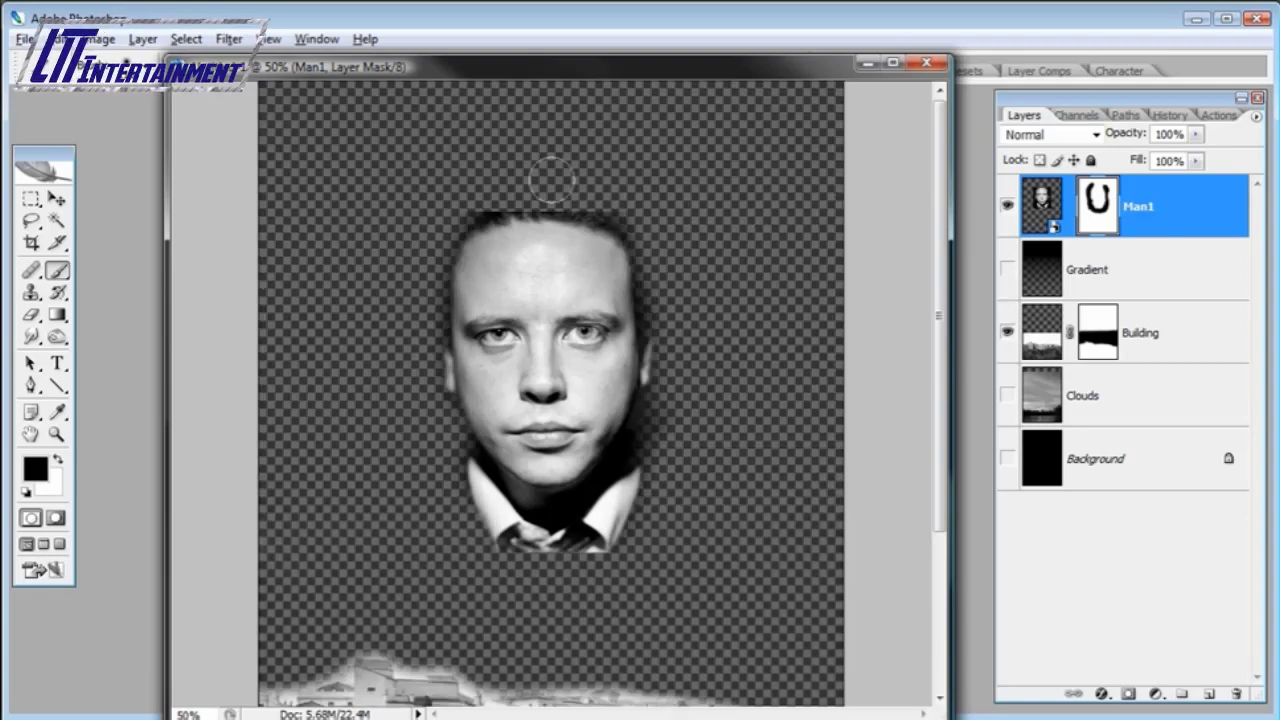
pyautogui.moveTo(453, 195)
pyautogui.mouseDown()
pyautogui.moveTo(480, 171)
pyautogui.moveTo(591, 171)
pyautogui.moveTo(620, 194)
pyautogui.mouseUp()
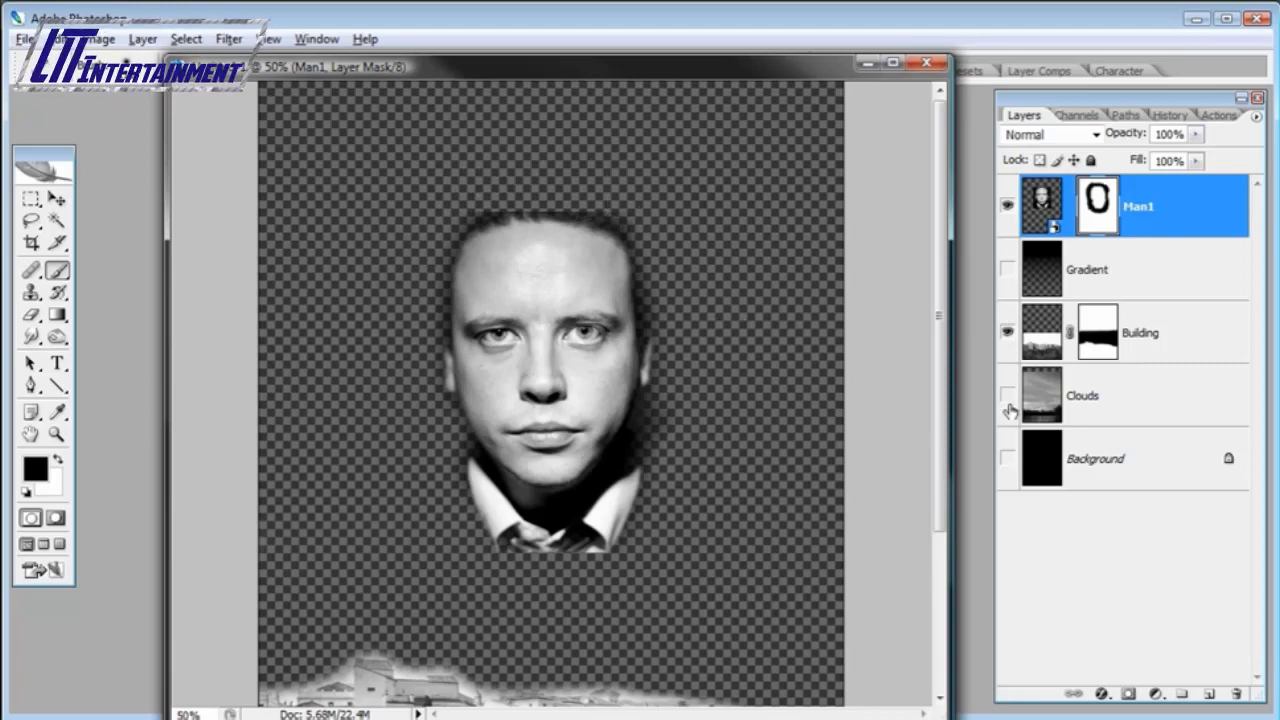
pyautogui.moveTo(1008, 440); pyautogui.dragTo(1011, 353)
pyautogui.moveTo(1010, 302); pyautogui.dragTo(1008, 280)
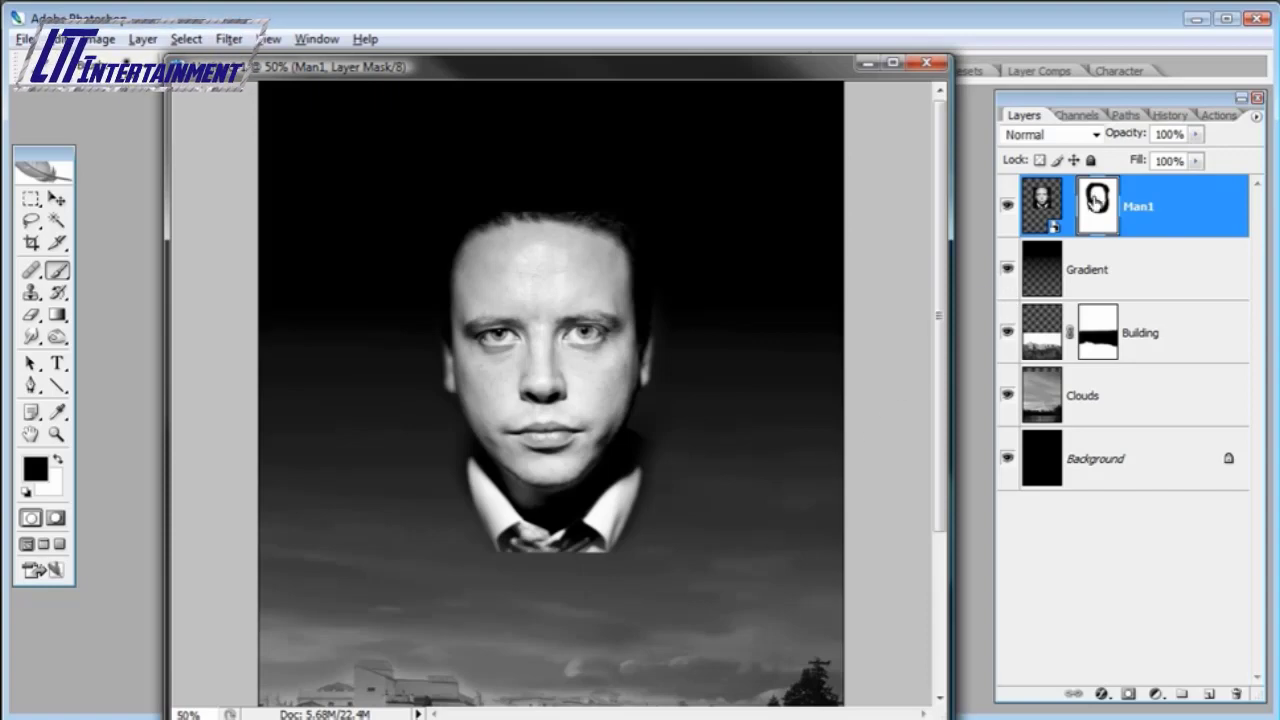
pyautogui.click(1047, 203)
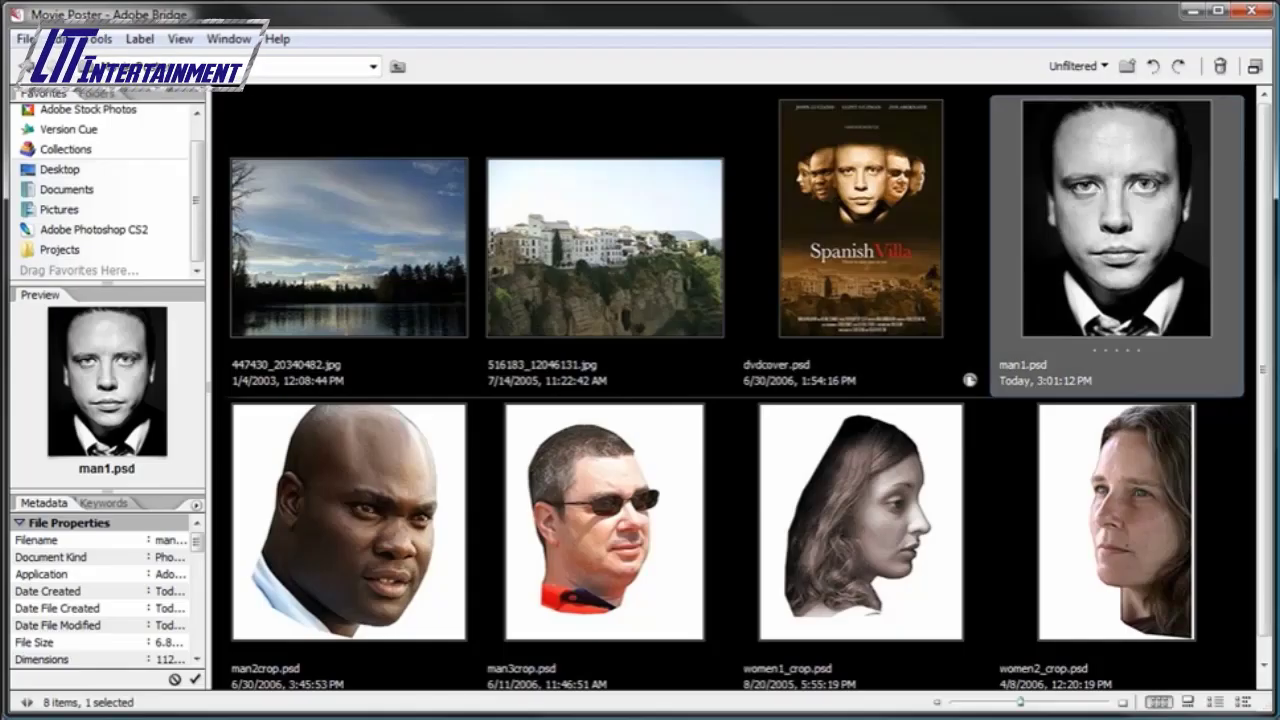
# - Open man3crop.psd, the sunglasses head, from Bridge into Photoshop
pyautogui.moveTo(566, 553)
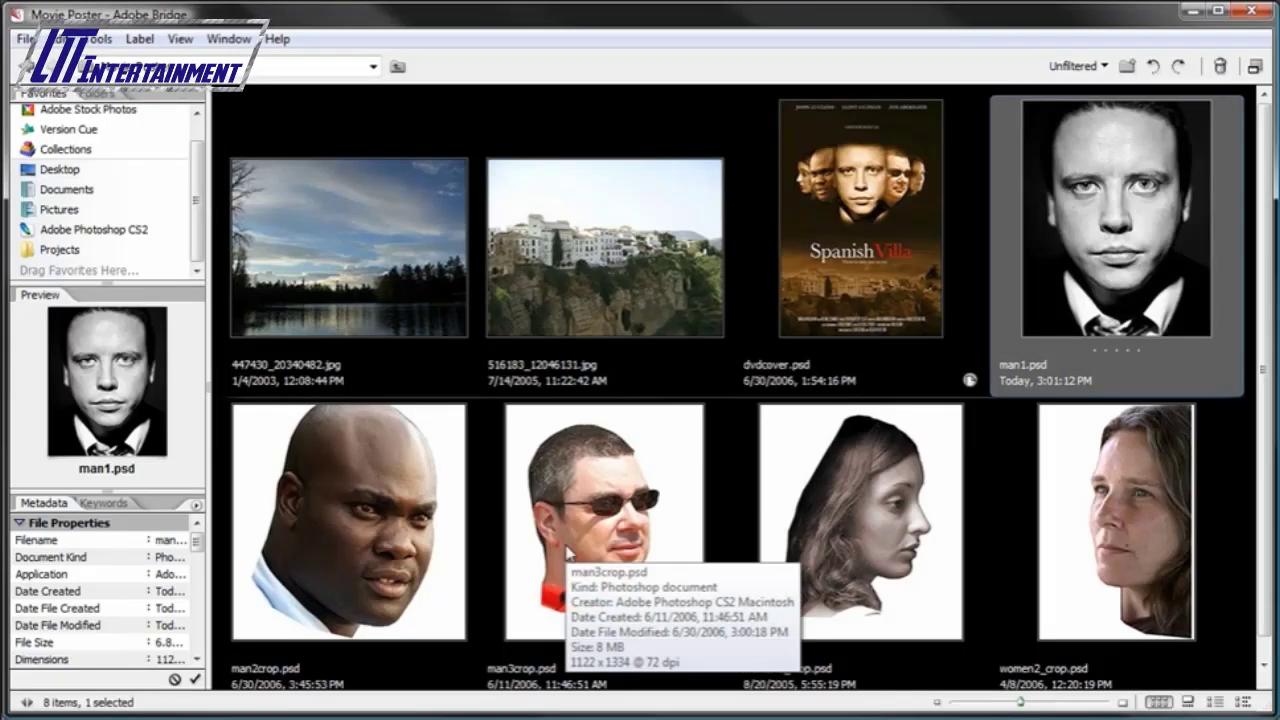
pyautogui.doubleClick(566, 553)
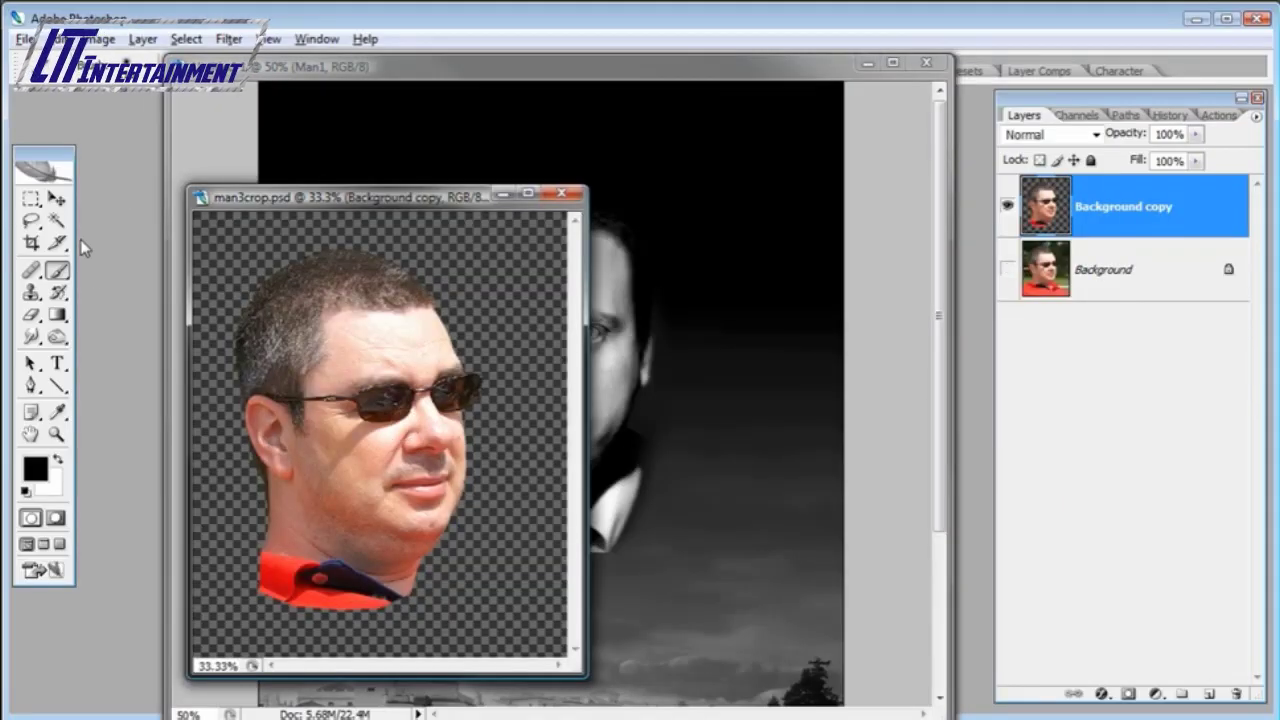
# - Drag the sunglasses head into the poster beneath Man1 and name the layer Man2
pyautogui.click(57, 199)
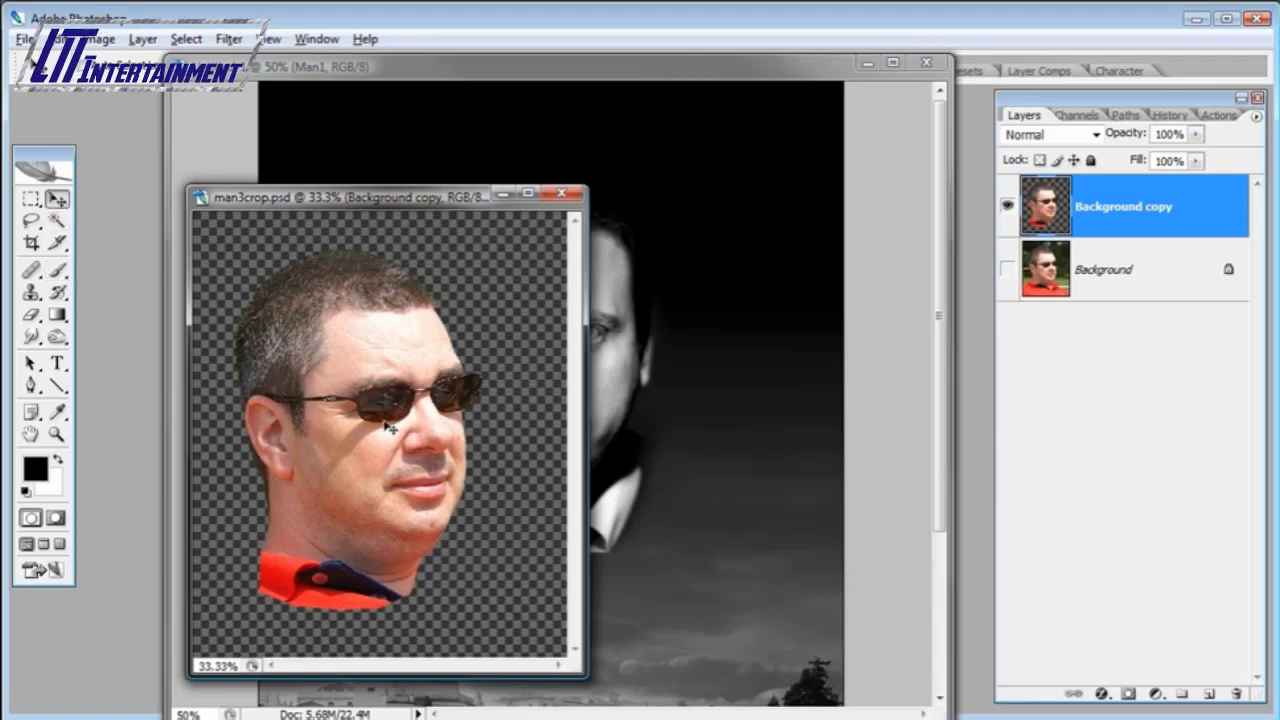
pyautogui.moveTo(388, 427); pyautogui.dragTo(660, 379)
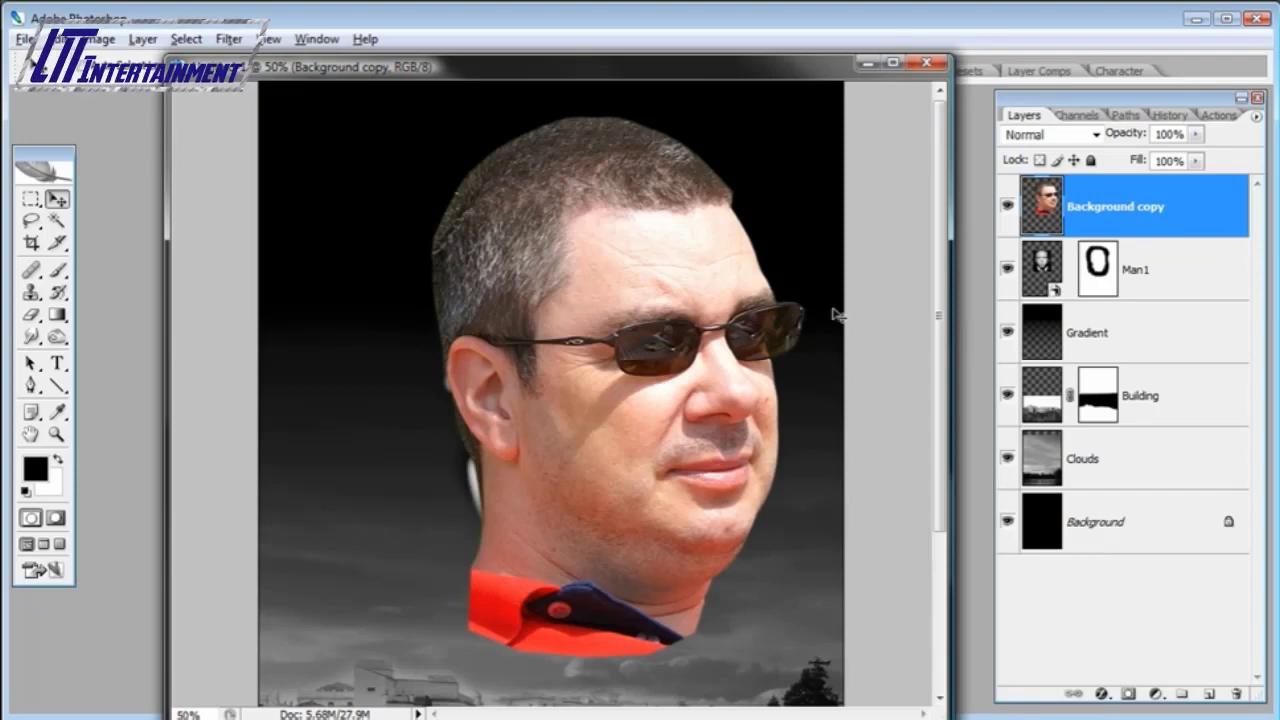
pyautogui.moveTo(1040, 215); pyautogui.dragTo(1042, 312)
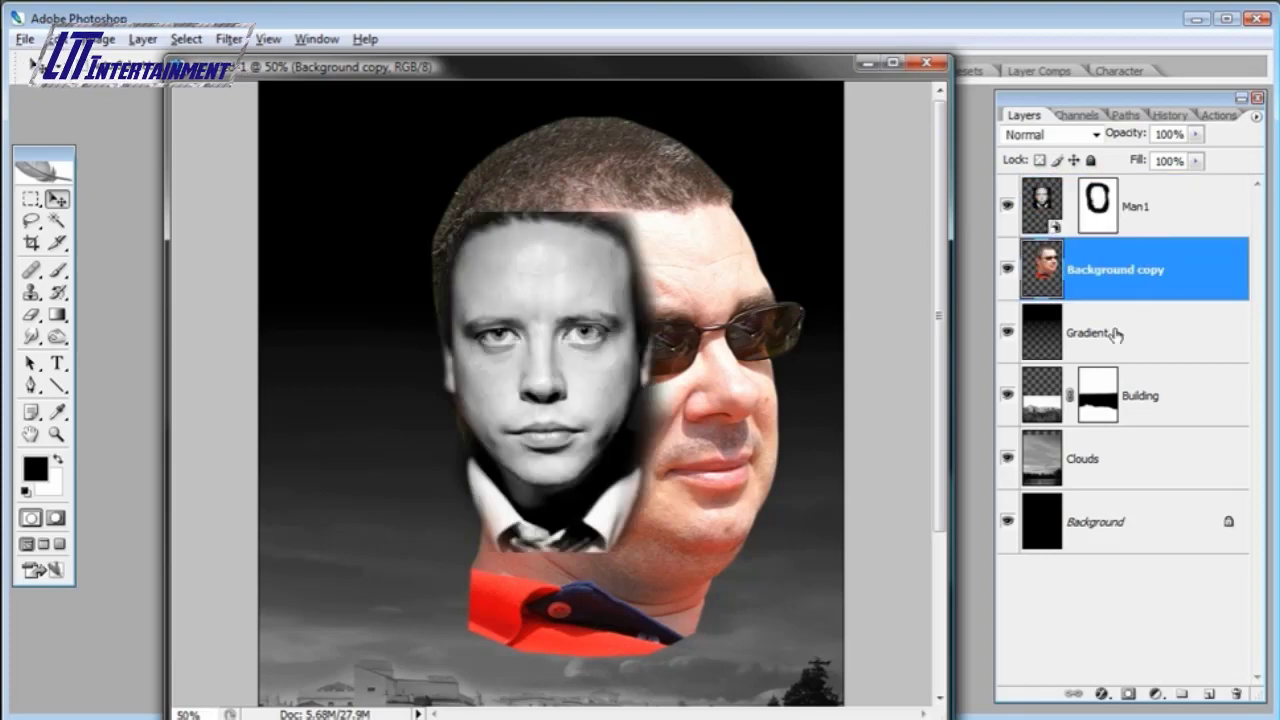
pyautogui.doubleClick(1140, 270)
pyautogui.write('Man2')
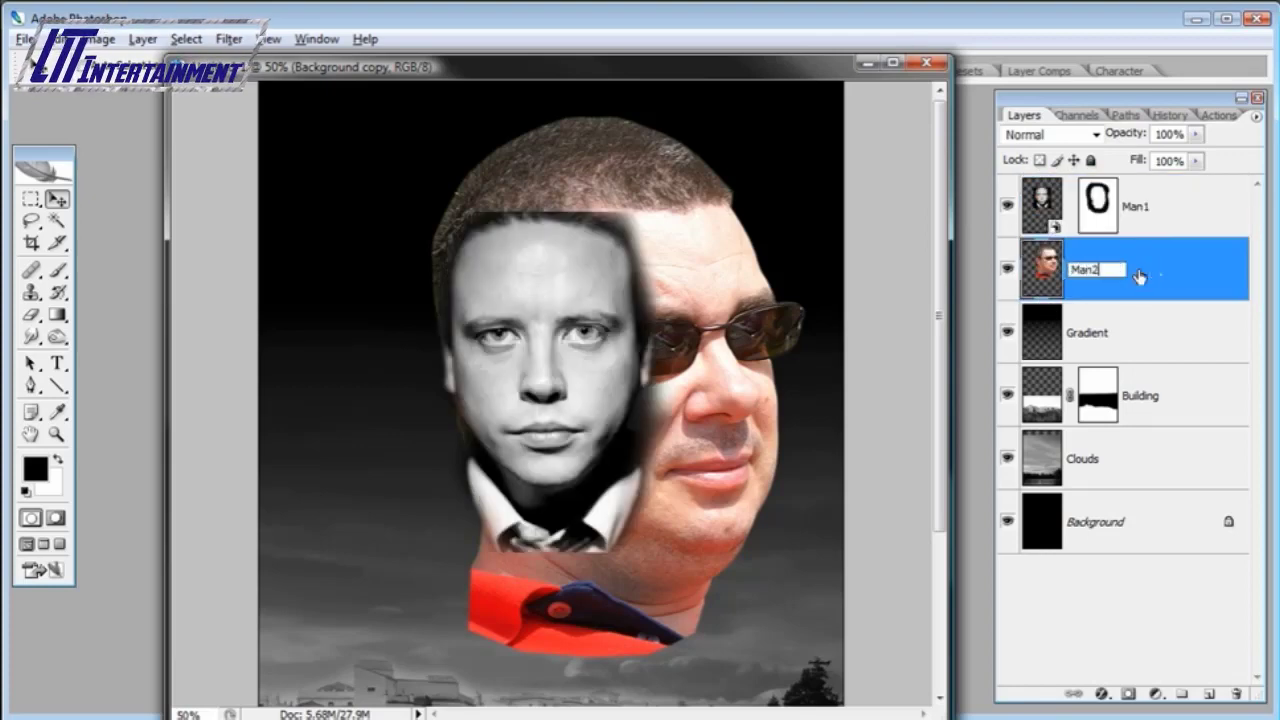
pyautogui.press('Return')
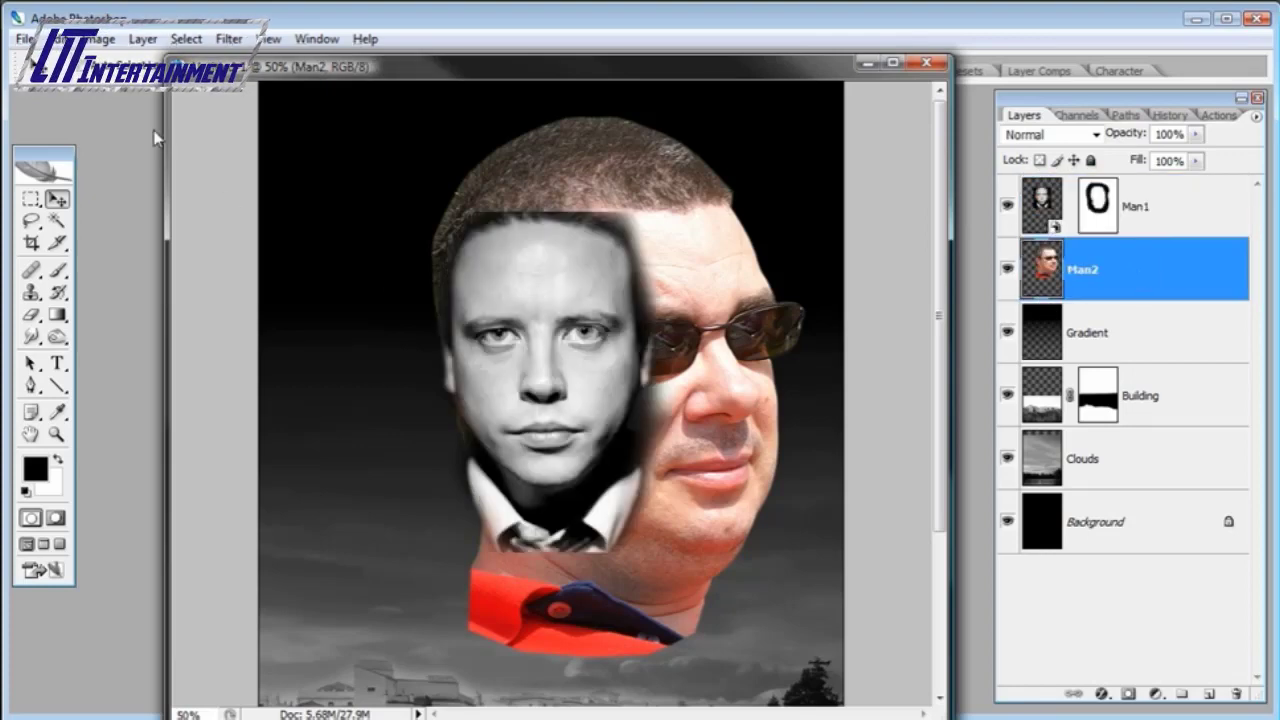
# - Convert Man2 to a smart object with Layer > Smart Objects > Group into New Smart Object
pyautogui.click(143, 39)
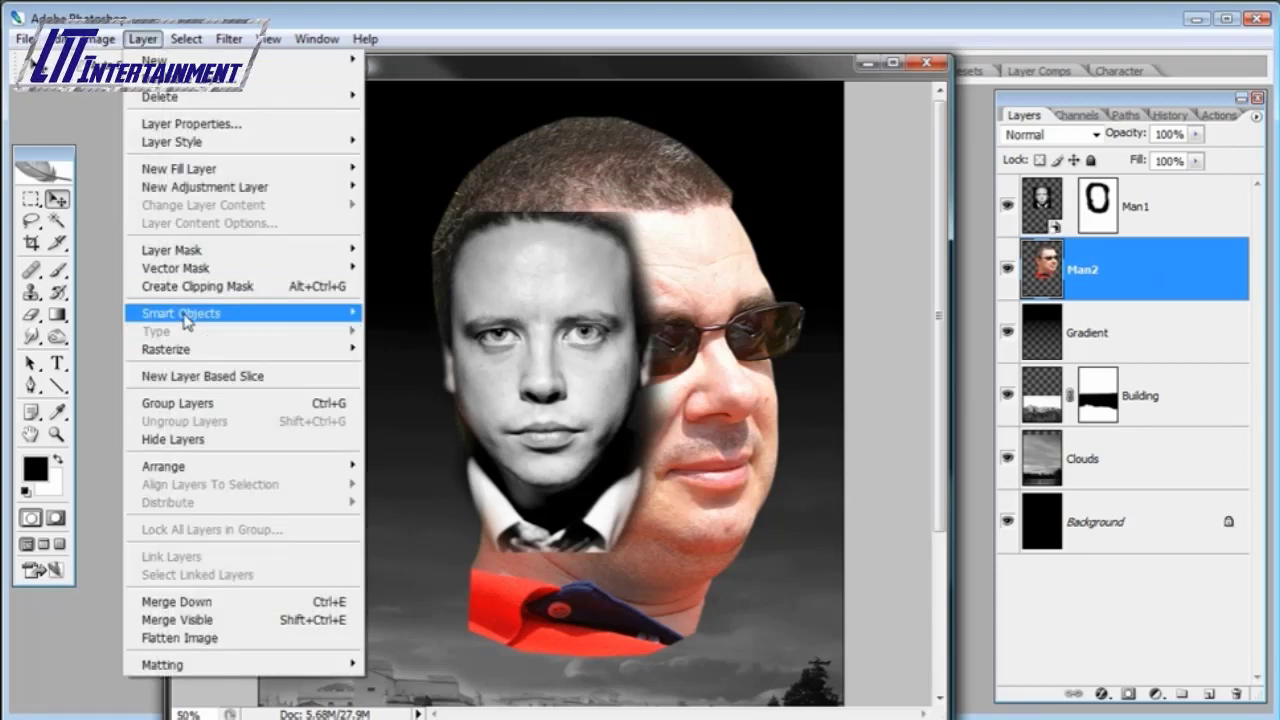
pyautogui.moveTo(300, 313)
pyautogui.click(385, 316)
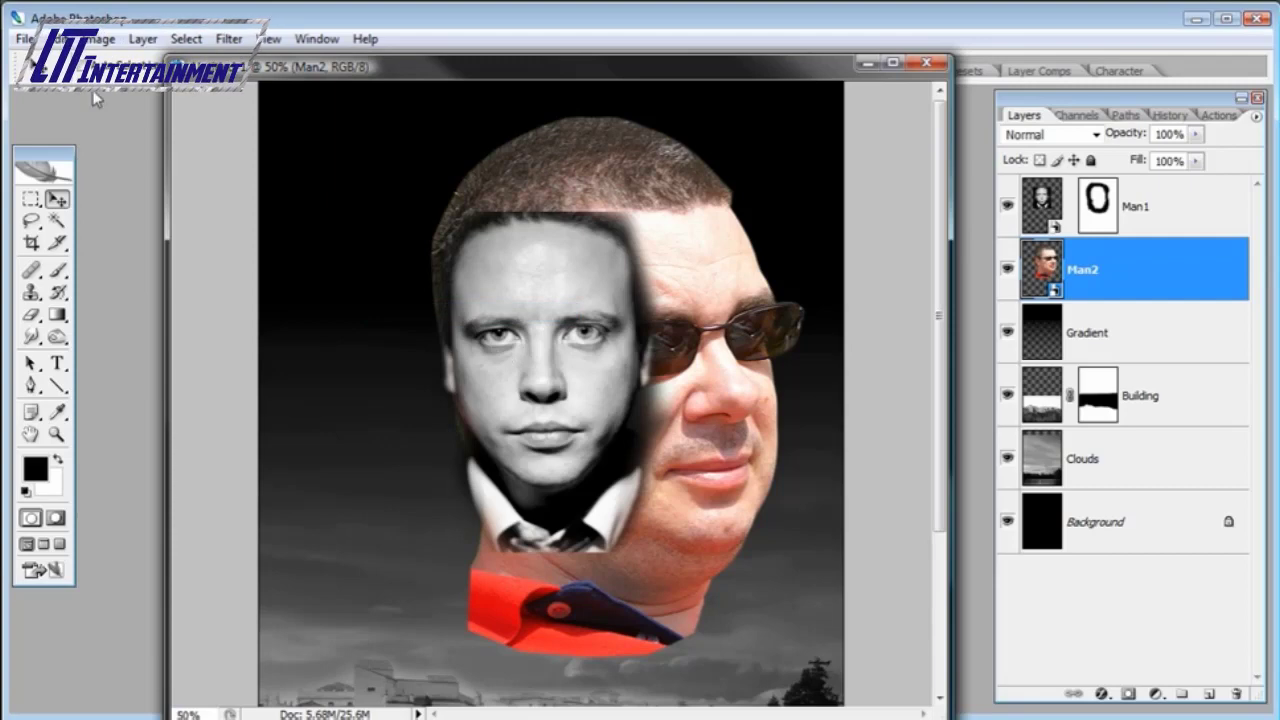
pyautogui.click(63, 39)
# - Scale down, move and rotate the sunglasses face, then cancel the distorted transform to restart
pyautogui.click(110, 358)
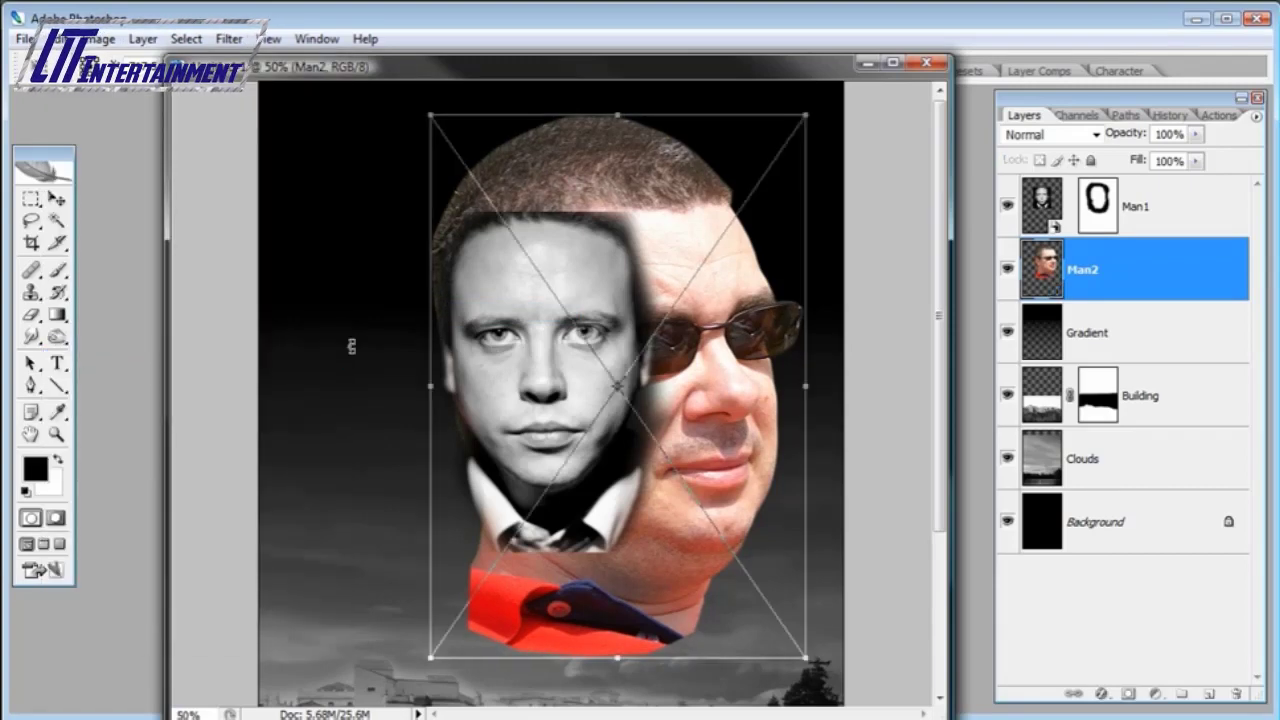
pyautogui.moveTo(433, 121); pyautogui.dragTo(535, 268)
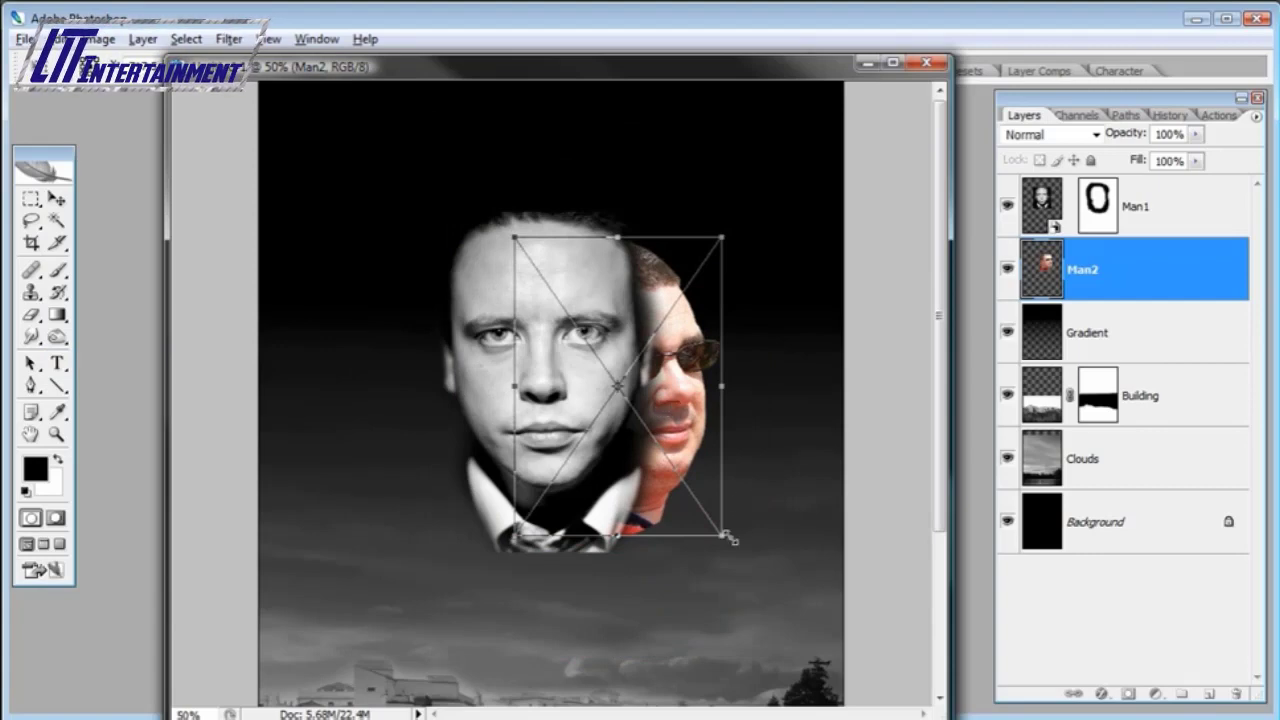
pyautogui.moveTo(731, 539); pyautogui.dragTo(706, 504)
pyautogui.moveTo(682, 435); pyautogui.dragTo(707, 401)
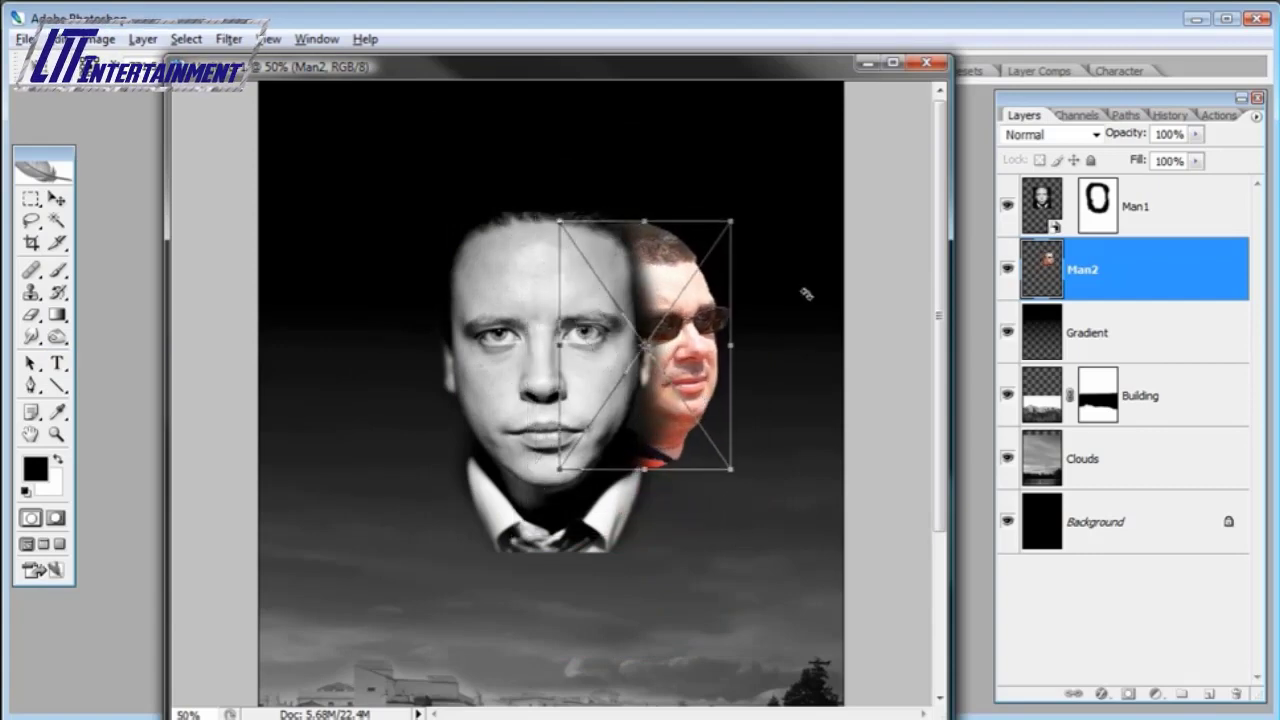
pyautogui.moveTo(748, 163); pyautogui.dragTo(786, 176)
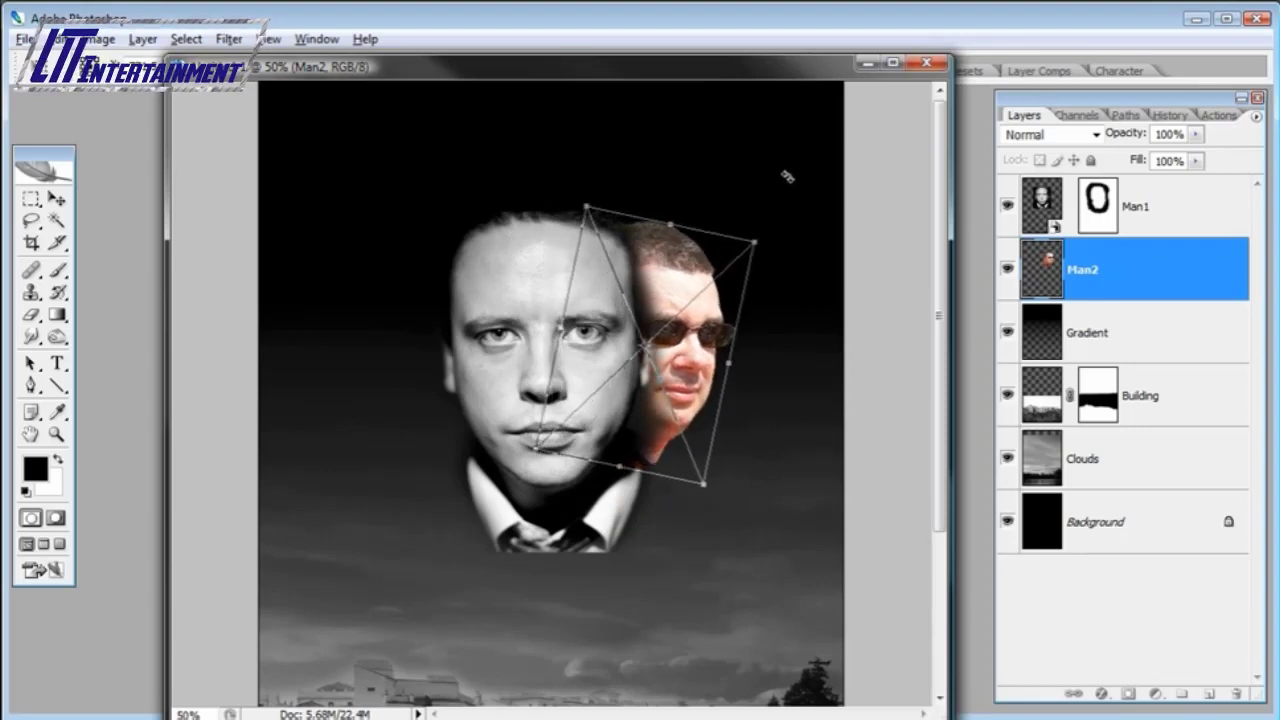
pyautogui.moveTo(643, 282); pyautogui.dragTo(651, 283)
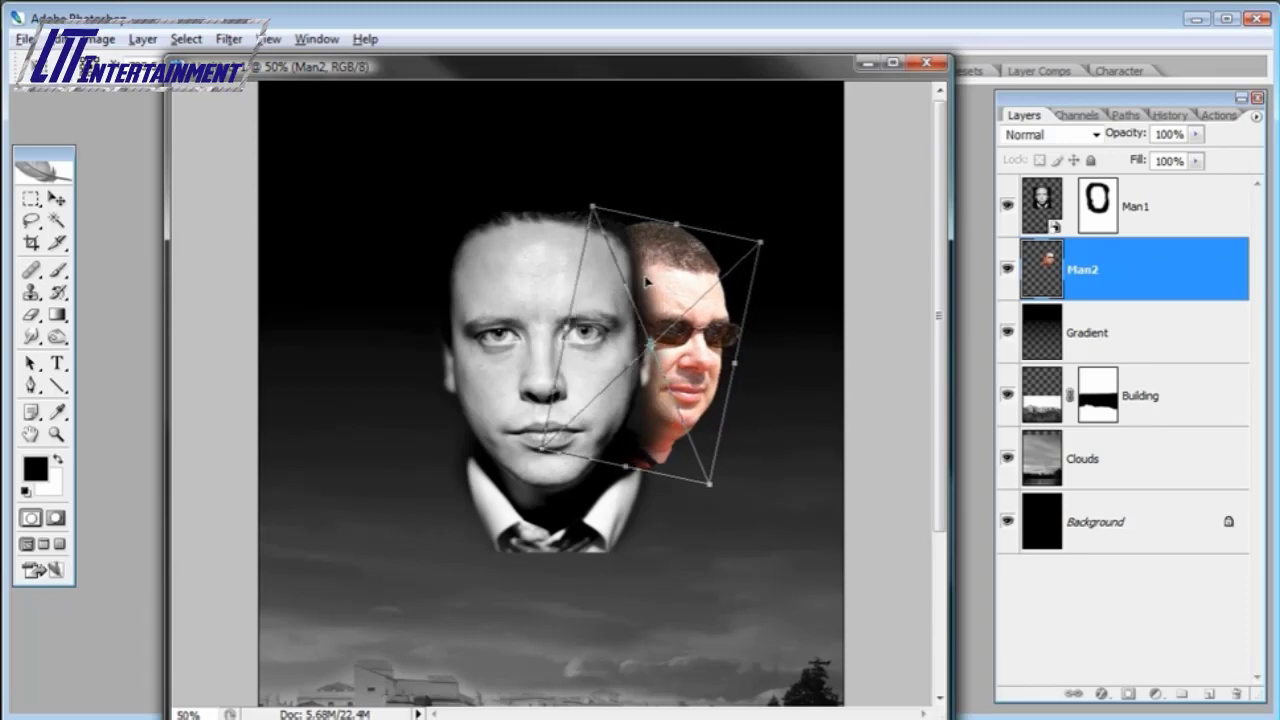
pyautogui.press('Escape')
pyautogui.hotkey('ctrl', 't')
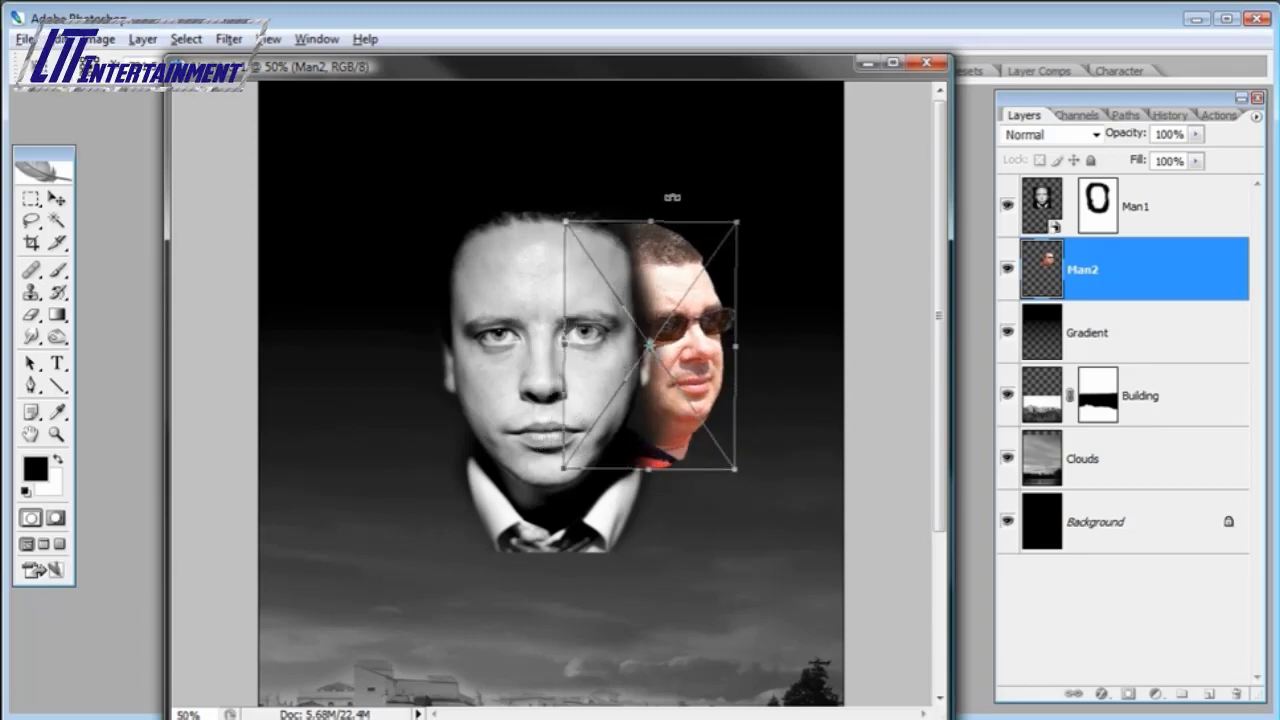
# - Tilt and place the sunglasses face behind Man1's right side, commit it, then open man2crop.psd
pyautogui.moveTo(654, 189); pyautogui.dragTo(711, 207)
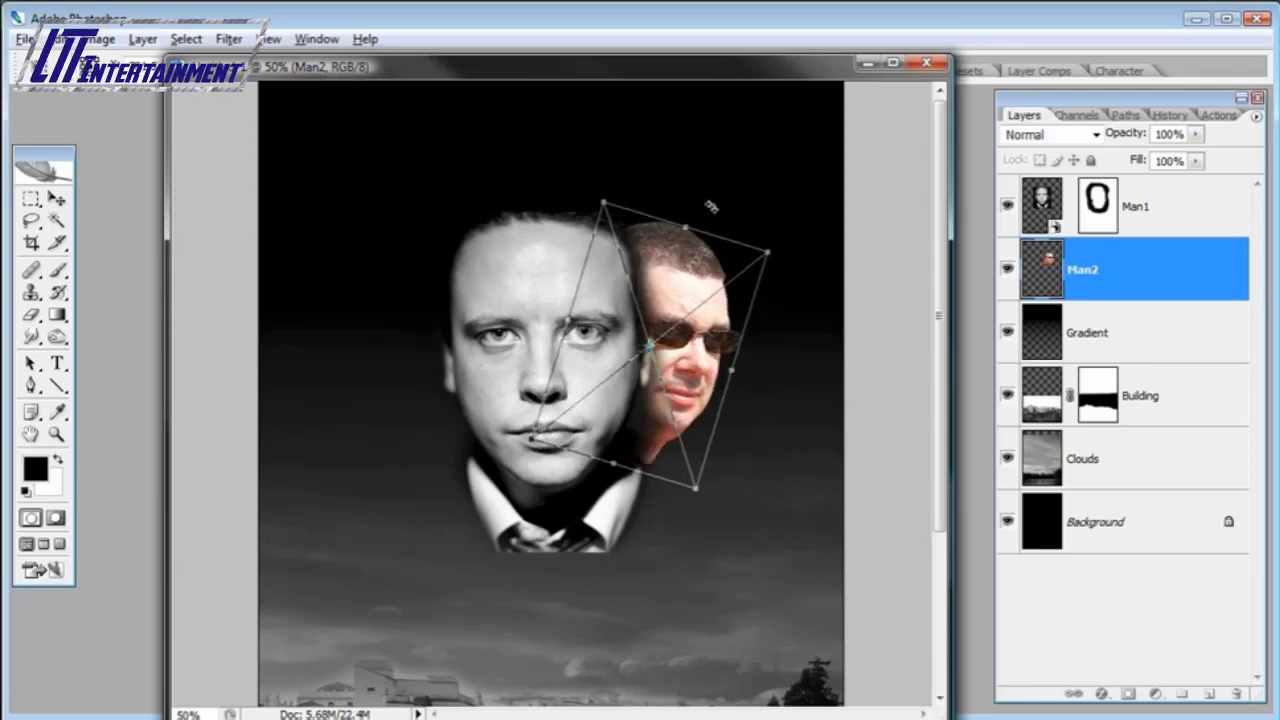
pyautogui.moveTo(699, 266); pyautogui.dragTo(690, 262)
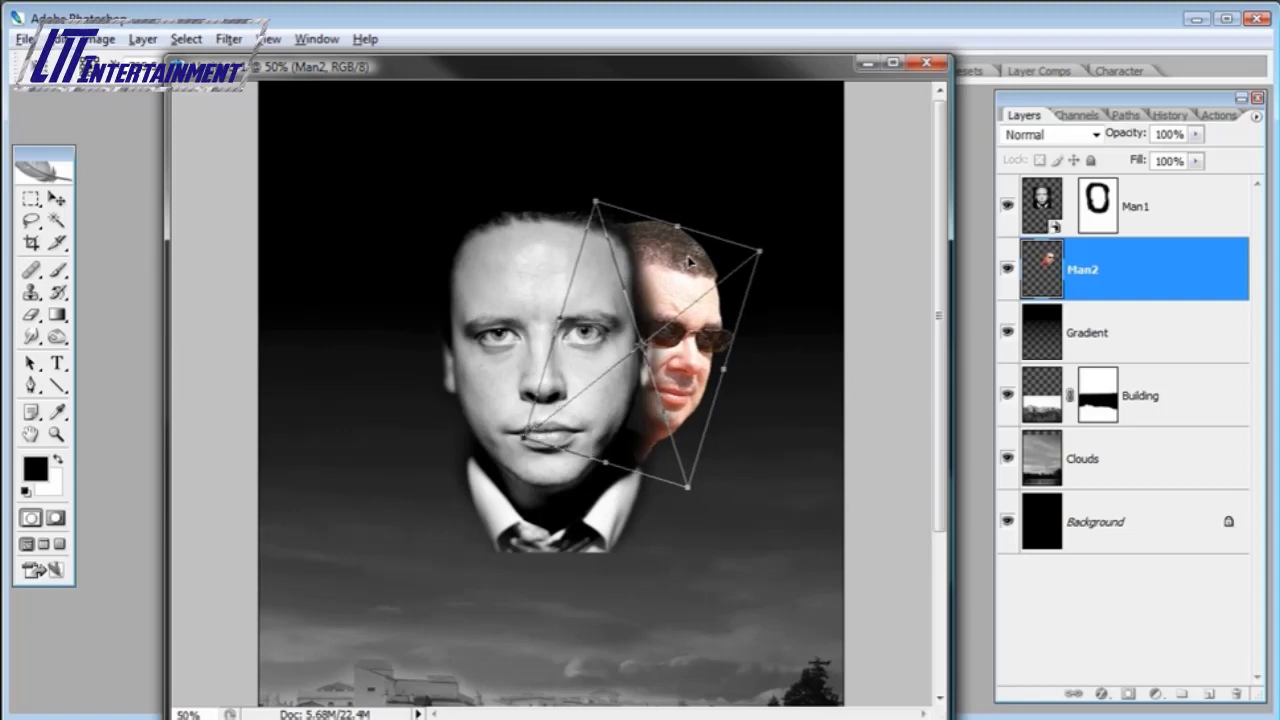
pyautogui.moveTo(700, 206); pyautogui.dragTo(706, 202)
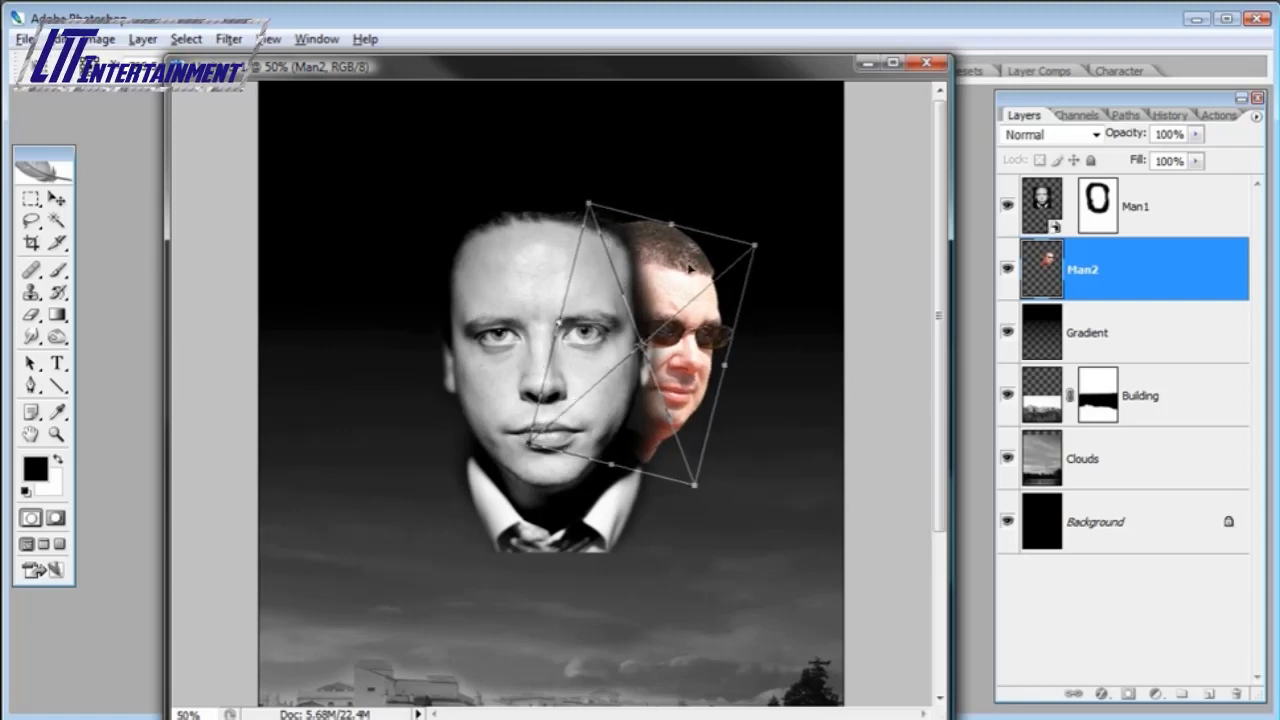
pyautogui.moveTo(691, 269); pyautogui.dragTo(696, 266)
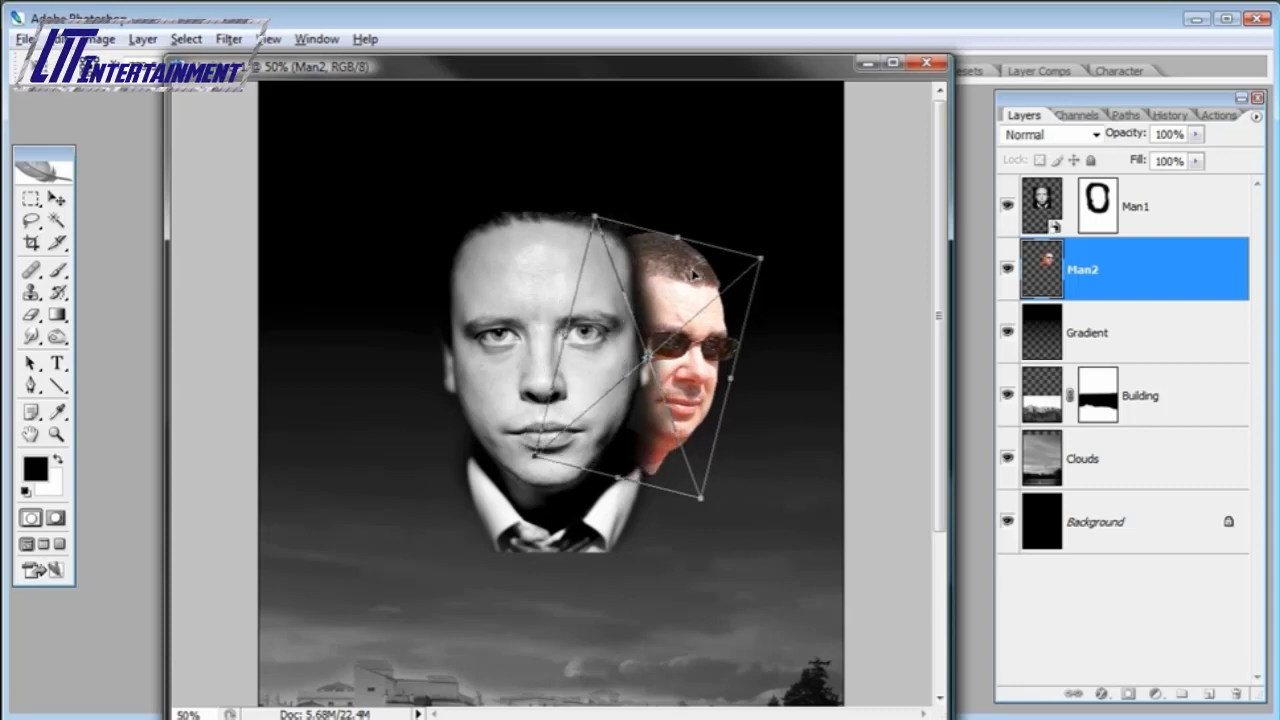
pyautogui.moveTo(742, 222); pyautogui.dragTo(731, 228)
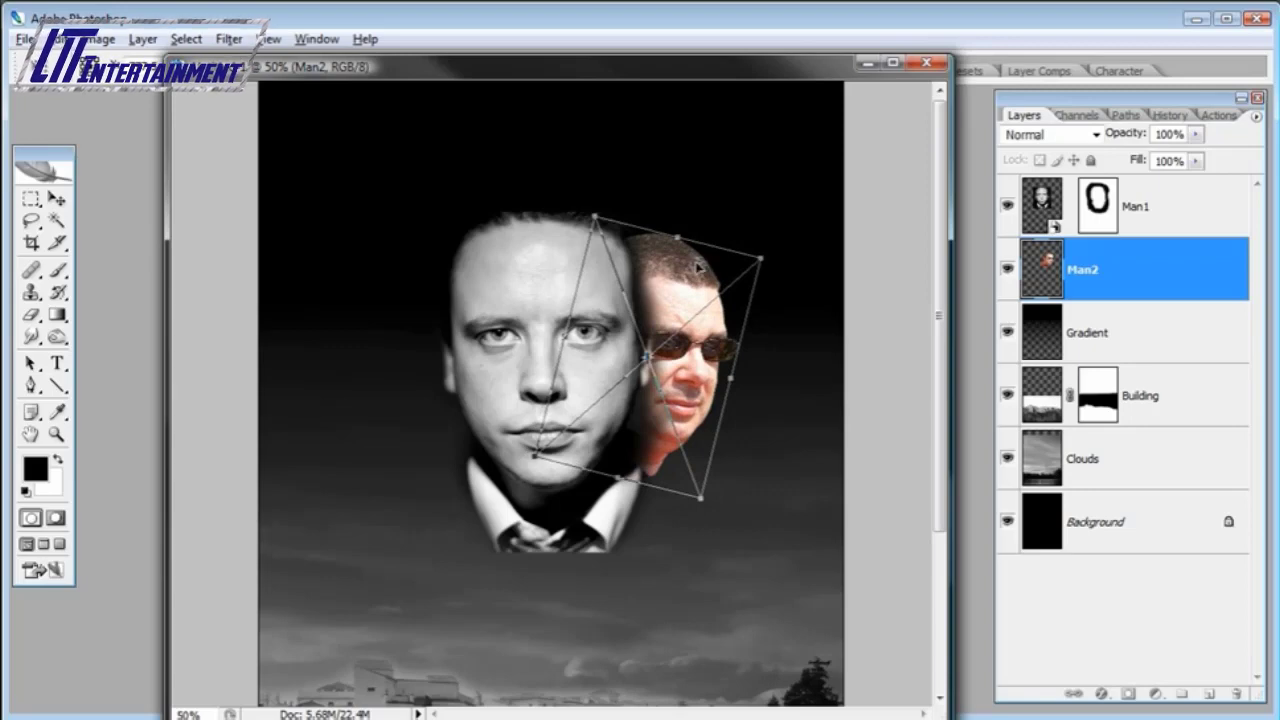
pyautogui.moveTo(697, 268); pyautogui.dragTo(680, 293)
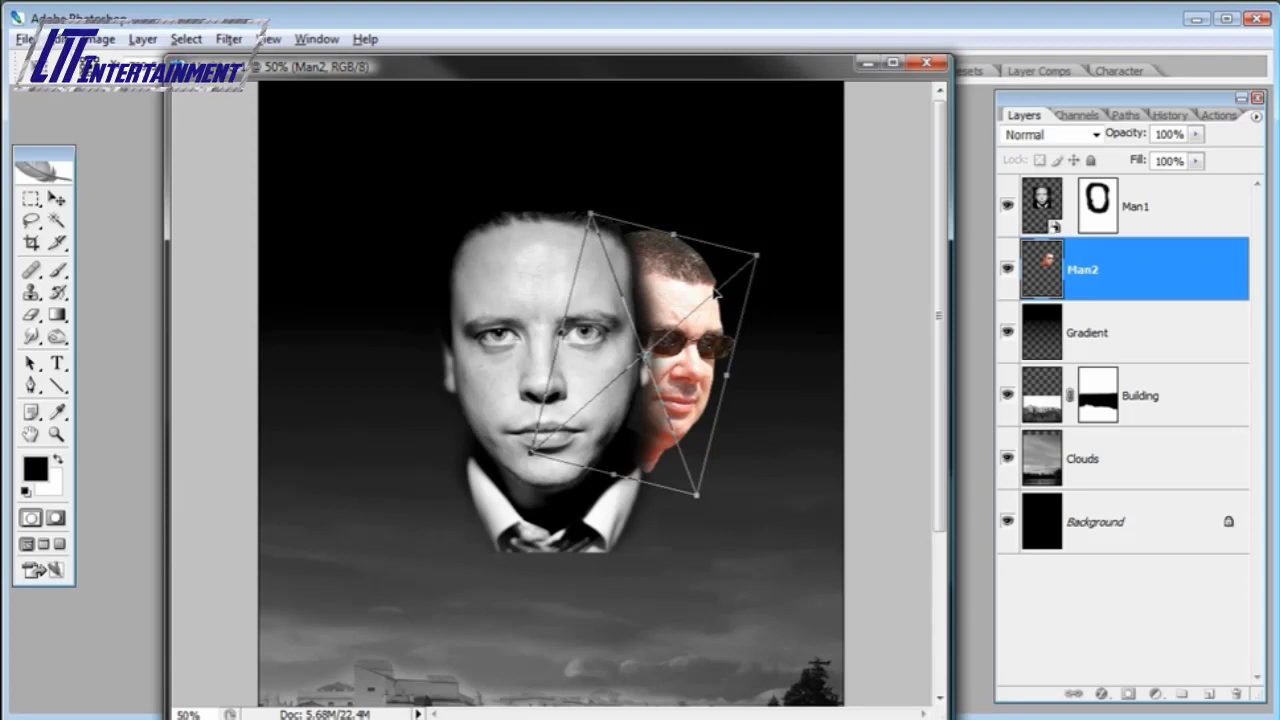
pyautogui.moveTo(770, 238); pyautogui.dragTo(763, 217)
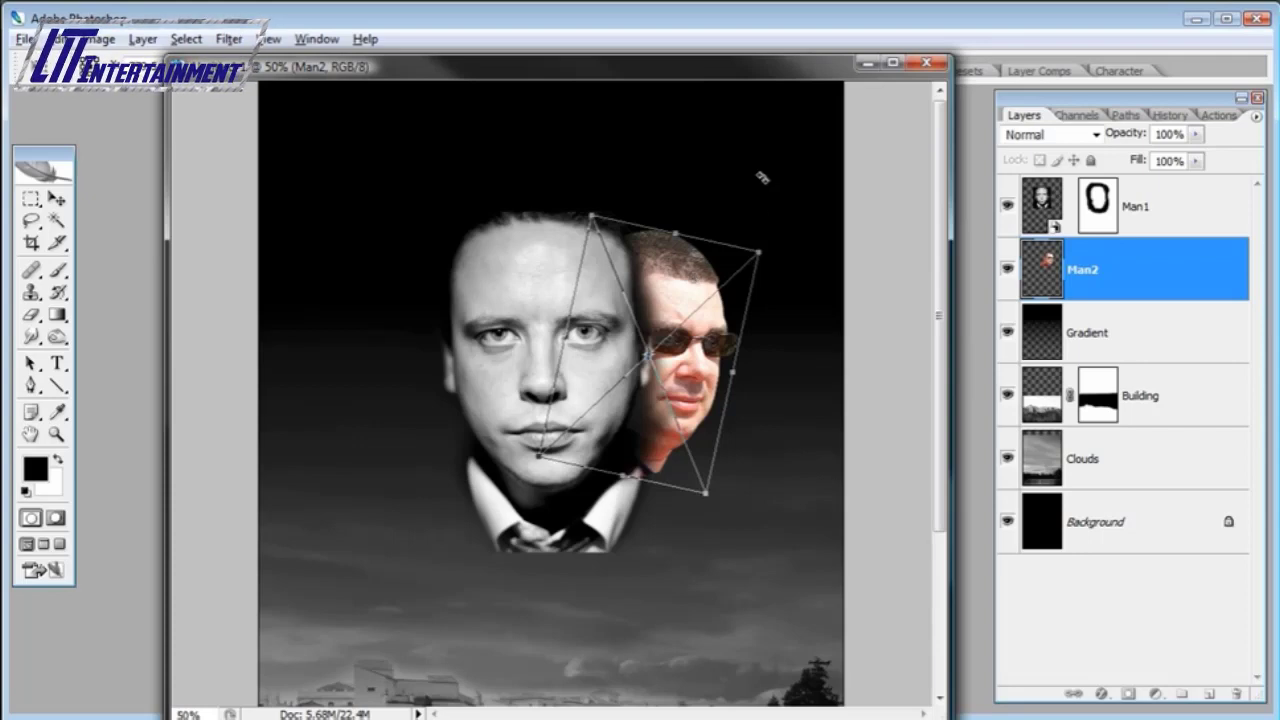
pyautogui.press('Return')
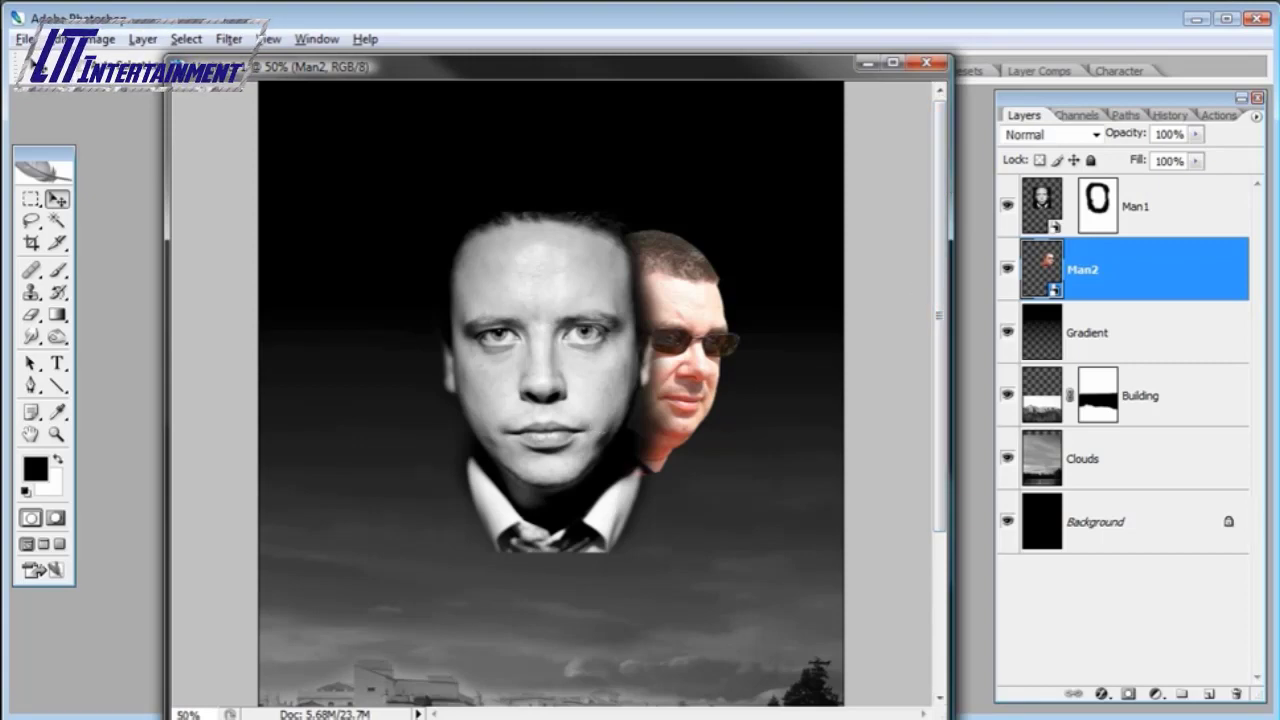
pyautogui.hotkey('alt', 'Tab')
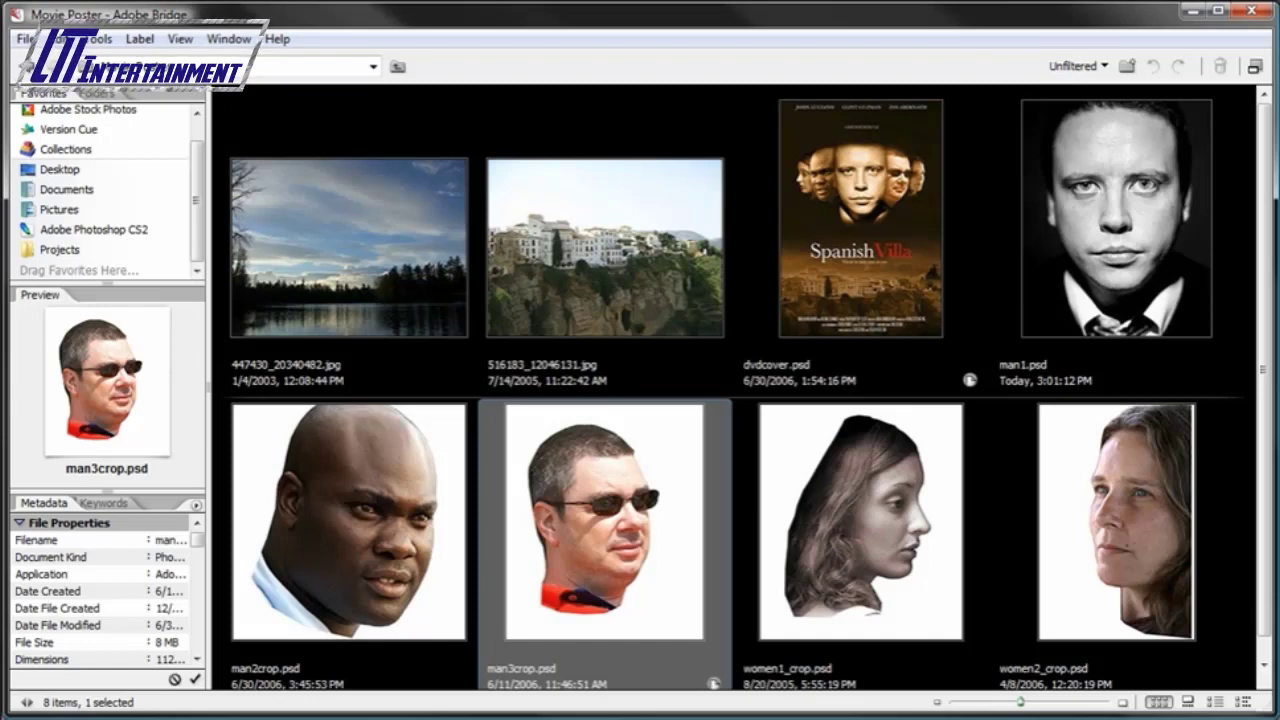
pyautogui.doubleClick(352, 527)
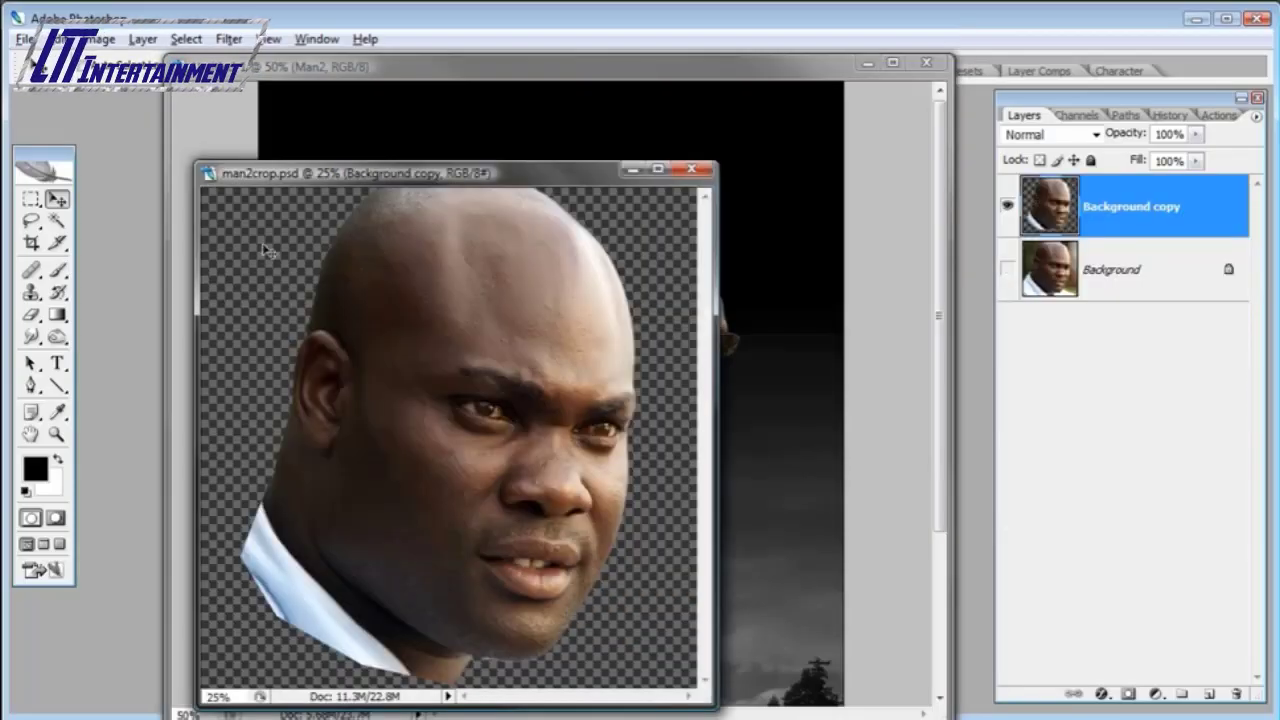
# - Move the man2crop.psd window aside and drag the bald head into the poster
pyautogui.moveTo(428, 171); pyautogui.dragTo(332, 165)
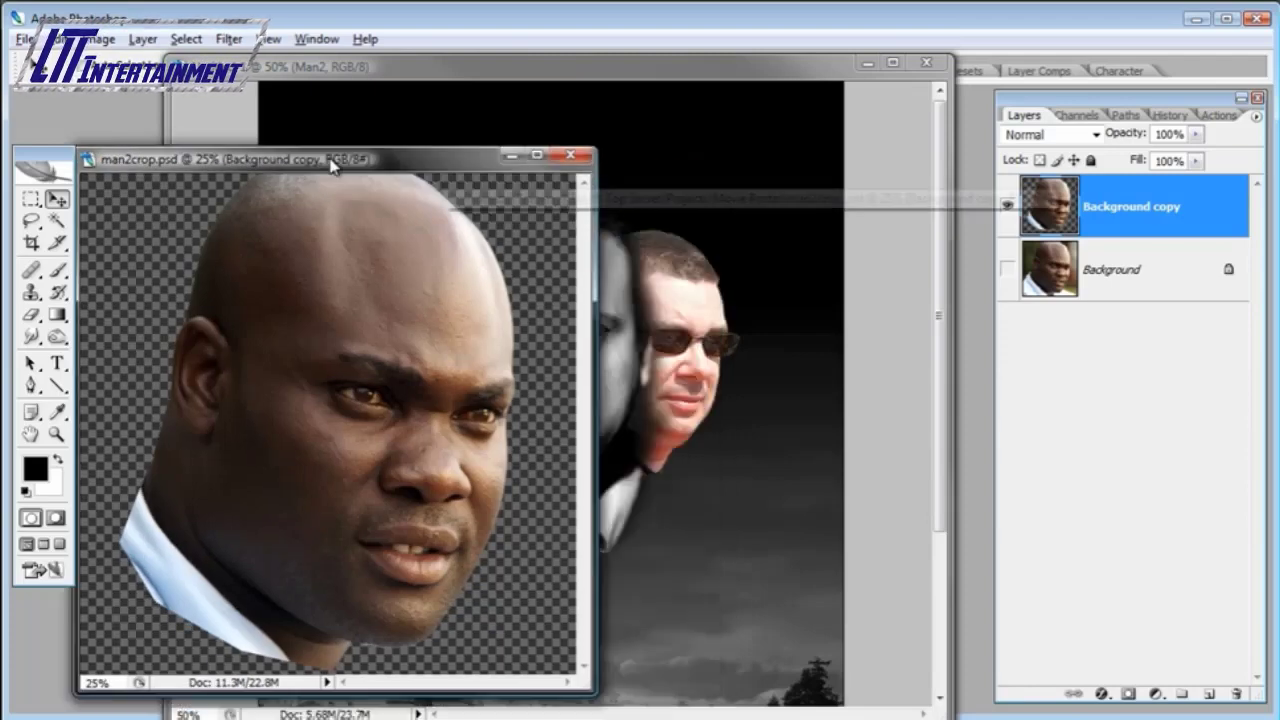
pyautogui.click(57, 199)
pyautogui.moveTo(457, 296); pyautogui.dragTo(709, 280)
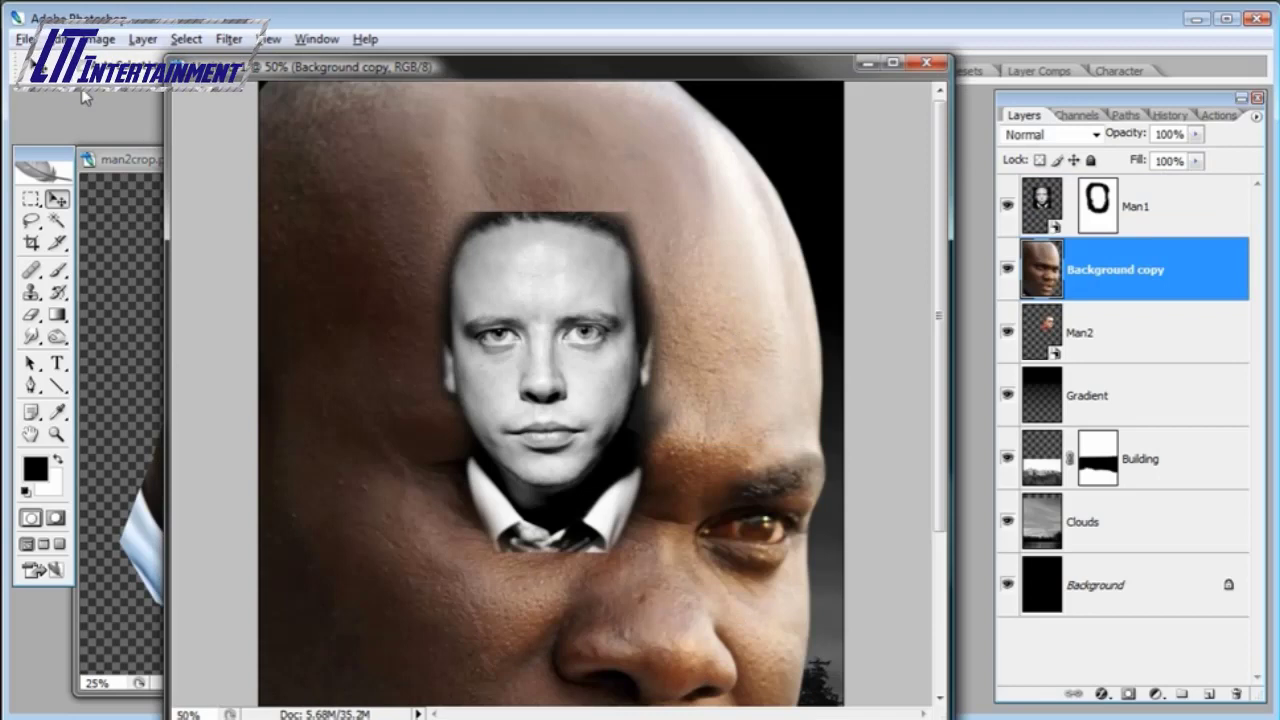
# - Group the new Background copy layer into a new smart object
pyautogui.click(143, 39)
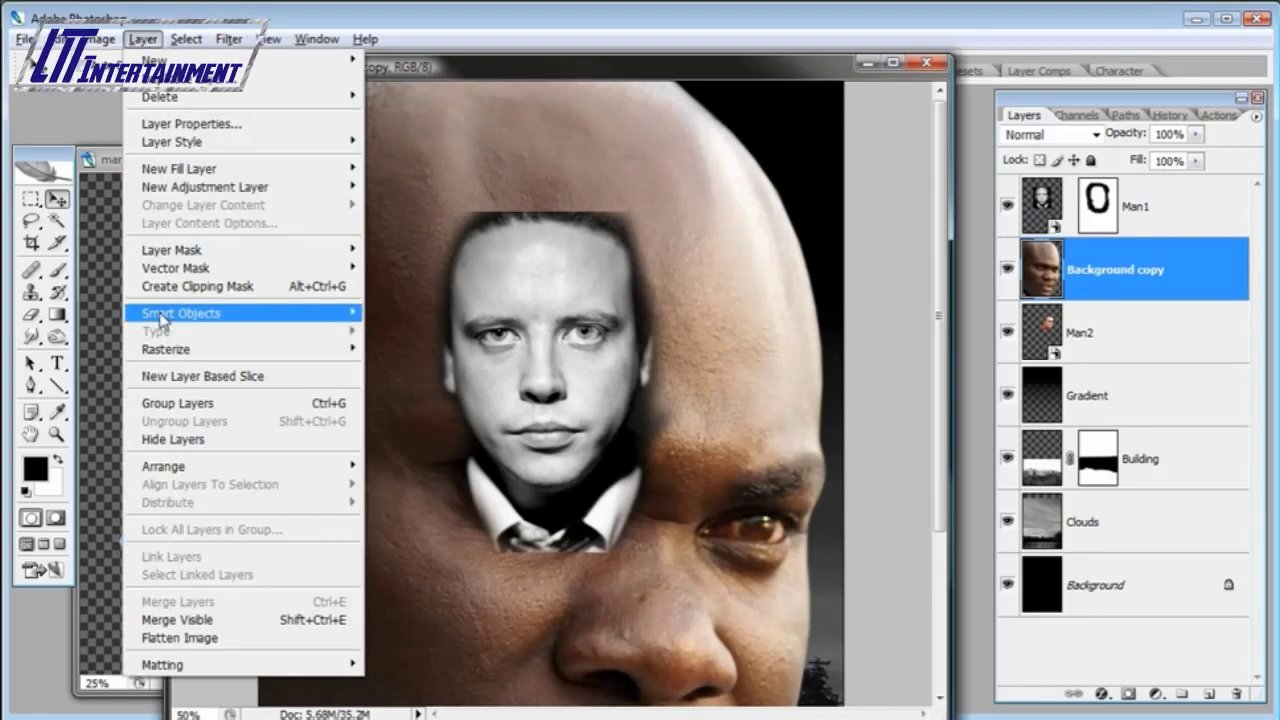
pyautogui.moveTo(175, 318)
pyautogui.click(425, 316)
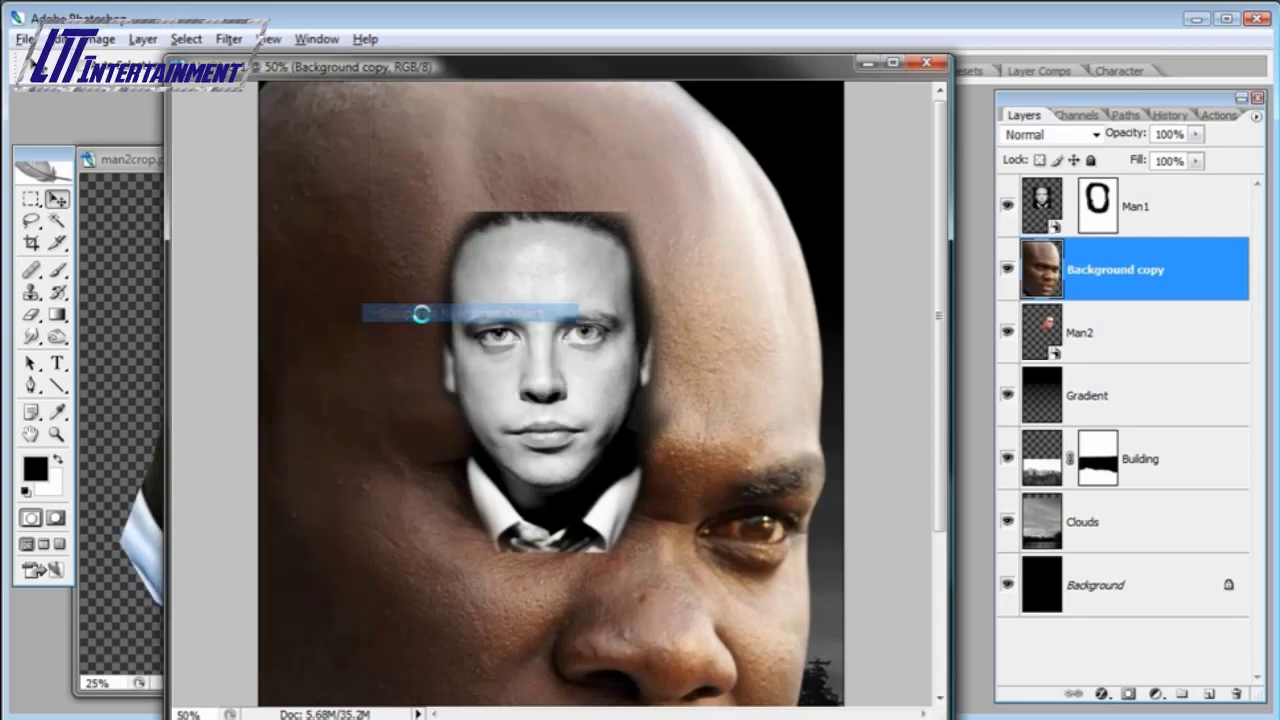
pyautogui.click(76, 39)
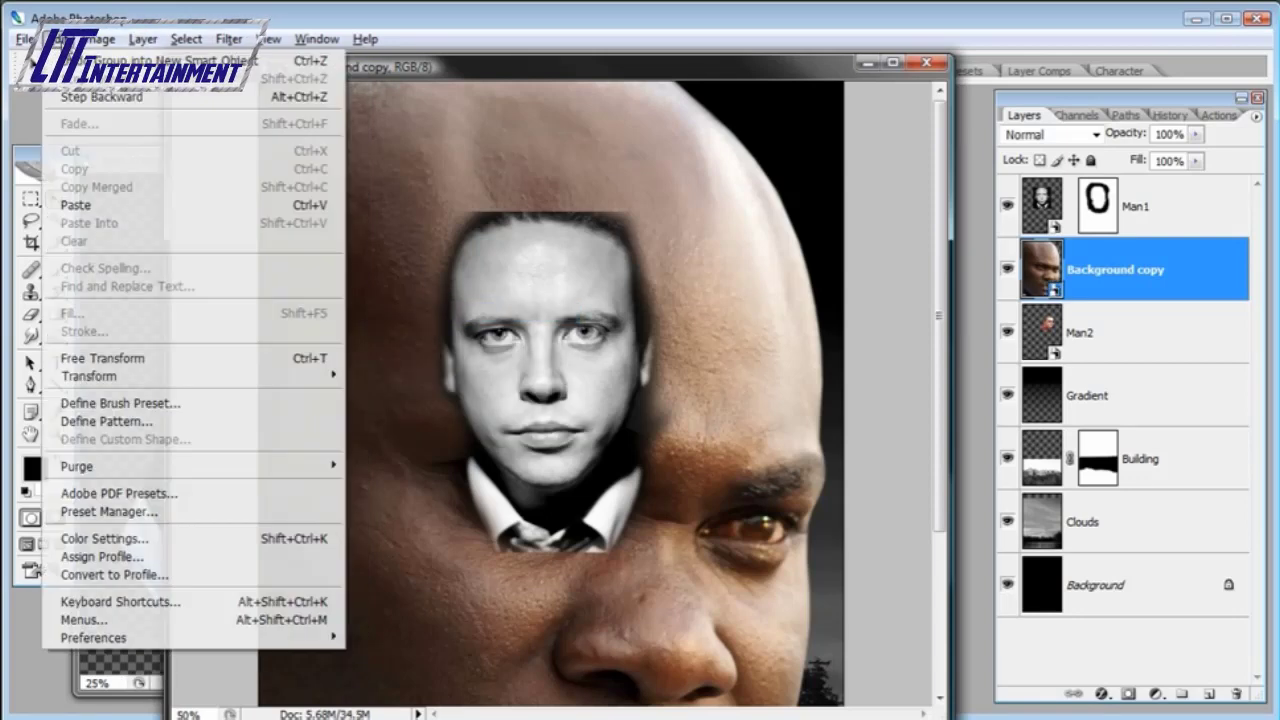
# - Scale the bald face down, move it behind the central face and flip it horizontally
pyautogui.click(312, 356)
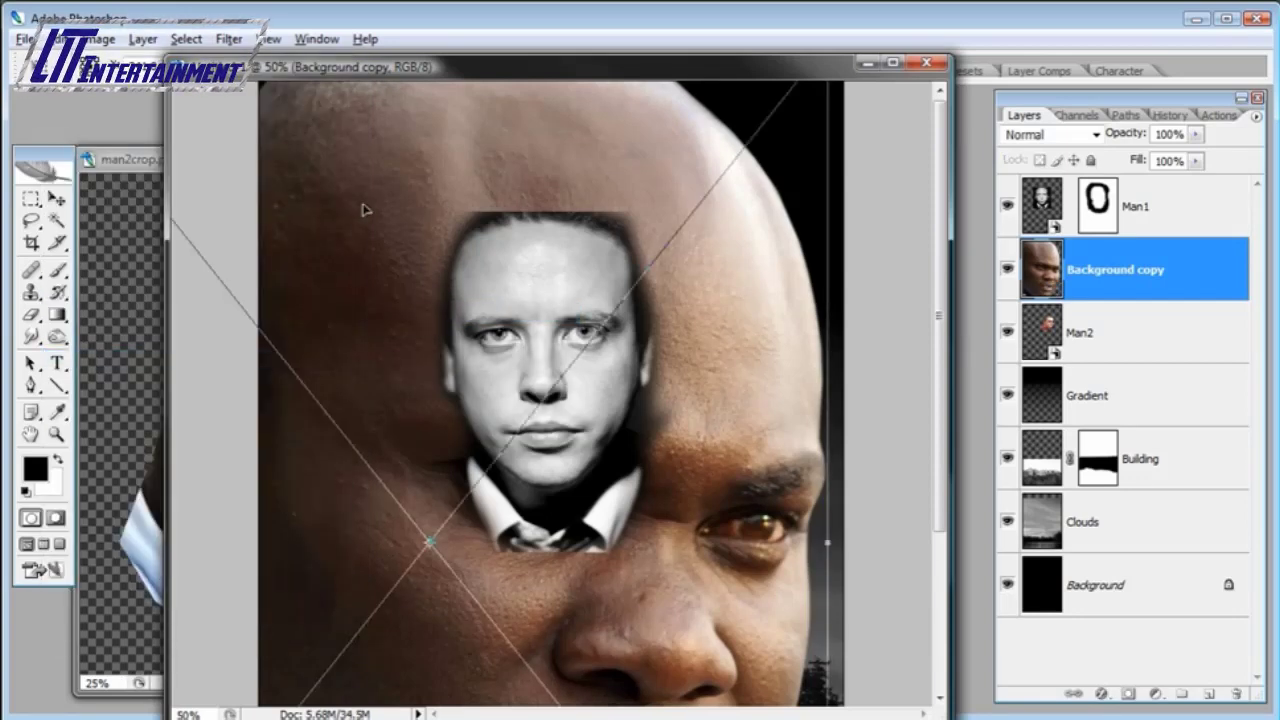
pyautogui.moveTo(366, 206); pyautogui.dragTo(563, 286)
pyautogui.moveTo(221, 119); pyautogui.dragTo(507, 468)
pyautogui.moveTo(612, 459); pyautogui.dragTo(498, 315)
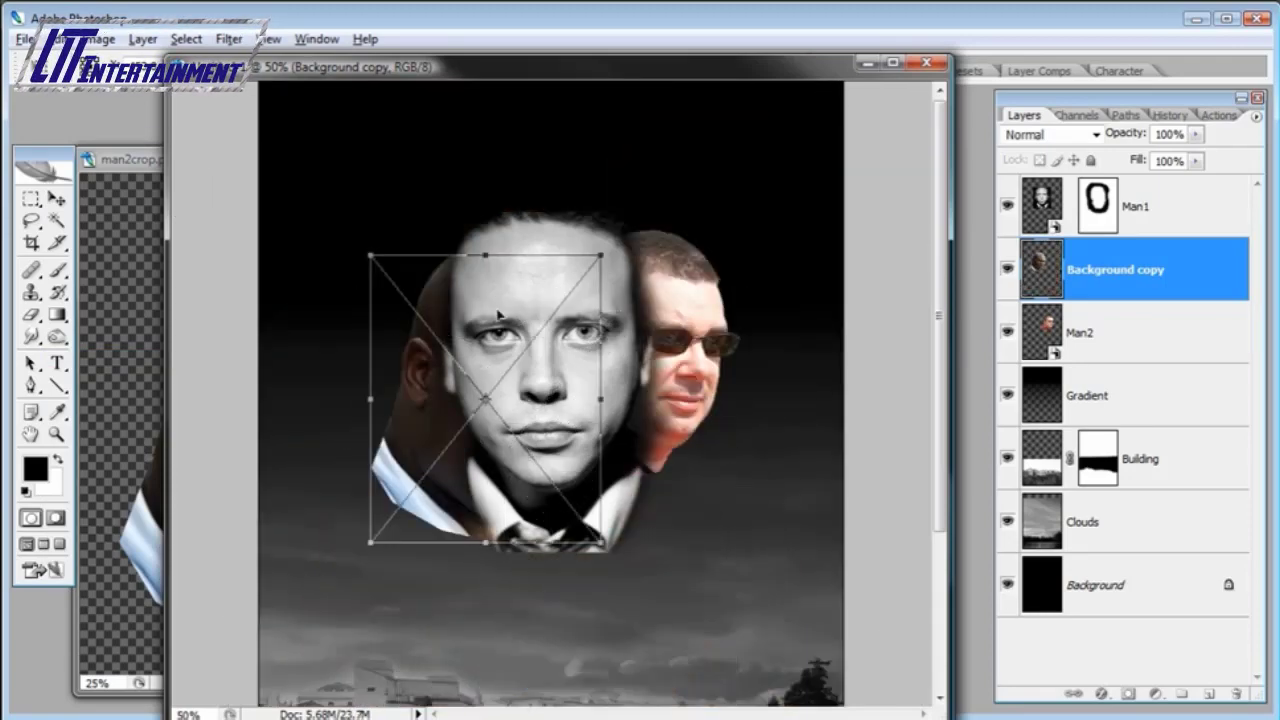
pyautogui.click(50, 39)
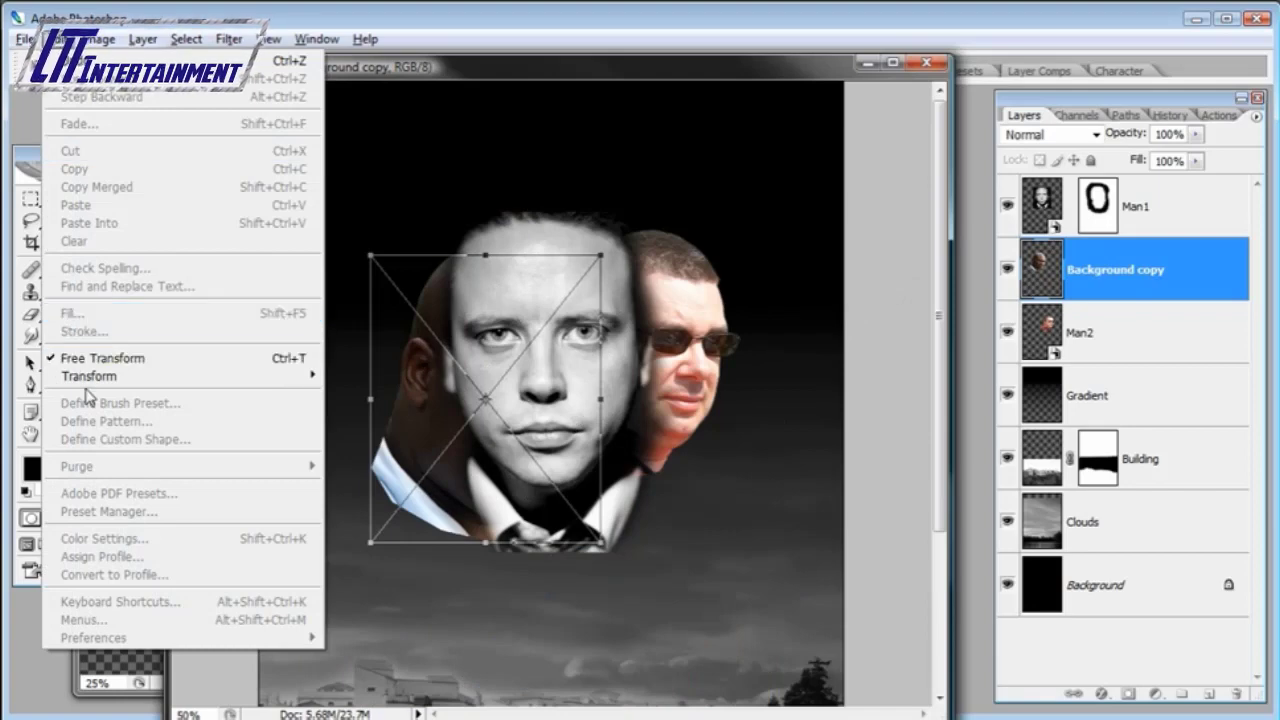
pyautogui.moveTo(320, 385)
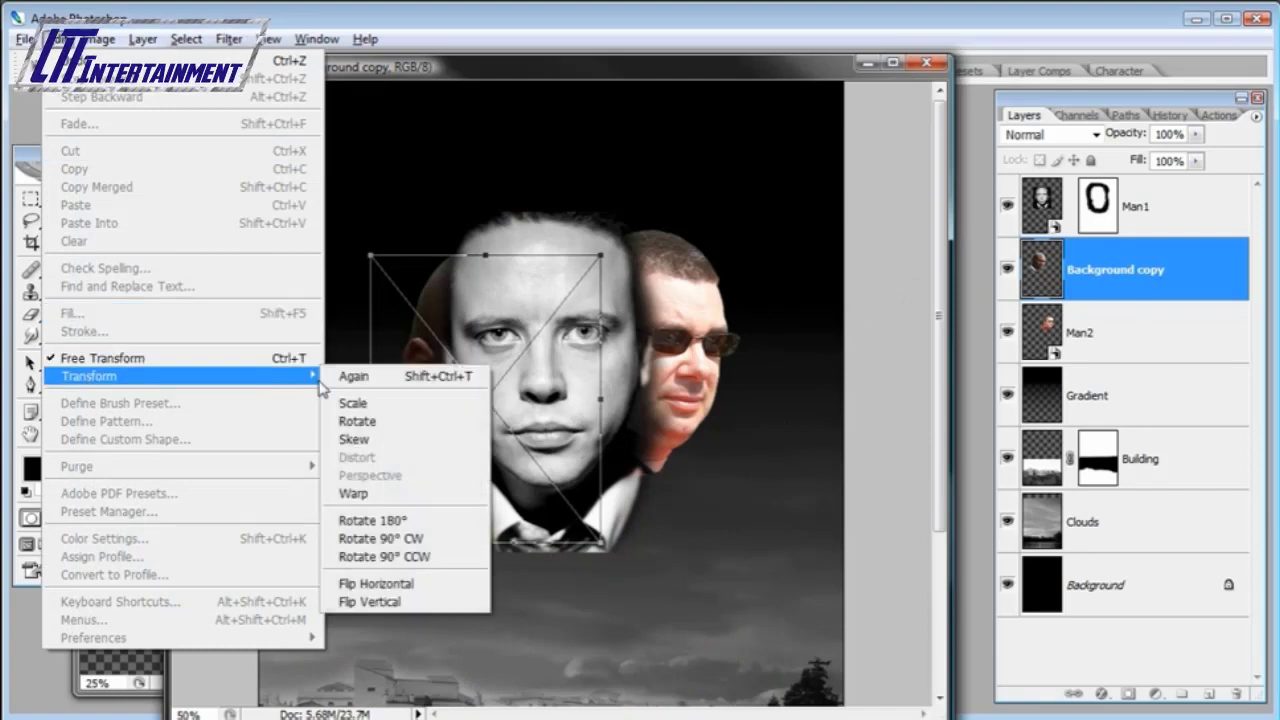
pyautogui.click(372, 584)
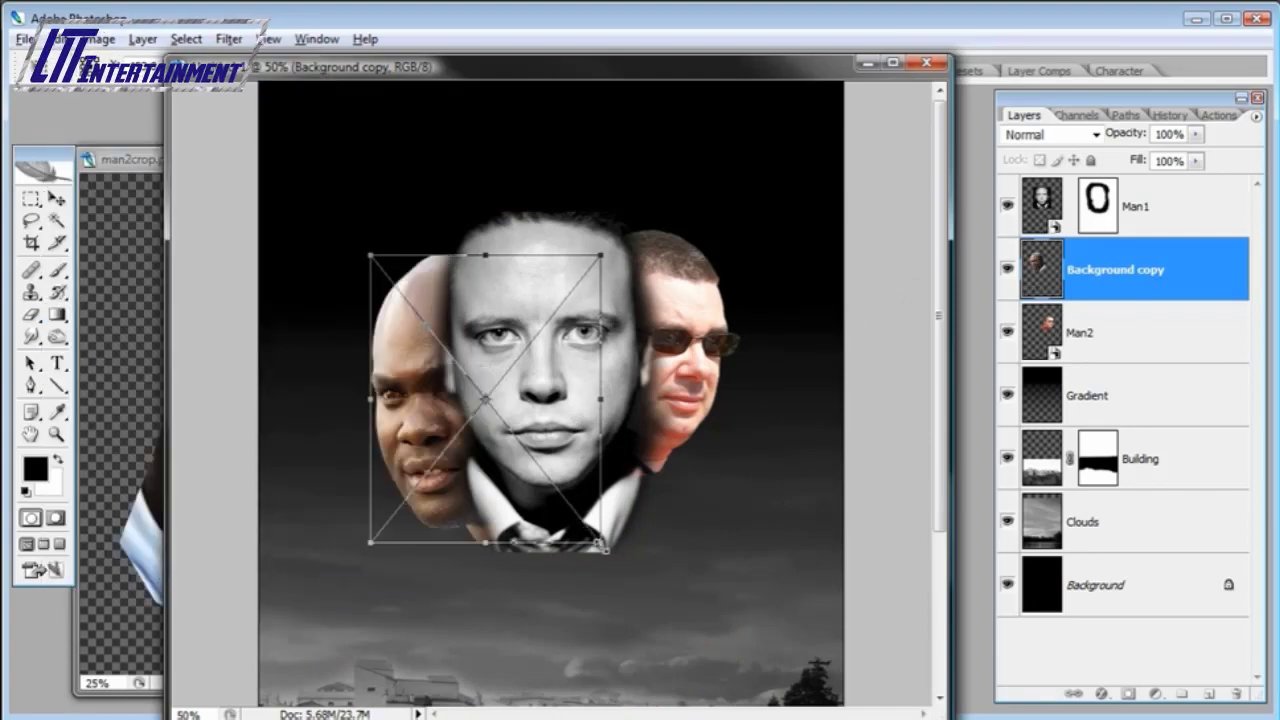
# - Refine the left face's size and position beside Man1 and commit the transform
pyautogui.moveTo(599, 543); pyautogui.dragTo(572, 508)
pyautogui.moveTo(543, 451); pyautogui.dragTo(498, 397)
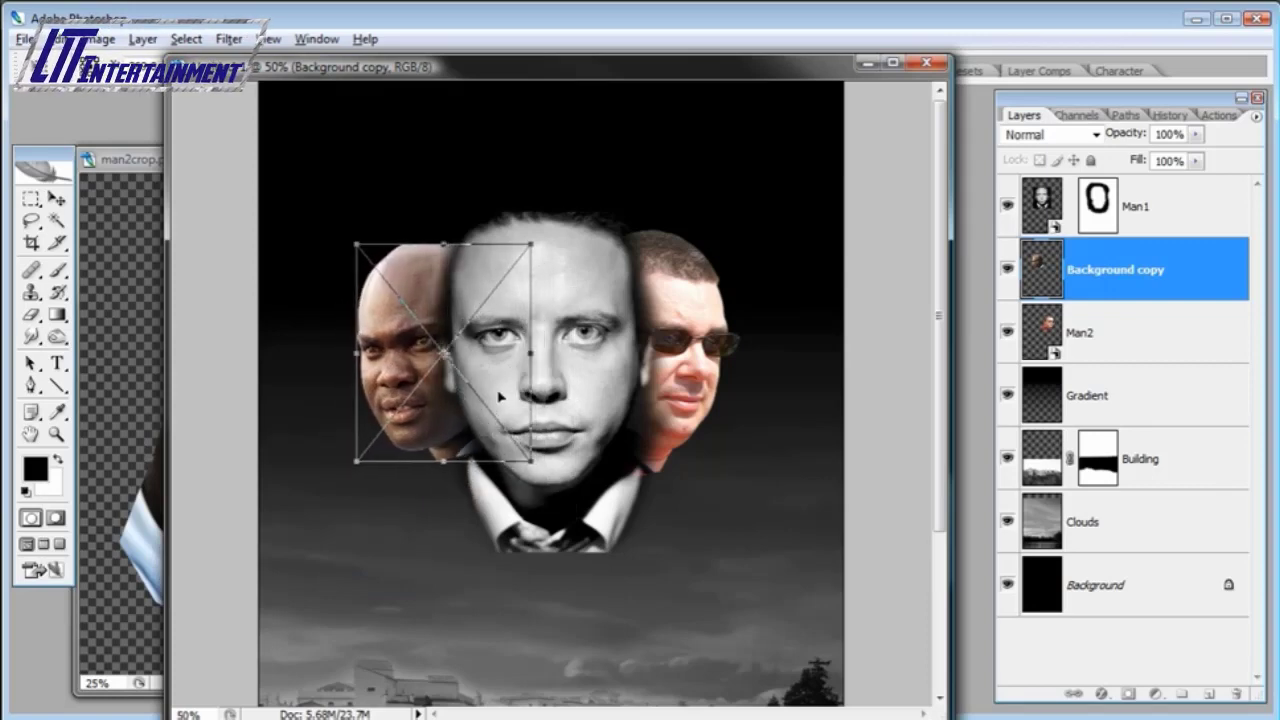
pyautogui.moveTo(497, 396); pyautogui.dragTo(500, 383)
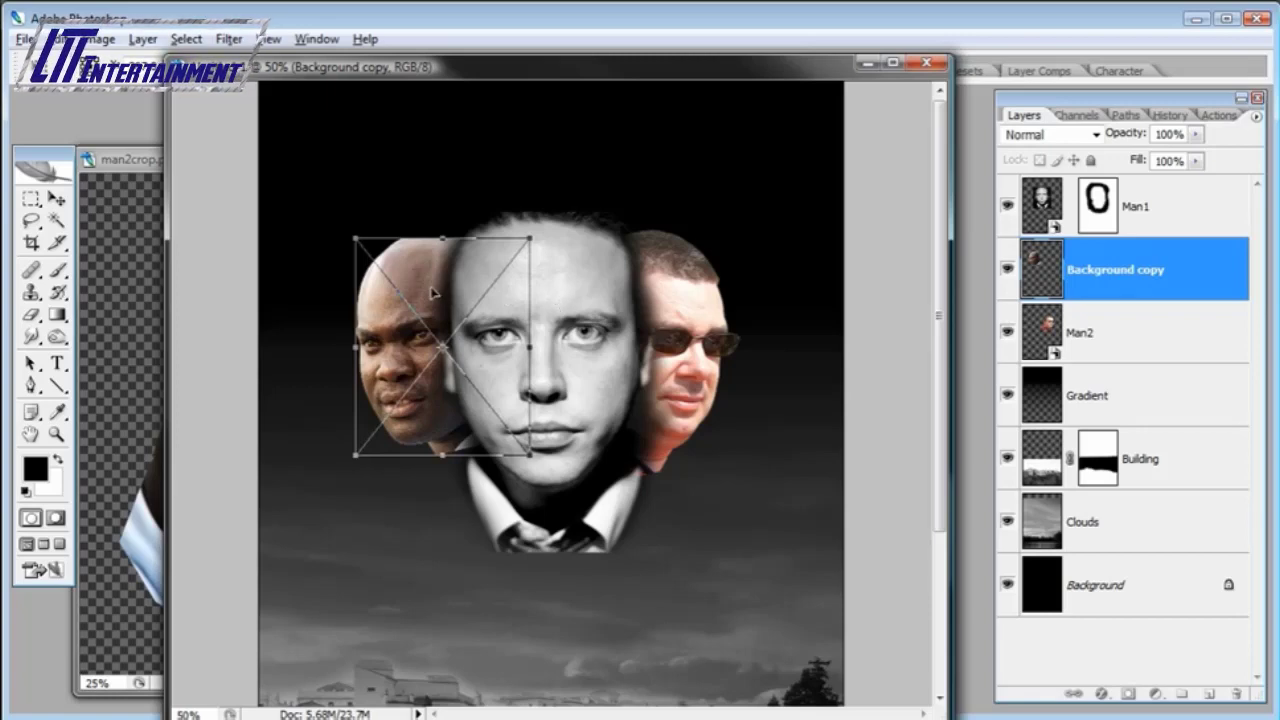
pyautogui.moveTo(431, 291)
pyautogui.mouseDown()
pyautogui.moveTo(431, 320)
pyautogui.moveTo(434, 293)
pyautogui.mouseUp()
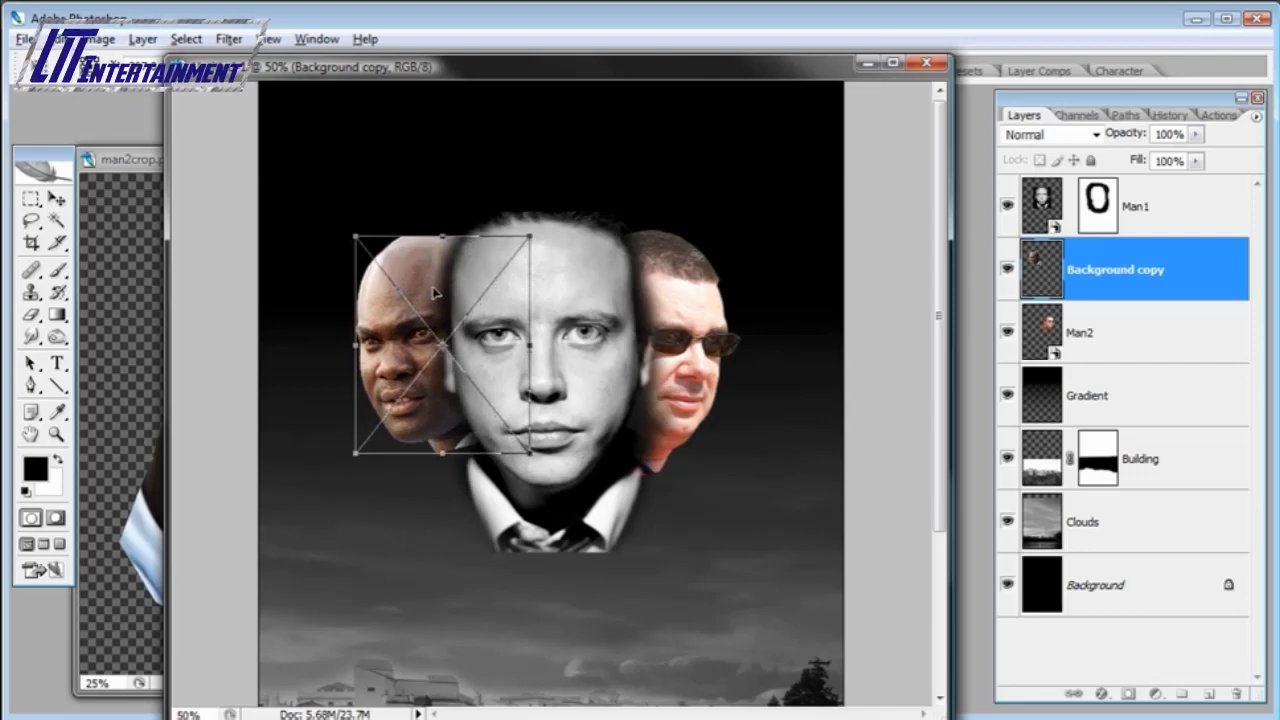
pyautogui.moveTo(433, 292); pyautogui.dragTo(440, 297)
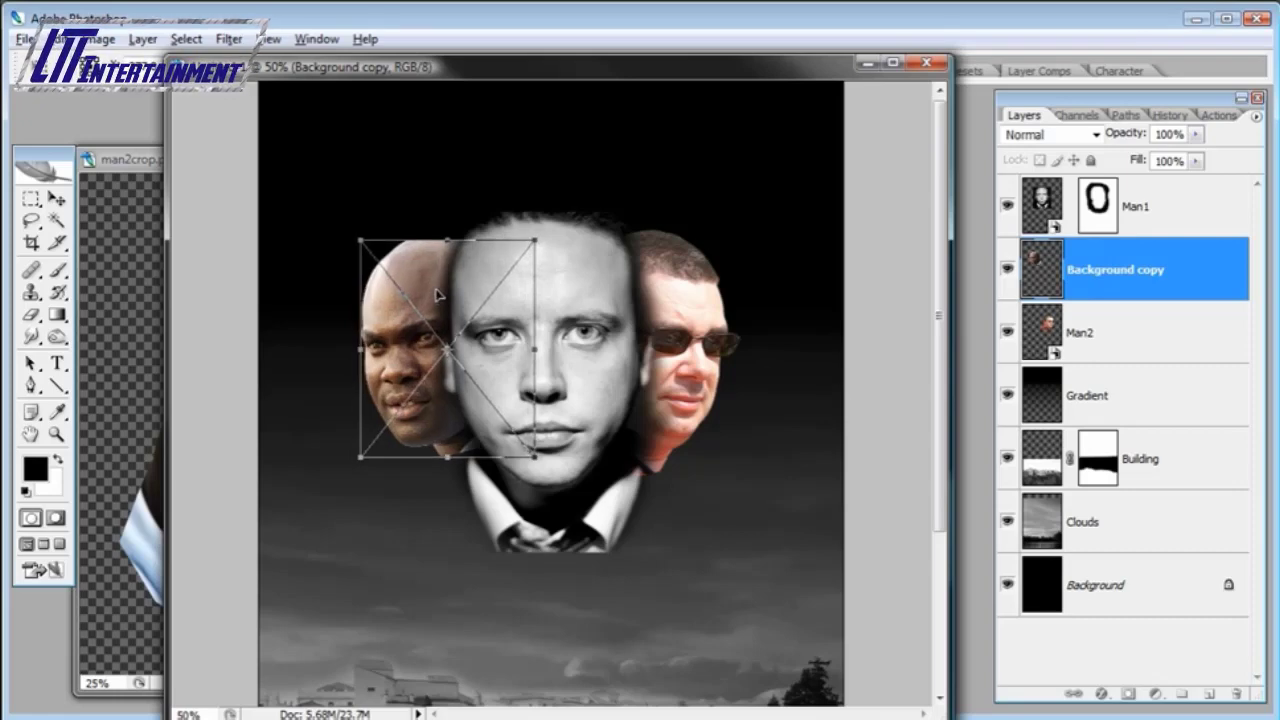
pyautogui.moveTo(535, 459); pyautogui.dragTo(533, 455)
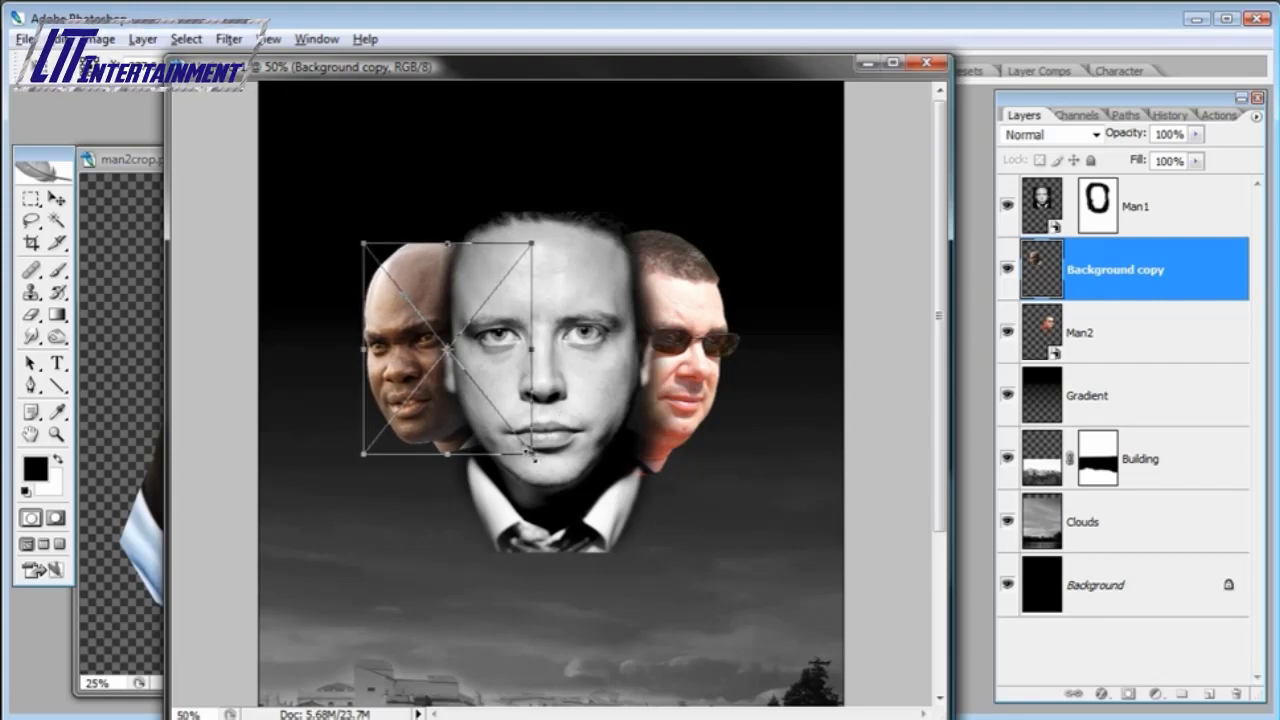
pyautogui.press('Return')
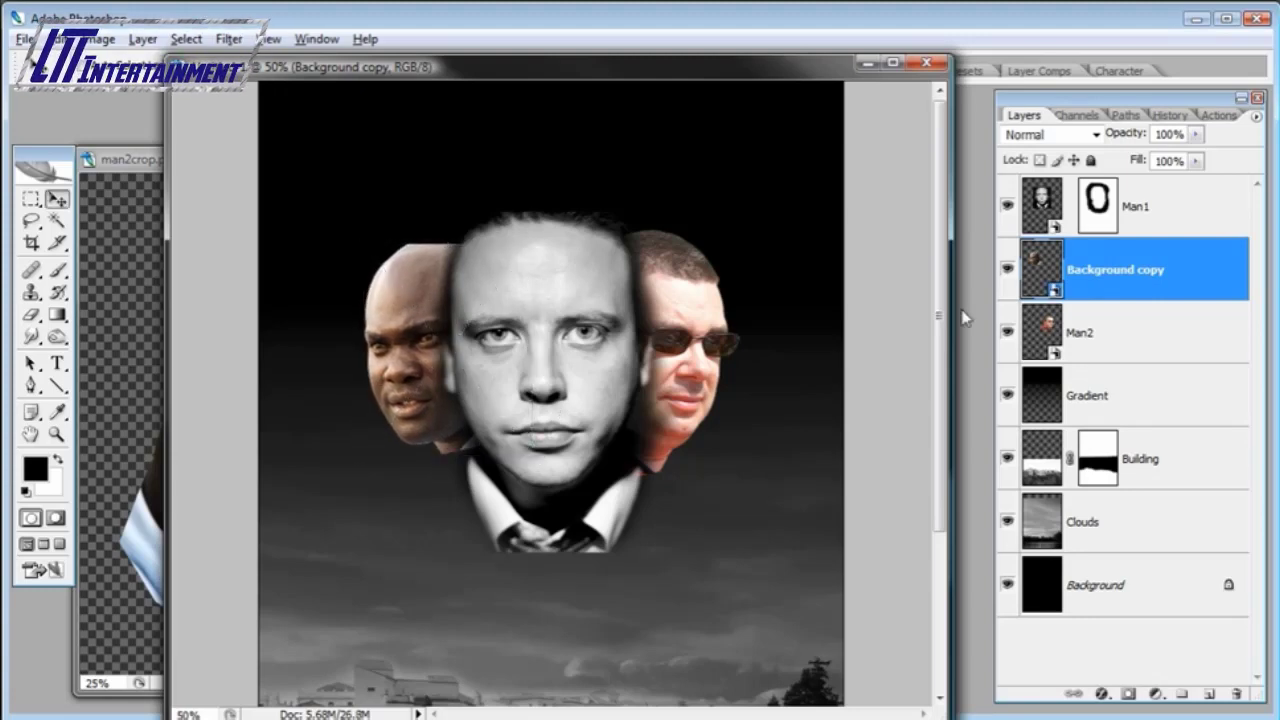
# - Rename the Background copy layer to Man3
pyautogui.doubleClick(1100, 276)
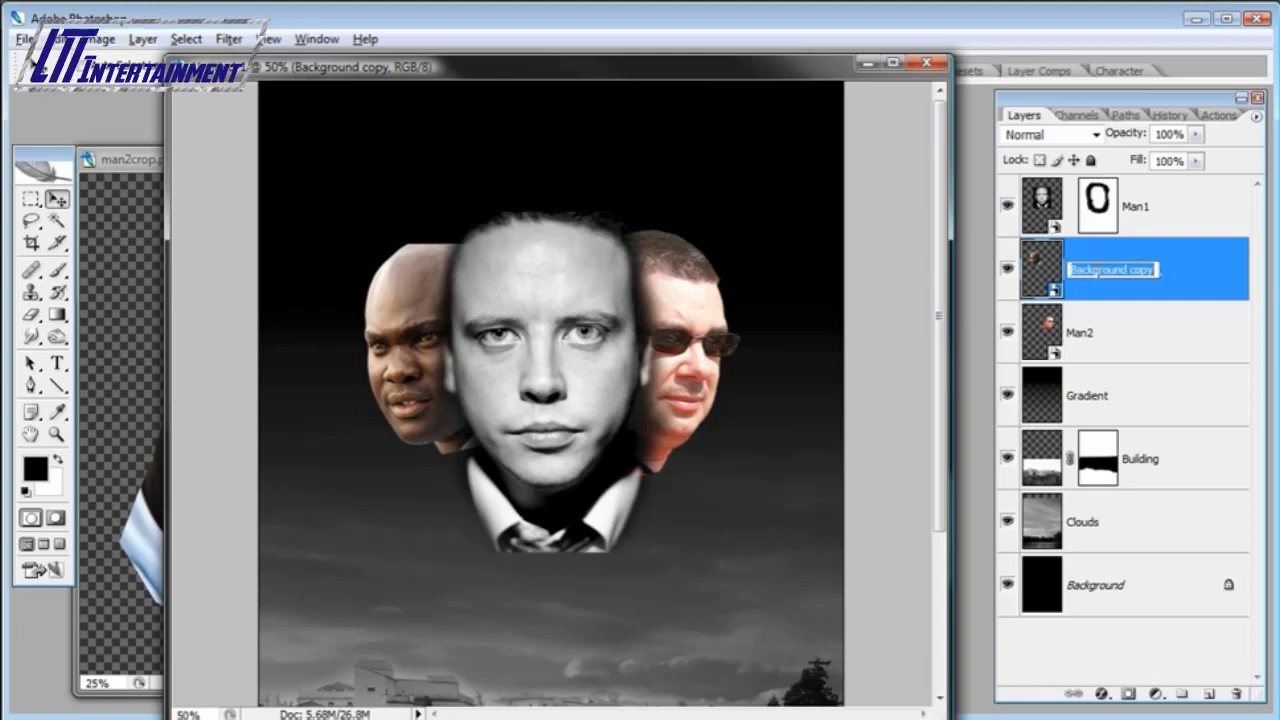
pyautogui.write('Man3')
pyautogui.press('Return')
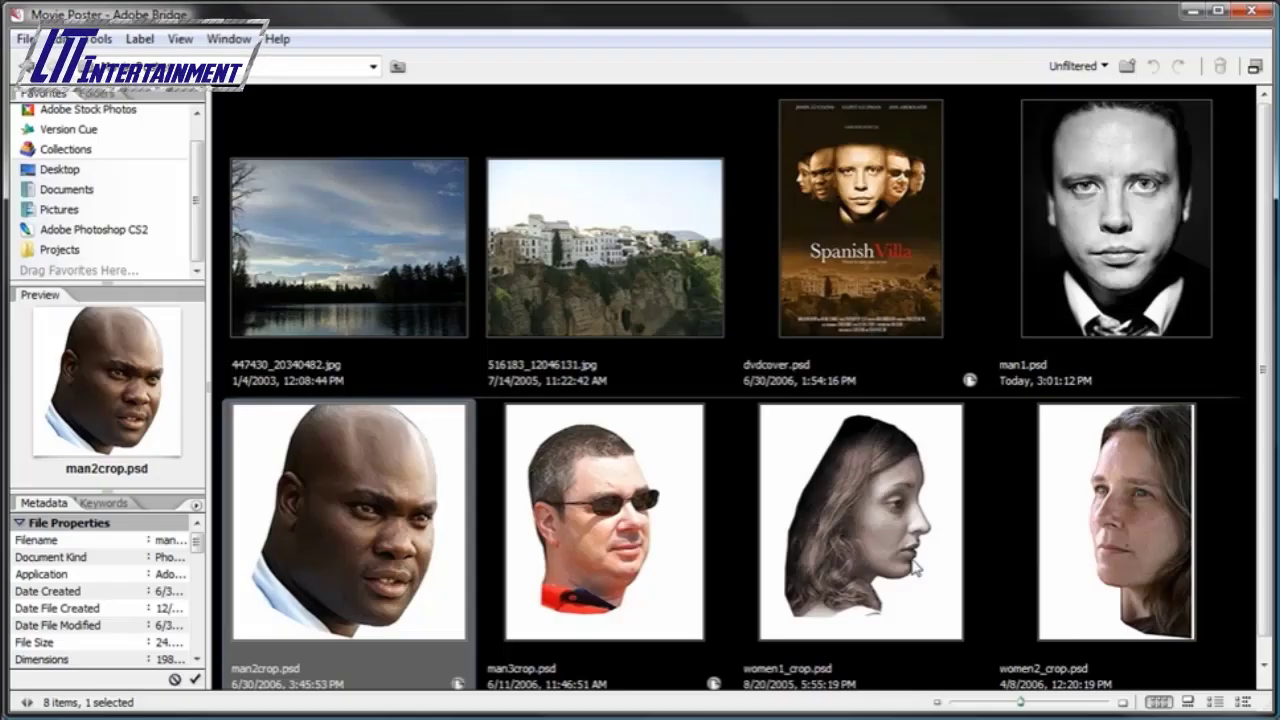
# - Scroll Bridge to women2_crop.psd and open the long-haired woman's head in Photoshop
pyautogui.scroll(-1, 1166, 540)
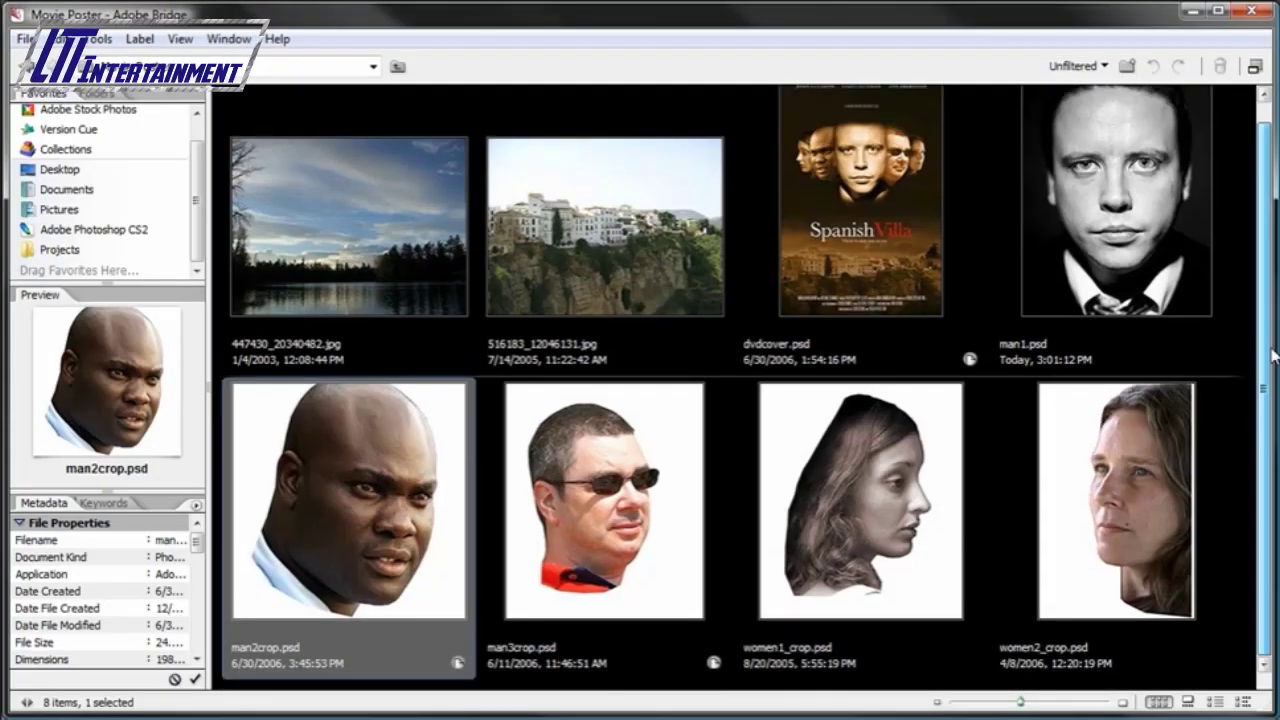
pyautogui.click(1144, 497)
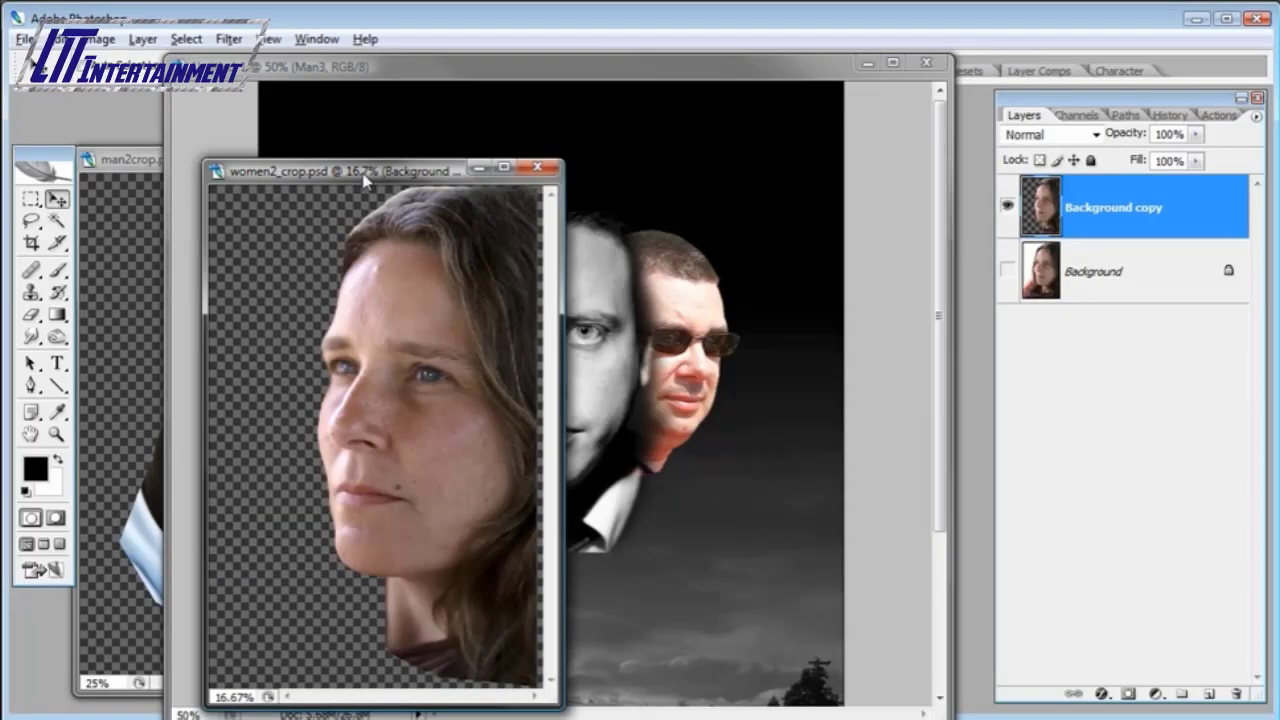
# - Drag the woman's image into the poster, place it below Man2, and shift it right
pyautogui.moveTo(362, 170); pyautogui.dragTo(277, 175)
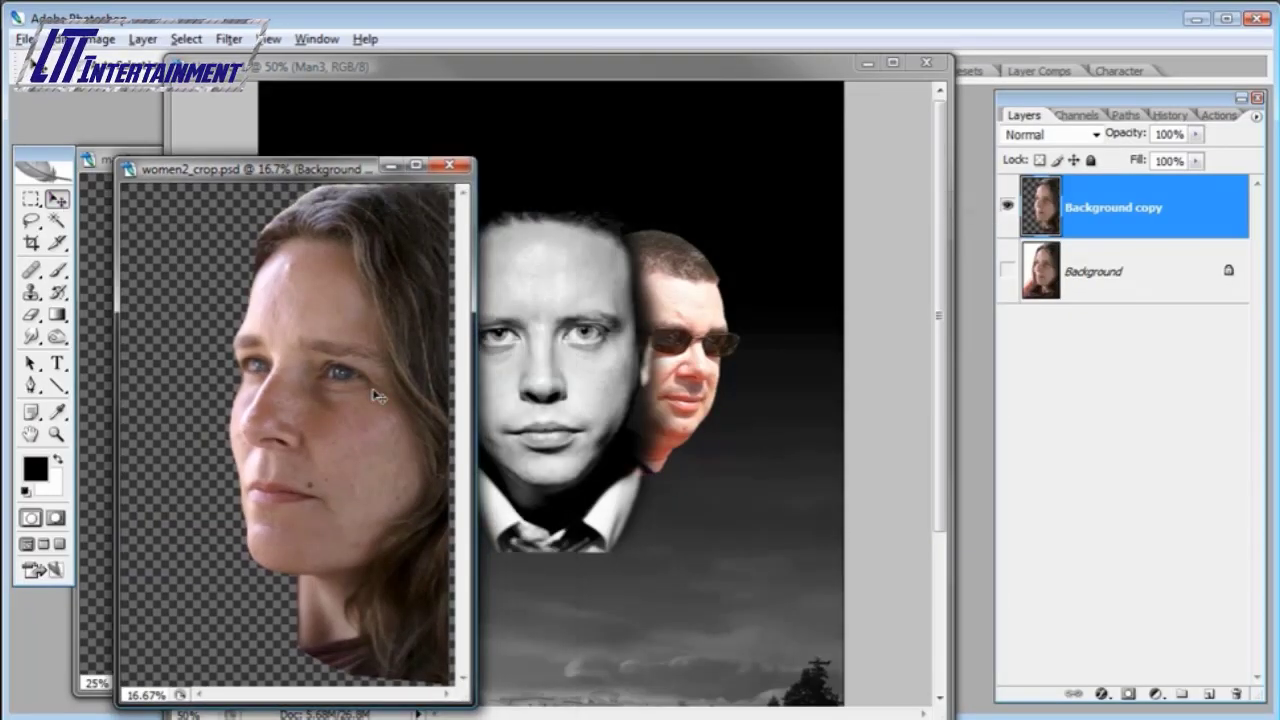
pyautogui.moveTo(378, 396); pyautogui.dragTo(458, 383)
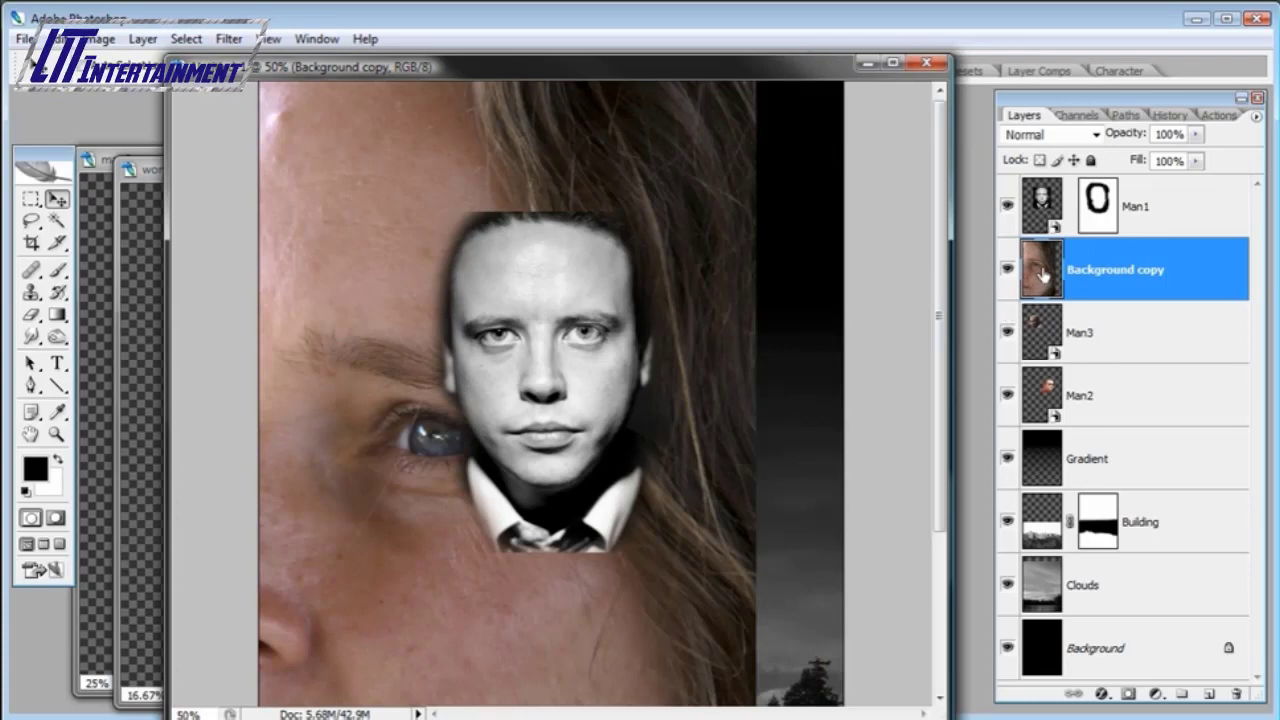
pyautogui.moveTo(1046, 266); pyautogui.dragTo(1050, 418)
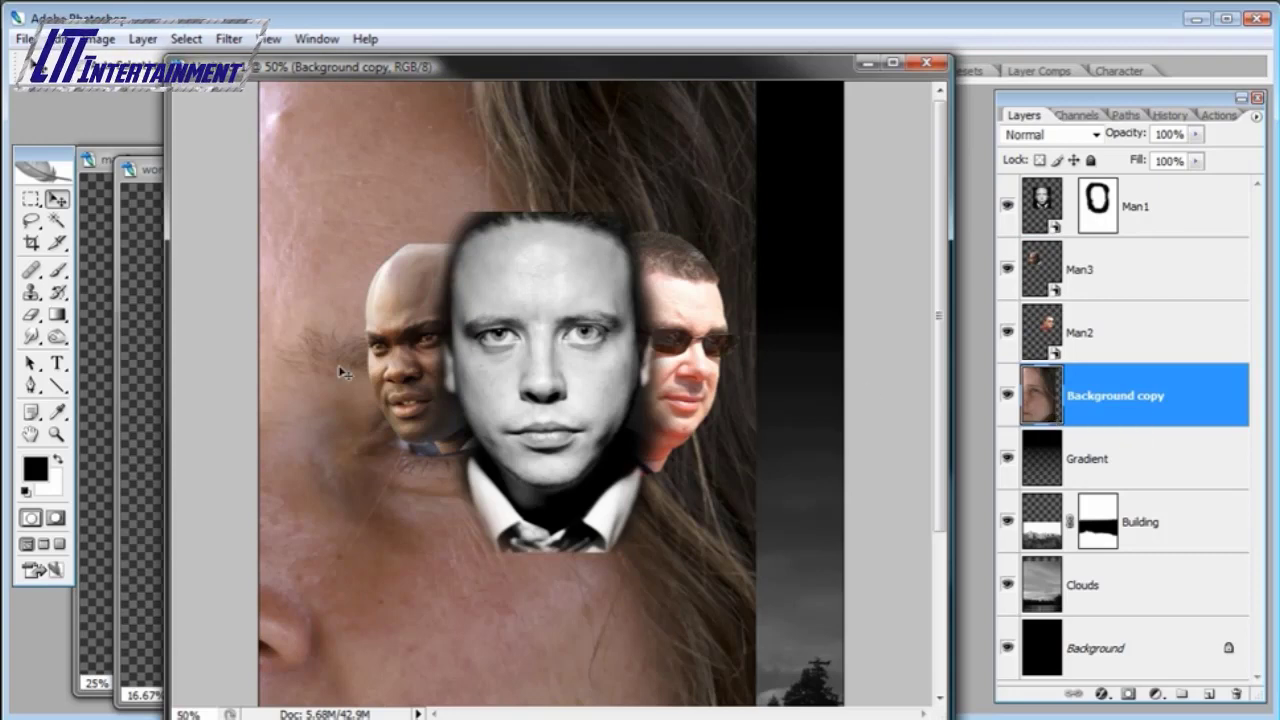
pyautogui.moveTo(334, 372); pyautogui.dragTo(630, 393)
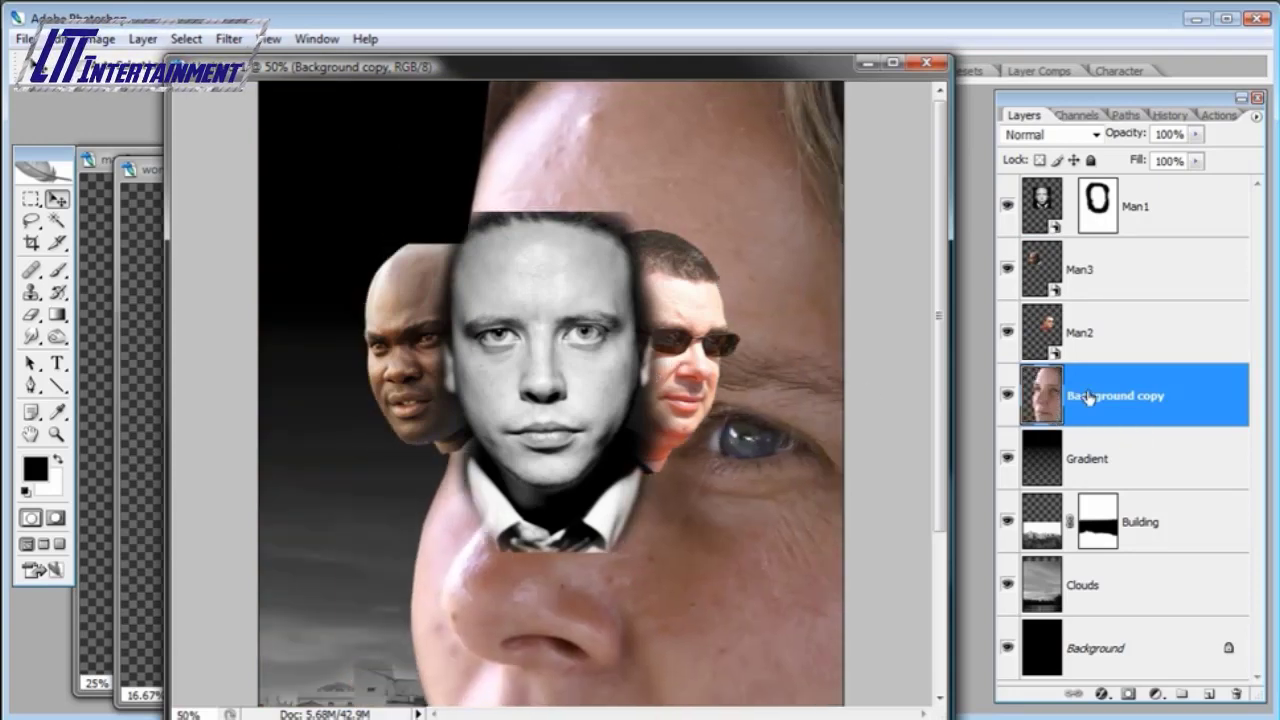
# - Rename the woman's layer to Women 1
pyautogui.doubleClick(1150, 398)
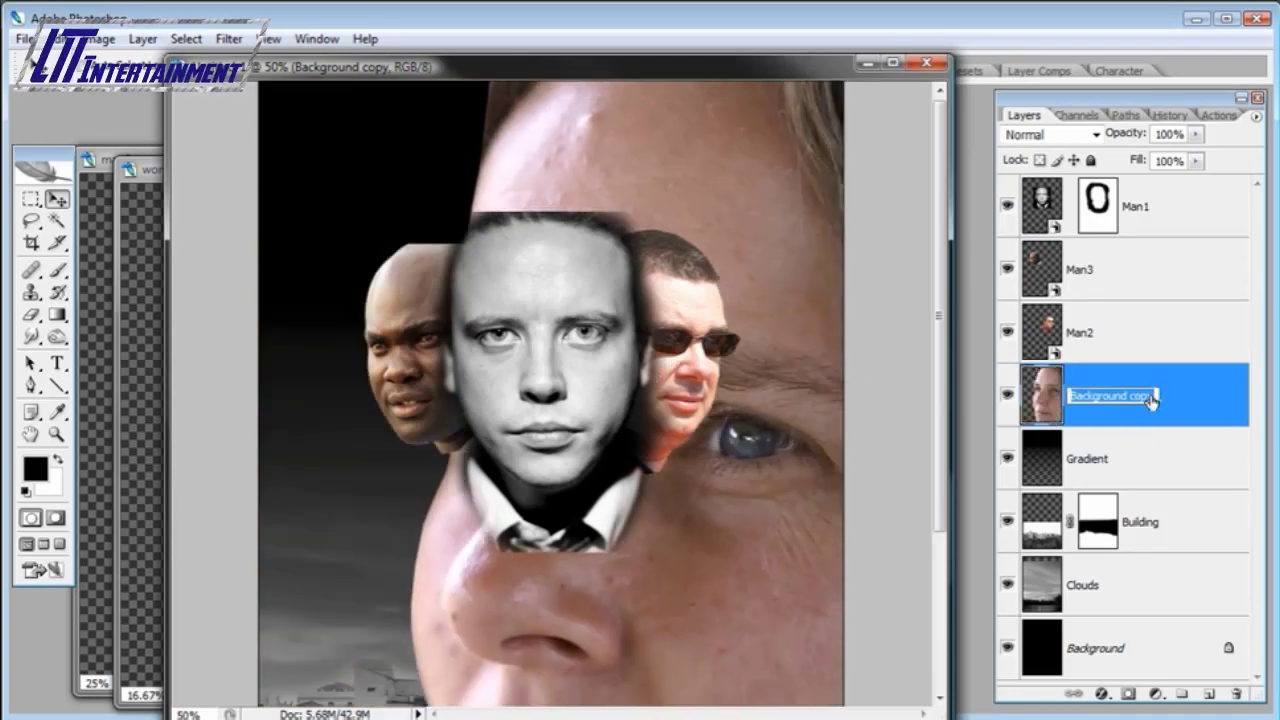
pyautogui.write('Women 1')
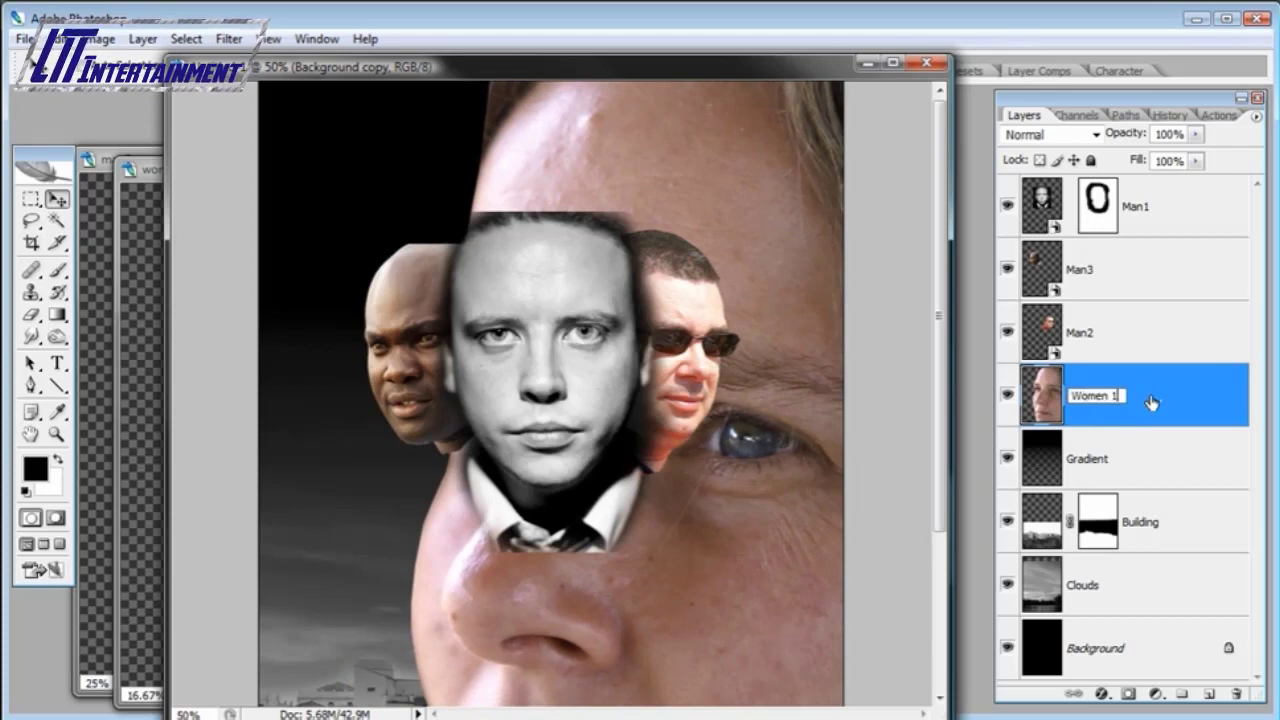
pyautogui.press('Return')
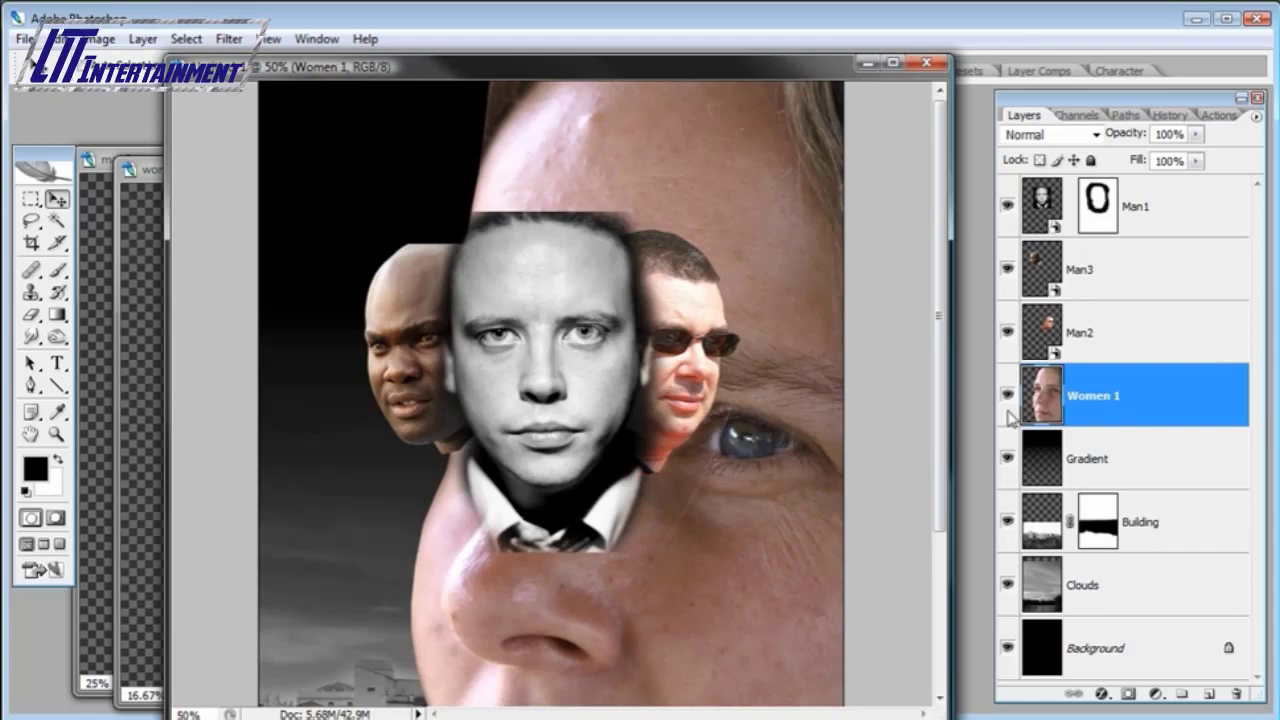
# - Convert Women 1 into a smart object and move the face lower
pyautogui.click(137, 44)
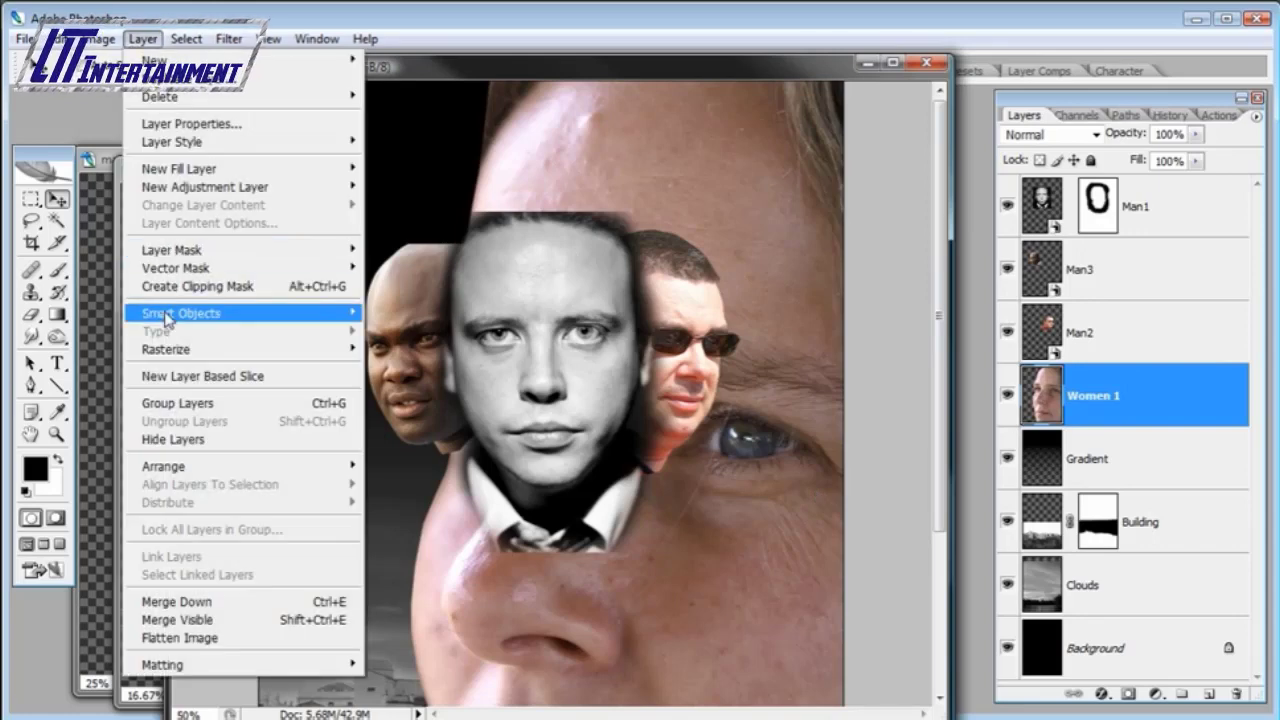
pyautogui.moveTo(170, 313)
pyautogui.click(396, 315)
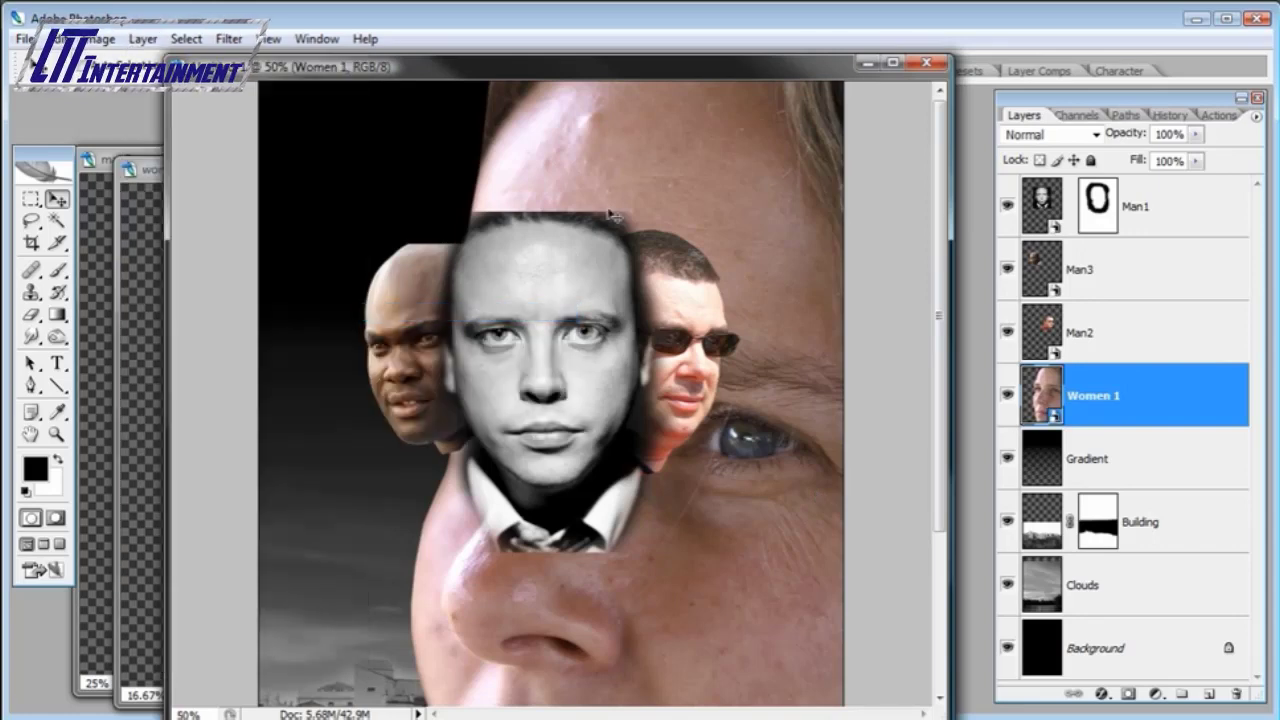
pyautogui.moveTo(603, 172); pyautogui.dragTo(605, 322)
# - Free-transform Women 1 down to head size and place it on the right-hand face
pyautogui.click(58, 38)
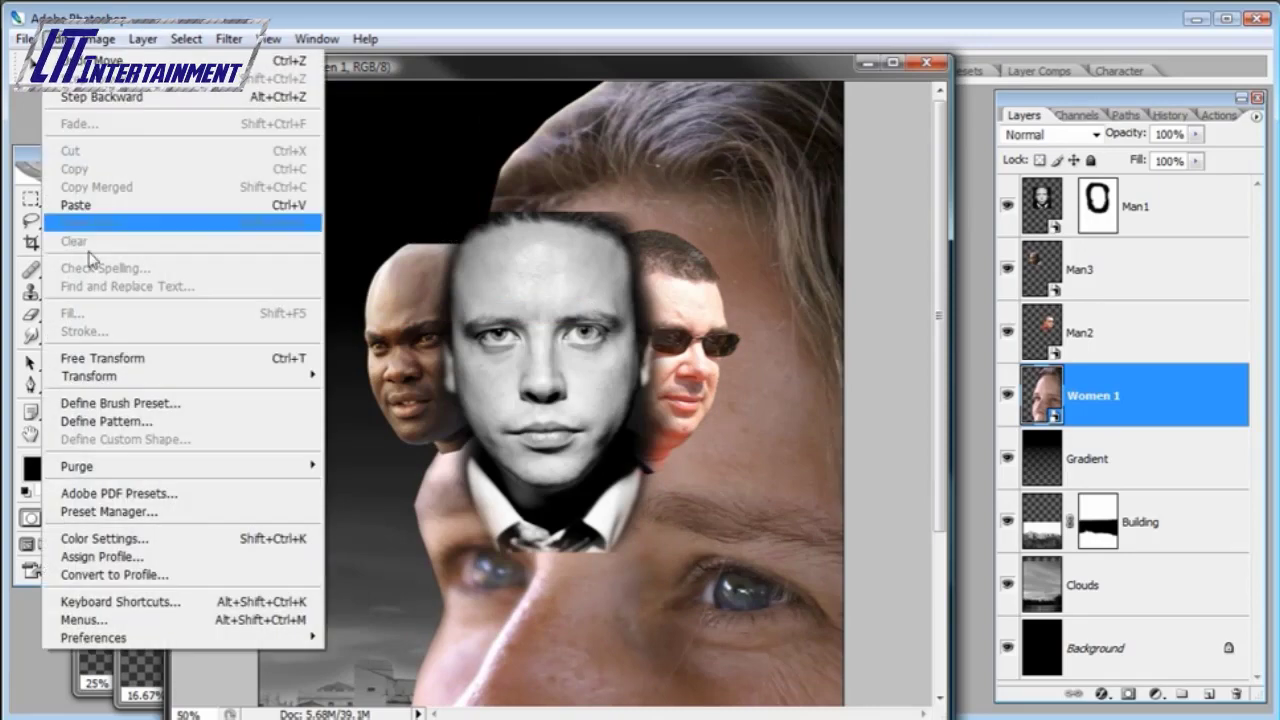
pyautogui.click(90, 354)
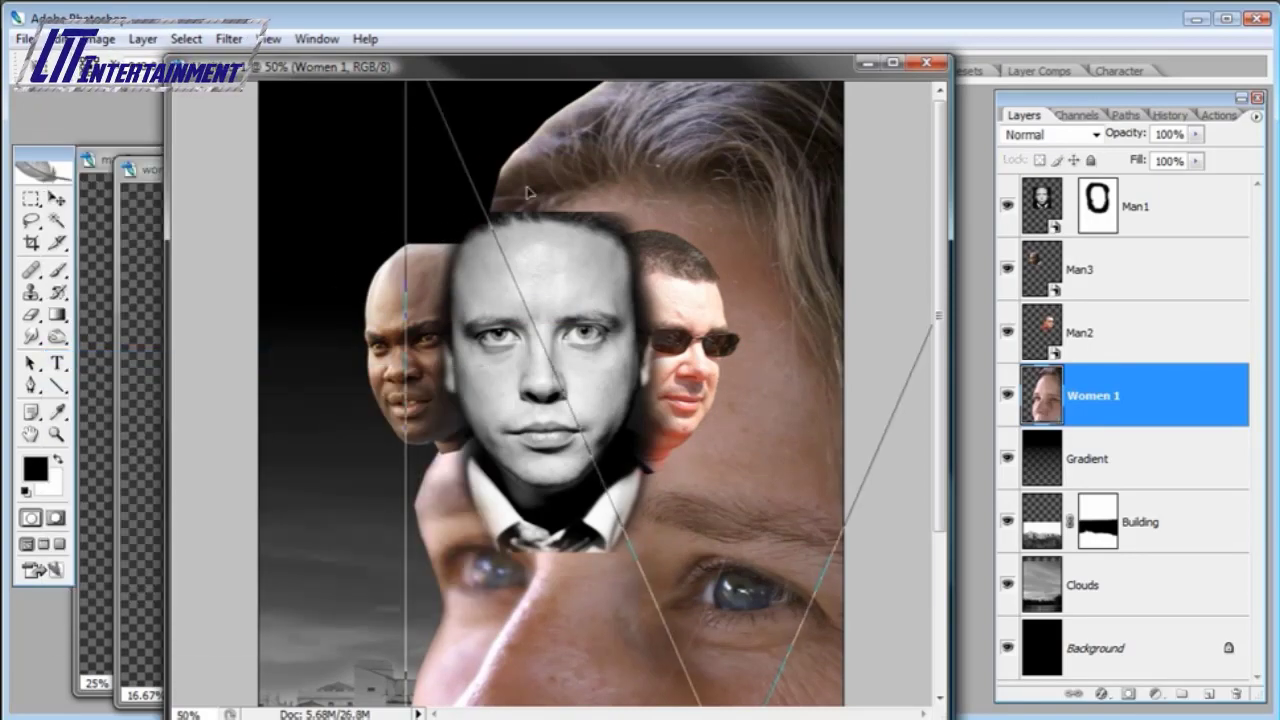
pyautogui.moveTo(471, 208); pyautogui.dragTo(586, 555)
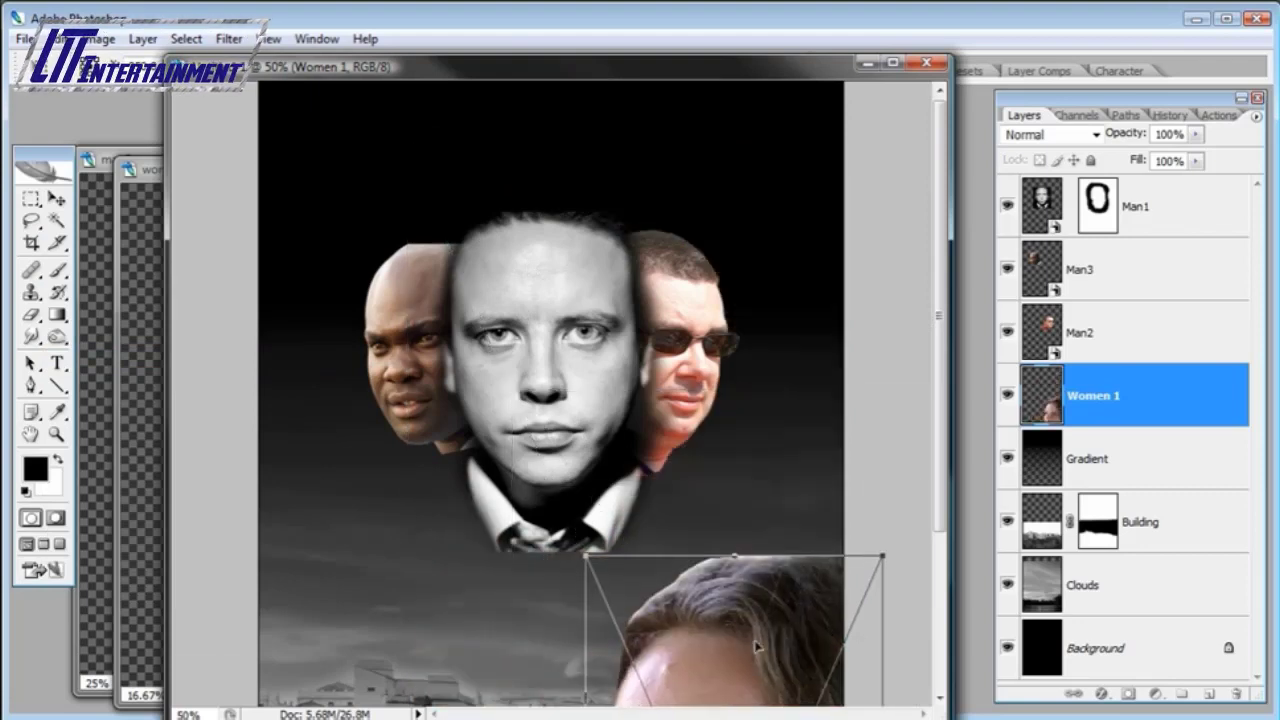
pyautogui.moveTo(765, 668); pyautogui.dragTo(551, 230)
pyautogui.moveTo(376, 122); pyautogui.dragTo(462, 302)
pyautogui.moveTo(525, 360); pyautogui.dragTo(685, 347)
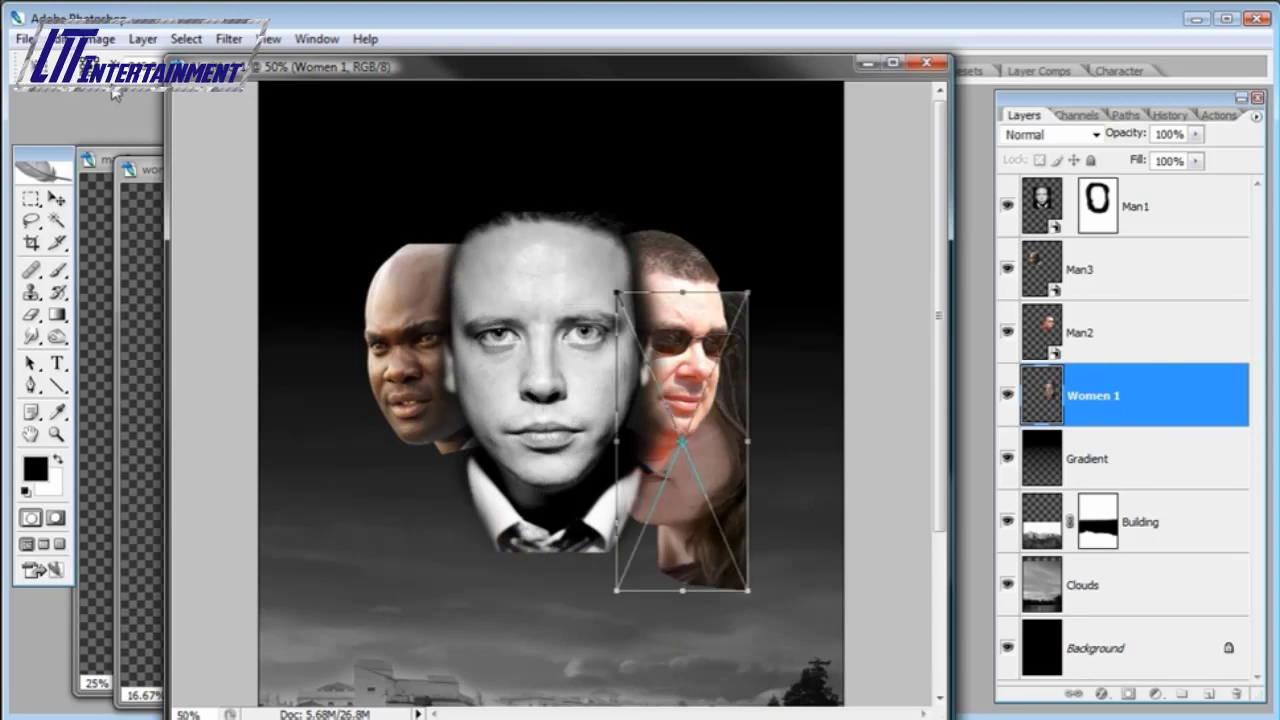
# - Flip the Women 1 face horizontally, shrink it slightly and tilt it clockwise
pyautogui.click(62, 38)
pyautogui.moveTo(143, 376)
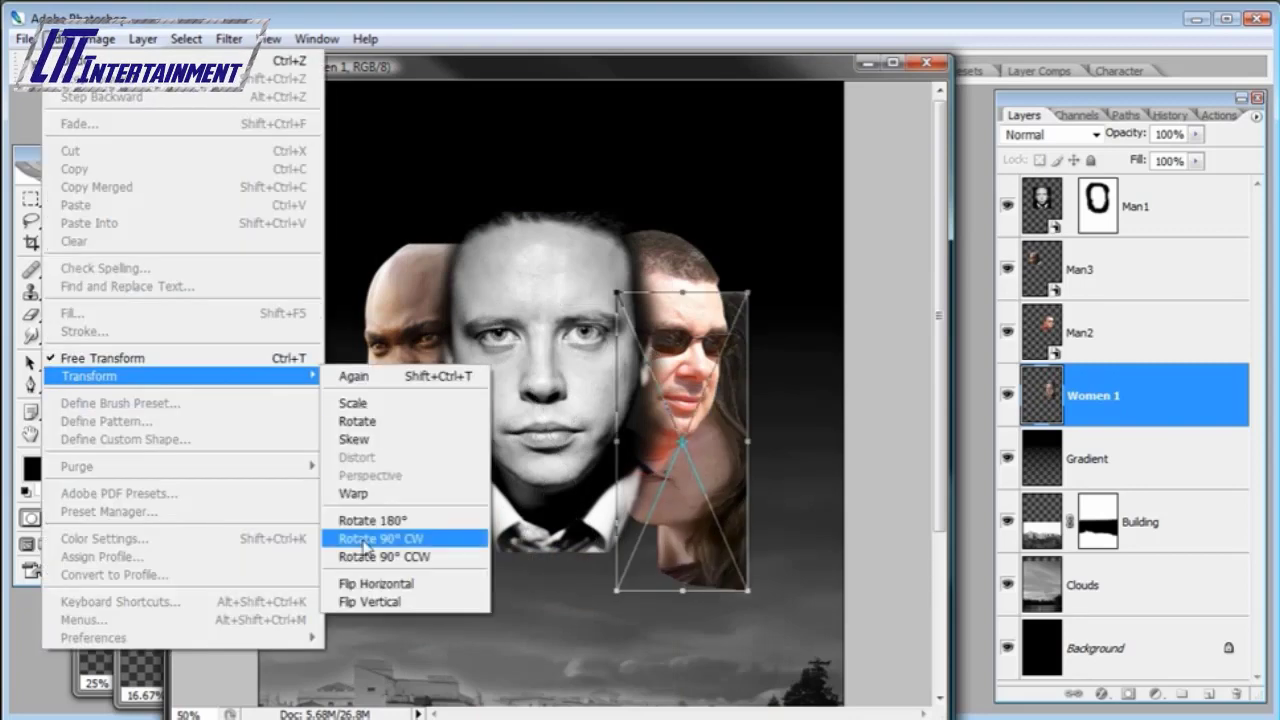
pyautogui.click(362, 588)
pyautogui.moveTo(698, 354); pyautogui.dragTo(740, 295)
pyautogui.moveTo(795, 231); pyautogui.dragTo(776, 266)
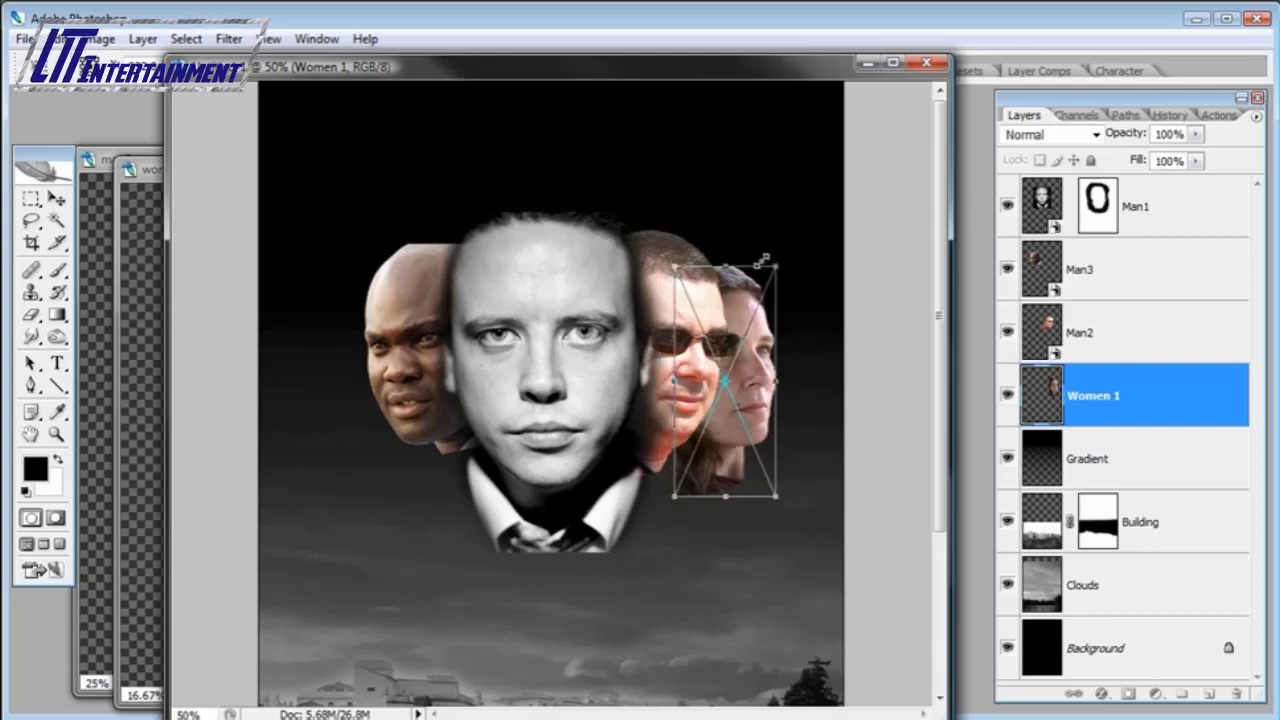
pyautogui.moveTo(736, 309); pyautogui.dragTo(756, 281)
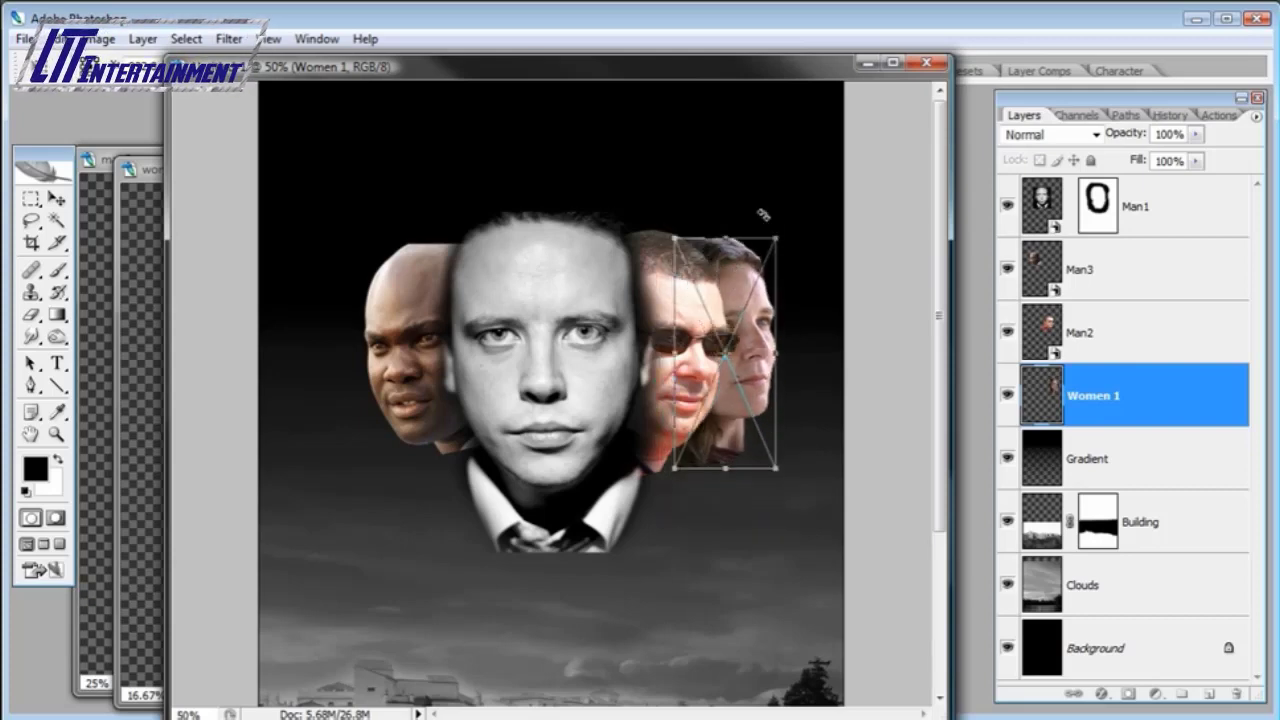
pyautogui.moveTo(763, 209); pyautogui.dragTo(783, 237)
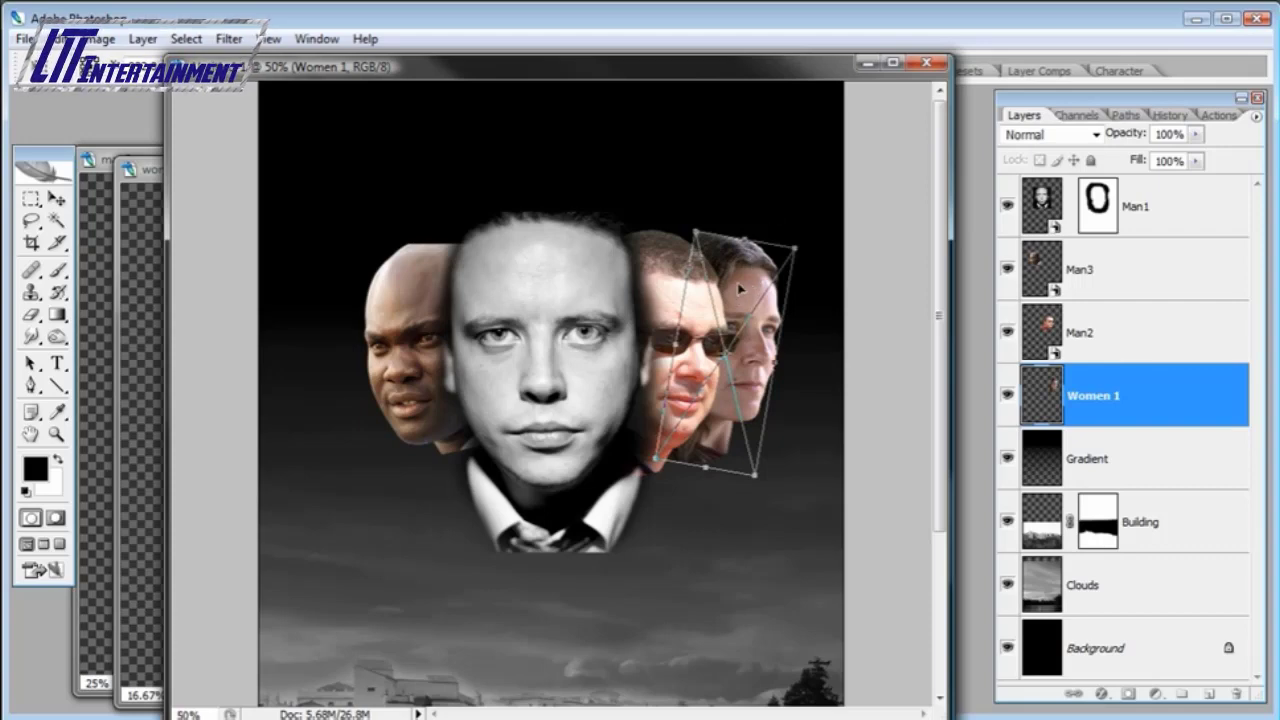
# - Fine-tune the Women 1 face's size, position and angle behind the sunglasses face, then apply
pyautogui.moveTo(757, 475); pyautogui.dragTo(754, 468)
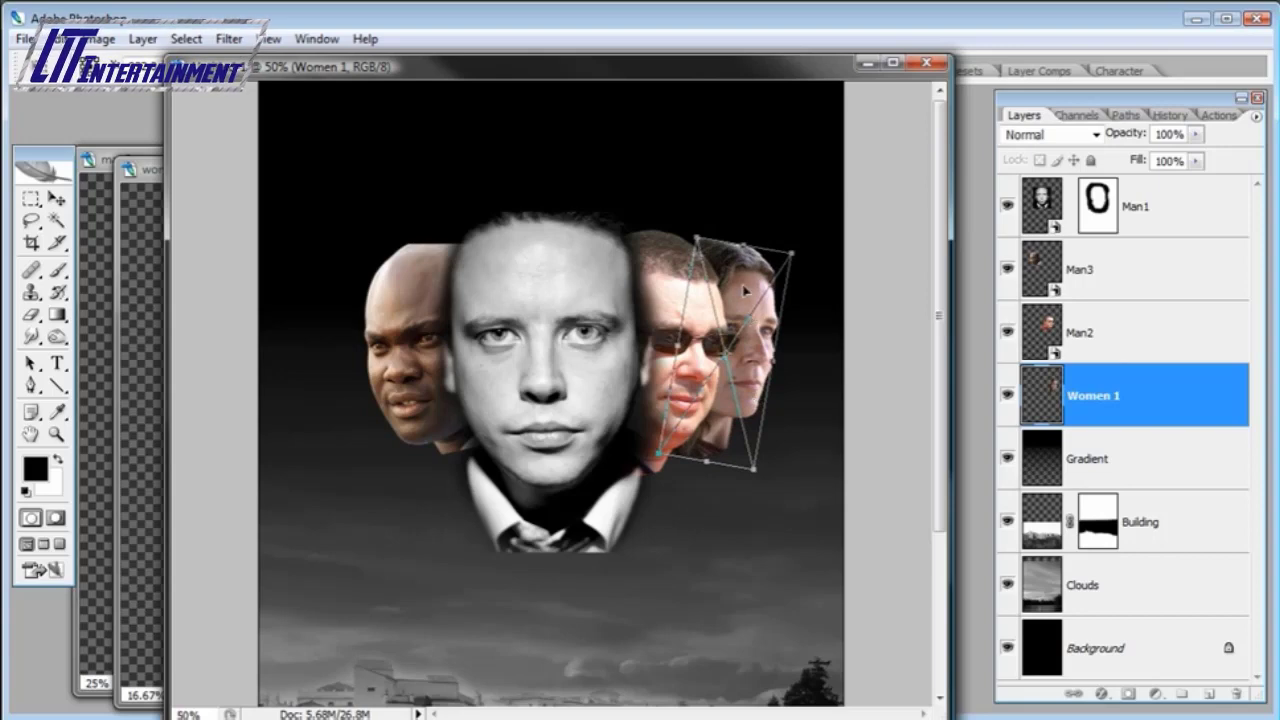
pyautogui.moveTo(746, 325); pyautogui.dragTo(758, 340)
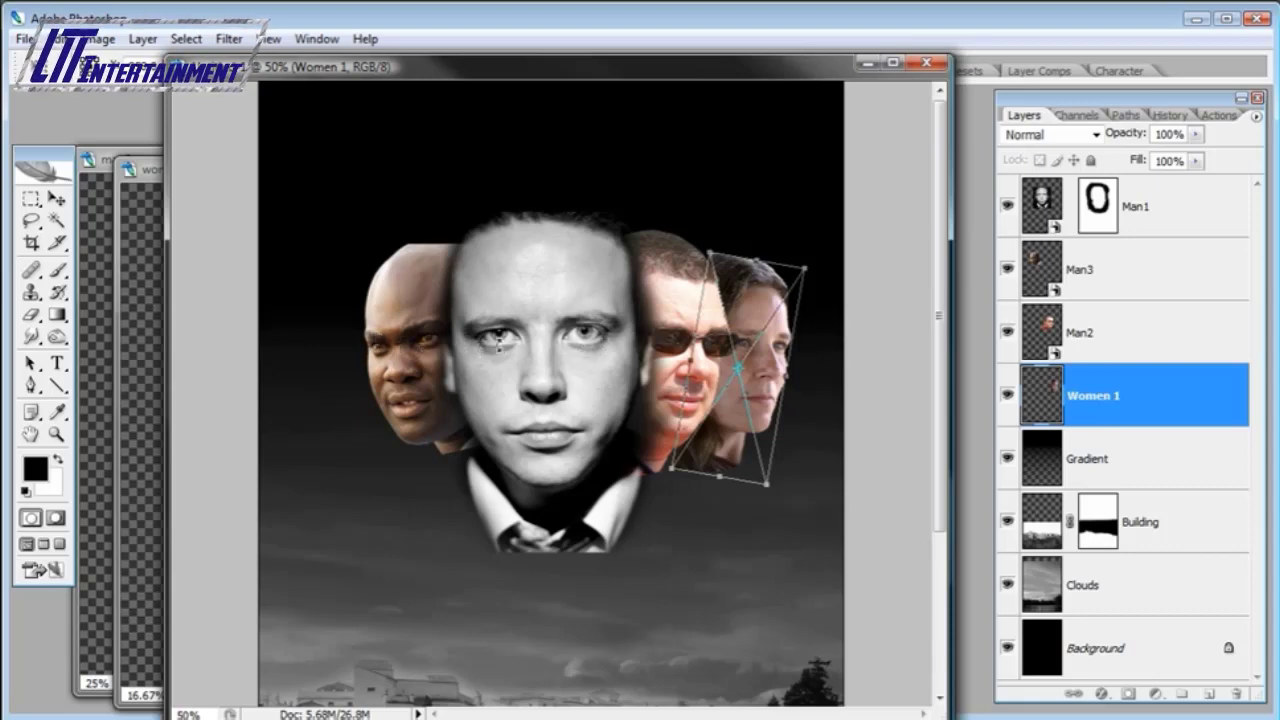
pyautogui.moveTo(754, 305); pyautogui.dragTo(753, 303)
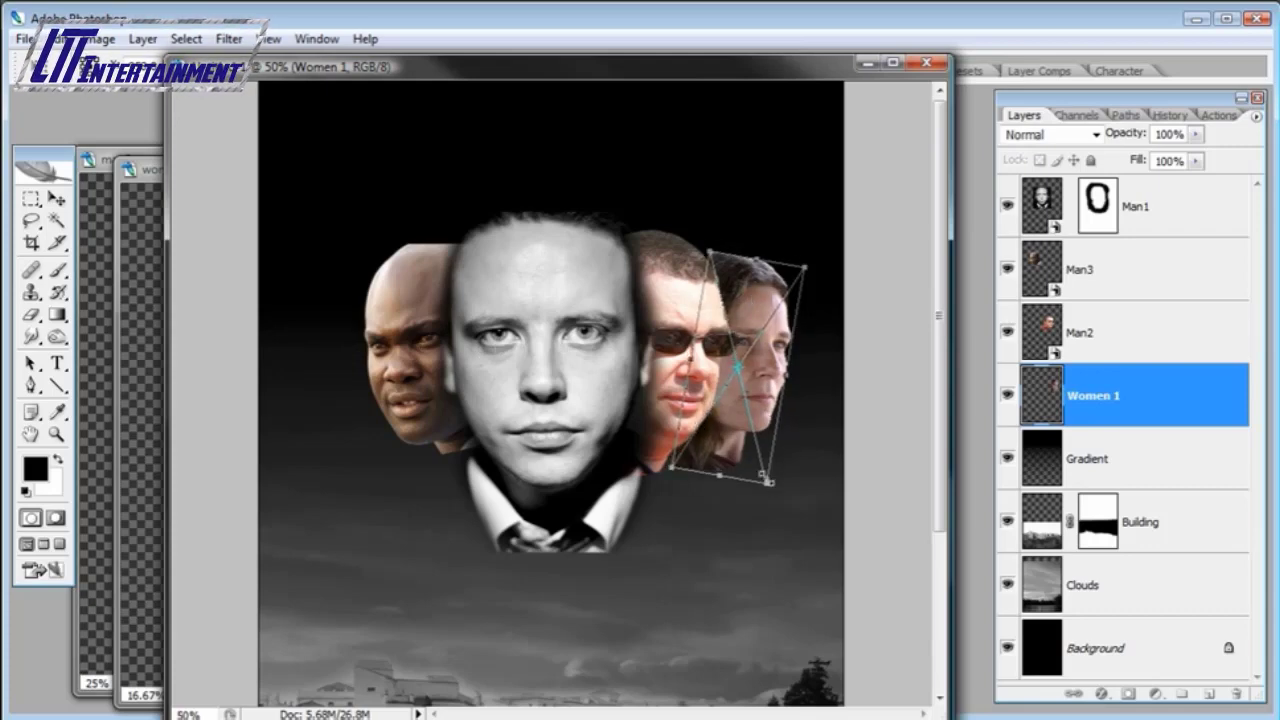
pyautogui.moveTo(766, 482); pyautogui.dragTo(762, 468)
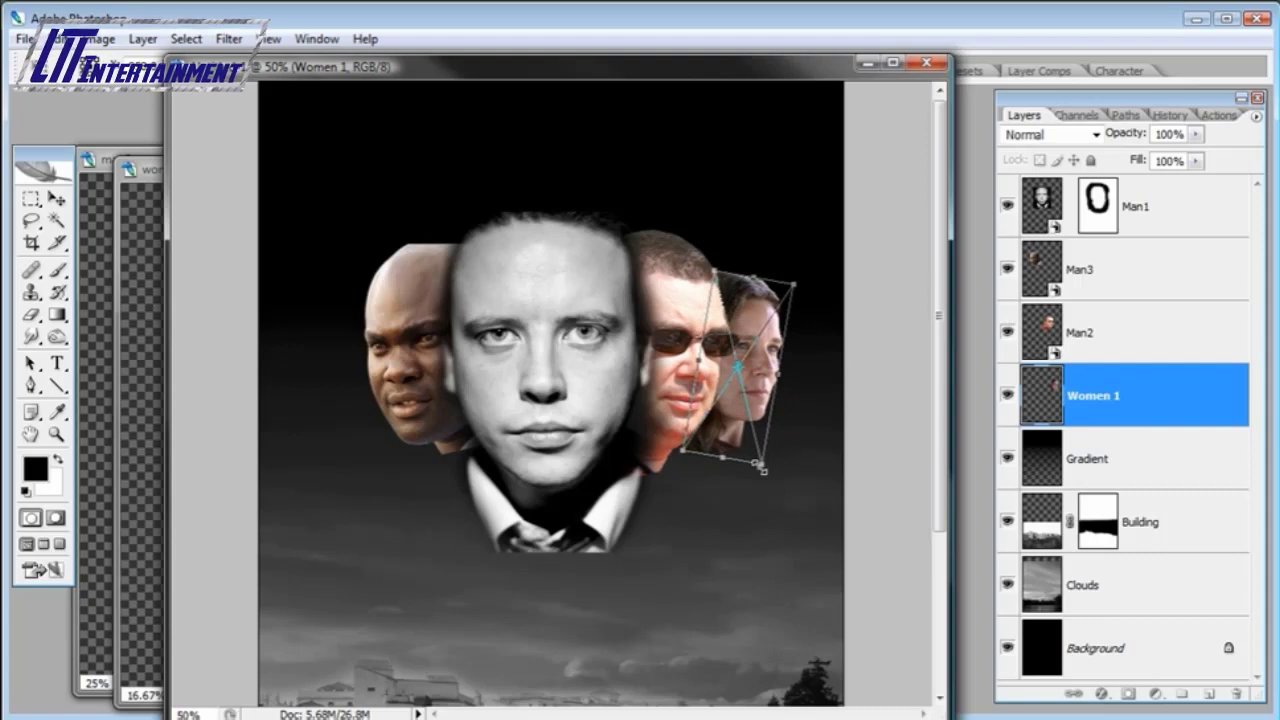
pyautogui.moveTo(802, 270); pyautogui.dragTo(781, 251)
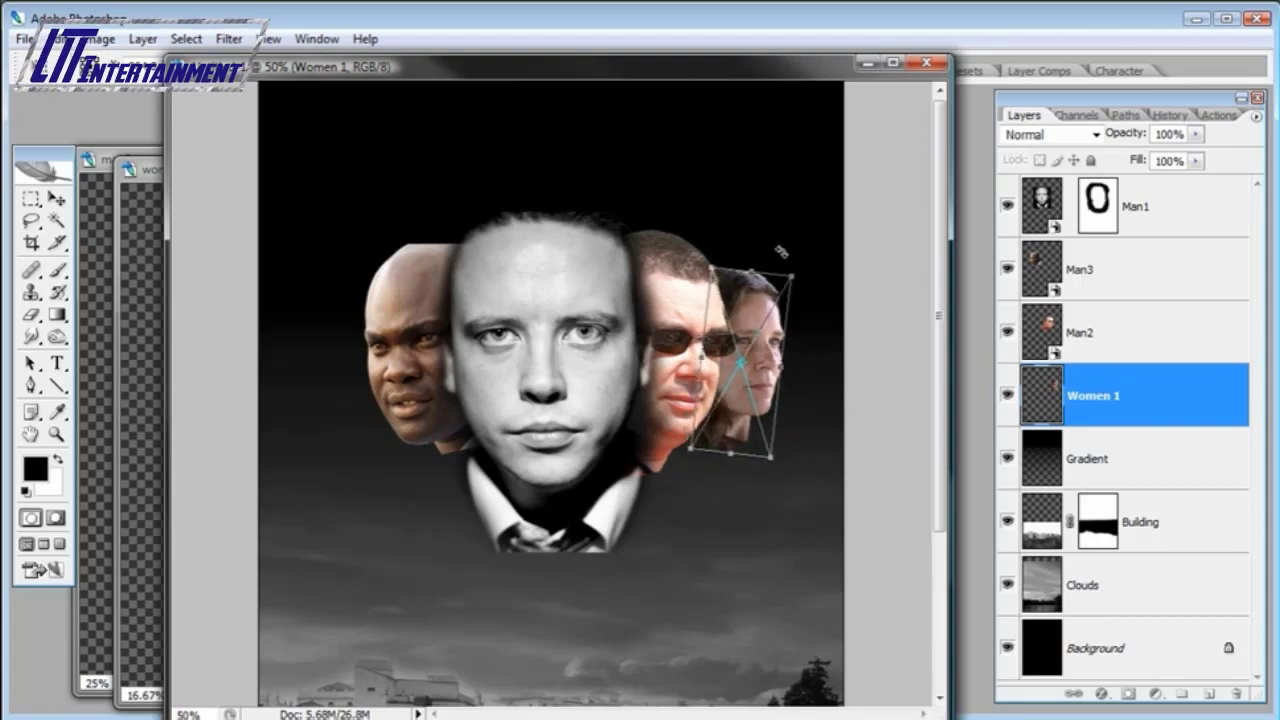
pyautogui.press('Return')
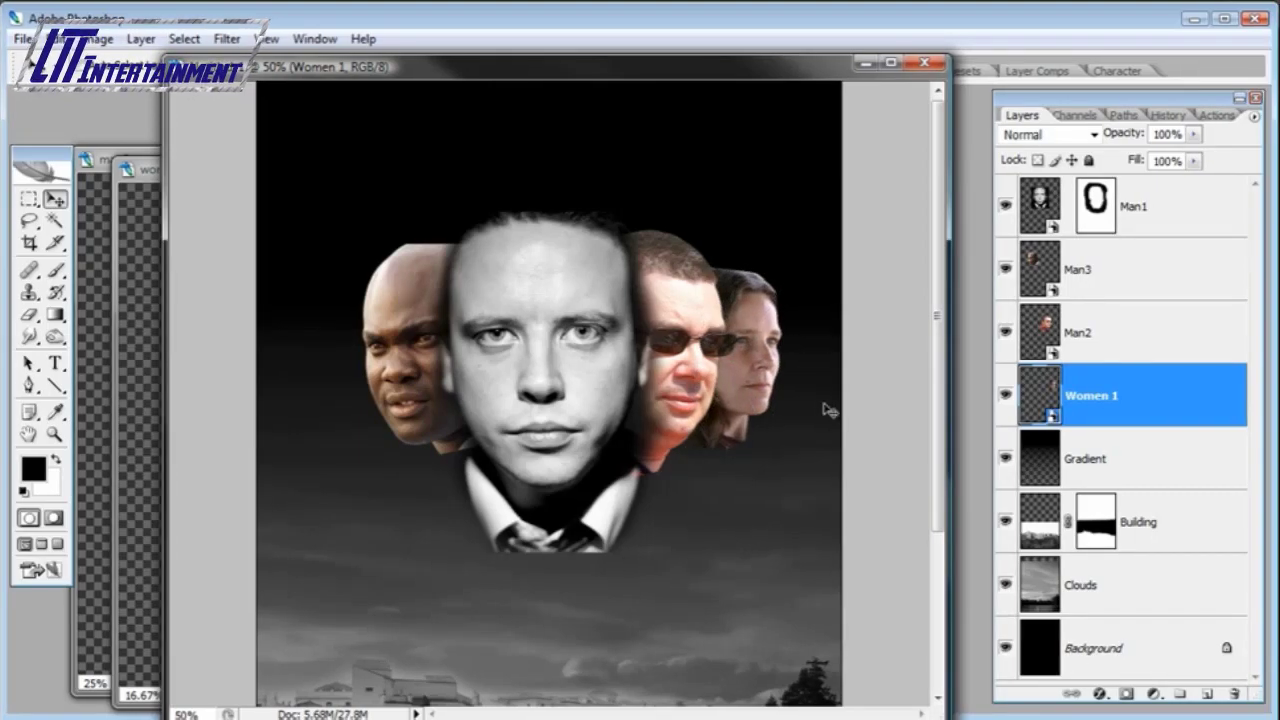
# - Open women1_crop.psd from Adobe Bridge
pyautogui.hotkey('alt', 'Tab')
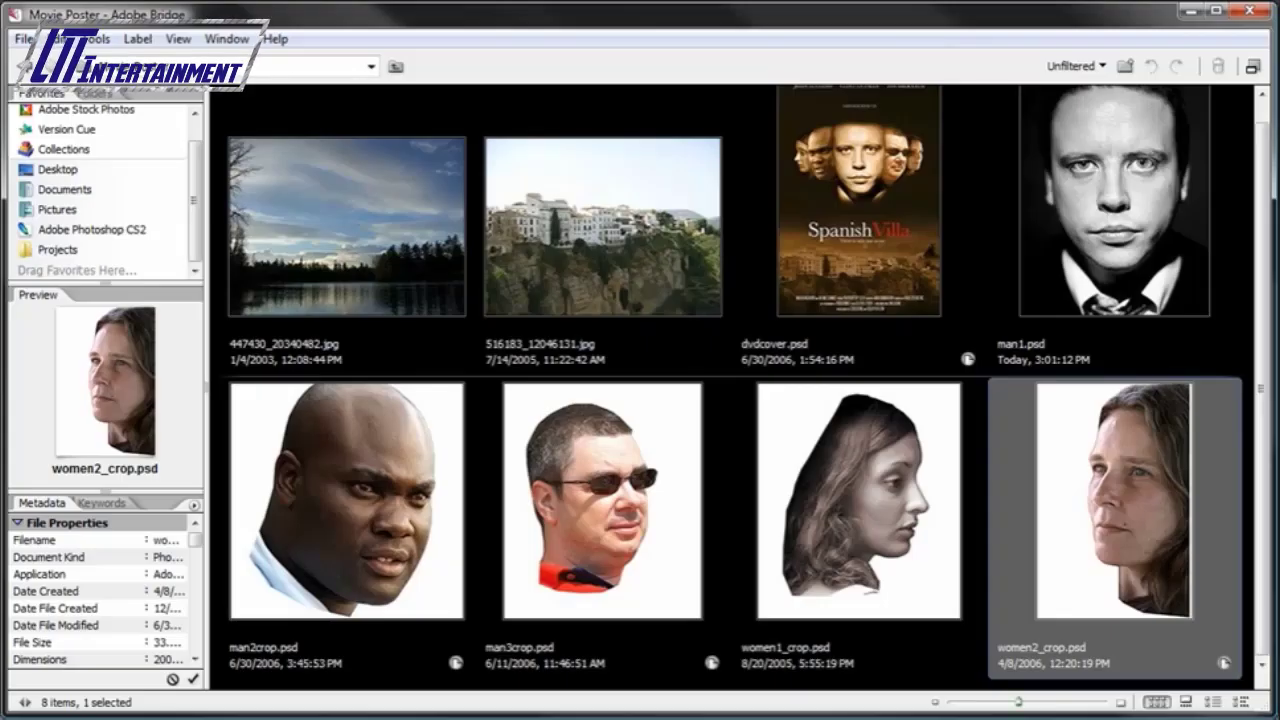
pyautogui.click(867, 478)
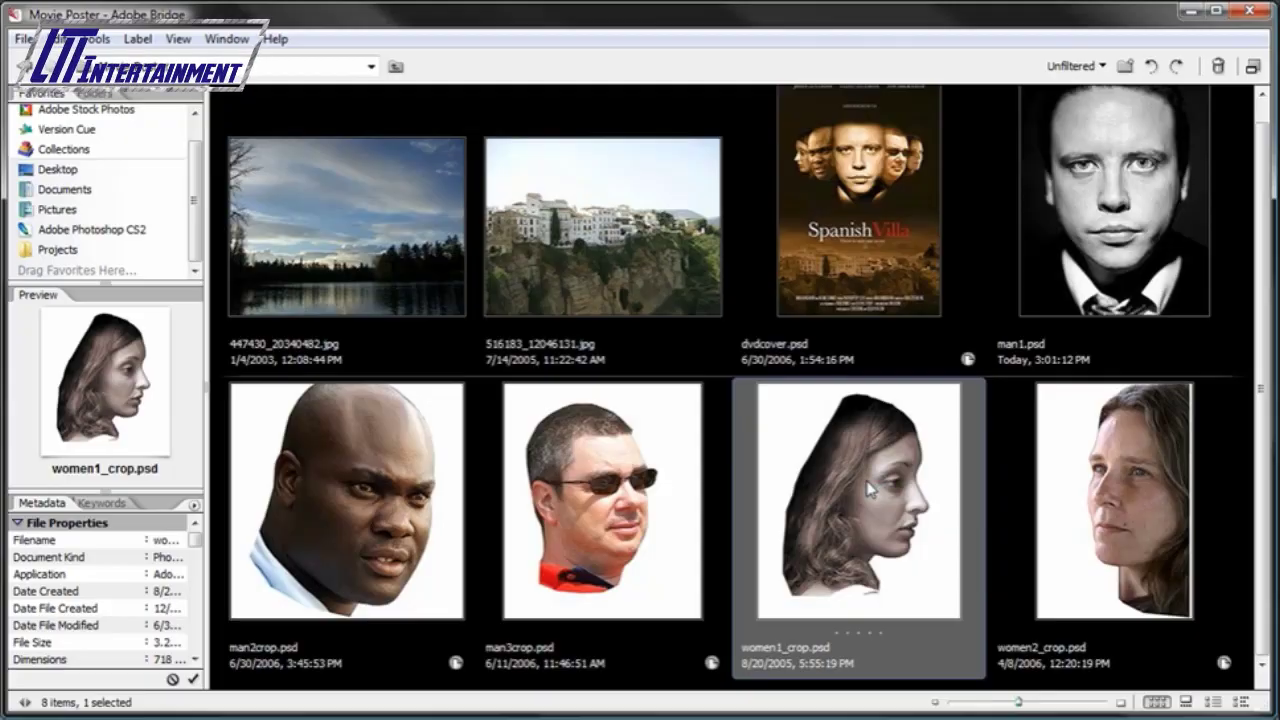
pyautogui.doubleClick(867, 488)
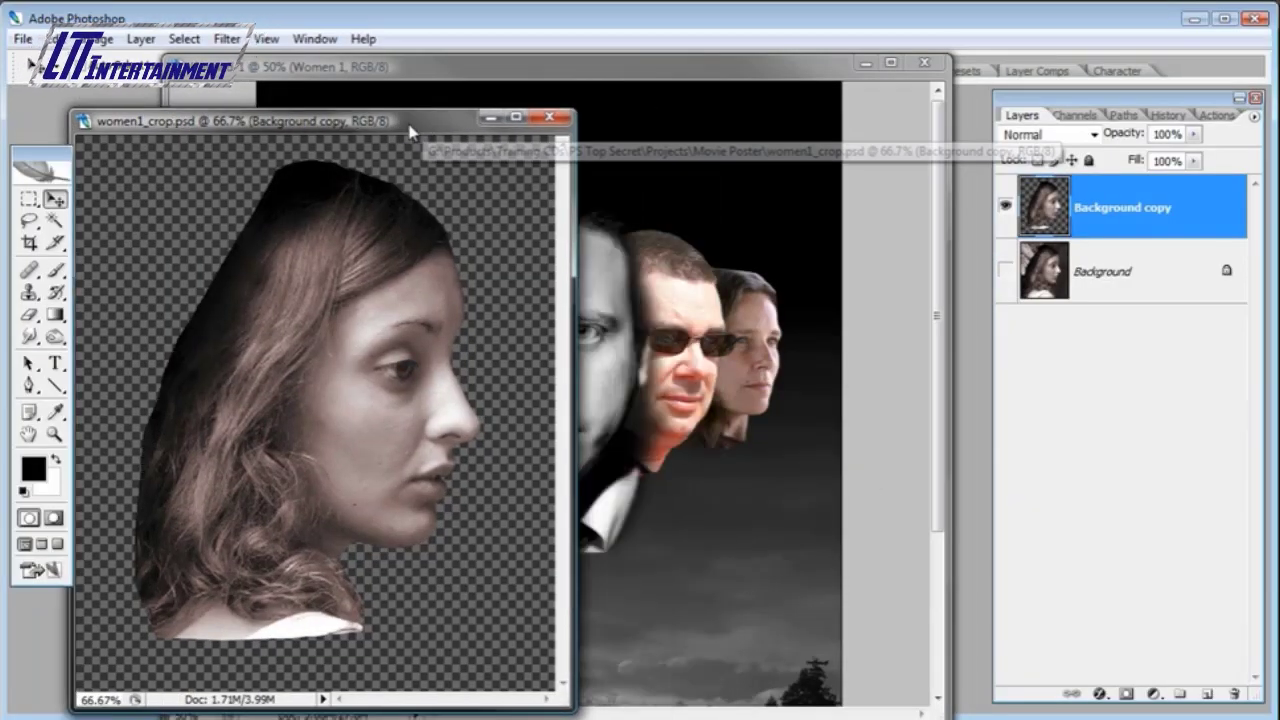
# - Bring the second woman's cut-out head into the poster as a layer named 'Women 2'
pyautogui.moveTo(566, 120); pyautogui.dragTo(426, 123)
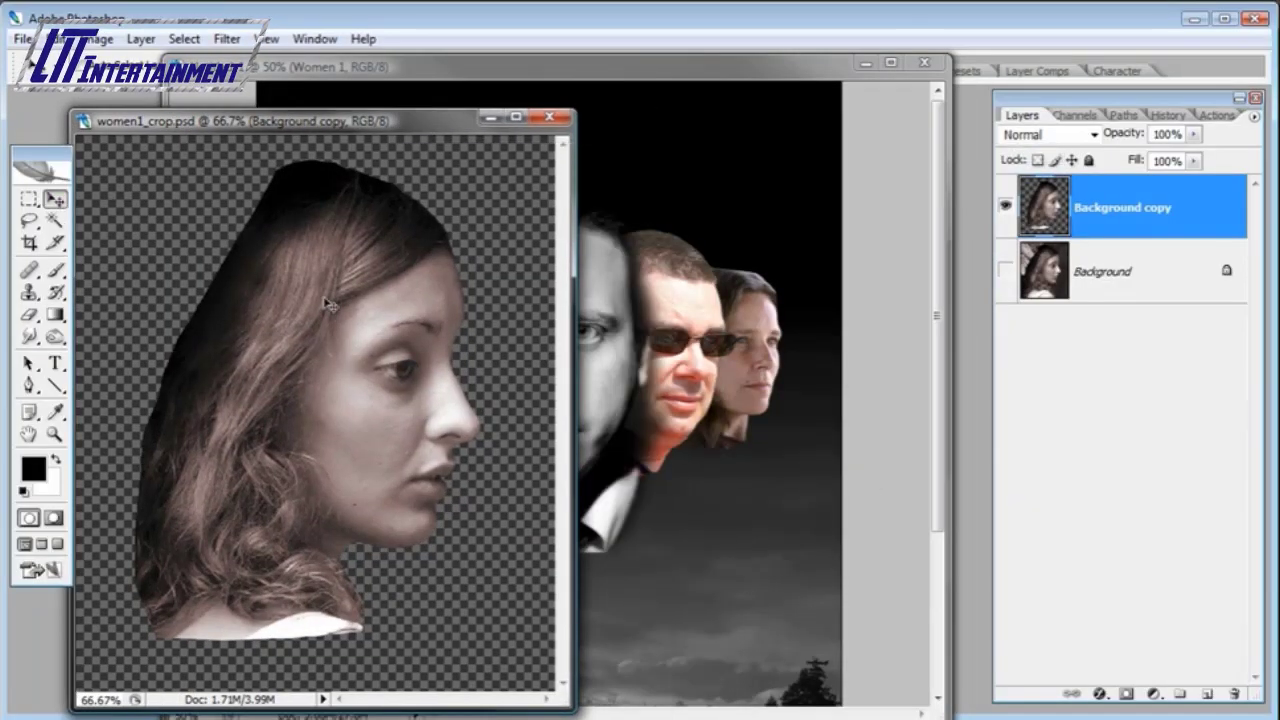
pyautogui.moveTo(368, 296); pyautogui.dragTo(523, 294)
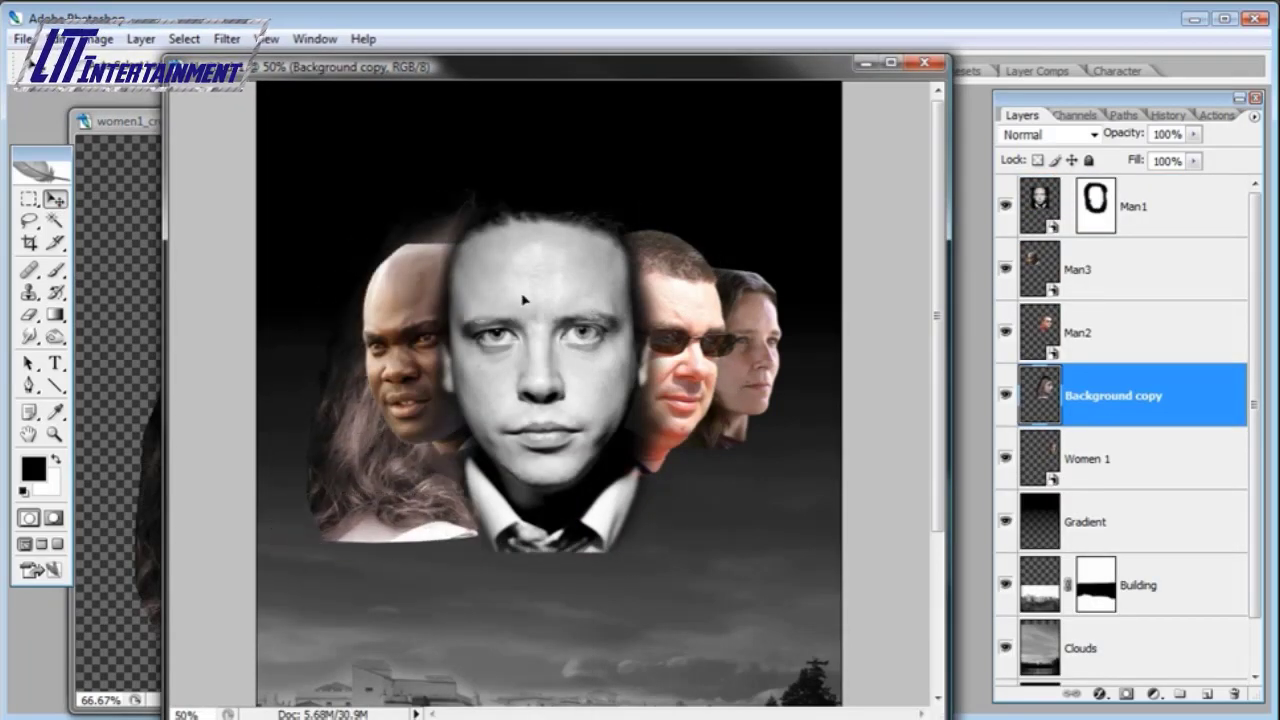
pyautogui.doubleClick(1127, 398)
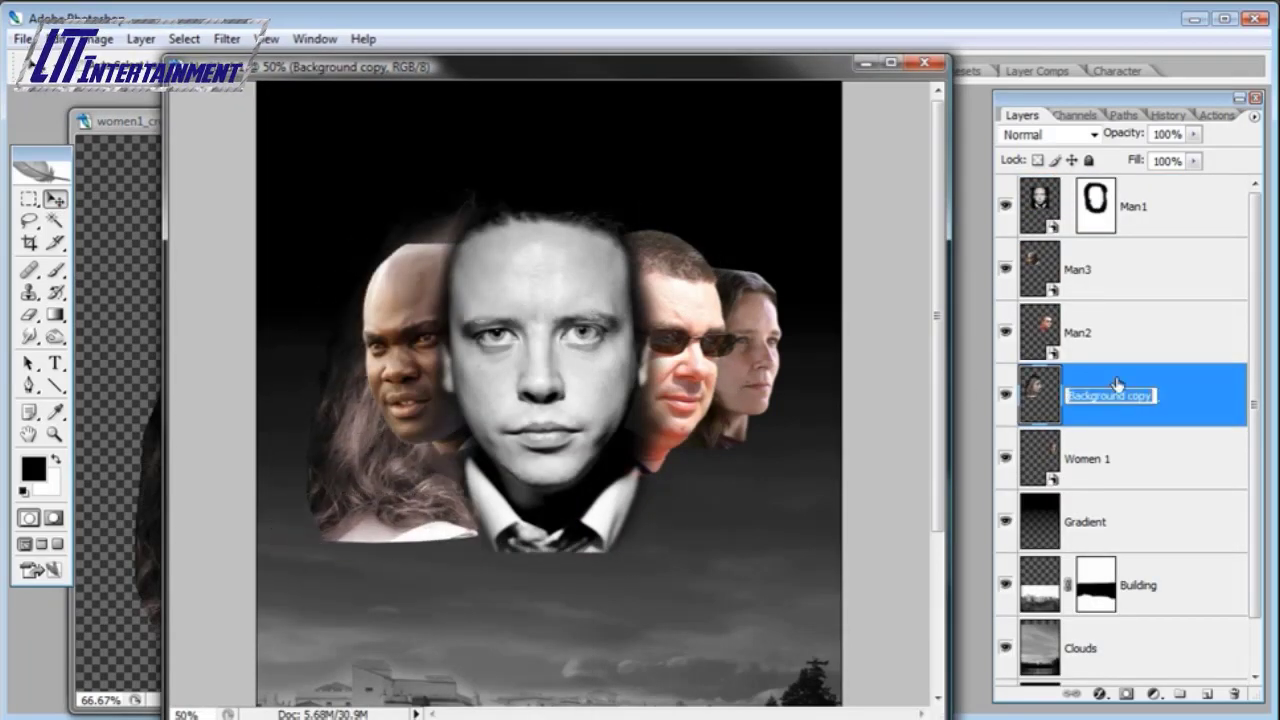
pyautogui.write('Women 2')
pyautogui.press('Return')
# - Place Women 2 below Women 1, flip it horizontally and make it a smart object
pyautogui.moveTo(1117, 386); pyautogui.dragTo(1051, 455)
pyautogui.moveTo(1051, 455); pyautogui.dragTo(1101, 486)
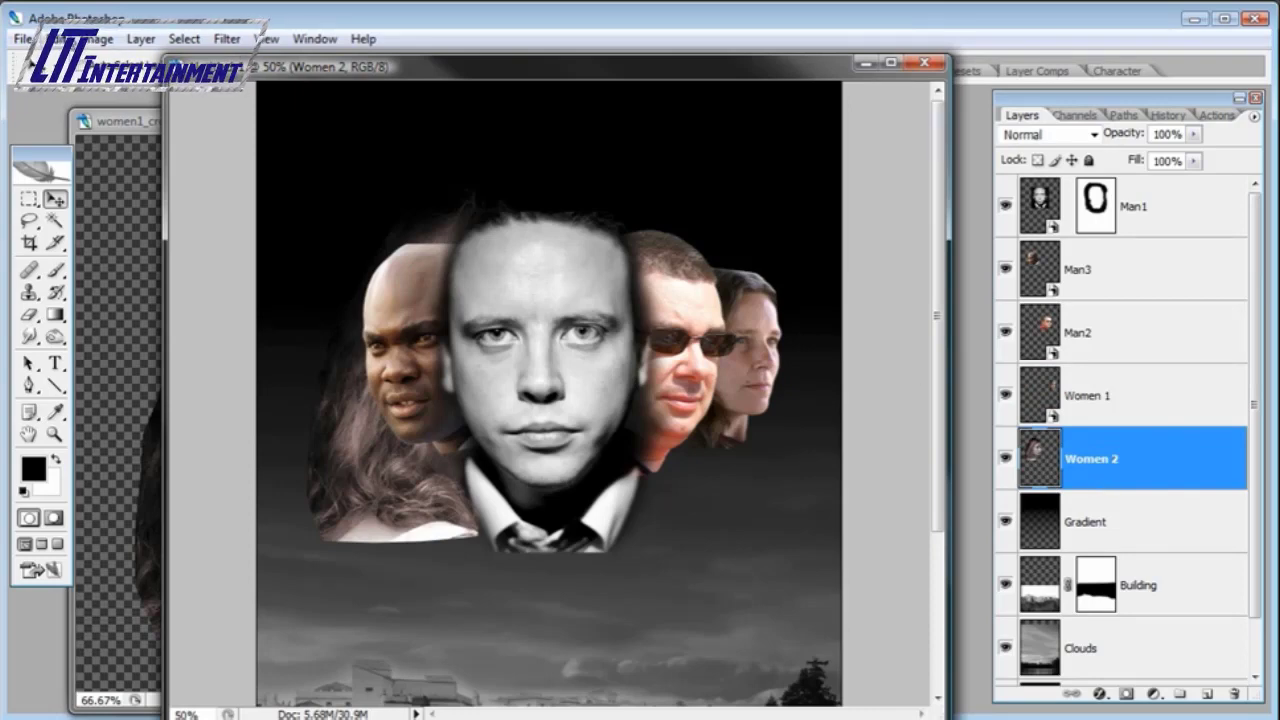
pyautogui.click(57, 38)
pyautogui.moveTo(120, 376)
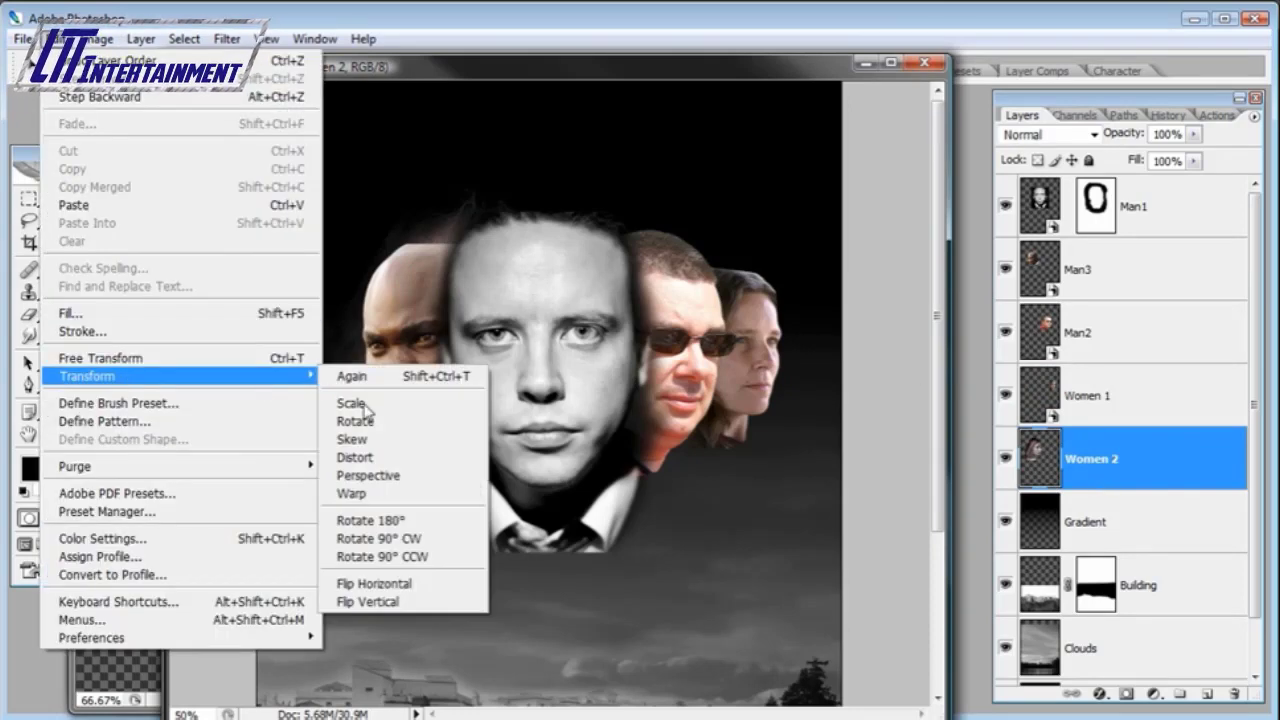
pyautogui.click(378, 593)
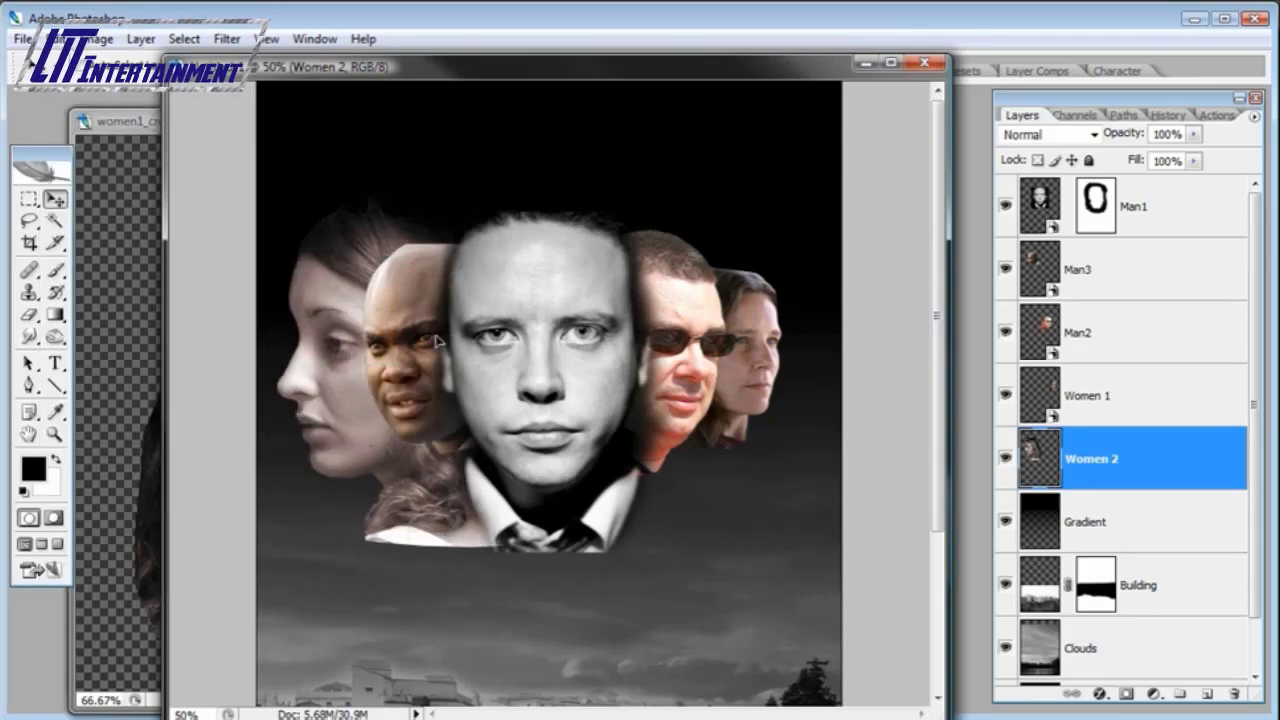
pyautogui.click(141, 38)
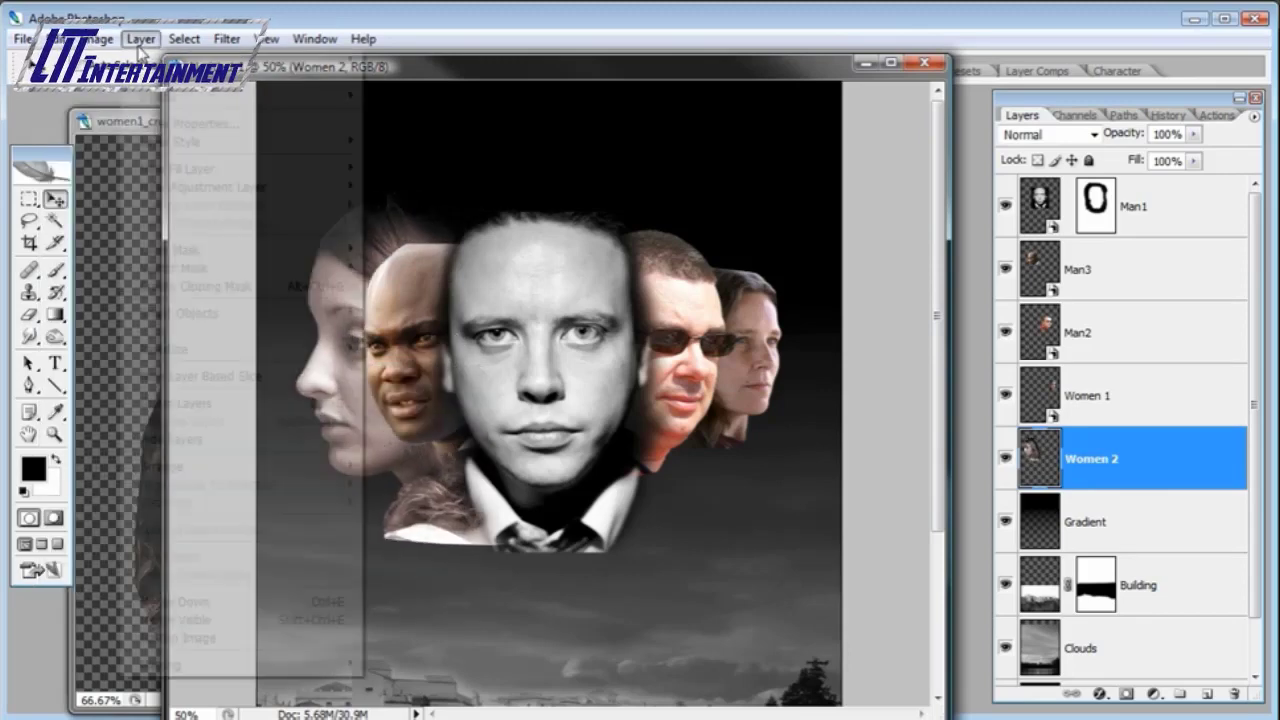
pyautogui.moveTo(260, 318)
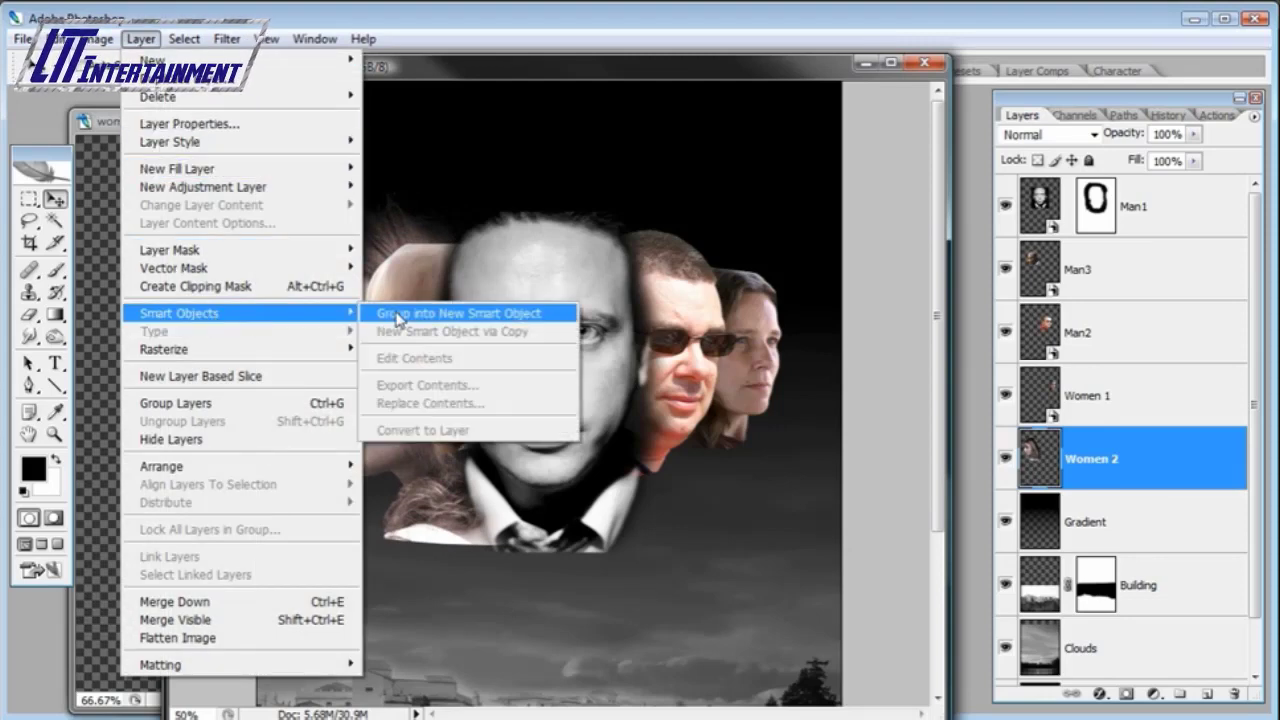
pyautogui.click(470, 314)
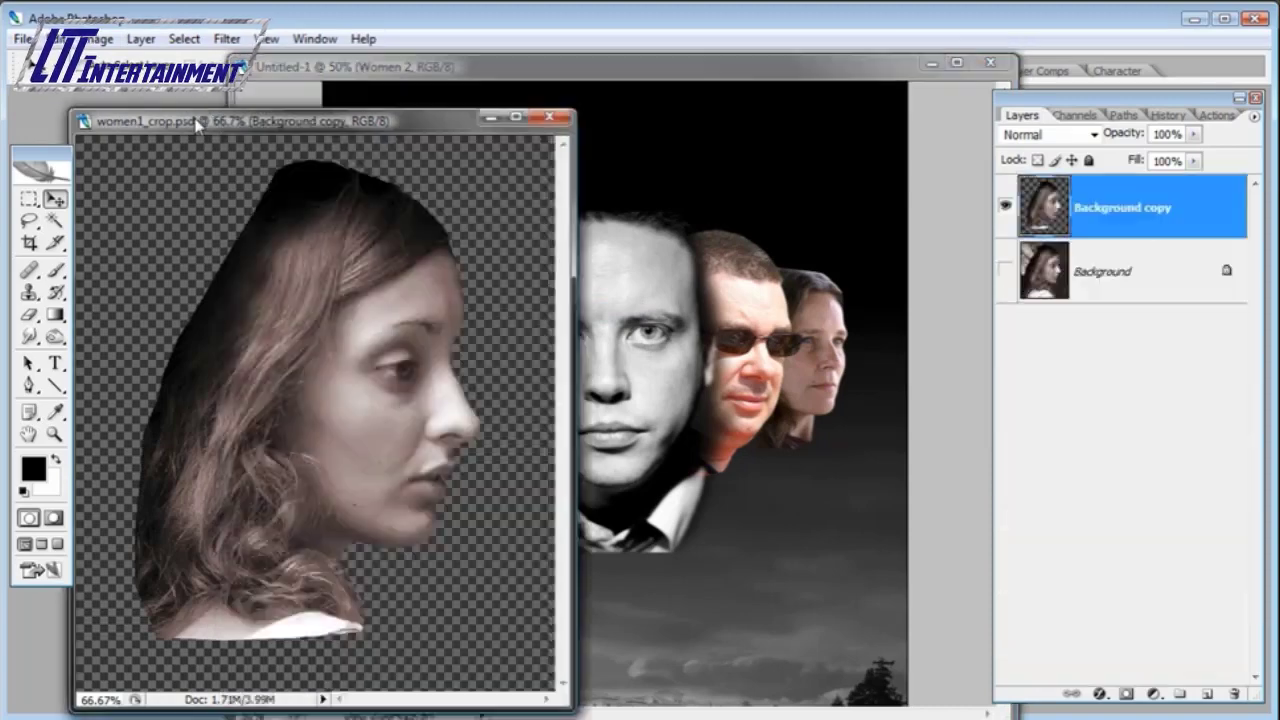
# - Close the women, man2crop and man3crop source images
pyautogui.click(562, 120)
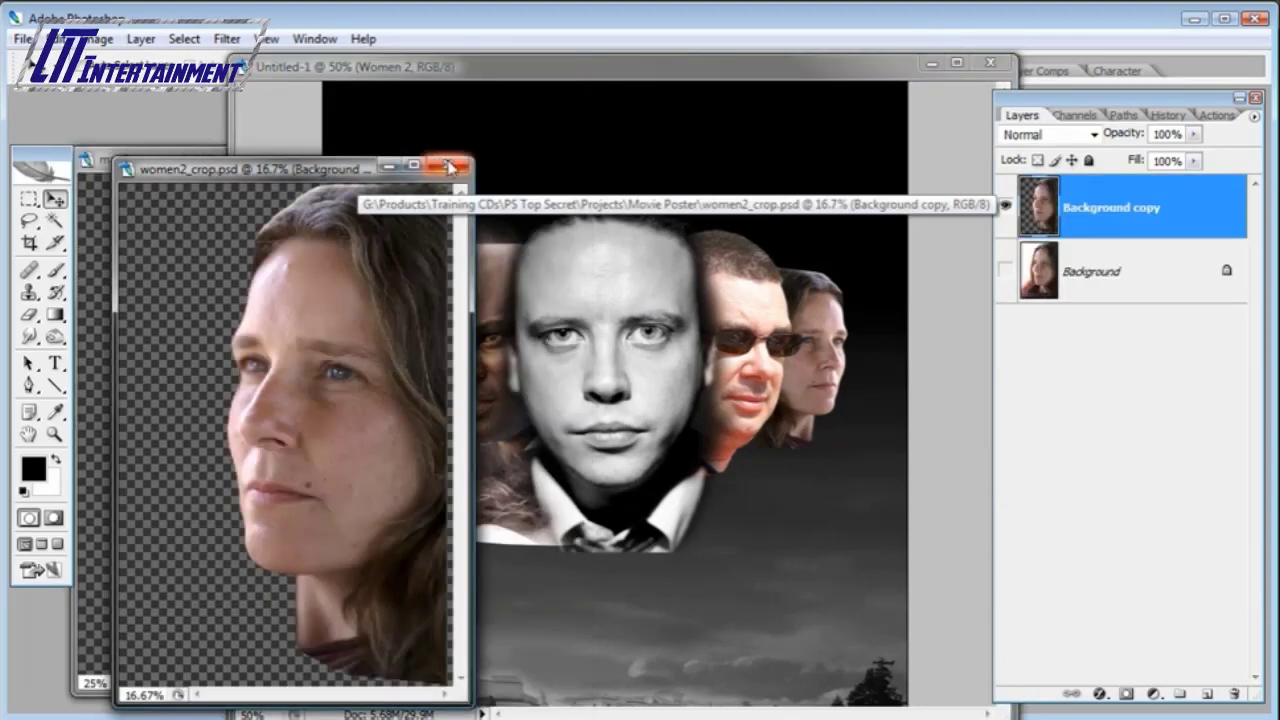
pyautogui.click(448, 166)
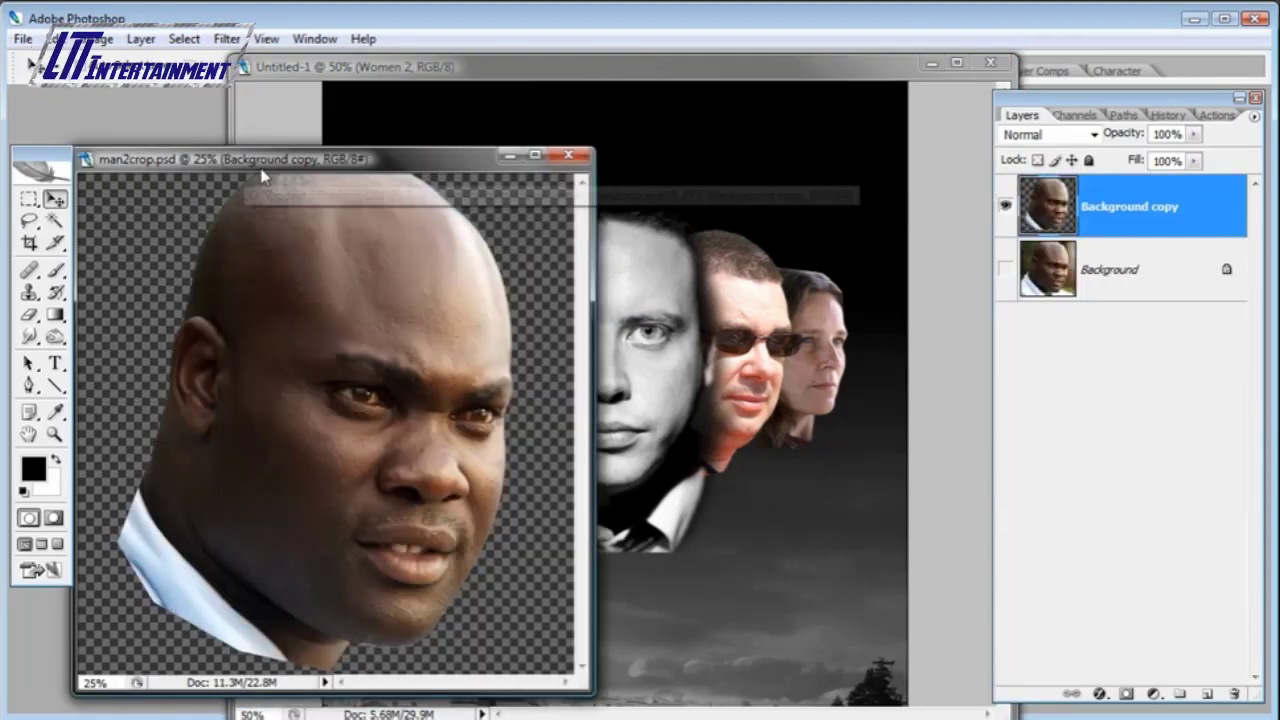
pyautogui.click(210, 162)
pyautogui.click(567, 156)
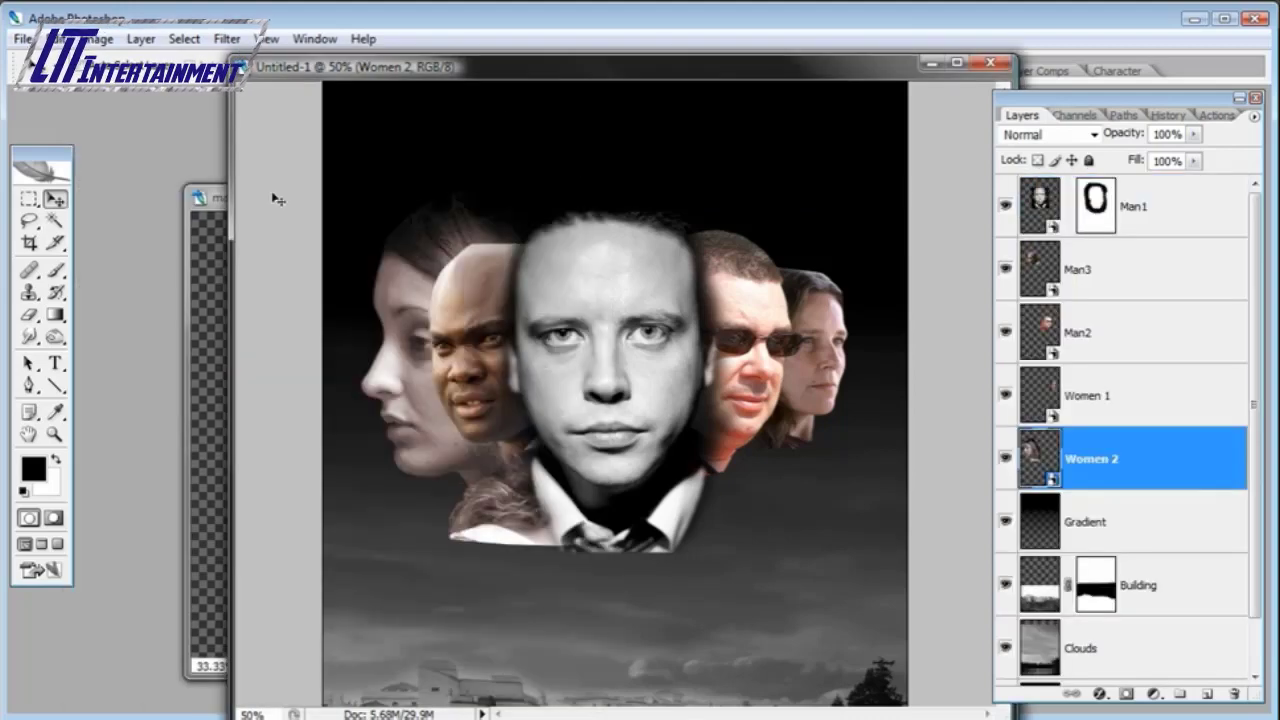
pyautogui.click(222, 206)
pyautogui.click(559, 193)
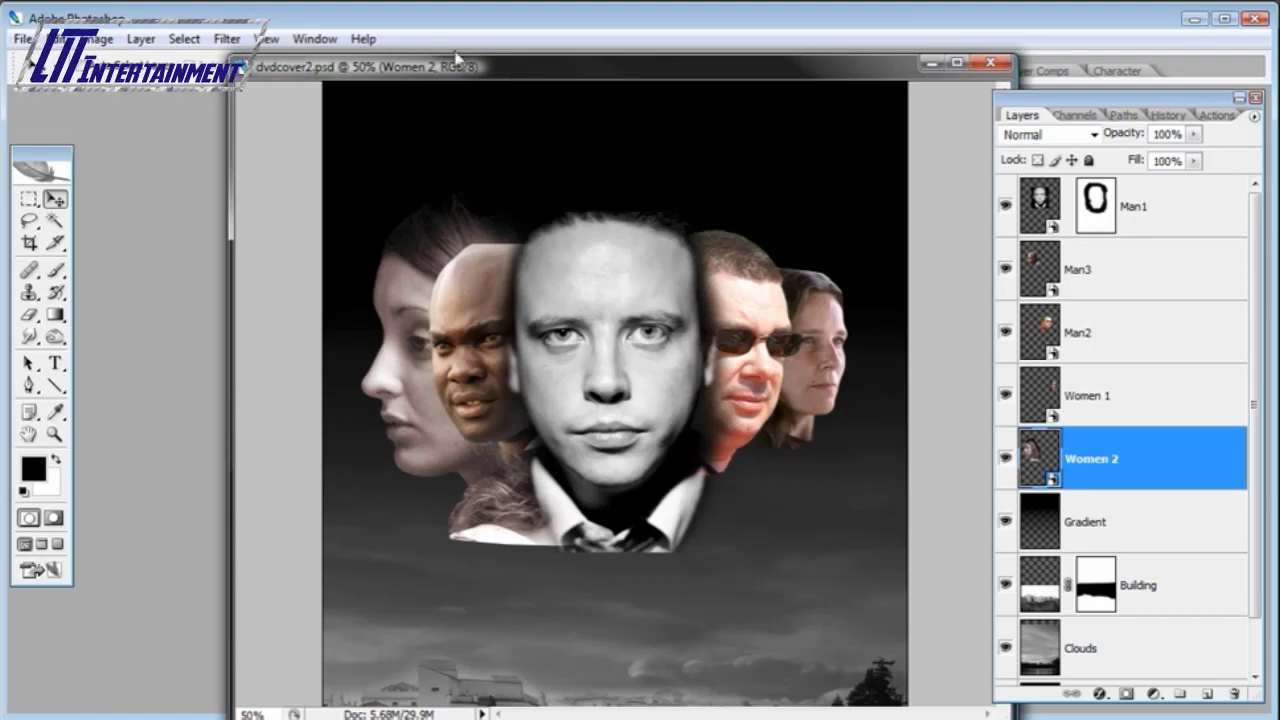
pyautogui.click(55, 38)
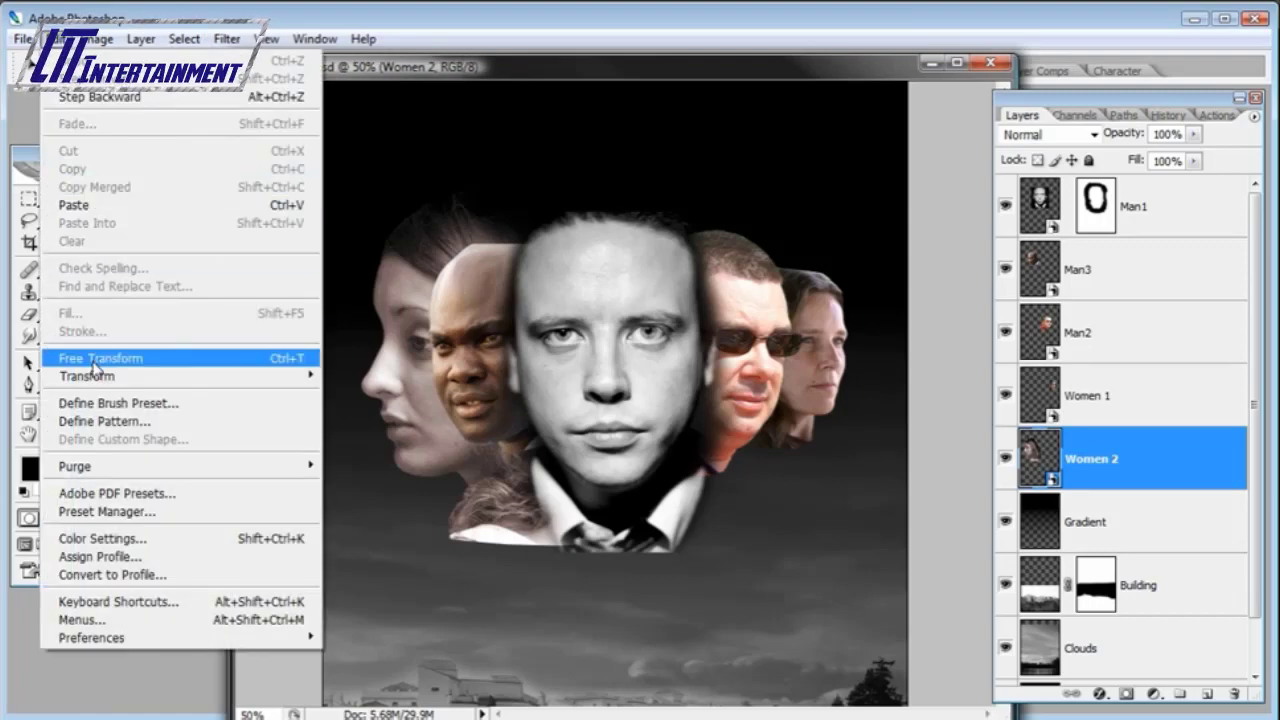
# - Free-transform Women 2, shrinking it to head size with a slight rotation
pyautogui.click(97, 358)
pyautogui.moveTo(355, 183); pyautogui.dragTo(389, 234)
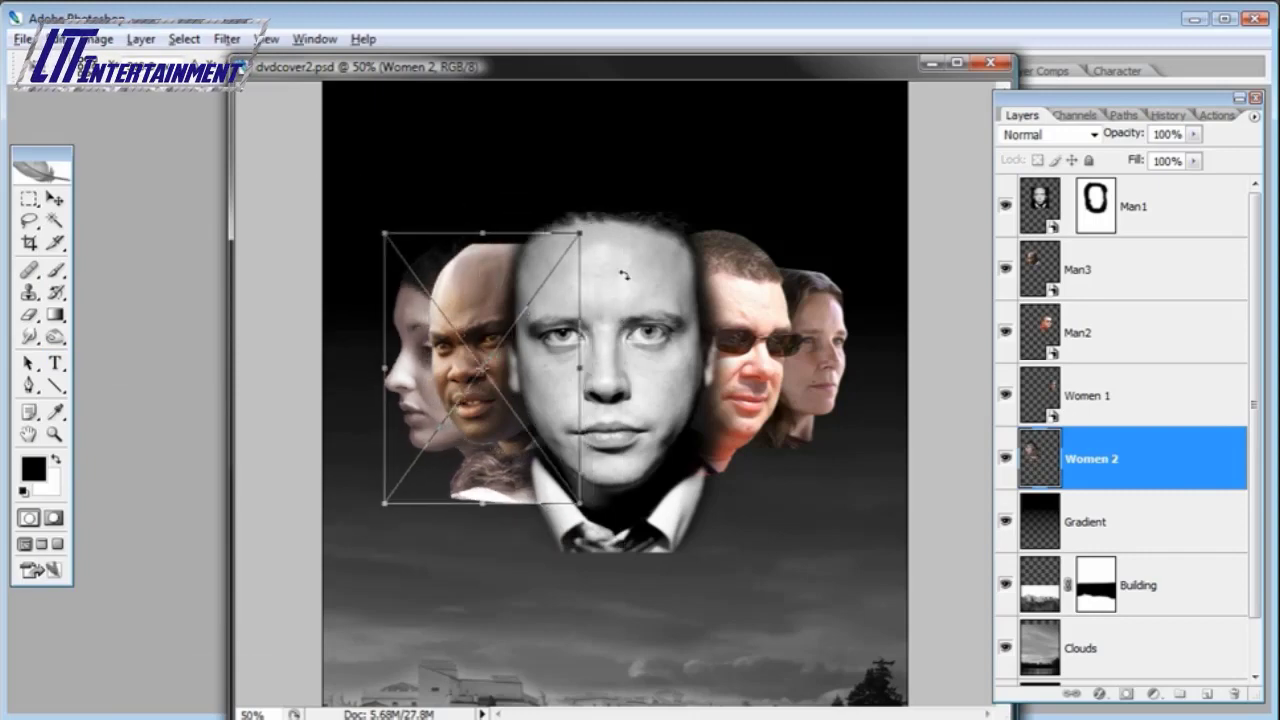
pyautogui.moveTo(640, 276); pyautogui.dragTo(629, 259)
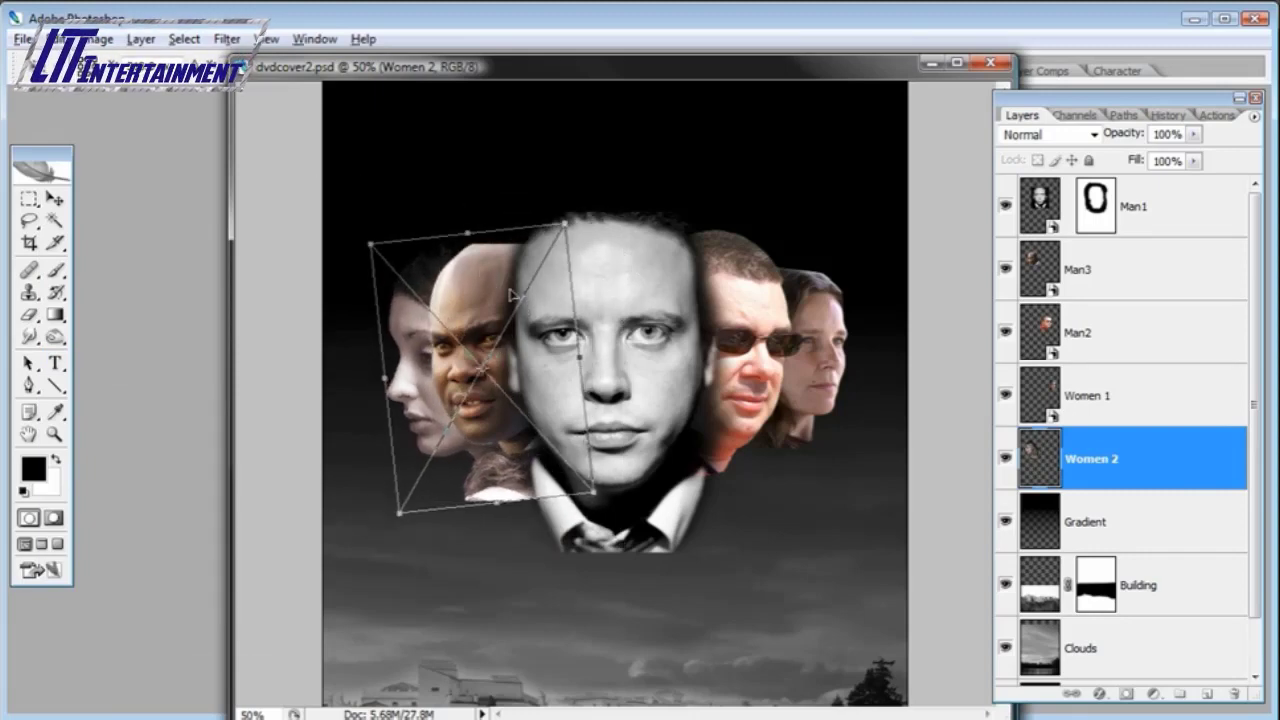
pyautogui.moveTo(482, 296); pyautogui.dragTo(467, 294)
pyautogui.moveTo(583, 209); pyautogui.dragTo(592, 214)
pyautogui.moveTo(570, 495); pyautogui.dragTo(551, 472)
pyautogui.moveTo(414, 390); pyautogui.dragTo(884, 366)
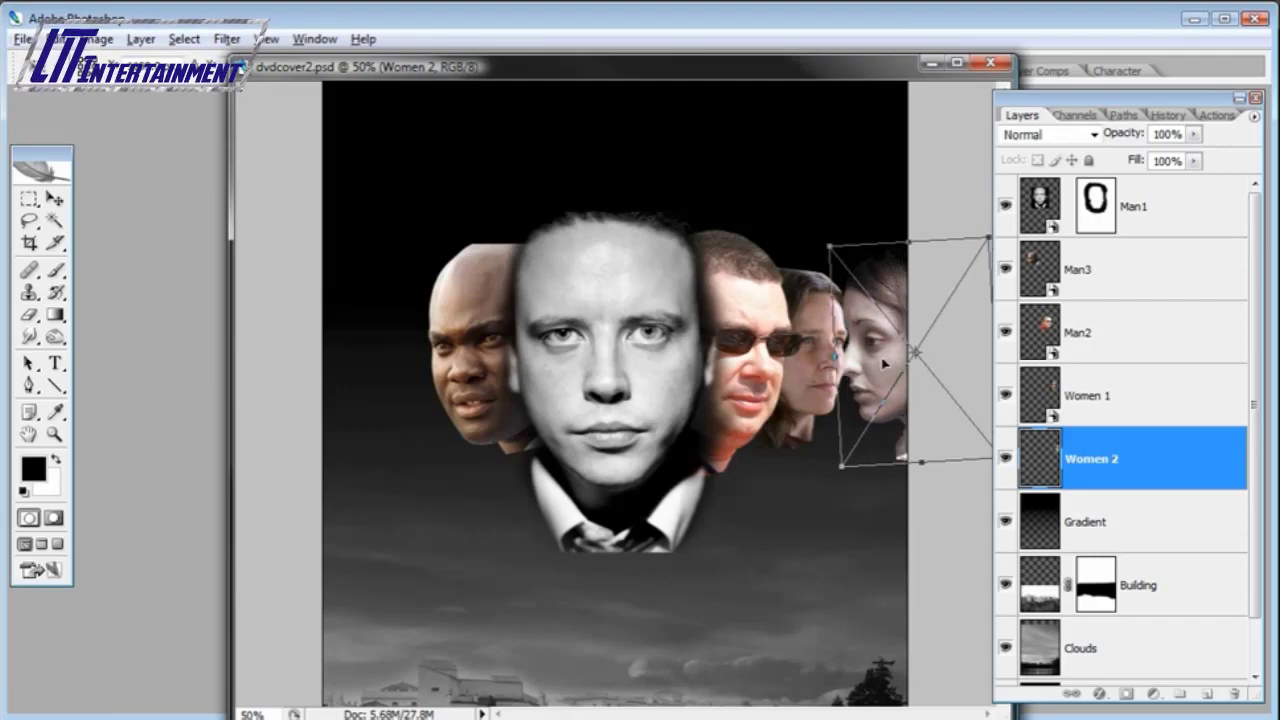
pyautogui.moveTo(830, 245); pyautogui.dragTo(836, 253)
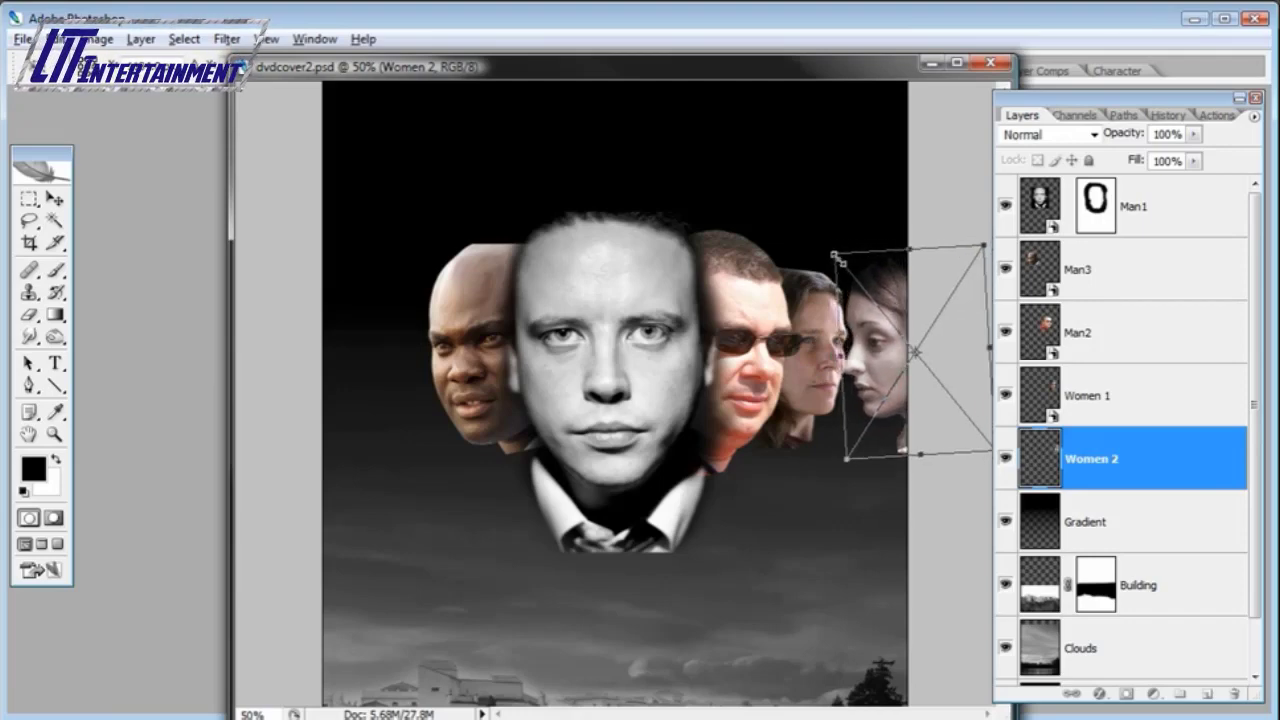
pyautogui.moveTo(889, 293); pyautogui.dragTo(845, 258)
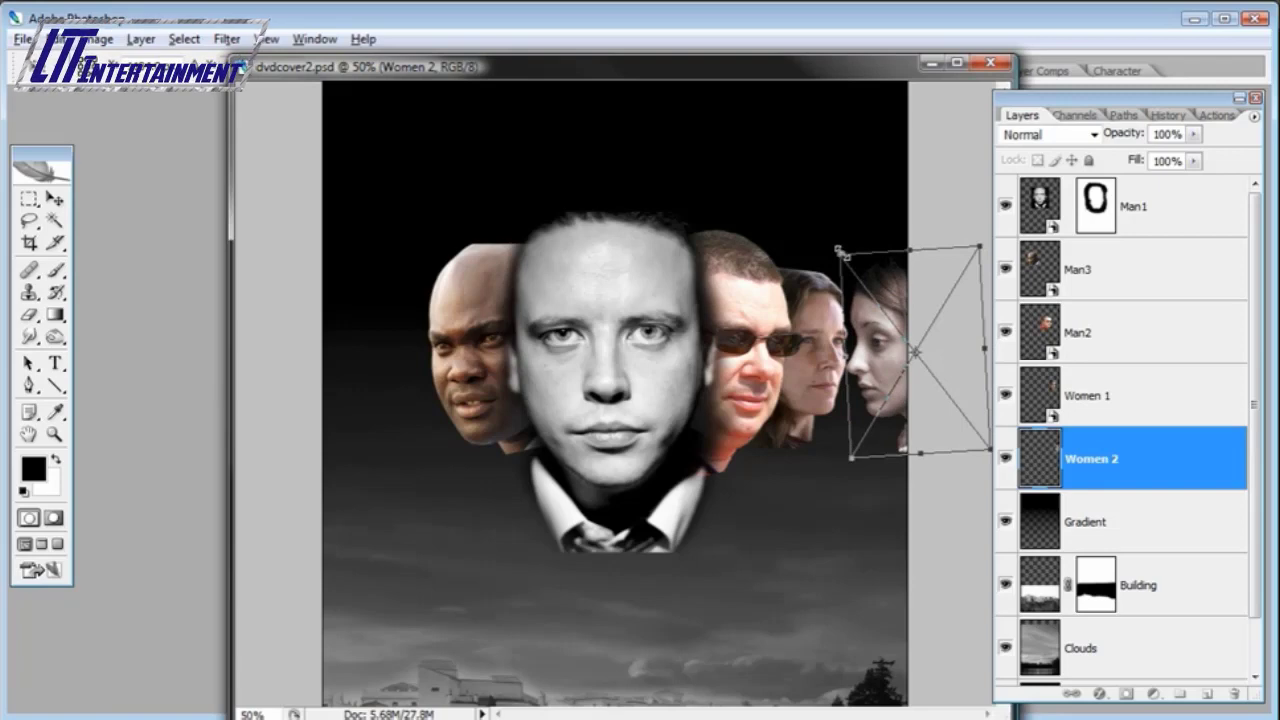
# - Move the Women 2 face back left behind the bald man, stand it upright and commit
pyautogui.click(50, 38)
pyautogui.click(90, 57)
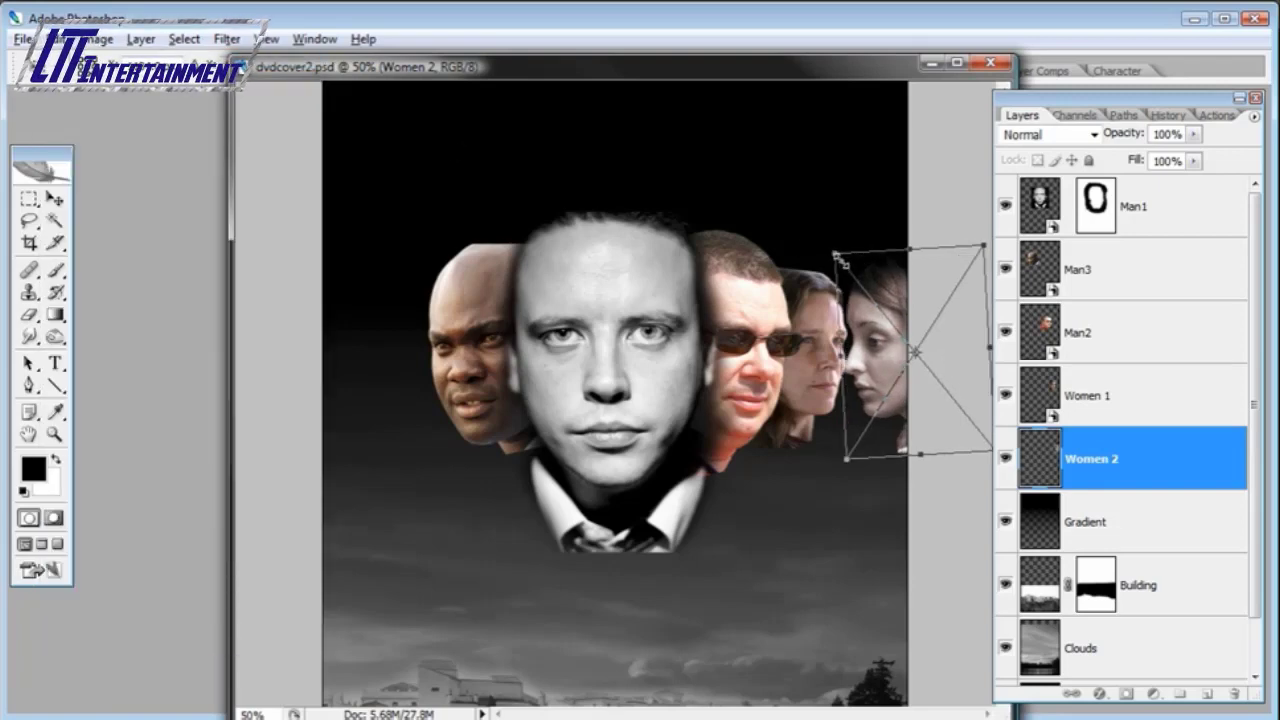
pyautogui.moveTo(841, 257); pyautogui.dragTo(845, 262)
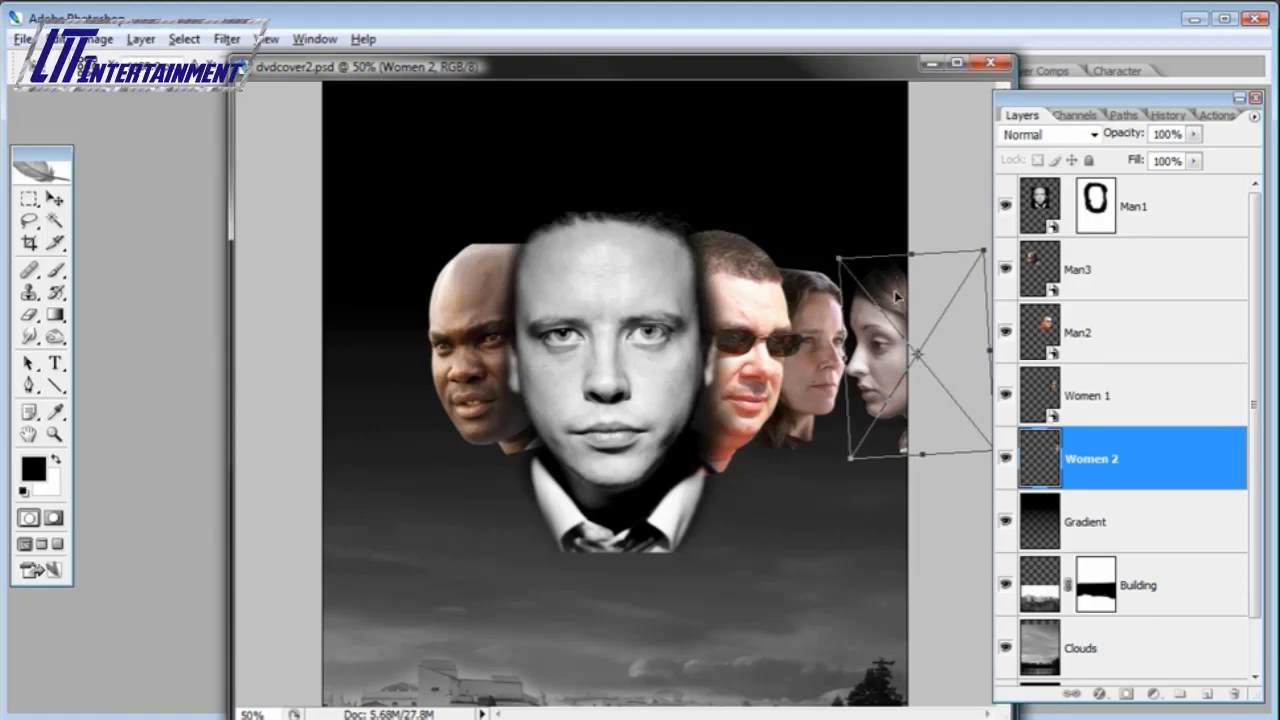
pyautogui.moveTo(897, 297); pyautogui.dragTo(433, 300)
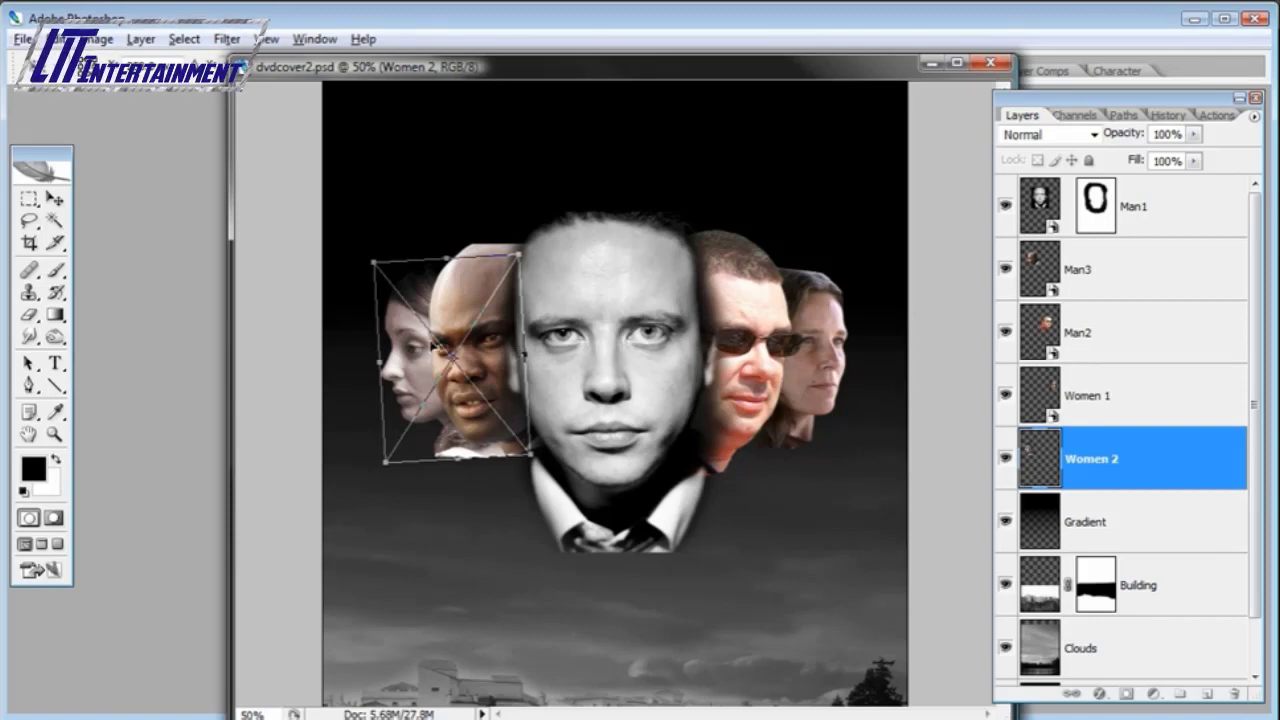
pyautogui.moveTo(524, 236); pyautogui.dragTo(521, 234)
pyautogui.moveTo(421, 361); pyautogui.dragTo(415, 359)
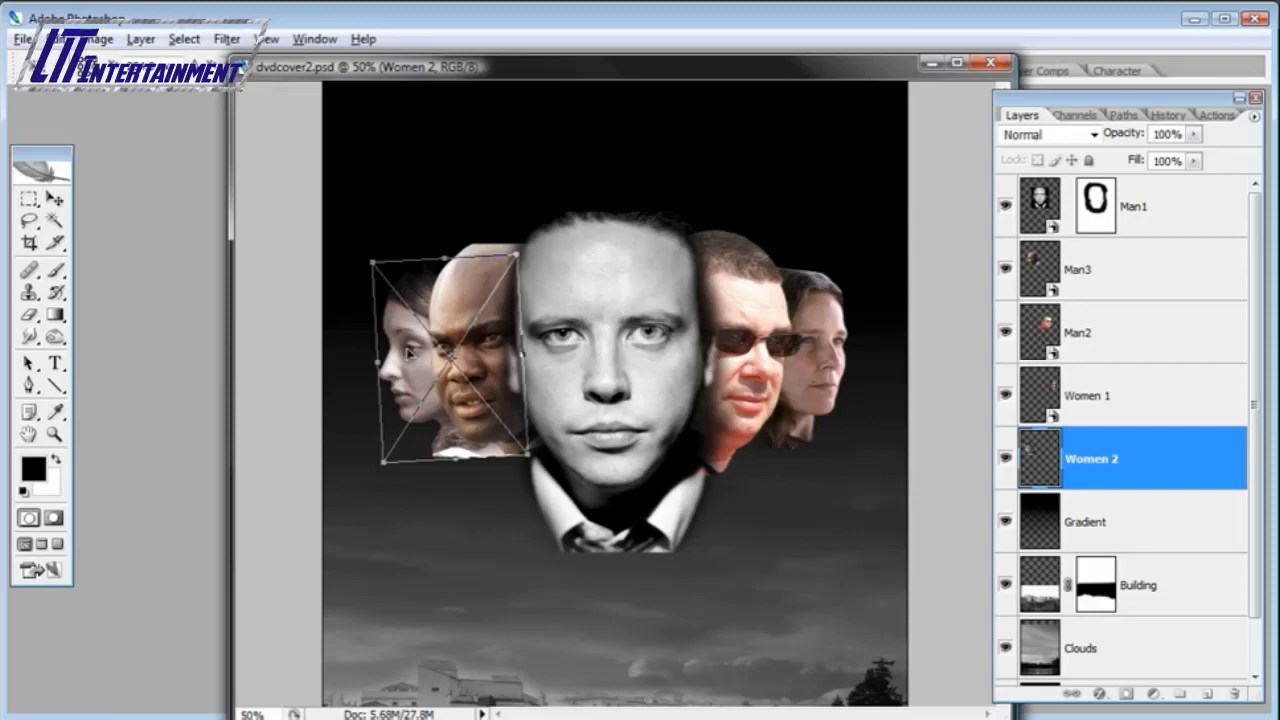
pyautogui.press('Return')
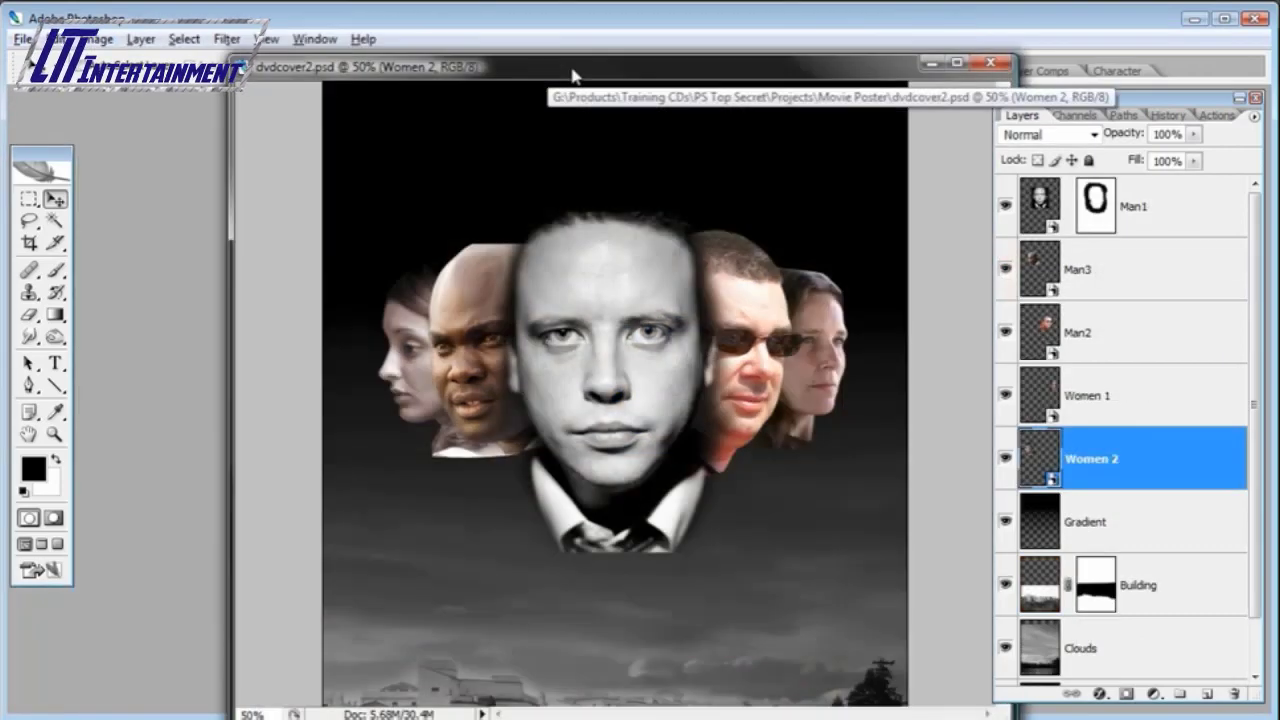
# - Paint Man1's layer mask with a 190 px brush to fade the bottom of the shirt
pyautogui.moveTo(564, 67); pyautogui.dragTo(502, 67)
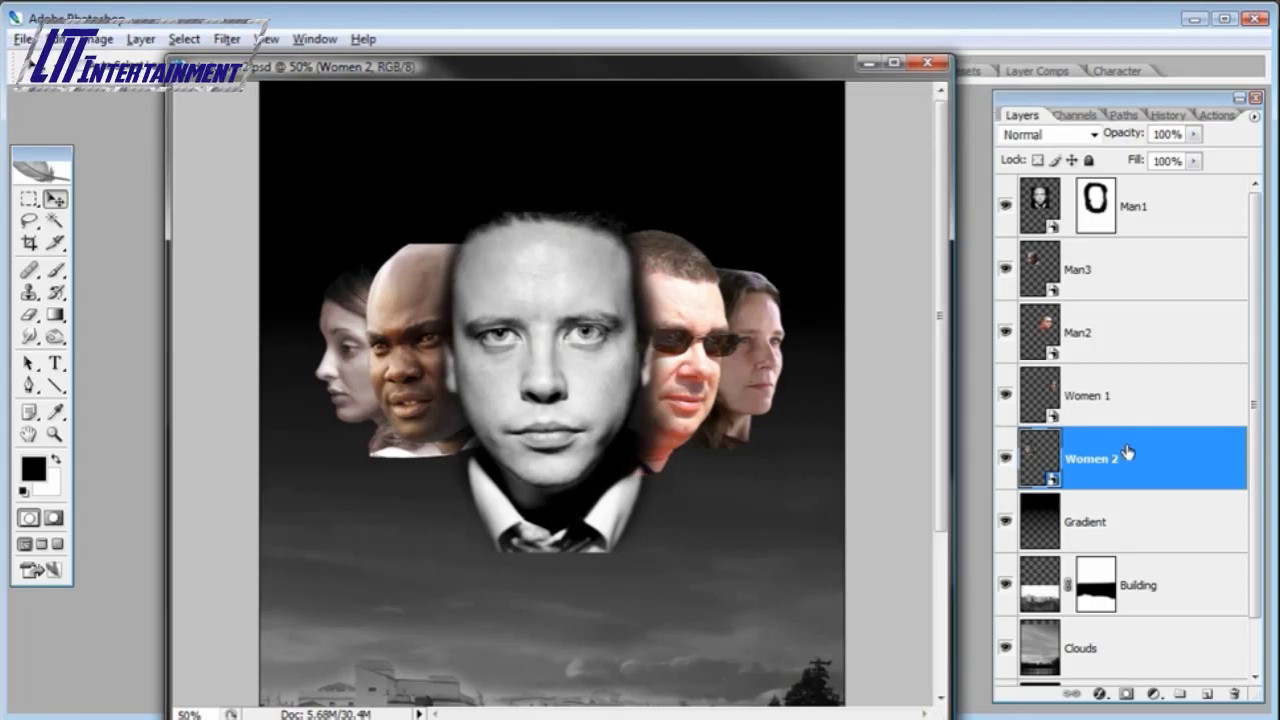
pyautogui.click(1050, 203)
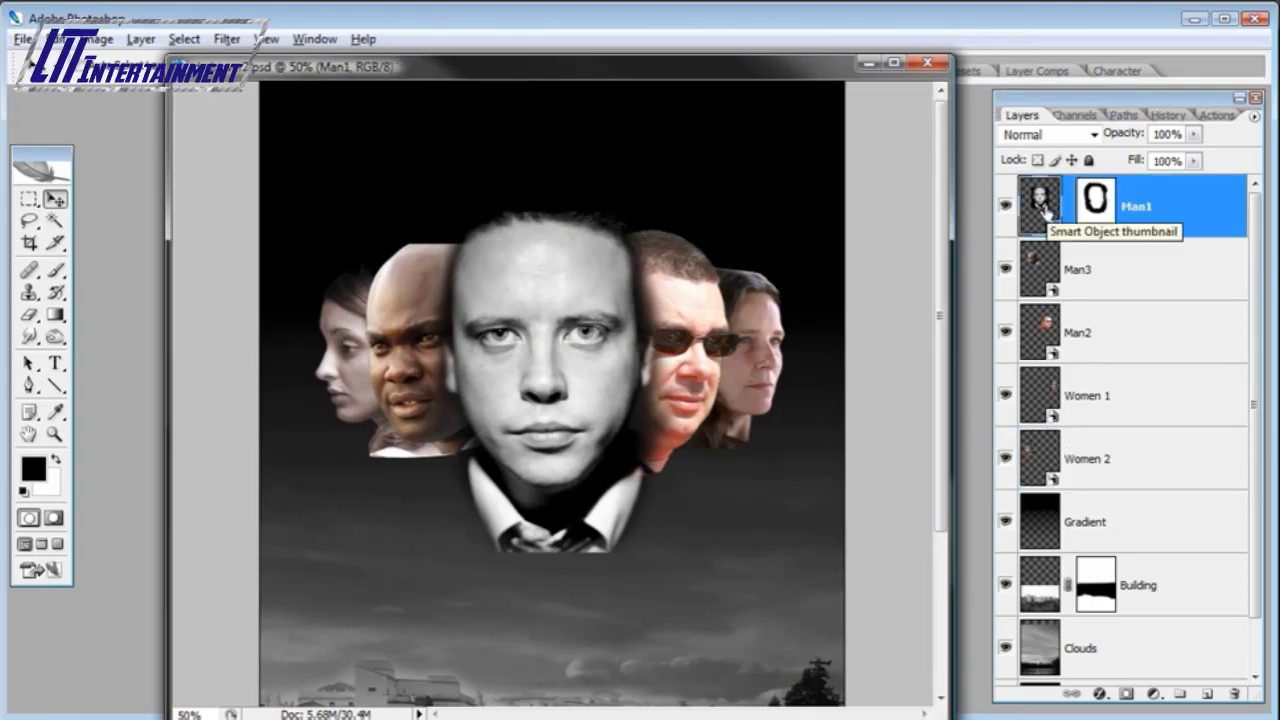
pyautogui.click(1108, 201)
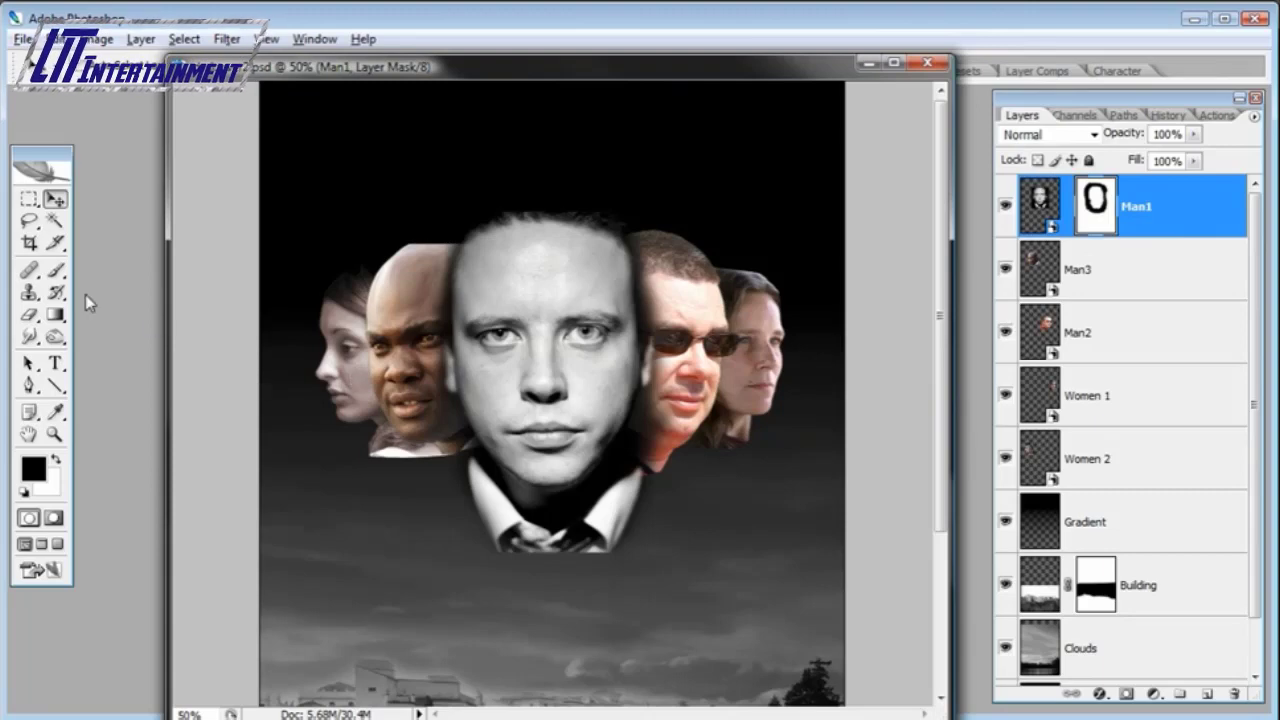
pyautogui.click(55, 271)
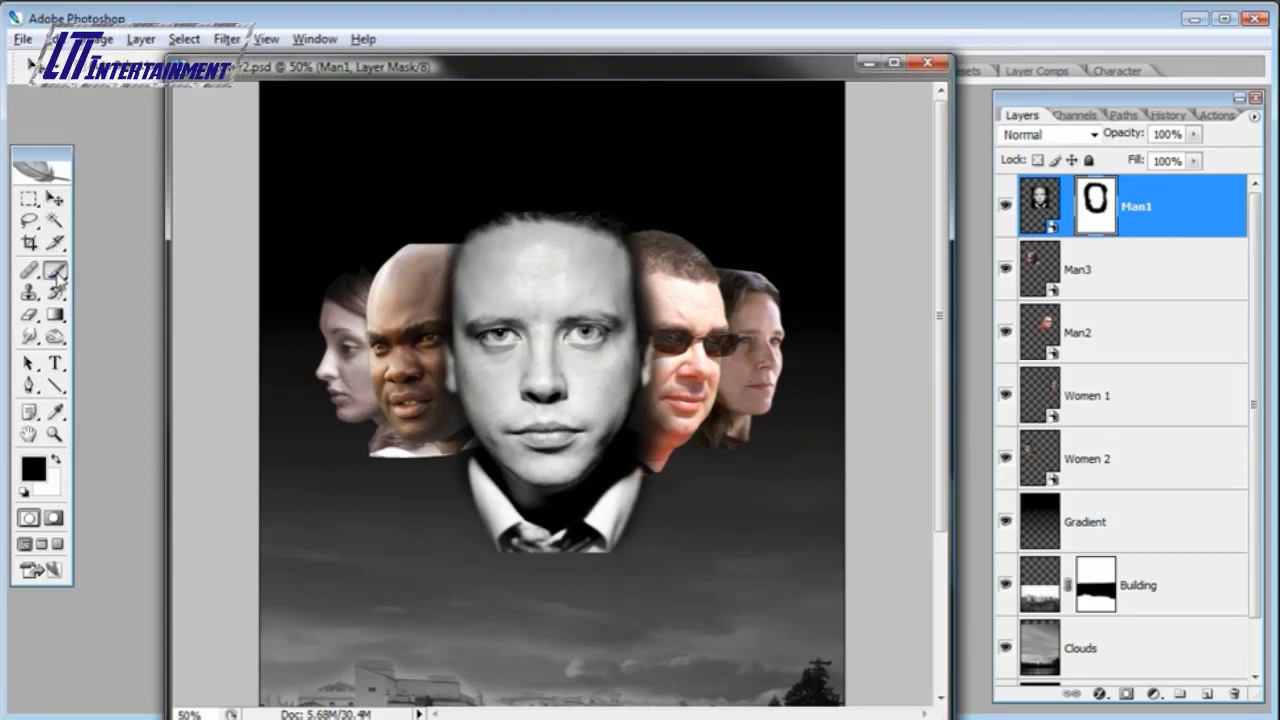
pyautogui.rightClick(669, 531)
pyautogui.moveTo(815, 581); pyautogui.dragTo(840, 583)
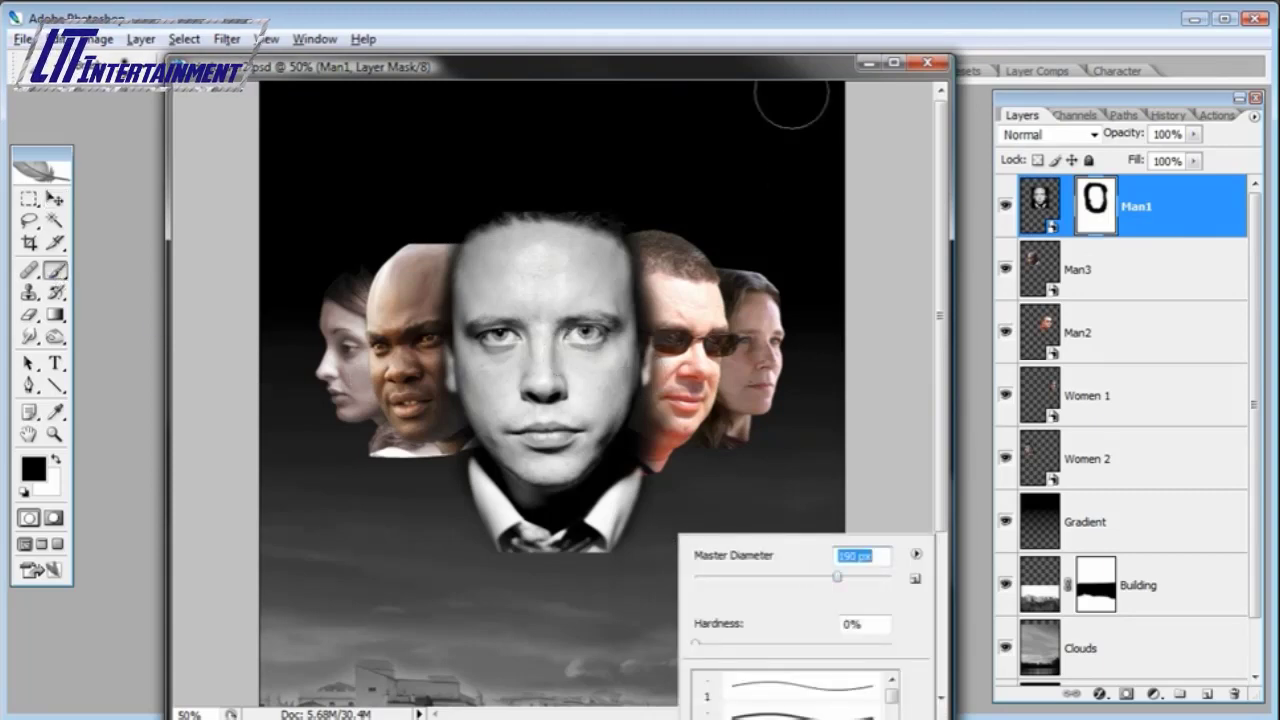
pyautogui.press('Return')
pyautogui.moveTo(658, 590)
pyautogui.mouseDown()
pyautogui.moveTo(598, 606)
pyautogui.moveTo(689, 564)
pyautogui.moveTo(555, 611)
pyautogui.moveTo(674, 550)
pyautogui.moveTo(546, 592)
pyautogui.moveTo(518, 595)
pyautogui.moveTo(603, 583)
pyautogui.moveTo(462, 578)
pyautogui.moveTo(521, 612)
pyautogui.moveTo(447, 565)
pyautogui.moveTo(516, 614)
pyautogui.moveTo(450, 561)
pyautogui.moveTo(497, 599)
pyautogui.moveTo(549, 589)
pyautogui.moveTo(476, 586)
pyautogui.moveTo(510, 598)
pyautogui.moveTo(470, 570)
pyautogui.mouseUp()
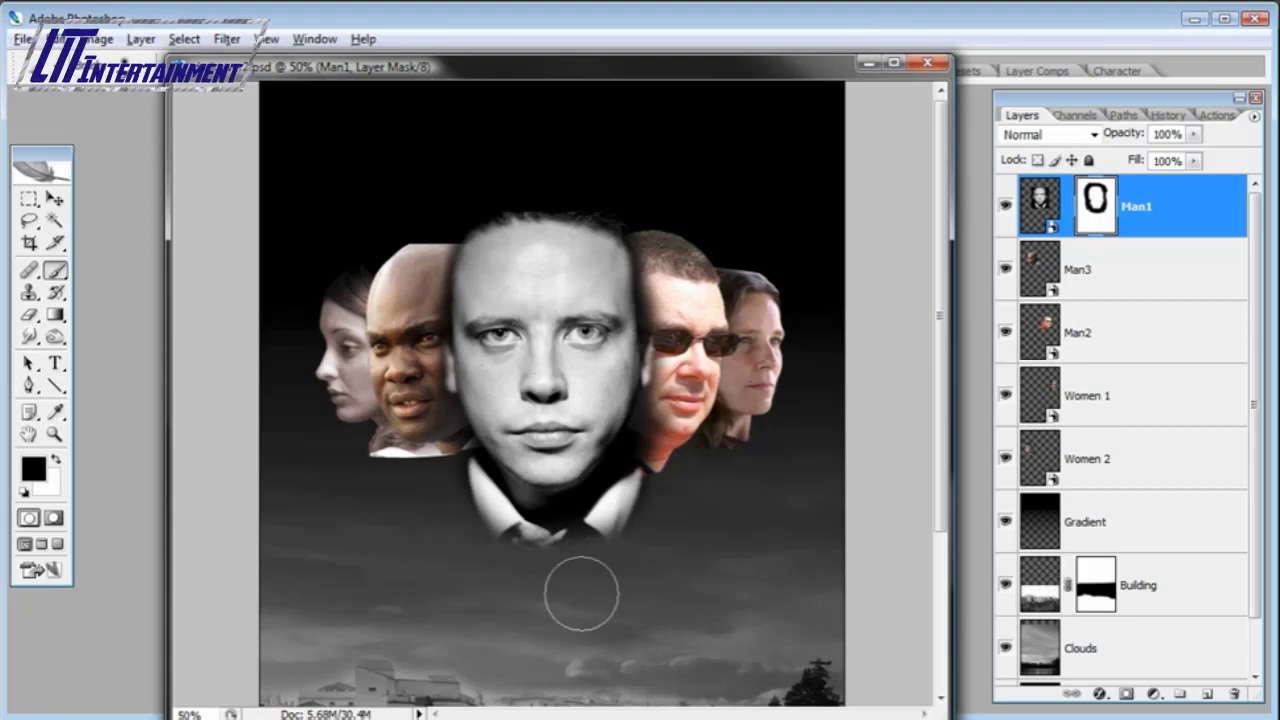
# - Soften the bottom of Man1's suit with a larger brush, then select the Man2 layer
pyautogui.rightClick(832, 556)
pyautogui.click(930, 583)
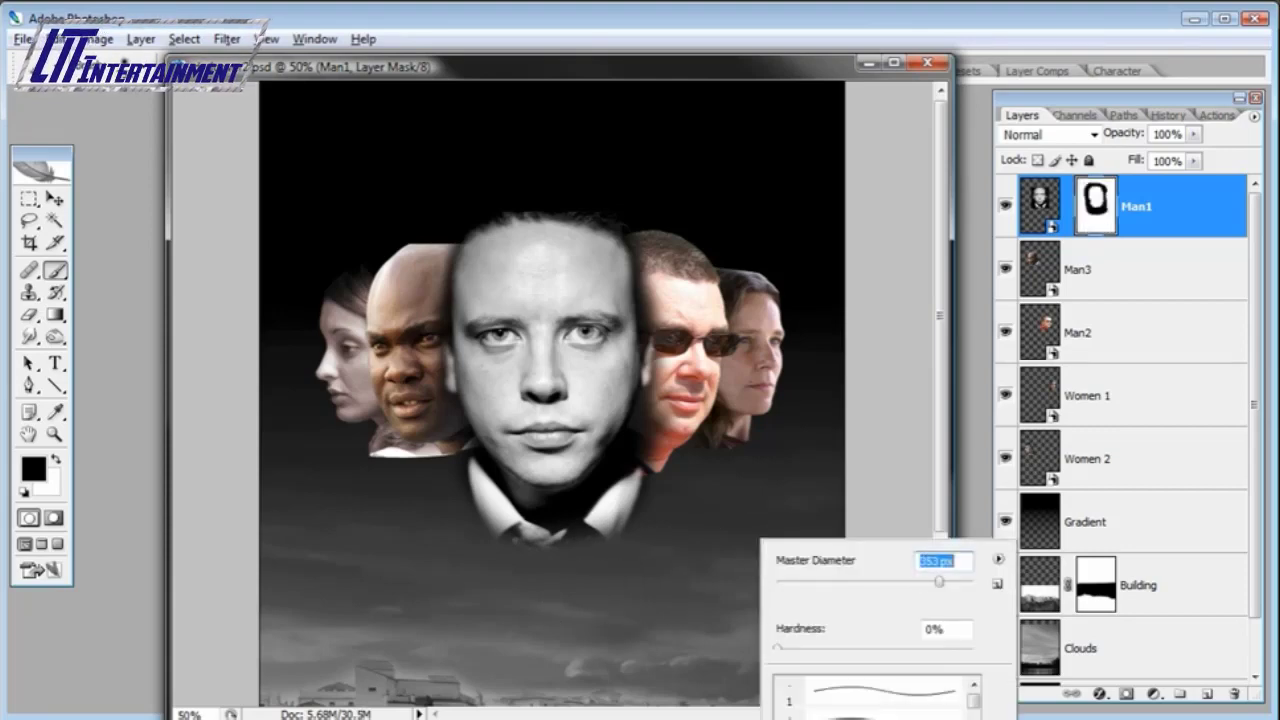
pyautogui.press('Return')
pyautogui.moveTo(660, 632)
pyautogui.mouseDown()
pyautogui.moveTo(678, 586)
pyautogui.moveTo(621, 617)
pyautogui.moveTo(654, 627)
pyautogui.moveTo(598, 630)
pyautogui.moveTo(484, 612)
pyautogui.moveTo(435, 591)
pyautogui.moveTo(412, 561)
pyautogui.moveTo(485, 625)
pyautogui.moveTo(654, 620)
pyautogui.moveTo(685, 586)
pyautogui.moveTo(551, 639)
pyautogui.moveTo(428, 613)
pyautogui.moveTo(625, 635)
pyautogui.mouseUp()
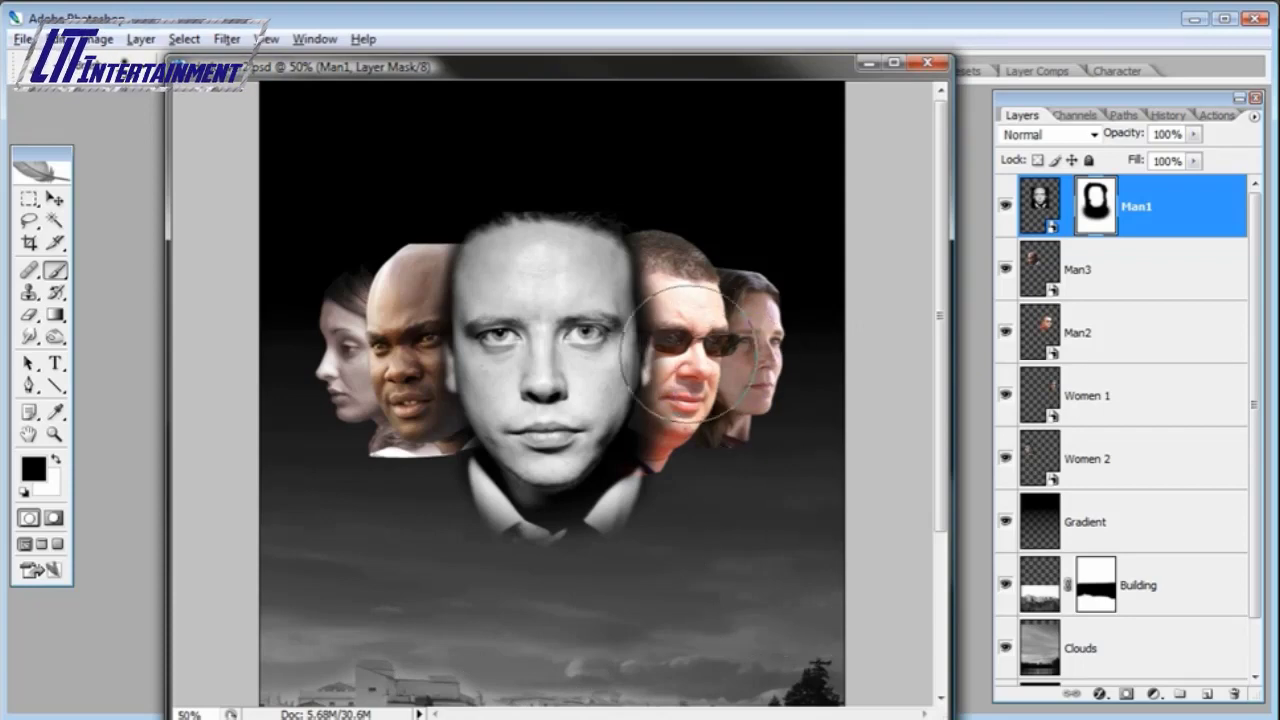
pyautogui.rightClick(675, 360)
pyautogui.click(1150, 230)
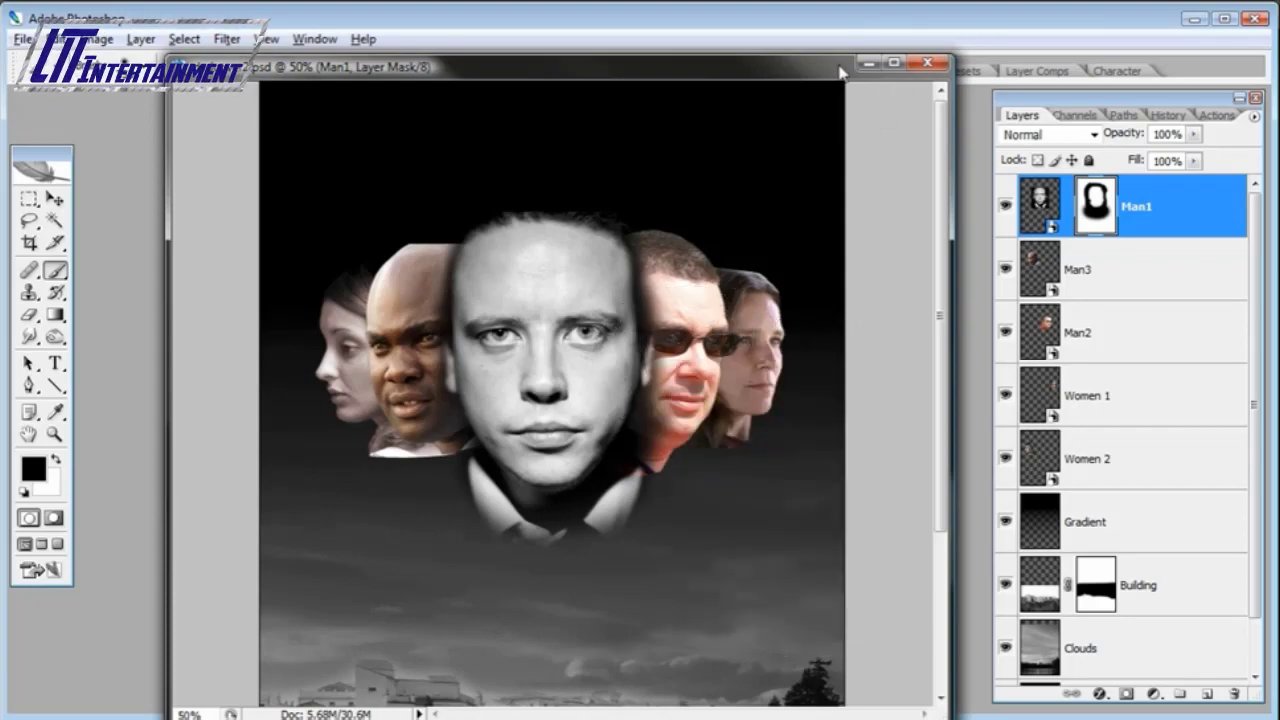
pyautogui.click(1053, 337)
pyautogui.click(1253, 112)
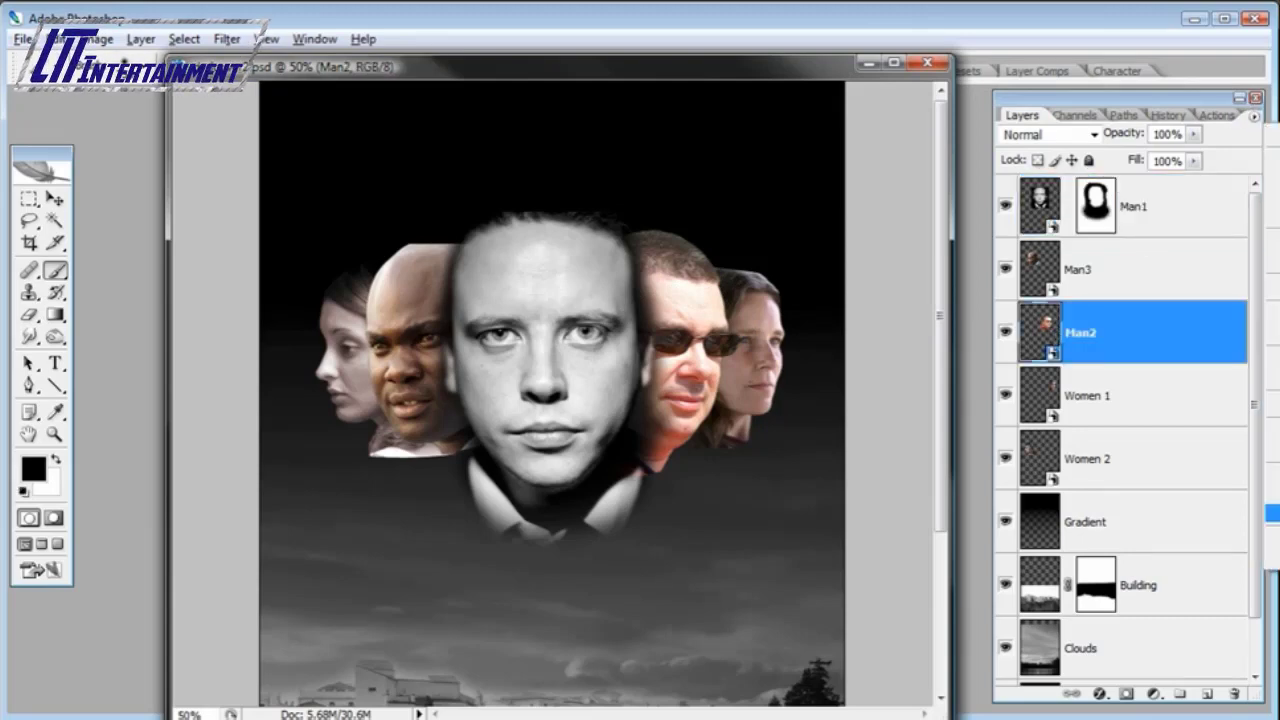
# - Set Layers palette thumbnails to medium size showing Layer Bounds contents
pyautogui.click(1270, 556)
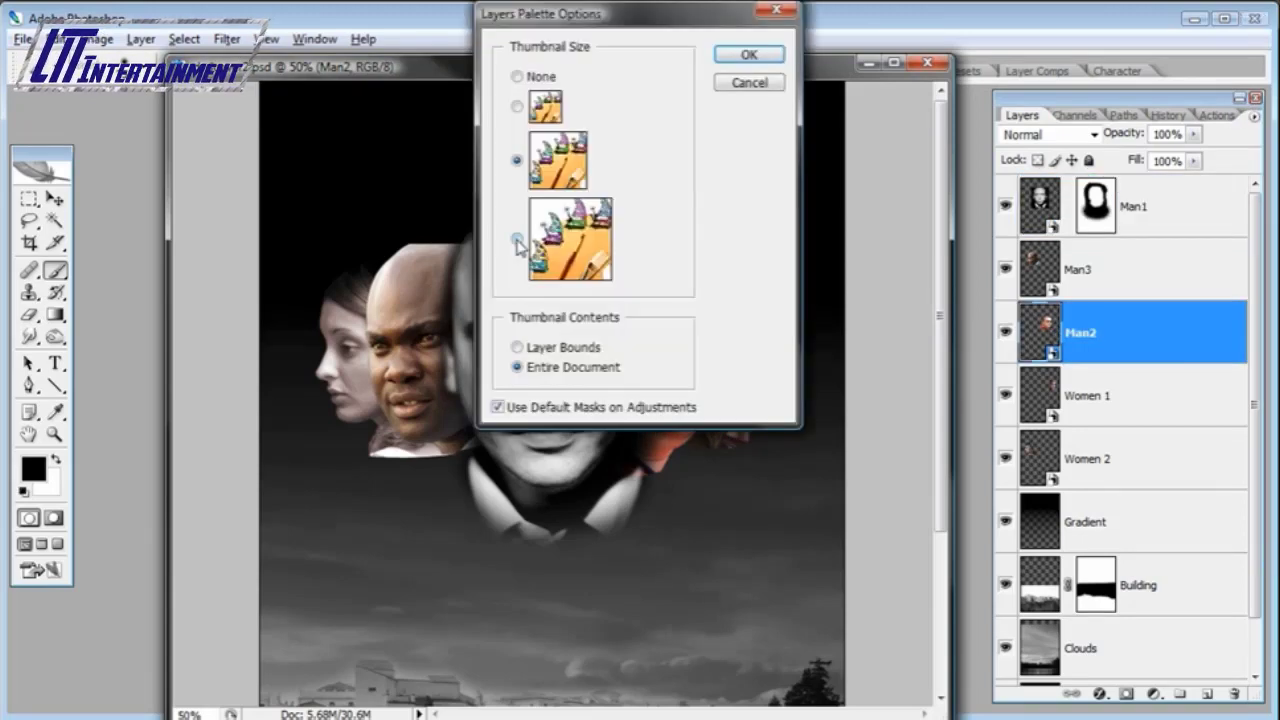
pyautogui.click(758, 85)
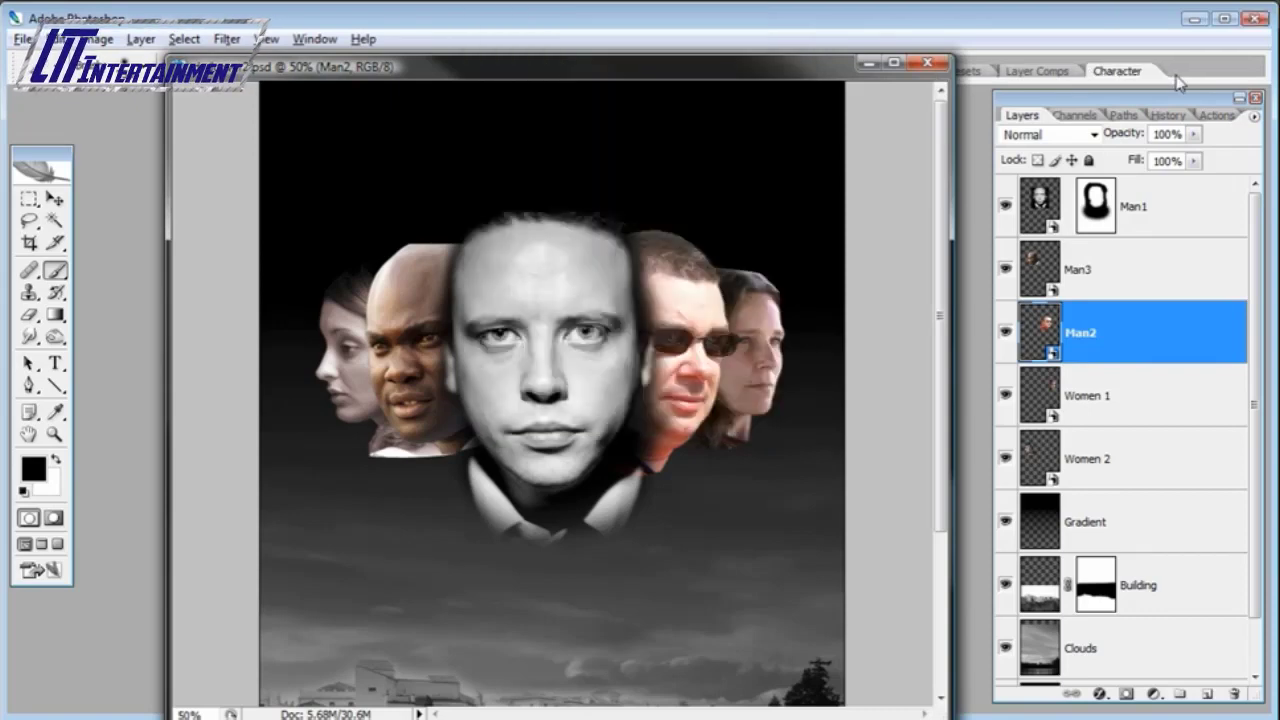
pyautogui.moveTo(1180, 100); pyautogui.dragTo(780, 104)
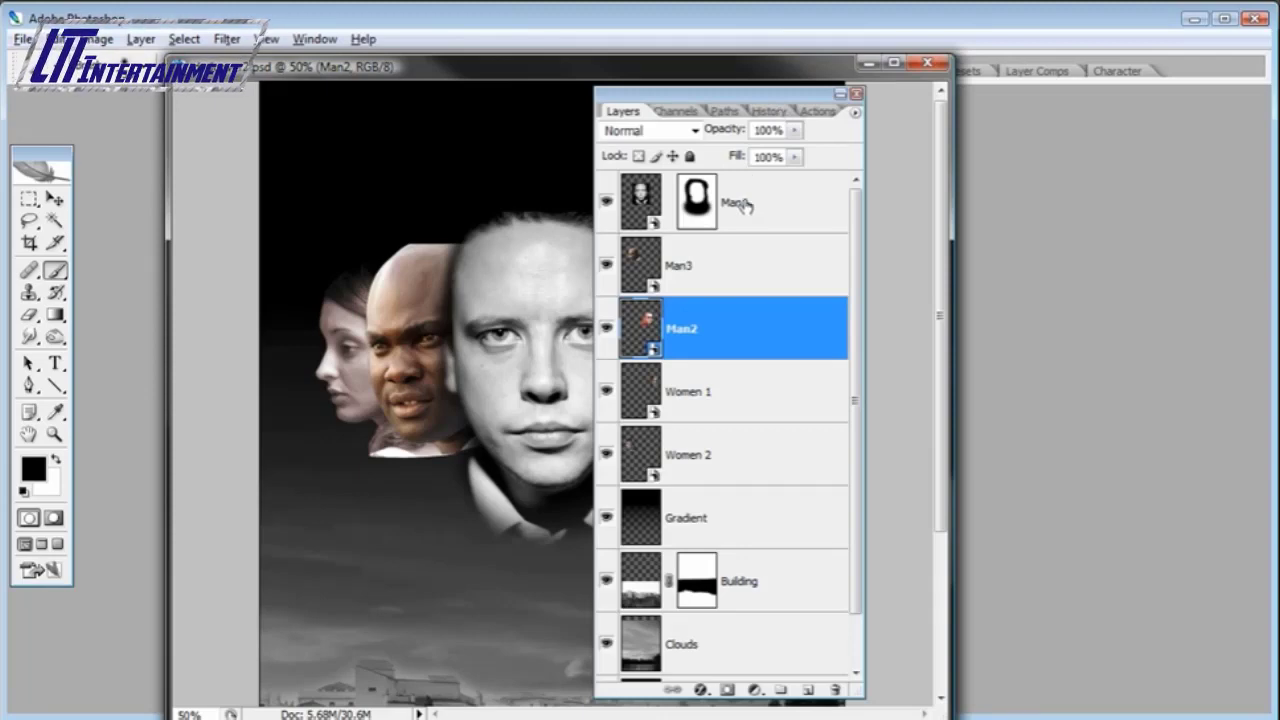
pyautogui.click(855, 116)
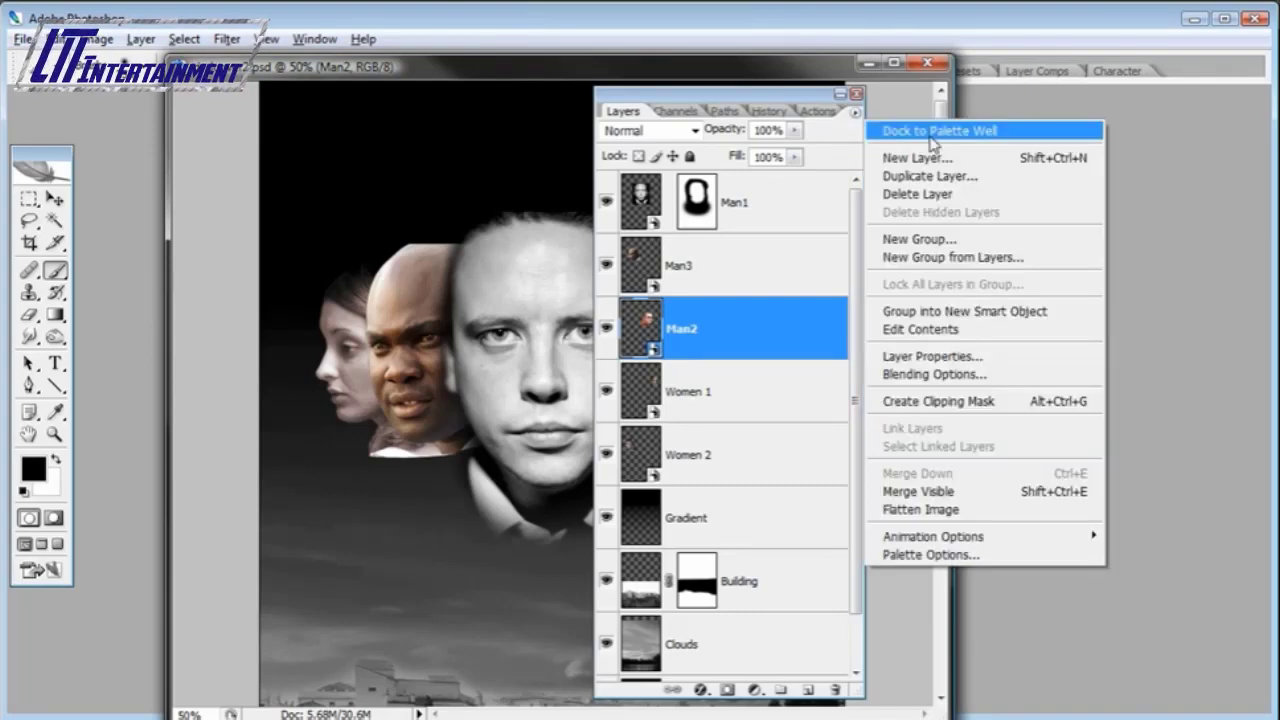
pyautogui.click(930, 557)
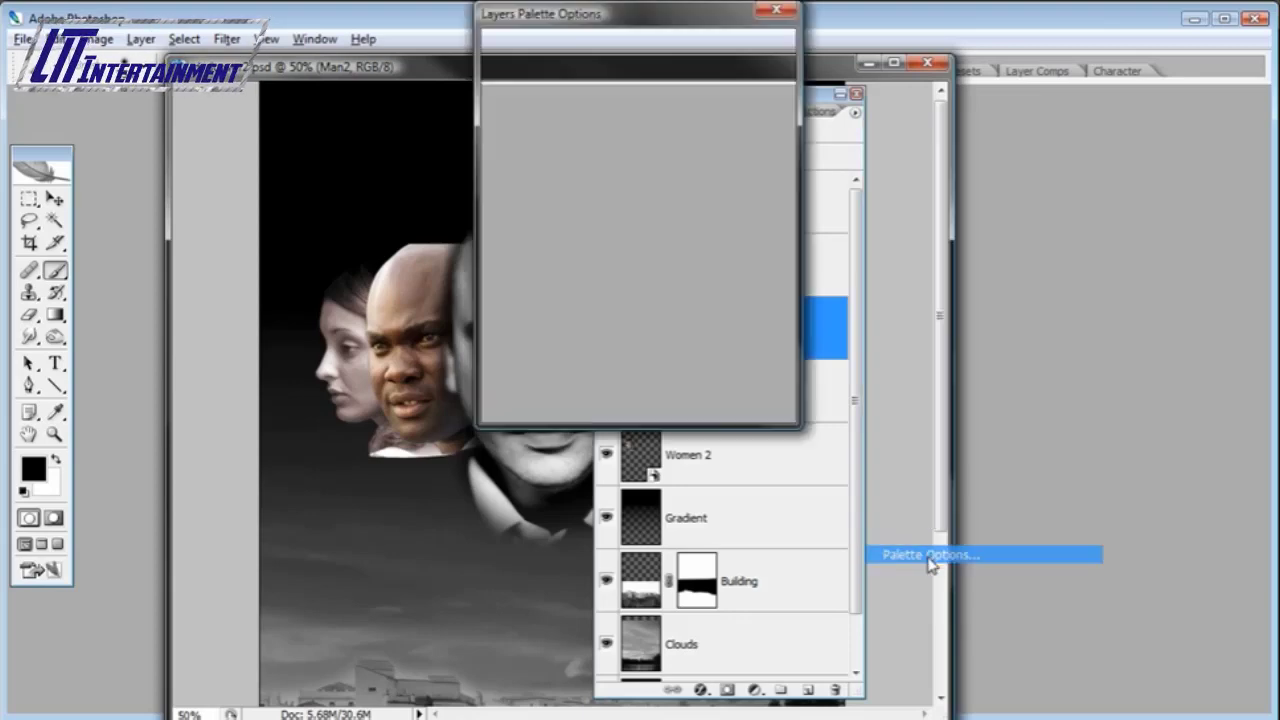
pyautogui.moveTo(641, 25); pyautogui.dragTo(763, 156)
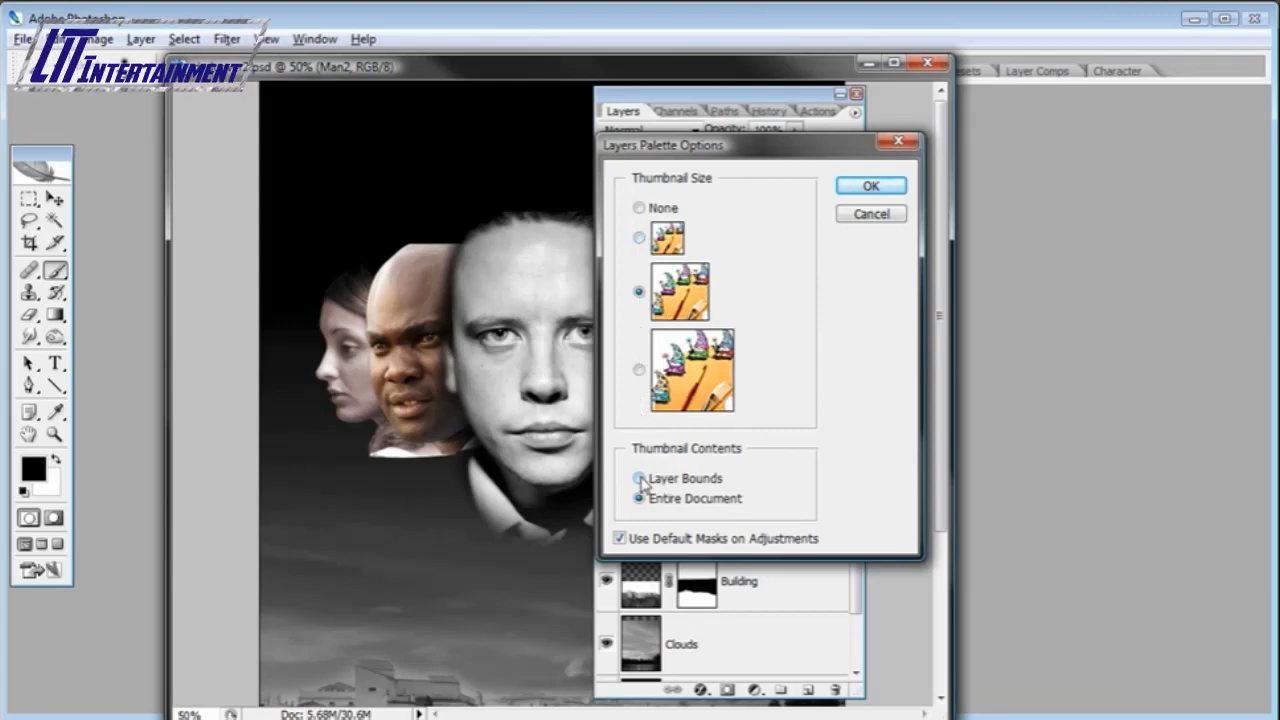
pyautogui.moveTo(714, 150); pyautogui.dragTo(727, 152)
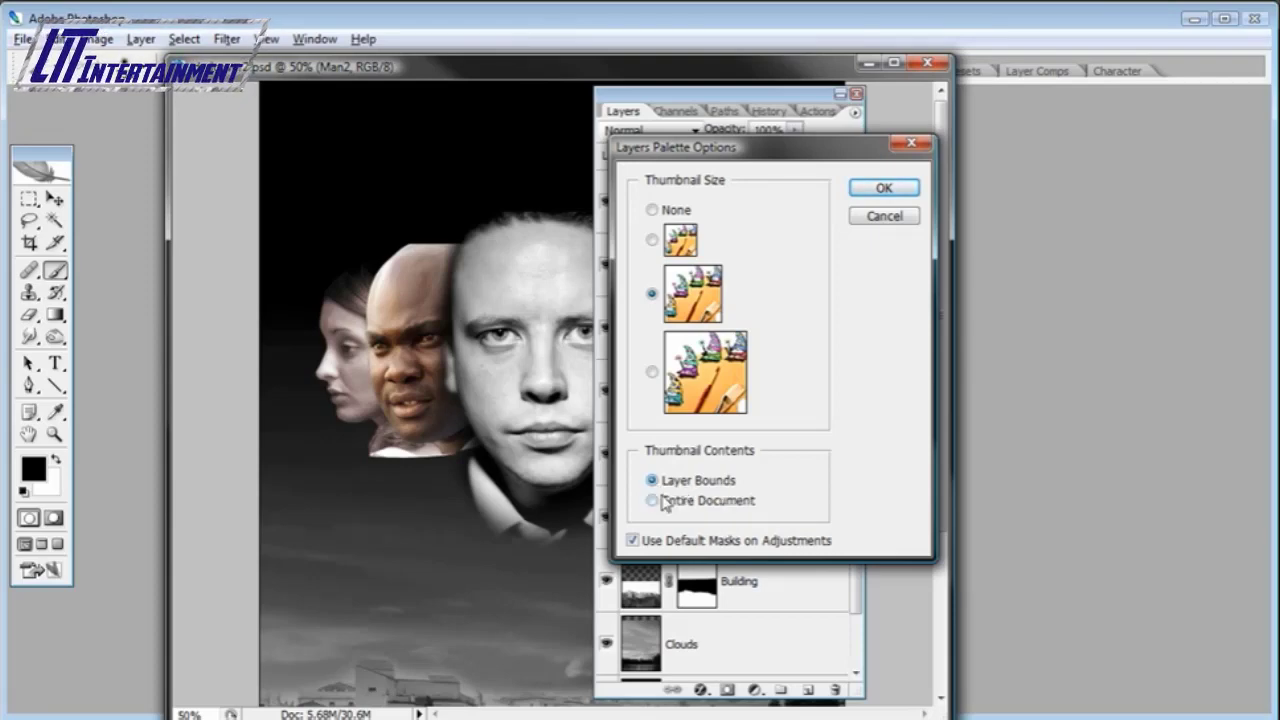
pyautogui.moveTo(696, 155); pyautogui.dragTo(1030, 148)
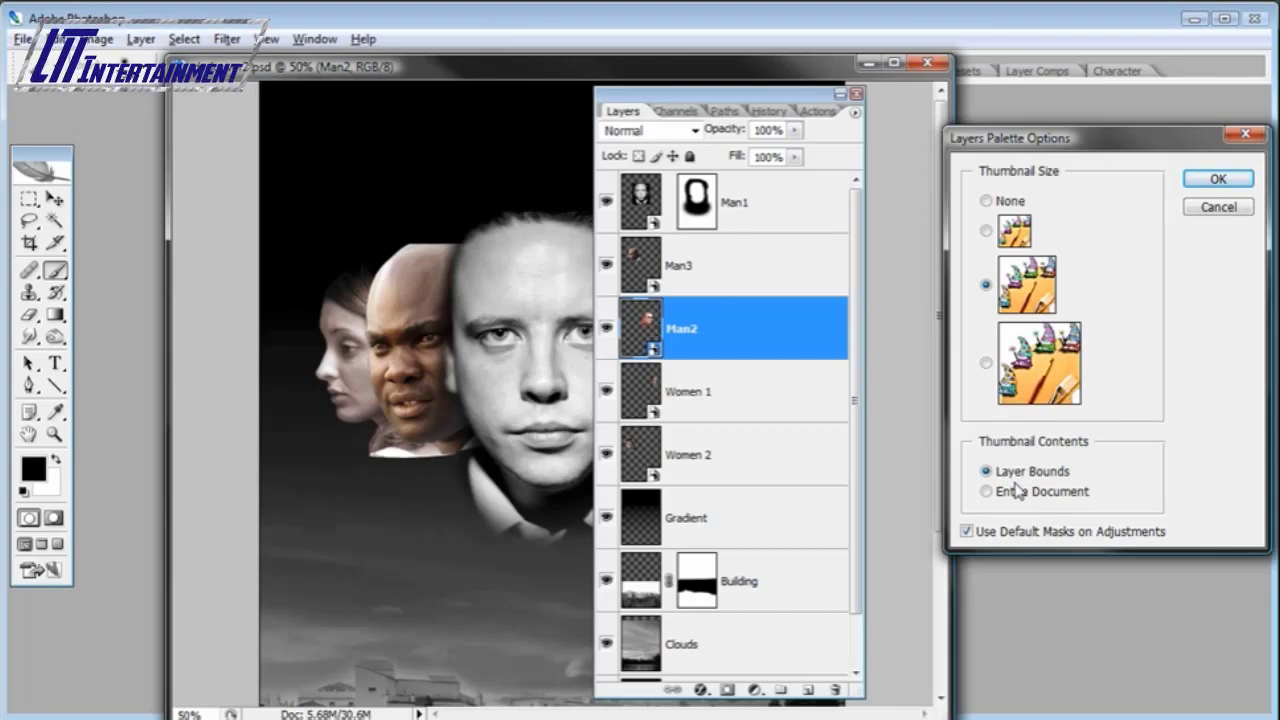
pyautogui.click(1197, 186)
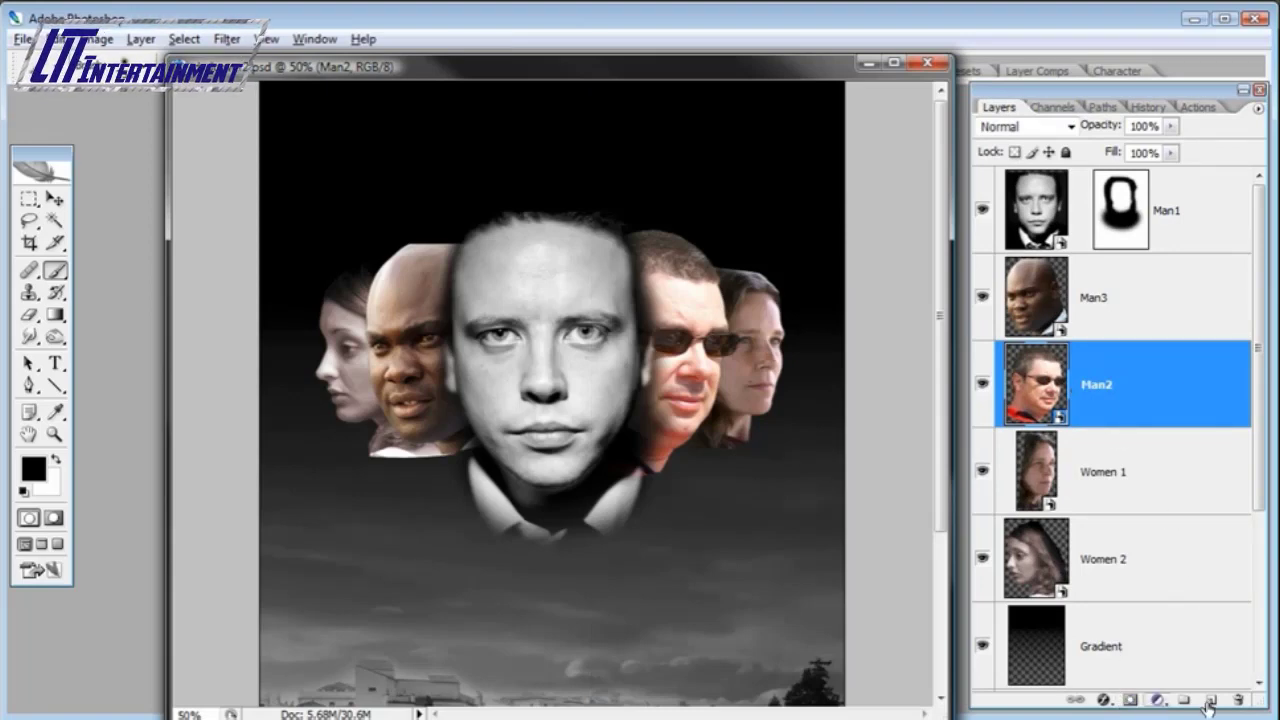
# - Add a layer mask to Man2 and hide a patch below the faces with an 88 px brush
pyautogui.moveTo(1262, 704); pyautogui.dragTo(1258, 682)
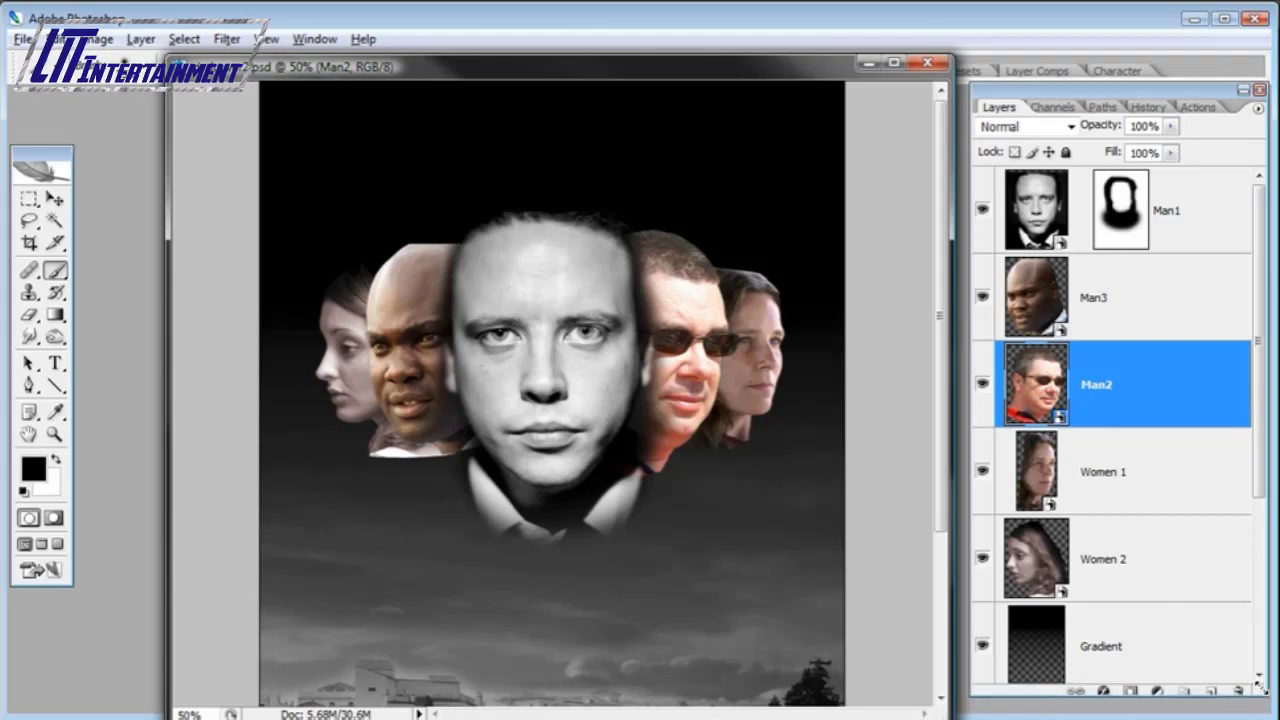
pyautogui.click(1125, 680)
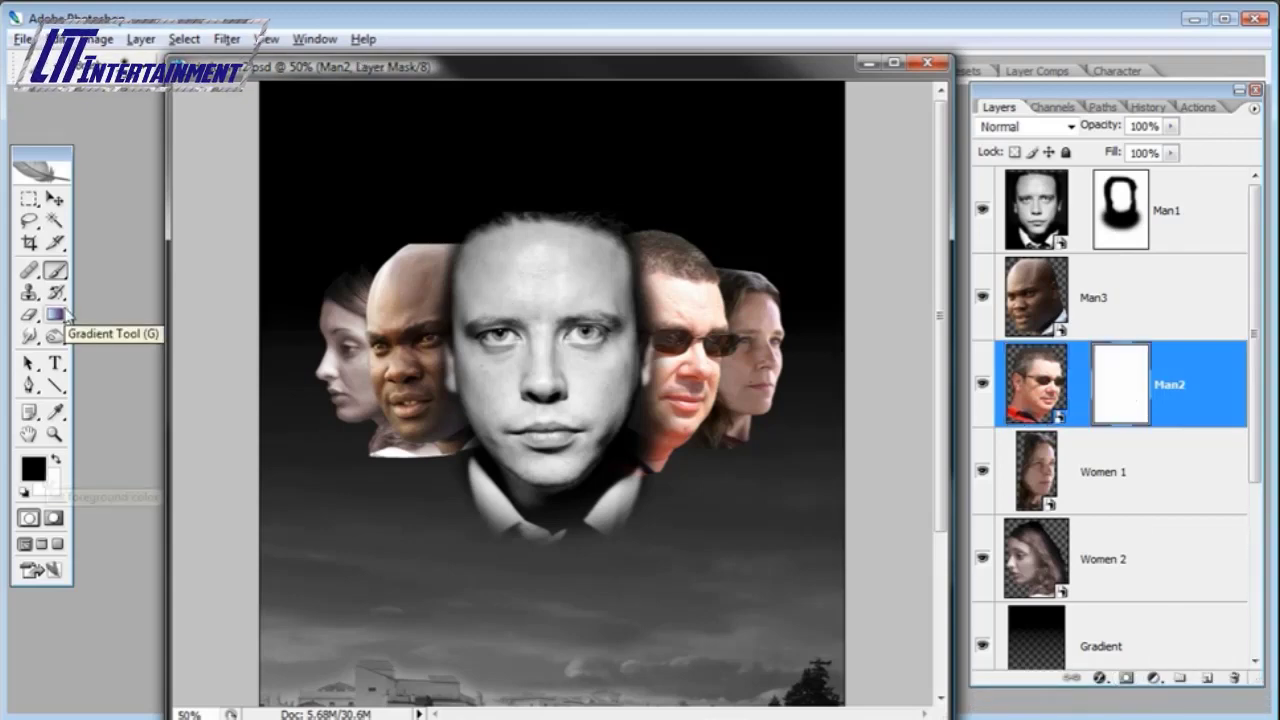
pyautogui.rightClick(692, 501)
pyautogui.click(794, 546)
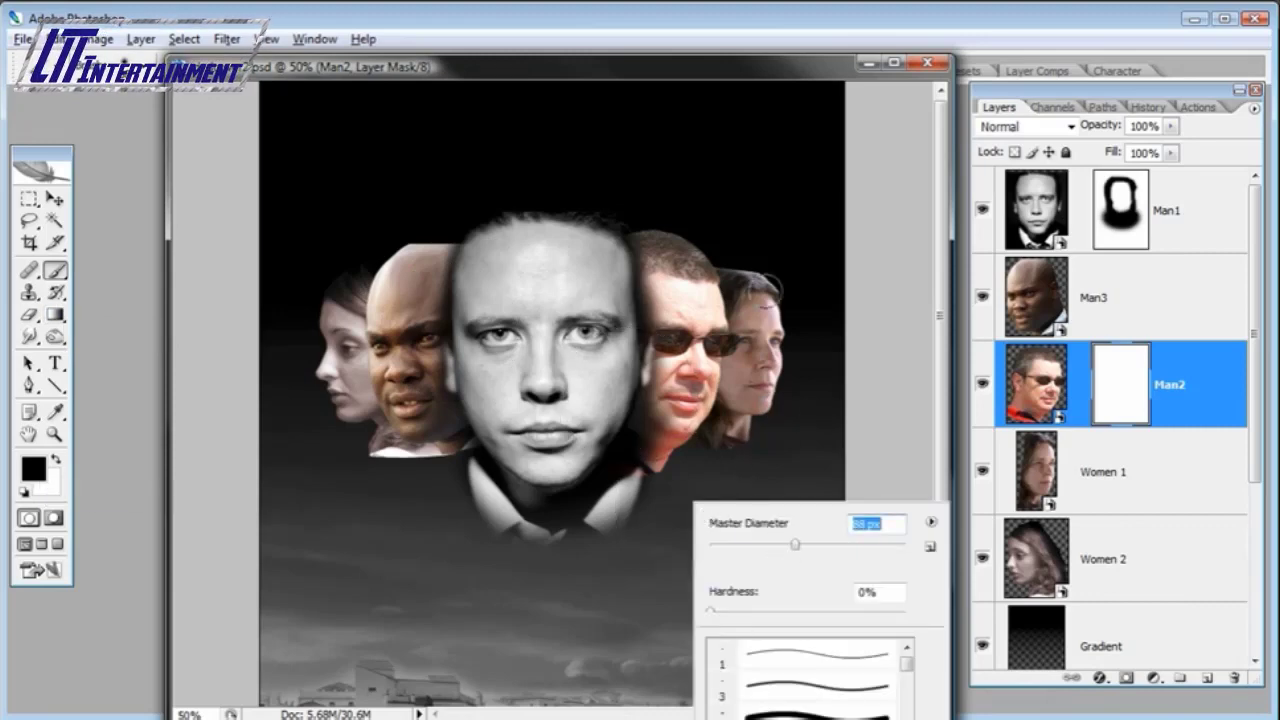
pyautogui.click(756, 66)
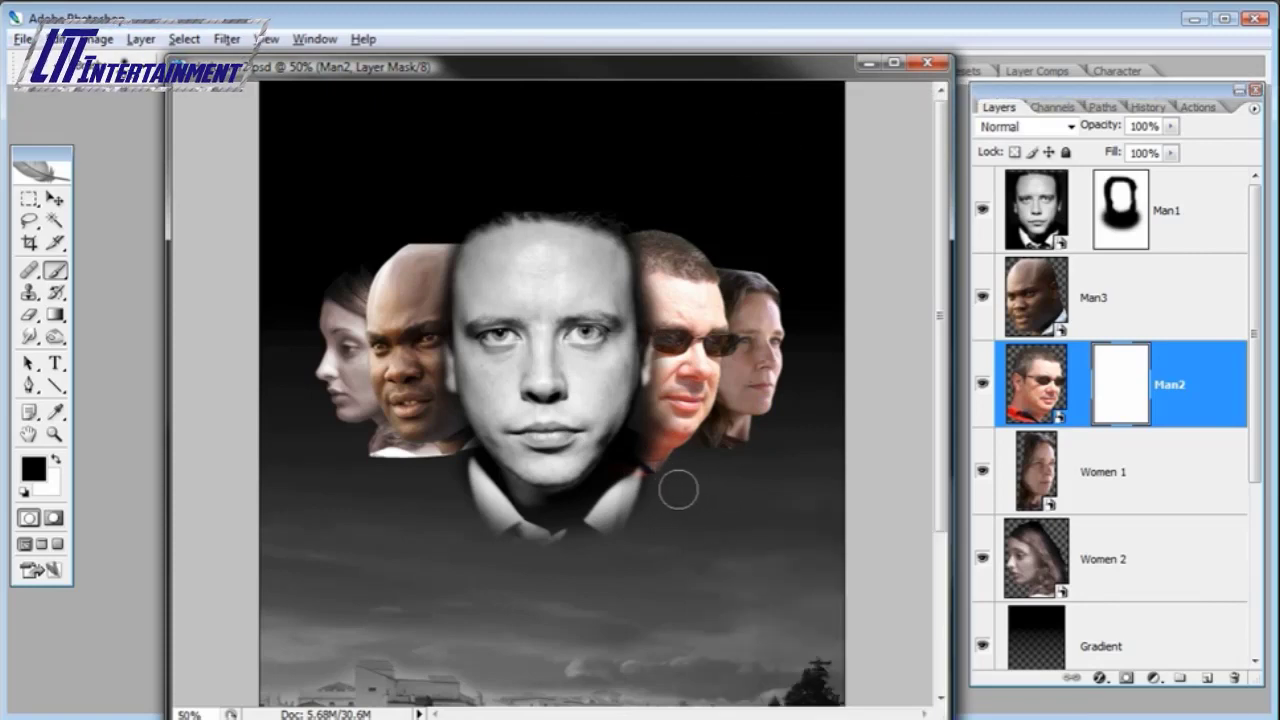
pyautogui.moveTo(686, 474); pyautogui.dragTo(706, 483)
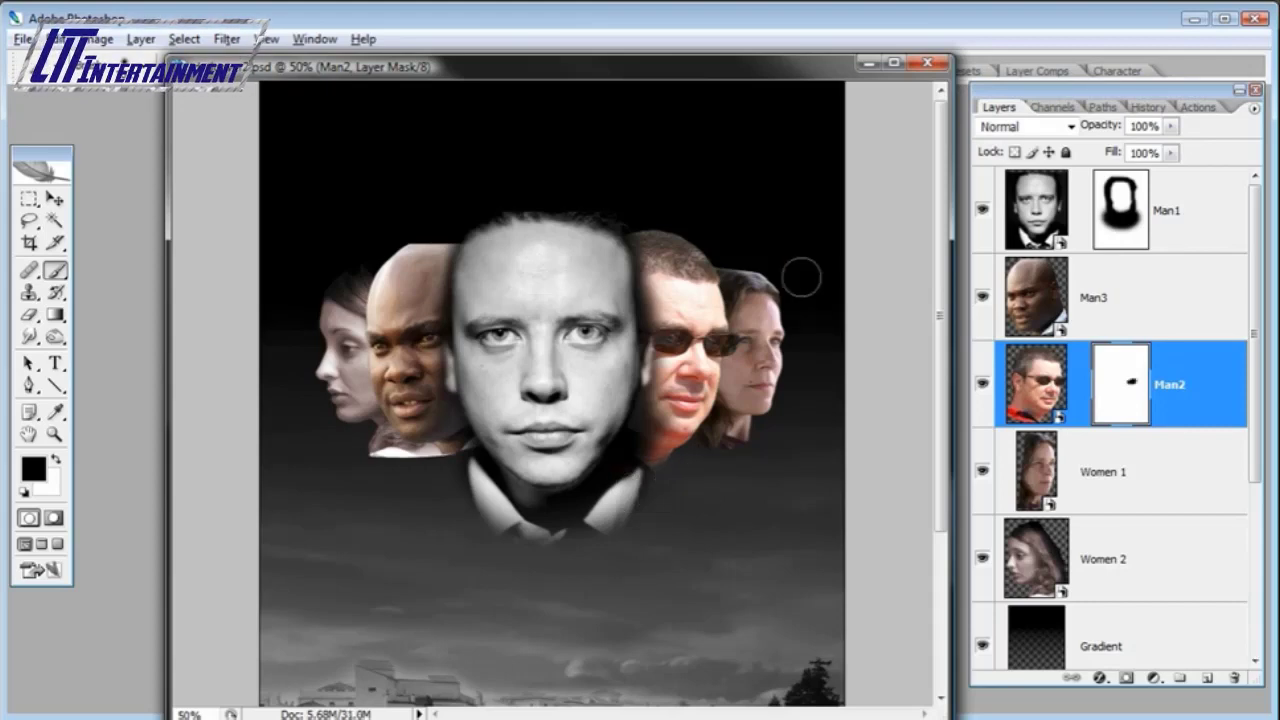
# - Mask out Man2's stray edge on the sky, undoing a stroke over the nose
pyautogui.rightClick(712, 162)
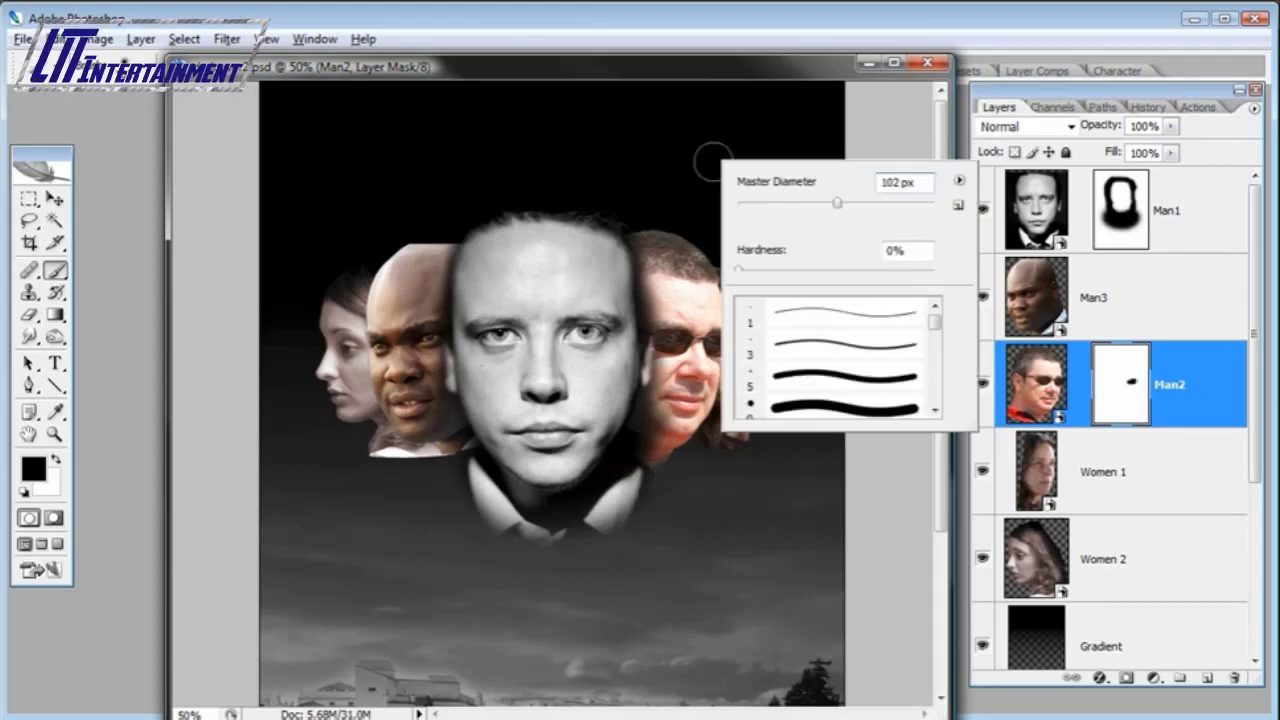
pyautogui.click(795, 76)
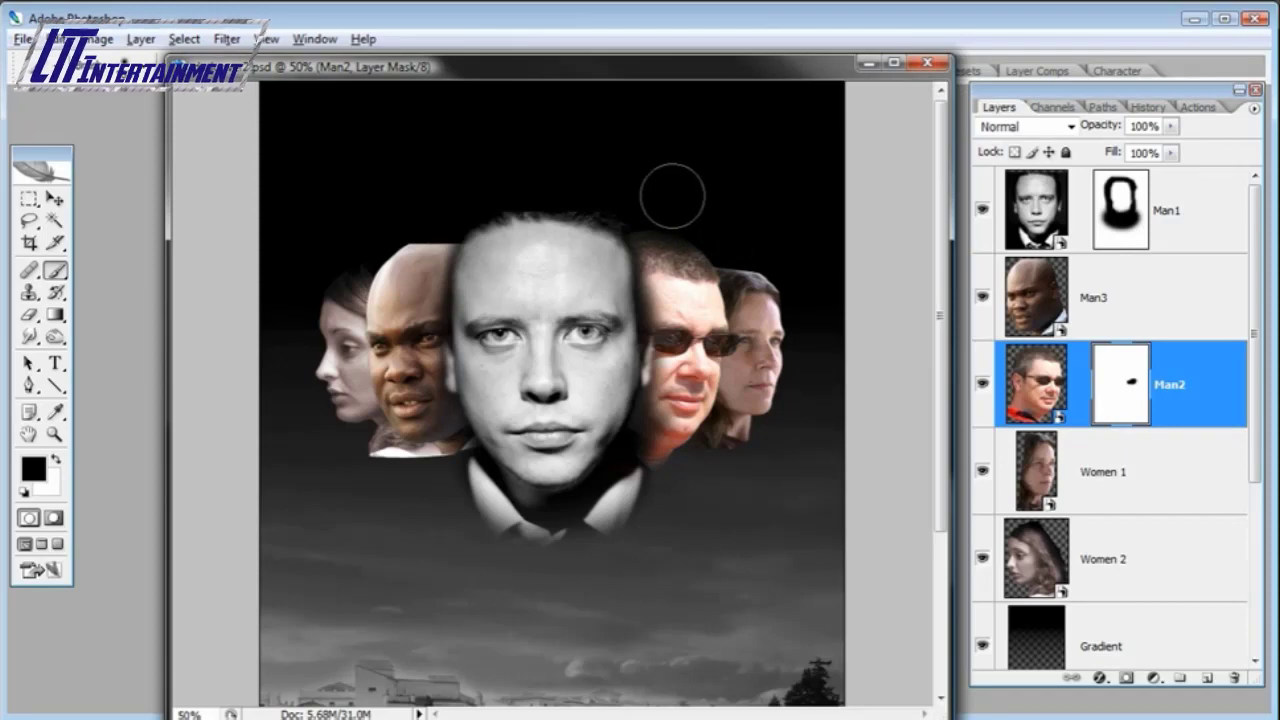
pyautogui.click(672, 196)
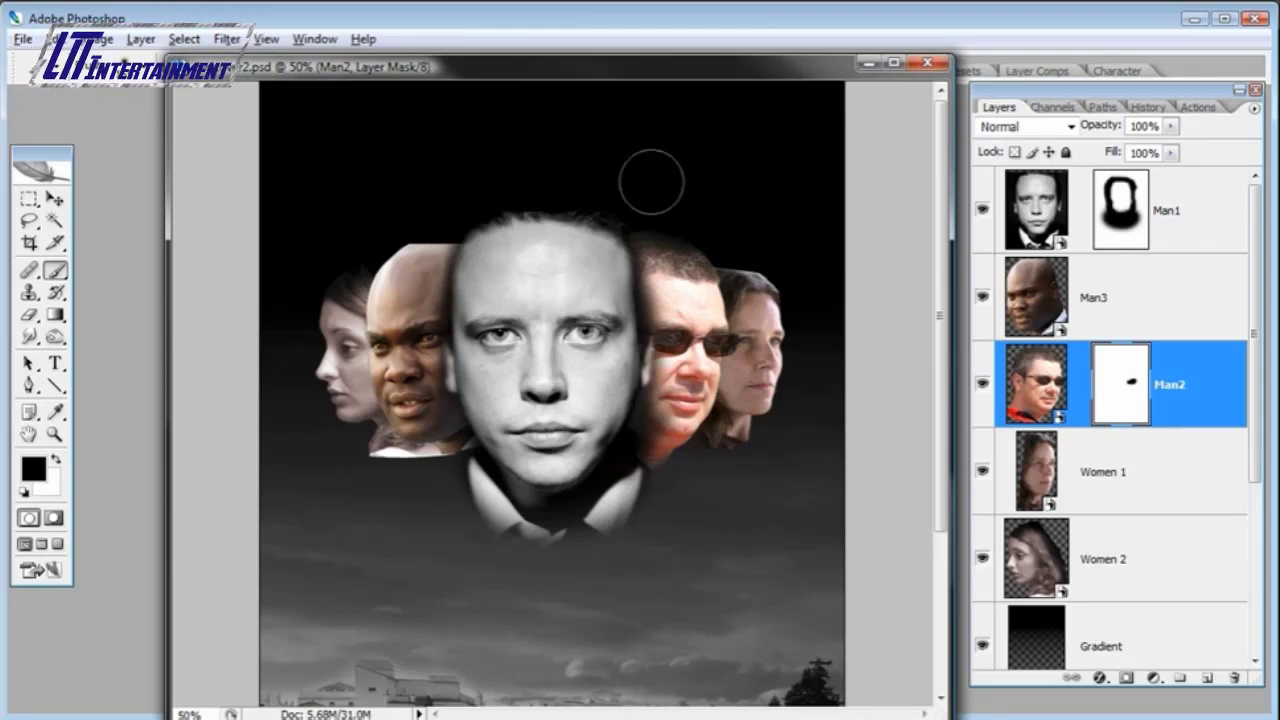
pyautogui.click(694, 506)
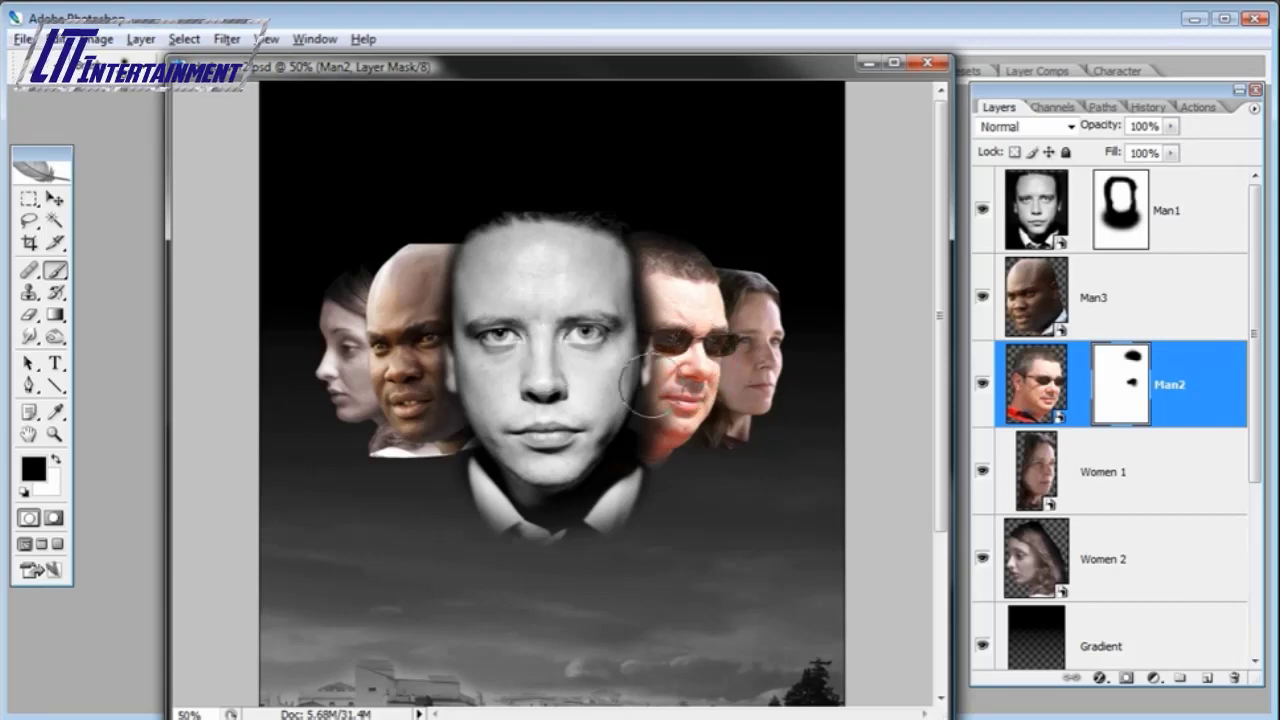
pyautogui.moveTo(662, 378); pyautogui.dragTo(712, 380)
pyautogui.hotkey('ctrl', 'z')
# - On Man1's mask, clean grey residue off the sunglasses man's cheek and hair, then select Man3
pyautogui.click(1124, 207)
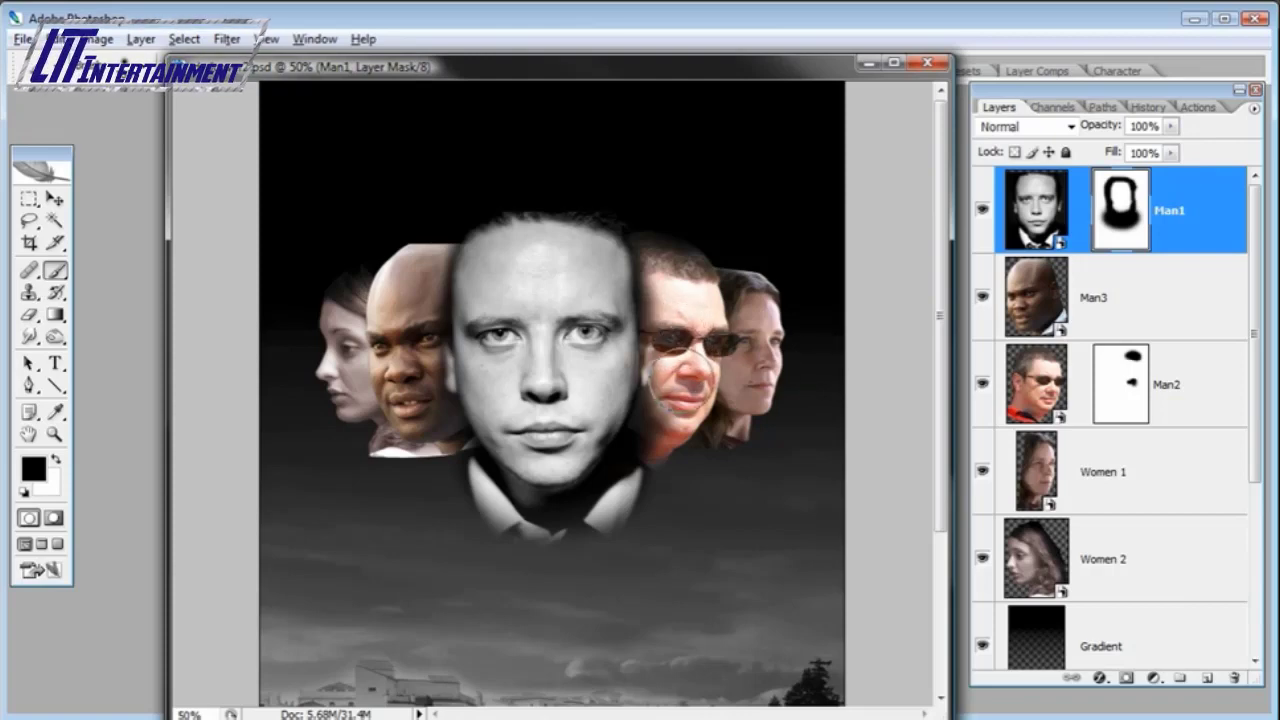
pyautogui.hotkey('alt', '[')
pyautogui.hotkey('alt', '[')
pyautogui.rightClick(752, 338)
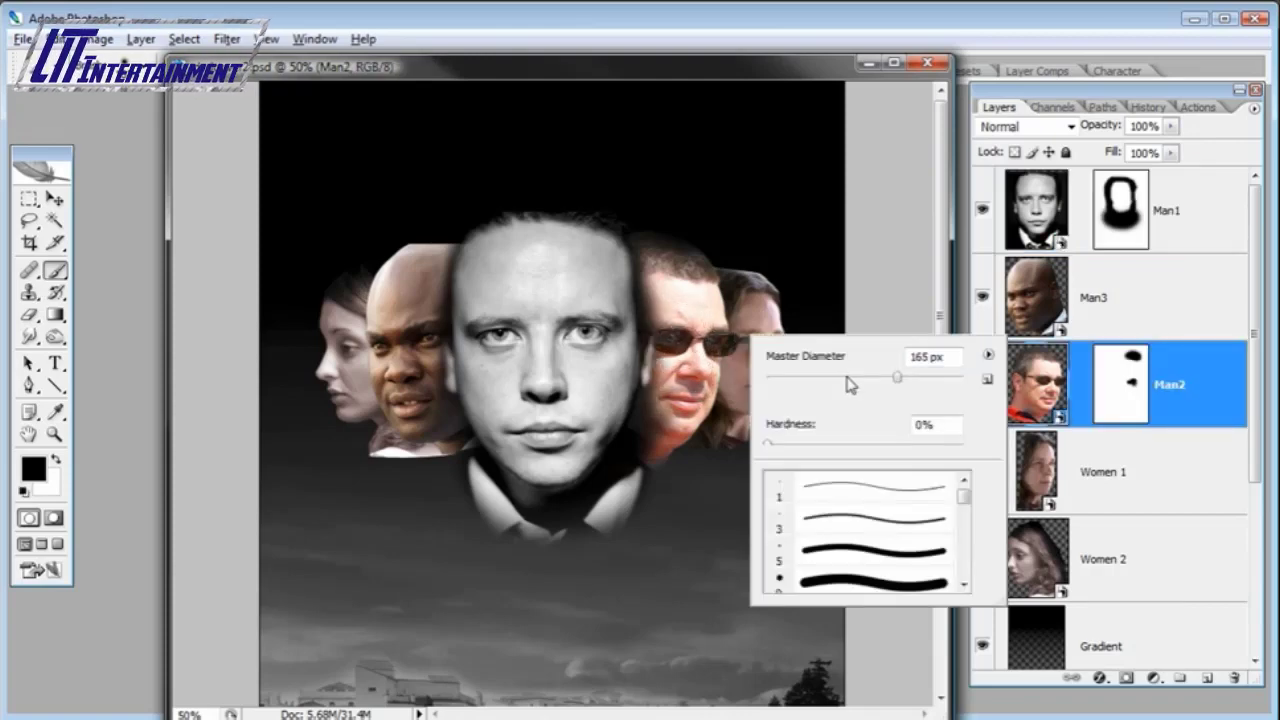
pyautogui.press('Return')
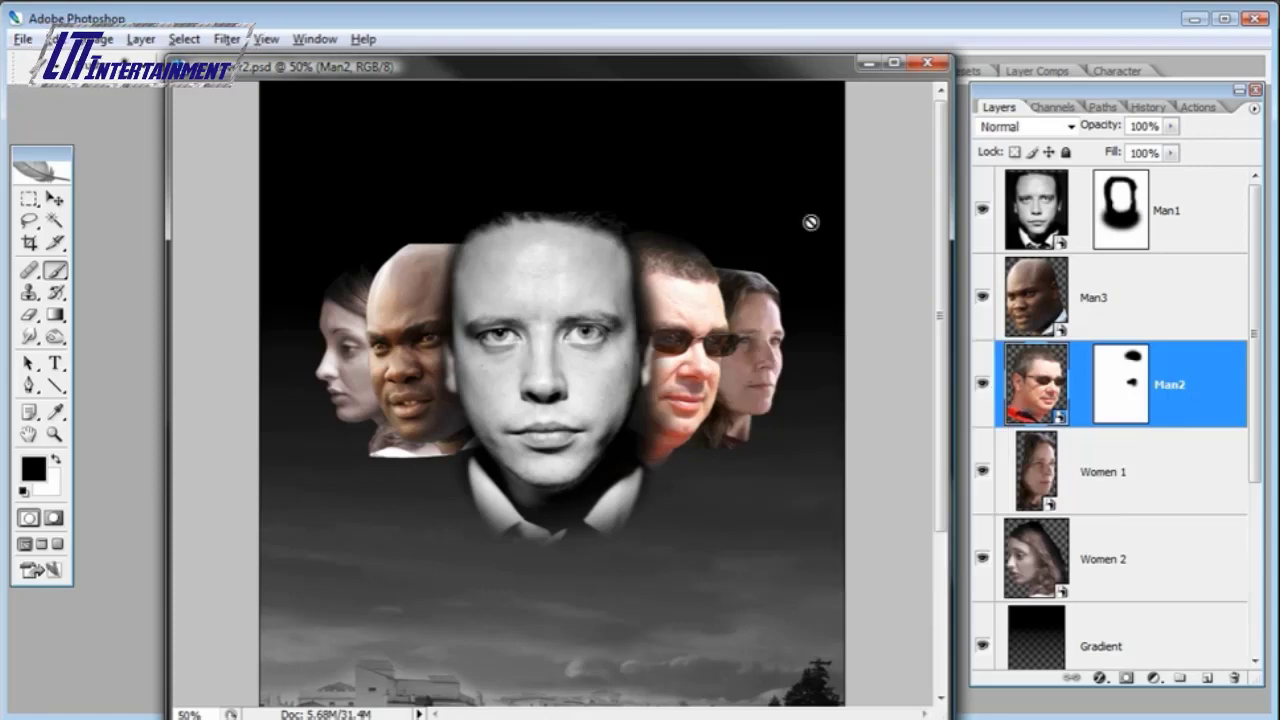
pyautogui.click(1112, 232)
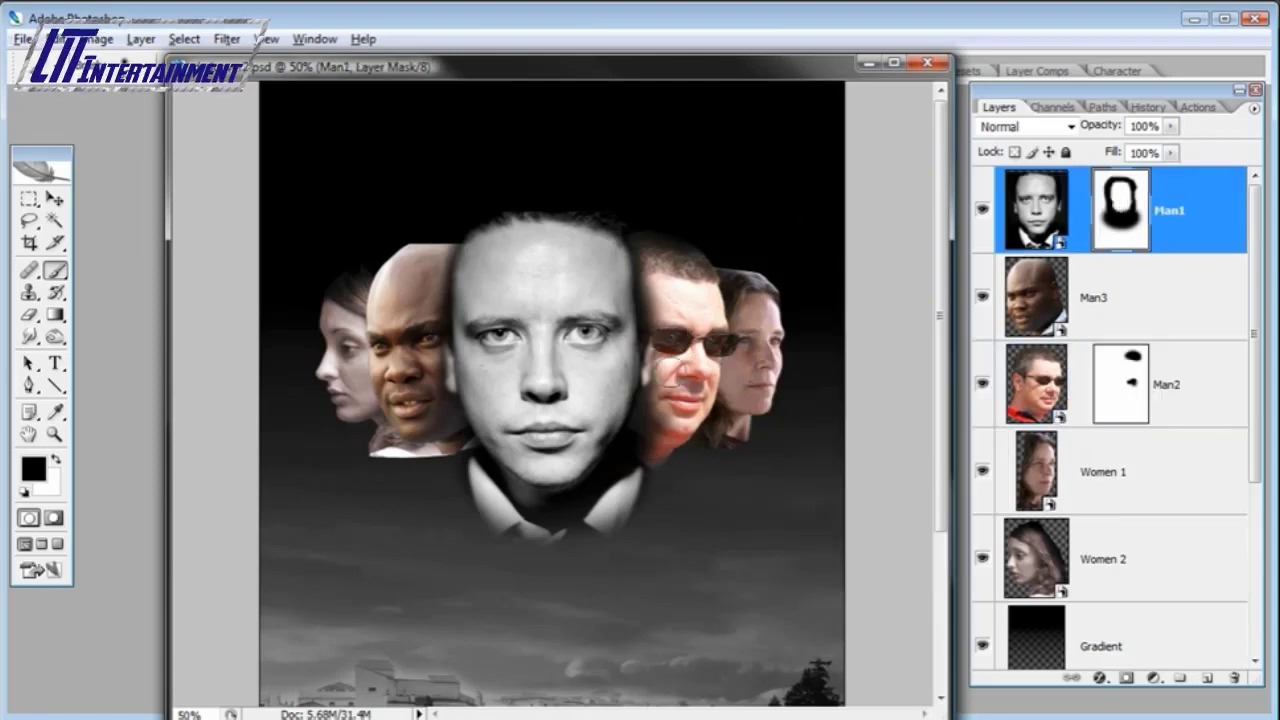
pyautogui.moveTo(662, 374)
pyautogui.mouseDown()
pyautogui.moveTo(660, 390)
pyautogui.moveTo(658, 335)
pyautogui.moveTo(666, 392)
pyautogui.mouseUp()
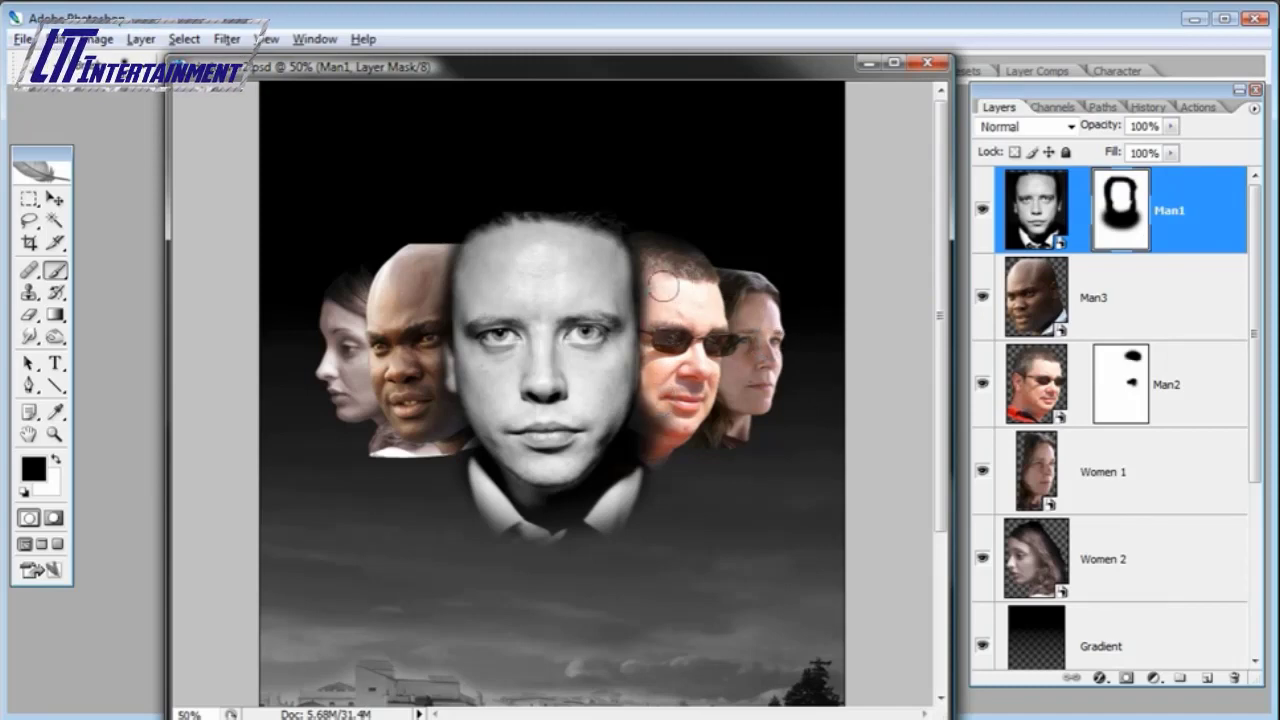
pyautogui.moveTo(662, 287)
pyautogui.mouseDown()
pyautogui.moveTo(668, 235)
pyautogui.moveTo(698, 190)
pyautogui.mouseUp()
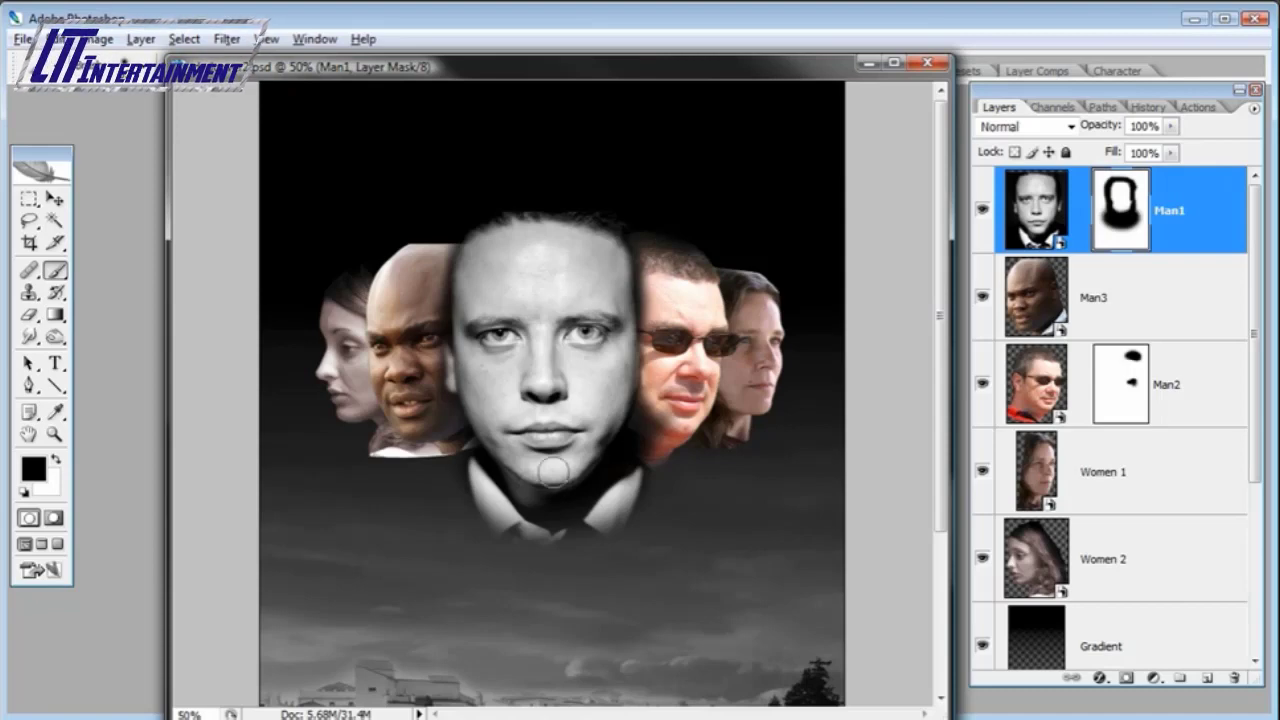
pyautogui.click(1037, 289)
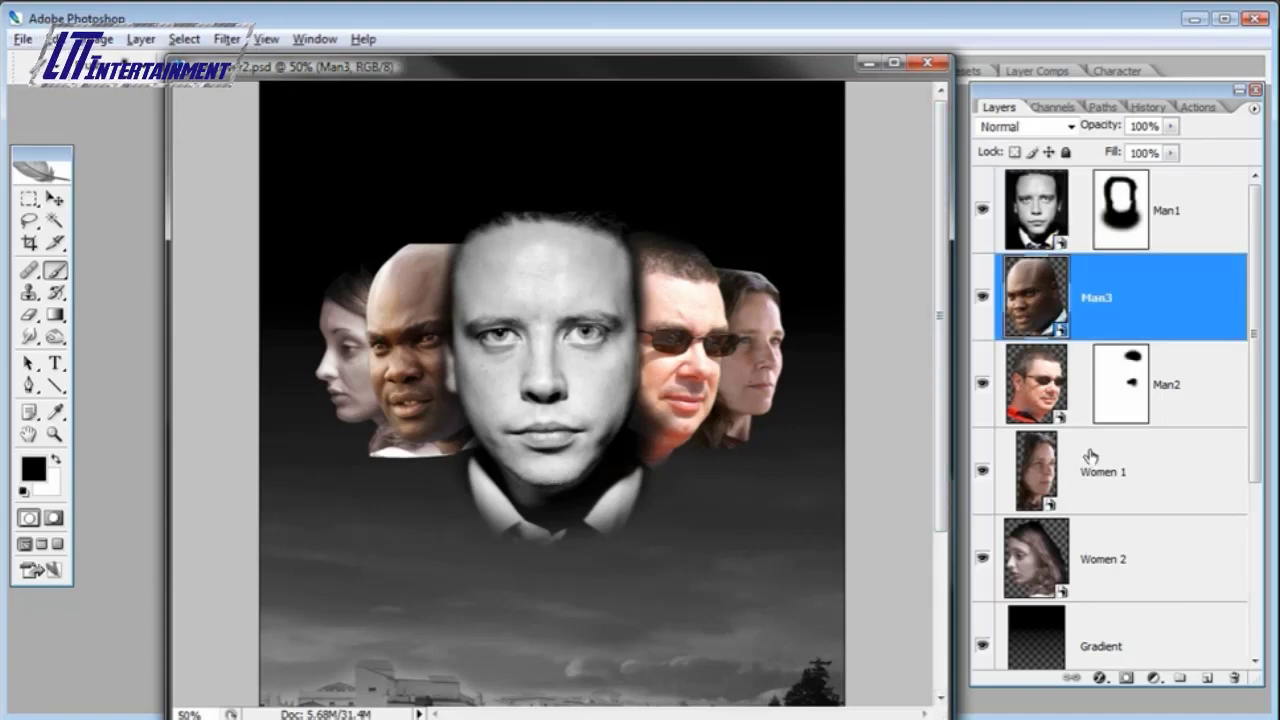
# - Add a layer mask to Man3 and hide its edge against the black sky
pyautogui.click(1125, 679)
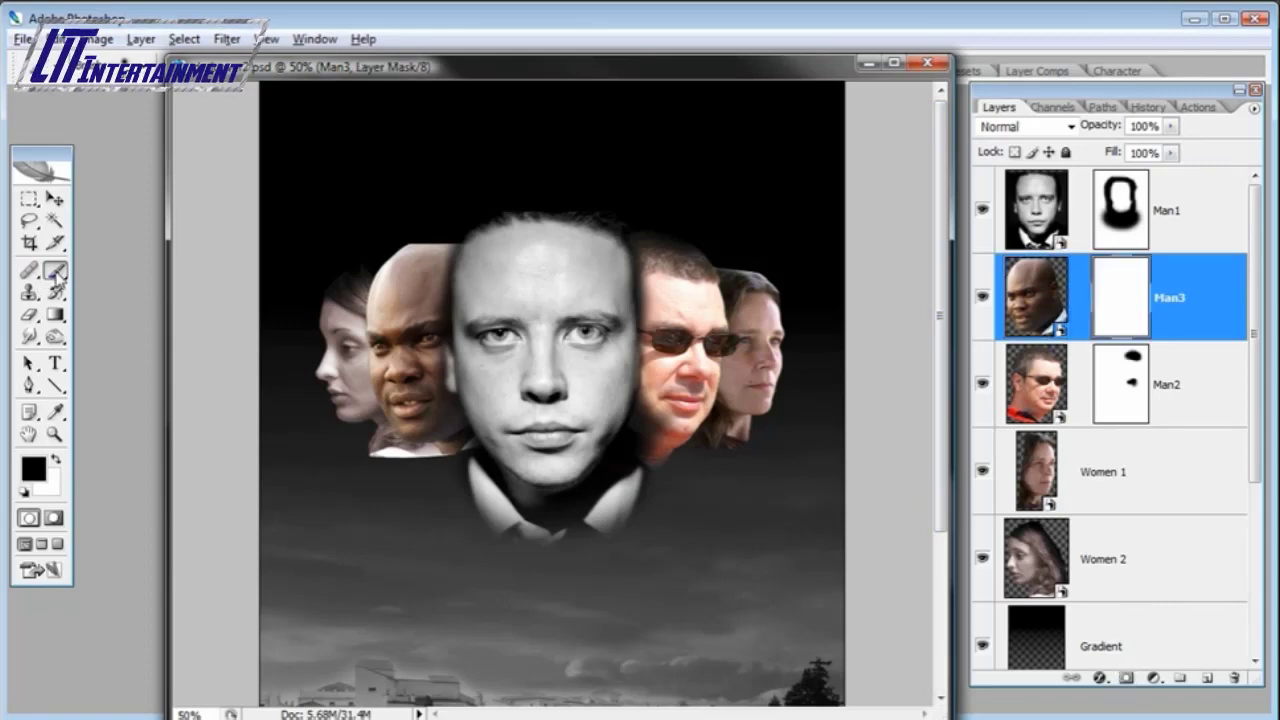
pyautogui.rightClick(446, 488)
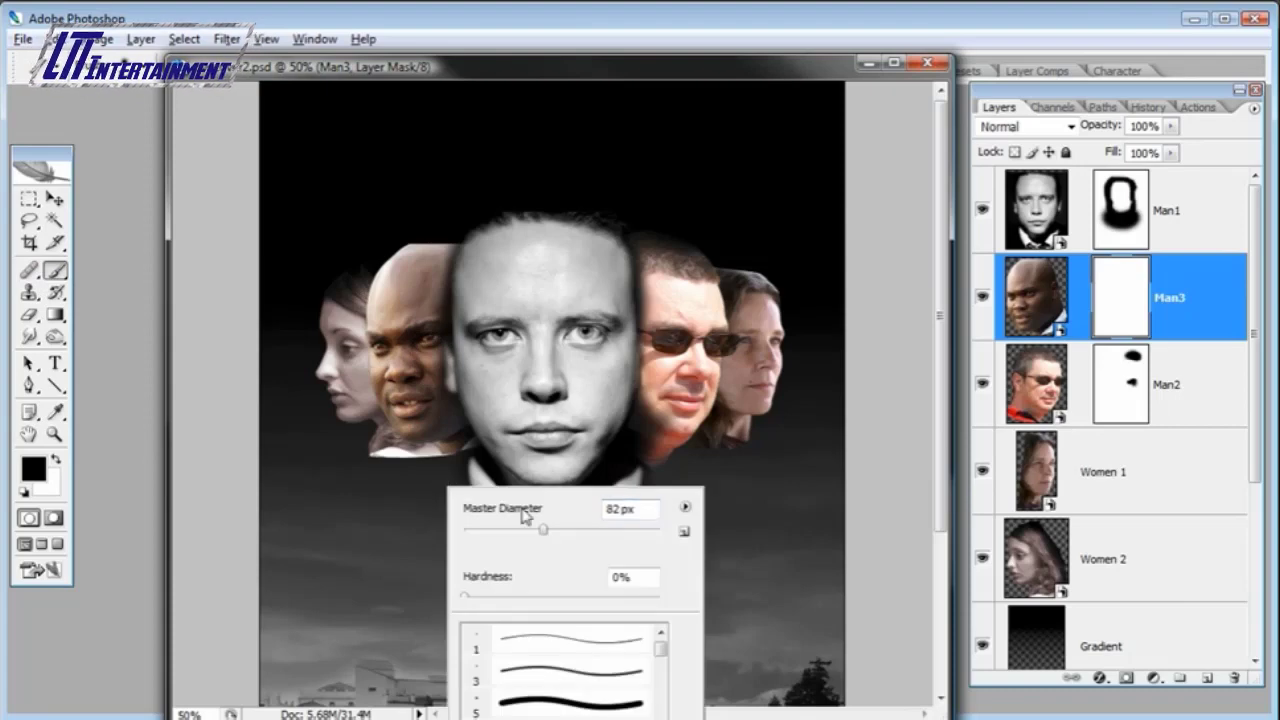
pyautogui.click(545, 86)
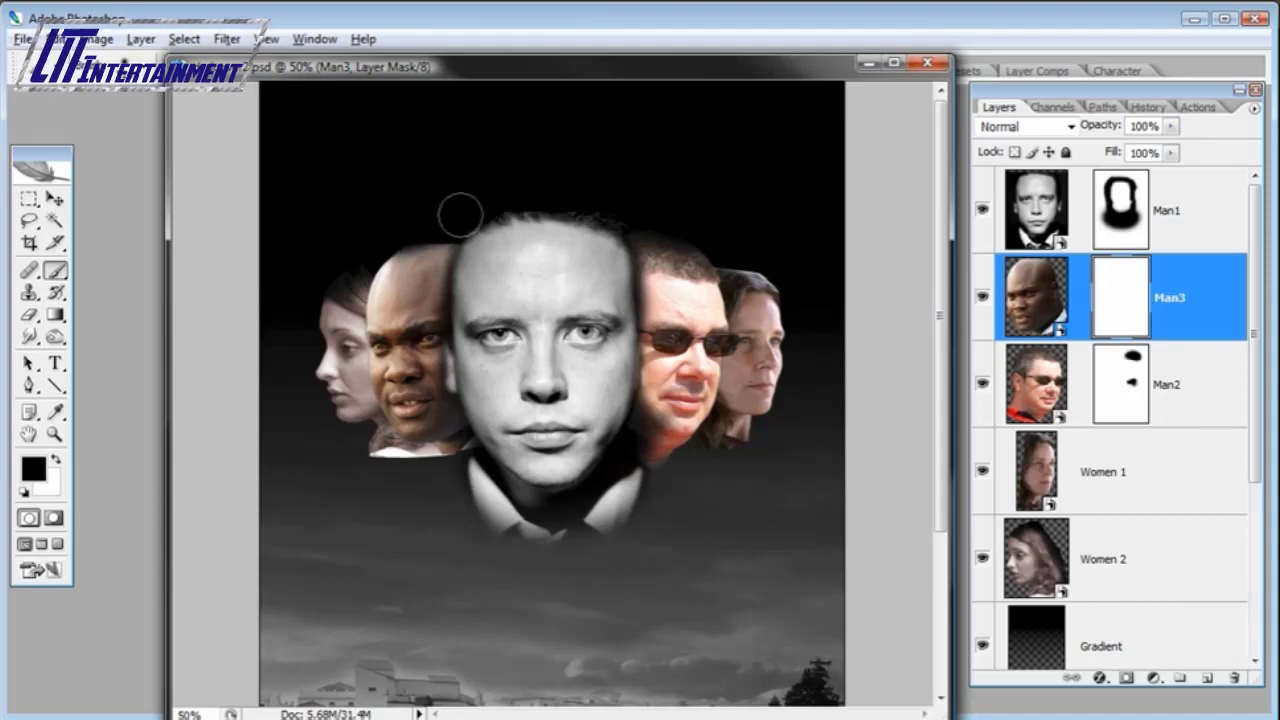
pyautogui.moveTo(461, 218); pyautogui.dragTo(409, 214)
pyautogui.rightClick(465, 165)
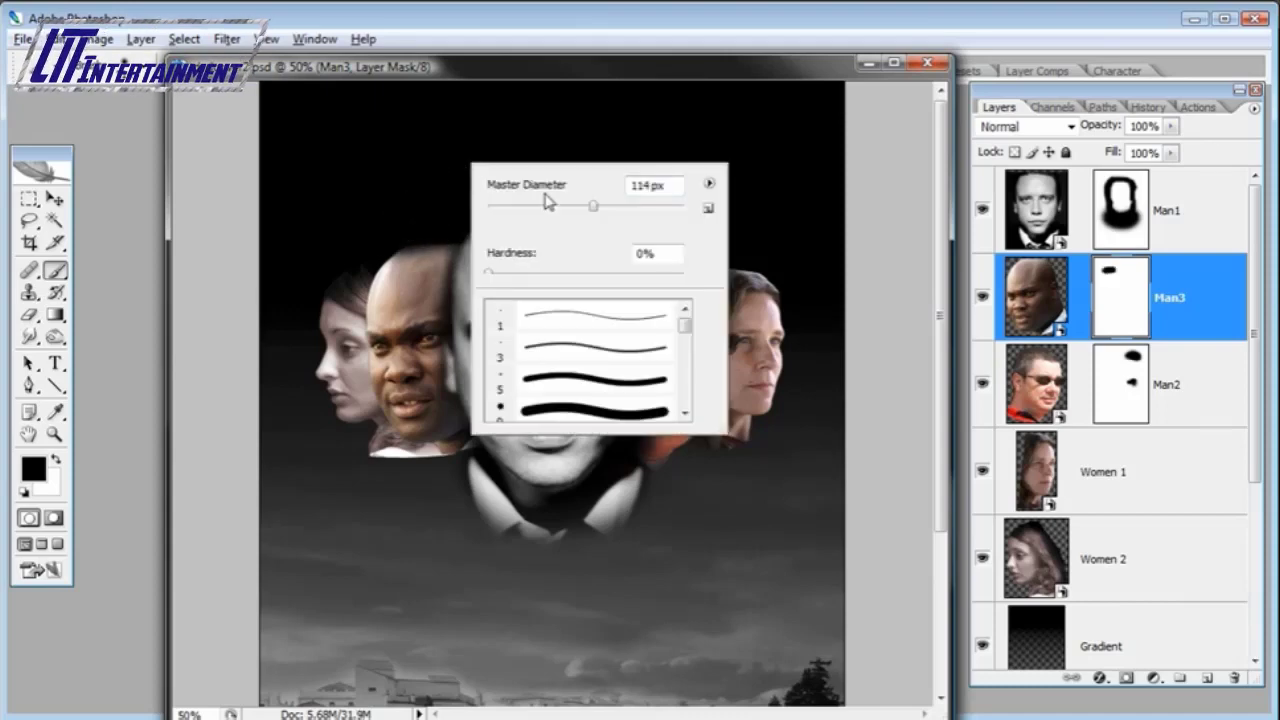
pyautogui.moveTo(597, 207); pyautogui.dragTo(622, 208)
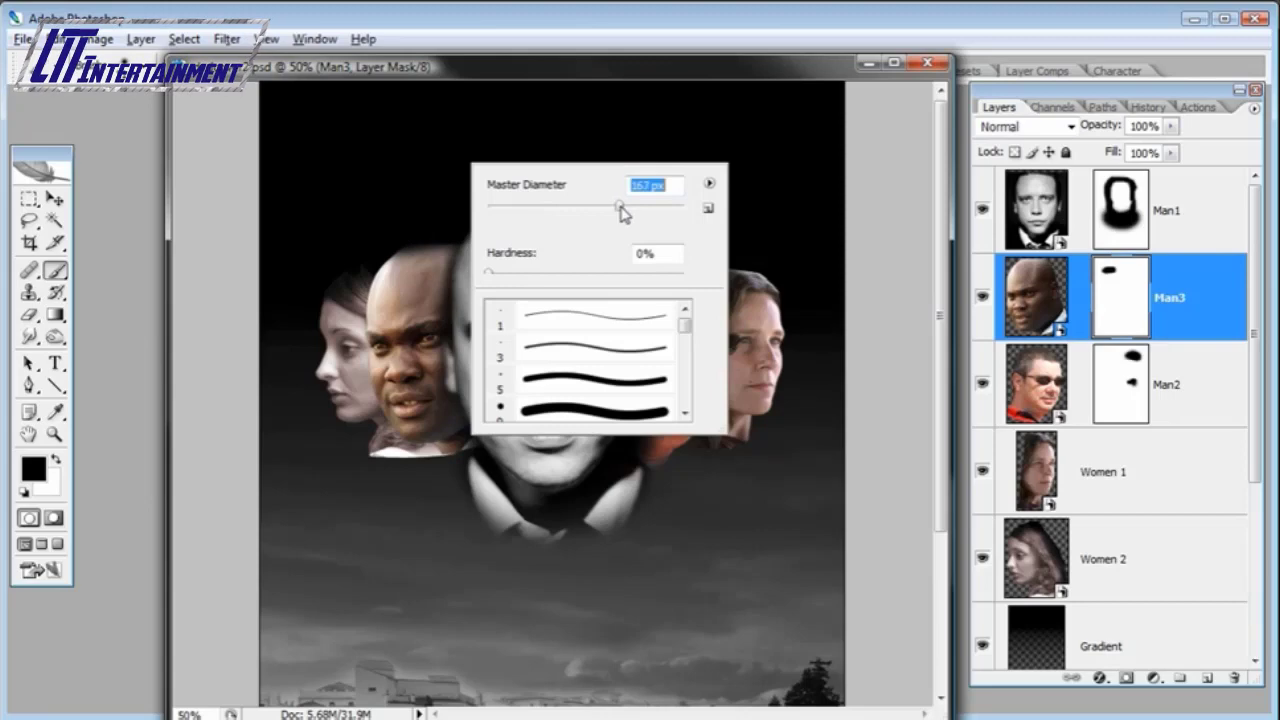
pyautogui.click(568, 96)
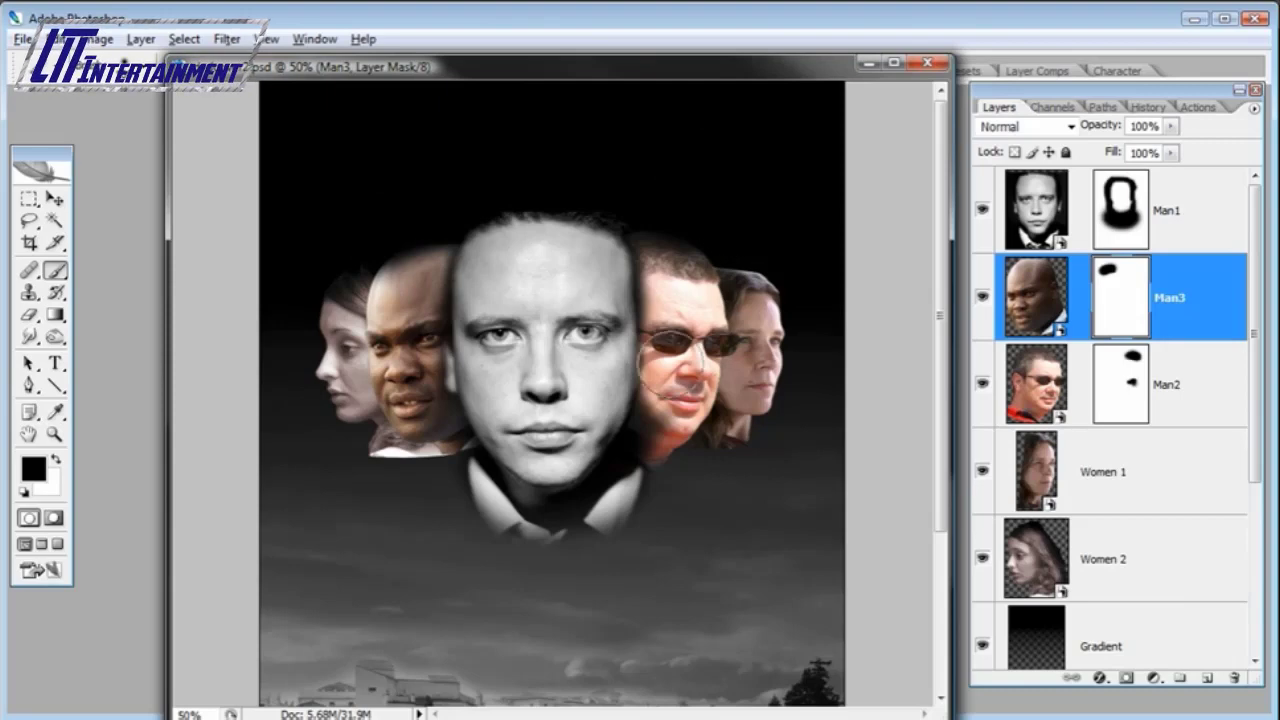
# - Paint out a spot near Man3's chin with a 75 px brush, then select Women 2
pyautogui.rightClick(668, 365)
pyautogui.moveTo(776, 405)
pyautogui.mouseDown()
pyautogui.moveTo(754, 414)
pyautogui.moveTo(772, 410)
pyautogui.mouseUp()
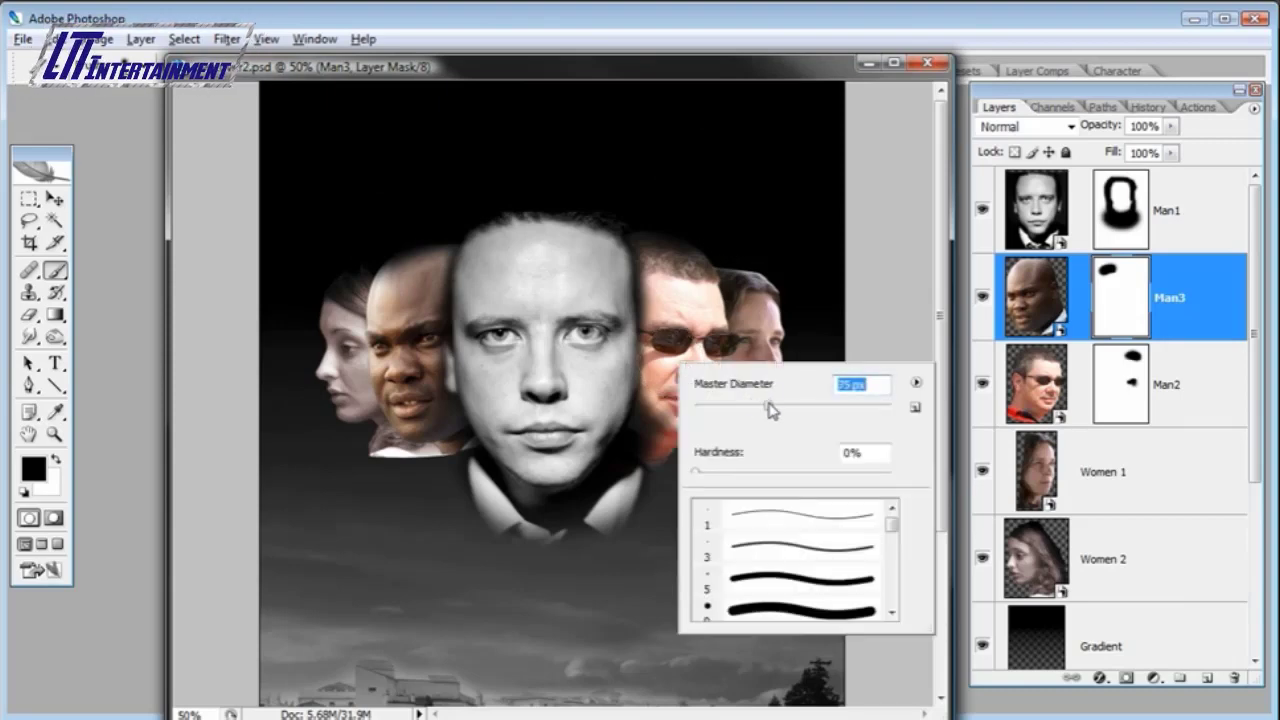
pyautogui.click(694, 62)
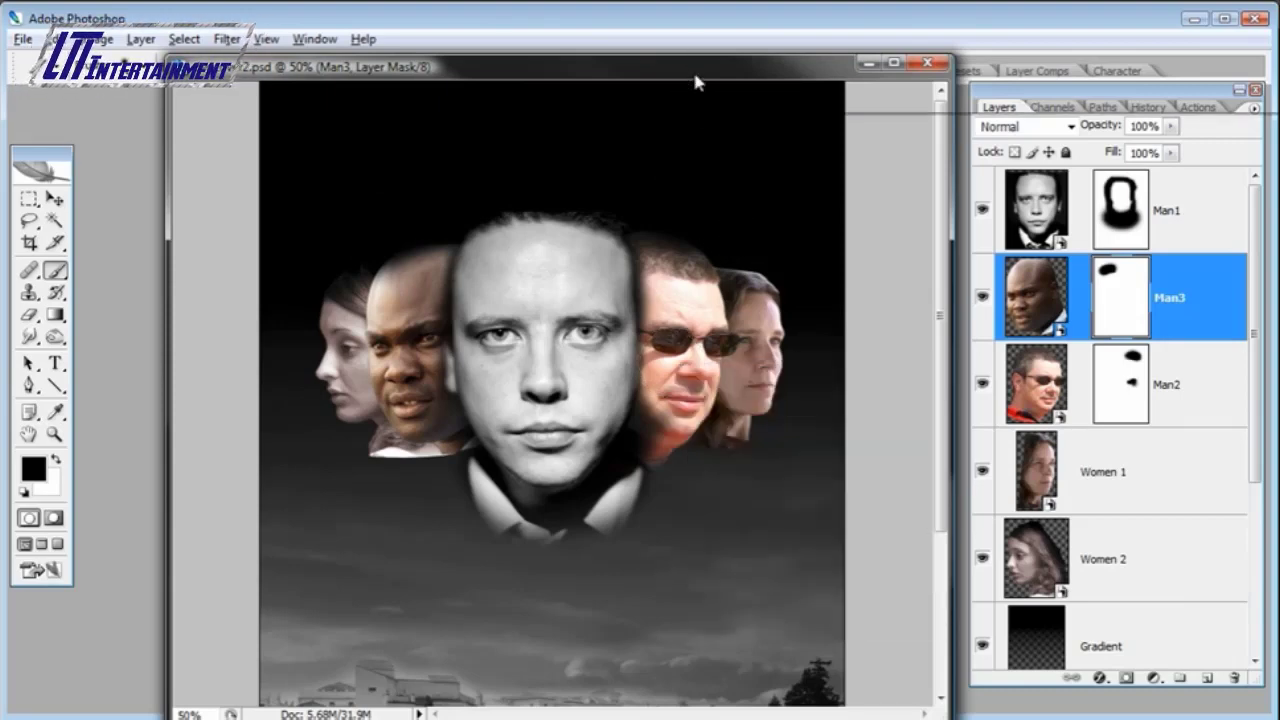
pyautogui.click(432, 455)
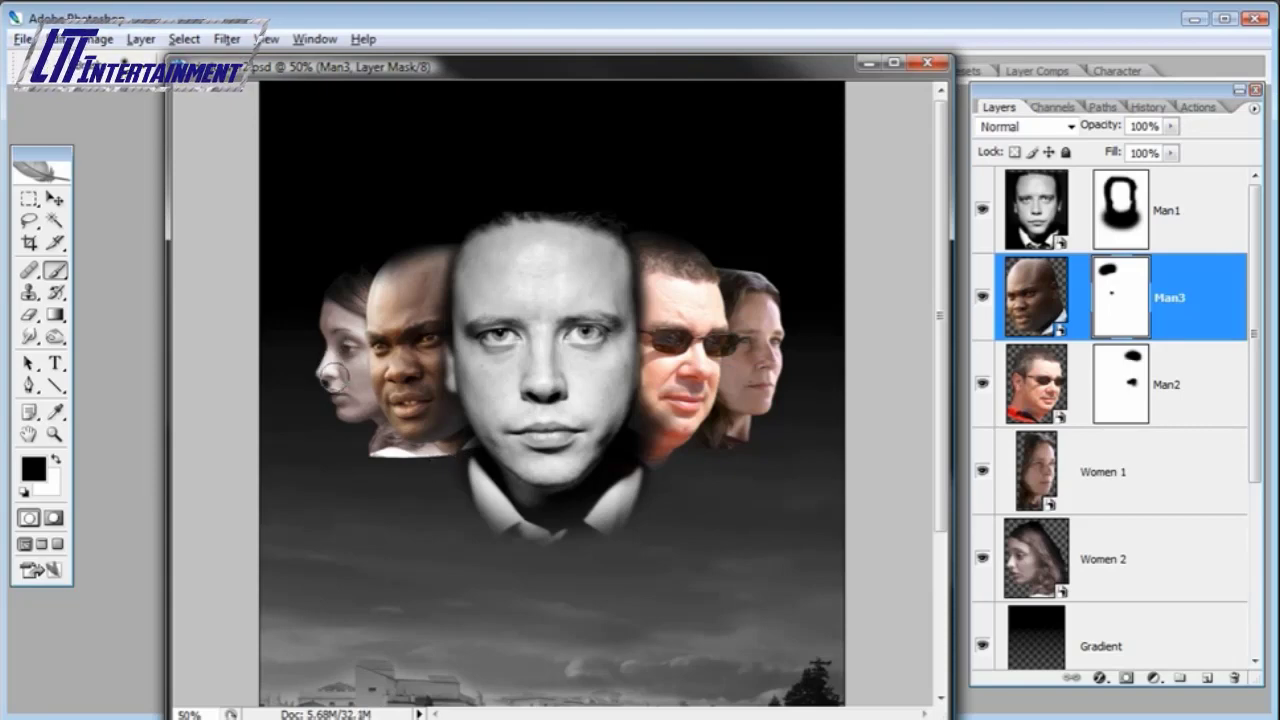
pyautogui.click(1058, 550)
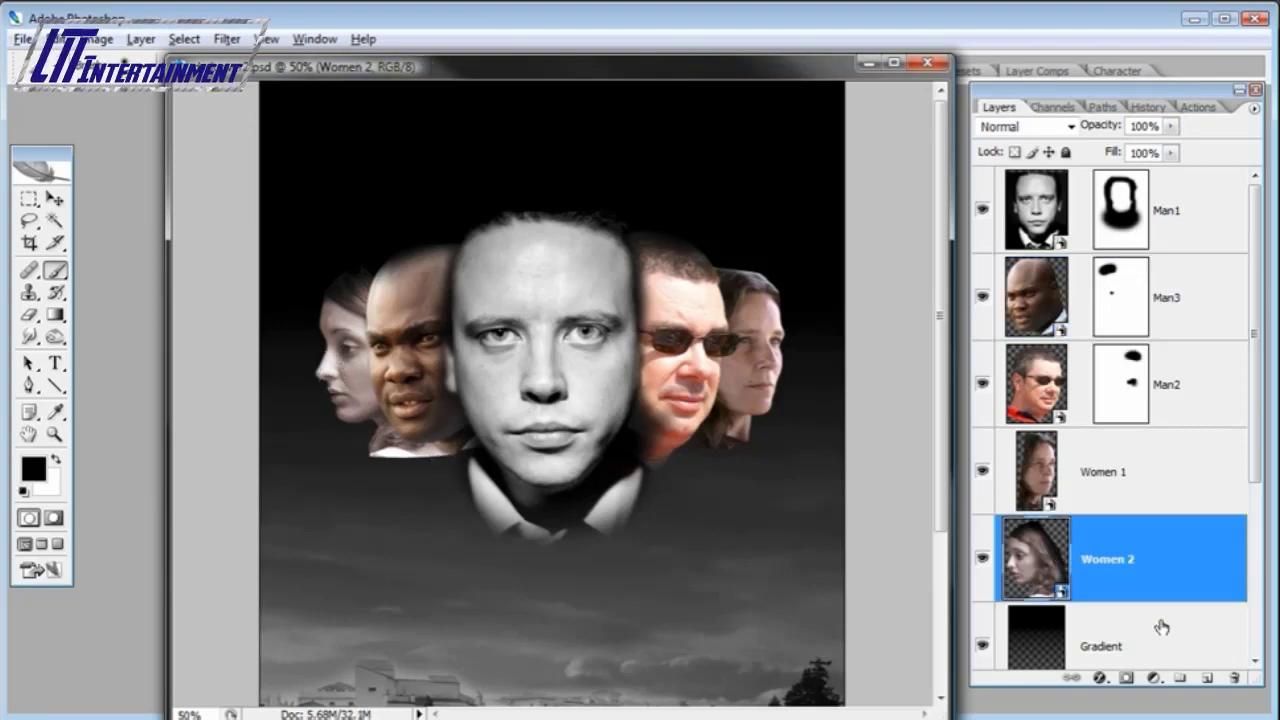
# - Add a layer mask to Women 2 and paint out part of the face
pyautogui.click(1125, 679)
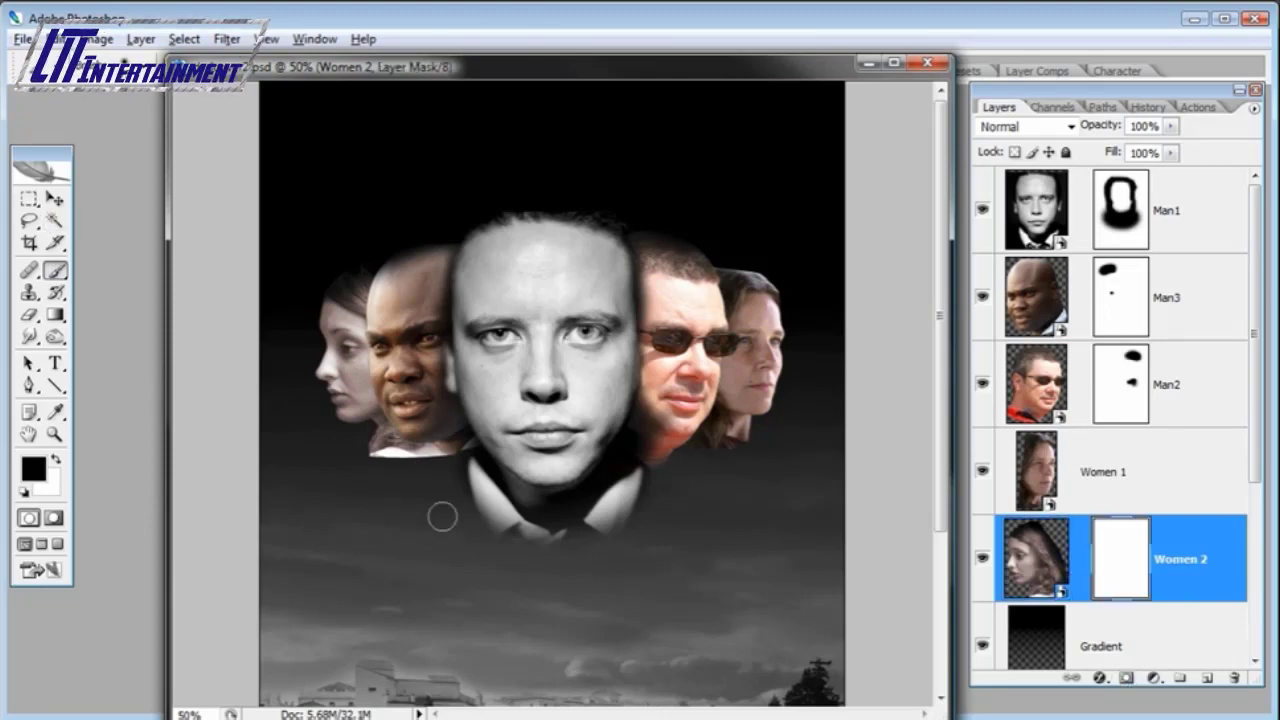
pyautogui.rightClick(450, 483)
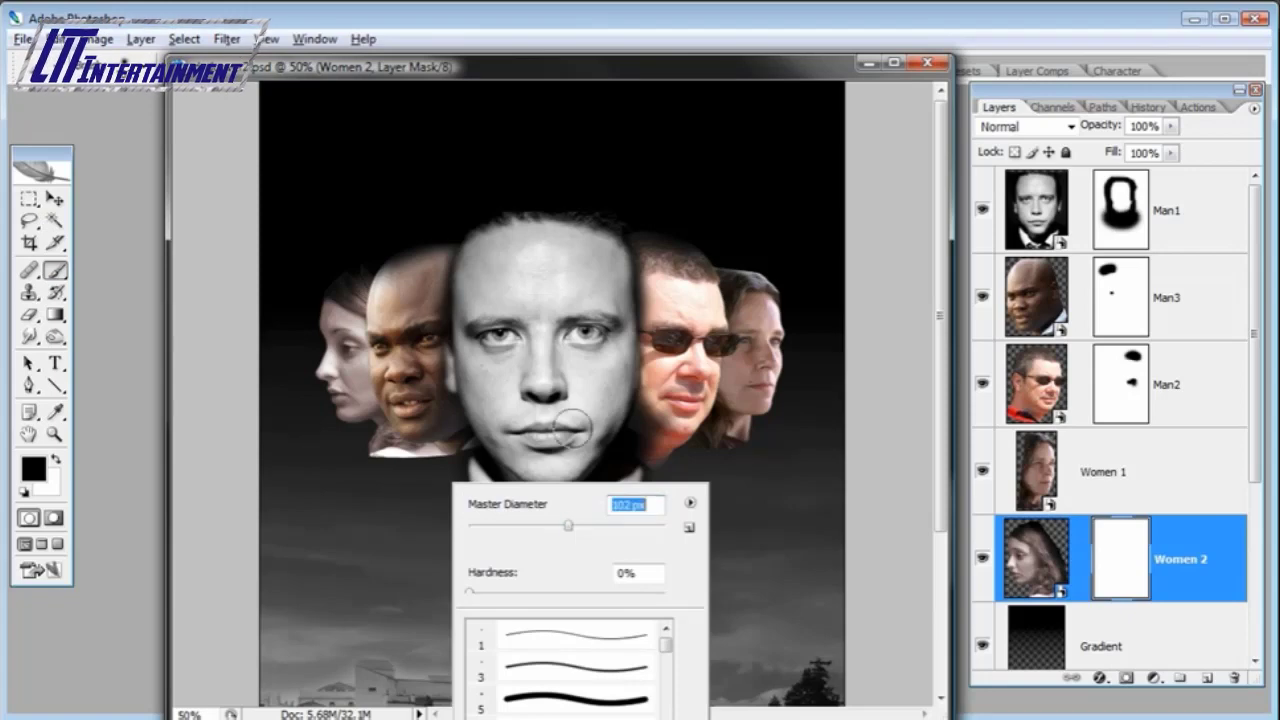
pyautogui.click(544, 78)
pyautogui.moveTo(475, 457); pyautogui.dragTo(388, 463)
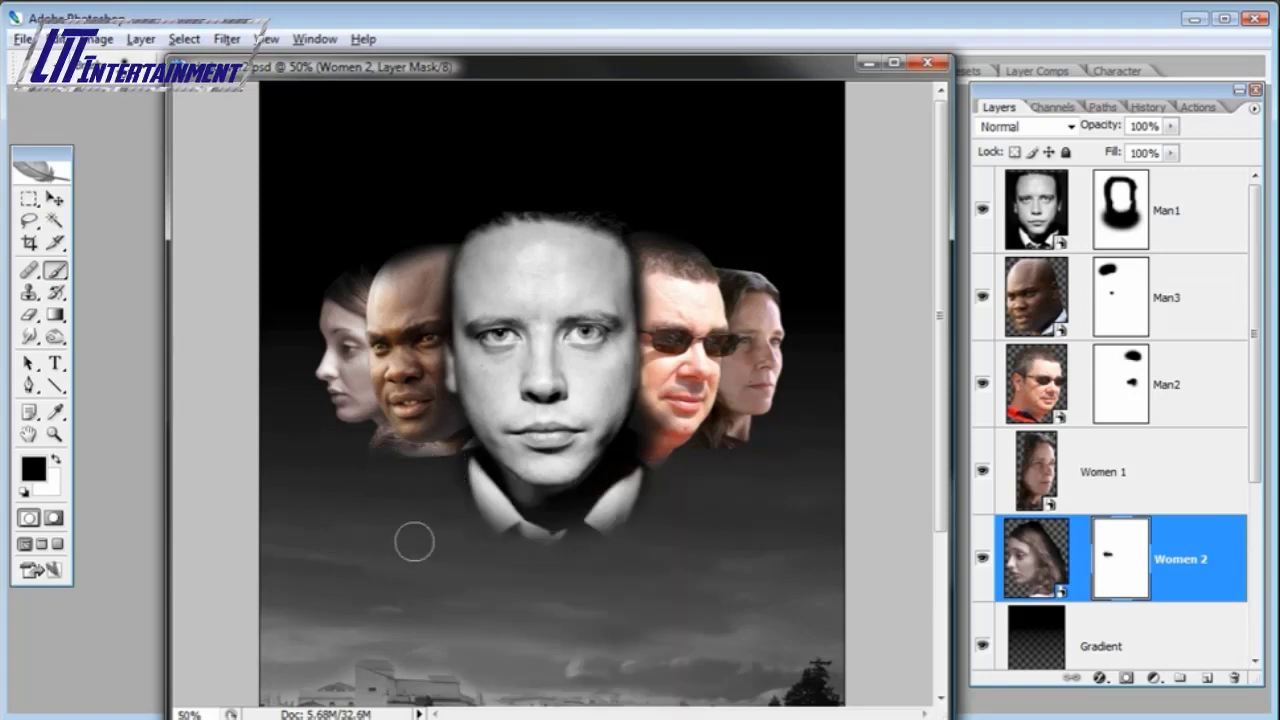
pyautogui.rightClick(419, 258)
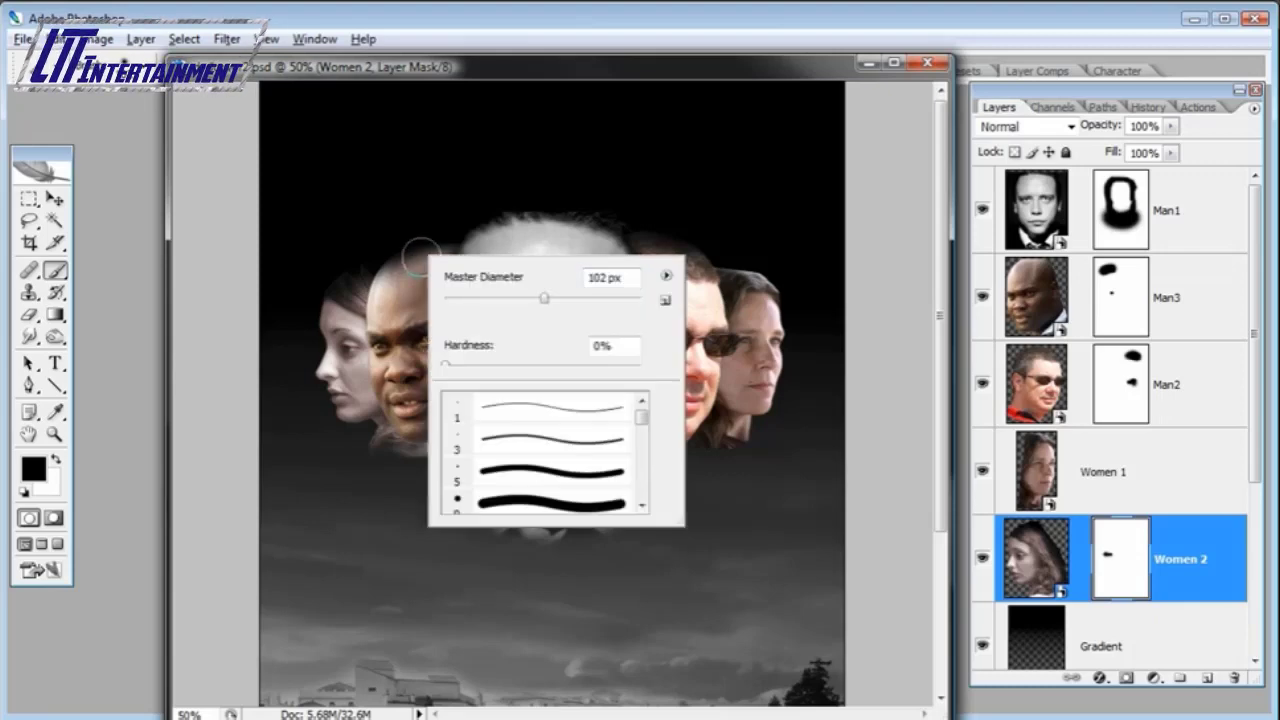
pyautogui.click(500, 80)
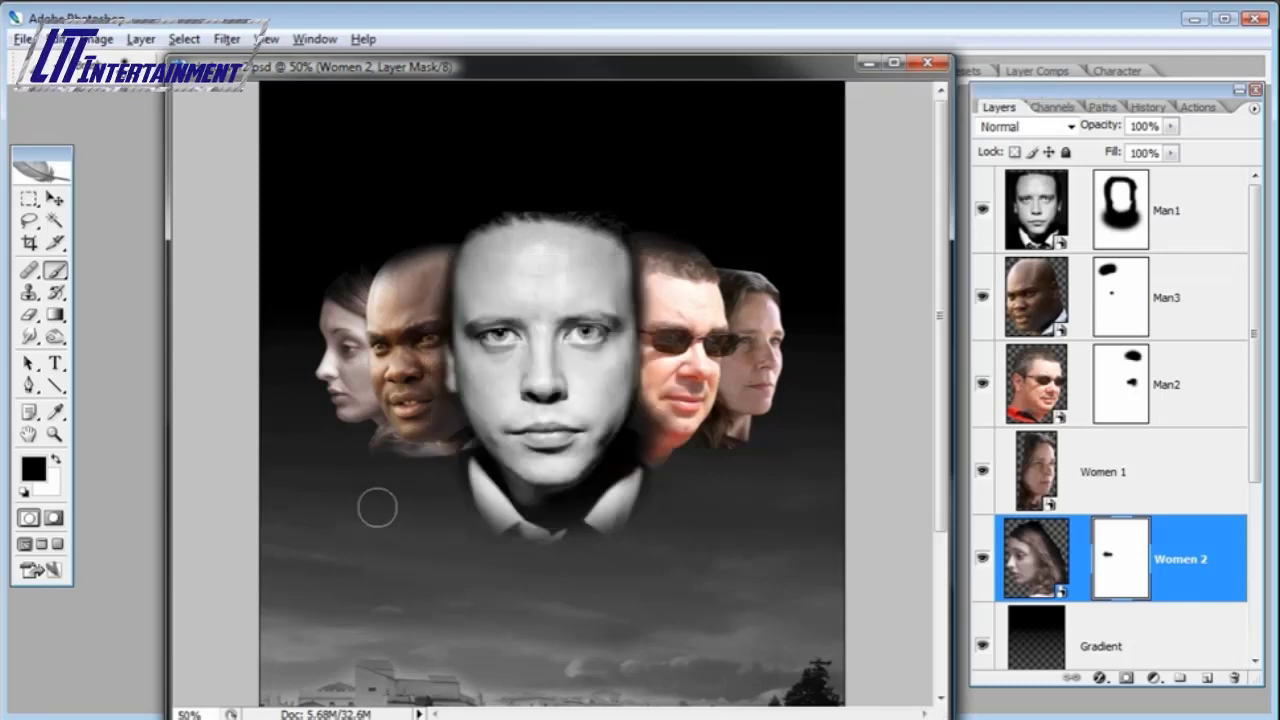
pyautogui.press('[')
pyautogui.press('[')
pyautogui.press('[')
pyautogui.press(']')
pyautogui.press(']')
pyautogui.press(']')
pyautogui.press(']')
pyautogui.press(']')
pyautogui.press('[')
pyautogui.press('[')
pyautogui.press('[')
pyautogui.press('[')
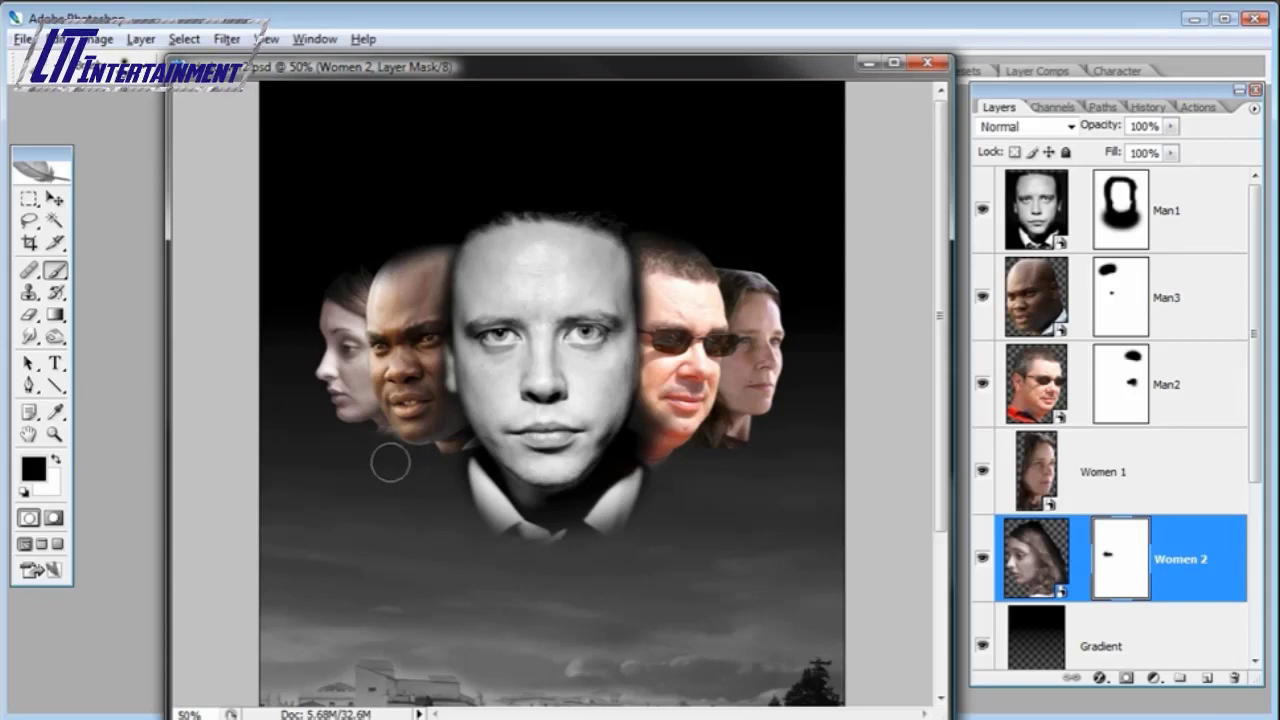
# - Paint out the top left of Women 2 with a 153 px brush, then return to Man3's mask
pyautogui.rightClick(375, 220)
pyautogui.click(524, 262)
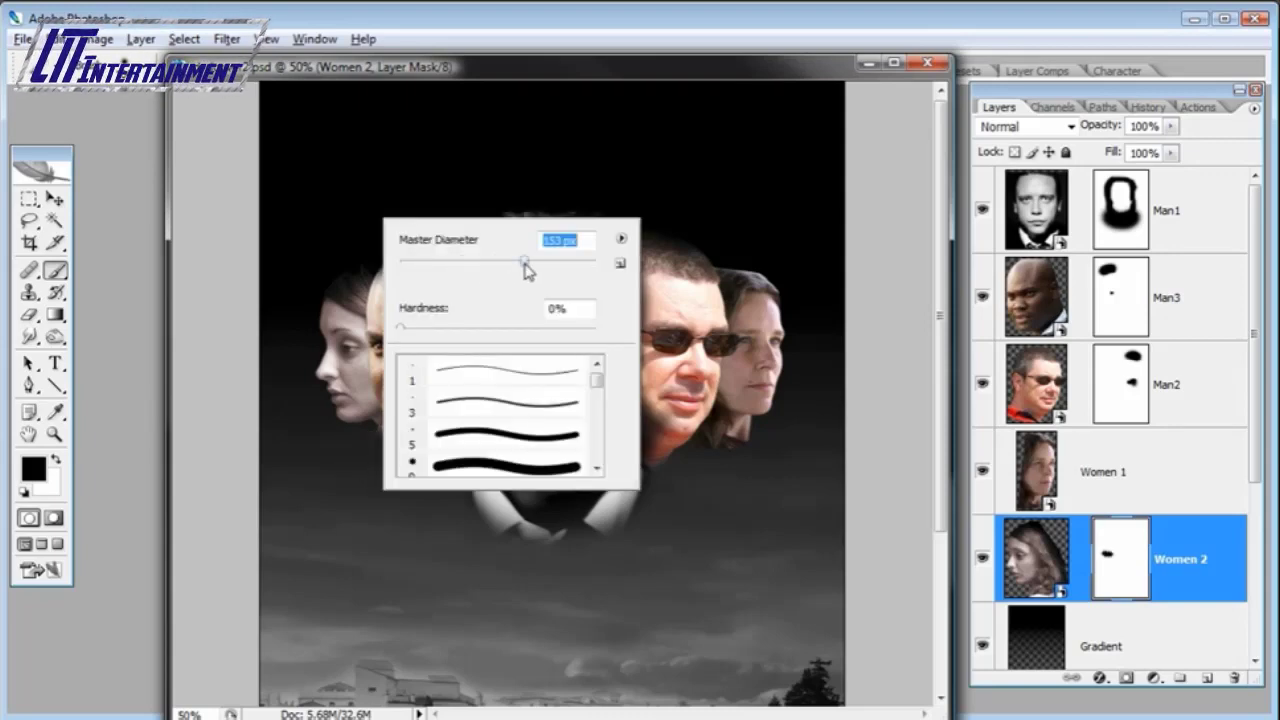
pyautogui.click(510, 72)
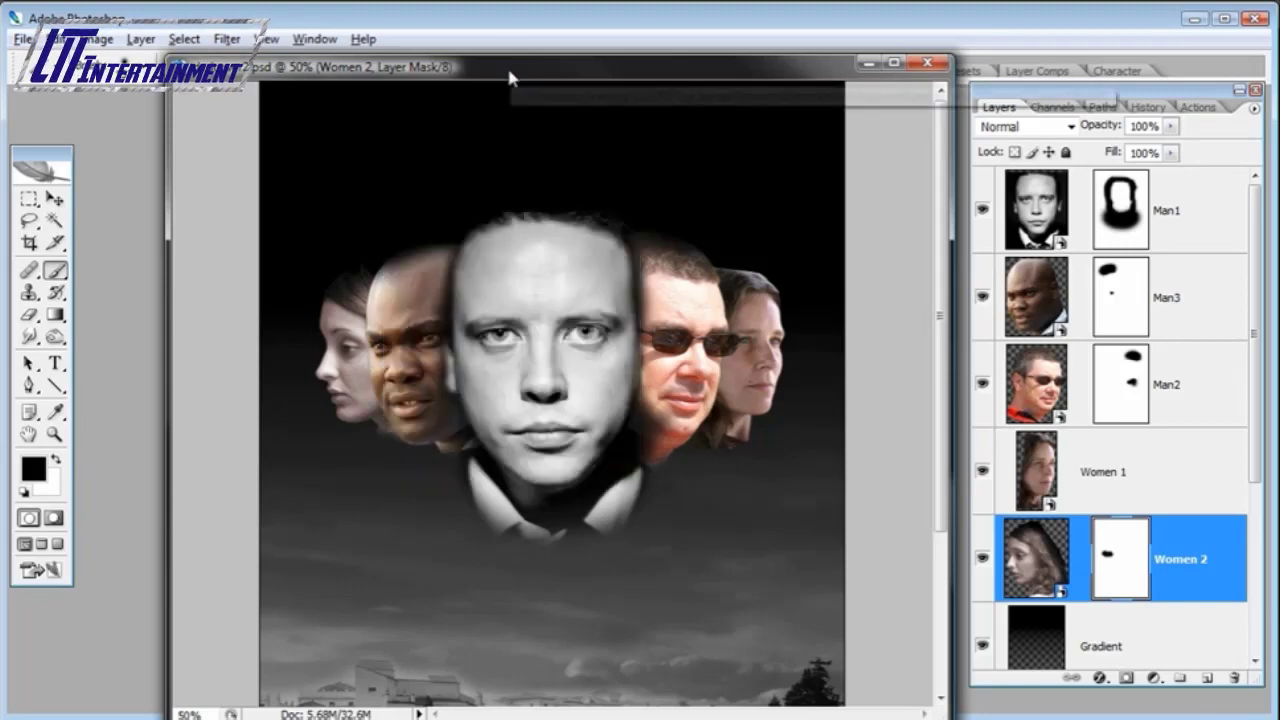
pyautogui.click(316, 258)
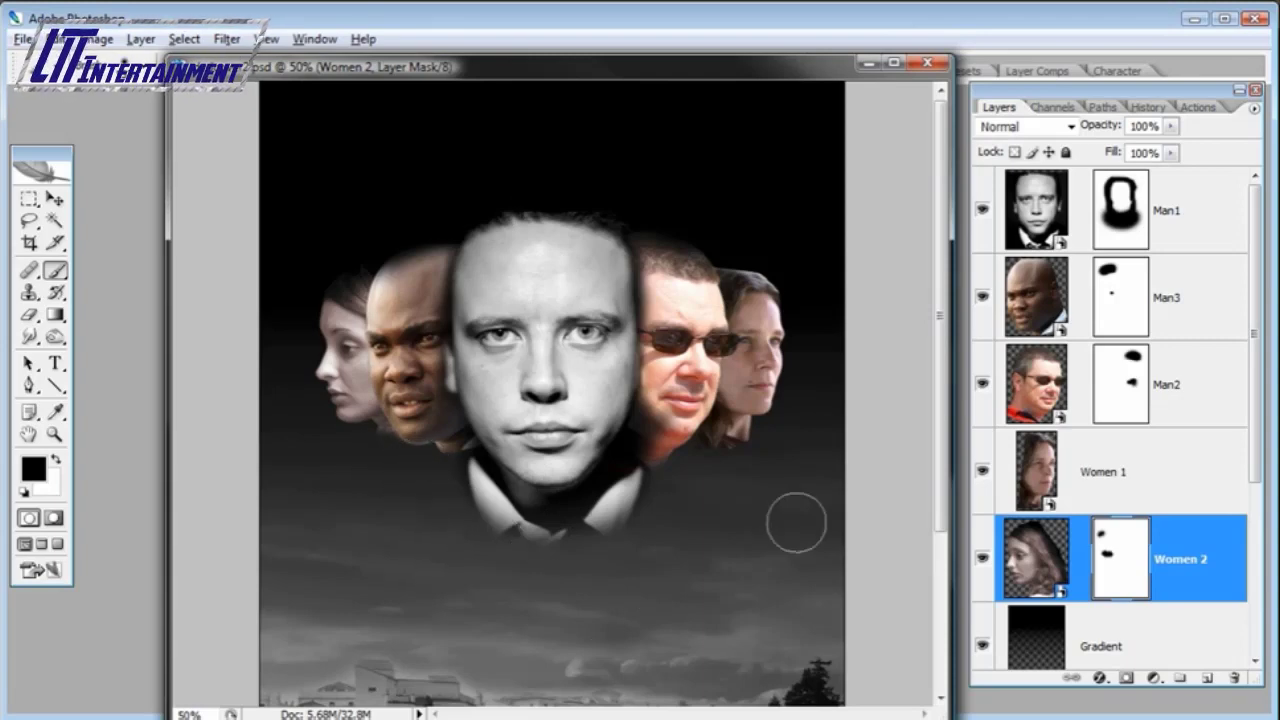
pyautogui.click(1100, 312)
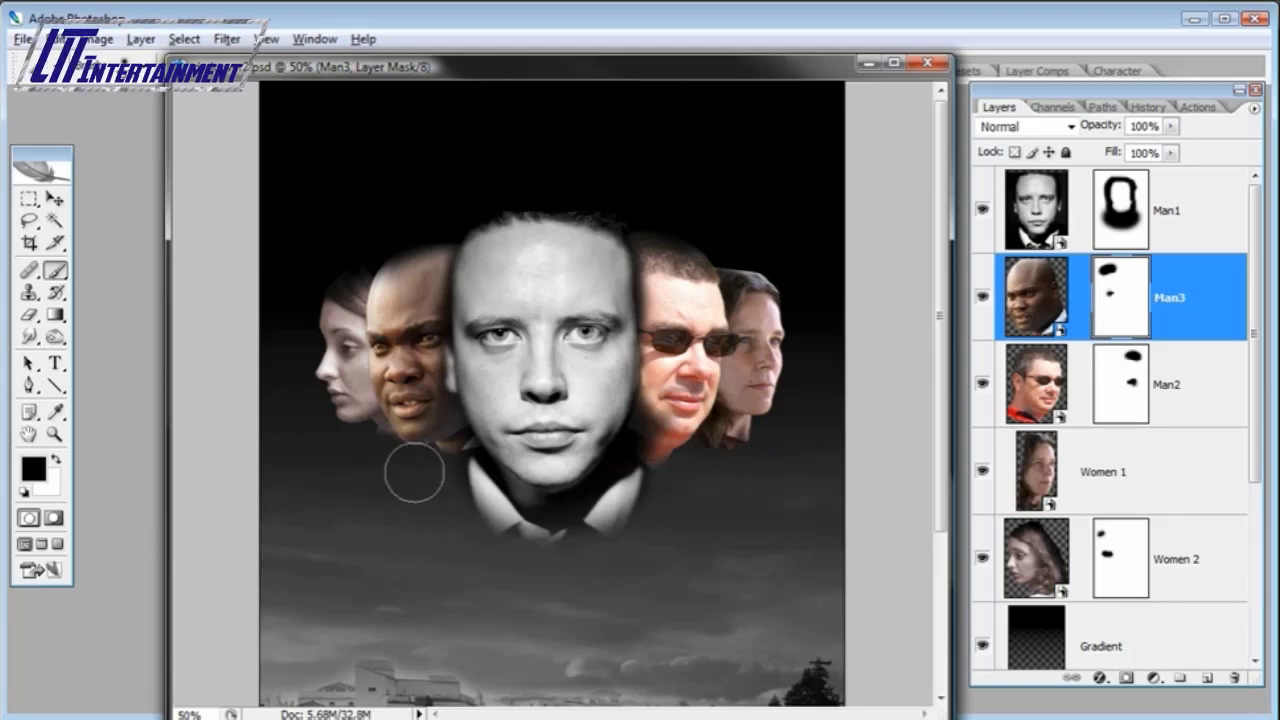
# - Fade under Man3's chin, then the top of Man1's head with a 153 px brush, into the sky
pyautogui.moveTo(414, 472)
pyautogui.mouseDown()
pyautogui.moveTo(383, 466)
pyautogui.moveTo(434, 474)
pyautogui.moveTo(414, 509)
pyautogui.mouseUp()
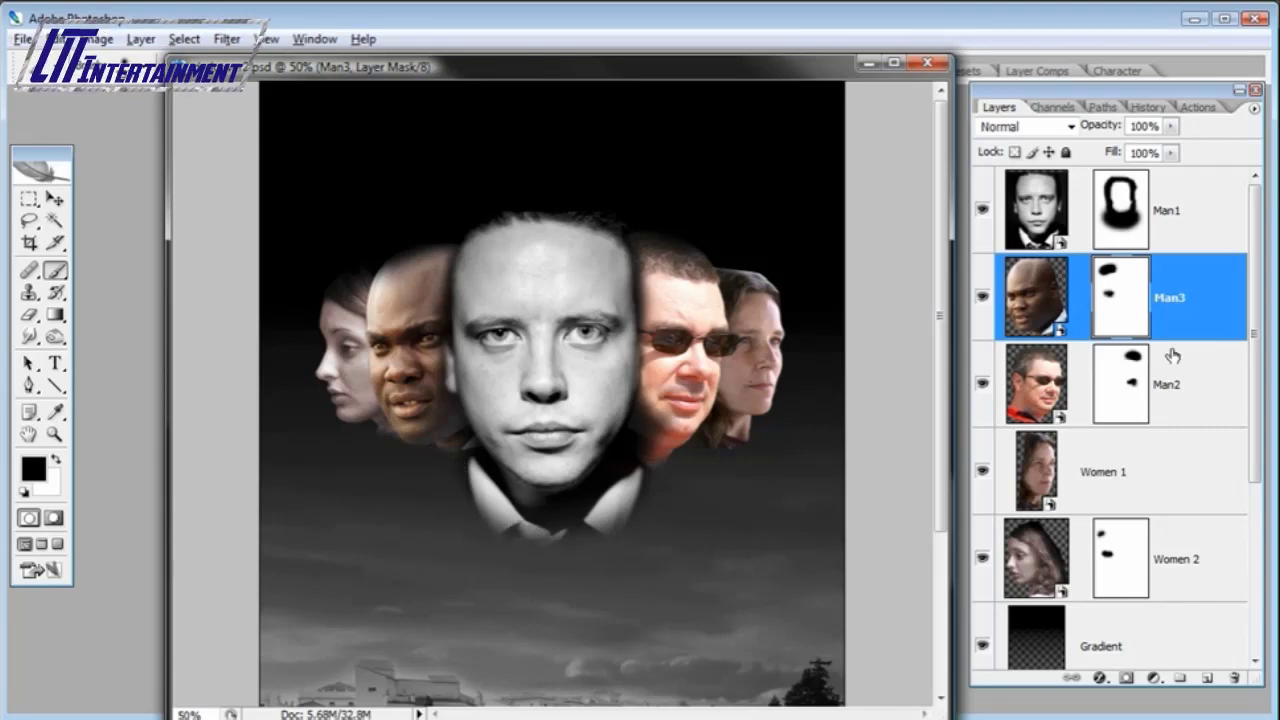
pyautogui.click(1136, 222)
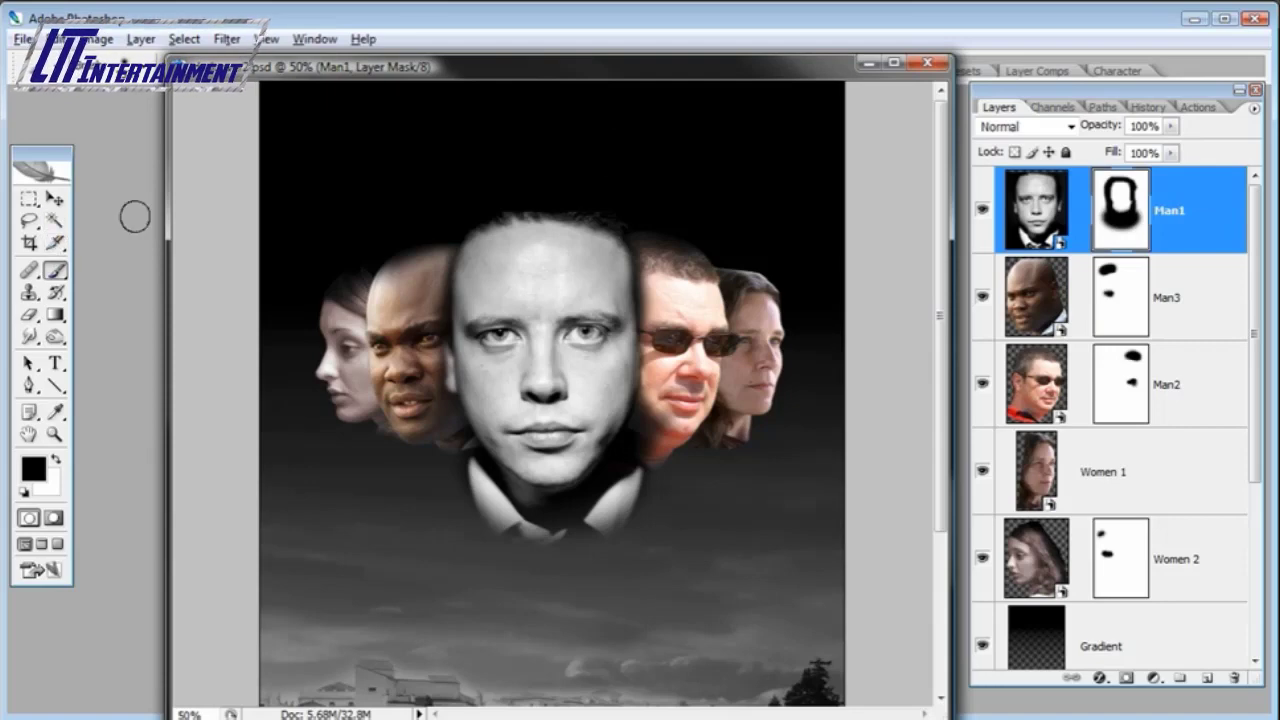
pyautogui.rightClick(620, 162)
pyautogui.click(778, 206)
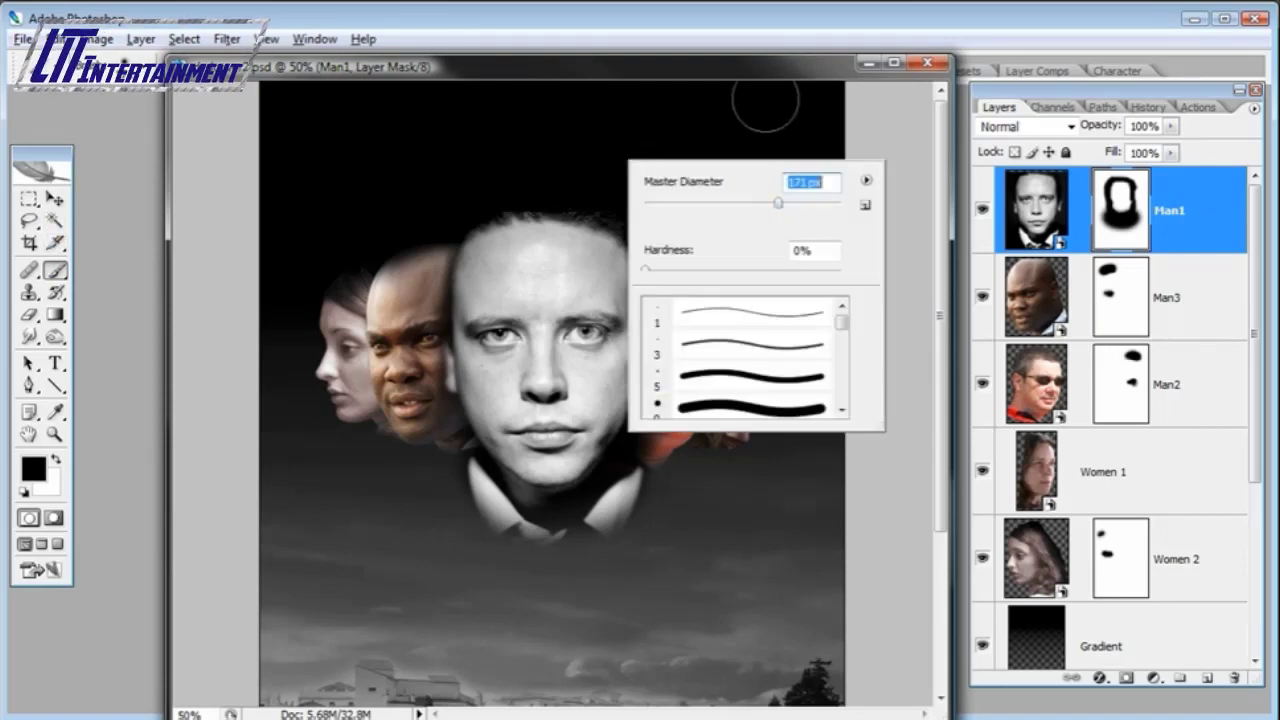
pyautogui.press('Return')
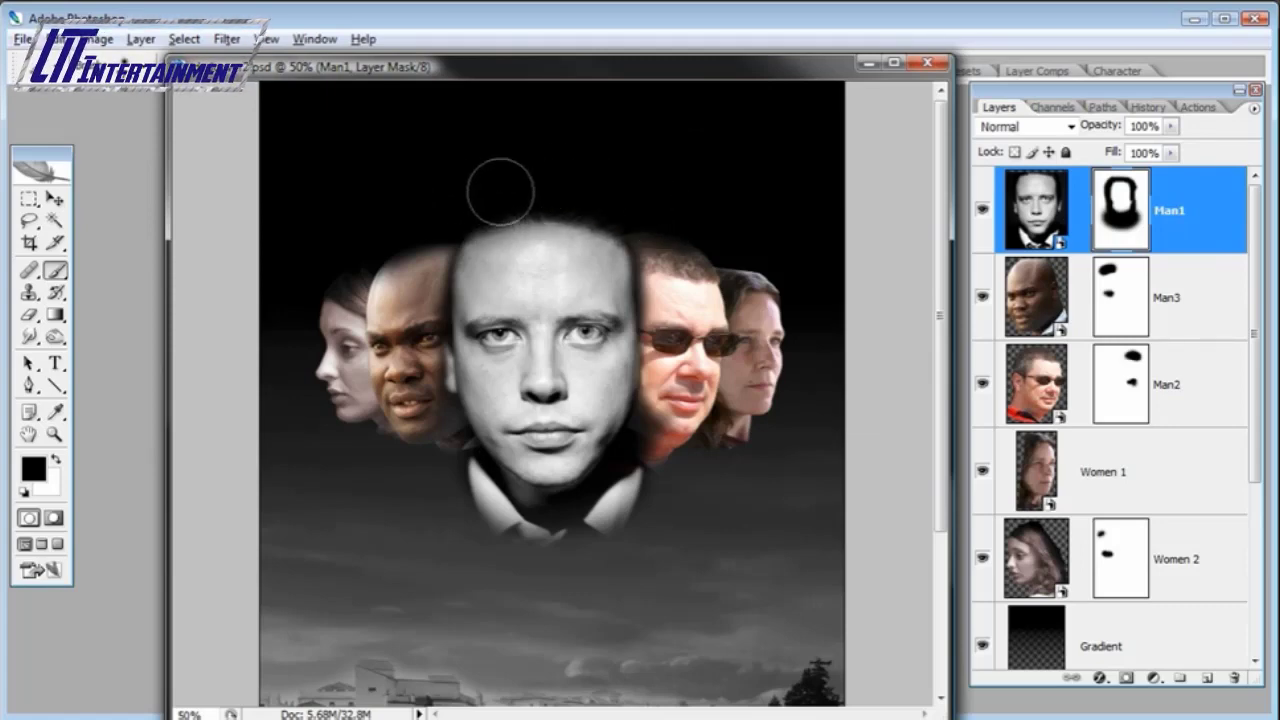
pyautogui.moveTo(500, 192)
pyautogui.mouseDown()
pyautogui.moveTo(668, 204)
pyautogui.moveTo(749, 183)
pyautogui.mouseUp()
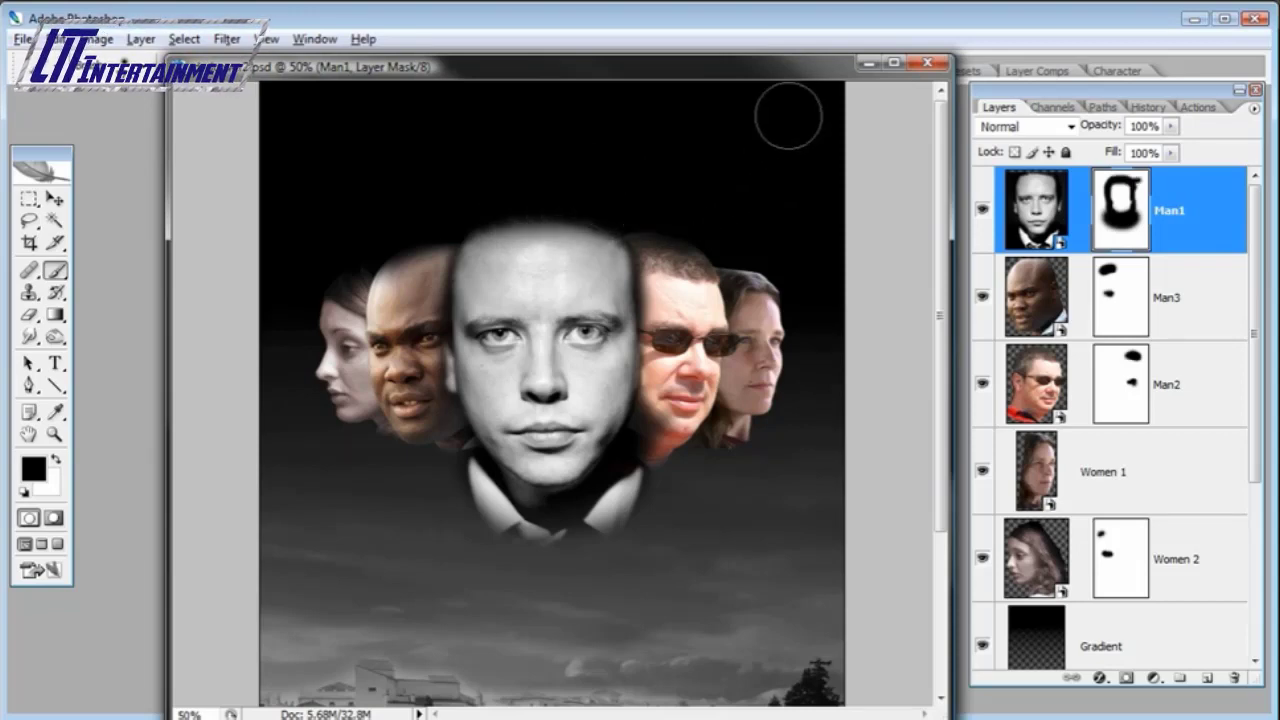
pyautogui.click(1046, 472)
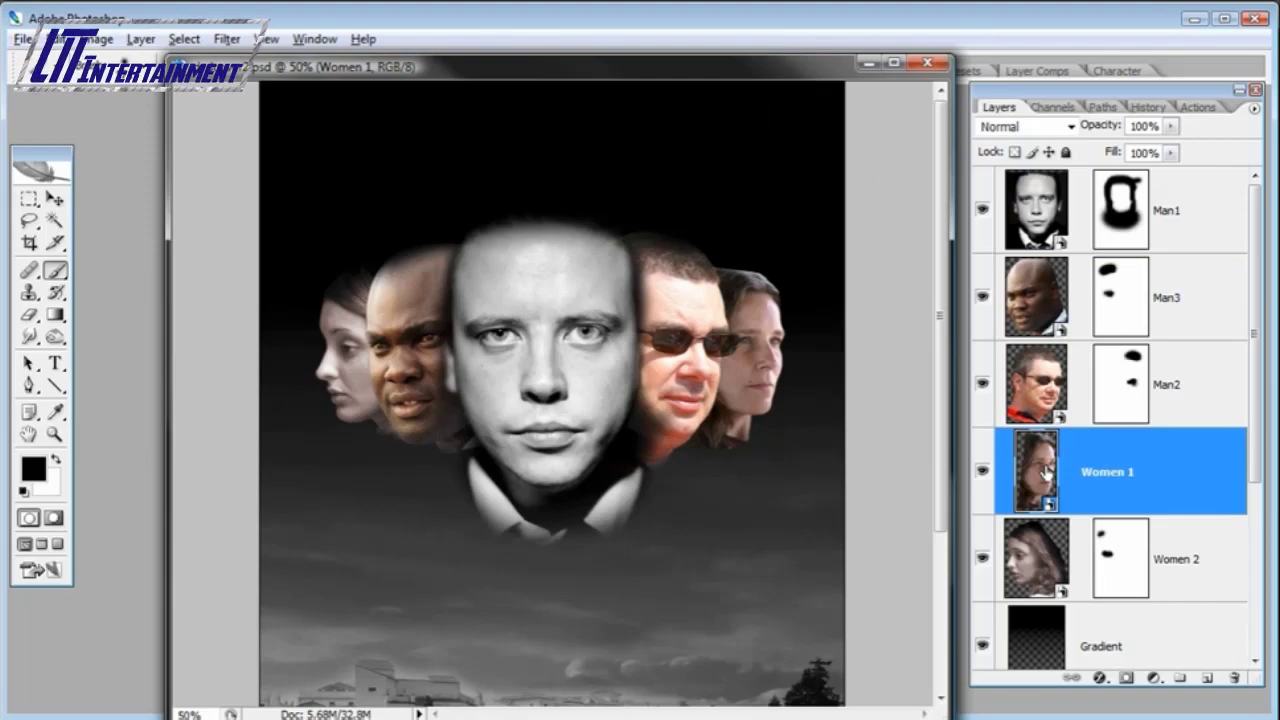
# - Add a layer mask to the Women 1 layer
pyautogui.click(1154, 678)
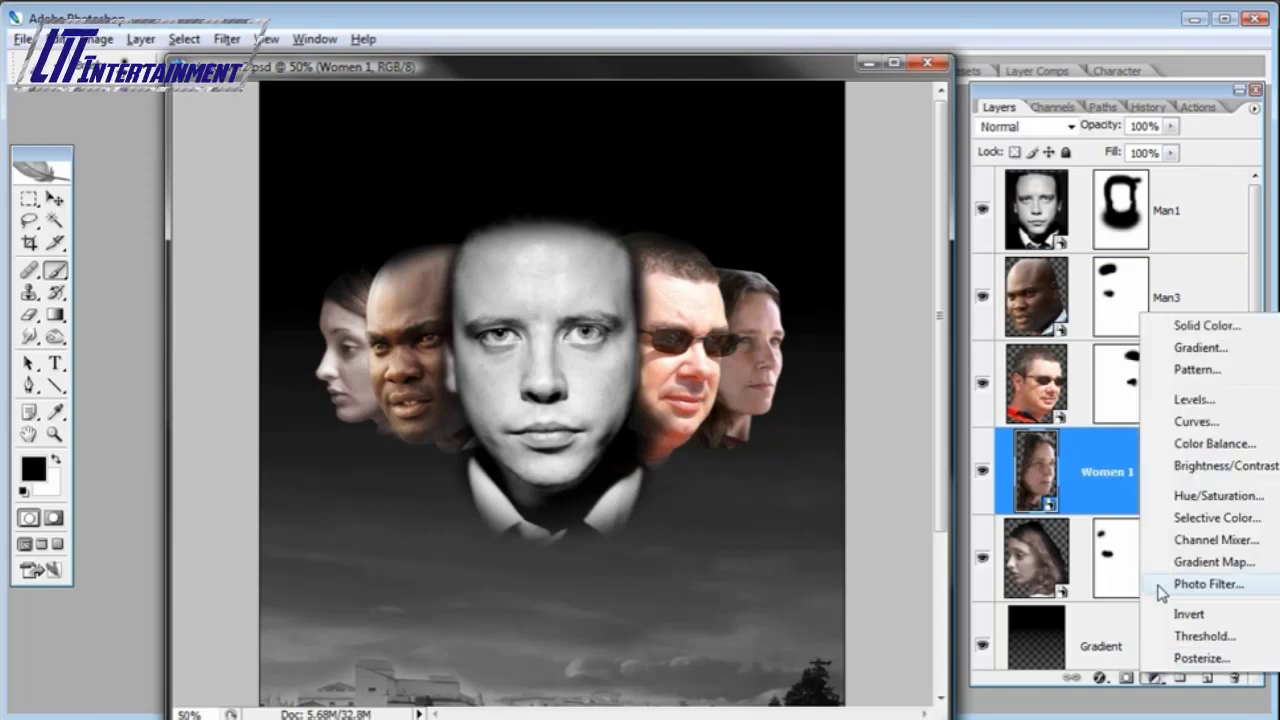
pyautogui.click(1128, 500)
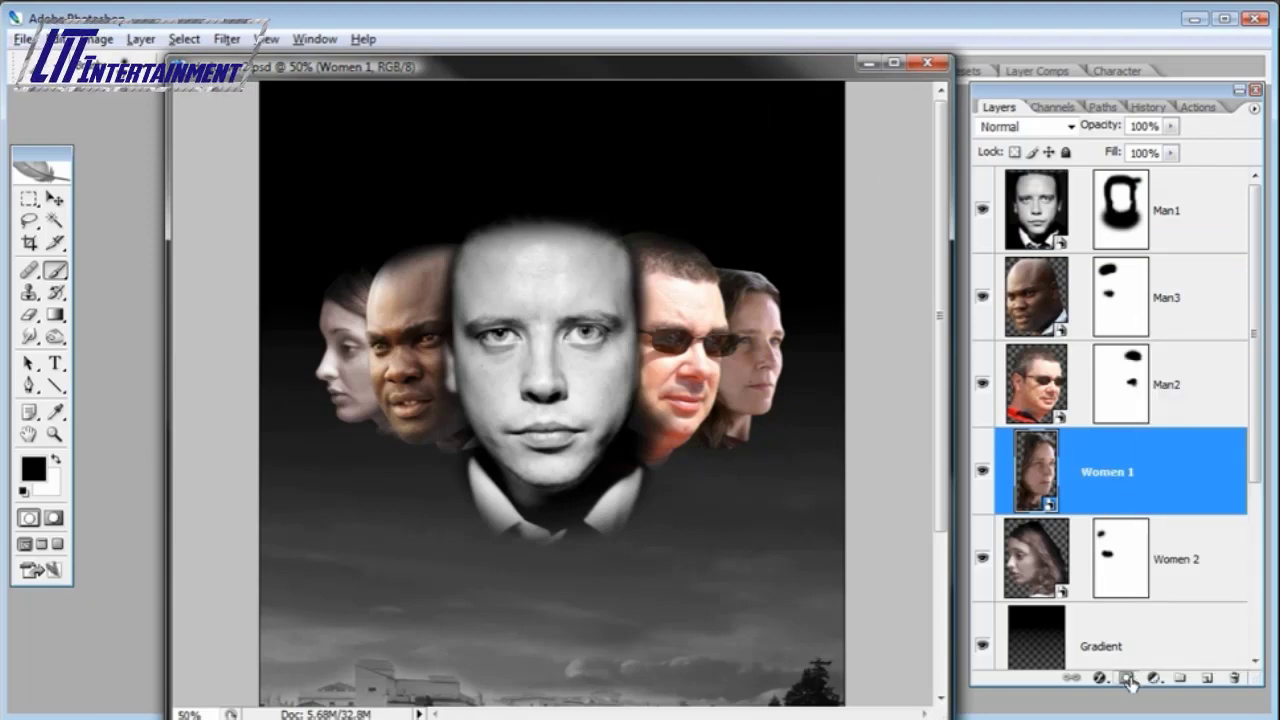
pyautogui.click(1128, 679)
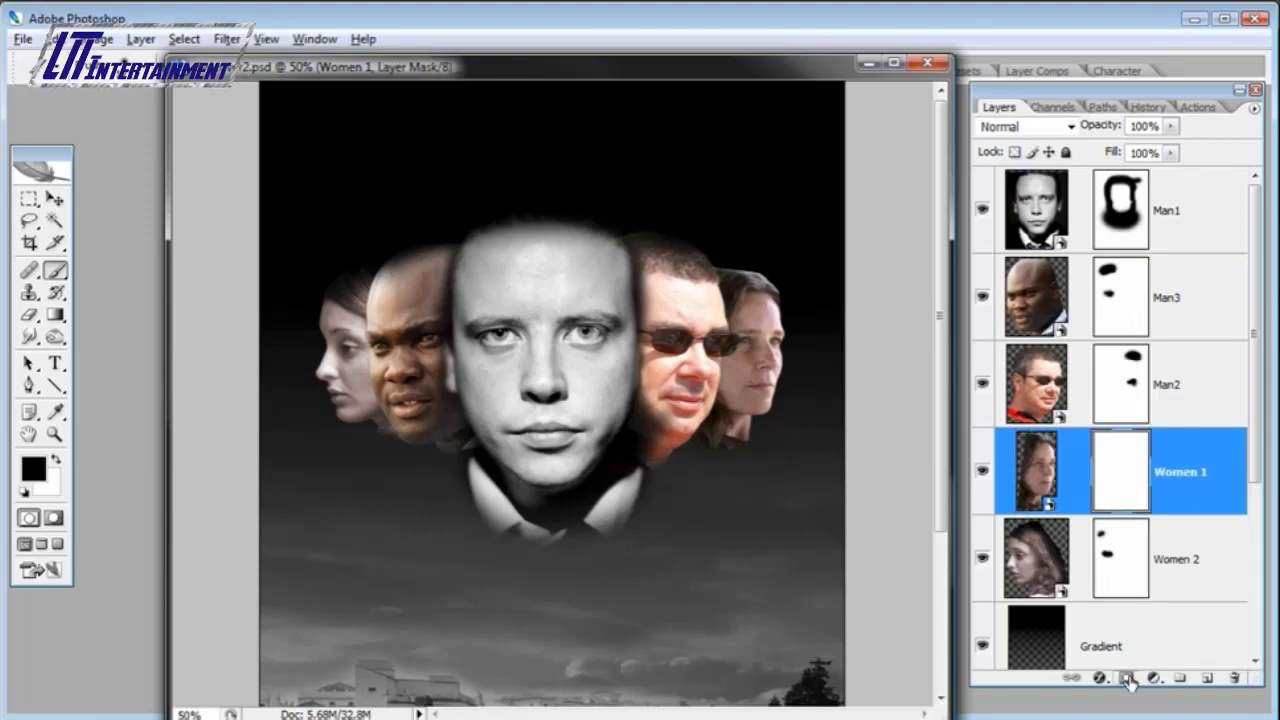
# - With an 82 px brush, paint black on the mask to hide Women 1's lower neck
pyautogui.rightClick(773, 473)
pyautogui.moveTo(882, 519); pyautogui.dragTo(871, 517)
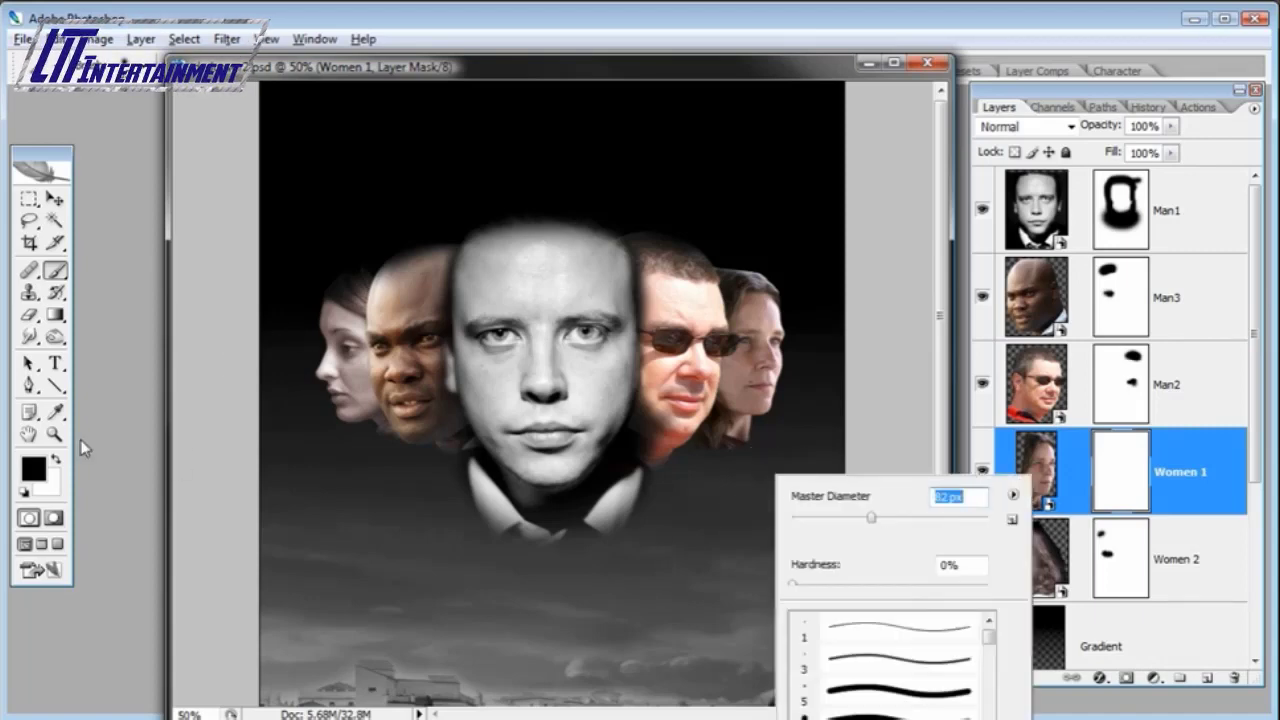
pyautogui.click(55, 434)
pyautogui.click(719, 455)
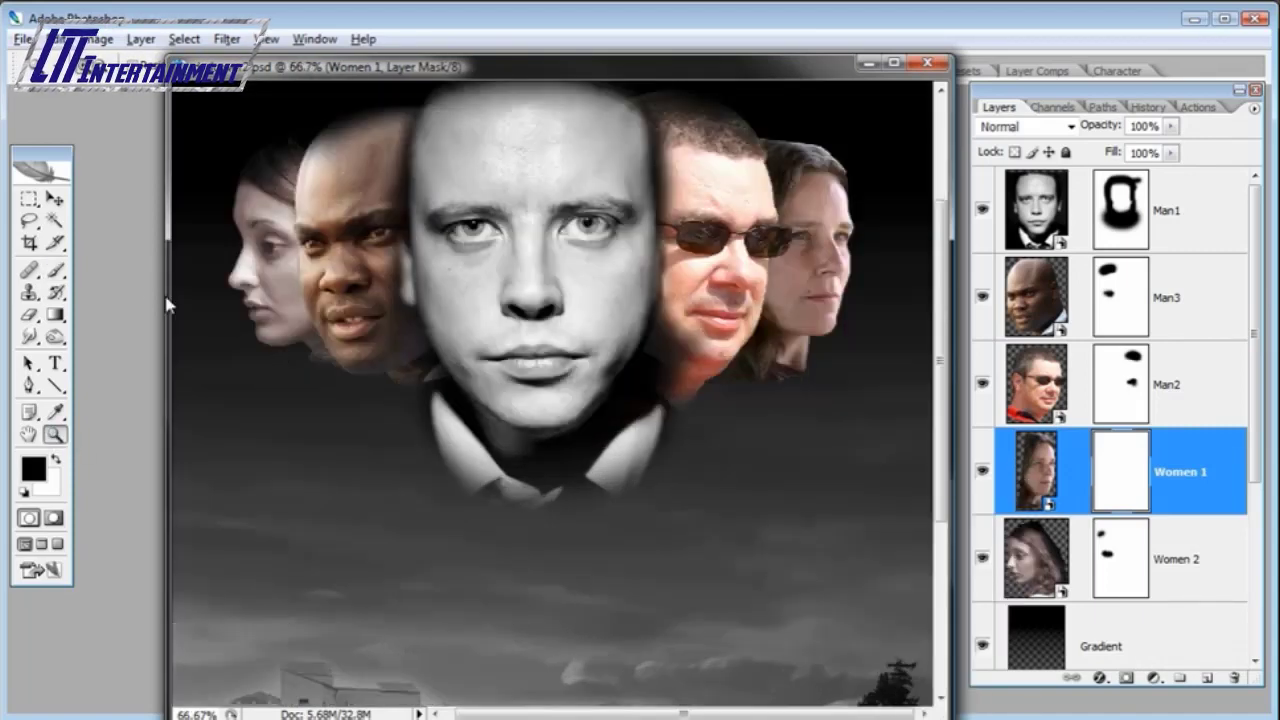
pyautogui.click(55, 270)
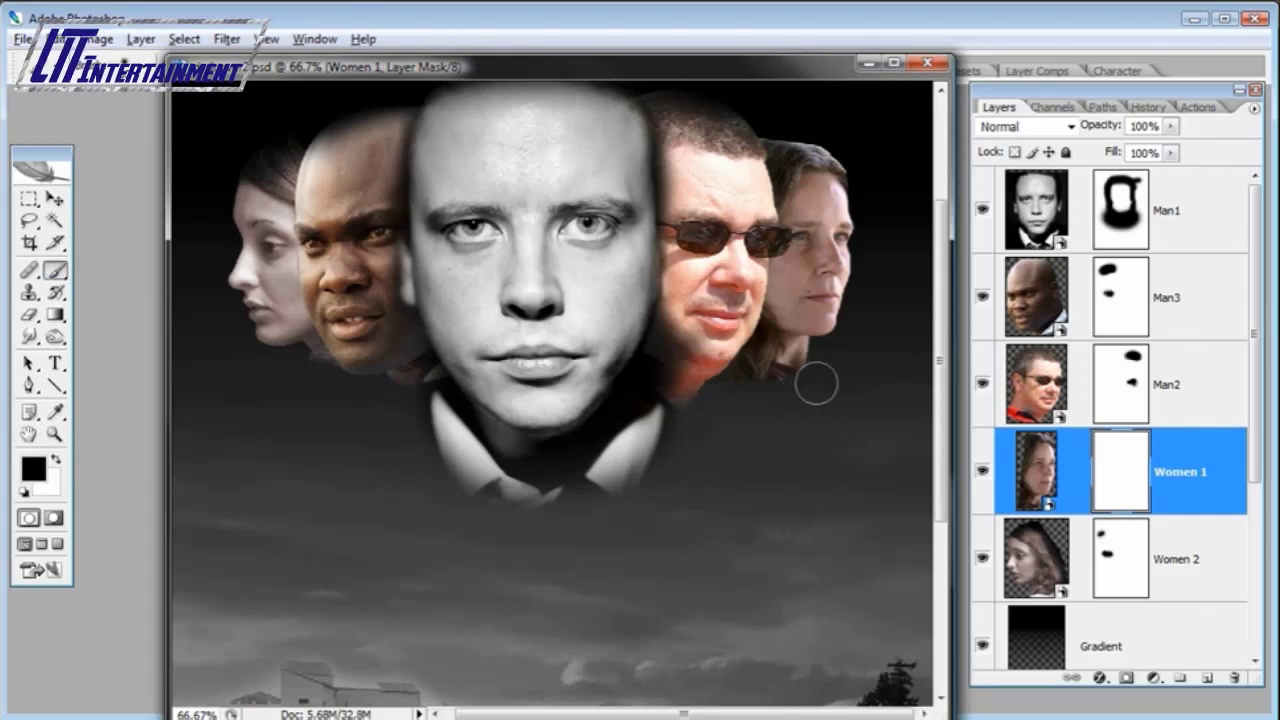
pyautogui.moveTo(816, 383)
pyautogui.mouseDown()
pyautogui.moveTo(777, 375)
pyautogui.moveTo(788, 370)
pyautogui.moveTo(743, 394)
pyautogui.moveTo(763, 371)
pyautogui.moveTo(774, 383)
pyautogui.moveTo(808, 367)
pyautogui.moveTo(737, 403)
pyautogui.mouseUp()
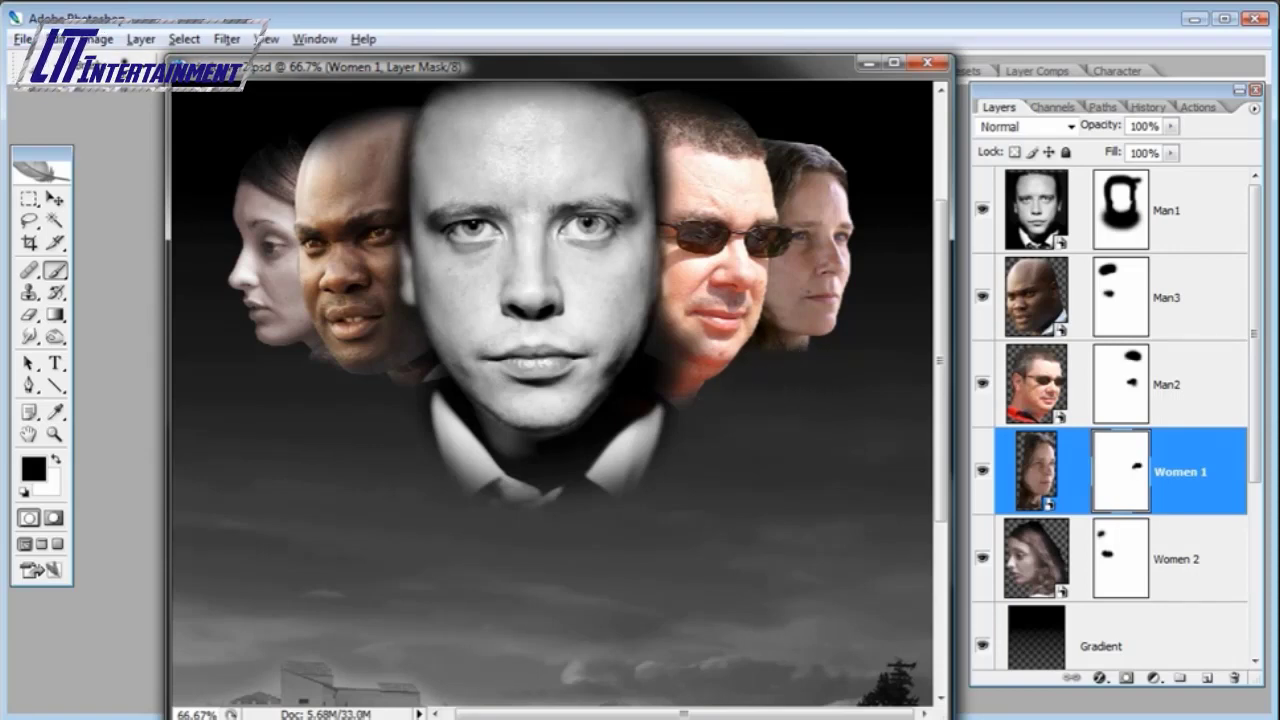
pyautogui.hotkey('ctrl', '-')
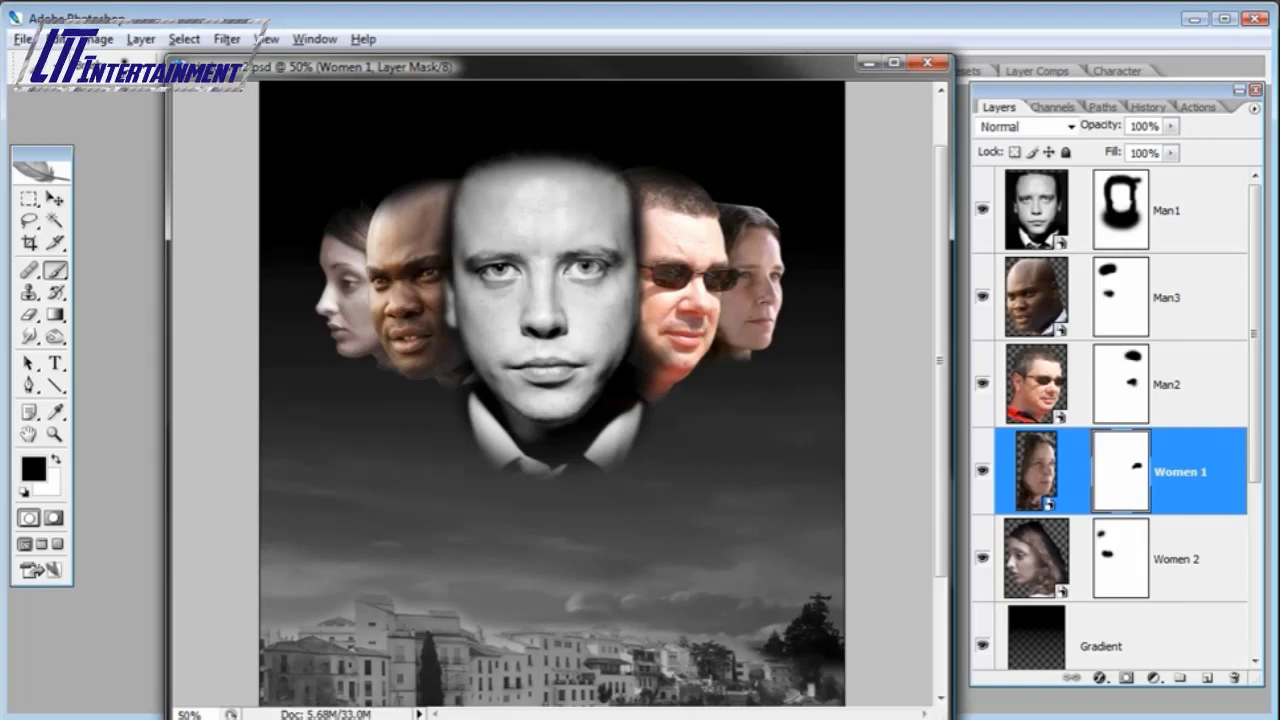
pyautogui.hotkey('ctrl', '-')
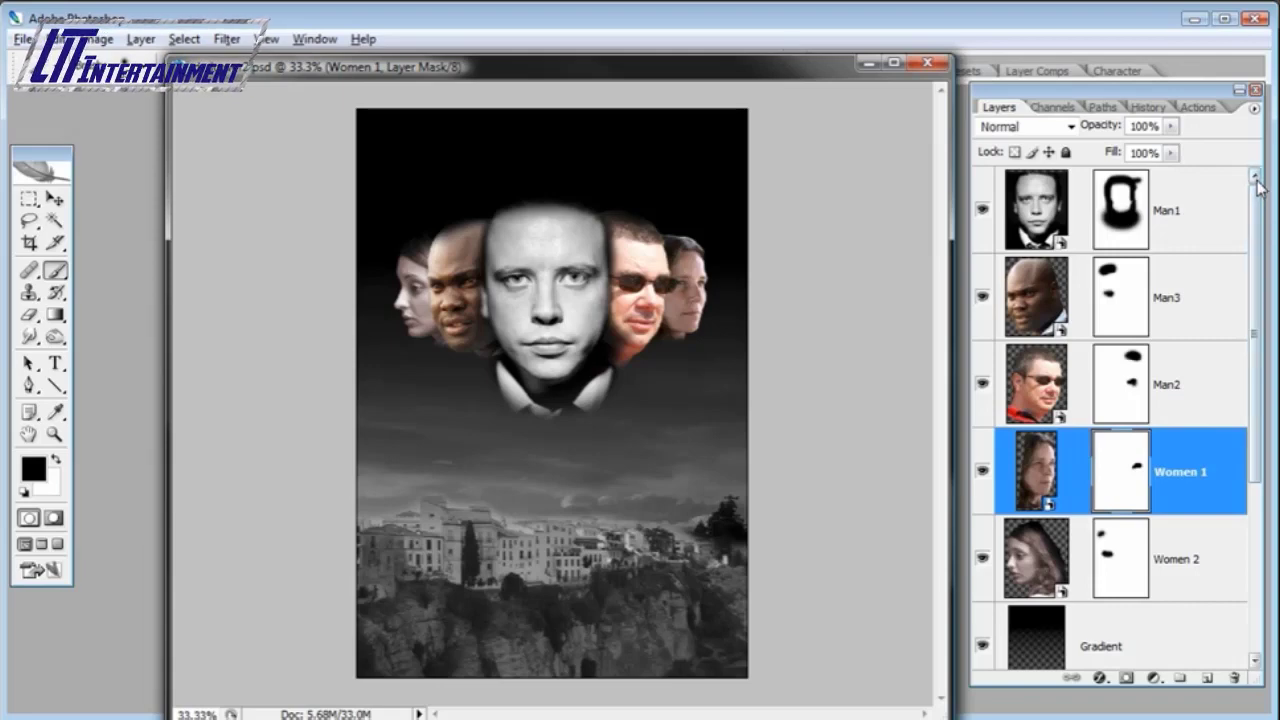
# - Add an empty Layer 1 directly above Man1 at the top of the layer stack
pyautogui.click(1038, 192)
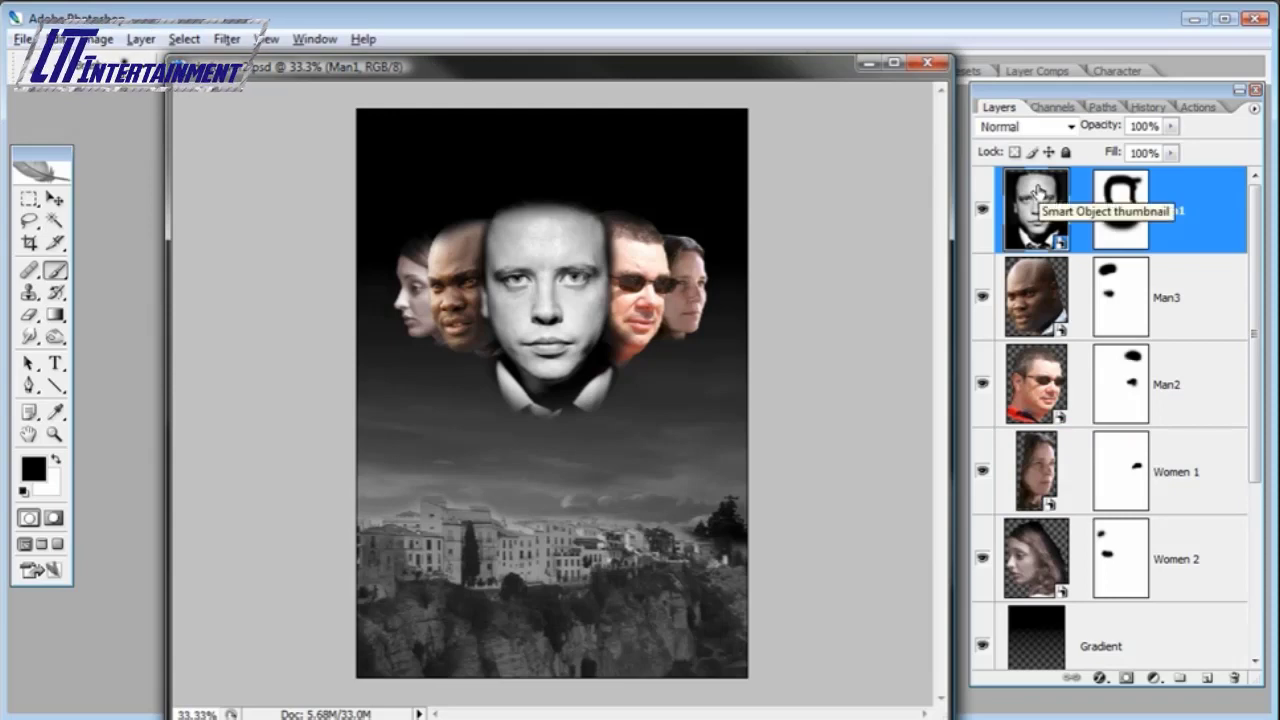
pyautogui.click(1208, 680)
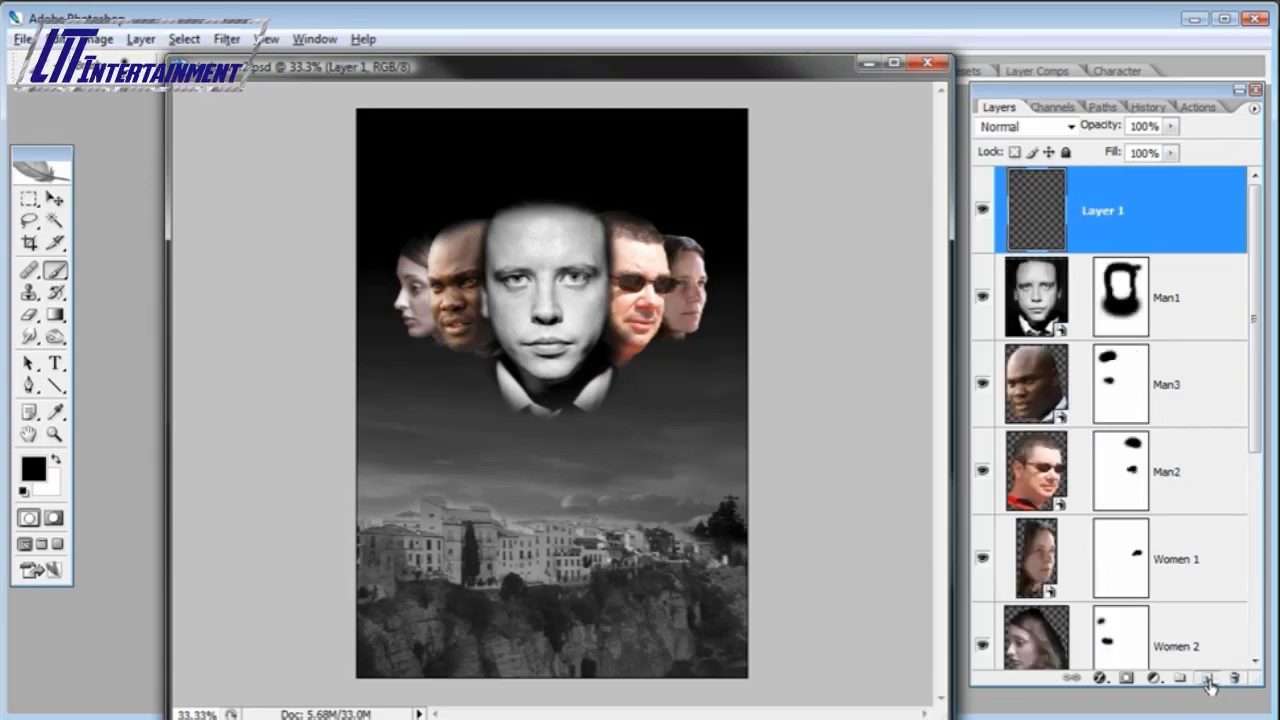
# - Rename the new layer to 'Color Overlay'
pyautogui.doubleClick(1110, 212)
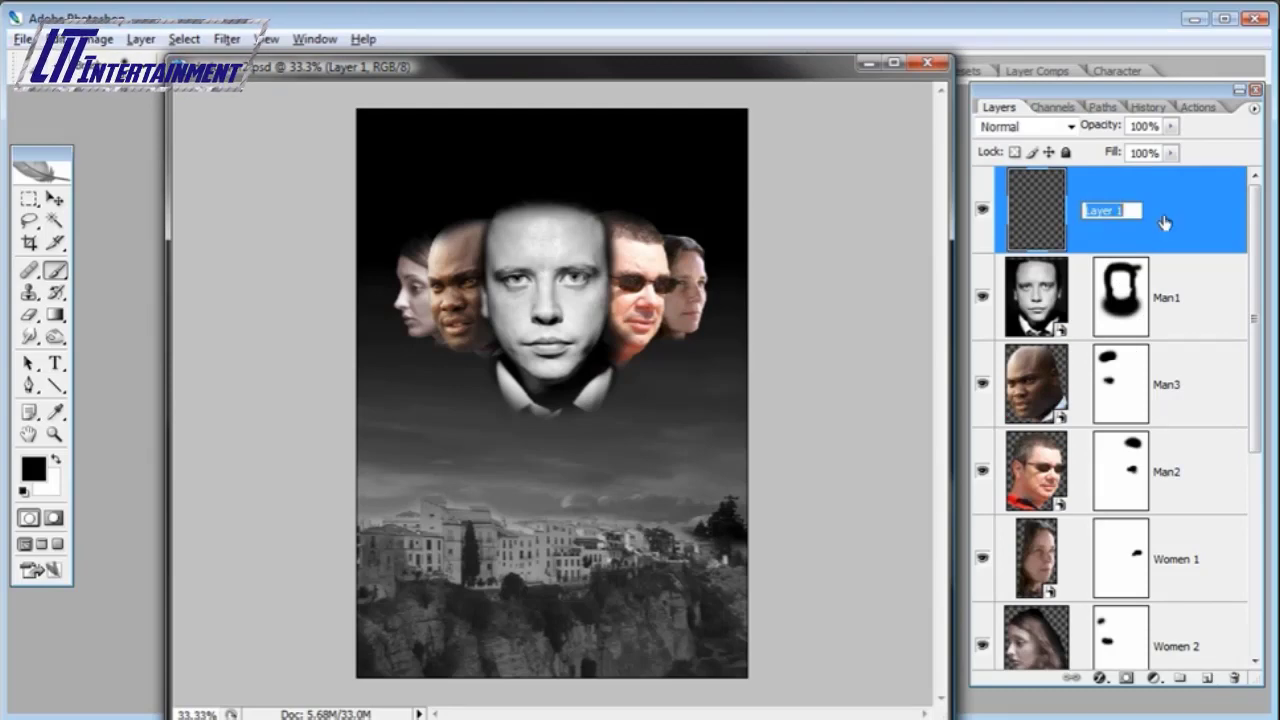
pyautogui.write('Color Overlay')
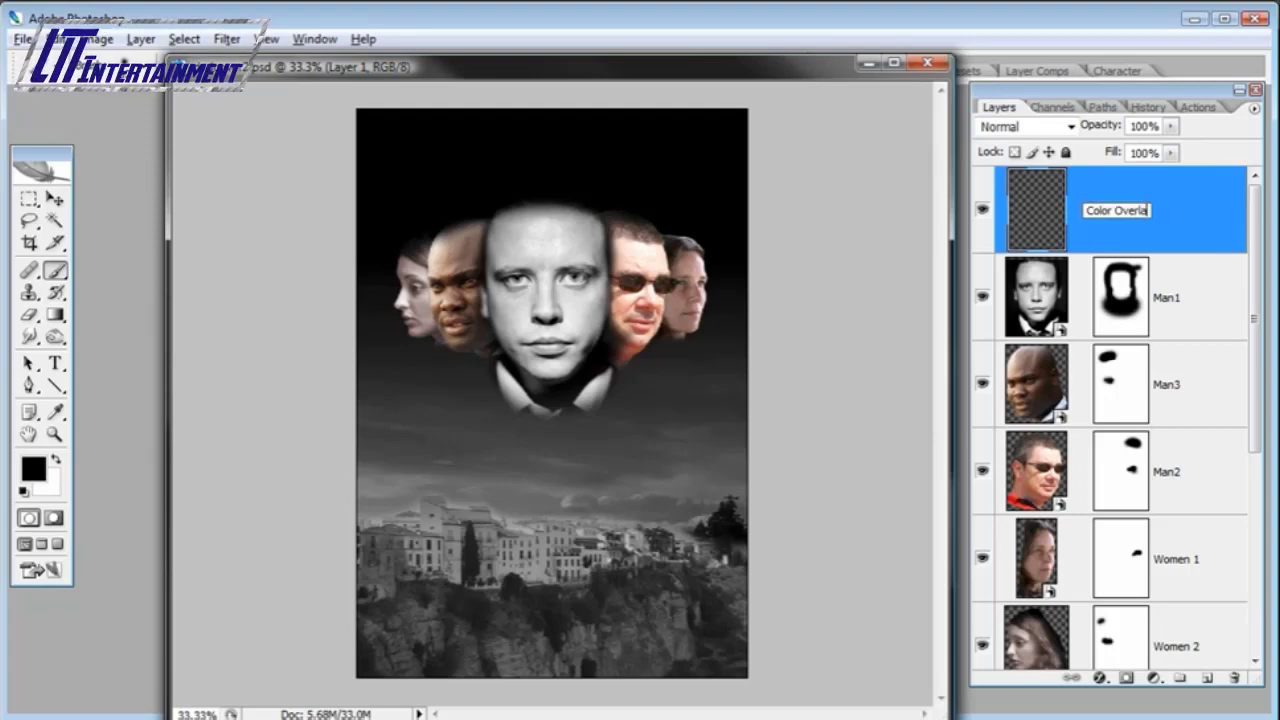
pyautogui.press('Return')
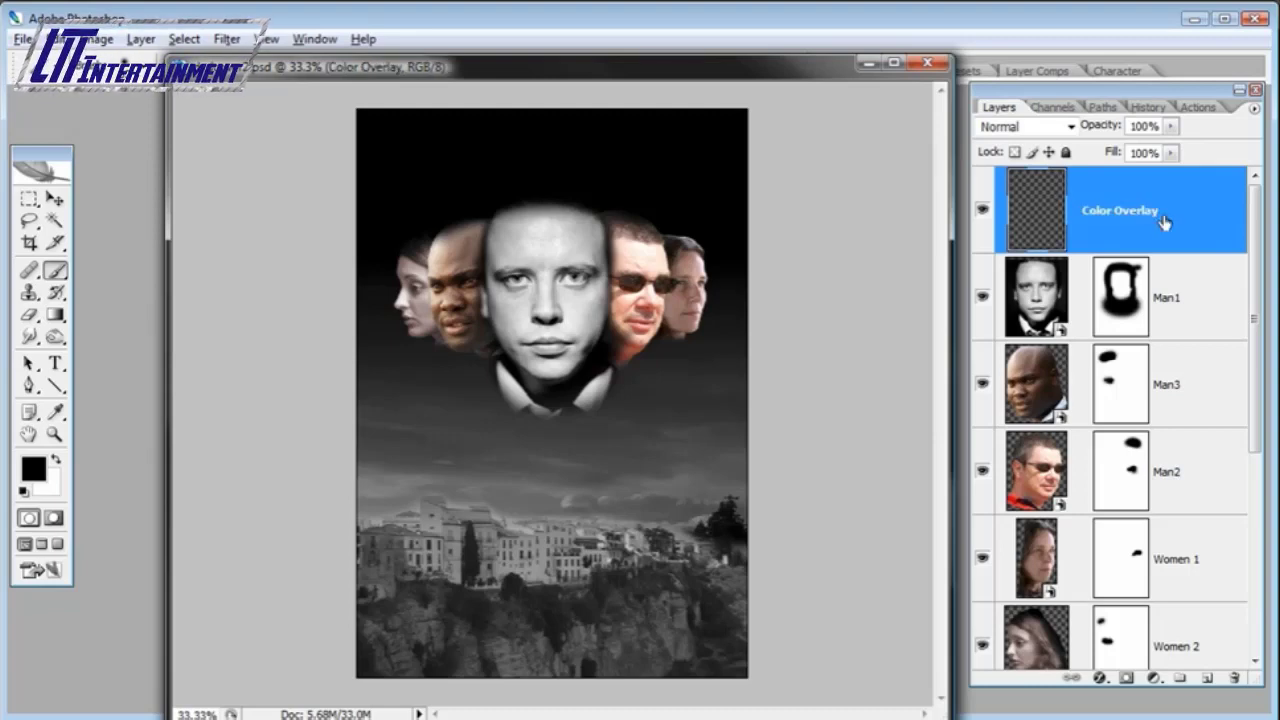
# - Set the foreground colour to brown #864200 and pick the Paint Bucket tool
pyautogui.press('i')
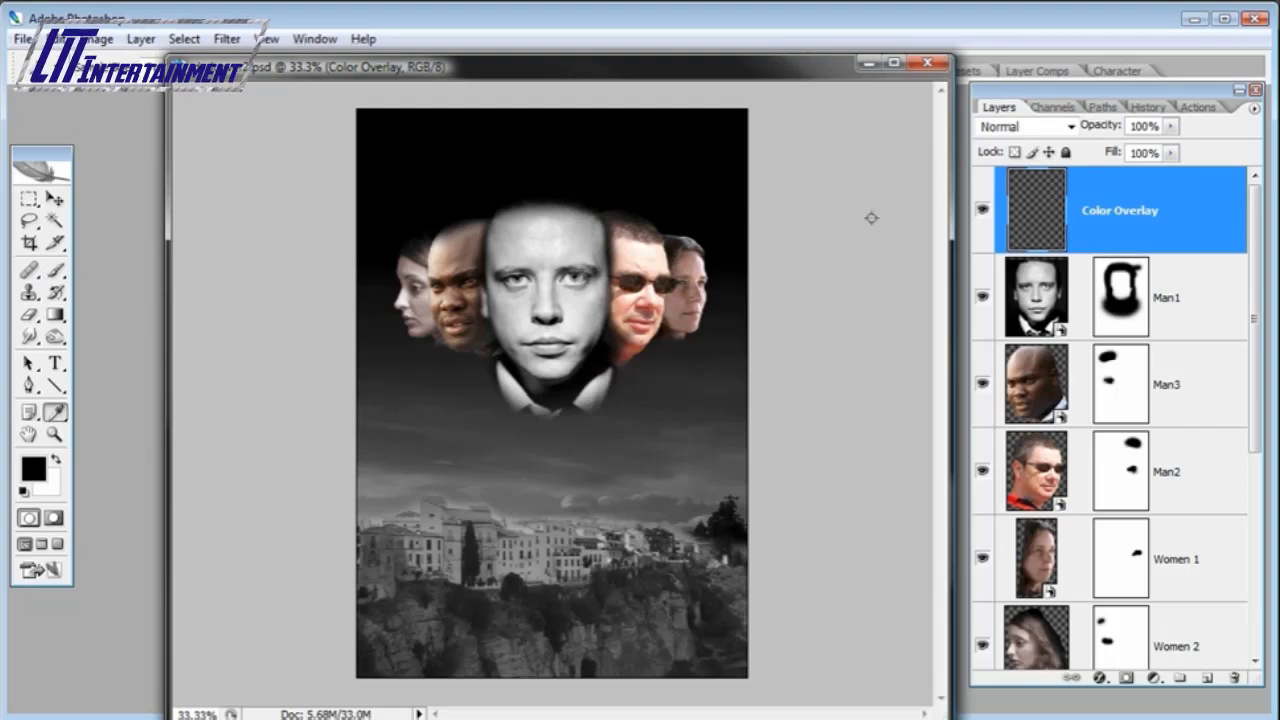
pyautogui.click(34, 468)
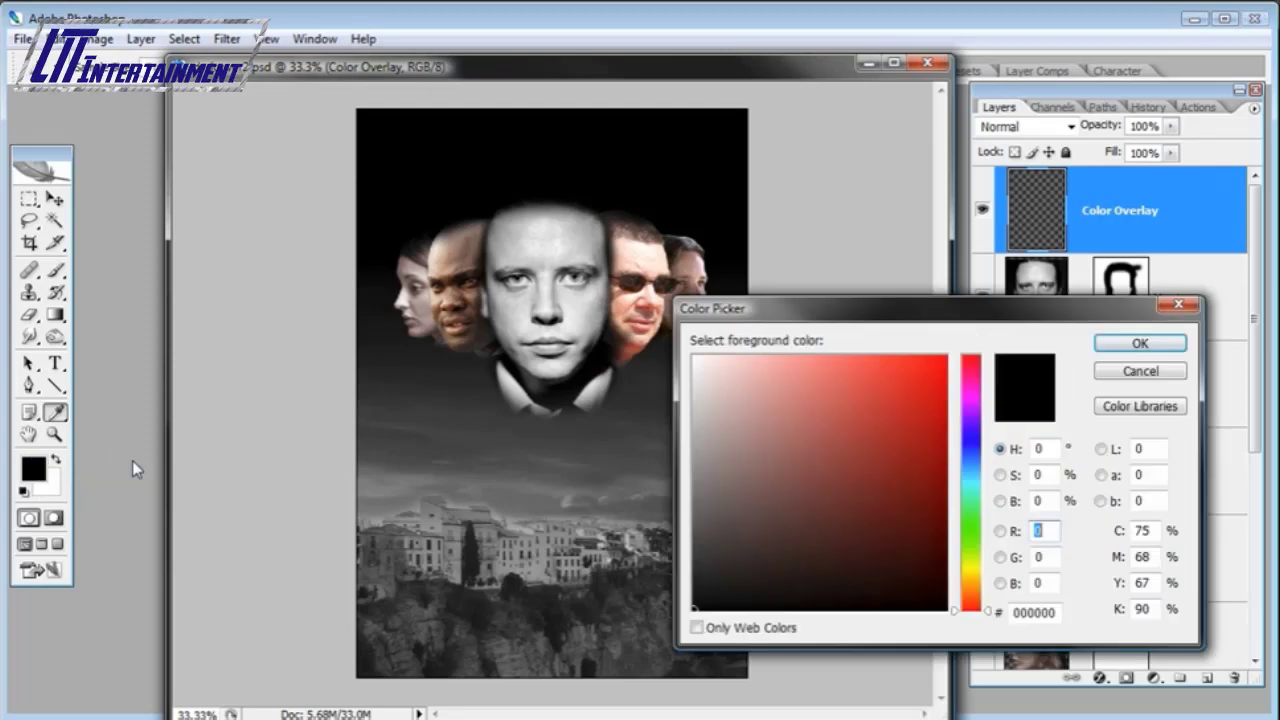
pyautogui.moveTo(787, 309); pyautogui.dragTo(683, 275)
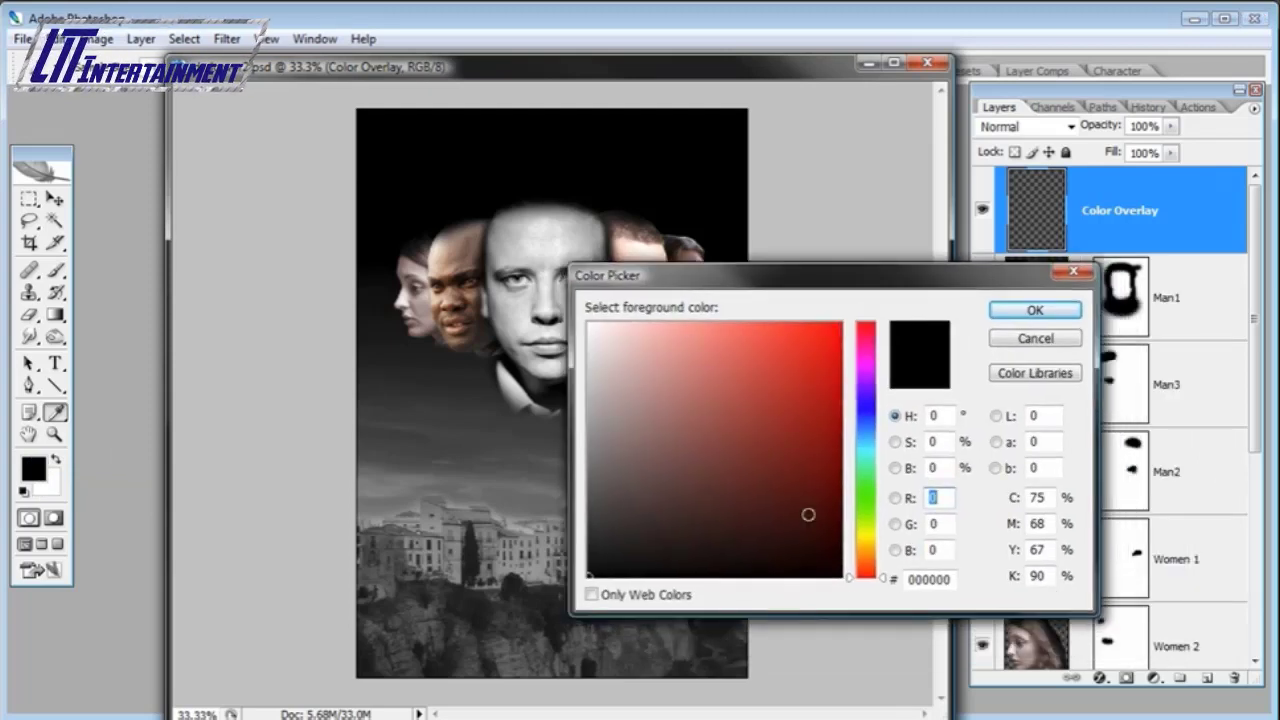
pyautogui.doubleClick(953, 580)
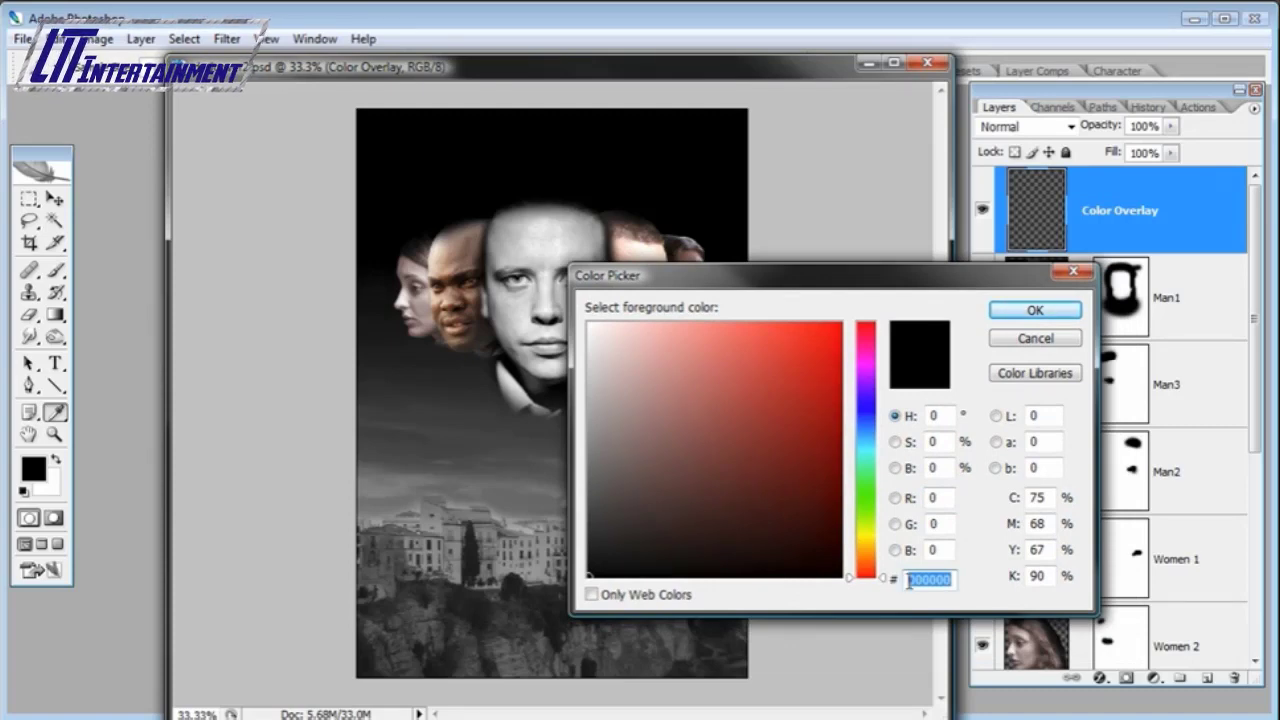
pyautogui.write('86')
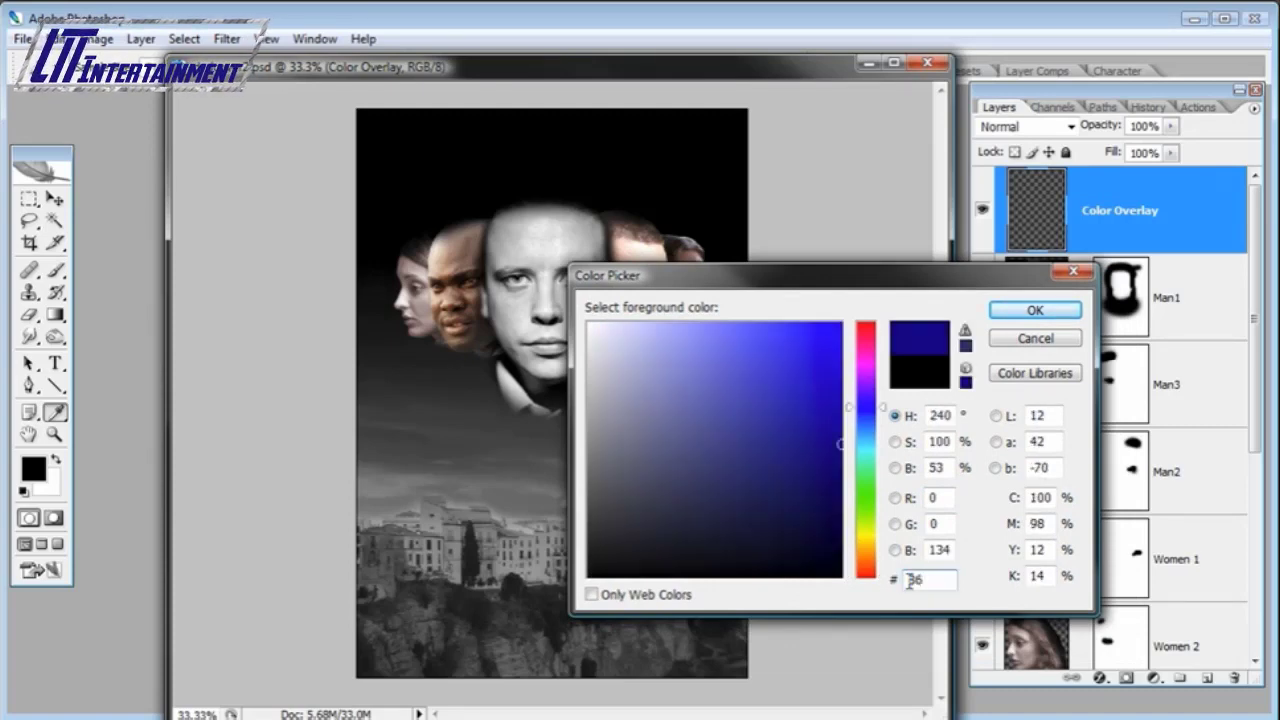
pyautogui.write('4200')
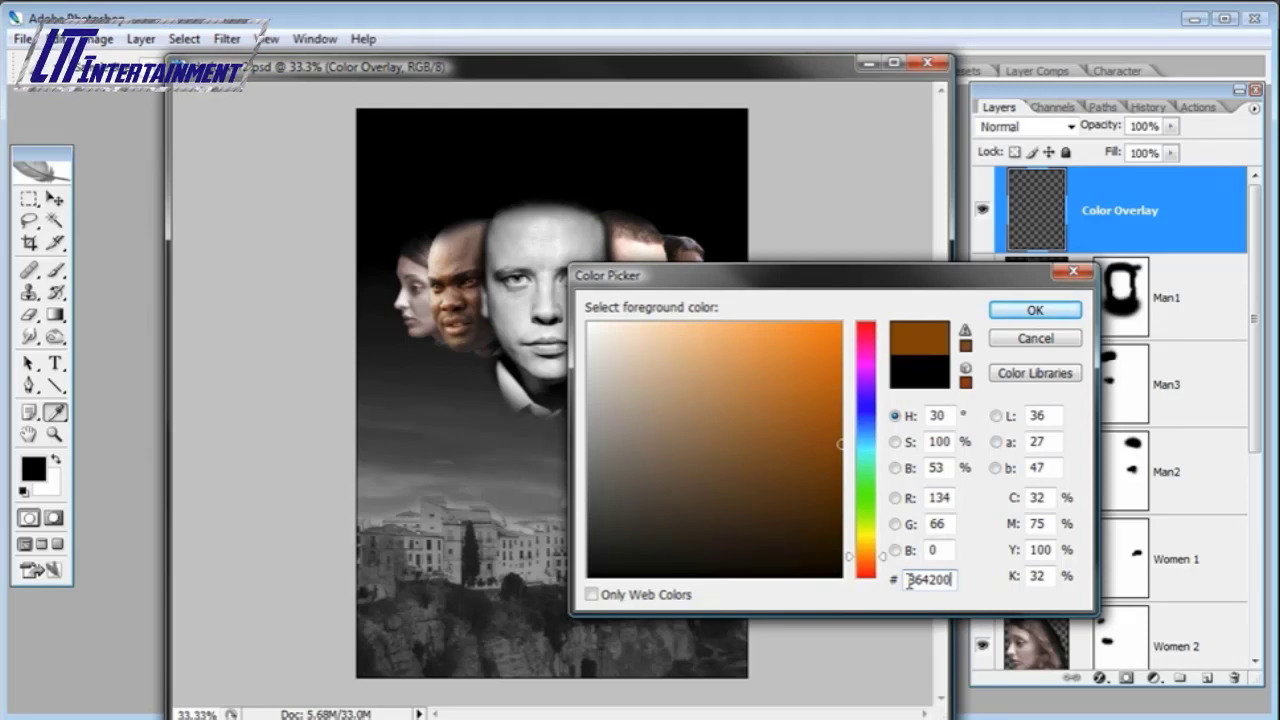
pyautogui.click(1035, 312)
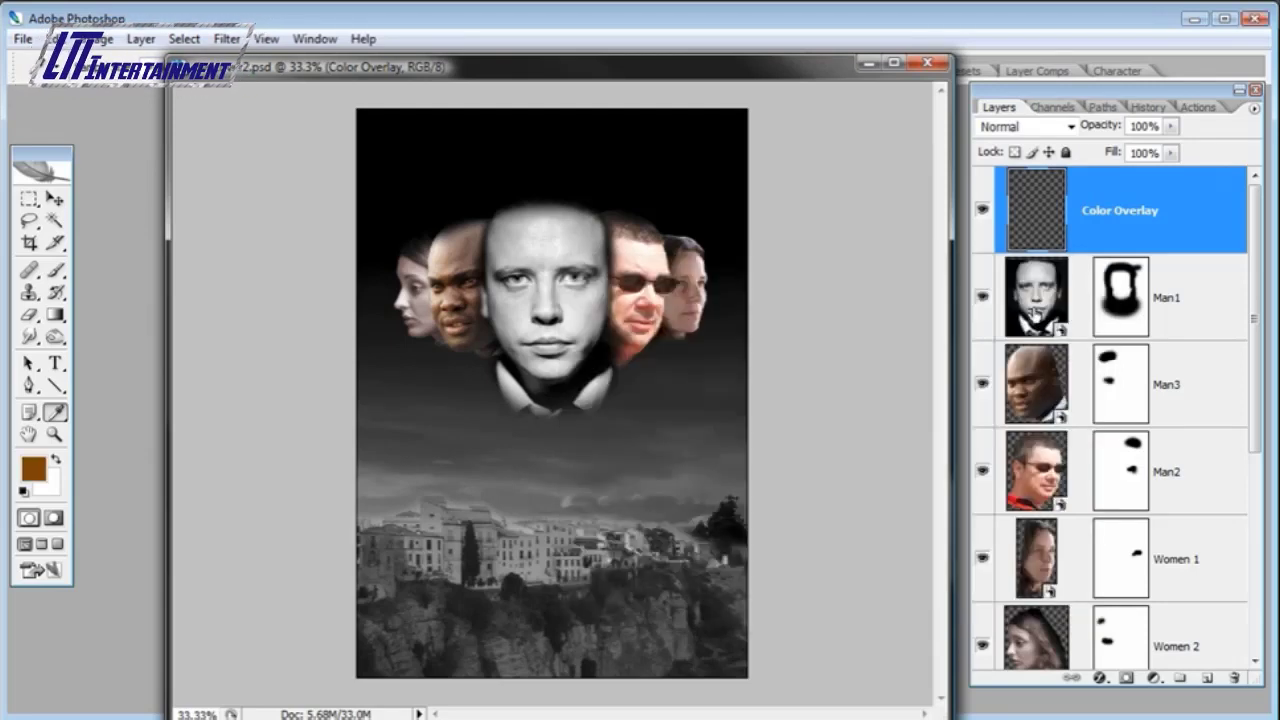
pyautogui.click(55, 315)
pyautogui.click(97, 333)
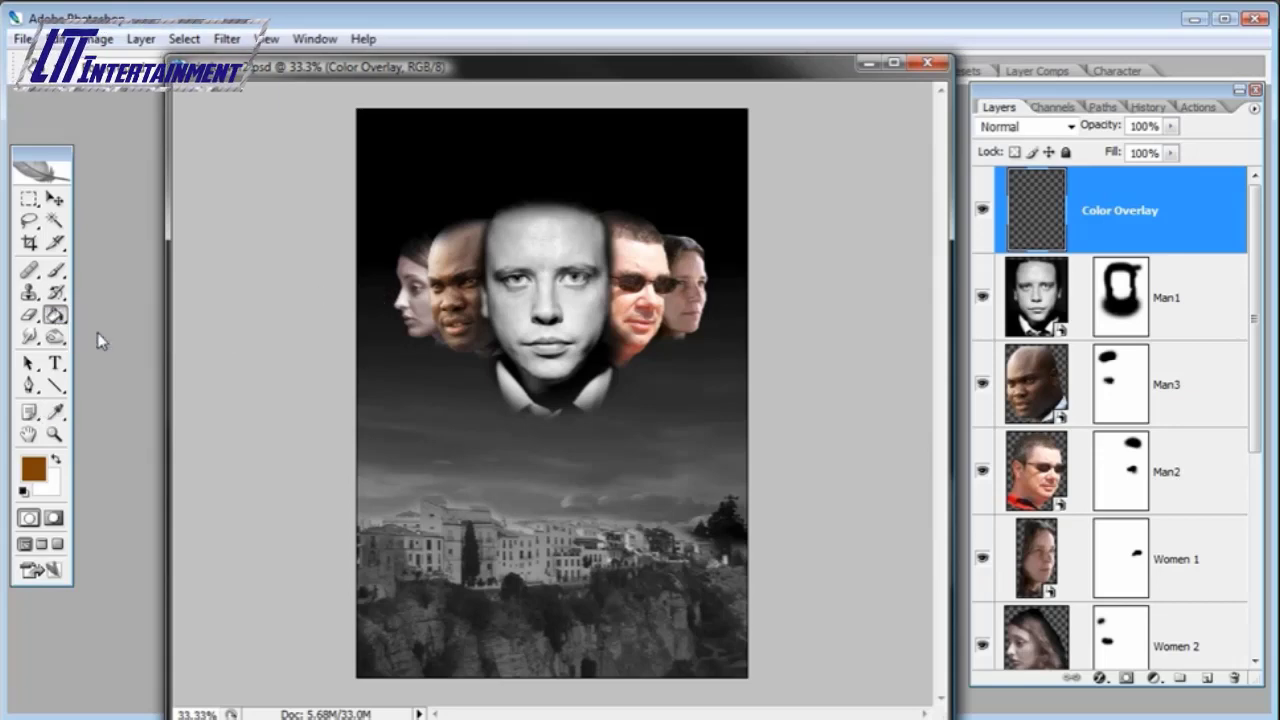
# - Fill the Color Overlay layer with brown and lower its opacity
pyautogui.click(466, 363)
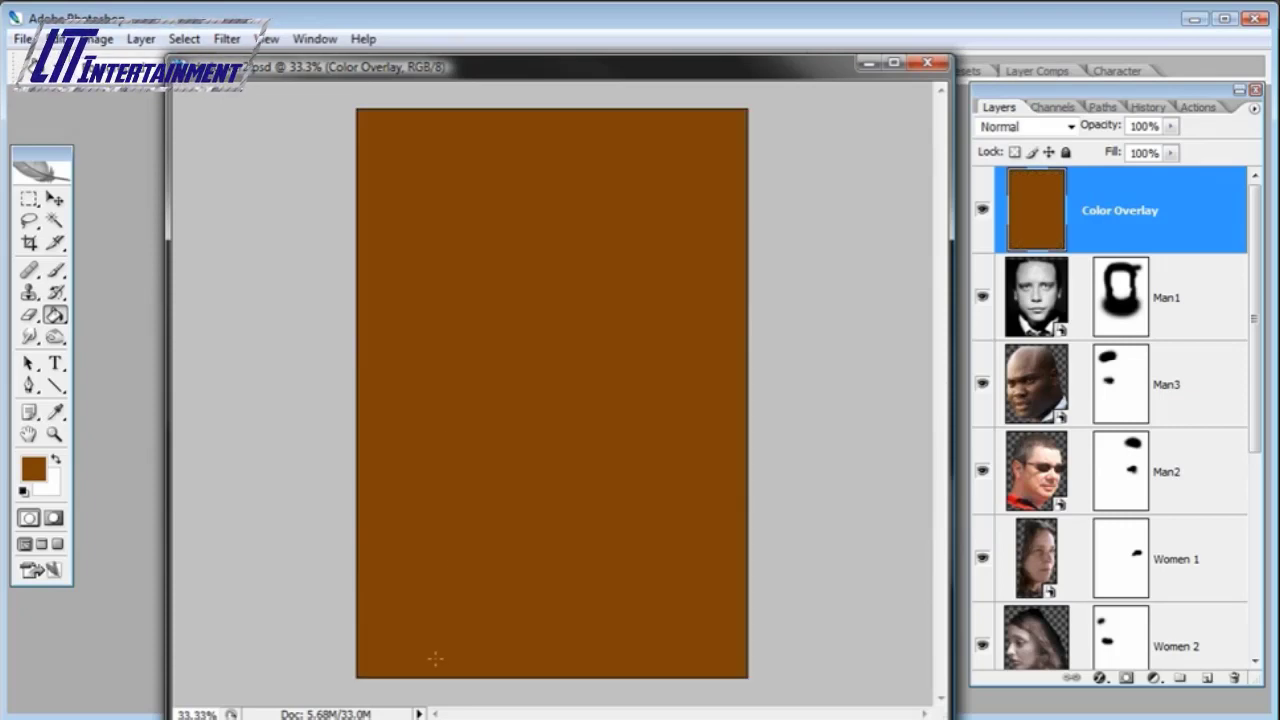
pyautogui.click(1174, 131)
pyautogui.moveTo(1170, 148); pyautogui.dragTo(1137, 151)
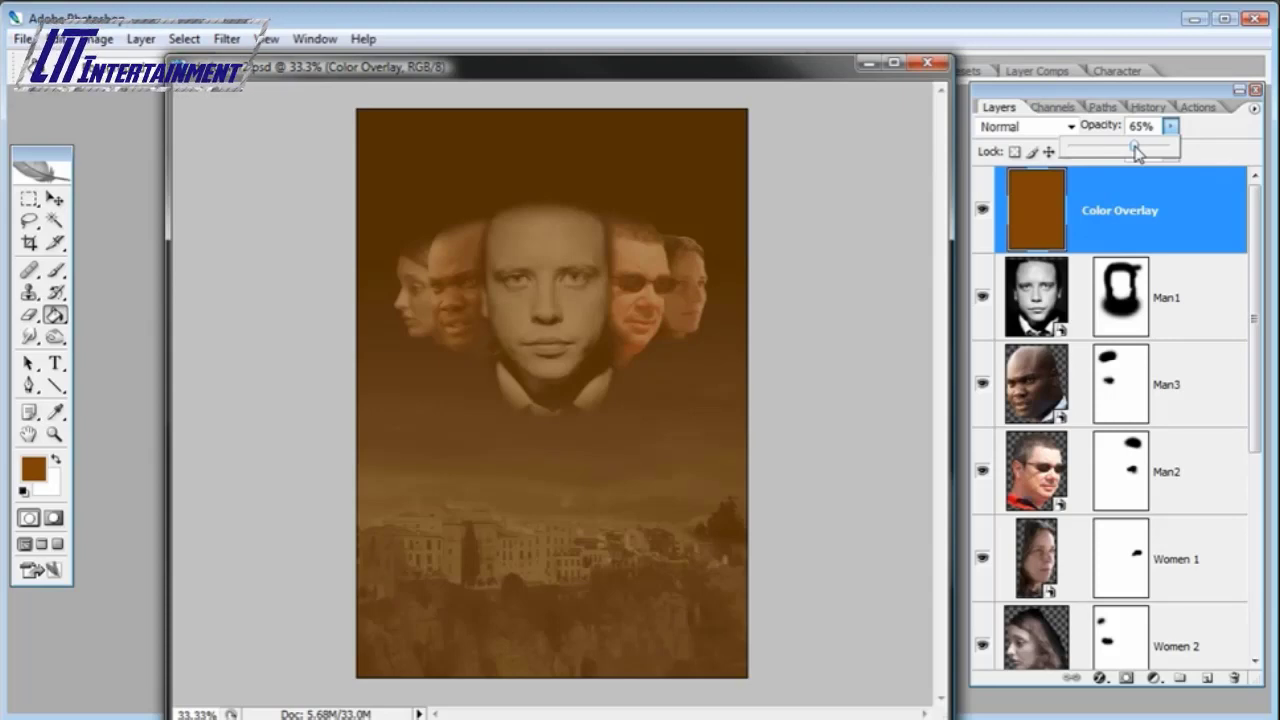
# - Switch the overlay to Color blend mode and settle its opacity at 62%
pyautogui.click(1071, 128)
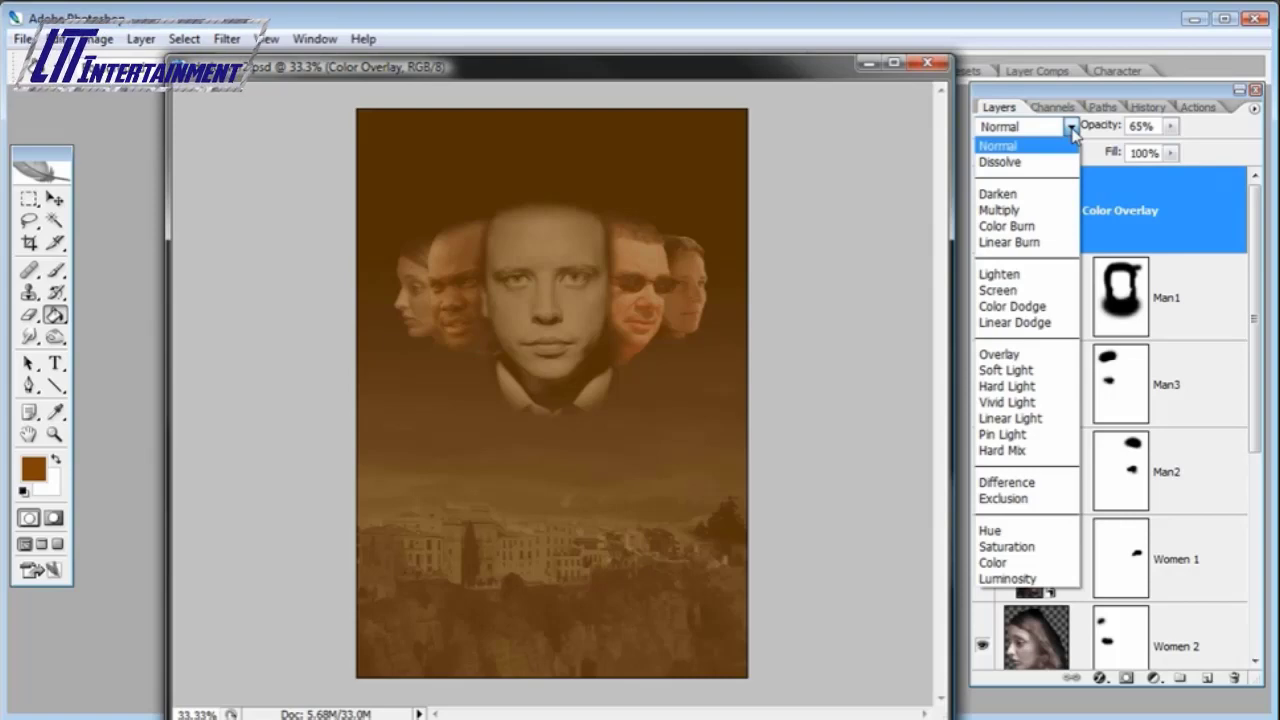
pyautogui.click(1016, 564)
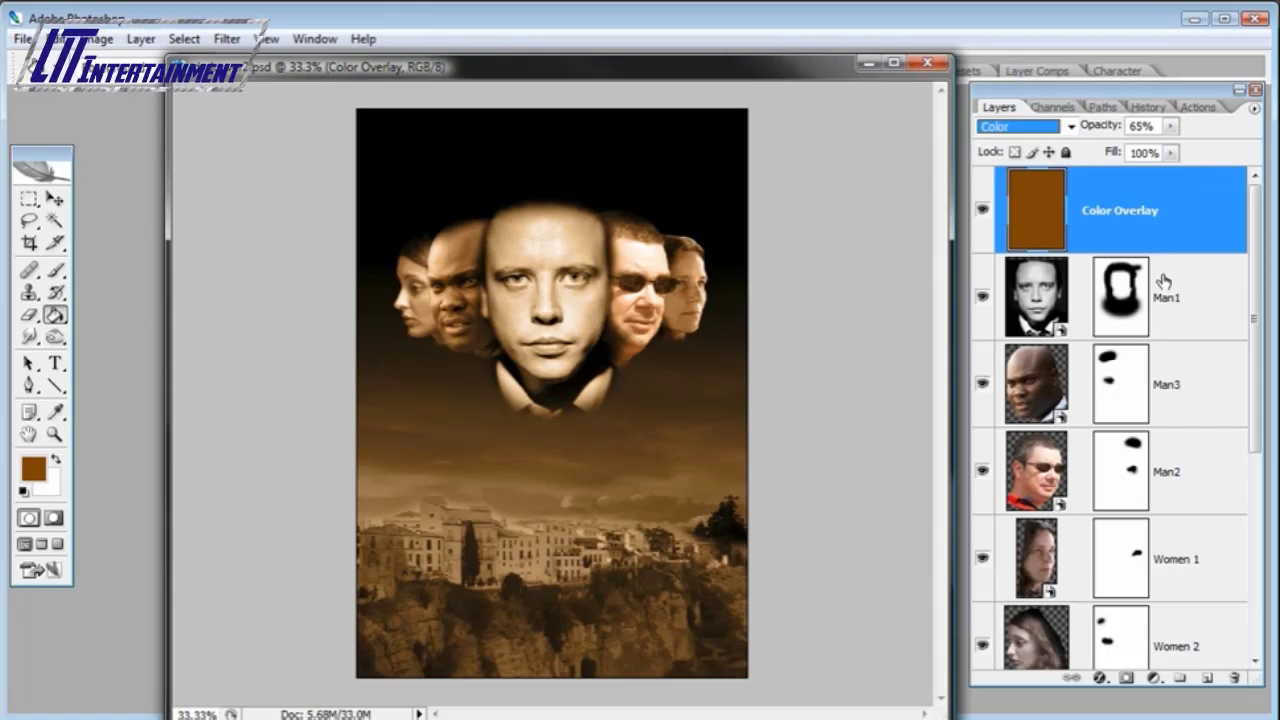
pyautogui.click(1170, 126)
pyautogui.moveTo(1172, 150); pyautogui.dragTo(1124, 150)
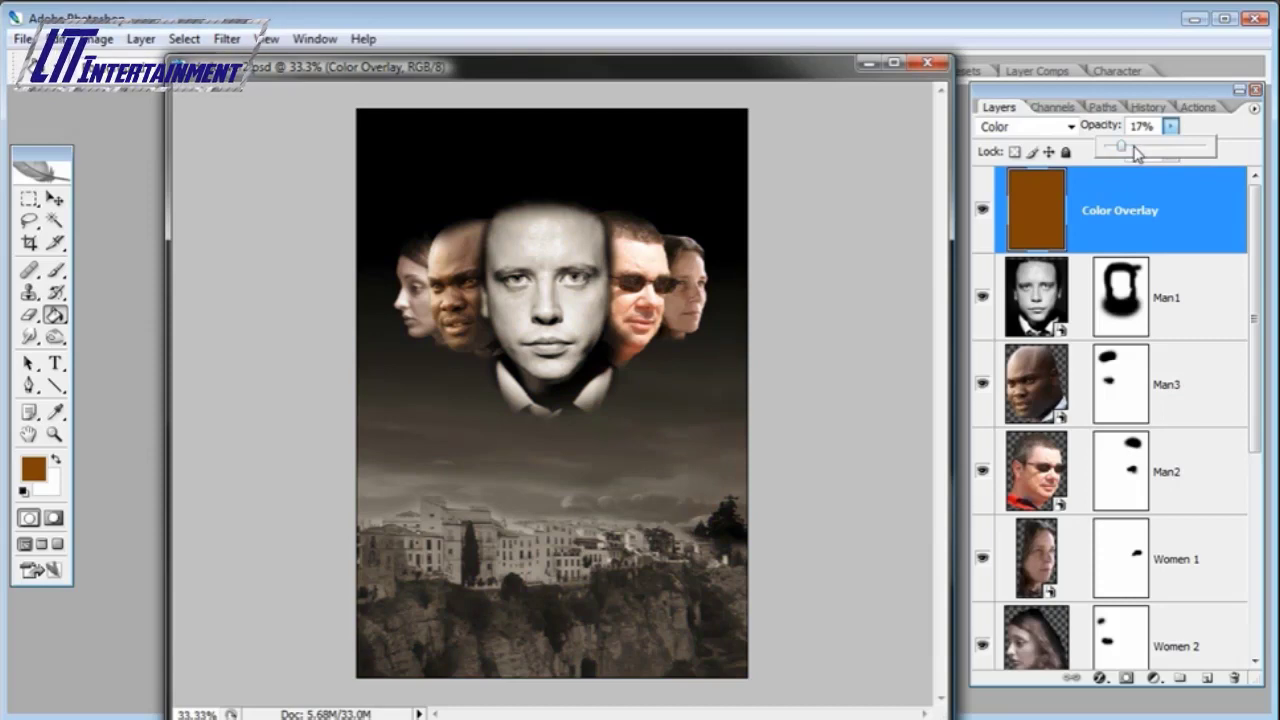
pyautogui.moveTo(1132, 150); pyautogui.dragTo(1163, 152)
pyautogui.moveTo(1163, 155); pyautogui.dragTo(1258, 158)
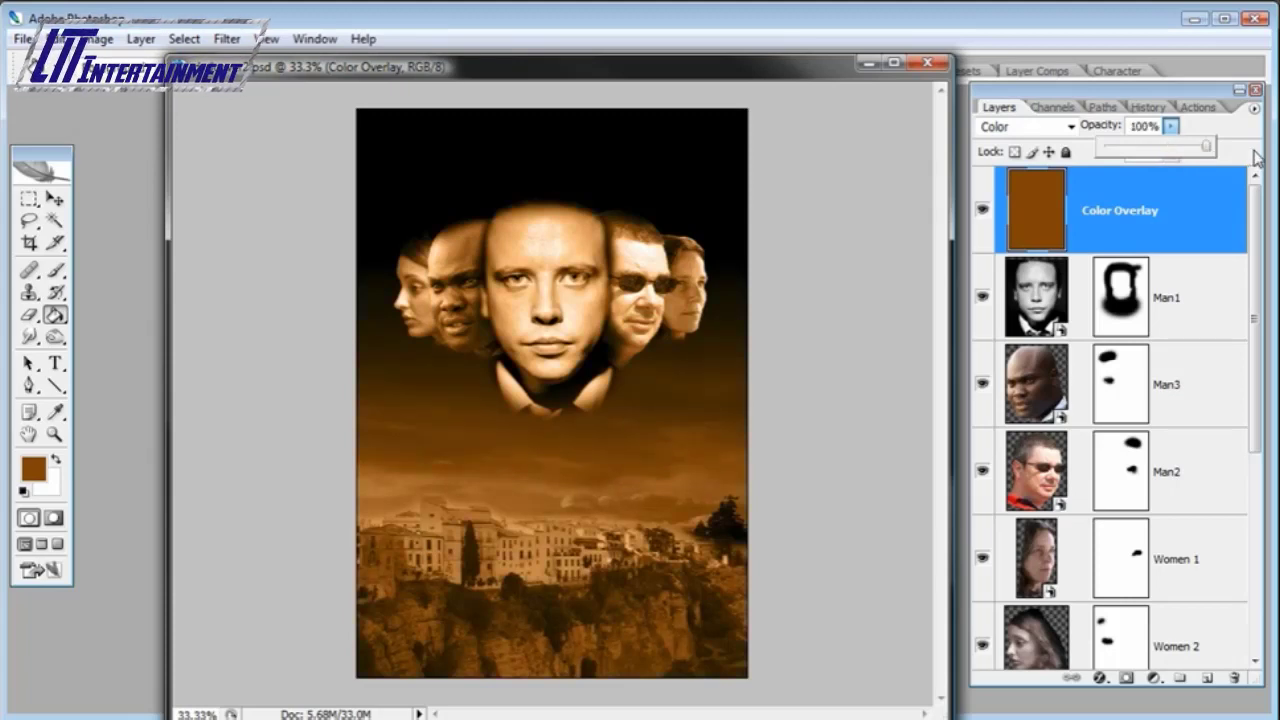
pyautogui.click(1170, 150)
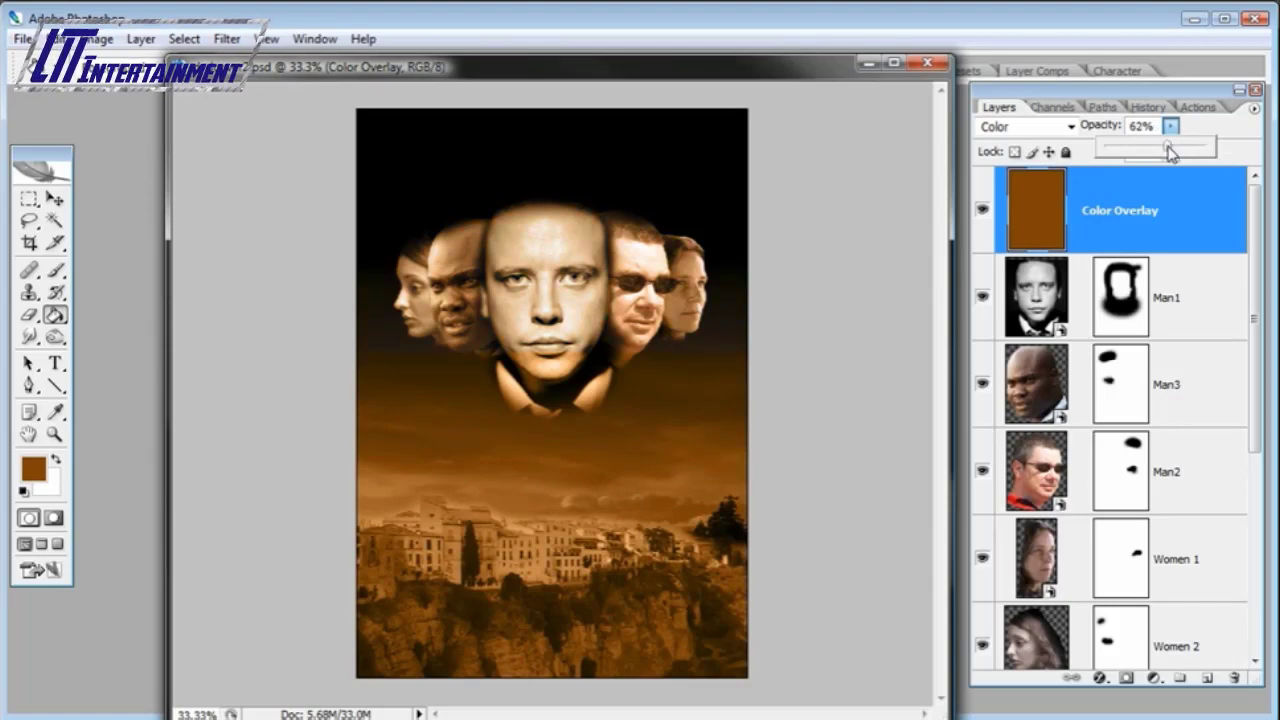
pyautogui.moveTo(1170, 150); pyautogui.dragTo(1166, 151)
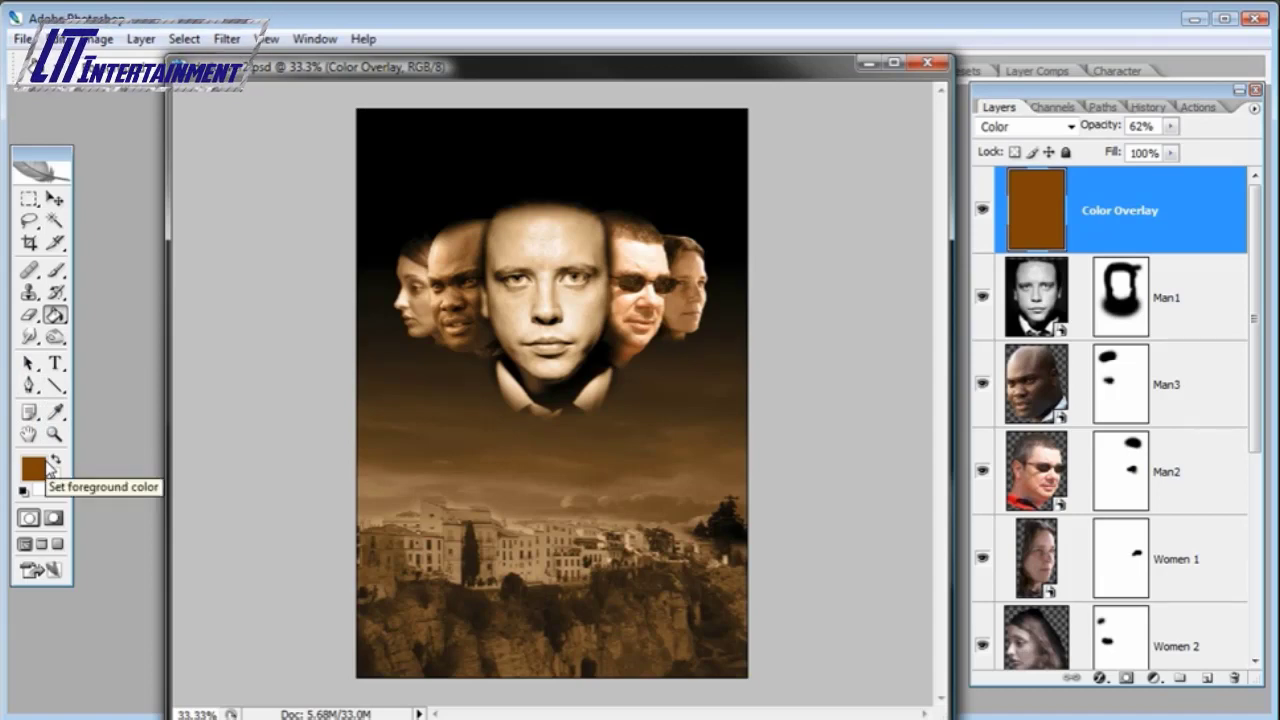
# - With white as foreground, type 'SpanishVilla' on a new text layer above the town
pyautogui.press('d')
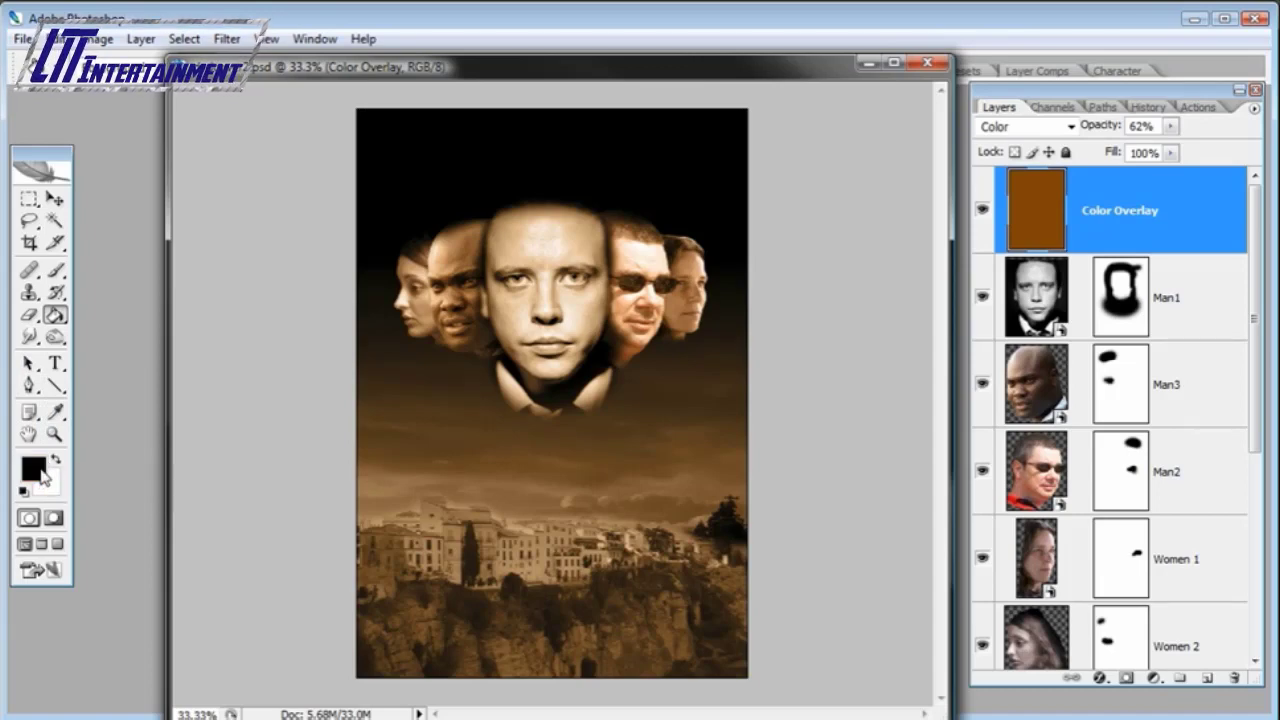
pyautogui.press('x')
pyautogui.press('x')
pyautogui.press('x')
pyautogui.press('x')
pyautogui.press('x')
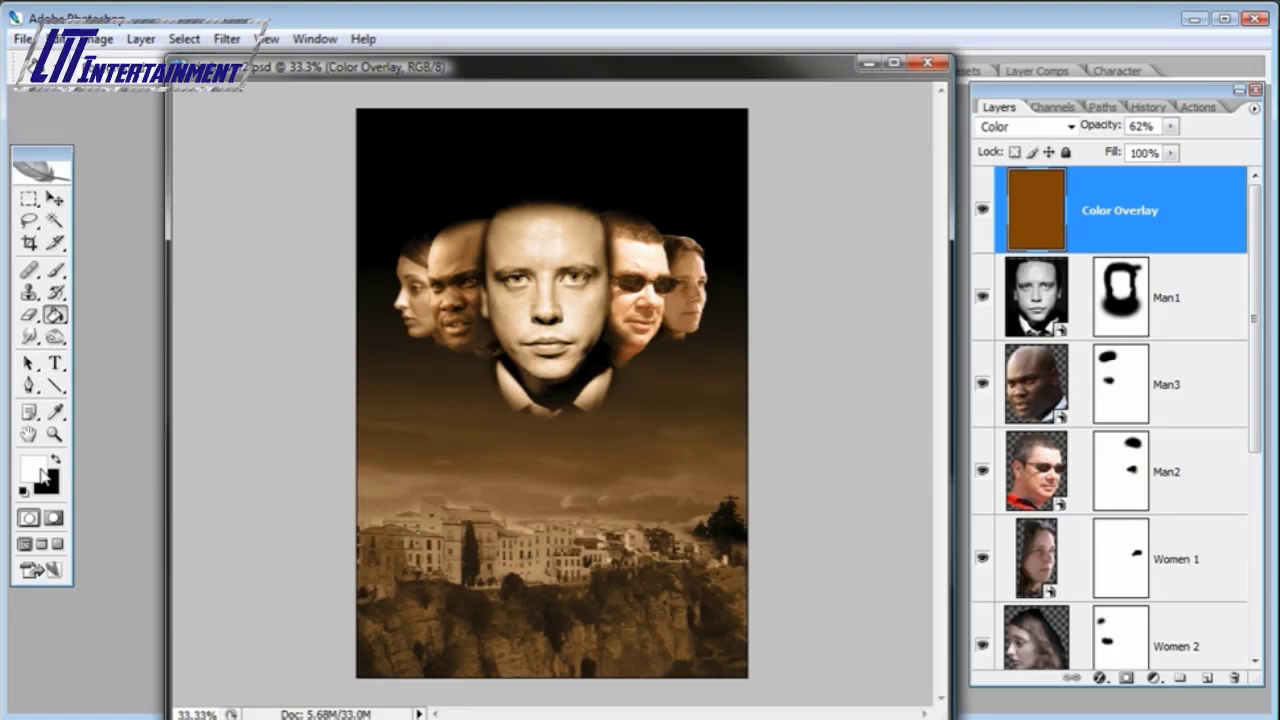
pyautogui.click(56, 365)
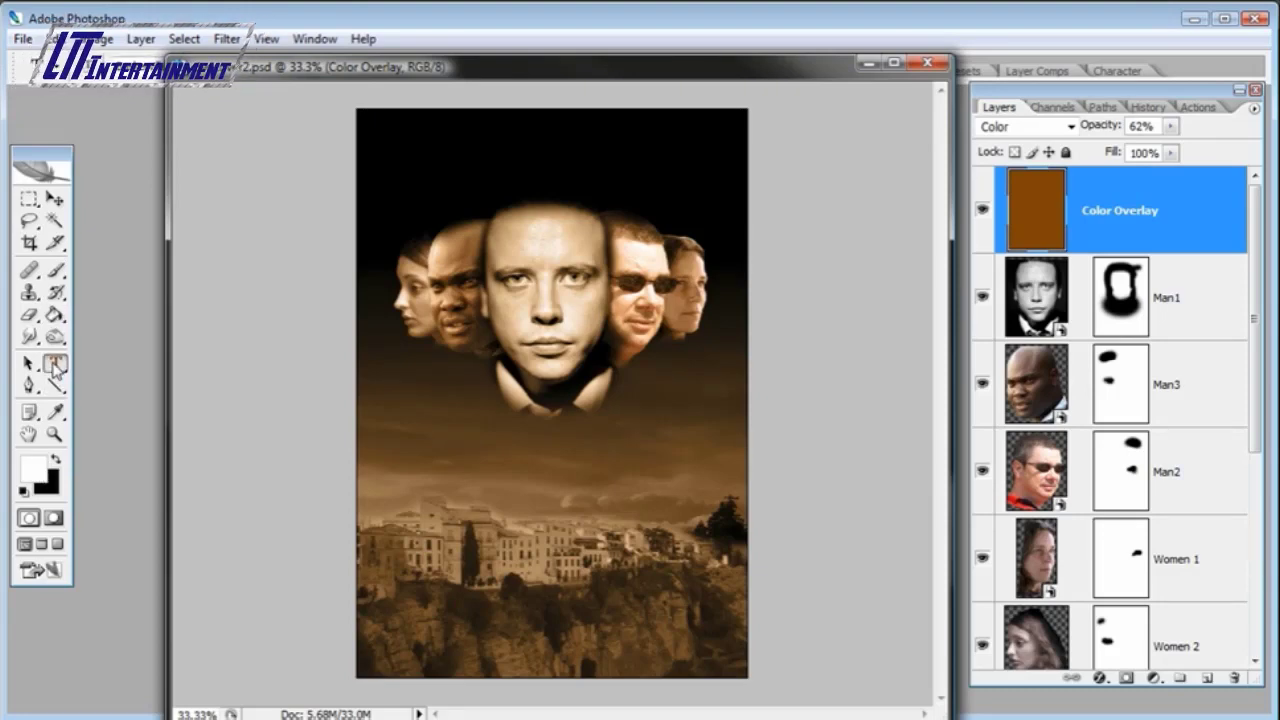
pyautogui.click(417, 470)
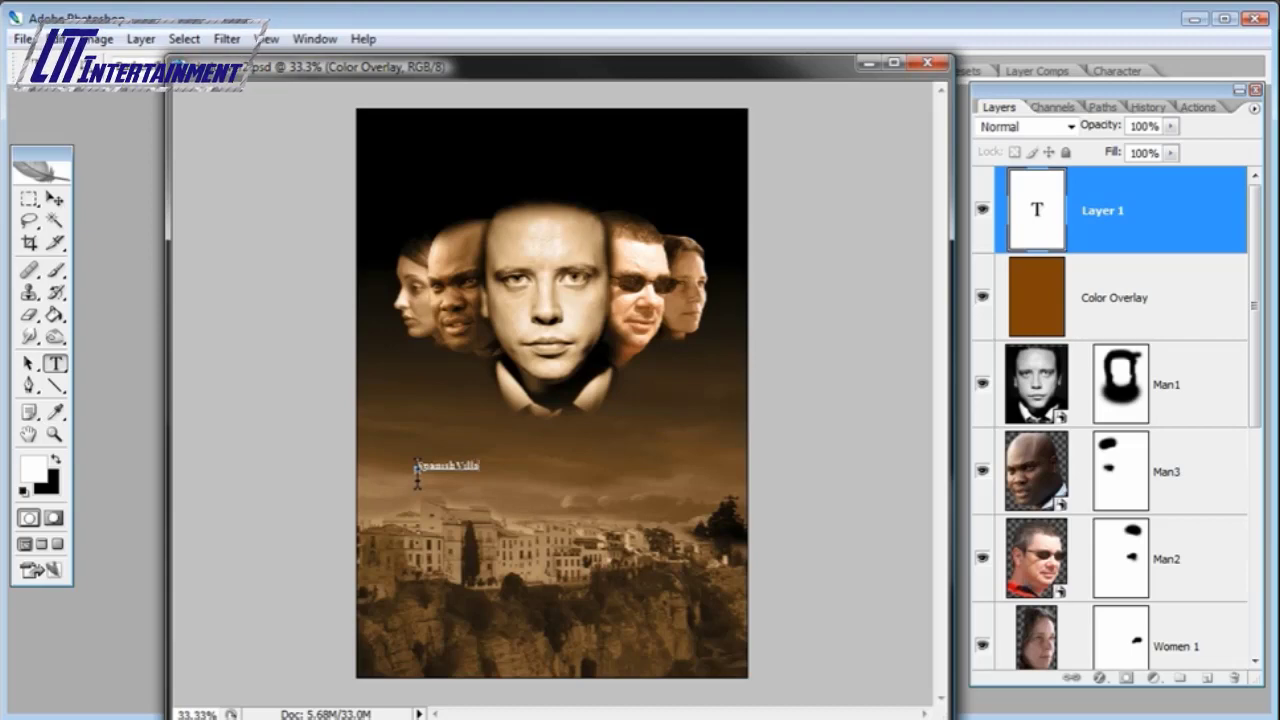
pyautogui.hotkey('ctrl', 'Return')
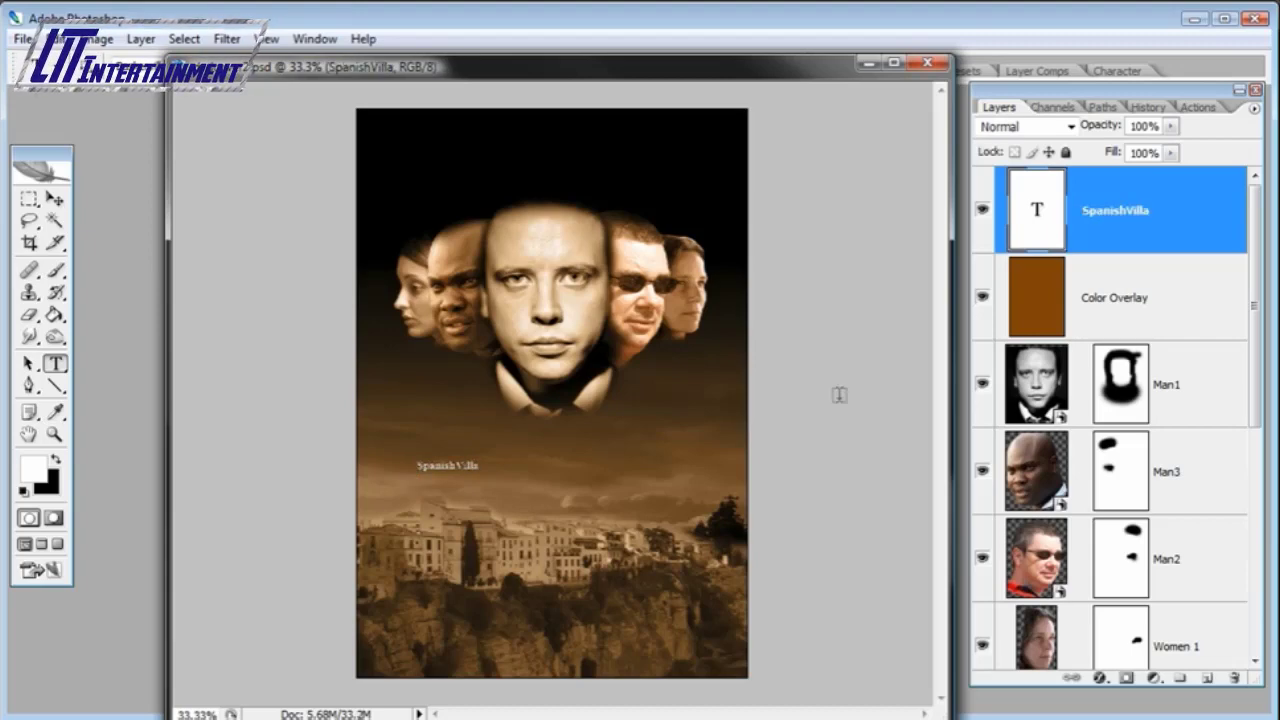
pyautogui.doubleClick(1043, 210)
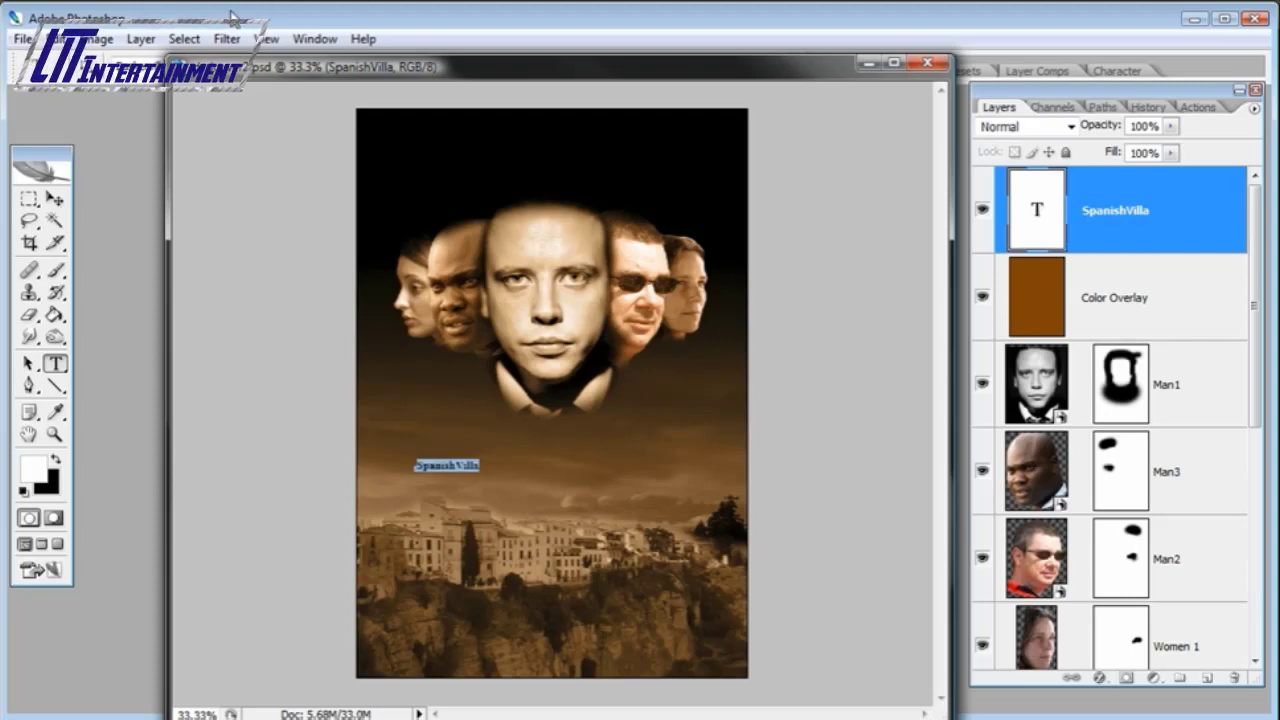
pyautogui.moveTo(272, 52); pyautogui.dragTo(273, 95)
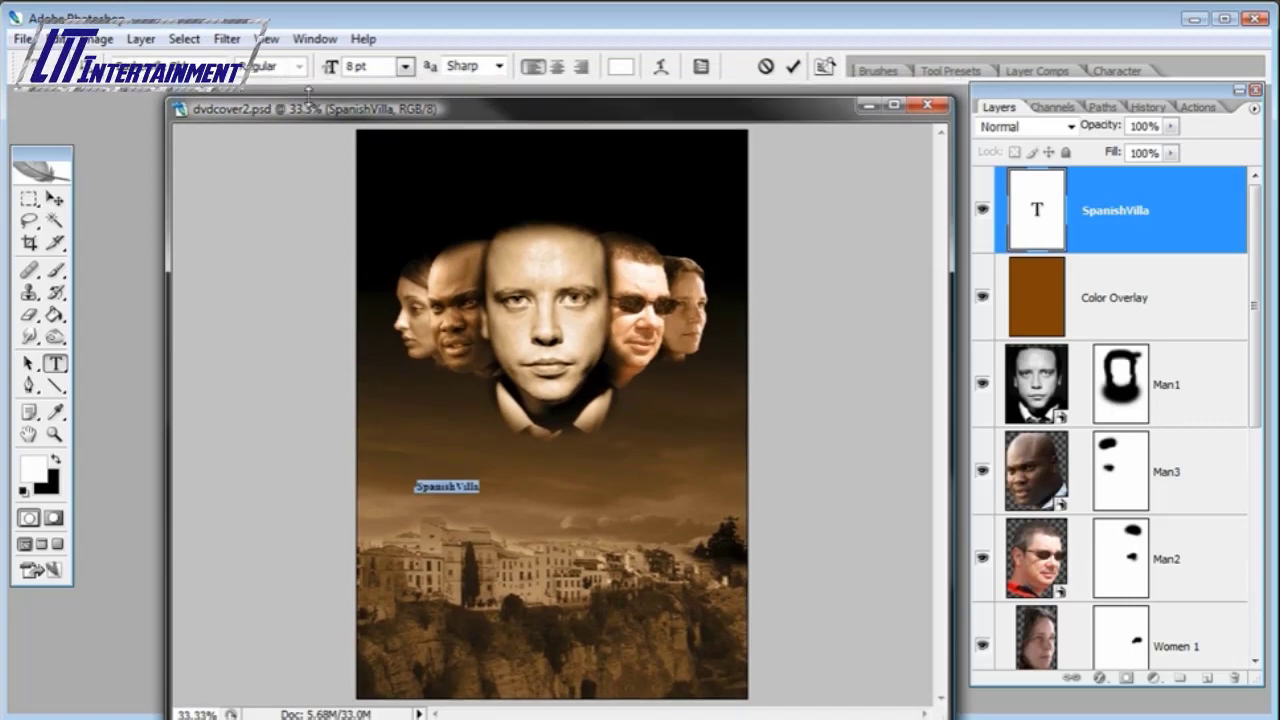
# - Enlarge the title to 36 pt and nudge it slightly down-left
pyautogui.click(405, 66)
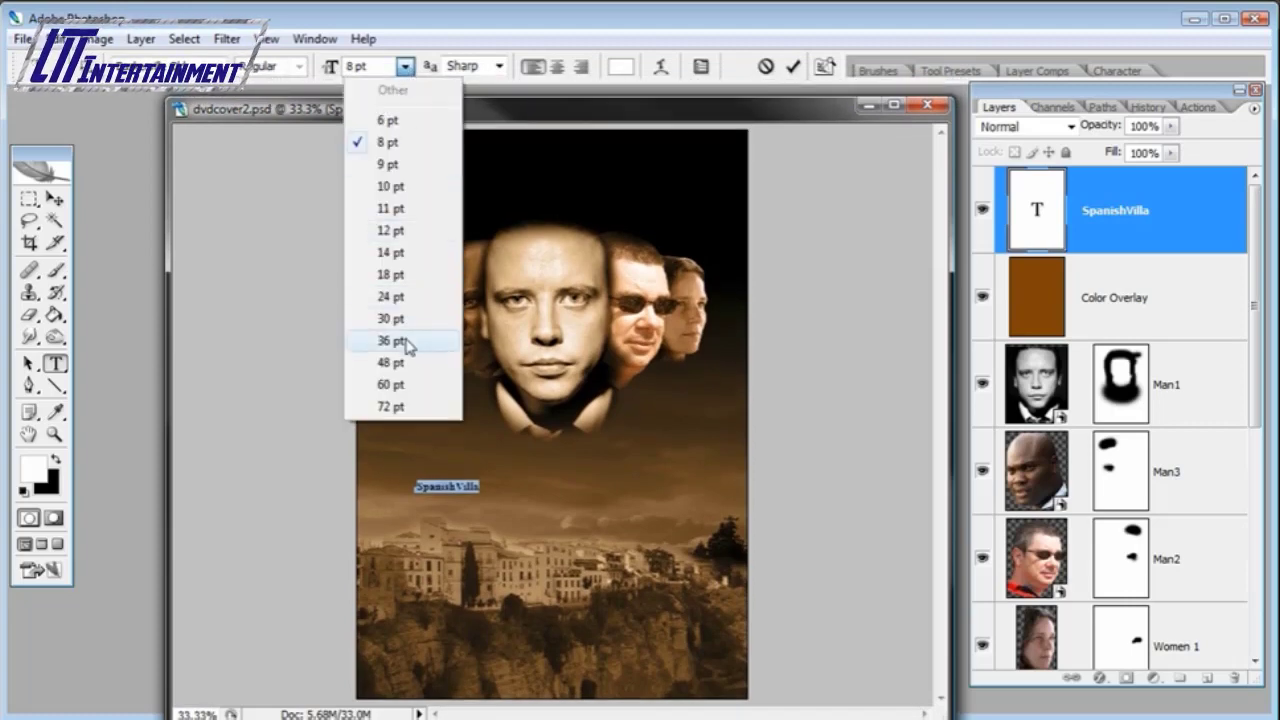
pyautogui.click(390, 341)
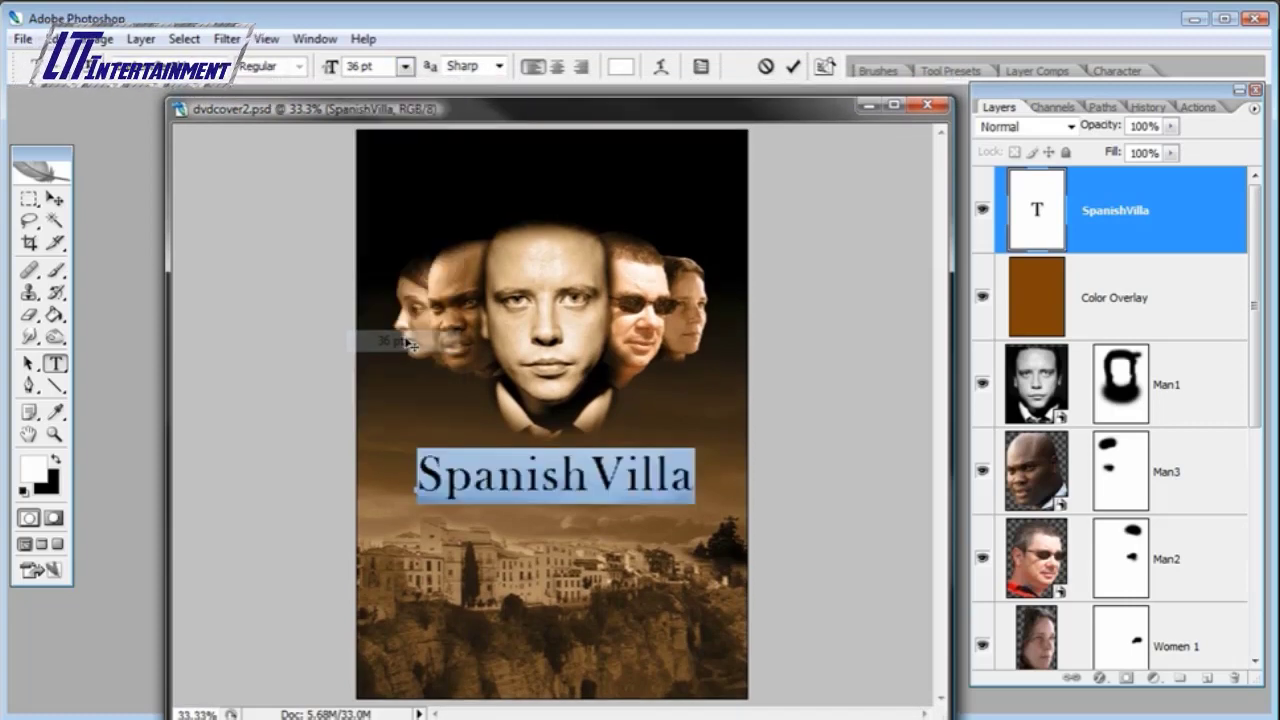
pyautogui.click(55, 205)
pyautogui.moveTo(531, 371); pyautogui.dragTo(526, 378)
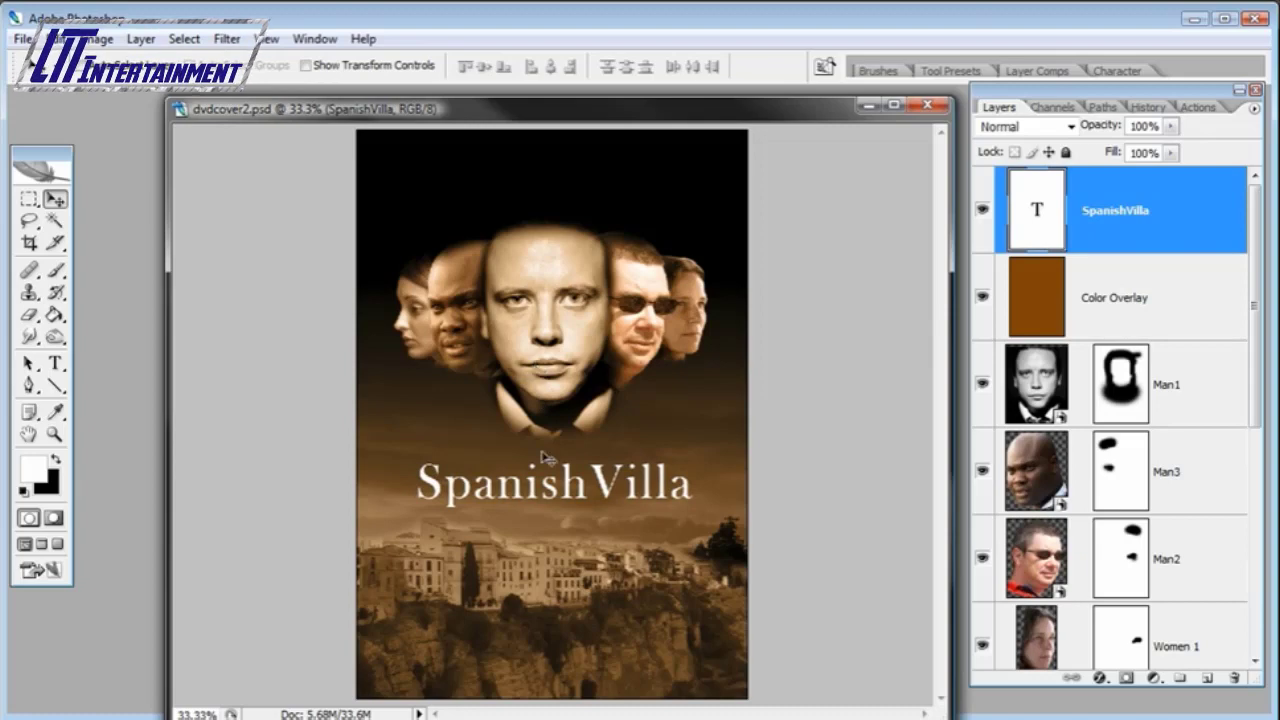
# - Select the title text and float the Character panel beside a narrower document window
pyautogui.doubleClick(1044, 207)
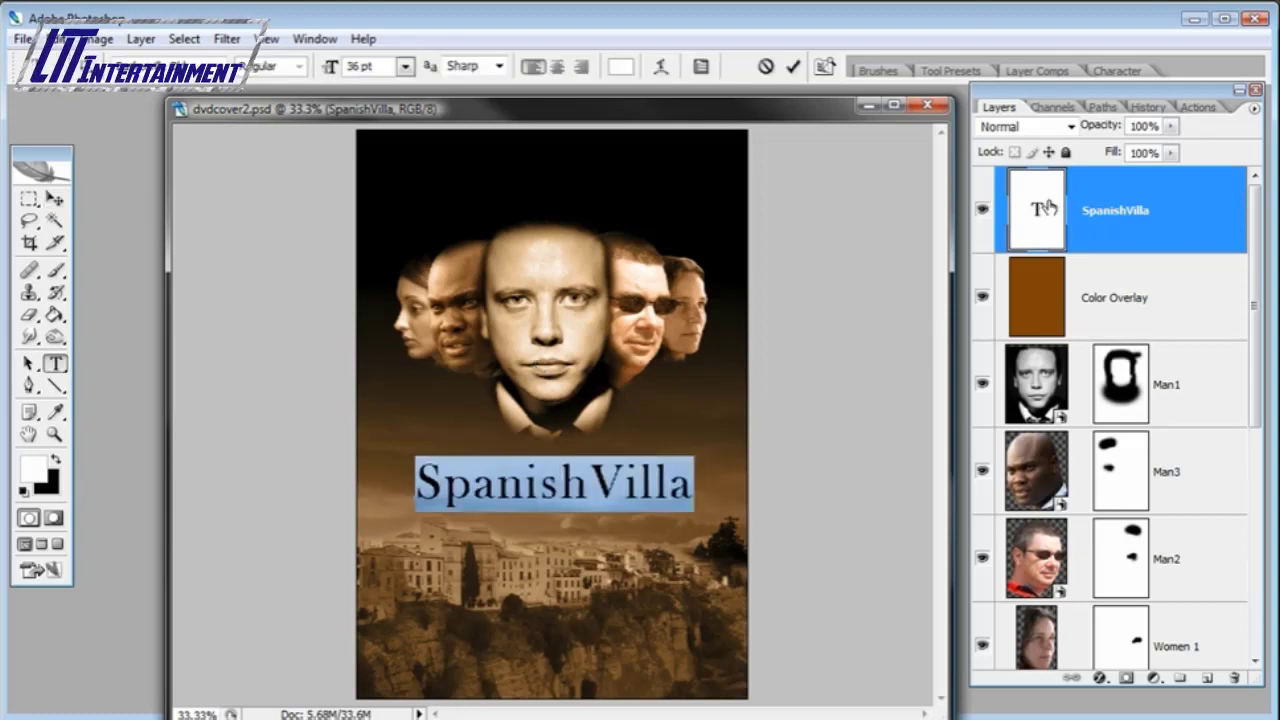
pyautogui.click(1125, 79)
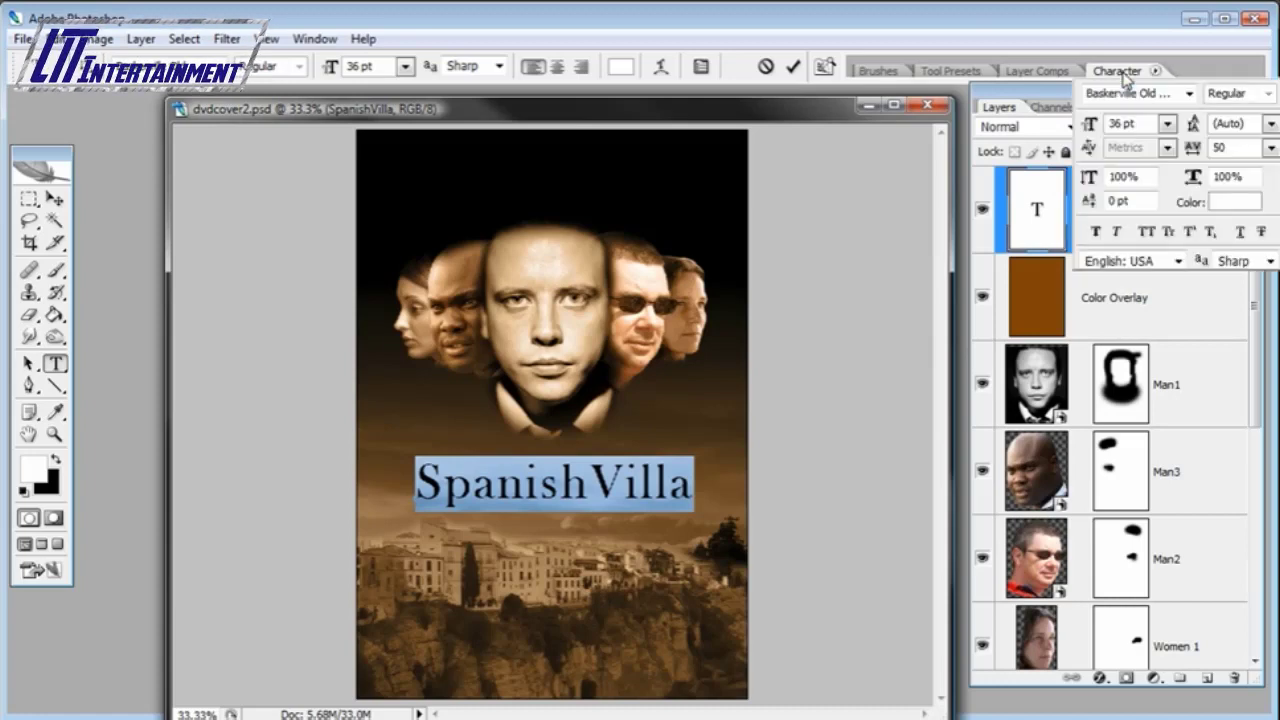
pyautogui.click(317, 42)
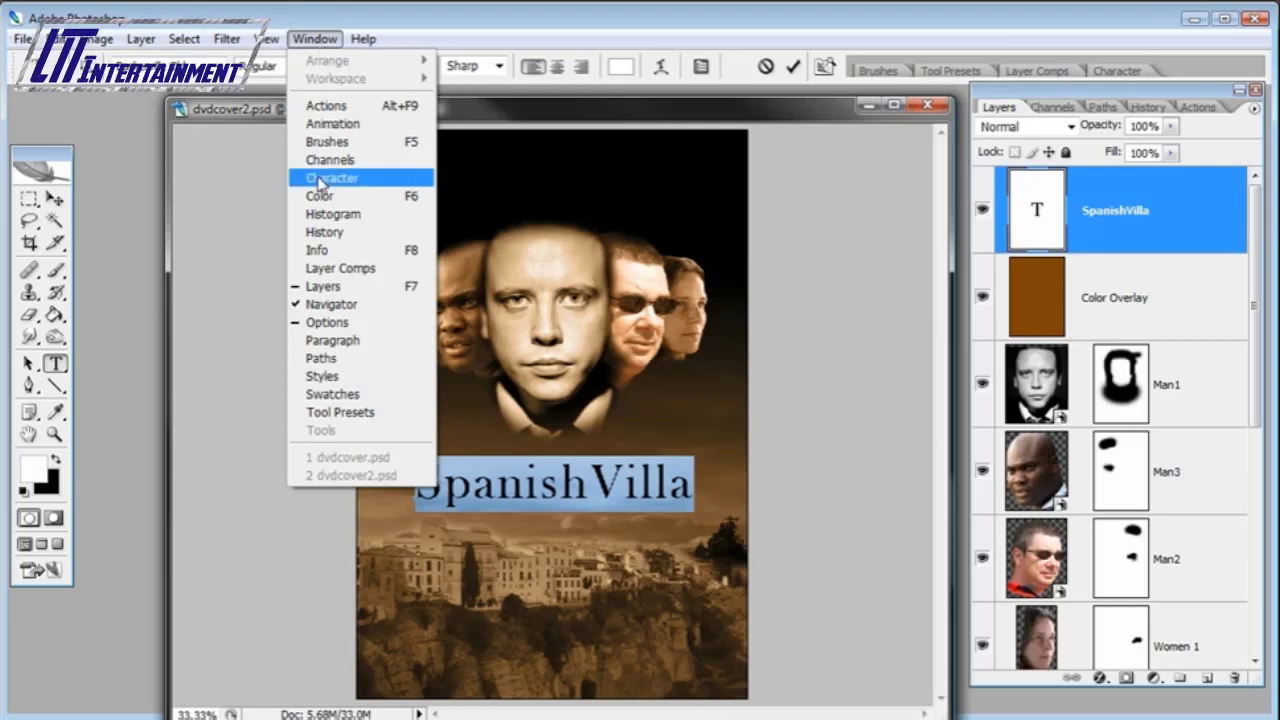
pyautogui.click(1114, 72)
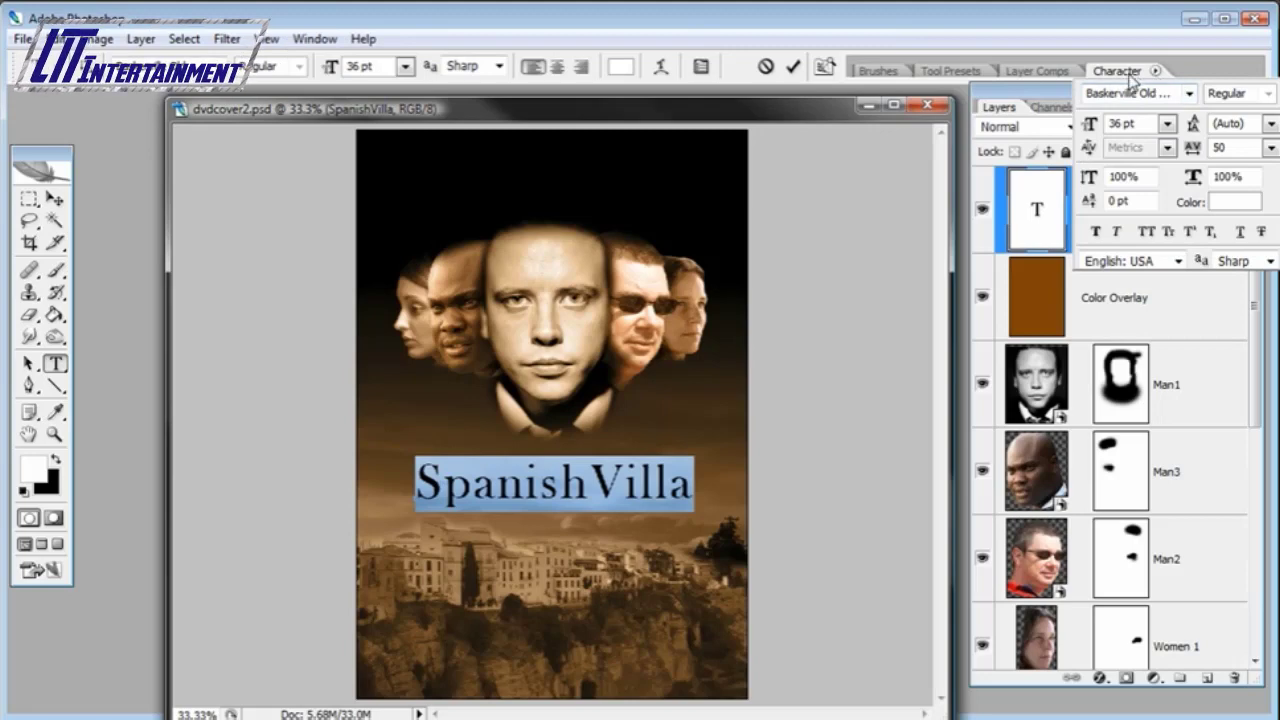
pyautogui.moveTo(1114, 71); pyautogui.dragTo(737, 150)
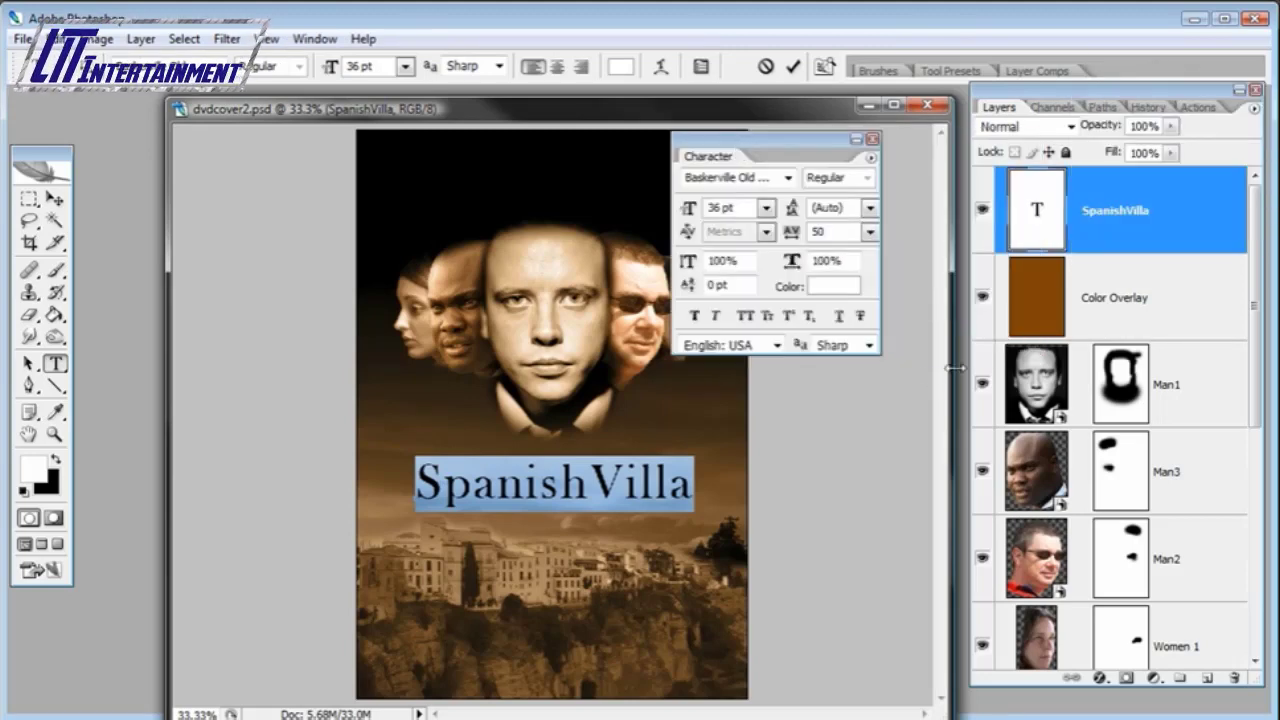
pyautogui.moveTo(951, 370); pyautogui.dragTo(700, 360)
pyautogui.moveTo(750, 149); pyautogui.dragTo(818, 121)
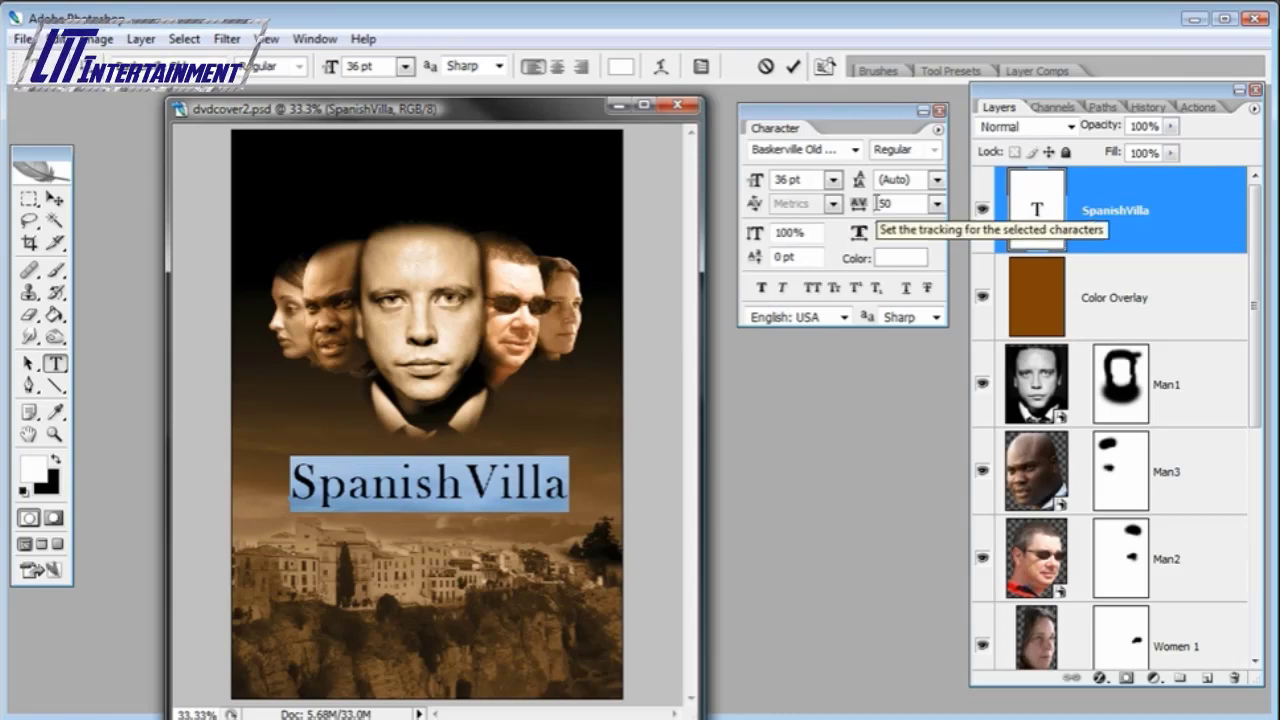
# - Set the title's tracking to 0 and shift it slightly right
pyautogui.click(936, 204)
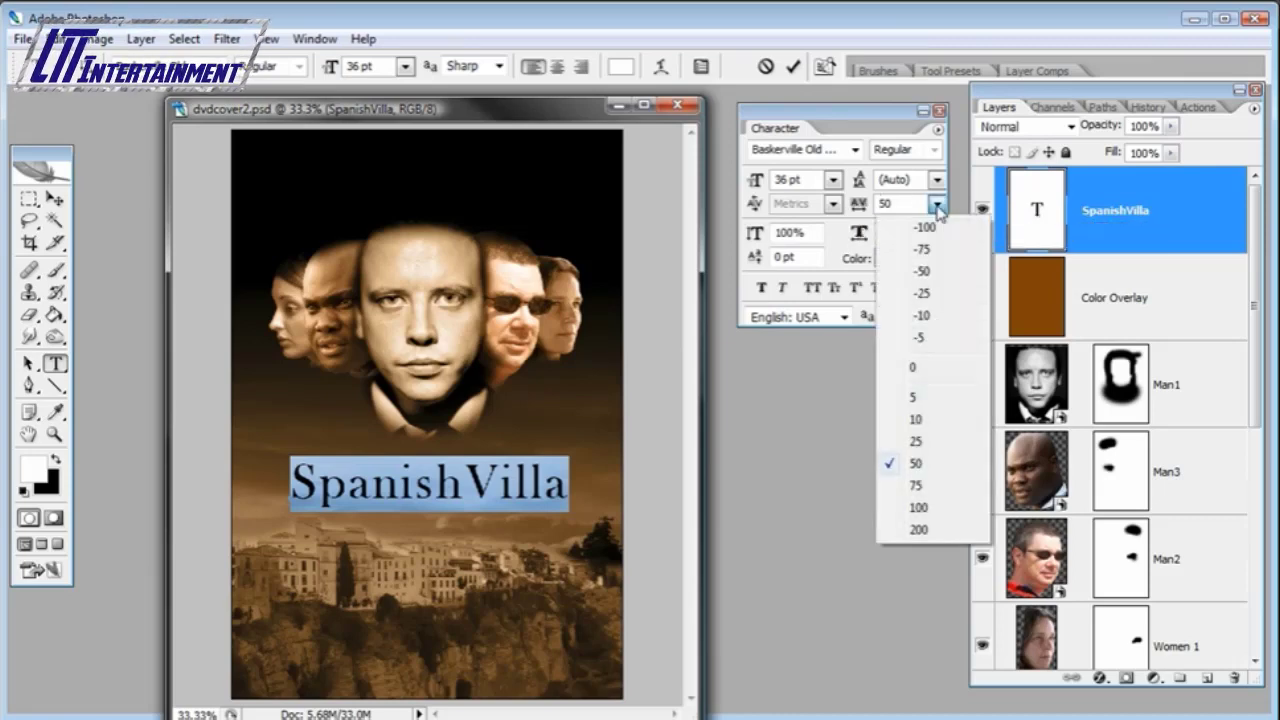
pyautogui.click(918, 367)
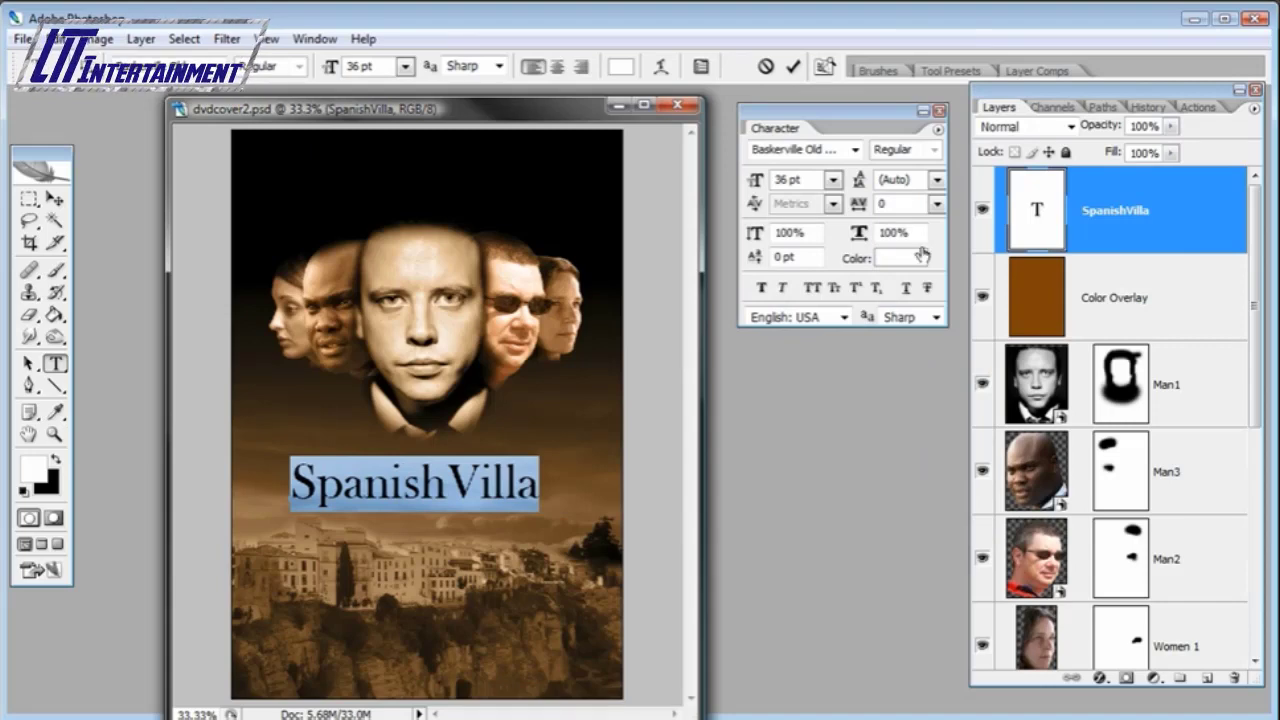
pyautogui.click(55, 199)
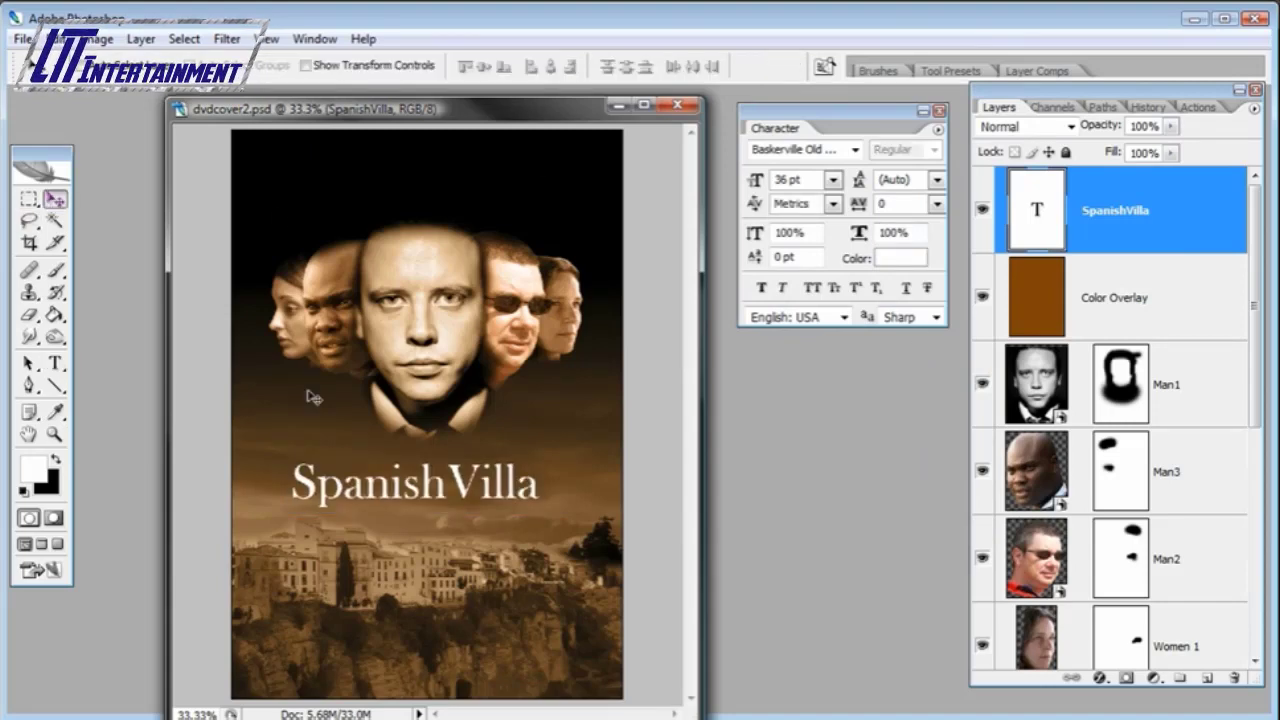
pyautogui.moveTo(416, 519); pyautogui.dragTo(419, 517)
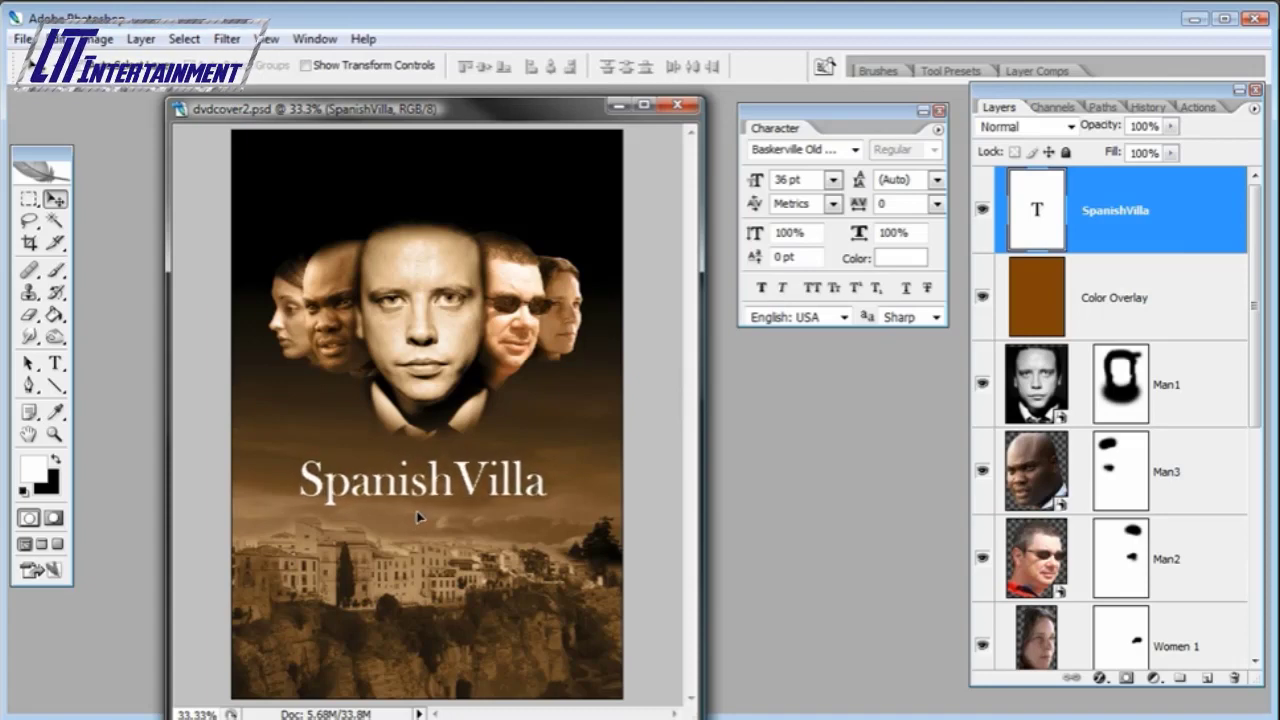
# - Resize the title from 48 pt to 40 pt and centre it above the town
pyautogui.doubleClick(1046, 192)
pyautogui.click(834, 181)
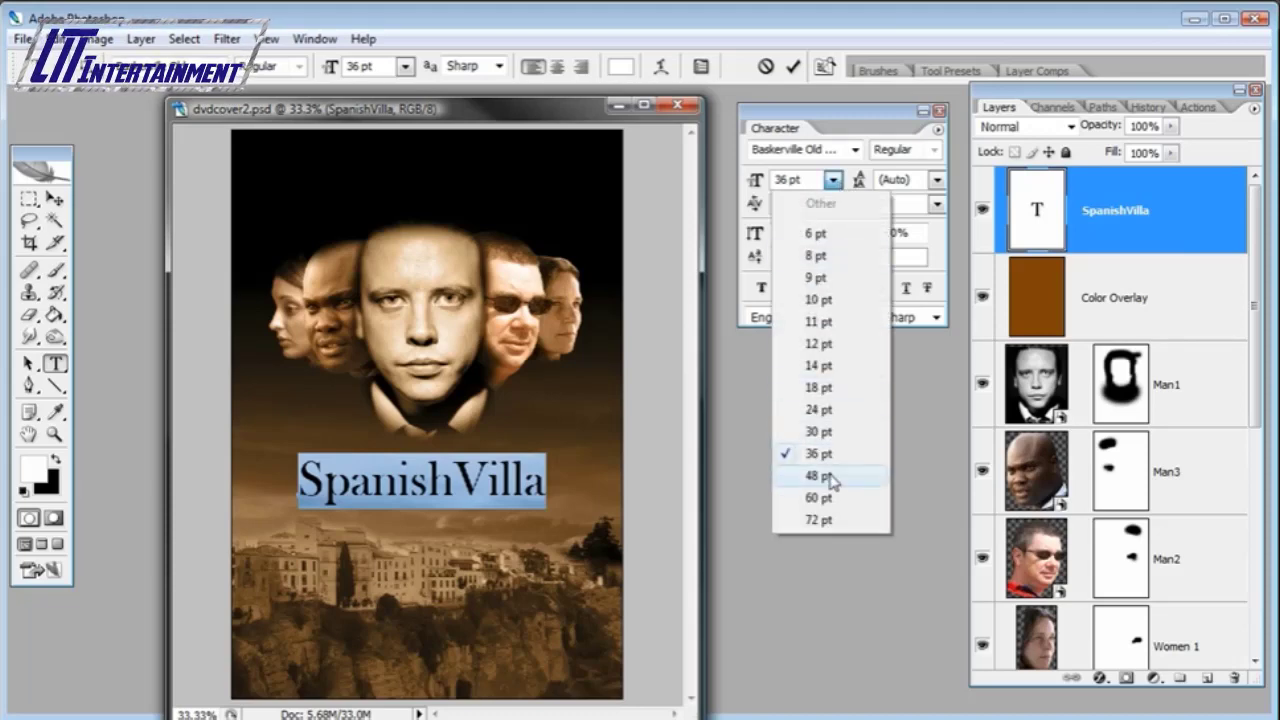
pyautogui.click(822, 477)
pyautogui.moveTo(557, 400); pyautogui.dragTo(534, 391)
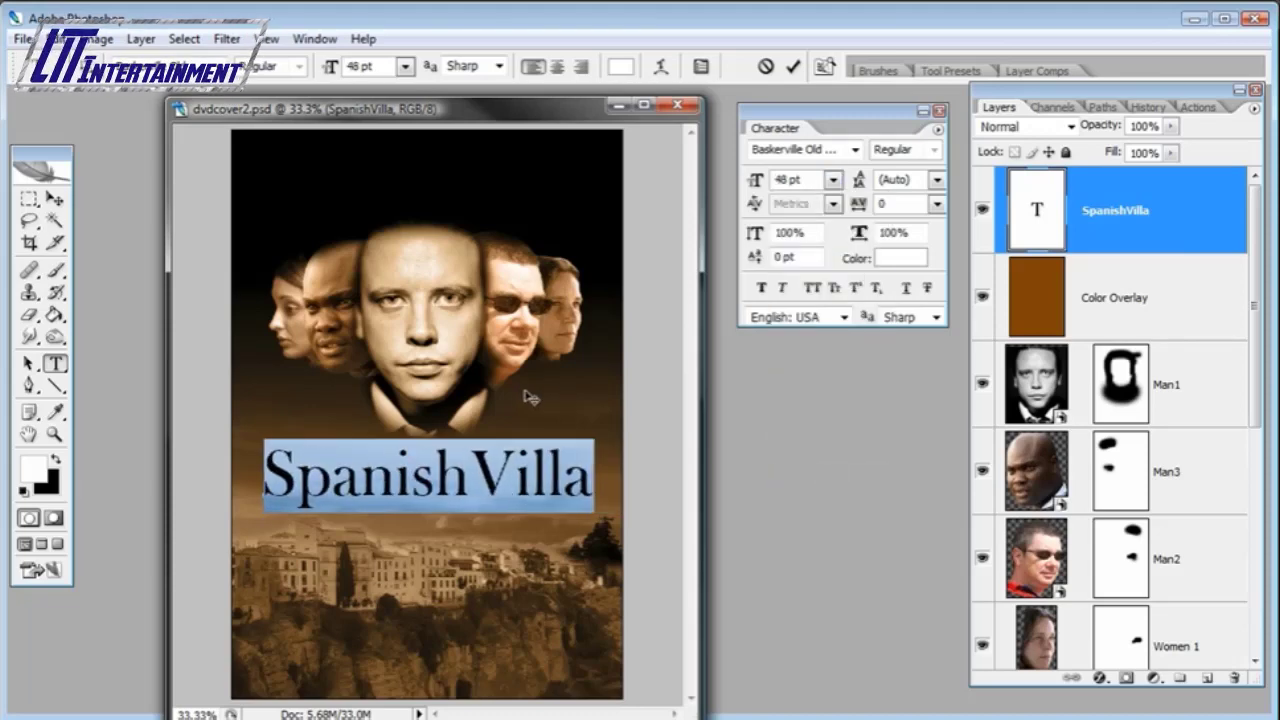
pyautogui.doubleClick(1048, 191)
pyautogui.click(750, 183)
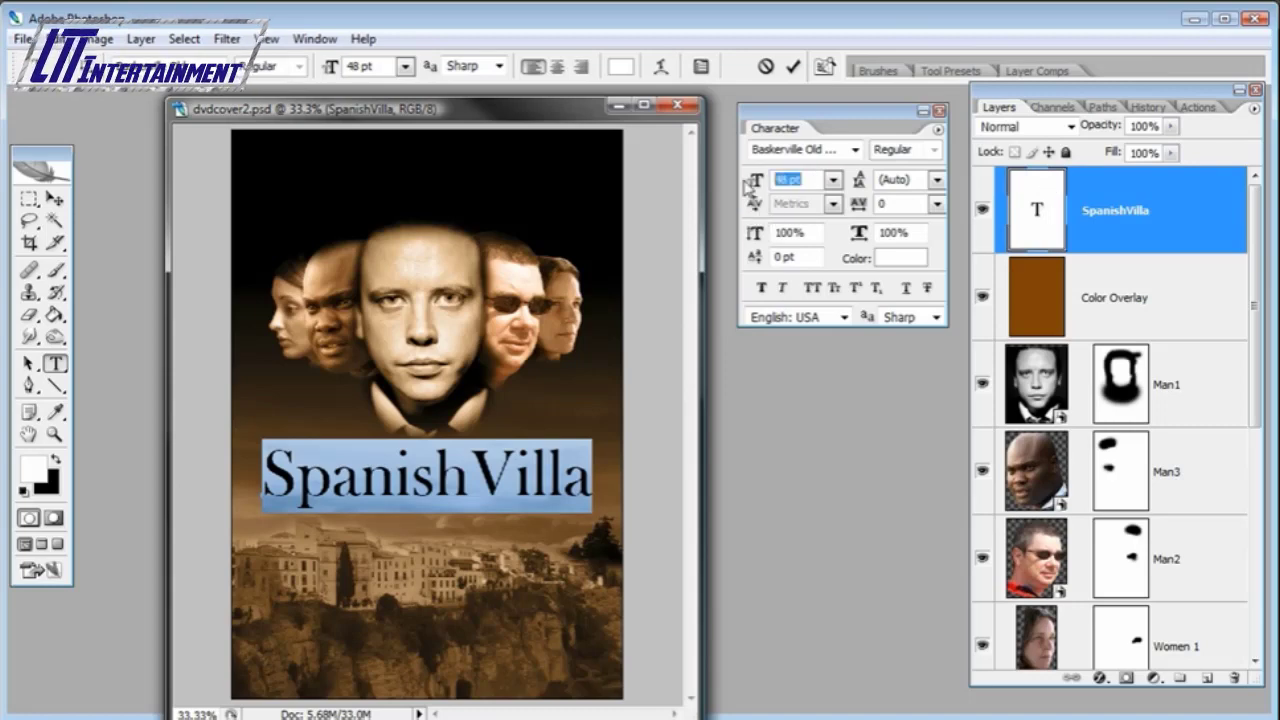
pyautogui.write('40')
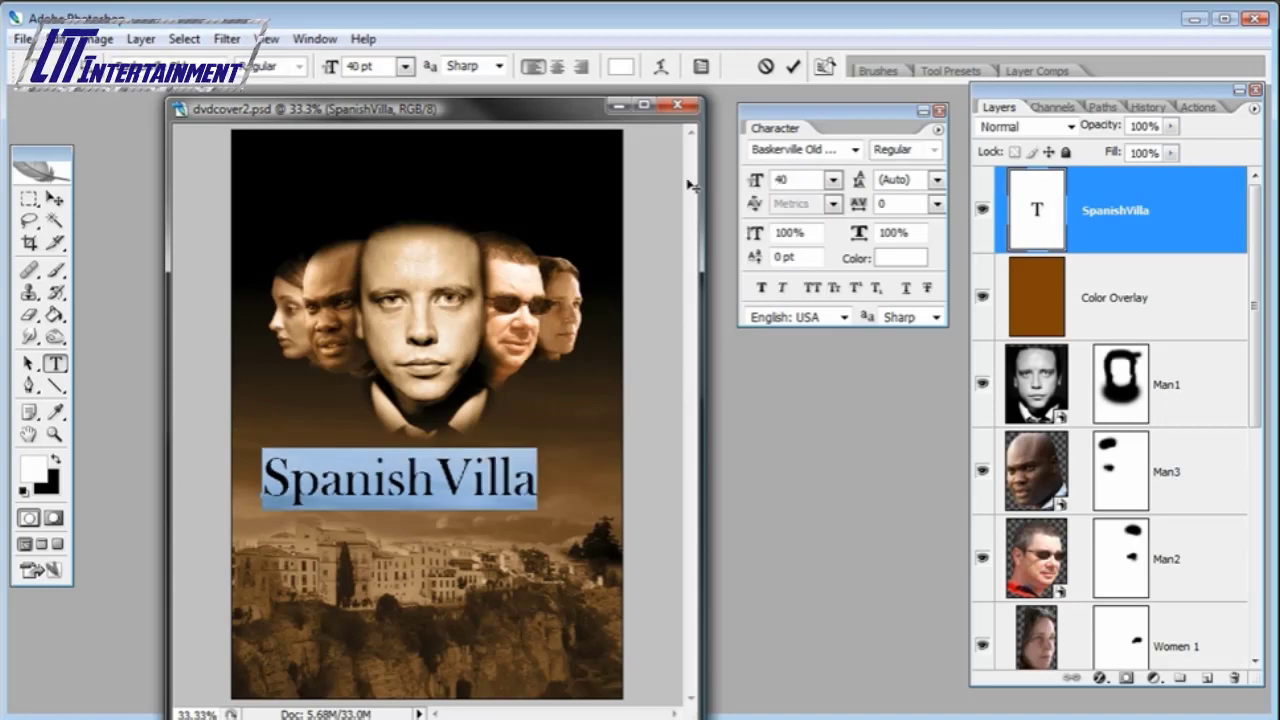
pyautogui.click(55, 199)
pyautogui.moveTo(234, 274); pyautogui.dragTo(255, 278)
pyautogui.click(55, 433)
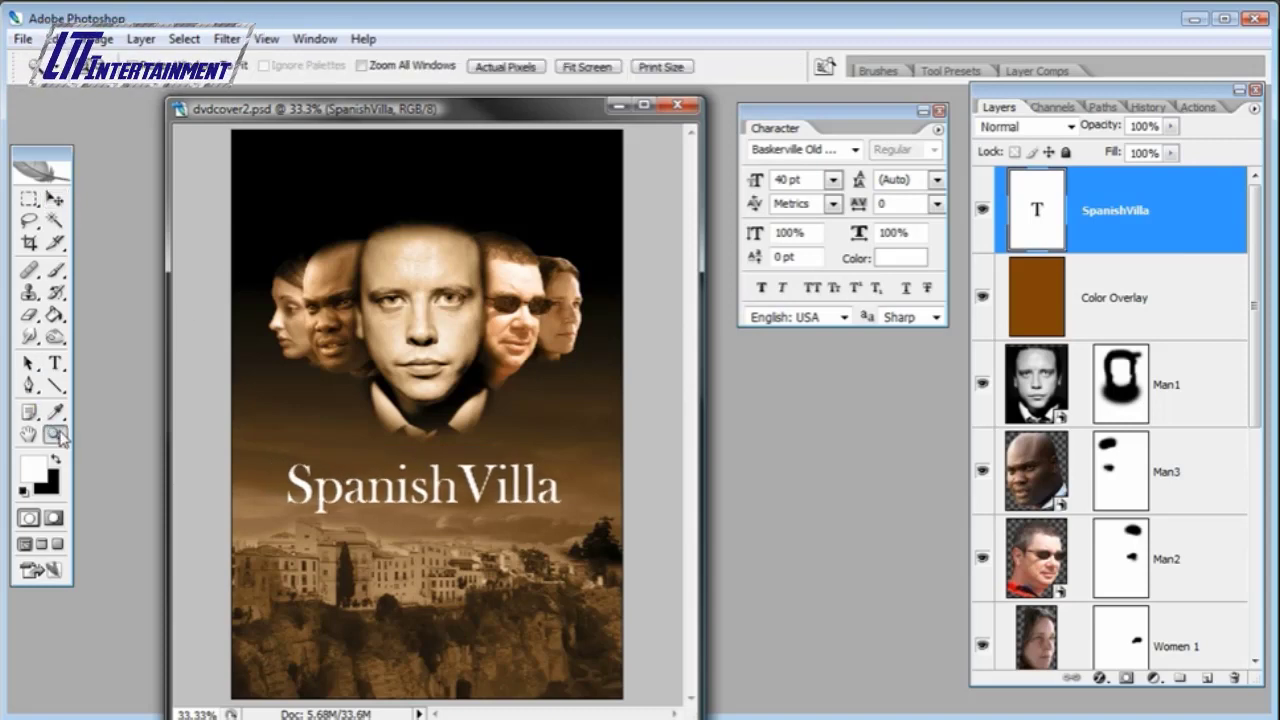
# - Zoom to 50%, widen the document window, and move the Character panel aside
pyautogui.click(430, 487)
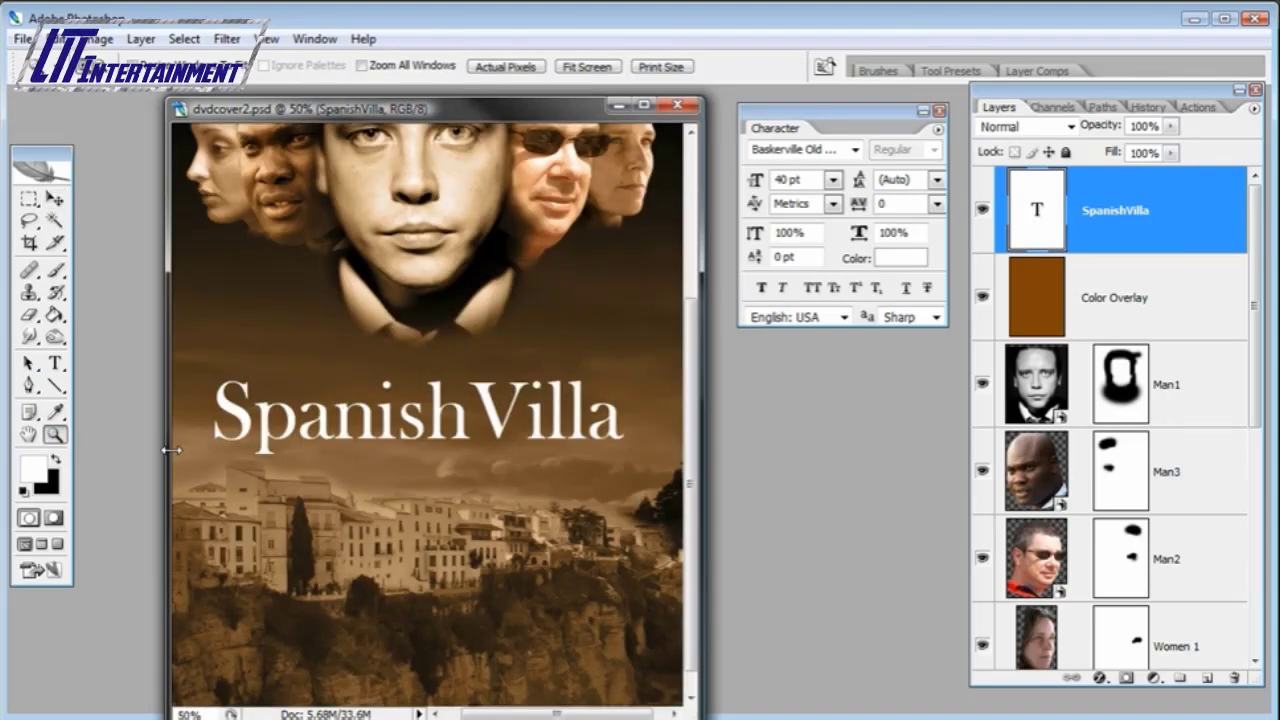
pyautogui.moveTo(170, 452); pyautogui.dragTo(93, 455)
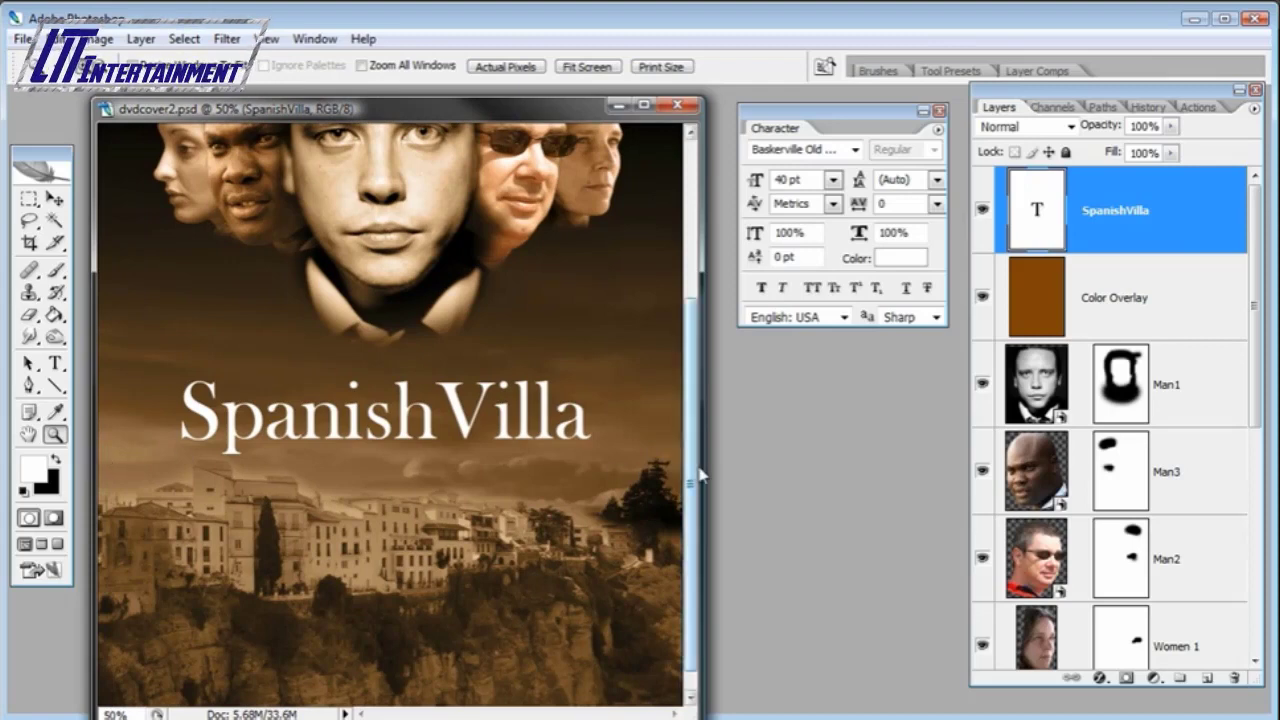
pyautogui.moveTo(703, 464); pyautogui.dragTo(772, 465)
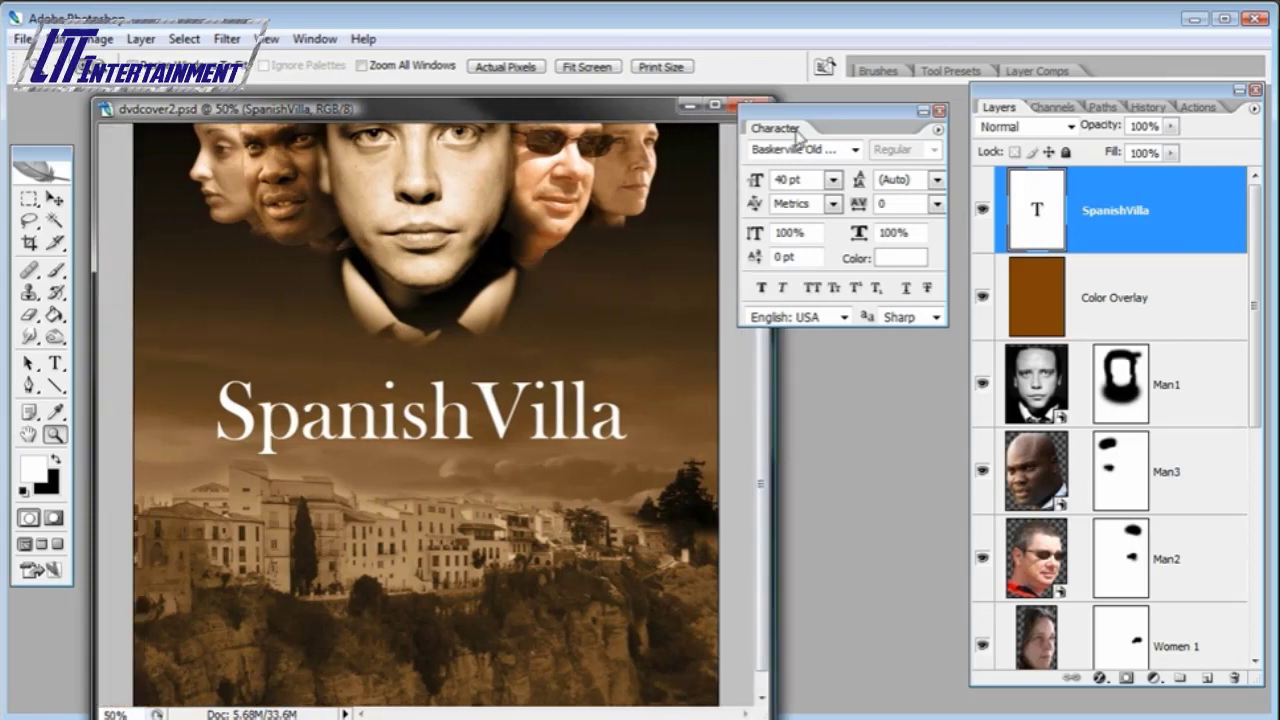
pyautogui.moveTo(820, 122); pyautogui.dragTo(876, 122)
pyautogui.moveTo(650, 111); pyautogui.dragTo(645, 110)
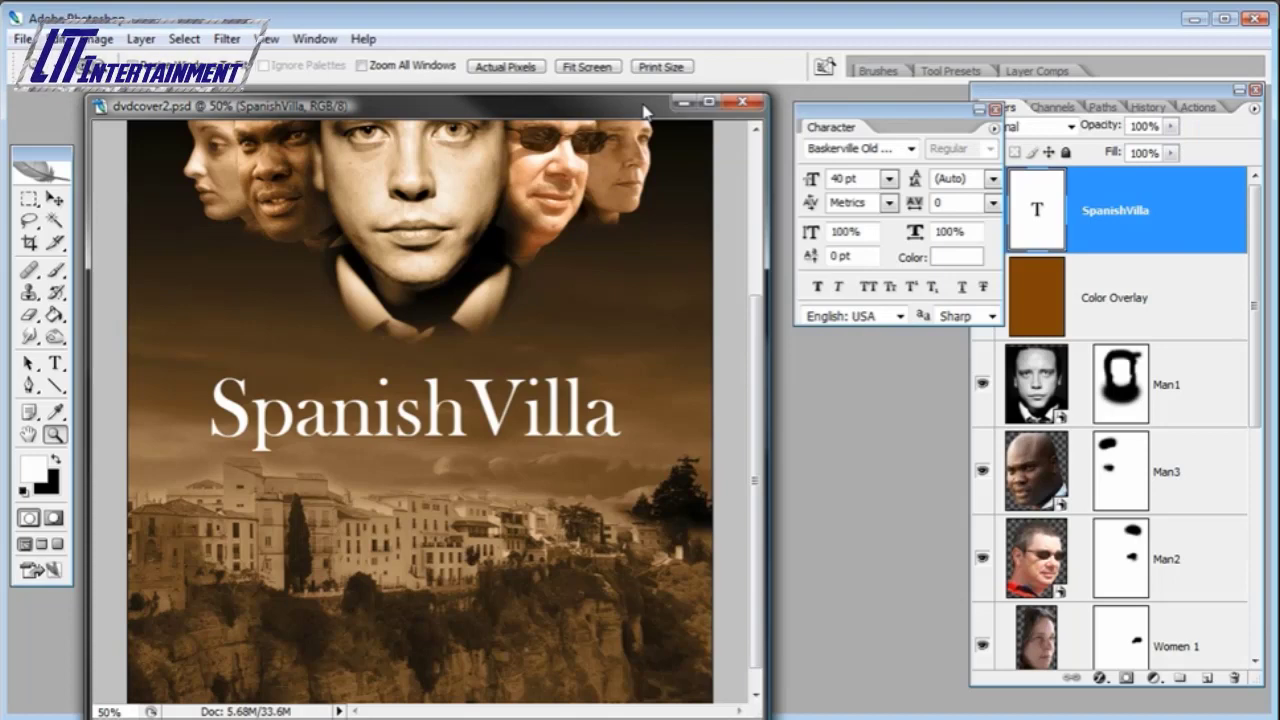
pyautogui.click(55, 363)
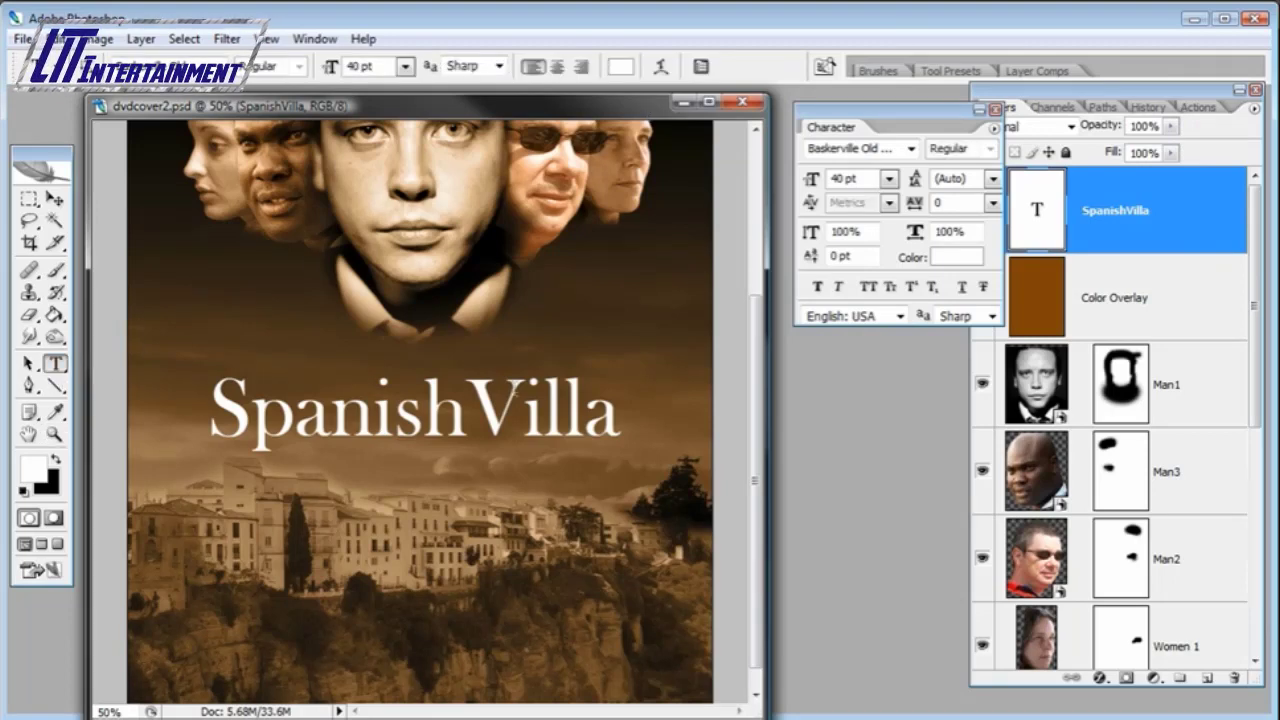
# - Colour the word 'Villa' web-safe red ff0000 and nudge the title up slightly
pyautogui.moveTo(484, 406); pyautogui.dragTo(630, 420)
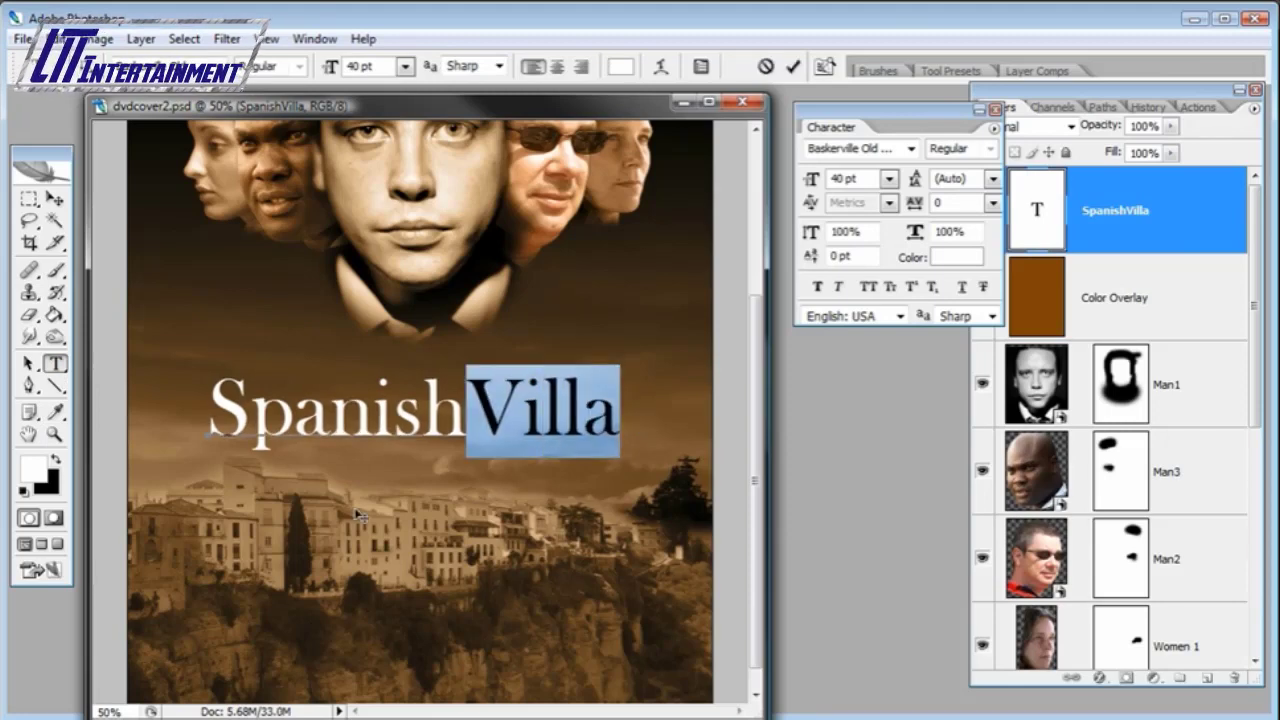
pyautogui.click(43, 478)
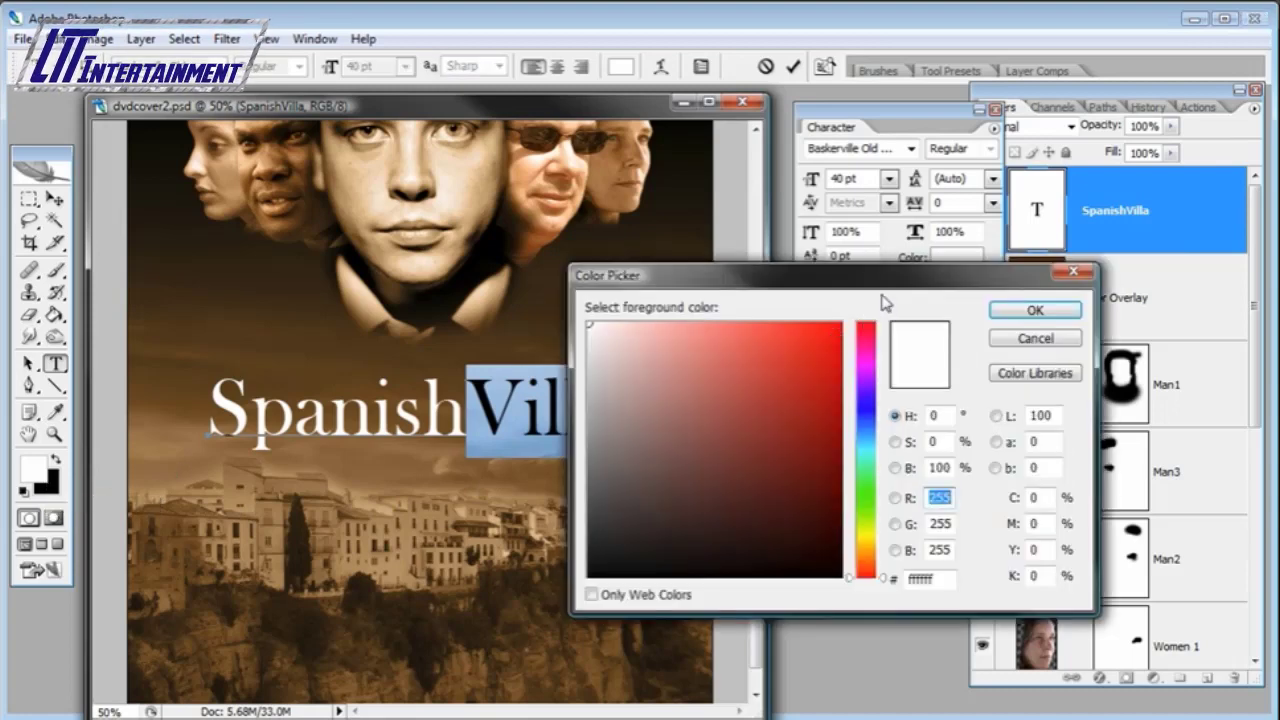
pyautogui.moveTo(810, 279); pyautogui.dragTo(934, 321)
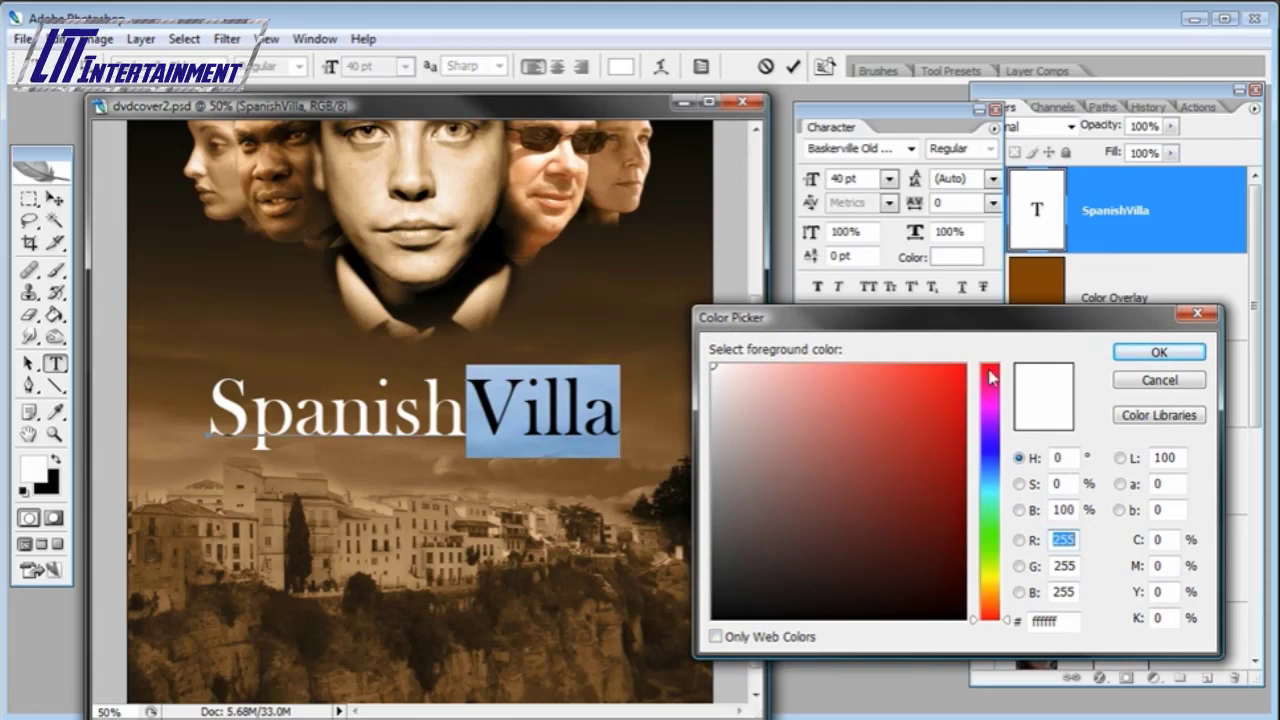
pyautogui.click(715, 637)
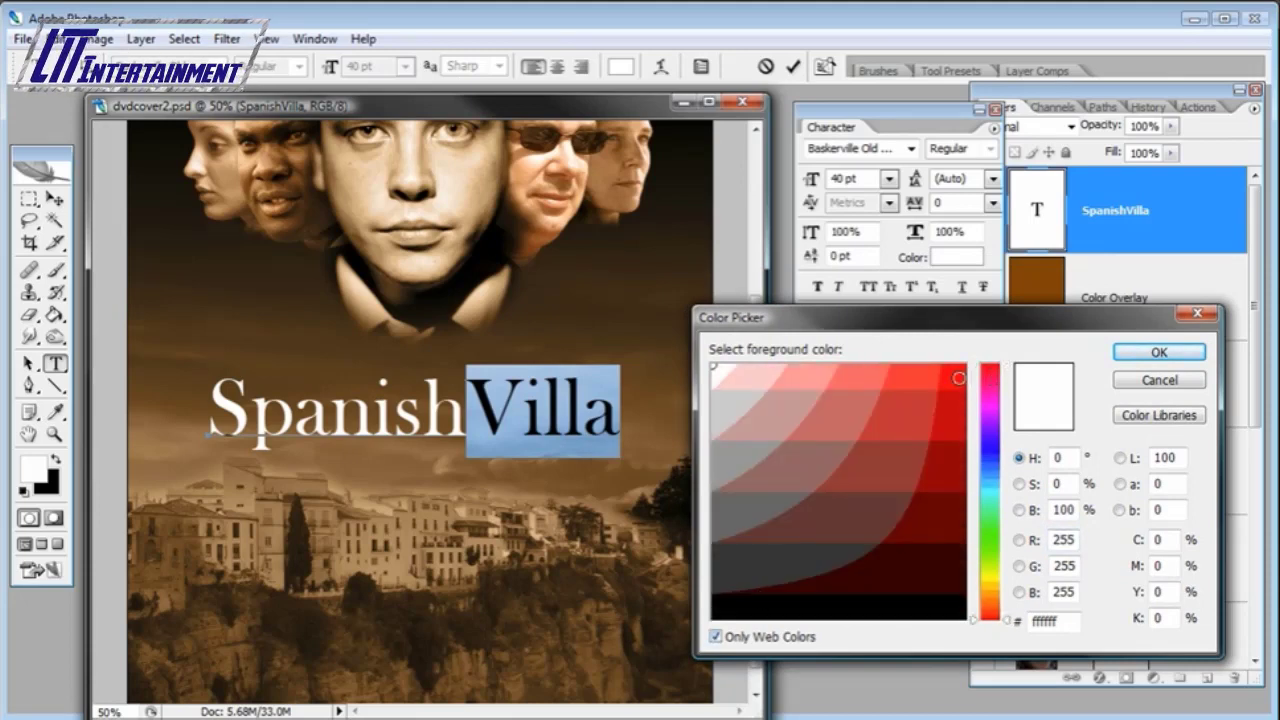
pyautogui.click(958, 377)
pyautogui.click(1156, 353)
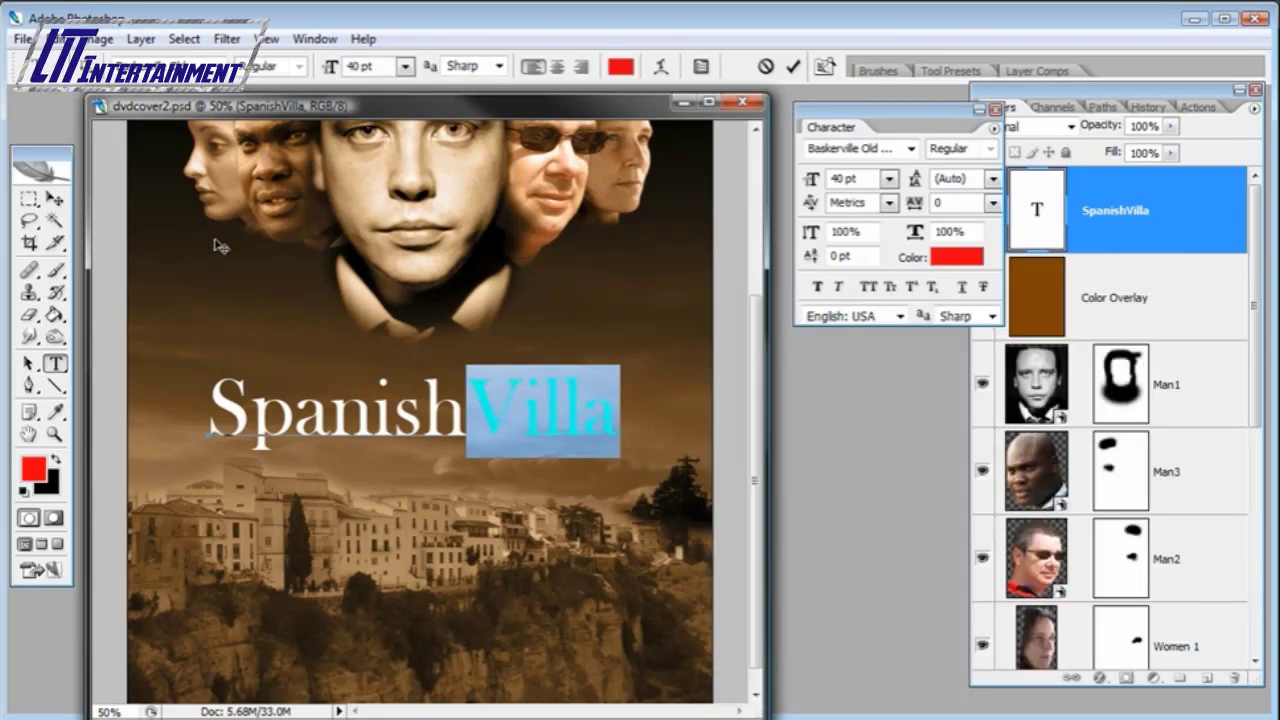
pyautogui.click(54, 200)
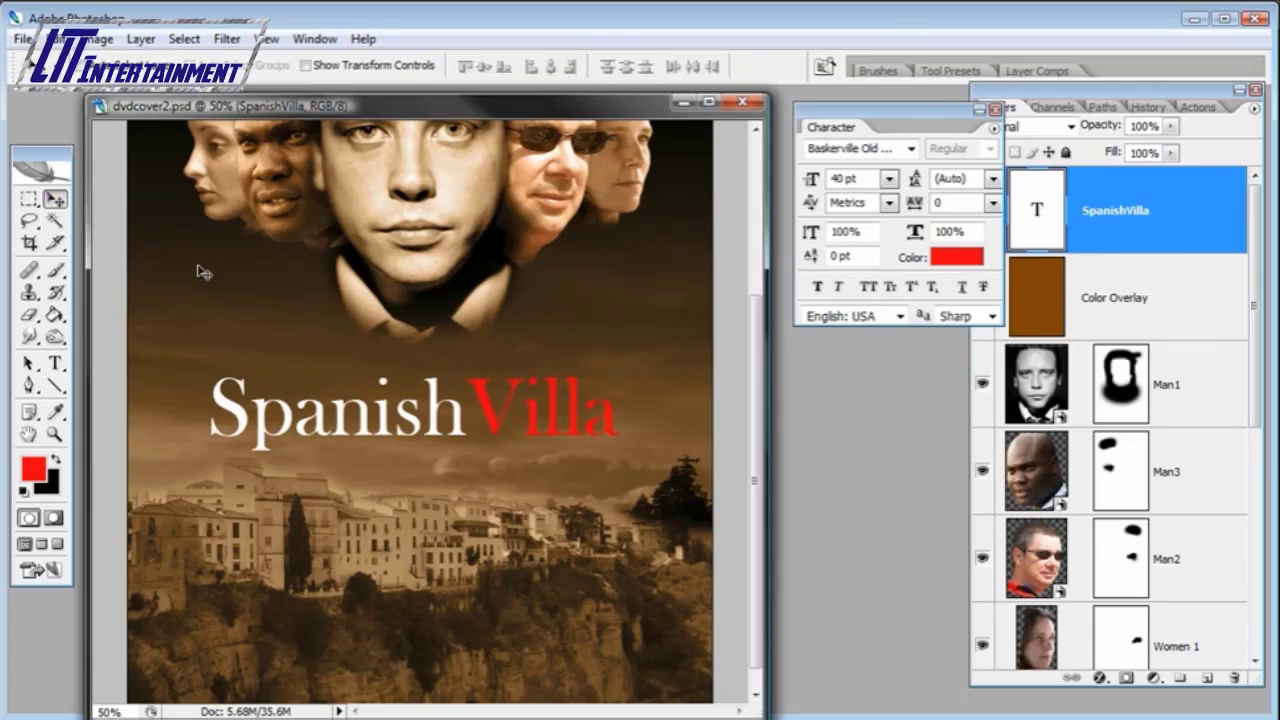
pyautogui.moveTo(482, 487); pyautogui.dragTo(481, 481)
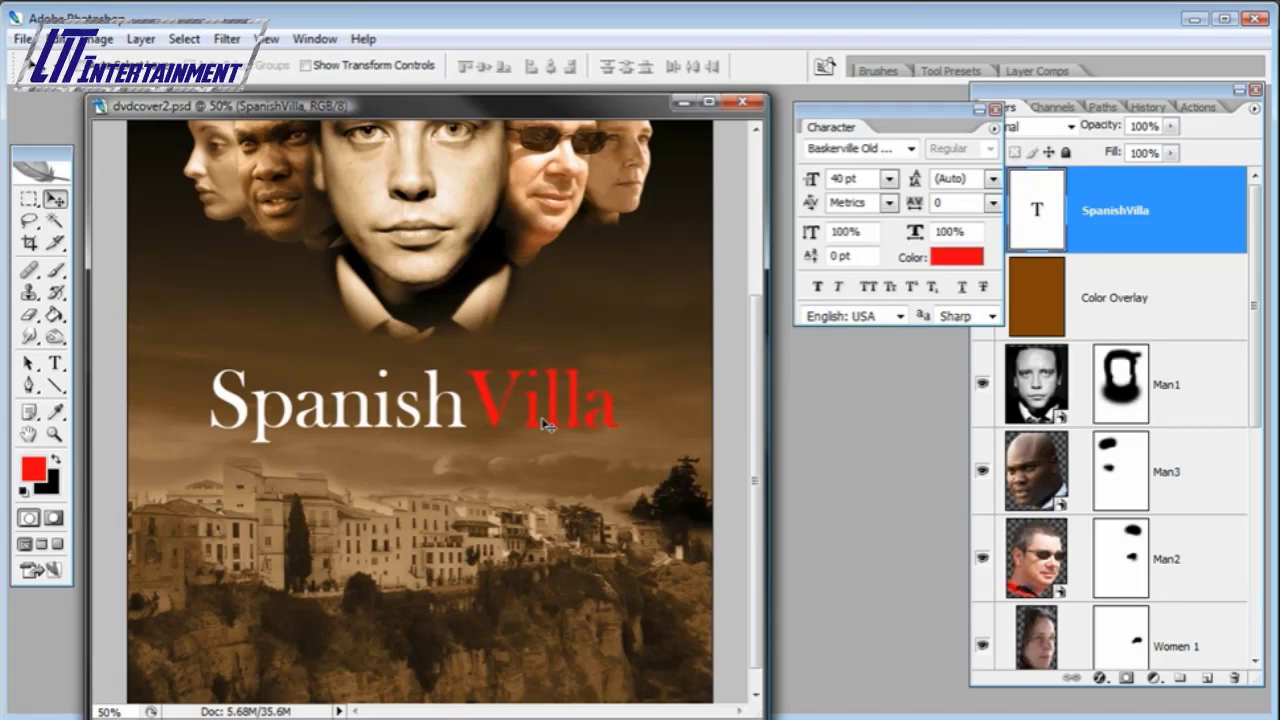
pyautogui.moveTo(955, 118); pyautogui.dragTo(923, 118)
pyautogui.moveTo(1255, 268); pyautogui.dragTo(1257, 550)
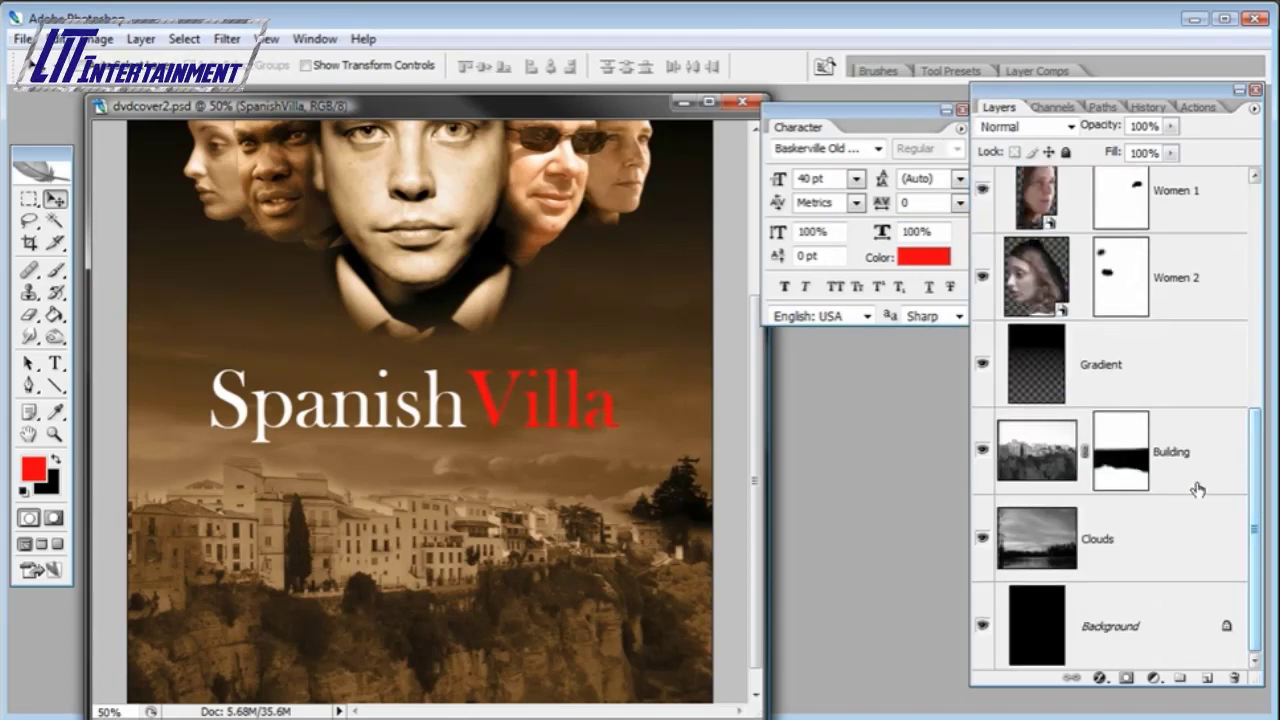
# - Select the Clouds layer, toggle its visibility to compare, and open the adjustment-layer list
pyautogui.click(1005, 548)
pyautogui.click(983, 540)
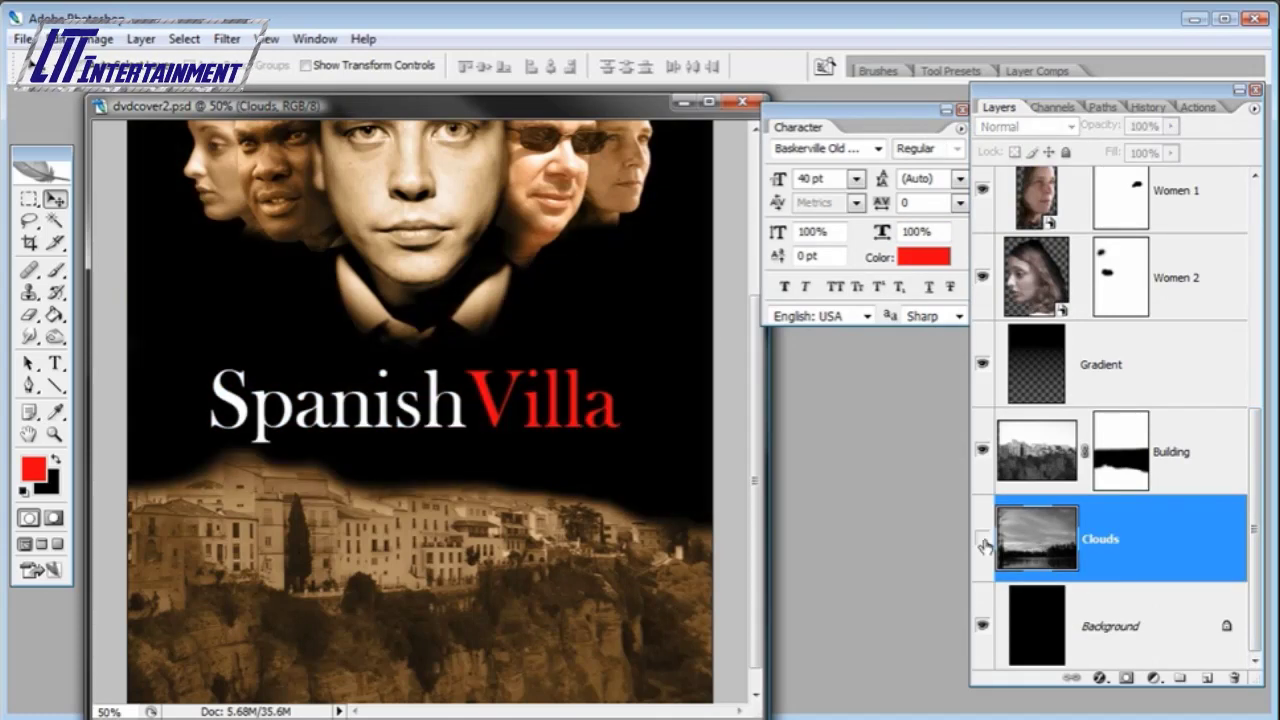
pyautogui.click(983, 540)
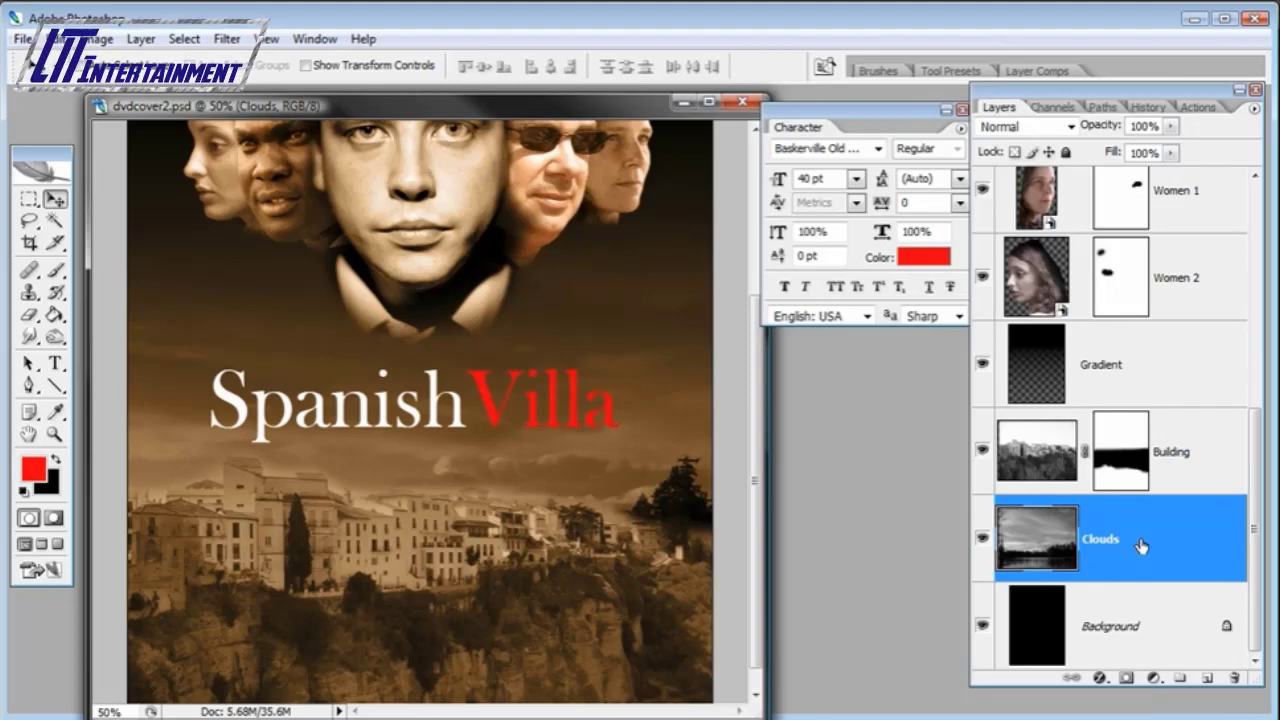
pyautogui.click(1153, 678)
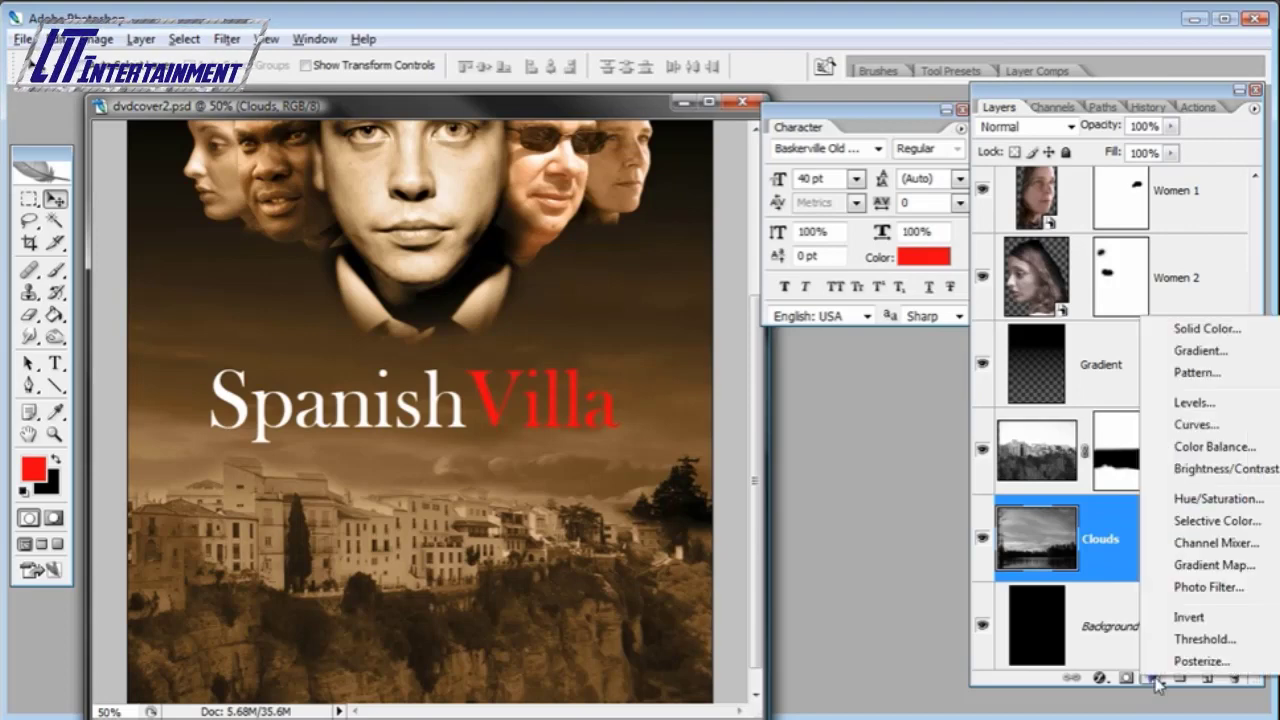
# - Add a Levels 1 adjustment clipped to Clouds with input levels 97, 0.88 and 255
pyautogui.click(1193, 403)
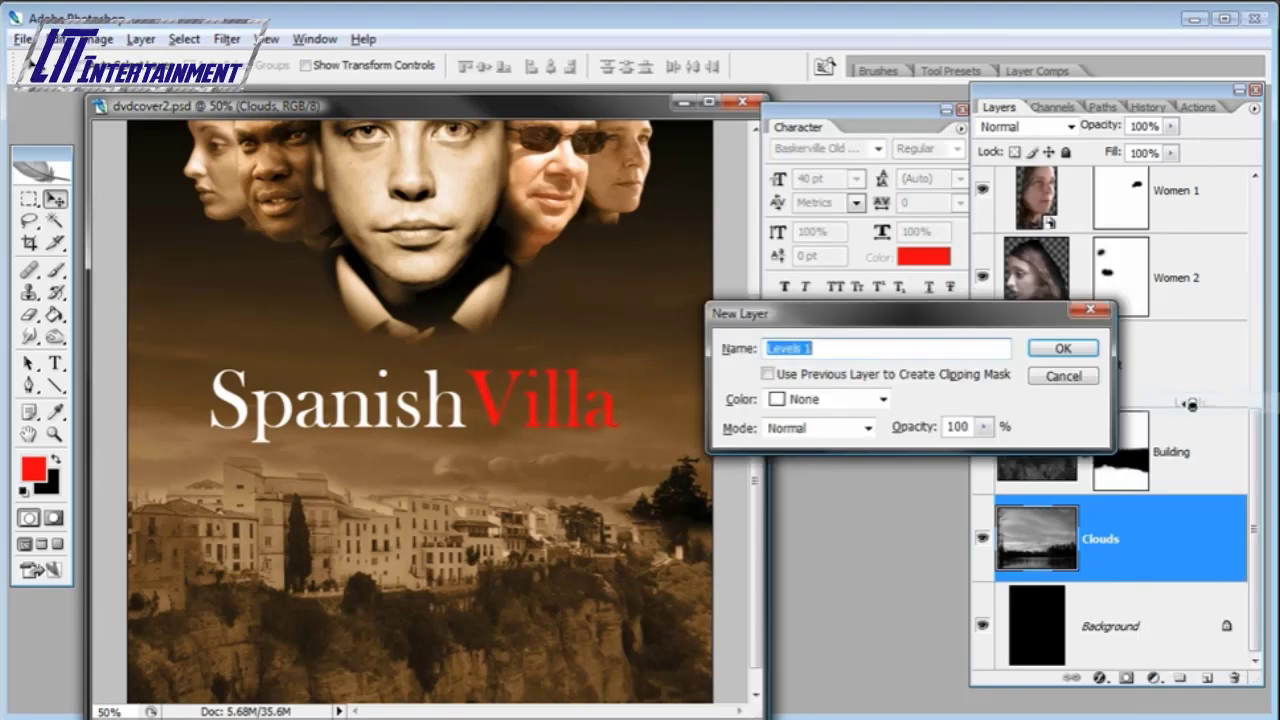
pyautogui.click(767, 374)
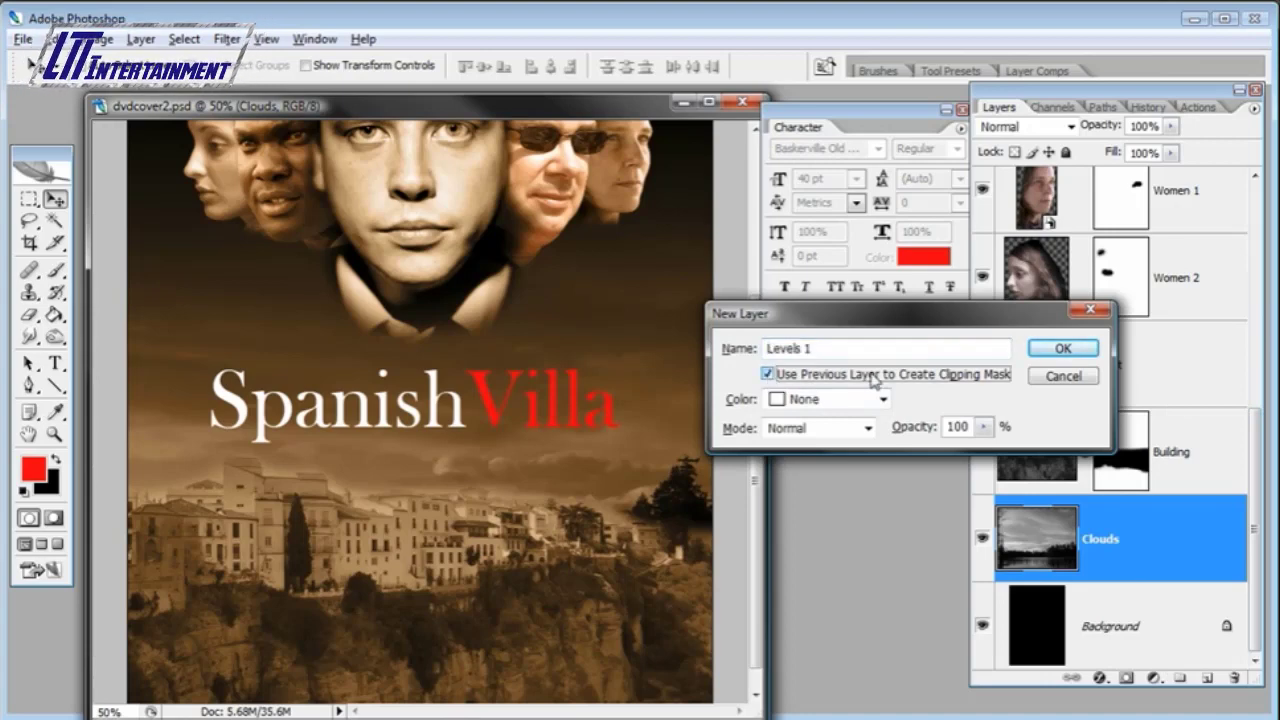
pyautogui.click(1063, 348)
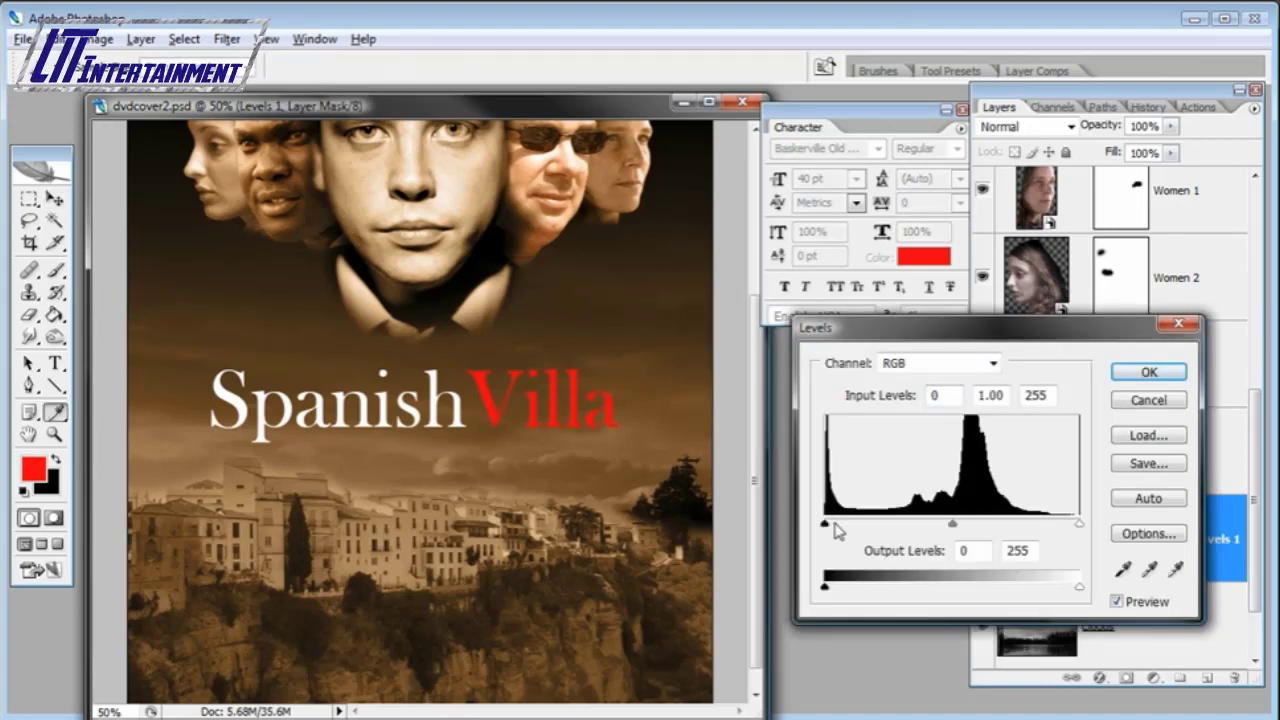
pyautogui.moveTo(827, 524); pyautogui.dragTo(920, 530)
pyautogui.moveTo(999, 524); pyautogui.dragTo(924, 531)
pyautogui.click(922, 530)
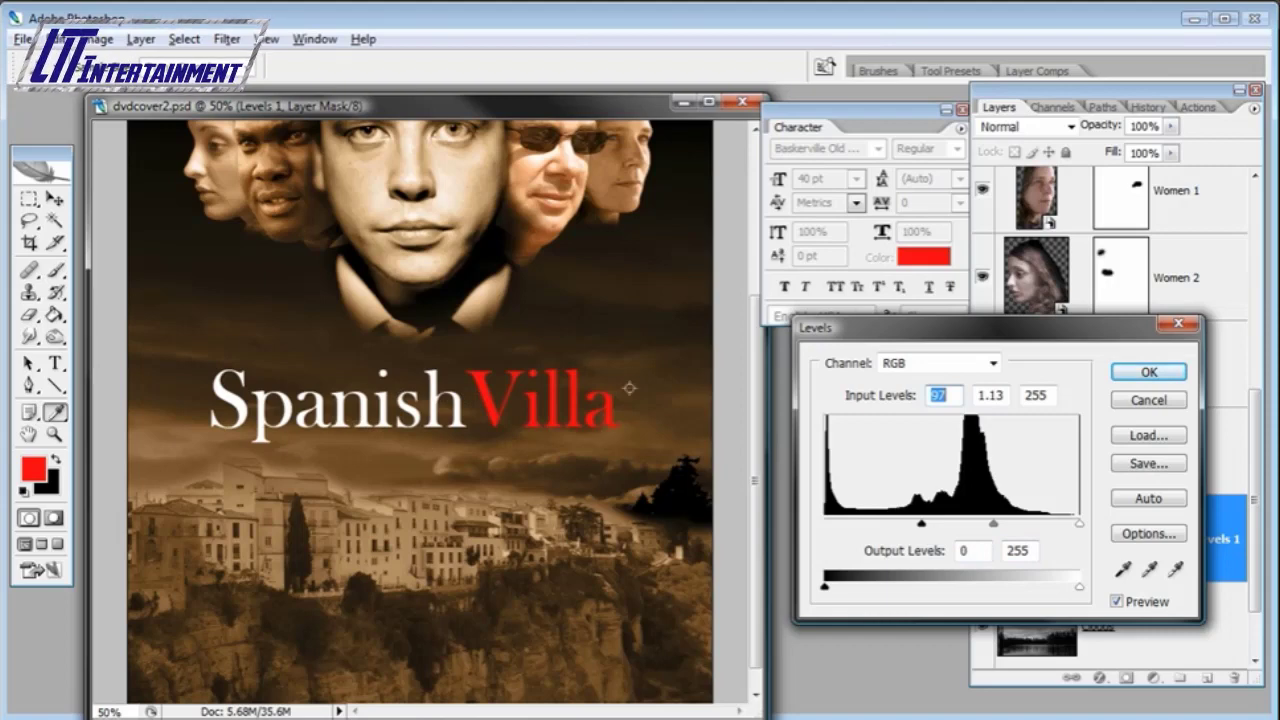
pyautogui.moveTo(995, 530); pyautogui.dragTo(1012, 530)
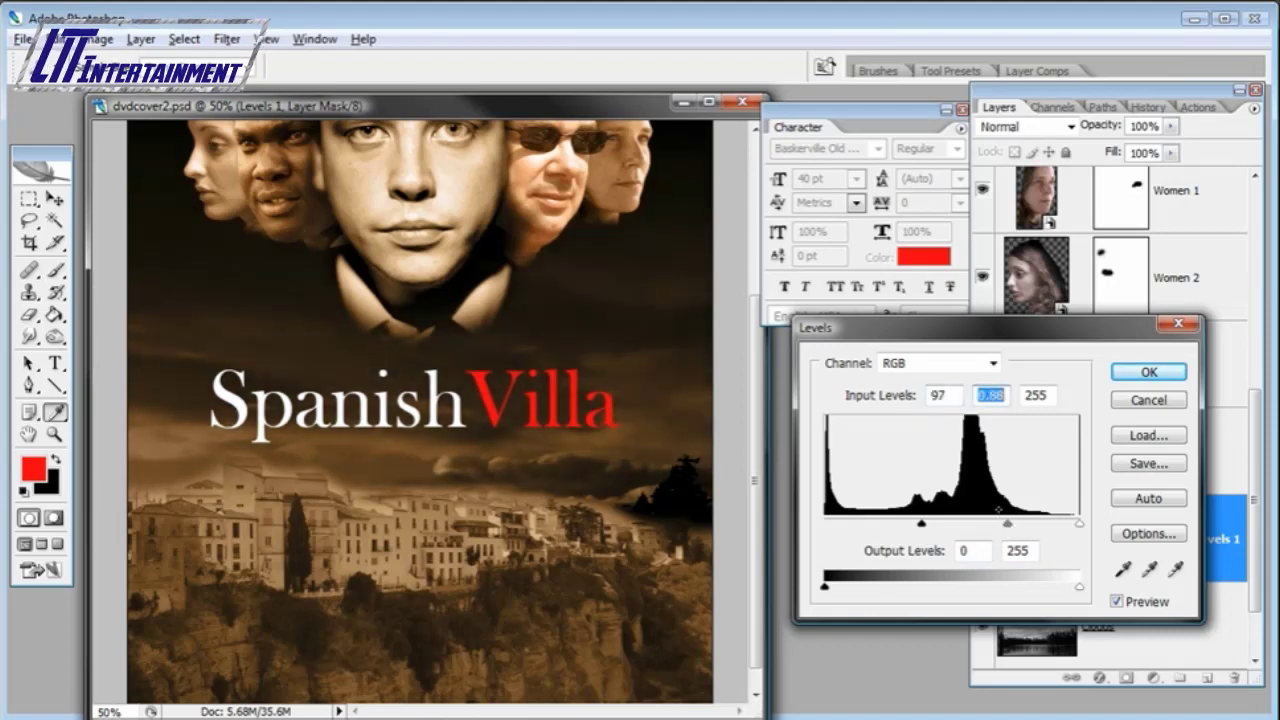
pyautogui.click(1149, 372)
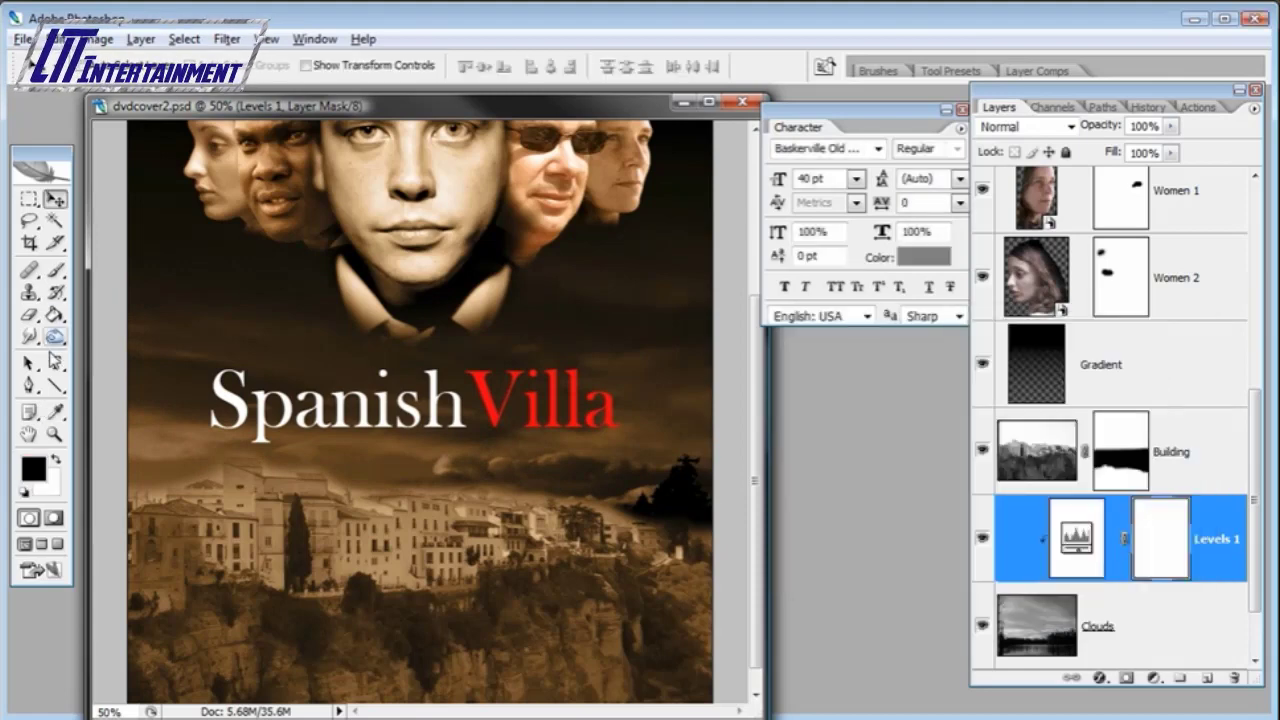
pyautogui.click(55, 363)
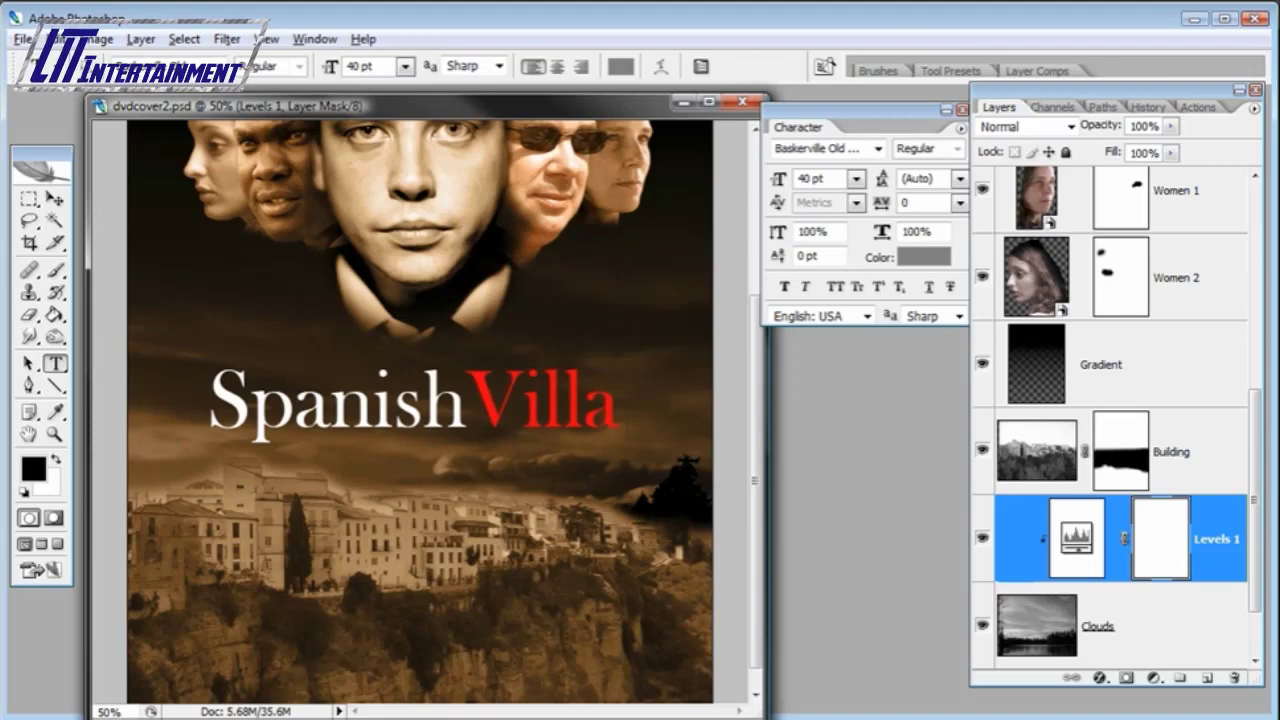
# - With white as text colour, start typing the tagline 'There is on' below the title
pyautogui.scroll(10, 1060, 208)
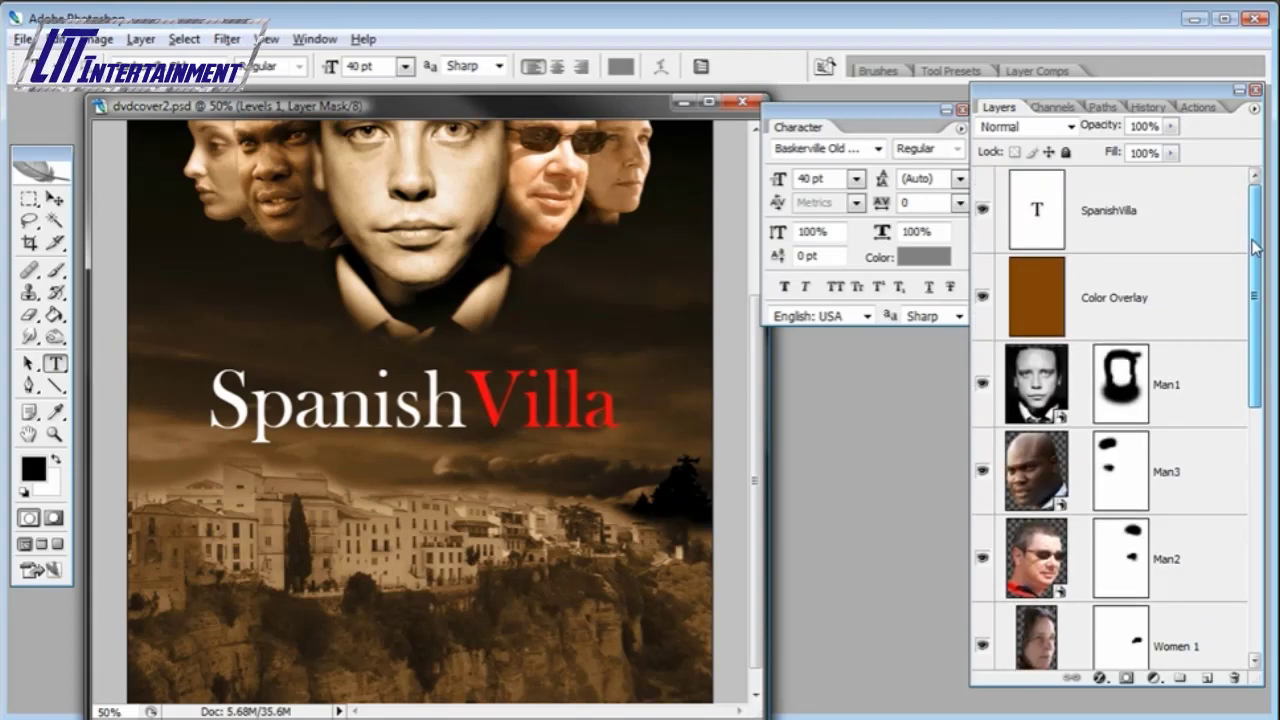
pyautogui.click(1060, 208)
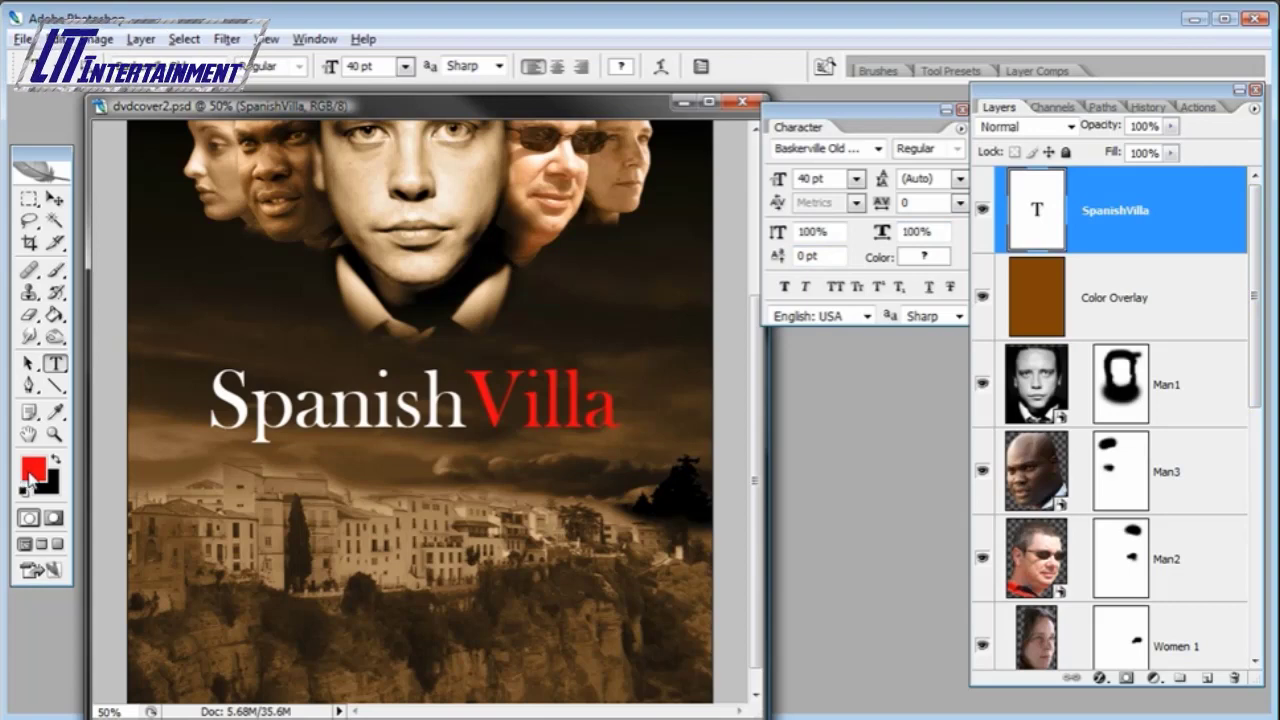
pyautogui.press('d')
pyautogui.press('x')
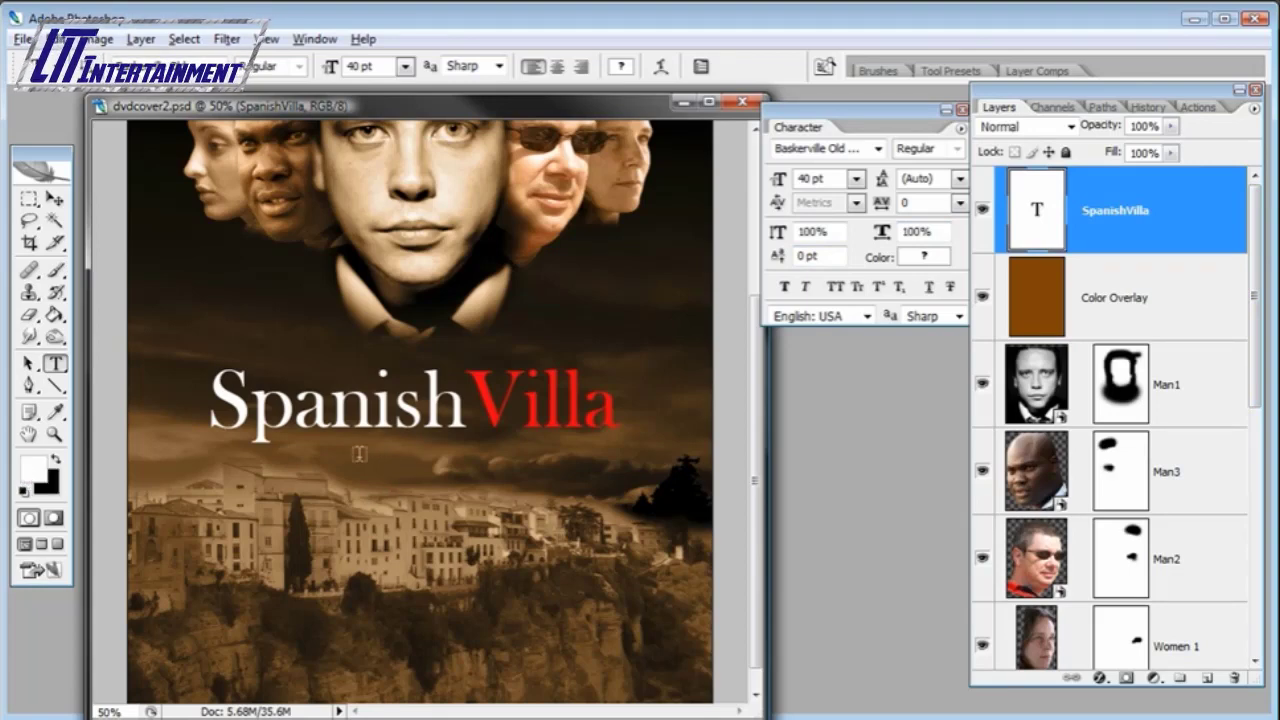
pyautogui.click(359, 454)
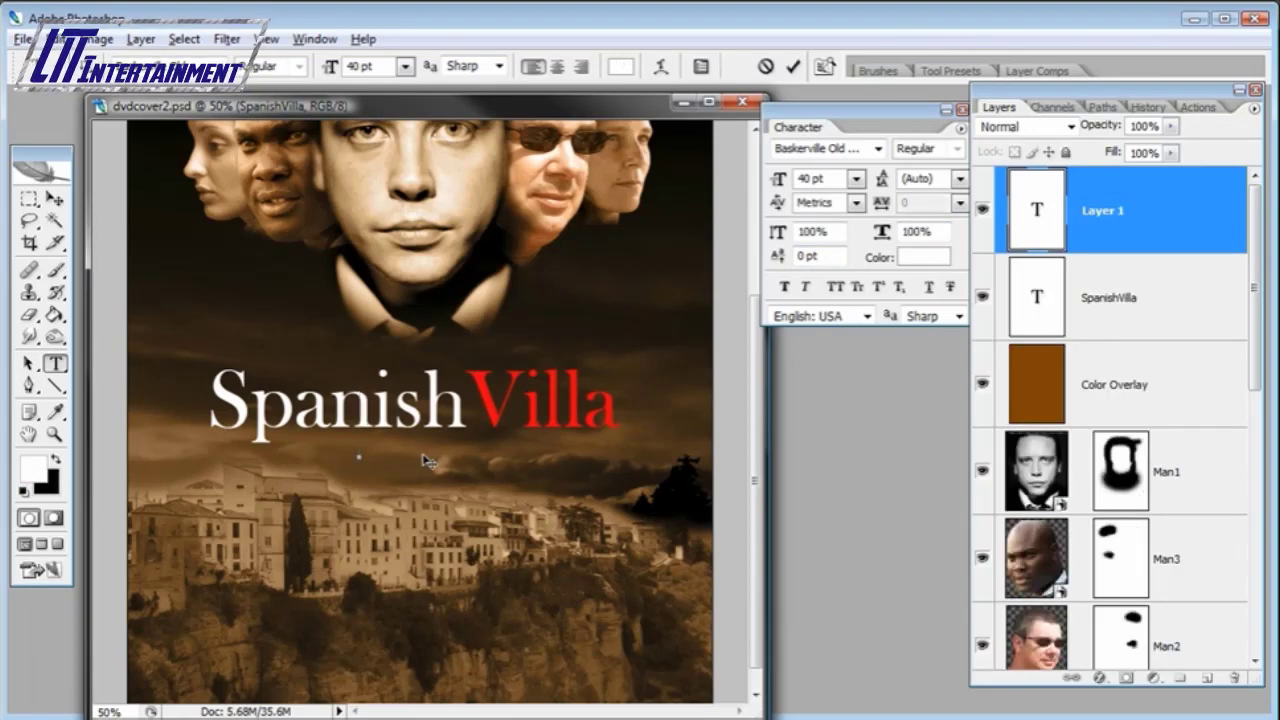
pyautogui.write('There')
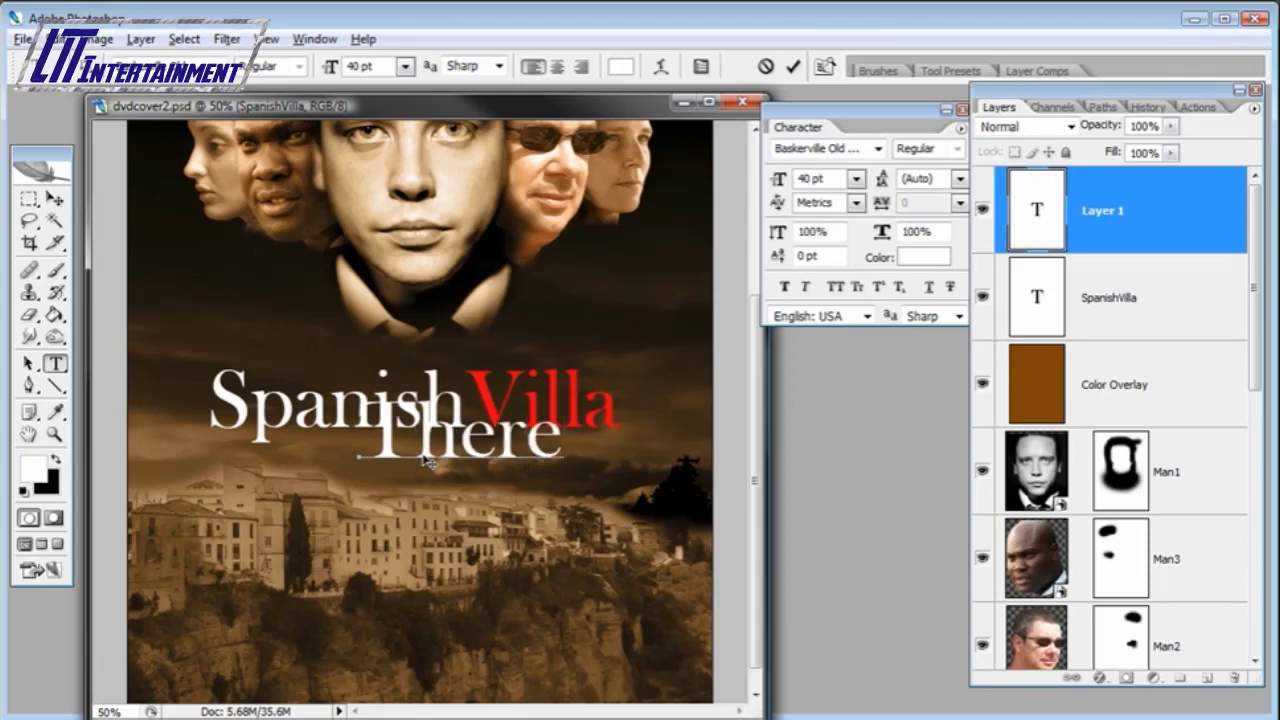
pyautogui.write(' is no')
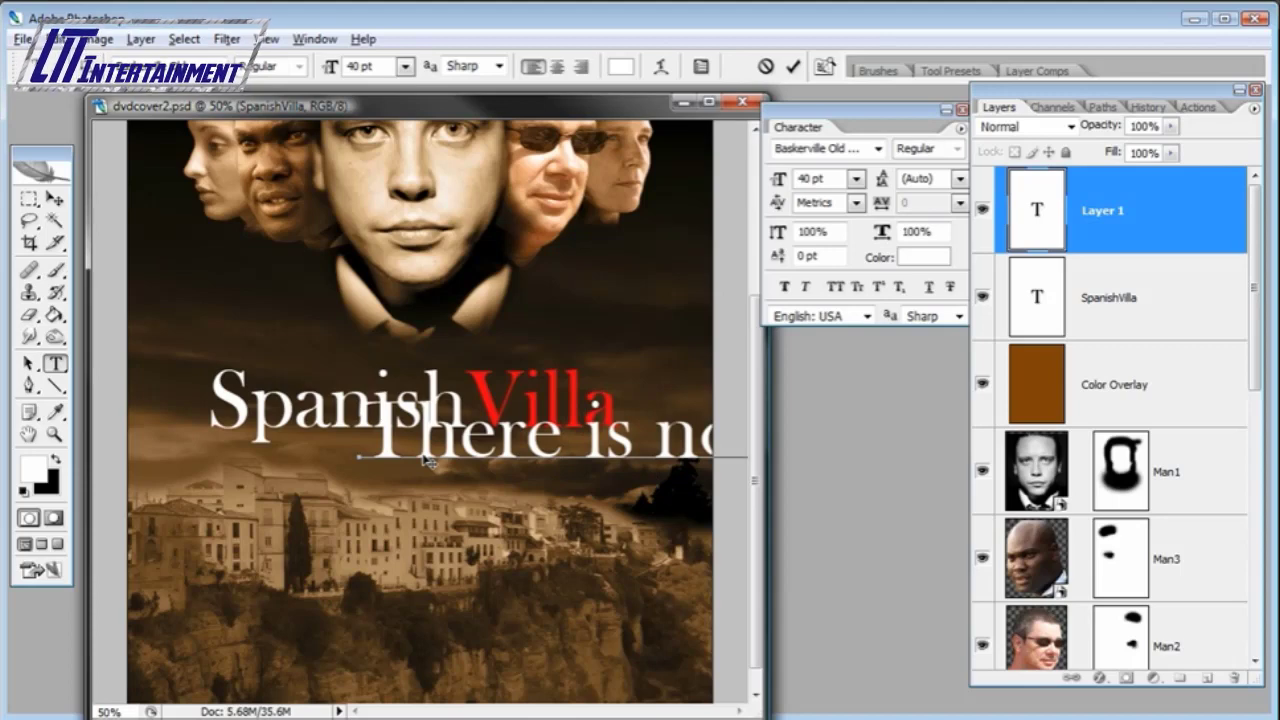
pyautogui.press('BackSpace')
pyautogui.press('BackSpace')
pyautogui.press('BackSpace')
pyautogui.press('BackSpace')
pyautogui.press('BackSpace')
pyautogui.press('BackSpace')
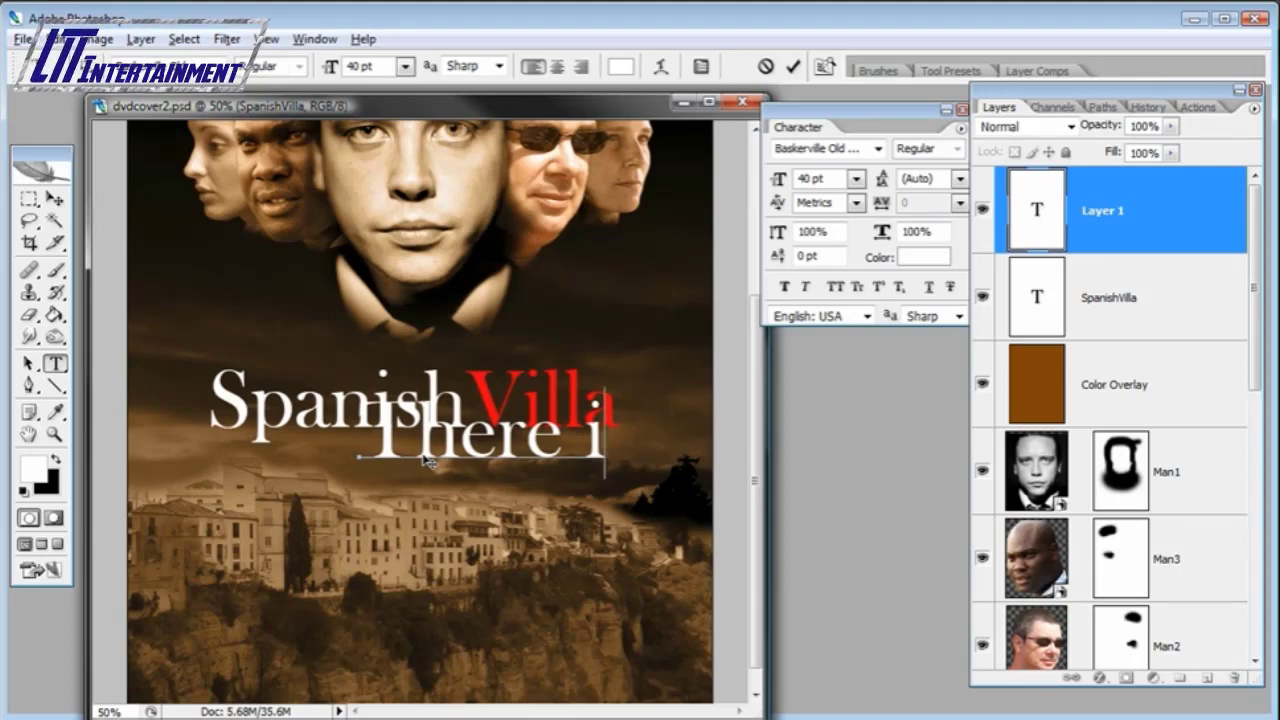
pyautogui.write('is')
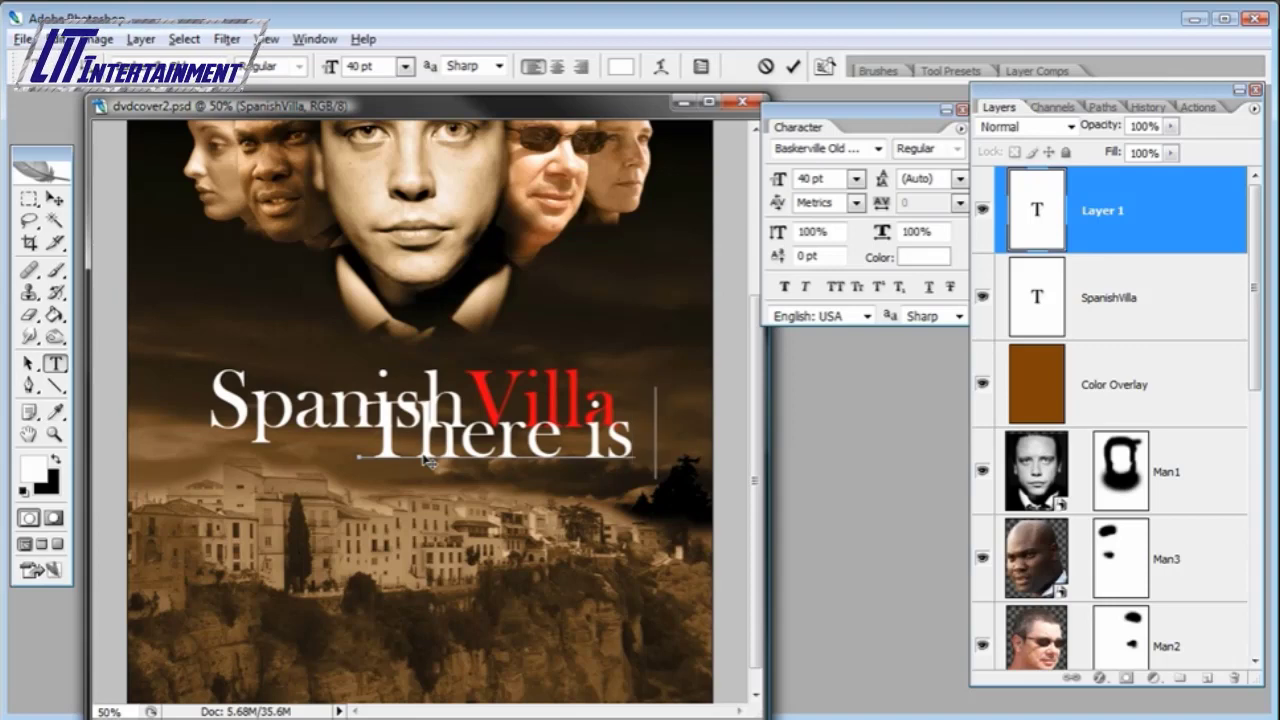
pyautogui.write(' on')
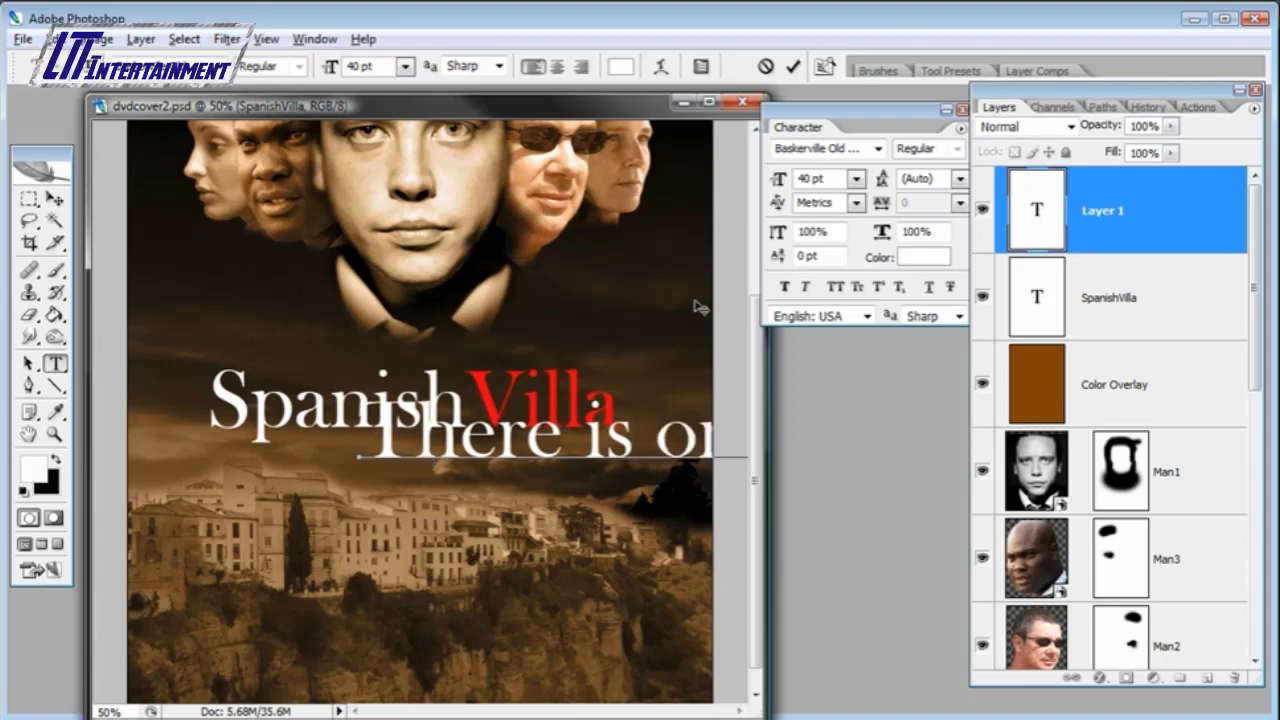
# - Shrink the tagline to 10 pt and finish typing 'There is only one secret'
pyautogui.doubleClick(1030, 204)
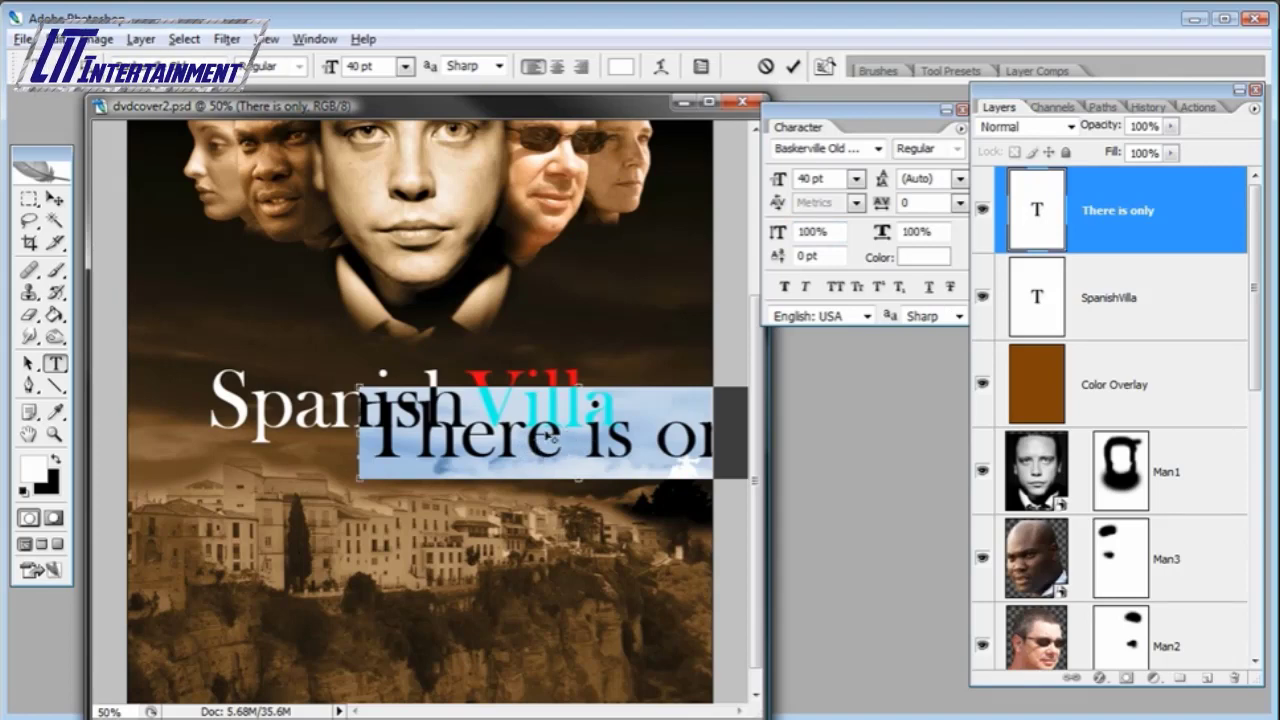
pyautogui.click(514, 424)
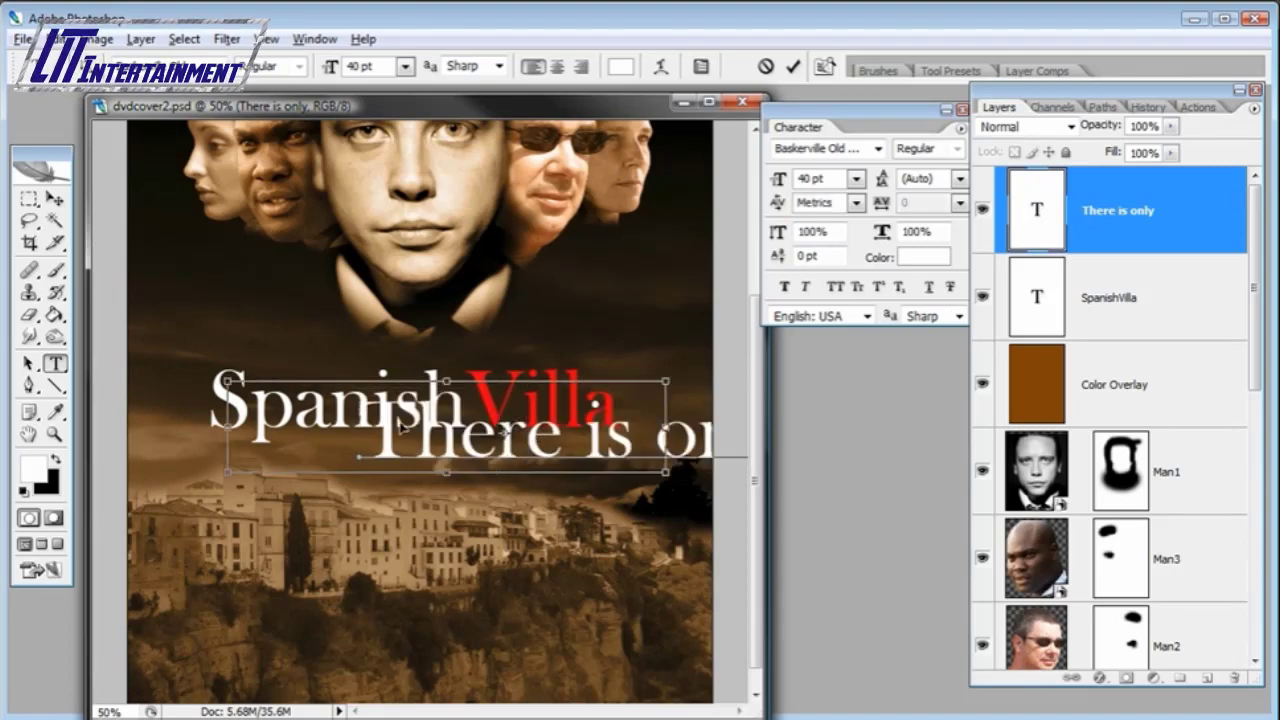
pyautogui.moveTo(663, 436); pyautogui.dragTo(508, 436)
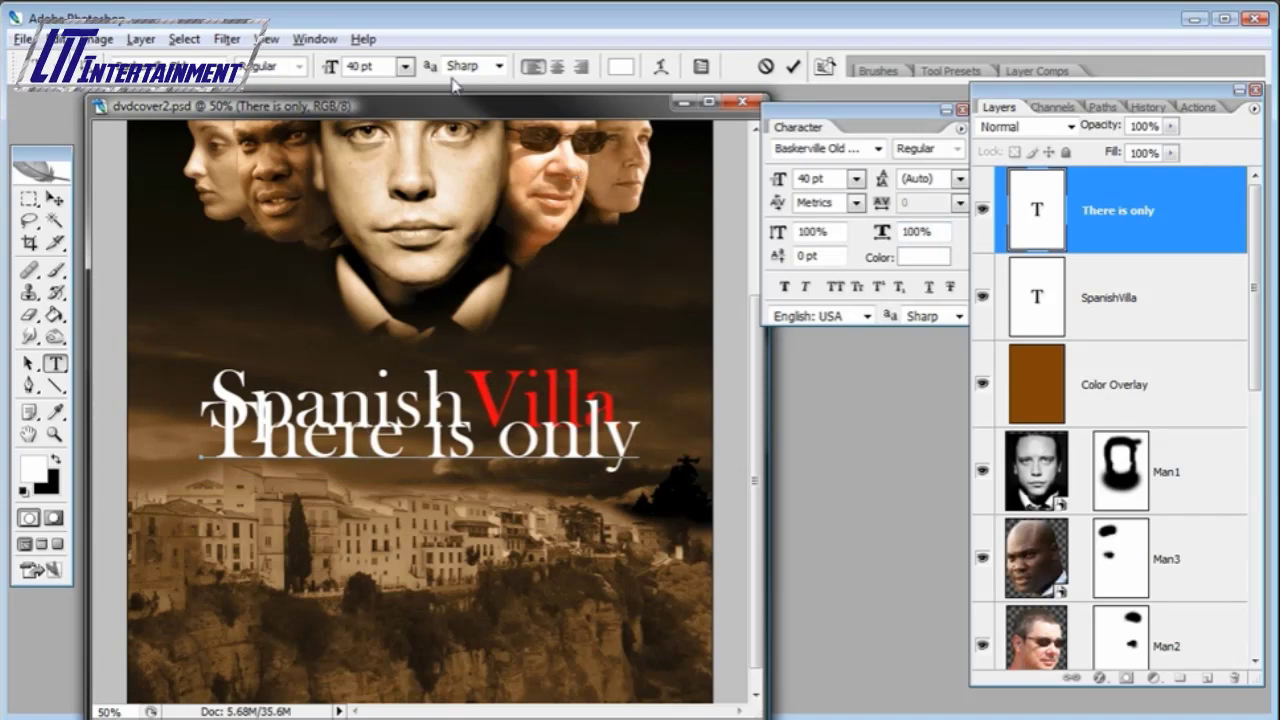
pyautogui.click(405, 66)
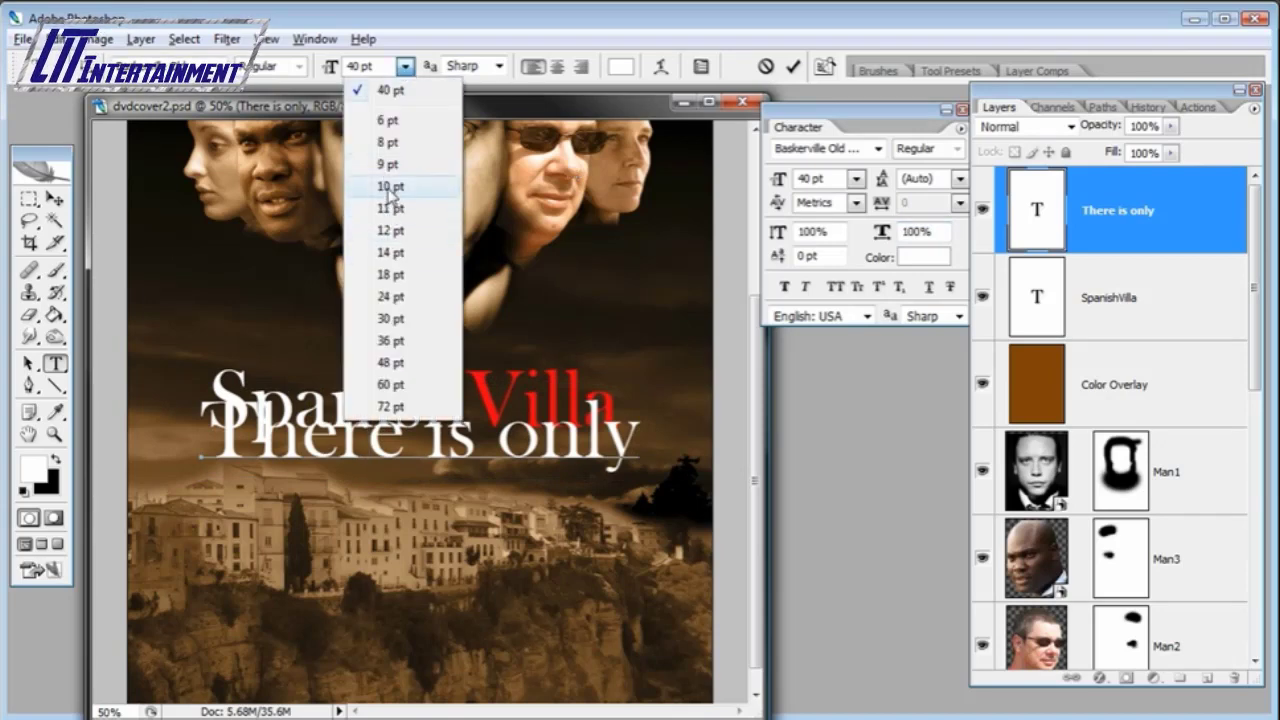
pyautogui.click(393, 231)
pyautogui.hotkey('ctrl', 'a')
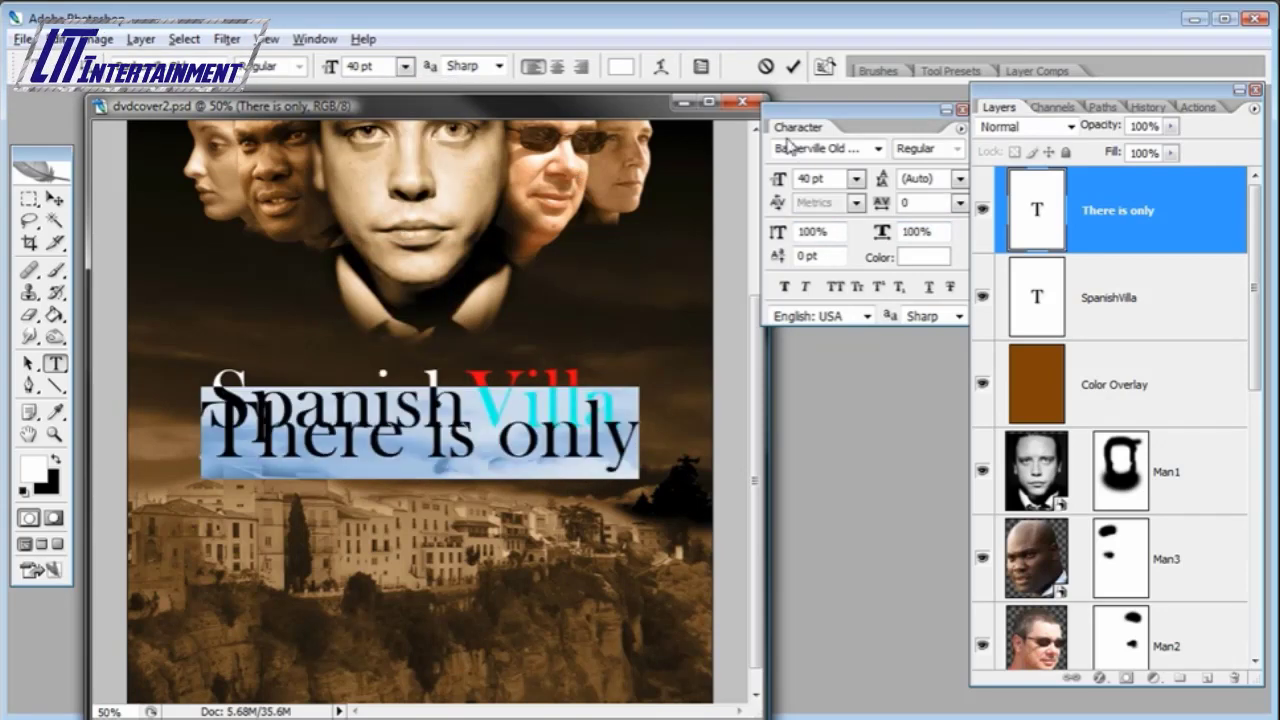
pyautogui.click(405, 66)
pyautogui.click(390, 186)
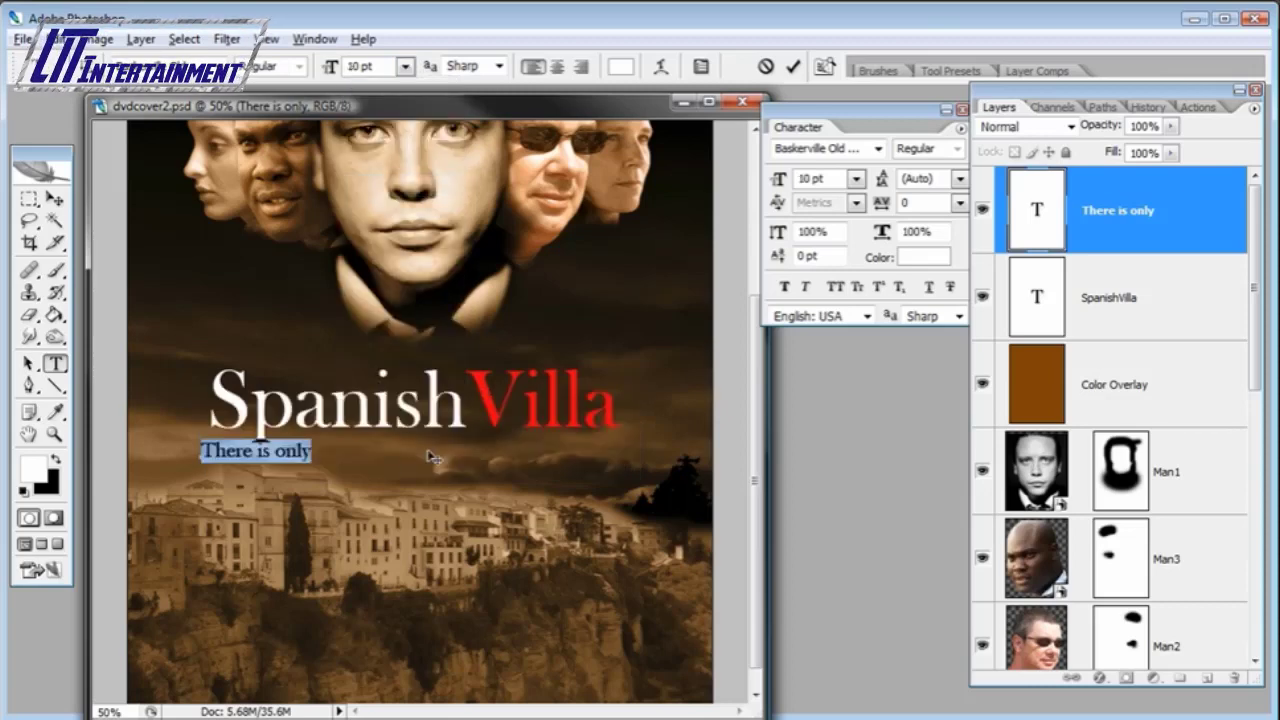
pyautogui.click(260, 445)
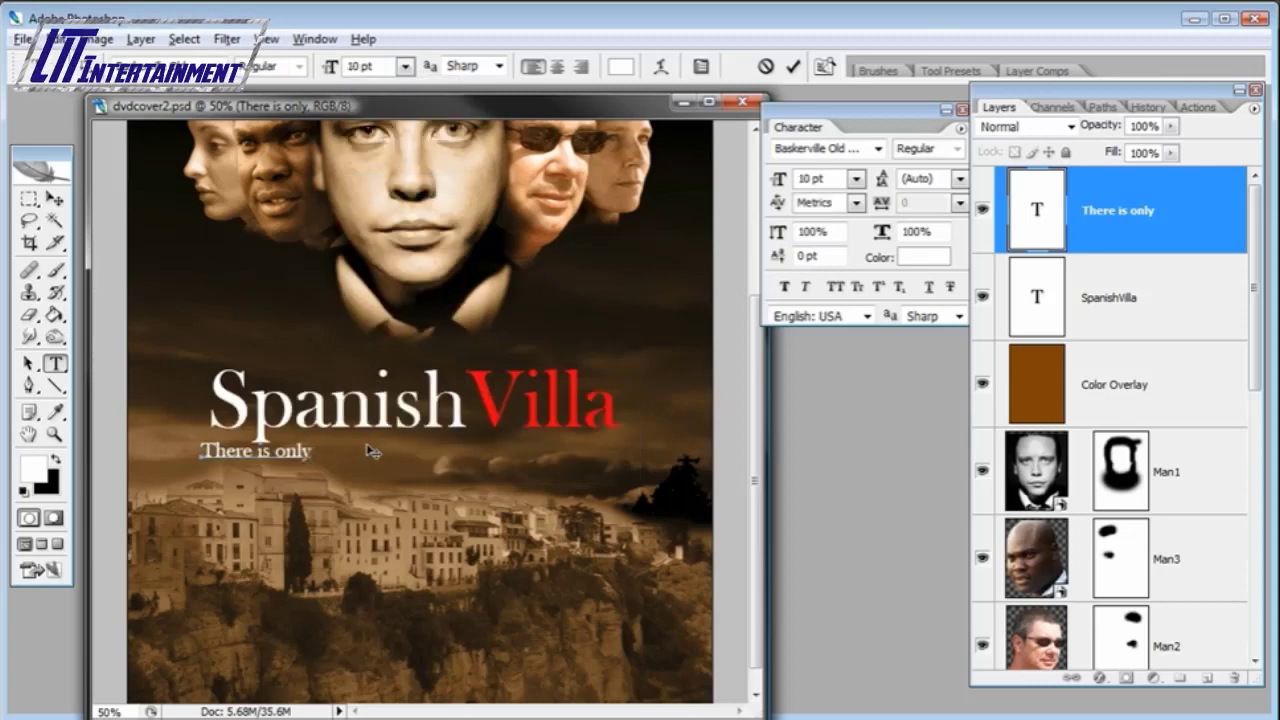
pyautogui.write('one secret')
pyautogui.hotkey('ctrl', 'Return')
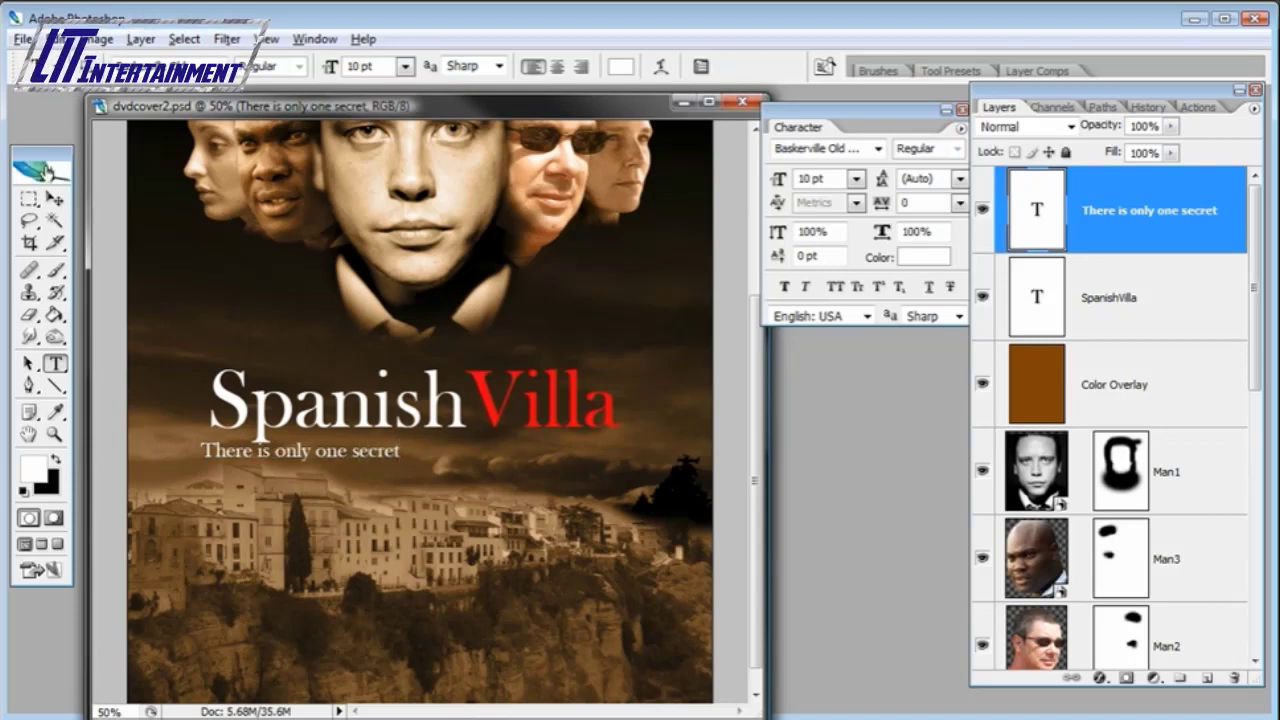
# - Centre the tagline under the title and reduce it to 8 pt
pyautogui.click(55, 198)
pyautogui.moveTo(178, 302); pyautogui.dragTo(281, 293)
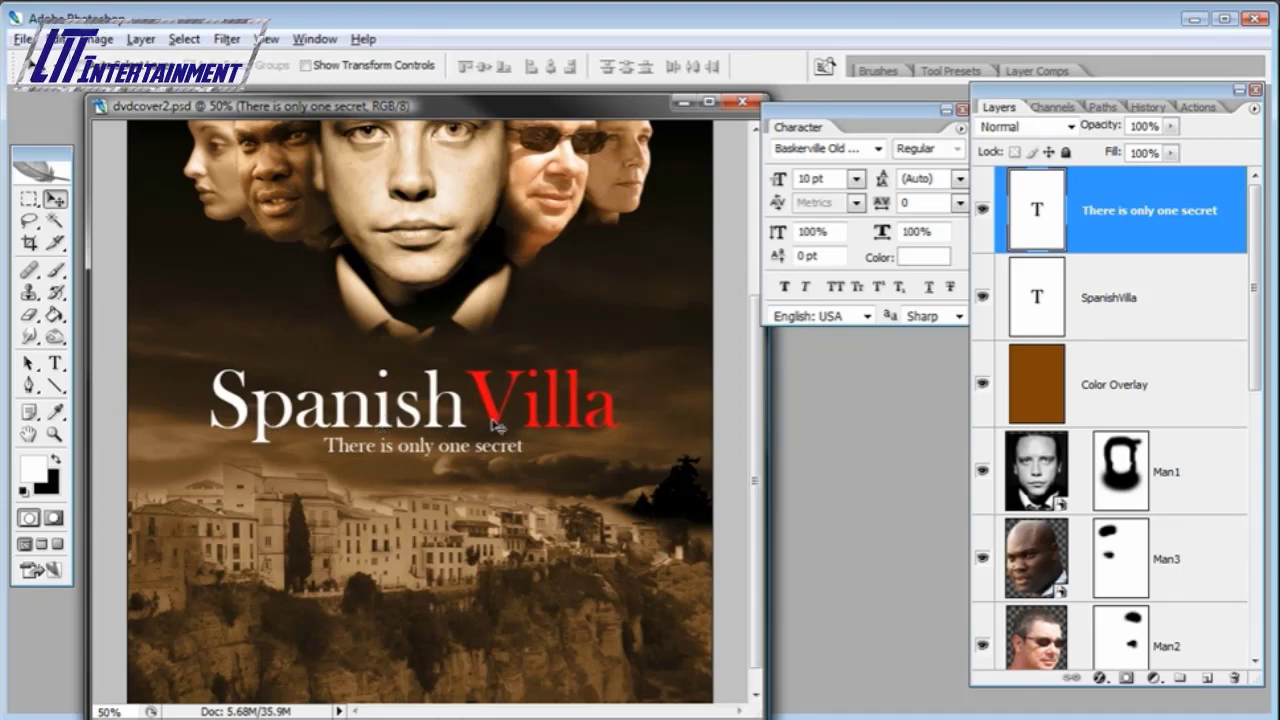
pyautogui.moveTo(407, 458); pyautogui.dragTo(409, 458)
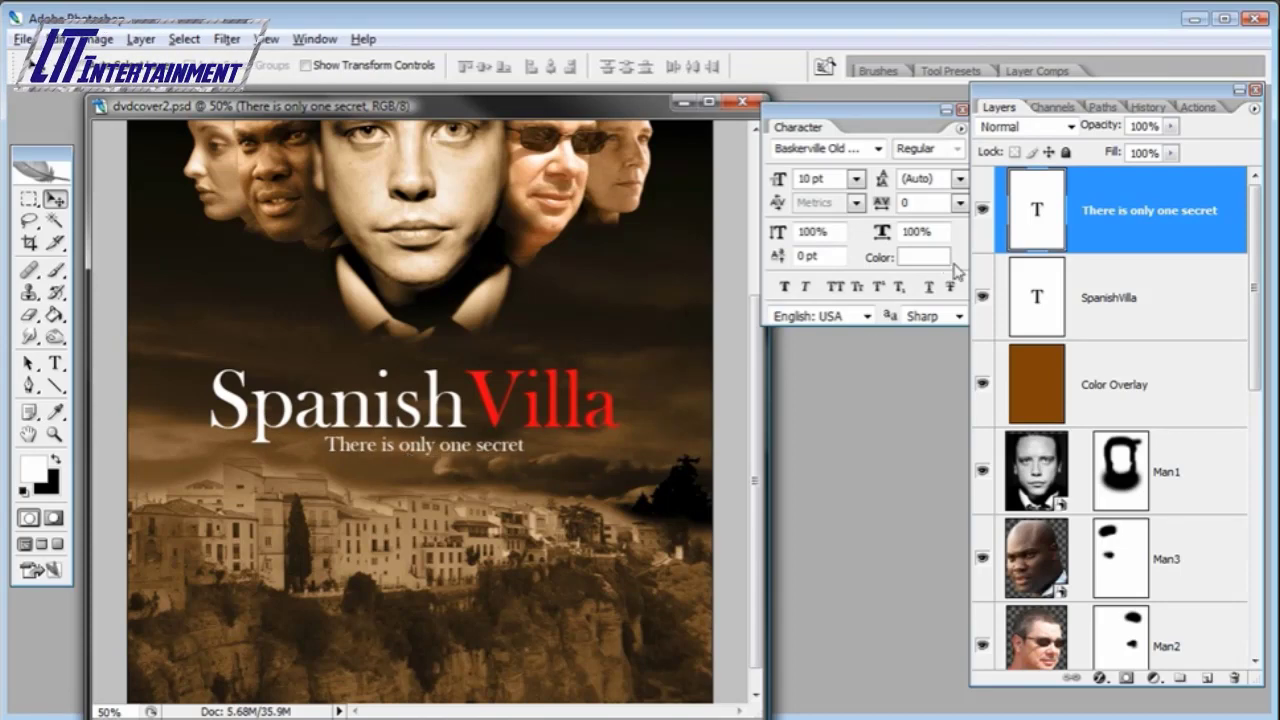
pyautogui.doubleClick(1040, 208)
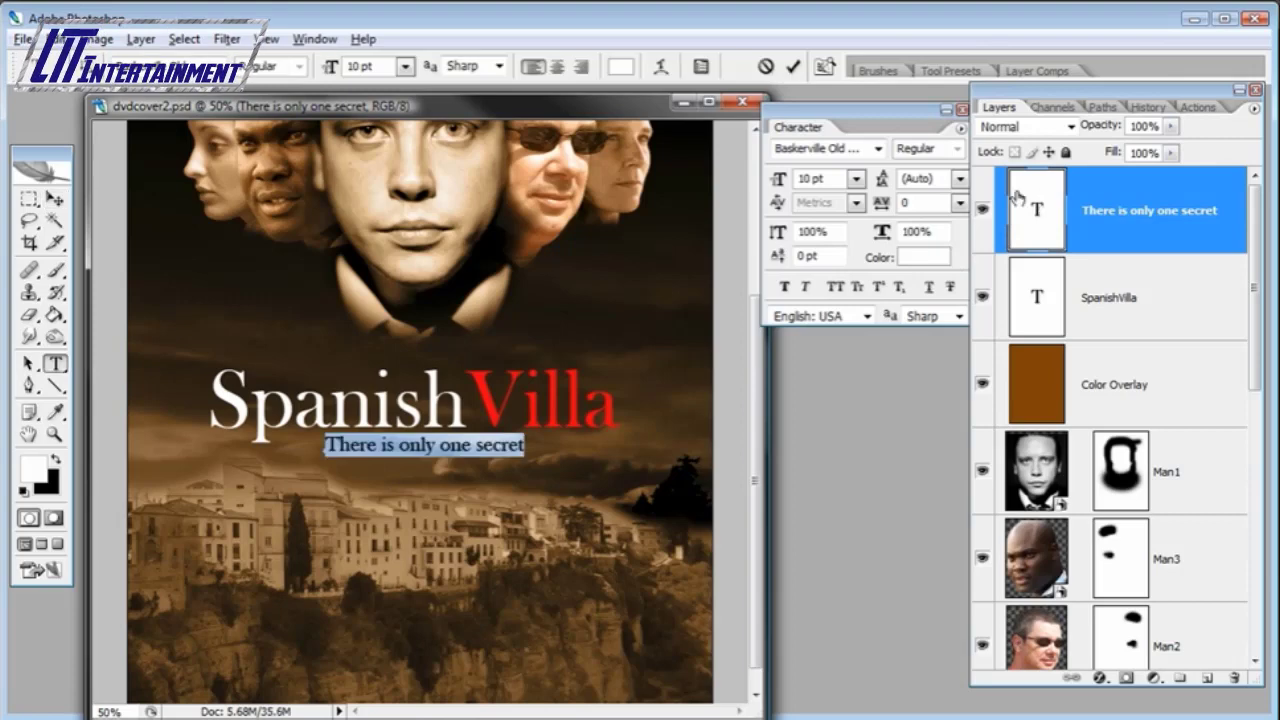
pyautogui.click(404, 66)
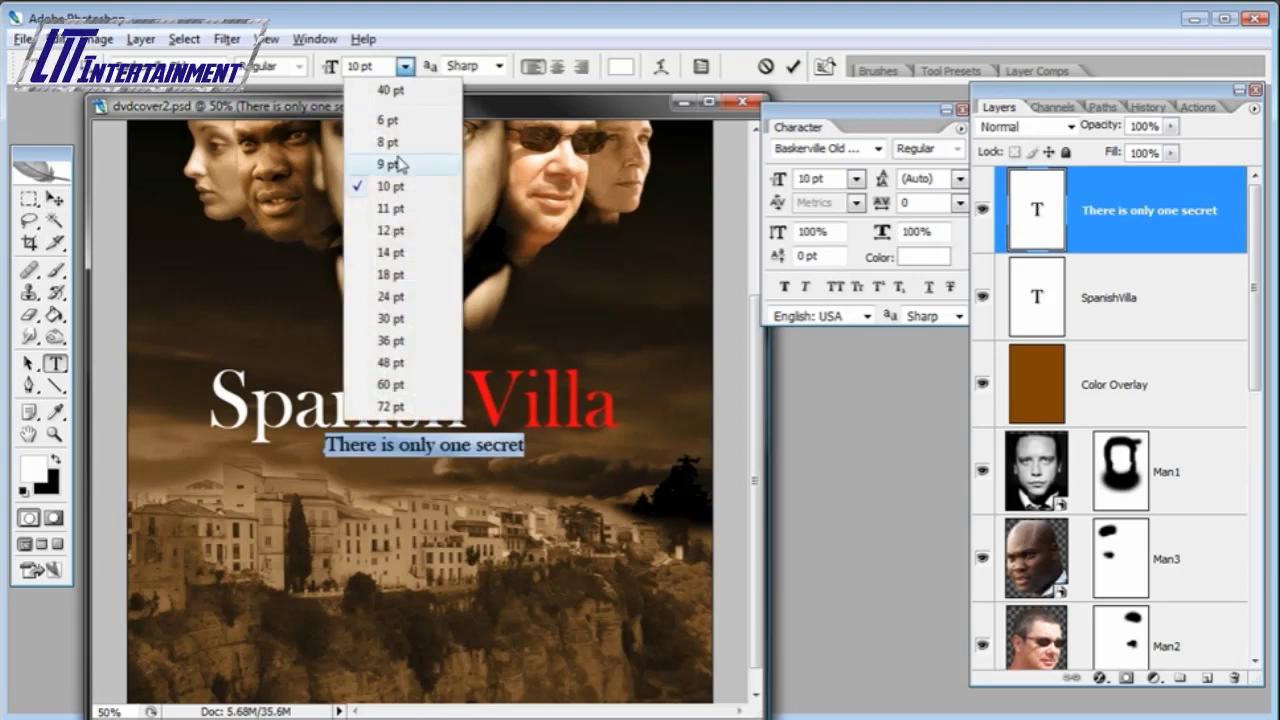
pyautogui.click(397, 163)
pyautogui.click(404, 66)
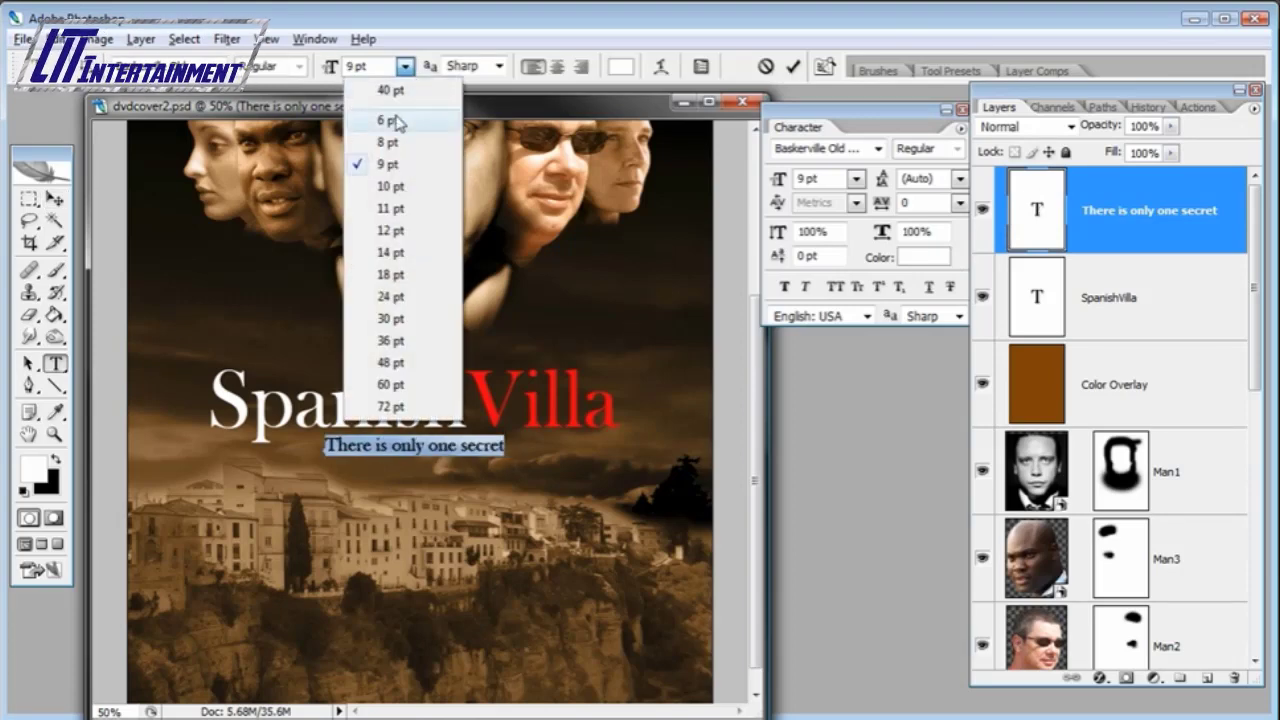
pyautogui.click(391, 121)
pyautogui.click(55, 199)
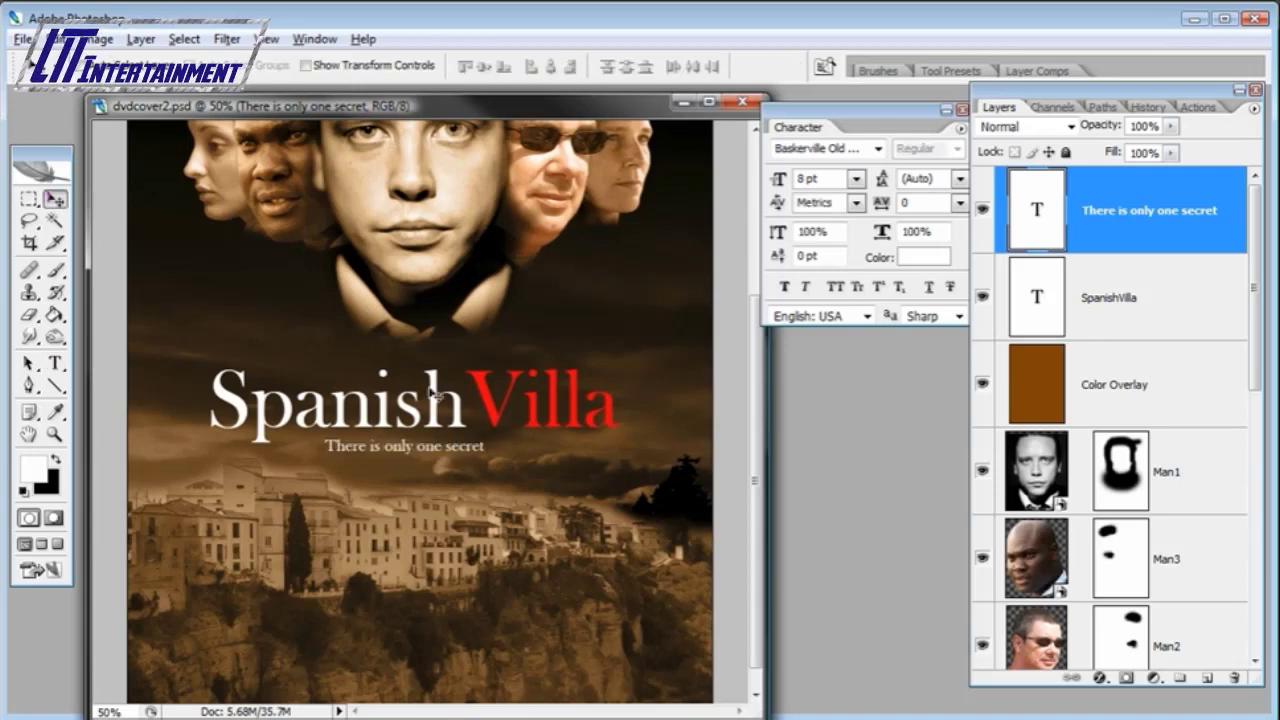
pyautogui.press('Up')
pyautogui.press('Up')
pyautogui.press('Up')
pyautogui.press('Up')
pyautogui.press('Up')
pyautogui.press('Up')
pyautogui.press('Right')
pyautogui.press('Right')
pyautogui.press('Right')
pyautogui.press('Right')
pyautogui.press('Right')
pyautogui.press('Right')
pyautogui.press('Right')
pyautogui.press('Right')
pyautogui.press('Right')
pyautogui.press('Right')
pyautogui.press('Right')
pyautogui.press('Right')
pyautogui.press('Right')
pyautogui.press('Right')
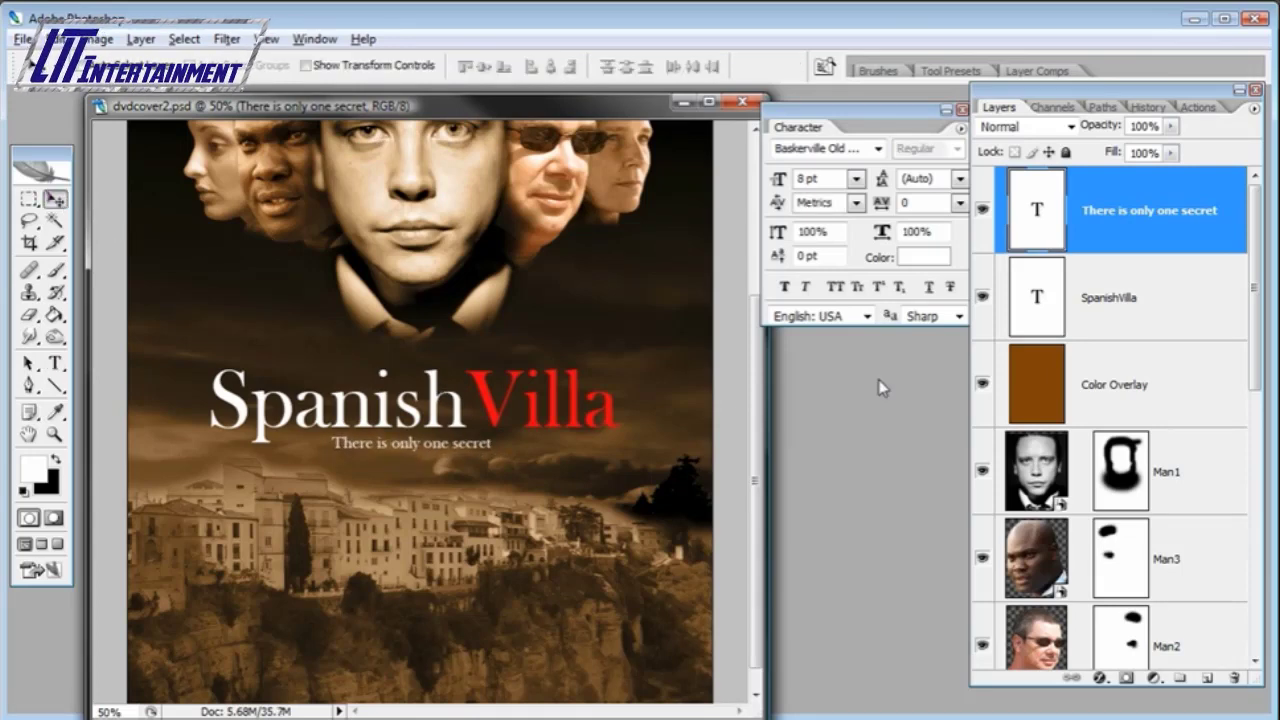
pyautogui.moveTo(755, 395)
pyautogui.mouseDown()
pyautogui.moveTo(750, 182)
pyautogui.moveTo(752, 375)
pyautogui.mouseUp()
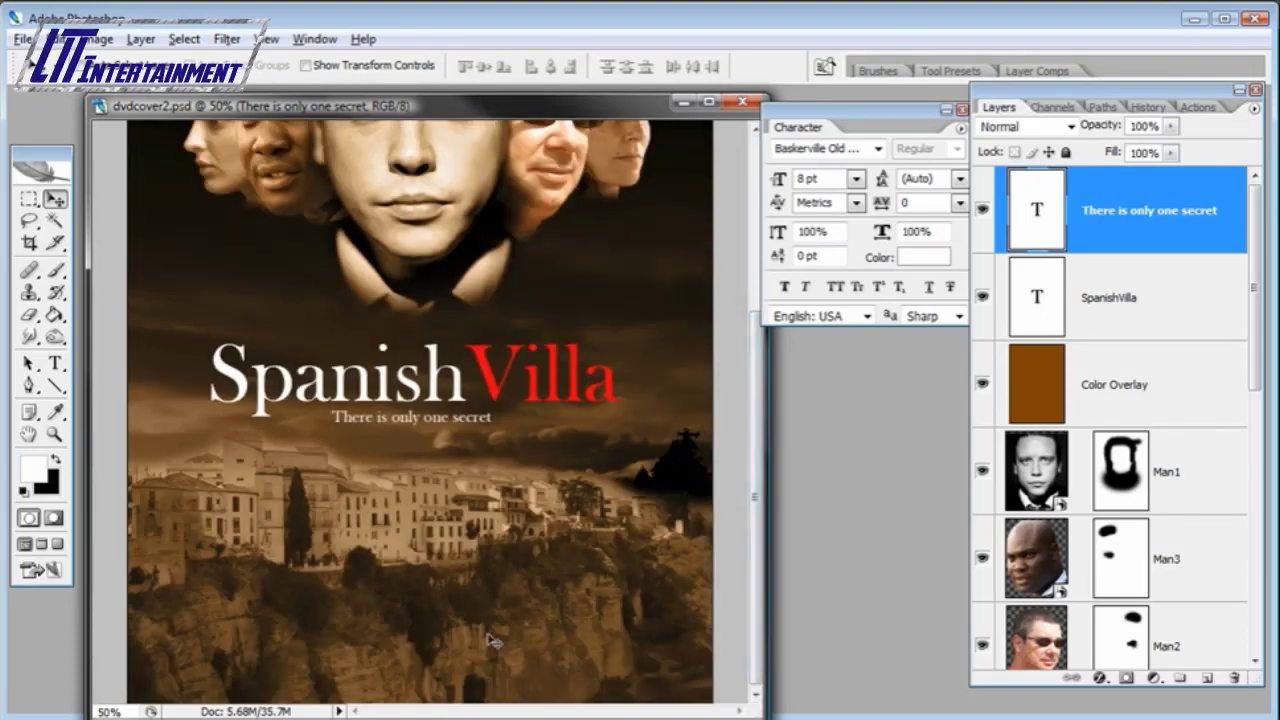
# - Scroll up to the faces at the top of the poster and switch to the Type tool
pyautogui.press('z')
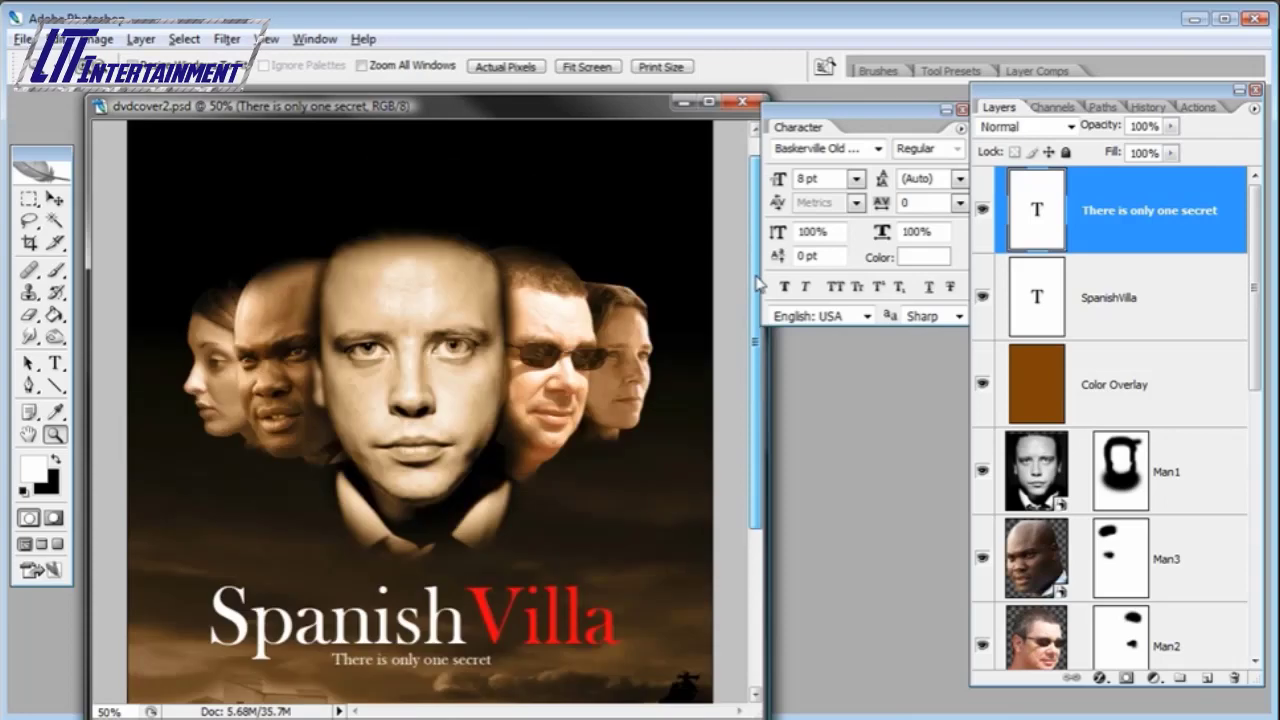
pyautogui.scroll(2, 694, 224)
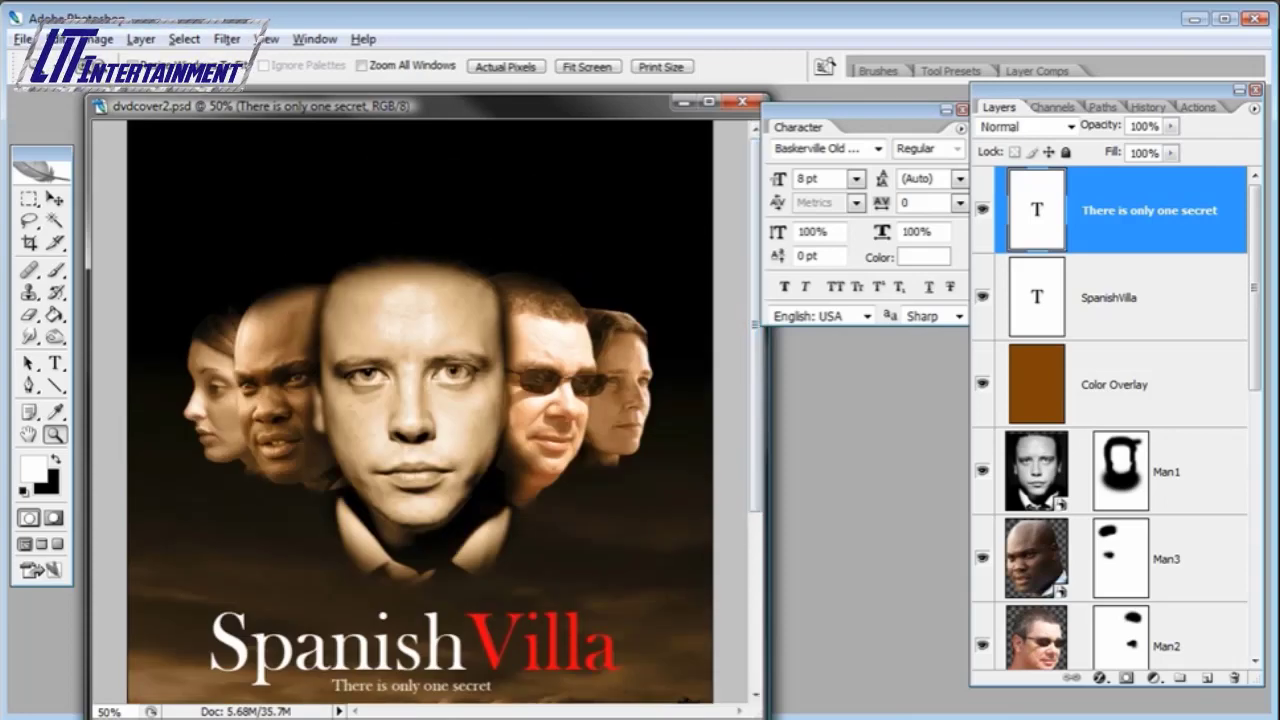
pyautogui.click(55, 363)
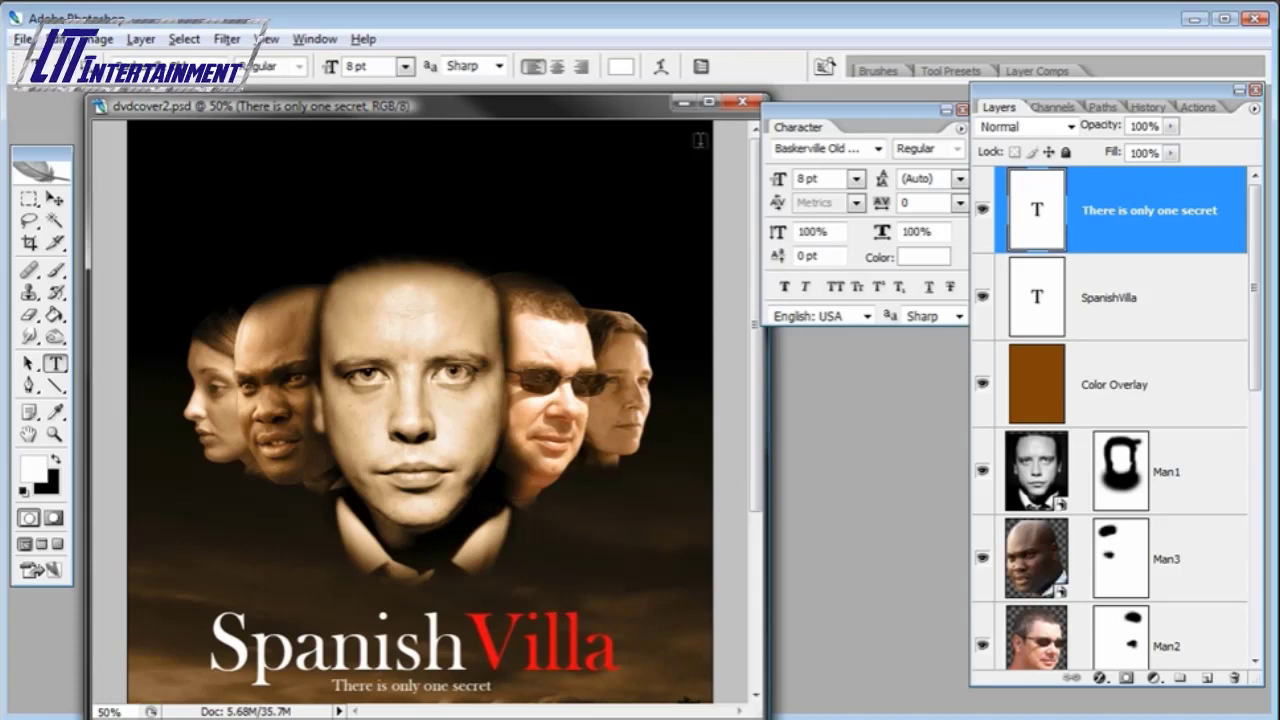
# - Paste the three cast names as a new text line near the poster's top edge
pyautogui.click(327, 265)
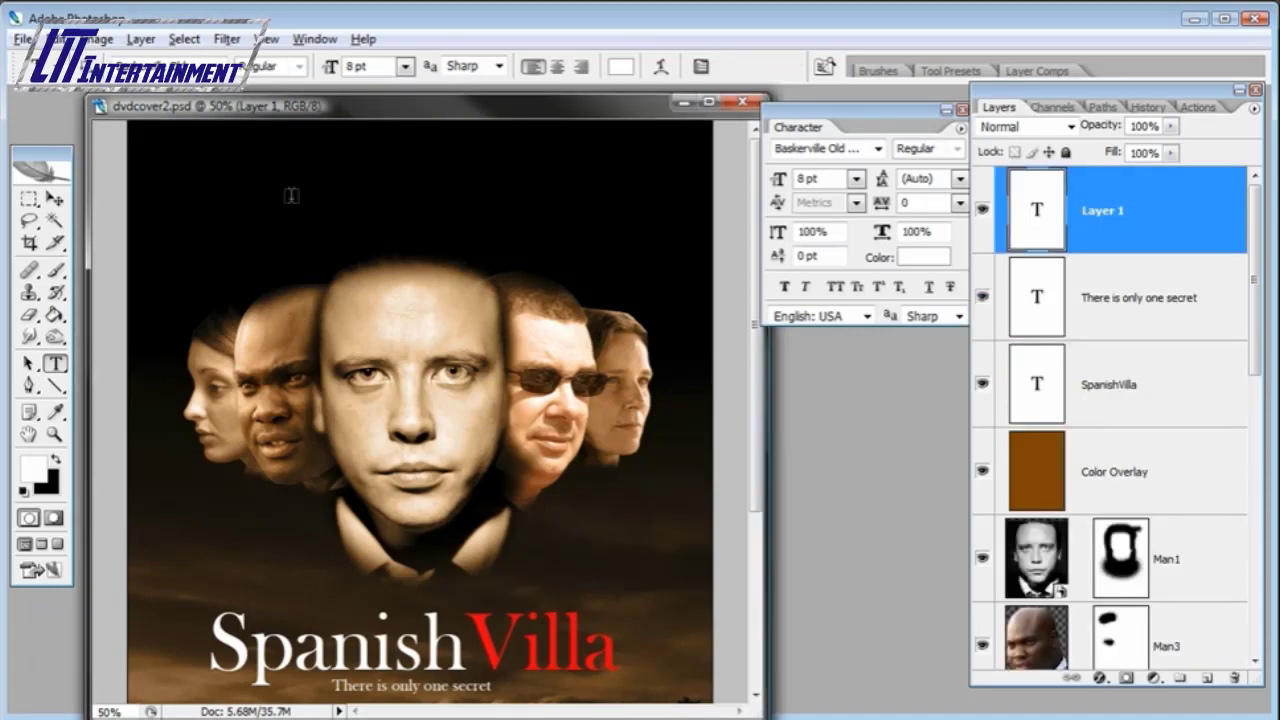
pyautogui.click(152, 158)
pyautogui.write('JOHN LUCIANO    CLINT GUZMAN    ZOI ABERNATH')
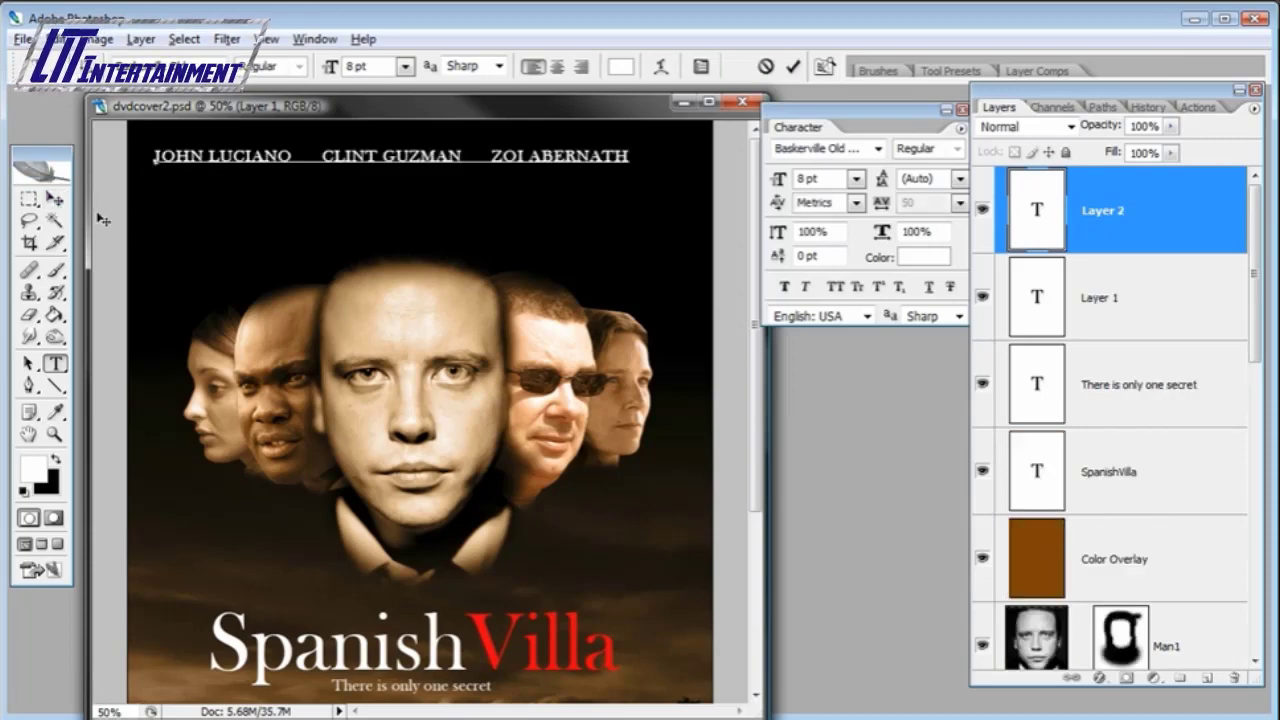
pyautogui.click(55, 200)
pyautogui.moveTo(409, 257); pyautogui.dragTo(437, 249)
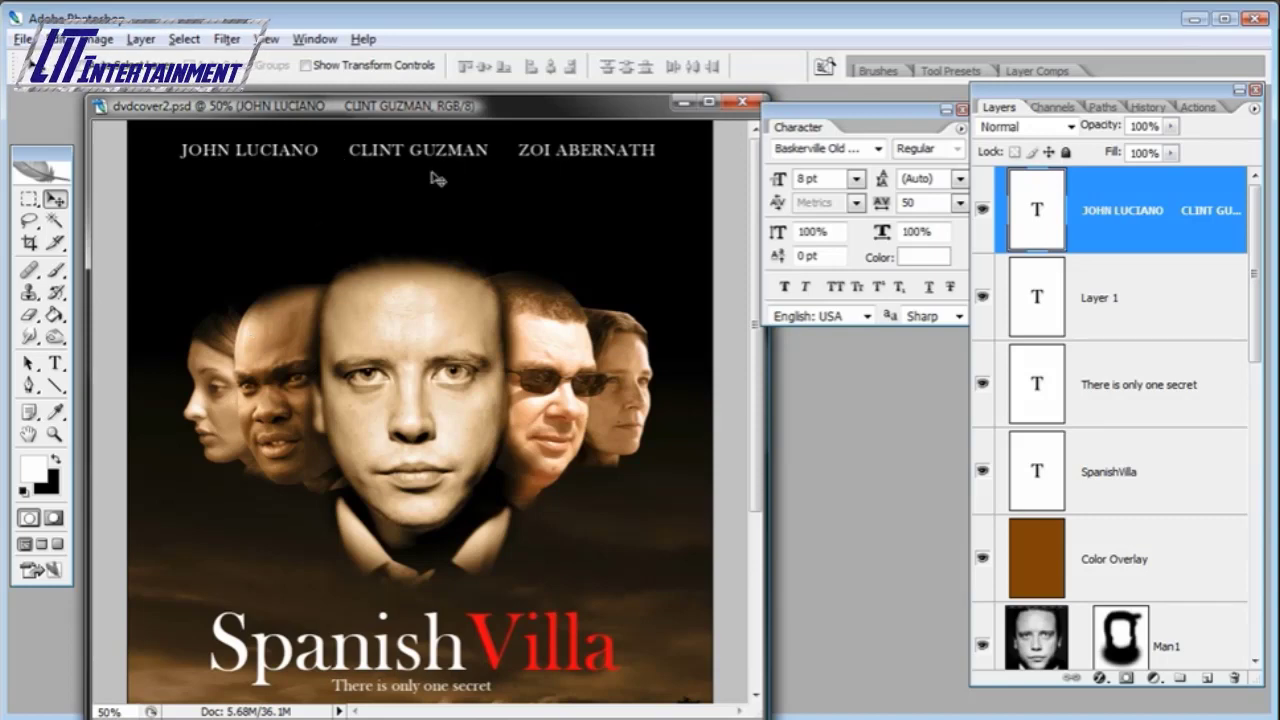
pyautogui.moveTo(383, 227); pyautogui.dragTo(346, 222)
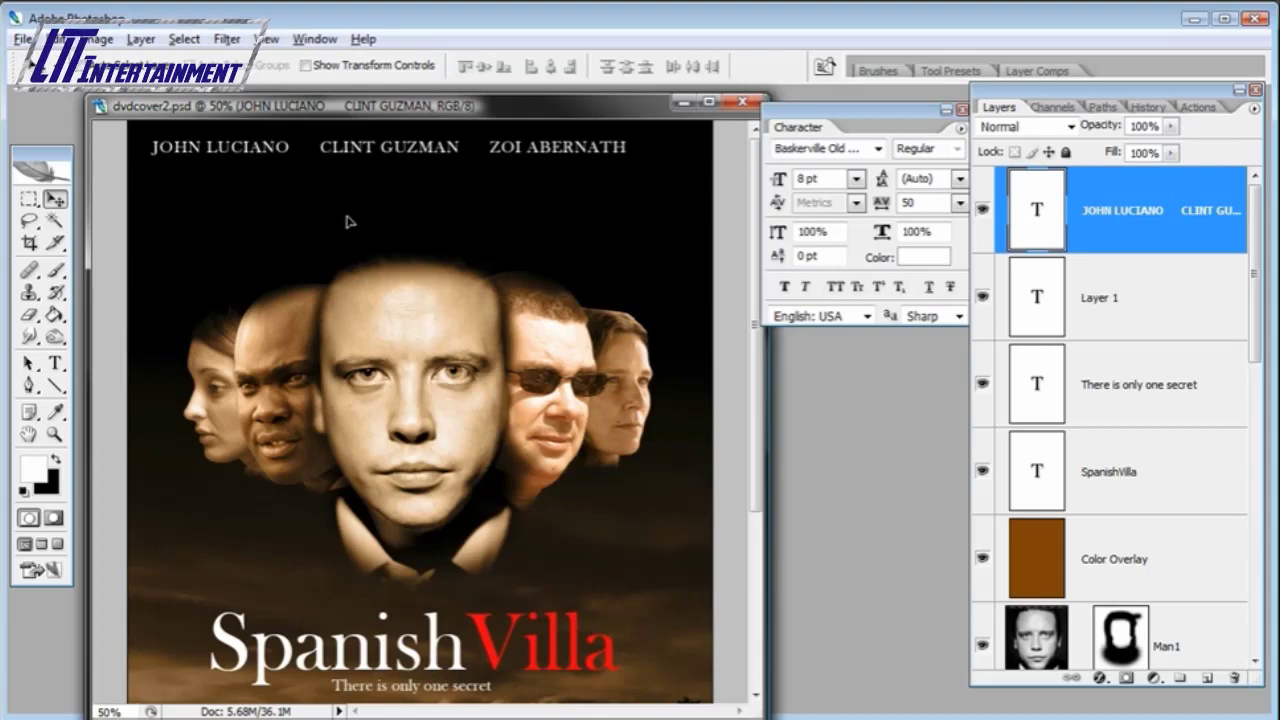
# - Widen the gaps between the three cast names so they are evenly spaced
pyautogui.click(56, 364)
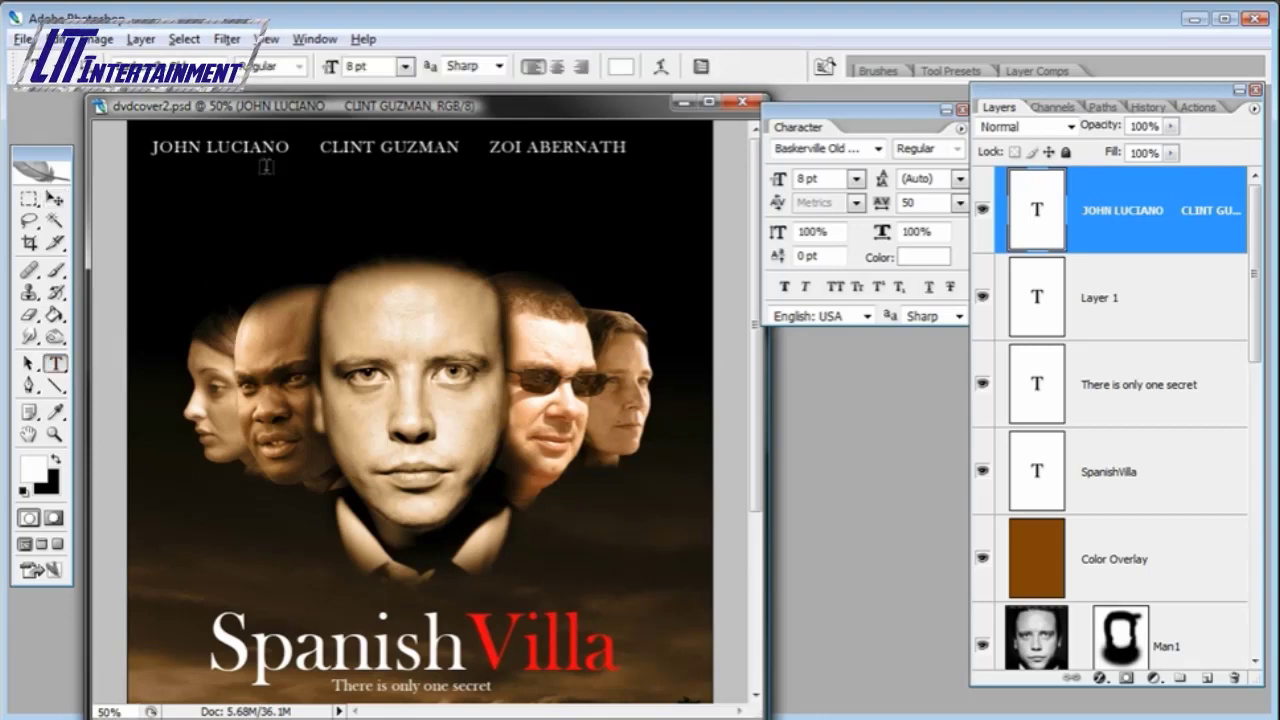
pyautogui.click(307, 142)
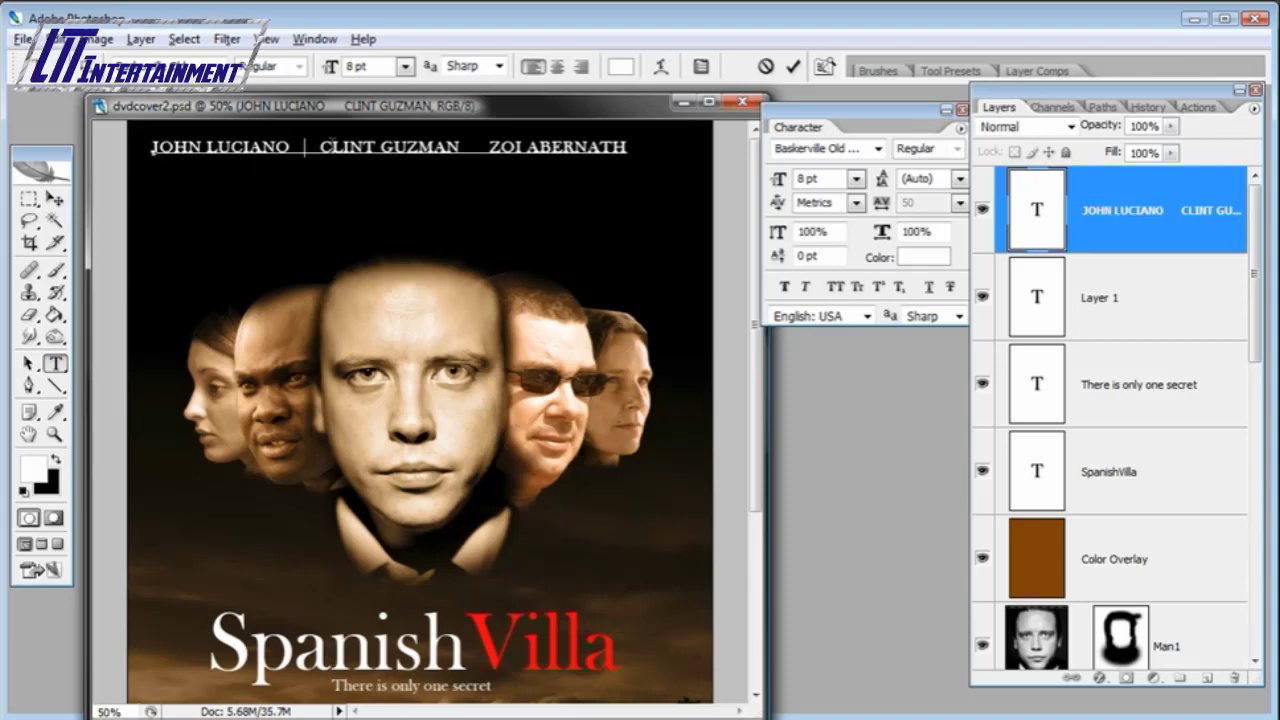
pyautogui.click(305, 146)
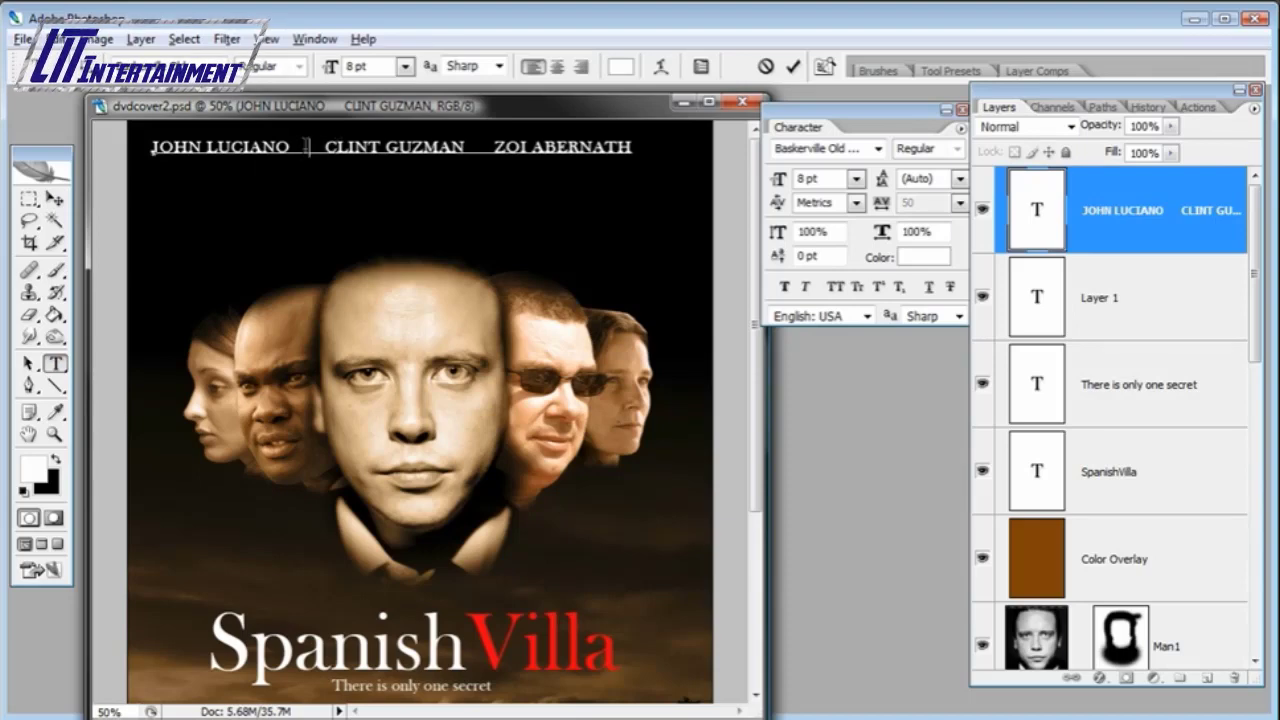
pyautogui.click(491, 146)
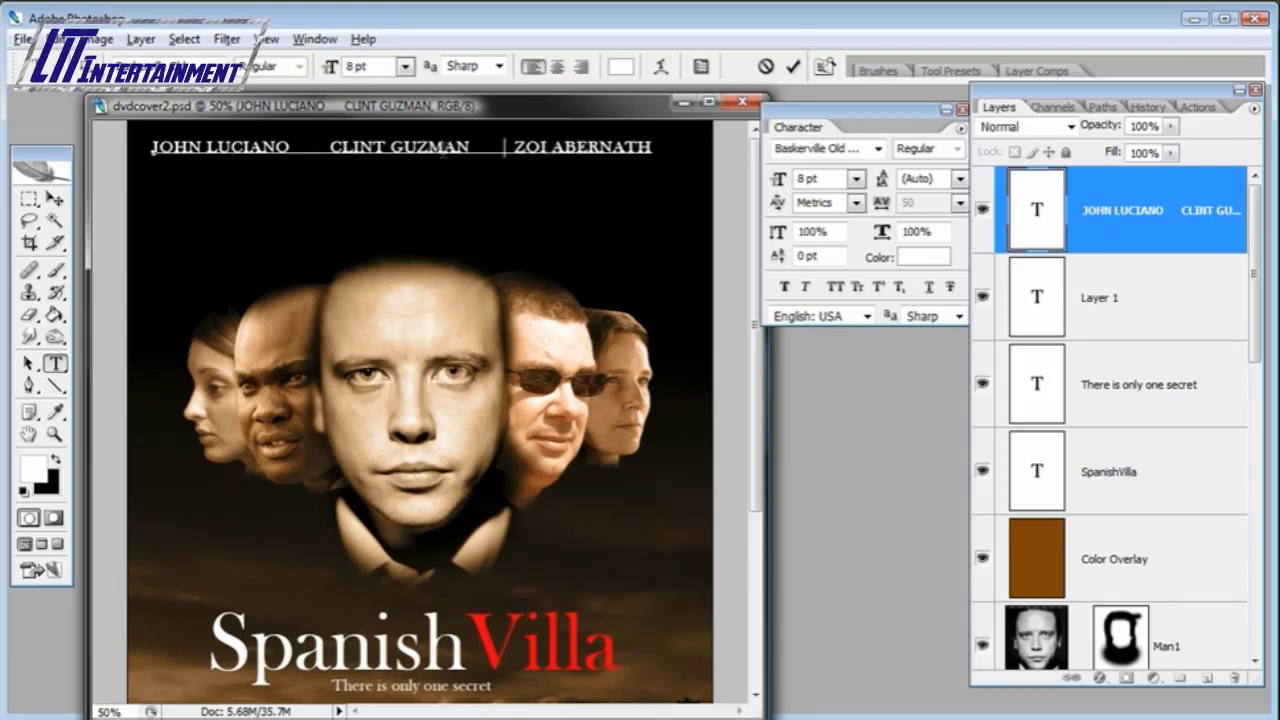
pyautogui.click(309, 147)
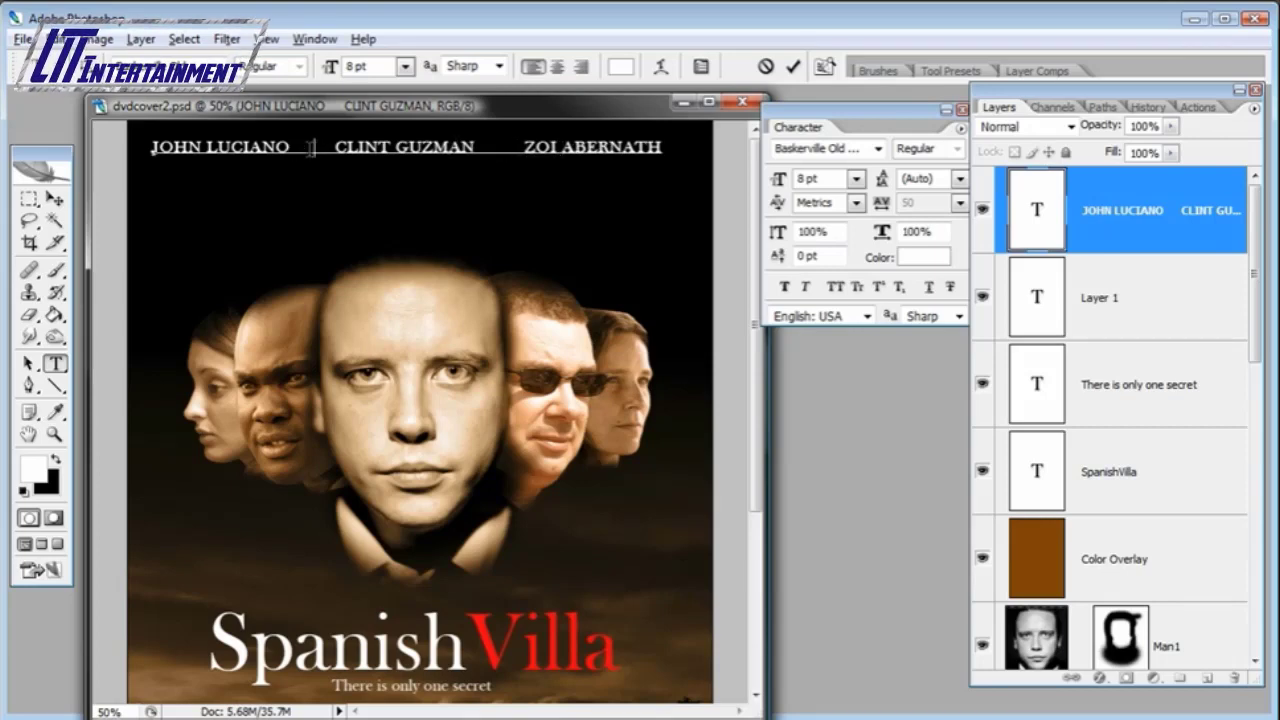
pyautogui.click(55, 198)
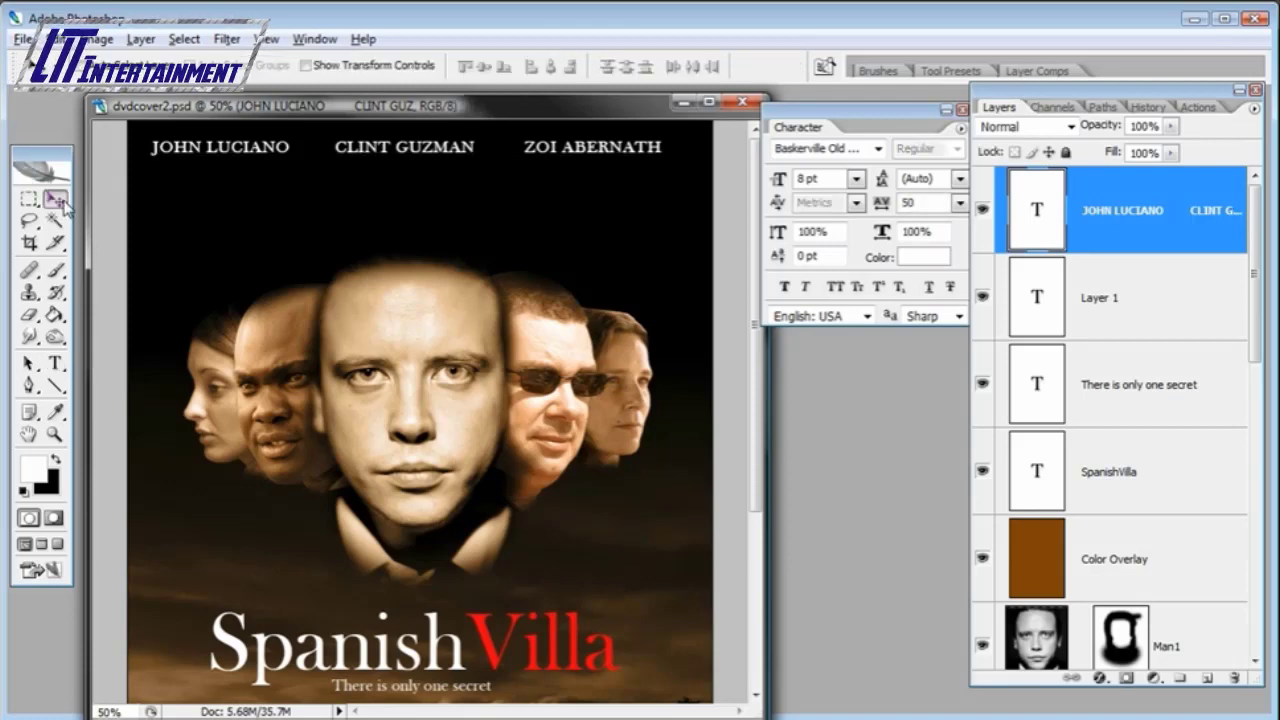
# - Nudge the cast-names line into a centred position above the faces
pyautogui.press('Right')
pyautogui.press('Right')
pyautogui.press('Right')
pyautogui.press('Right')
pyautogui.press('Right')
pyautogui.press('Right')
pyautogui.press('Right')
pyautogui.press('Right')
pyautogui.press('Right')
pyautogui.press('Right')
pyautogui.press('Right')
pyautogui.press('Right')
pyautogui.press('Right')
pyautogui.press('Right')
pyautogui.press('Right')
pyautogui.press('Right')
pyautogui.press('Right')
pyautogui.press('Right')
pyautogui.press('Right')
pyautogui.press('Right')
pyautogui.press('Up')
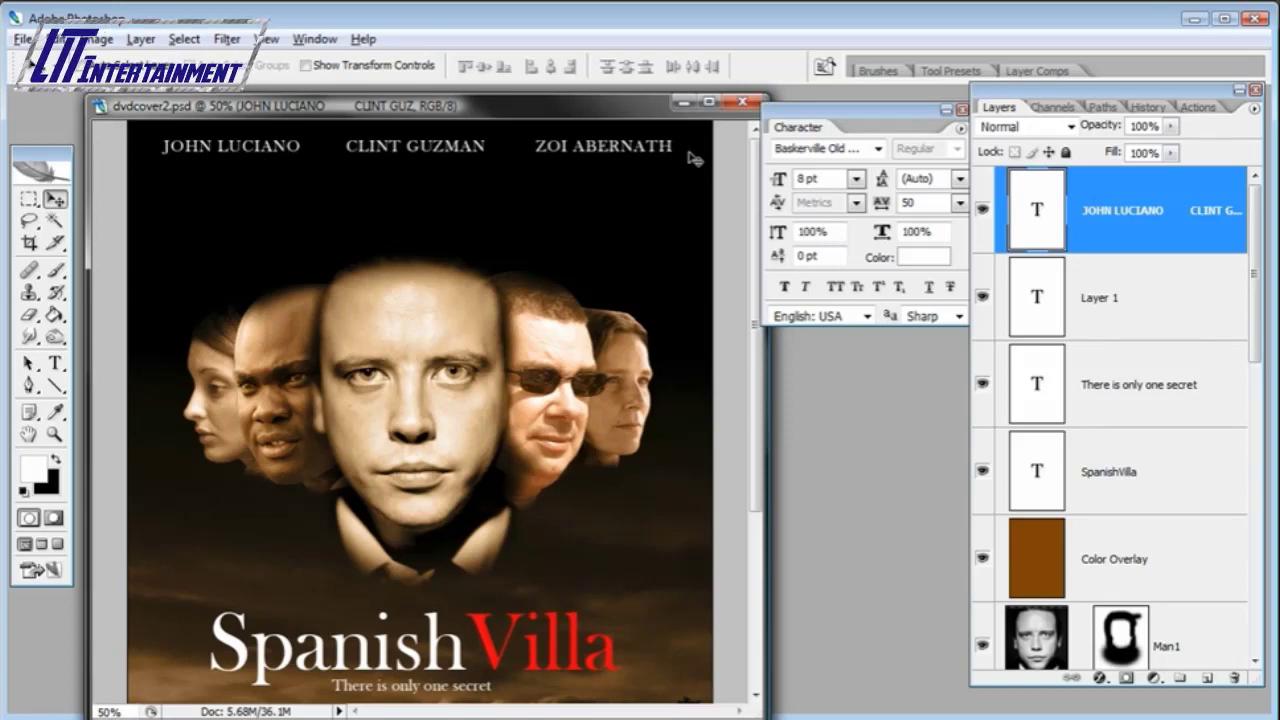
pyautogui.moveTo(503, 190); pyautogui.dragTo(504, 196)
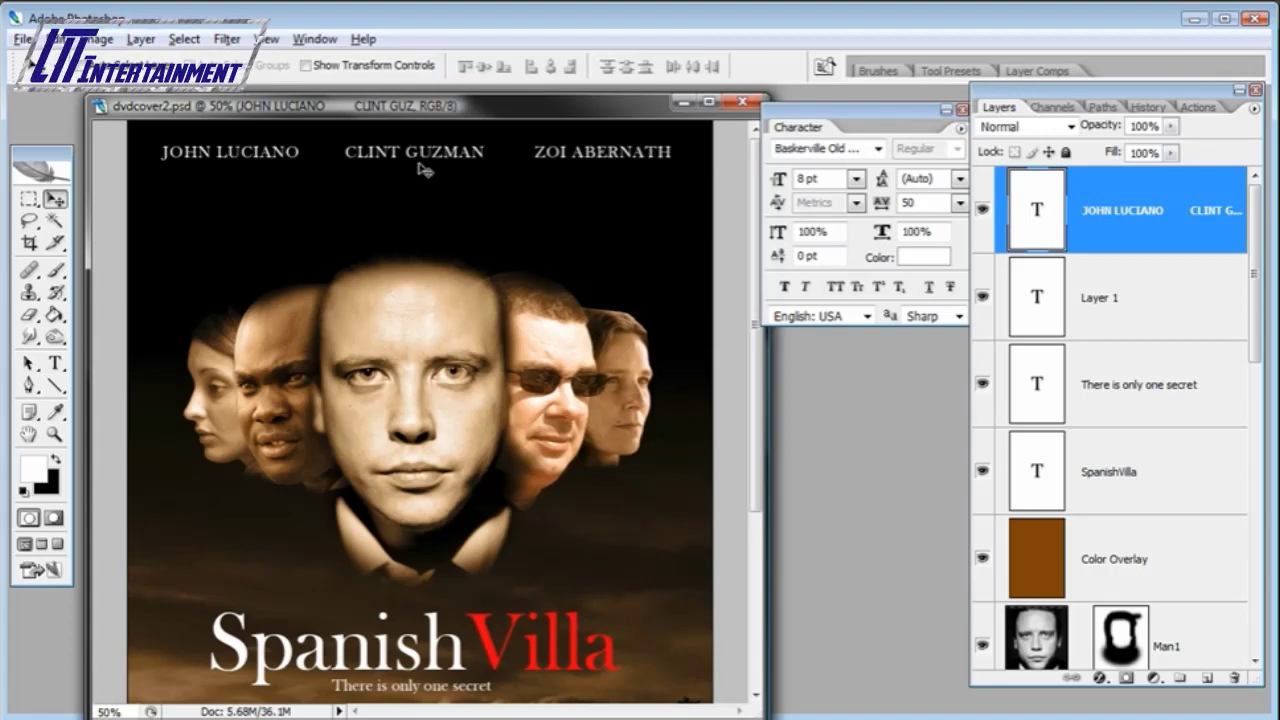
pyautogui.moveTo(419, 163)
pyautogui.mouseDown()
pyautogui.moveTo(421, 151)
pyautogui.moveTo(420, 170)
pyautogui.mouseUp()
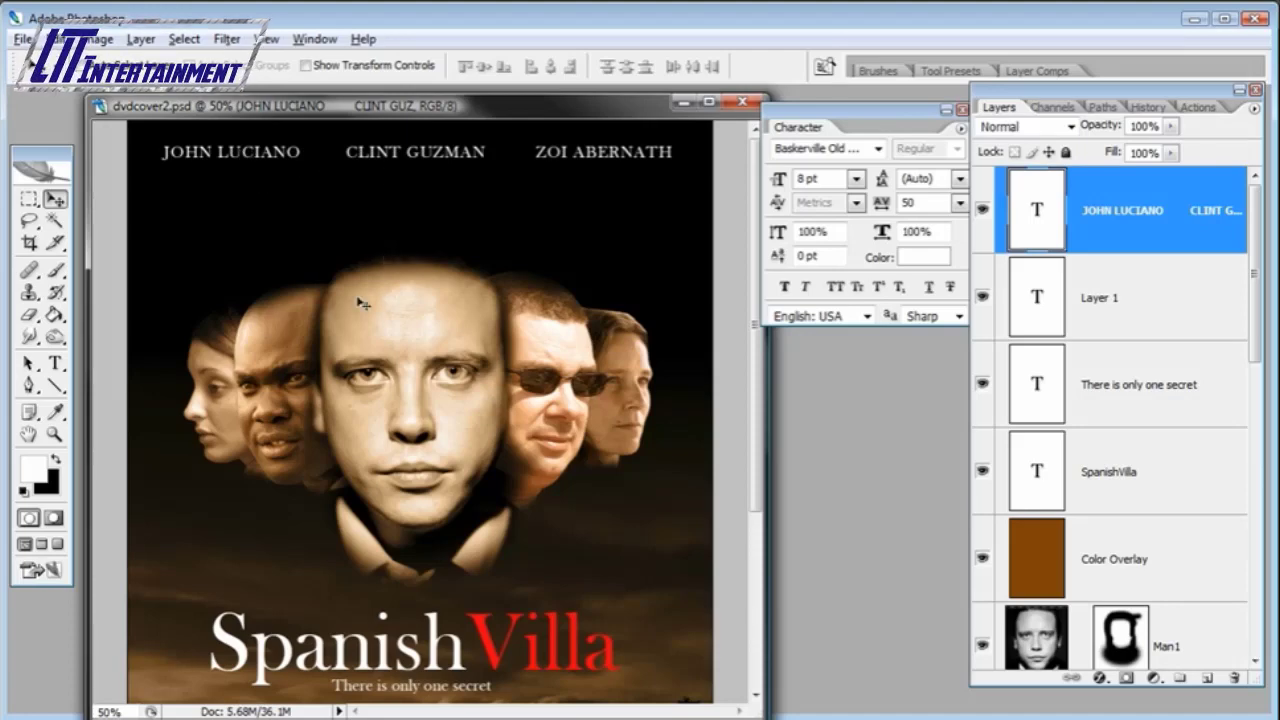
pyautogui.click(56, 364)
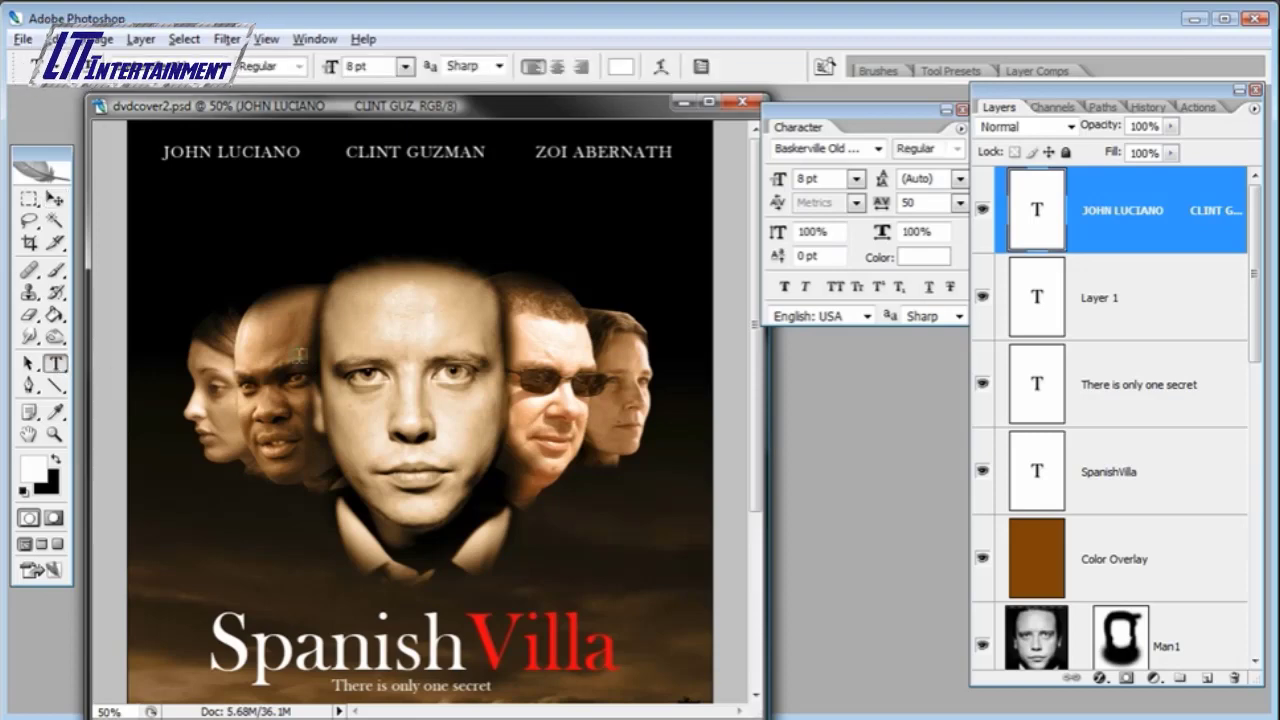
# - Type the 'MARK MONCIARDINI' credit line below the cast names at 8 pt
pyautogui.click(342, 233)
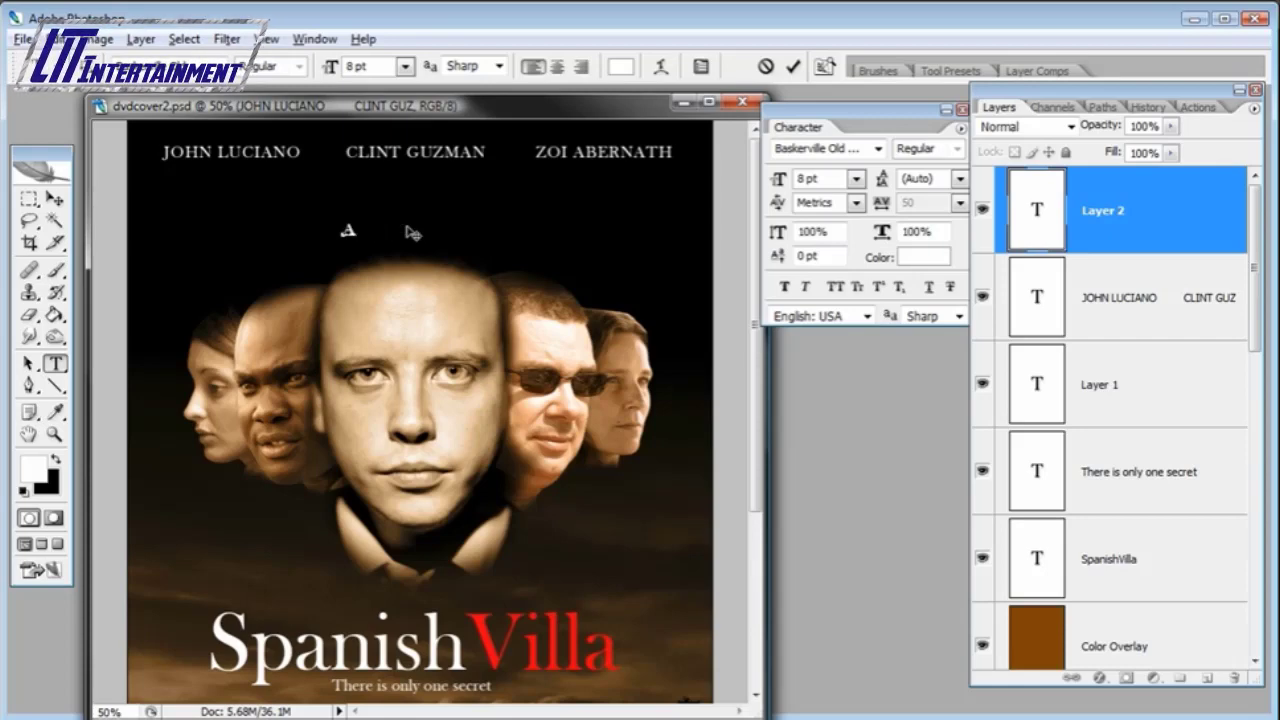
pyautogui.write('MARK MONCIA')
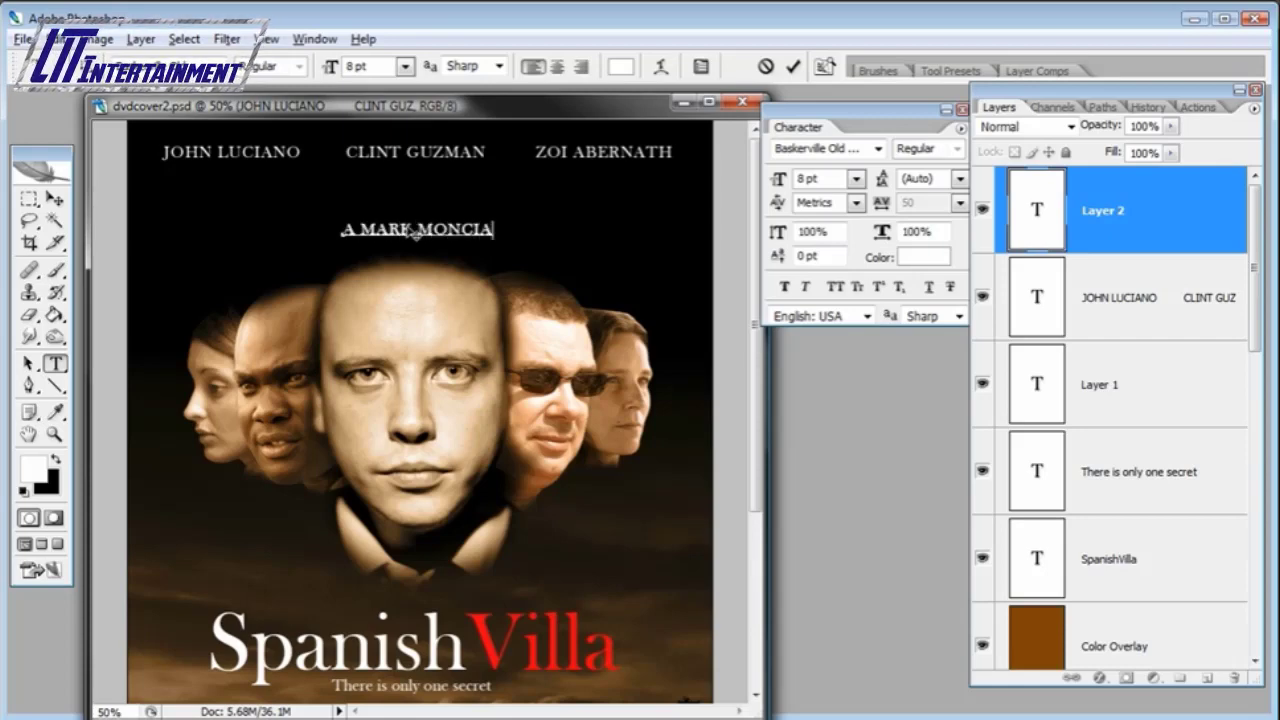
pyautogui.write('RDINI FILM')
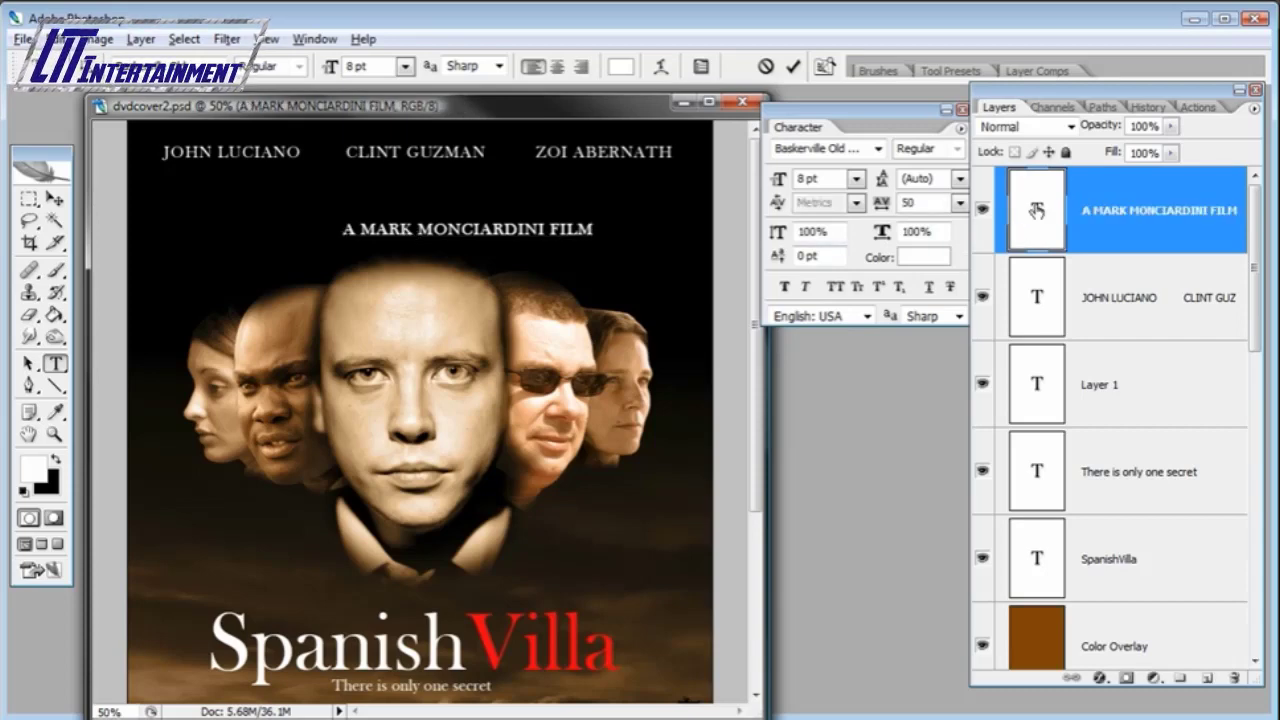
pyautogui.hotkey('ctrl', 'a')
pyautogui.click(405, 66)
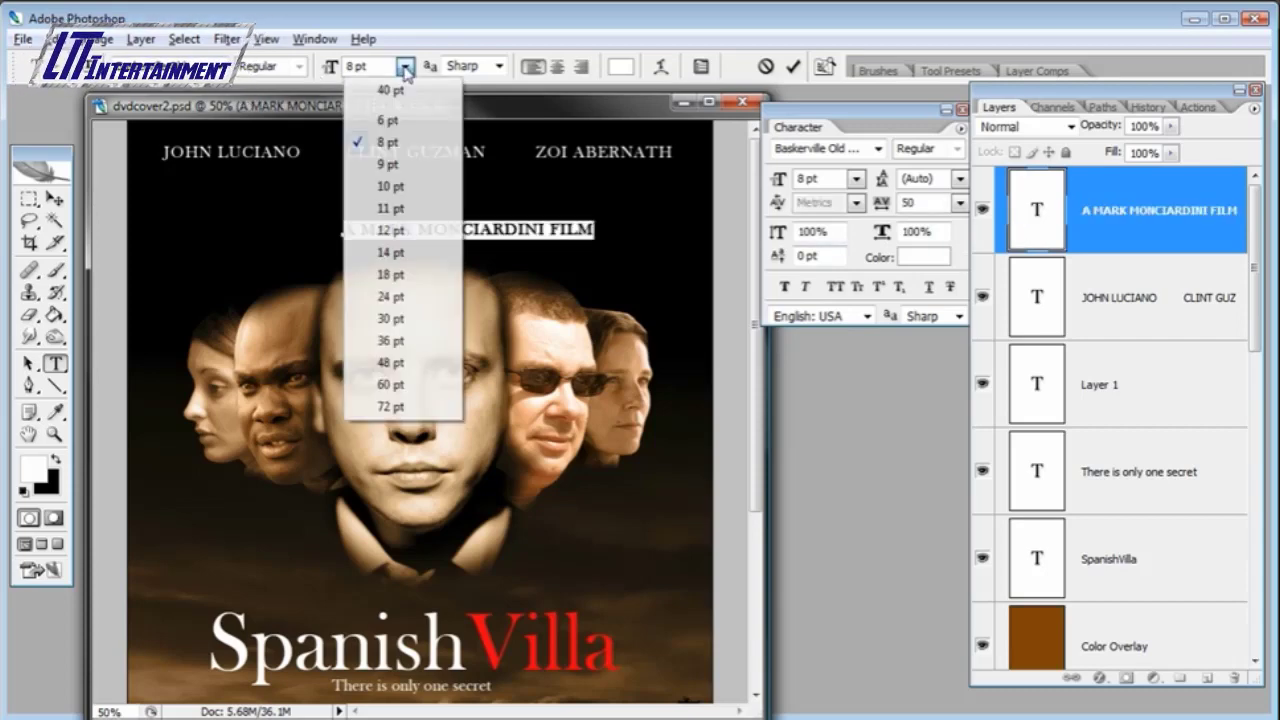
pyautogui.click(385, 118)
pyautogui.click(405, 66)
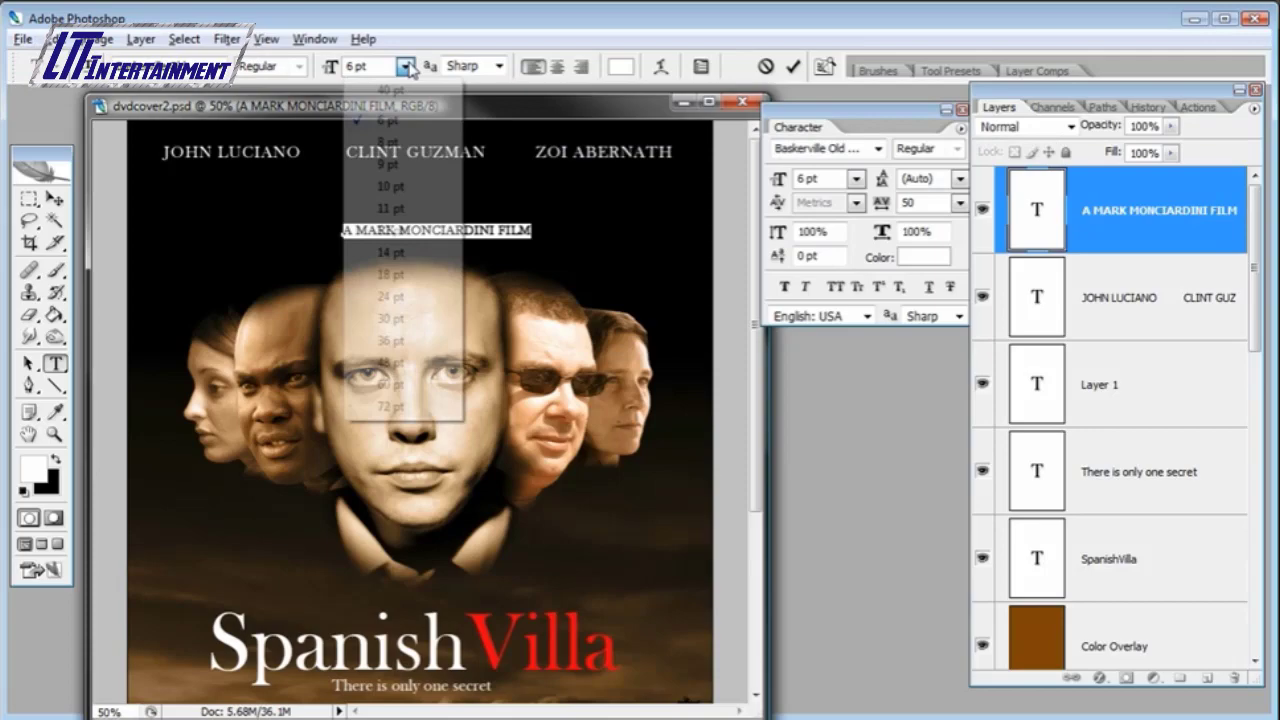
pyautogui.click(398, 142)
# - Set the director credit in Univers LT Std at 11 pt and nudge it right
pyautogui.click(225, 66)
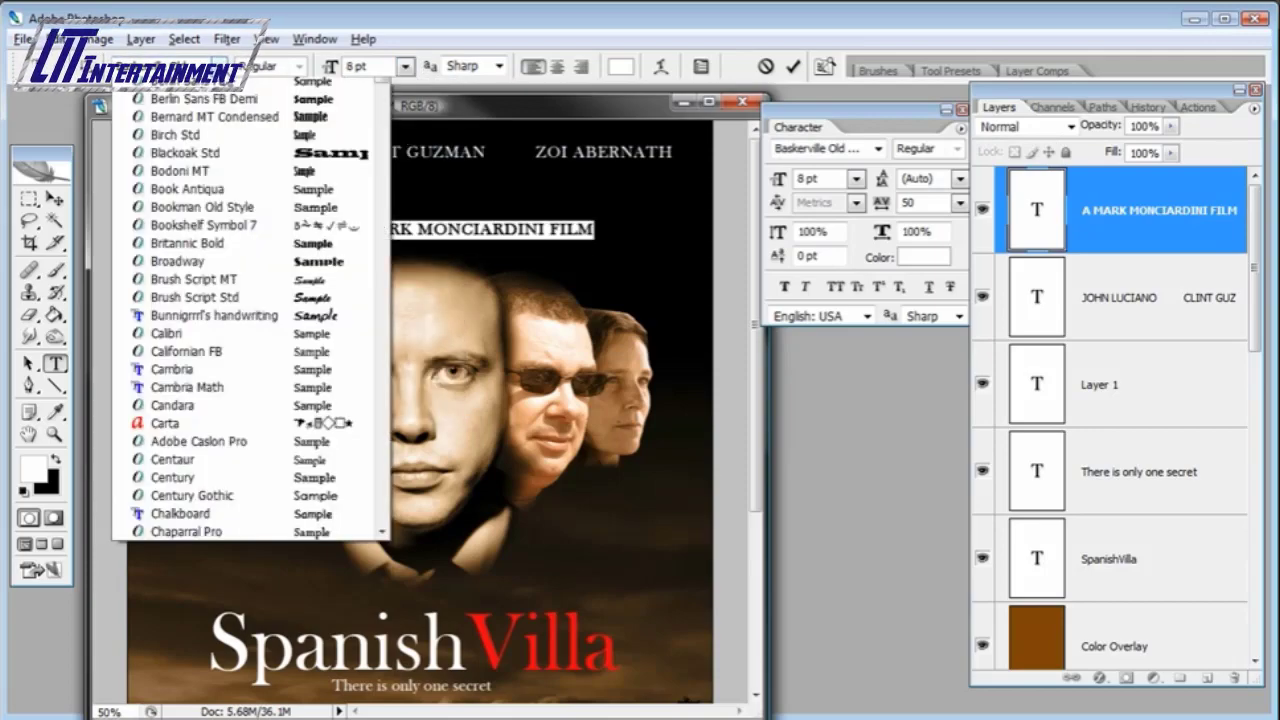
pyautogui.moveTo(380, 150); pyautogui.dragTo(380, 420)
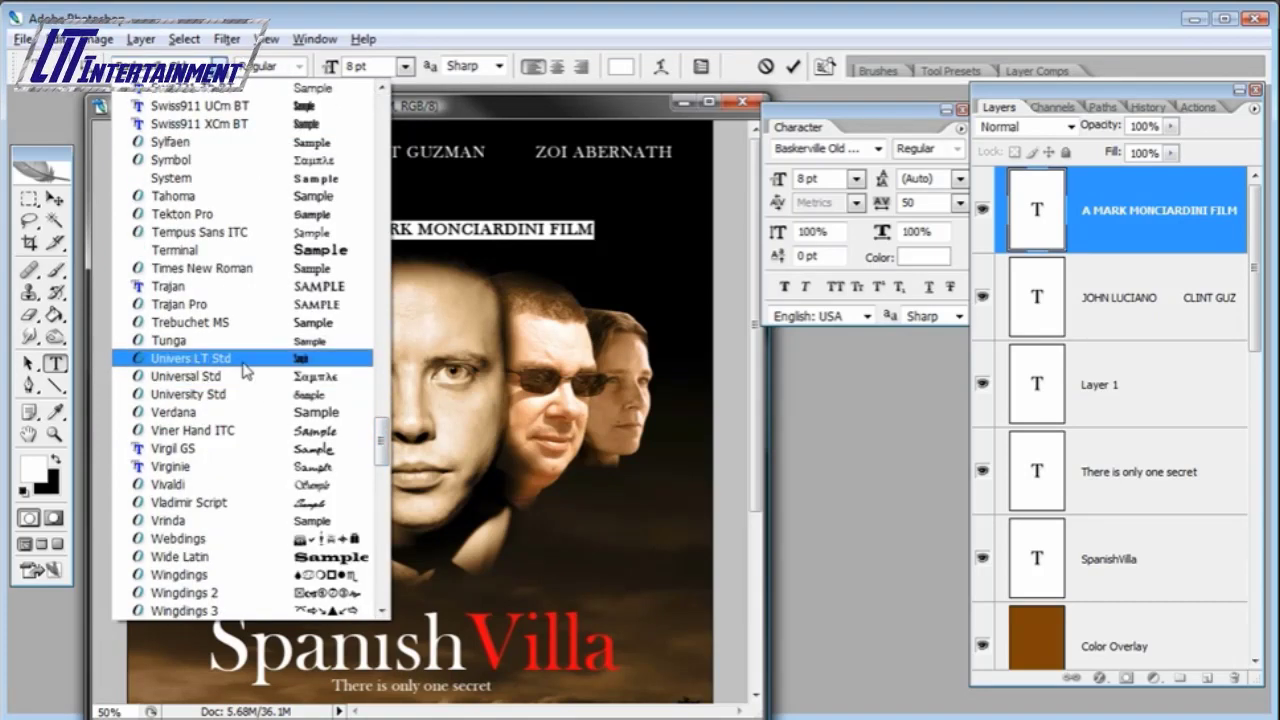
pyautogui.click(245, 370)
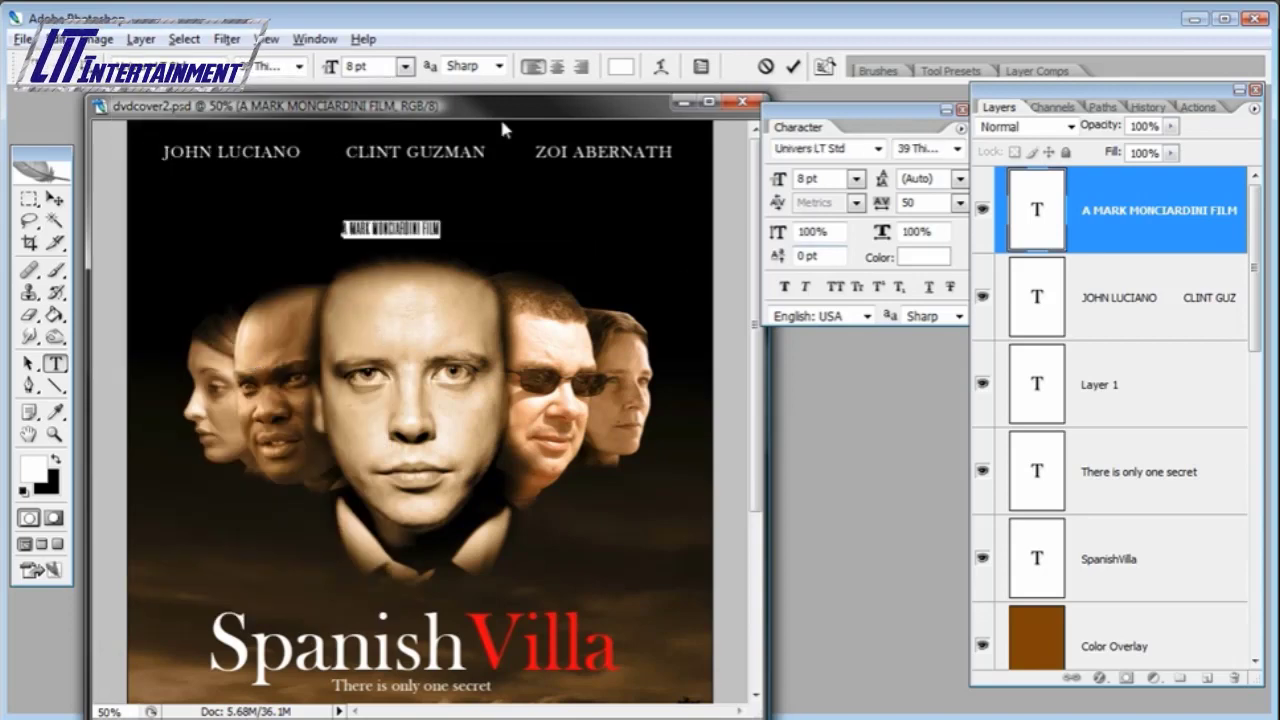
pyautogui.click(405, 66)
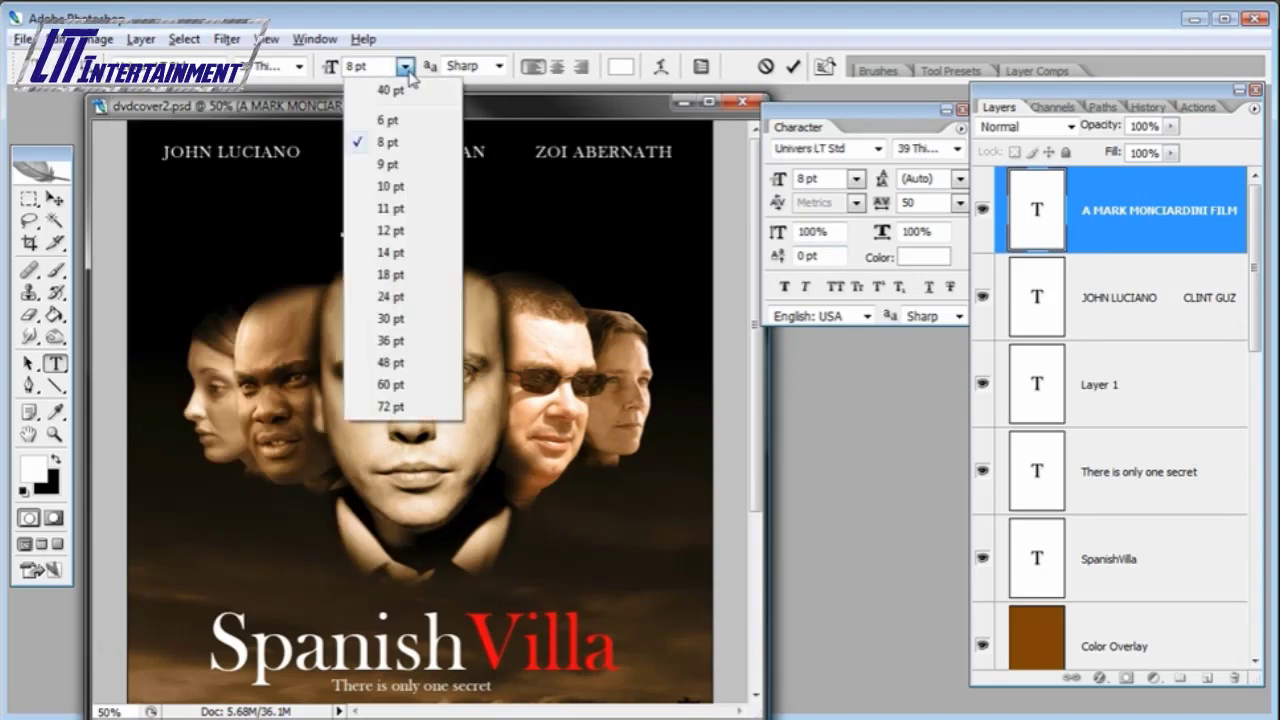
pyautogui.click(391, 208)
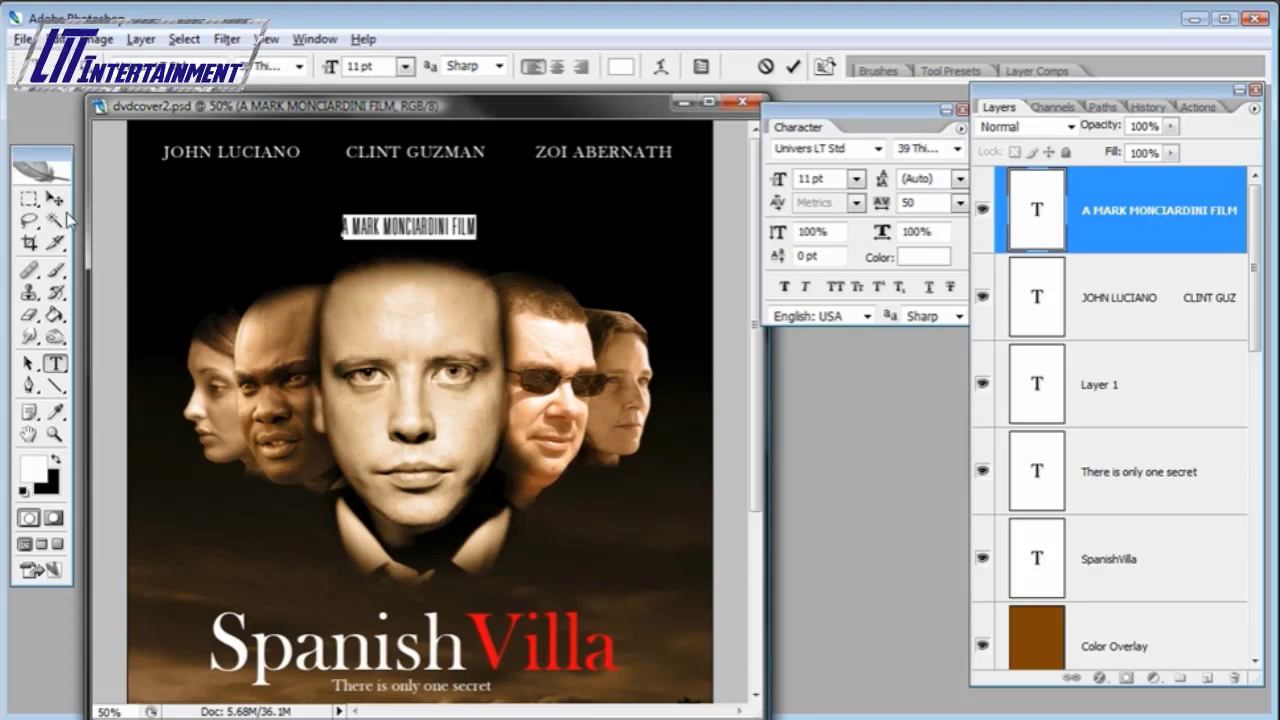
pyautogui.click(55, 199)
pyautogui.moveTo(410, 316); pyautogui.dragTo(411, 316)
# - Shrink the words 'FILM' and the leading 'A' in the credit to 8 pt
pyautogui.click(55, 363)
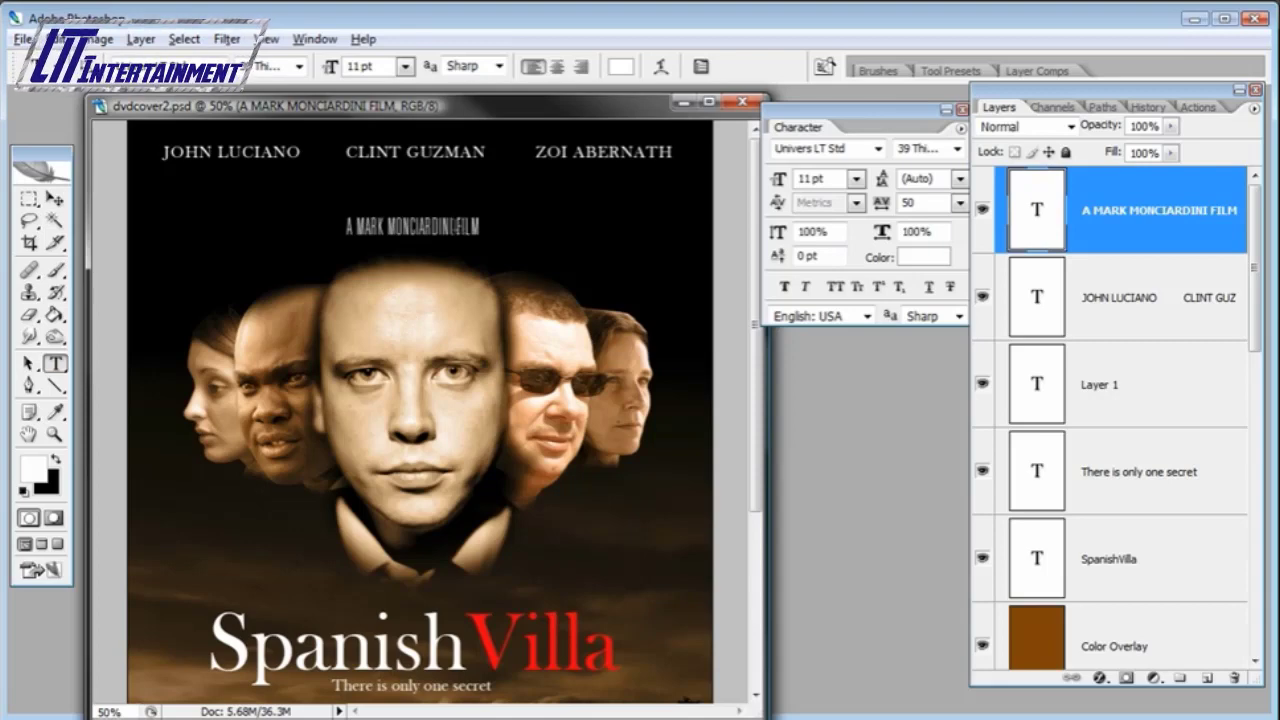
pyautogui.doubleClick(462, 226)
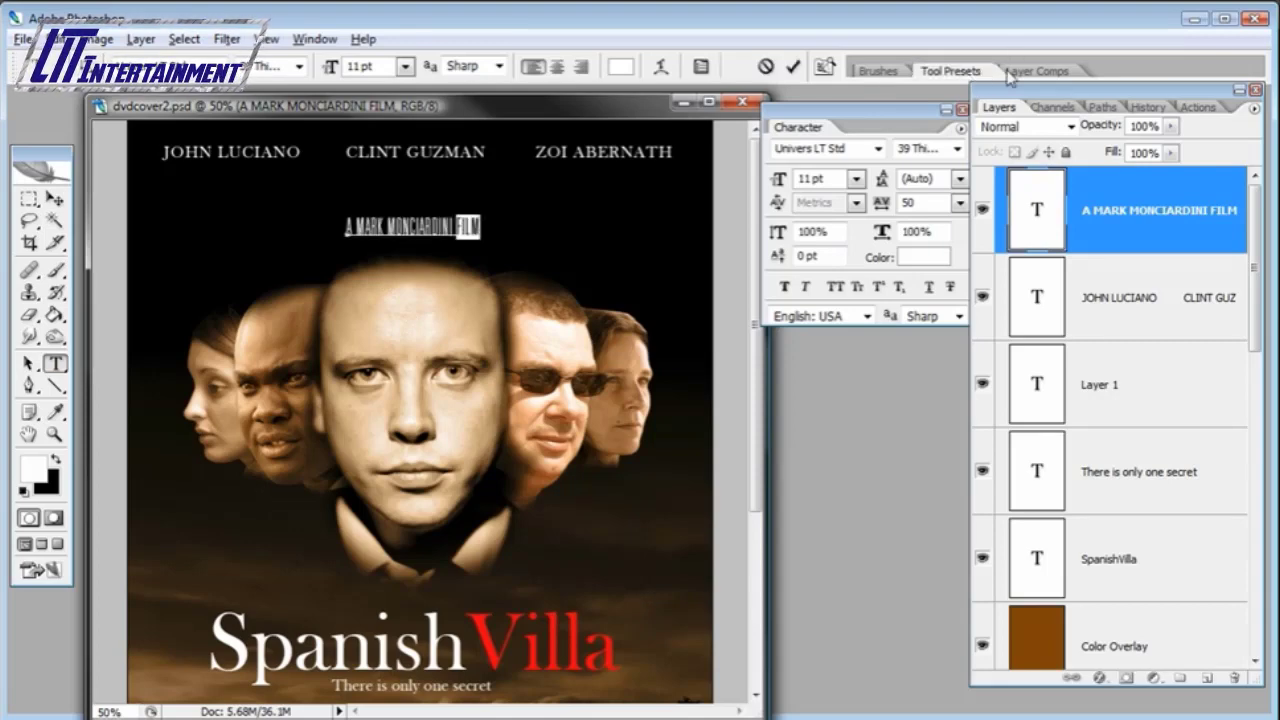
pyautogui.click(855, 178)
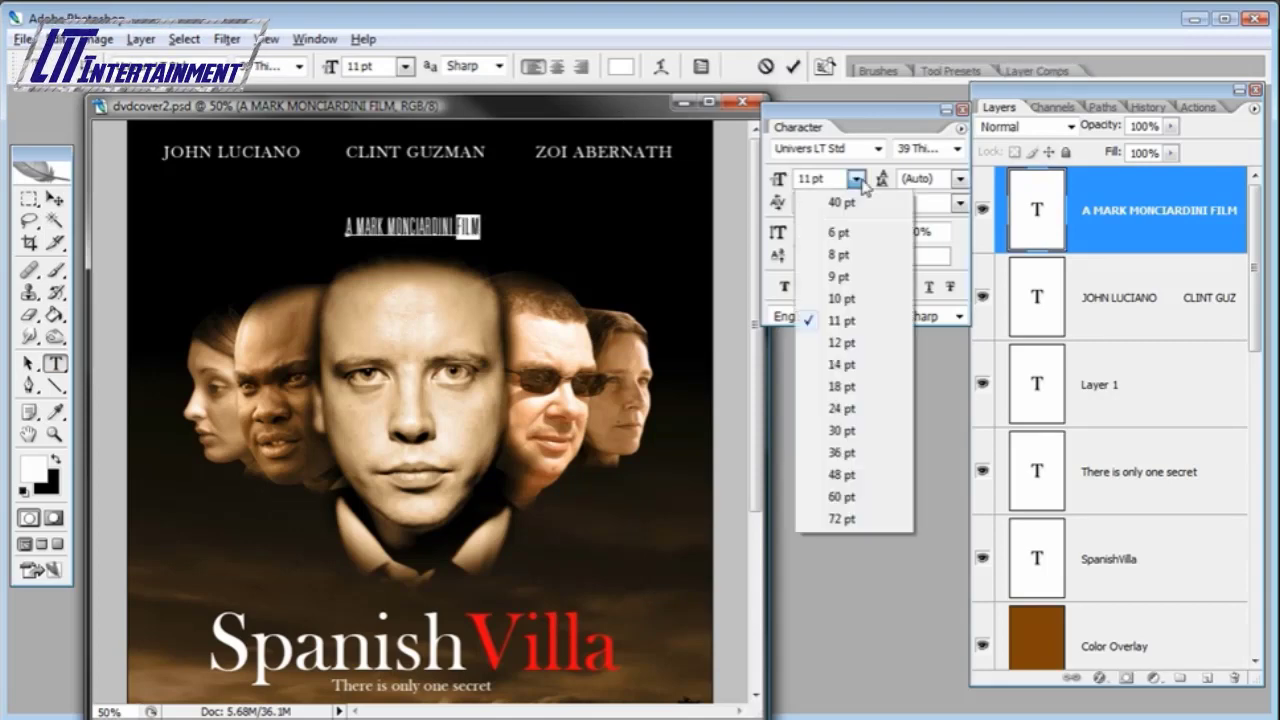
pyautogui.click(842, 282)
pyautogui.click(855, 178)
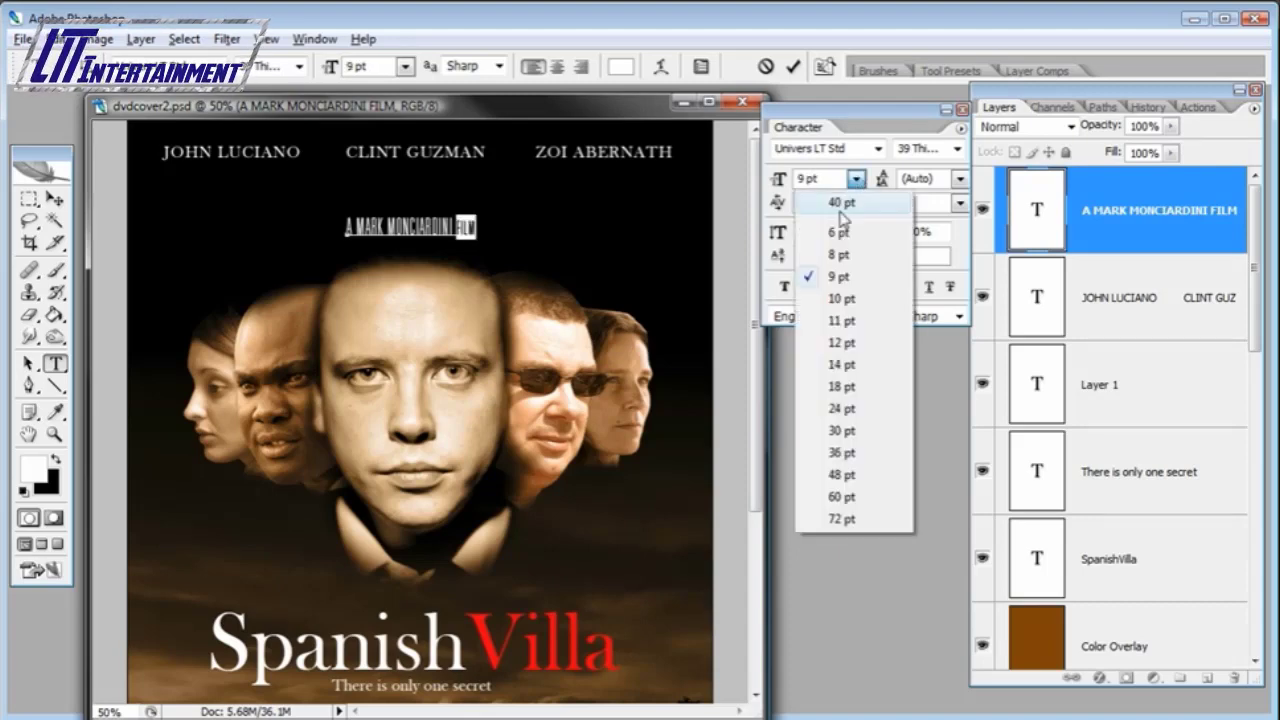
pyautogui.click(840, 254)
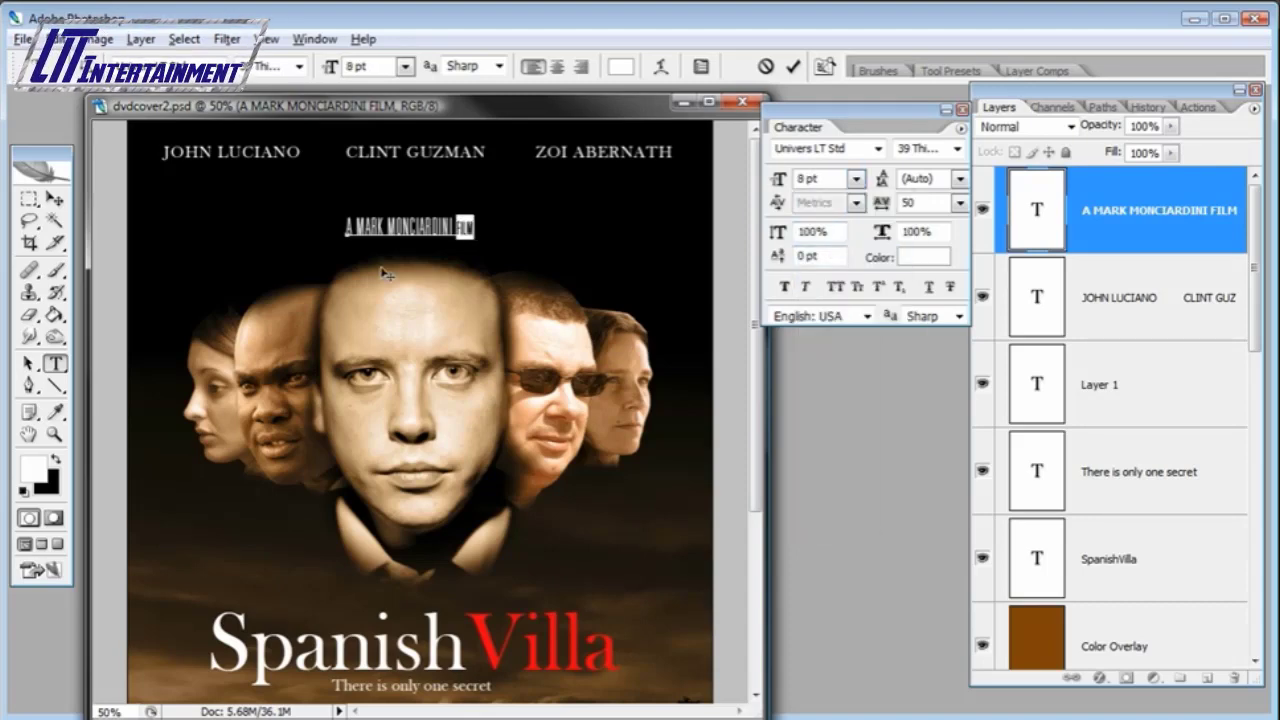
pyautogui.doubleClick(350, 226)
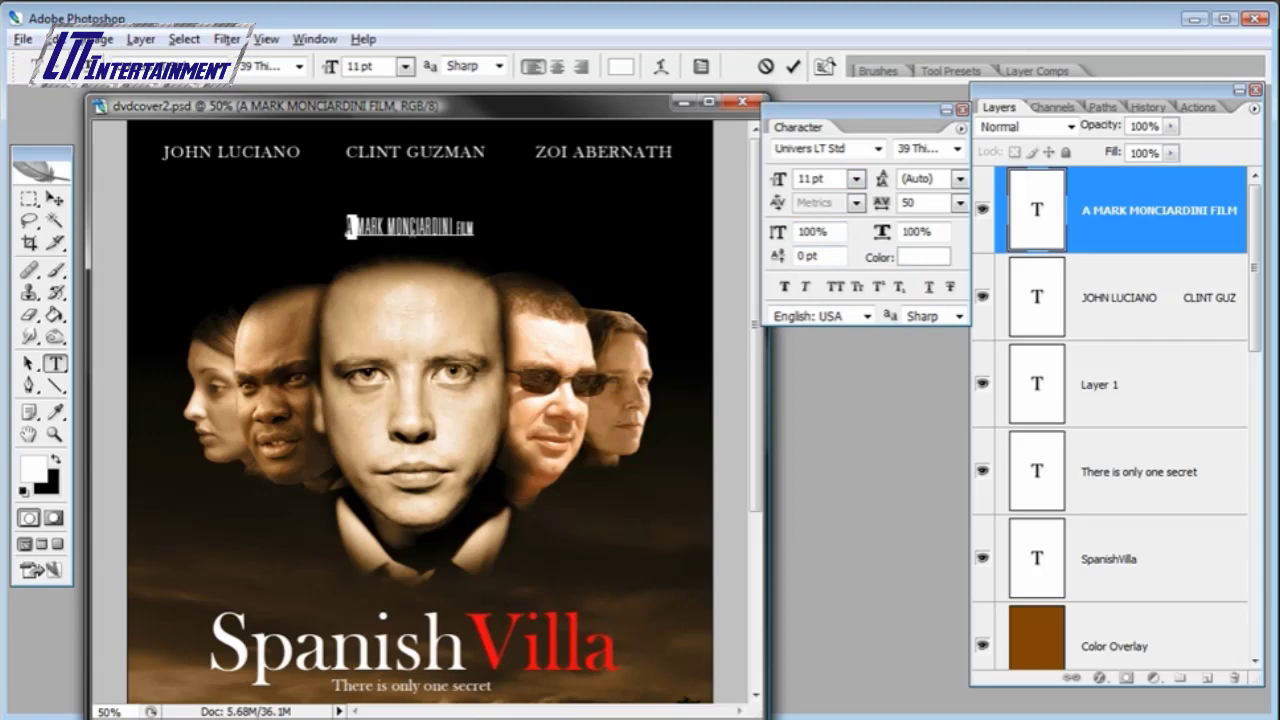
pyautogui.click(856, 178)
pyautogui.click(850, 255)
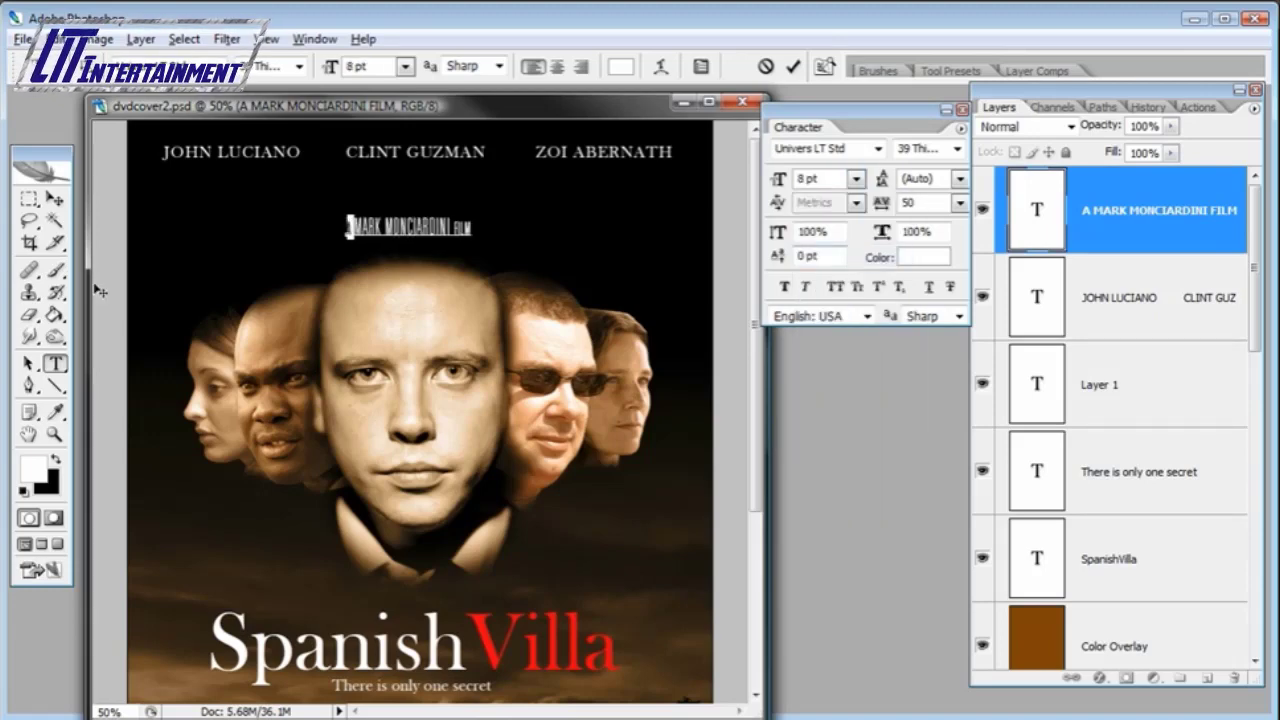
pyautogui.click(55, 220)
# - Clear the selection and centre the director credit below the cast names
pyautogui.click(414, 212)
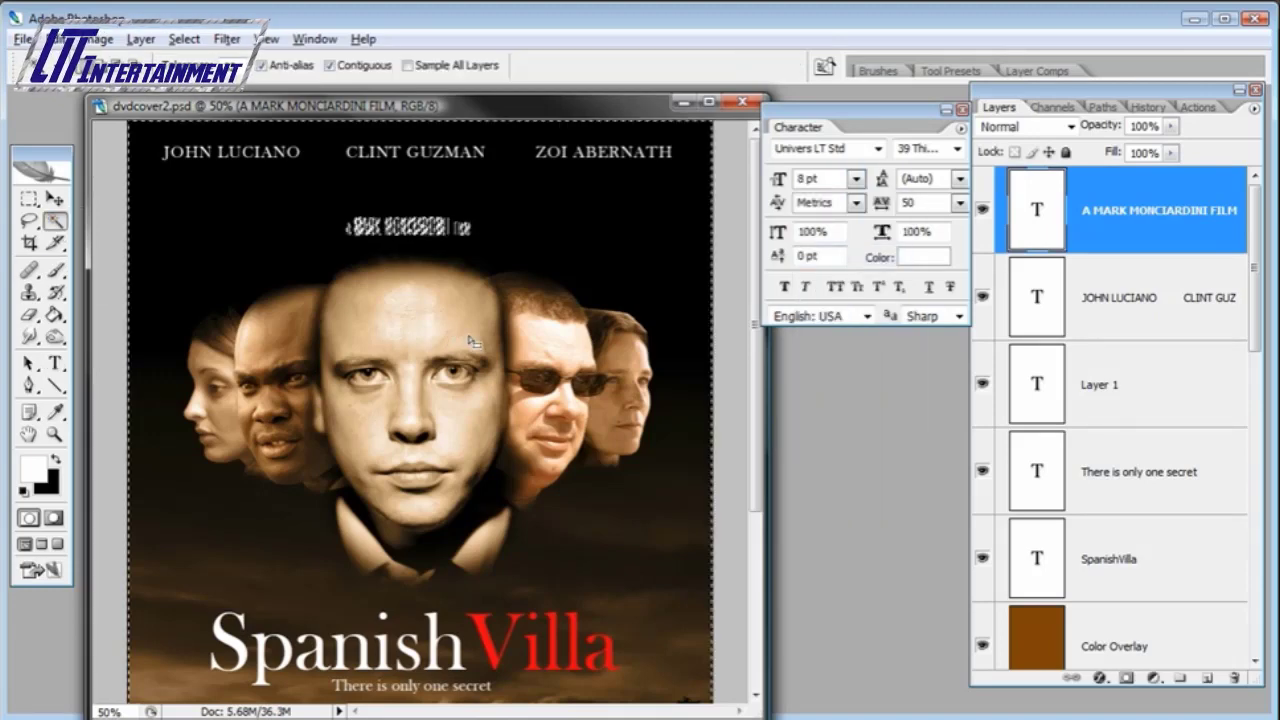
pyautogui.click(184, 39)
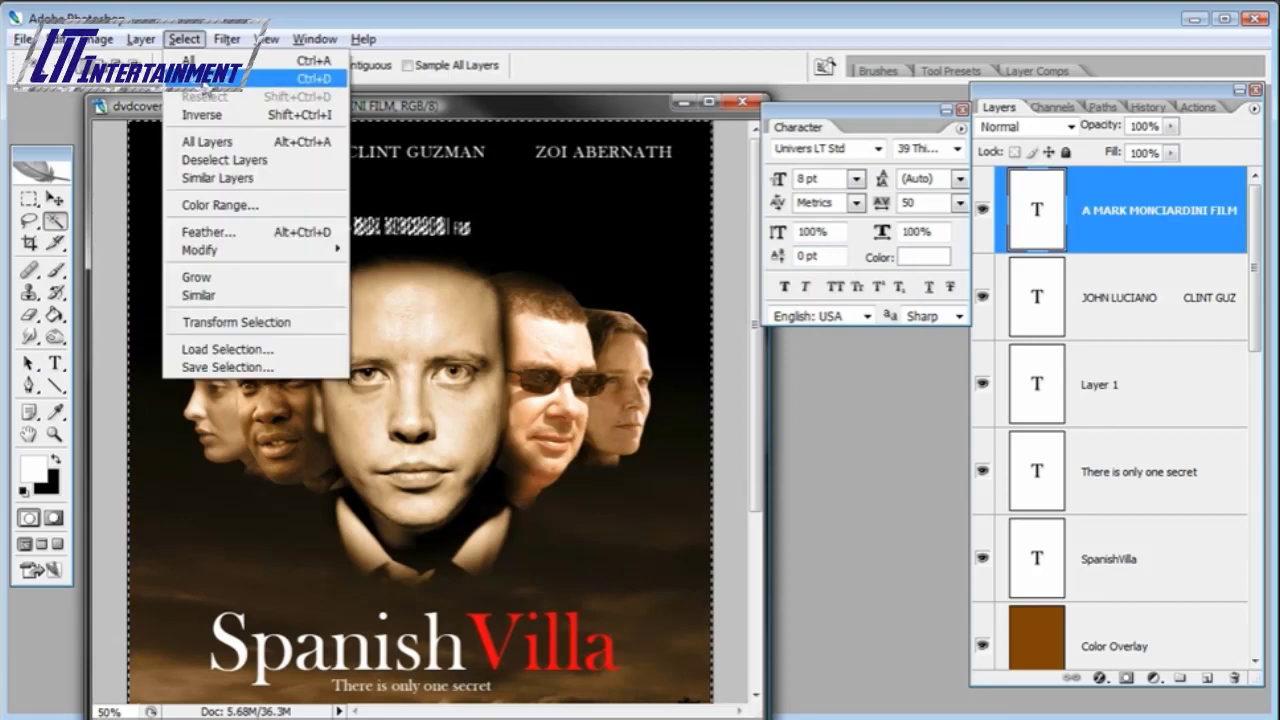
pyautogui.click(200, 77)
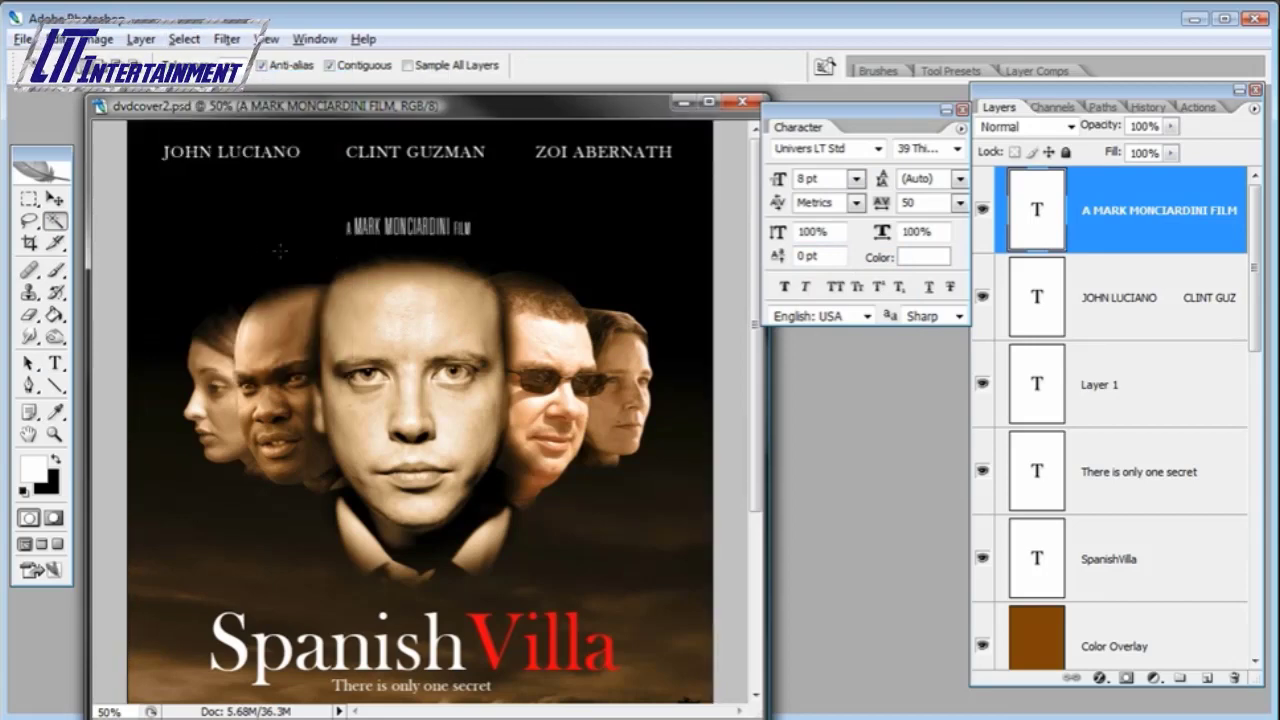
pyautogui.click(55, 198)
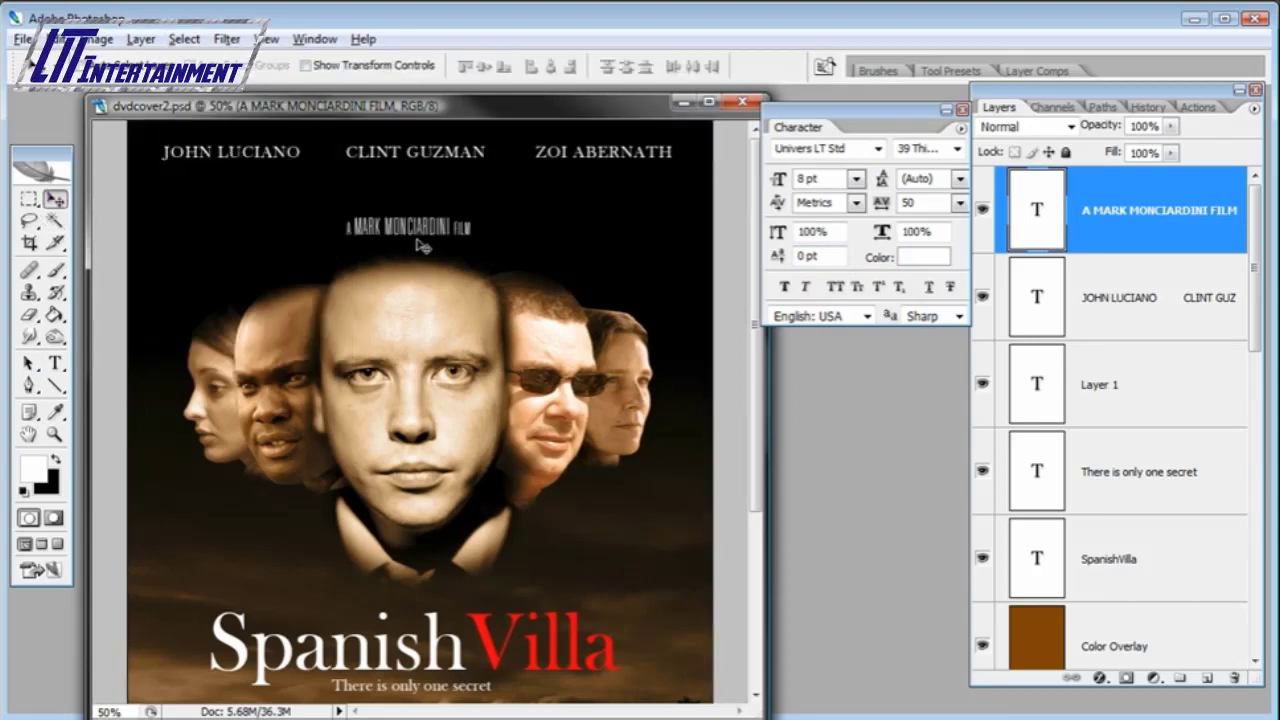
pyautogui.press('Right')
pyautogui.press('Right')
pyautogui.press('Right')
pyautogui.press('Right')
pyautogui.press('Right')
pyautogui.press('Right')
pyautogui.press('Right')
pyautogui.press('Right')
pyautogui.press('Right')
pyautogui.press('Right')
pyautogui.press('Left')
pyautogui.press('Left')
pyautogui.press('Left')
pyautogui.press('Left')
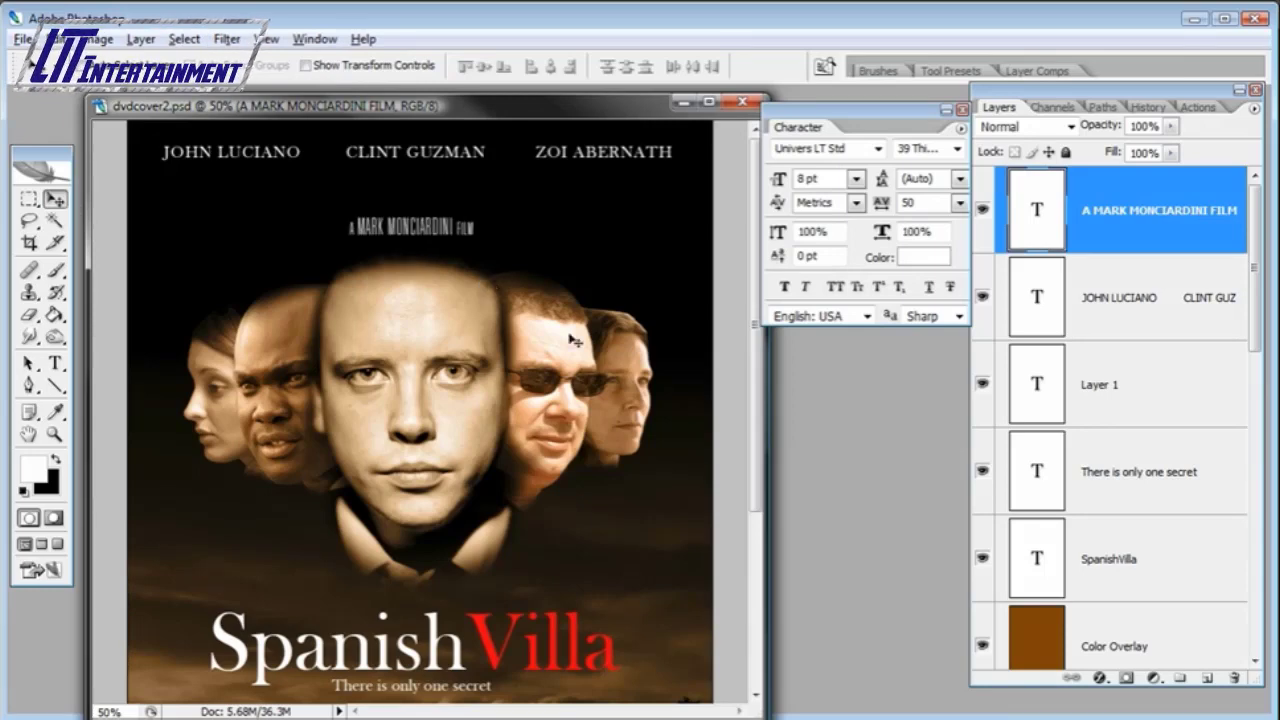
# - Zoom out and move the billing-block credits layer down to the poster's bottom
pyautogui.hotkey('ctrl', '-')
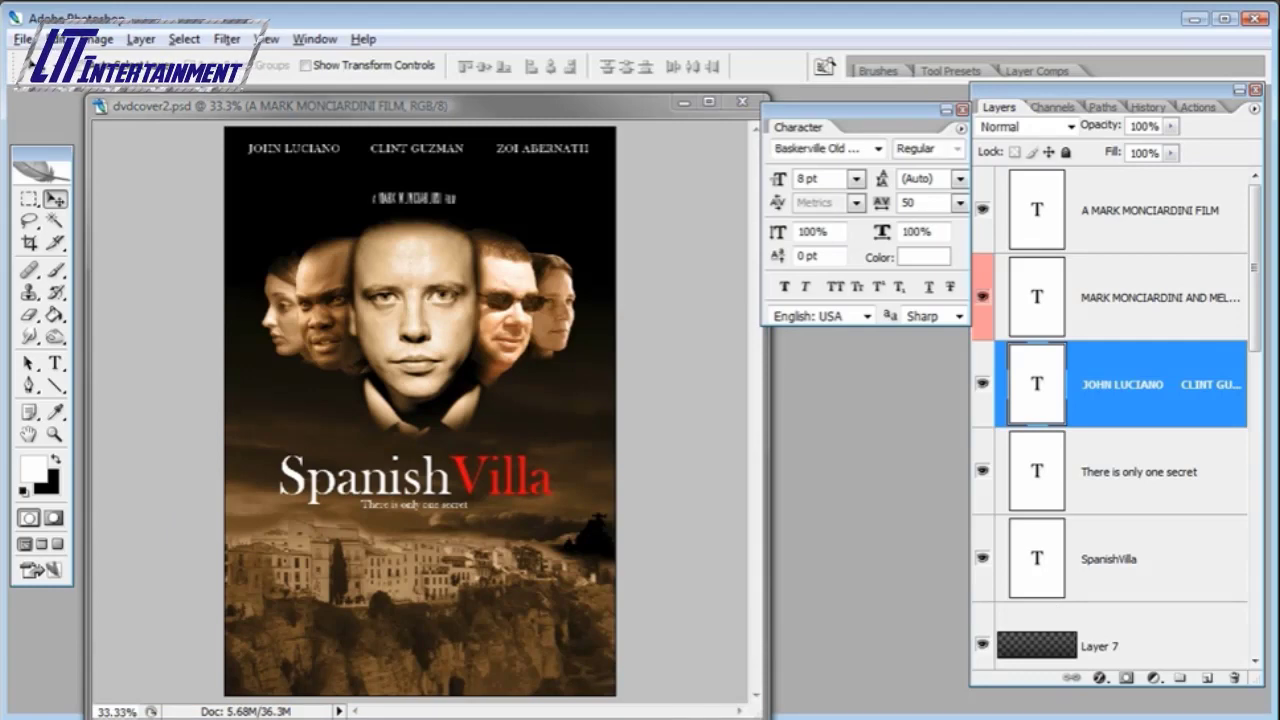
pyautogui.click(1150, 297)
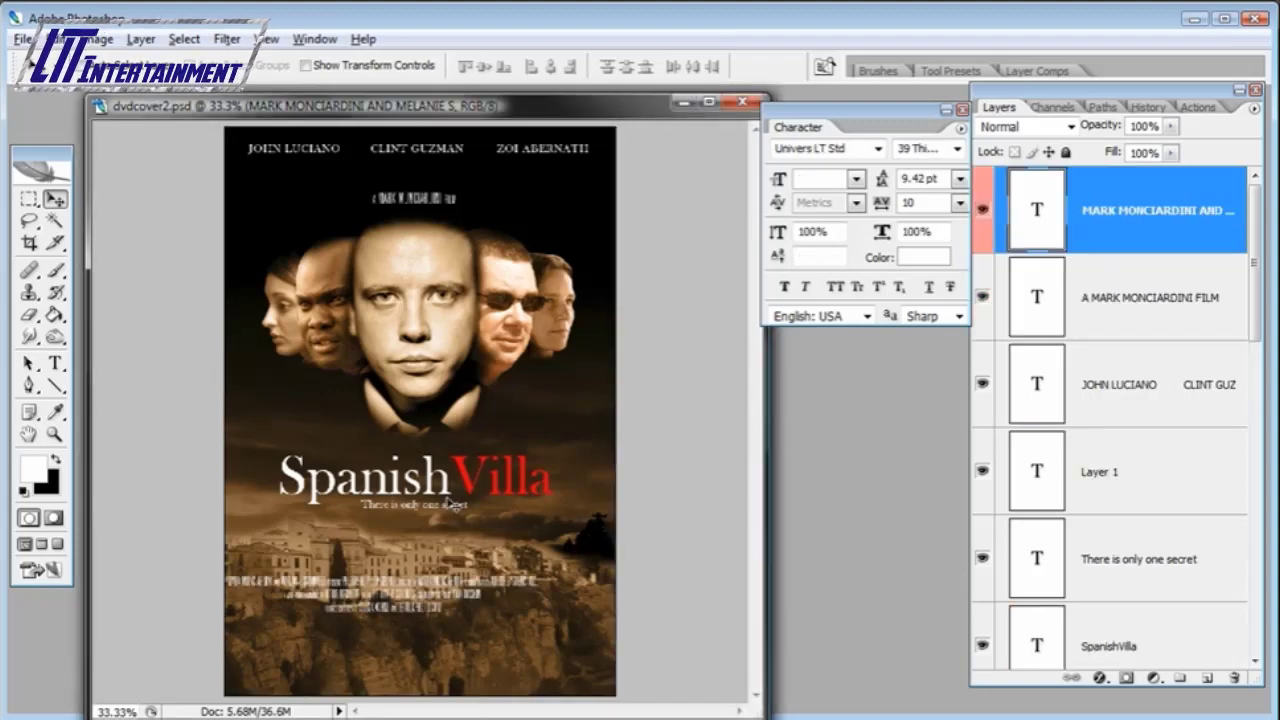
pyautogui.hotkey('shift', 'Down')
pyautogui.hotkey('shift', 'Down')
pyautogui.hotkey('shift', 'Down')
pyautogui.hotkey('shift', 'Down')
pyautogui.hotkey('shift', 'Down')
pyautogui.hotkey('shift', 'Down')
pyautogui.hotkey('shift', 'Down')
pyautogui.hotkey('shift', 'Down')
pyautogui.hotkey('shift', 'Down')
pyautogui.hotkey('shift', 'Down')
pyautogui.hotkey('shift', 'Down')
pyautogui.hotkey('shift', 'Down')
pyautogui.hotkey('shift', 'Down')
pyautogui.hotkey('shift', 'Down')
pyautogui.hotkey('shift', 'Down')
pyautogui.hotkey('shift', 'Down')
pyautogui.hotkey('shift', 'Down')
pyautogui.hotkey('shift', 'Down')
pyautogui.hotkey('shift', 'Down')
pyautogui.hotkey('shift', 'Down')
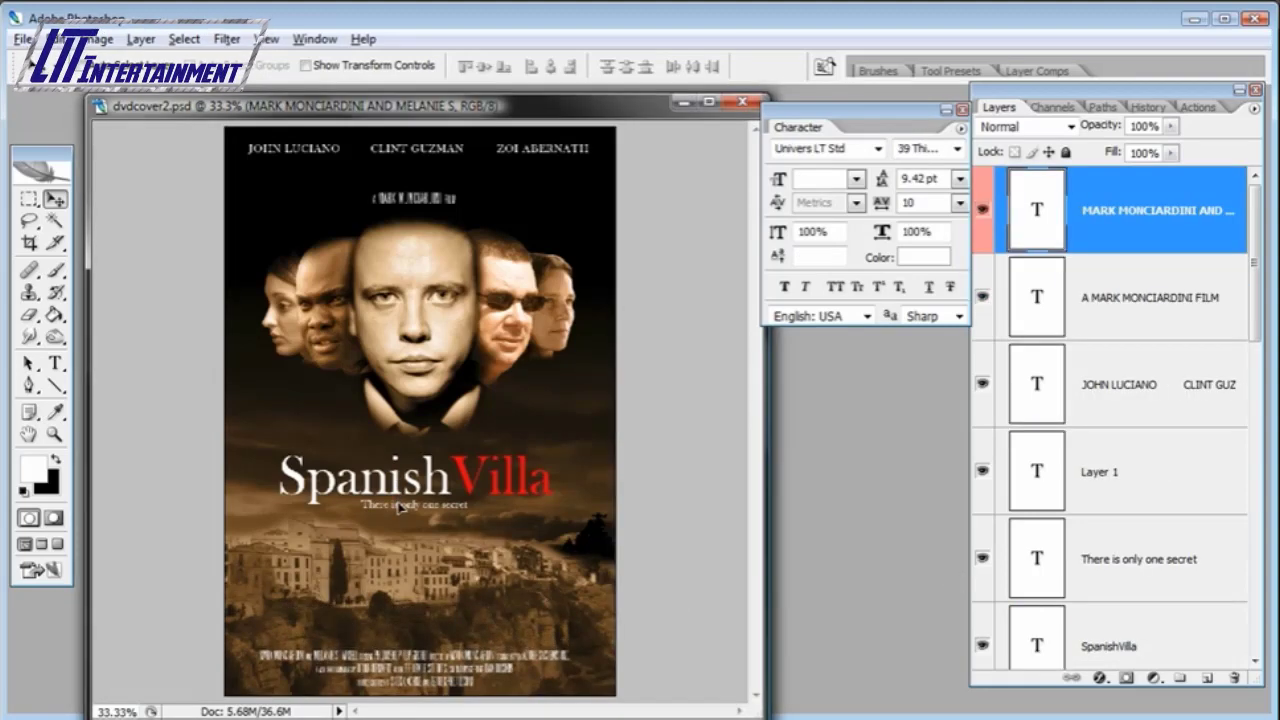
pyautogui.moveTo(400, 507); pyautogui.dragTo(405, 505)
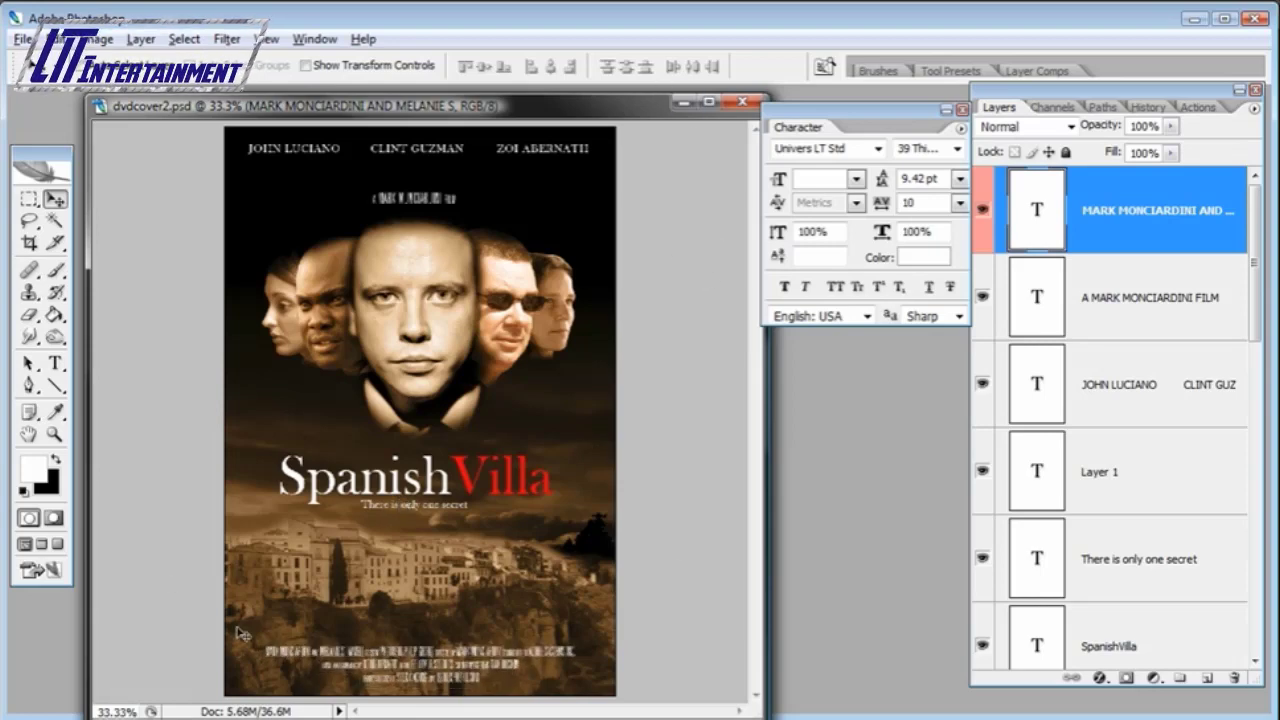
# - Zoom in on the bottom credits and widen the document window
pyautogui.press('z')
pyautogui.click(432, 672)
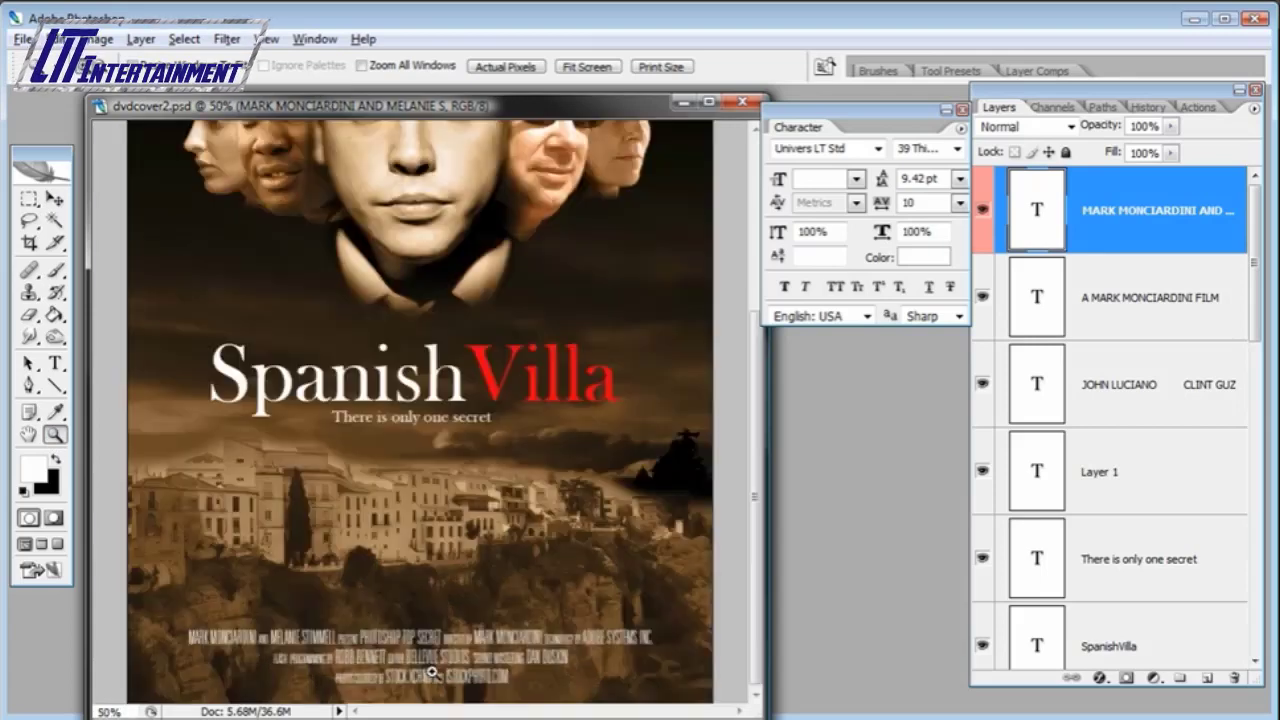
pyautogui.moveTo(758, 712); pyautogui.dragTo(884, 712)
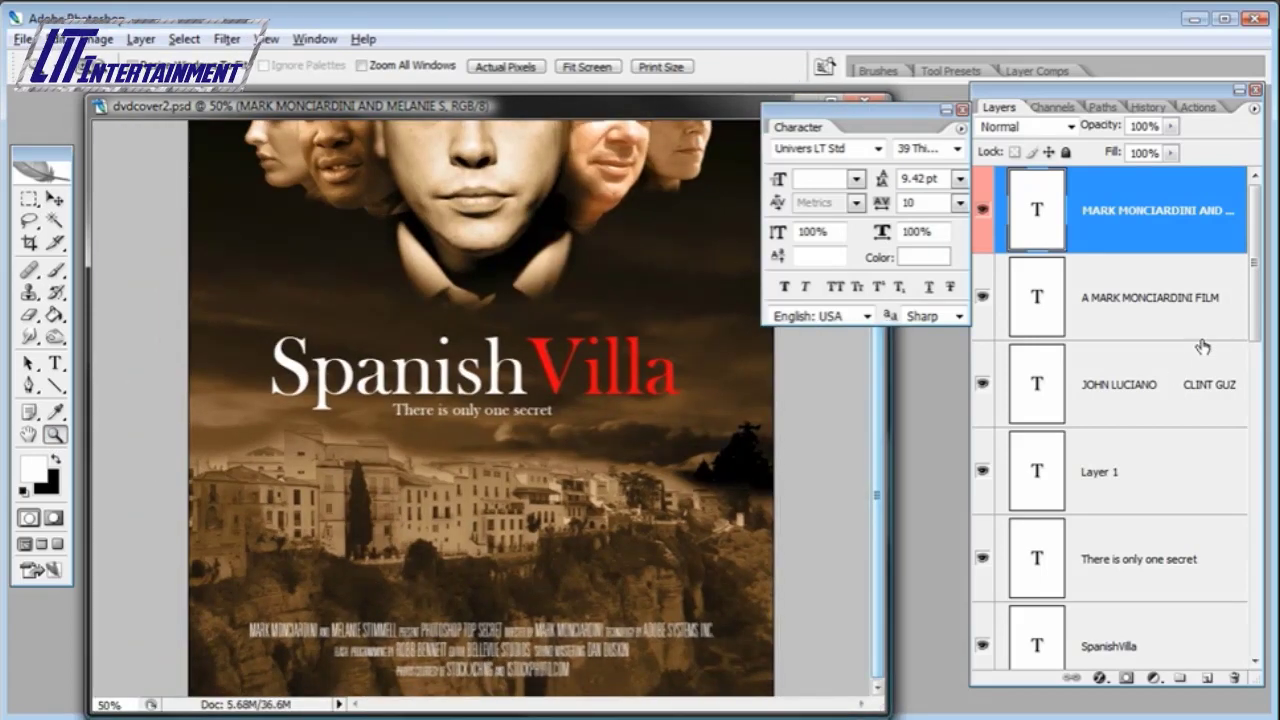
pyautogui.moveTo(1254, 255); pyautogui.dragTo(1245, 648)
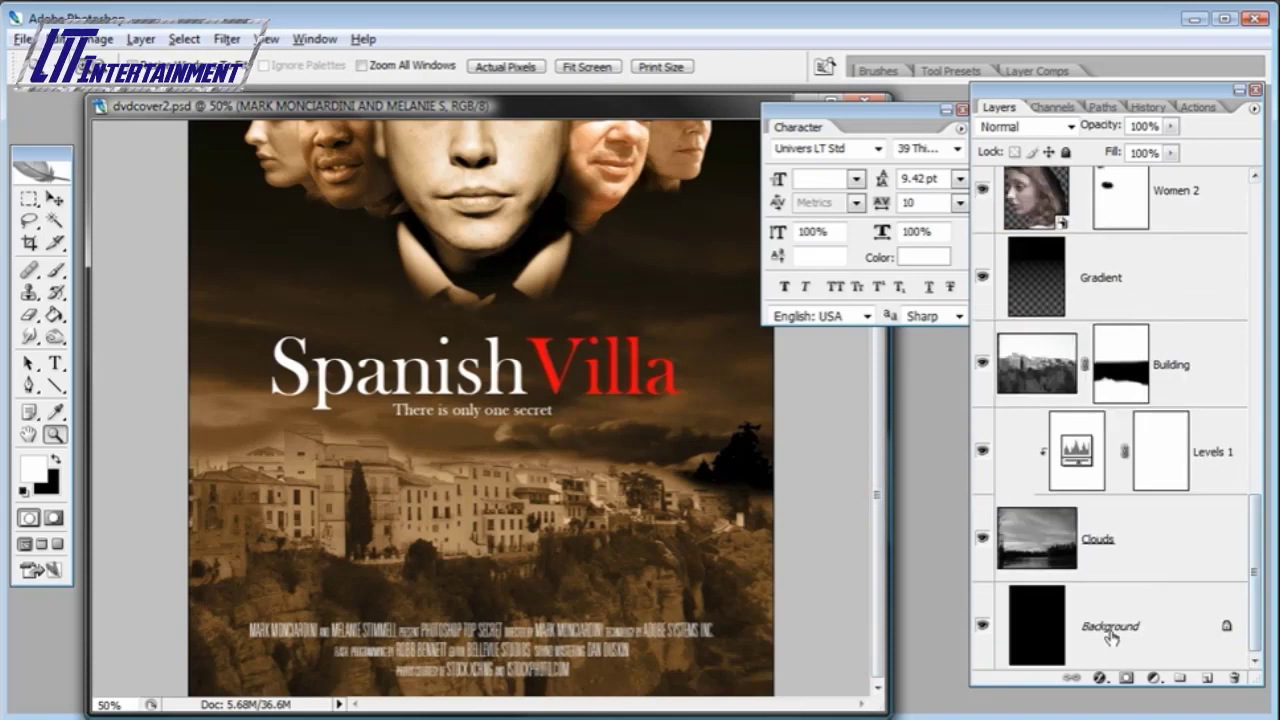
pyautogui.moveTo(1254, 535); pyautogui.dragTo(1236, 463)
# - Create a new layer above Gradient named 'Bottom Shadow' and pick the Brush tool
pyautogui.click(1043, 511)
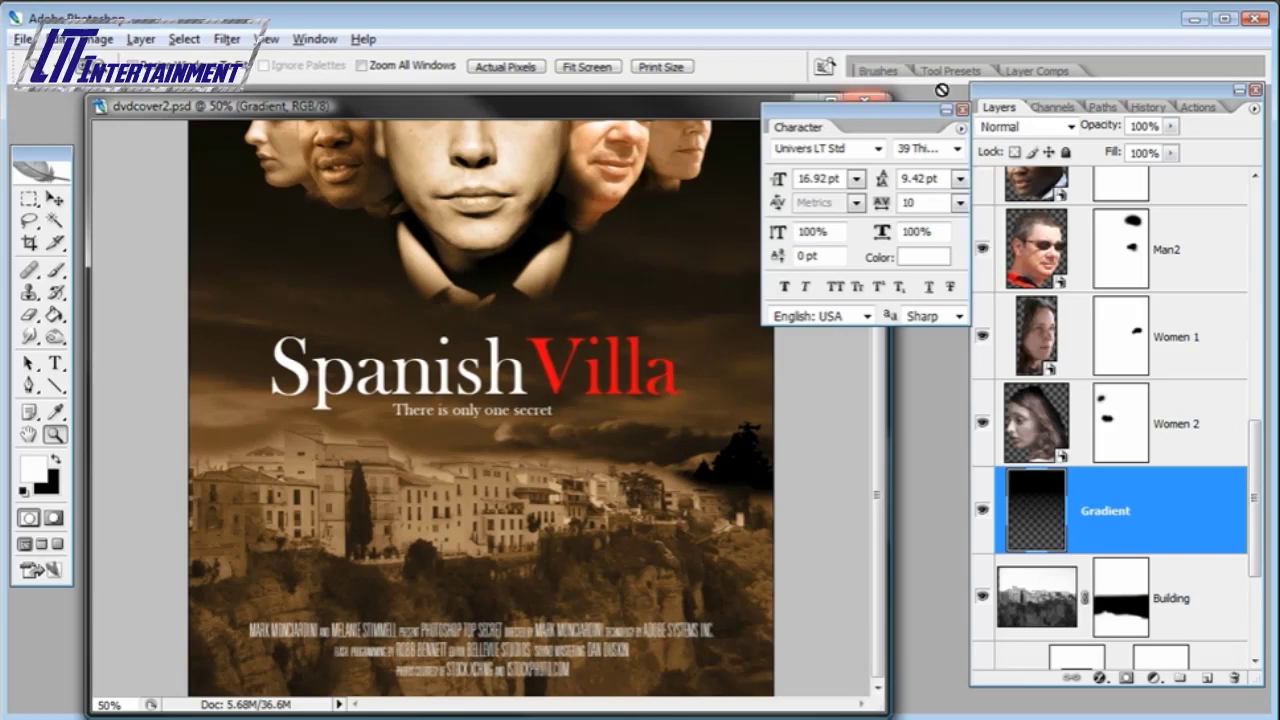
pyautogui.moveTo(1081, 58); pyautogui.dragTo(1082, 70)
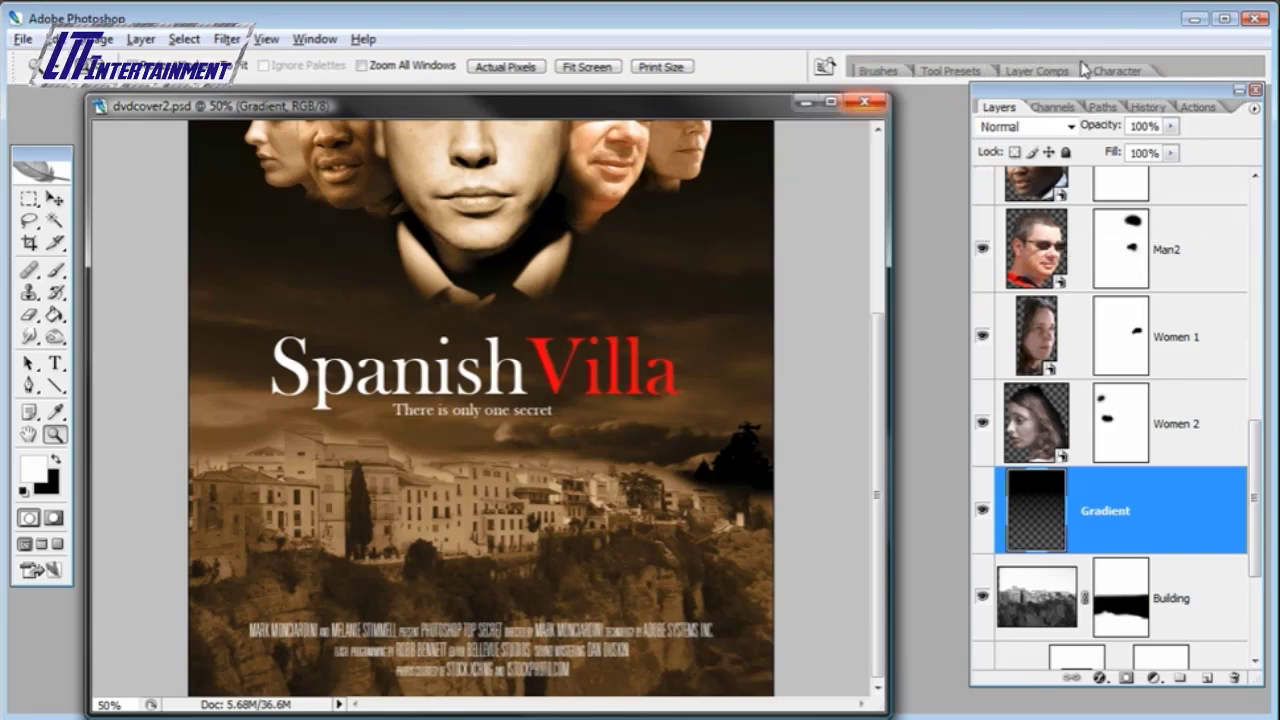
pyautogui.click(1209, 678)
pyautogui.doubleClick(1107, 512)
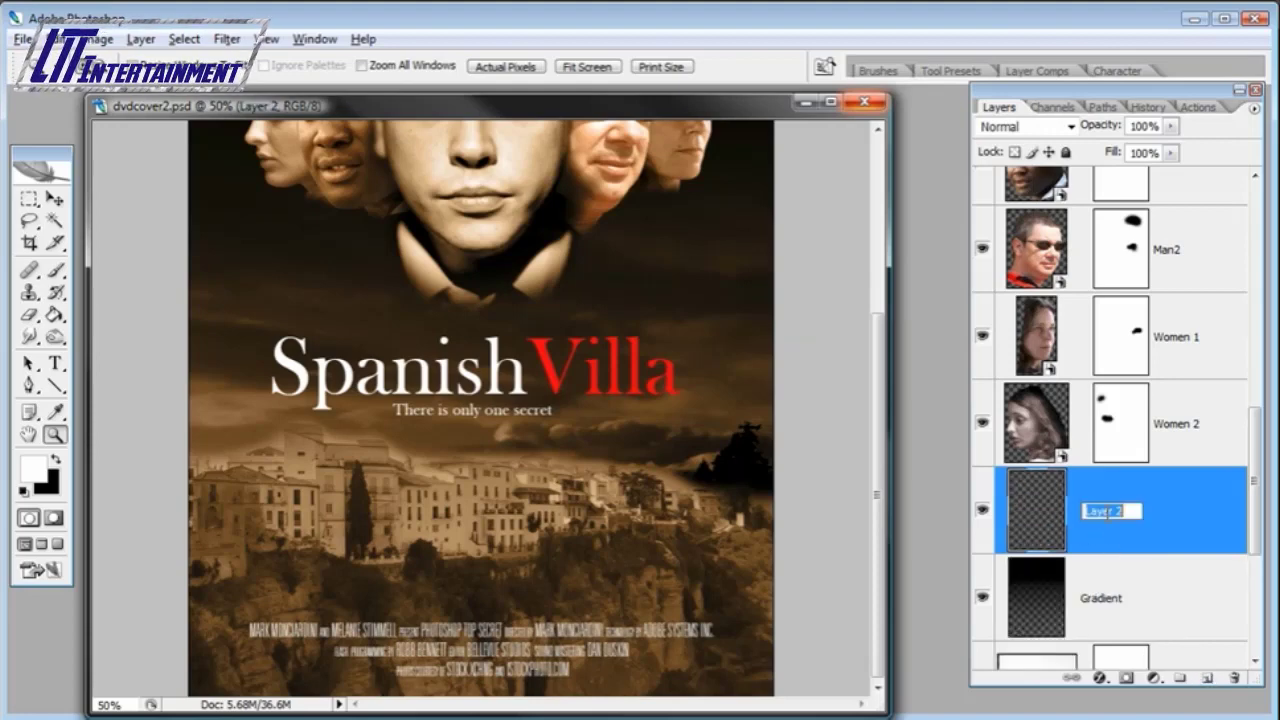
pyautogui.write('bOTTom Shadow')
pyautogui.press('Return')
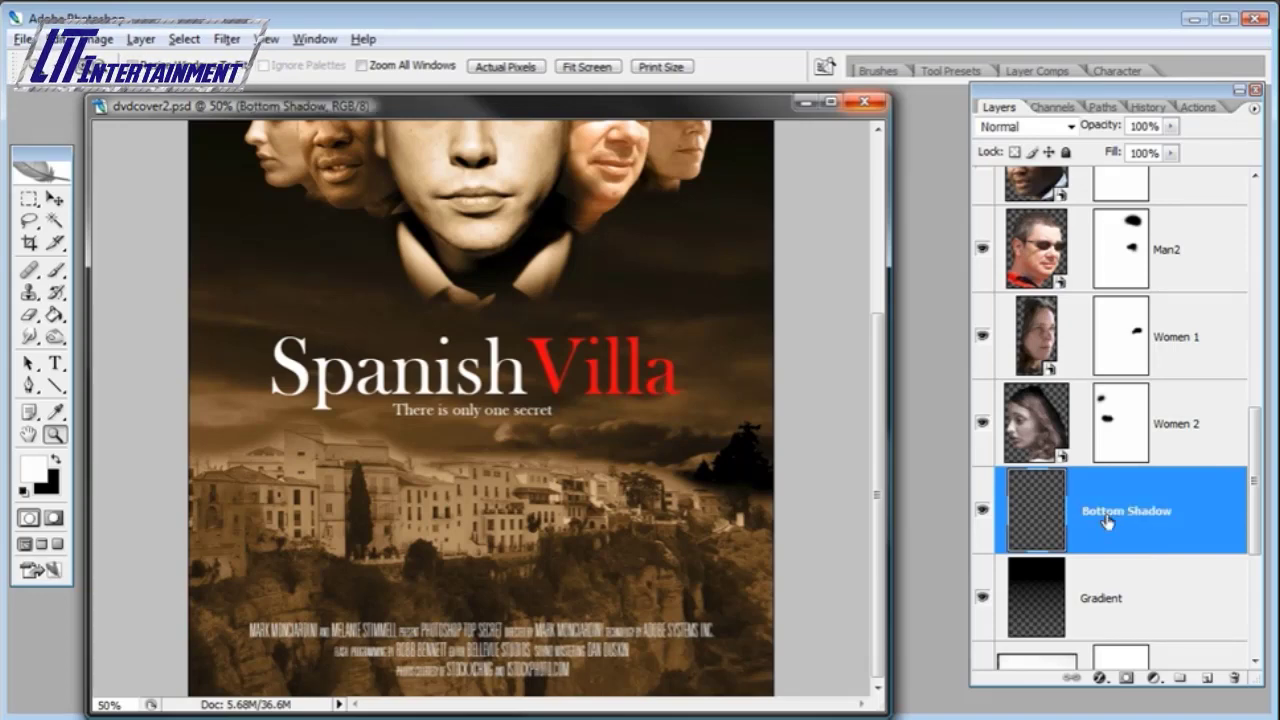
pyautogui.moveTo(55, 270); pyautogui.dragTo(90, 274)
# - Set up a soft 424 px black brush at 50% opacity
pyautogui.rightClick(337, 333)
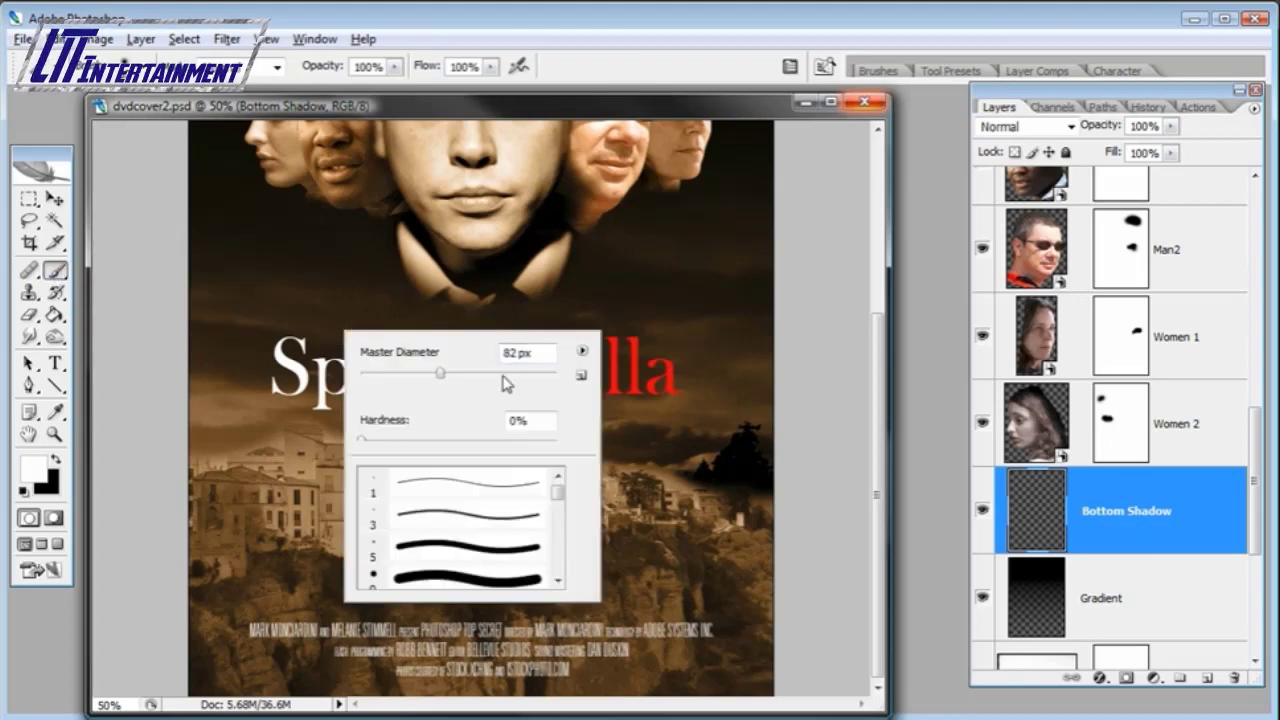
pyautogui.moveTo(508, 373); pyautogui.dragTo(530, 373)
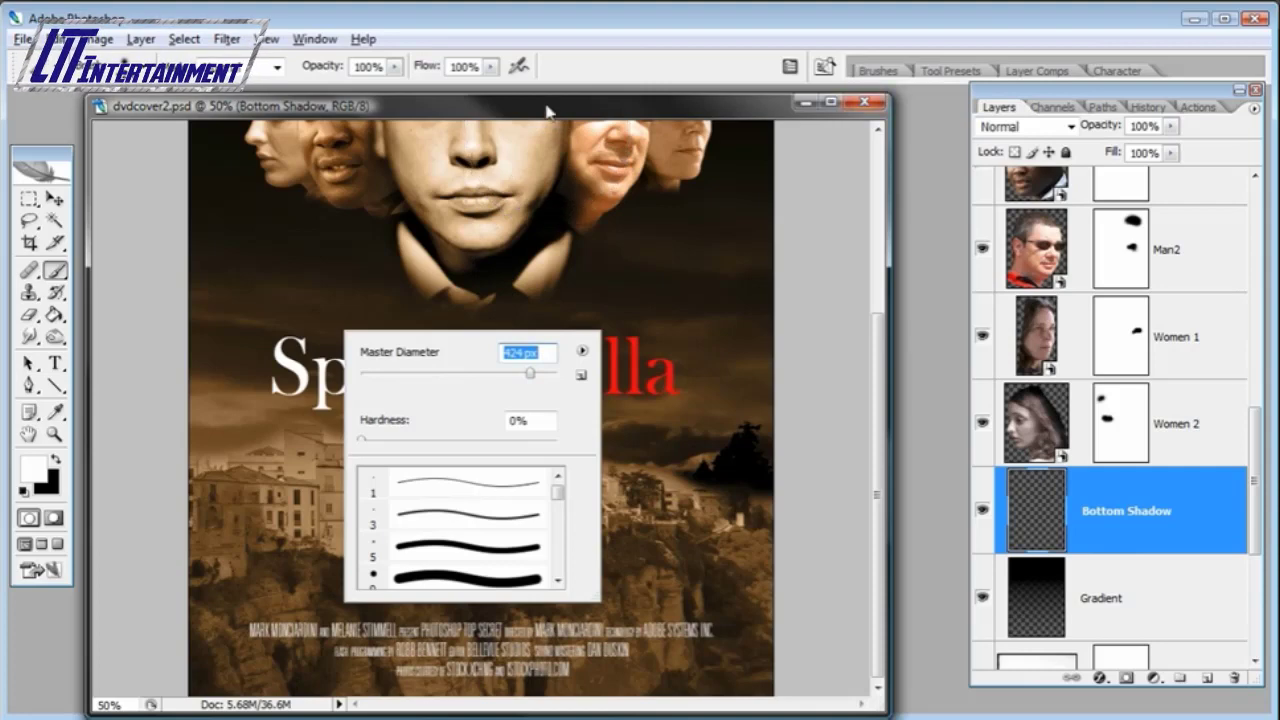
pyautogui.click(550, 112)
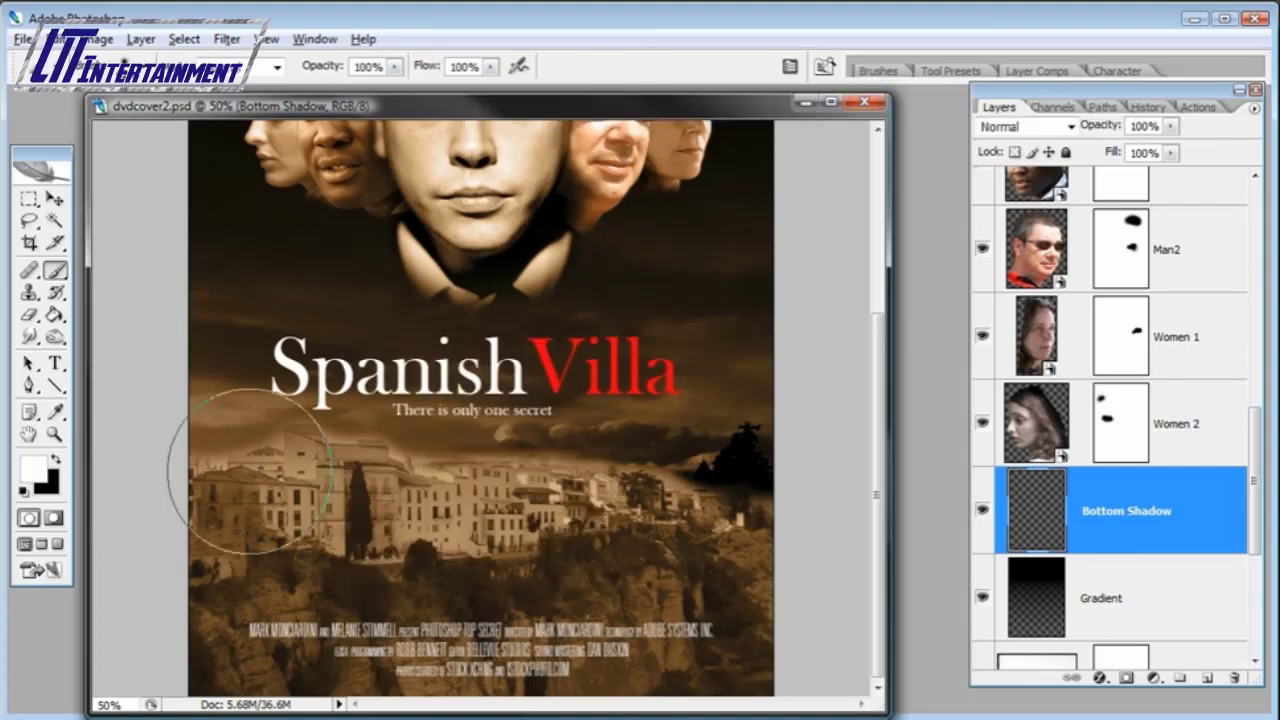
pyautogui.click(32, 468)
pyautogui.click(728, 612)
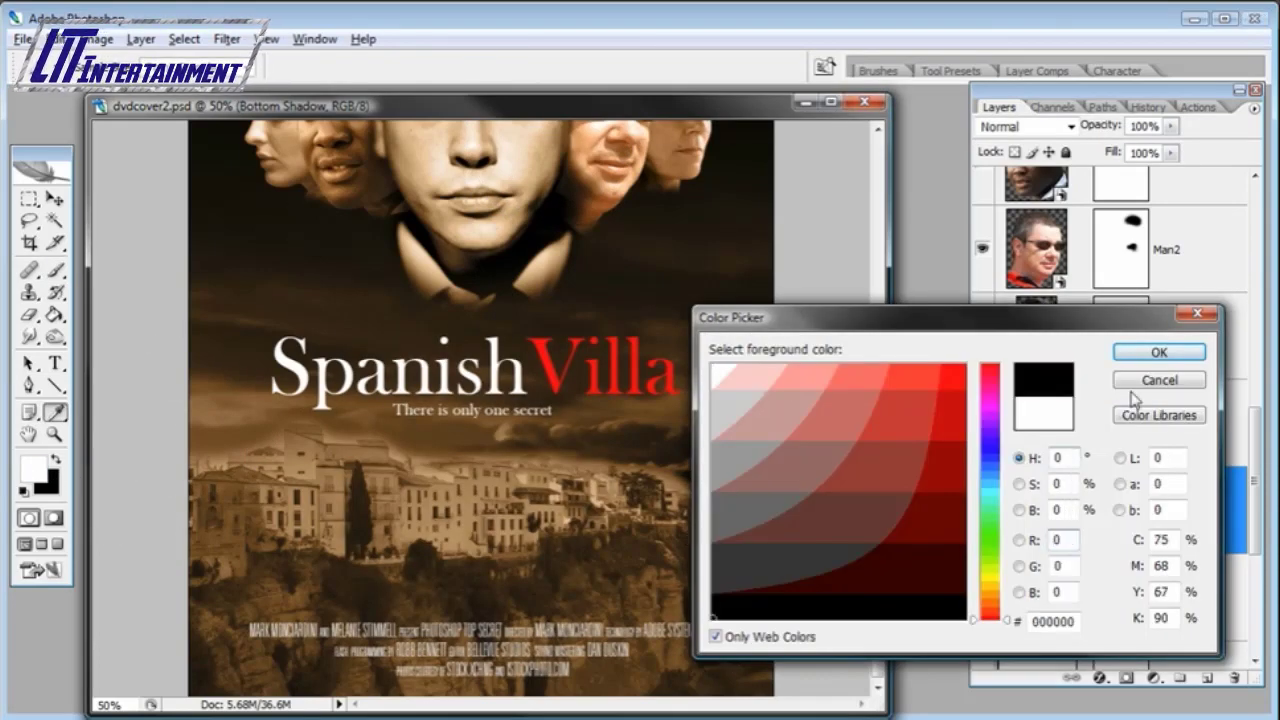
pyautogui.click(1158, 352)
pyautogui.click(395, 67)
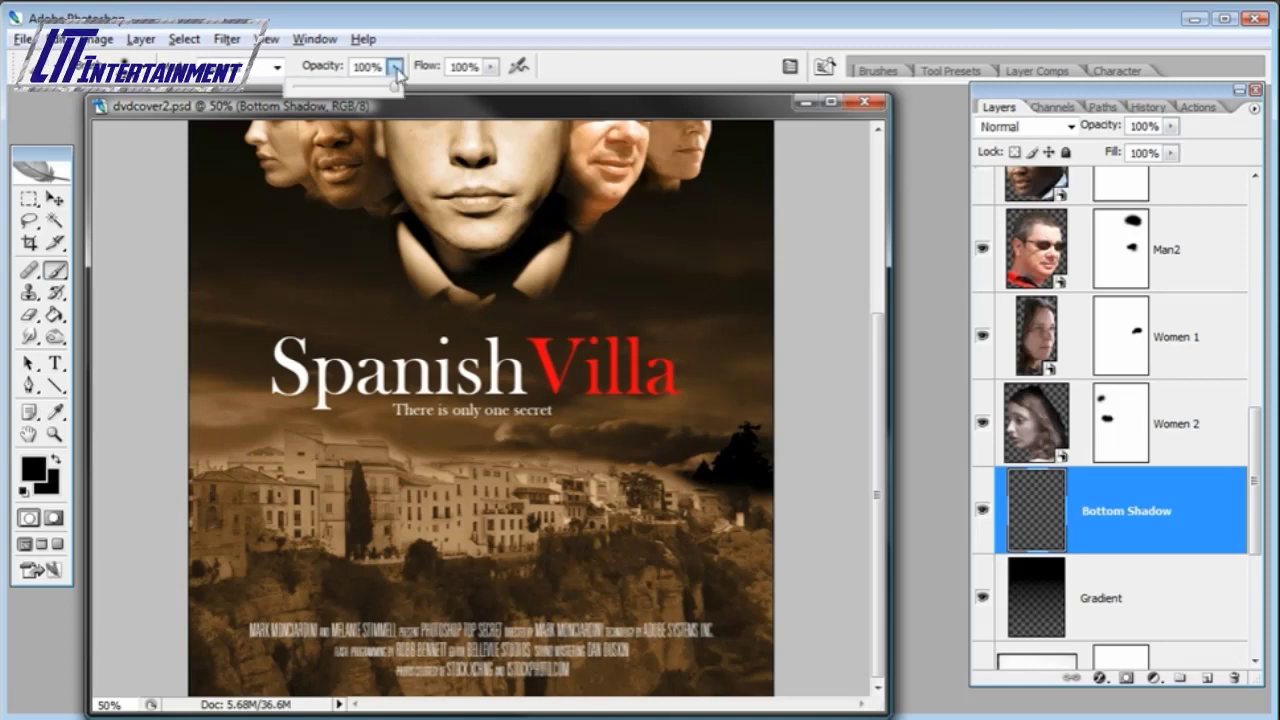
pyautogui.click(347, 88)
pyautogui.press('Return')
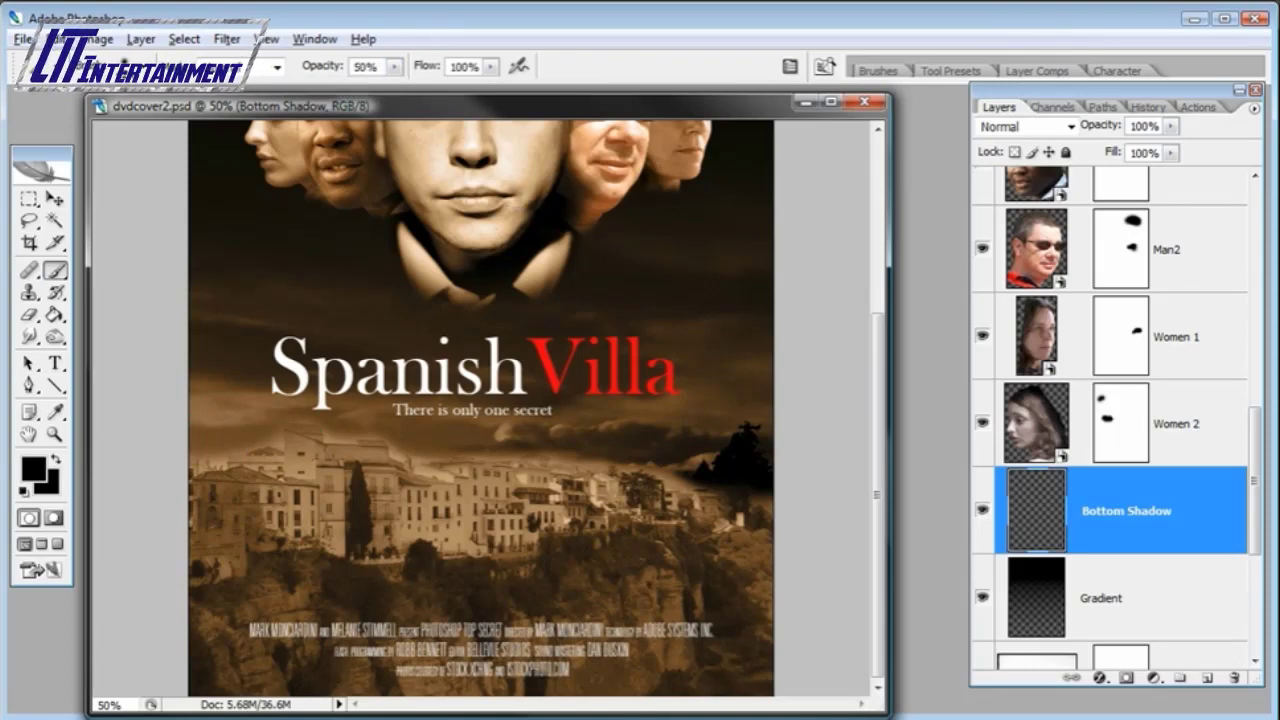
# - Paint a dark shadow along the poster's bottom edge behind the billing block
pyautogui.hotkey('ctrl', '-')
pyautogui.hotkey('ctrl', '-')
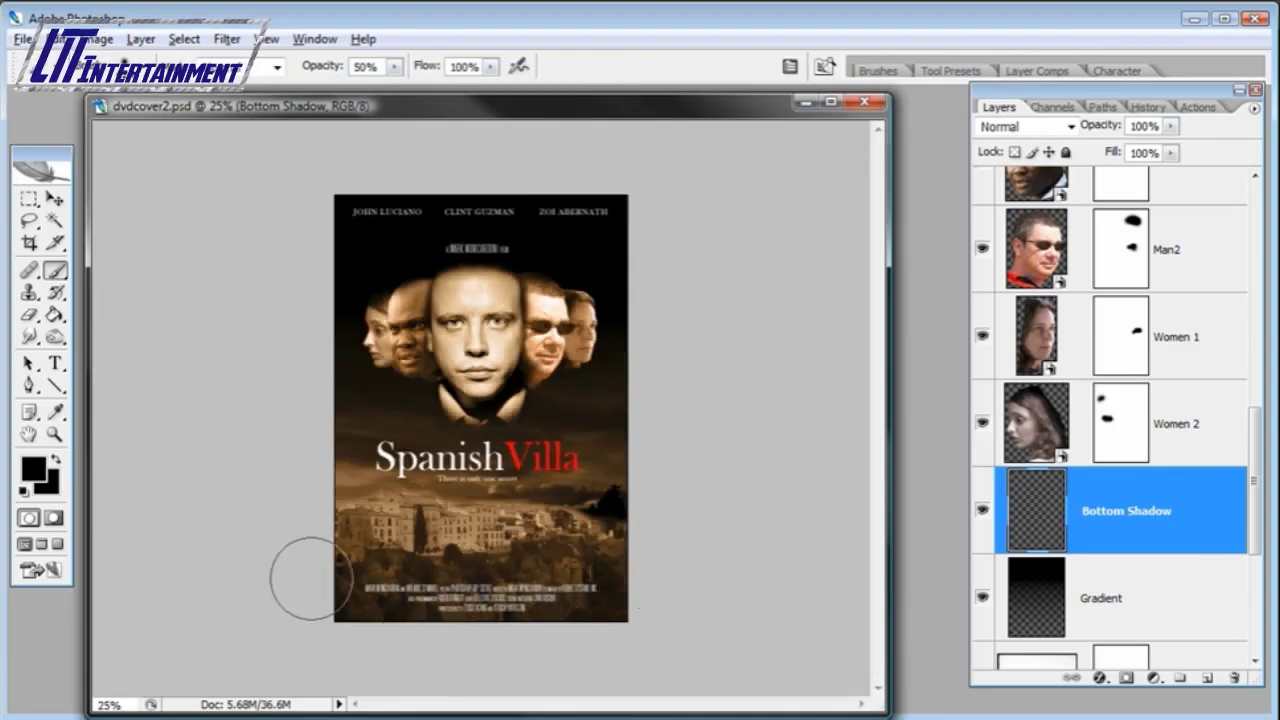
pyautogui.moveTo(480, 620)
pyautogui.mouseDown()
pyautogui.moveTo(312, 613)
pyautogui.moveTo(435, 632)
pyautogui.moveTo(648, 581)
pyautogui.moveTo(479, 611)
pyautogui.moveTo(337, 590)
pyautogui.mouseUp()
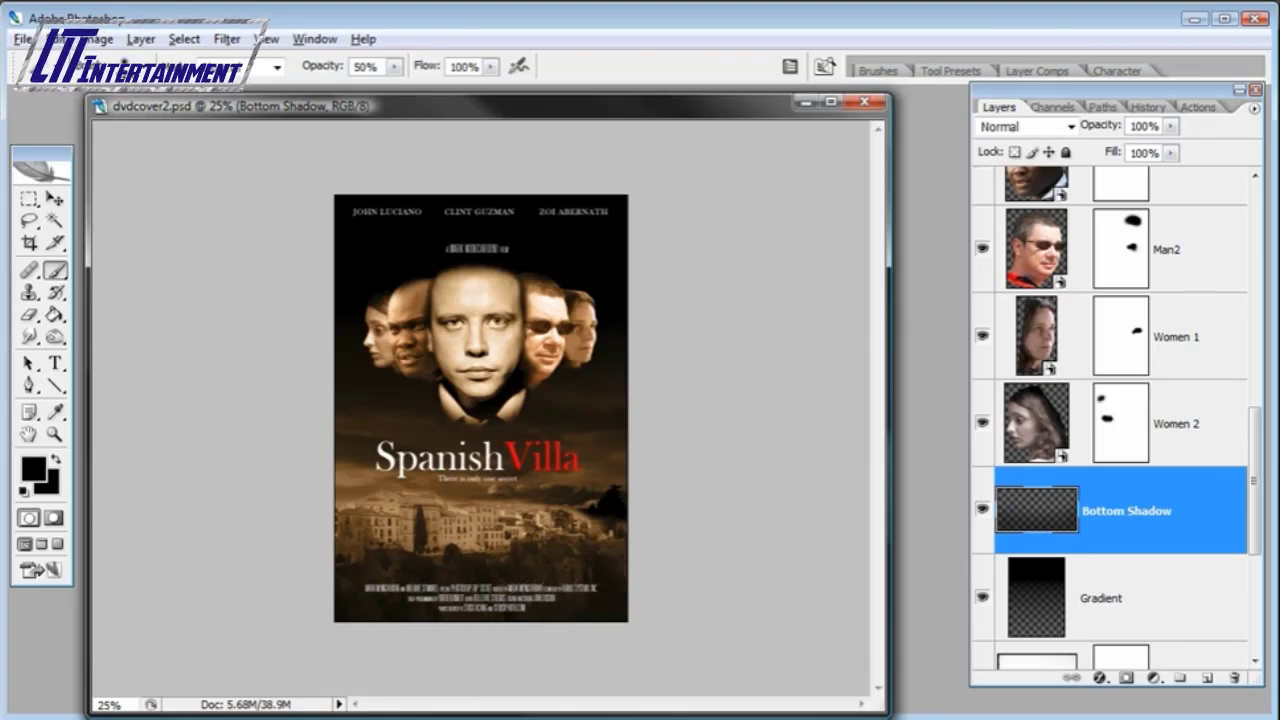
pyautogui.hotkey('ctrl', '+')
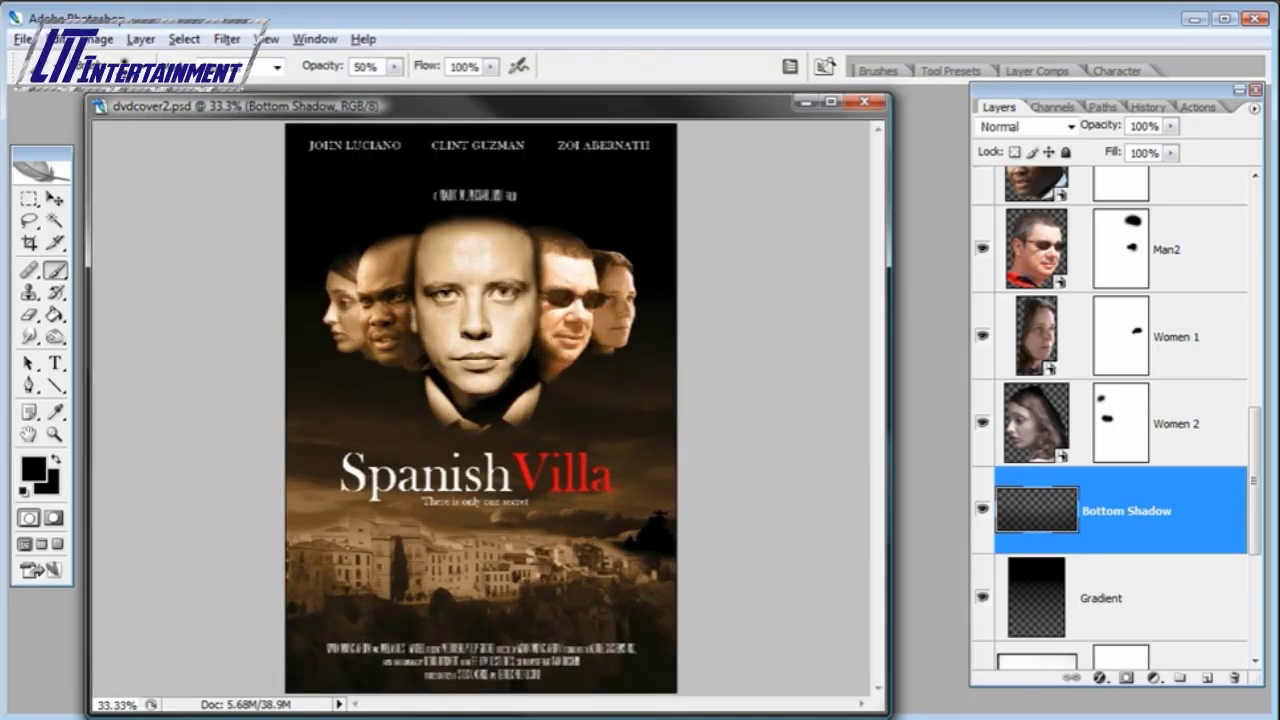
pyautogui.hotkey('ctrl', '+')
pyautogui.scroll(-3, 880, 410)
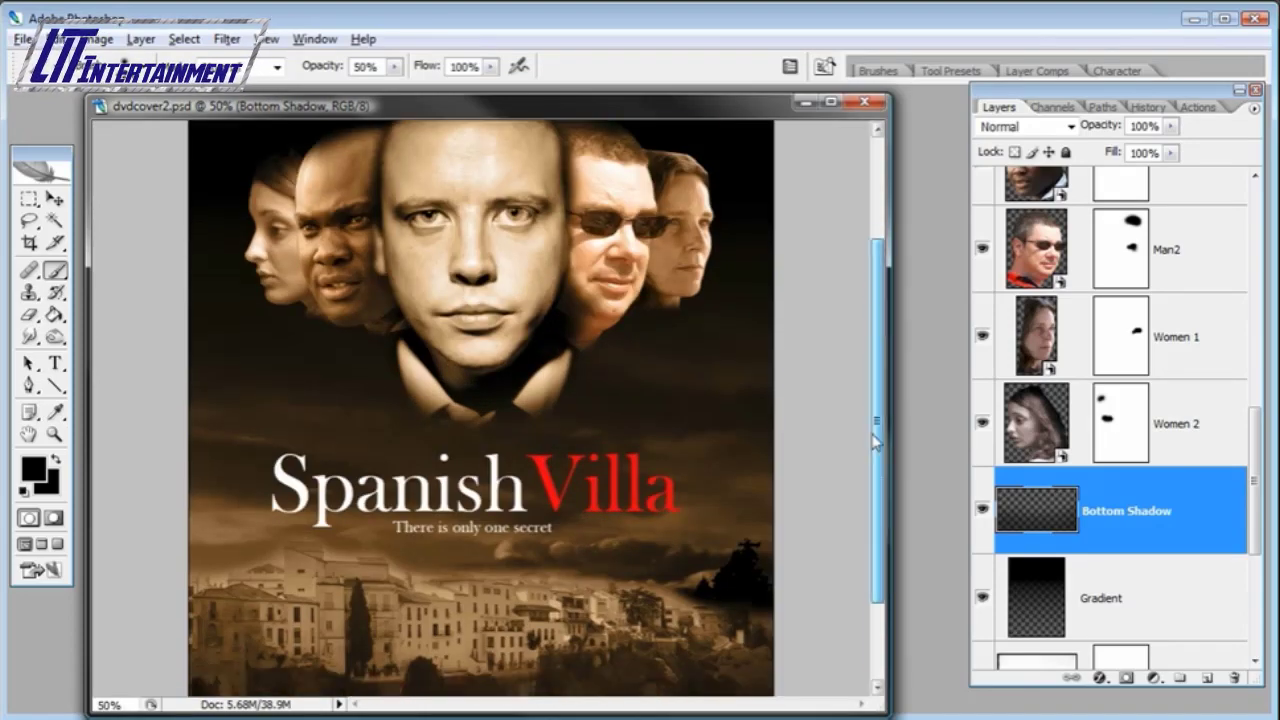
pyautogui.scroll(2, 880, 410)
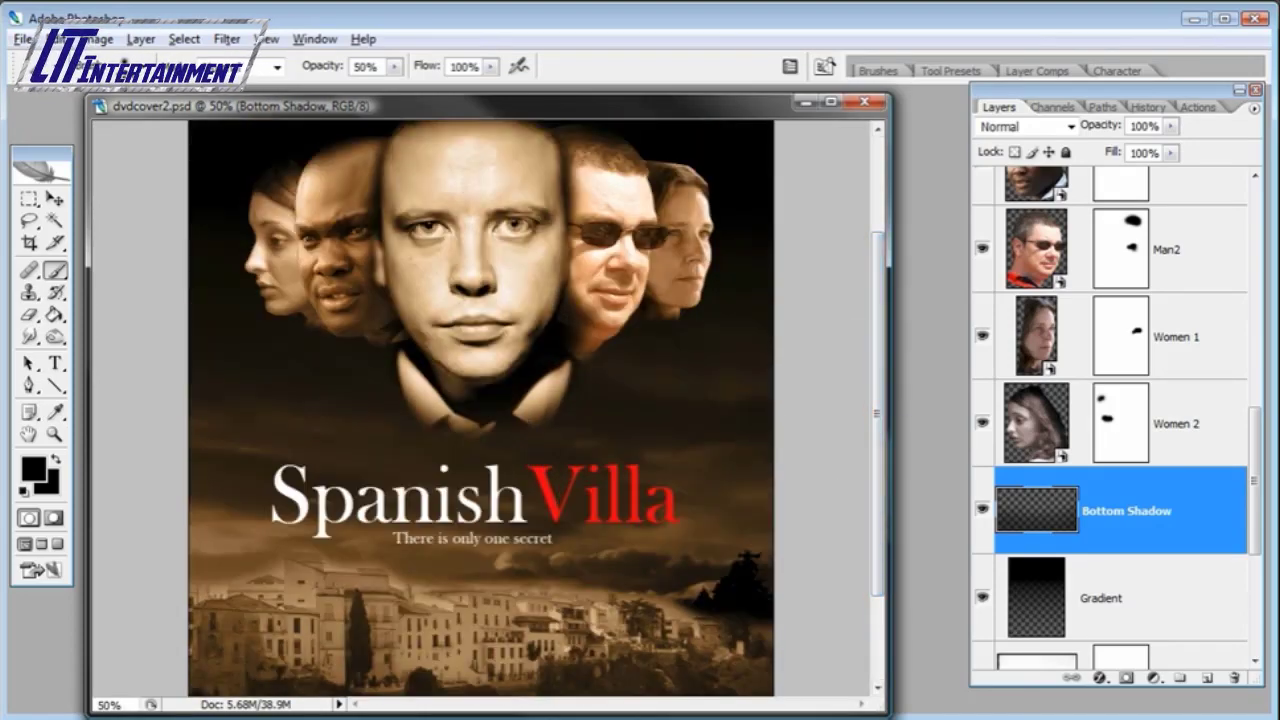
pyautogui.hotkey('ctrl', '-')
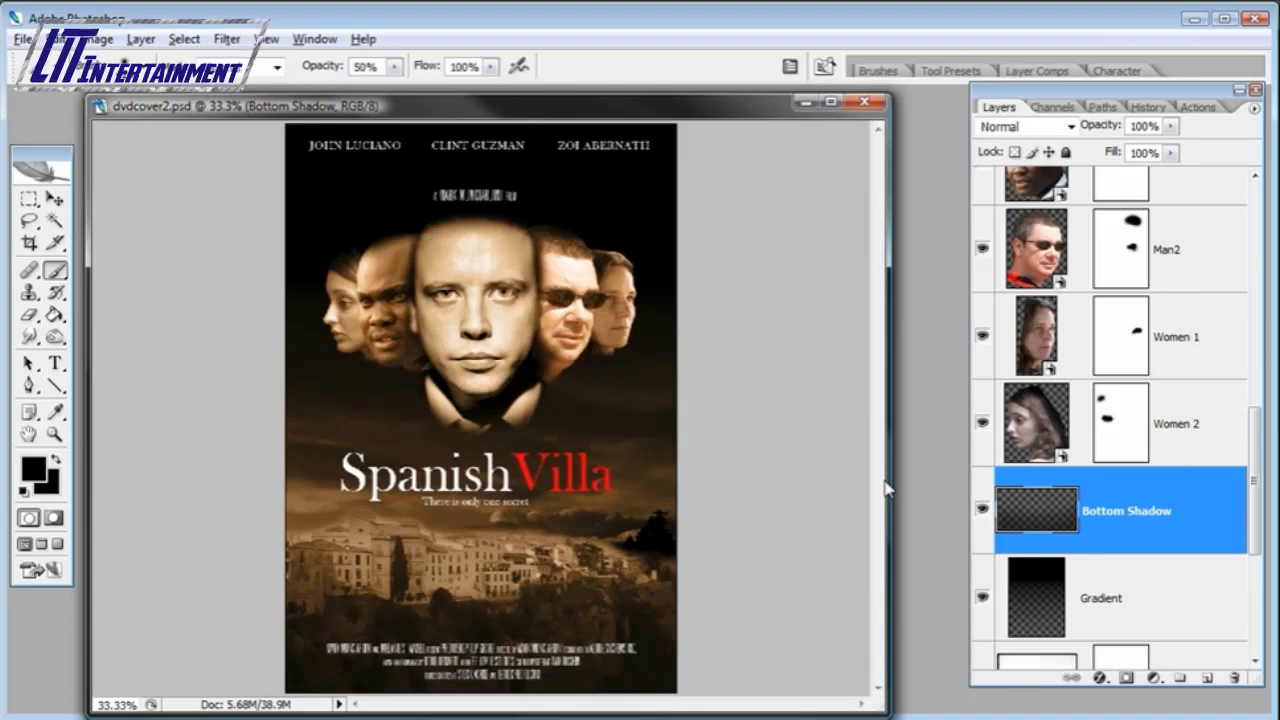